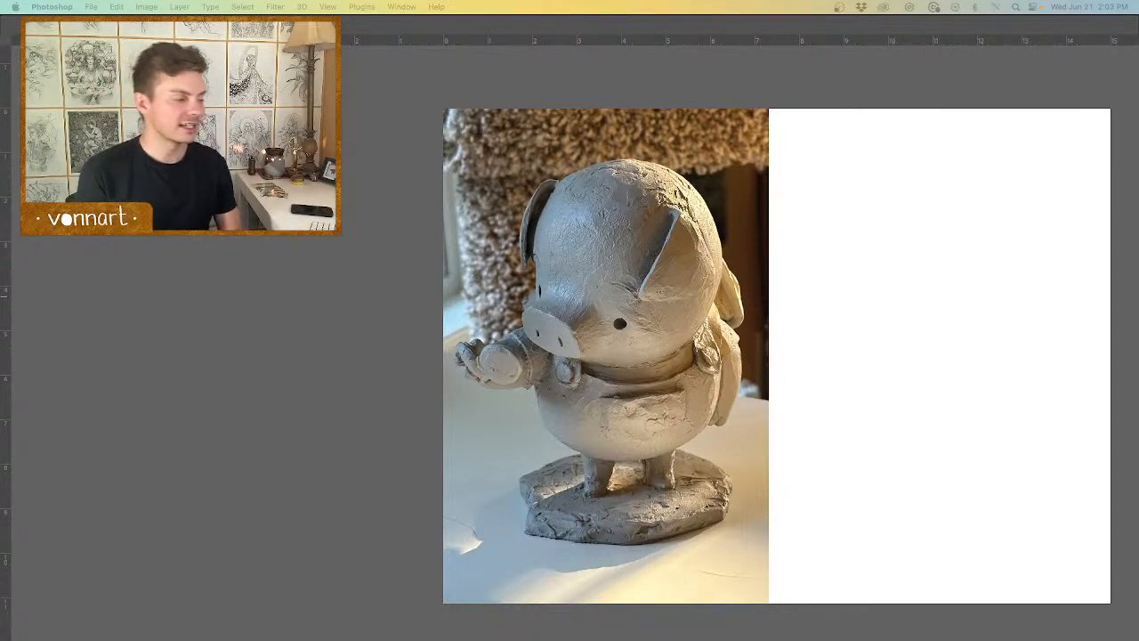
{"action": "key", "text": "Tab"}
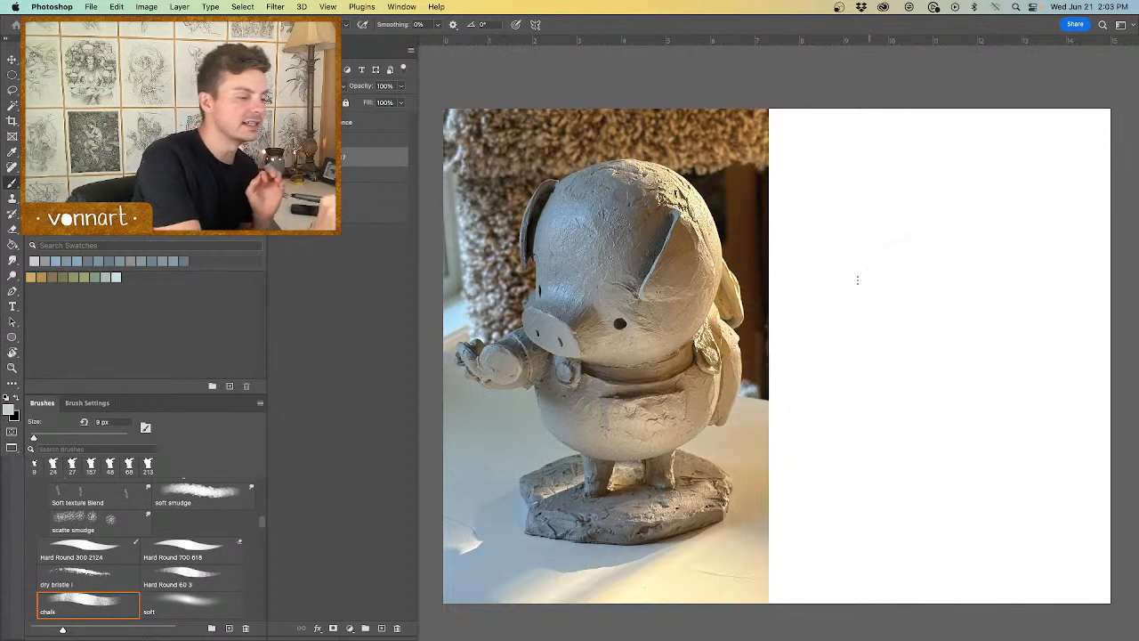
{"action": "left_click_drag", "start_coordinate": [857, 279], "coordinate": [976, 237]}
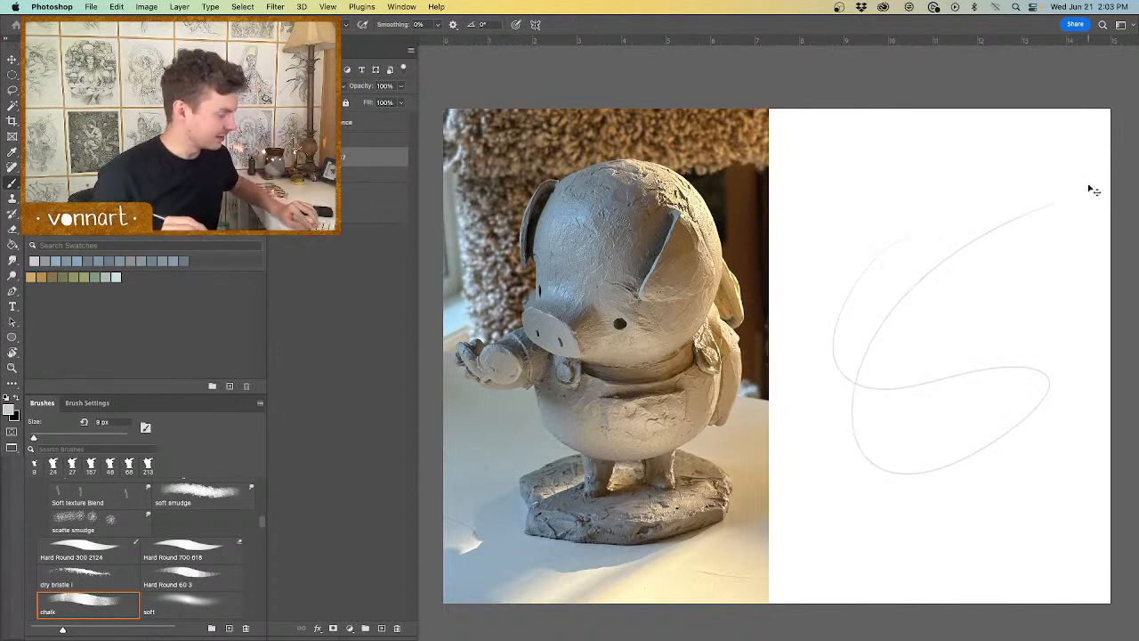
{"action": "key", "text": "super+z"}
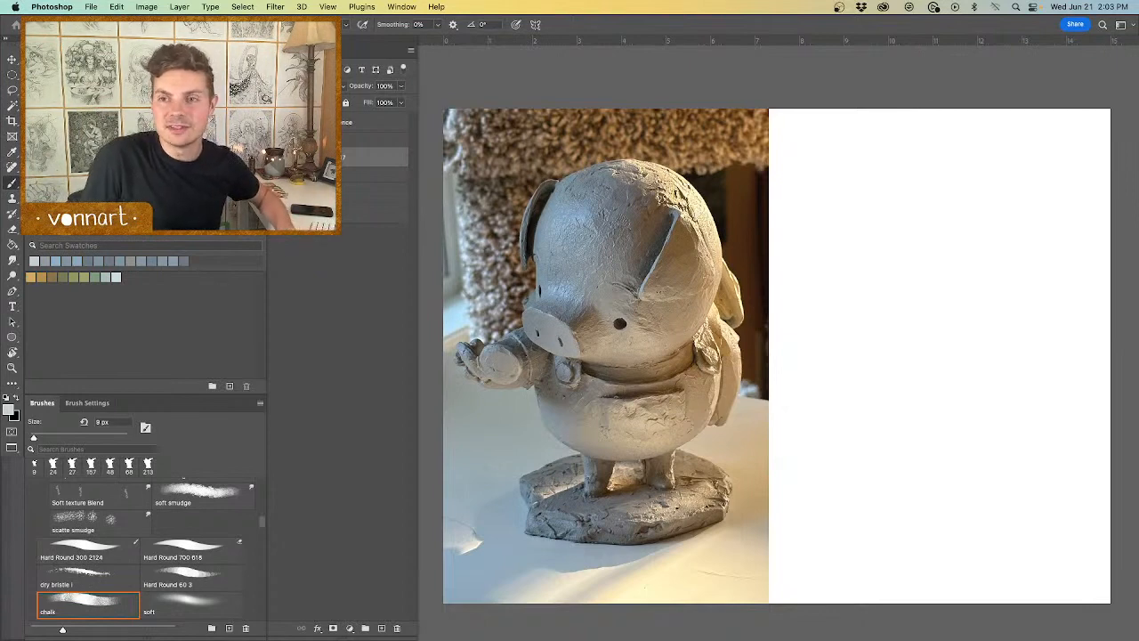
{"action": "key", "text": "Tab"}
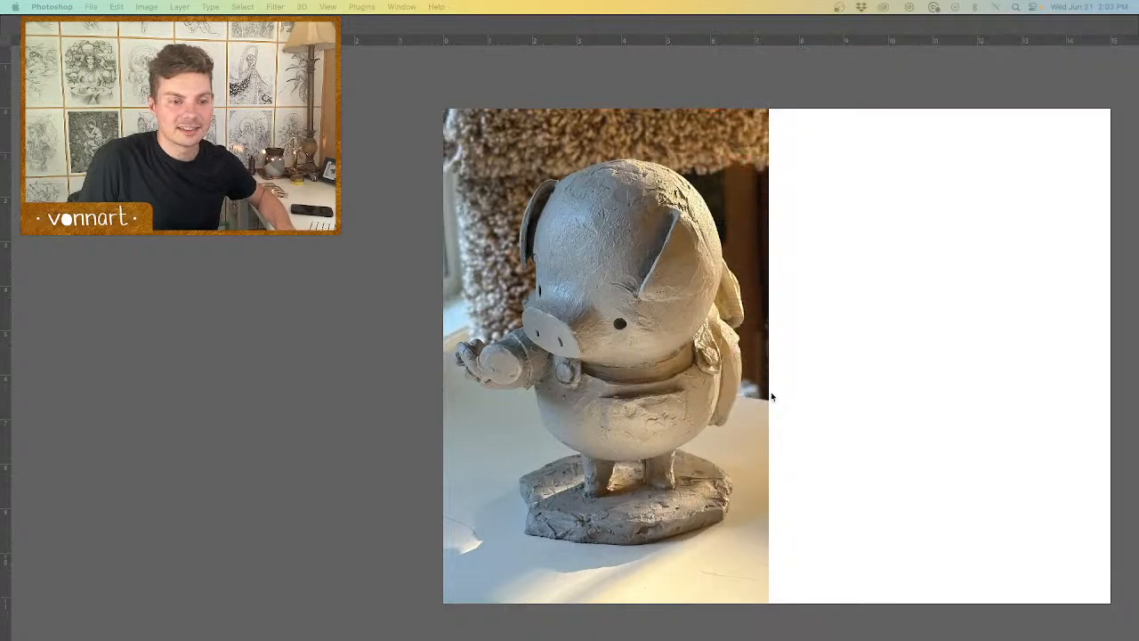
{"action": "key", "text": "Tab"}
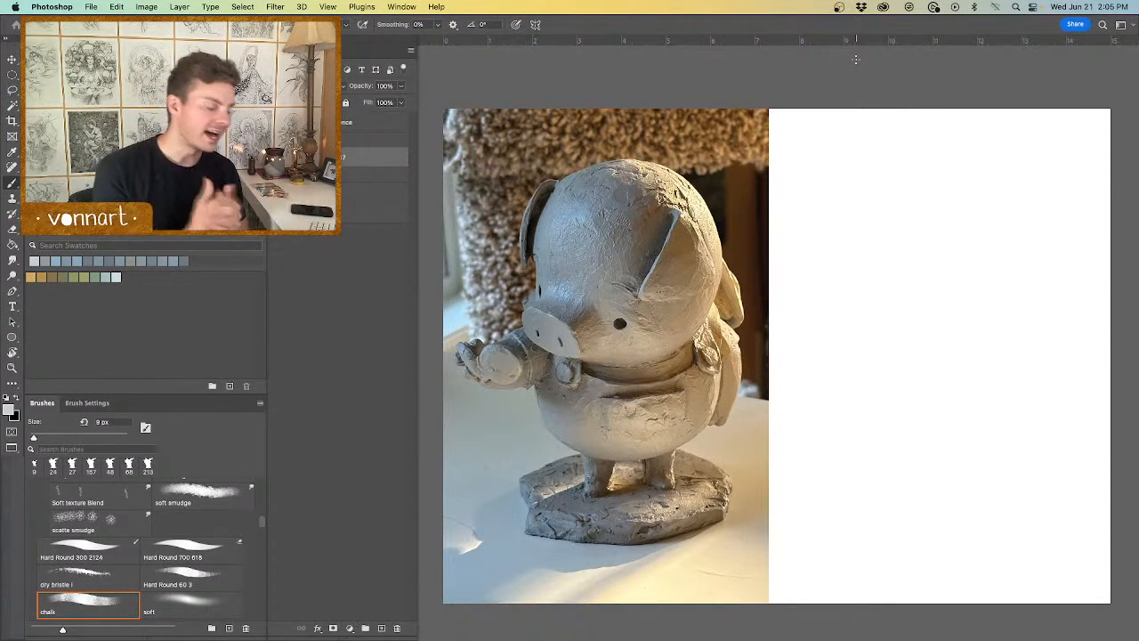
{"action": "left_click_drag", "start_coordinate": [1138, 30], "coordinate": [1138, 37]}
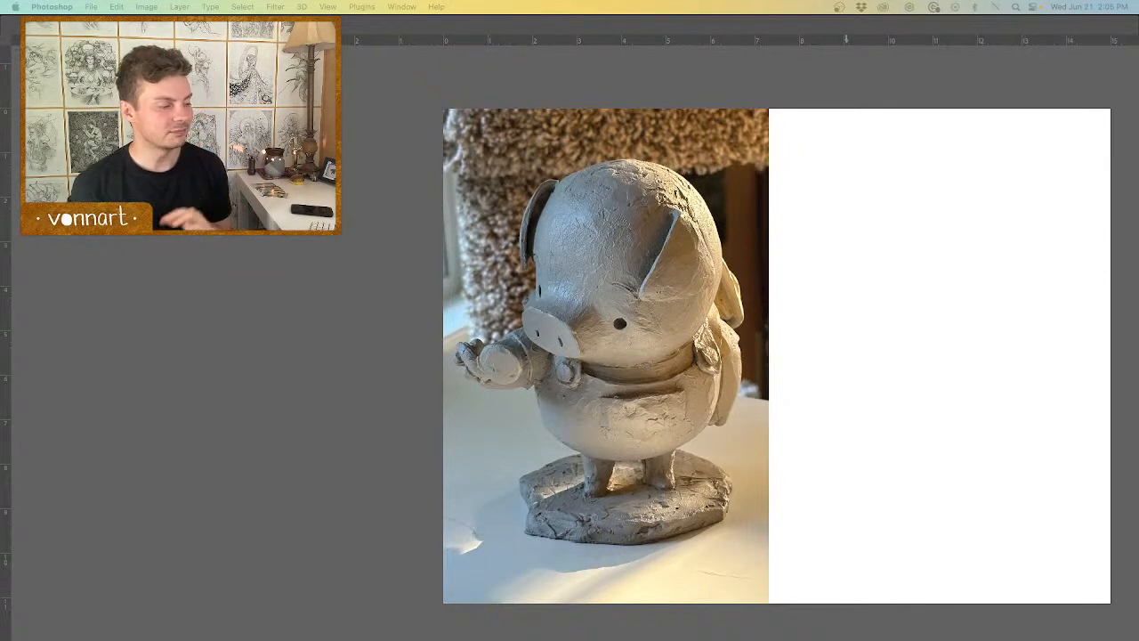
{"action": "key", "text": "Tab"}
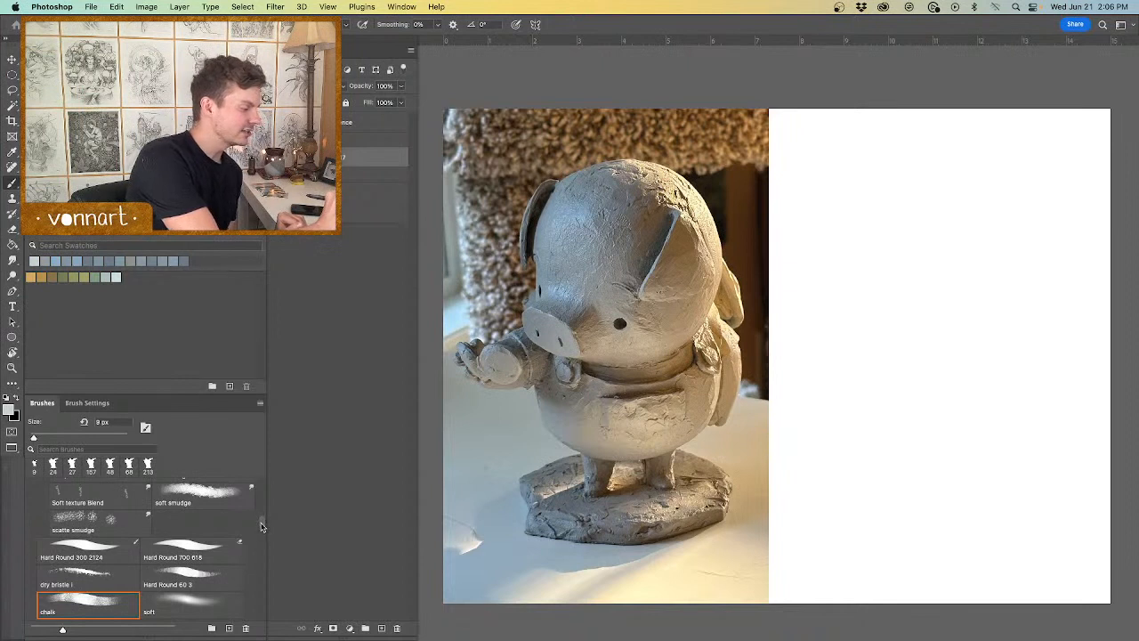
{"action": "scroll", "coordinate": [258, 525], "scroll_direction": "up", "scroll_amount": 3}
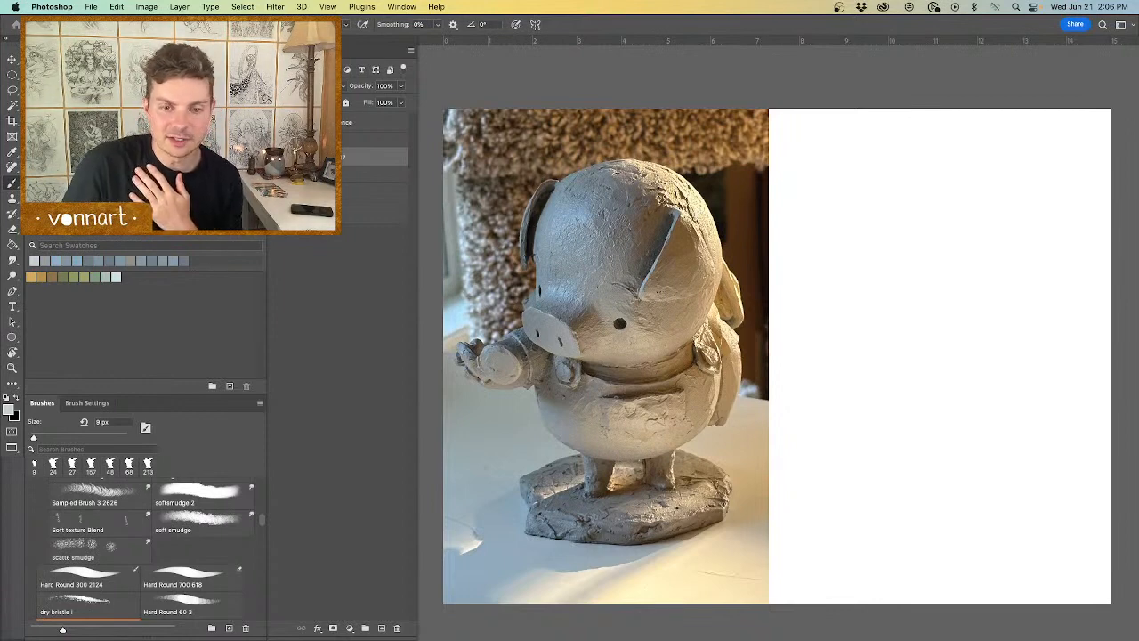
{"action": "key", "text": "Tab"}
{"action": "key", "text": "Tab"}
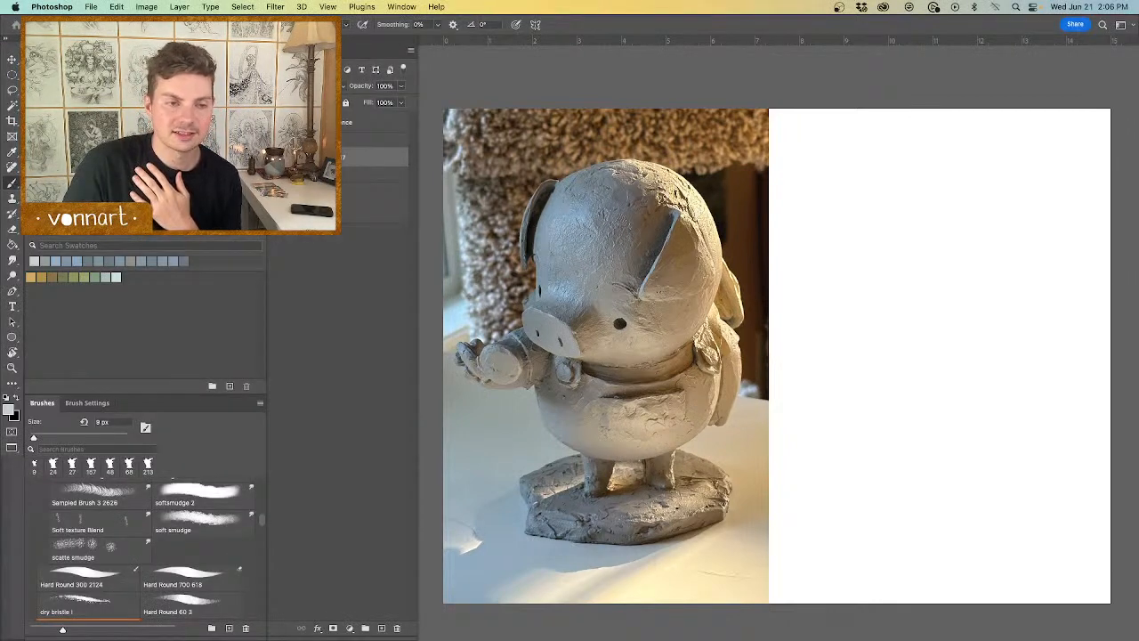
Step: Examine the winged angel statue painting in the other open document, both its head, arm and wing details and the whole figure
{"action": "key", "text": "ctrl+Tab"}
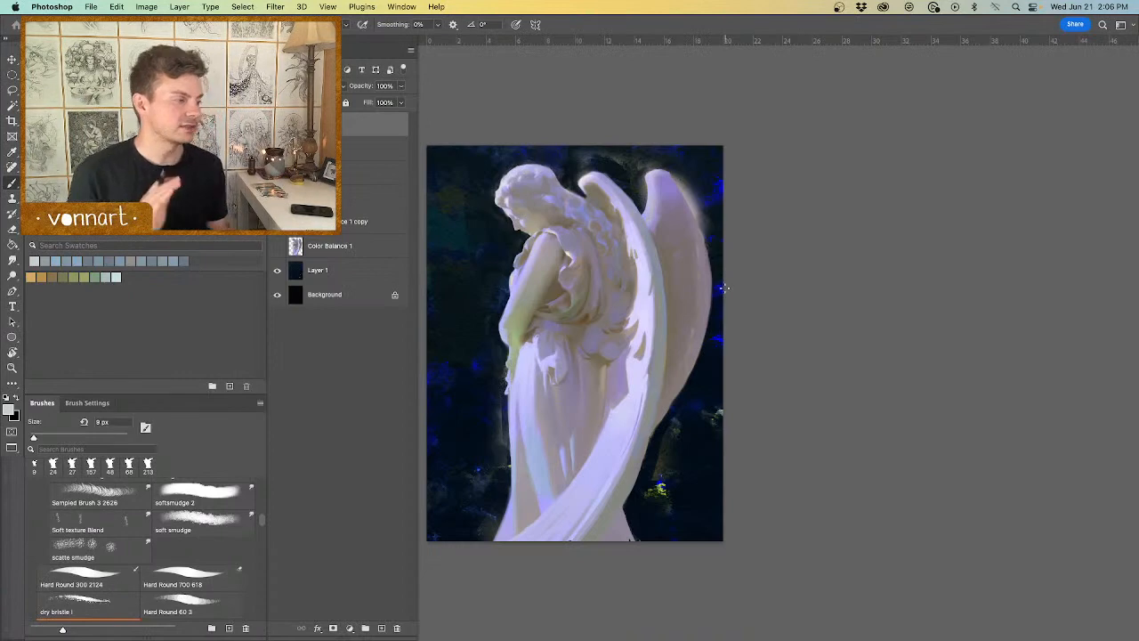
{"action": "key", "text": "super+plus"}
{"action": "key", "text": "super+plus"}
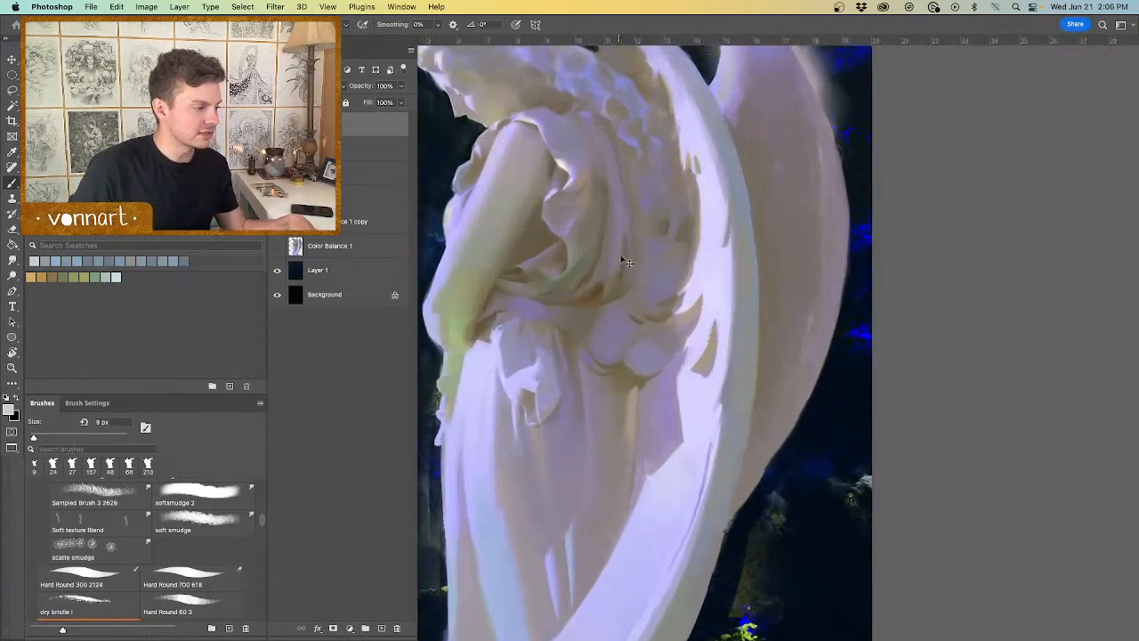
{"action": "key", "text": "super+minus"}
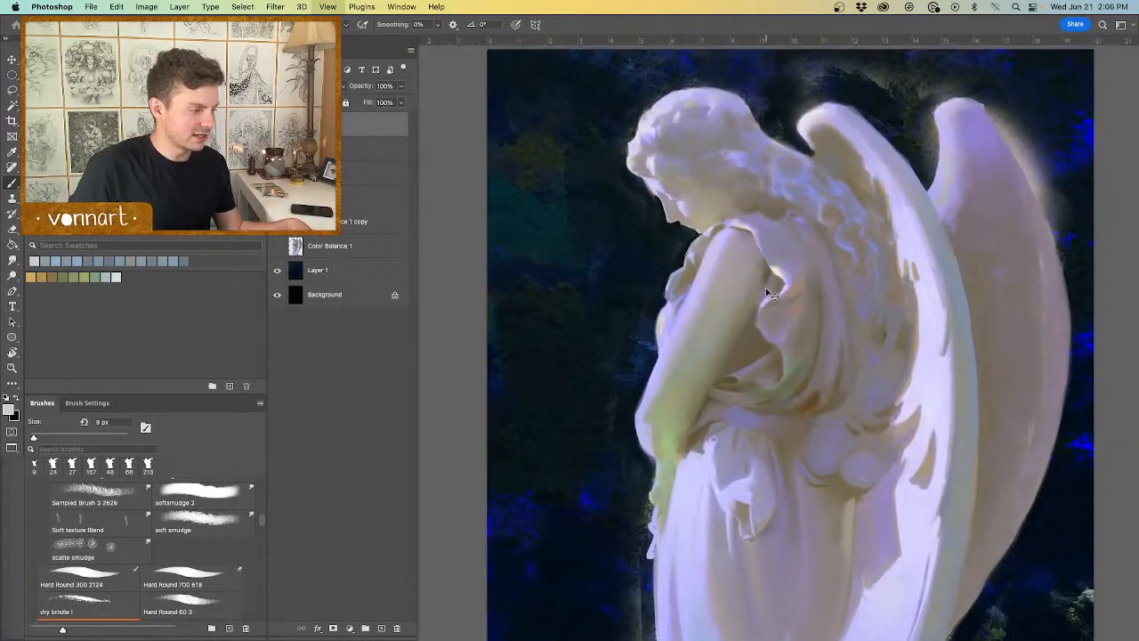
{"action": "key", "text": "super+plus"}
{"action": "left_click_drag", "start_coordinate": [966, 241], "coordinate": [805, 339]}
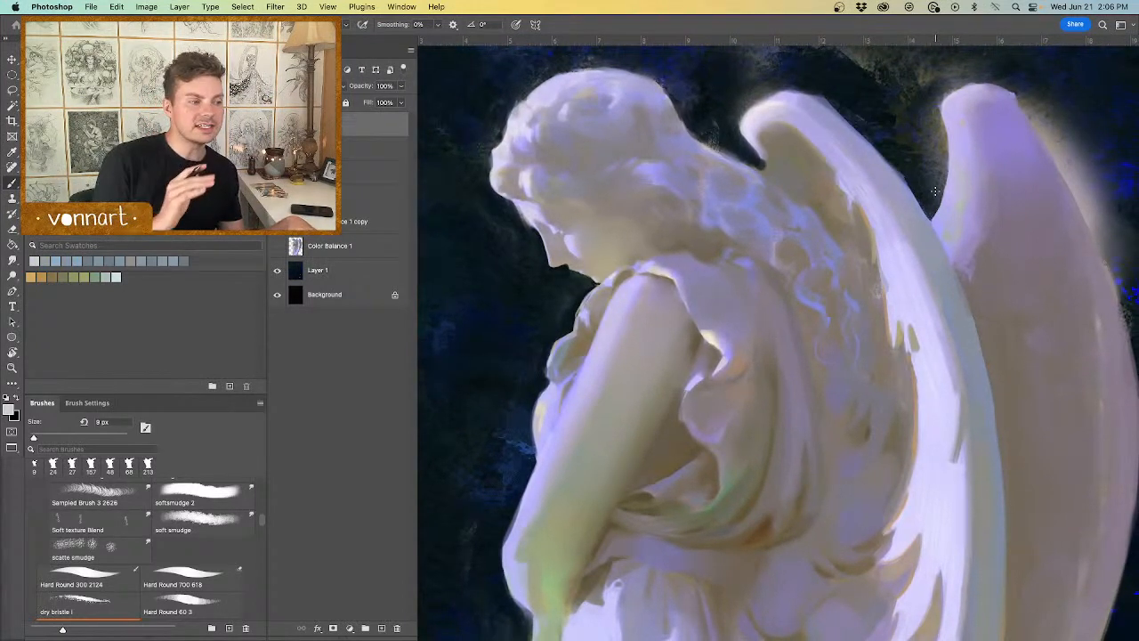
{"action": "key", "text": "super+plus"}
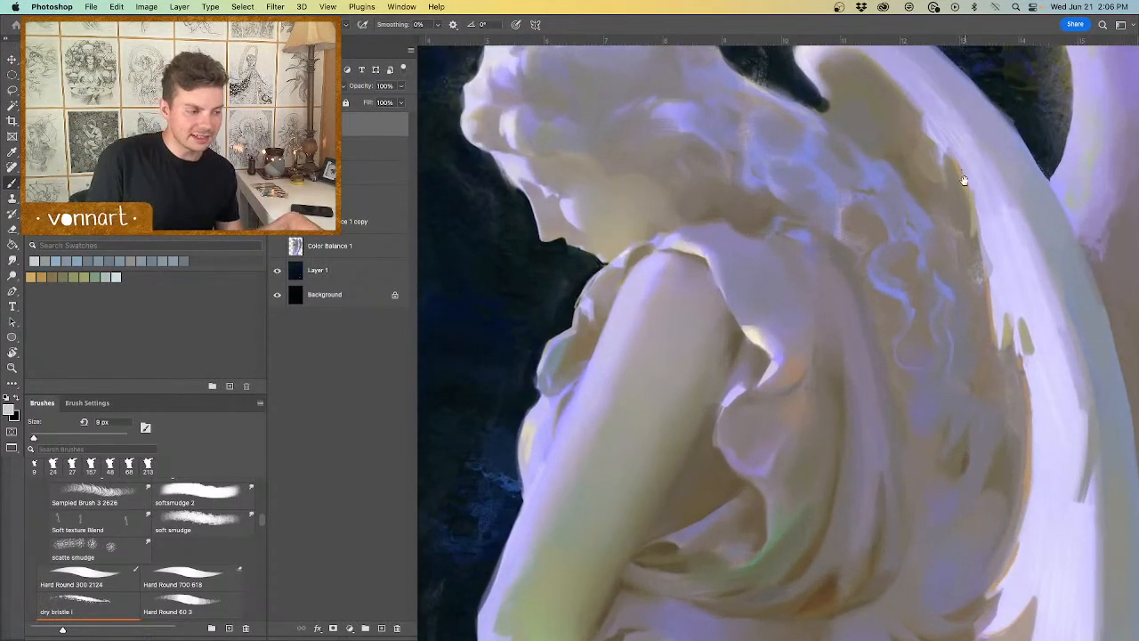
{"action": "left_click_drag", "start_coordinate": [964, 181], "coordinate": [855, 283]}
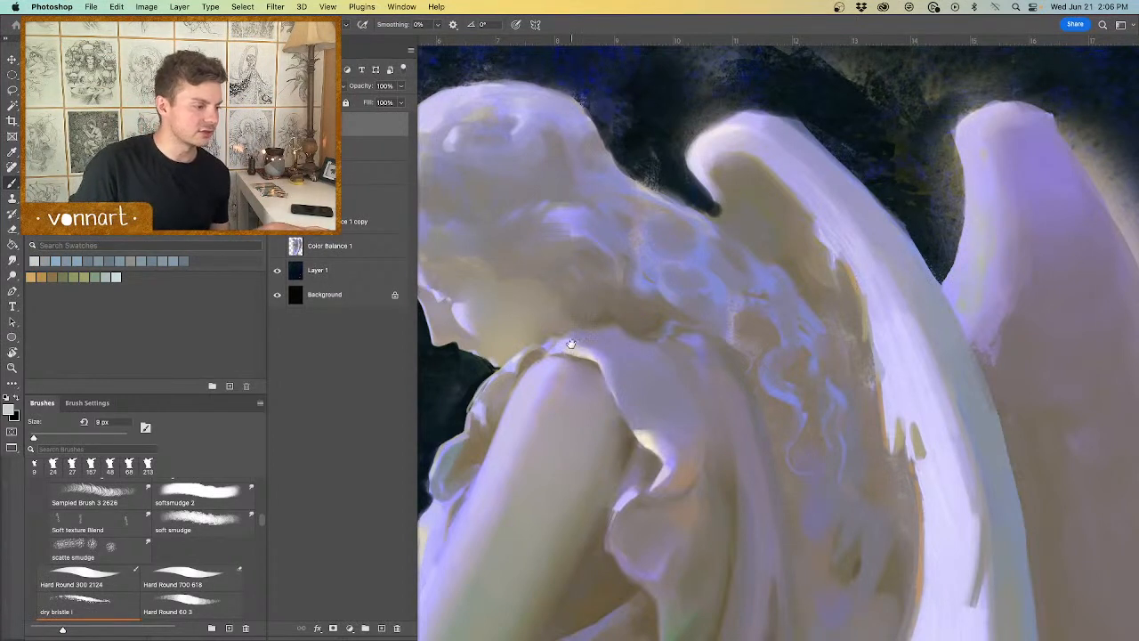
{"action": "left_click_drag", "start_coordinate": [571, 343], "coordinate": [665, 351]}
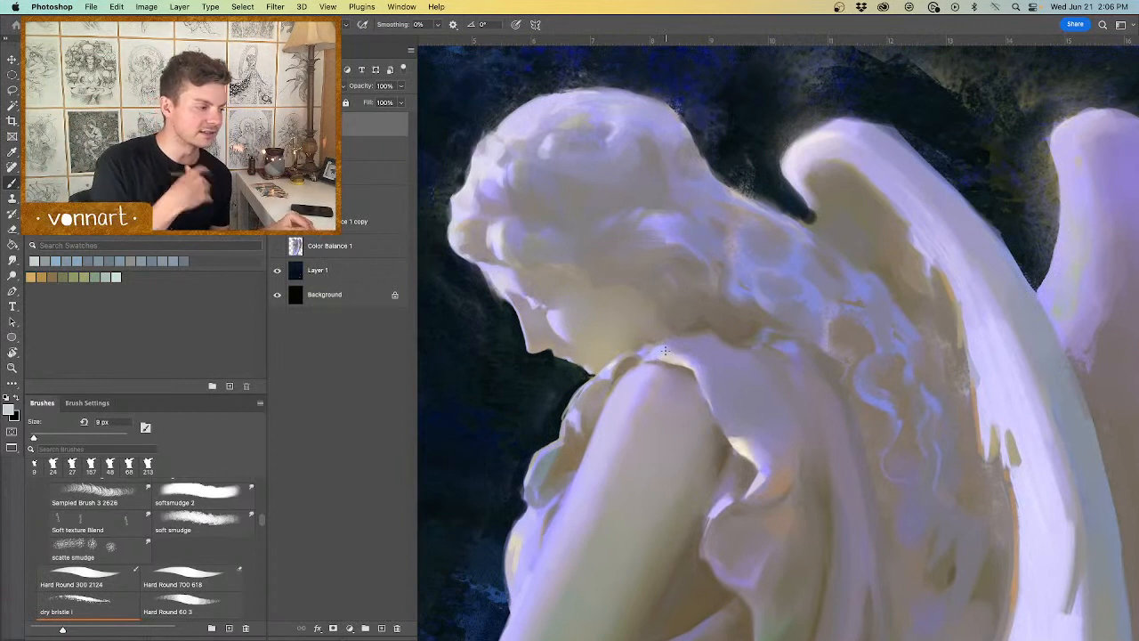
{"action": "left_click_drag", "start_coordinate": [521, 392], "coordinate": [666, 219]}
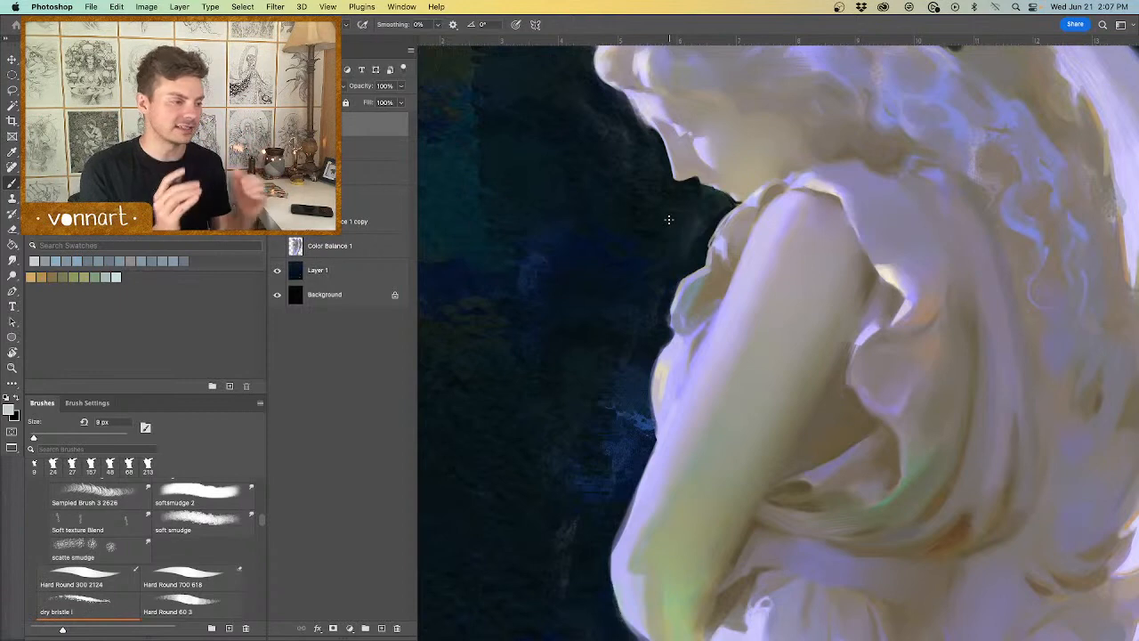
{"action": "key", "text": "super+minus"}
{"action": "key", "text": "super+minus"}
{"action": "key", "text": "super+minus"}
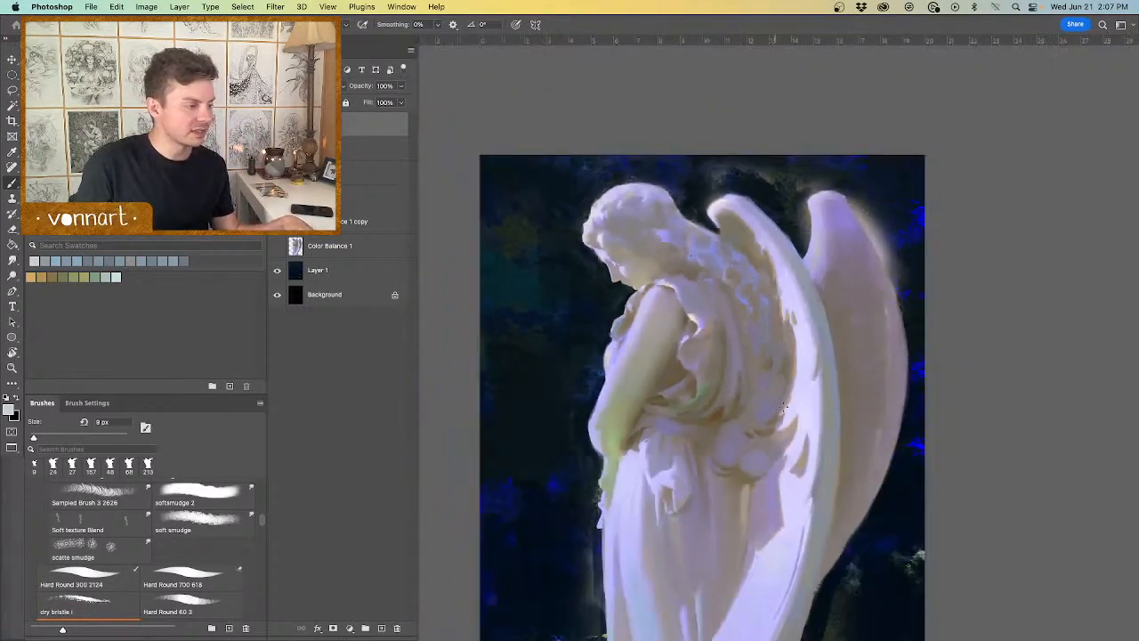
{"action": "left_click_drag", "start_coordinate": [793, 424], "coordinate": [854, 305]}
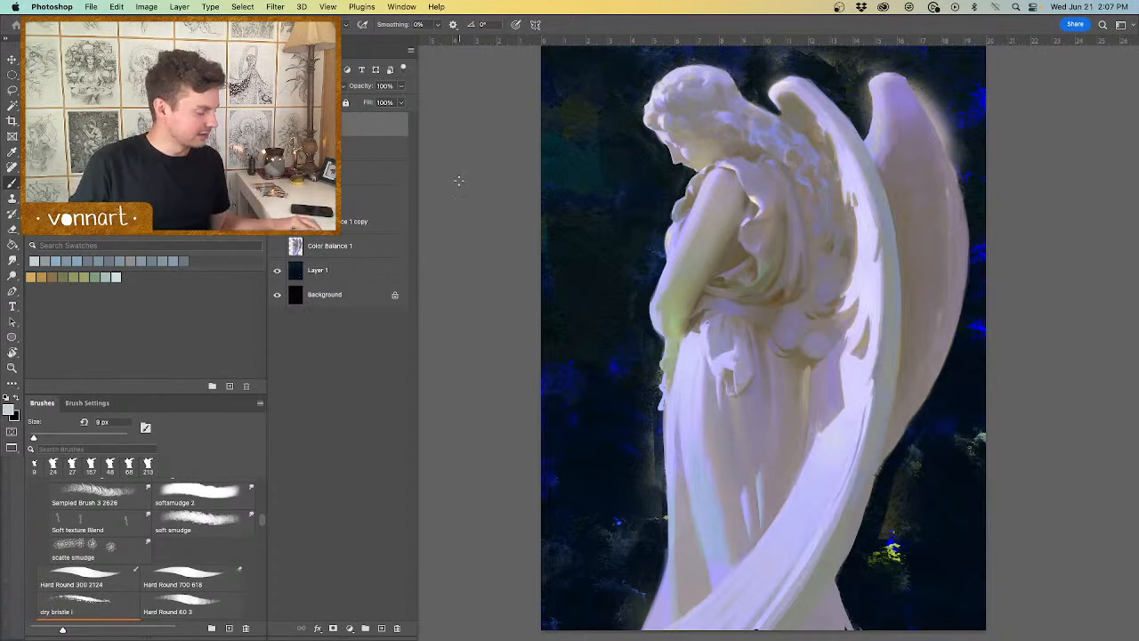
Step: Return to the PigDigitalStudy.psd document and show it in full-screen mode with the photo and blank canvas in view
{"action": "key", "text": "f"}
{"action": "key", "text": "f"}
{"action": "left_click_drag", "start_coordinate": [643, 56], "coordinate": [743, 162]}
{"action": "left_click", "coordinate": [721, 168]}
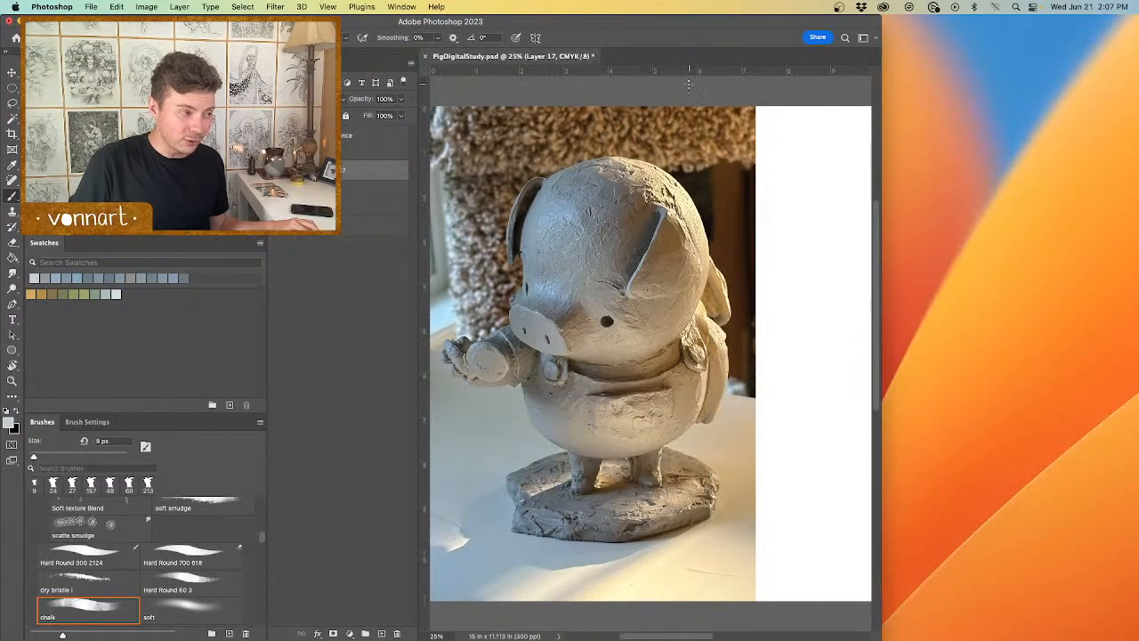
{"action": "key", "text": "f"}
{"action": "left_click_drag", "start_coordinate": [824, 248], "coordinate": [1030, 253]}
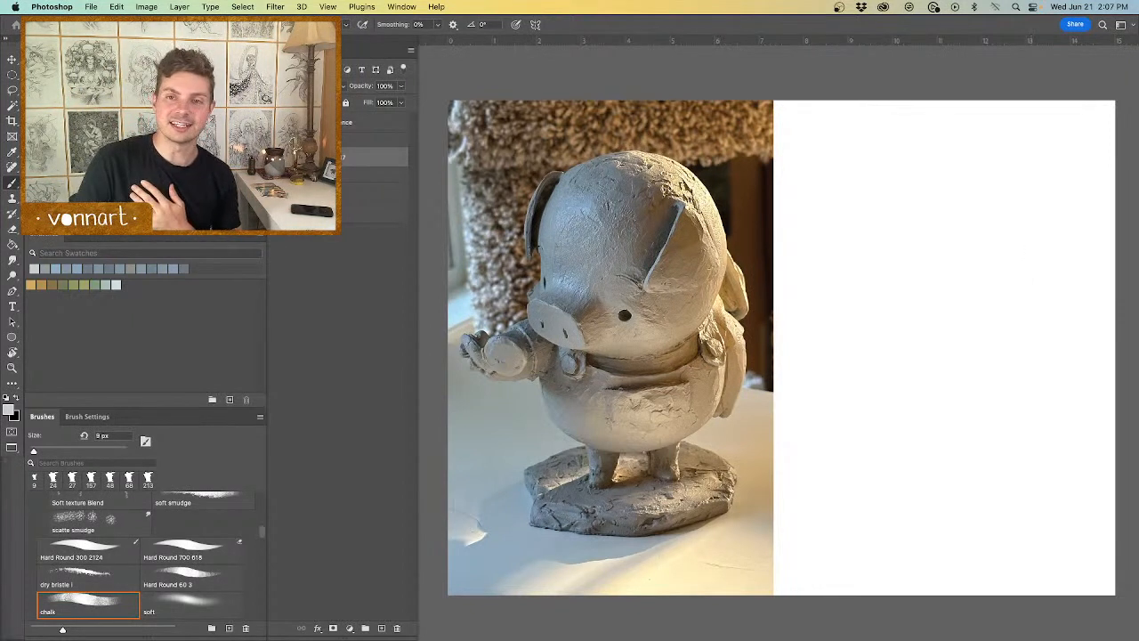
{"action": "key", "text": "Tab"}
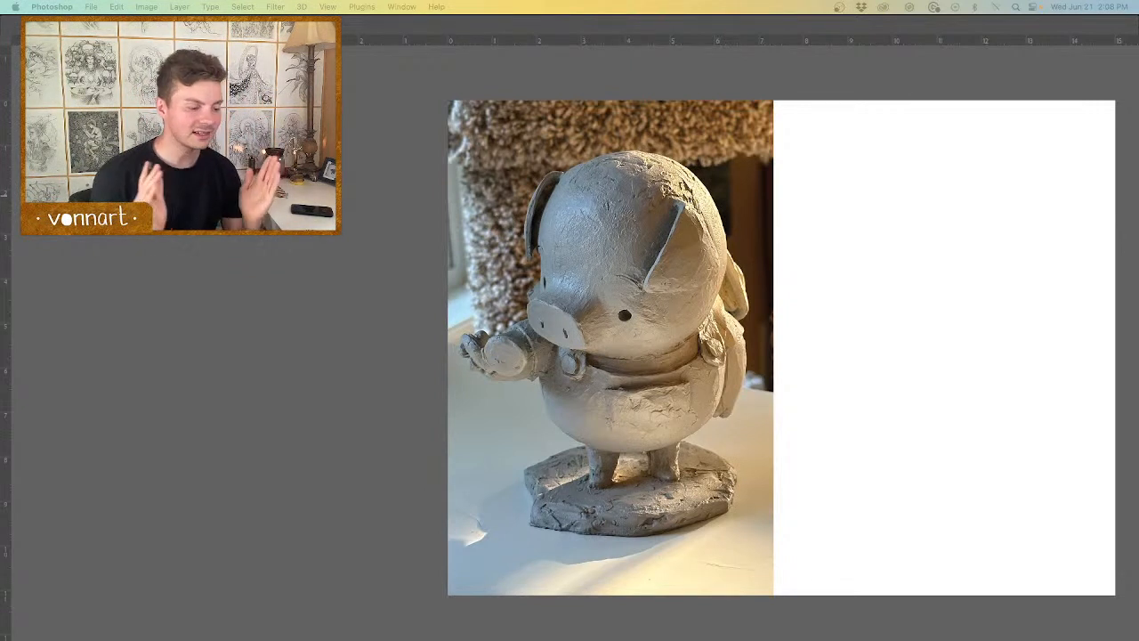
{"action": "key", "text": "Tab"}
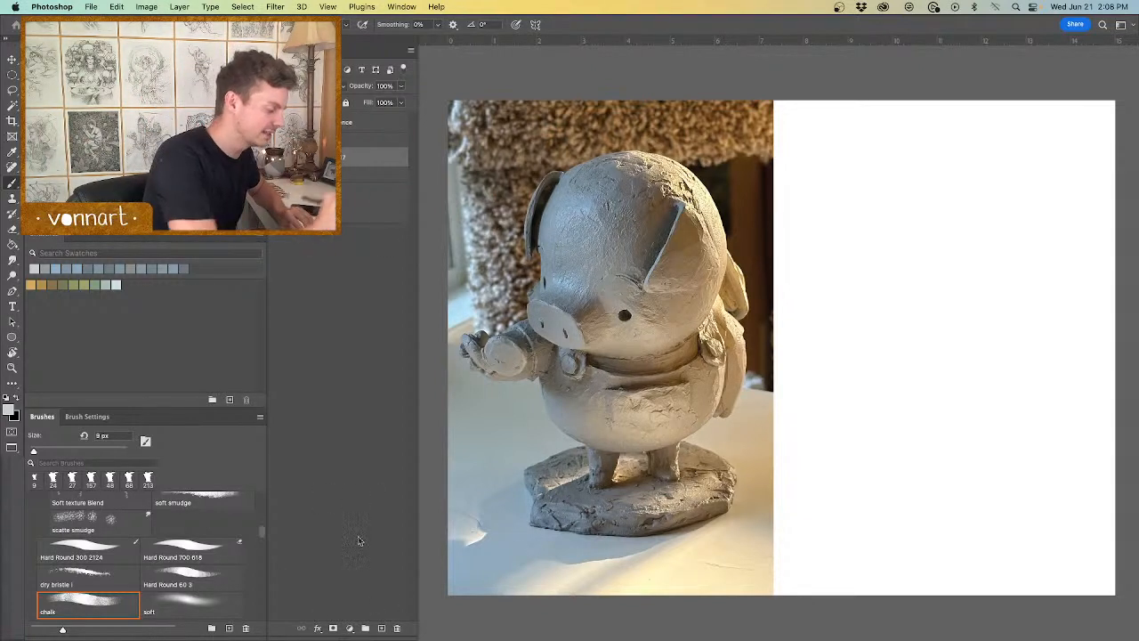
Step: Paint a patch along the blank canvas's right edge with the "soft" brush at 754 px, using dark brown sampled from the photo's background
{"action": "left_click_drag", "start_coordinate": [835, 412], "coordinate": [864, 437]}
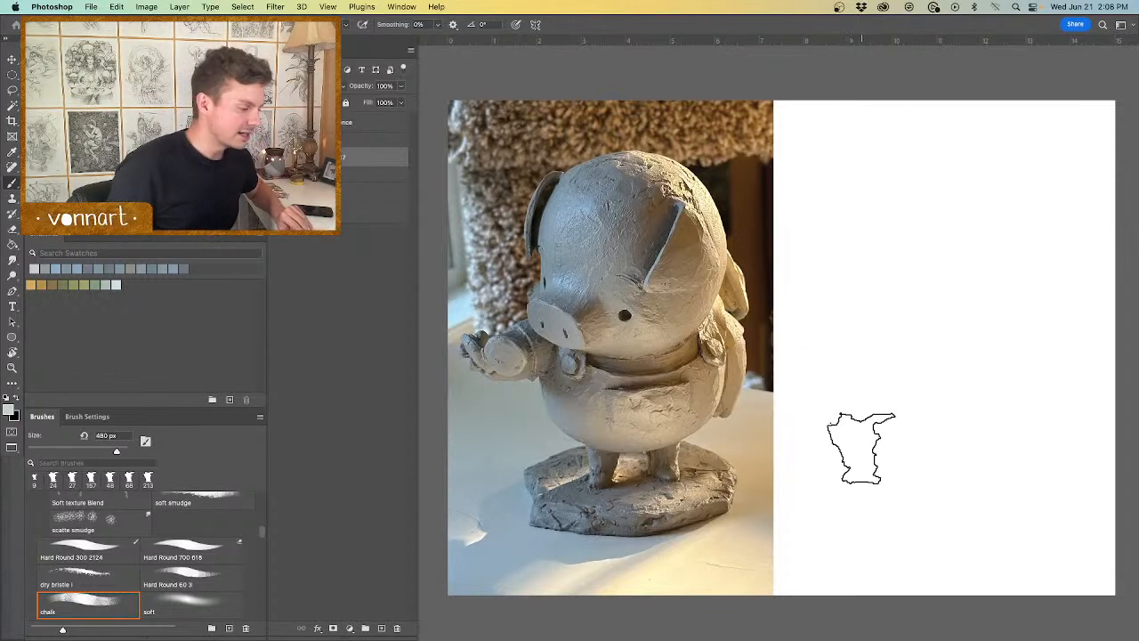
{"action": "left_click", "coordinate": [195, 603]}
{"action": "left_click_drag", "start_coordinate": [958, 359], "coordinate": [938, 388]}
{"action": "left_click", "coordinate": [765, 272], "text": "alt"}
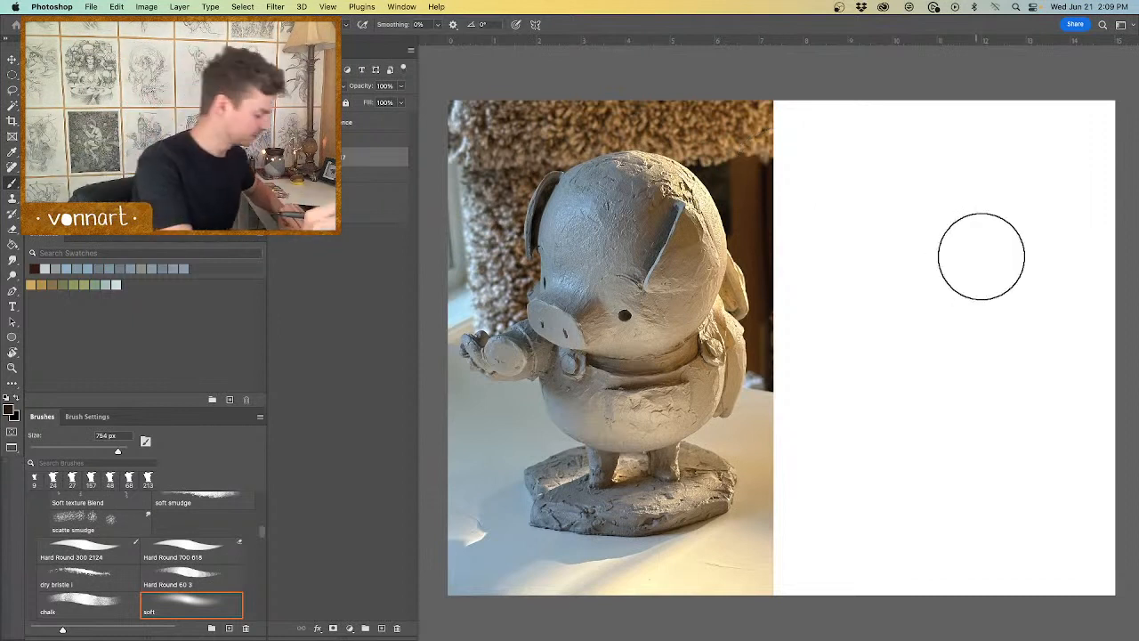
{"action": "mouse_move", "coordinate": [1052, 194]}
{"action": "left_mouse_down"}
{"action": "mouse_move", "coordinate": [1089, 343]}
{"action": "mouse_move", "coordinate": [1035, 341]}
{"action": "left_mouse_up"}
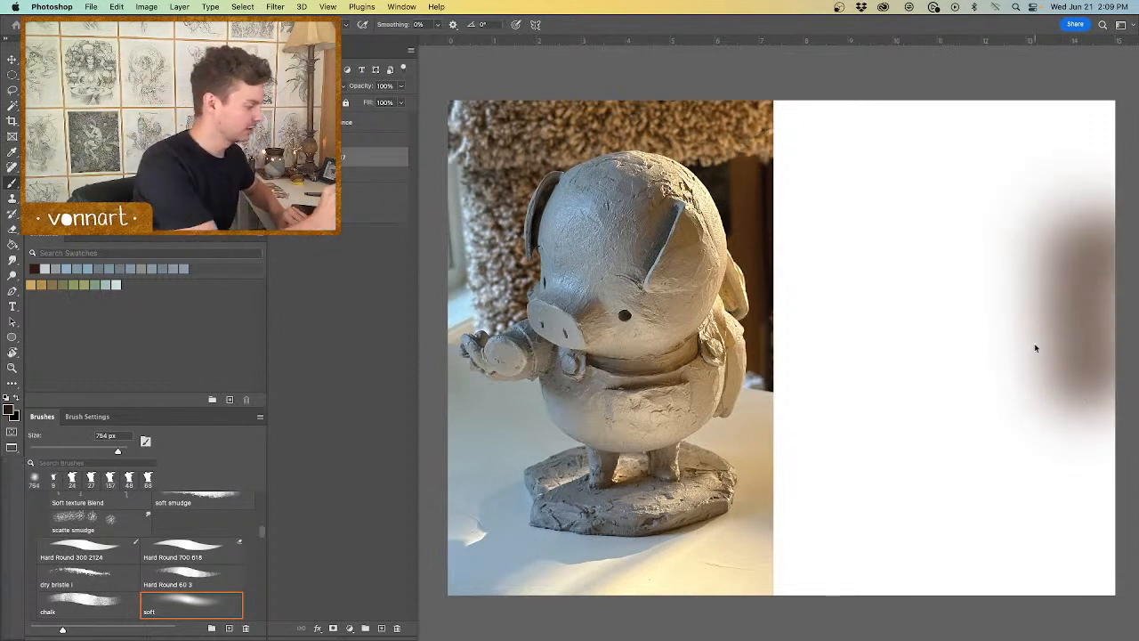
Step: Choose the Soft Round 394 1 brush, enlarge it to 1165 px, and paint textured dark brown over the blank canvas's upper right area
{"action": "right_click", "coordinate": [950, 357]}
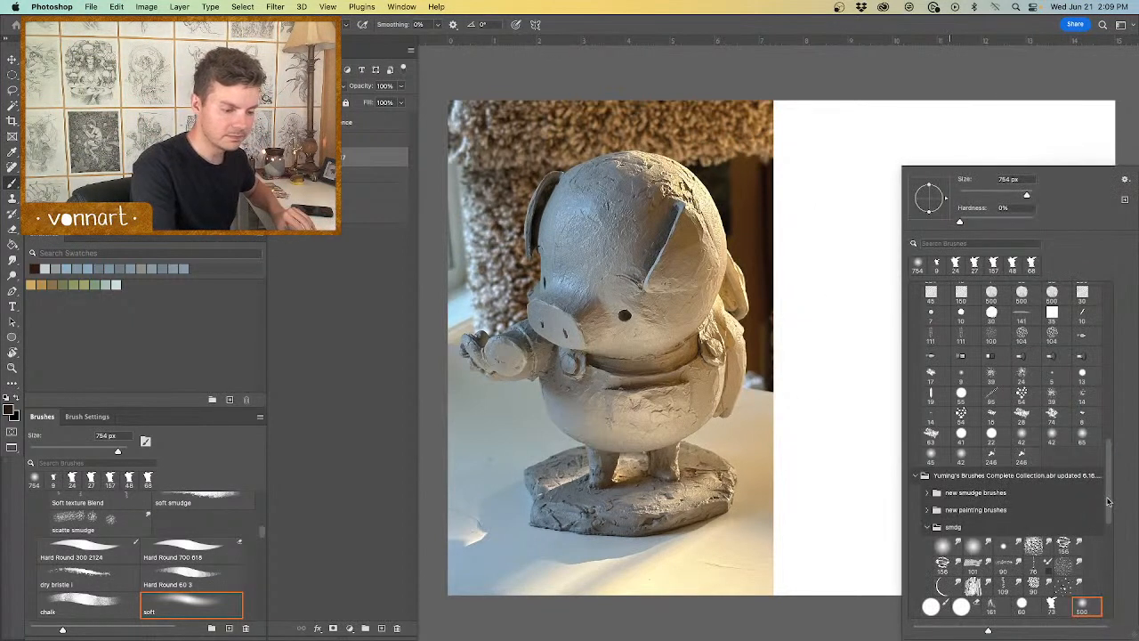
{"action": "scroll", "coordinate": [1107, 503], "scroll_direction": "up", "scroll_amount": 2}
{"action": "scroll", "coordinate": [1111, 516], "scroll_direction": "down", "scroll_amount": 5}
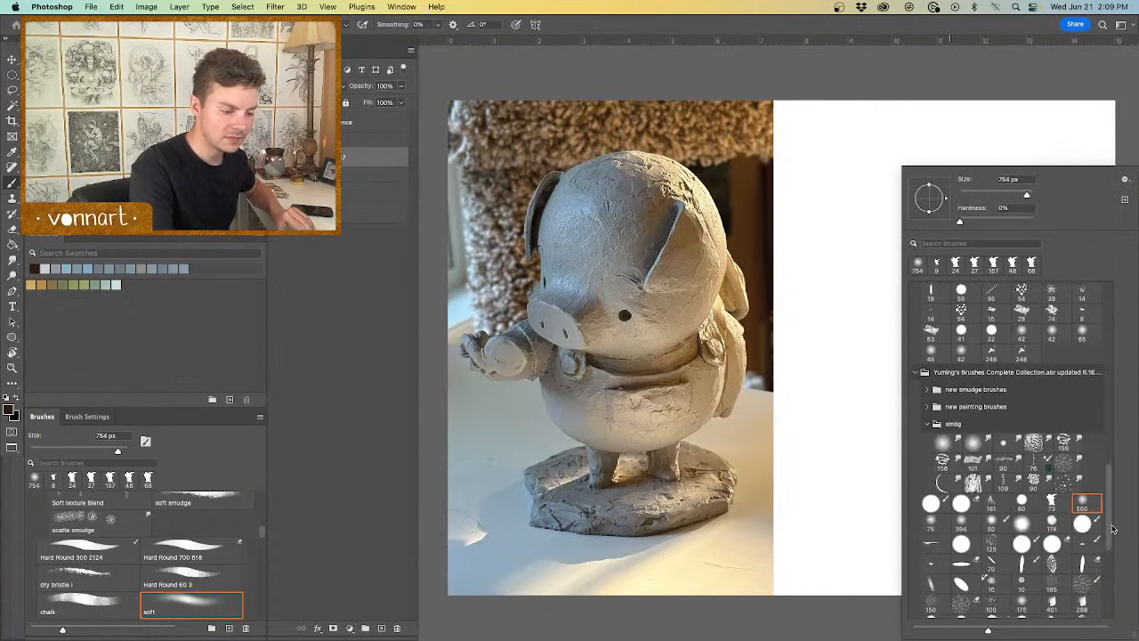
{"action": "scroll", "coordinate": [1111, 529], "scroll_direction": "down", "scroll_amount": 1}
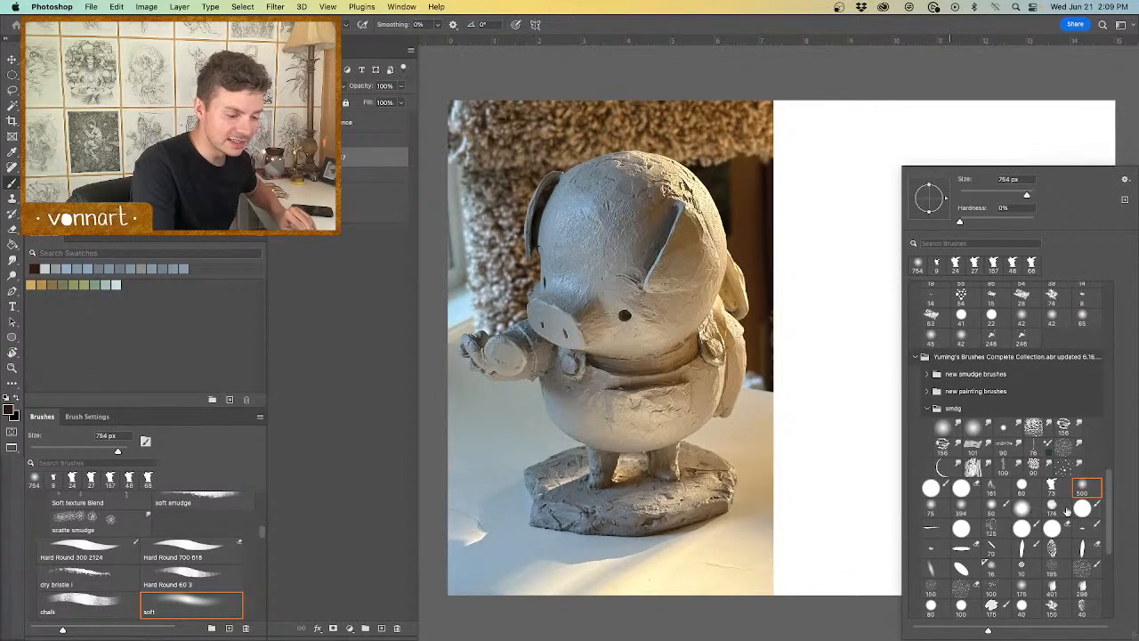
{"action": "left_click", "coordinate": [935, 510]}
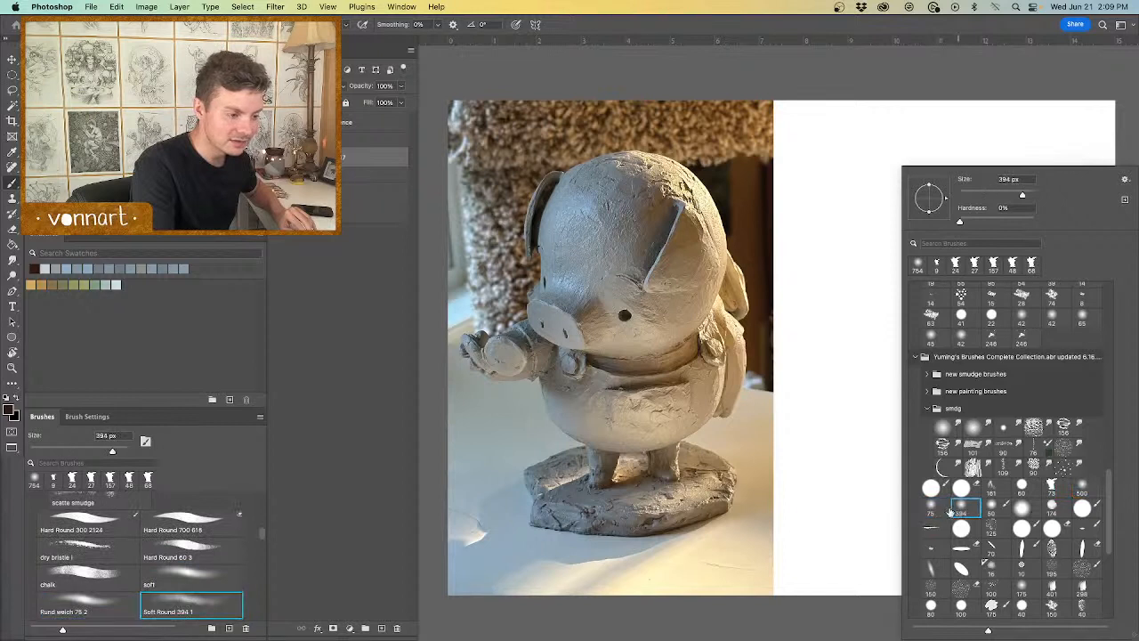
{"action": "left_click", "coordinate": [957, 513]}
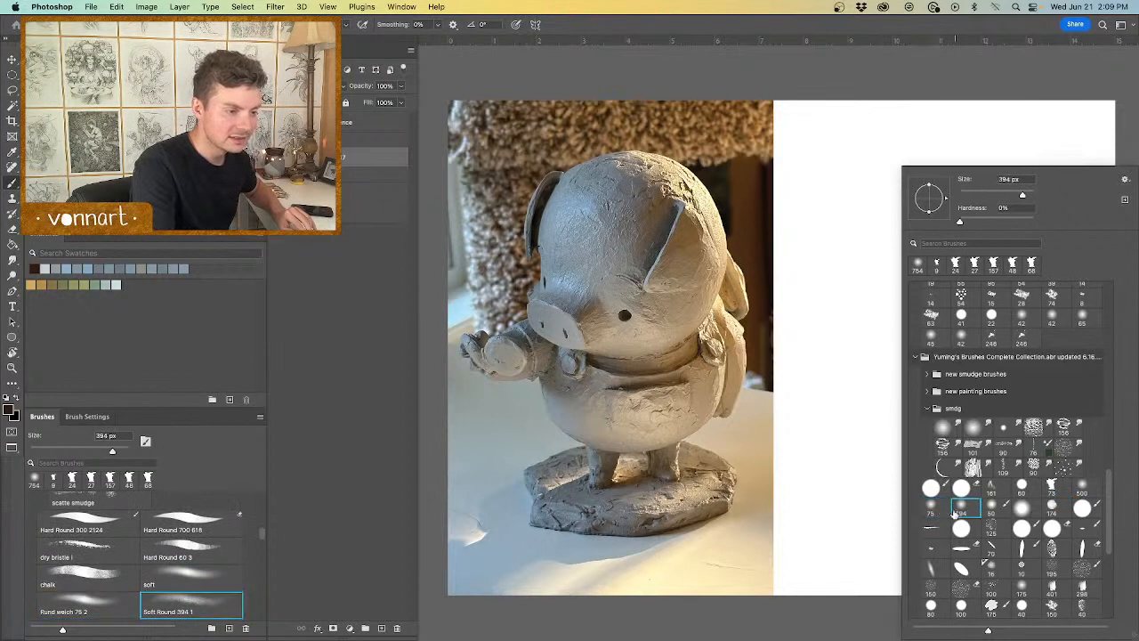
{"action": "left_click", "coordinate": [810, 420]}
{"action": "mouse_move", "coordinate": [927, 343]}
{"action": "left_mouse_down"}
{"action": "mouse_move", "coordinate": [1026, 293]}
{"action": "mouse_move", "coordinate": [1078, 347]}
{"action": "left_mouse_up"}
{"action": "key", "text": "super+z"}
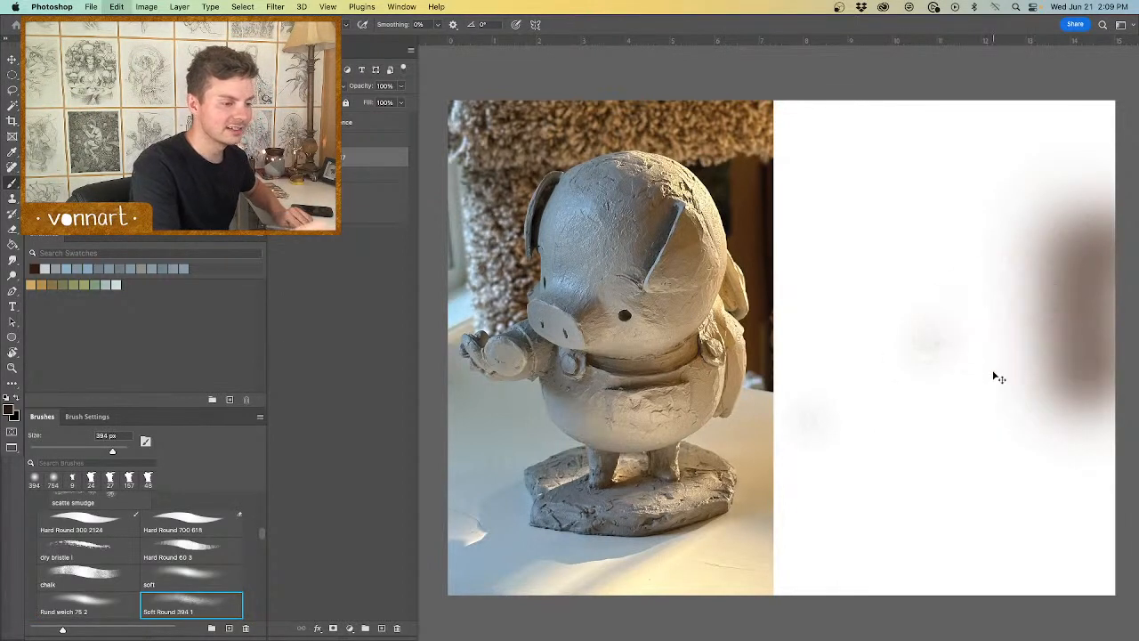
{"action": "mouse_move", "coordinate": [979, 376]}
{"action": "left_mouse_down"}
{"action": "mouse_move", "coordinate": [1062, 370]}
{"action": "mouse_move", "coordinate": [1088, 206]}
{"action": "mouse_move", "coordinate": [1026, 321]}
{"action": "mouse_move", "coordinate": [1051, 178]}
{"action": "mouse_move", "coordinate": [1003, 179]}
{"action": "mouse_move", "coordinate": [882, 287]}
{"action": "left_mouse_up"}
Step: Cover the upper half of the blank canvas with dark brown using the Rund weich 75 2 brush, enlarged to 906 px
{"action": "left_click", "coordinate": [99, 596]}
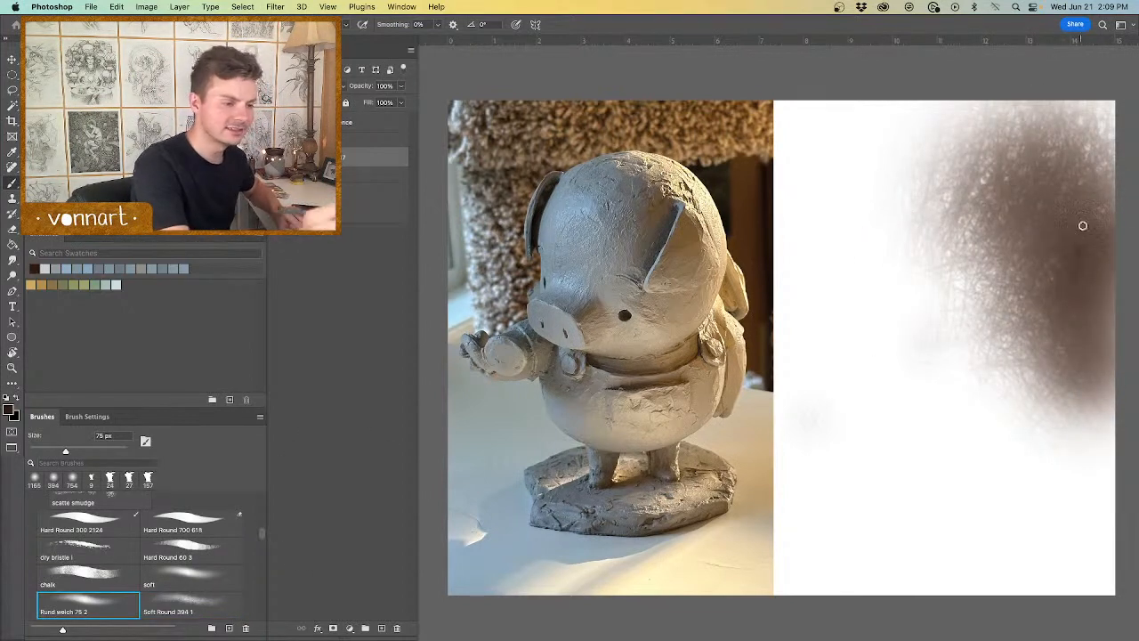
{"action": "mouse_move", "coordinate": [1085, 228]}
{"action": "left_mouse_down"}
{"action": "mouse_move", "coordinate": [959, 298]}
{"action": "mouse_move", "coordinate": [1032, 261]}
{"action": "left_mouse_up"}
{"action": "mouse_move", "coordinate": [974, 297]}
{"action": "left_mouse_down"}
{"action": "mouse_move", "coordinate": [1052, 298]}
{"action": "mouse_move", "coordinate": [1053, 322]}
{"action": "mouse_move", "coordinate": [1036, 322]}
{"action": "left_mouse_up"}
{"action": "mouse_move", "coordinate": [1078, 342]}
{"action": "left_mouse_down"}
{"action": "mouse_move", "coordinate": [1038, 320]}
{"action": "mouse_move", "coordinate": [1055, 234]}
{"action": "mouse_move", "coordinate": [1002, 140]}
{"action": "mouse_move", "coordinate": [910, 130]}
{"action": "mouse_move", "coordinate": [890, 99]}
{"action": "mouse_move", "coordinate": [802, 112]}
{"action": "mouse_move", "coordinate": [754, 155]}
{"action": "mouse_move", "coordinate": [441, 124]}
{"action": "left_mouse_up"}
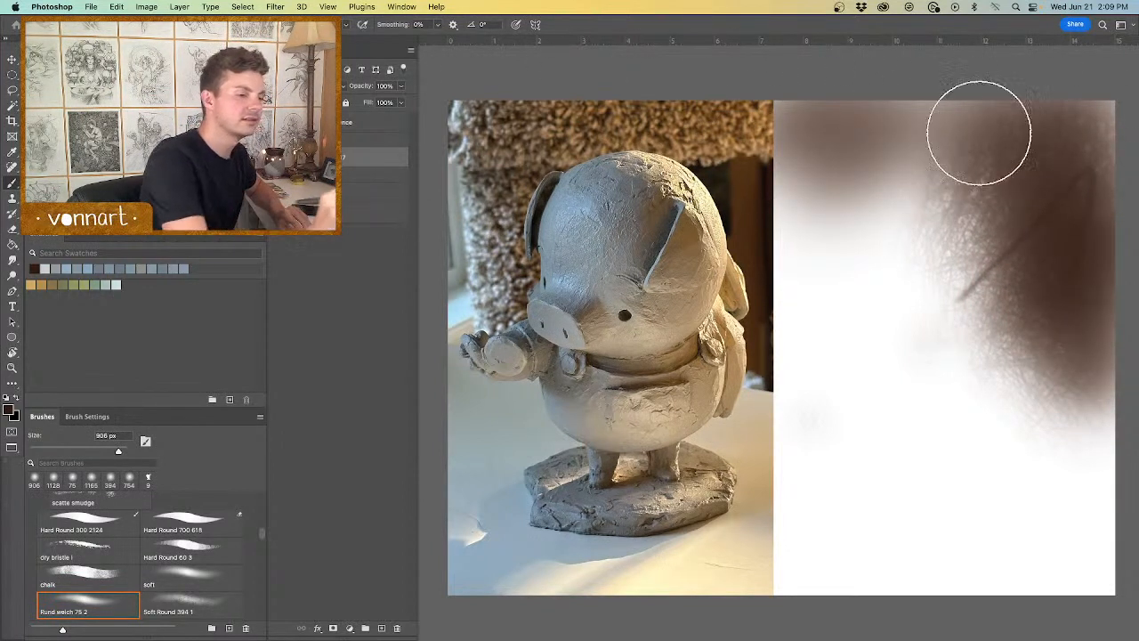
{"action": "mouse_move", "coordinate": [979, 127]}
{"action": "left_mouse_down"}
{"action": "mouse_move", "coordinate": [1111, 129]}
{"action": "mouse_move", "coordinate": [1091, 353]}
{"action": "mouse_move", "coordinate": [1071, 367]}
{"action": "mouse_move", "coordinate": [1009, 349]}
{"action": "mouse_move", "coordinate": [989, 314]}
{"action": "mouse_move", "coordinate": [1006, 226]}
{"action": "mouse_move", "coordinate": [942, 120]}
{"action": "mouse_move", "coordinate": [865, 97]}
{"action": "mouse_move", "coordinate": [750, 150]}
{"action": "mouse_move", "coordinate": [772, 398]}
{"action": "left_mouse_up"}
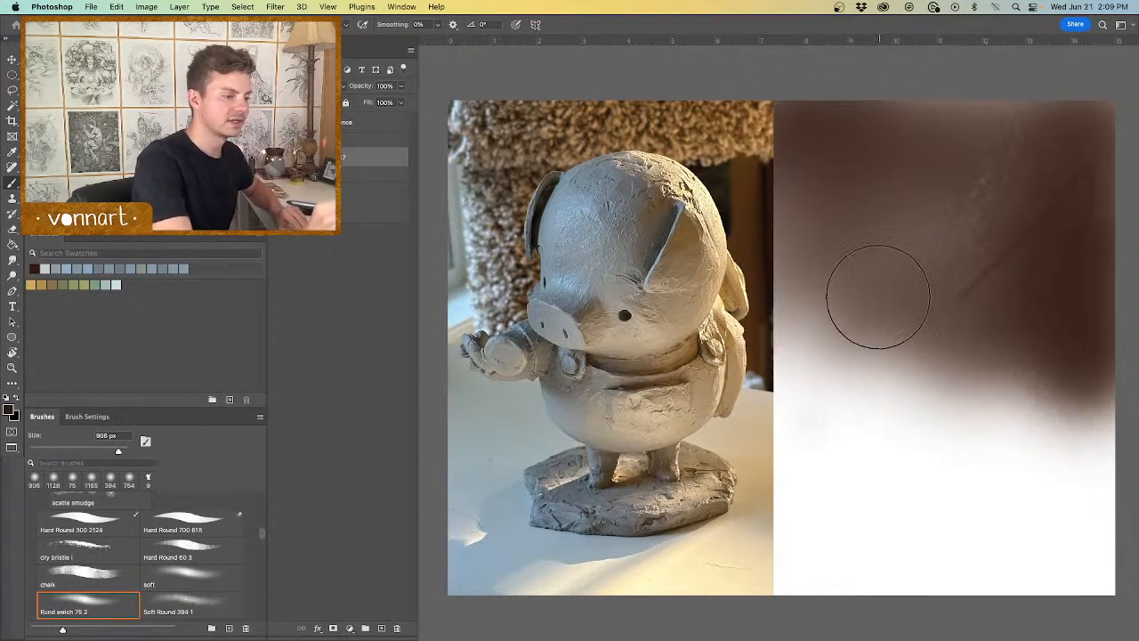
Step: Even out the dark brown over the canvas's upper half and its lower boundary with the brush at 610 and 837 px
{"action": "mouse_move", "coordinate": [876, 294]}
{"action": "left_mouse_down"}
{"action": "mouse_move", "coordinate": [852, 306]}
{"action": "mouse_move", "coordinate": [850, 526]}
{"action": "mouse_move", "coordinate": [858, 351]}
{"action": "mouse_move", "coordinate": [930, 268]}
{"action": "mouse_move", "coordinate": [799, 320]}
{"action": "mouse_move", "coordinate": [820, 242]}
{"action": "mouse_move", "coordinate": [879, 132]}
{"action": "mouse_move", "coordinate": [752, 148]}
{"action": "mouse_move", "coordinate": [982, 157]}
{"action": "mouse_move", "coordinate": [1023, 194]}
{"action": "mouse_move", "coordinate": [1023, 322]}
{"action": "mouse_move", "coordinate": [1128, 368]}
{"action": "mouse_move", "coordinate": [742, 329]}
{"action": "mouse_move", "coordinate": [1081, 319]}
{"action": "mouse_move", "coordinate": [867, 298]}
{"action": "mouse_move", "coordinate": [1005, 321]}
{"action": "left_mouse_up"}
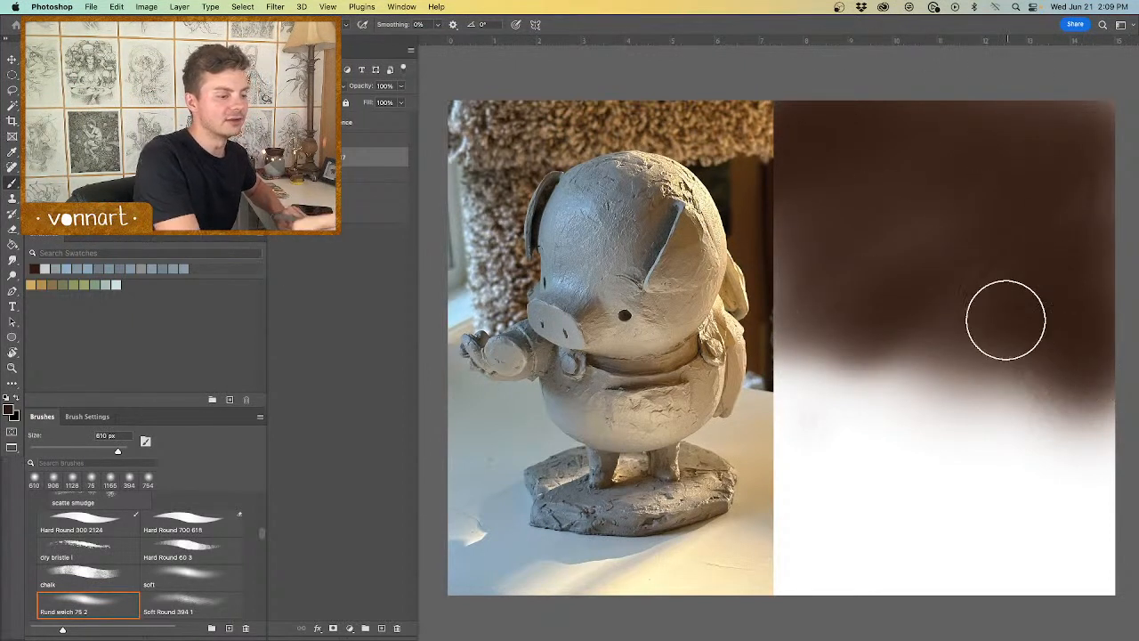
{"action": "left_click_drag", "start_coordinate": [916, 382], "coordinate": [935, 389]}
{"action": "mouse_move", "coordinate": [933, 358]}
{"action": "left_mouse_down"}
{"action": "mouse_move", "coordinate": [820, 298]}
{"action": "mouse_move", "coordinate": [1086, 357]}
{"action": "mouse_move", "coordinate": [934, 351]}
{"action": "mouse_move", "coordinate": [871, 328]}
{"action": "mouse_move", "coordinate": [1074, 351]}
{"action": "left_mouse_up"}
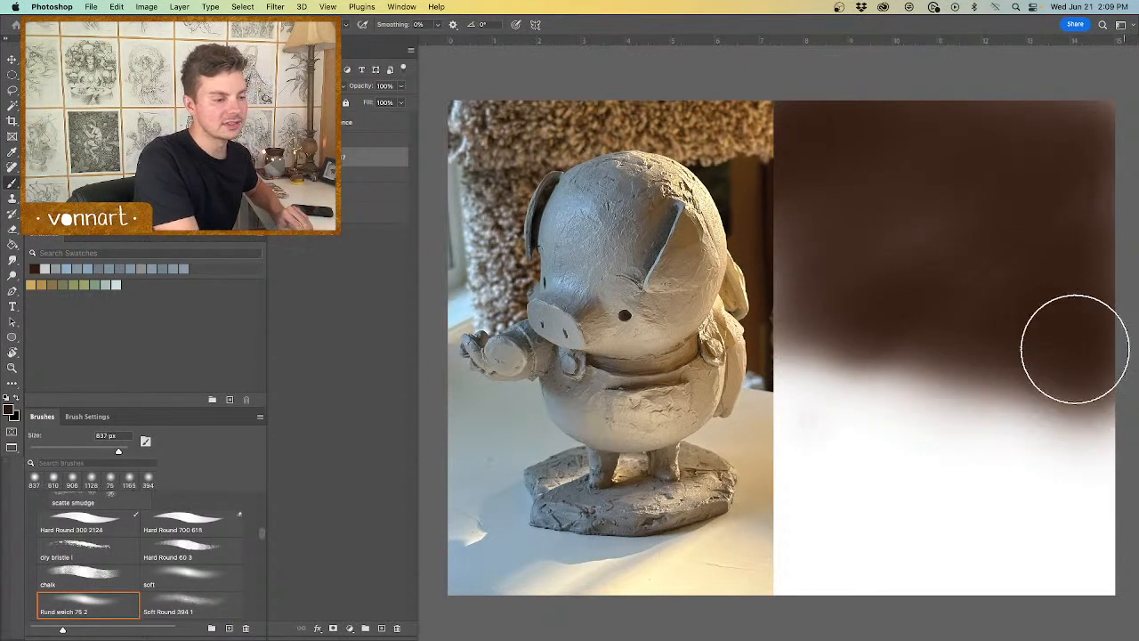
Step: Fill the canvas's white lower half with tan sampled from the photo's tabletop, using the Rund weich 75 2 brush at 567 px
{"action": "left_click", "coordinate": [811, 421], "text": "alt"}
{"action": "mouse_move", "coordinate": [1012, 455]}
{"action": "left_mouse_down"}
{"action": "mouse_move", "coordinate": [990, 450]}
{"action": "mouse_move", "coordinate": [1039, 424]}
{"action": "mouse_move", "coordinate": [1048, 450]}
{"action": "mouse_move", "coordinate": [1067, 435]}
{"action": "mouse_move", "coordinate": [1008, 427]}
{"action": "left_mouse_up"}
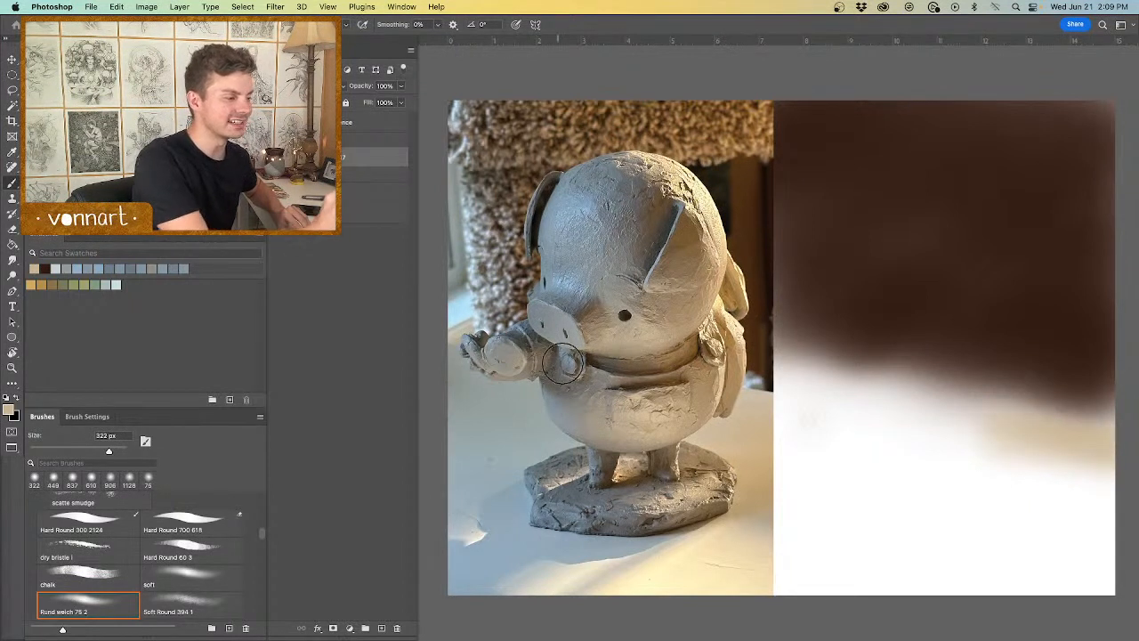
{"action": "left_click", "coordinate": [732, 451], "text": "alt"}
{"action": "mouse_move", "coordinate": [733, 451]}
{"action": "left_mouse_down"}
{"action": "mouse_move", "coordinate": [791, 450]}
{"action": "mouse_move", "coordinate": [800, 560]}
{"action": "mouse_move", "coordinate": [1065, 575]}
{"action": "mouse_move", "coordinate": [1017, 583]}
{"action": "mouse_move", "coordinate": [813, 518]}
{"action": "mouse_move", "coordinate": [1014, 459]}
{"action": "mouse_move", "coordinate": [871, 403]}
{"action": "mouse_move", "coordinate": [966, 394]}
{"action": "mouse_move", "coordinate": [1118, 419]}
{"action": "left_mouse_up"}
{"action": "mouse_move", "coordinate": [841, 496]}
{"action": "left_mouse_down"}
{"action": "mouse_move", "coordinate": [955, 532]}
{"action": "mouse_move", "coordinate": [1119, 556]}
{"action": "left_mouse_up"}
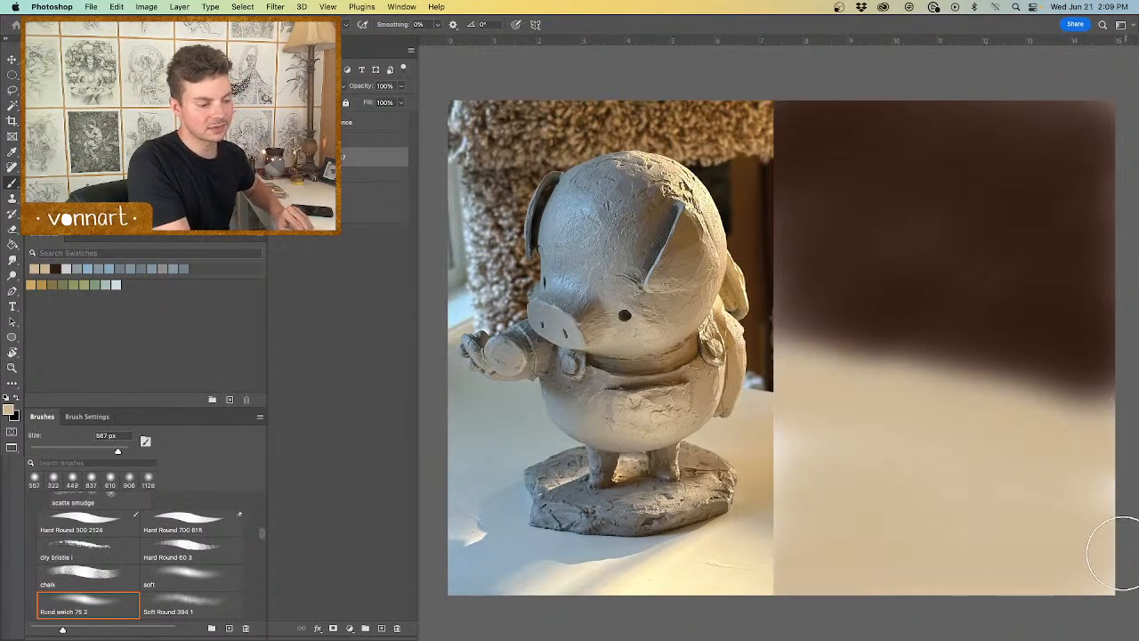
Step: Add sampled pale cream along the tabletop's lower edge and cool blue-gray over its left side with the brush at 567 px
{"action": "left_click", "coordinate": [696, 560], "text": "alt"}
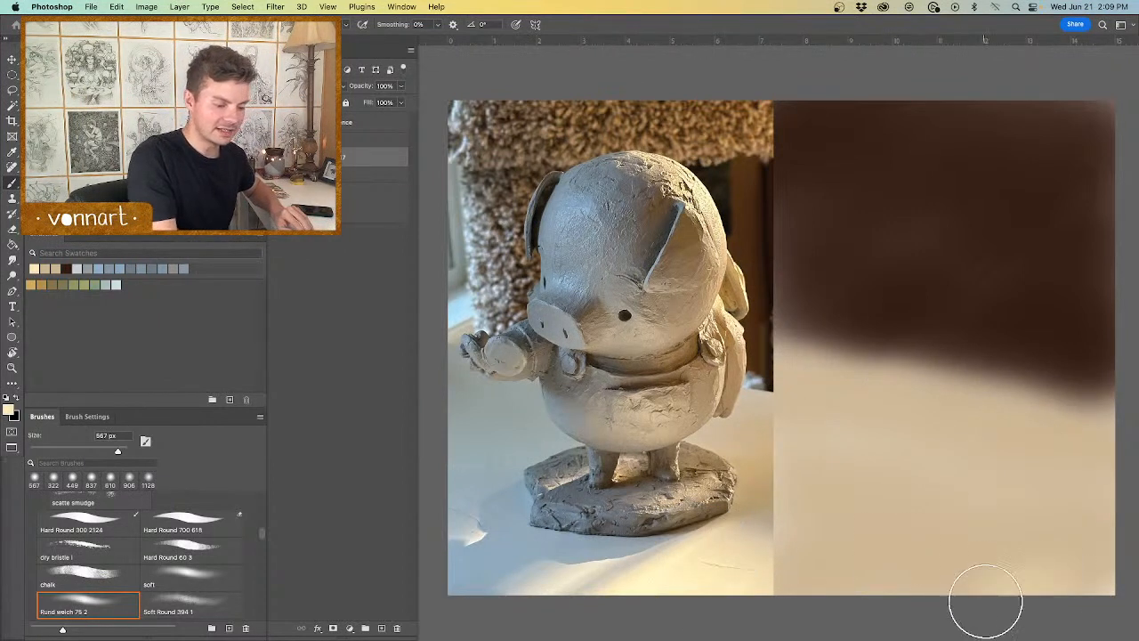
{"action": "left_click", "coordinate": [609, 558], "text": "alt"}
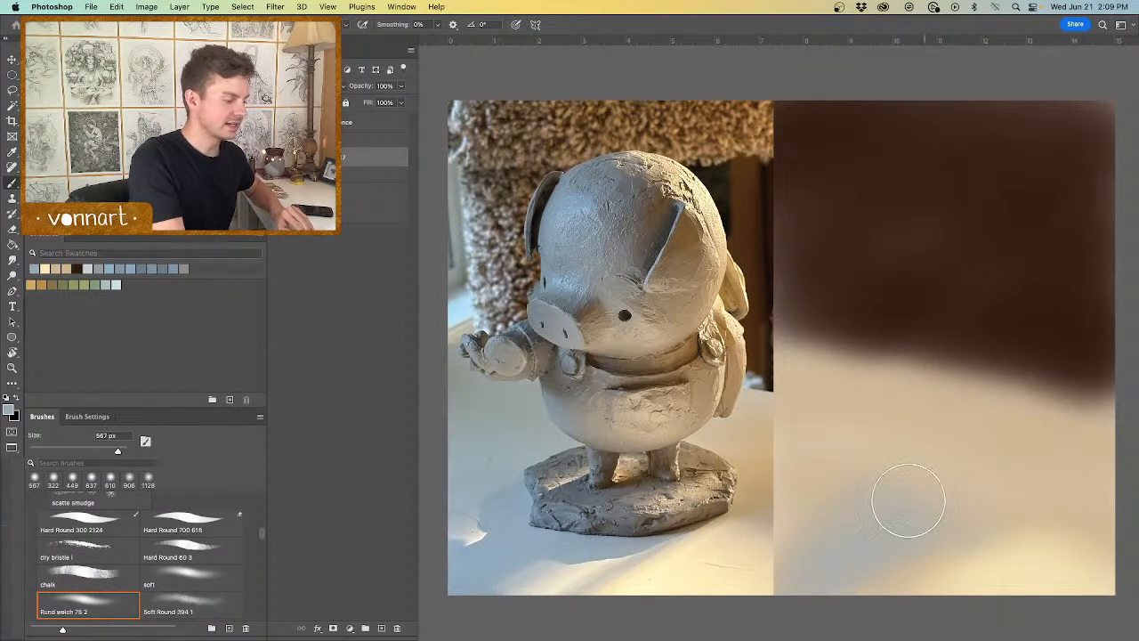
{"action": "left_click", "coordinate": [725, 460], "text": "alt"}
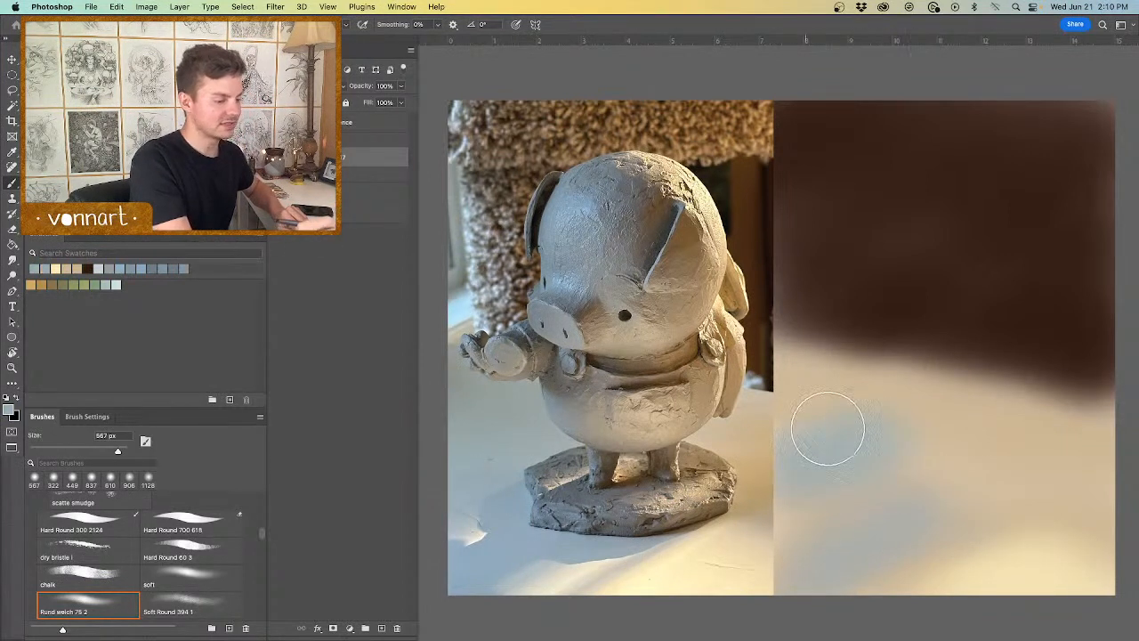
{"action": "left_click_drag", "start_coordinate": [841, 427], "coordinate": [805, 425]}
{"action": "mouse_move", "coordinate": [785, 386]}
{"action": "left_mouse_down"}
{"action": "mouse_move", "coordinate": [772, 369]}
{"action": "mouse_move", "coordinate": [803, 375]}
{"action": "mouse_move", "coordinate": [778, 372]}
{"action": "mouse_move", "coordinate": [740, 401]}
{"action": "left_mouse_up"}
Step: Blend warm beige sampled from the photo across the tabletop's middle and right, reducing the brush to 342 and 241 px
{"action": "left_click", "coordinate": [749, 413], "text": "alt"}
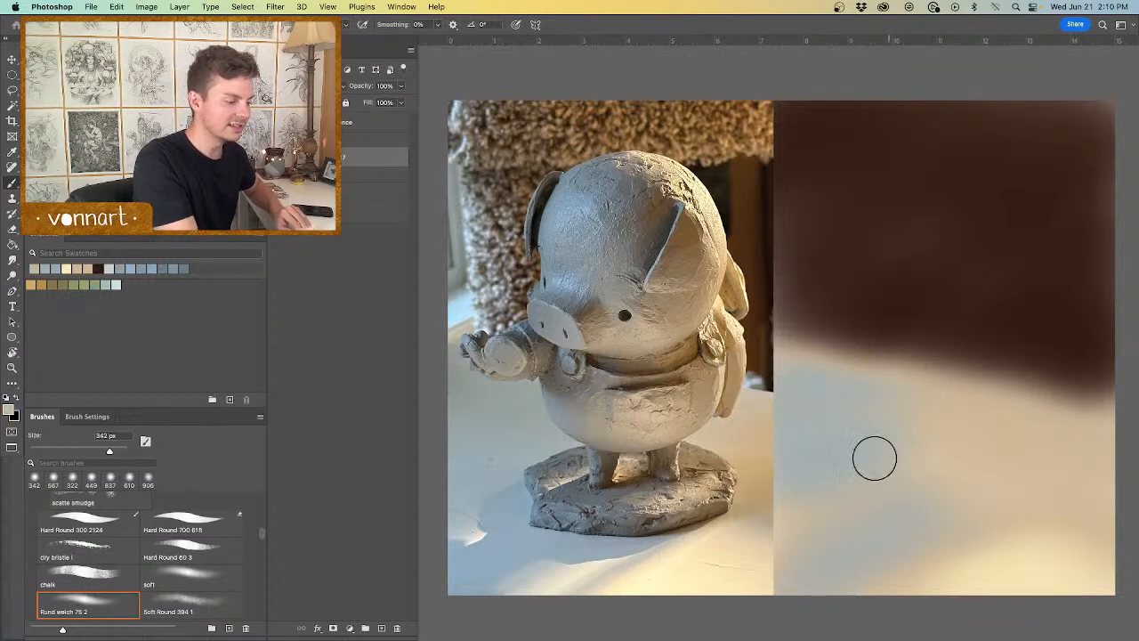
{"action": "left_click", "coordinate": [686, 437], "text": "alt"}
{"action": "mouse_move", "coordinate": [1046, 452]}
{"action": "left_mouse_down"}
{"action": "mouse_move", "coordinate": [994, 457]}
{"action": "mouse_move", "coordinate": [996, 422]}
{"action": "mouse_move", "coordinate": [887, 417]}
{"action": "left_mouse_up"}
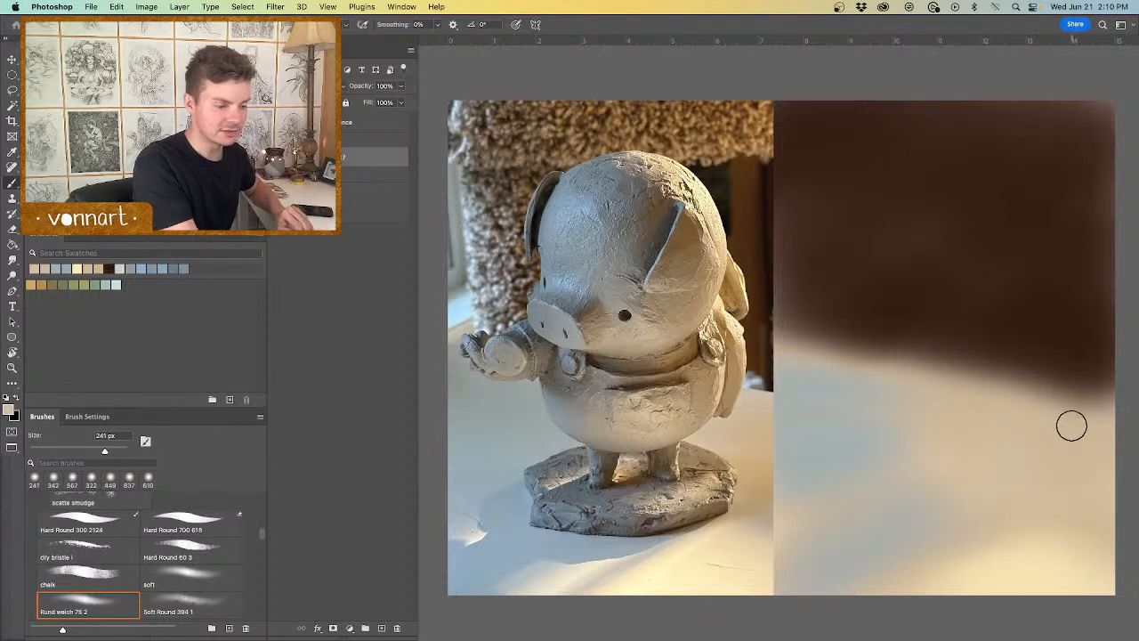
Step: Deepen the cast shadow on the tabletop's lower left with blue-grays sampled from the photo, using the brush at 241 px
{"action": "left_click", "coordinate": [594, 537], "text": "alt"}
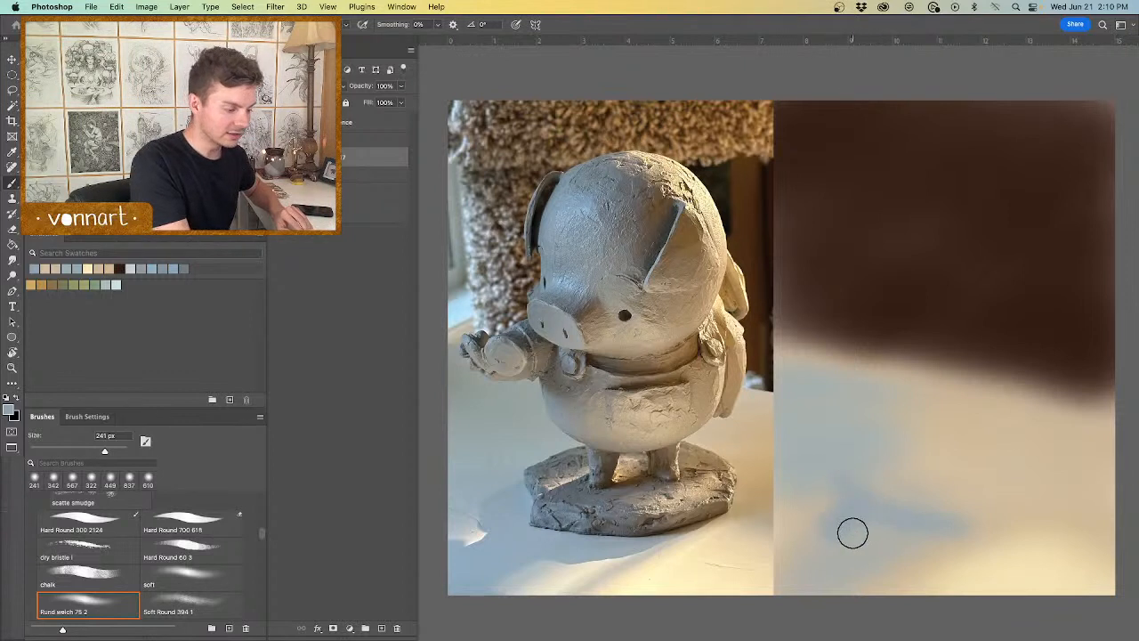
{"action": "left_click", "coordinate": [490, 481], "text": "alt"}
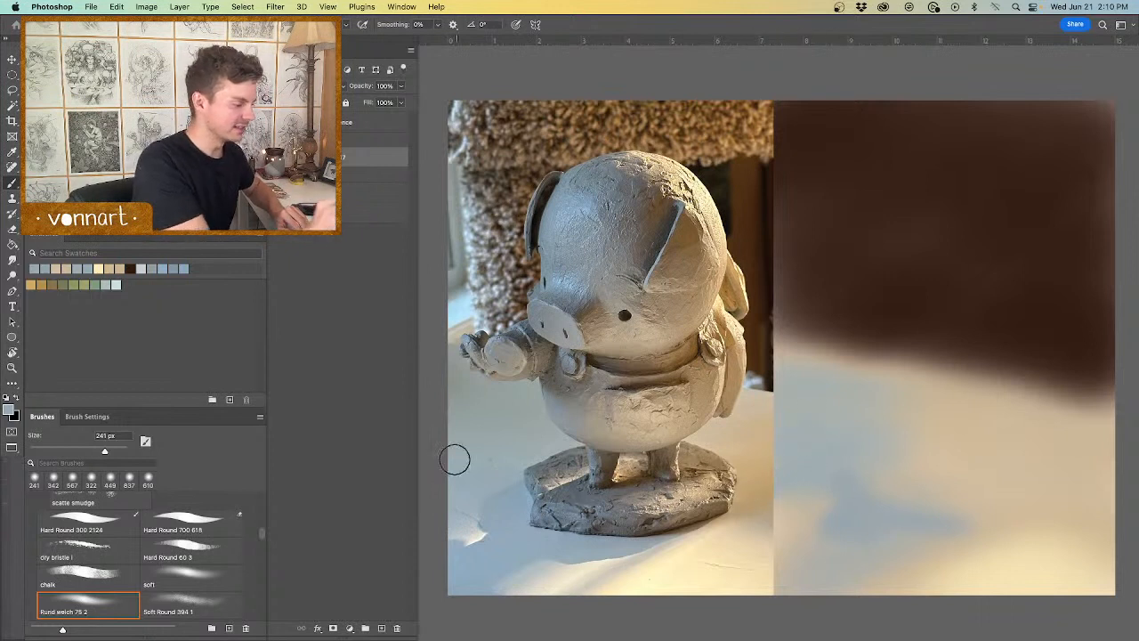
{"action": "left_click", "coordinate": [590, 430], "text": "alt"}
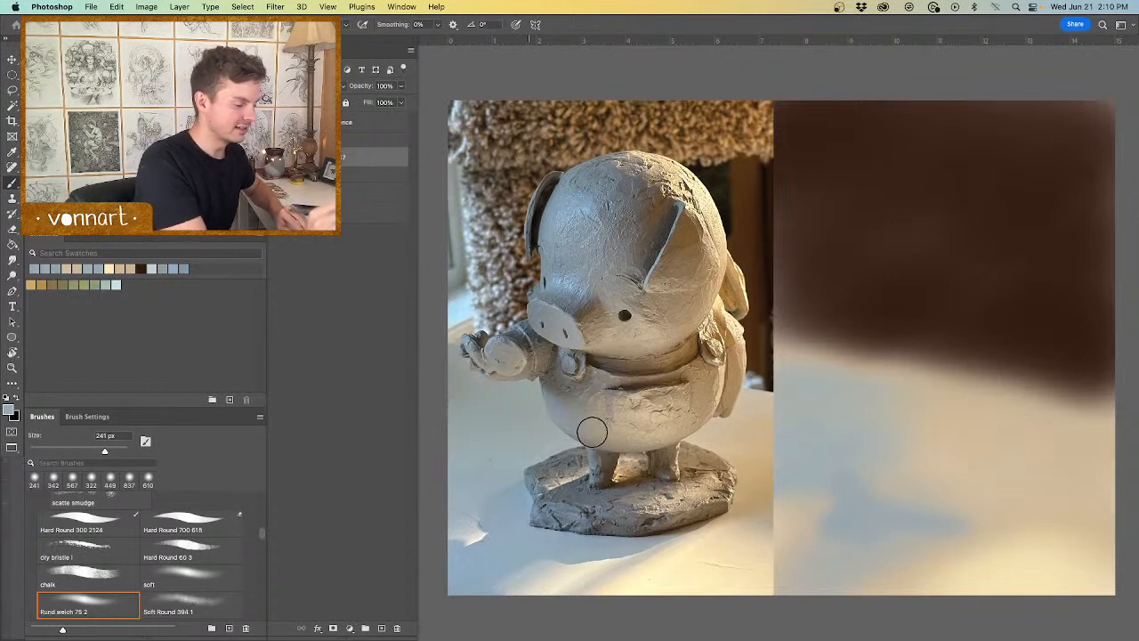
Step: Define the cast shadow's lower-left edge and body with light gray and blue tones sampled from the photo at 161 px
{"action": "left_click", "coordinate": [471, 527], "text": "alt"}
{"action": "left_click_drag", "start_coordinate": [821, 511], "coordinate": [816, 516]}
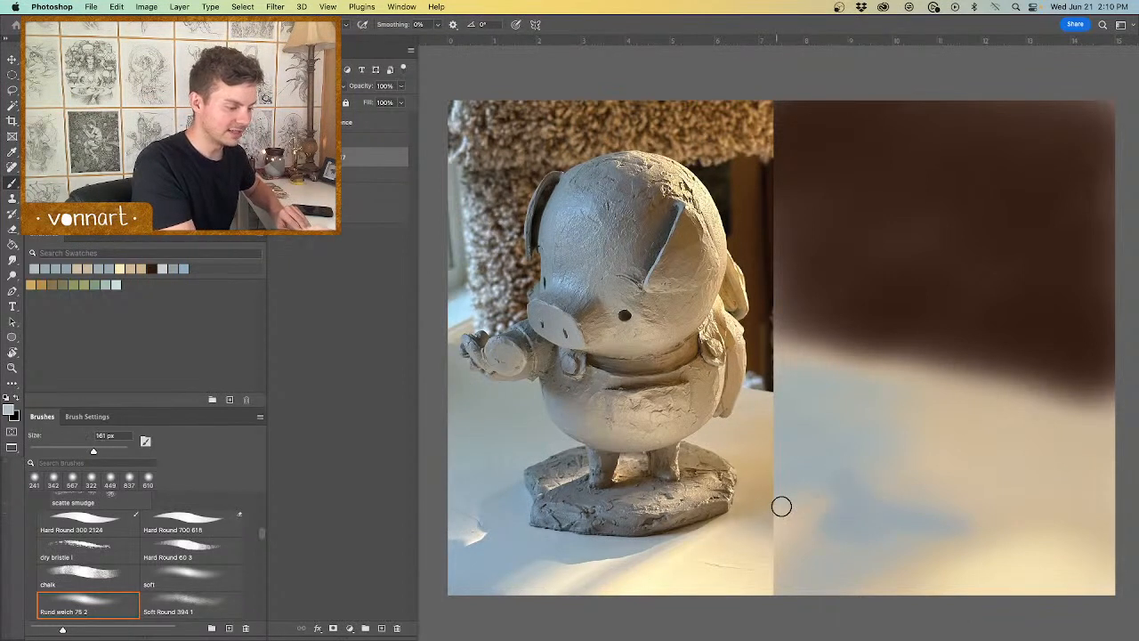
{"action": "left_click", "coordinate": [480, 548], "text": "alt"}
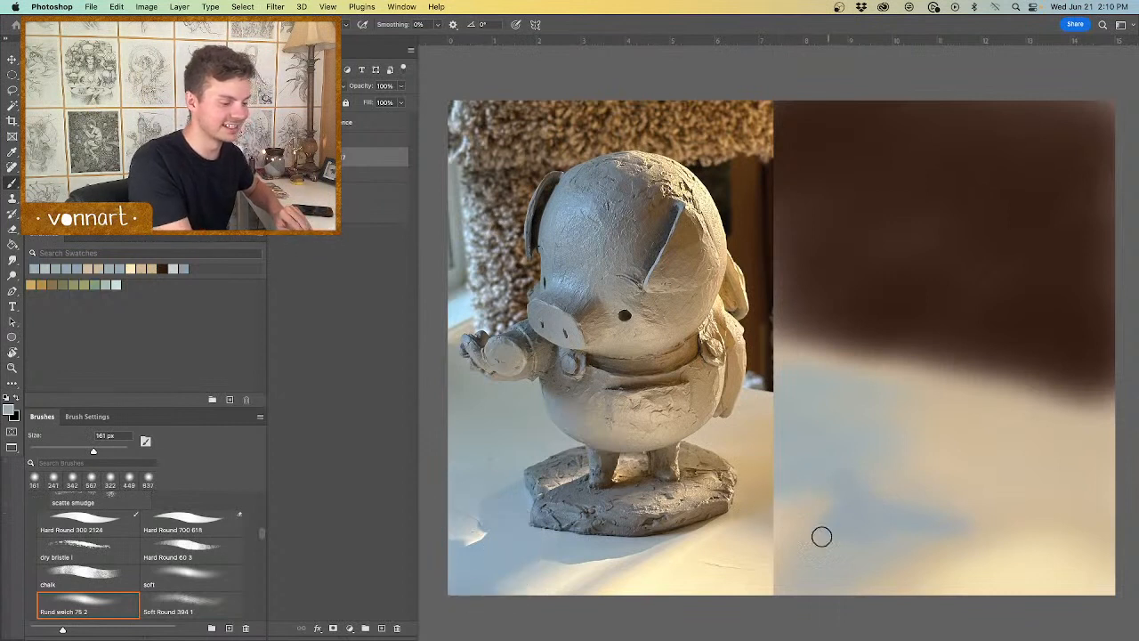
{"action": "left_click", "coordinate": [498, 560], "text": "alt"}
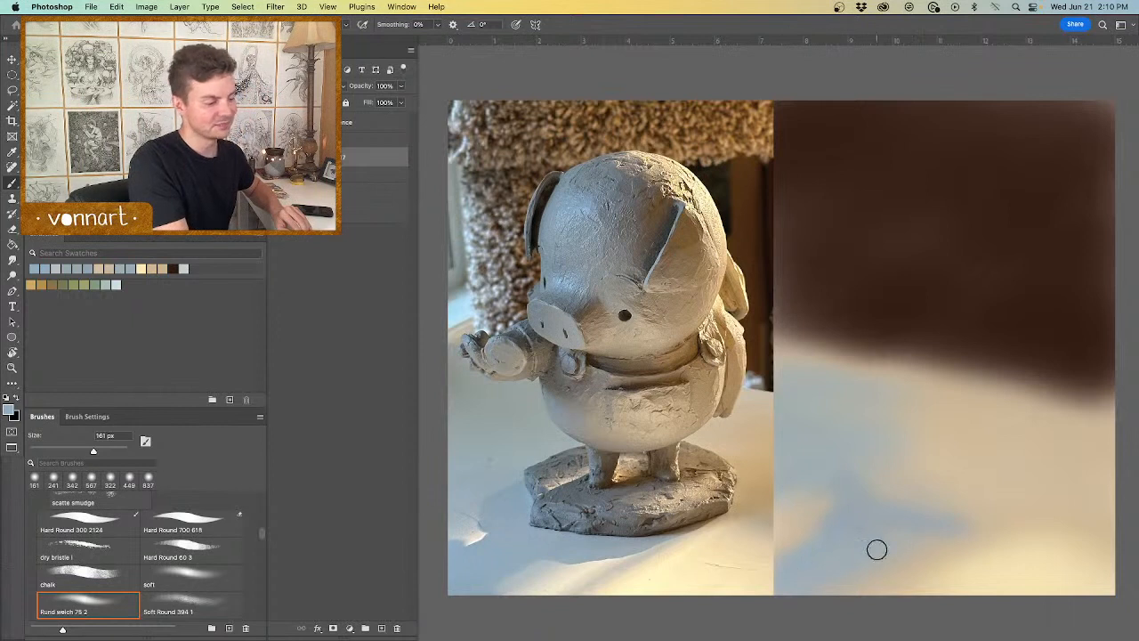
{"action": "left_click", "coordinate": [596, 559], "text": "alt"}
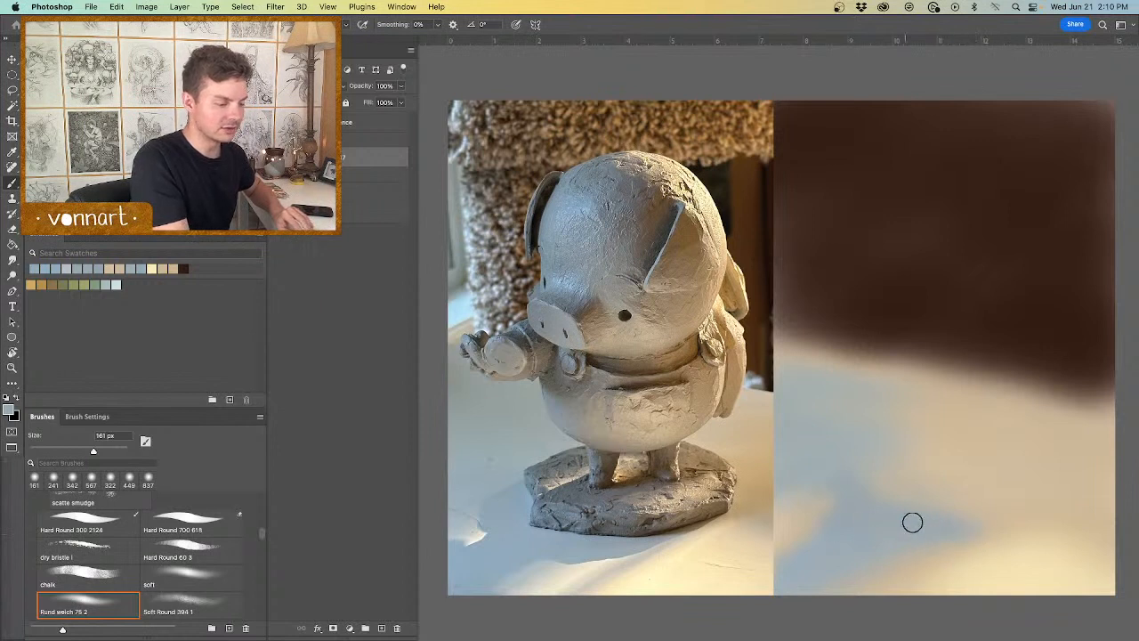
Step: Paint pale streaks for the cloth folds along the bottom edge at 83 px, and sharpen the shadow's tip with sampled blue-gray
{"action": "left_click_drag", "start_coordinate": [967, 546], "coordinate": [934, 546], "text": "ctrl+alt"}
{"action": "left_click", "coordinate": [614, 557], "text": "alt"}
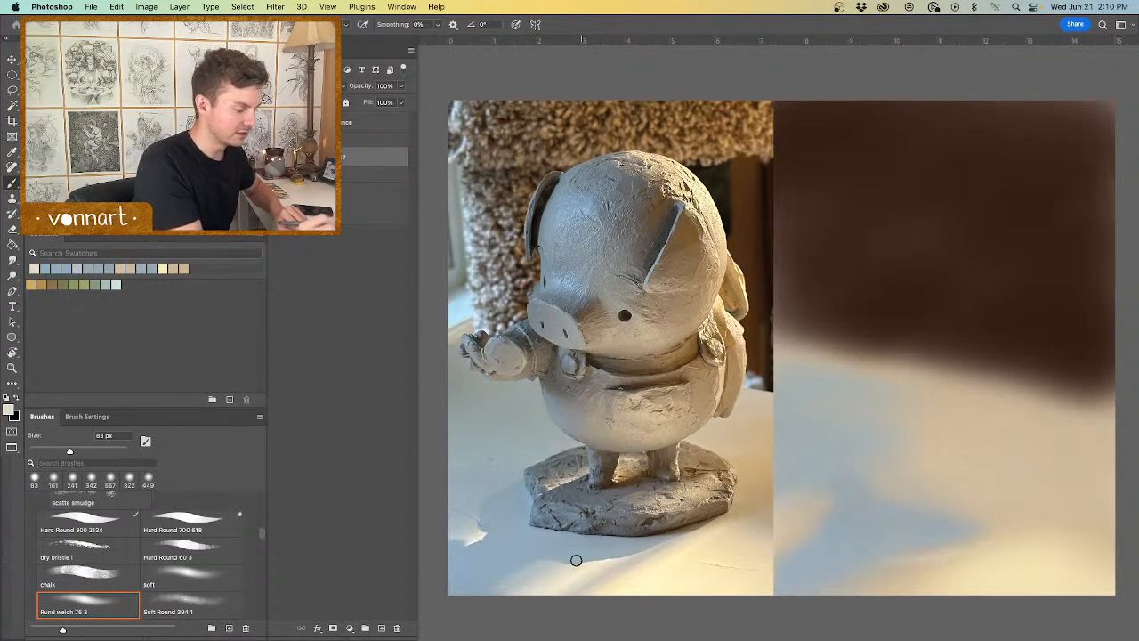
{"action": "left_click", "coordinate": [547, 566], "text": "alt"}
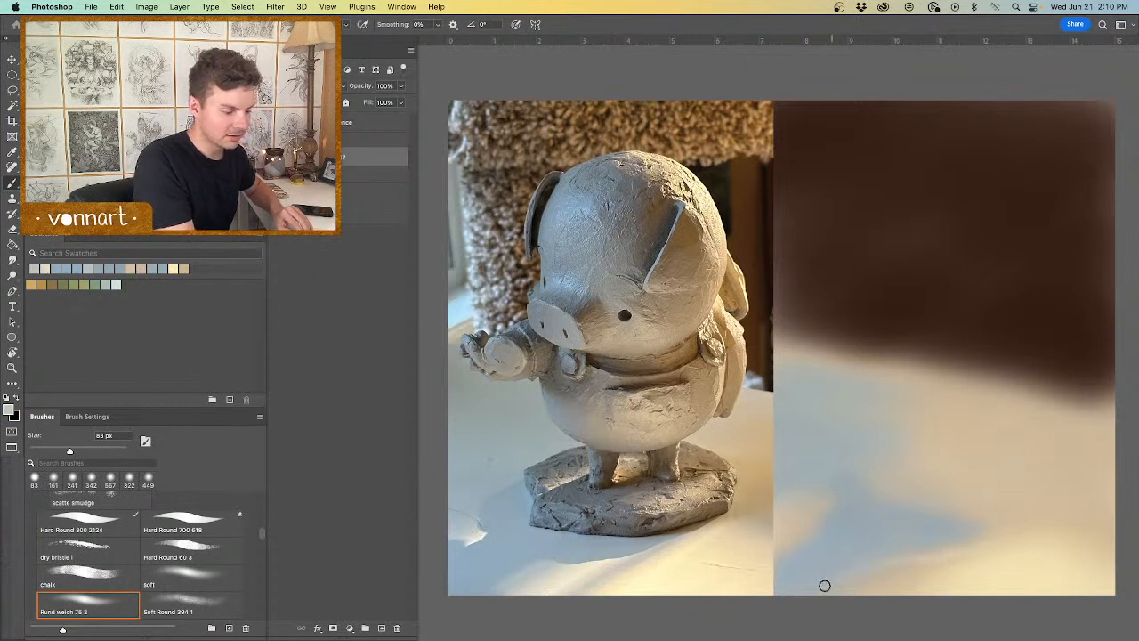
{"action": "left_click", "coordinate": [689, 576], "text": "alt"}
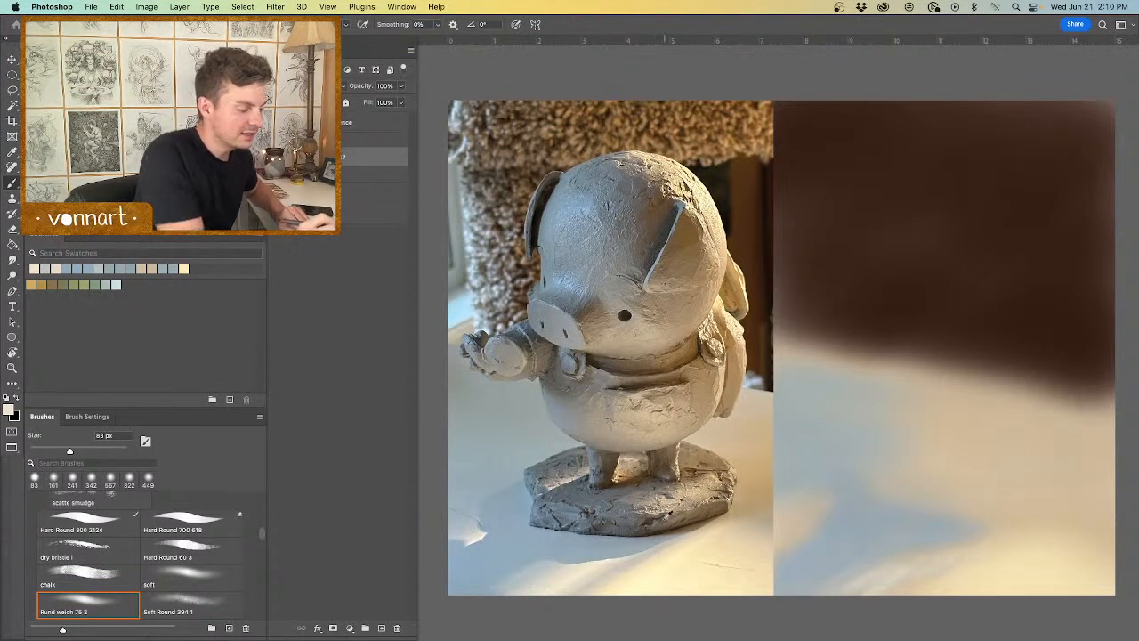
{"action": "left_click", "coordinate": [686, 540], "text": "alt"}
{"action": "left_click_drag", "start_coordinate": [964, 550], "coordinate": [960, 539]}
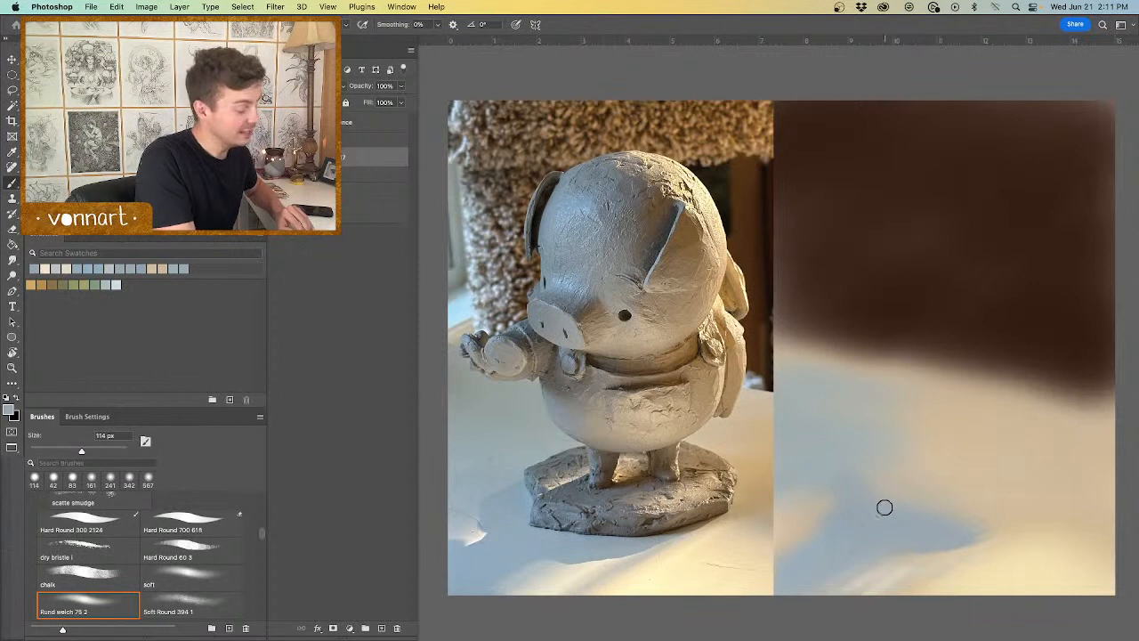
Step: Create a new layer and paint an off-white highlight, sampled from the photo, at the tabletop's lower left at 270 px
{"action": "left_click", "coordinate": [480, 526], "text": "alt"}
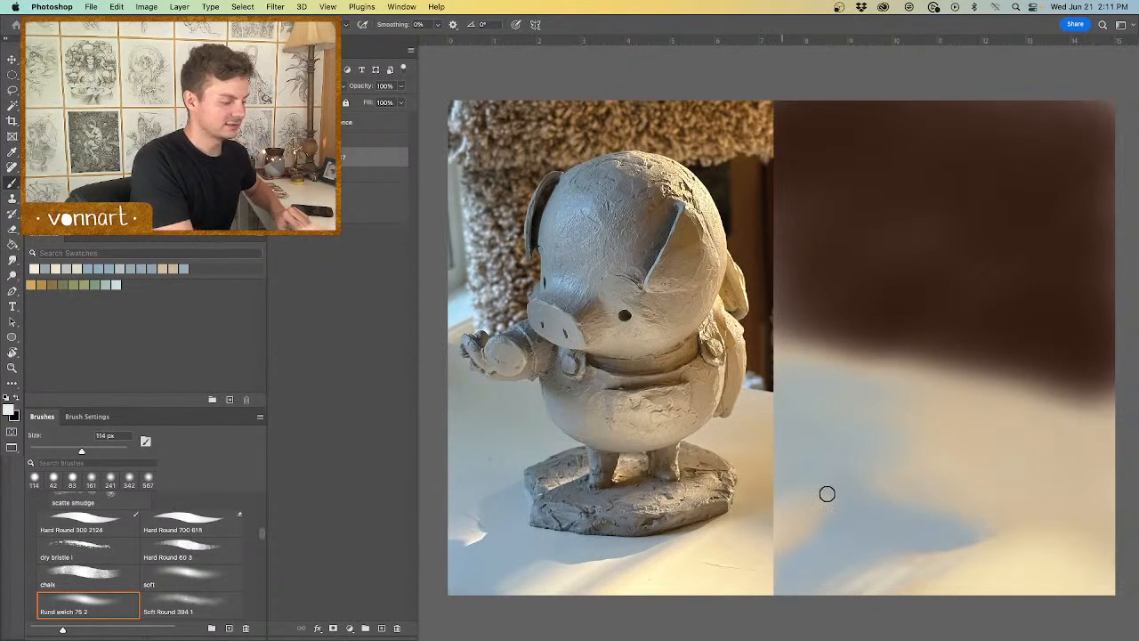
{"action": "left_click", "coordinate": [815, 533], "text": "ctrl+alt"}
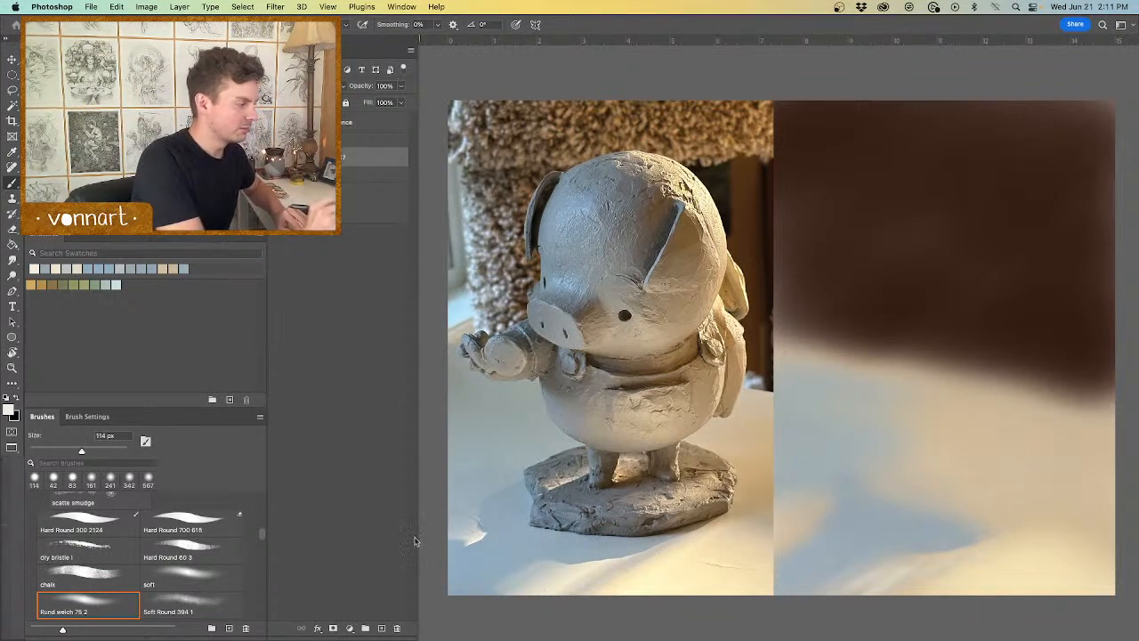
{"action": "left_click", "coordinate": [380, 628]}
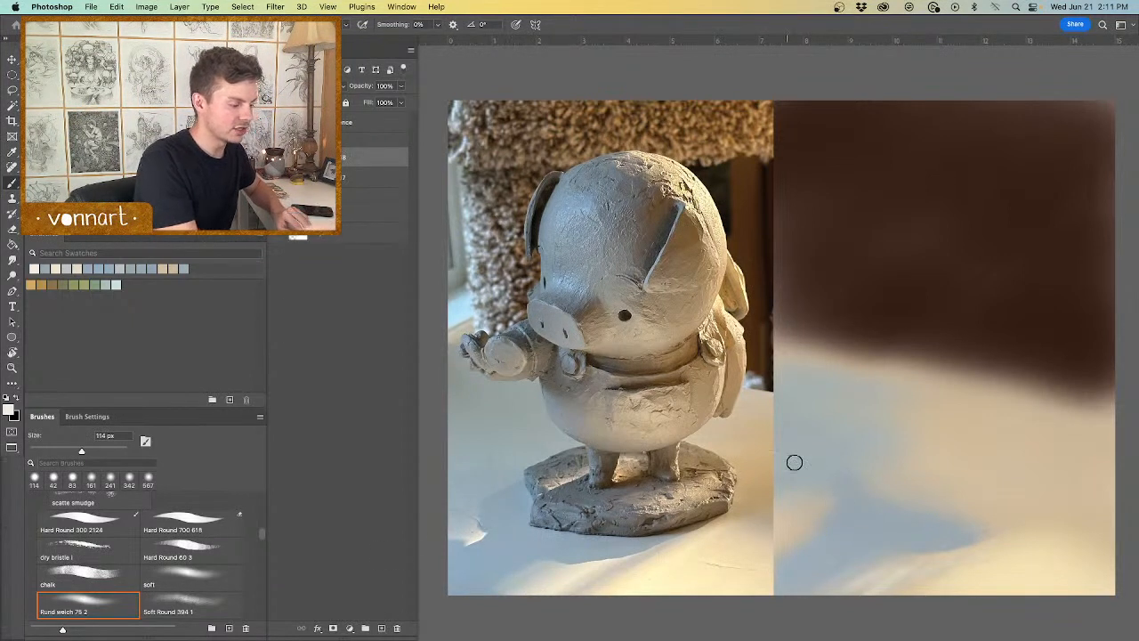
{"action": "left_click_drag", "start_coordinate": [820, 538], "coordinate": [826, 534]}
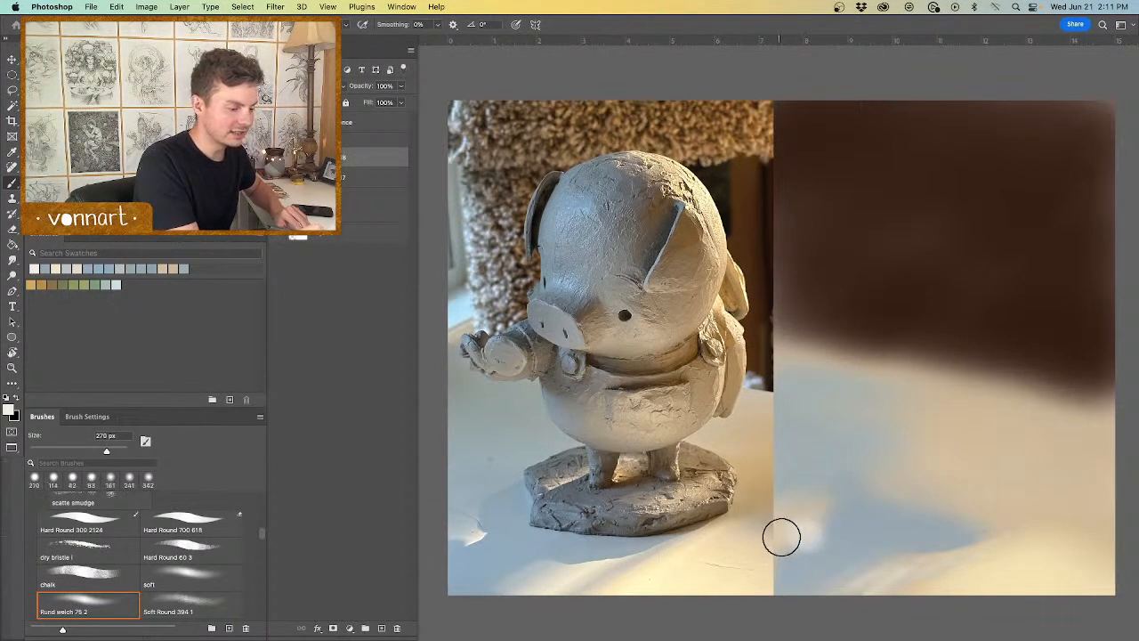
{"action": "mouse_move", "coordinate": [824, 515]}
{"action": "left_mouse_down"}
{"action": "mouse_move", "coordinate": [814, 533]}
{"action": "mouse_move", "coordinate": [835, 532]}
{"action": "left_mouse_up"}
Step: Carve the highlight's lower edge into a crisp shape using the Hard Round 700 618 eraser at 108 and 75 px
{"action": "key", "text": "e"}
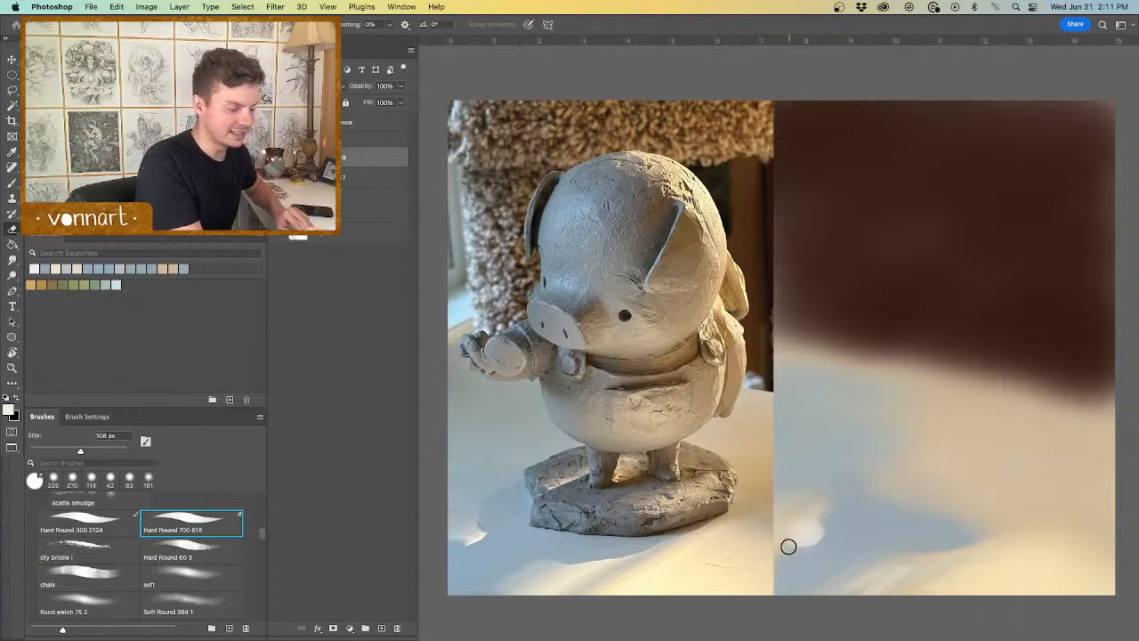
{"action": "left_click_drag", "start_coordinate": [791, 548], "coordinate": [793, 542]}
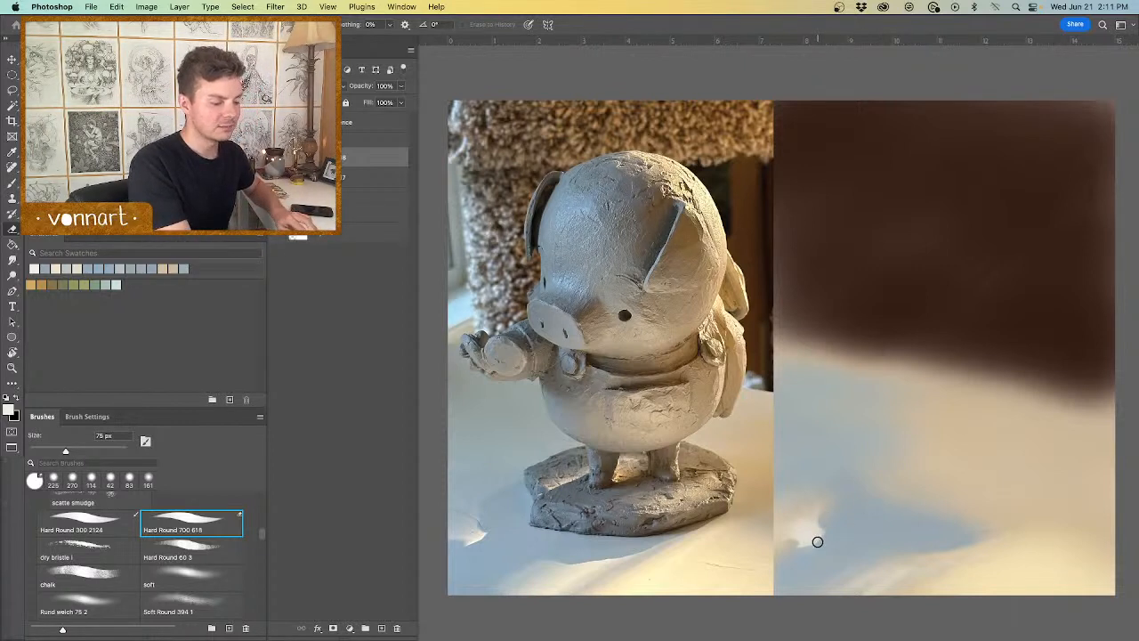
{"action": "key", "text": "b"}
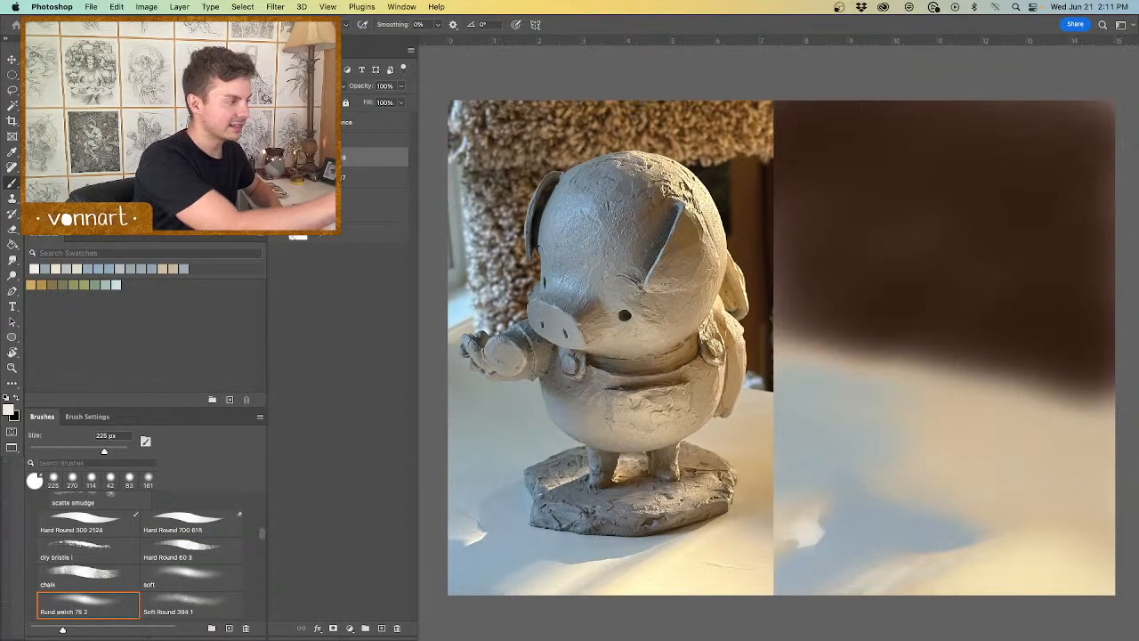
Step: Lock the highlight layer's transparent pixels and try a soft pass over the highlight with the brush at 388 px
{"action": "left_click", "coordinate": [482, 534], "text": "alt"}
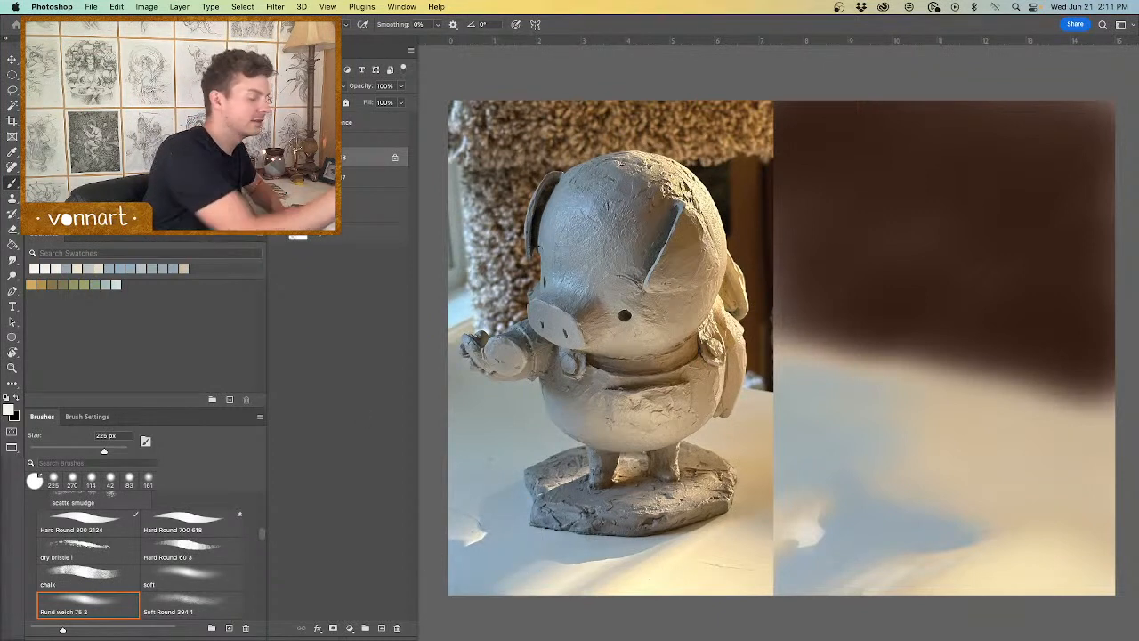
{"action": "left_click_drag", "start_coordinate": [827, 543], "coordinate": [831, 549], "text": "ctrl+alt"}
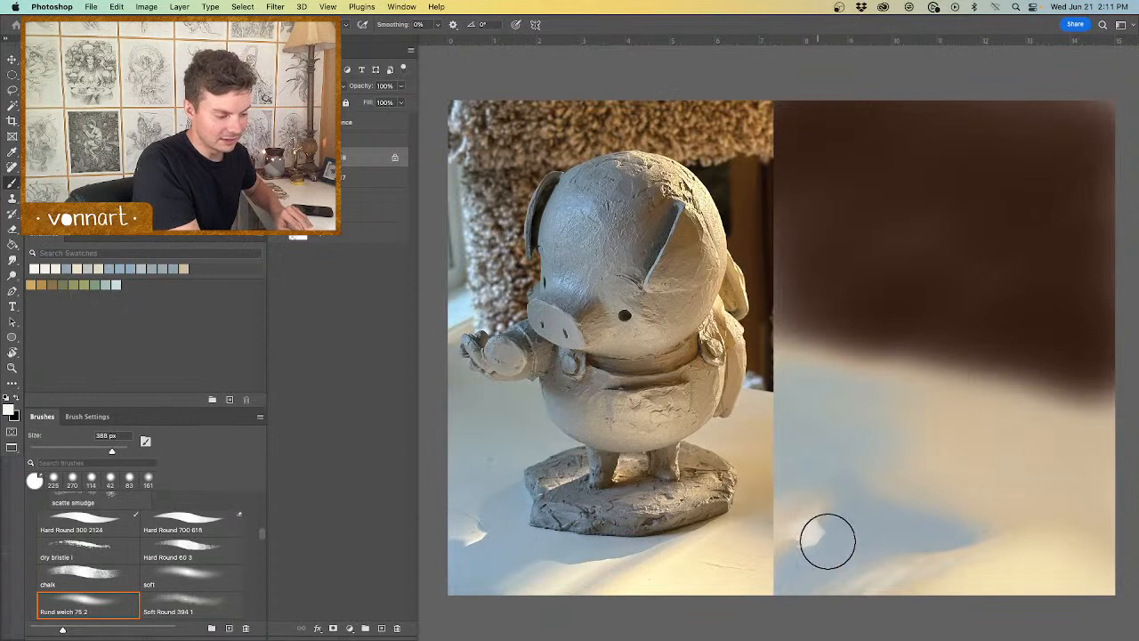
{"action": "left_click", "coordinate": [797, 510]}
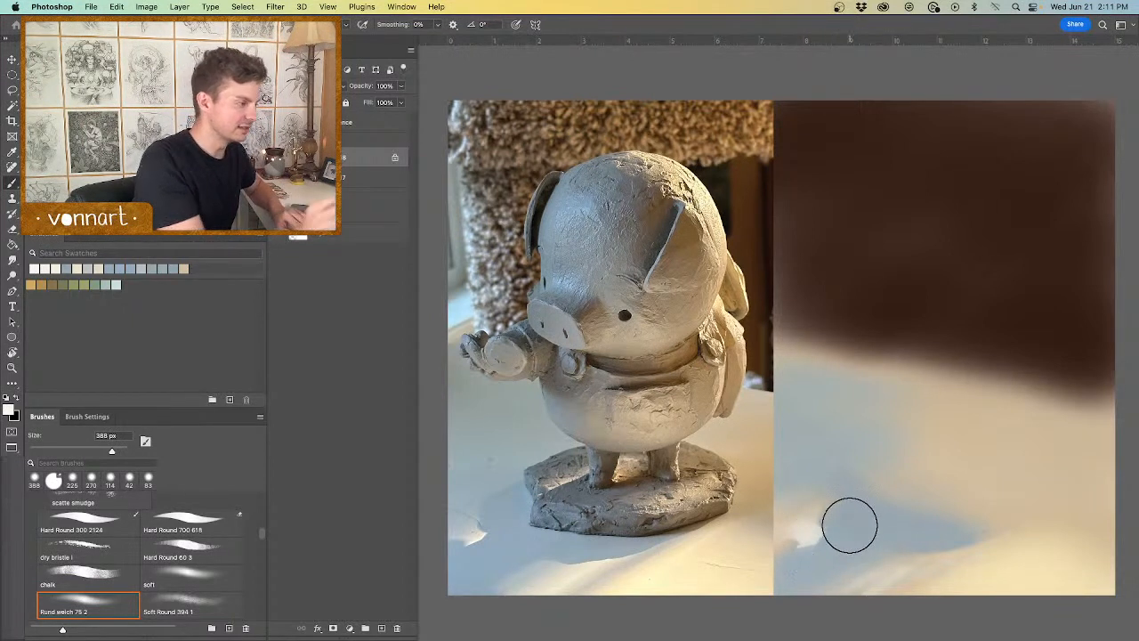
{"action": "key", "text": "ctrl+j"}
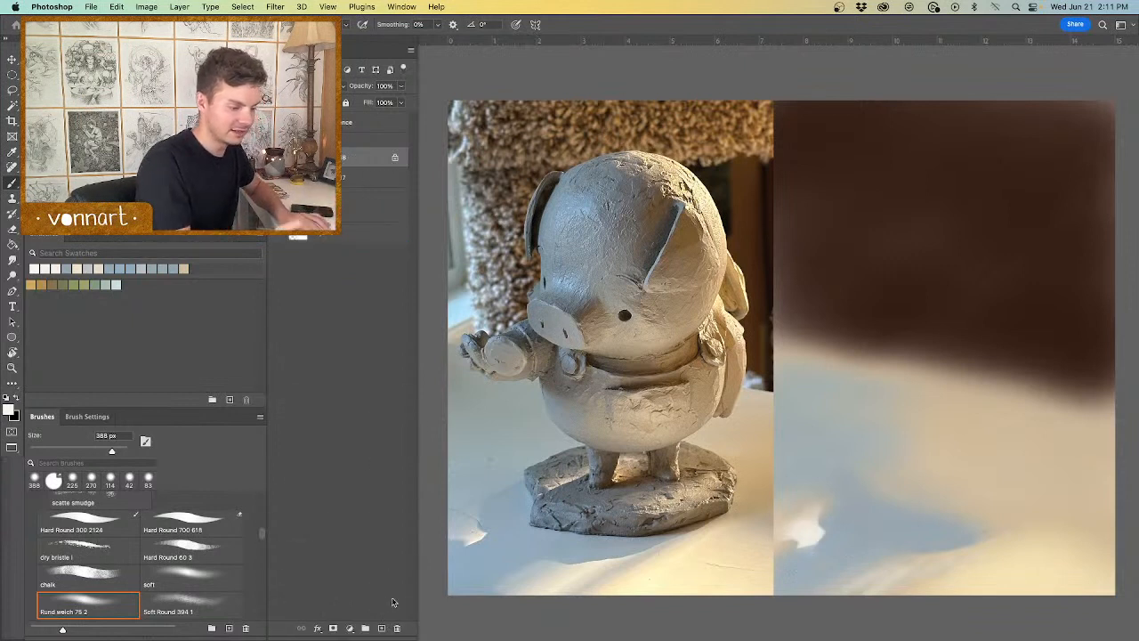
{"action": "key", "text": "e"}
{"action": "left_click_drag", "start_coordinate": [832, 534], "coordinate": [815, 556]}
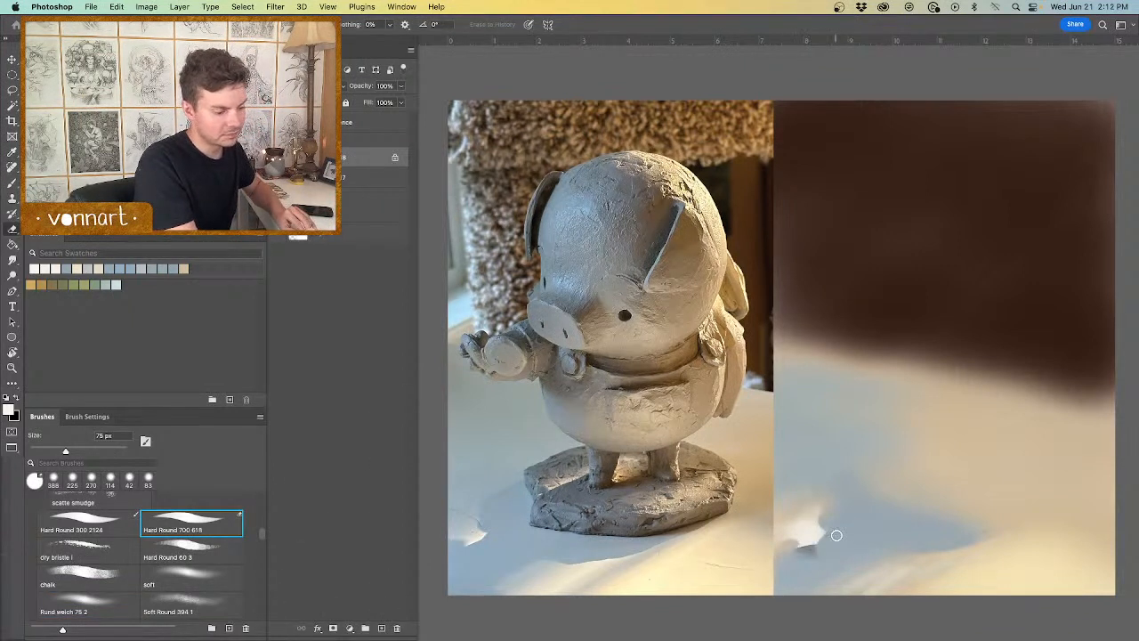
{"action": "key", "text": "super+z"}
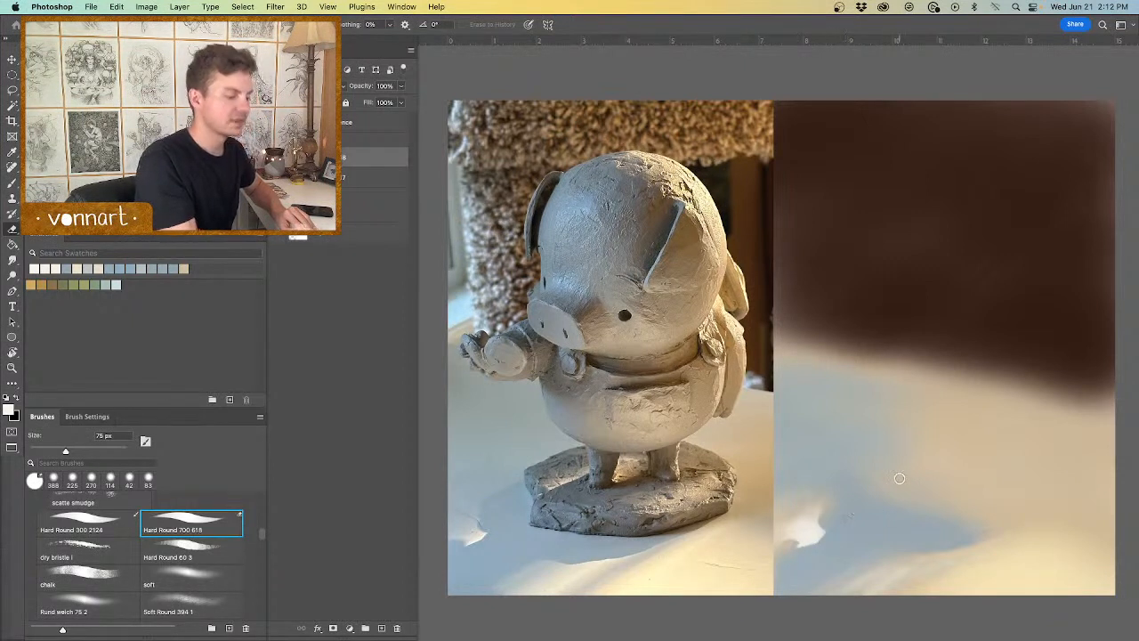
Step: Lock the highlight layer's transparent pixels and soften the top of the highlight with sampled gray at 388 px
{"action": "key", "text": "slash"}
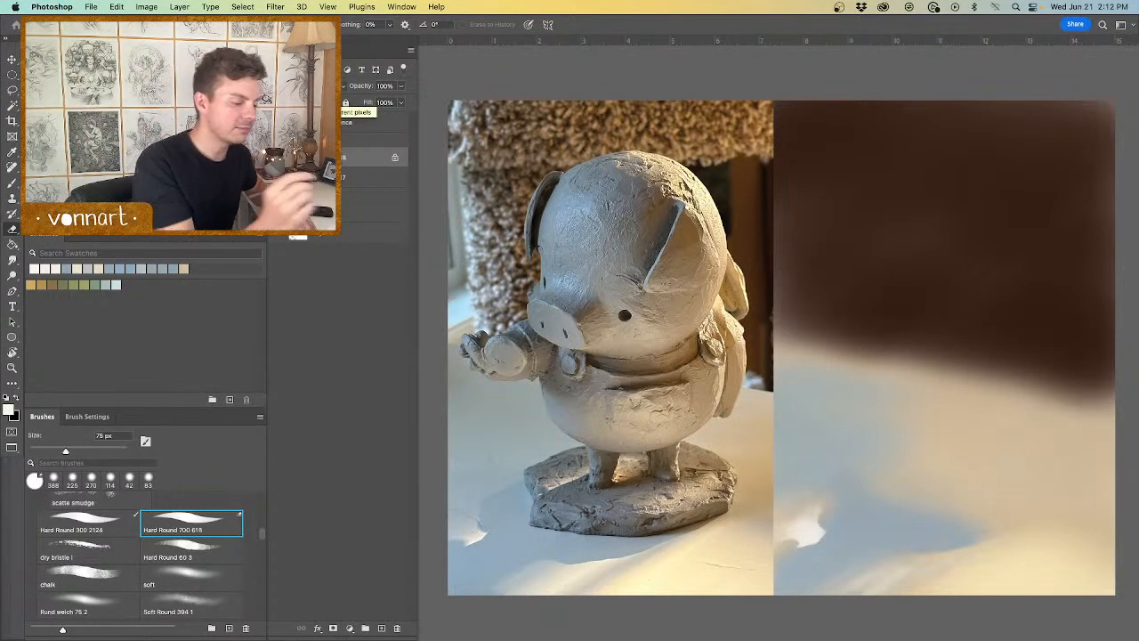
{"action": "key", "text": "b"}
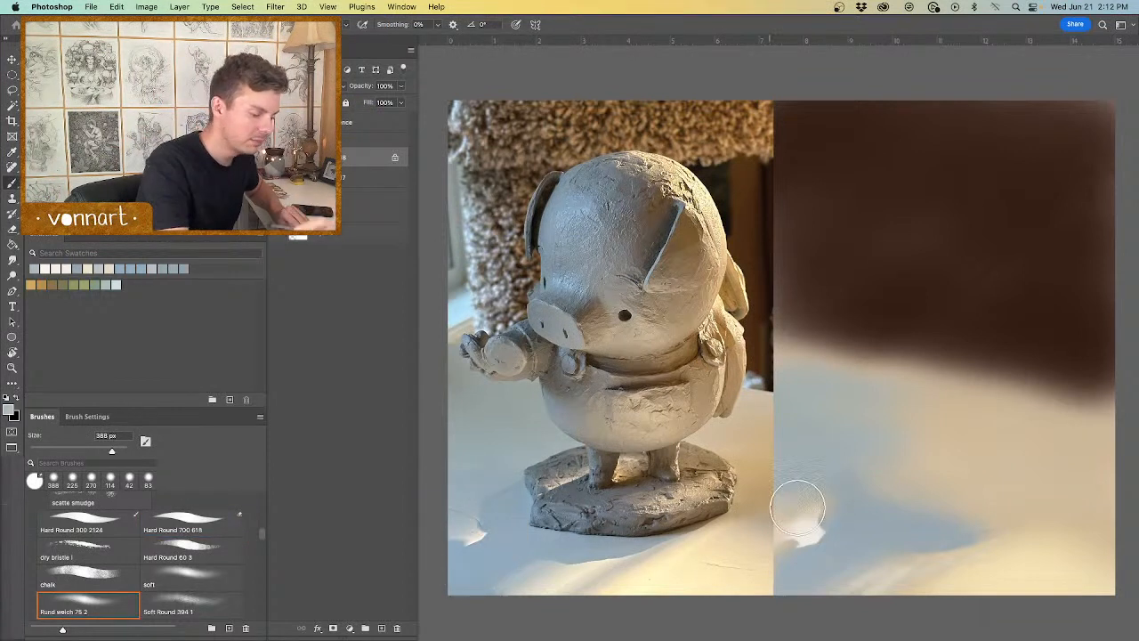
{"action": "left_click_drag", "start_coordinate": [792, 504], "coordinate": [813, 495]}
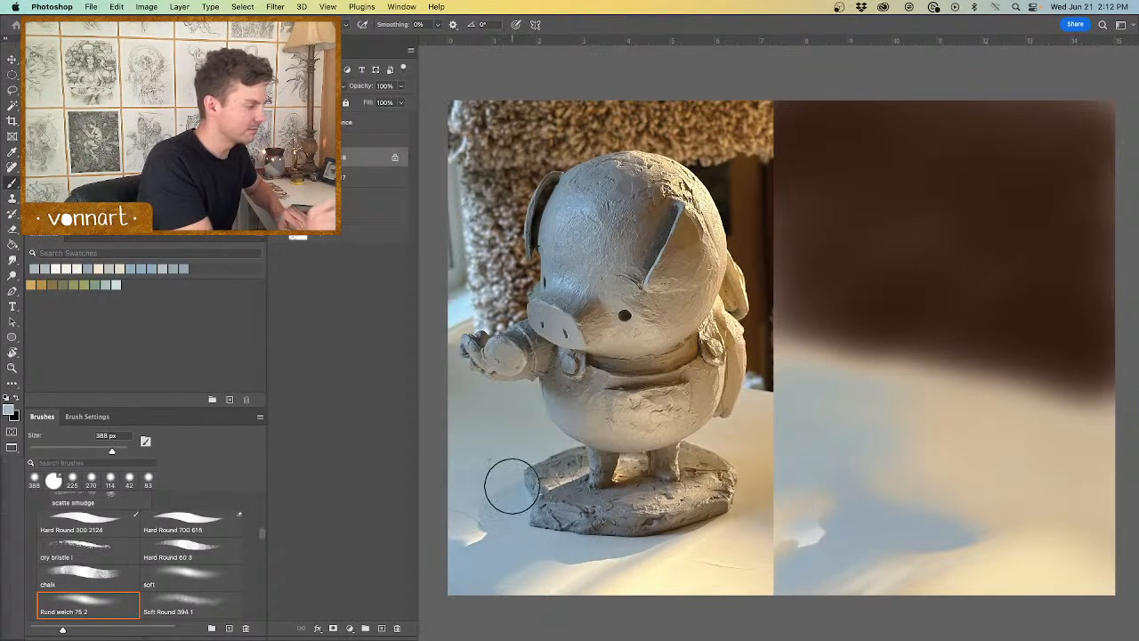
Step: Blend sampled blue-gray around the highlight on the tabletop layer beneath at 327 px, and retouch beside the shadow on the highlight layer
{"action": "left_click", "coordinate": [347, 177]}
{"action": "left_click_drag", "start_coordinate": [821, 515], "coordinate": [812, 514]}
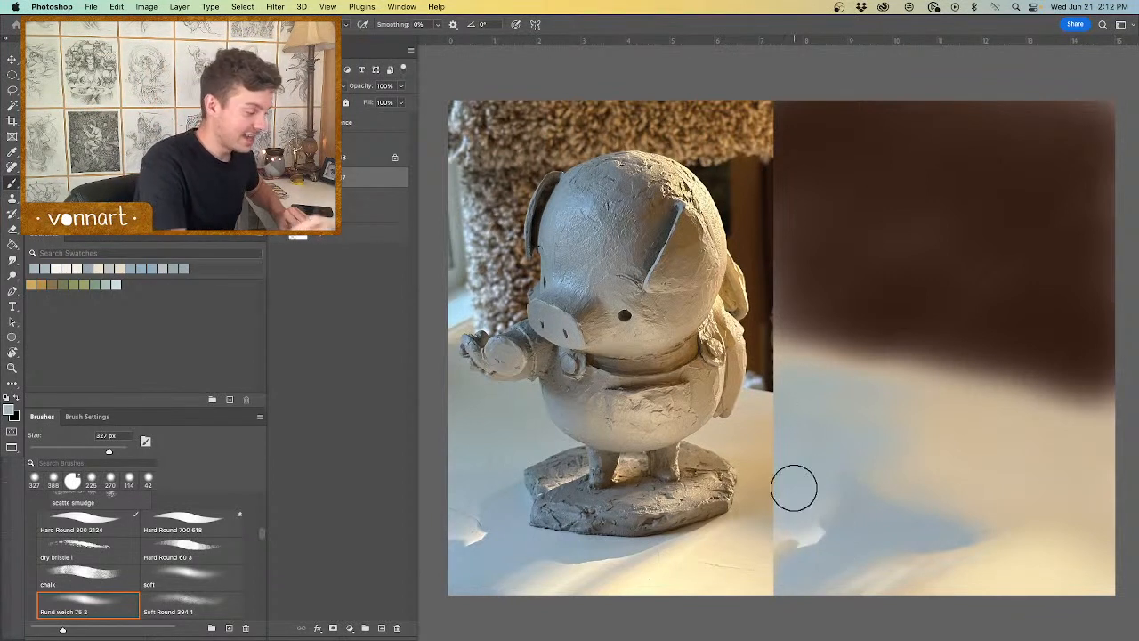
{"action": "left_click", "coordinate": [348, 158]}
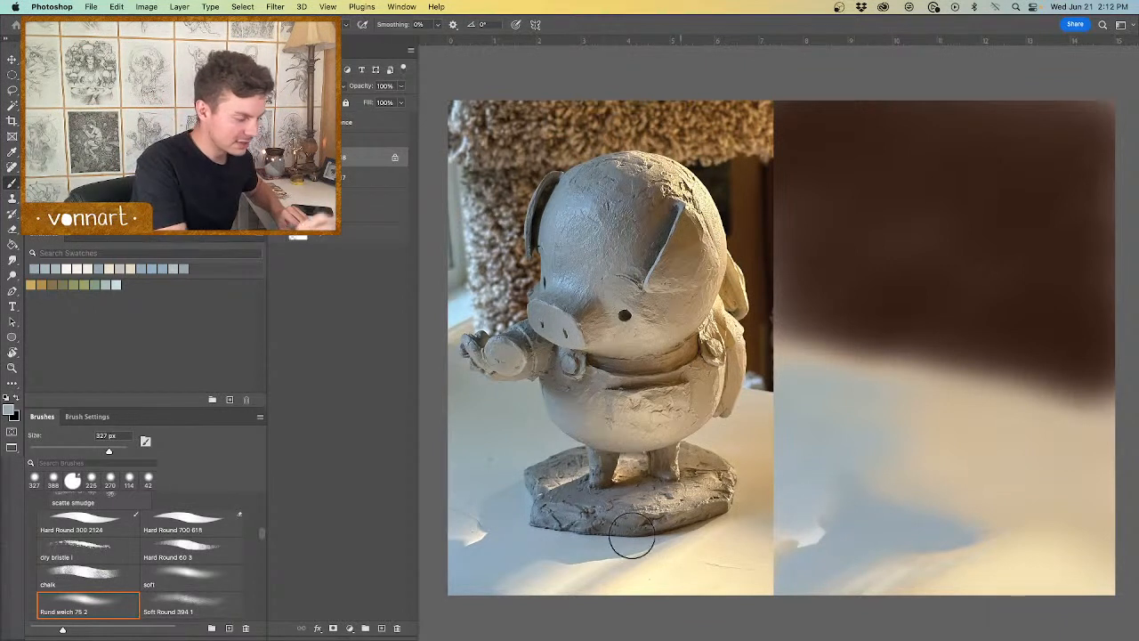
{"action": "mouse_move", "coordinate": [879, 547]}
{"action": "left_mouse_down"}
{"action": "mouse_move", "coordinate": [863, 546]}
{"action": "mouse_move", "coordinate": [841, 580]}
{"action": "left_mouse_up"}
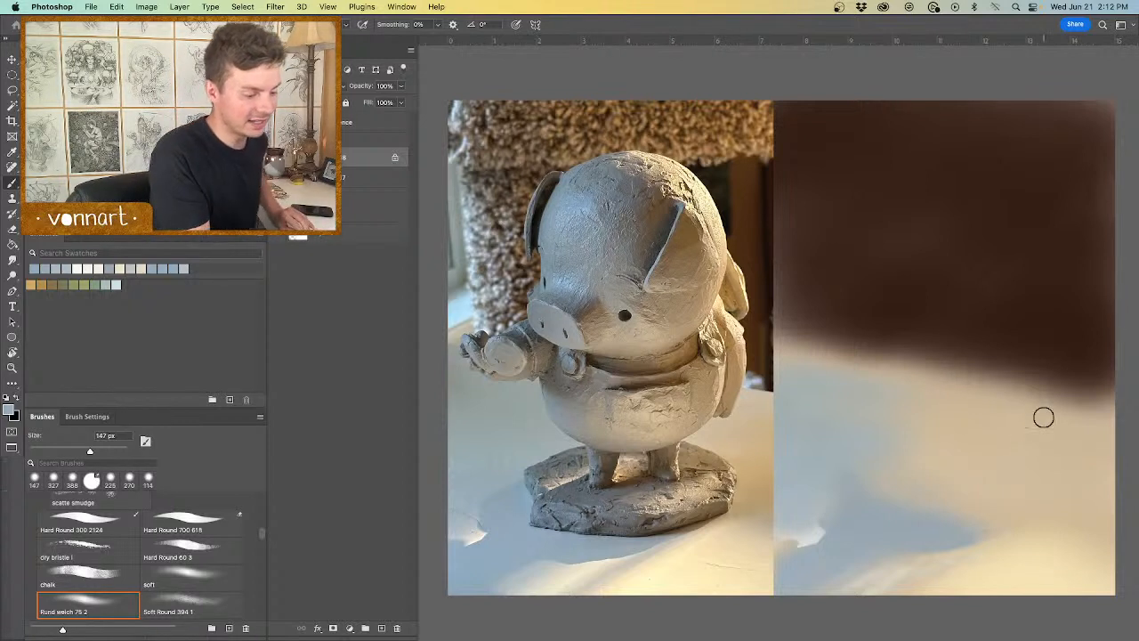
Step: Try painting sampled beige and dark brown along the tabletop's back edge on the locked highlight layer at 147 and 93 px
{"action": "left_click", "coordinate": [754, 397], "text": "alt"}
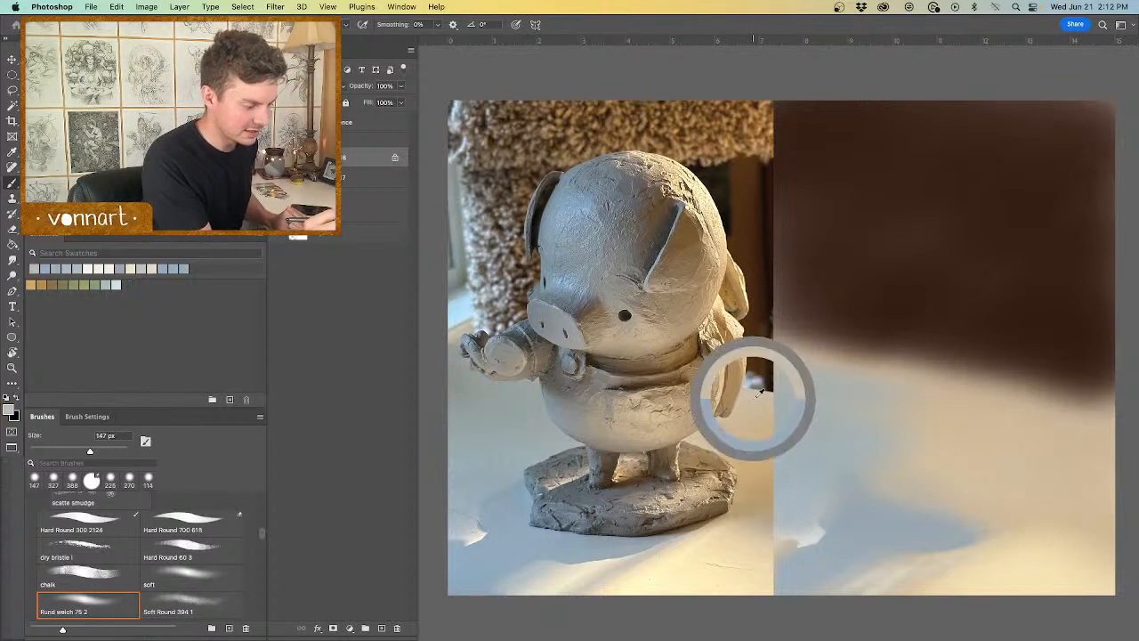
{"action": "left_click_drag", "start_coordinate": [1095, 423], "coordinate": [1028, 413]}
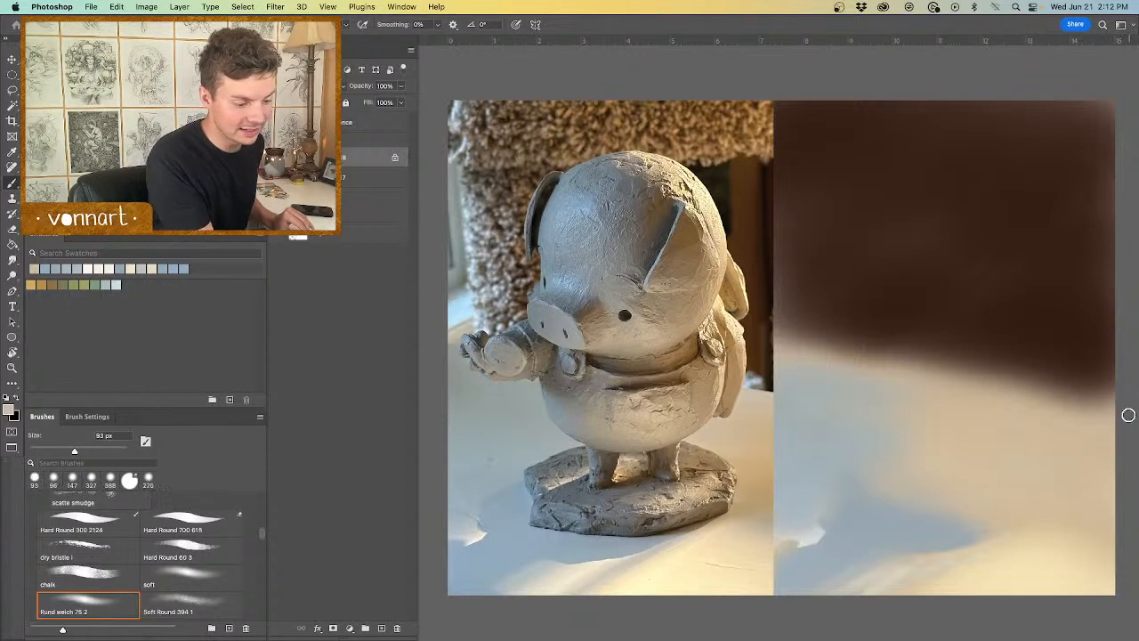
{"action": "left_click", "coordinate": [765, 357], "text": "alt"}
{"action": "left_click_drag", "start_coordinate": [992, 369], "coordinate": [993, 369]}
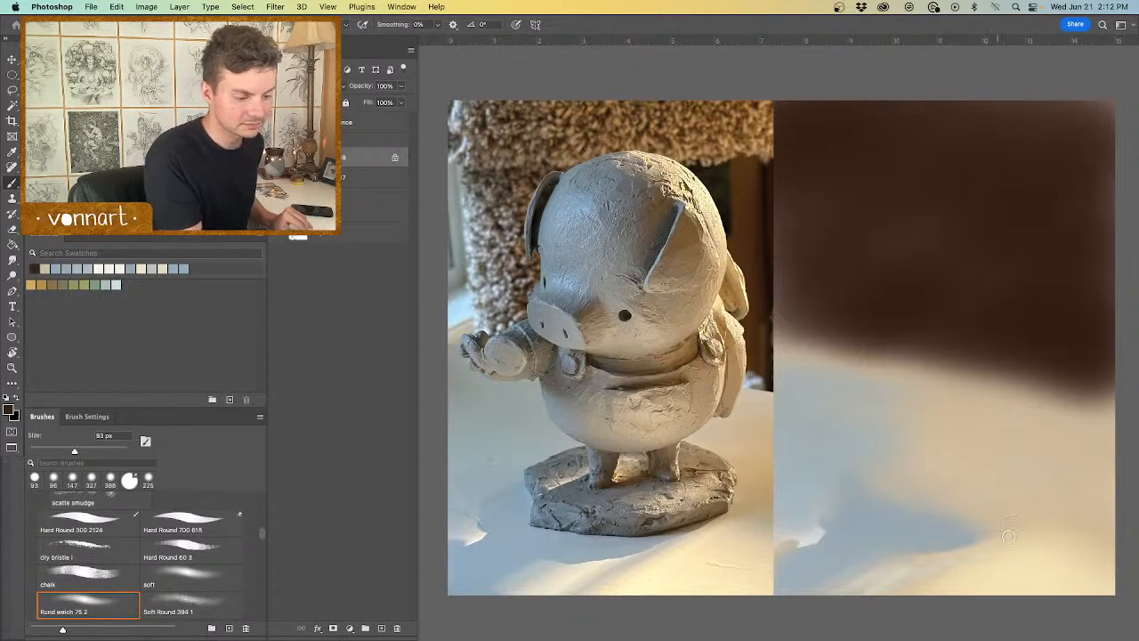
{"action": "left_click_drag", "start_coordinate": [917, 355], "coordinate": [1132, 400]}
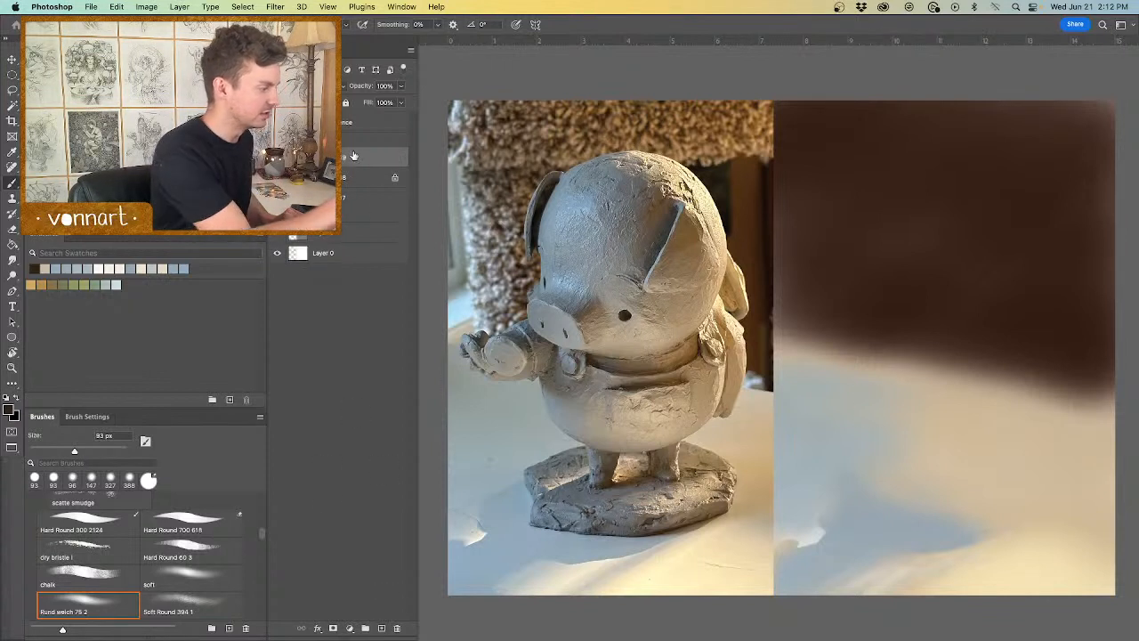
Step: Move to a new layer beneath the highlight layer and try sharpening the tabletop's back edge with sampled dark brown and beige at 121 px
{"action": "left_click", "coordinate": [358, 178]}
{"action": "left_click_drag", "start_coordinate": [1049, 399], "coordinate": [1053, 399]}
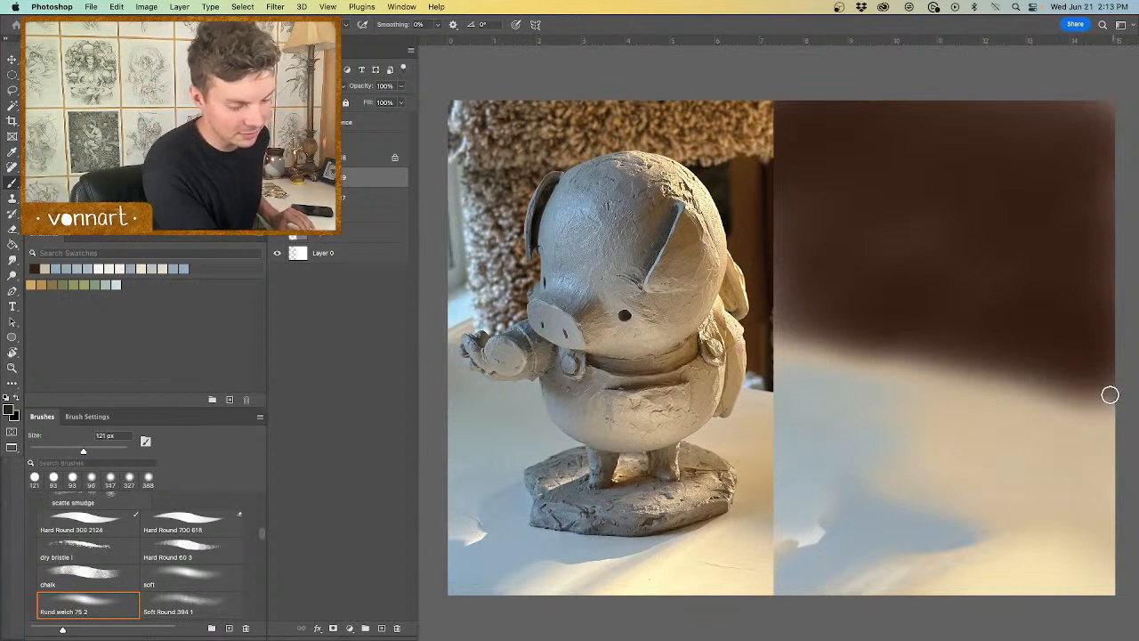
{"action": "left_click_drag", "start_coordinate": [1084, 391], "coordinate": [1097, 395]}
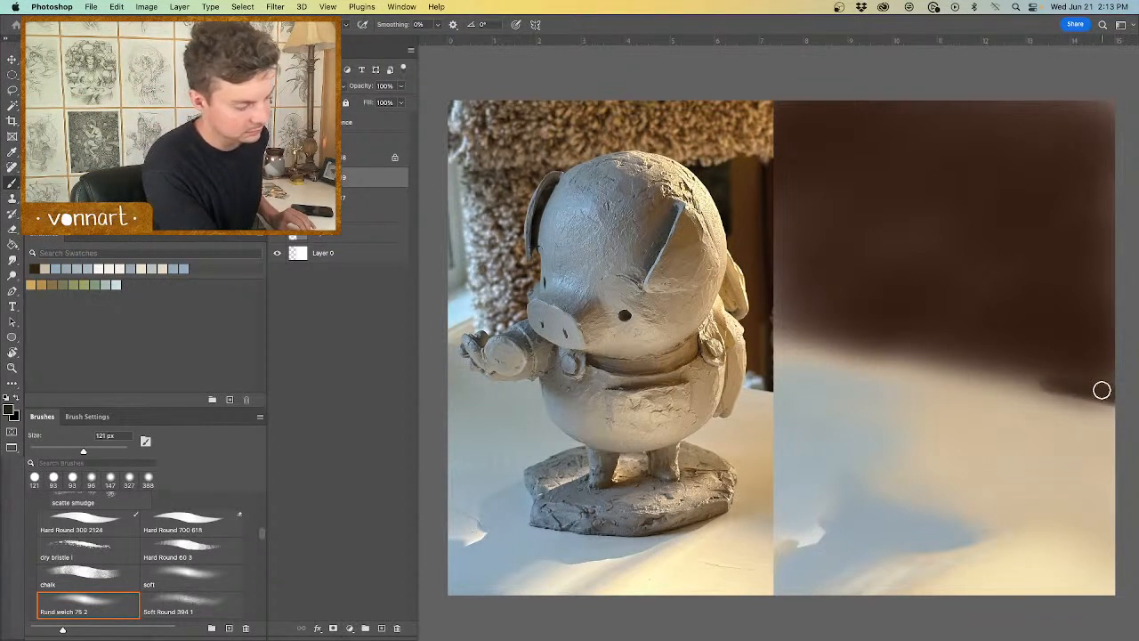
{"action": "left_click", "coordinate": [1097, 415], "text": "alt"}
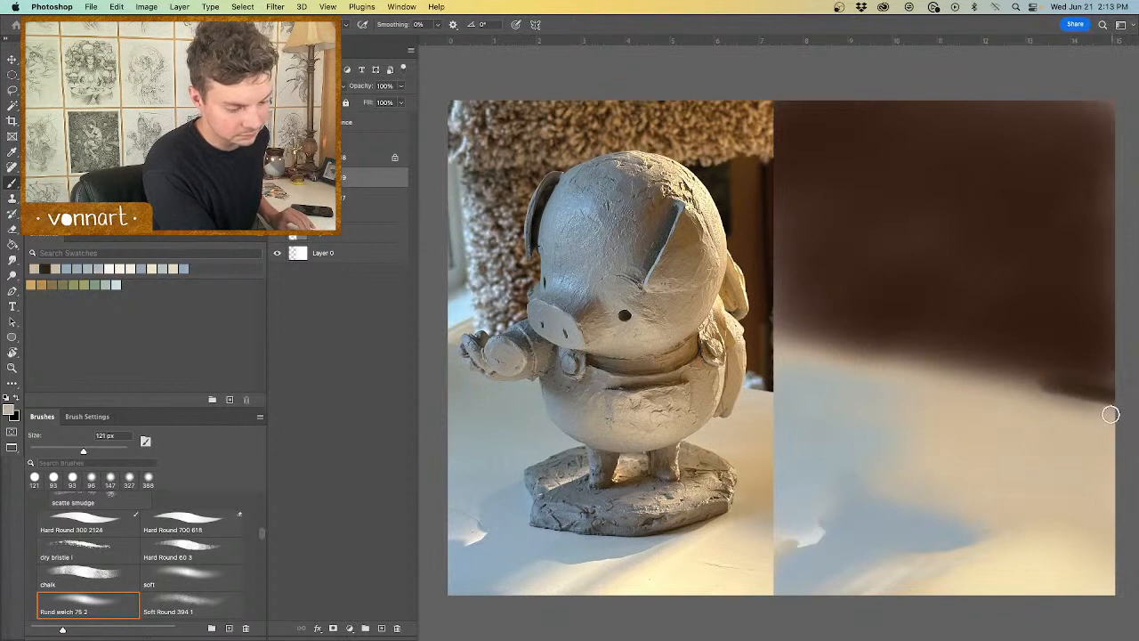
{"action": "left_click", "coordinate": [759, 397], "text": "alt"}
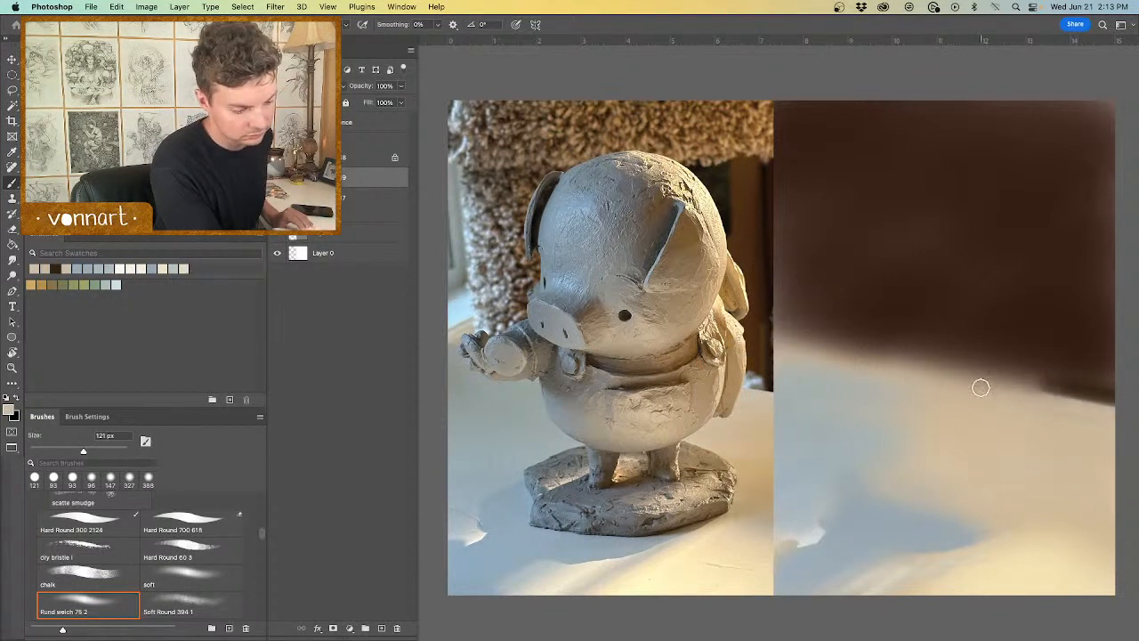
{"action": "left_click", "coordinate": [1075, 384], "text": "alt"}
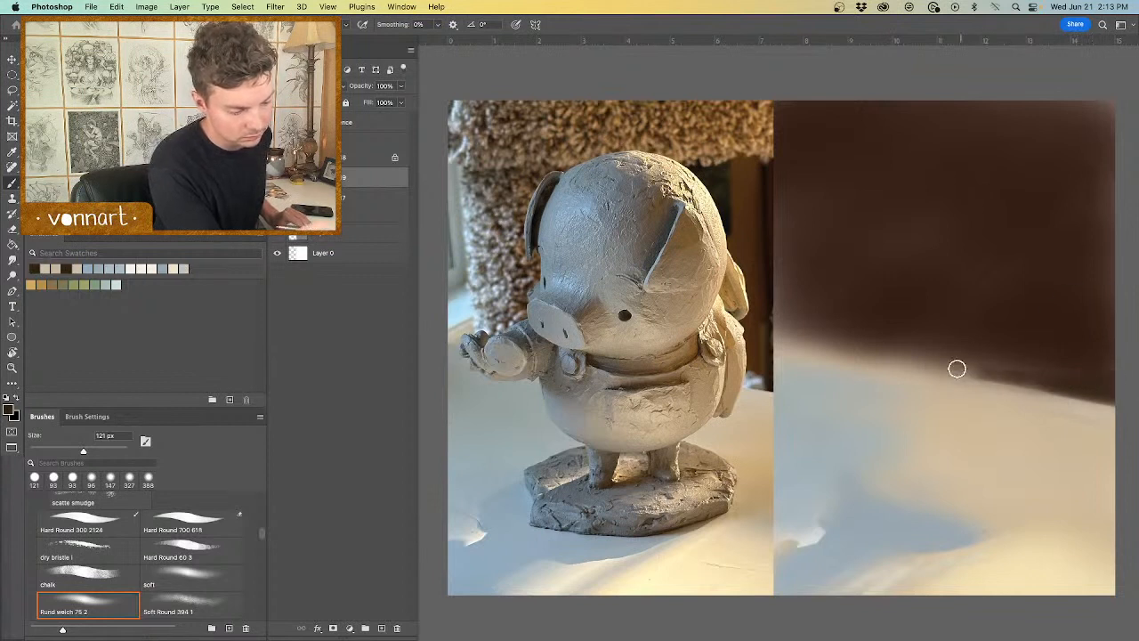
{"action": "left_click_drag", "start_coordinate": [948, 364], "coordinate": [1040, 369]}
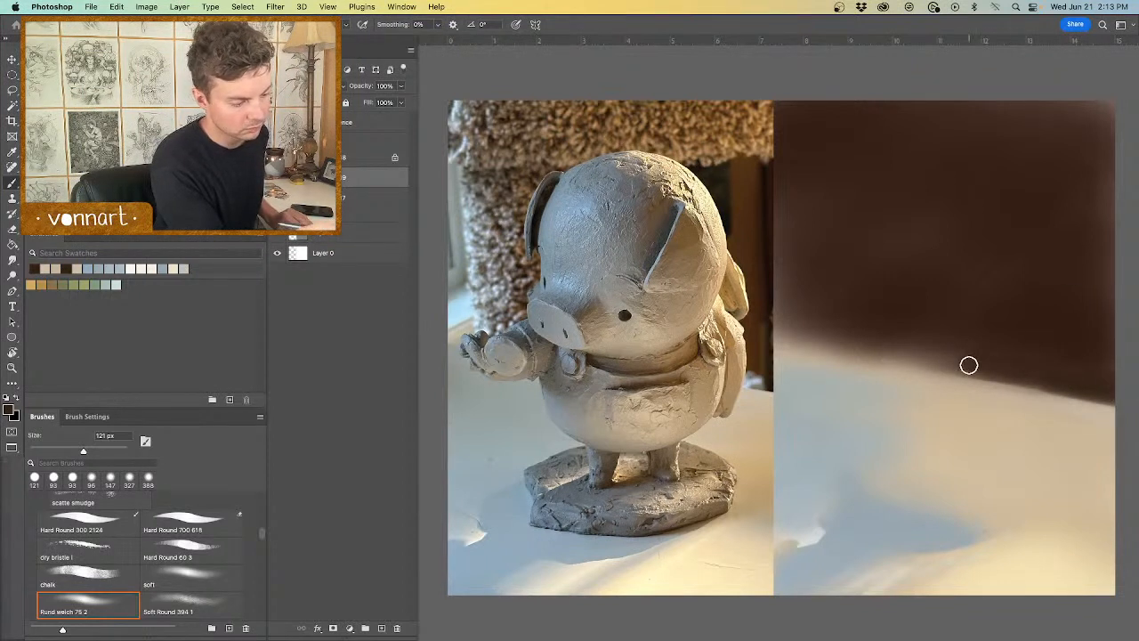
{"action": "left_click_drag", "start_coordinate": [969, 364], "coordinate": [832, 358]}
Step: Erase the new strokes along the tabletop's back edge with the Hard Round 700 618 eraser
{"action": "key", "text": "e"}
{"action": "left_click_drag", "start_coordinate": [934, 392], "coordinate": [971, 392]}
{"action": "mouse_move", "coordinate": [885, 386]}
{"action": "left_mouse_down"}
{"action": "mouse_move", "coordinate": [959, 379]}
{"action": "mouse_move", "coordinate": [933, 386]}
{"action": "left_mouse_up"}
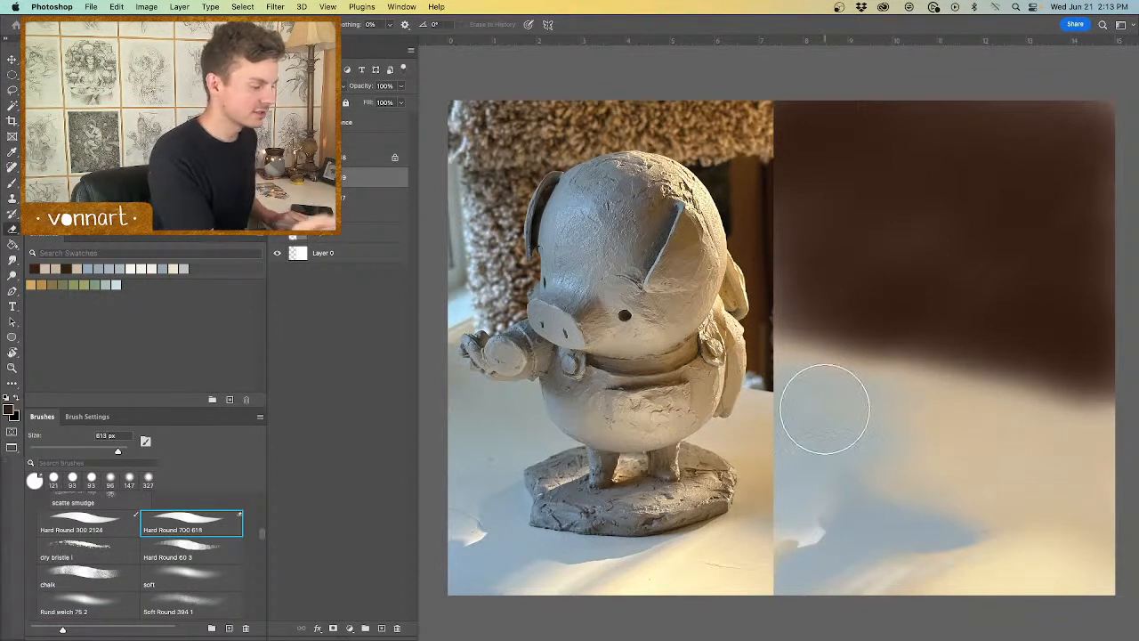
Step: Paint the tabletop's far right edge on the tabletop layer with sampled beige, starting at 121 px and enlarging the brush to 328 px
{"action": "key", "text": "b"}
{"action": "left_click", "coordinate": [361, 191]}
{"action": "left_click", "coordinate": [1092, 413], "text": "alt"}
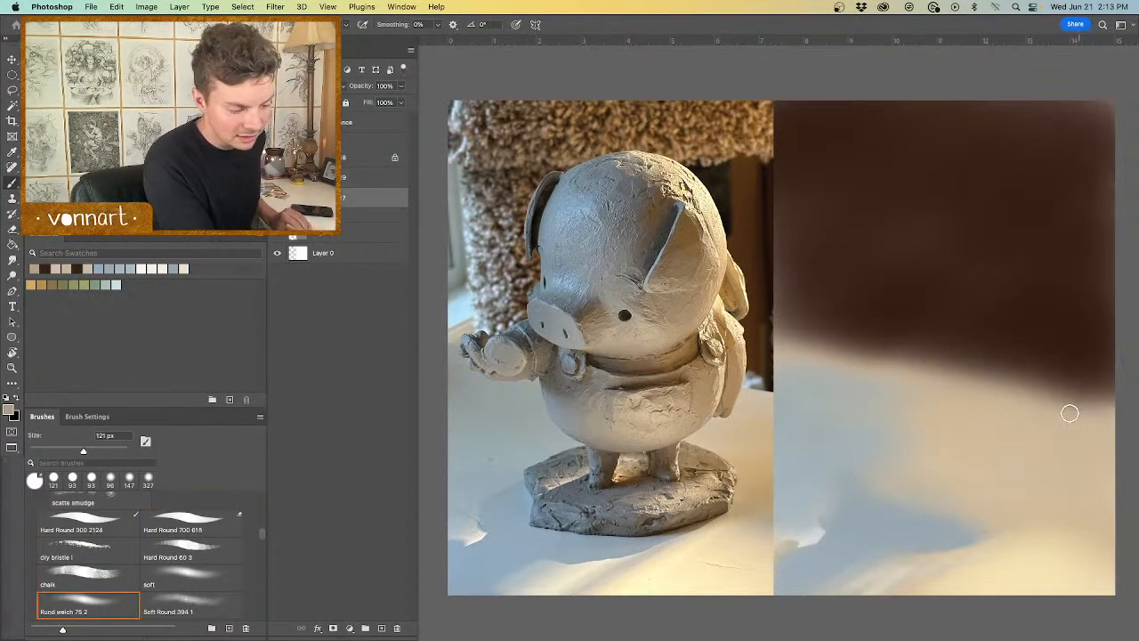
{"action": "mouse_move", "coordinate": [1062, 415]}
{"action": "left_mouse_down"}
{"action": "mouse_move", "coordinate": [1101, 424]}
{"action": "mouse_move", "coordinate": [1050, 415]}
{"action": "mouse_move", "coordinate": [1082, 436]}
{"action": "mouse_move", "coordinate": [1037, 497]}
{"action": "mouse_move", "coordinate": [1046, 304]}
{"action": "left_mouse_up"}
{"action": "left_click_drag", "start_coordinate": [1083, 434], "coordinate": [1098, 418]}
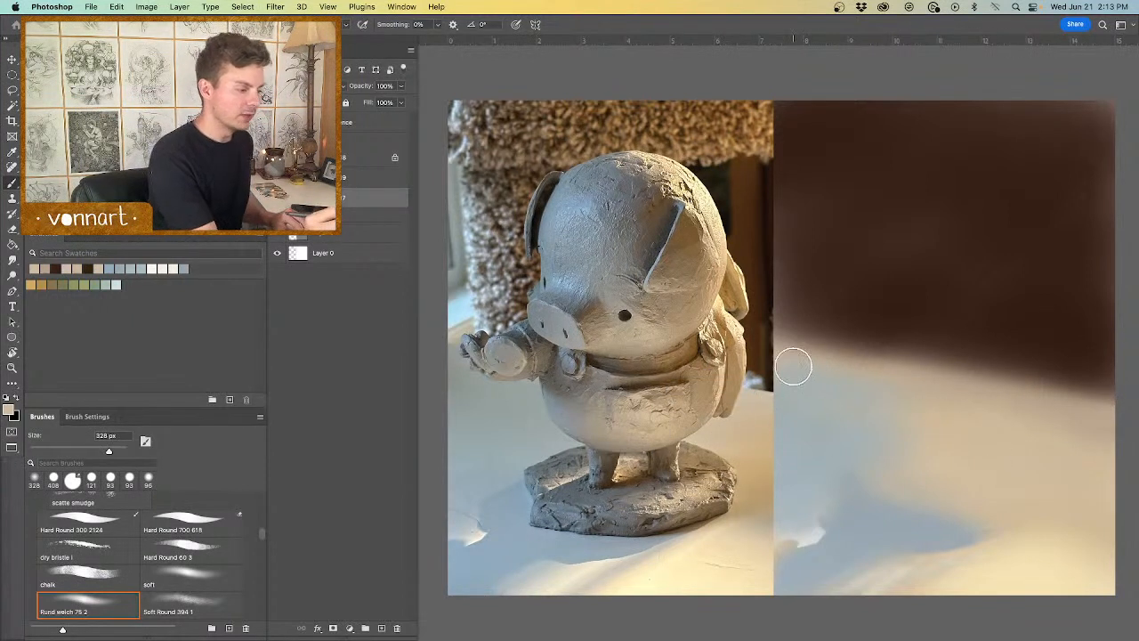
Step: On a new layer above the tabletop layer, define the background's lower edge with dark brown sampled from the photo at 250 and 149 px
{"action": "left_click", "coordinate": [472, 357], "text": "alt"}
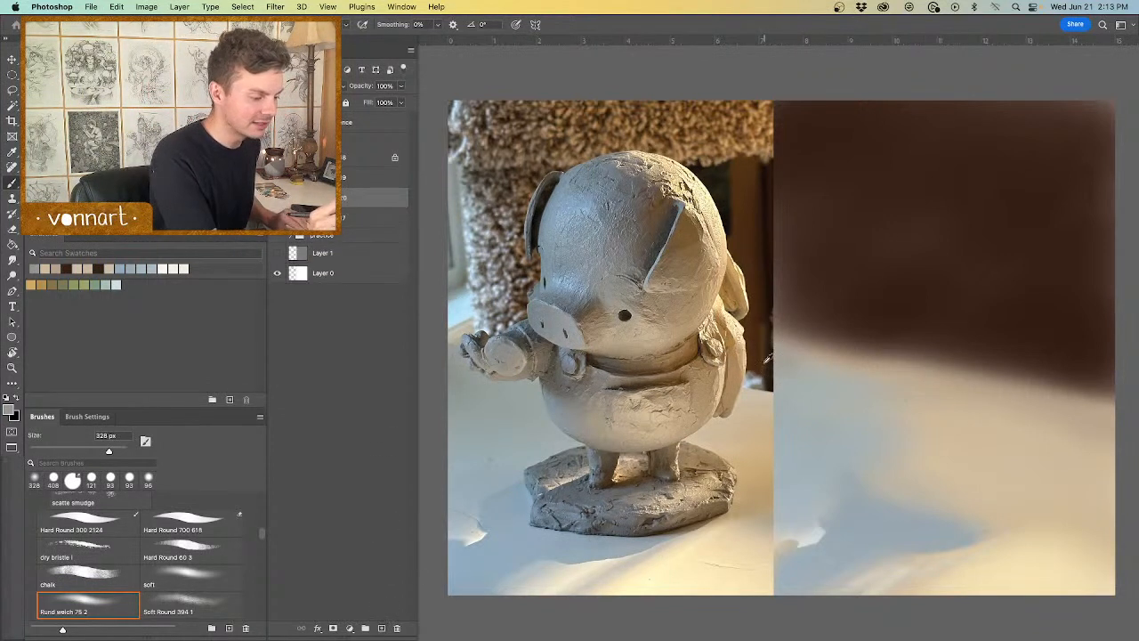
{"action": "left_click", "coordinate": [765, 363], "text": "alt"}
{"action": "left_click_drag", "start_coordinate": [1055, 416], "coordinate": [1054, 592]}
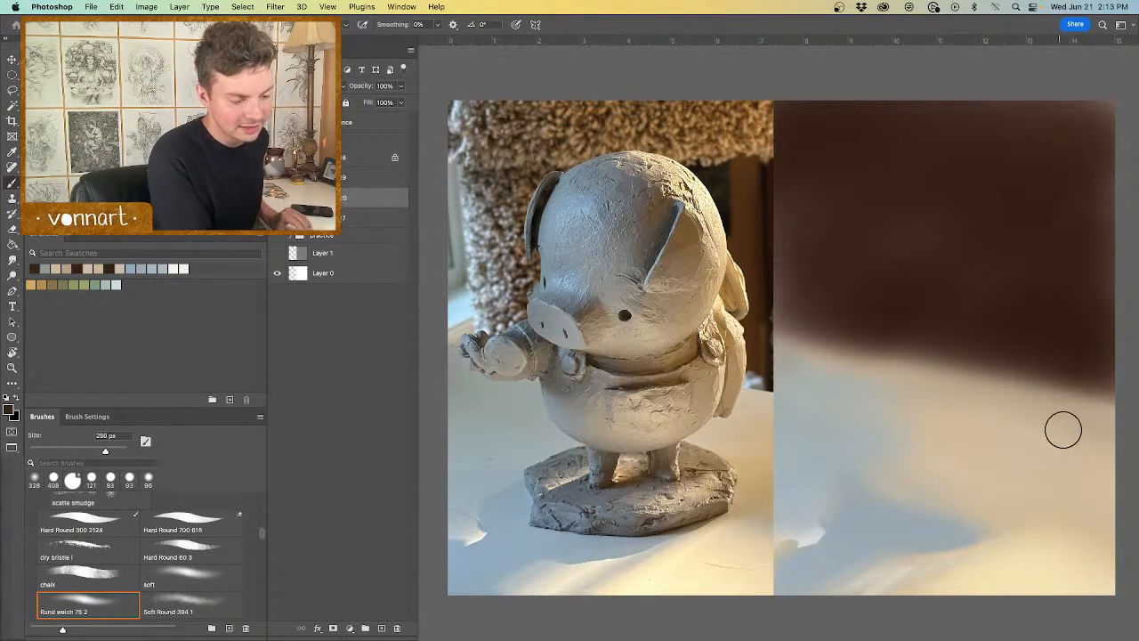
{"action": "mouse_move", "coordinate": [1006, 362]}
{"action": "left_mouse_down"}
{"action": "mouse_move", "coordinate": [1108, 385]}
{"action": "mouse_move", "coordinate": [923, 344]}
{"action": "left_mouse_up"}
{"action": "mouse_move", "coordinate": [1036, 366]}
{"action": "left_mouse_down"}
{"action": "mouse_move", "coordinate": [778, 311]}
{"action": "mouse_move", "coordinate": [1055, 368]}
{"action": "mouse_move", "coordinate": [802, 328]}
{"action": "mouse_move", "coordinate": [1130, 395]}
{"action": "left_mouse_up"}
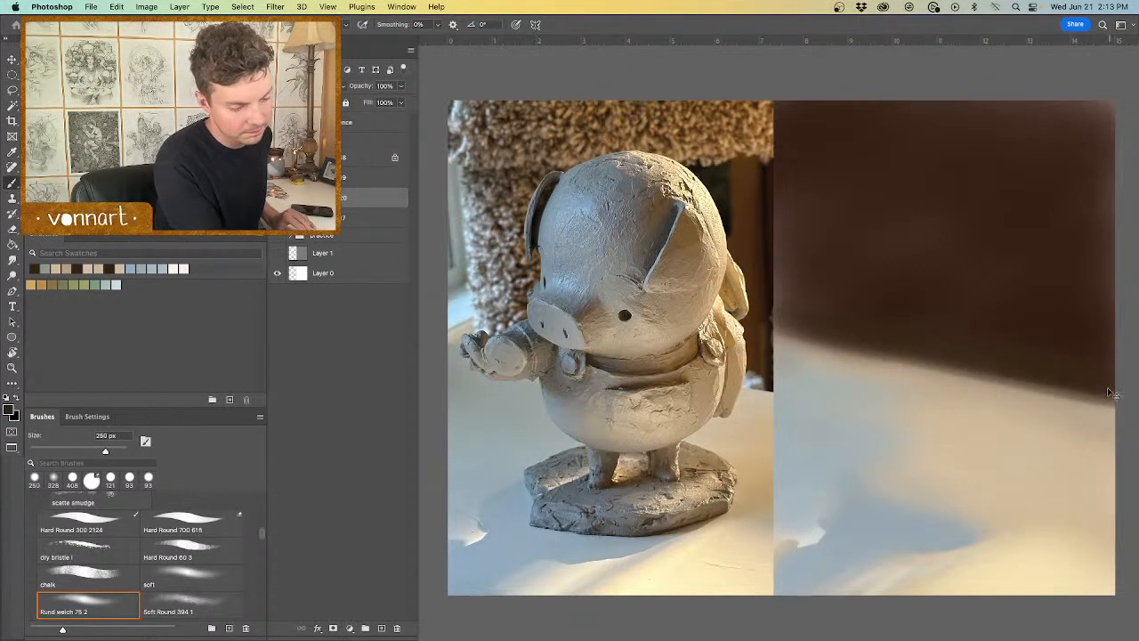
{"action": "key", "text": "ctrl+z"}
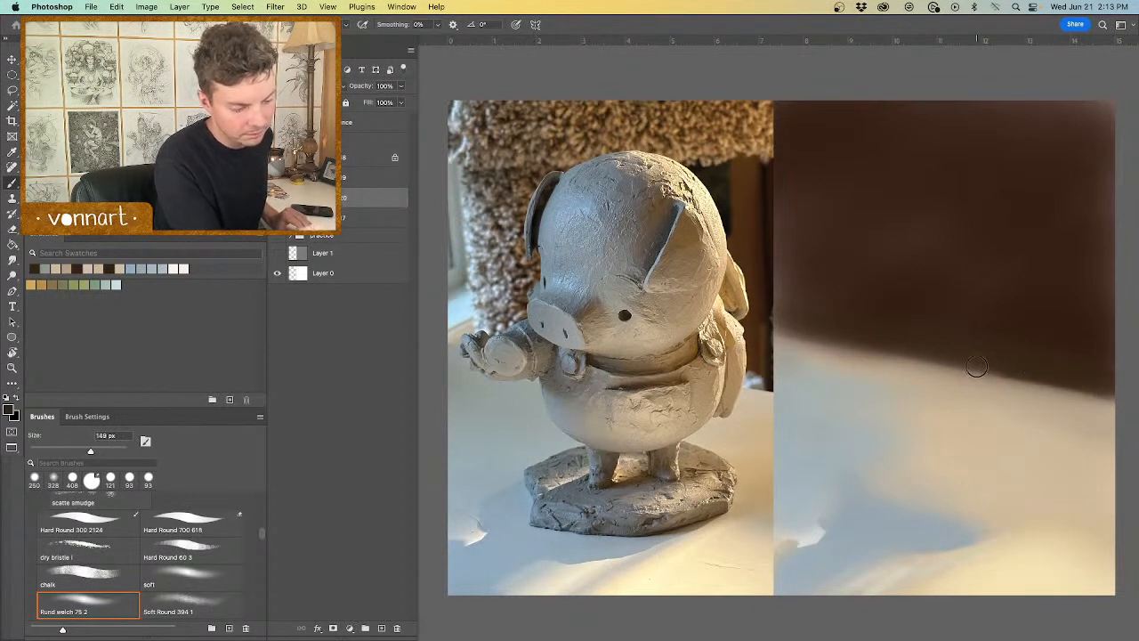
{"action": "left_click_drag", "start_coordinate": [976, 367], "coordinate": [1090, 383]}
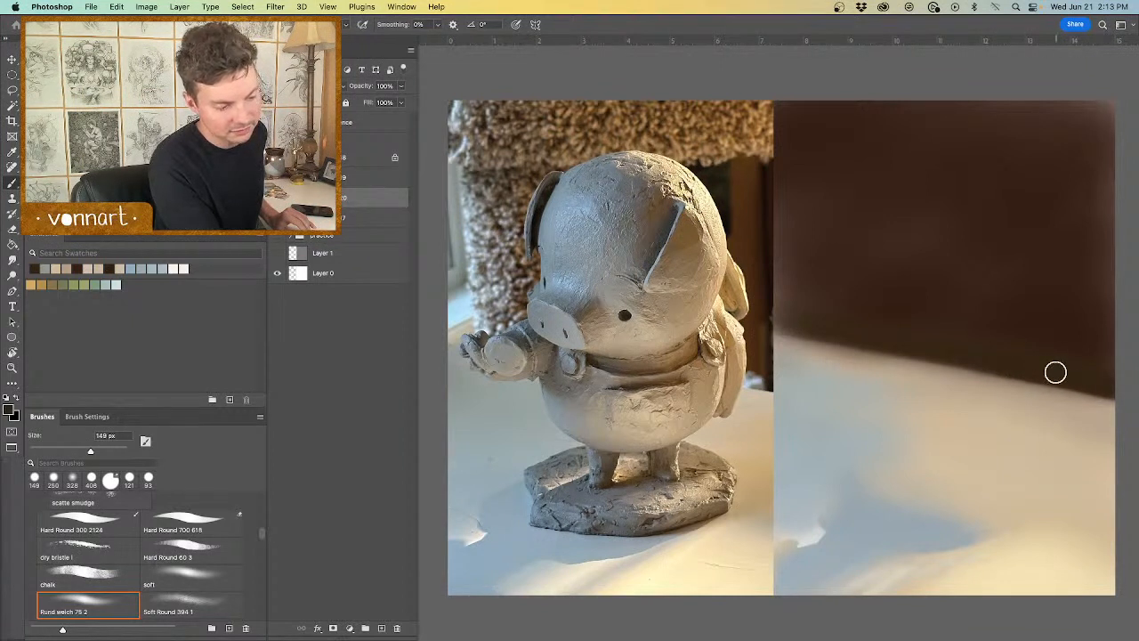
Step: Darken the rest of the background with broad strokes of the dark brown at 447 and 596 px
{"action": "left_click_drag", "start_coordinate": [796, 295], "coordinate": [820, 300]}
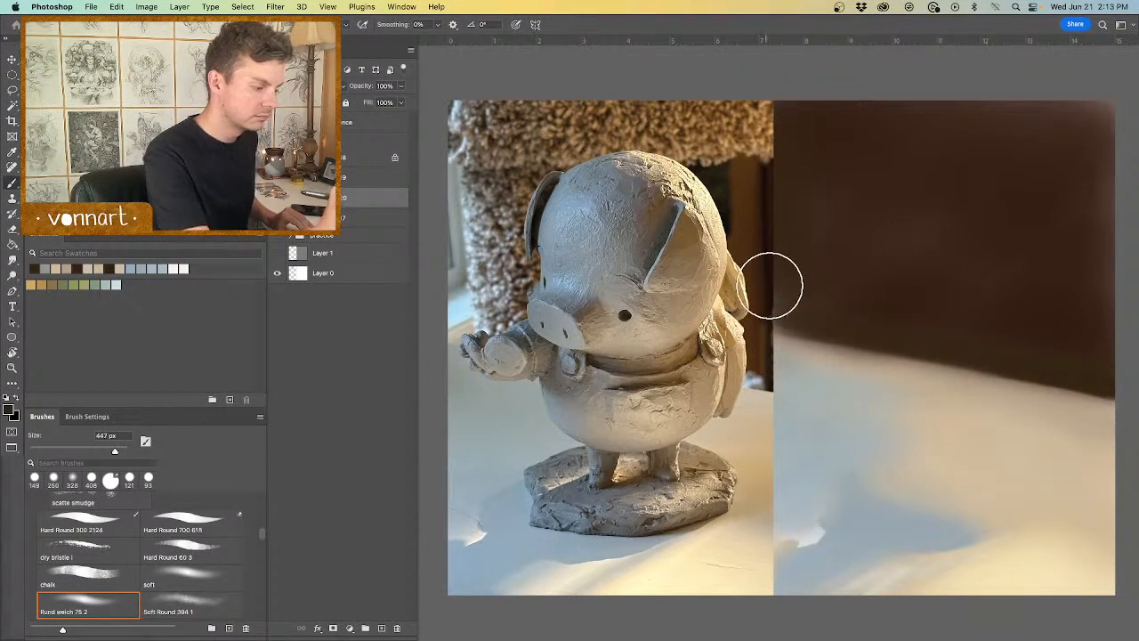
{"action": "mouse_move", "coordinate": [928, 300]}
{"action": "left_mouse_down"}
{"action": "mouse_move", "coordinate": [1104, 371]}
{"action": "mouse_move", "coordinate": [1075, 252]}
{"action": "mouse_move", "coordinate": [1090, 266]}
{"action": "mouse_move", "coordinate": [1081, 305]}
{"action": "left_mouse_up"}
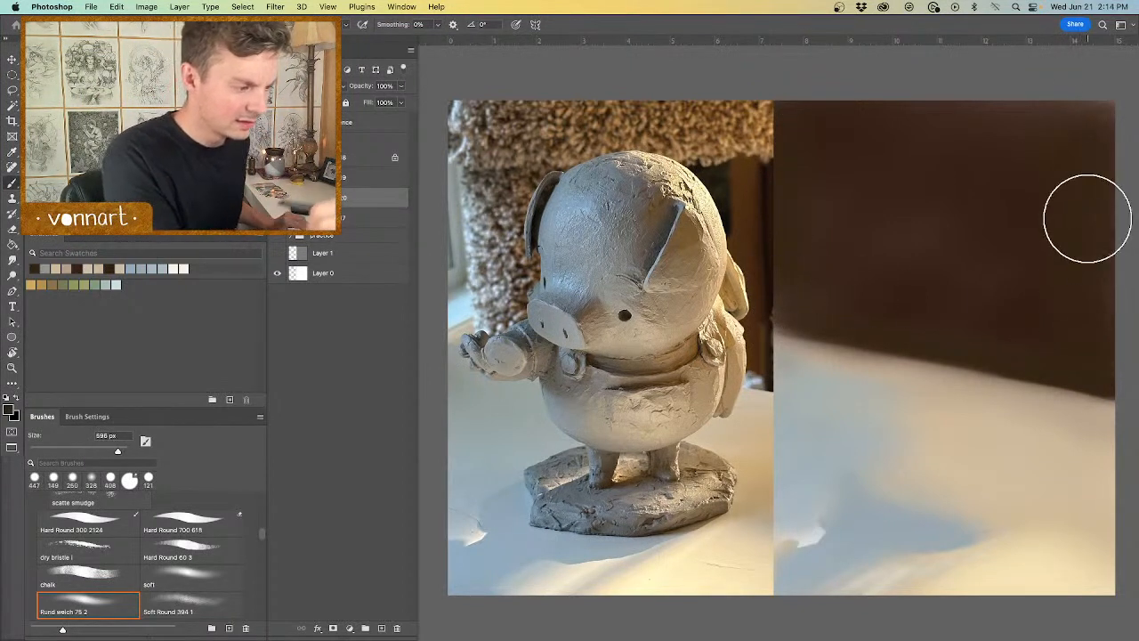
{"action": "left_click_drag", "start_coordinate": [994, 156], "coordinate": [922, 139]}
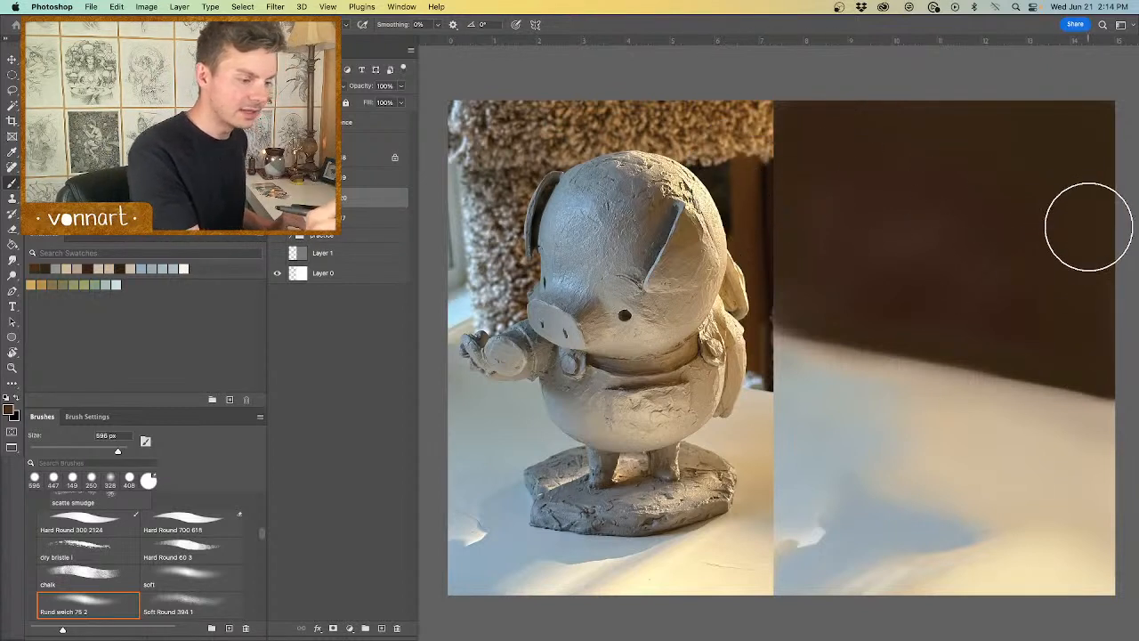
Step: Warm the background's right side with lighter brown, blend sampled brown through its middle at 595 px, and lock the layer's transparent pixels
{"action": "left_click_drag", "start_coordinate": [1089, 227], "coordinate": [1088, 227]}
{"action": "left_click_drag", "start_coordinate": [1093, 98], "coordinate": [1092, 98]}
{"action": "left_click_drag", "start_coordinate": [1084, 112], "coordinate": [1090, 319]}
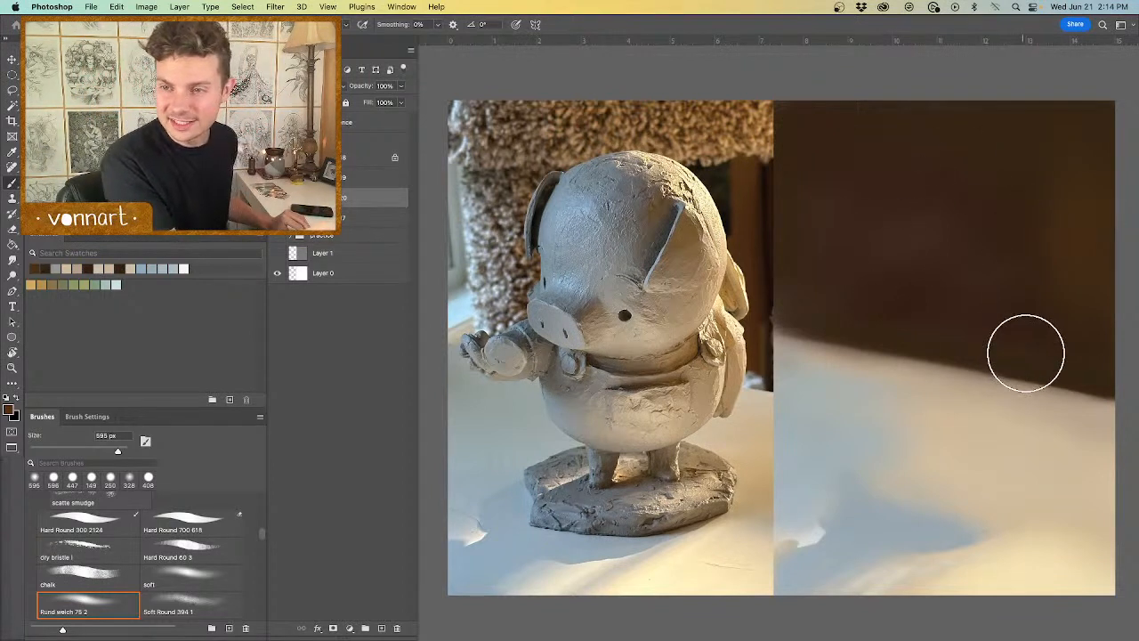
{"action": "left_click", "coordinate": [1007, 161], "text": "alt"}
{"action": "mouse_move", "coordinate": [1007, 173]}
{"action": "left_mouse_down"}
{"action": "mouse_move", "coordinate": [958, 231]}
{"action": "mouse_move", "coordinate": [979, 299]}
{"action": "left_mouse_up"}
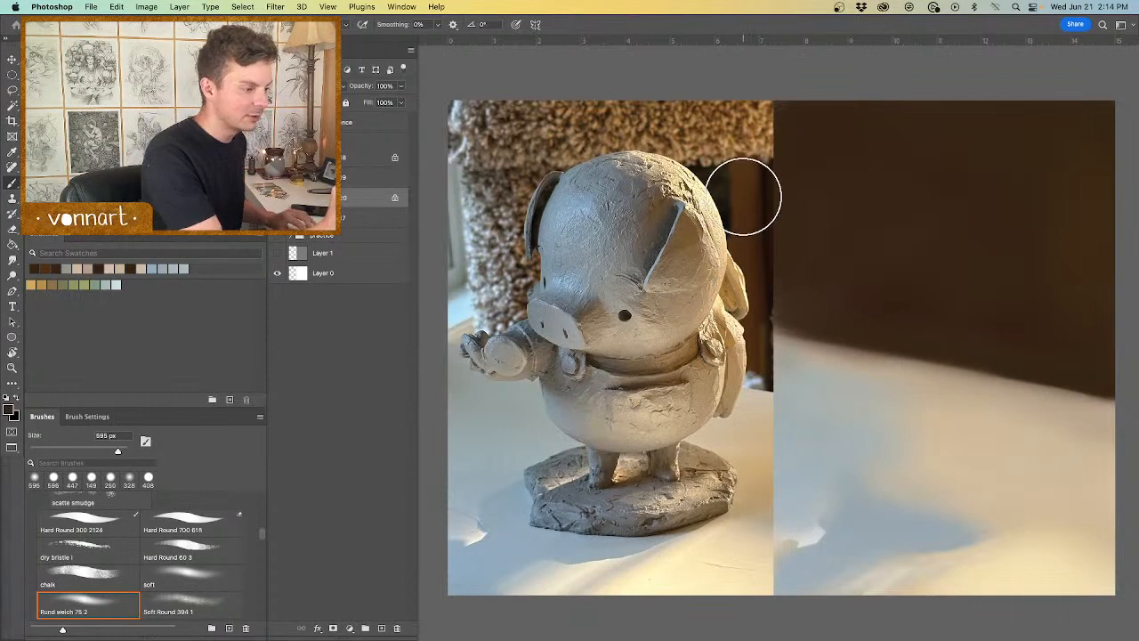
Step: Try a broad soft glow over the lower background with browns sampled from the photo at 2370 px, and undo it
{"action": "left_click", "coordinate": [741, 197], "text": "alt"}
{"action": "left_click", "coordinate": [520, 273], "text": "alt"}
{"action": "left_click_drag", "start_coordinate": [815, 312], "coordinate": [920, 323]}
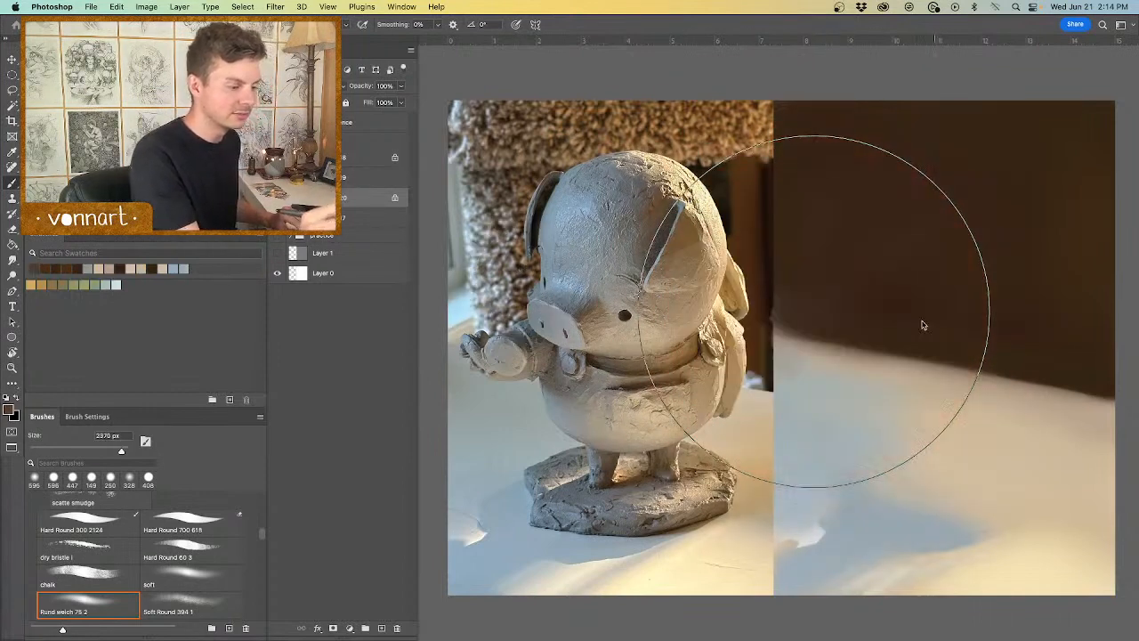
{"action": "left_click_drag", "start_coordinate": [785, 414], "coordinate": [862, 400]}
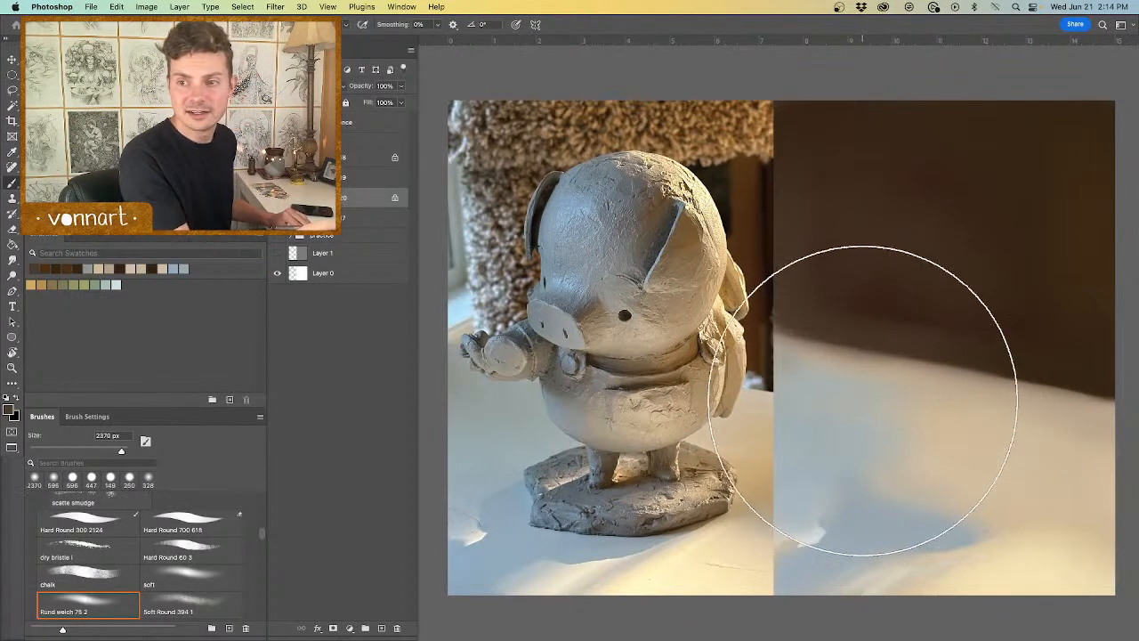
{"action": "key", "text": "super+z"}
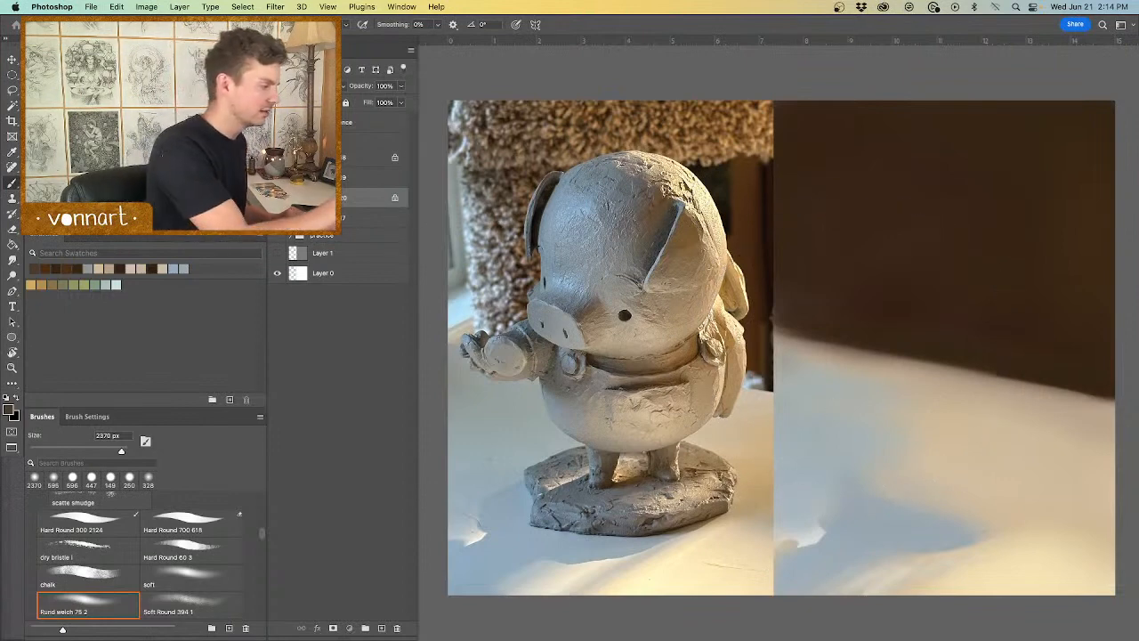
Step: Duplicate the background layer and switch the brush to Hard Round at 1209 px
{"action": "key", "text": "super+j"}
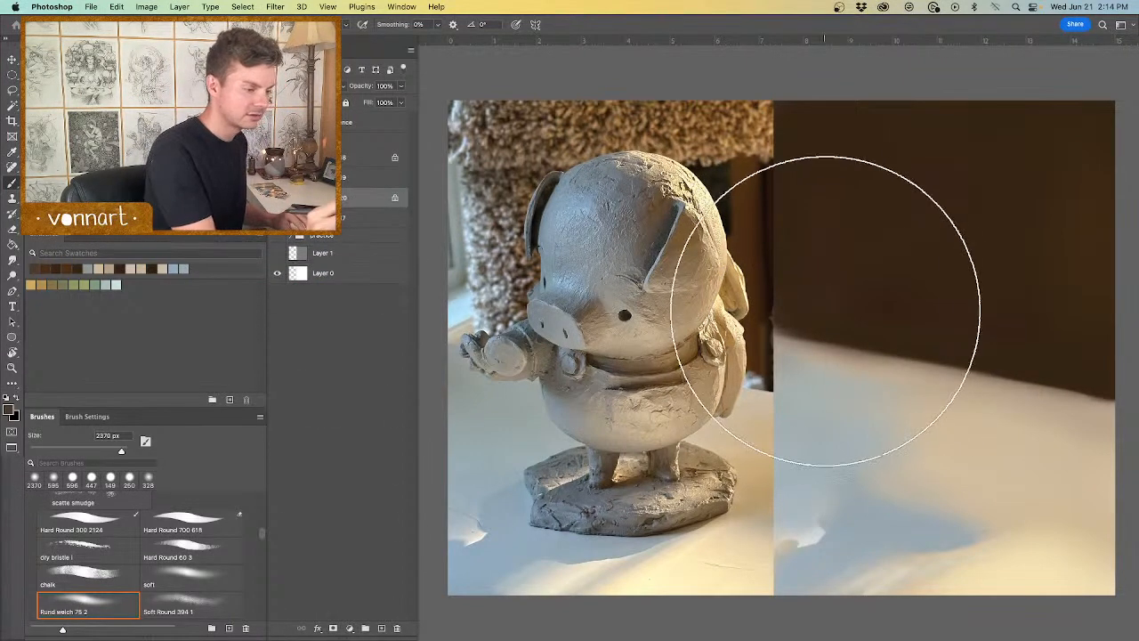
{"action": "left_click_drag", "start_coordinate": [857, 380], "coordinate": [761, 374]}
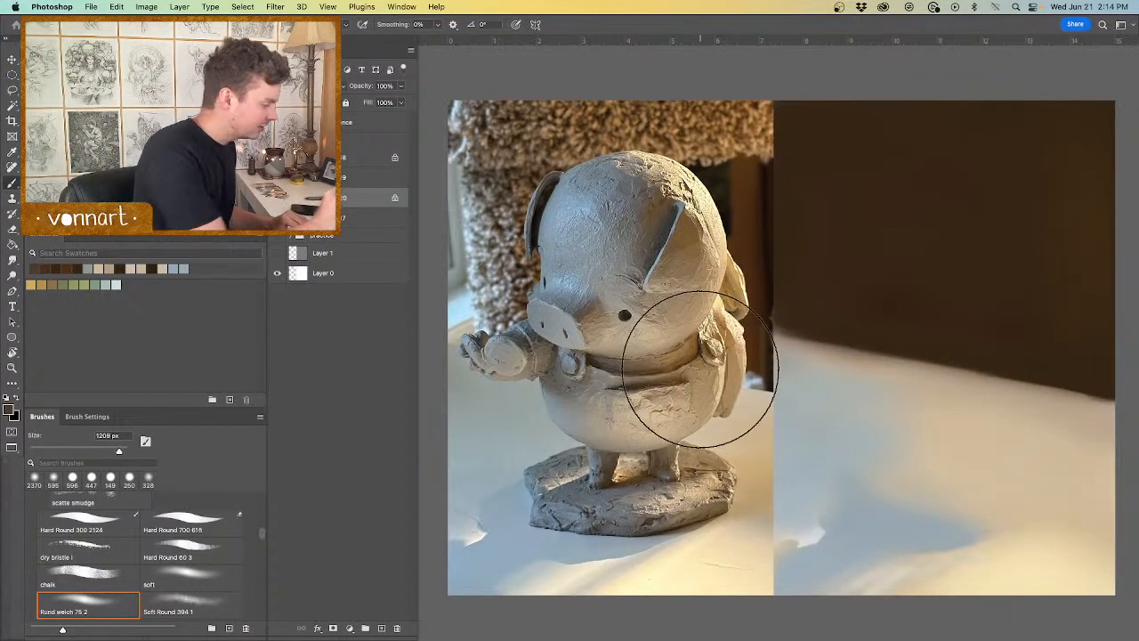
{"action": "right_click", "coordinate": [872, 422]}
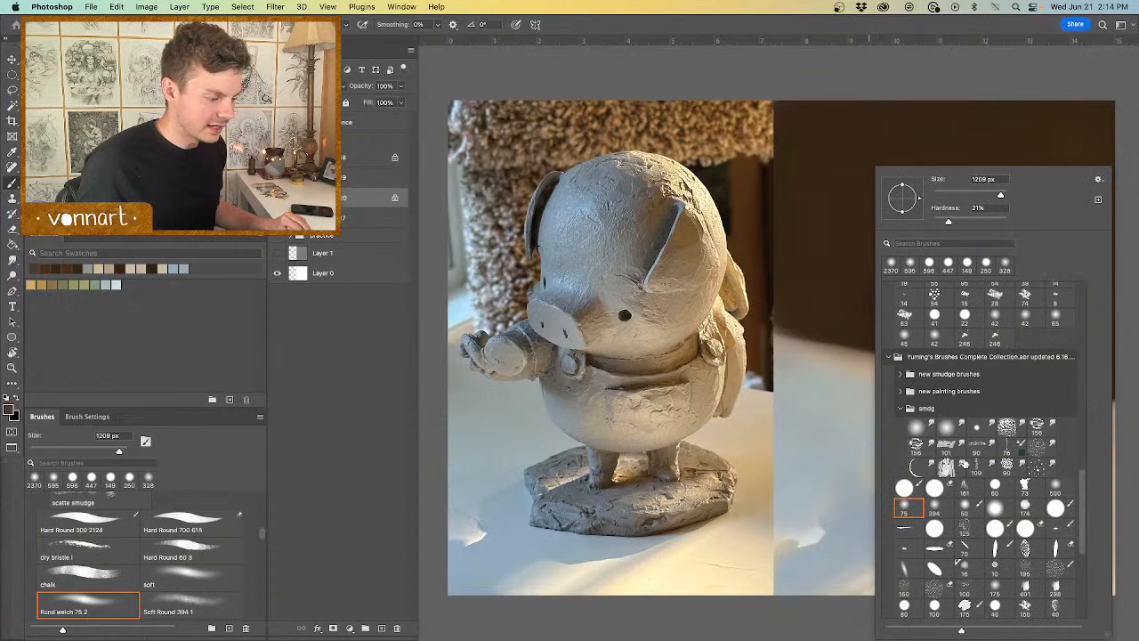
{"action": "scroll", "coordinate": [963, 463], "scroll_direction": "up", "scroll_amount": 10}
{"action": "left_click", "coordinate": [939, 313]}
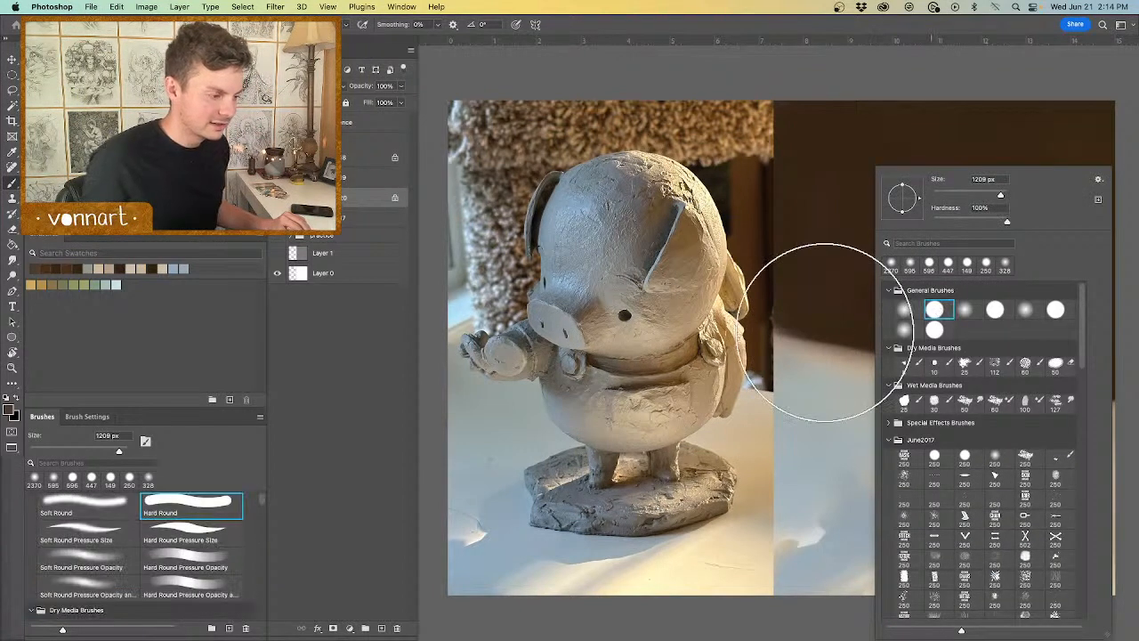
{"action": "left_click_drag", "start_coordinate": [780, 399], "coordinate": [754, 393]}
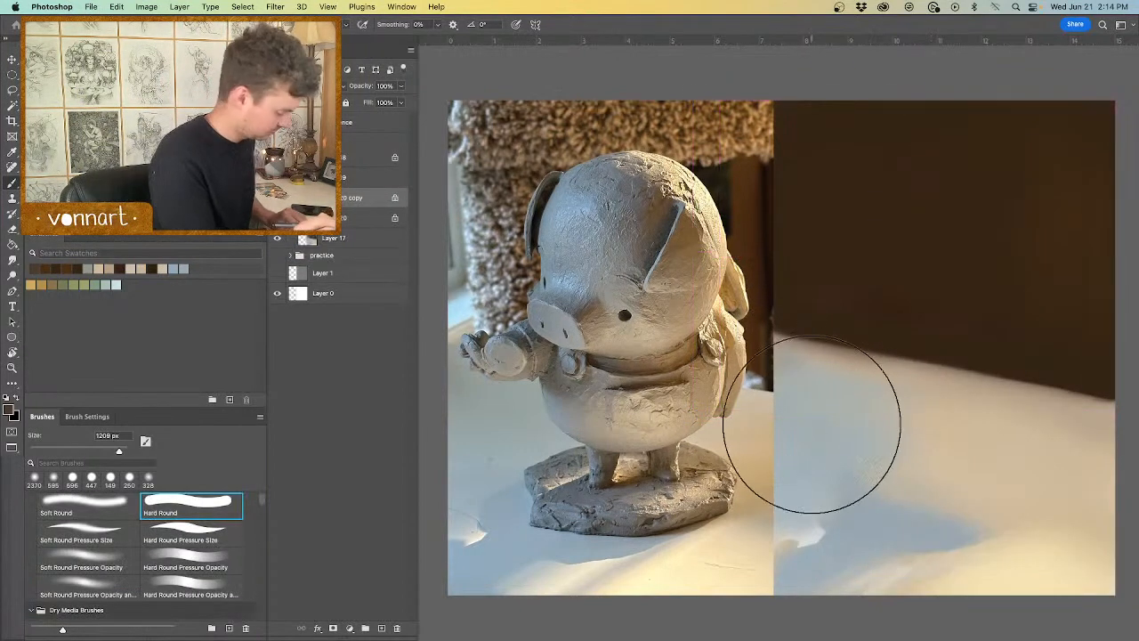
Step: Undo the layer duplication, try a broad lighter brown band across the lower background at 594 px, and undo it
{"action": "key", "text": "super+z"}
{"action": "left_click_drag", "start_coordinate": [888, 370], "coordinate": [844, 371]}
{"action": "left_click_drag", "start_coordinate": [818, 274], "coordinate": [829, 277]}
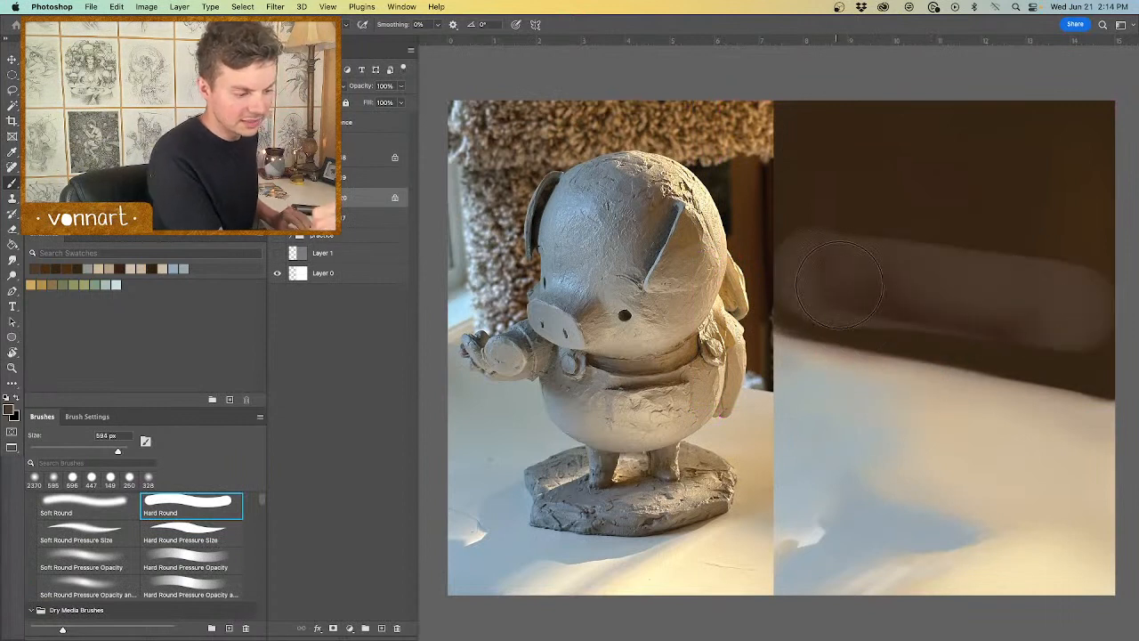
{"action": "key", "text": "super+z"}
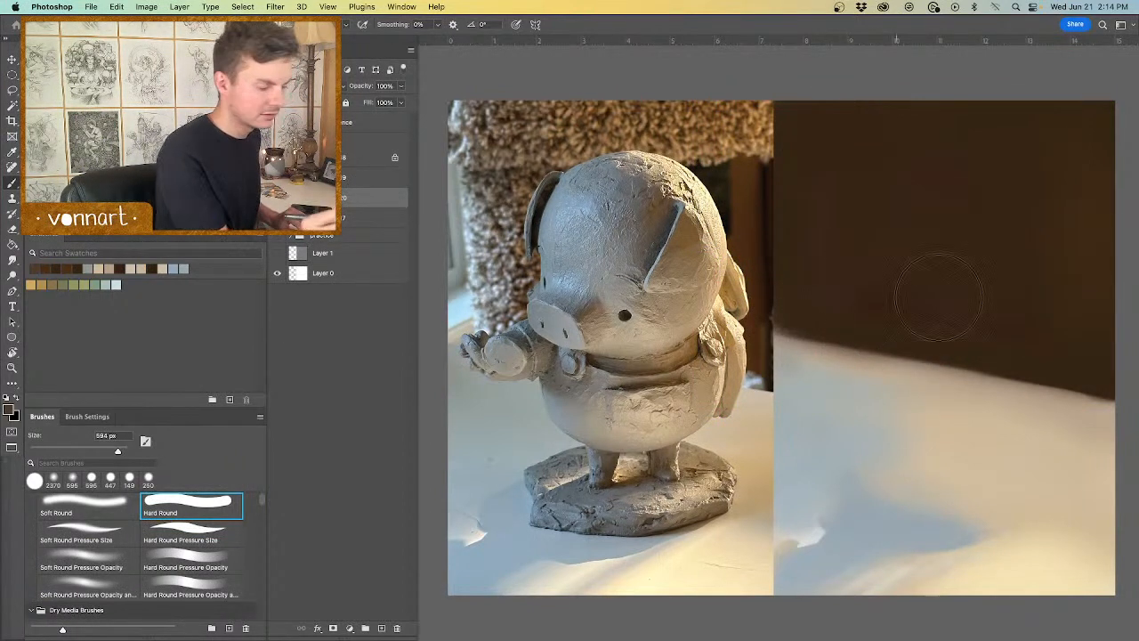
{"action": "key", "text": "super+z"}
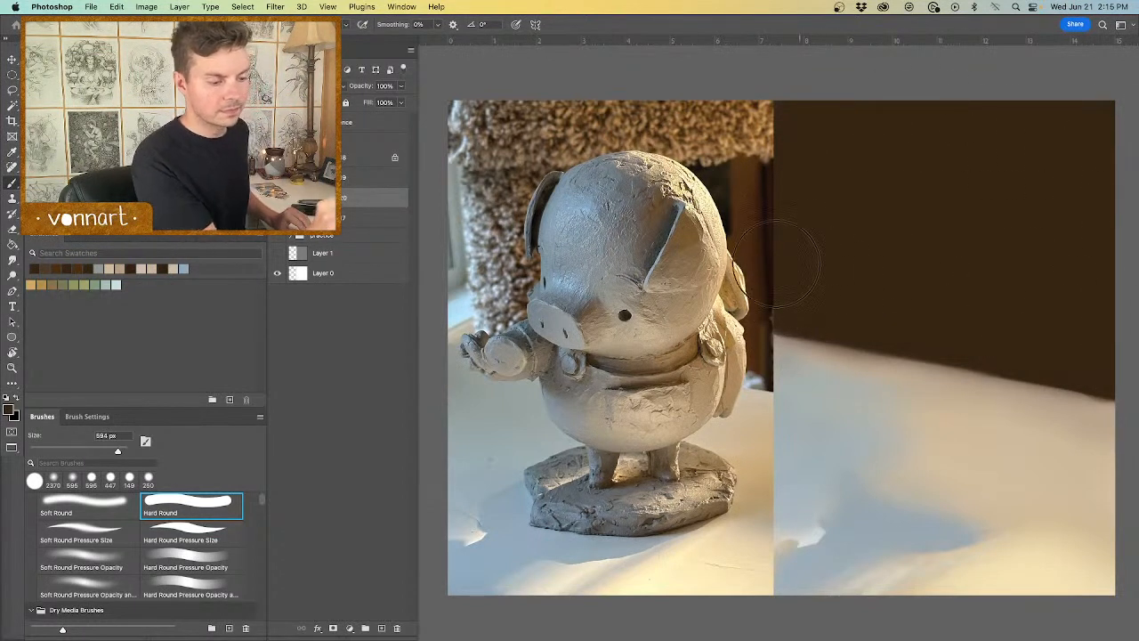
Step: Even out the background with flat dark brown down to the tabletop edge, and lock the layer's transparent pixels
{"action": "left_click_drag", "start_coordinate": [1099, 361], "coordinate": [994, 349]}
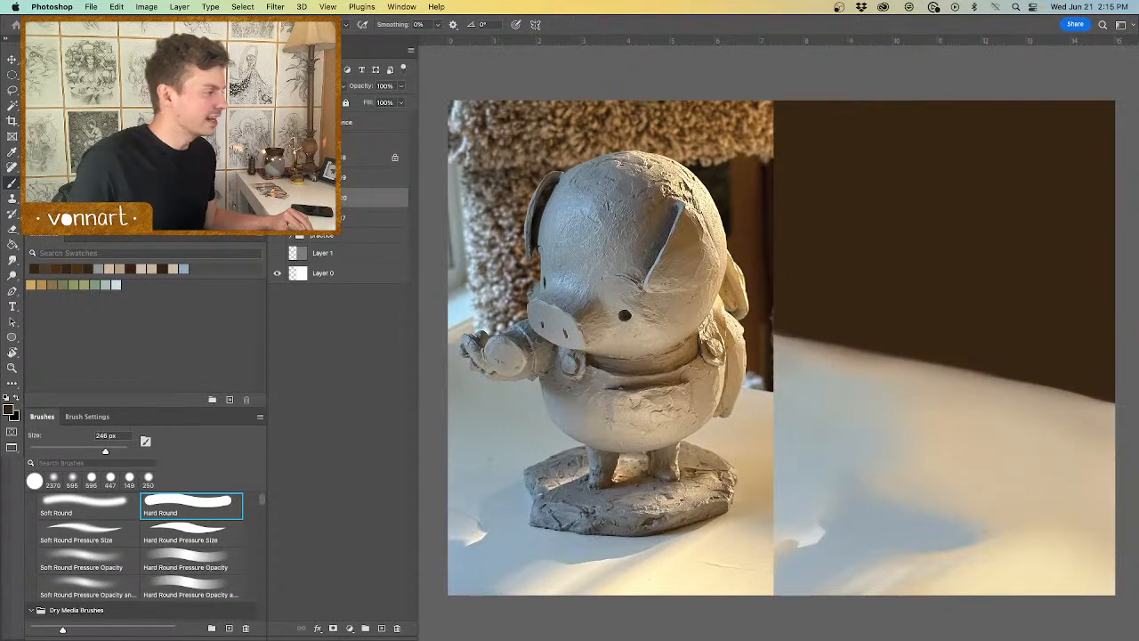
{"action": "mouse_move", "coordinate": [789, 246]}
{"action": "left_mouse_down"}
{"action": "mouse_move", "coordinate": [849, 251]}
{"action": "mouse_move", "coordinate": [770, 283]}
{"action": "left_mouse_up"}
{"action": "key", "text": "super+z"}
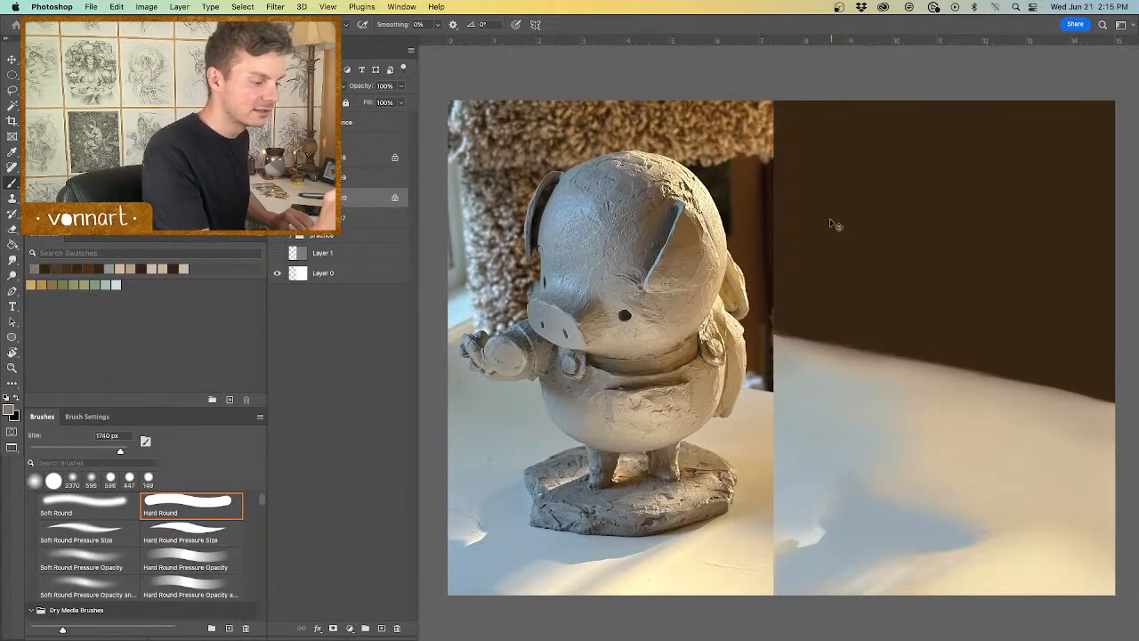
Step: Glaze greyish brown over the background's left side and reddish brown sampled from the photo over its lower right at 1740 px
{"action": "mouse_move", "coordinate": [830, 222]}
{"action": "left_mouse_down"}
{"action": "mouse_move", "coordinate": [781, 245]}
{"action": "mouse_move", "coordinate": [775, 303]}
{"action": "left_mouse_up"}
{"action": "left_click", "coordinate": [906, 214], "text": "alt"}
{"action": "mouse_move", "coordinate": [900, 207]}
{"action": "left_mouse_down"}
{"action": "mouse_move", "coordinate": [860, 225]}
{"action": "mouse_move", "coordinate": [860, 180]}
{"action": "mouse_move", "coordinate": [830, 133]}
{"action": "mouse_move", "coordinate": [816, 342]}
{"action": "mouse_move", "coordinate": [783, 284]}
{"action": "left_mouse_up"}
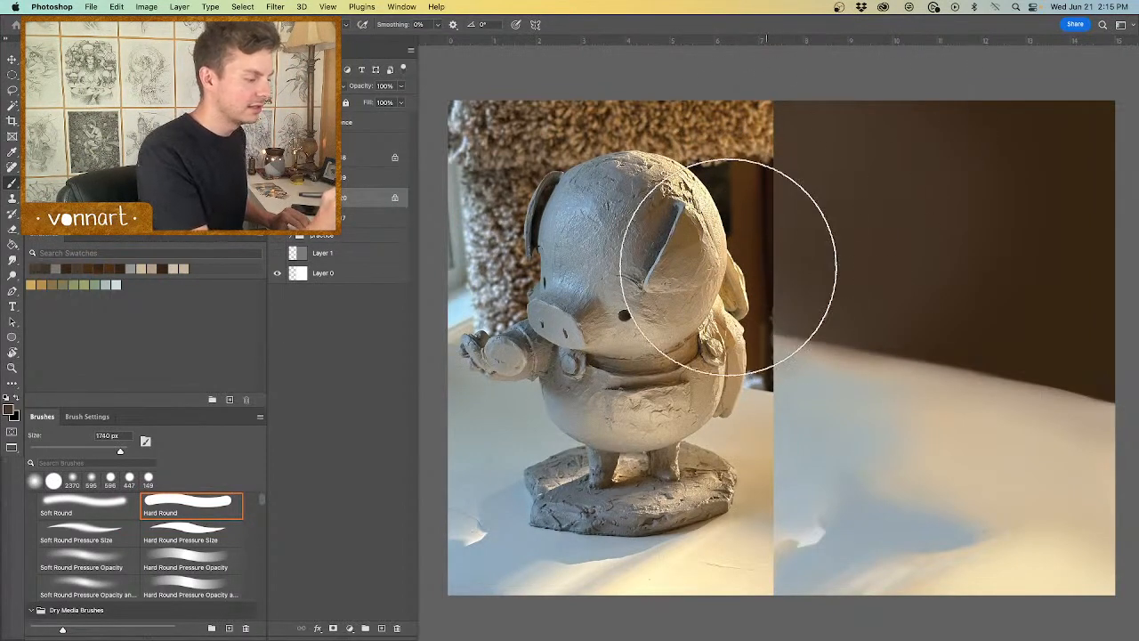
{"action": "left_click", "coordinate": [753, 255], "text": "alt"}
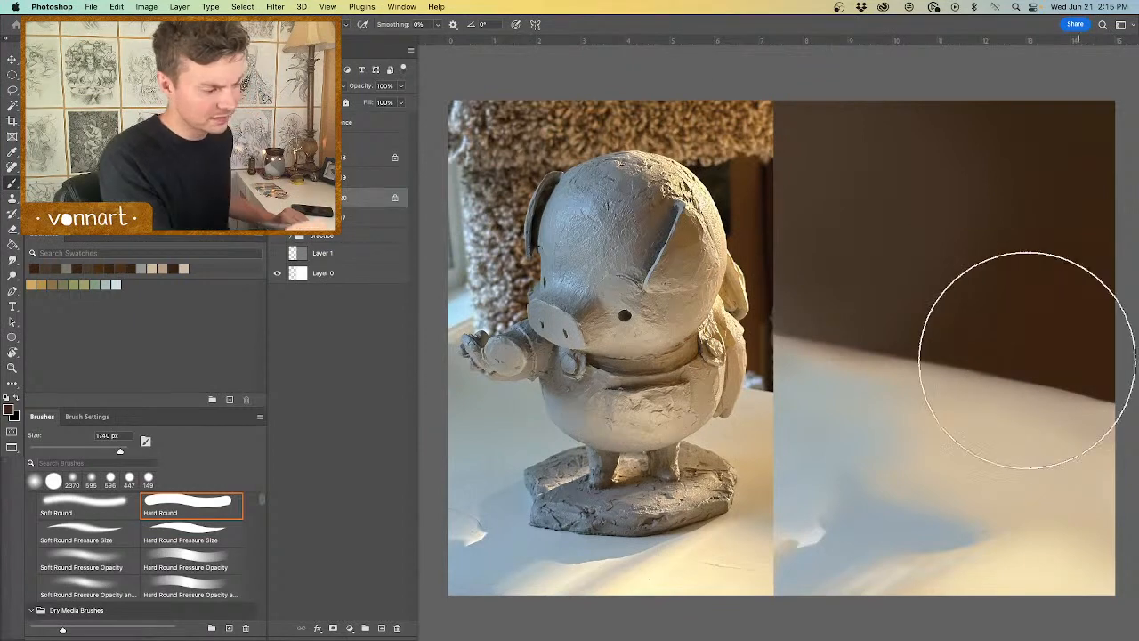
Step: Warm the background's upper right with orange-brown sampled from the photo's backdrop at 930 px
{"action": "left_click", "coordinate": [743, 167], "text": "alt"}
{"action": "key", "text": "bracketleft"}
{"action": "key", "text": "bracketleft"}
{"action": "key", "text": "bracketleft"}
{"action": "key", "text": "bracketleft"}
{"action": "key", "text": "bracketleft"}
{"action": "key", "text": "bracketleft"}
{"action": "key", "text": "bracketleft"}
{"action": "key", "text": "bracketleft"}
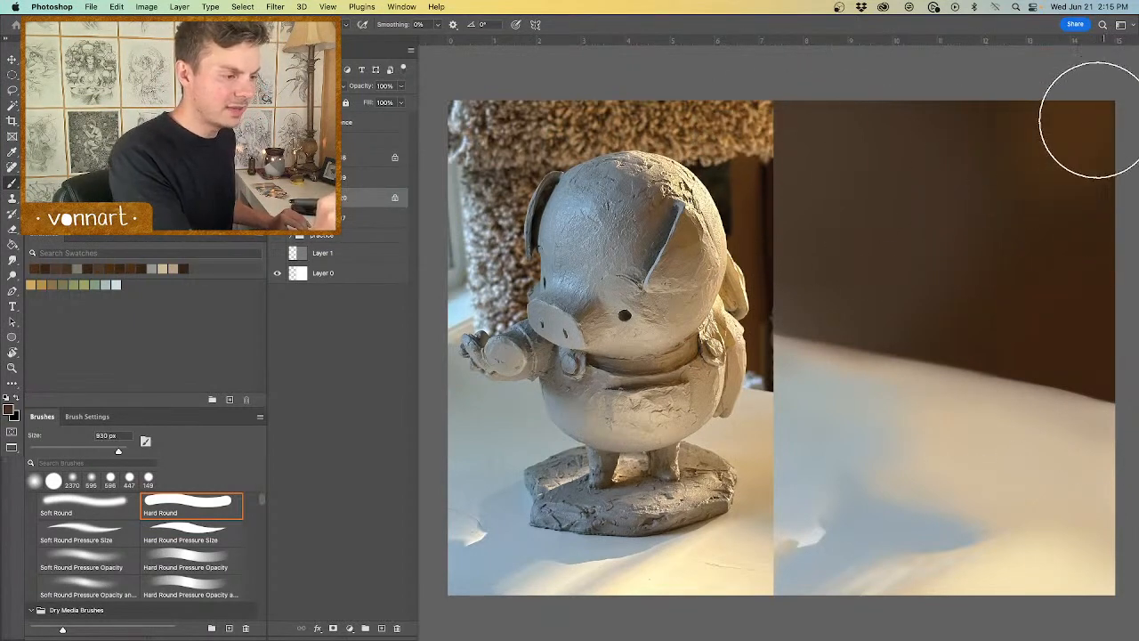
{"action": "left_click_drag", "start_coordinate": [1029, 289], "coordinate": [970, 375]}
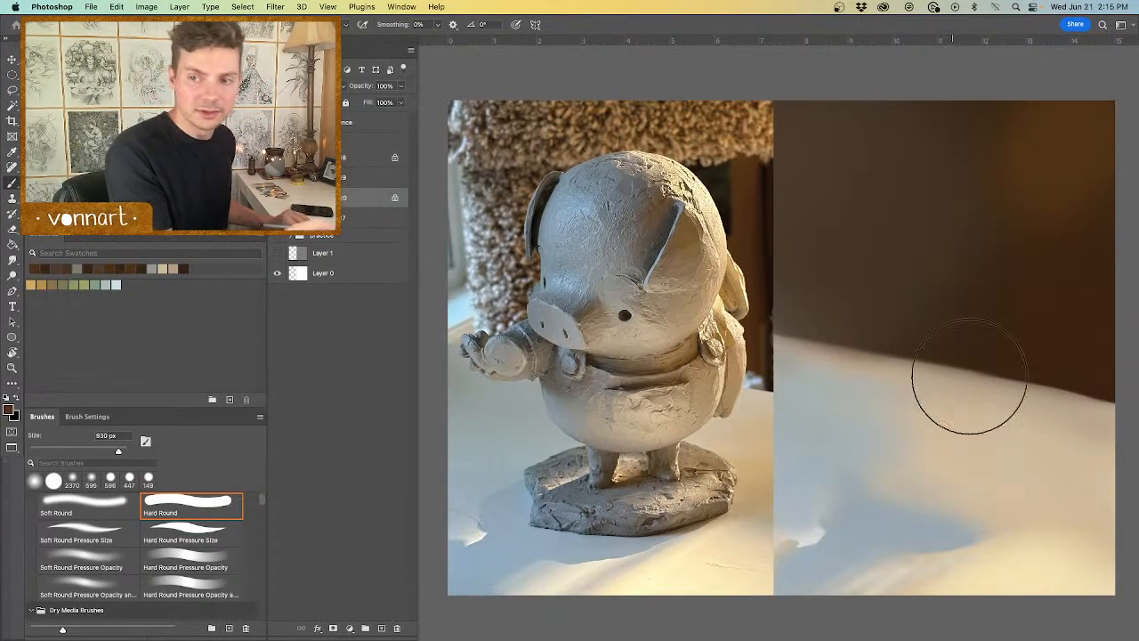
Step: Blend the background's brown tones together on its right side with browns sampled from the painting at 1625 px
{"action": "left_click", "coordinate": [1004, 317], "text": "alt"}
{"action": "left_click_drag", "start_coordinate": [989, 337], "coordinate": [1037, 286]}
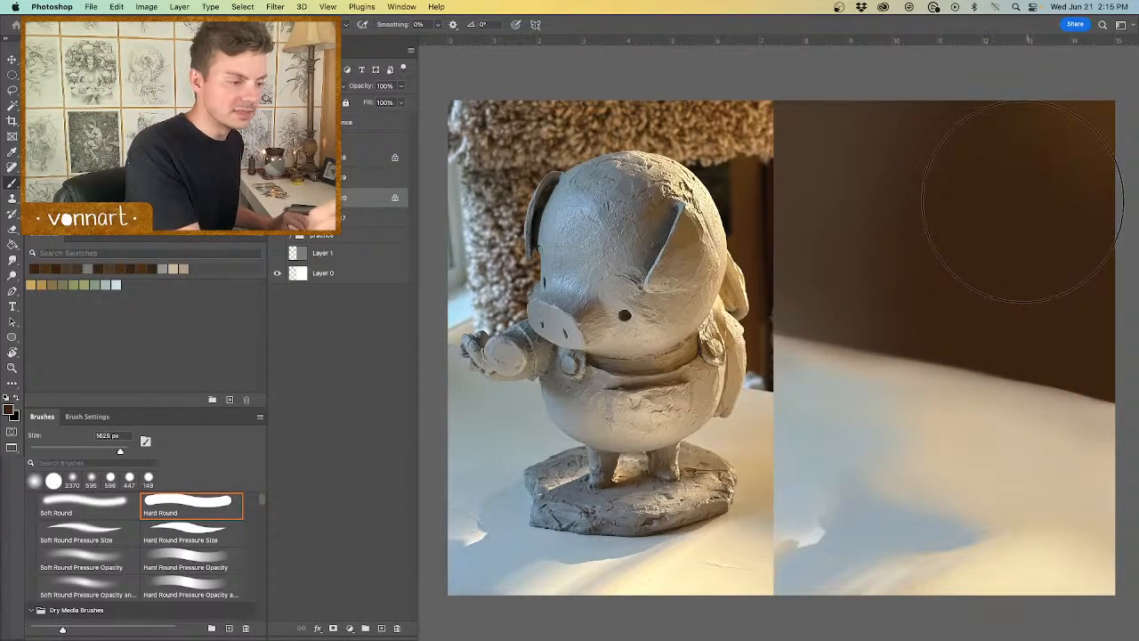
{"action": "left_click", "coordinate": [1084, 134], "text": "alt"}
{"action": "mouse_move", "coordinate": [1083, 133]}
{"action": "left_mouse_down"}
{"action": "mouse_move", "coordinate": [1067, 338]}
{"action": "mouse_move", "coordinate": [1023, 224]}
{"action": "left_mouse_up"}
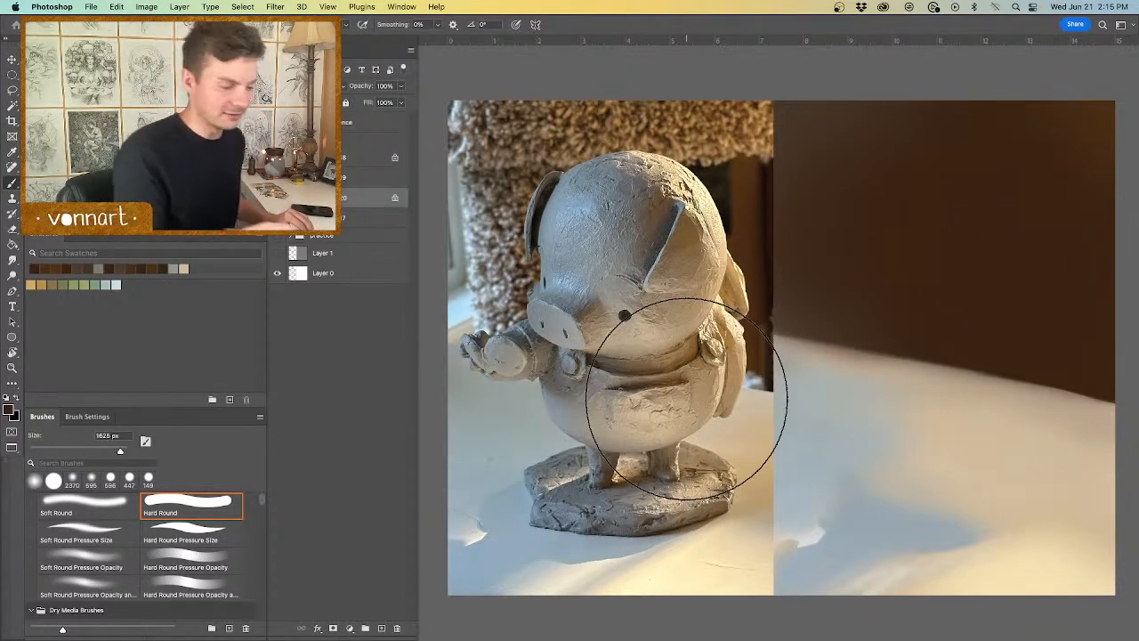
Step: On a new layer above the tabletop layer, brighten the tabletop's front-right highlight with cream sampled from the photo at 192 px
{"action": "left_click_drag", "start_coordinate": [1007, 410], "coordinate": [885, 404]}
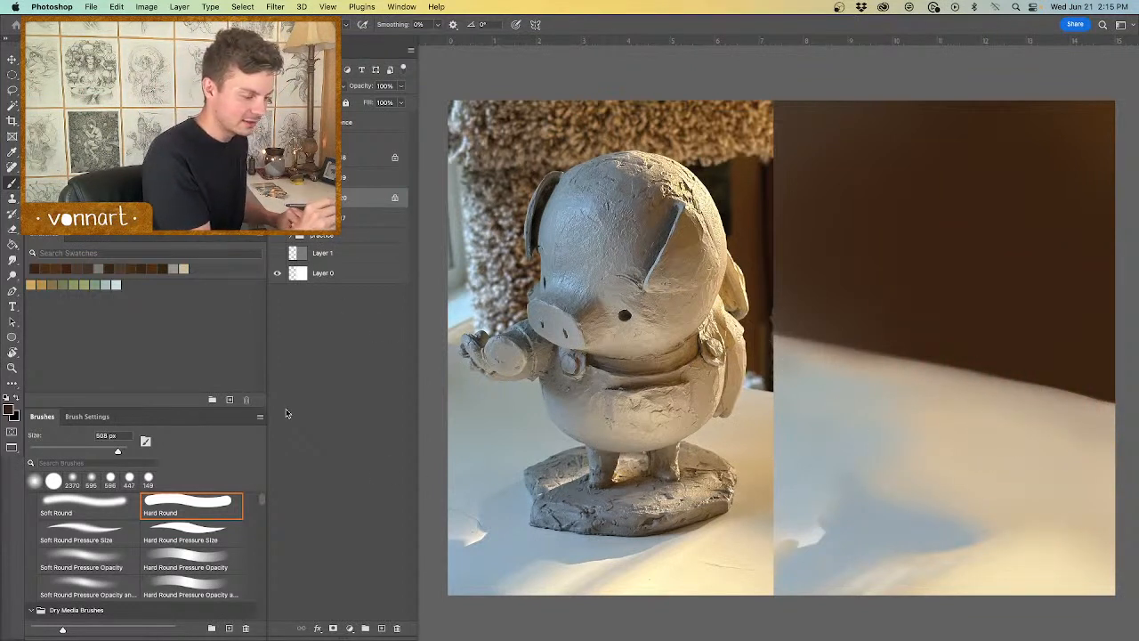
{"action": "key", "text": "alt+bracketleft"}
{"action": "left_click", "coordinate": [381, 628]}
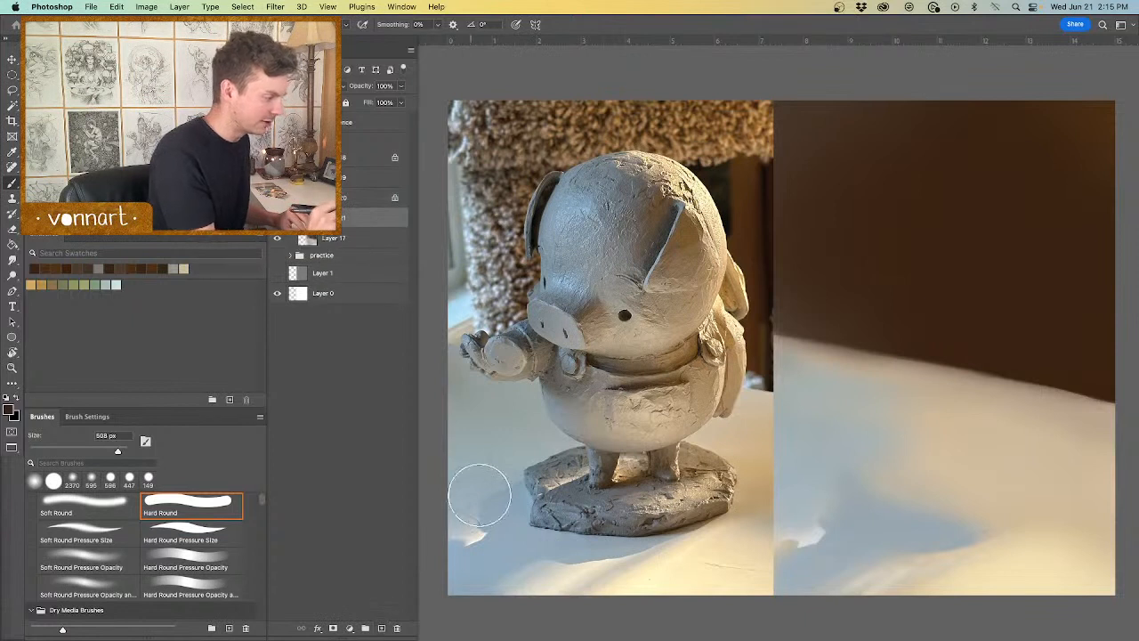
{"action": "left_click", "coordinate": [709, 547], "text": "alt"}
{"action": "mouse_move", "coordinate": [1045, 546]}
{"action": "left_mouse_down"}
{"action": "mouse_move", "coordinate": [1018, 544]}
{"action": "mouse_move", "coordinate": [1038, 538]}
{"action": "left_mouse_up"}
{"action": "left_click", "coordinate": [1039, 541], "text": "alt"}
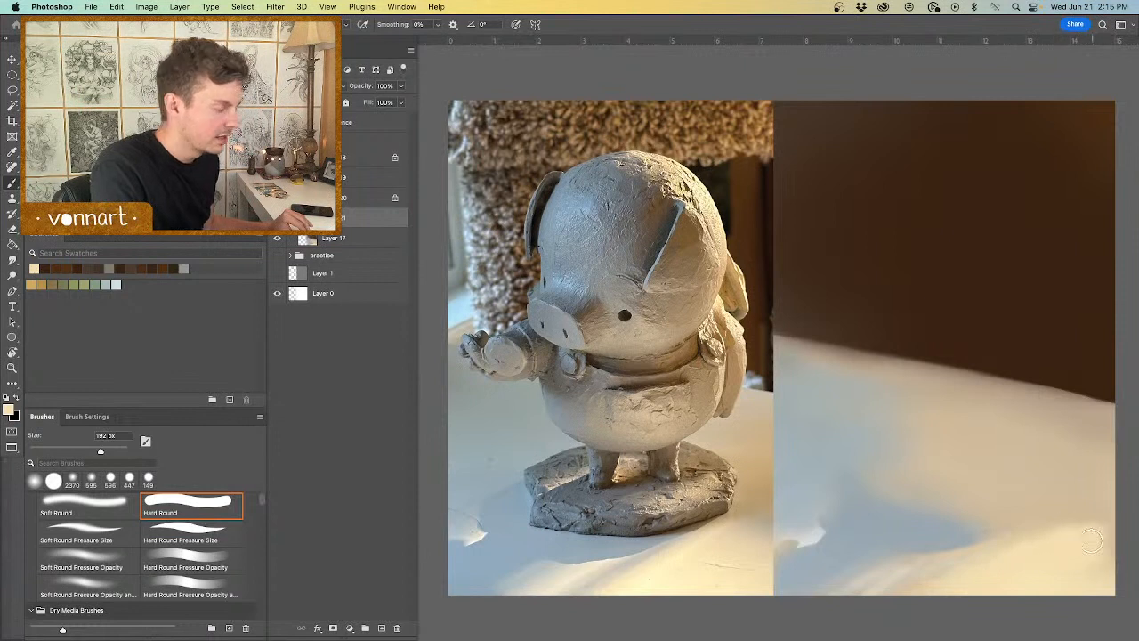
{"action": "left_click_drag", "start_coordinate": [1052, 550], "coordinate": [1072, 551]}
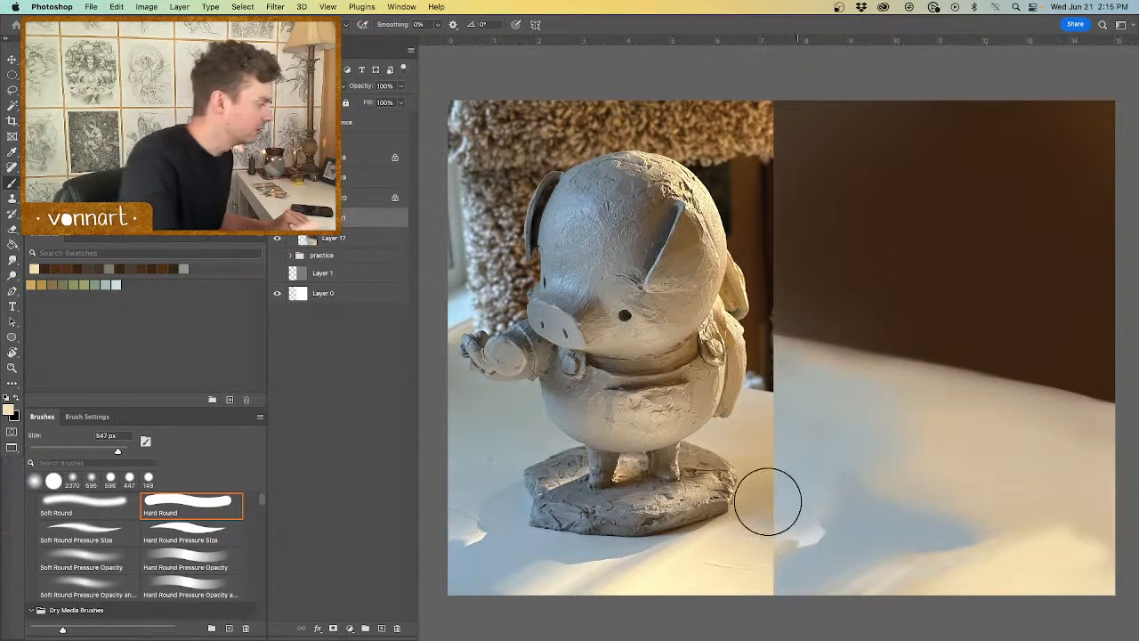
Step: Turn on the brush's Transfer option and refine the tabletop's front-right highlight with cream and pale yellow at 547, 97 and 202 px
{"action": "left_click", "coordinate": [100, 416]}
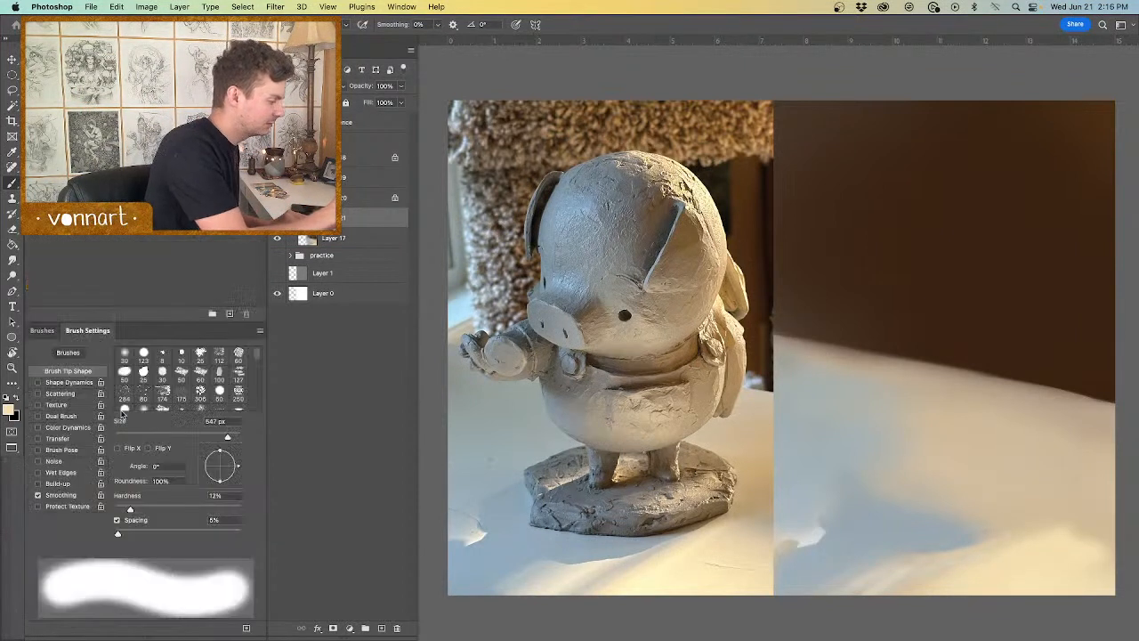
{"action": "left_click", "coordinate": [38, 439]}
{"action": "left_click", "coordinate": [42, 330]}
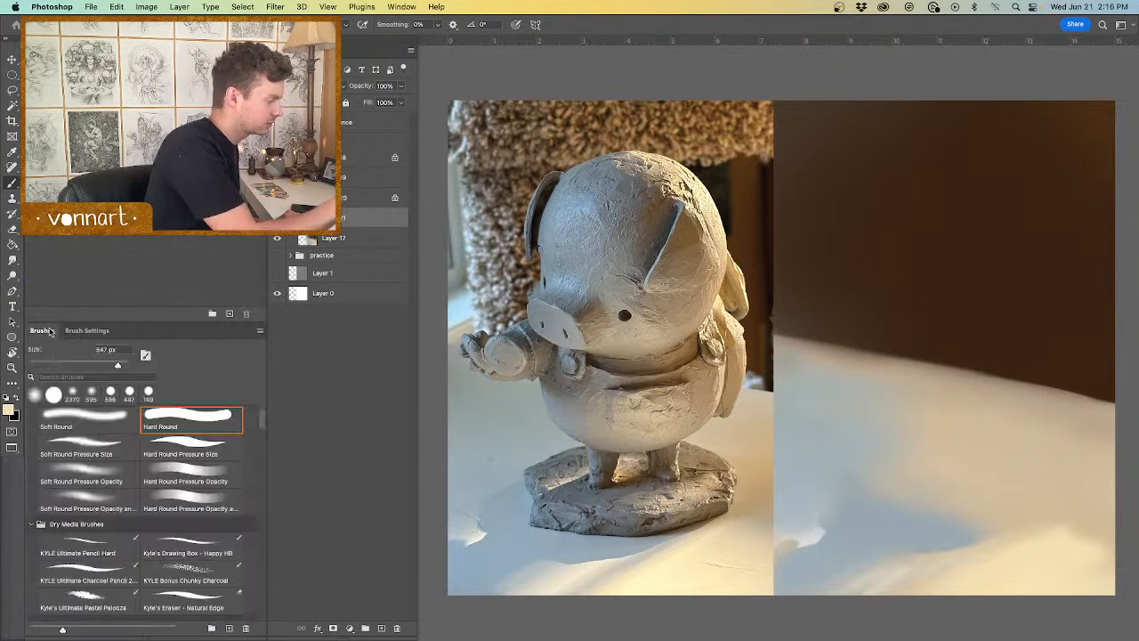
{"action": "left_click", "coordinate": [1104, 529]}
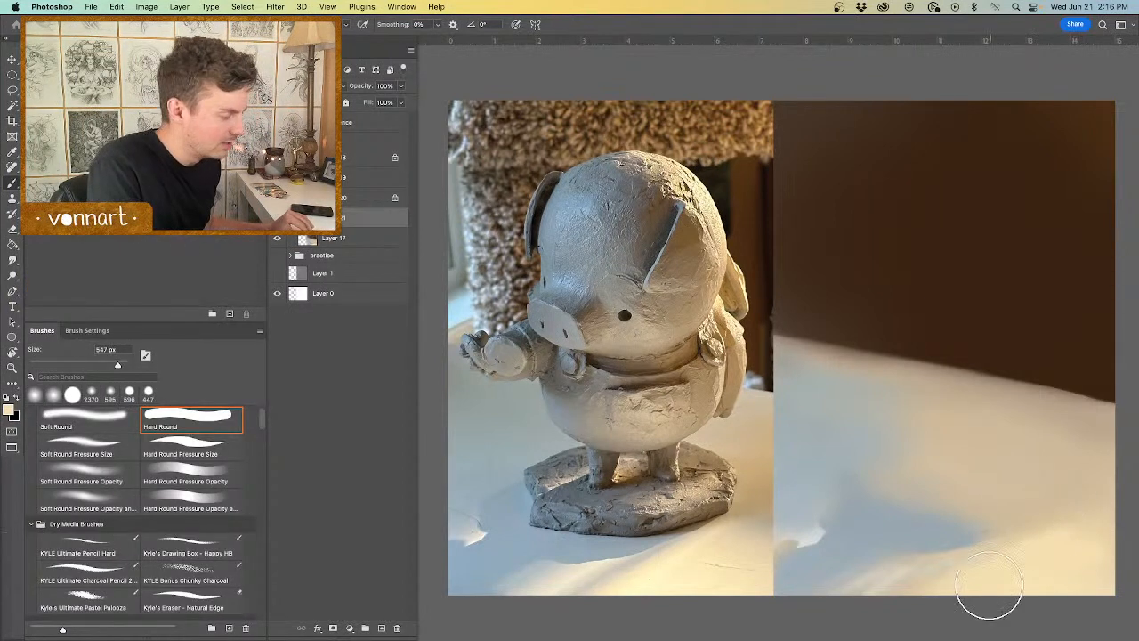
{"action": "left_click_drag", "start_coordinate": [1068, 544], "coordinate": [1047, 528]}
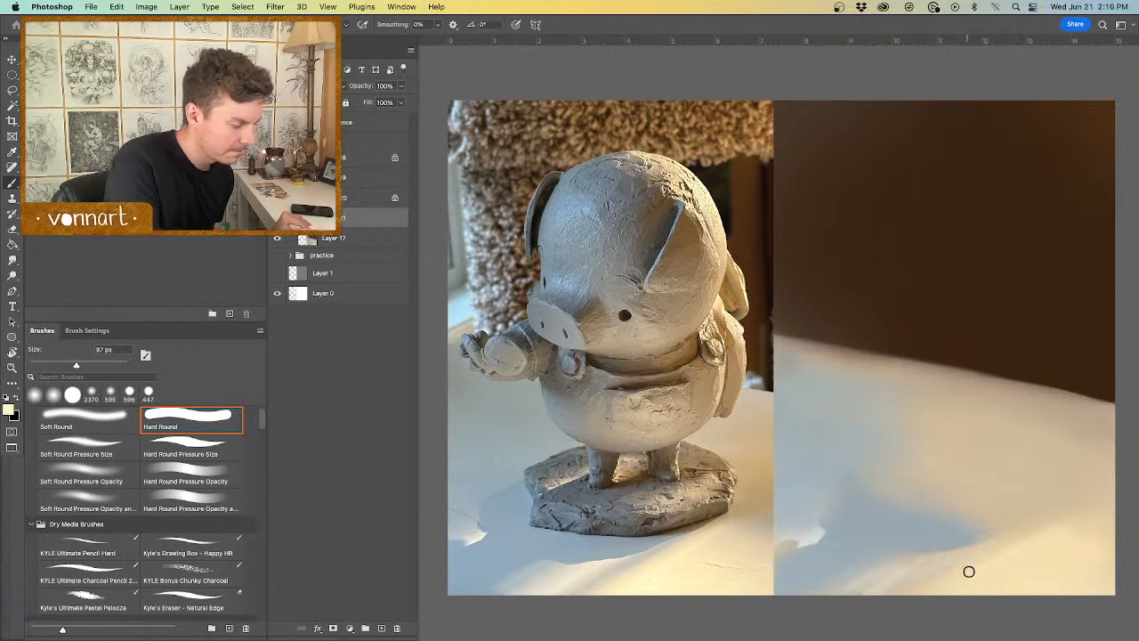
{"action": "key", "text": "bracketright"}
{"action": "key", "text": "bracketright"}
{"action": "key", "text": "bracketright"}
{"action": "key", "text": "bracketright"}
{"action": "key", "text": "bracketright"}
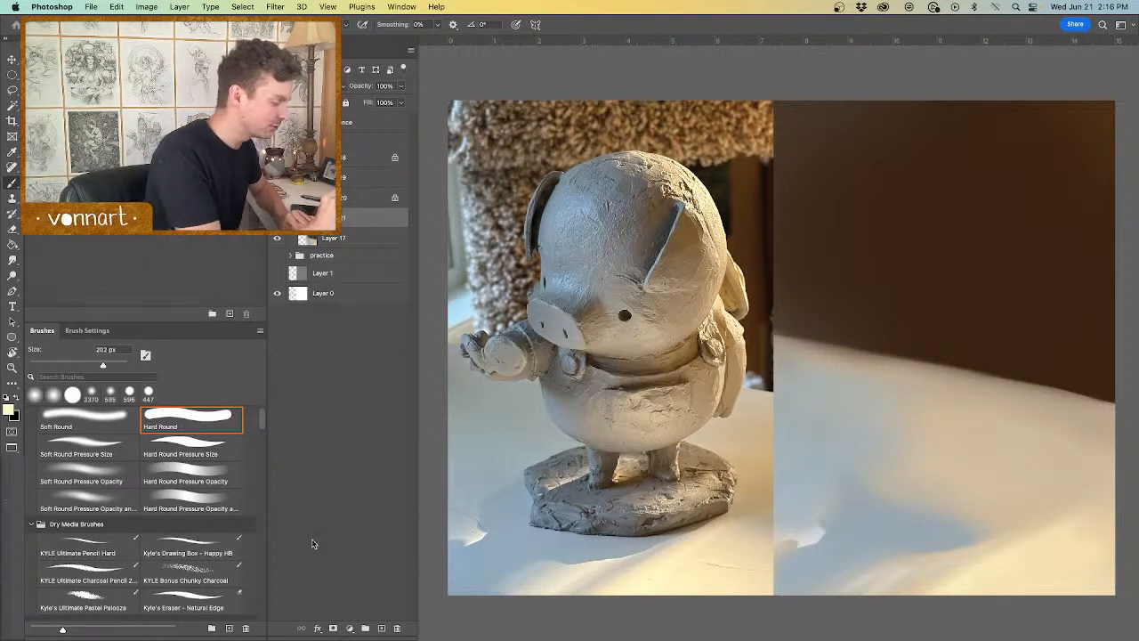
Step: Group the background, highlight and tabletop layers, and add a new empty layer above the group
{"action": "left_click", "coordinate": [347, 203]}
{"action": "left_click", "coordinate": [340, 239], "text": "shift"}
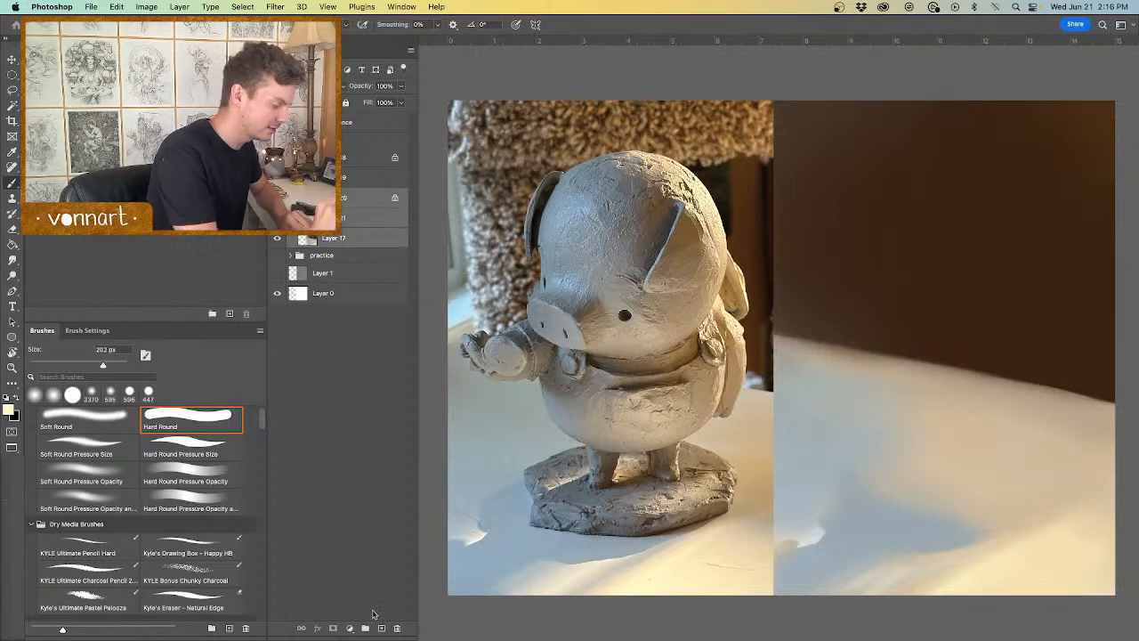
{"action": "left_click", "coordinate": [365, 628]}
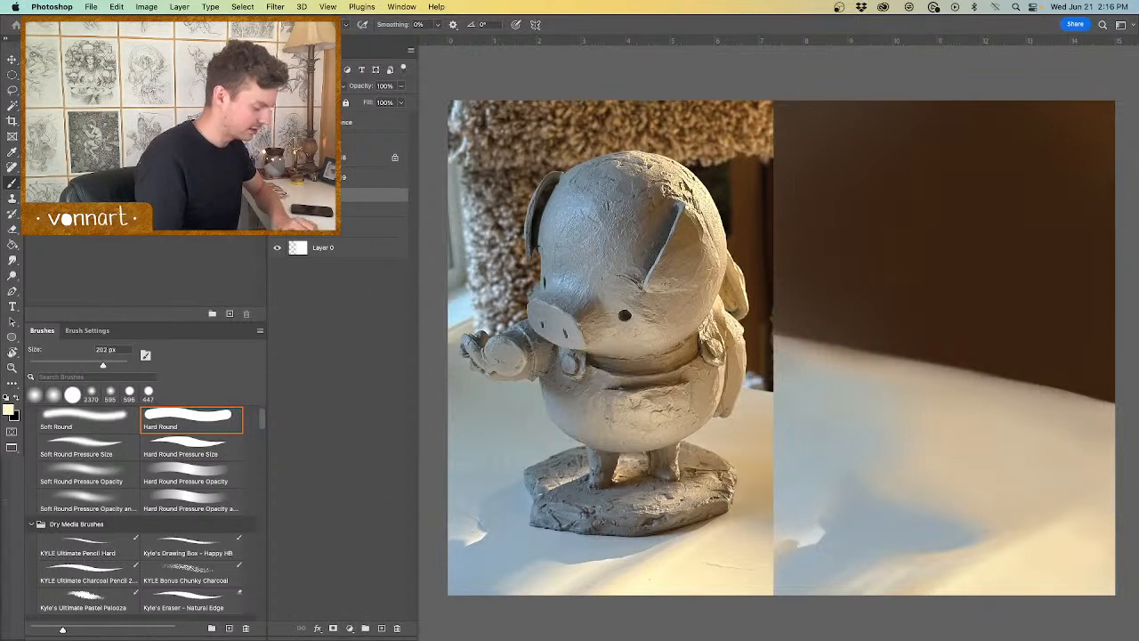
{"action": "left_click", "coordinate": [381, 629]}
Step: Try a curved head outline with the soft brush at 197 px in a tan sampled from the pig's head, and undo it
{"action": "mouse_move", "coordinate": [262, 420]}
{"action": "left_mouse_down"}
{"action": "mouse_move", "coordinate": [261, 492]}
{"action": "mouse_move", "coordinate": [260, 472]}
{"action": "left_mouse_up"}
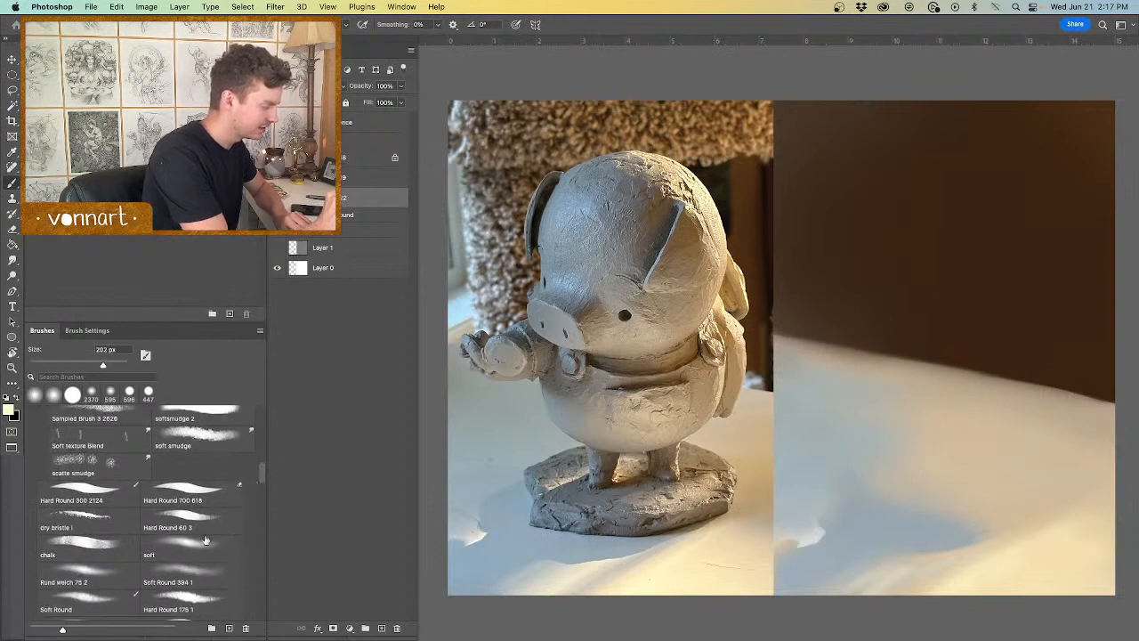
{"action": "left_click", "coordinate": [181, 549]}
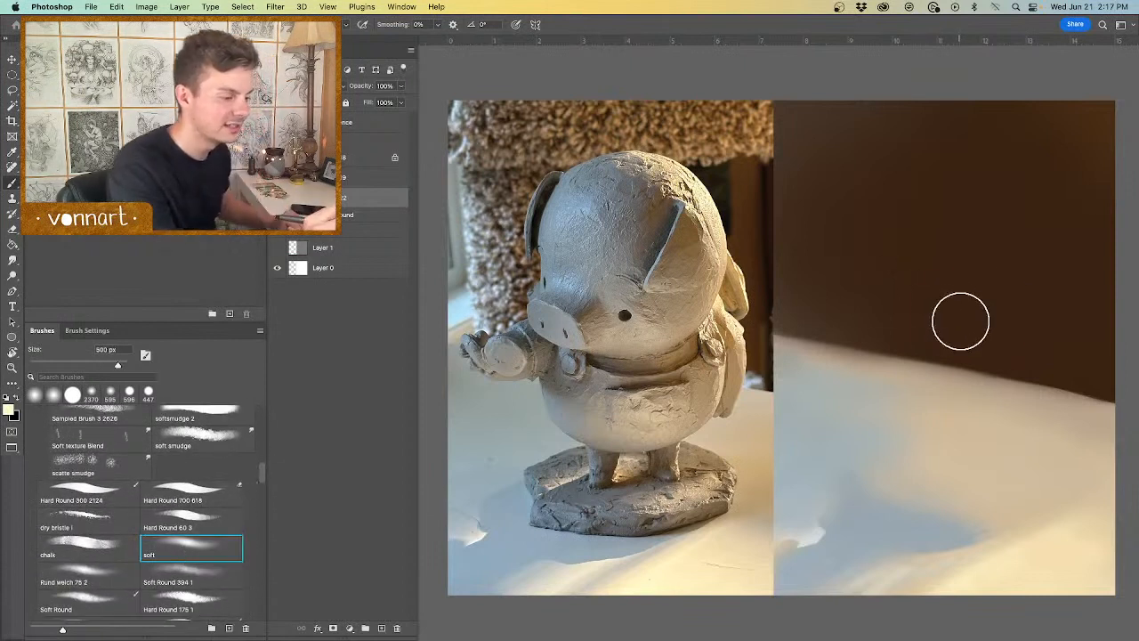
{"action": "mouse_move", "coordinate": [958, 320]}
{"action": "left_mouse_down"}
{"action": "mouse_move", "coordinate": [947, 324]}
{"action": "mouse_move", "coordinate": [927, 259]}
{"action": "left_mouse_up"}
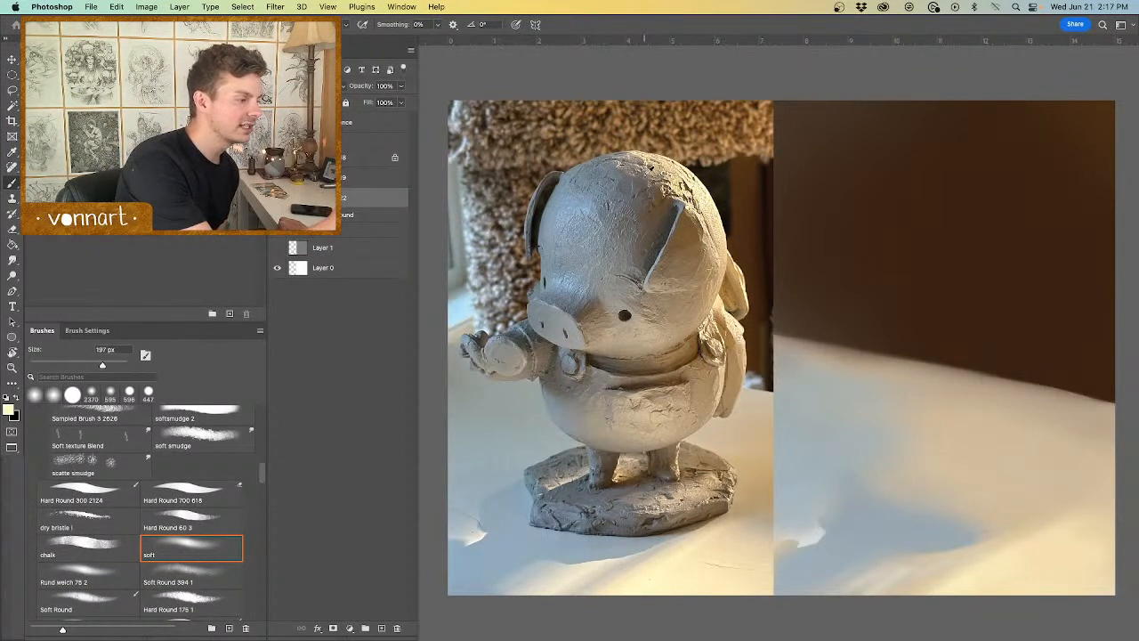
{"action": "left_click", "coordinate": [650, 176], "text": "alt"}
{"action": "mouse_move", "coordinate": [984, 201]}
{"action": "left_mouse_down"}
{"action": "mouse_move", "coordinate": [900, 216]}
{"action": "mouse_move", "coordinate": [888, 260]}
{"action": "mouse_move", "coordinate": [1005, 203]}
{"action": "left_mouse_up"}
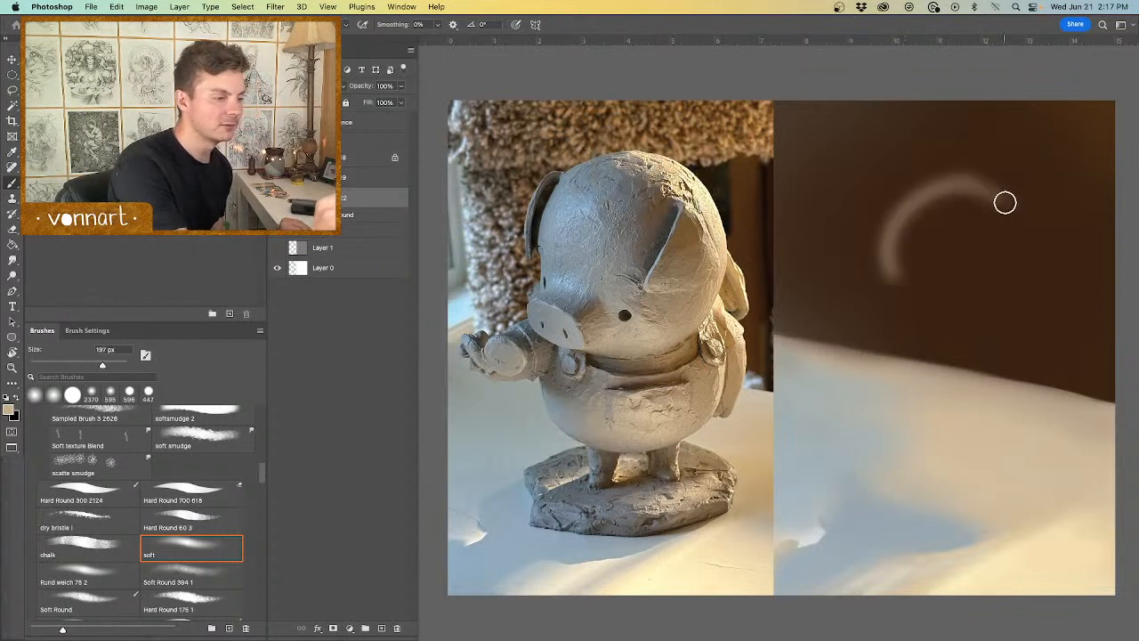
{"action": "key", "text": "super+z"}
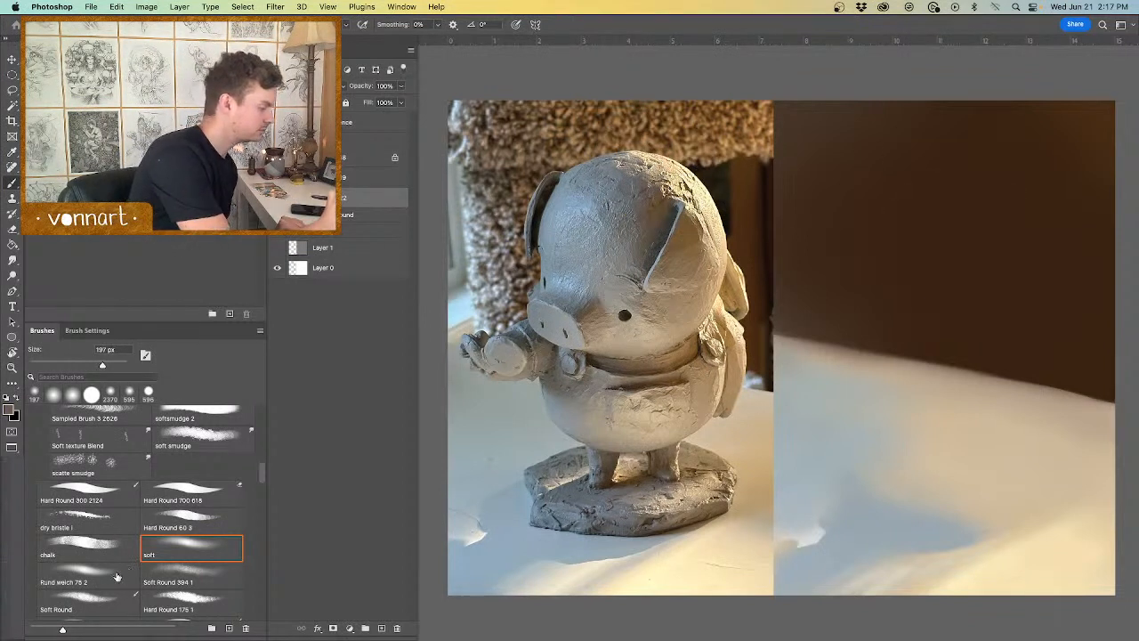
Step: Try a broad greyish brown mass for the pig's figure with the soft brush at 500 px, and undo it
{"action": "left_click", "coordinate": [115, 577]}
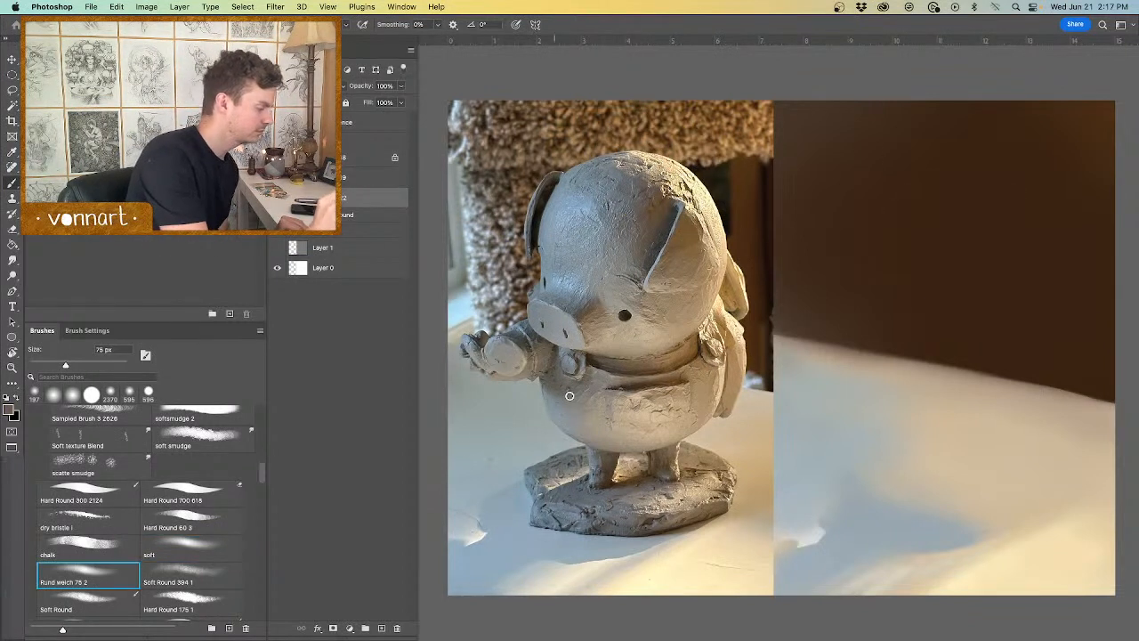
{"action": "left_click", "coordinate": [202, 550]}
{"action": "mouse_move", "coordinate": [906, 261]}
{"action": "left_mouse_down"}
{"action": "mouse_move", "coordinate": [903, 311]}
{"action": "mouse_move", "coordinate": [976, 278]}
{"action": "mouse_move", "coordinate": [972, 333]}
{"action": "mouse_move", "coordinate": [966, 231]}
{"action": "mouse_move", "coordinate": [983, 274]}
{"action": "mouse_move", "coordinate": [934, 336]}
{"action": "mouse_move", "coordinate": [896, 485]}
{"action": "left_mouse_up"}
{"action": "key", "text": "super+z"}
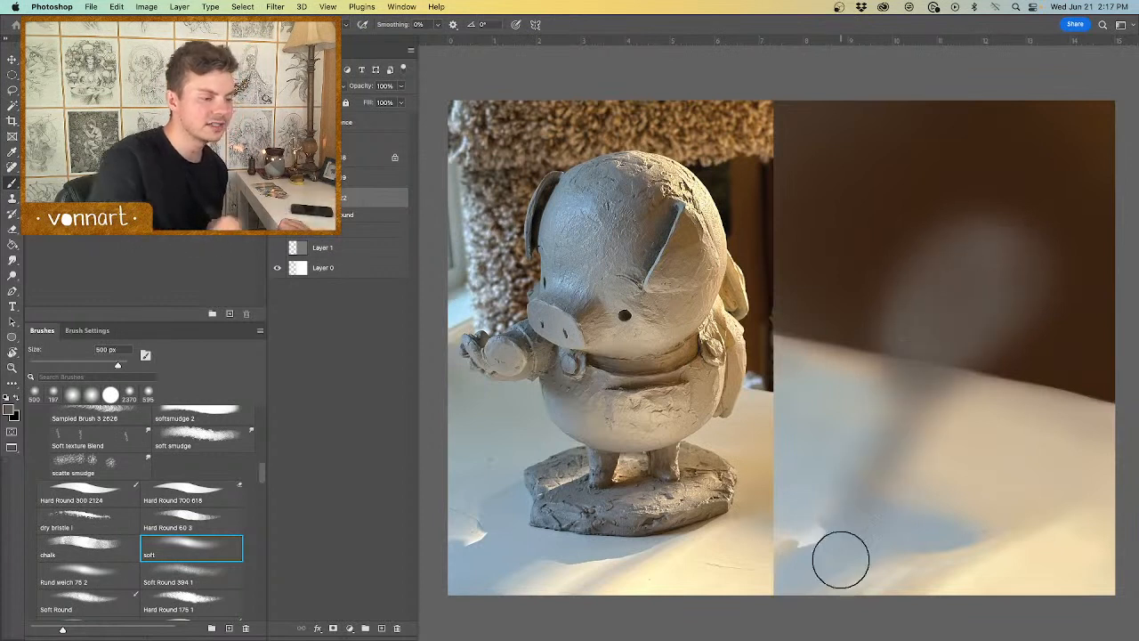
{"action": "key", "text": "super+z"}
{"action": "key", "text": "super+z"}
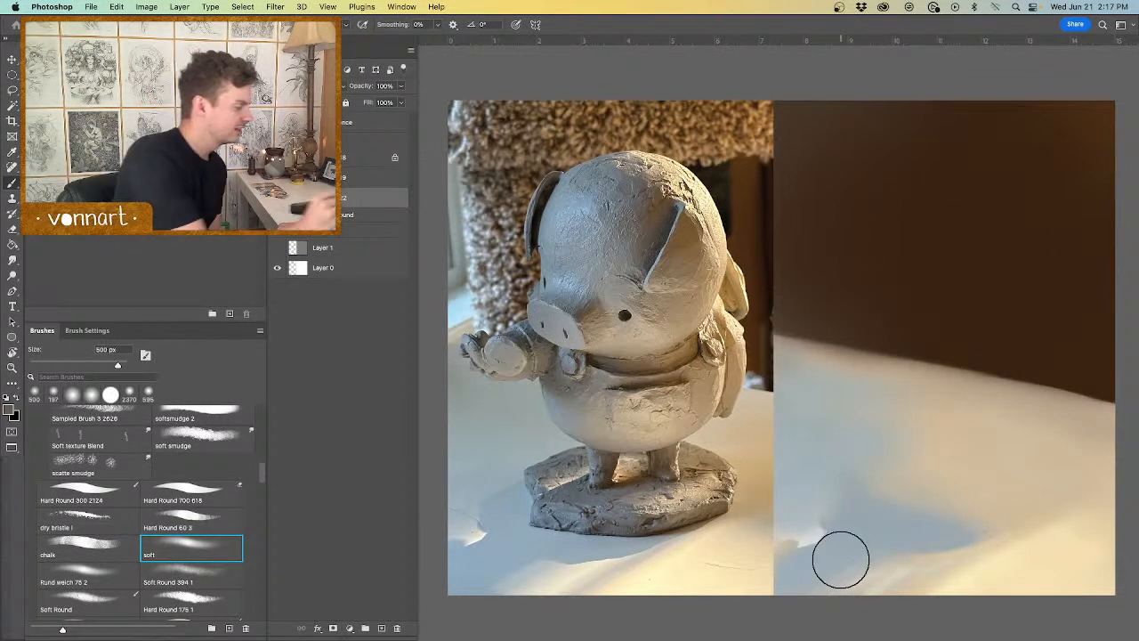
Step: Try a round head outline with the Rund weich 75 2 brush at 75 px, and undo it
{"action": "left_click", "coordinate": [98, 574]}
{"action": "mouse_move", "coordinate": [961, 259]}
{"action": "left_mouse_down"}
{"action": "mouse_move", "coordinate": [991, 353]}
{"action": "mouse_move", "coordinate": [915, 302]}
{"action": "mouse_move", "coordinate": [956, 371]}
{"action": "left_mouse_up"}
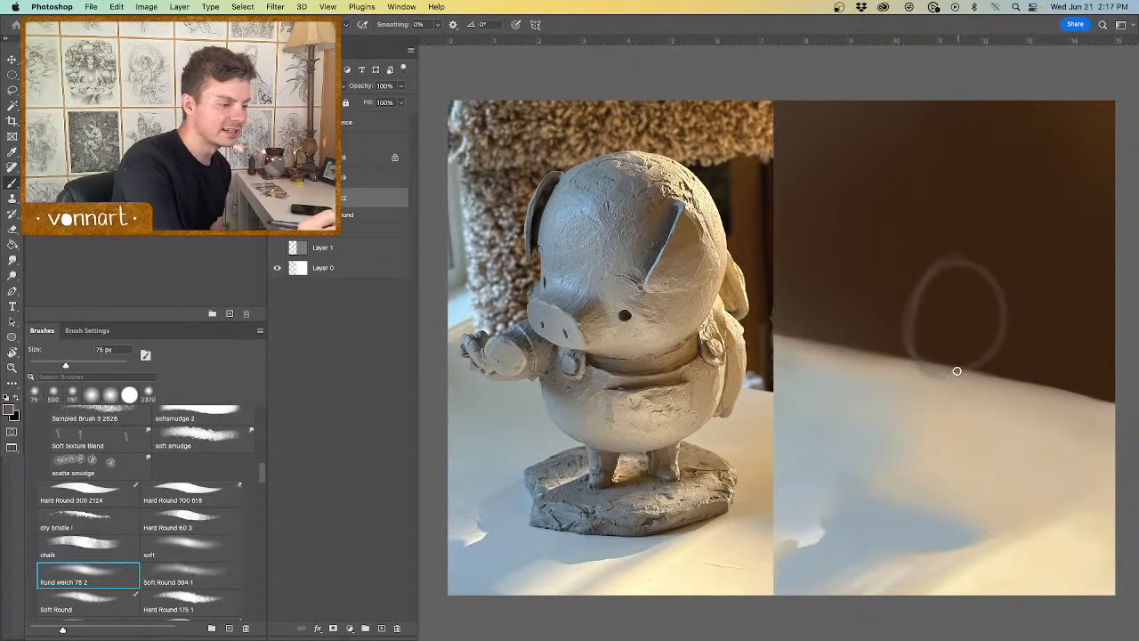
{"action": "key", "text": "super+z"}
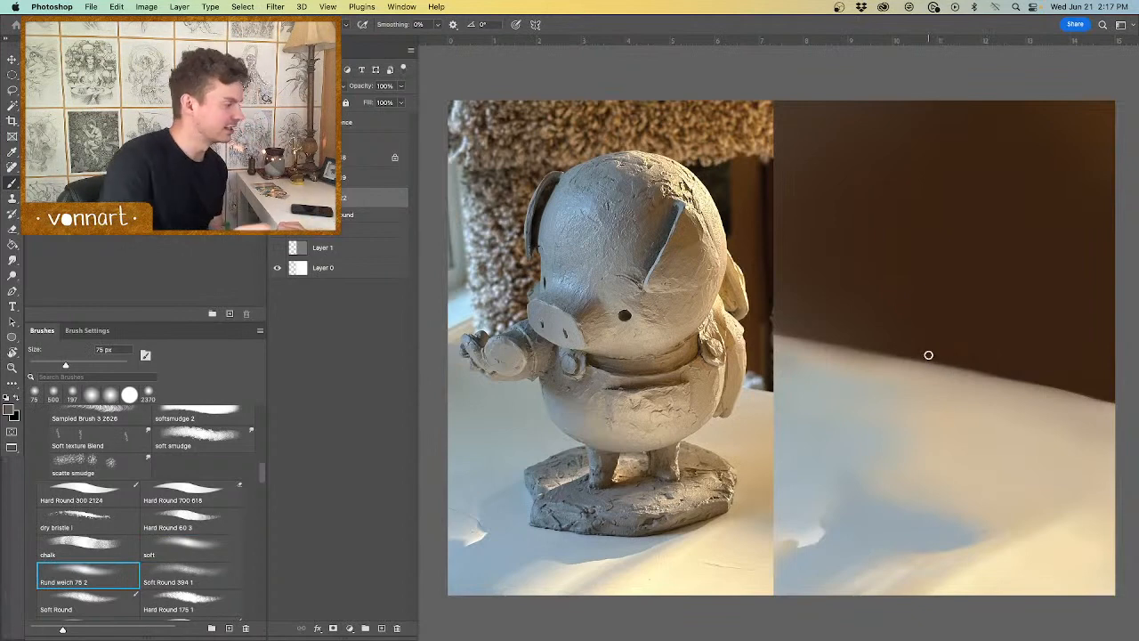
Step: Choose the soft round 250 brush from the June2017 set, try a curved head stroke with it, and undo the stroke
{"action": "right_click", "coordinate": [961, 321]}
{"action": "scroll", "coordinate": [1111, 442], "scroll_direction": "up", "scroll_amount": 10}
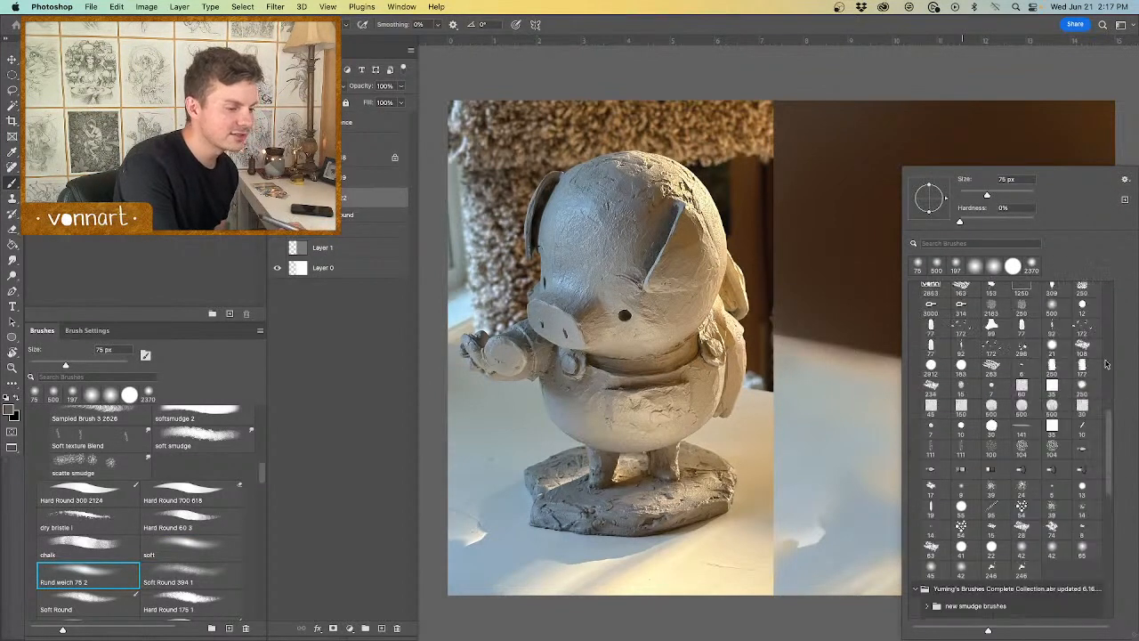
{"action": "left_click", "coordinate": [932, 310]}
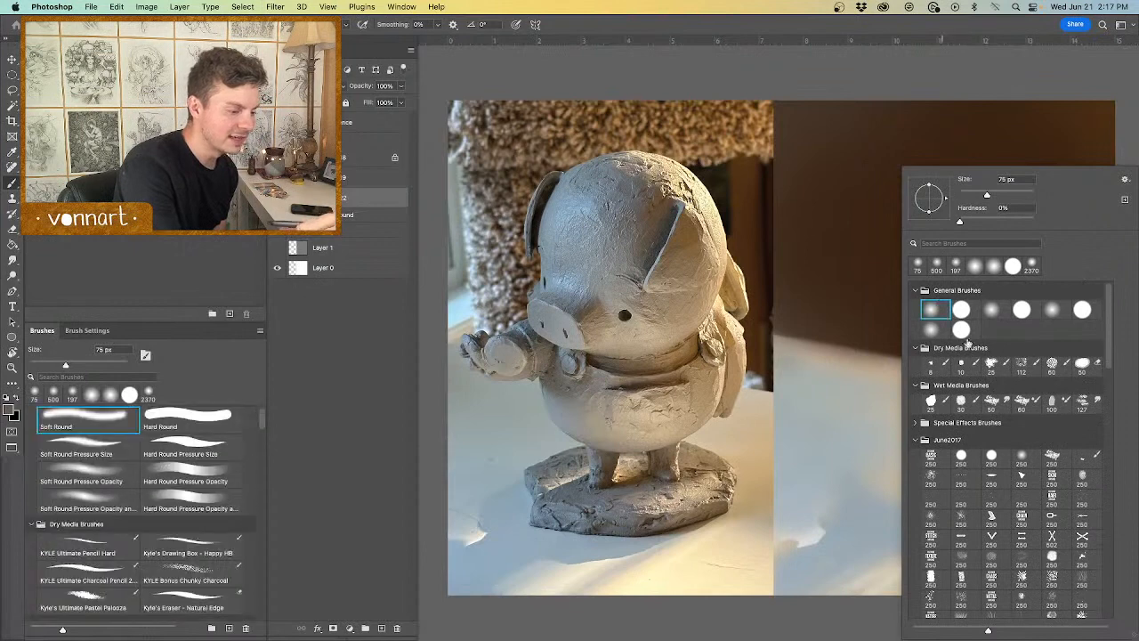
{"action": "left_click", "coordinate": [1022, 457]}
{"action": "left_click", "coordinate": [860, 363]}
{"action": "mouse_move", "coordinate": [938, 263]}
{"action": "left_mouse_down"}
{"action": "mouse_move", "coordinate": [902, 343]}
{"action": "mouse_move", "coordinate": [894, 306]}
{"action": "mouse_move", "coordinate": [991, 336]}
{"action": "mouse_move", "coordinate": [918, 235]}
{"action": "mouse_move", "coordinate": [878, 304]}
{"action": "mouse_move", "coordinate": [998, 360]}
{"action": "mouse_move", "coordinate": [909, 263]}
{"action": "mouse_move", "coordinate": [1010, 238]}
{"action": "mouse_move", "coordinate": [902, 250]}
{"action": "mouse_move", "coordinate": [952, 365]}
{"action": "mouse_move", "coordinate": [877, 284]}
{"action": "mouse_move", "coordinate": [1002, 318]}
{"action": "mouse_move", "coordinate": [916, 364]}
{"action": "left_mouse_up"}
{"action": "key", "text": "super+z"}
Step: Block in the pig's head as a filled greyish brown disc over the tabletop's back edge with the soft brush at 289 px
{"action": "left_click_drag", "start_coordinate": [965, 303], "coordinate": [960, 304]}
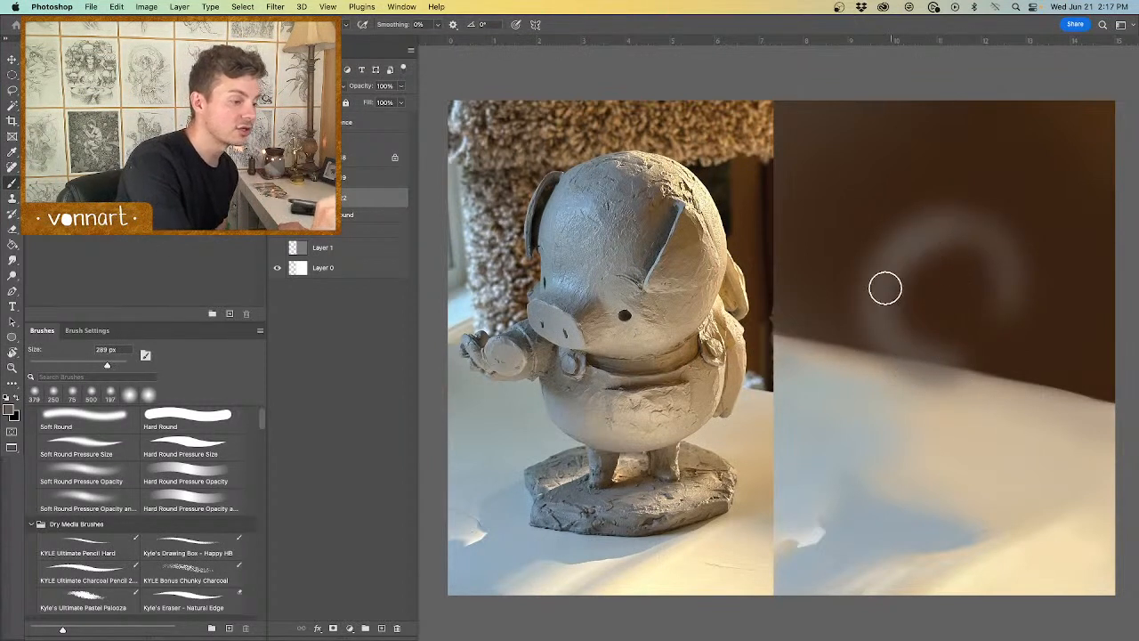
{"action": "mouse_move", "coordinate": [887, 293]}
{"action": "left_mouse_down"}
{"action": "mouse_move", "coordinate": [966, 363]}
{"action": "mouse_move", "coordinate": [936, 243]}
{"action": "mouse_move", "coordinate": [917, 306]}
{"action": "mouse_move", "coordinate": [911, 291]}
{"action": "mouse_move", "coordinate": [949, 248]}
{"action": "mouse_move", "coordinate": [918, 252]}
{"action": "mouse_move", "coordinate": [898, 317]}
{"action": "mouse_move", "coordinate": [922, 338]}
{"action": "mouse_move", "coordinate": [963, 348]}
{"action": "mouse_move", "coordinate": [1003, 334]}
{"action": "mouse_move", "coordinate": [982, 237]}
{"action": "mouse_move", "coordinate": [965, 379]}
{"action": "mouse_move", "coordinate": [1016, 302]}
{"action": "mouse_move", "coordinate": [947, 388]}
{"action": "mouse_move", "coordinate": [1001, 264]}
{"action": "mouse_move", "coordinate": [1001, 323]}
{"action": "mouse_move", "coordinate": [970, 283]}
{"action": "mouse_move", "coordinate": [909, 359]}
{"action": "mouse_move", "coordinate": [964, 273]}
{"action": "mouse_move", "coordinate": [893, 344]}
{"action": "mouse_move", "coordinate": [951, 266]}
{"action": "mouse_move", "coordinate": [984, 289]}
{"action": "mouse_move", "coordinate": [972, 347]}
{"action": "mouse_move", "coordinate": [947, 242]}
{"action": "mouse_move", "coordinate": [921, 363]}
{"action": "left_mouse_up"}
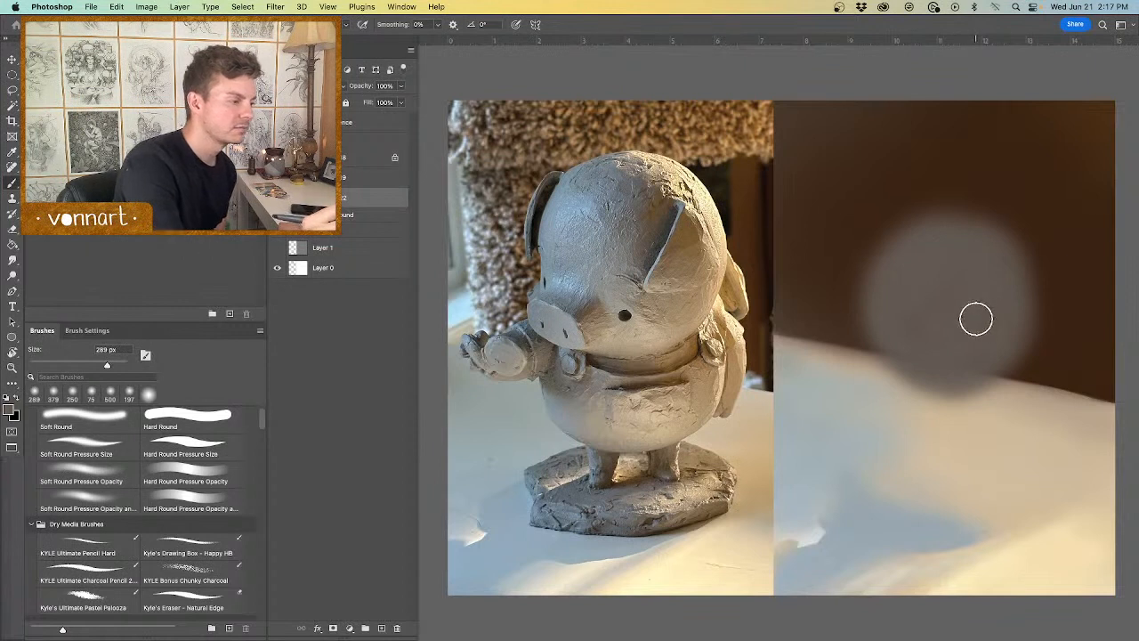
{"action": "left_click_drag", "start_coordinate": [973, 288], "coordinate": [931, 281]}
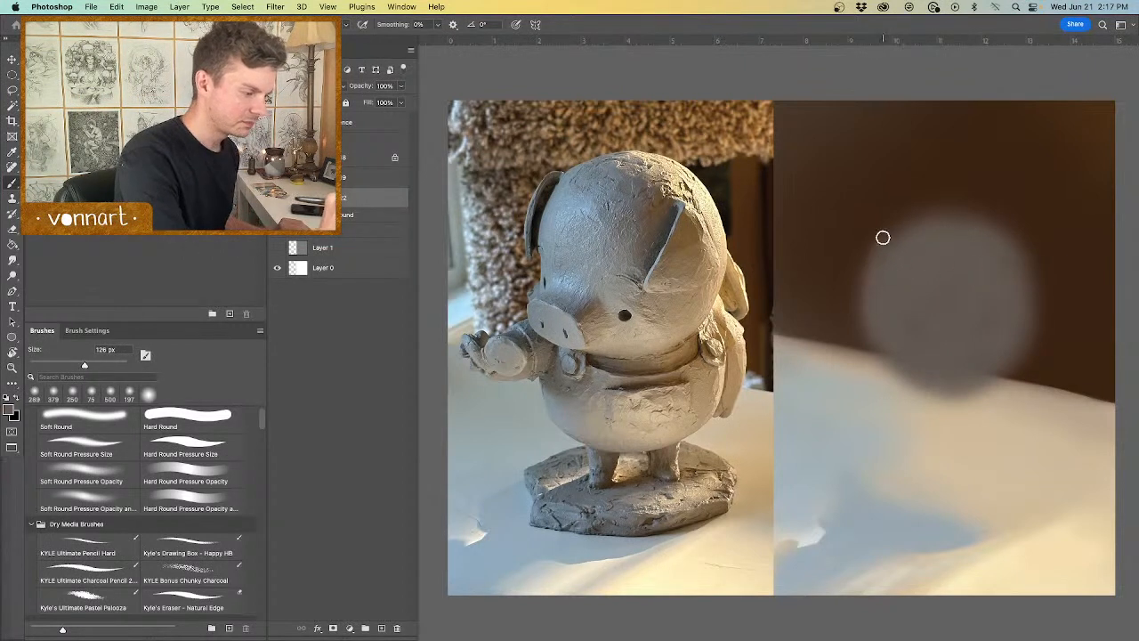
Step: Round out and even the head disc's top and side contours in greyish brown at 126 and 174 px
{"action": "mouse_move", "coordinate": [883, 238]}
{"action": "left_mouse_down"}
{"action": "mouse_move", "coordinate": [916, 259]}
{"action": "mouse_move", "coordinate": [904, 254]}
{"action": "left_mouse_up"}
{"action": "mouse_move", "coordinate": [933, 218]}
{"action": "left_mouse_down"}
{"action": "mouse_move", "coordinate": [1040, 274]}
{"action": "mouse_move", "coordinate": [985, 218]}
{"action": "mouse_move", "coordinate": [1038, 334]}
{"action": "mouse_move", "coordinate": [1029, 296]}
{"action": "left_mouse_up"}
{"action": "left_click_drag", "start_coordinate": [889, 268], "coordinate": [985, 247]}
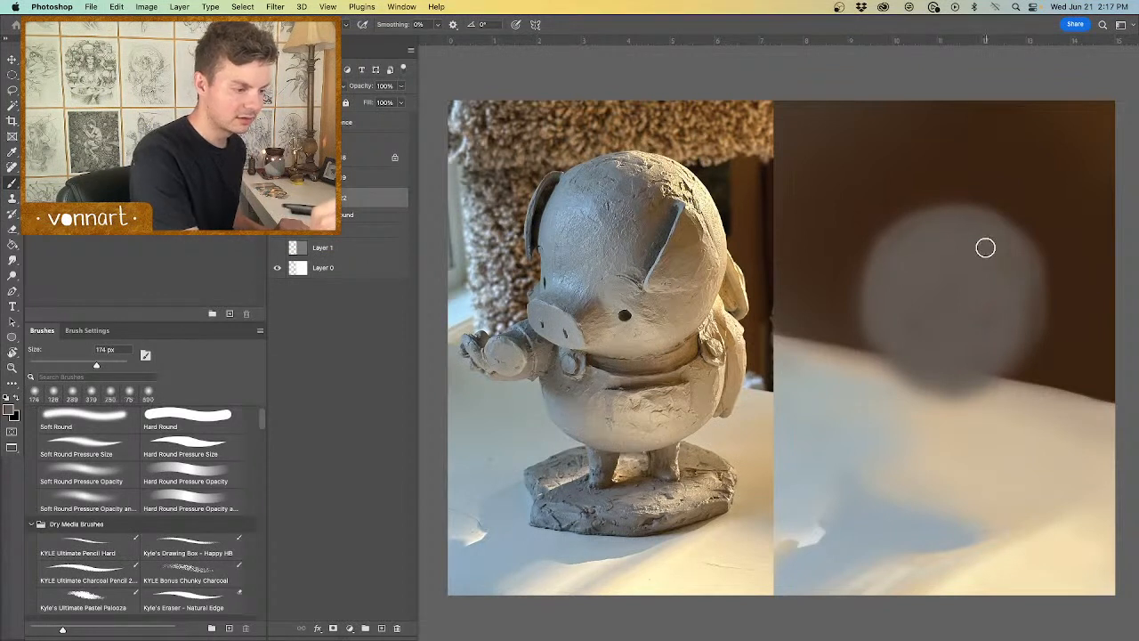
{"action": "mouse_move", "coordinate": [1028, 281]}
{"action": "left_mouse_down"}
{"action": "mouse_move", "coordinate": [1018, 355]}
{"action": "mouse_move", "coordinate": [1002, 376]}
{"action": "mouse_move", "coordinate": [1016, 342]}
{"action": "mouse_move", "coordinate": [991, 369]}
{"action": "left_mouse_up"}
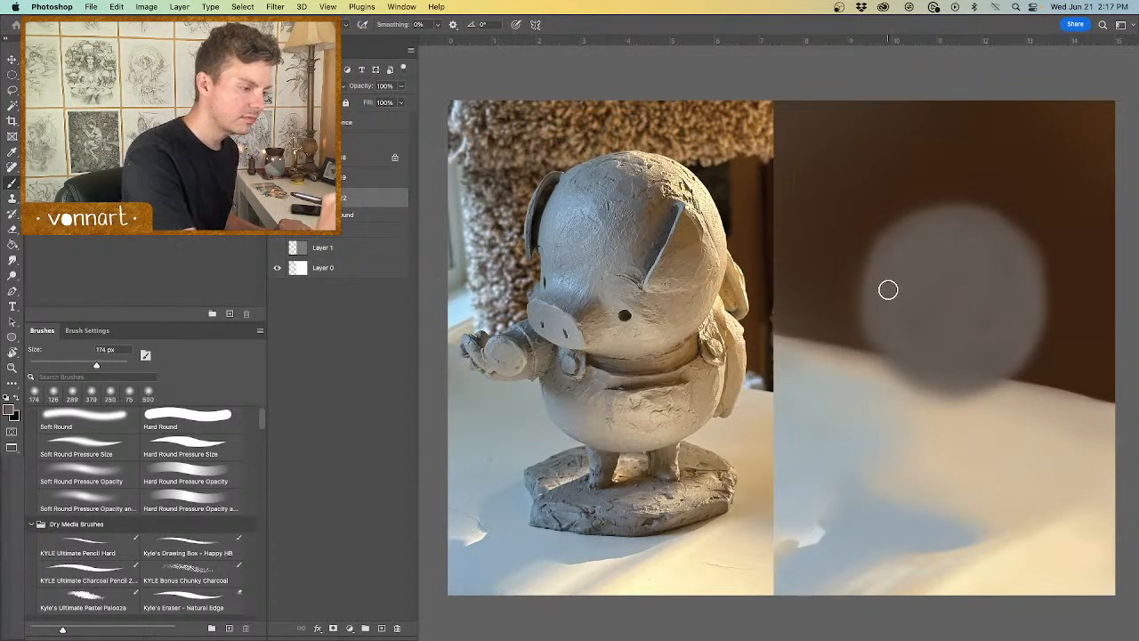
{"action": "mouse_move", "coordinate": [914, 276]}
{"action": "left_mouse_down"}
{"action": "mouse_move", "coordinate": [881, 322]}
{"action": "mouse_move", "coordinate": [891, 252]}
{"action": "mouse_move", "coordinate": [898, 359]}
{"action": "mouse_move", "coordinate": [884, 264]}
{"action": "mouse_move", "coordinate": [901, 378]}
{"action": "mouse_move", "coordinate": [875, 333]}
{"action": "mouse_move", "coordinate": [894, 362]}
{"action": "mouse_move", "coordinate": [948, 378]}
{"action": "mouse_move", "coordinate": [975, 372]}
{"action": "mouse_move", "coordinate": [910, 354]}
{"action": "mouse_move", "coordinate": [968, 381]}
{"action": "left_mouse_up"}
{"action": "left_click", "coordinate": [967, 367], "text": "alt"}
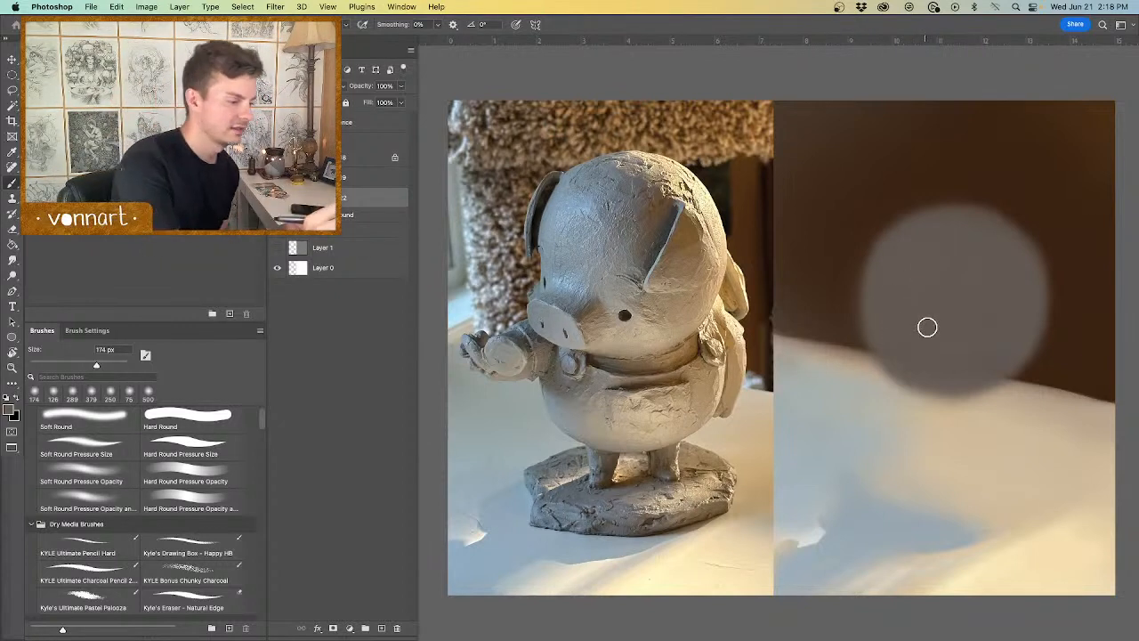
Step: Scale the head disc up and move it higher against the dark background
{"action": "key", "text": "super+t"}
{"action": "left_click_drag", "start_coordinate": [1067, 184], "coordinate": [1095, 153]}
{"action": "left_click_drag", "start_coordinate": [1039, 235], "coordinate": [1020, 230]}
{"action": "left_click_drag", "start_coordinate": [1072, 149], "coordinate": [1076, 143]}
{"action": "left_click_drag", "start_coordinate": [1004, 266], "coordinate": [1002, 243]}
{"action": "key", "text": "Return"}
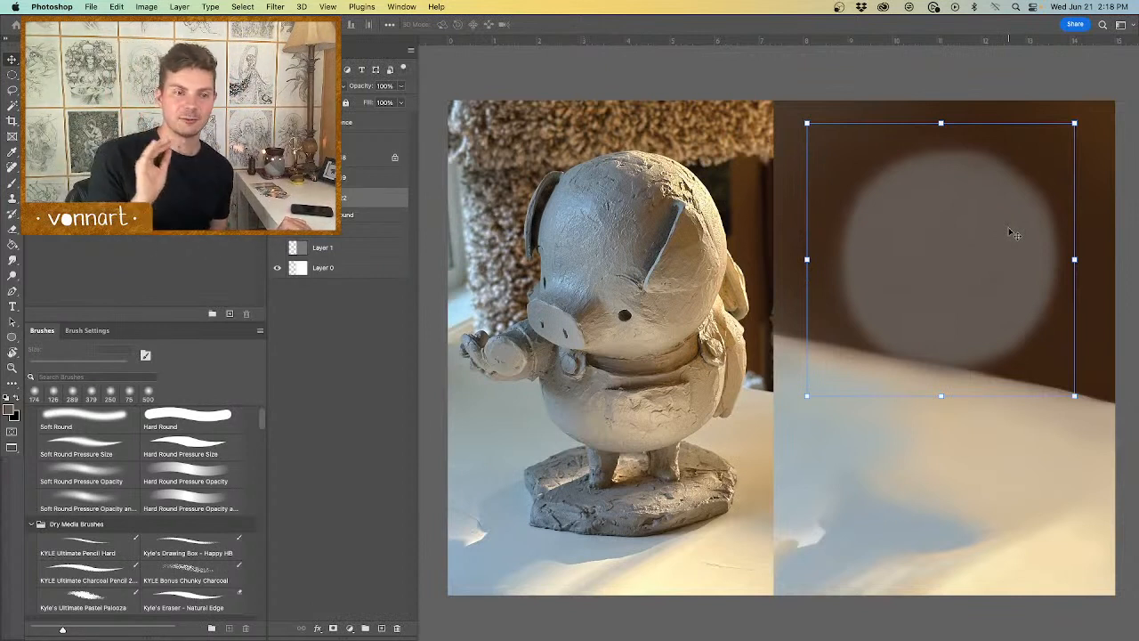
Step: Touch up the head disc's side edge with the Hard Round 700 618 eraser and lock the layer's transparent pixels
{"action": "key", "text": "b"}
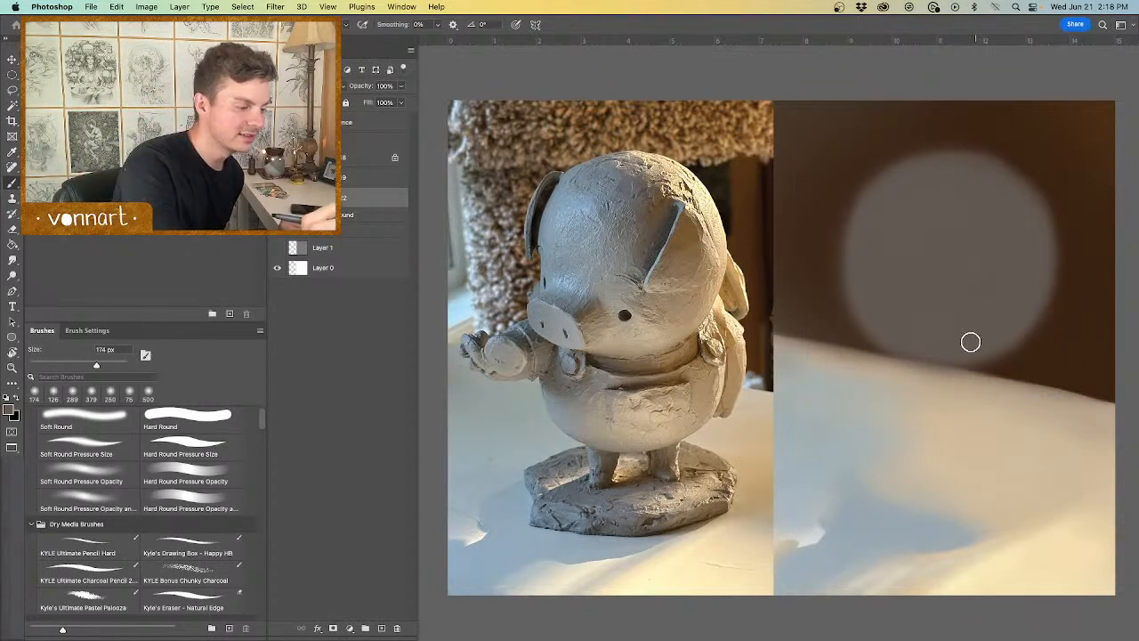
{"action": "left_click", "coordinate": [690, 304], "text": "alt"}
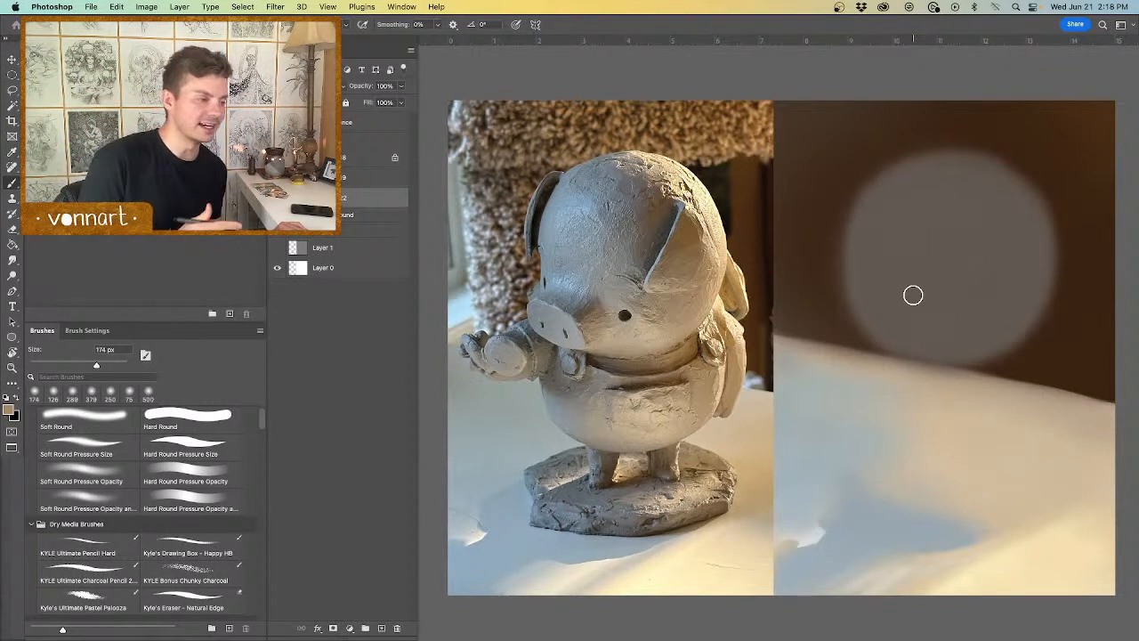
{"action": "key", "text": "e"}
{"action": "left_click_drag", "start_coordinate": [896, 241], "coordinate": [860, 245]}
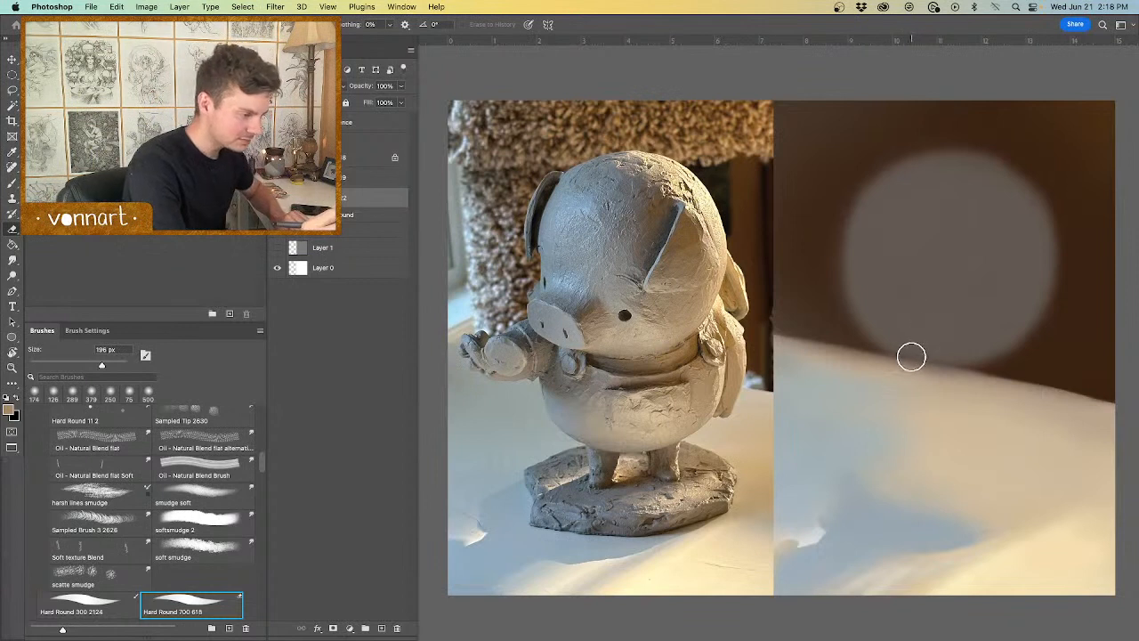
{"action": "key", "text": "slash"}
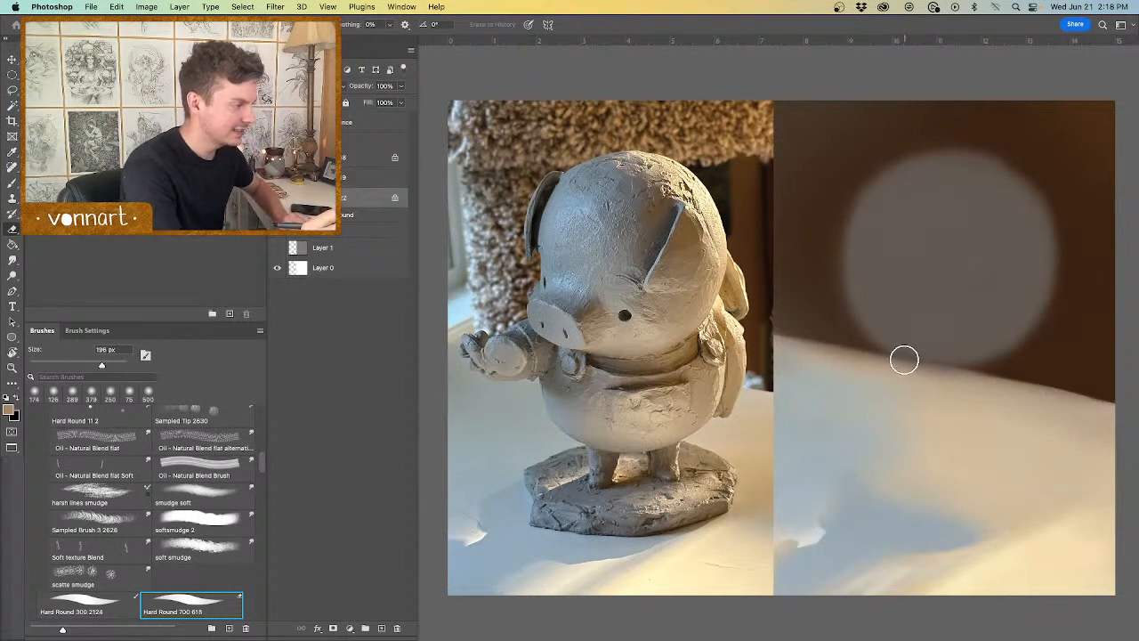
{"action": "key", "text": "b"}
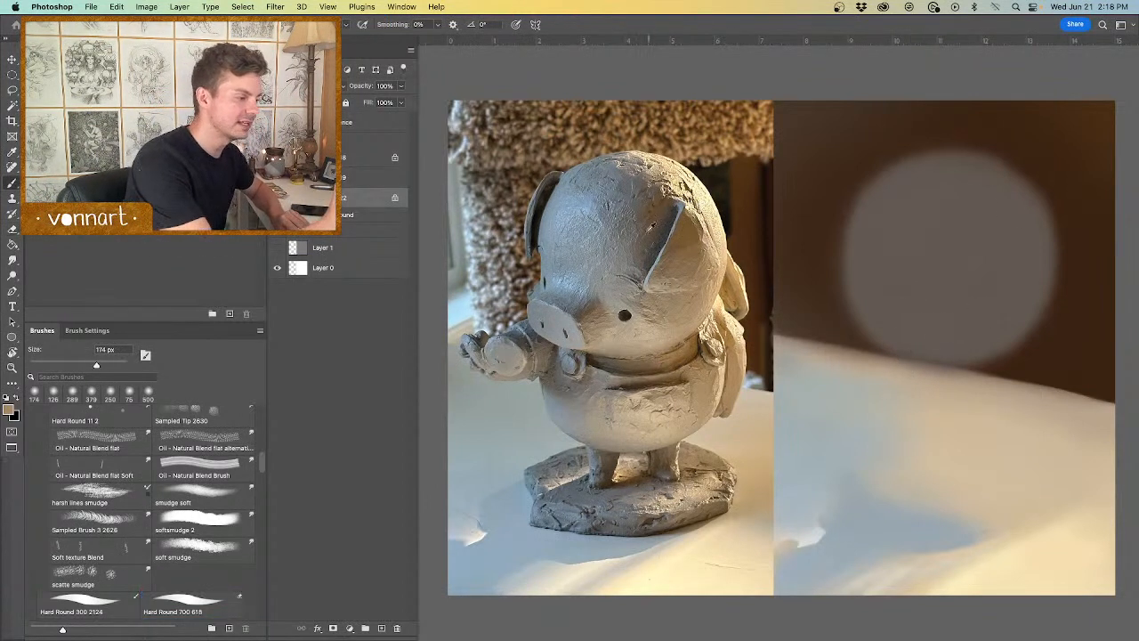
Step: Paint blue-grey light on the head's left side and top, and sampled cream on its upper right, at 745 px
{"action": "left_click_drag", "start_coordinate": [839, 281], "coordinate": [872, 281]}
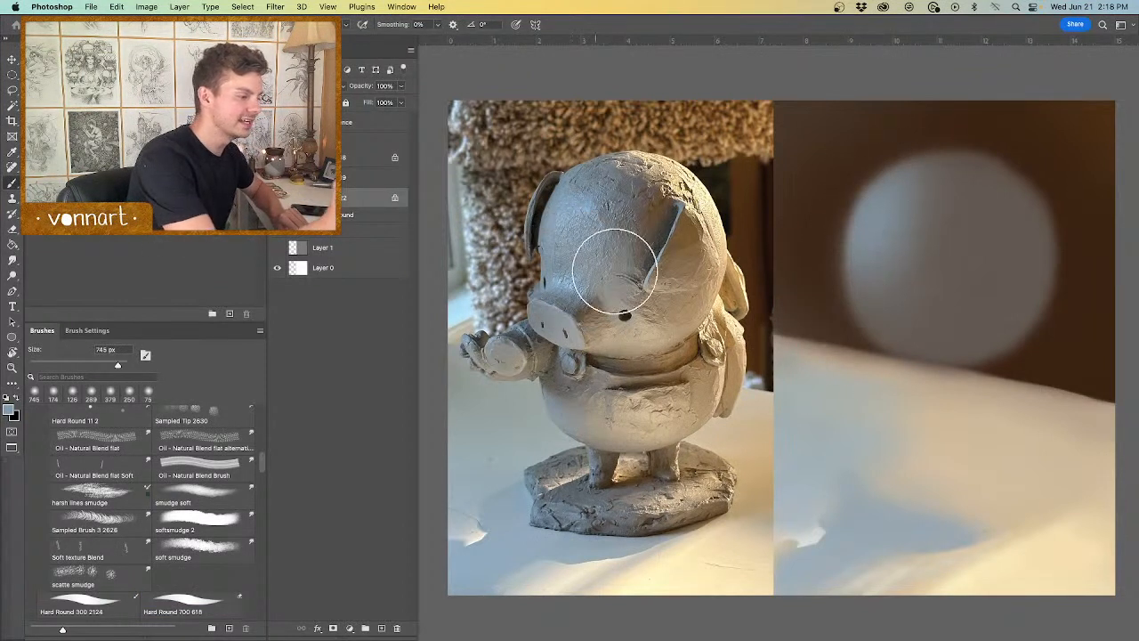
{"action": "mouse_move", "coordinate": [963, 175]}
{"action": "left_mouse_down"}
{"action": "mouse_move", "coordinate": [936, 179]}
{"action": "mouse_move", "coordinate": [962, 207]}
{"action": "left_mouse_up"}
{"action": "left_click", "coordinate": [673, 169], "text": "alt"}
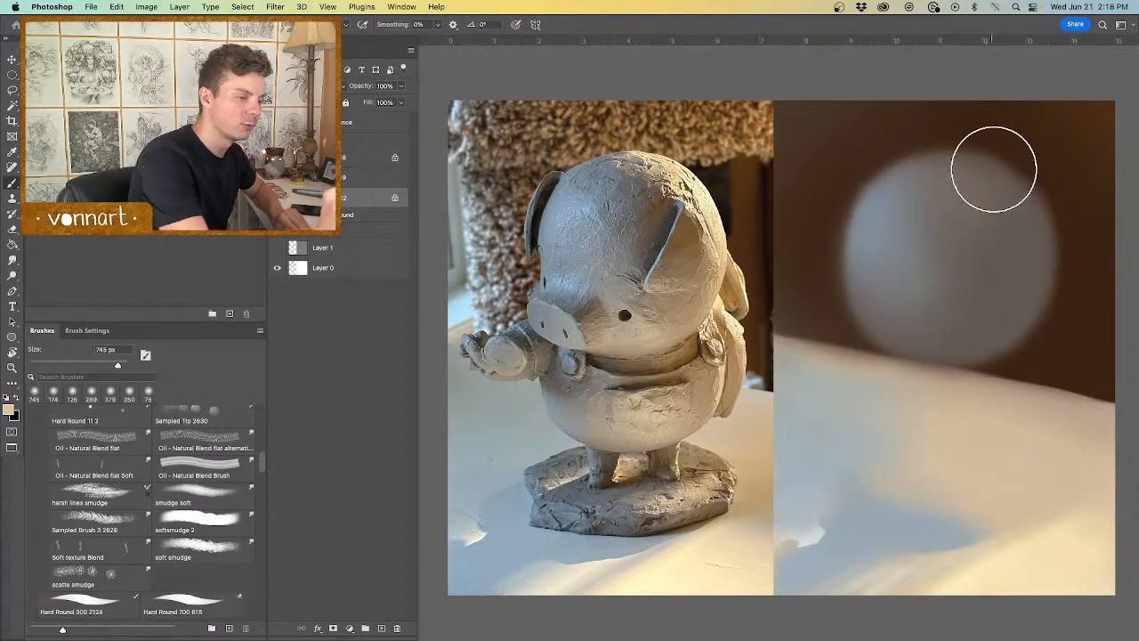
{"action": "mouse_move", "coordinate": [992, 170]}
{"action": "left_mouse_down"}
{"action": "mouse_move", "coordinate": [1051, 234]}
{"action": "mouse_move", "coordinate": [980, 143]}
{"action": "mouse_move", "coordinate": [1017, 178]}
{"action": "mouse_move", "coordinate": [993, 152]}
{"action": "mouse_move", "coordinate": [955, 145]}
{"action": "mouse_move", "coordinate": [1058, 263]}
{"action": "mouse_move", "coordinate": [1057, 232]}
{"action": "mouse_move", "coordinate": [1058, 279]}
{"action": "mouse_move", "coordinate": [1022, 255]}
{"action": "mouse_move", "coordinate": [1063, 267]}
{"action": "left_mouse_up"}
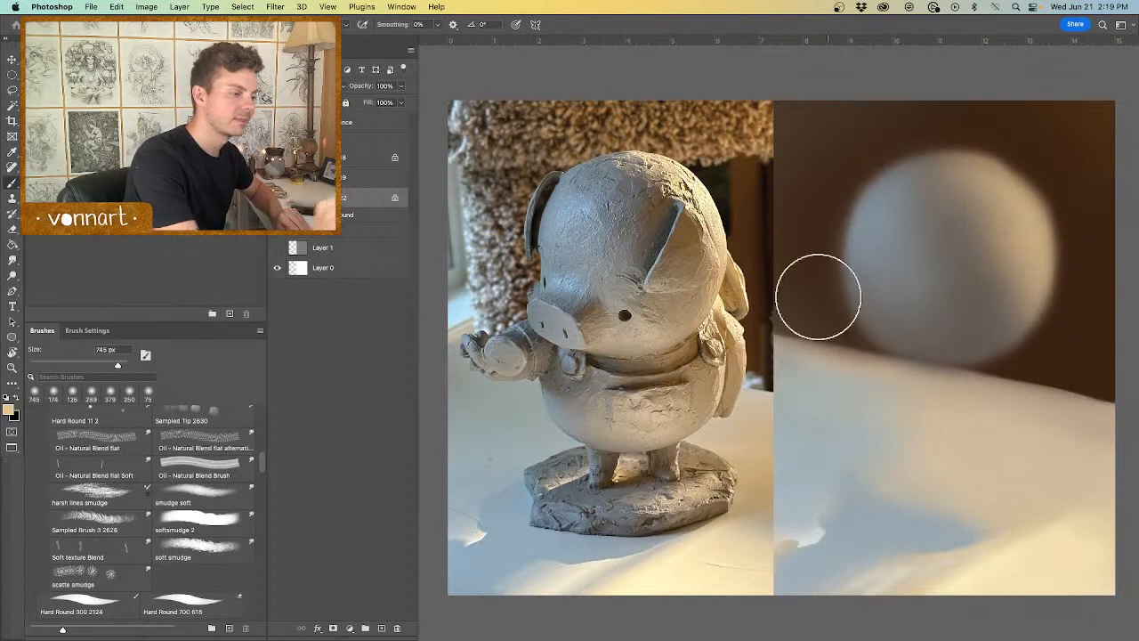
Step: Add warm light along the head's lower right and underside with peach and beige from the reference, using 284 px for the underside
{"action": "left_click", "coordinate": [723, 258], "text": "alt"}
{"action": "mouse_move", "coordinate": [1039, 305]}
{"action": "left_mouse_down"}
{"action": "mouse_move", "coordinate": [1019, 303]}
{"action": "mouse_move", "coordinate": [1047, 326]}
{"action": "mouse_move", "coordinate": [1033, 322]}
{"action": "left_mouse_up"}
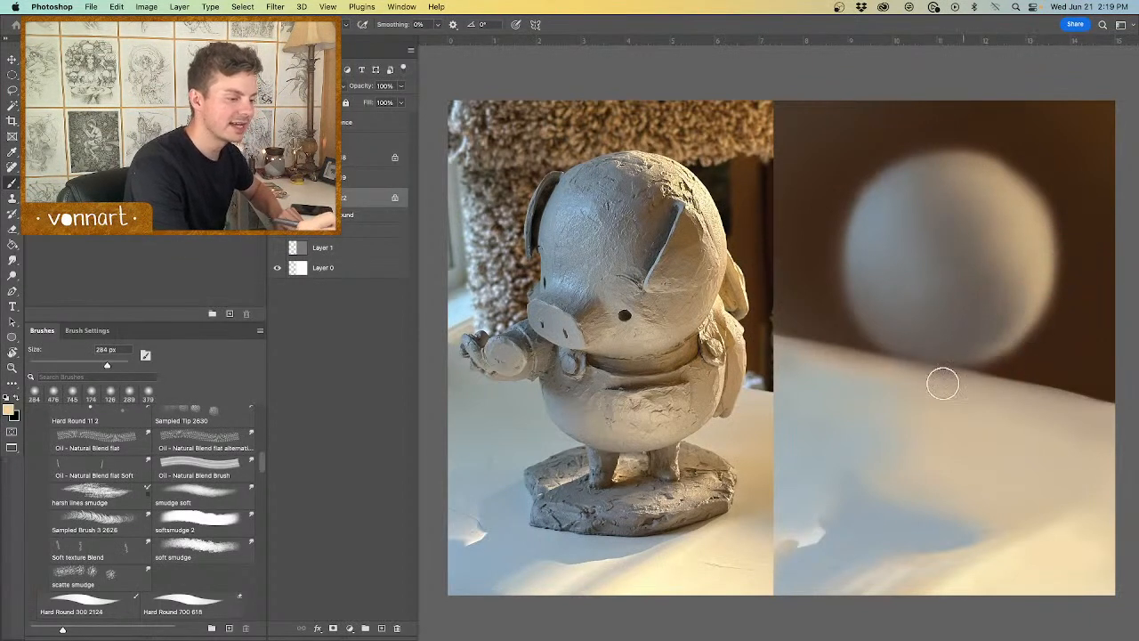
{"action": "mouse_move", "coordinate": [984, 349]}
{"action": "left_mouse_down"}
{"action": "mouse_move", "coordinate": [925, 371]}
{"action": "mouse_move", "coordinate": [935, 349]}
{"action": "mouse_move", "coordinate": [911, 351]}
{"action": "mouse_move", "coordinate": [948, 359]}
{"action": "left_mouse_up"}
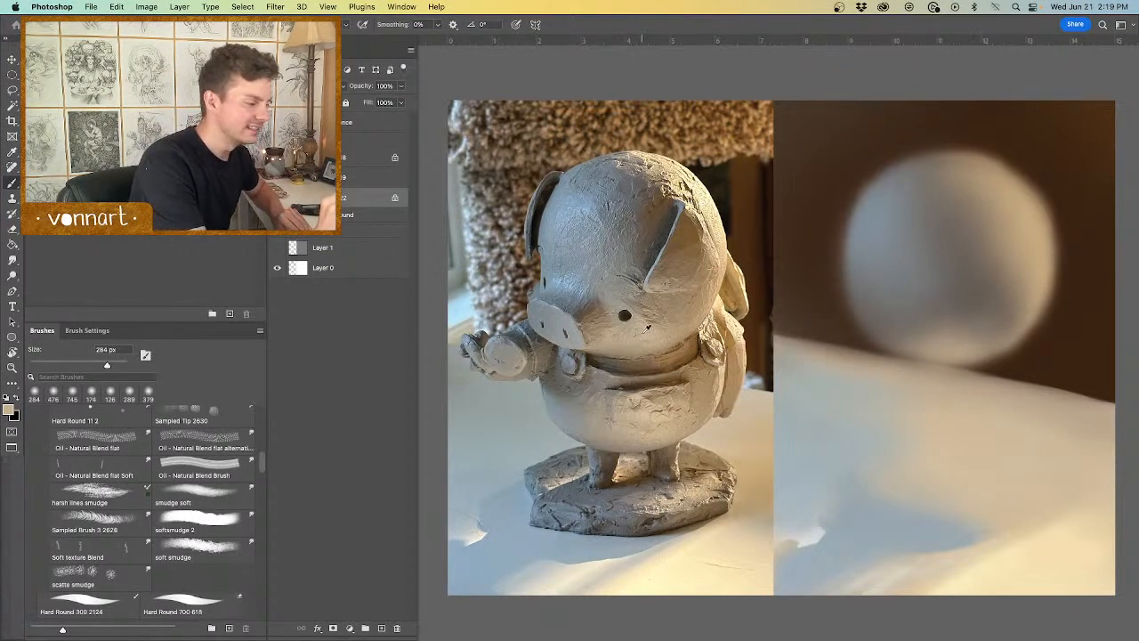
{"action": "mouse_move", "coordinate": [933, 332]}
{"action": "left_mouse_down"}
{"action": "mouse_move", "coordinate": [985, 323]}
{"action": "mouse_move", "coordinate": [979, 342]}
{"action": "mouse_move", "coordinate": [1016, 327]}
{"action": "mouse_move", "coordinate": [933, 318]}
{"action": "mouse_move", "coordinate": [911, 339]}
{"action": "mouse_move", "coordinate": [1001, 325]}
{"action": "left_mouse_up"}
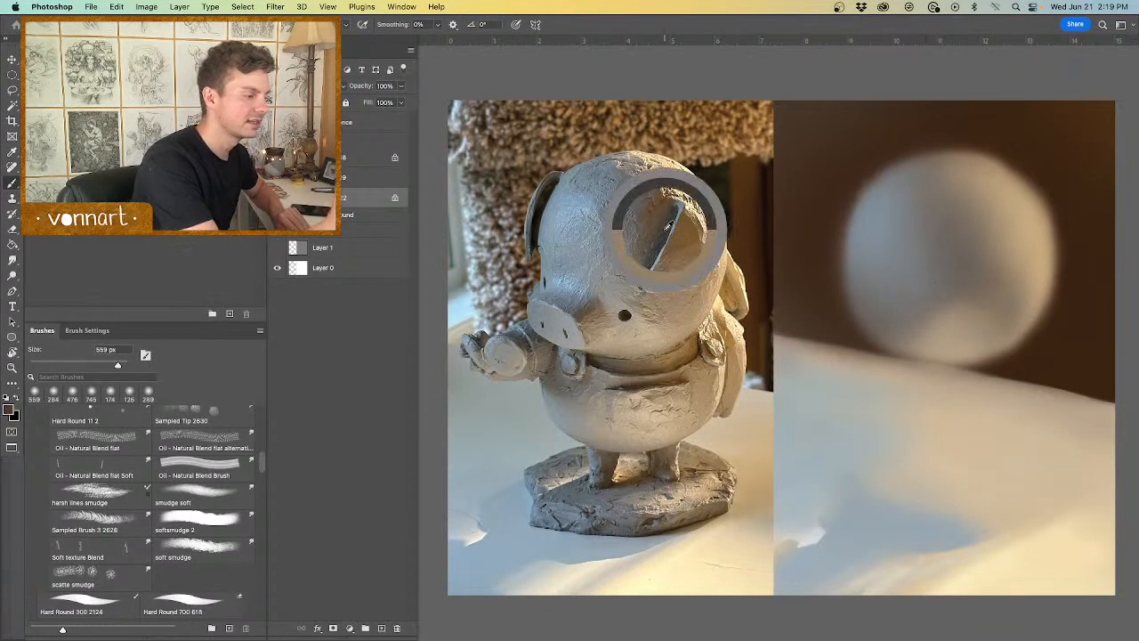
Step: Paint the dark ear shadow right of the head's centre, and blend the area below it with a sampled greyish beige at 196 px
{"action": "left_click_drag", "start_coordinate": [987, 251], "coordinate": [981, 269]}
{"action": "mouse_move", "coordinate": [975, 218]}
{"action": "left_mouse_down"}
{"action": "mouse_move", "coordinate": [962, 257]}
{"action": "mouse_move", "coordinate": [998, 222]}
{"action": "mouse_move", "coordinate": [979, 214]}
{"action": "left_mouse_up"}
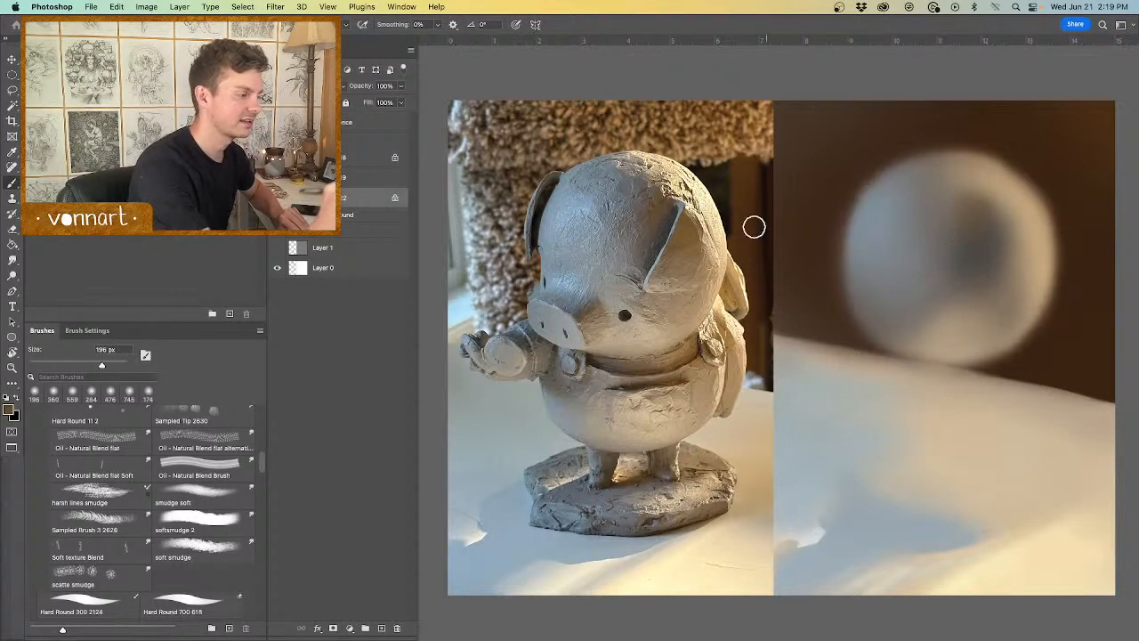
{"action": "left_click", "coordinate": [628, 190], "text": "alt"}
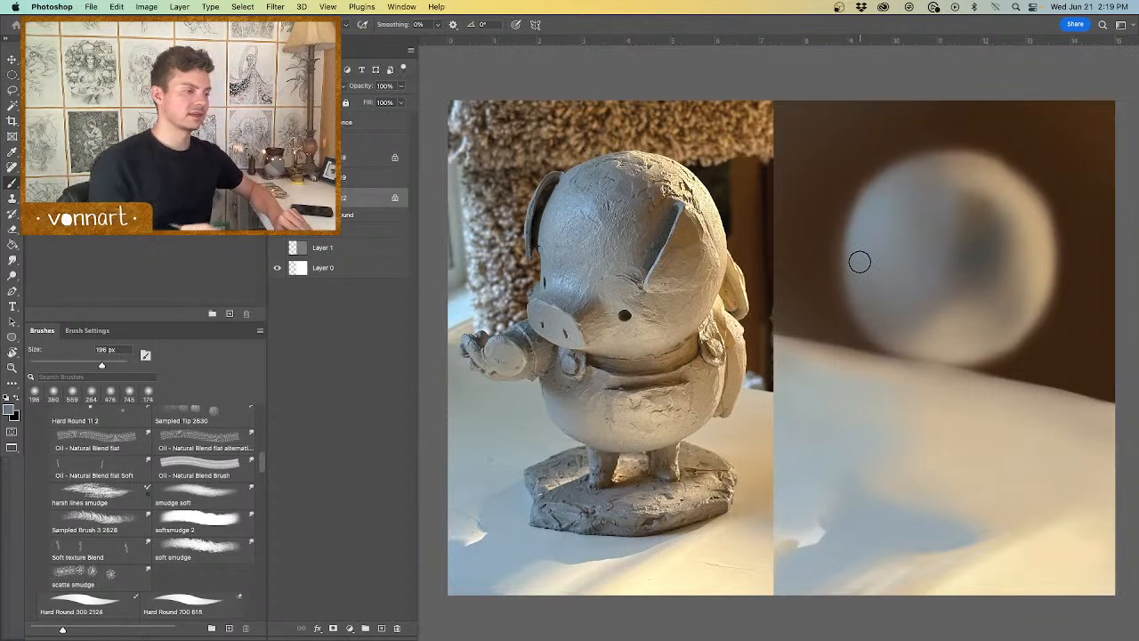
{"action": "left_click", "coordinate": [953, 310], "text": "alt"}
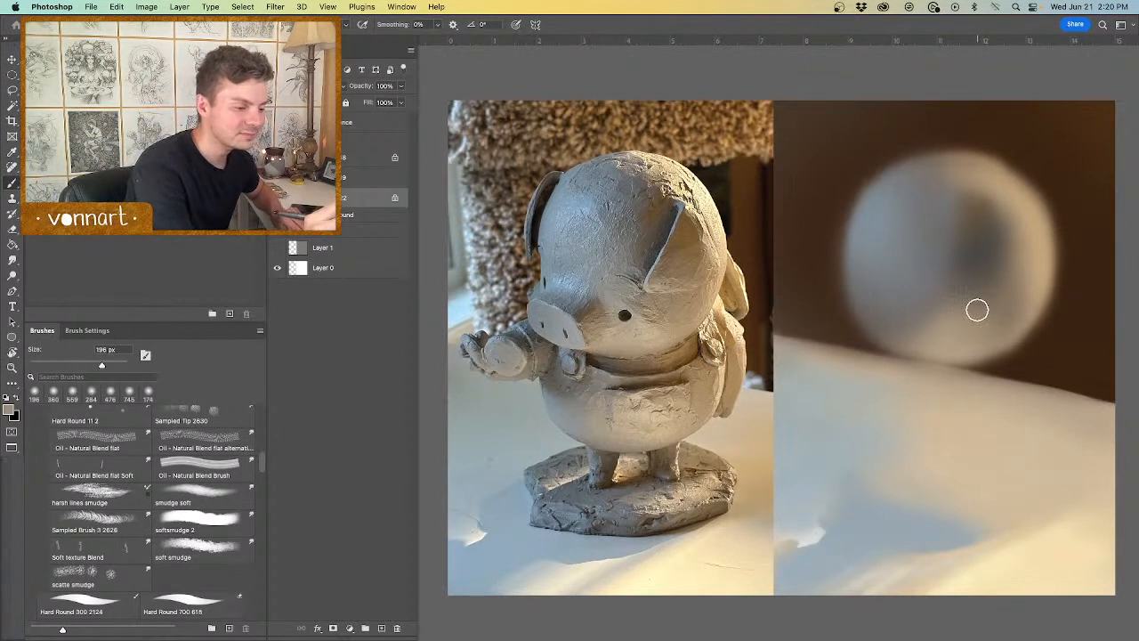
{"action": "left_click_drag", "start_coordinate": [977, 311], "coordinate": [968, 309]}
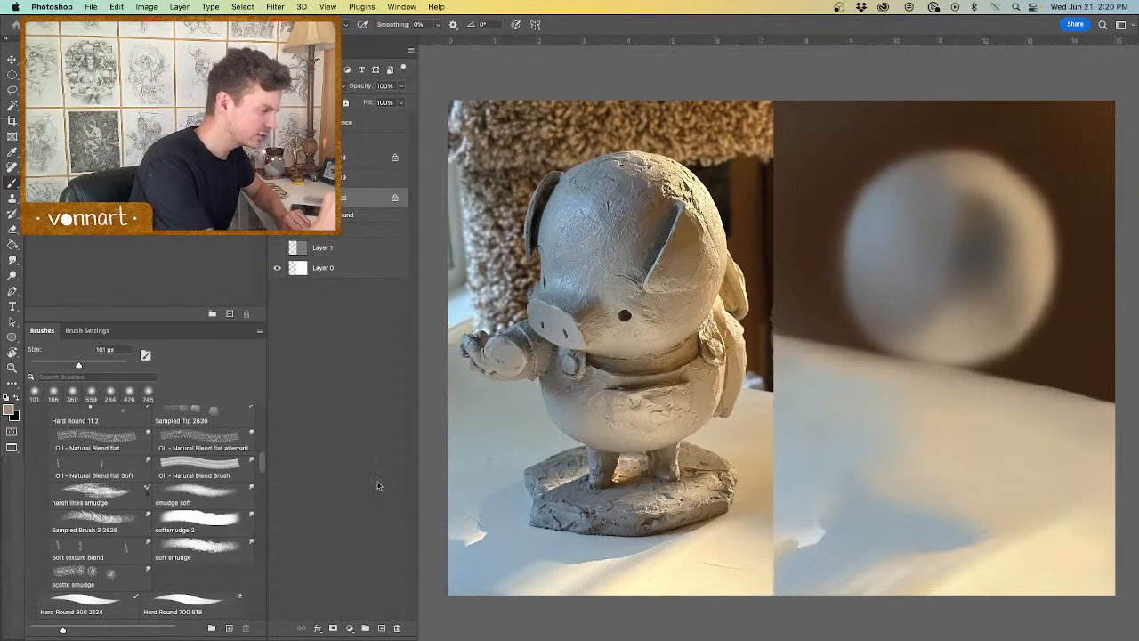
Step: Duplicate the head layer, hide one of the two versions, and brush sampled pale cream along the head's right edge at 364 px
{"action": "left_click_drag", "start_coordinate": [352, 200], "coordinate": [380, 628]}
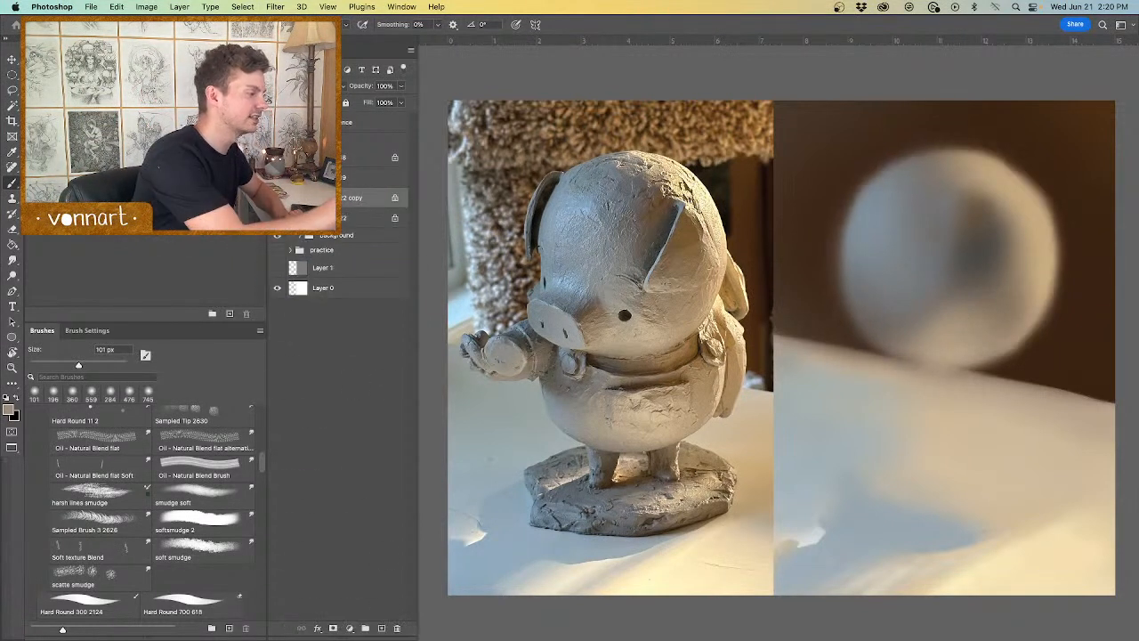
{"action": "left_click", "coordinate": [277, 197]}
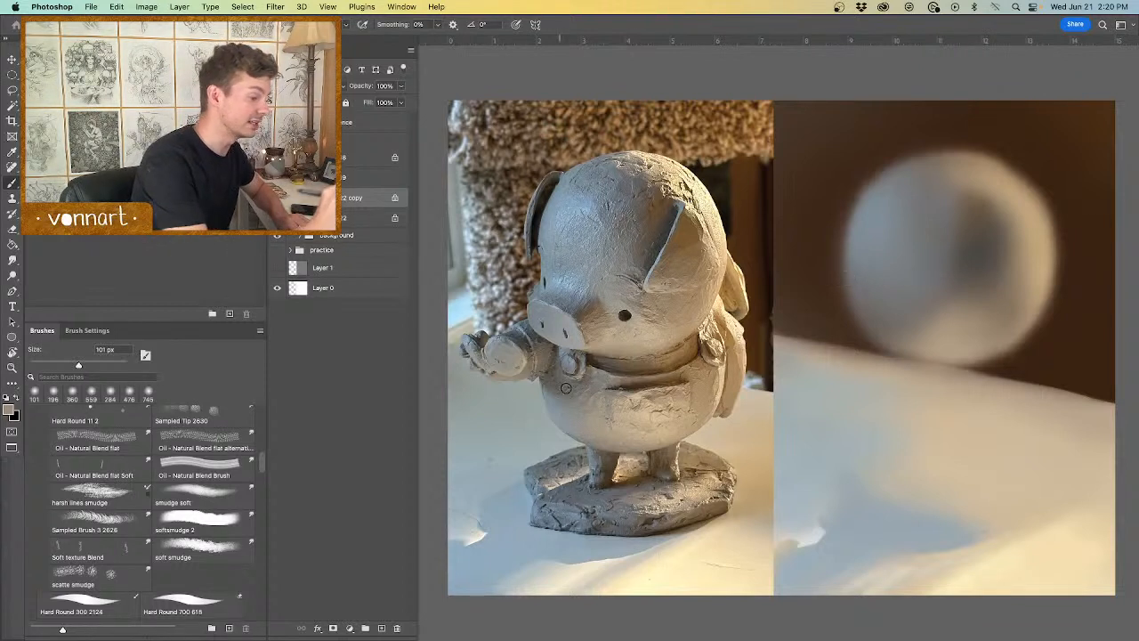
{"action": "left_click", "coordinate": [713, 201], "text": "alt"}
{"action": "mouse_move", "coordinate": [1044, 222]}
{"action": "left_mouse_down"}
{"action": "mouse_move", "coordinate": [1063, 220]}
{"action": "mouse_move", "coordinate": [1059, 209]}
{"action": "mouse_move", "coordinate": [1061, 255]}
{"action": "left_mouse_up"}
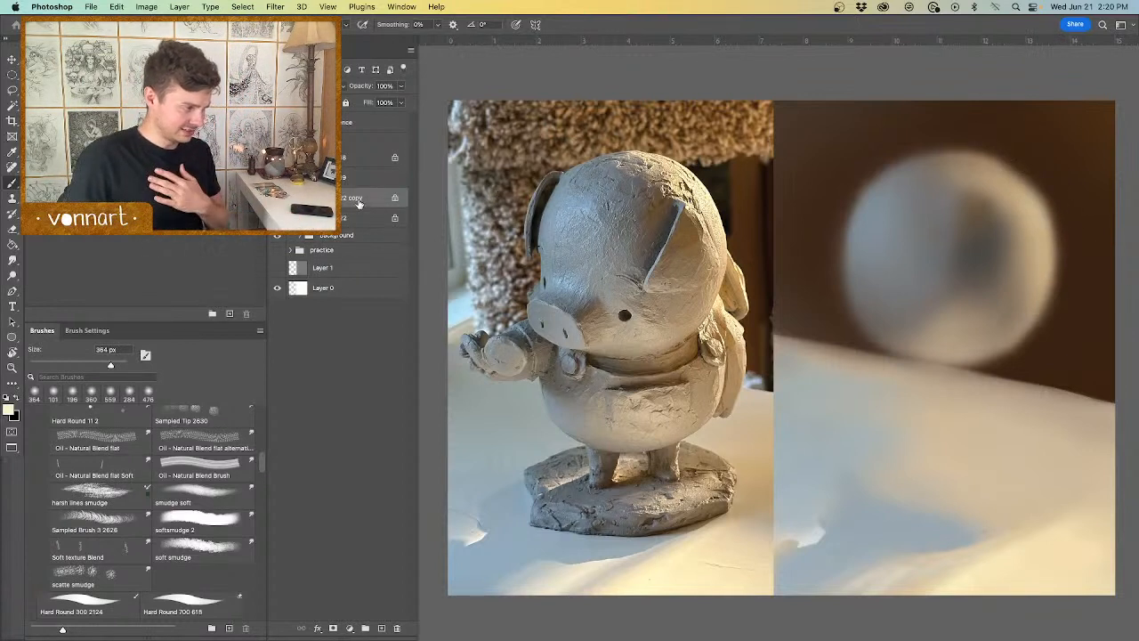
Step: Duplicate Layer 22 copy and merge the duplicate down, and trim the head's right contour with the Hard Round 700 618 eraser at 152 px
{"action": "left_click_drag", "start_coordinate": [383, 201], "coordinate": [383, 629]}
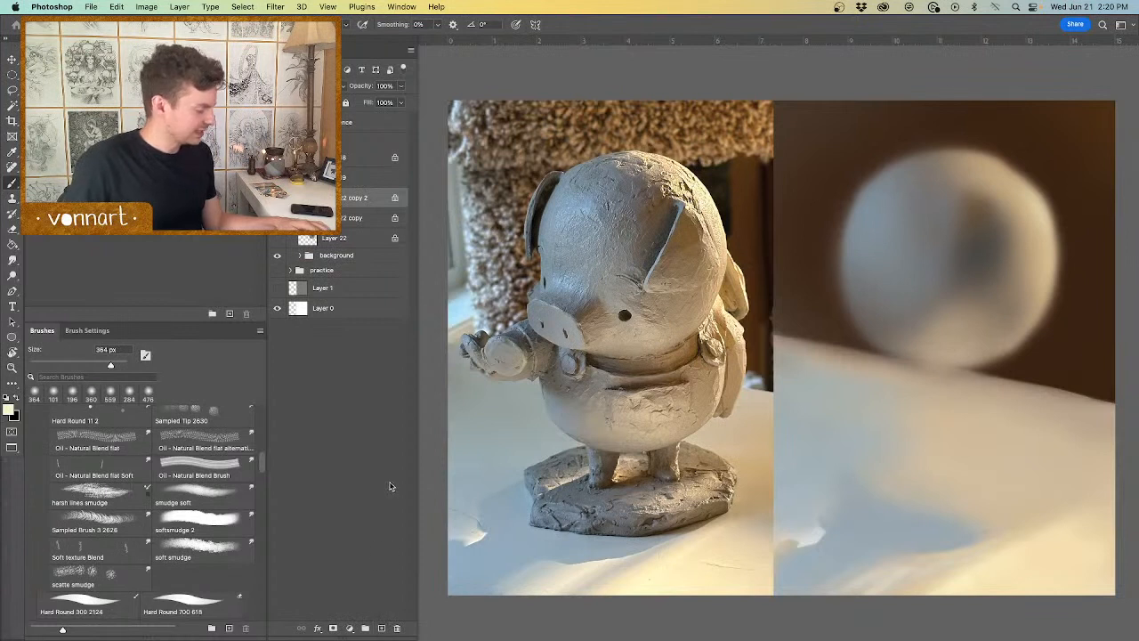
{"action": "key", "text": "super+e"}
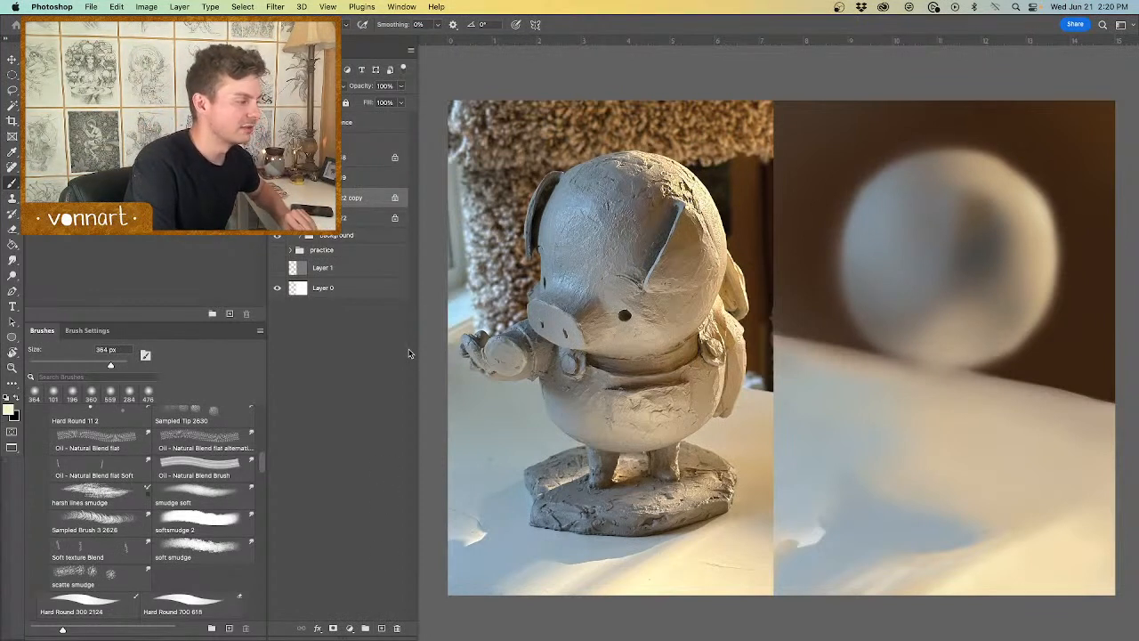
{"action": "key", "text": "e"}
{"action": "left_click_drag", "start_coordinate": [1070, 217], "coordinate": [1016, 413]}
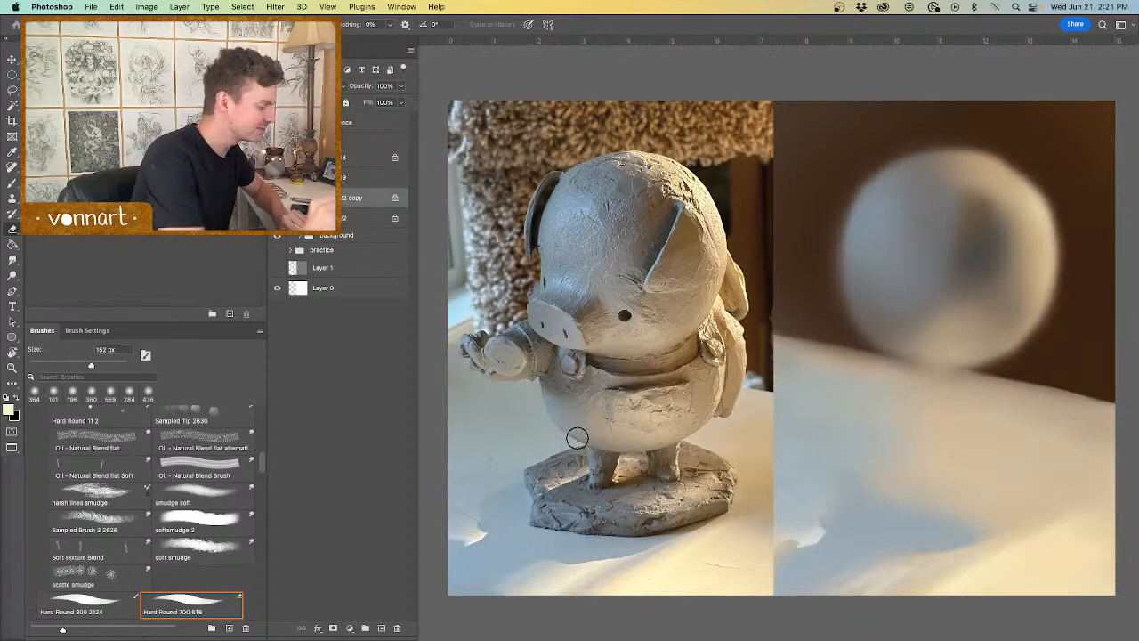
Step: Choose the irregular textured 73 px brush tip from Yuming's Brushes collection for the eraser
{"action": "right_click", "coordinate": [900, 326]}
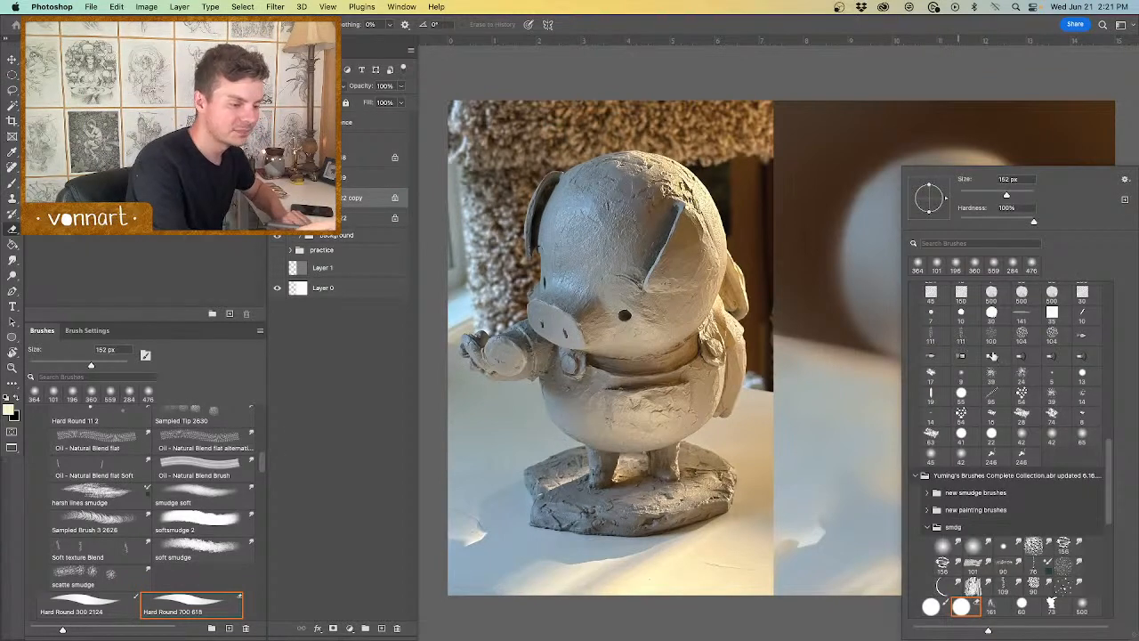
{"action": "scroll", "coordinate": [1103, 445], "scroll_direction": "down", "scroll_amount": 5}
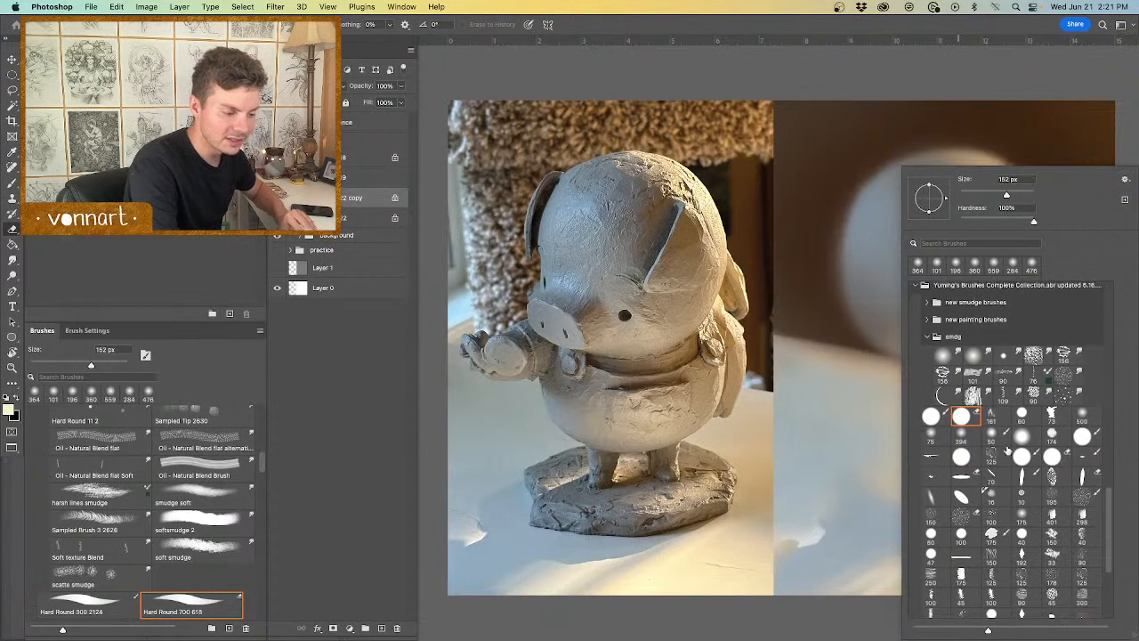
{"action": "left_click", "coordinate": [1051, 416]}
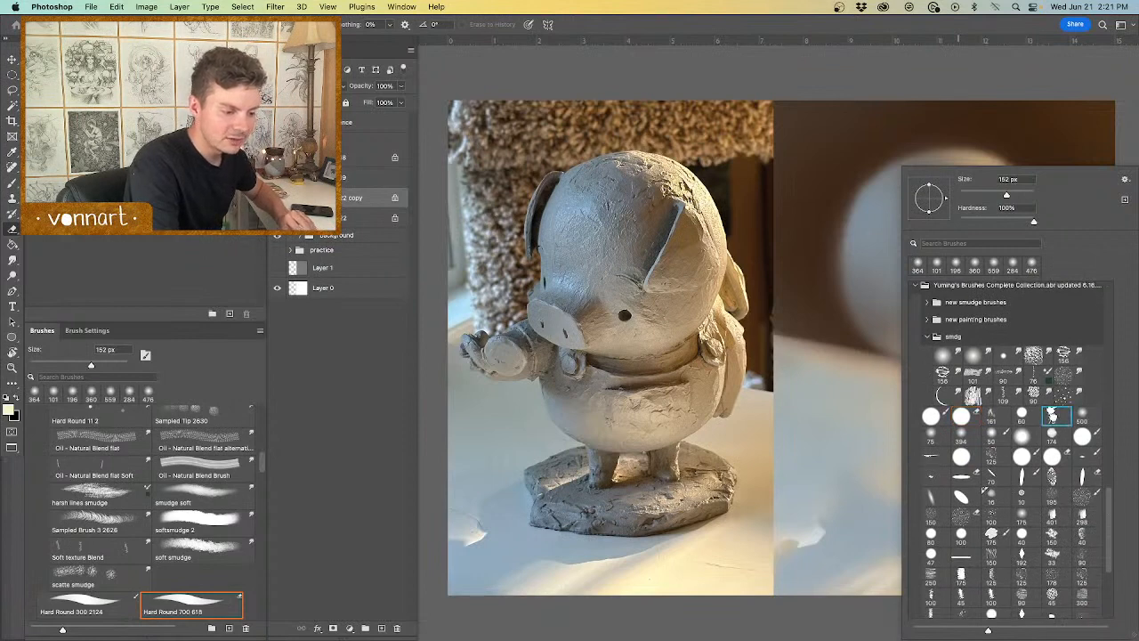
{"action": "left_click", "coordinate": [852, 435]}
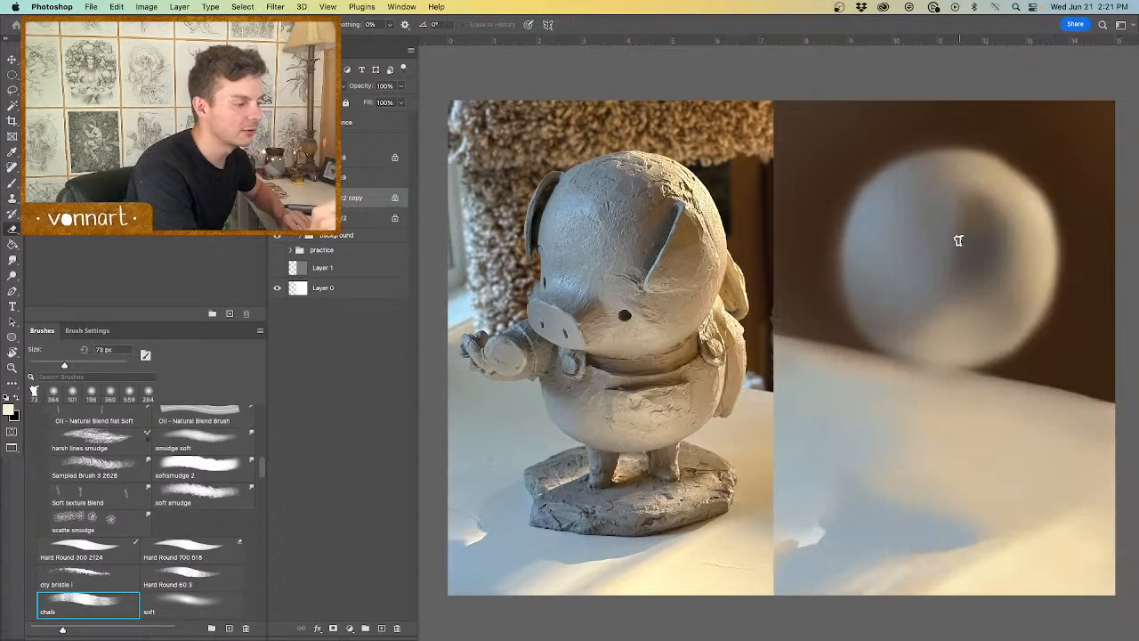
{"action": "mouse_move", "coordinate": [961, 243]}
{"action": "left_mouse_down"}
{"action": "mouse_move", "coordinate": [979, 241]}
{"action": "mouse_move", "coordinate": [975, 224]}
{"action": "left_mouse_up"}
{"action": "key", "text": "super+z"}
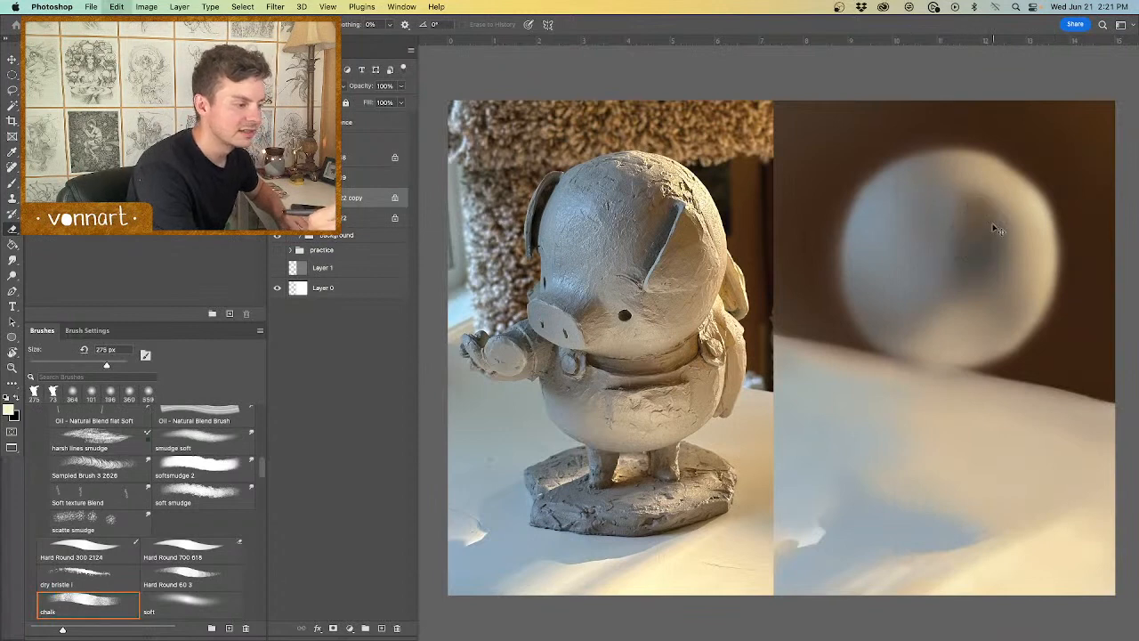
{"action": "left_click", "coordinate": [717, 210], "text": "alt"}
{"action": "key", "text": "Return"}
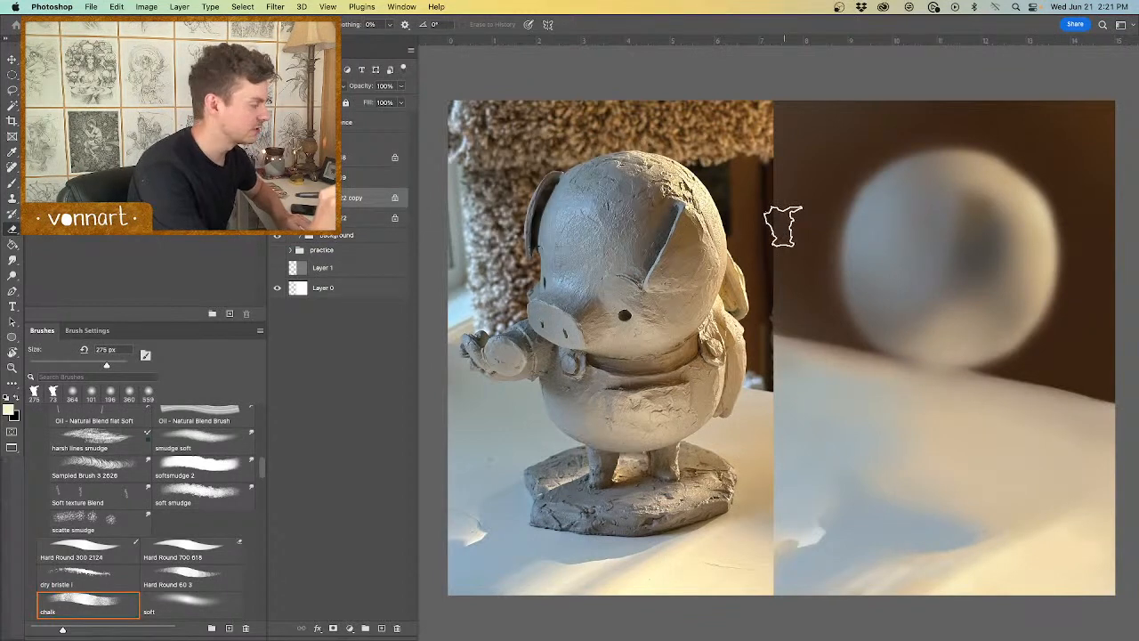
Step: Switch to the Brush and give it the chalk 73 px textured tip from Yuming's Brushes collection
{"action": "key", "text": "b"}
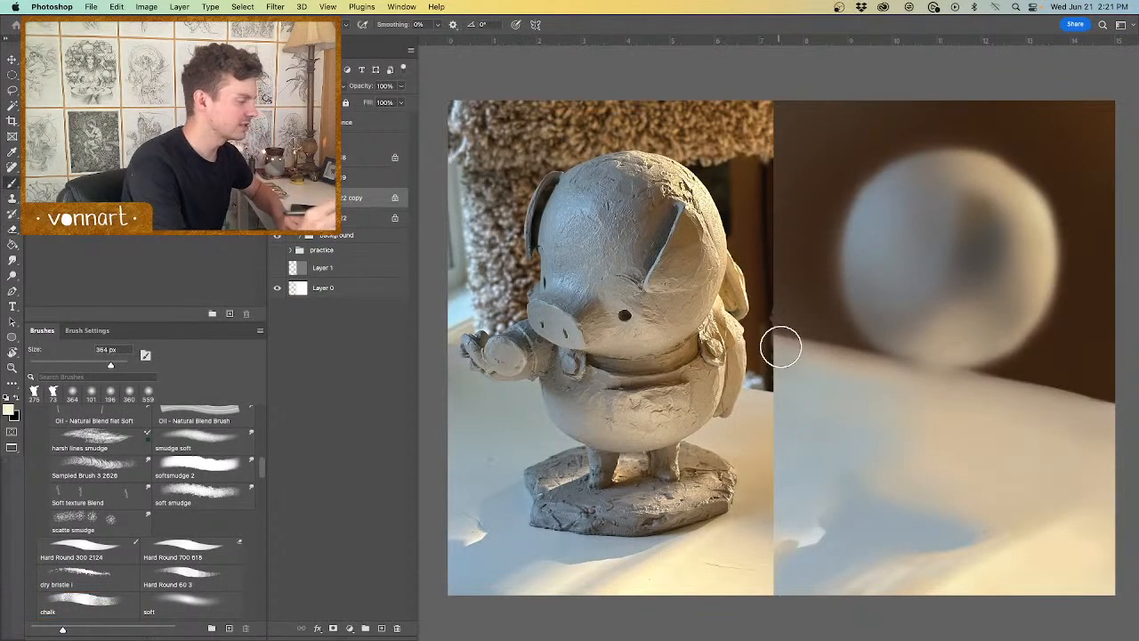
{"action": "right_click", "coordinate": [882, 343]}
{"action": "scroll", "coordinate": [1093, 358], "scroll_direction": "down", "scroll_amount": 15}
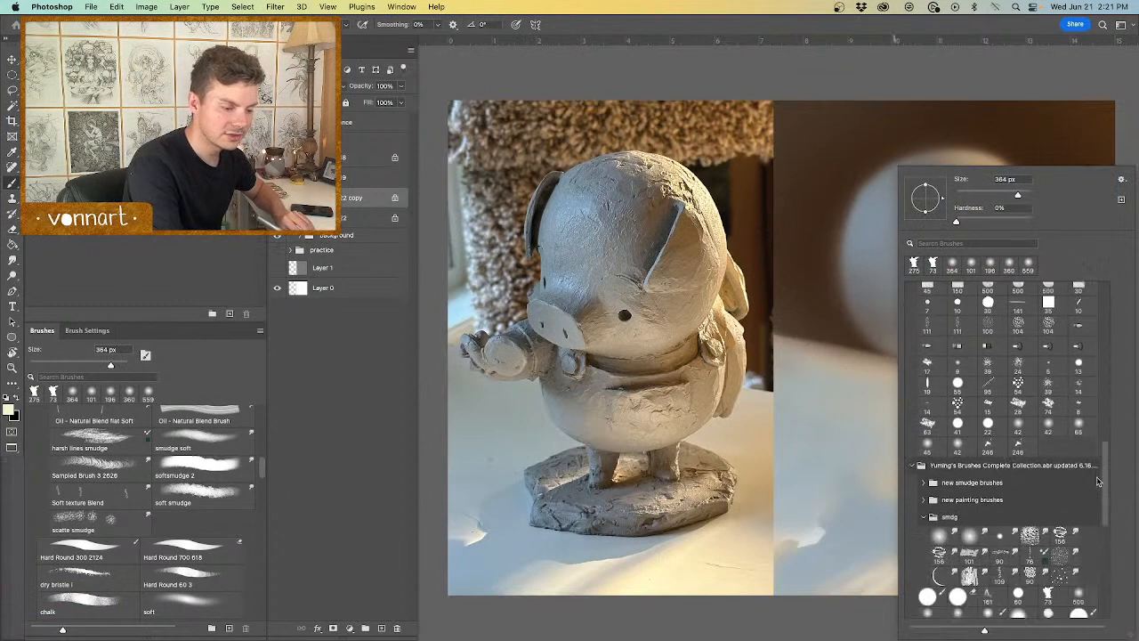
{"action": "left_click_drag", "start_coordinate": [1092, 529], "coordinate": [1092, 527]}
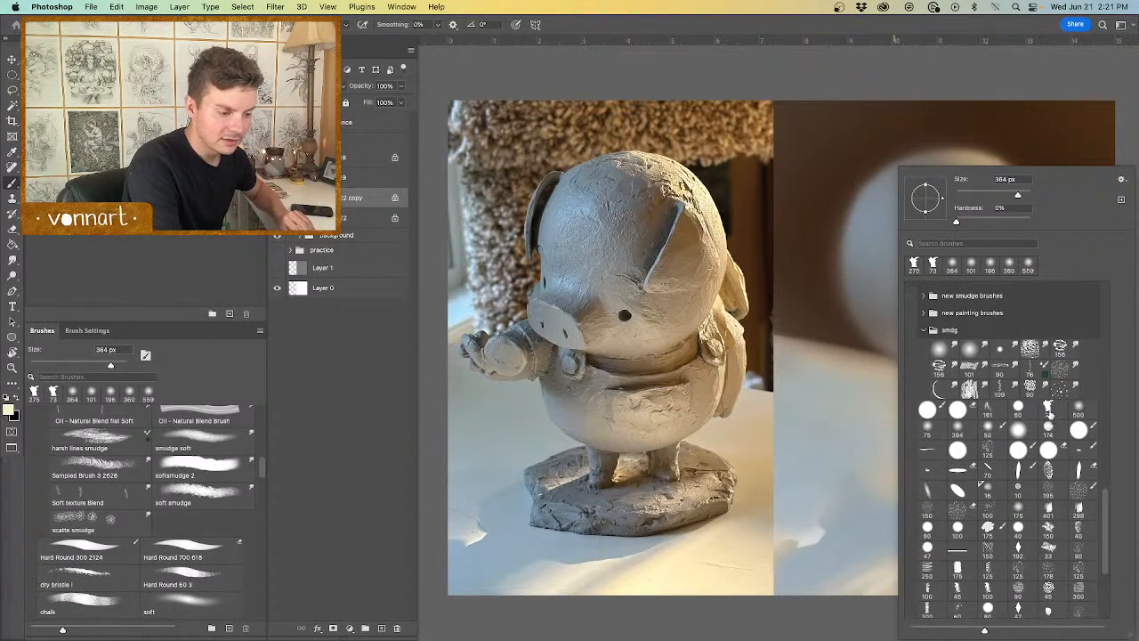
{"action": "left_click", "coordinate": [1050, 409]}
{"action": "left_click", "coordinate": [837, 377]}
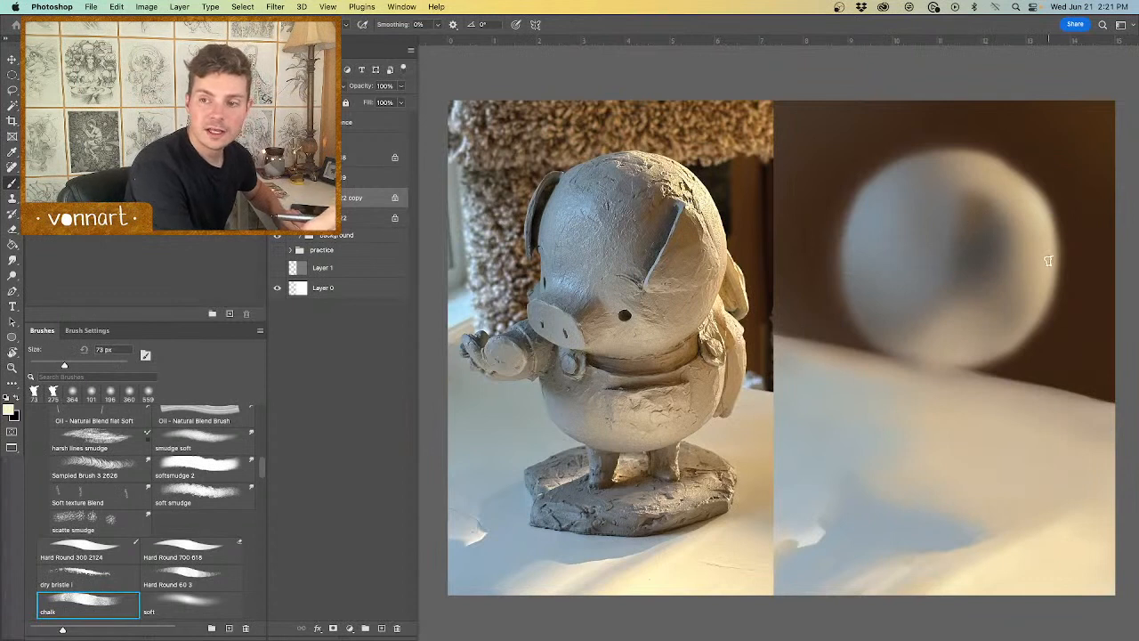
Step: Texture the top of the painted head with warm beiges sampled from the reference head, using the chalk brush at 288 px
{"action": "left_click", "coordinate": [662, 178], "text": "alt"}
{"action": "mouse_move", "coordinate": [966, 216]}
{"action": "left_mouse_down"}
{"action": "mouse_move", "coordinate": [940, 201]}
{"action": "mouse_move", "coordinate": [955, 197]}
{"action": "mouse_move", "coordinate": [960, 178]}
{"action": "mouse_move", "coordinate": [893, 198]}
{"action": "mouse_move", "coordinate": [950, 193]}
{"action": "mouse_move", "coordinate": [966, 204]}
{"action": "mouse_move", "coordinate": [953, 227]}
{"action": "mouse_move", "coordinate": [985, 212]}
{"action": "left_mouse_up"}
{"action": "left_click", "coordinate": [928, 204], "text": "alt"}
{"action": "left_click", "coordinate": [654, 164], "text": "alt"}
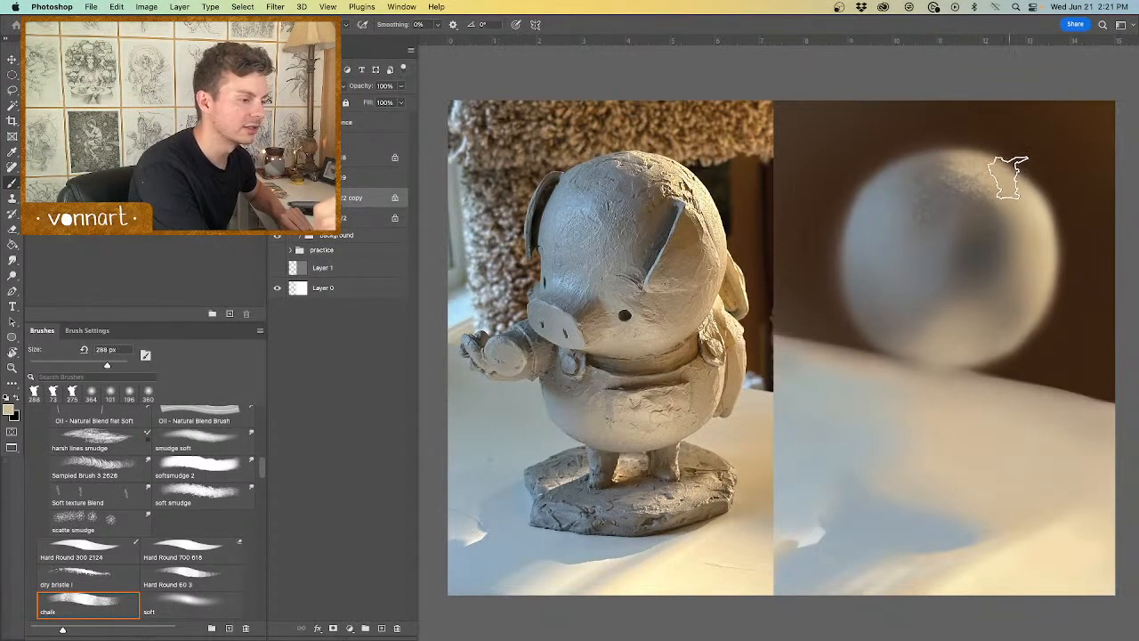
{"action": "left_click", "coordinate": [678, 173], "text": "alt"}
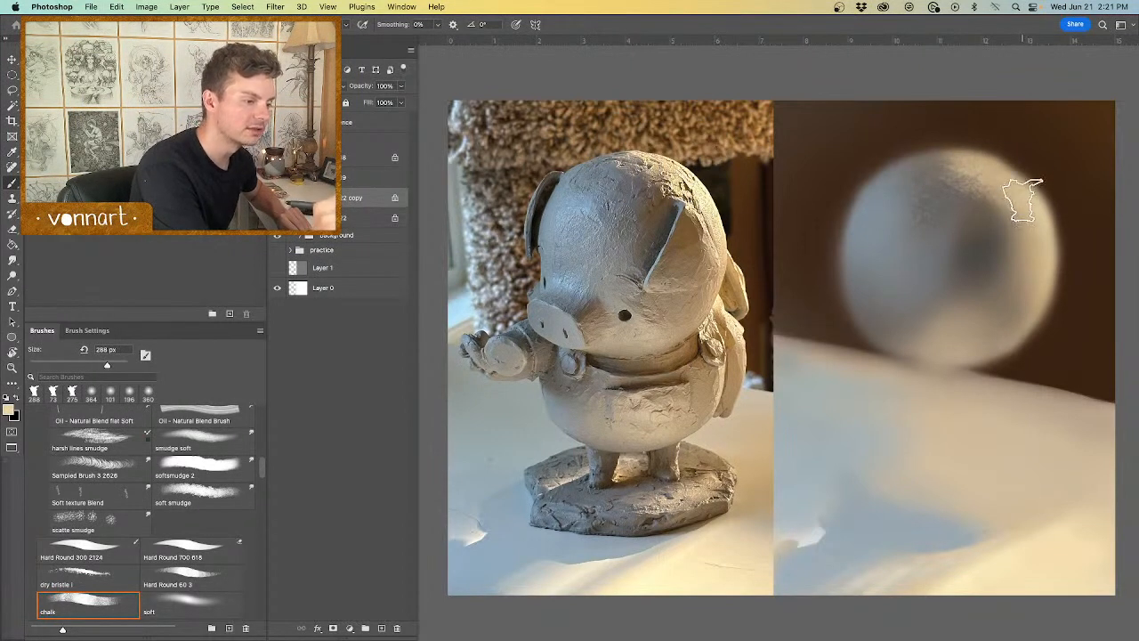
Step: Brush sampled bluish greys over the head's left side at 288 px, and rework its lower left at 141 px
{"action": "left_click", "coordinate": [558, 191], "text": "alt"}
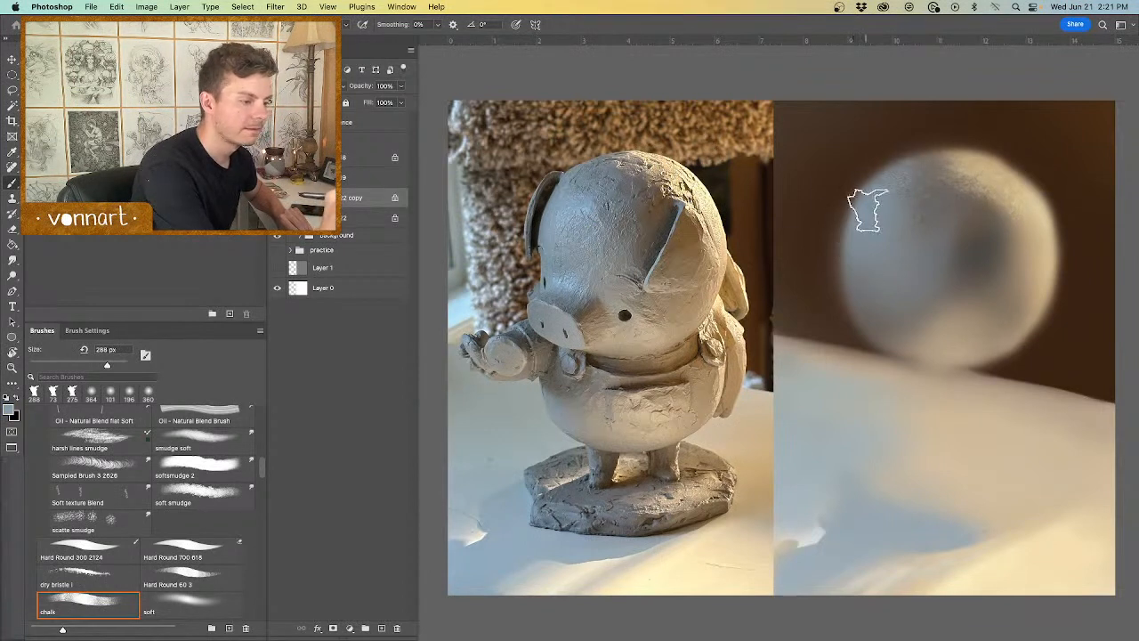
{"action": "left_click", "coordinate": [568, 250], "text": "alt"}
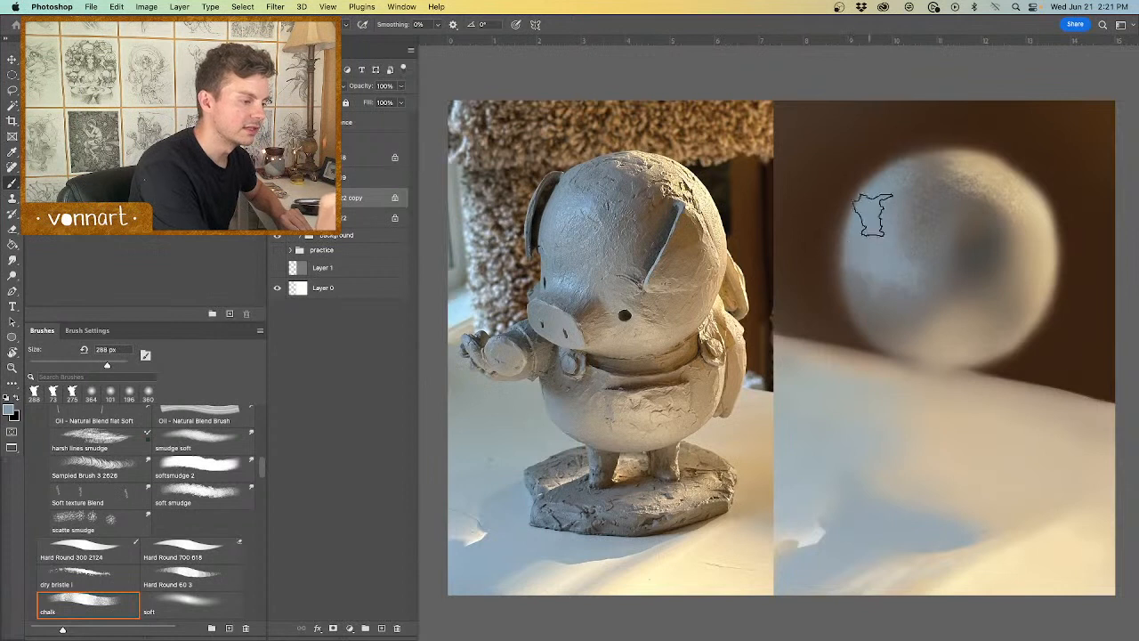
{"action": "mouse_move", "coordinate": [910, 262]}
{"action": "left_mouse_down"}
{"action": "mouse_move", "coordinate": [889, 285]}
{"action": "mouse_move", "coordinate": [915, 280]}
{"action": "mouse_move", "coordinate": [896, 261]}
{"action": "mouse_move", "coordinate": [855, 263]}
{"action": "left_mouse_up"}
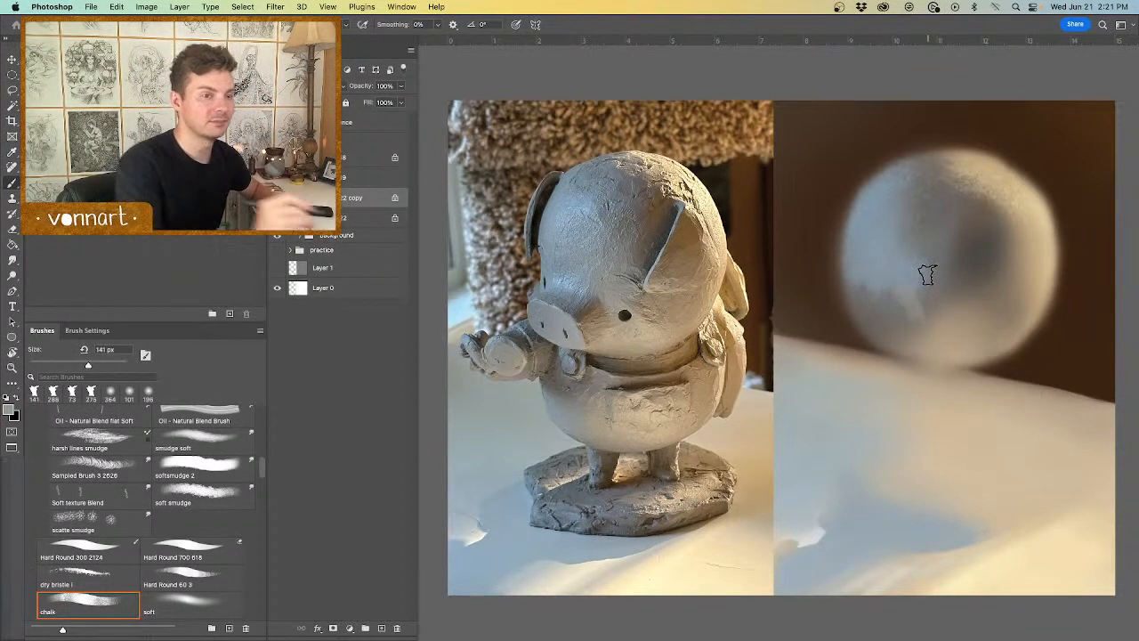
{"action": "mouse_move", "coordinate": [921, 294]}
{"action": "left_mouse_down"}
{"action": "mouse_move", "coordinate": [932, 294]}
{"action": "mouse_move", "coordinate": [920, 301]}
{"action": "left_mouse_up"}
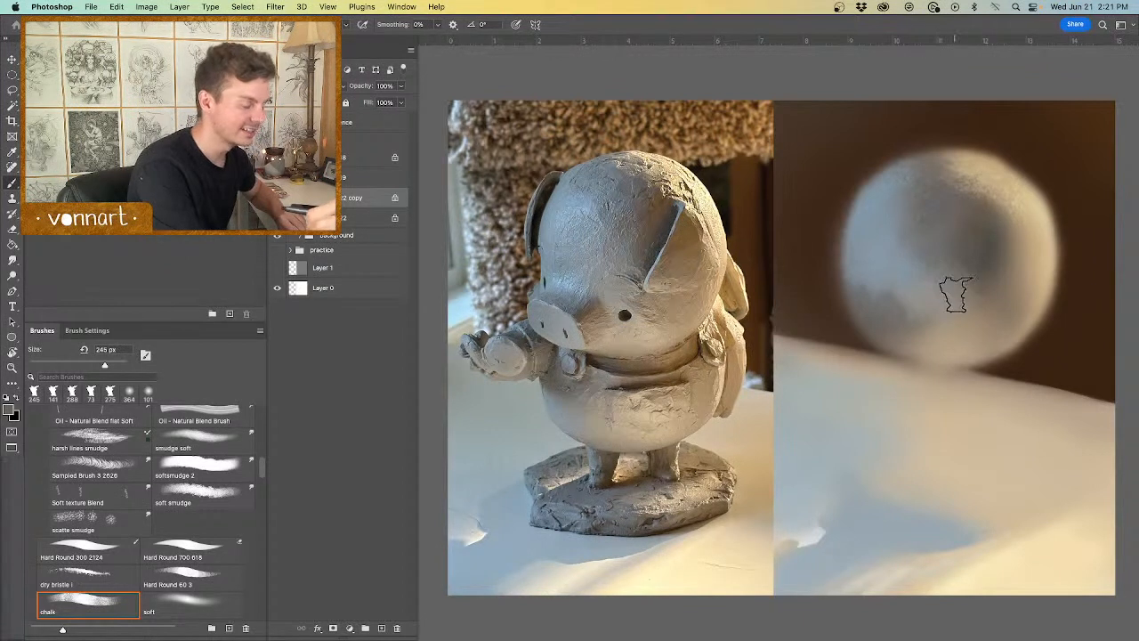
Step: Texture the lower right of the head with a brownish beige sampled from the reference, using the chalk brush at 245 px
{"action": "left_click", "coordinate": [745, 294], "text": "alt"}
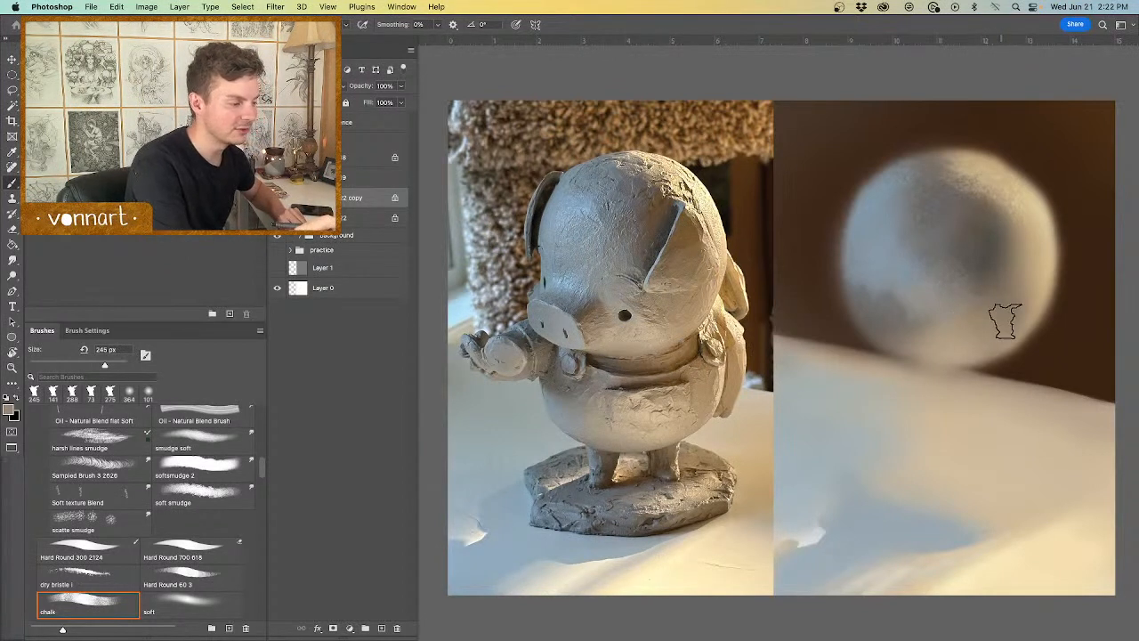
{"action": "left_click_drag", "start_coordinate": [1020, 320], "coordinate": [1011, 305]}
{"action": "left_click_drag", "start_coordinate": [1013, 301], "coordinate": [1006, 323]}
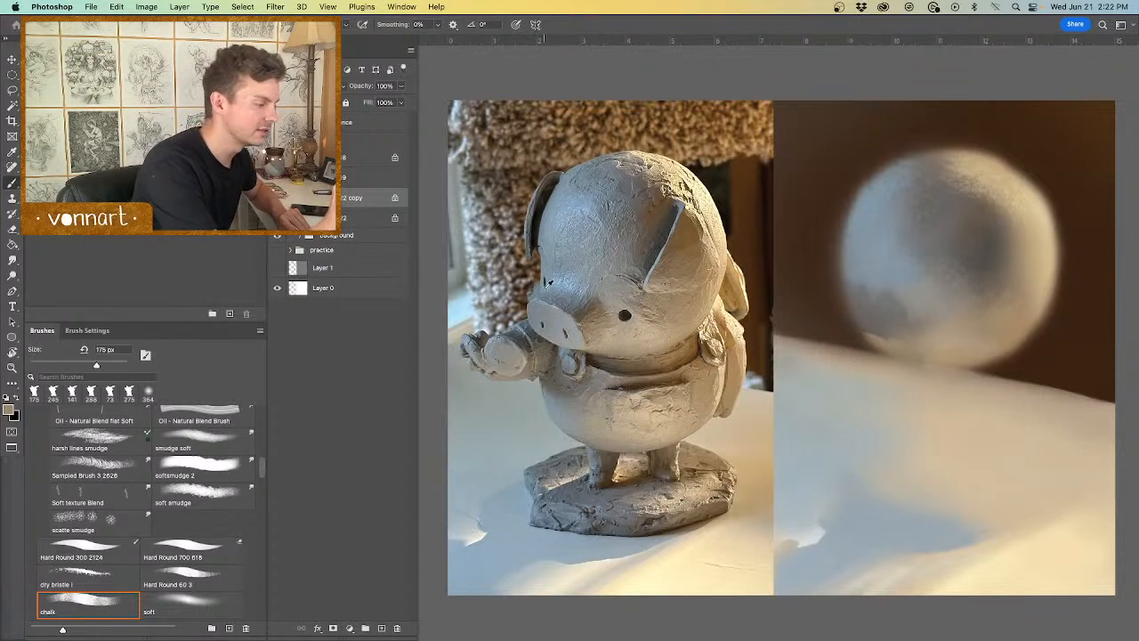
Step: At 175 px, rework the head's lower left edge and texture its right side with tan and pale cream sampled from the reference
{"action": "mouse_move", "coordinate": [842, 301]}
{"action": "left_mouse_down"}
{"action": "mouse_move", "coordinate": [871, 308]}
{"action": "mouse_move", "coordinate": [879, 328]}
{"action": "left_mouse_up"}
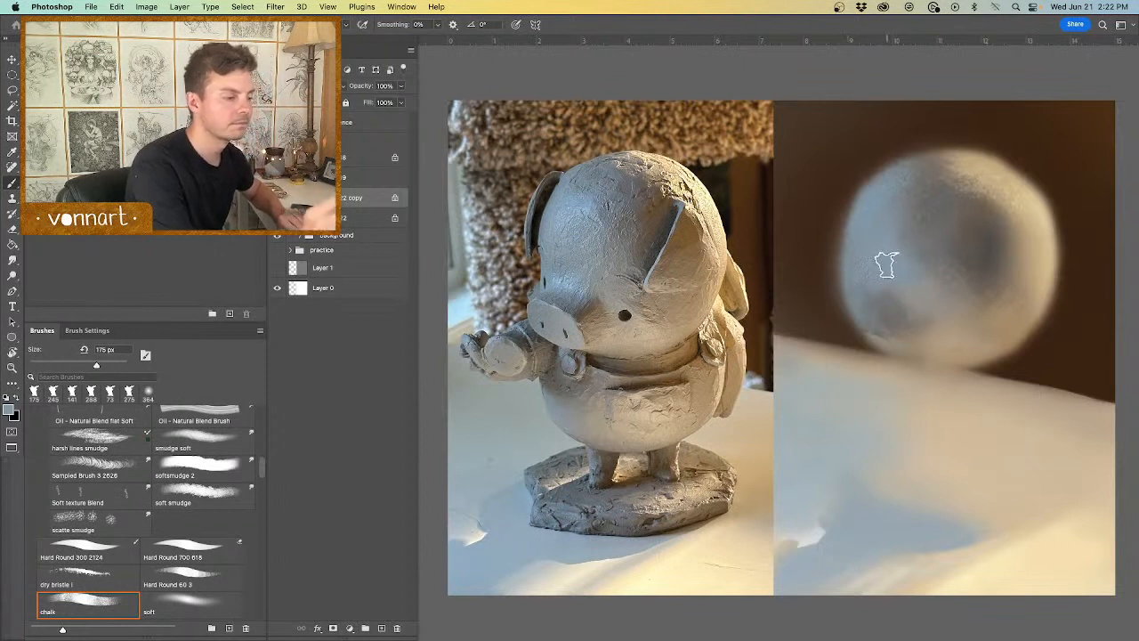
{"action": "left_click", "coordinate": [714, 285], "text": "alt"}
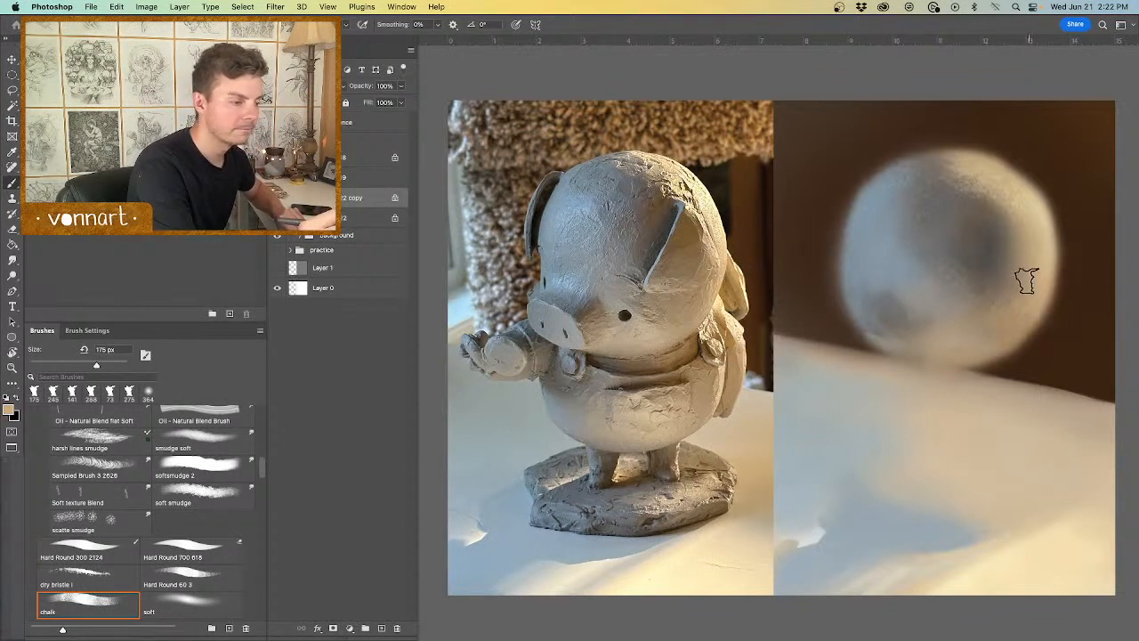
{"action": "left_click", "coordinate": [717, 201], "text": "alt"}
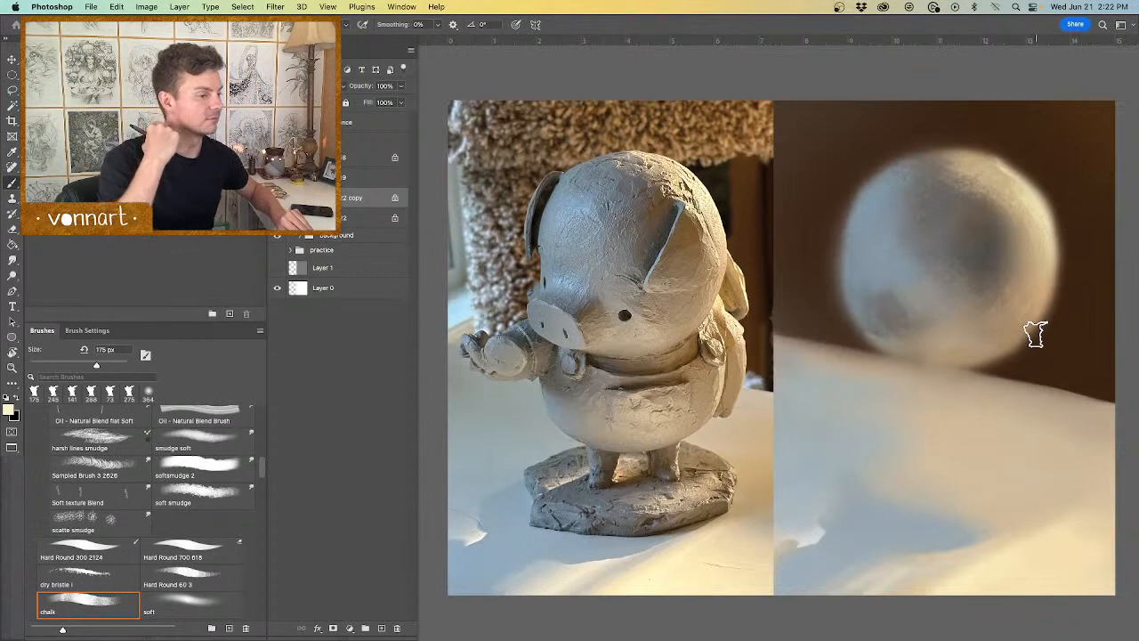
Step: Try to trim the head's right edge with the Hard Round 60 3 eraser at 60 px
{"action": "key", "text": "e"}
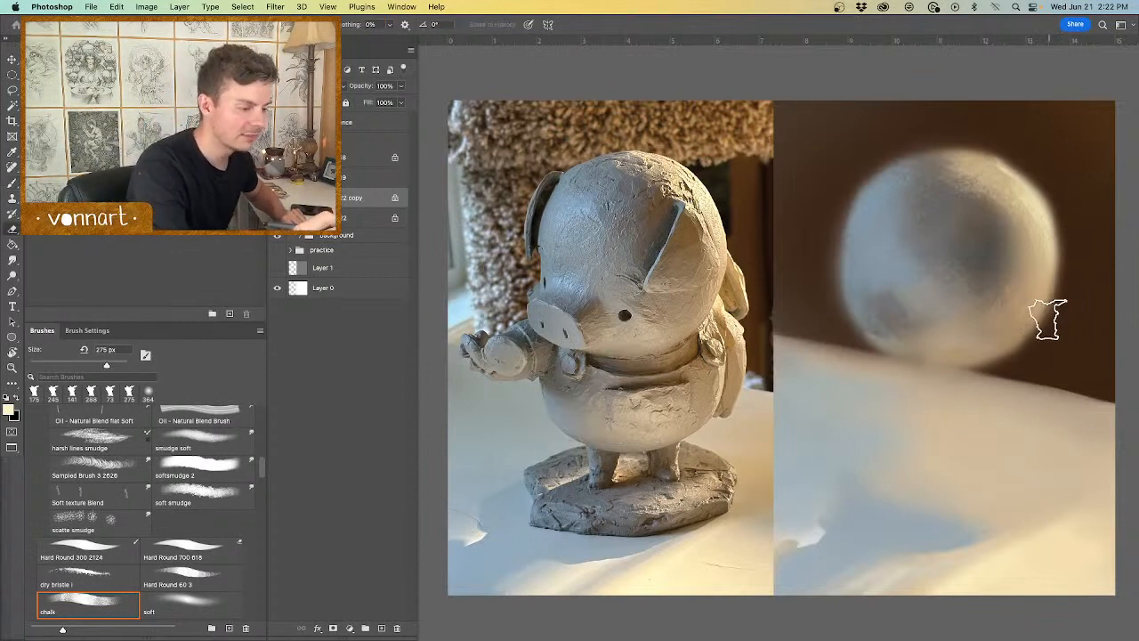
{"action": "right_click", "coordinate": [784, 290]}
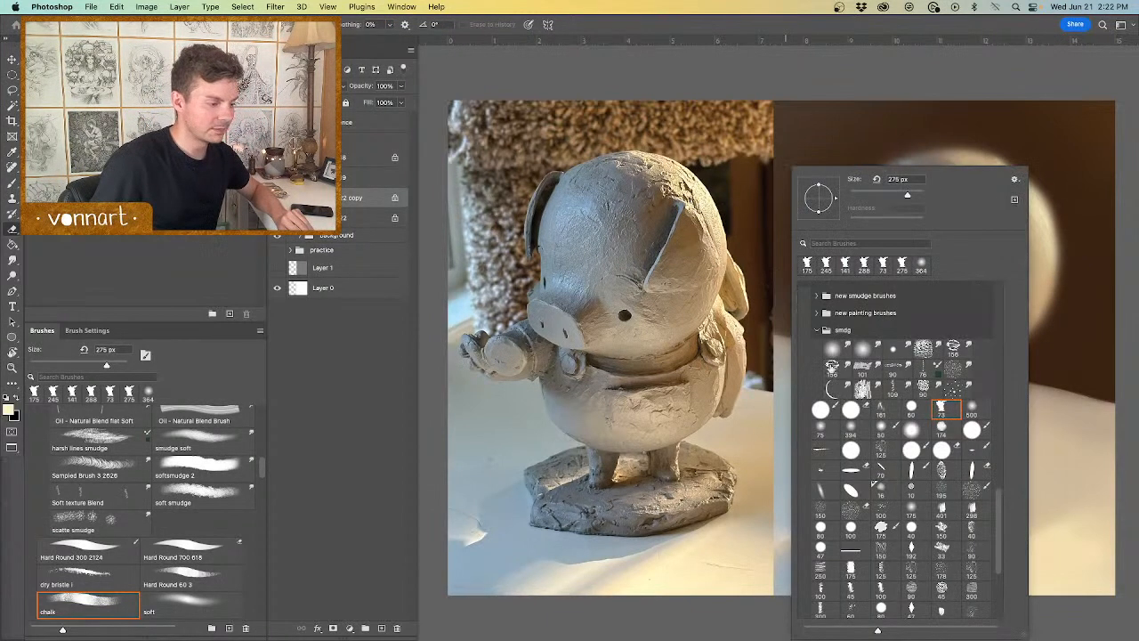
{"action": "left_click", "coordinate": [910, 410]}
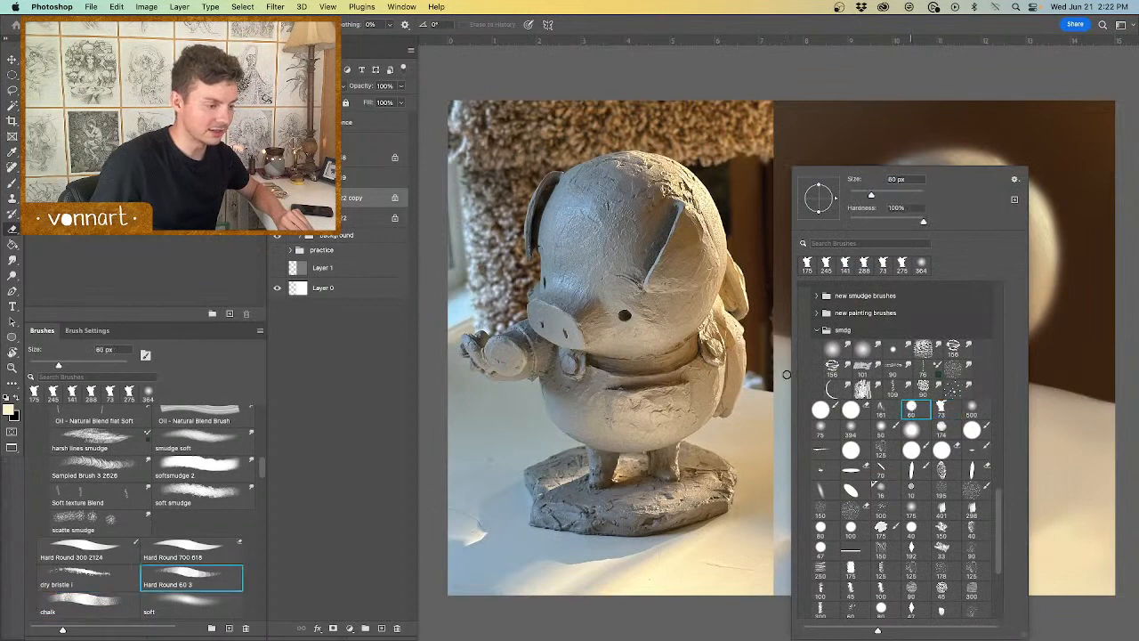
{"action": "left_click", "coordinate": [1061, 325]}
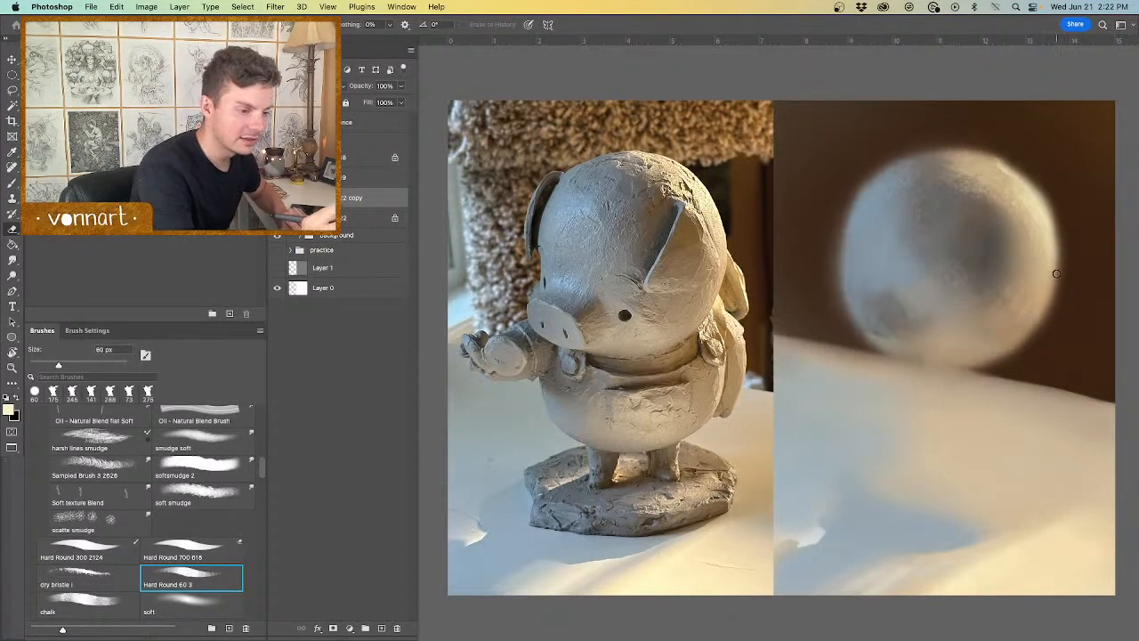
{"action": "mouse_move", "coordinate": [1057, 264]}
{"action": "left_mouse_down"}
{"action": "mouse_move", "coordinate": [1031, 300]}
{"action": "mouse_move", "coordinate": [1045, 334]}
{"action": "left_mouse_up"}
{"action": "key", "text": "ctrl+z"}
Step: Try the Hard Round 300 2124 preset with strokes across the head's lower right edge, undoing each one
{"action": "right_click", "coordinate": [849, 359]}
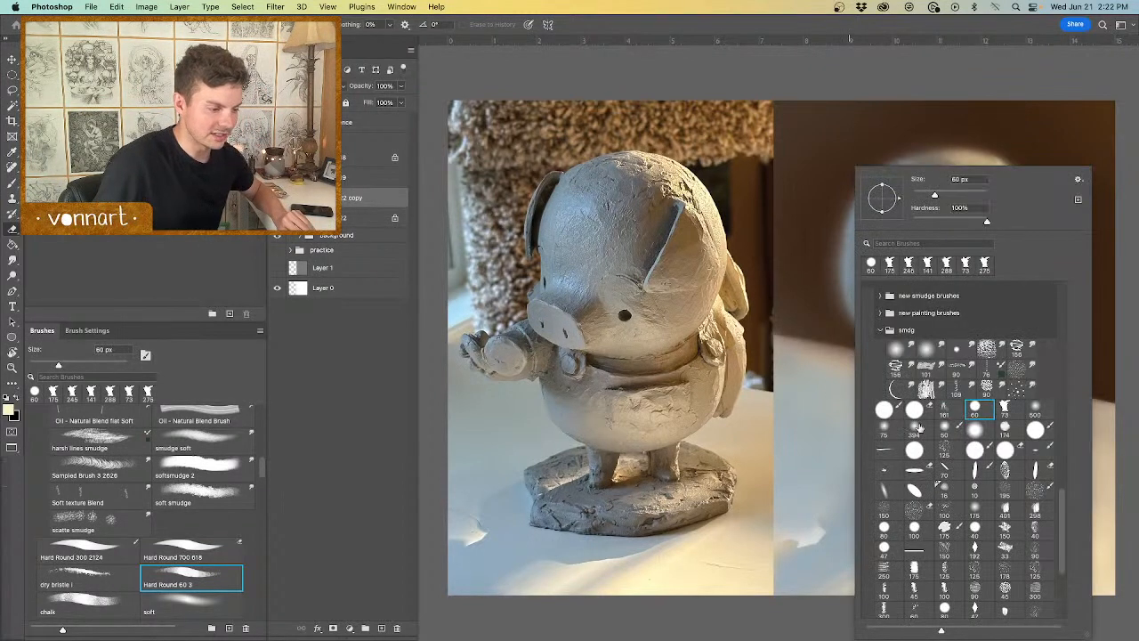
{"action": "left_click", "coordinate": [885, 412]}
{"action": "left_click", "coordinate": [757, 471]}
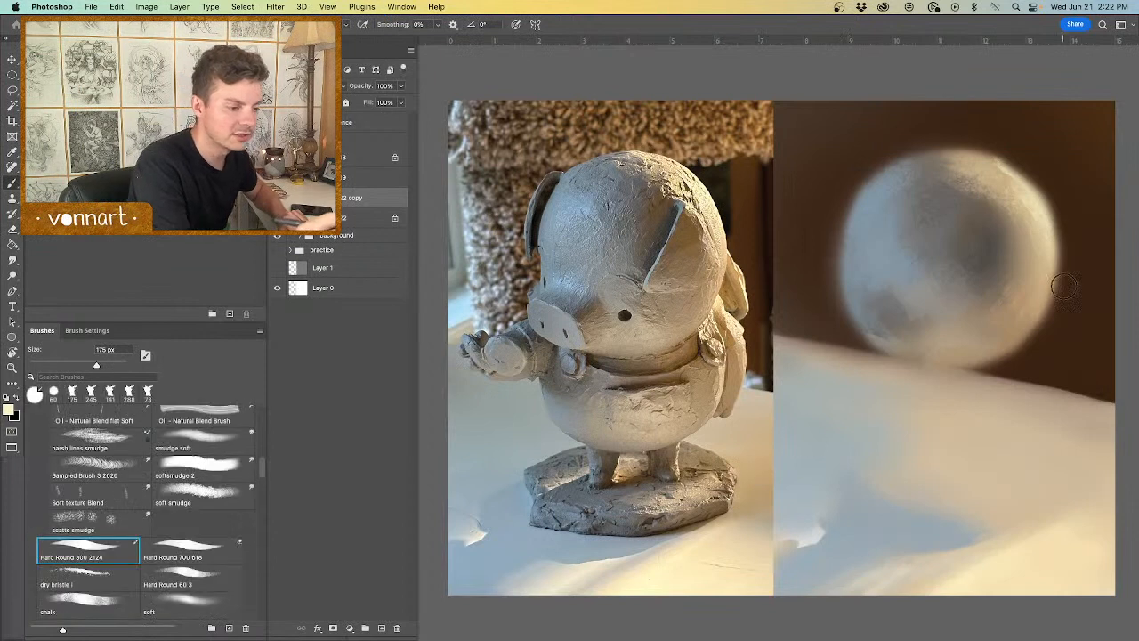
{"action": "left_click_drag", "start_coordinate": [930, 343], "coordinate": [997, 341]}
{"action": "key", "text": "ctrl+z"}
{"action": "key", "text": "e"}
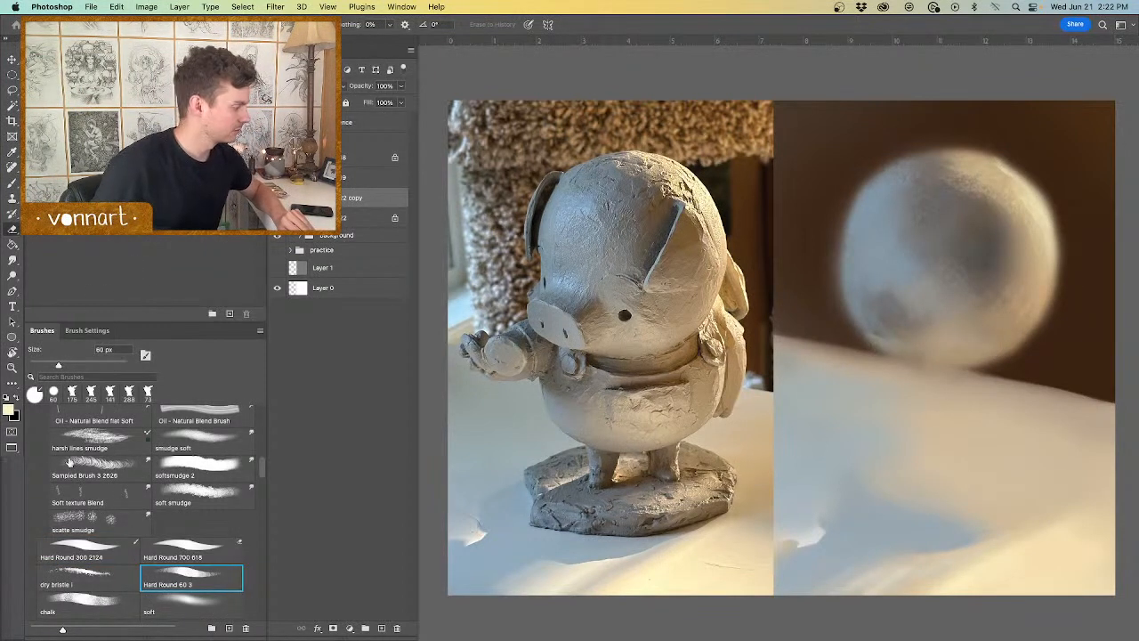
{"action": "key", "text": "b"}
{"action": "left_click", "coordinate": [93, 545]}
{"action": "mouse_move", "coordinate": [1038, 306]}
{"action": "left_mouse_down"}
{"action": "mouse_move", "coordinate": [945, 342]}
{"action": "mouse_move", "coordinate": [976, 363]}
{"action": "left_mouse_up"}
{"action": "key", "text": "ctrl+z"}
{"action": "key", "text": "e"}
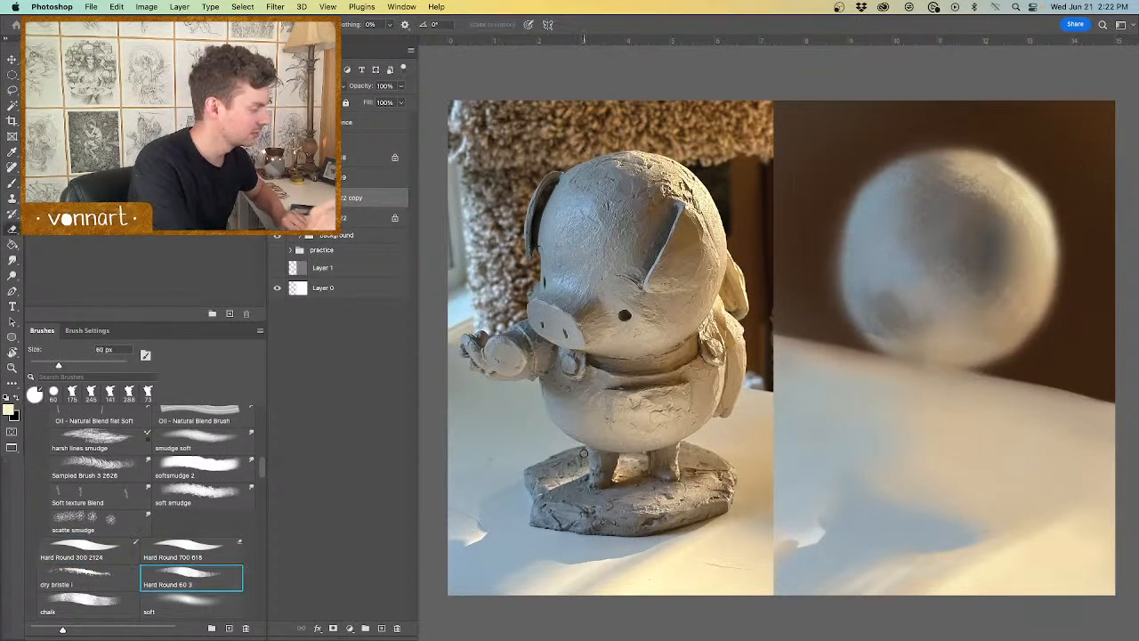
{"action": "key", "text": "b"}
{"action": "left_click", "coordinate": [118, 549]}
{"action": "mouse_move", "coordinate": [1040, 300]}
{"action": "left_mouse_down"}
{"action": "mouse_move", "coordinate": [994, 304]}
{"action": "mouse_move", "coordinate": [961, 400]}
{"action": "left_mouse_up"}
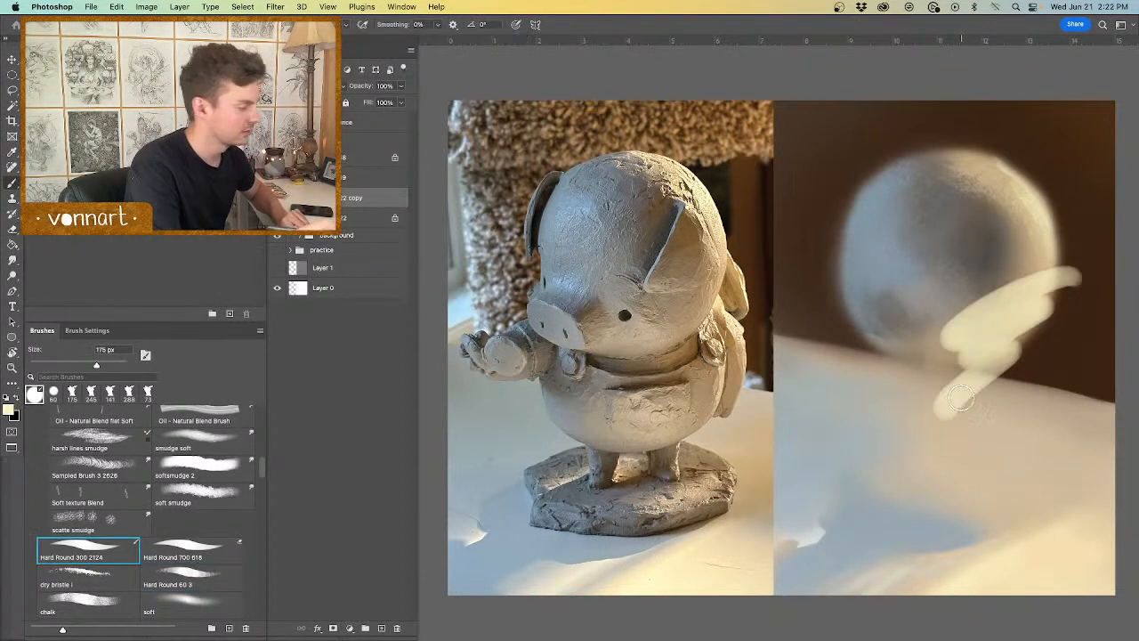
{"action": "key", "text": "ctrl+z"}
Step: Switch to the Hard Round 700 618 eraser, enlarge it to 145 px, and trim the head's lower right contour
{"action": "key", "text": "e"}
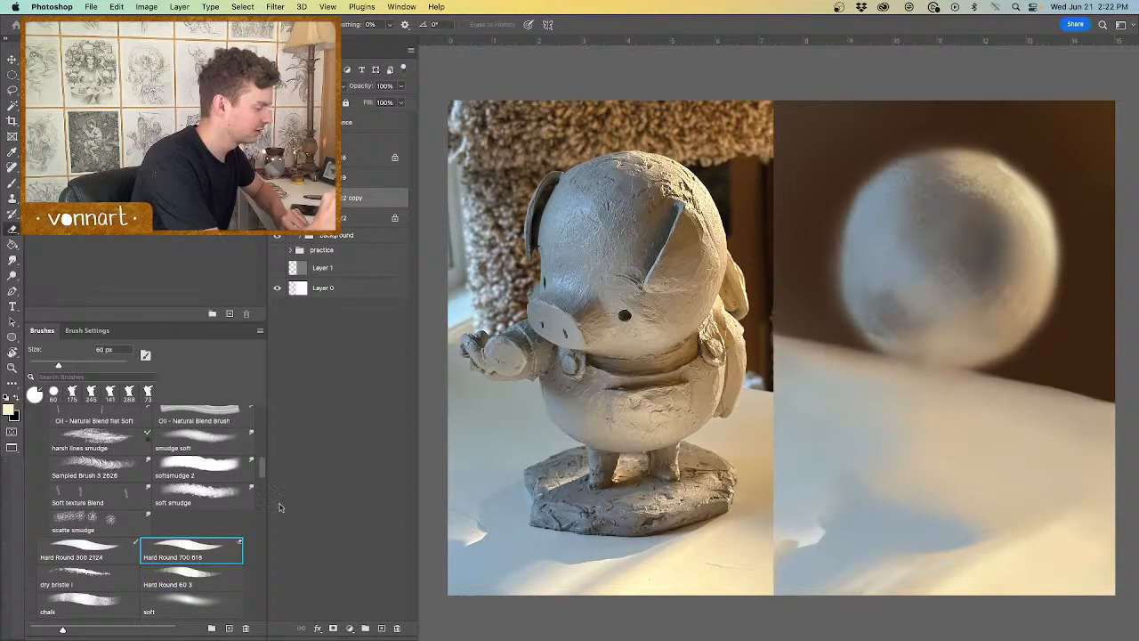
{"action": "mouse_move", "coordinate": [1068, 278]}
{"action": "left_mouse_down"}
{"action": "mouse_move", "coordinate": [944, 355]}
{"action": "mouse_move", "coordinate": [945, 403]}
{"action": "left_mouse_up"}
{"action": "key", "text": "ctrl+z"}
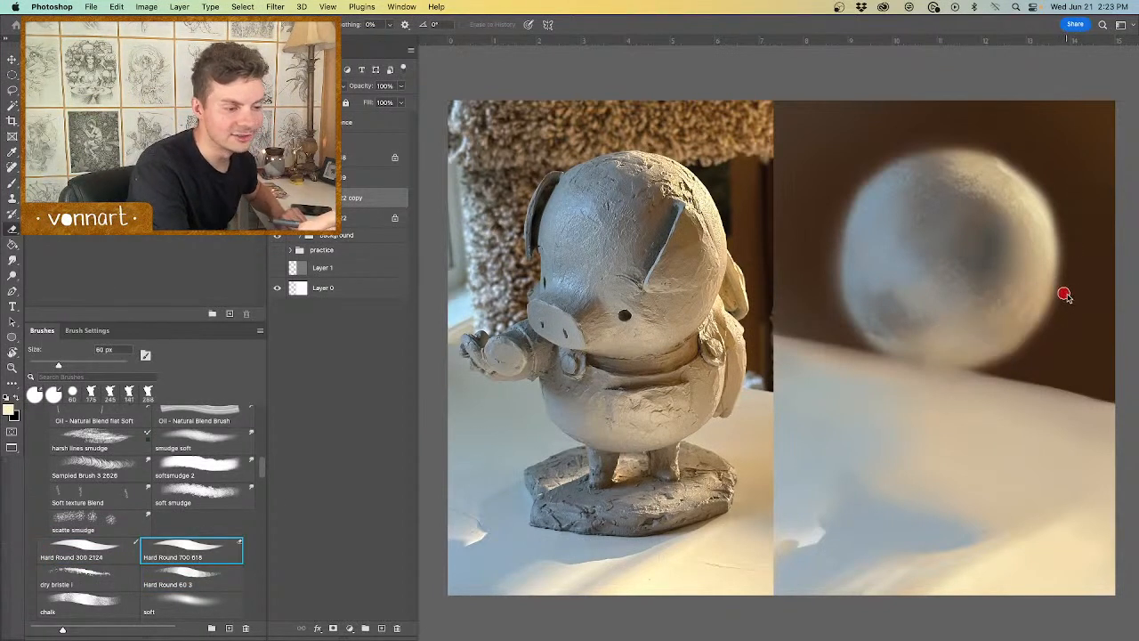
{"action": "left_click_drag", "start_coordinate": [1066, 294], "coordinate": [1075, 295]}
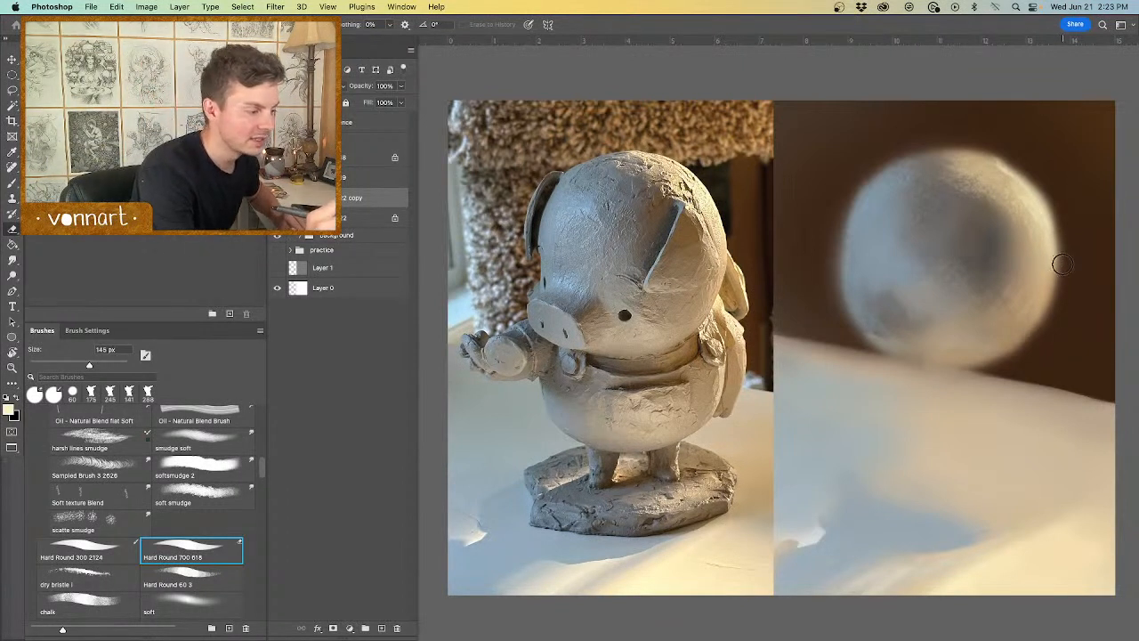
{"action": "left_click_drag", "start_coordinate": [1063, 264], "coordinate": [1056, 265]}
{"action": "mouse_move", "coordinate": [1061, 234]}
{"action": "left_mouse_down"}
{"action": "mouse_move", "coordinate": [1058, 302]}
{"action": "mouse_move", "coordinate": [1061, 246]}
{"action": "mouse_move", "coordinate": [1054, 300]}
{"action": "mouse_move", "coordinate": [1056, 276]}
{"action": "mouse_move", "coordinate": [1039, 333]}
{"action": "mouse_move", "coordinate": [1052, 292]}
{"action": "mouse_move", "coordinate": [1017, 356]}
{"action": "left_mouse_up"}
{"action": "key", "text": "super+z"}
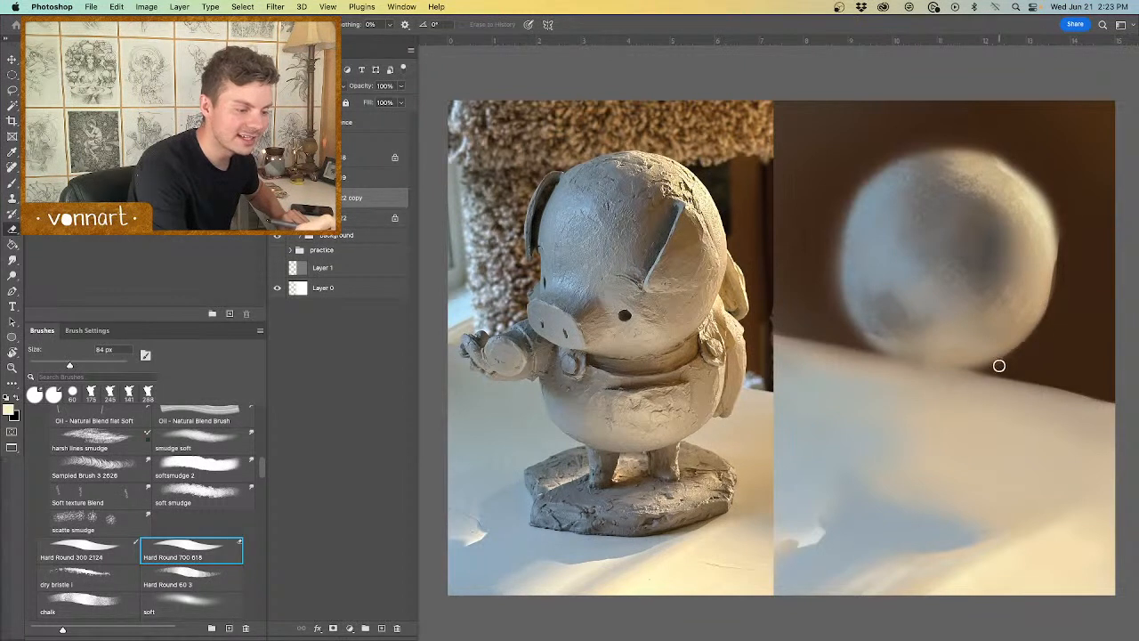
Step: Trim the head's right and upper right contour to a crisper curve with the eraser at 84 px
{"action": "left_click_drag", "start_coordinate": [1058, 272], "coordinate": [1052, 219]}
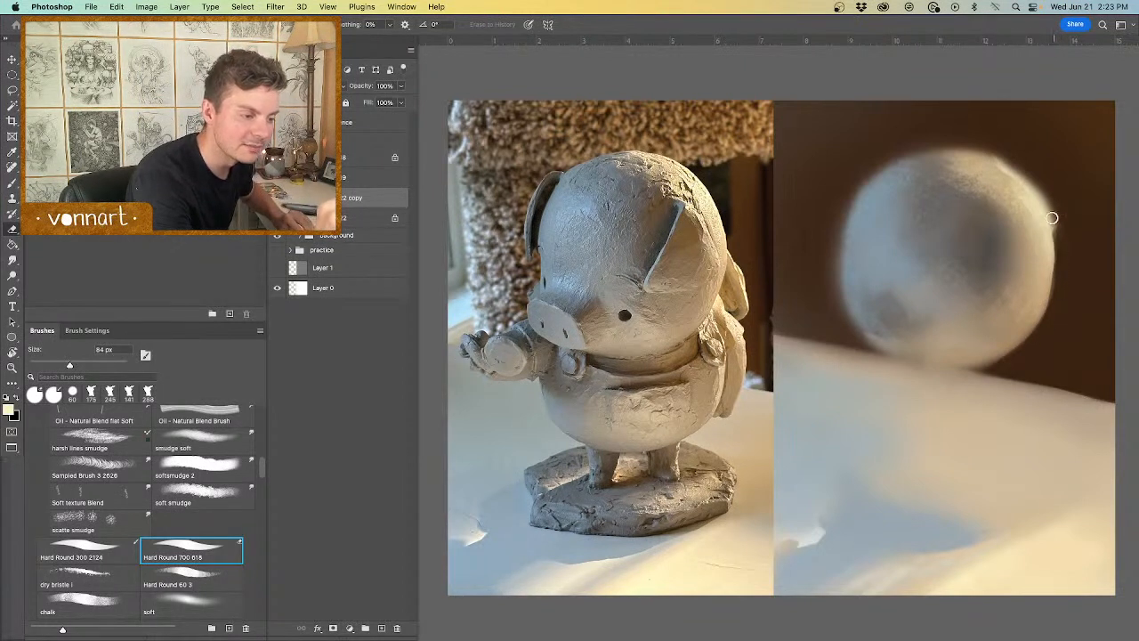
{"action": "key", "text": "super+z"}
{"action": "left_click_drag", "start_coordinate": [1058, 258], "coordinate": [1054, 217]}
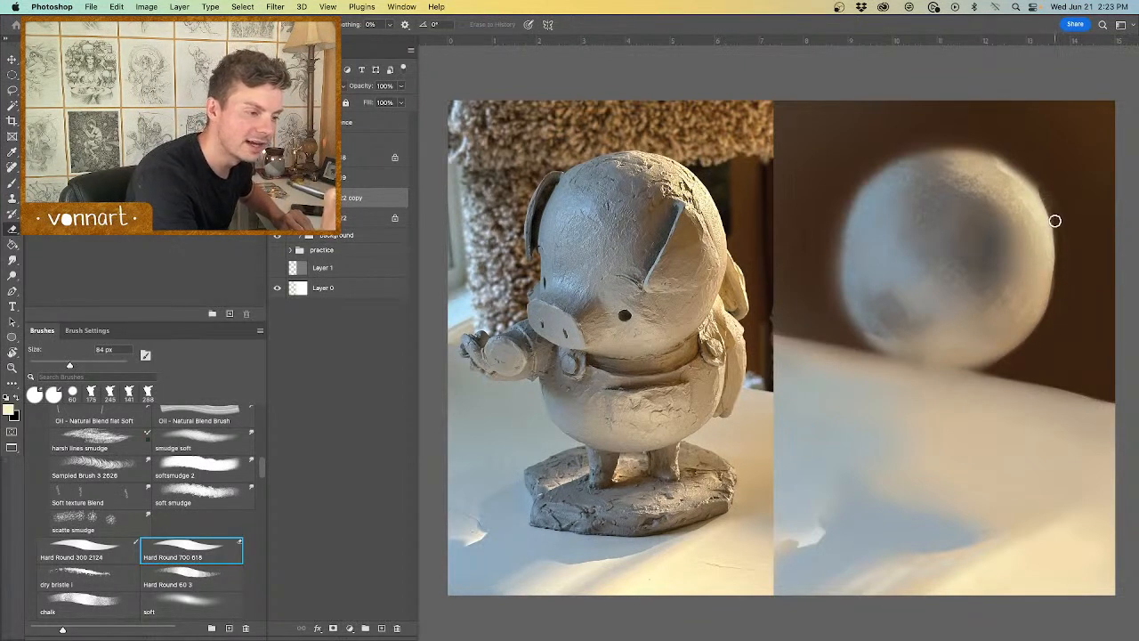
{"action": "right_click", "coordinate": [1045, 182]}
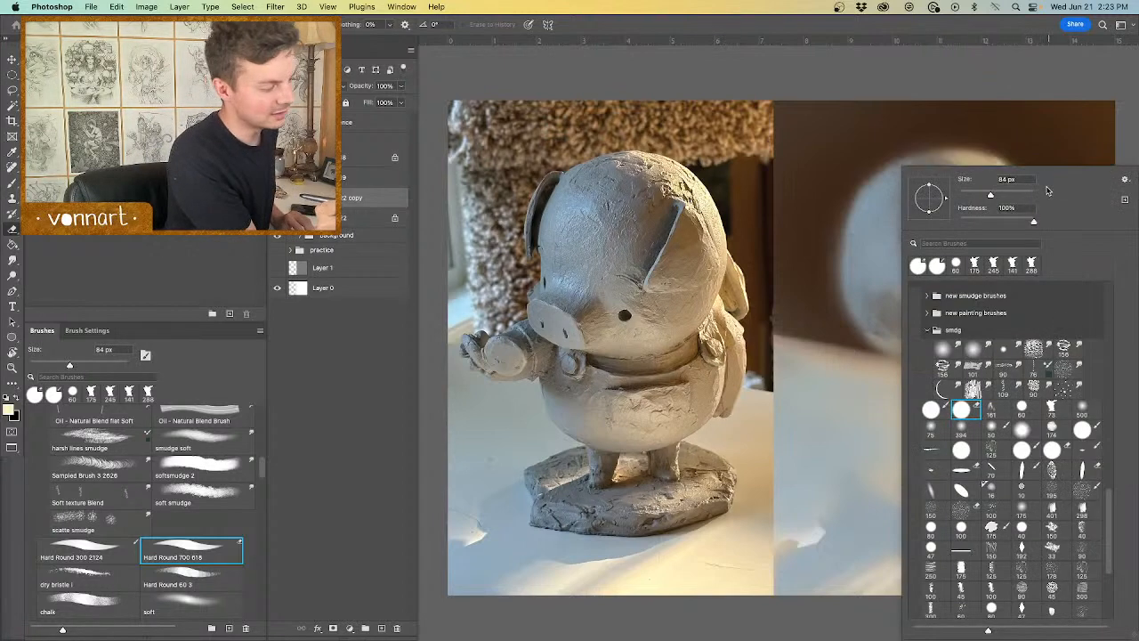
{"action": "key", "text": "Escape"}
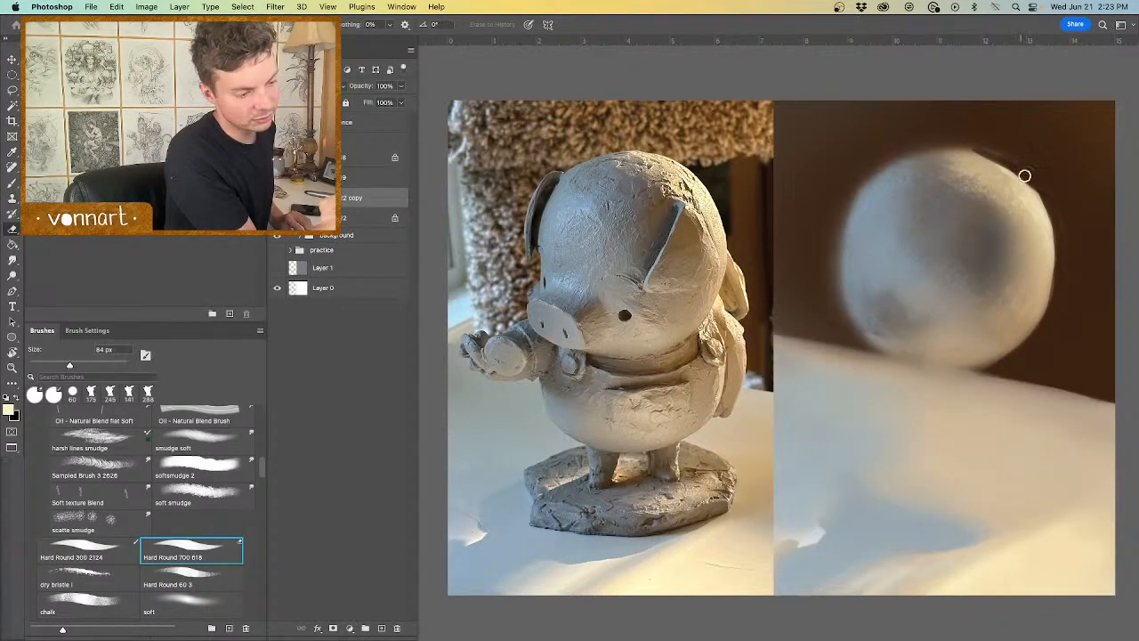
Step: Trim the head's upper right and top contour into a clean curve with the eraser at 84 px
{"action": "mouse_move", "coordinate": [1053, 202]}
{"action": "left_mouse_down"}
{"action": "mouse_move", "coordinate": [964, 147]}
{"action": "mouse_move", "coordinate": [993, 155]}
{"action": "mouse_move", "coordinate": [911, 148]}
{"action": "left_mouse_up"}
{"action": "left_click_drag", "start_coordinate": [1006, 159], "coordinate": [882, 156]}
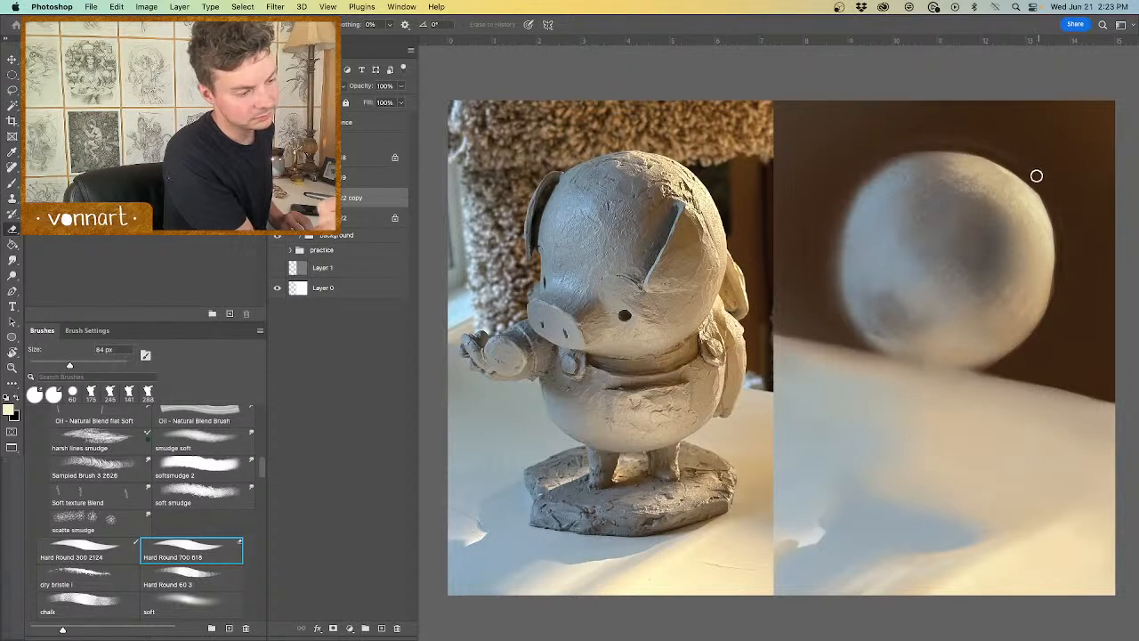
{"action": "key", "text": "v"}
{"action": "mouse_move", "coordinate": [1034, 183]}
{"action": "left_mouse_down"}
{"action": "mouse_move", "coordinate": [1054, 178]}
{"action": "mouse_move", "coordinate": [1055, 203]}
{"action": "mouse_move", "coordinate": [1037, 182]}
{"action": "left_mouse_up"}
{"action": "key", "text": "e"}
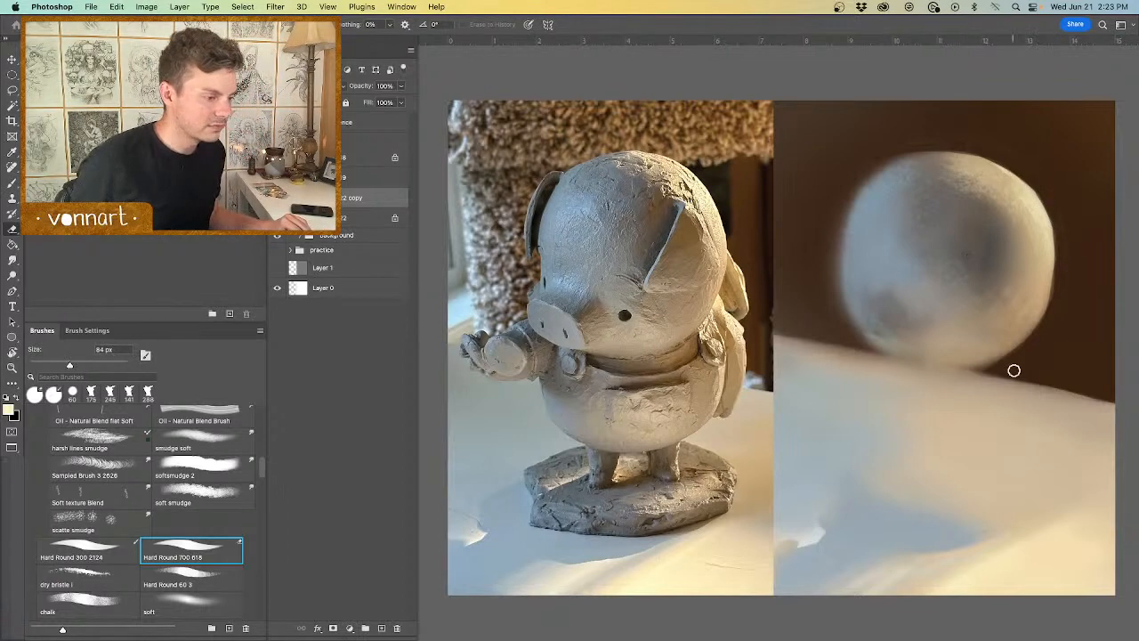
Step: Switch to the Hard Round 125 1218 eraser and clean up the head's lower left contour at 84 px
{"action": "right_click", "coordinate": [1019, 316]}
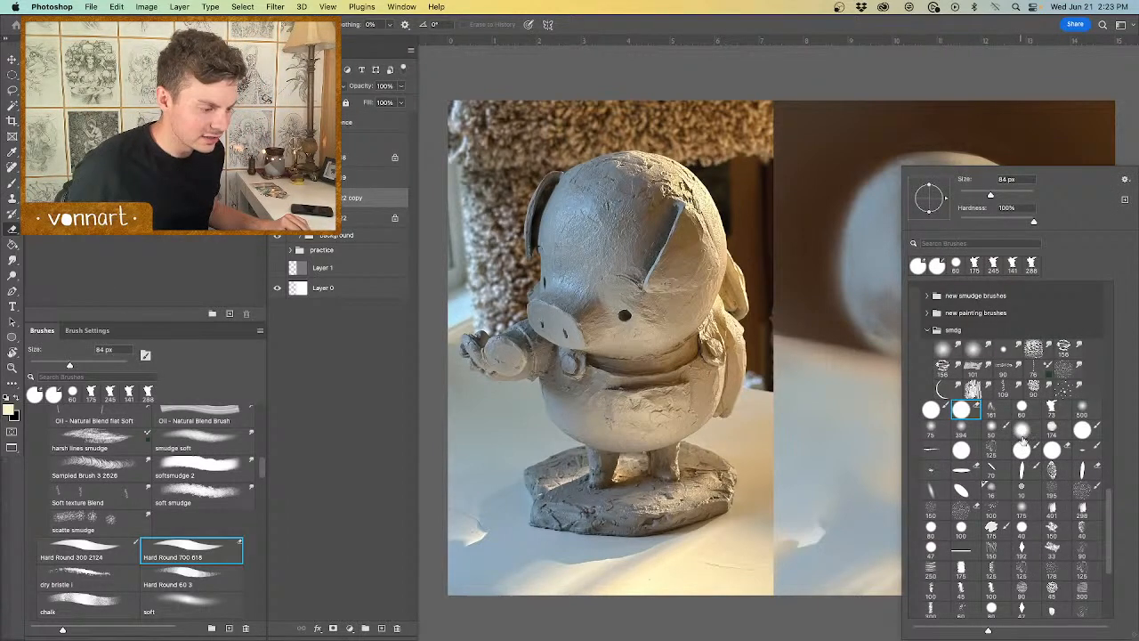
{"action": "left_click", "coordinate": [1052, 450]}
{"action": "left_click", "coordinate": [831, 376]}
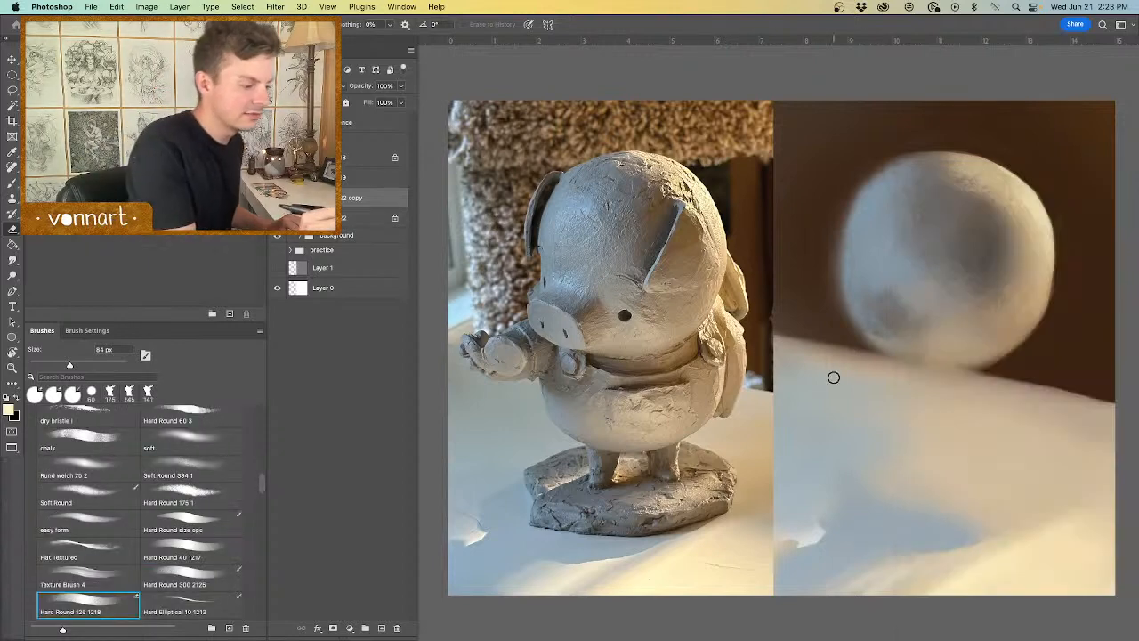
{"action": "mouse_move", "coordinate": [872, 325]}
{"action": "left_mouse_down"}
{"action": "mouse_move", "coordinate": [962, 277]}
{"action": "mouse_move", "coordinate": [963, 365]}
{"action": "left_mouse_up"}
{"action": "key", "text": "super+z"}
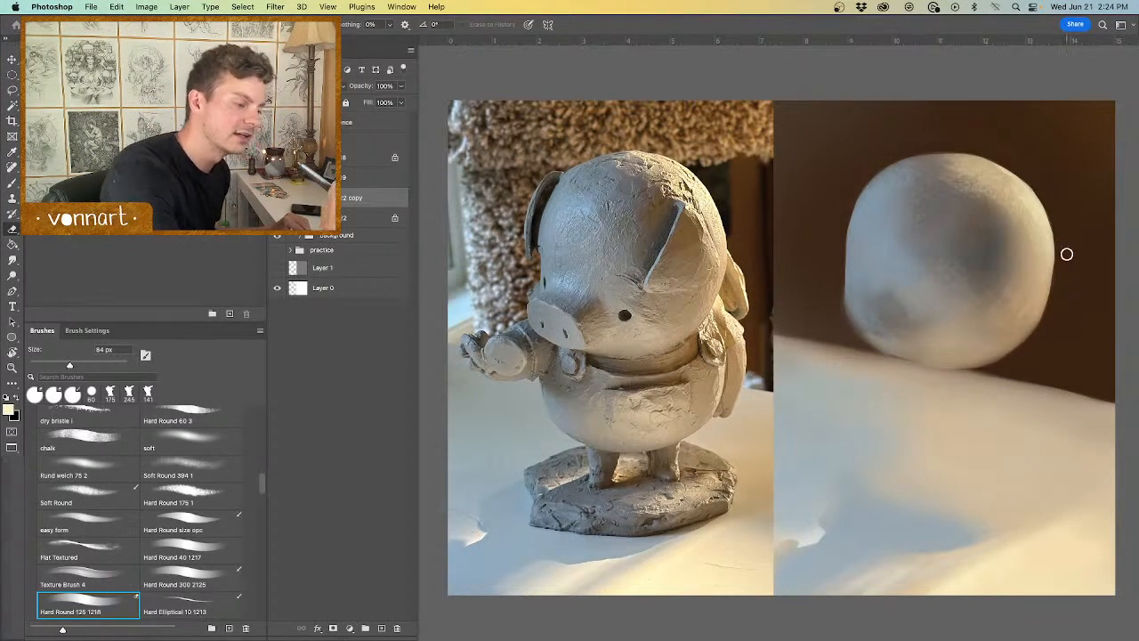
Step: Paint grey tones sampled from the photo's head over the painted head's upper left area with the chalk brush at 210 px
{"action": "key", "text": "b"}
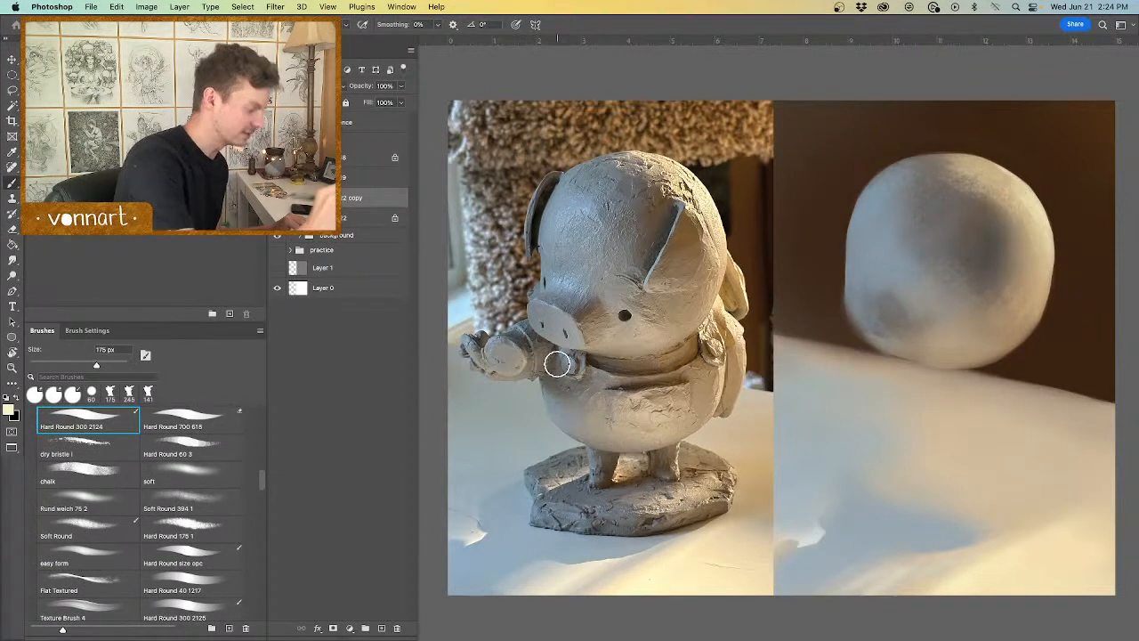
{"action": "right_click", "coordinate": [981, 299]}
{"action": "double_click", "coordinate": [1058, 412]}
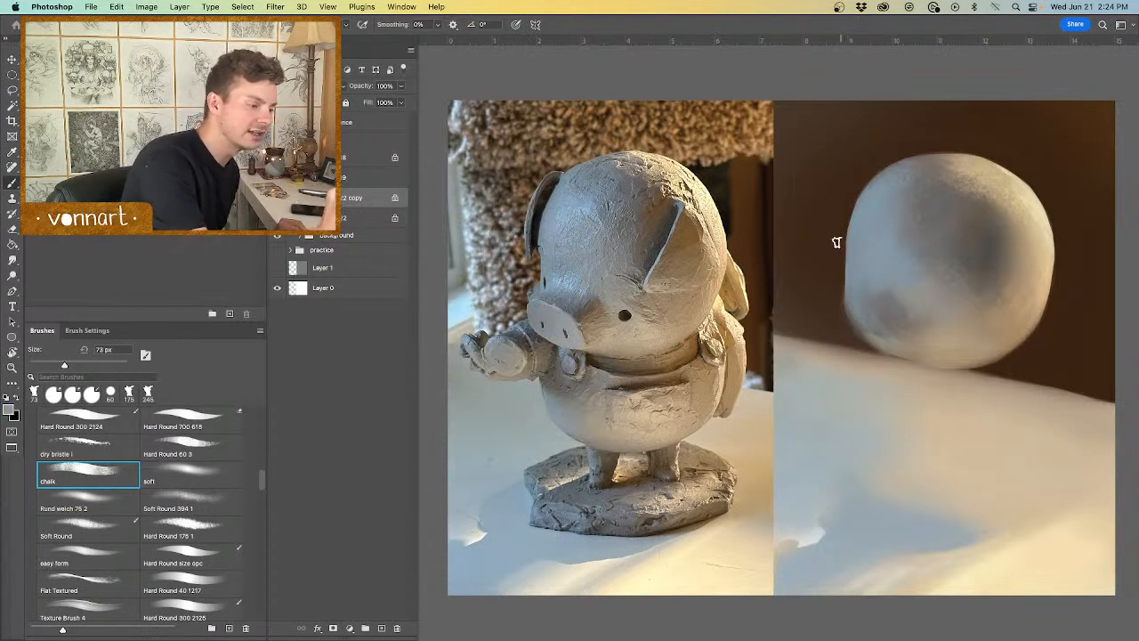
{"action": "left_click", "coordinate": [561, 192], "text": "alt"}
{"action": "left_click_drag", "start_coordinate": [934, 178], "coordinate": [950, 178]}
{"action": "mouse_move", "coordinate": [861, 202]}
{"action": "left_mouse_down"}
{"action": "mouse_move", "coordinate": [891, 173]}
{"action": "mouse_move", "coordinate": [934, 162]}
{"action": "left_mouse_up"}
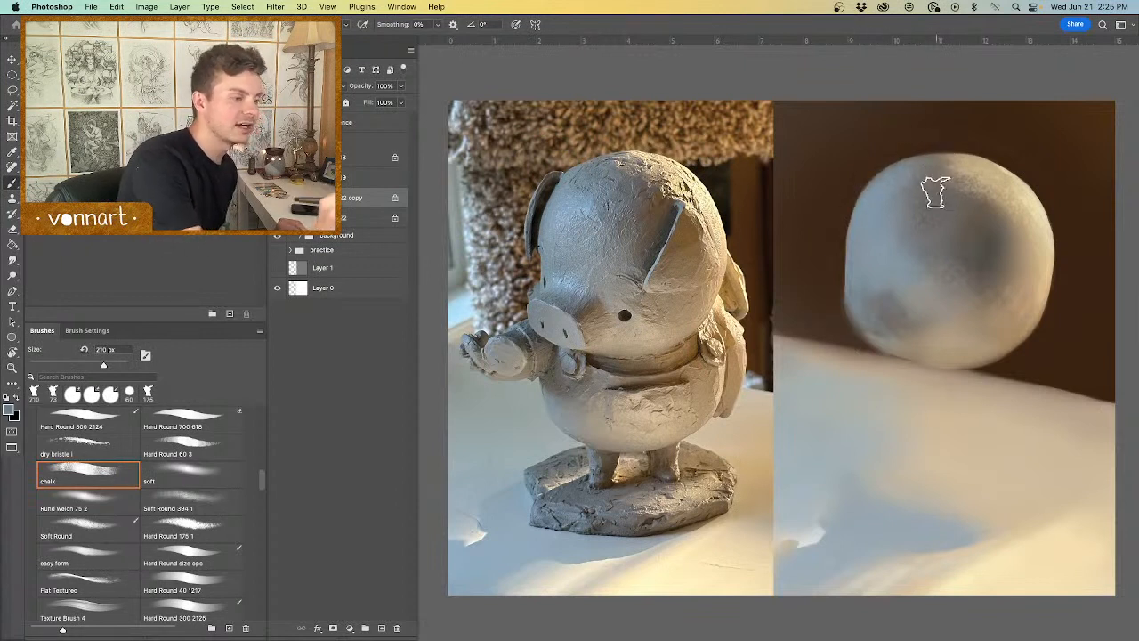
{"action": "left_click", "coordinate": [588, 218], "text": "alt"}
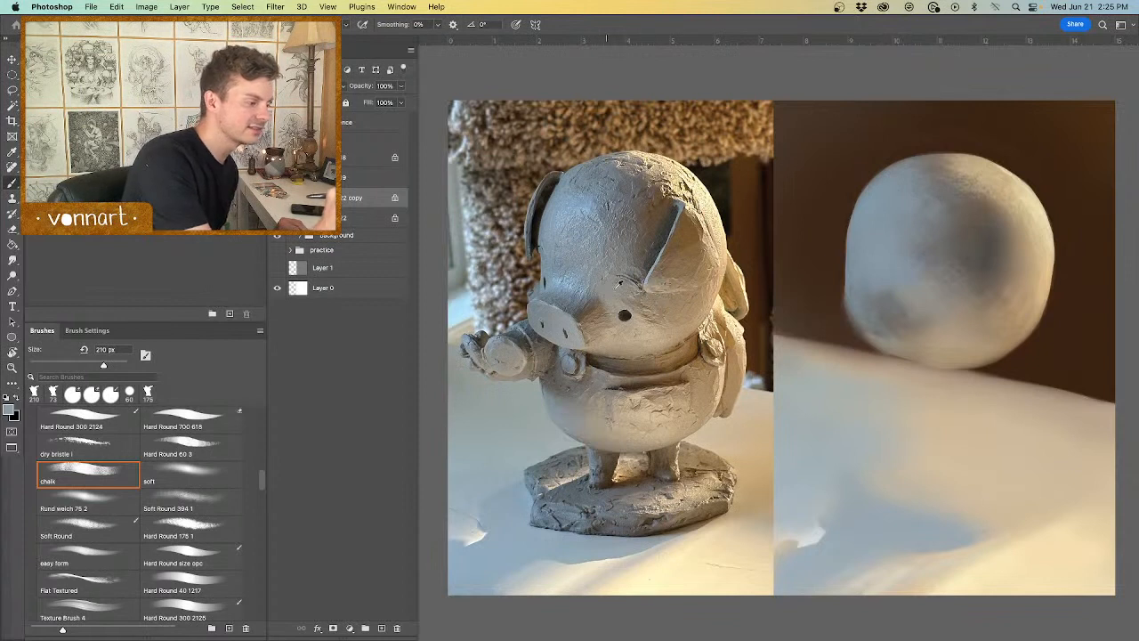
{"action": "left_click", "coordinate": [629, 260], "text": "alt"}
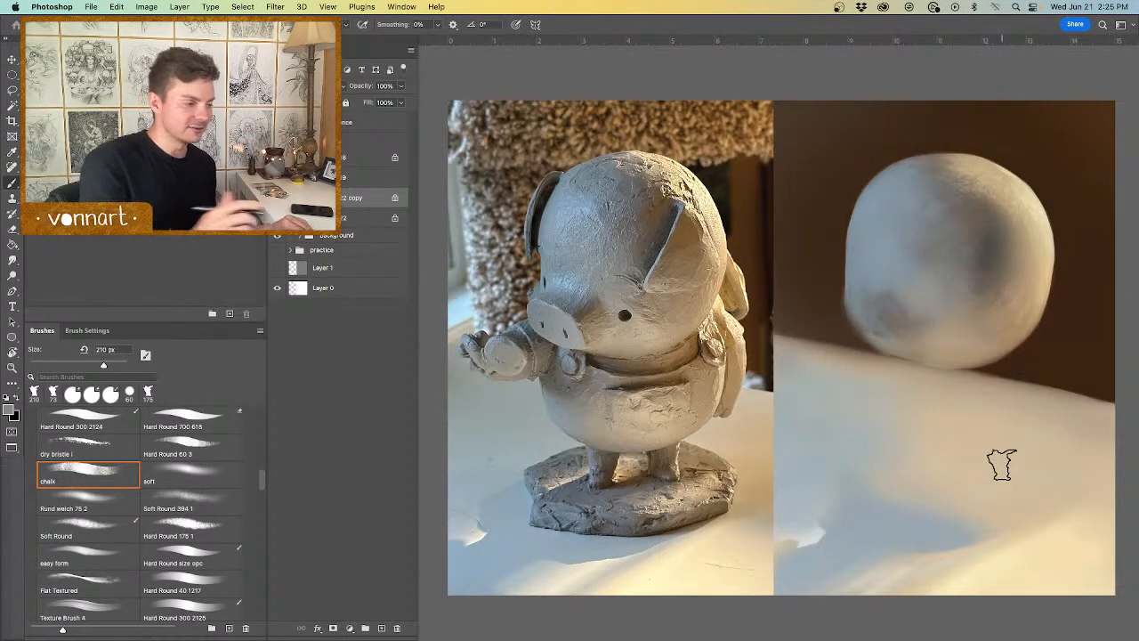
Step: Add a new layer and outline a triangular ear on the head's right side in brown sampled from the photo, using chalk at 63 px
{"action": "left_click", "coordinate": [381, 628]}
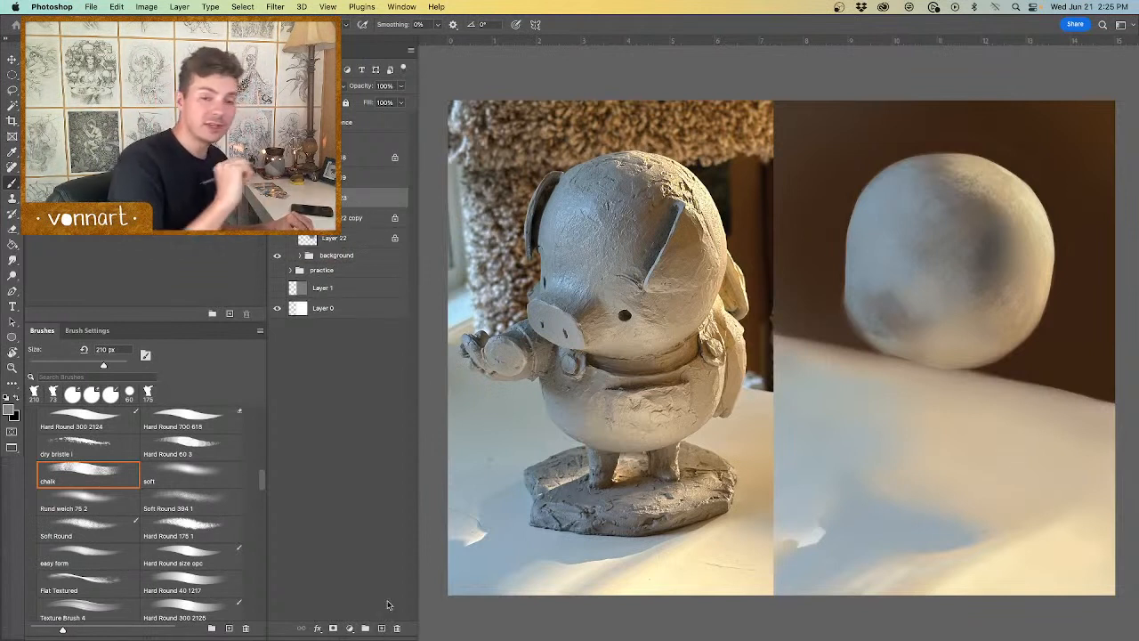
{"action": "left_click", "coordinate": [691, 224], "text": "alt"}
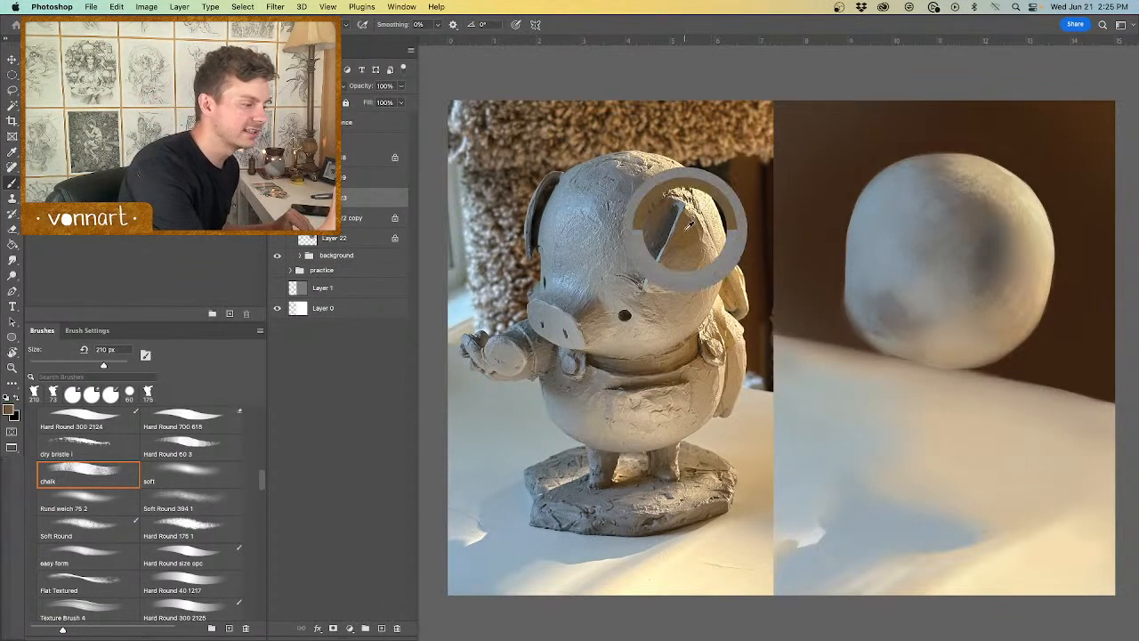
{"action": "left_click_drag", "start_coordinate": [997, 278], "coordinate": [986, 277]}
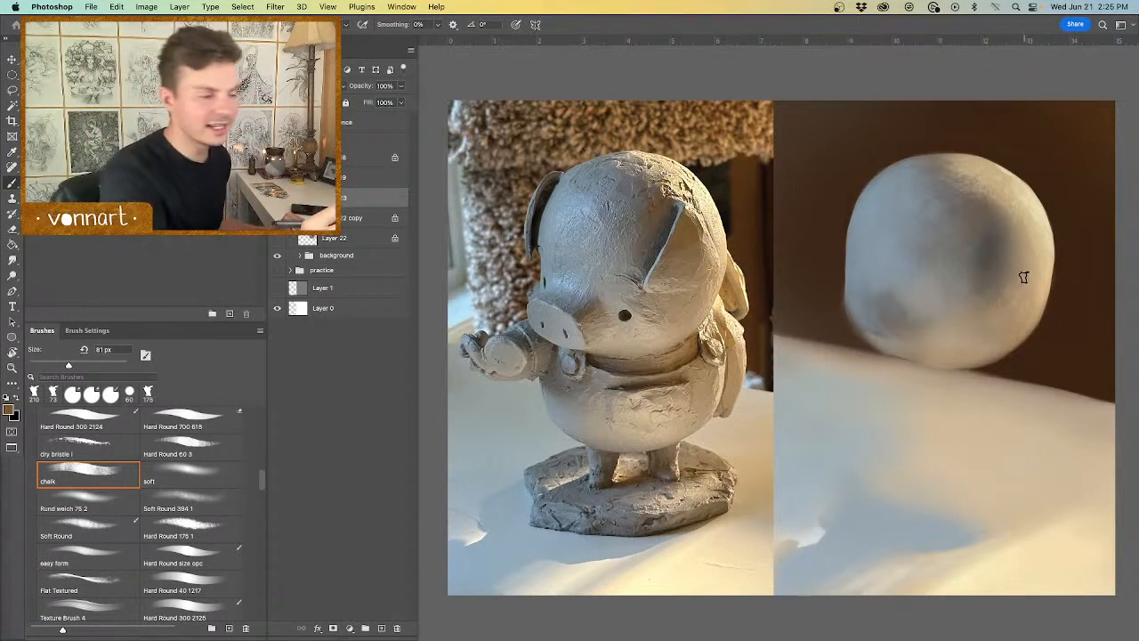
{"action": "left_click_drag", "start_coordinate": [990, 229], "coordinate": [986, 218]}
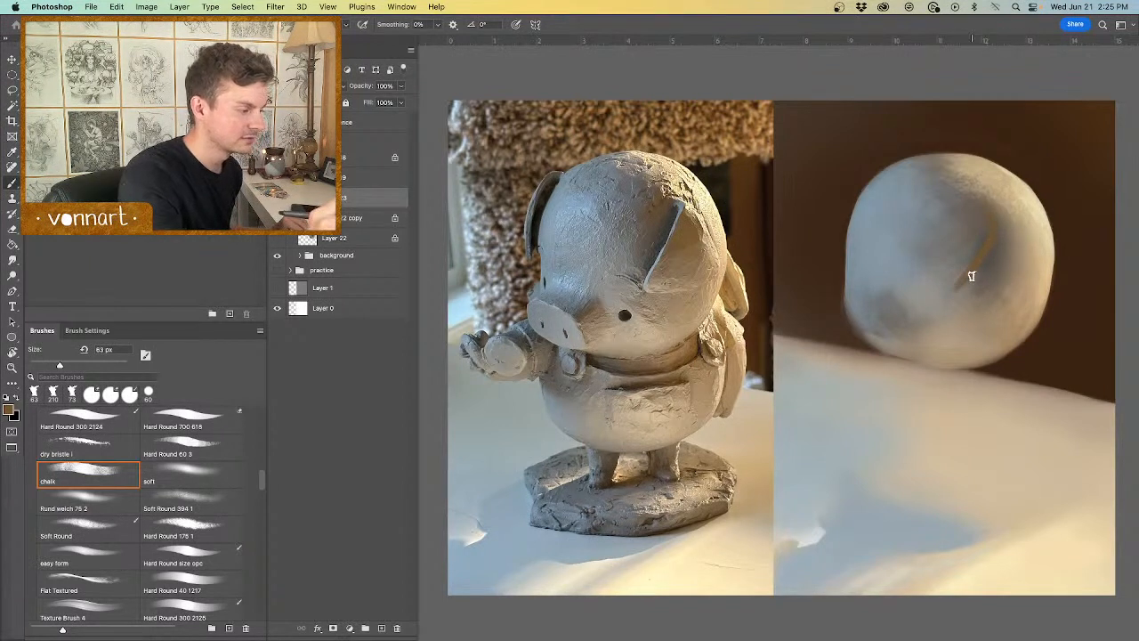
{"action": "left_click_drag", "start_coordinate": [969, 300], "coordinate": [1030, 285]}
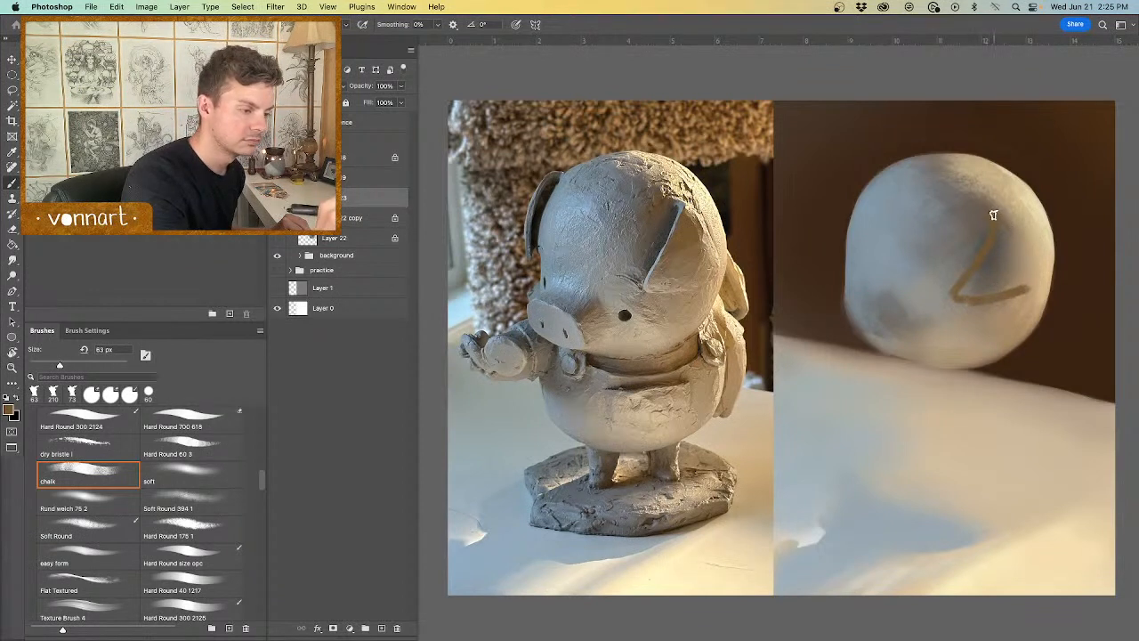
{"action": "left_click_drag", "start_coordinate": [996, 220], "coordinate": [1029, 285]}
Step: Enlarge the chalk brush to 150 px and fill the triangular ear with the sampled brown
{"action": "key", "text": "]"}
{"action": "key", "text": "]"}
{"action": "key", "text": "]"}
{"action": "key", "text": "]"}
{"action": "key", "text": "]"}
{"action": "key", "text": "]"}
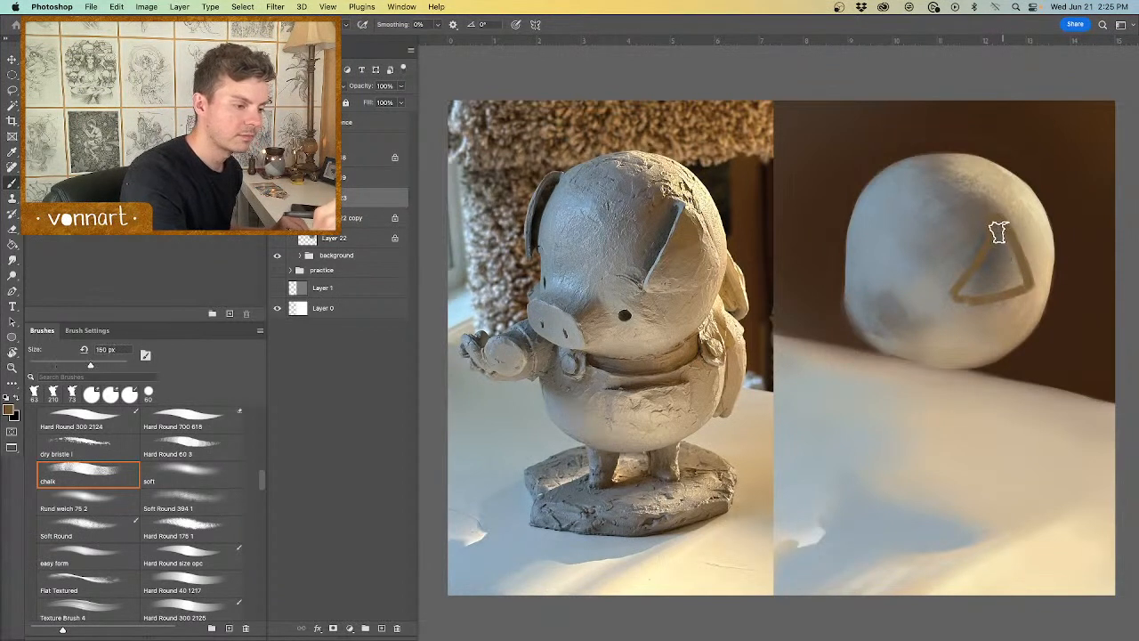
{"action": "mouse_move", "coordinate": [999, 232]}
{"action": "left_mouse_down"}
{"action": "mouse_move", "coordinate": [994, 268]}
{"action": "mouse_move", "coordinate": [967, 288]}
{"action": "mouse_move", "coordinate": [1008, 257]}
{"action": "mouse_move", "coordinate": [1014, 287]}
{"action": "mouse_move", "coordinate": [959, 294]}
{"action": "mouse_move", "coordinate": [1006, 224]}
{"action": "mouse_move", "coordinate": [953, 297]}
{"action": "left_mouse_up"}
Step: Refine the ear's edges and tip, alternating between the chalk brush and the Hard Round 125 1218 eraser at small sizes
{"action": "key", "text": "e"}
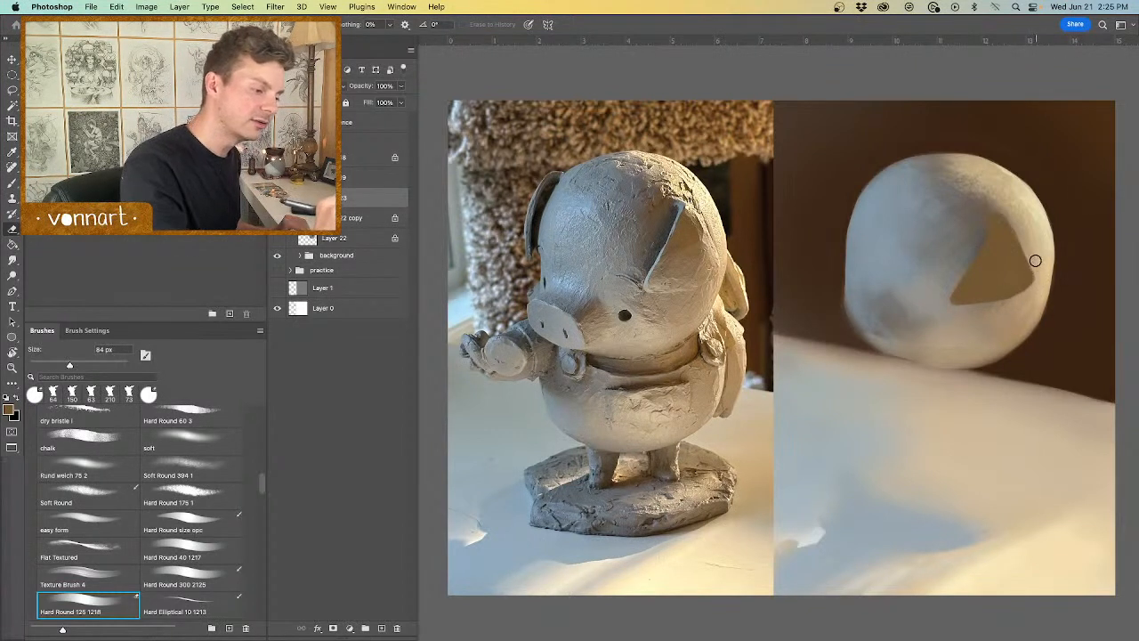
{"action": "key", "text": "b"}
{"action": "key", "text": "bracketleft"}
{"action": "key", "text": "bracketleft"}
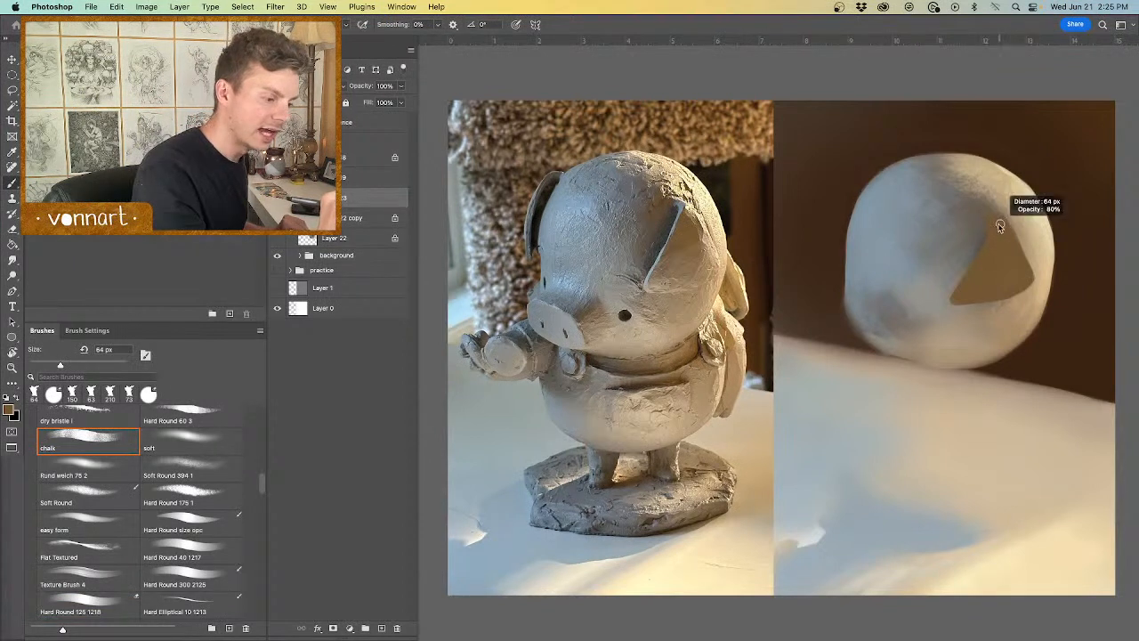
{"action": "key", "text": "e"}
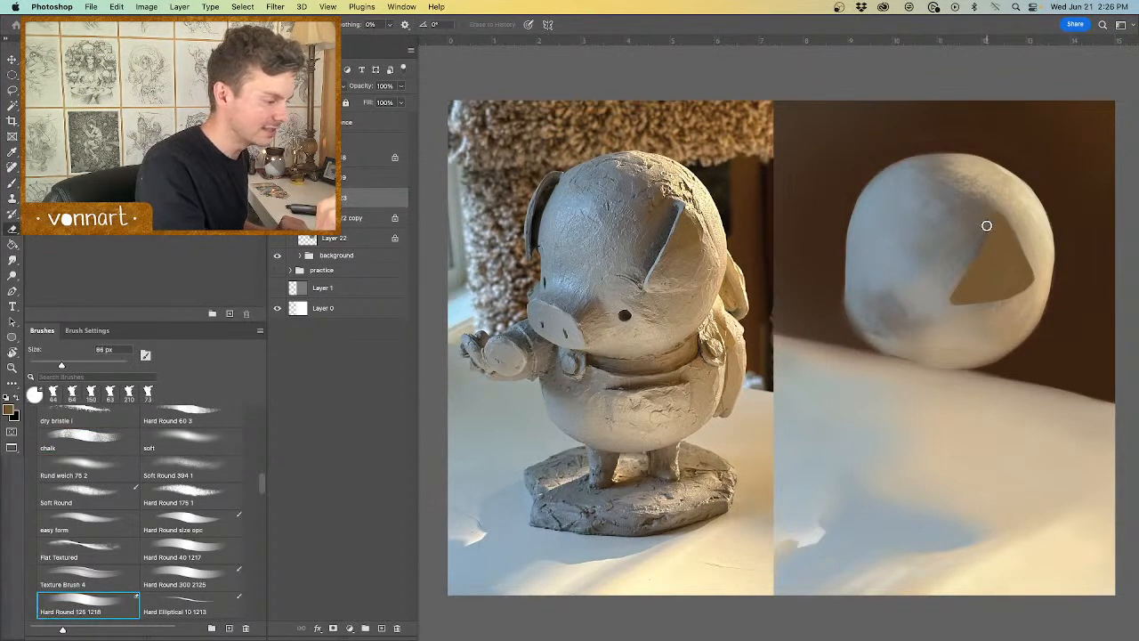
{"action": "key", "text": "b"}
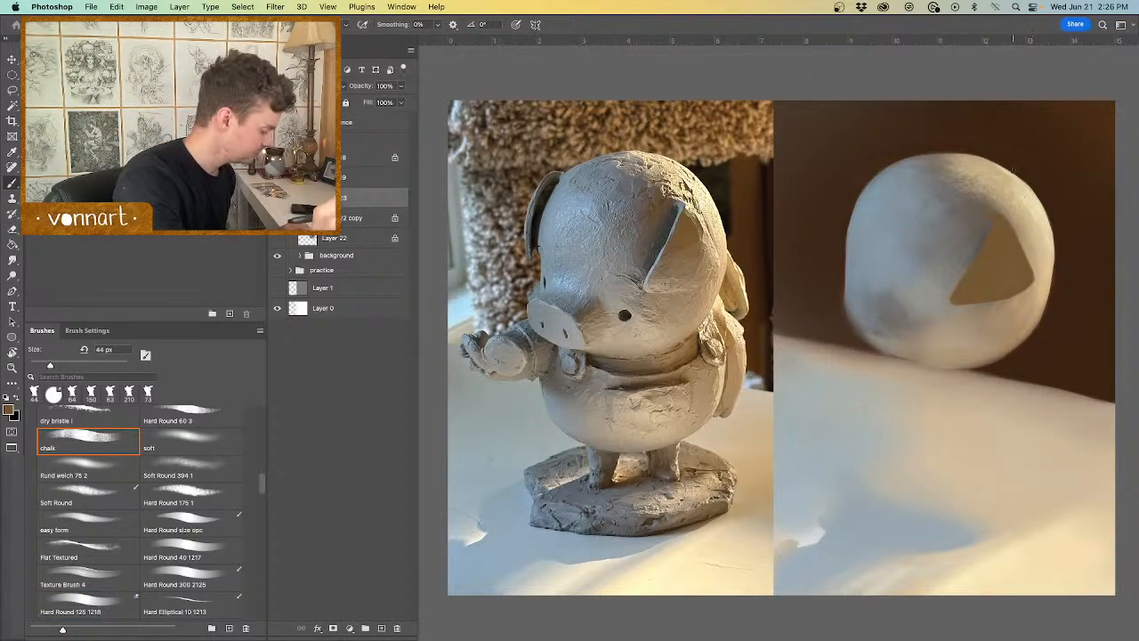
Step: Transform the ear, shifting it up and toward the head's right edge and scaling it down slightly
{"action": "key", "text": "super+t"}
{"action": "left_click_drag", "start_coordinate": [1034, 213], "coordinate": [1046, 199]}
{"action": "left_click_drag", "start_coordinate": [948, 309], "coordinate": [953, 302]}
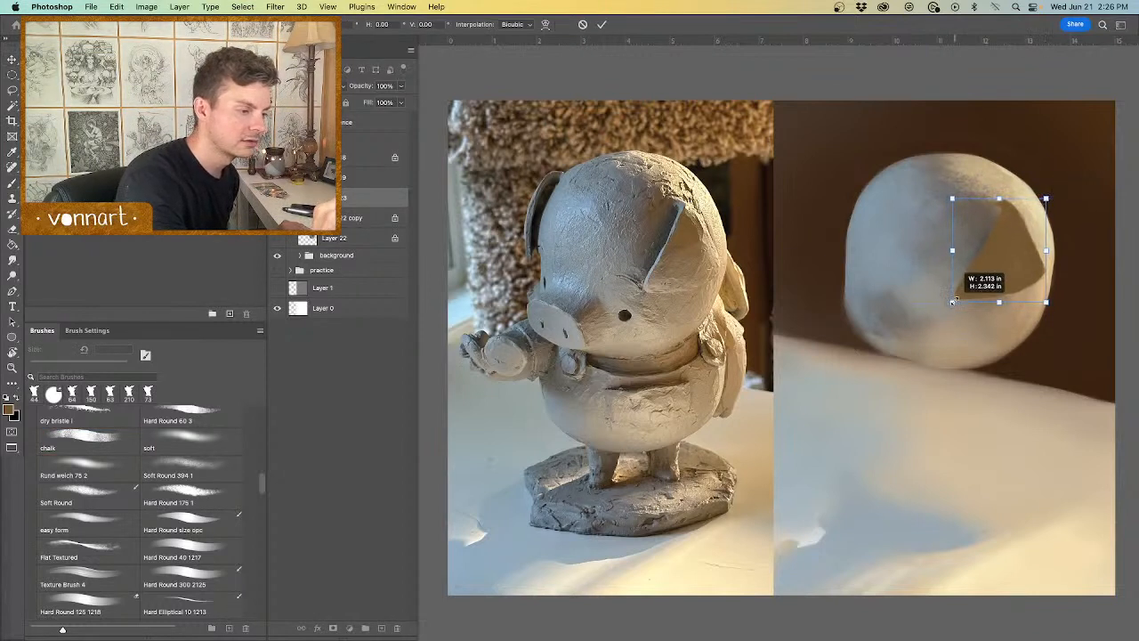
{"action": "left_click_drag", "start_coordinate": [953, 199], "coordinate": [958, 202]}
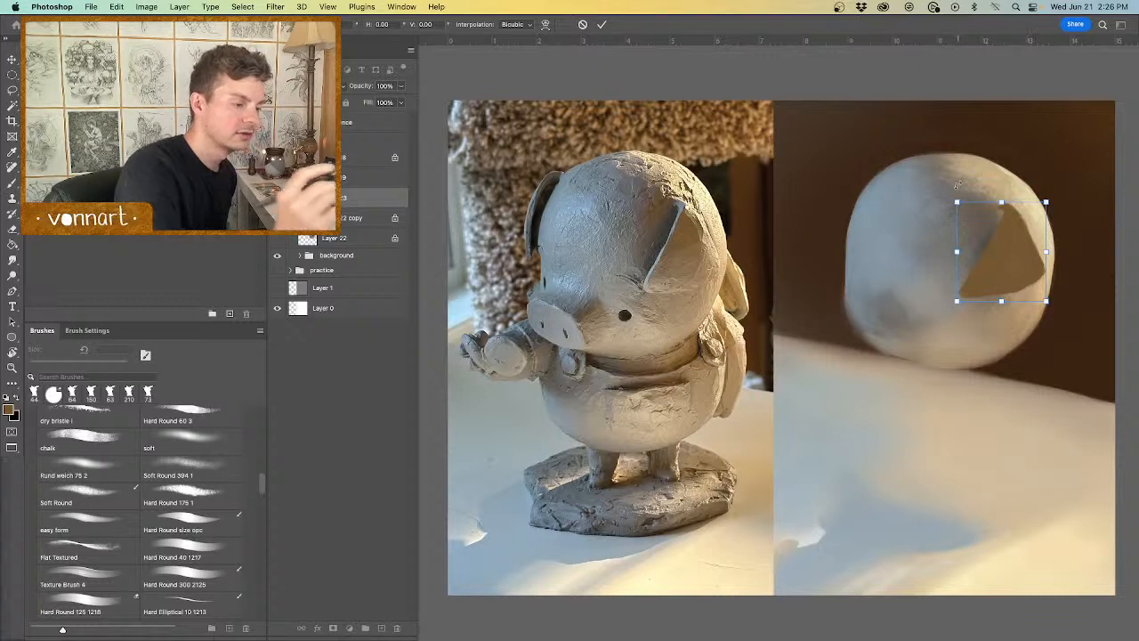
{"action": "key", "text": "Return"}
Step: Try grey chalk strokes across the lower part of the ear, then undo them
{"action": "key", "text": "b"}
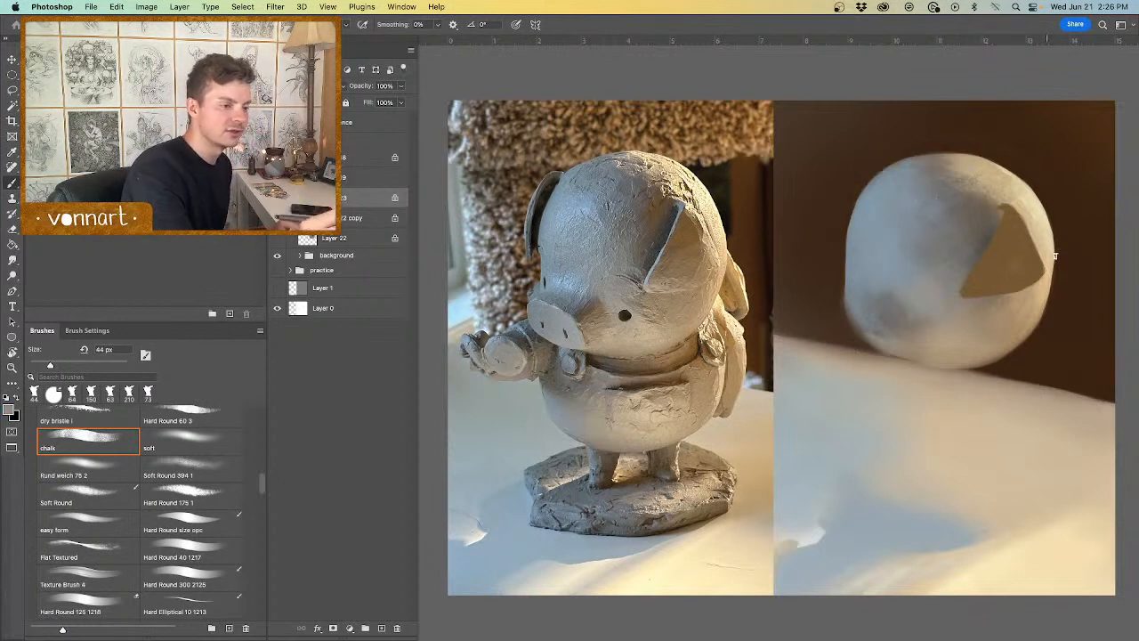
{"action": "left_click_drag", "start_coordinate": [968, 278], "coordinate": [1038, 255]}
{"action": "left_click_drag", "start_coordinate": [982, 294], "coordinate": [1044, 269]}
{"action": "key", "text": "super+z"}
{"action": "key", "text": "super+z"}
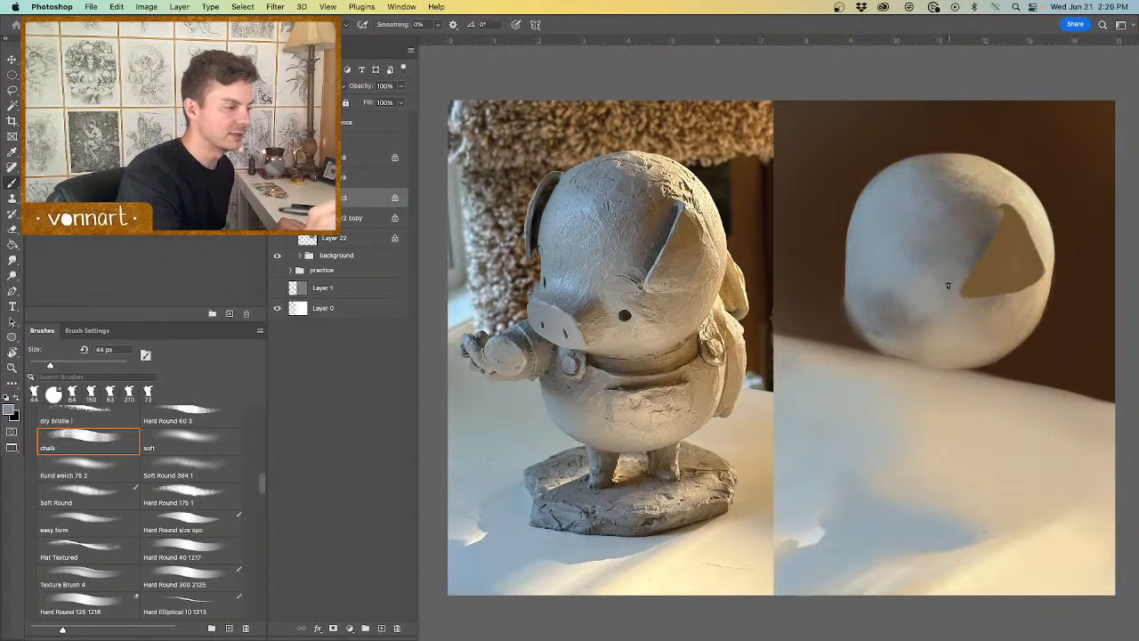
Step: Shade the ear's lower and inner area in tans sampled from the photo's ear, starting with the chalk brush at 245 px
{"action": "left_click", "coordinate": [692, 273], "text": "alt"}
{"action": "mouse_move", "coordinate": [1009, 282]}
{"action": "left_mouse_down"}
{"action": "mouse_move", "coordinate": [1006, 252]}
{"action": "mouse_move", "coordinate": [969, 301]}
{"action": "left_mouse_up"}
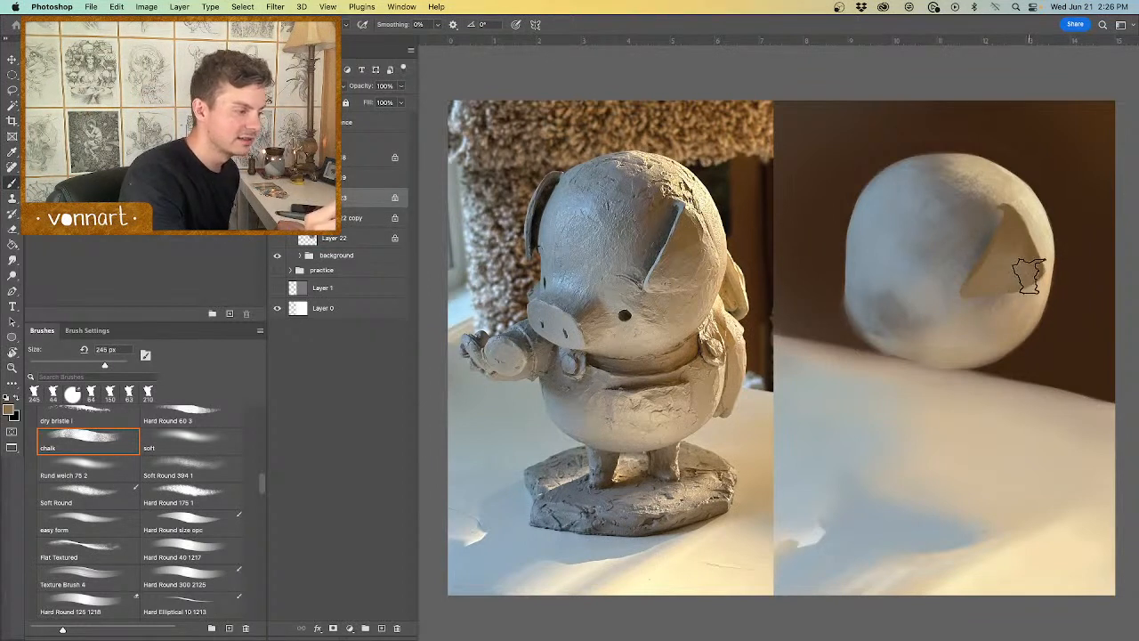
{"action": "left_click", "coordinate": [694, 271], "text": "alt"}
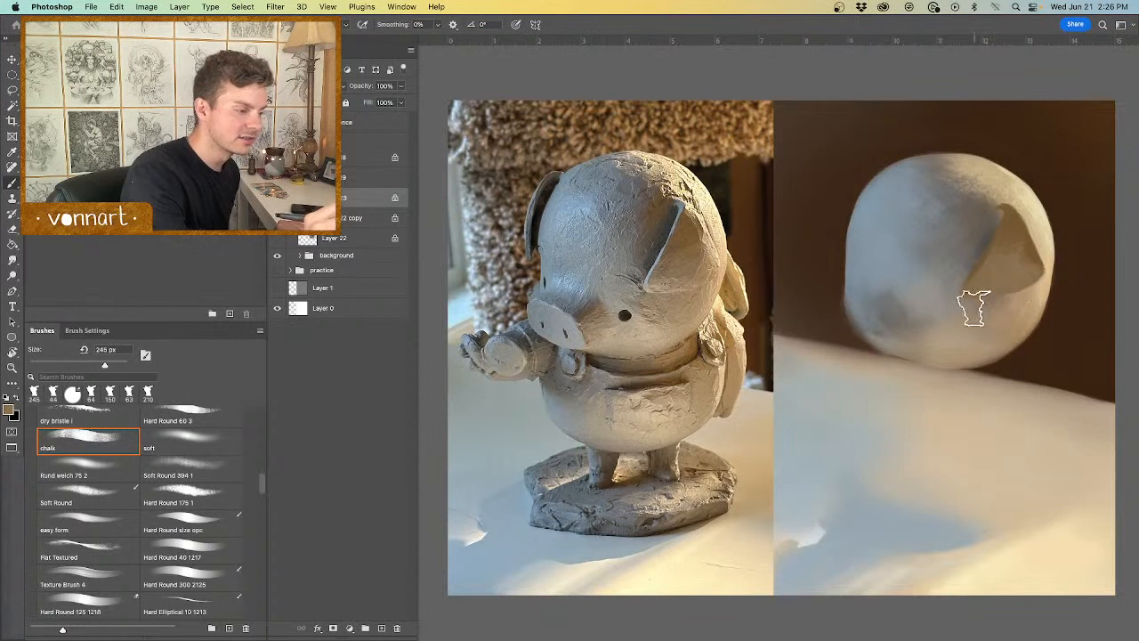
{"action": "left_click", "coordinate": [661, 284], "text": "alt"}
{"action": "mouse_move", "coordinate": [1001, 292]}
{"action": "left_mouse_down"}
{"action": "mouse_move", "coordinate": [982, 305]}
{"action": "mouse_move", "coordinate": [991, 277]}
{"action": "mouse_move", "coordinate": [986, 290]}
{"action": "mouse_move", "coordinate": [999, 299]}
{"action": "left_mouse_up"}
{"action": "mouse_move", "coordinate": [985, 290]}
{"action": "left_mouse_down"}
{"action": "mouse_move", "coordinate": [1027, 291]}
{"action": "mouse_move", "coordinate": [1005, 263]}
{"action": "mouse_move", "coordinate": [962, 297]}
{"action": "mouse_move", "coordinate": [1042, 279]}
{"action": "mouse_move", "coordinate": [994, 264]}
{"action": "mouse_move", "coordinate": [1001, 240]}
{"action": "left_mouse_up"}
Step: Build up the ear's upper and right side in lighter tans sampled from the photo, reducing the chalk brush to 112 px
{"action": "left_click", "coordinate": [688, 229], "text": "alt"}
{"action": "left_click_drag", "start_coordinate": [1007, 223], "coordinate": [1020, 274]}
{"action": "left_click", "coordinate": [683, 269], "text": "alt"}
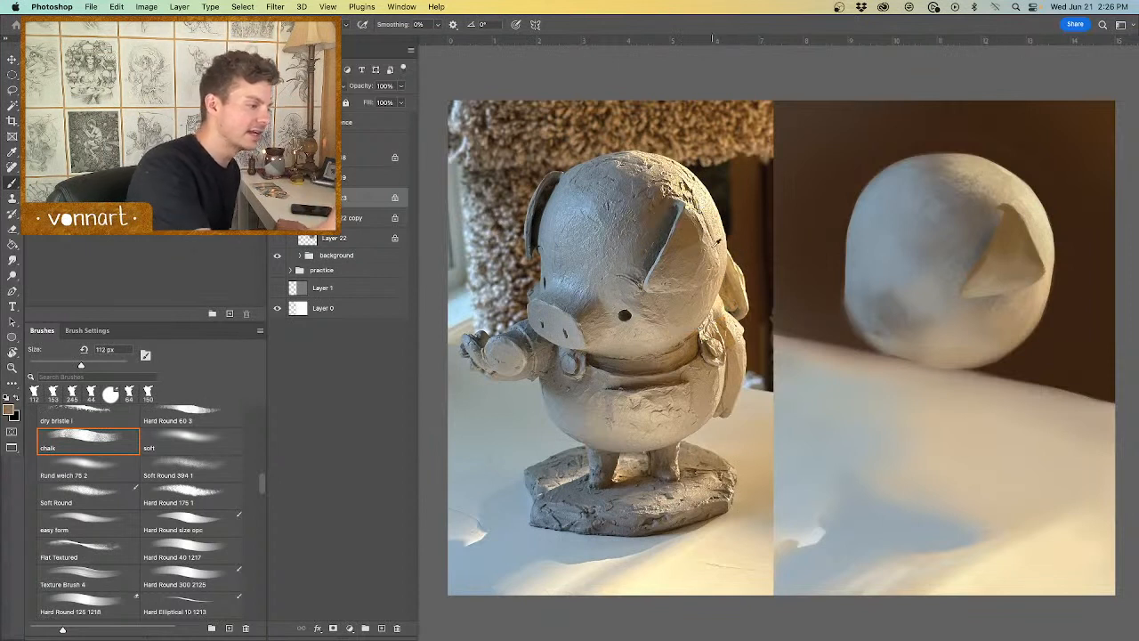
{"action": "left_click", "coordinate": [711, 243], "text": "alt"}
{"action": "mouse_move", "coordinate": [1028, 234]}
{"action": "left_mouse_down"}
{"action": "mouse_move", "coordinate": [1042, 268]}
{"action": "mouse_move", "coordinate": [1013, 203]}
{"action": "mouse_move", "coordinate": [1035, 263]}
{"action": "left_mouse_up"}
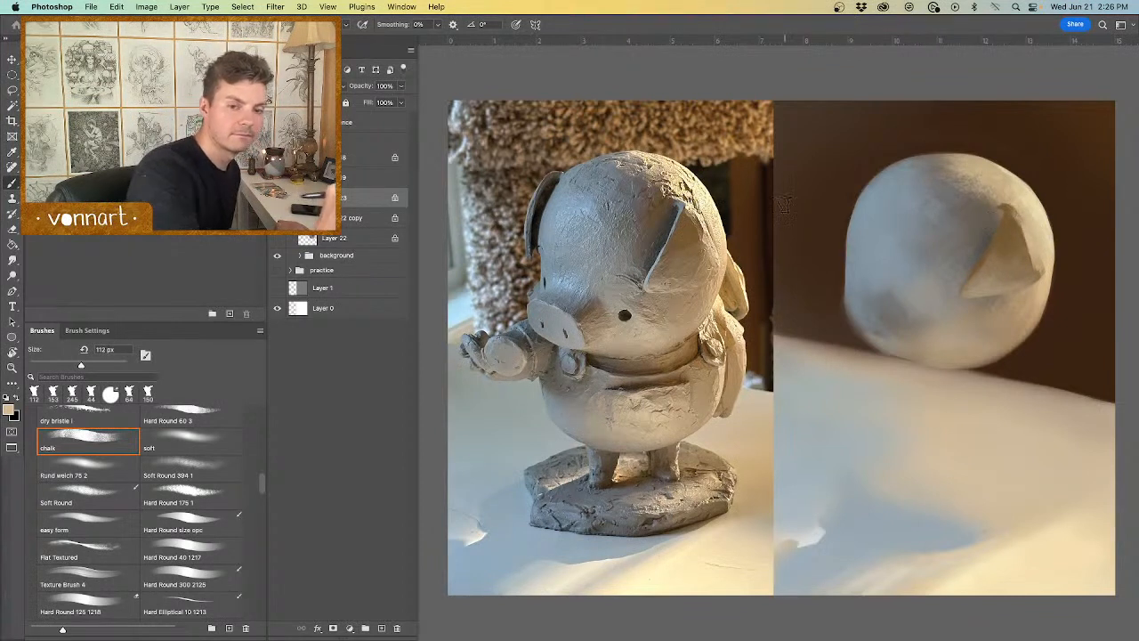
Step: Add pale highlights along the ear's right edge with chalk at 64 px and 13 px, and undo the last stroke
{"action": "left_click", "coordinate": [703, 224], "text": "alt"}
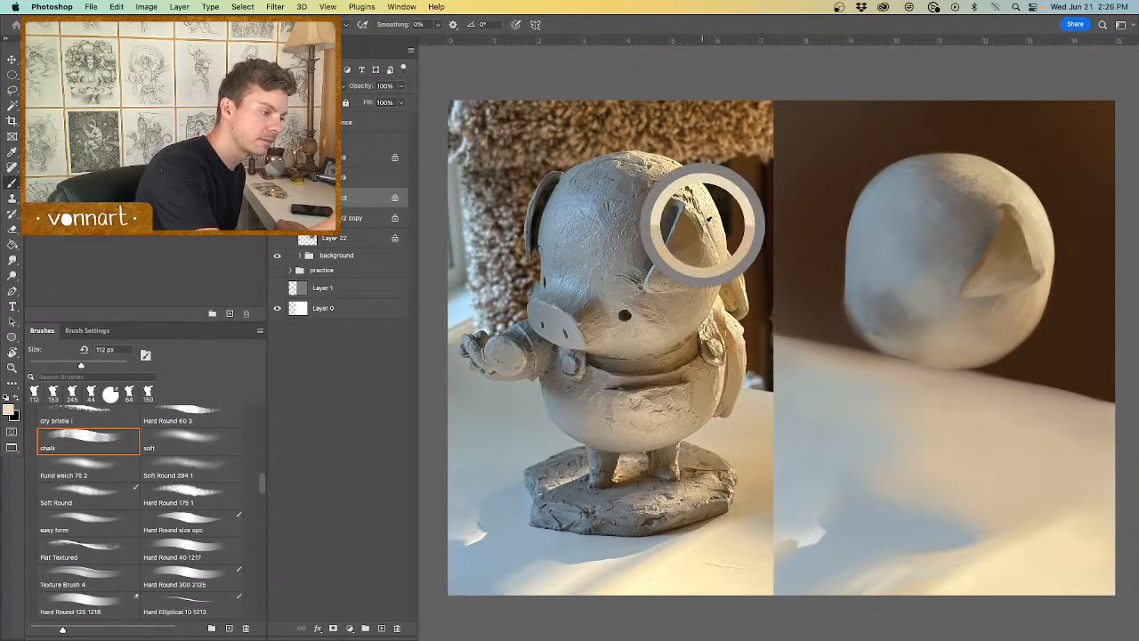
{"action": "left_click_drag", "start_coordinate": [1037, 230], "coordinate": [1030, 233]}
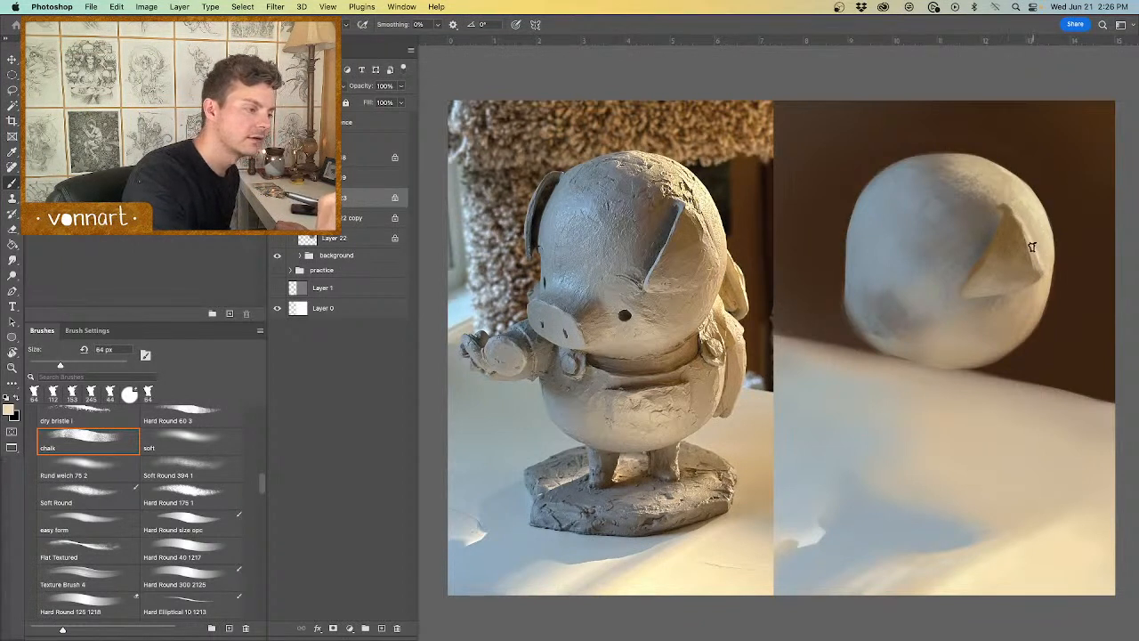
{"action": "left_click_drag", "start_coordinate": [1033, 247], "coordinate": [1026, 242]}
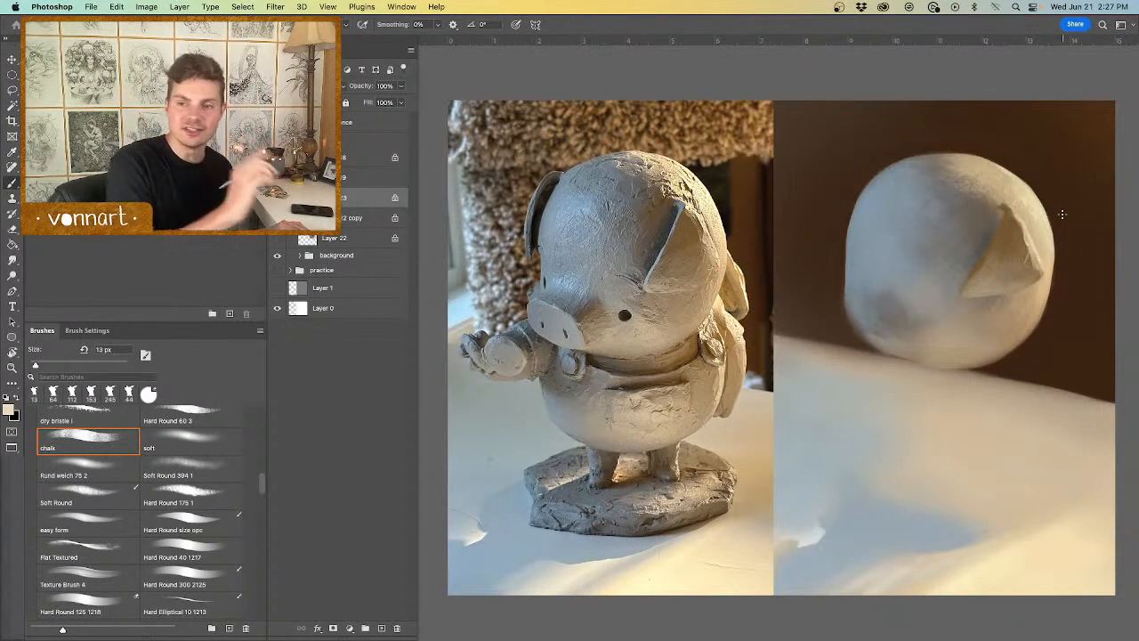
{"action": "key", "text": "super+z"}
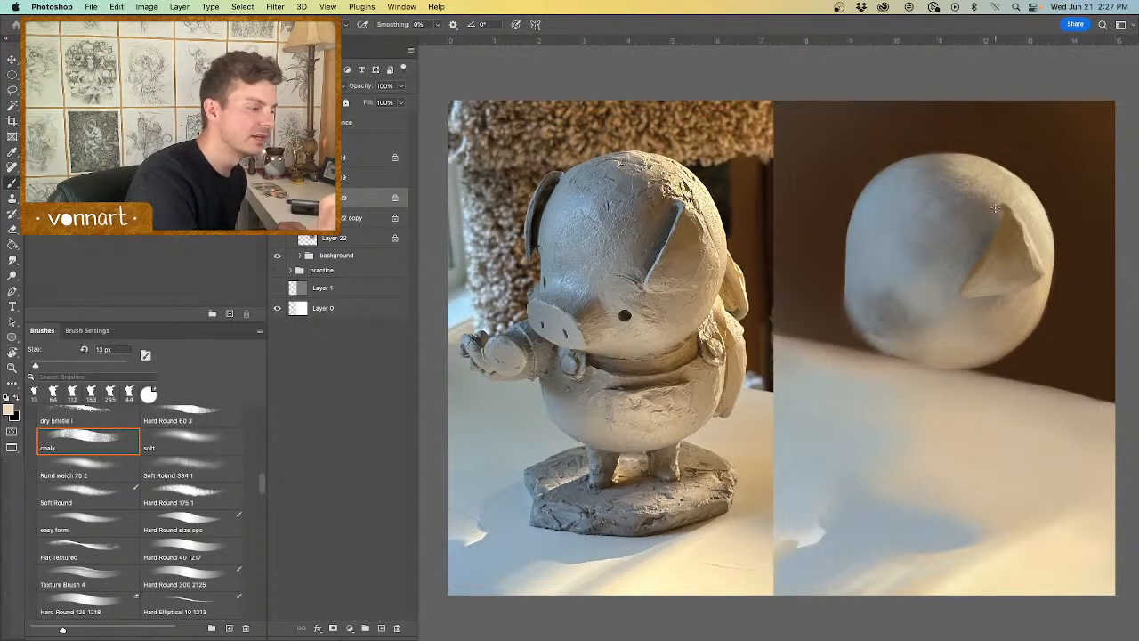
Step: Paint the ear's front rim in cool greys sampled from the photo, with the chalk brush at 34 px
{"action": "left_click", "coordinate": [683, 205], "text": "alt"}
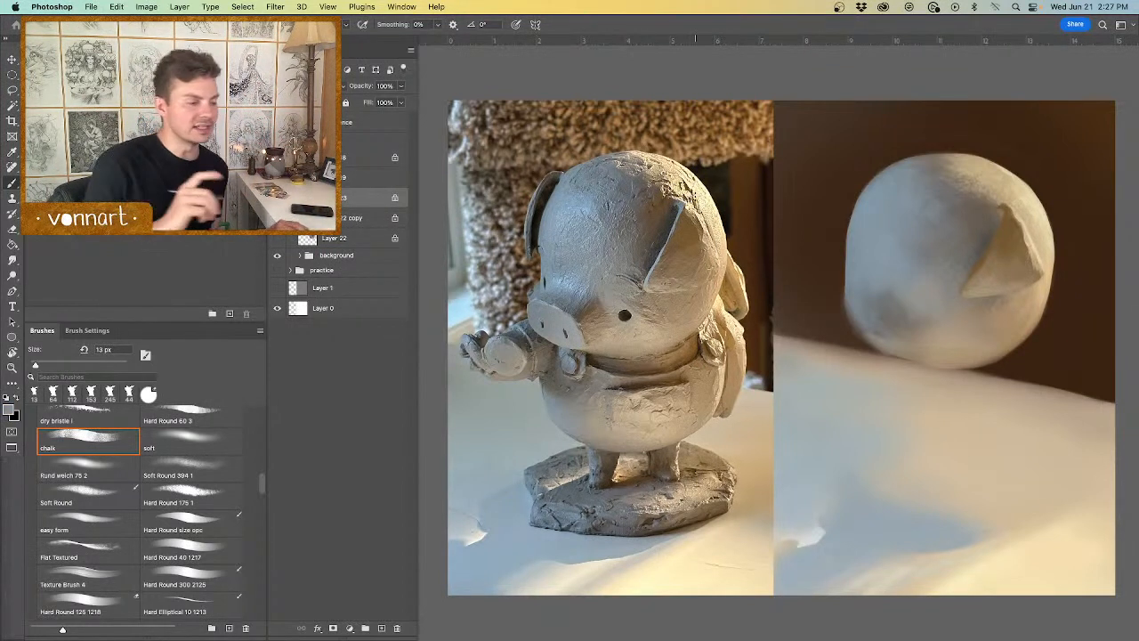
{"action": "mouse_move", "coordinate": [1000, 235]}
{"action": "left_mouse_down"}
{"action": "mouse_move", "coordinate": [1010, 234]}
{"action": "mouse_move", "coordinate": [1002, 206]}
{"action": "left_mouse_up"}
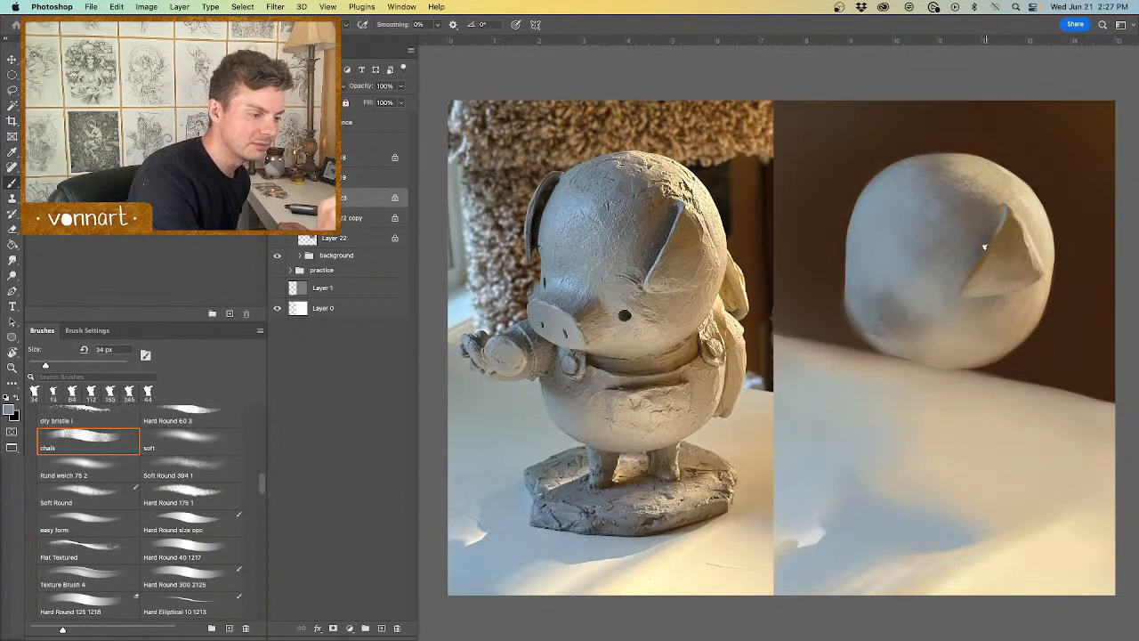
{"action": "left_click", "coordinate": [663, 253], "text": "alt"}
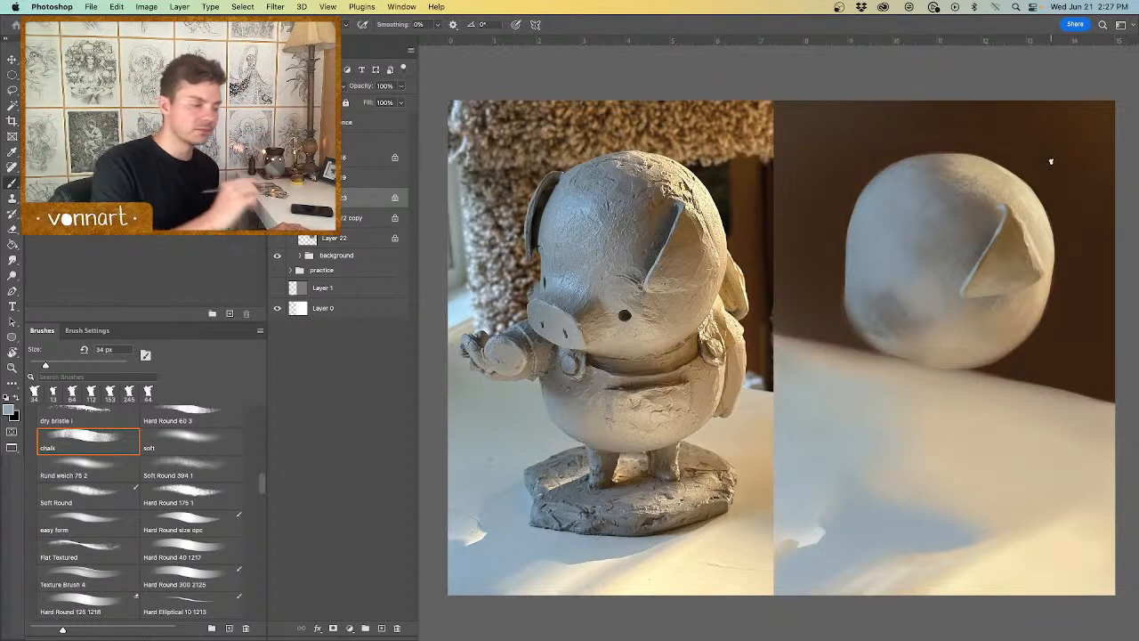
Step: Darken the head beside the ear's front rim on the head layer with shadow tones sampled from the photo, using chalk at 93 to 264 px
{"action": "left_click", "coordinate": [344, 218]}
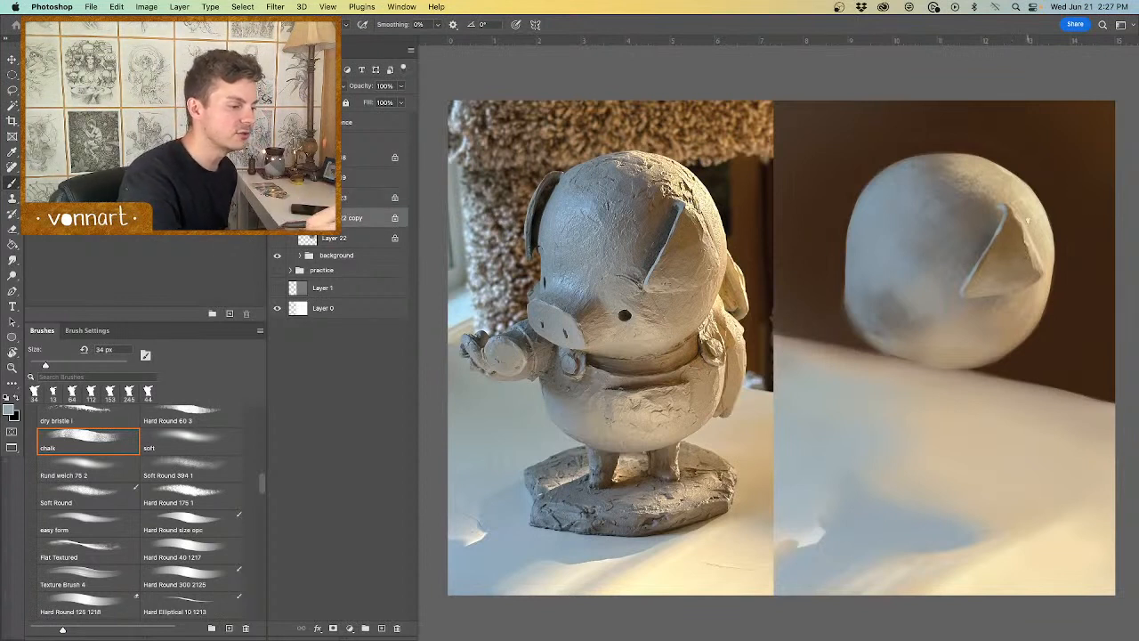
{"action": "left_click", "coordinate": [984, 240], "text": "alt"}
{"action": "left_click", "coordinate": [670, 233], "text": "alt"}
{"action": "left_click_drag", "start_coordinate": [993, 256], "coordinate": [999, 259]}
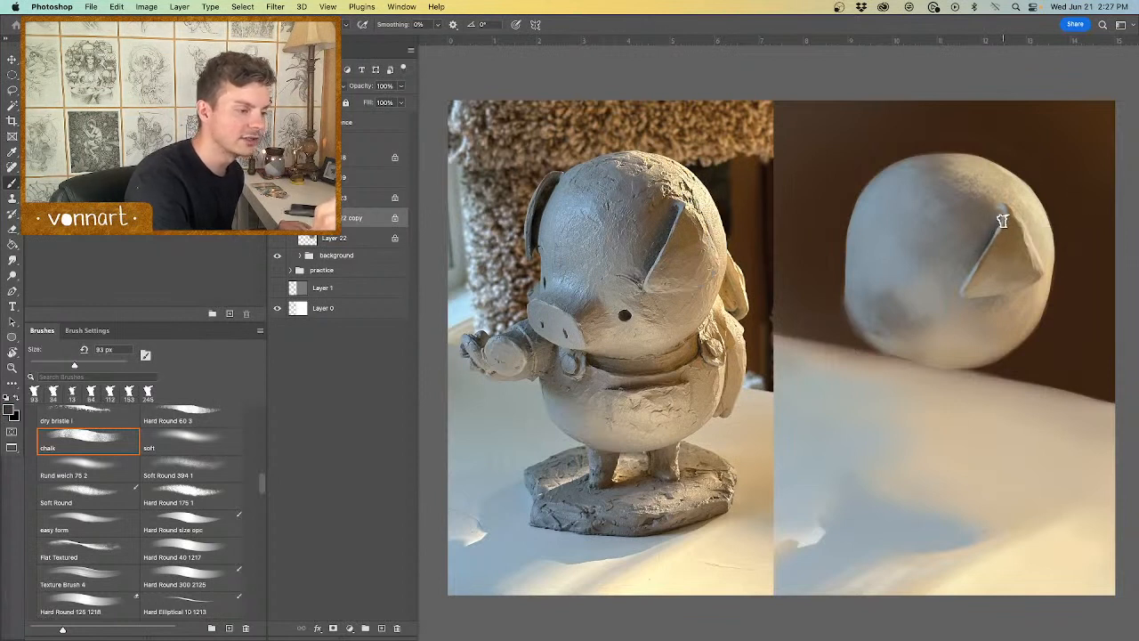
{"action": "left_click_drag", "start_coordinate": [1002, 213], "coordinate": [961, 282]}
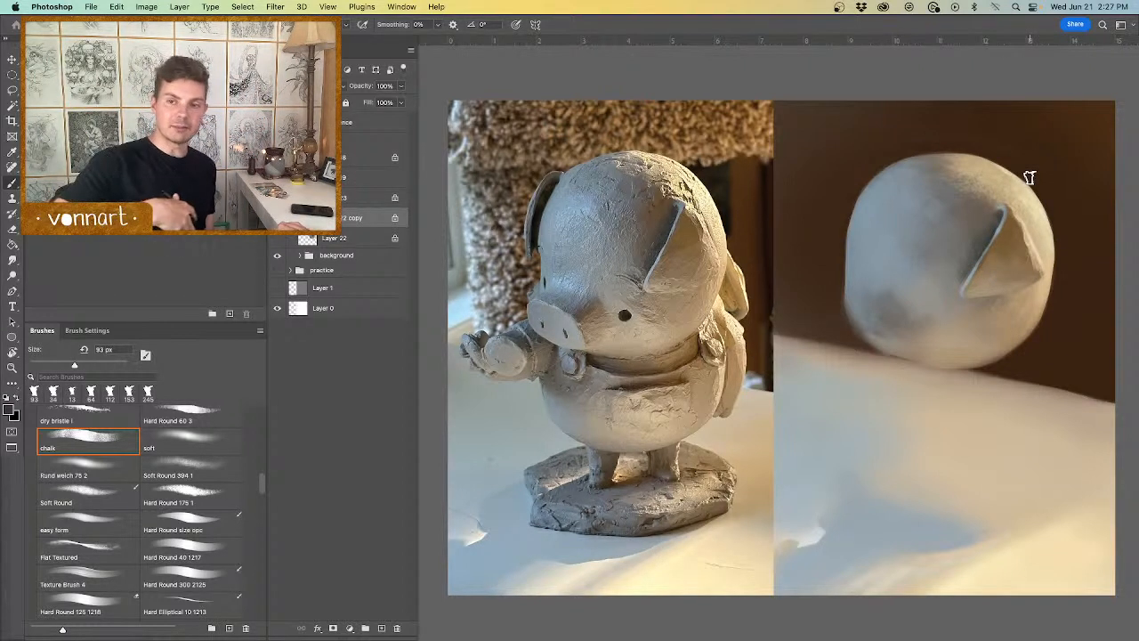
{"action": "mouse_move", "coordinate": [985, 230]}
{"action": "left_mouse_down"}
{"action": "mouse_move", "coordinate": [1000, 229]}
{"action": "mouse_move", "coordinate": [988, 220]}
{"action": "mouse_move", "coordinate": [961, 260]}
{"action": "left_mouse_up"}
{"action": "left_click", "coordinate": [653, 221], "text": "alt"}
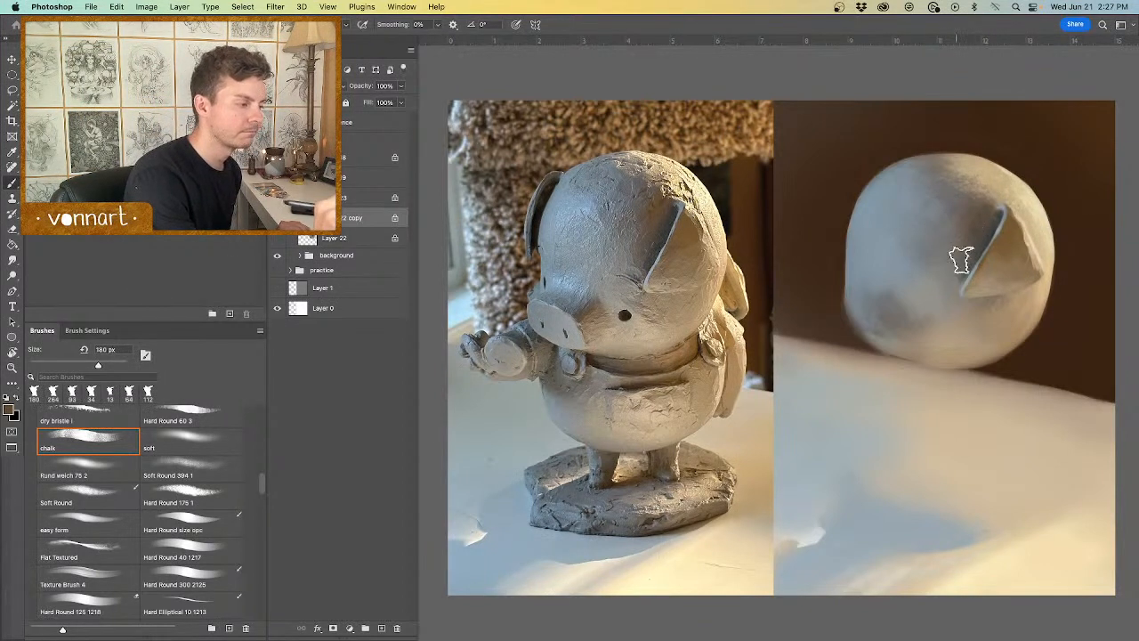
{"action": "left_click_drag", "start_coordinate": [988, 206], "coordinate": [950, 190]}
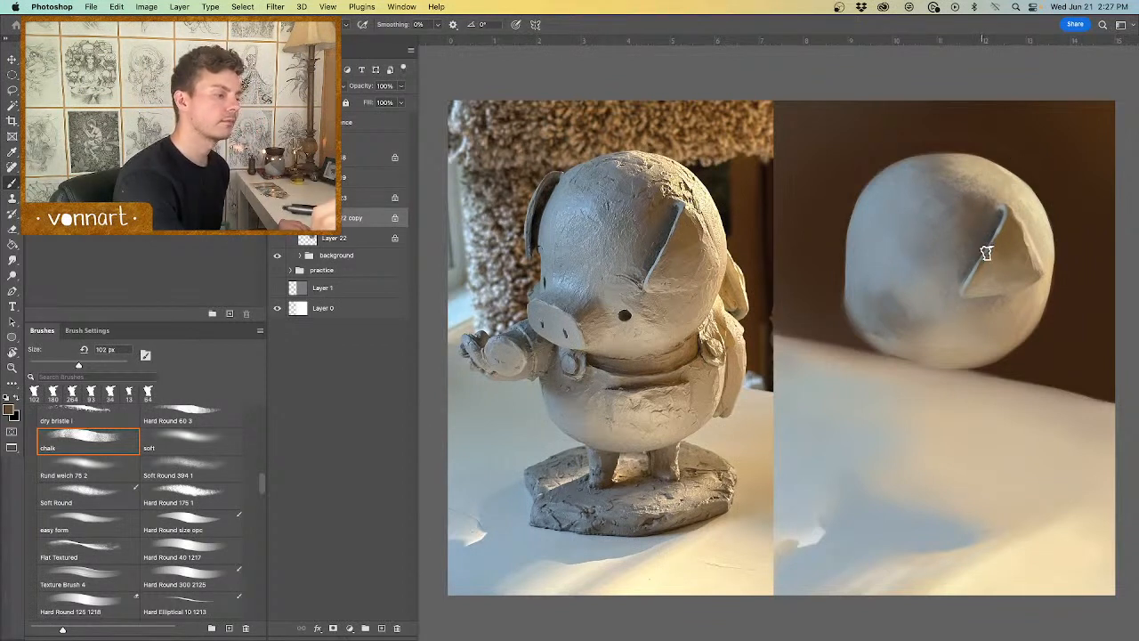
Step: Refine the ear's front rim on the ear layer with greys sampled from the photo, reducing the chalk brush to 33 px
{"action": "left_click", "coordinate": [372, 198]}
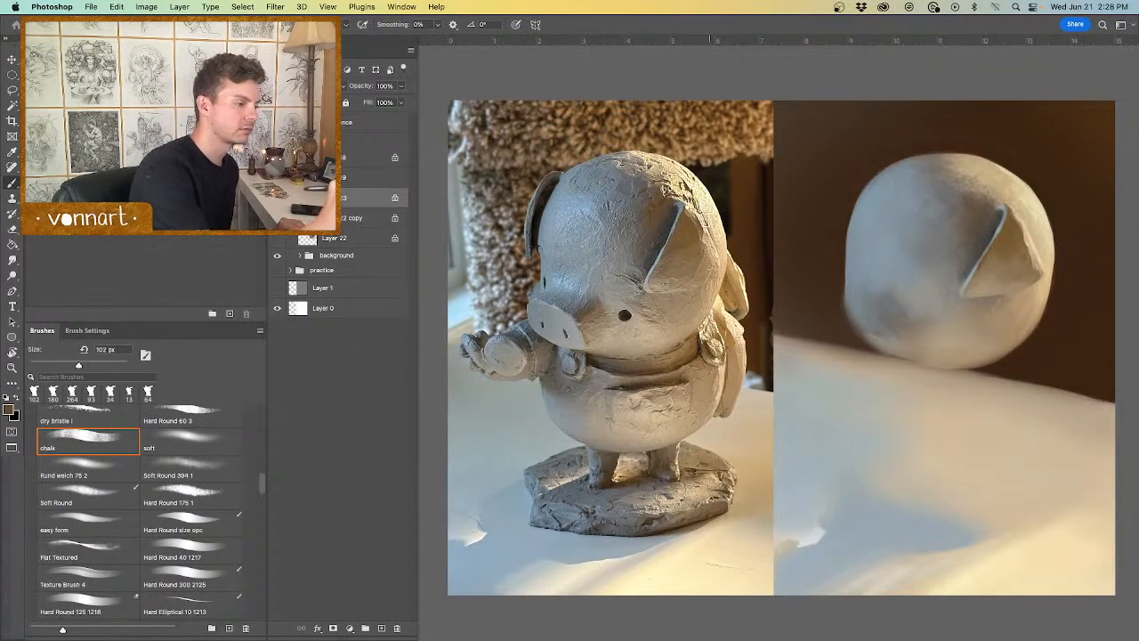
{"action": "left_click_drag", "start_coordinate": [986, 261], "coordinate": [983, 251]}
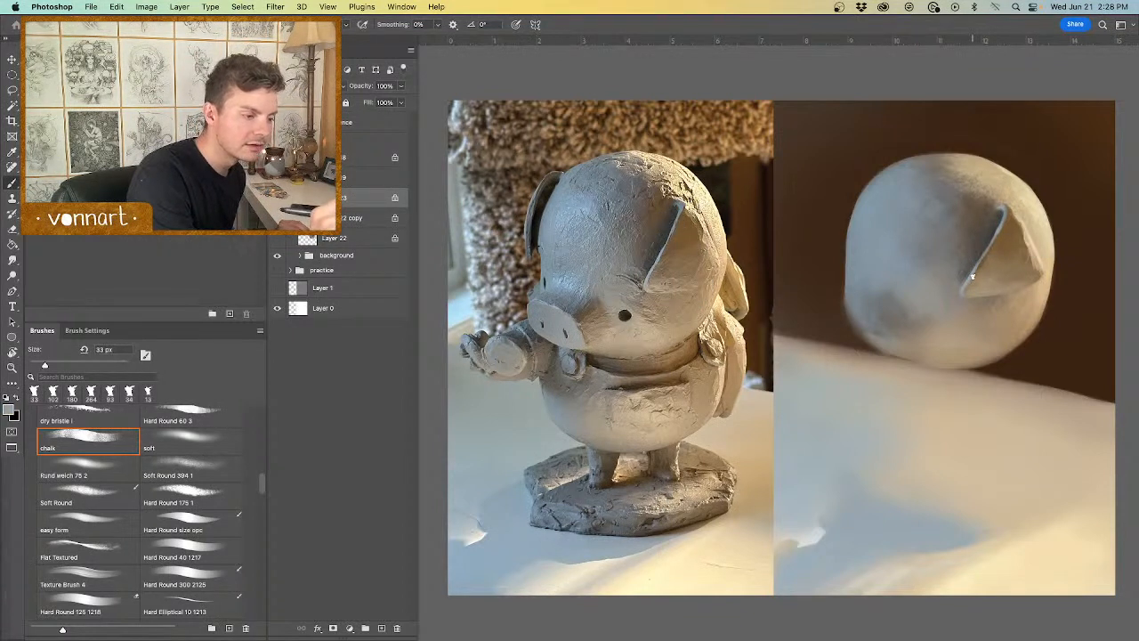
{"action": "left_click", "coordinate": [656, 267], "text": "alt"}
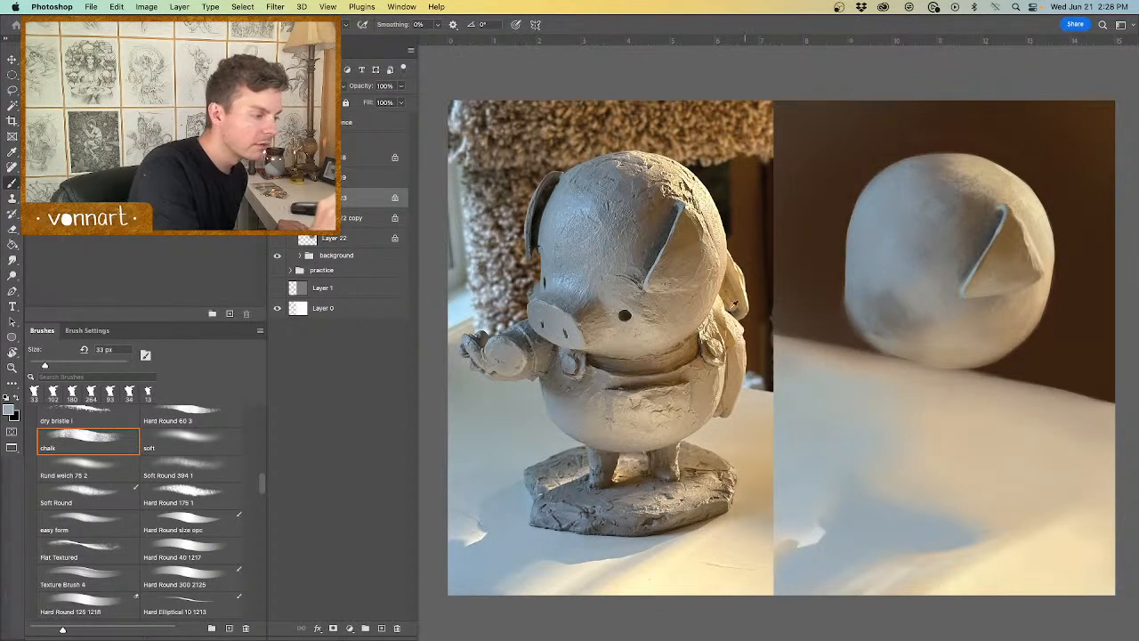
{"action": "left_click", "coordinate": [656, 285], "text": "alt"}
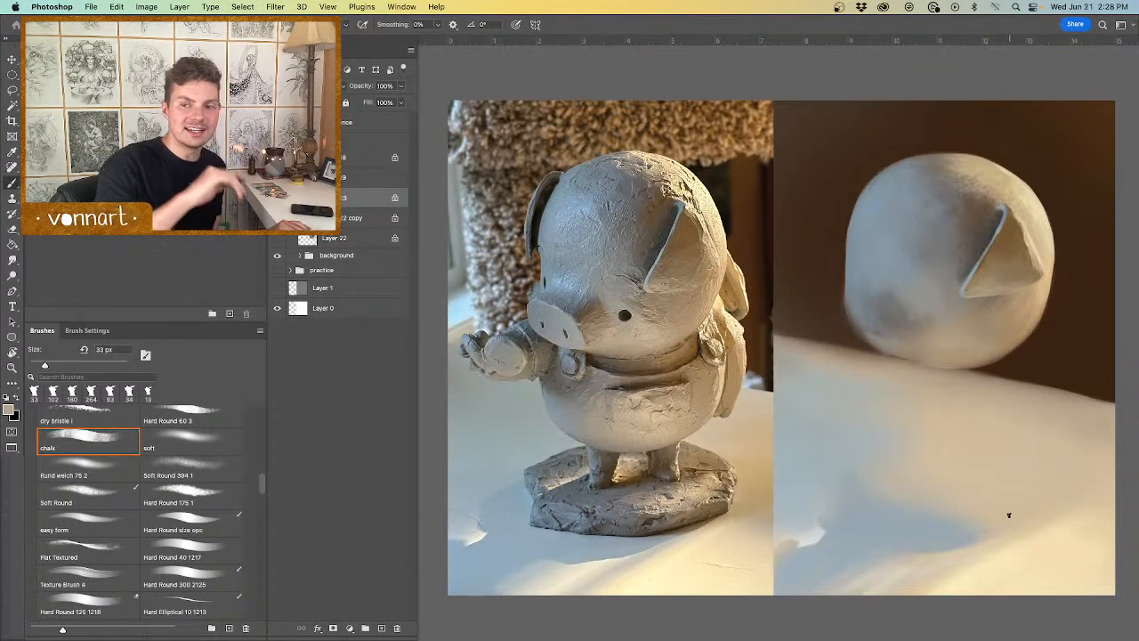
Step: Add an empty layer above Layer 22 and eight more empty layers above Pig Reference
{"action": "left_click", "coordinate": [375, 238]}
{"action": "left_click", "coordinate": [381, 627]}
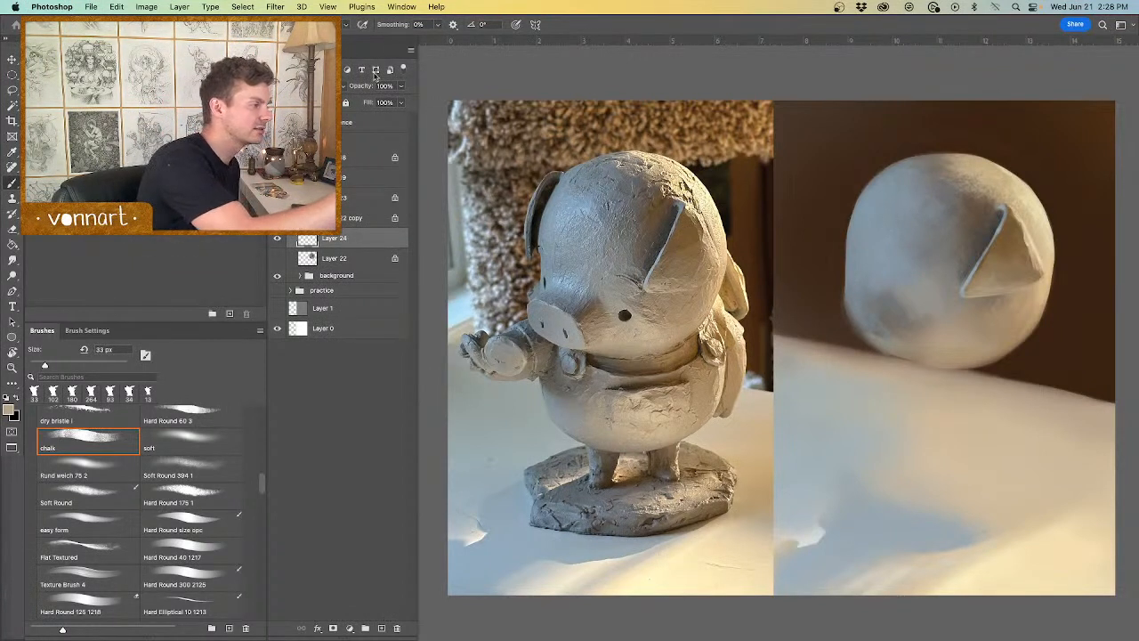
{"action": "left_click", "coordinate": [357, 126]}
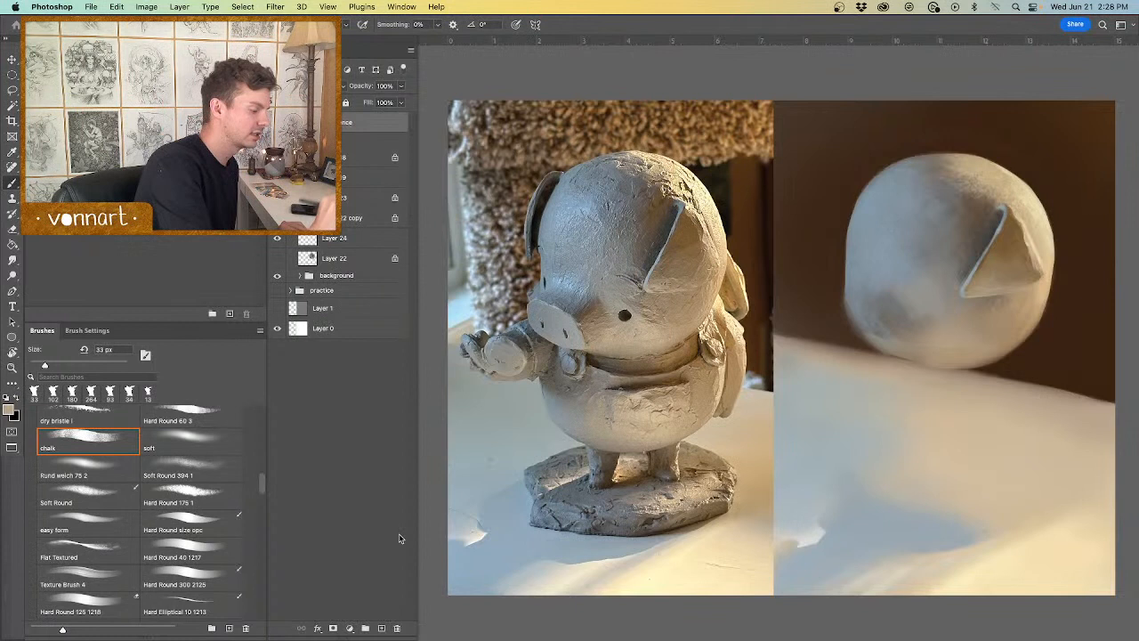
{"action": "left_click", "coordinate": [382, 630]}
{"action": "left_click", "coordinate": [382, 630]}
{"action": "left_click", "coordinate": [382, 630]}
{"action": "left_click", "coordinate": [382, 630]}
{"action": "left_click", "coordinate": [382, 630]}
{"action": "left_click", "coordinate": [382, 630]}
{"action": "left_click", "coordinate": [382, 630]}
{"action": "left_click", "coordinate": [382, 630]}
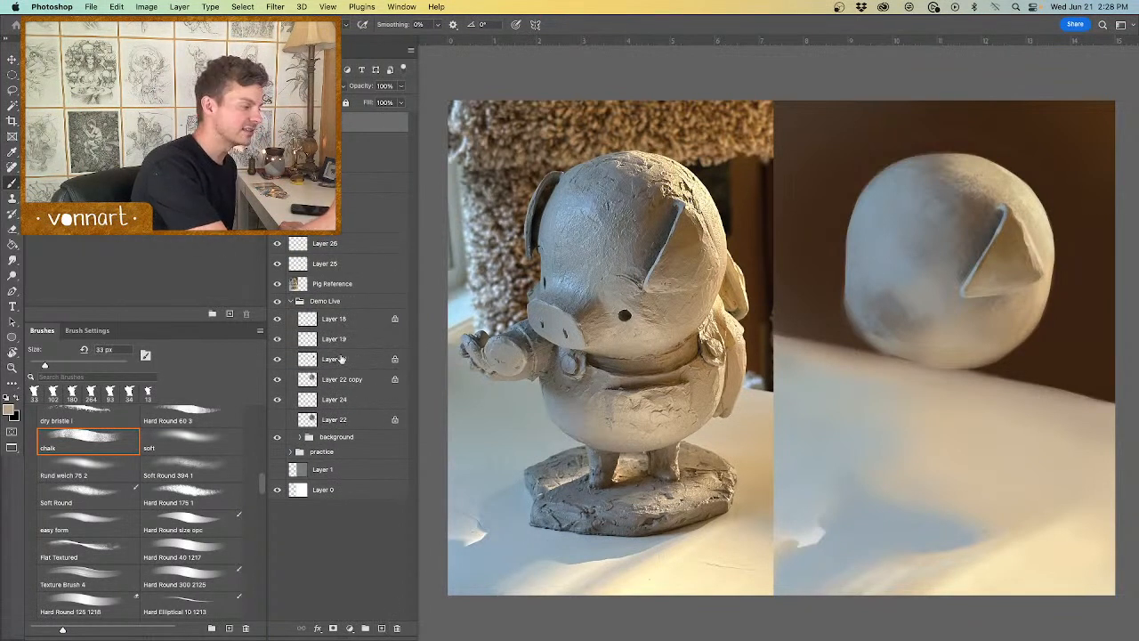
Step: Rename the Layer 22 copy layer as head and Layer 23 as ear
{"action": "left_click", "coordinate": [340, 359]}
{"action": "double_click", "coordinate": [347, 378]}
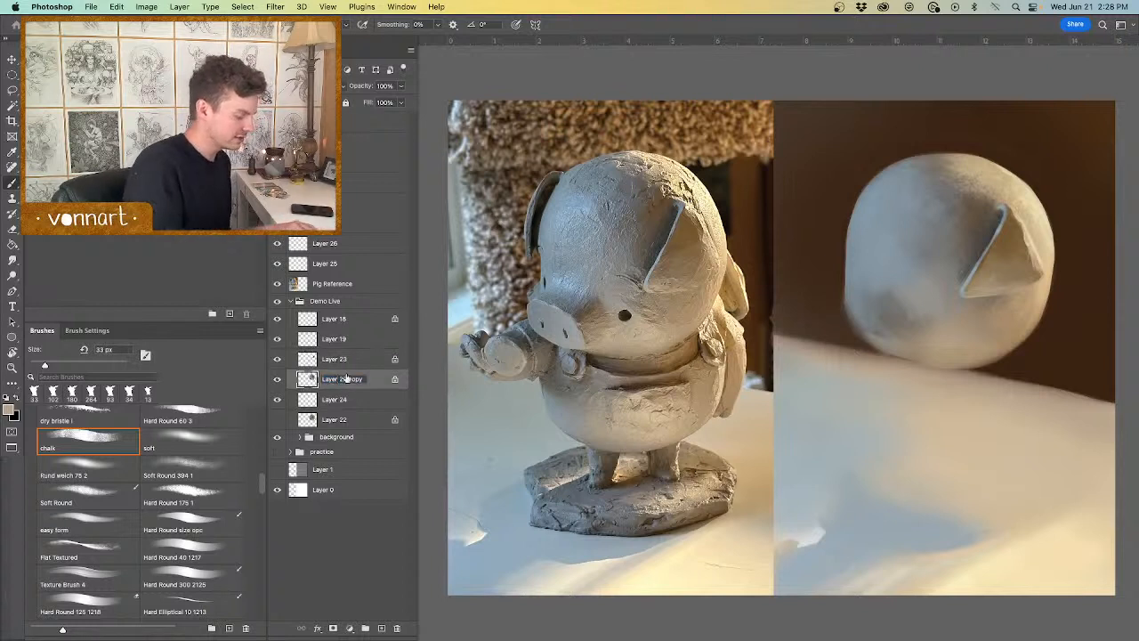
{"action": "type", "text": "head"}
{"action": "key", "text": "Return"}
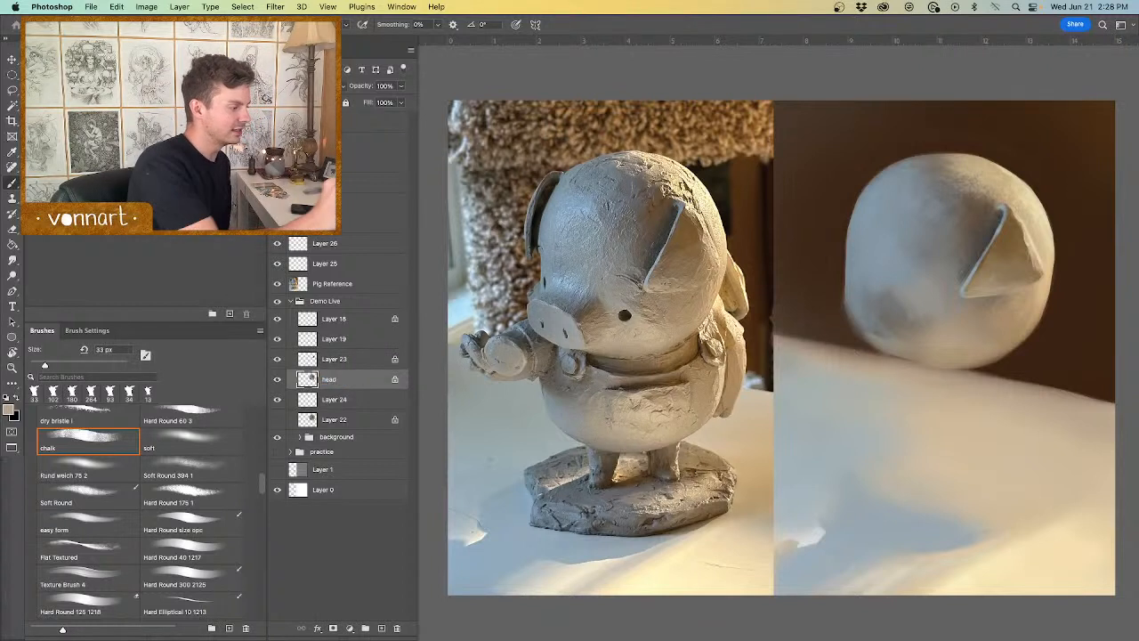
{"action": "double_click", "coordinate": [334, 359]}
{"action": "type", "text": "ear"}
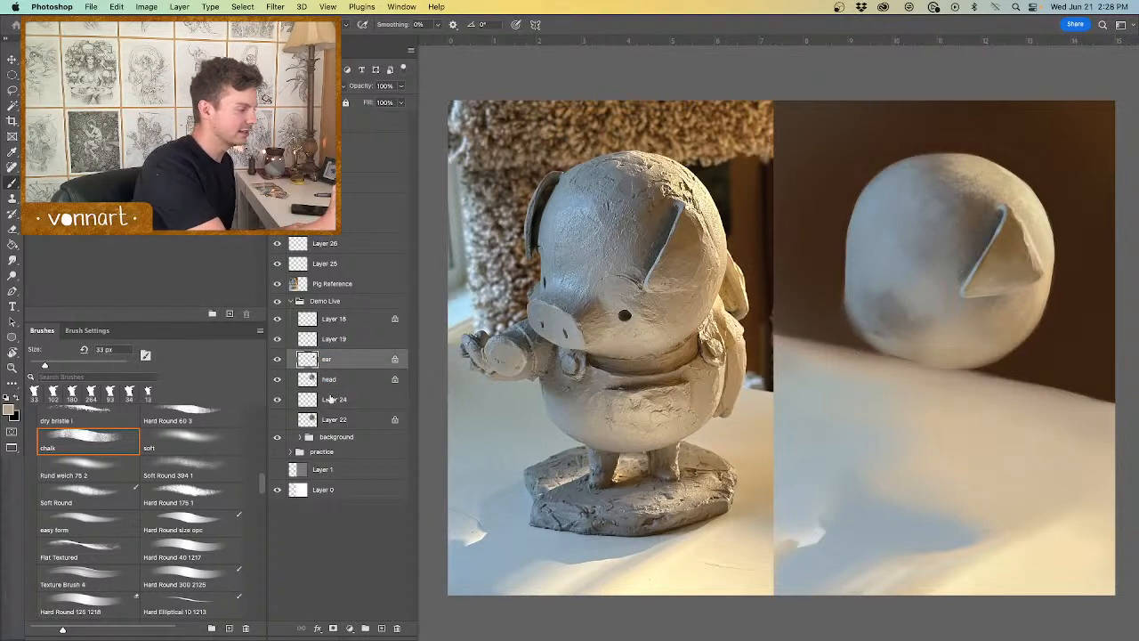
Step: Rename Layer 24 as right ear and the ear layer as left ear
{"action": "double_click", "coordinate": [333, 398]}
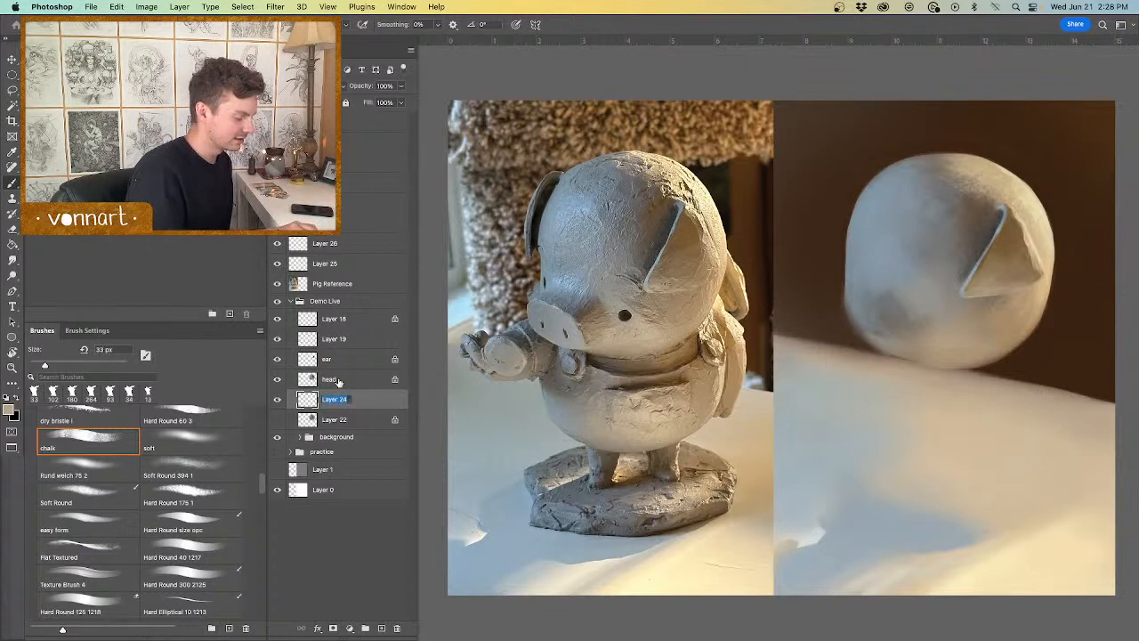
{"action": "type", "text": "eyght ear"}
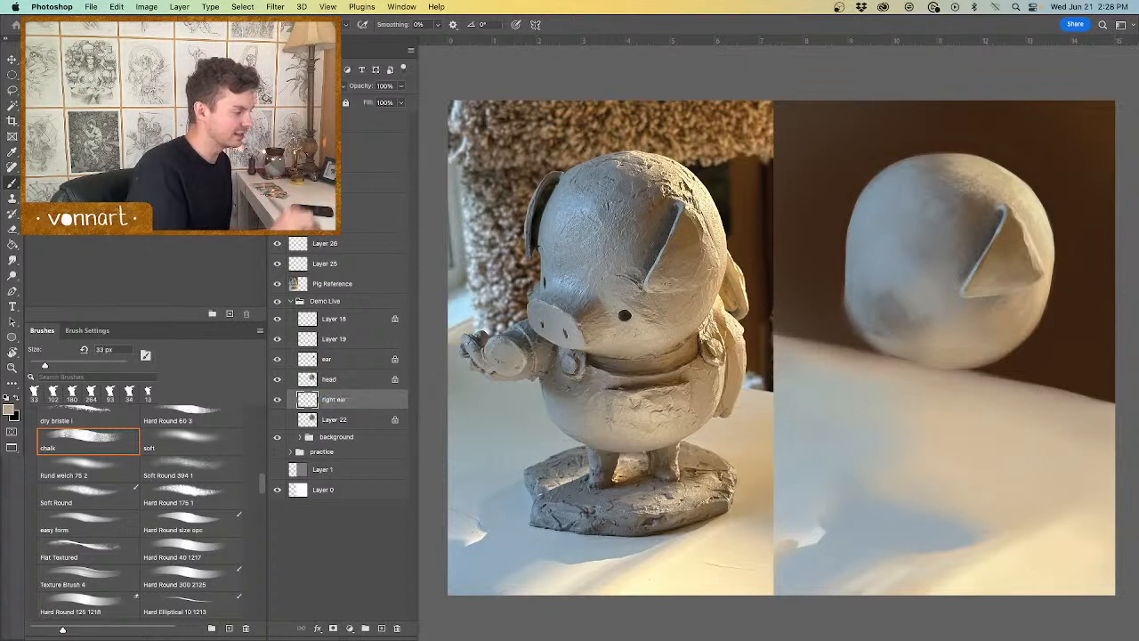
{"action": "double_click", "coordinate": [327, 358]}
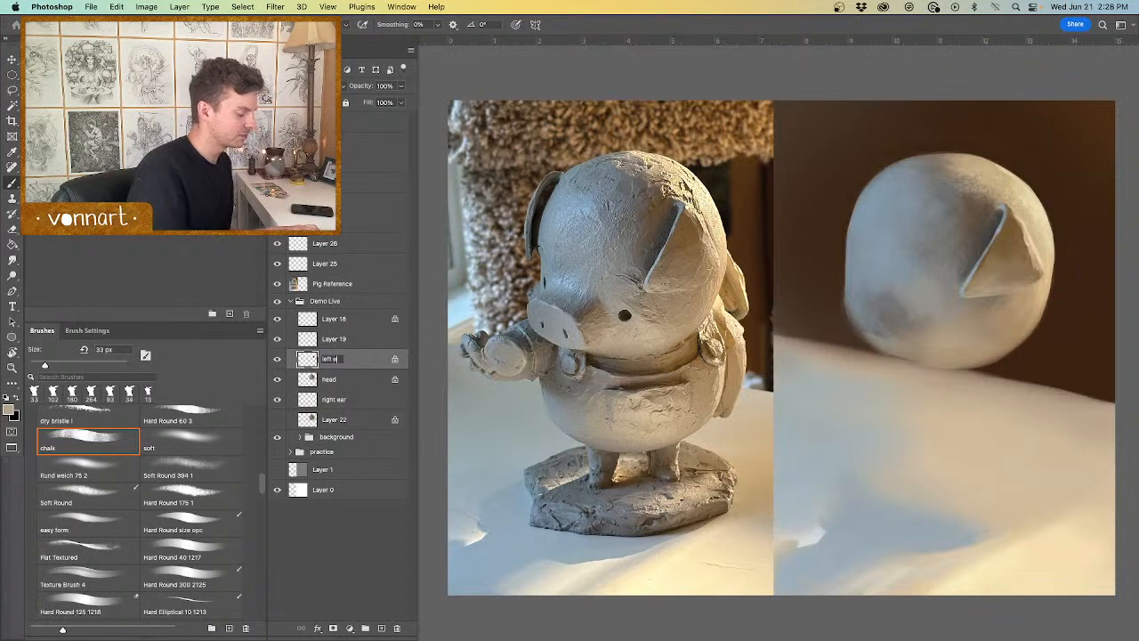
{"action": "type", "text": "ar"}
{"action": "key", "text": "Return"}
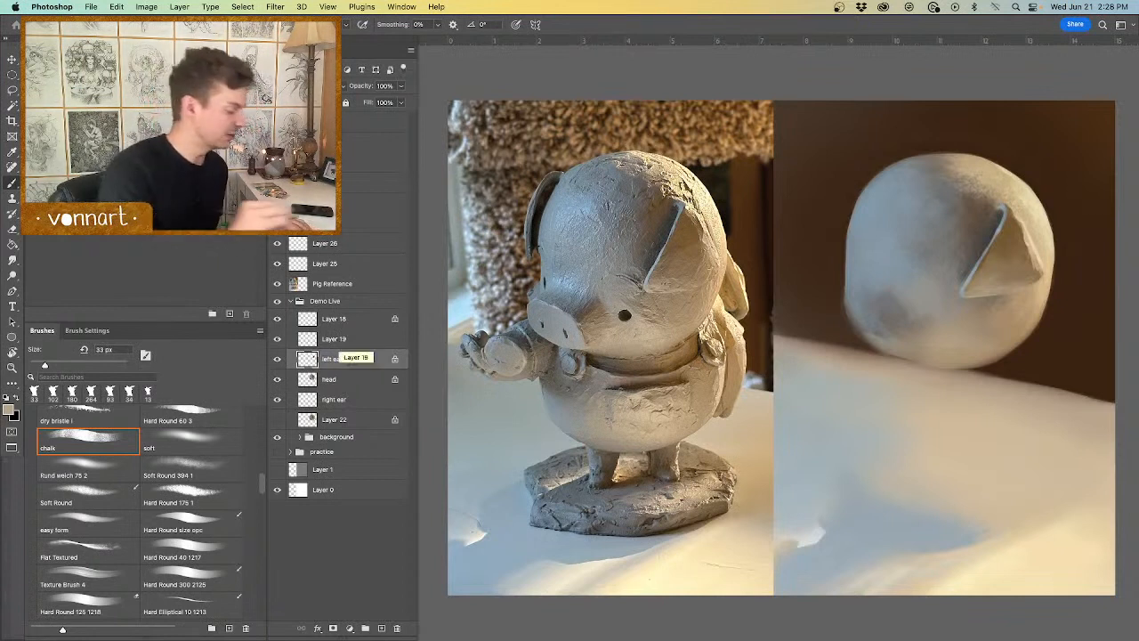
Step: Make the right ear layer active and sample the dark tone of the photo's far ear
{"action": "left_click", "coordinate": [356, 381]}
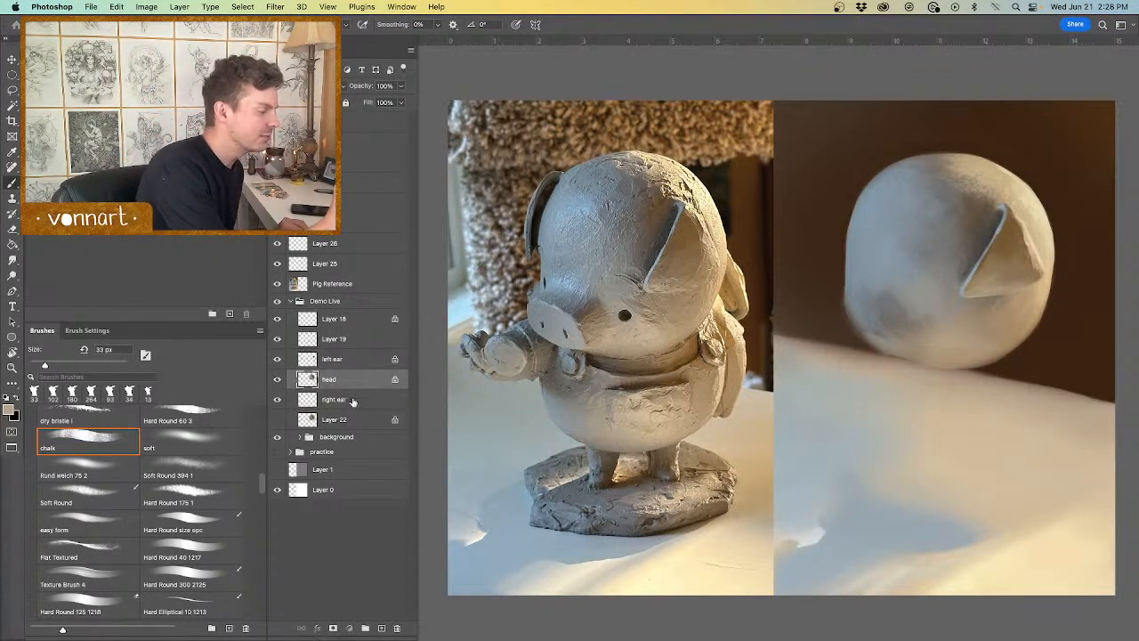
{"action": "left_click", "coordinate": [356, 400]}
{"action": "left_click", "coordinate": [546, 192], "text": "alt"}
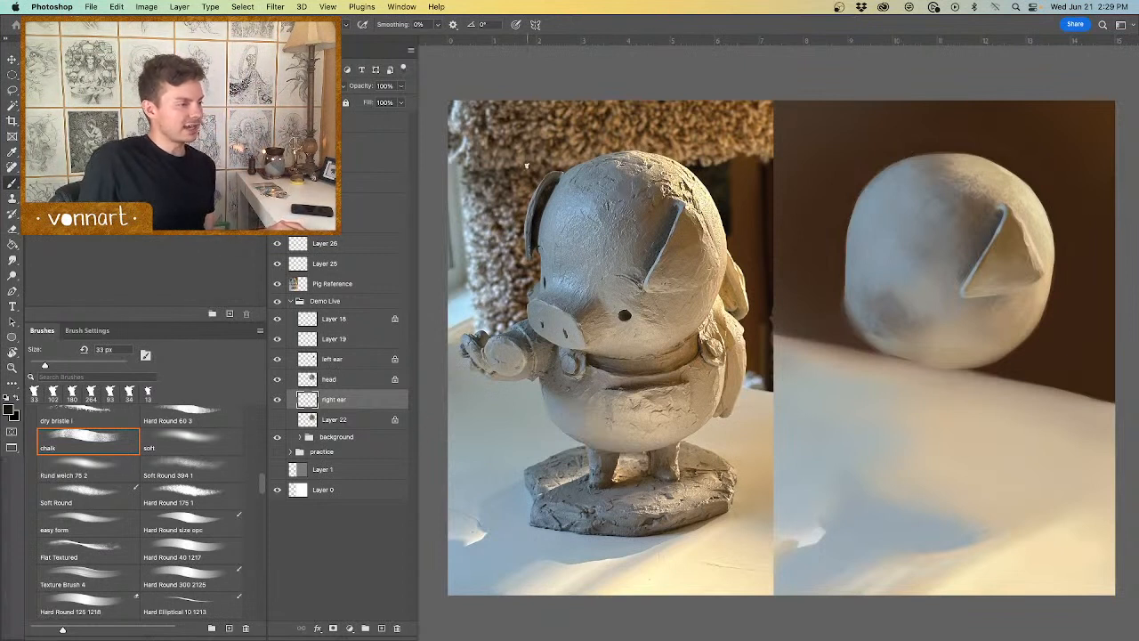
Step: Add a layer above Layer 20 in the background group and softly lighten the brown backdrop beside the head with Rund weich 75 2 at 1275 px
{"action": "left_click", "coordinate": [302, 437]}
{"action": "left_click", "coordinate": [314, 459]}
{"action": "left_click", "coordinate": [382, 628]}
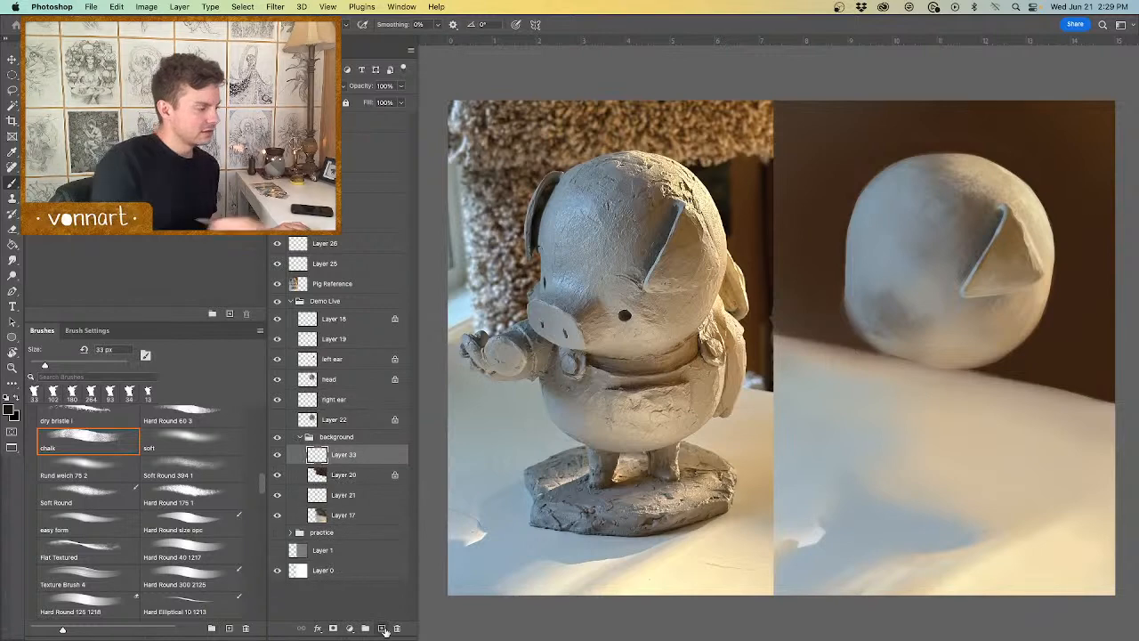
{"action": "right_click", "coordinate": [930, 357]}
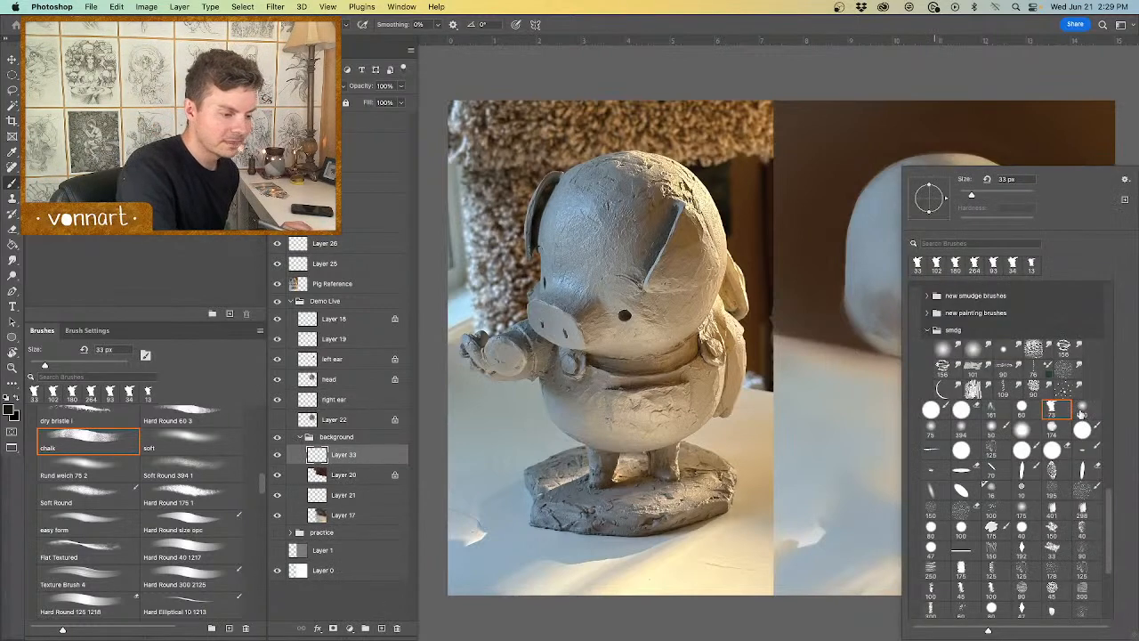
{"action": "left_click", "coordinate": [931, 430]}
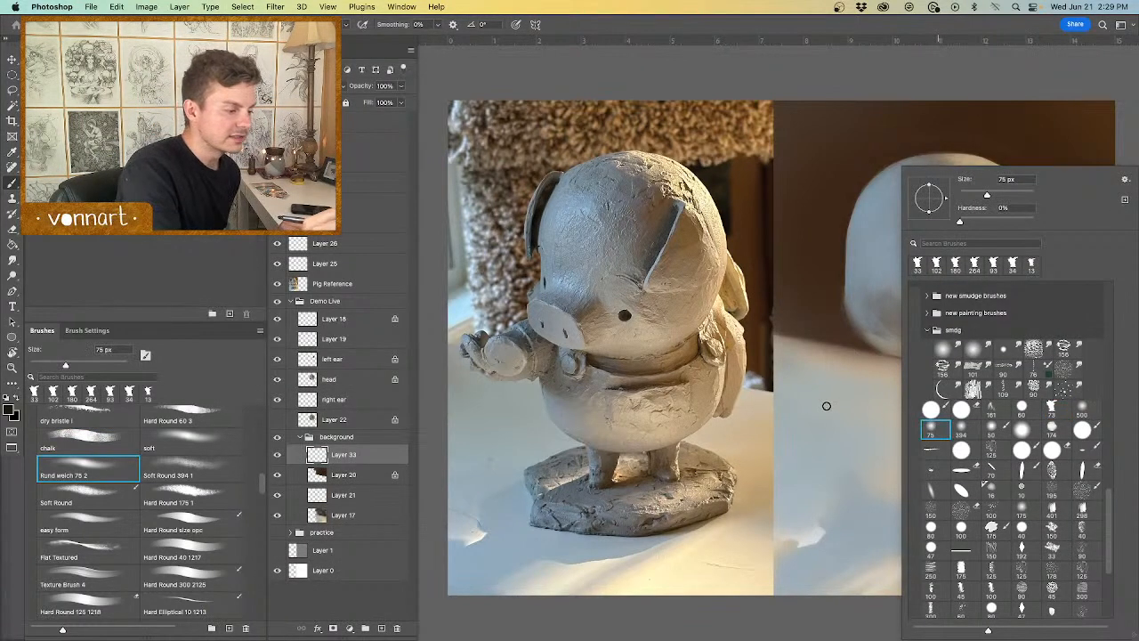
{"action": "mouse_move", "coordinate": [829, 408]}
{"action": "left_mouse_down"}
{"action": "mouse_move", "coordinate": [922, 416]}
{"action": "mouse_move", "coordinate": [904, 410]}
{"action": "left_mouse_up"}
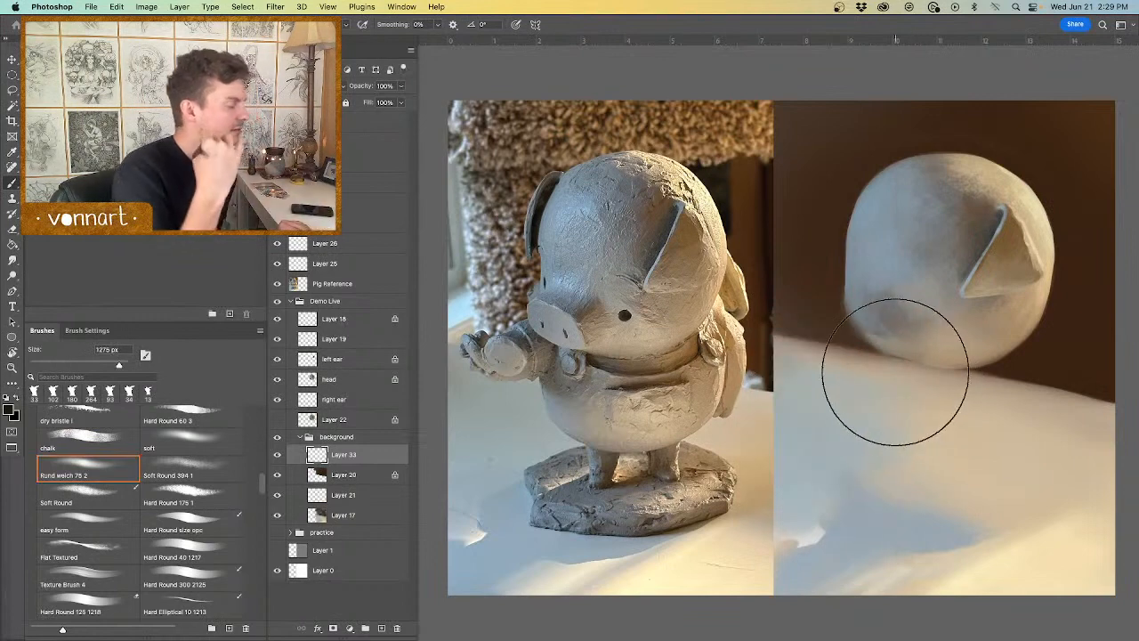
{"action": "left_click", "coordinate": [858, 221]}
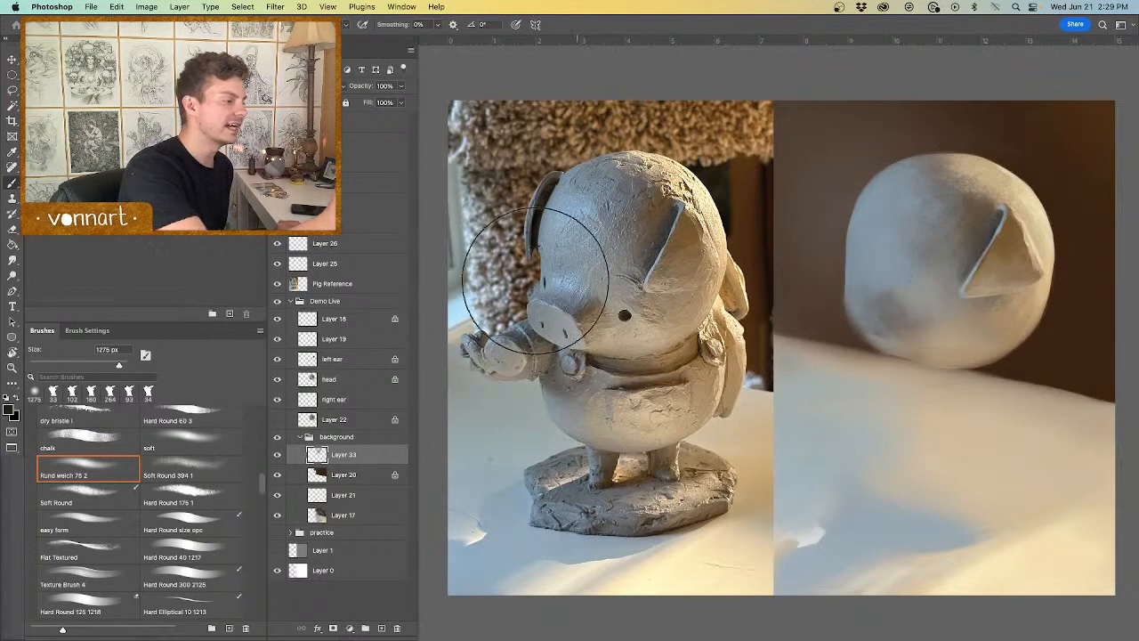
{"action": "key", "text": "x"}
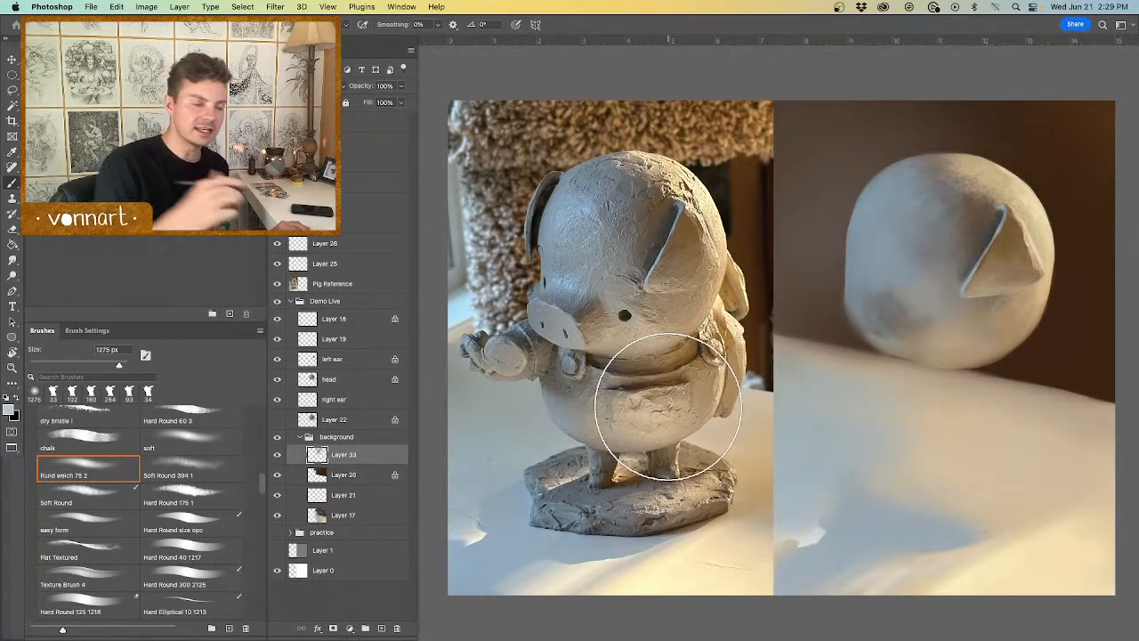
{"action": "key", "text": "x"}
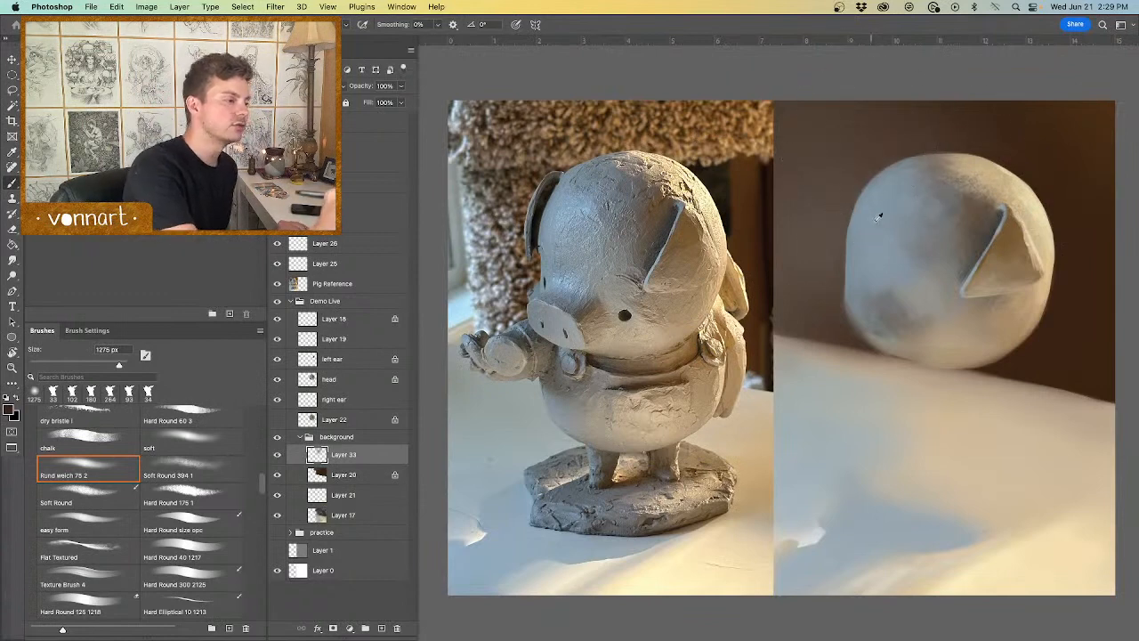
{"action": "left_click_drag", "start_coordinate": [878, 223], "coordinate": [824, 227], "text": "ctrl+alt"}
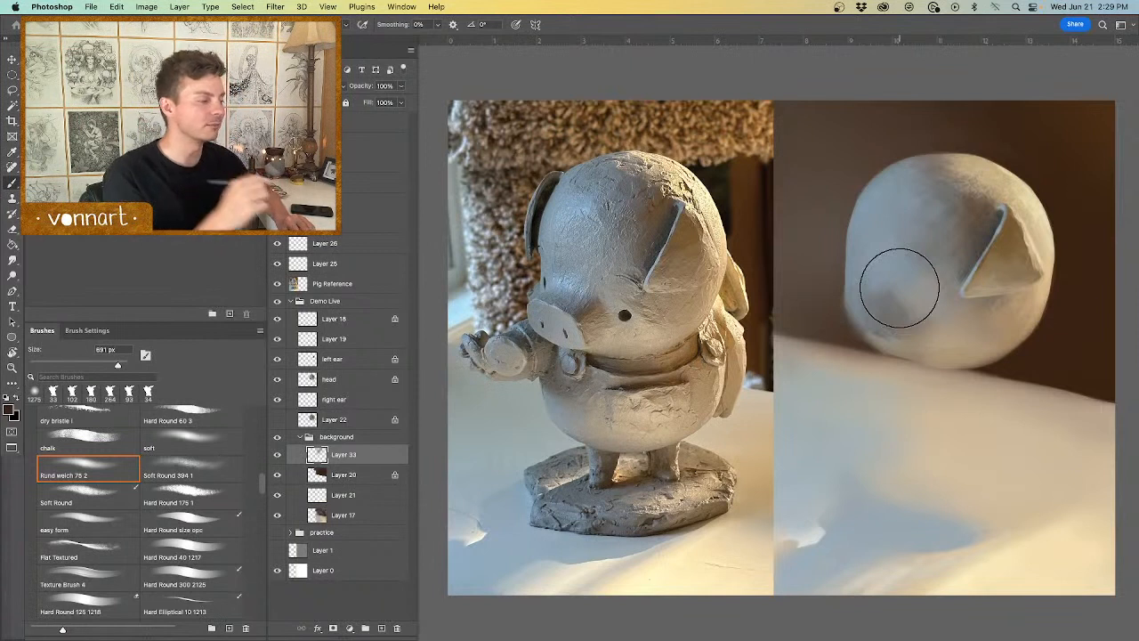
Step: Block in the dark far ear behind the head on the right ear layer, using the soft round brush at 77 px
{"action": "left_click", "coordinate": [335, 399]}
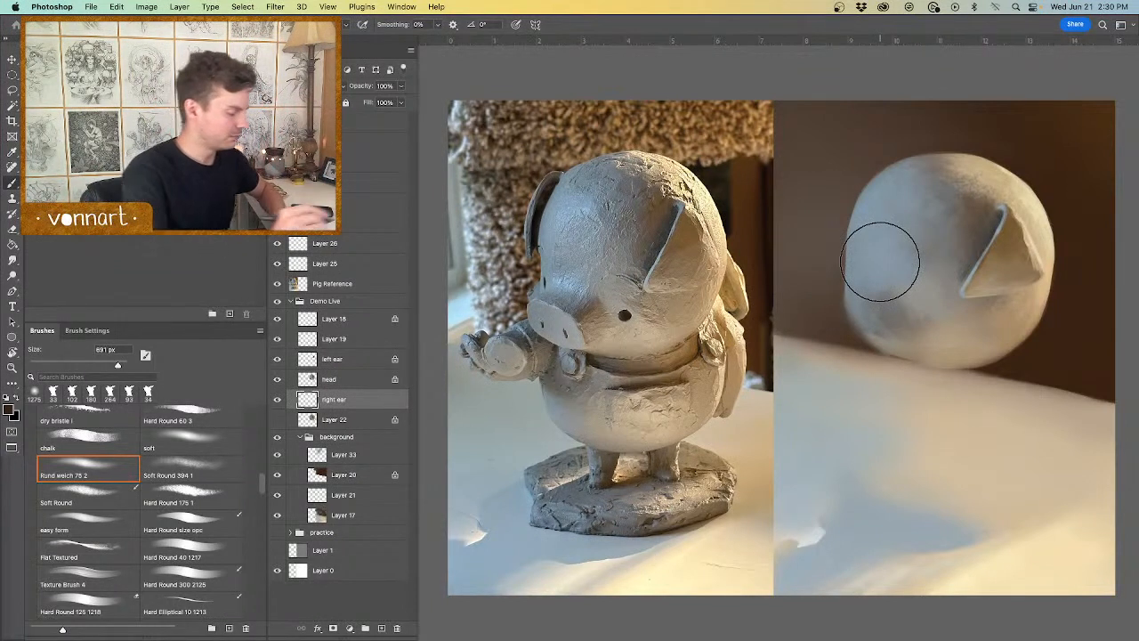
{"action": "left_click_drag", "start_coordinate": [871, 274], "coordinate": [836, 273], "text": "ctrl+alt"}
{"action": "left_click_drag", "start_coordinate": [872, 203], "coordinate": [852, 206], "text": "ctrl+alt"}
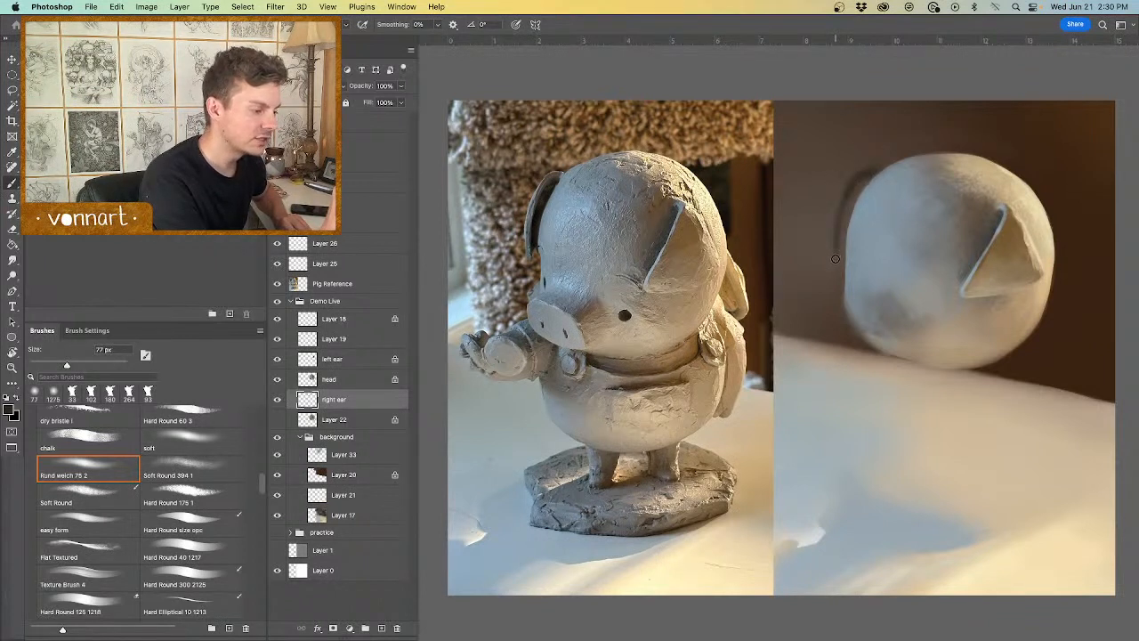
Step: Define the far ear's dark shape with the chalk brush at 73 px and trim its outer edge with the hard round eraser at 66 px
{"action": "right_click", "coordinate": [904, 256]}
{"action": "left_click", "coordinate": [1050, 408]}
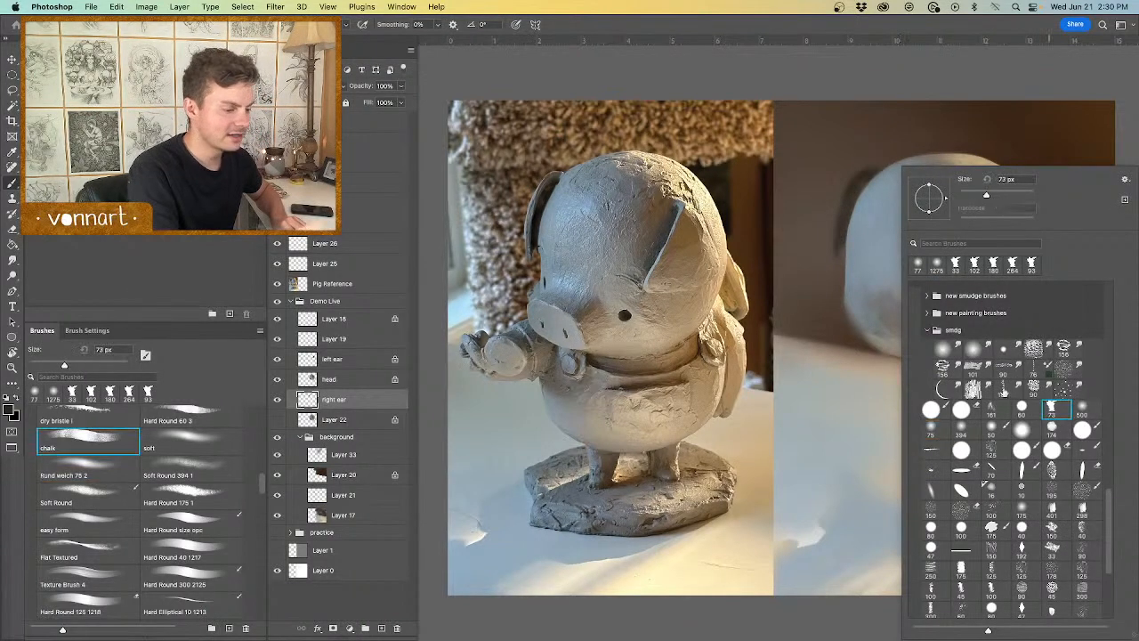
{"action": "key", "text": "Return"}
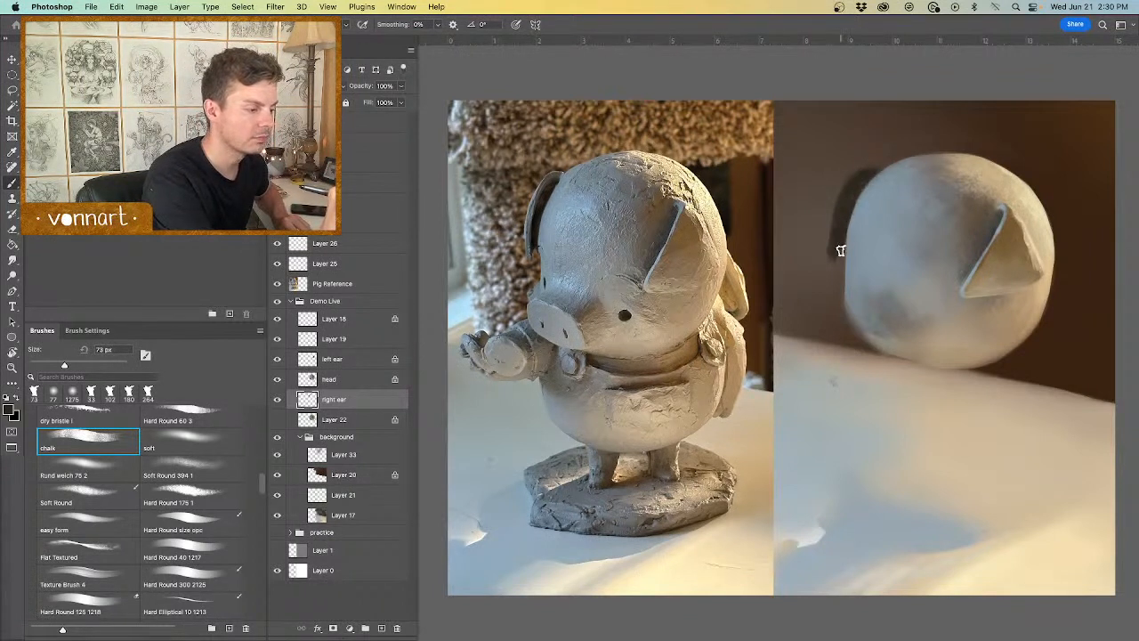
{"action": "key", "text": "e"}
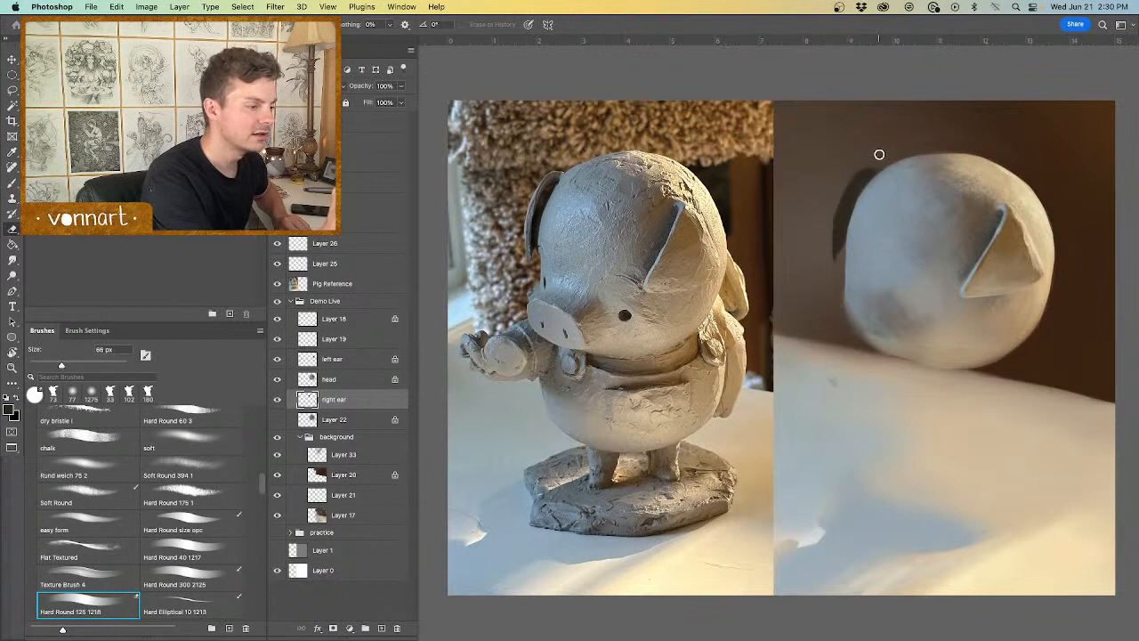
{"action": "key", "text": "b"}
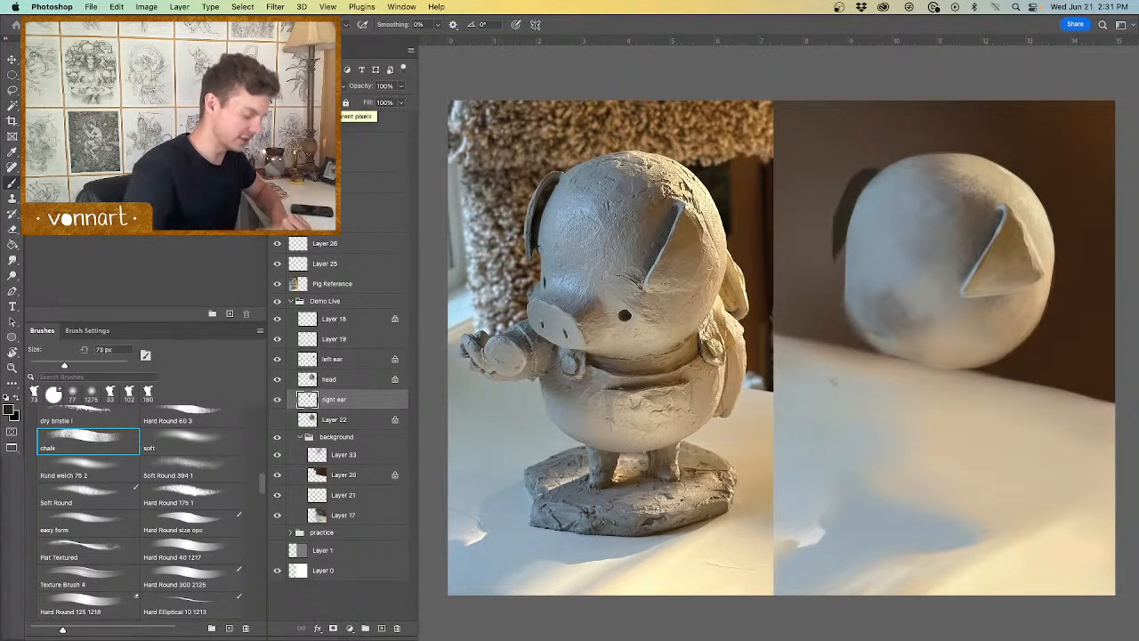
{"action": "left_click", "coordinate": [883, 243], "text": "alt"}
{"action": "left_click_drag", "start_coordinate": [882, 245], "coordinate": [869, 247]}
{"action": "left_click_drag", "start_coordinate": [854, 209], "coordinate": [832, 219]}
{"action": "mouse_move", "coordinate": [851, 227]}
{"action": "left_mouse_down"}
{"action": "mouse_move", "coordinate": [895, 234]}
{"action": "mouse_move", "coordinate": [832, 256]}
{"action": "left_mouse_up"}
{"action": "left_click_drag", "start_coordinate": [865, 186], "coordinate": [845, 190]}
{"action": "mouse_move", "coordinate": [853, 212]}
{"action": "left_mouse_down"}
{"action": "mouse_move", "coordinate": [839, 202]}
{"action": "mouse_move", "coordinate": [846, 183]}
{"action": "left_mouse_up"}
{"action": "mouse_move", "coordinate": [867, 185]}
{"action": "left_mouse_down"}
{"action": "mouse_move", "coordinate": [858, 171]}
{"action": "mouse_move", "coordinate": [834, 260]}
{"action": "mouse_move", "coordinate": [833, 240]}
{"action": "left_mouse_up"}
{"action": "key", "text": "super+z"}
{"action": "key", "text": "super+z"}
{"action": "key", "text": "super+z"}
{"action": "key", "text": "super+z"}
{"action": "key", "text": "super+z"}
{"action": "key", "text": "super+z"}
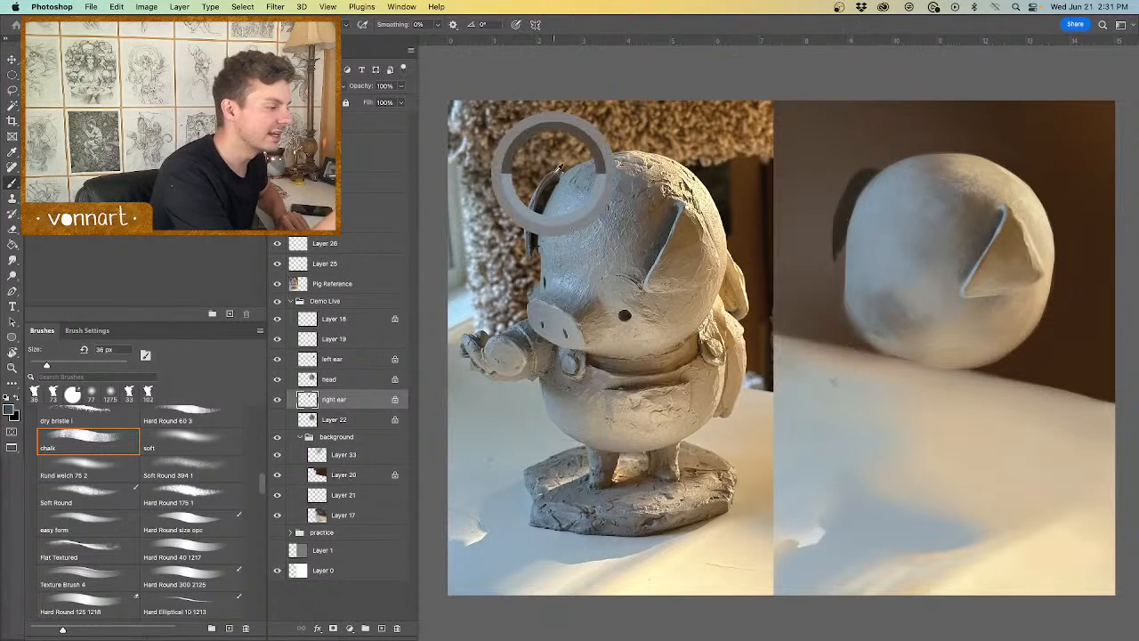
Step: Paint a lighter grey rim along the far ear's outer edge with the chalk brush at 36 px, using tones sampled from the photo
{"action": "mouse_move", "coordinate": [858, 172]}
{"action": "left_mouse_down"}
{"action": "mouse_move", "coordinate": [836, 212]}
{"action": "mouse_move", "coordinate": [835, 254]}
{"action": "left_mouse_up"}
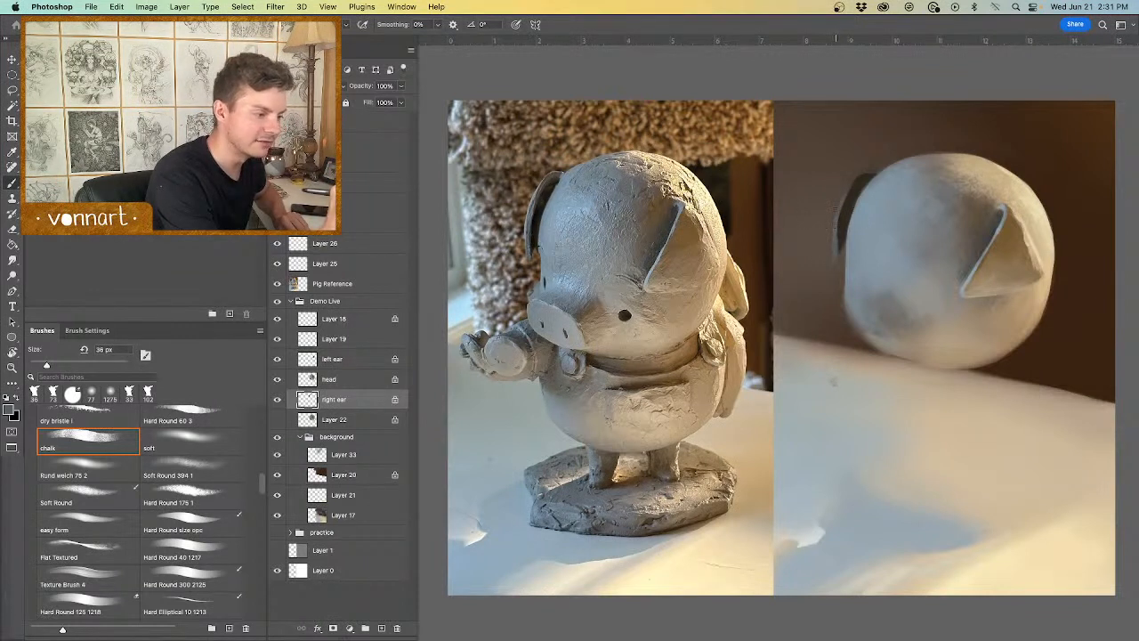
{"action": "left_click", "coordinate": [530, 217], "text": "alt"}
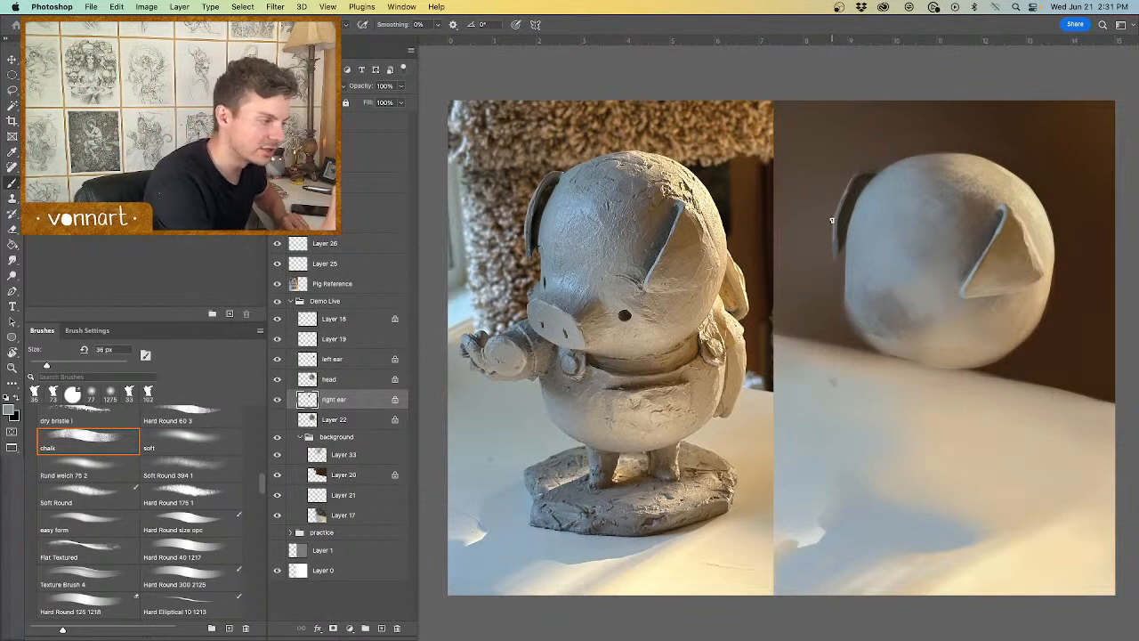
{"action": "left_click_drag", "start_coordinate": [845, 210], "coordinate": [840, 213]}
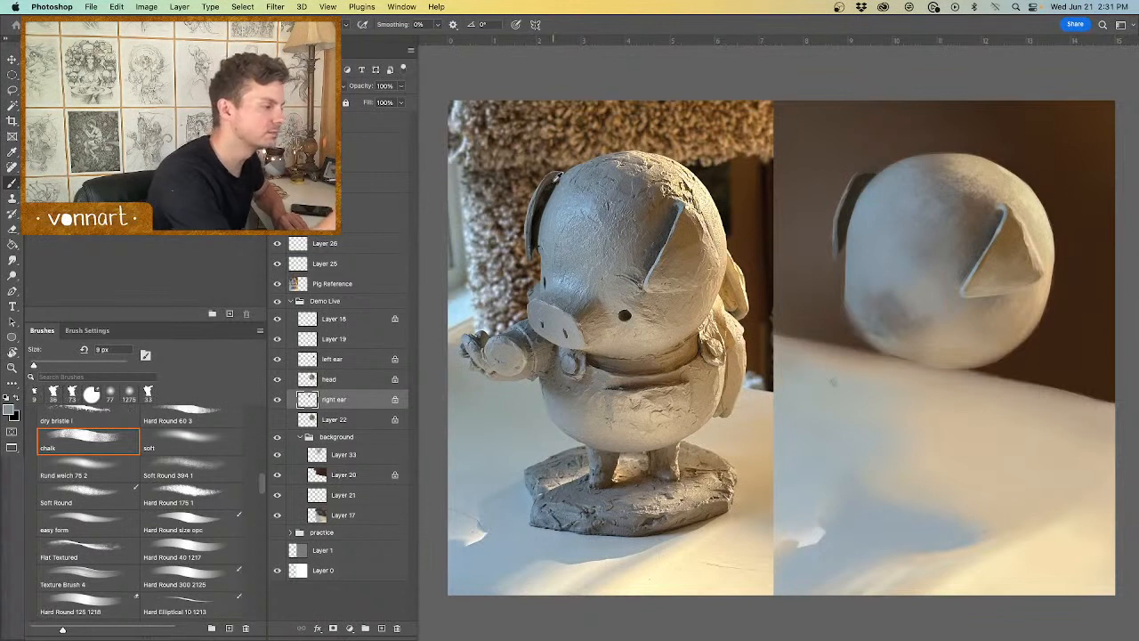
Step: Trim the far ear's upper tip with the hard round eraser at 51 px and return to the chalk brush at 46 px for its rim
{"action": "left_click", "coordinate": [557, 178], "text": "alt"}
{"action": "left_click_drag", "start_coordinate": [860, 186], "coordinate": [879, 168]}
{"action": "key", "text": "super+z"}
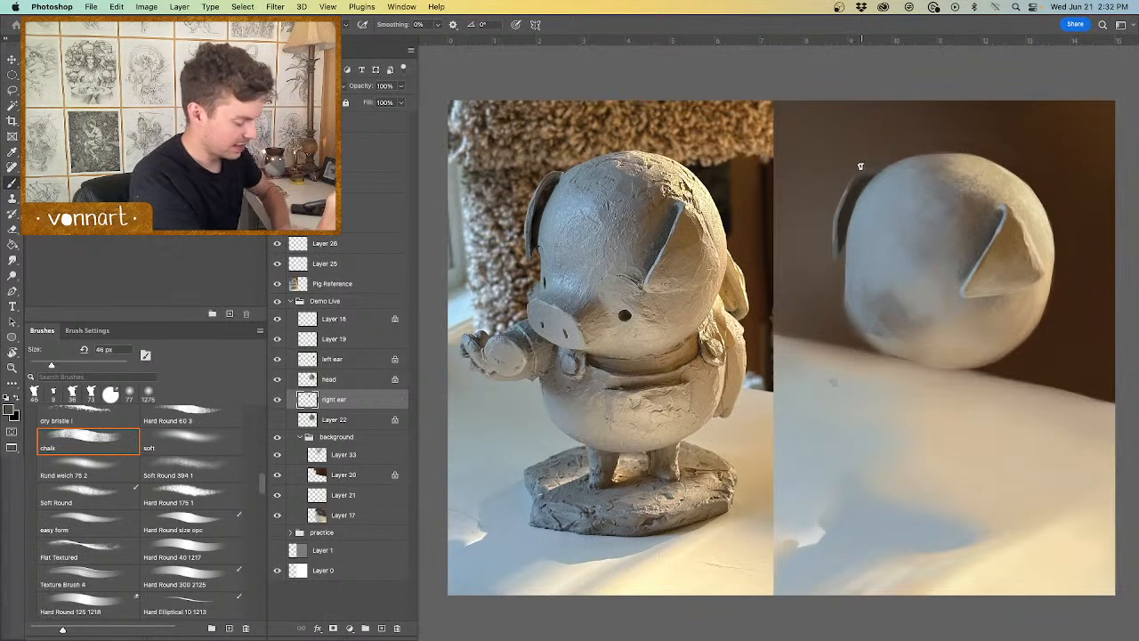
{"action": "key", "text": "e"}
{"action": "left_click_drag", "start_coordinate": [863, 171], "coordinate": [856, 170]}
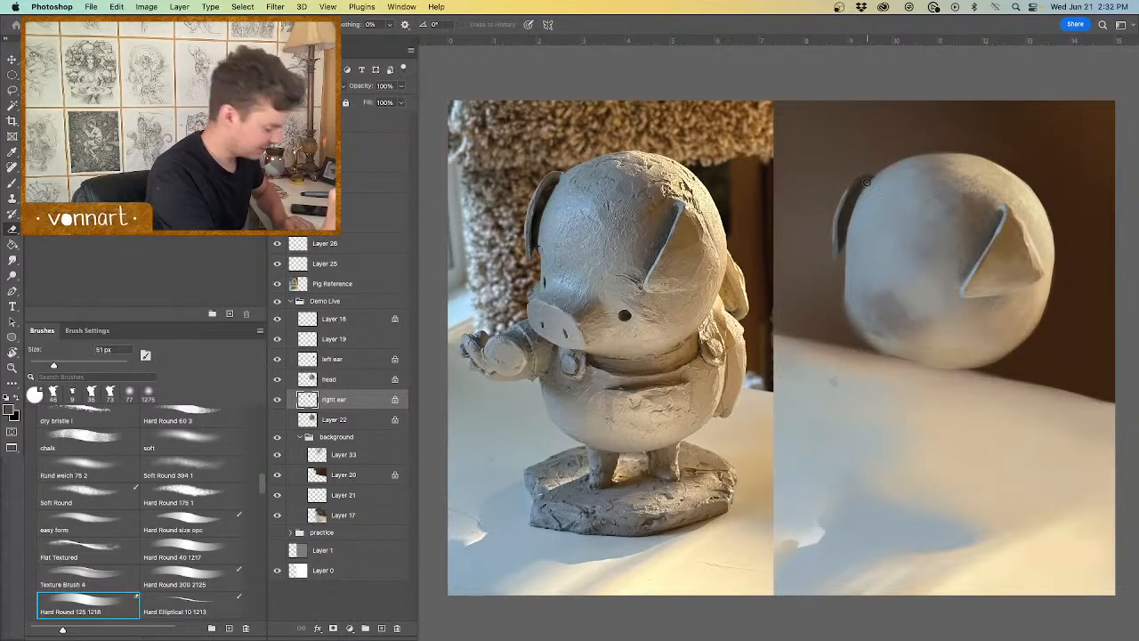
{"action": "key", "text": "b"}
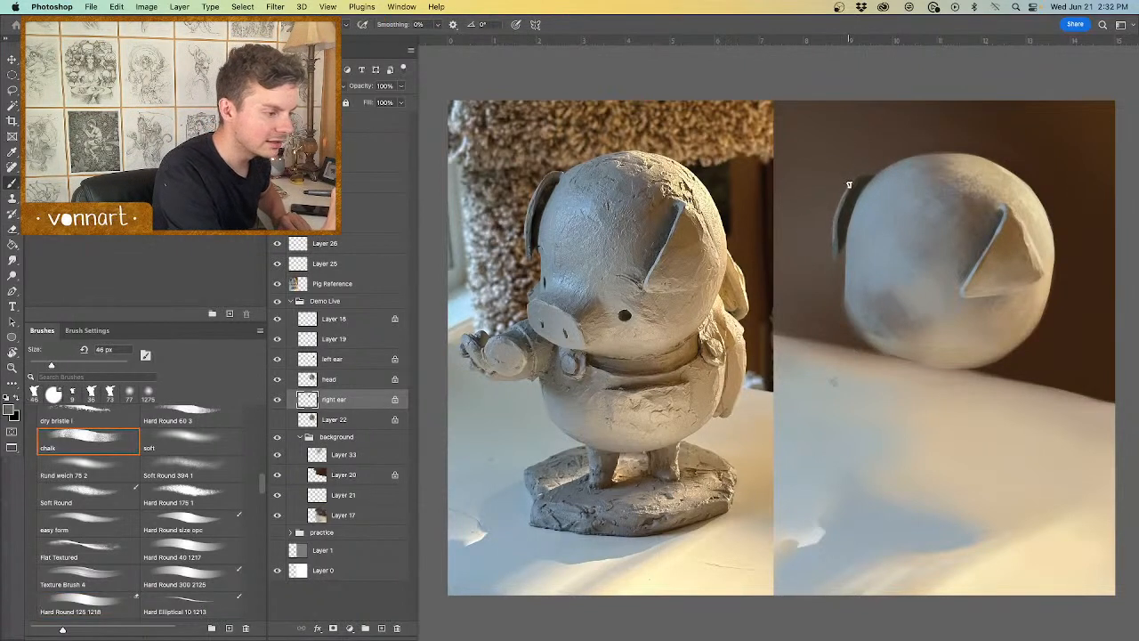
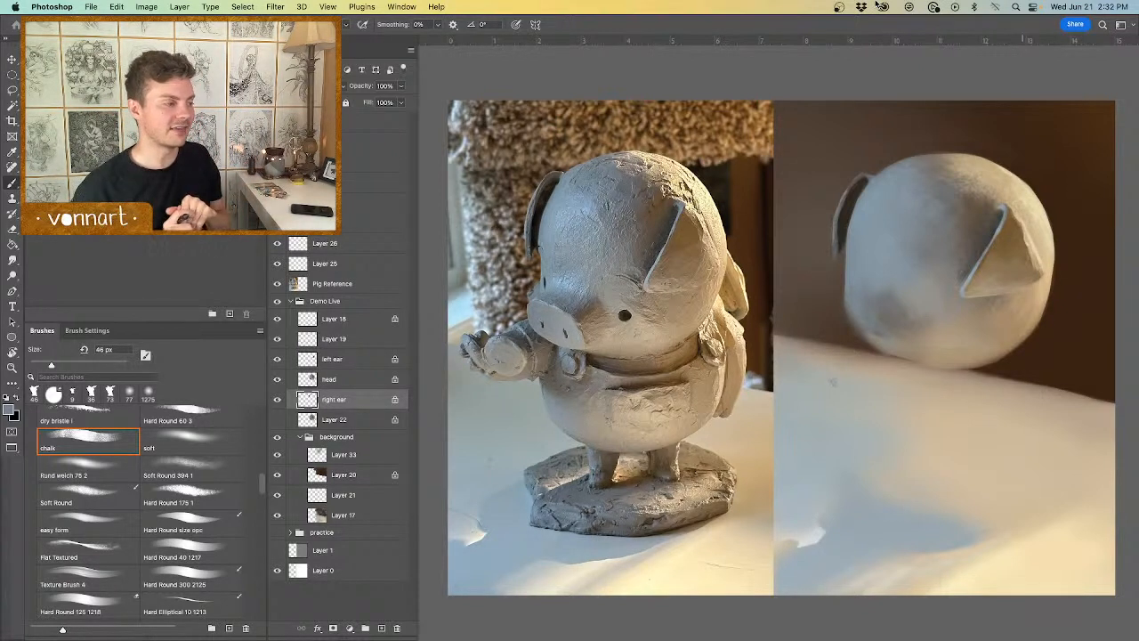
Step: Add a layer above the left ear layer and block in the snout in blue-grey with the chalk brush at 46 and 165 px
{"action": "left_click", "coordinate": [342, 363]}
{"action": "left_click", "coordinate": [381, 628]}
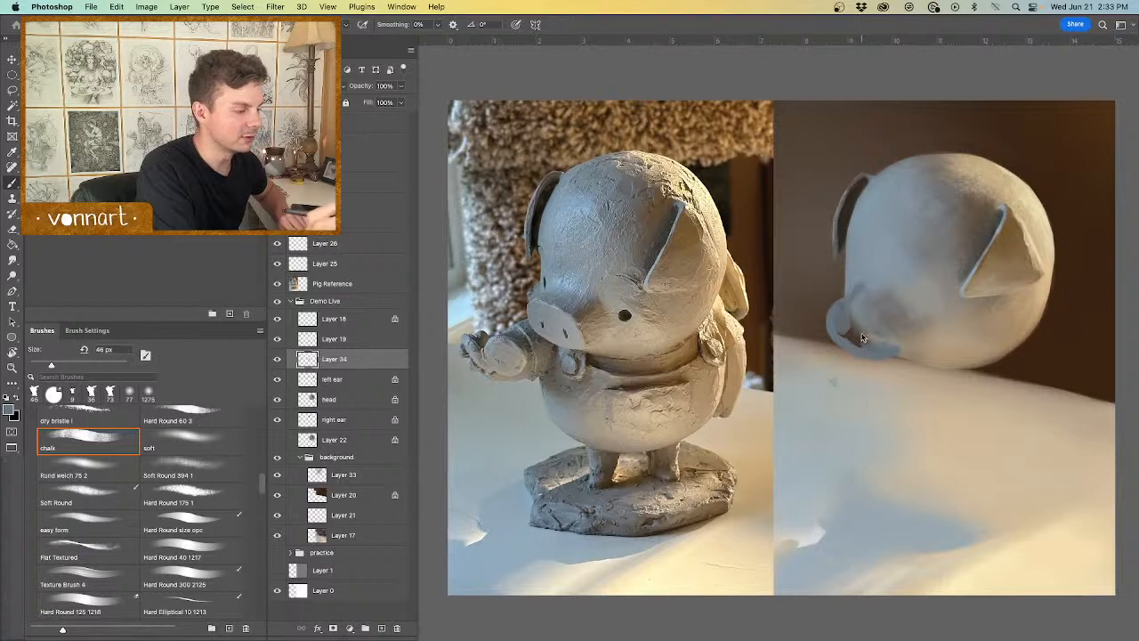
{"action": "mouse_move", "coordinate": [862, 338]}
{"action": "left_mouse_down"}
{"action": "mouse_move", "coordinate": [874, 337]}
{"action": "mouse_move", "coordinate": [849, 329]}
{"action": "mouse_move", "coordinate": [861, 326]}
{"action": "left_mouse_up"}
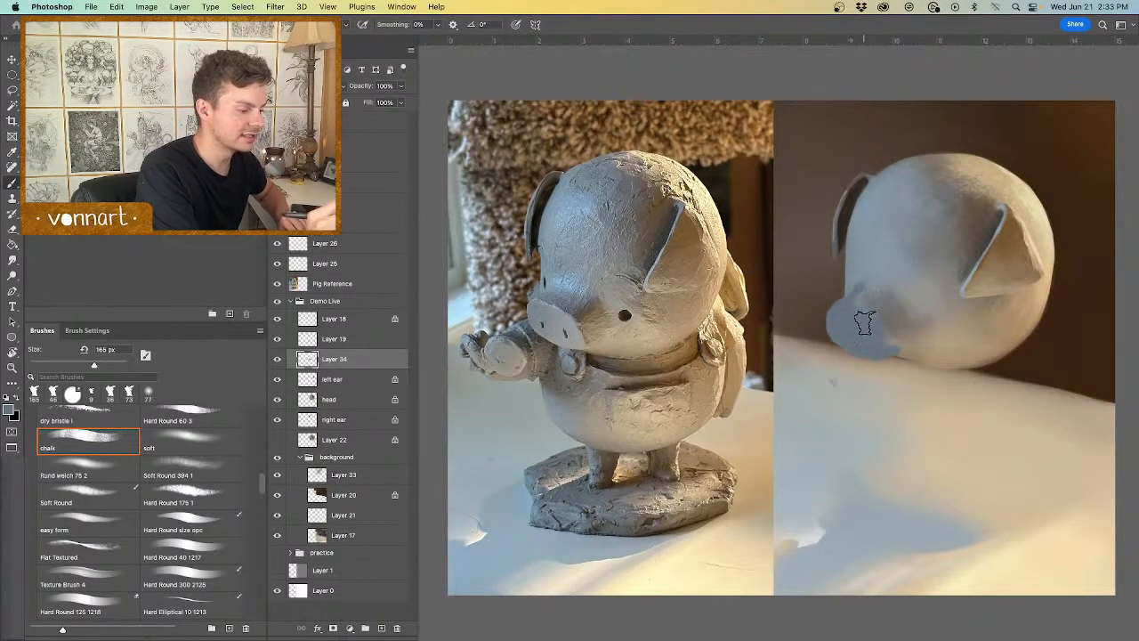
{"action": "key", "text": "e"}
{"action": "key", "text": "b"}
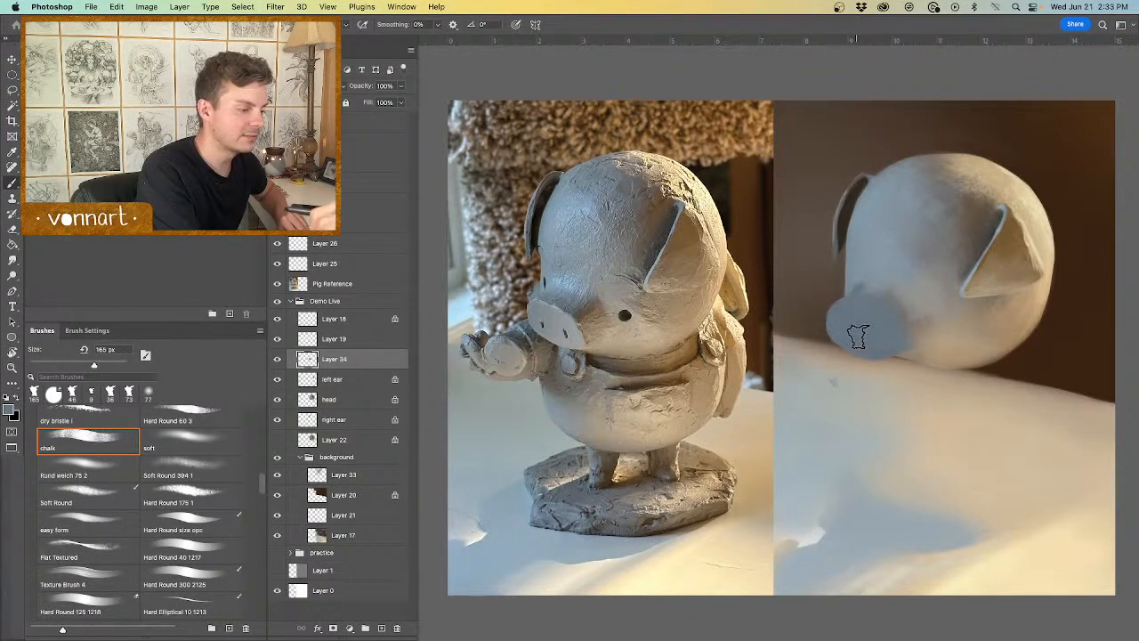
Step: Trim the snout's outer edge with the hard round eraser at 38 px and extend its base onto the face with the chalk brush at 165 px
{"action": "key", "text": "e"}
{"action": "mouse_move", "coordinate": [843, 308]}
{"action": "left_mouse_down"}
{"action": "mouse_move", "coordinate": [836, 297]}
{"action": "mouse_move", "coordinate": [830, 341]}
{"action": "left_mouse_up"}
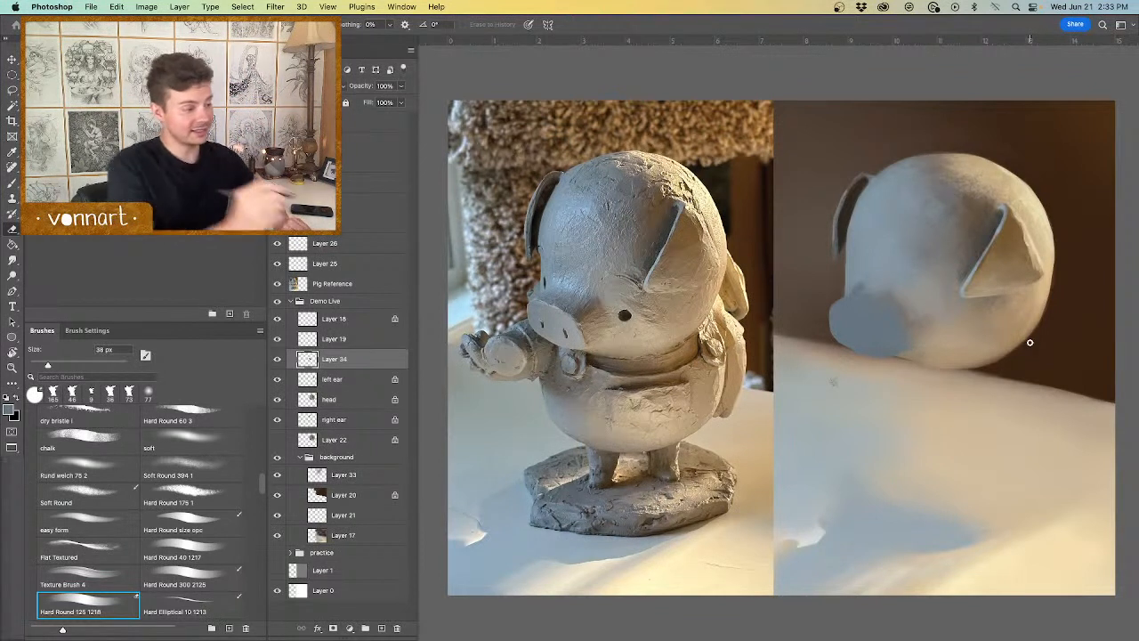
{"action": "key", "text": "b"}
{"action": "left_click", "coordinate": [893, 334], "text": "alt"}
{"action": "mouse_move", "coordinate": [894, 336]}
{"action": "left_mouse_down"}
{"action": "mouse_move", "coordinate": [925, 333]}
{"action": "mouse_move", "coordinate": [901, 338]}
{"action": "left_mouse_up"}
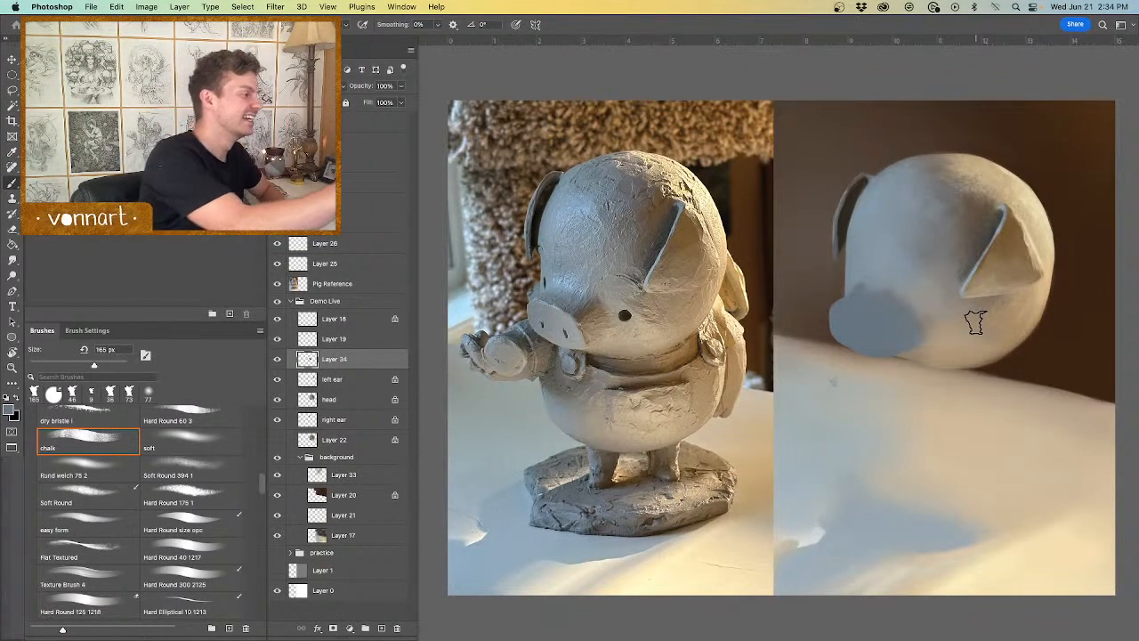
Step: Lock the snout layer's transparency and paint a lighter front plane with the chalk brush at 143 and 83 px, using the photo's snout tone
{"action": "key", "text": "slash"}
{"action": "left_click", "coordinate": [560, 320], "text": "alt"}
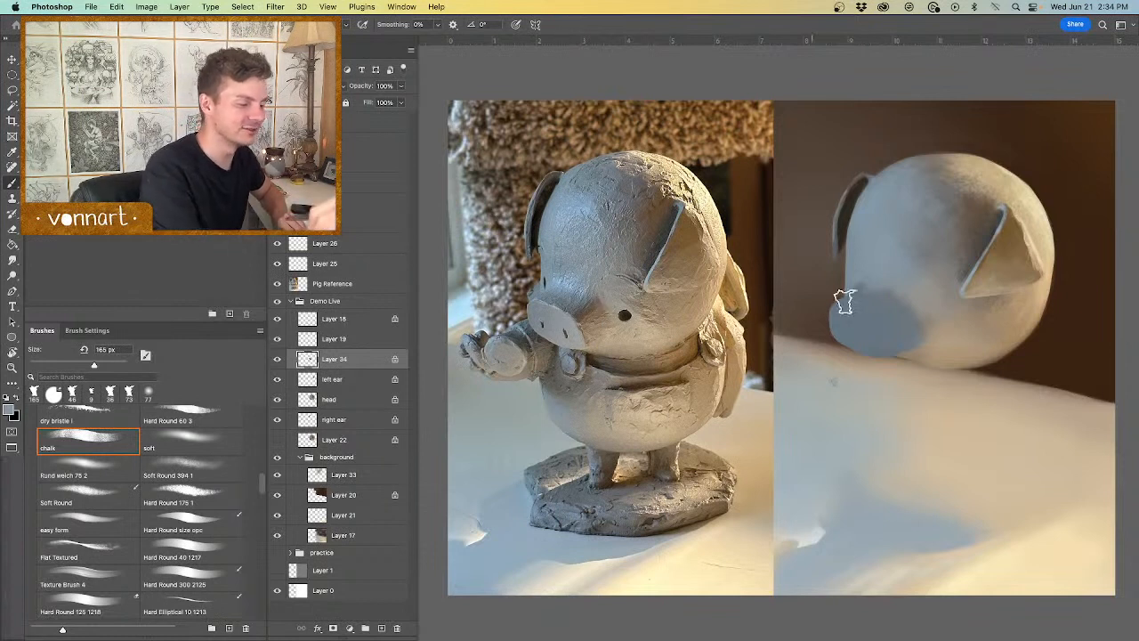
{"action": "left_click_drag", "start_coordinate": [850, 335], "coordinate": [848, 334]}
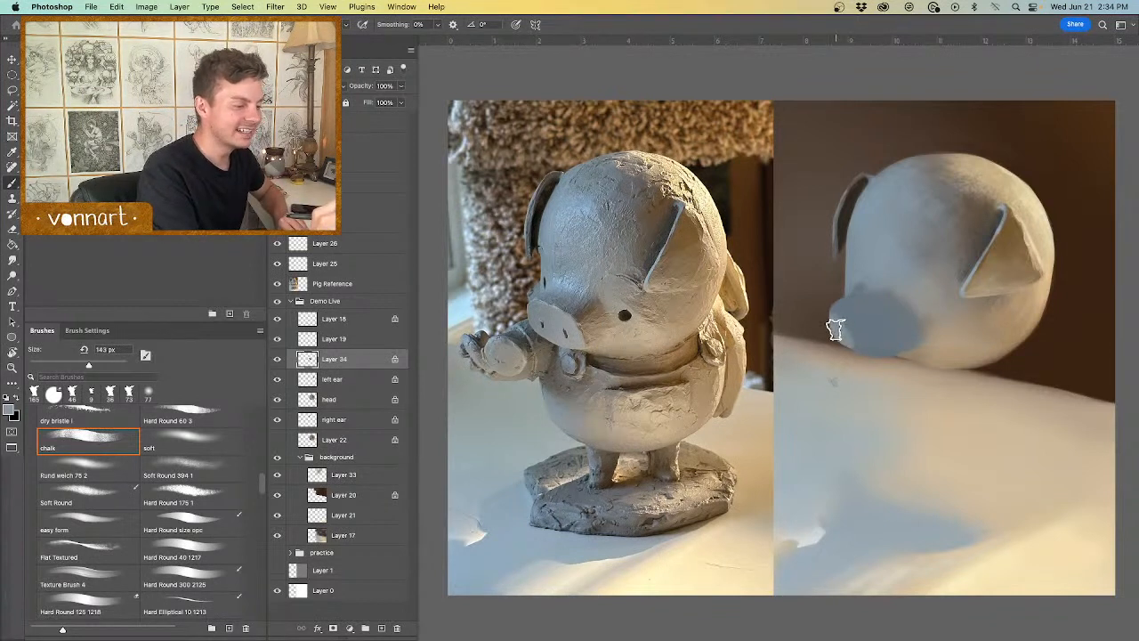
{"action": "left_click_drag", "start_coordinate": [840, 315], "coordinate": [840, 319]}
{"action": "left_click", "coordinate": [857, 322]}
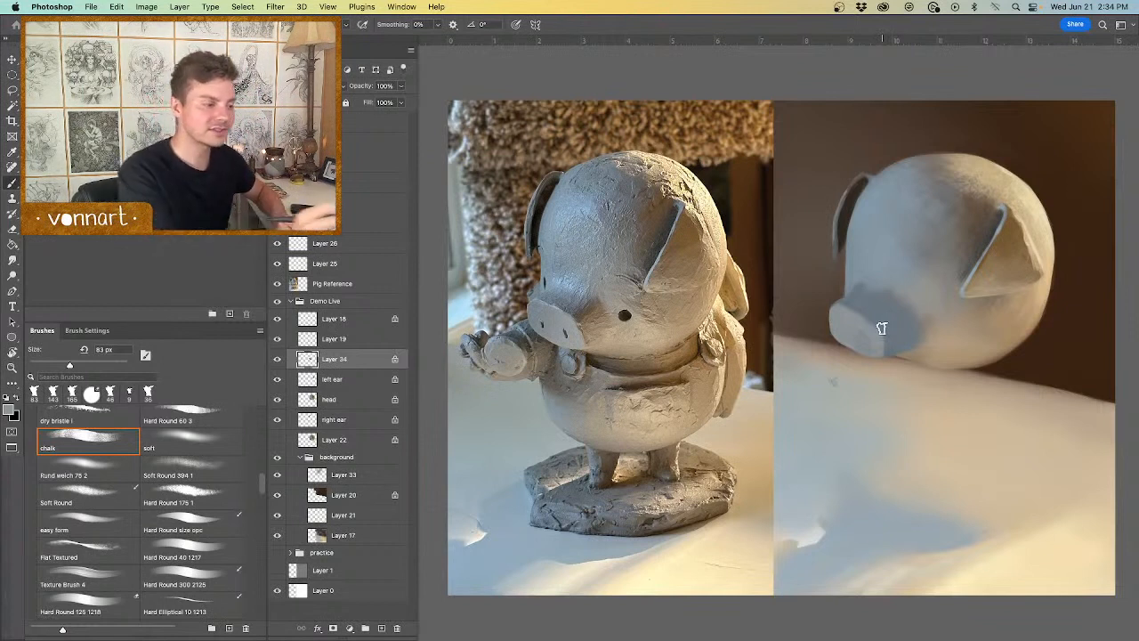
{"action": "left_click_drag", "start_coordinate": [877, 332], "coordinate": [868, 331]}
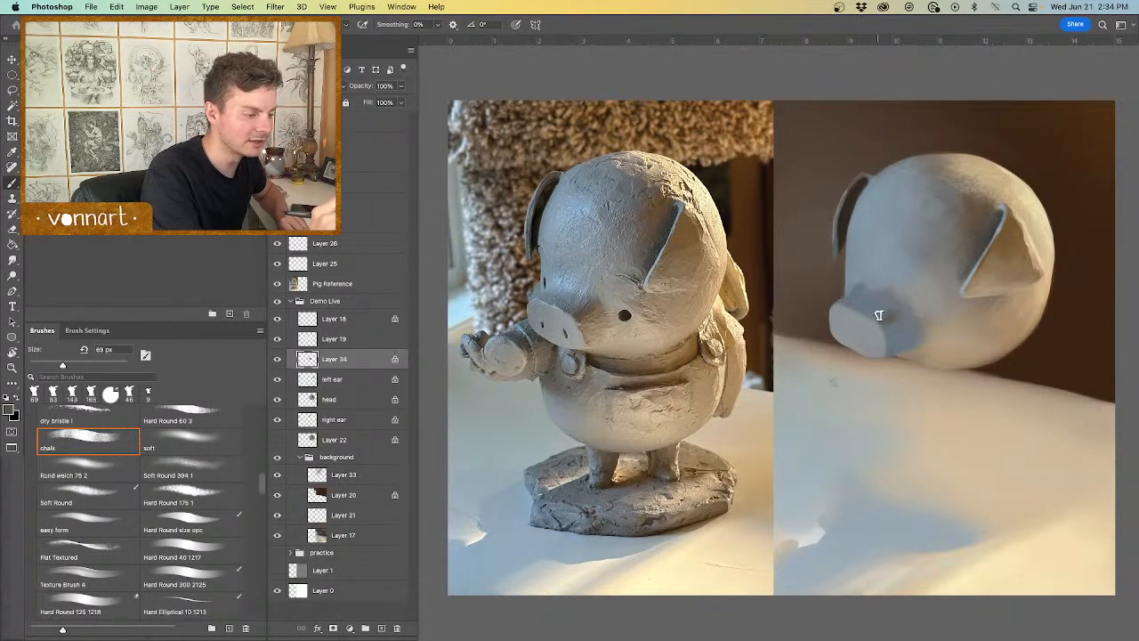
{"action": "left_click_drag", "start_coordinate": [887, 313], "coordinate": [891, 313]}
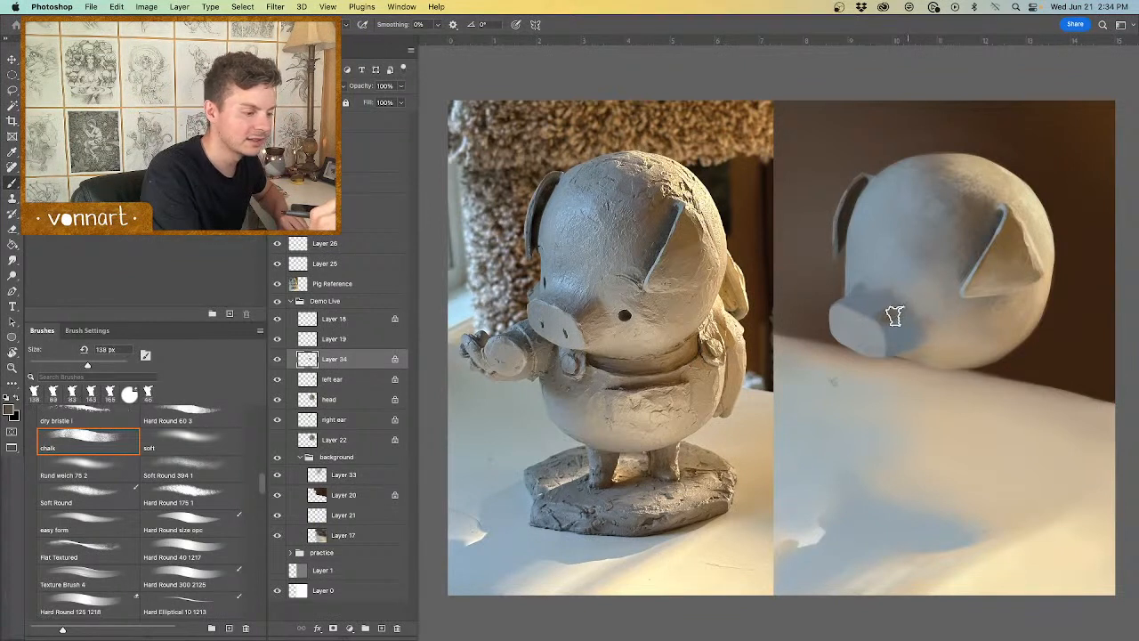
{"action": "left_click", "coordinate": [608, 320], "text": "alt"}
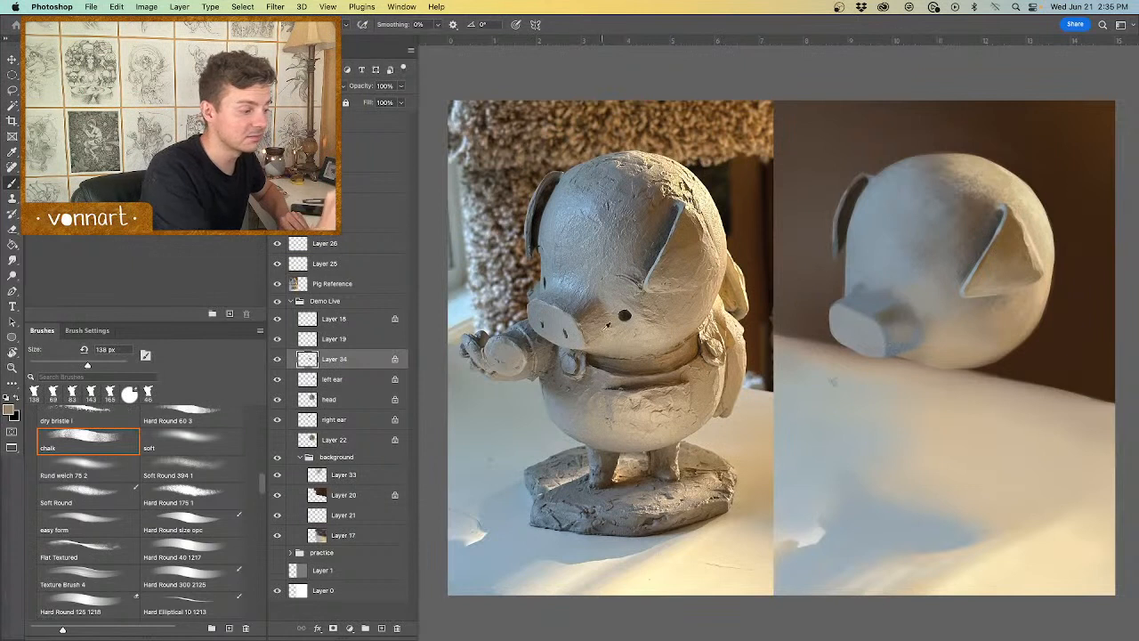
{"action": "left_click", "coordinate": [605, 315], "text": "alt"}
{"action": "left_click_drag", "start_coordinate": [894, 346], "coordinate": [890, 343]}
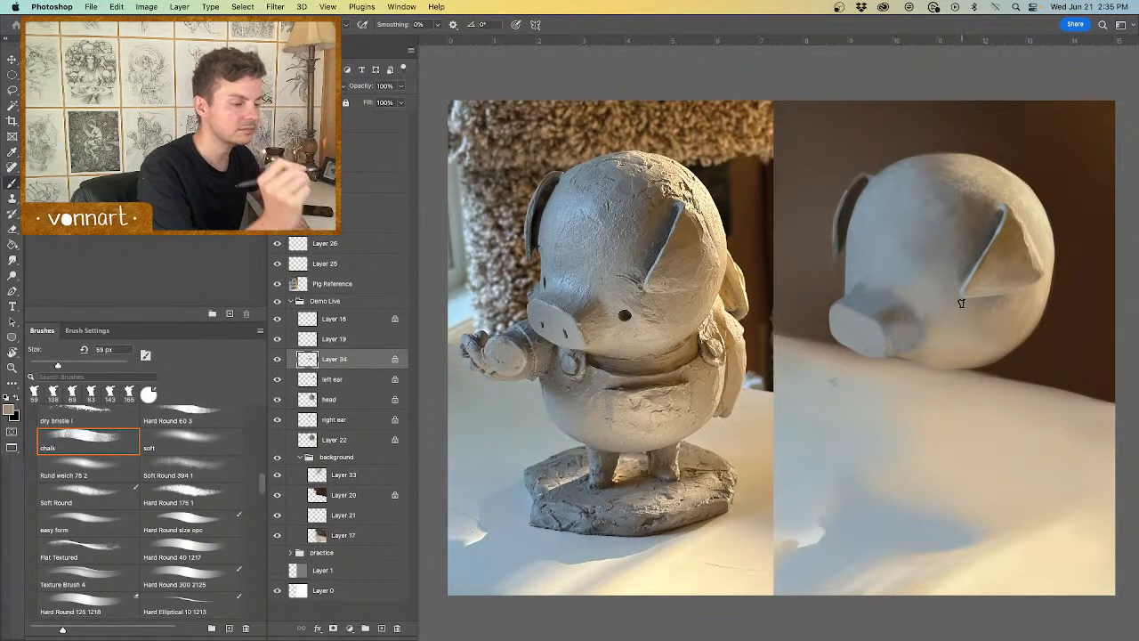
{"action": "key", "text": "super+z"}
{"action": "key", "text": "super+z"}
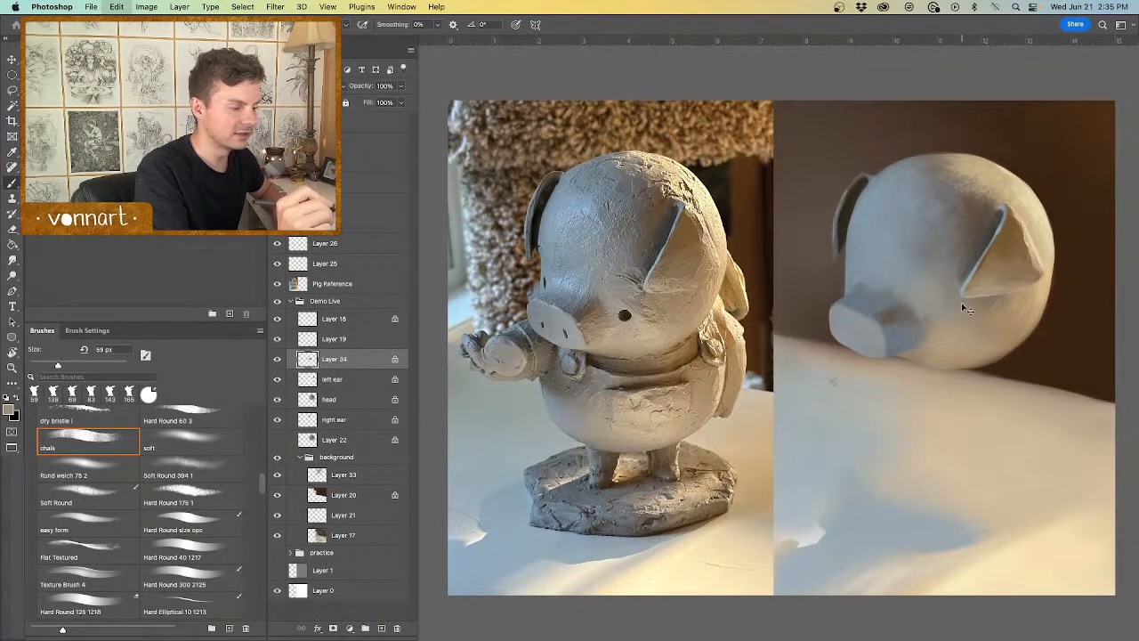
{"action": "key", "text": "super+z"}
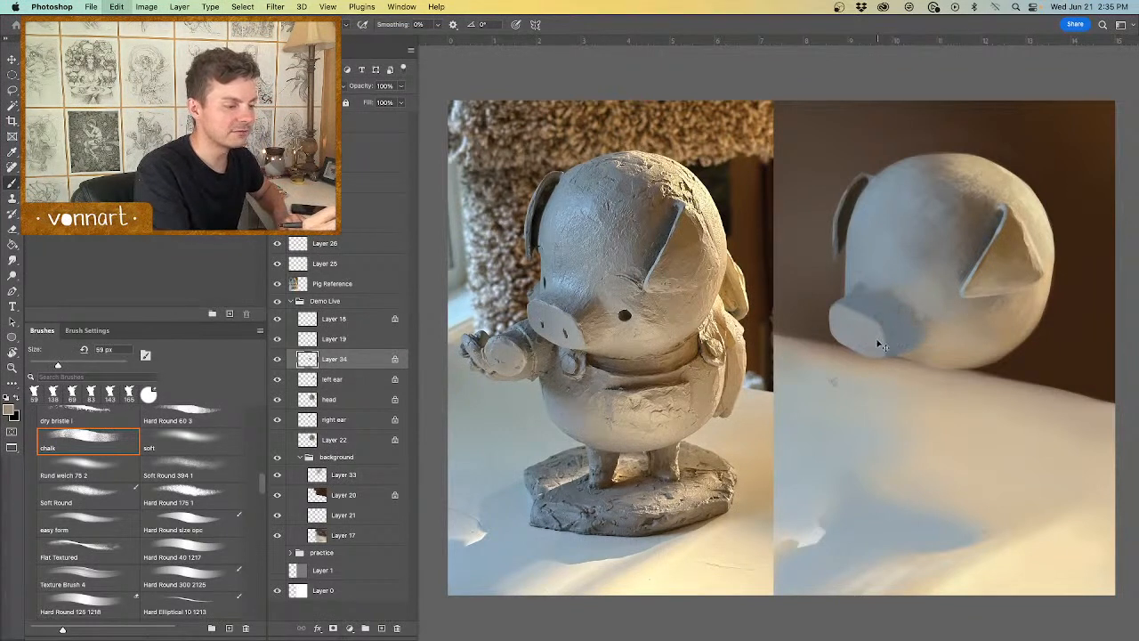
{"action": "left_click_drag", "start_coordinate": [886, 348], "coordinate": [896, 343]}
{"action": "key", "text": "super+z"}
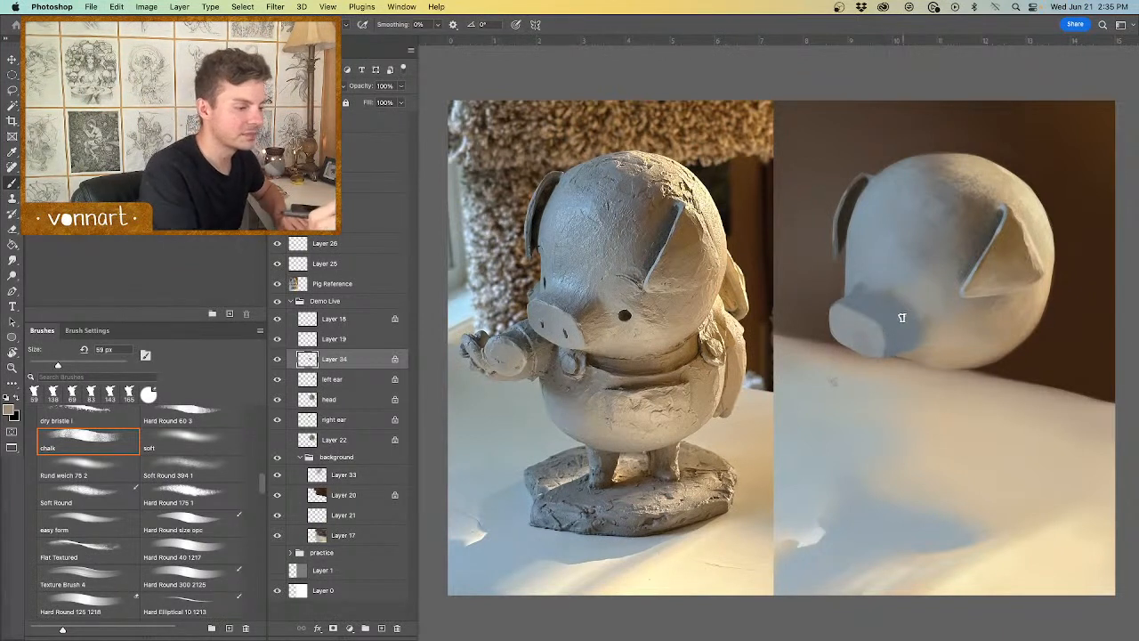
Step: Repaint the snout in its own blue-grey with the chalk brush at 303 px and add a sampled warm brown to its side at 180 px
{"action": "left_click", "coordinate": [904, 325], "text": "alt"}
{"action": "left_click_drag", "start_coordinate": [882, 338], "coordinate": [907, 338]}
{"action": "mouse_move", "coordinate": [879, 343]}
{"action": "left_mouse_down"}
{"action": "mouse_move", "coordinate": [843, 352]}
{"action": "mouse_move", "coordinate": [834, 310]}
{"action": "left_mouse_up"}
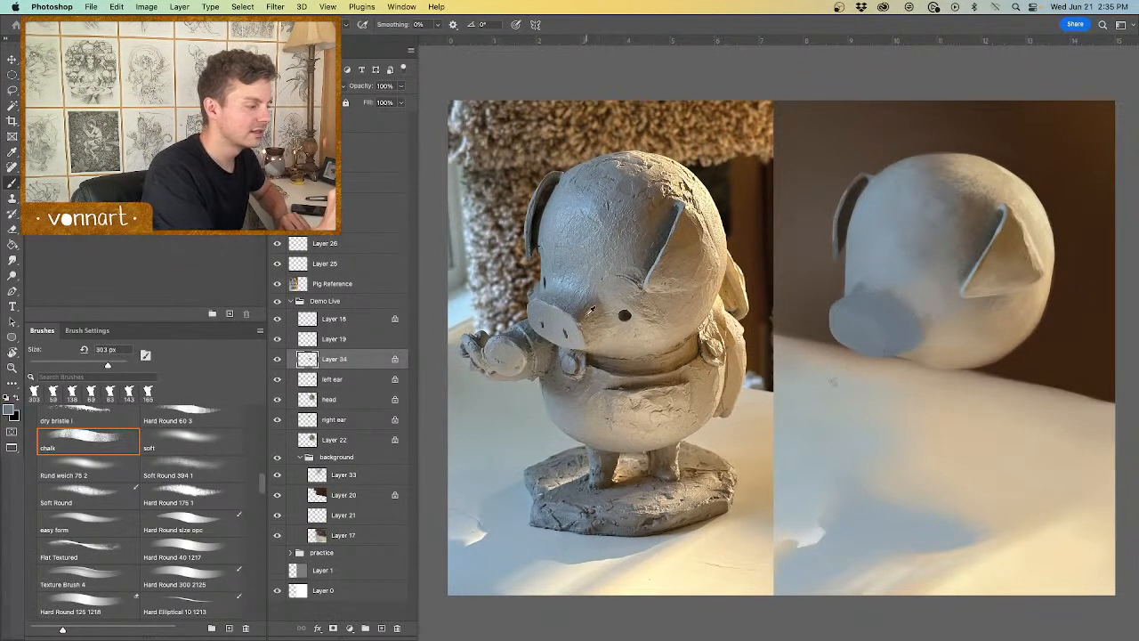
{"action": "left_click", "coordinate": [589, 312], "text": "alt"}
{"action": "left_click_drag", "start_coordinate": [906, 324], "coordinate": [893, 324]}
{"action": "mouse_move", "coordinate": [899, 329]}
{"action": "left_mouse_down"}
{"action": "mouse_move", "coordinate": [898, 347]}
{"action": "mouse_move", "coordinate": [909, 325]}
{"action": "left_mouse_up"}
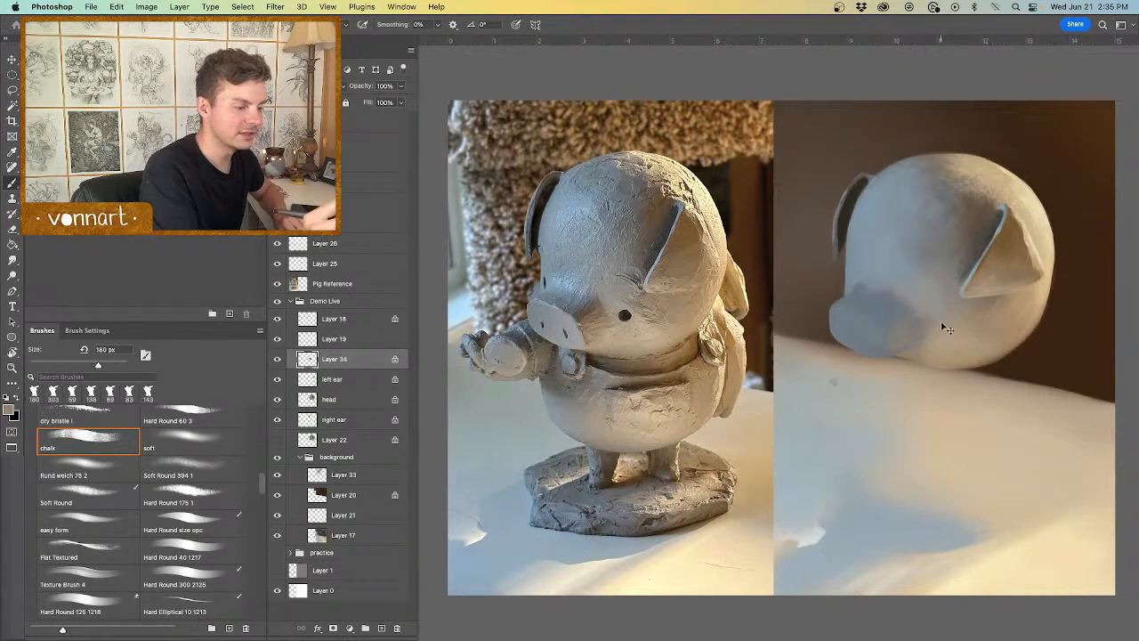
Step: Switch to the soft brush and shade the snout's side at 203 px with brown and grey tones sampled from the photo
{"action": "right_click", "coordinate": [947, 303]}
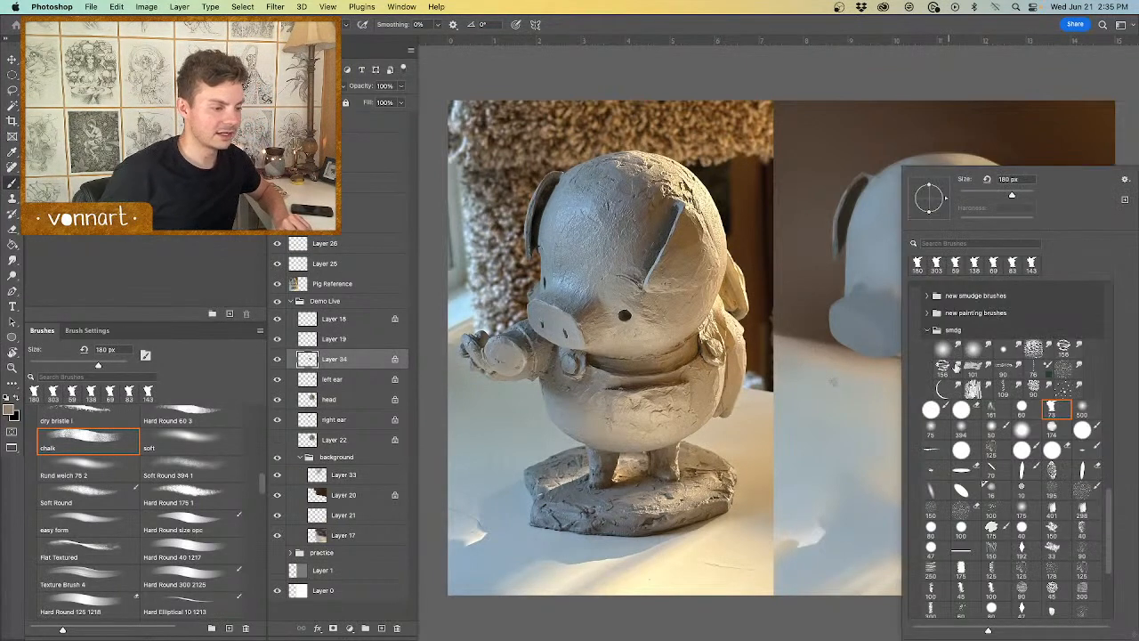
{"action": "left_click", "coordinate": [1081, 409]}
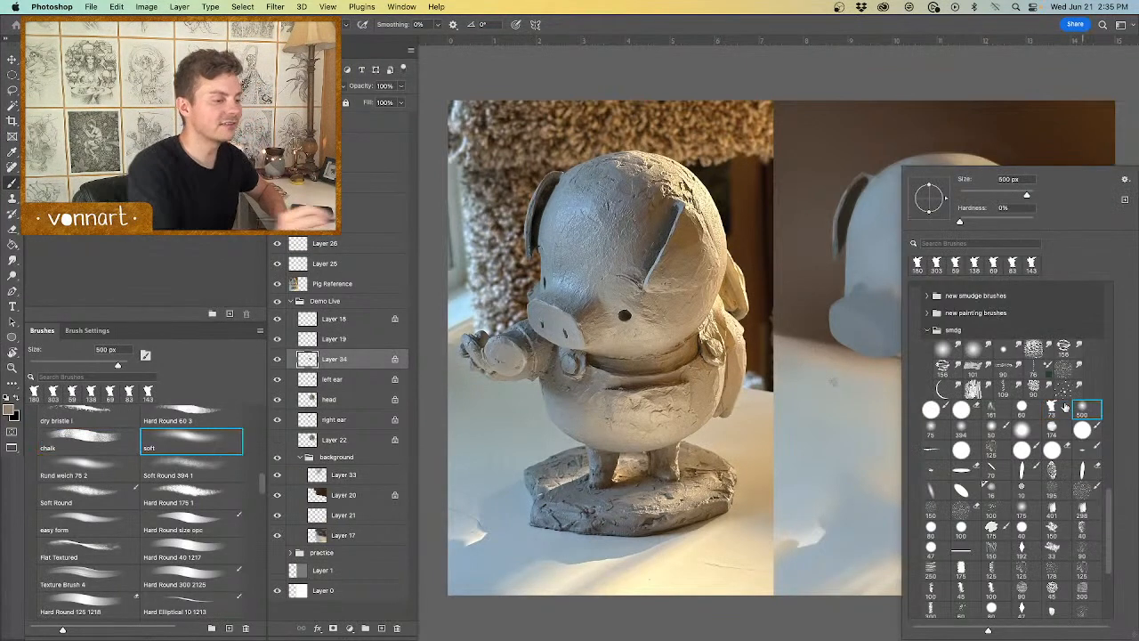
{"action": "left_click", "coordinate": [777, 436]}
{"action": "mouse_move", "coordinate": [893, 346]}
{"action": "left_mouse_down"}
{"action": "mouse_move", "coordinate": [911, 346]}
{"action": "mouse_move", "coordinate": [903, 358]}
{"action": "mouse_move", "coordinate": [933, 308]}
{"action": "mouse_move", "coordinate": [931, 289]}
{"action": "mouse_move", "coordinate": [875, 325]}
{"action": "mouse_move", "coordinate": [903, 308]}
{"action": "left_mouse_up"}
{"action": "left_click", "coordinate": [596, 327], "text": "alt"}
{"action": "left_click", "coordinate": [603, 300], "text": "alt"}
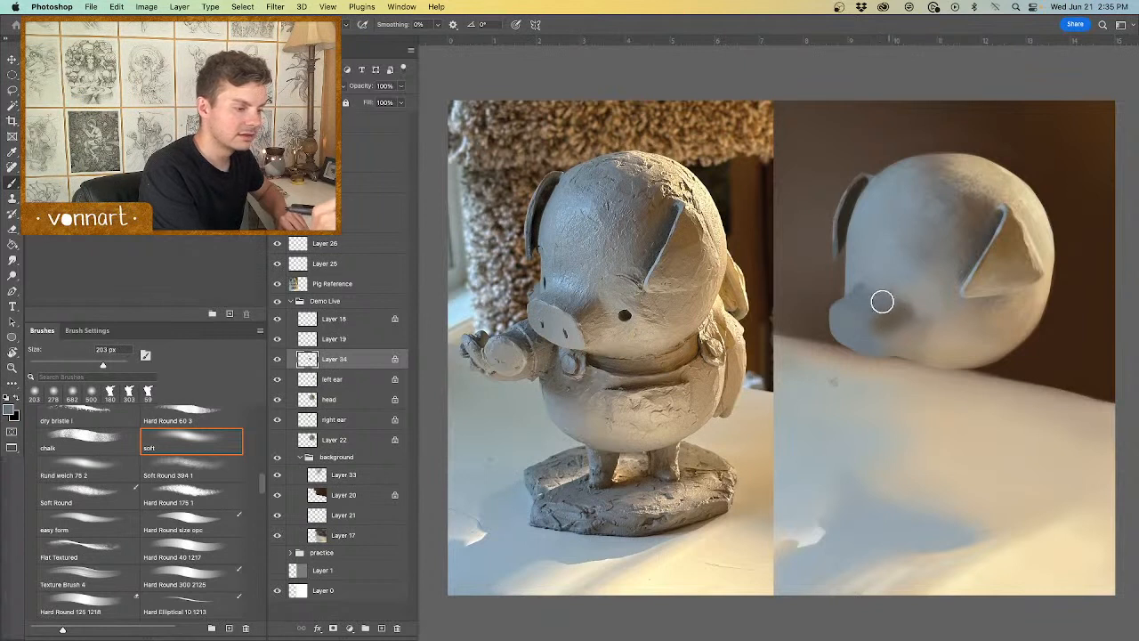
{"action": "left_click", "coordinate": [548, 291], "text": "alt"}
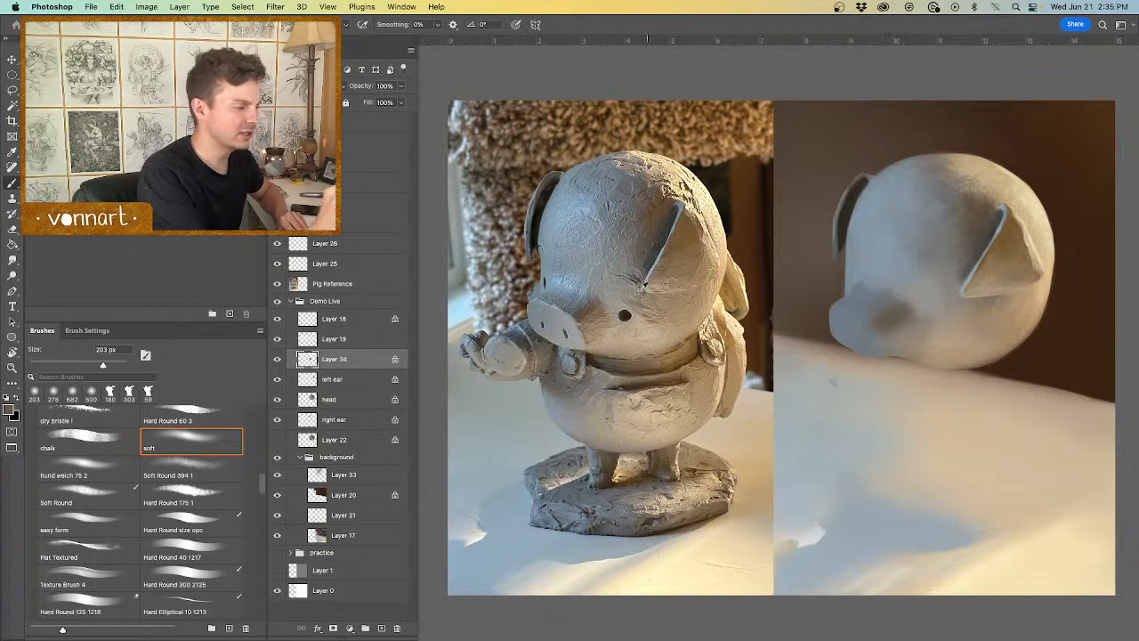
{"action": "left_click", "coordinate": [657, 268], "text": "alt"}
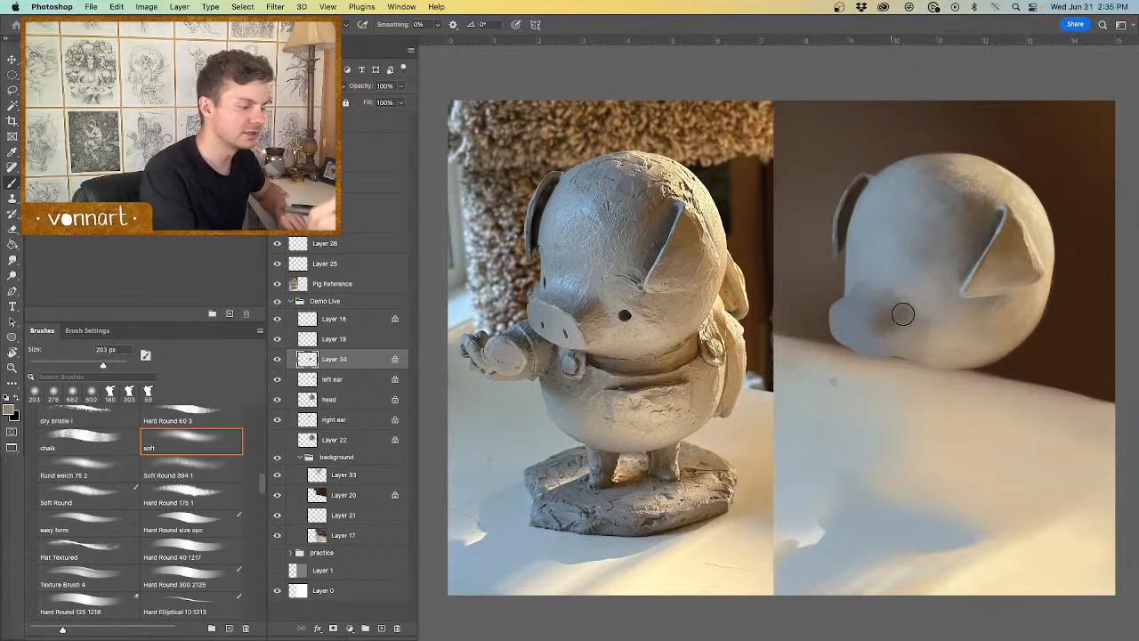
Step: Blend the snout's shadowed side into the cheek with the soft brush at 110 px, alternating warm light and dark tones sampled from the photo
{"action": "left_click", "coordinate": [596, 341], "text": "alt"}
{"action": "left_click_drag", "start_coordinate": [909, 338], "coordinate": [895, 329]}
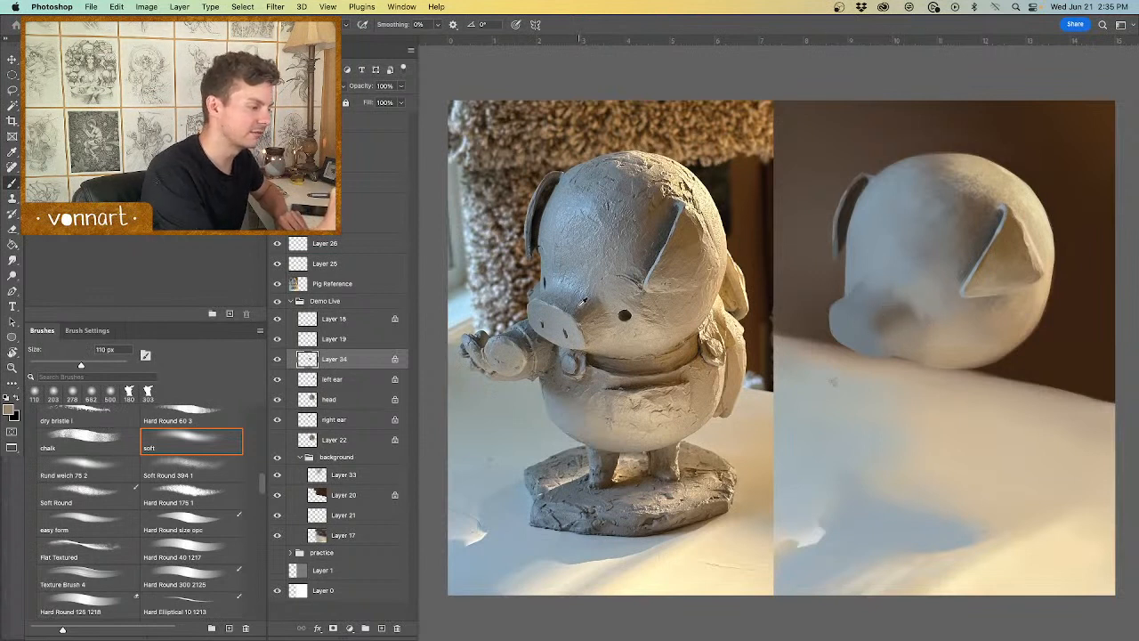
{"action": "left_click", "coordinate": [586, 300], "text": "alt"}
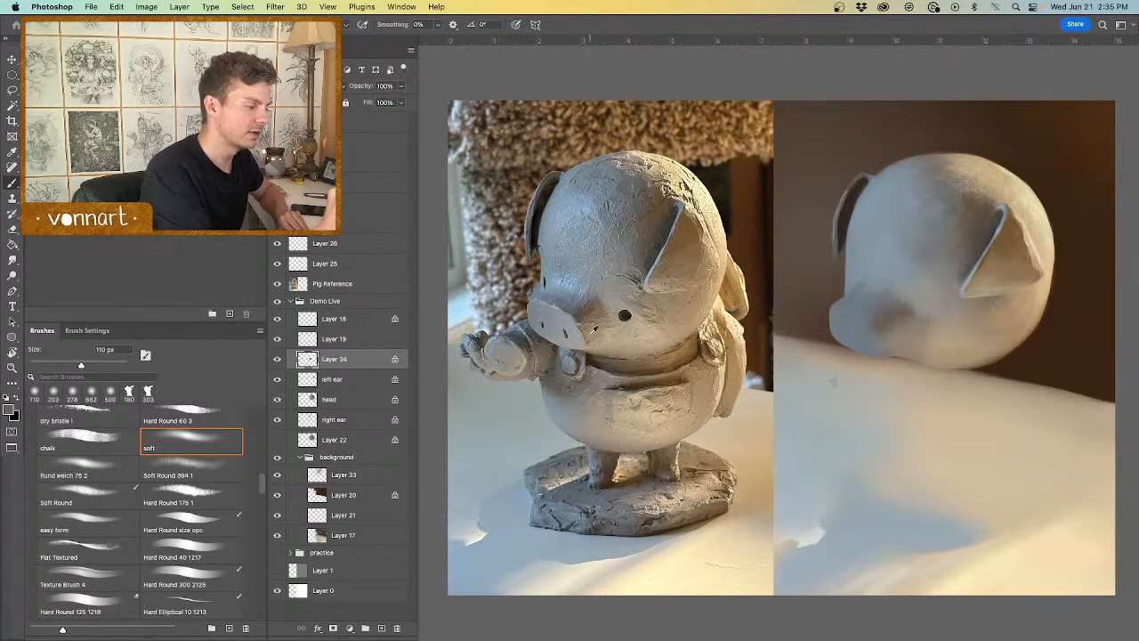
{"action": "left_click", "coordinate": [593, 331], "text": "alt"}
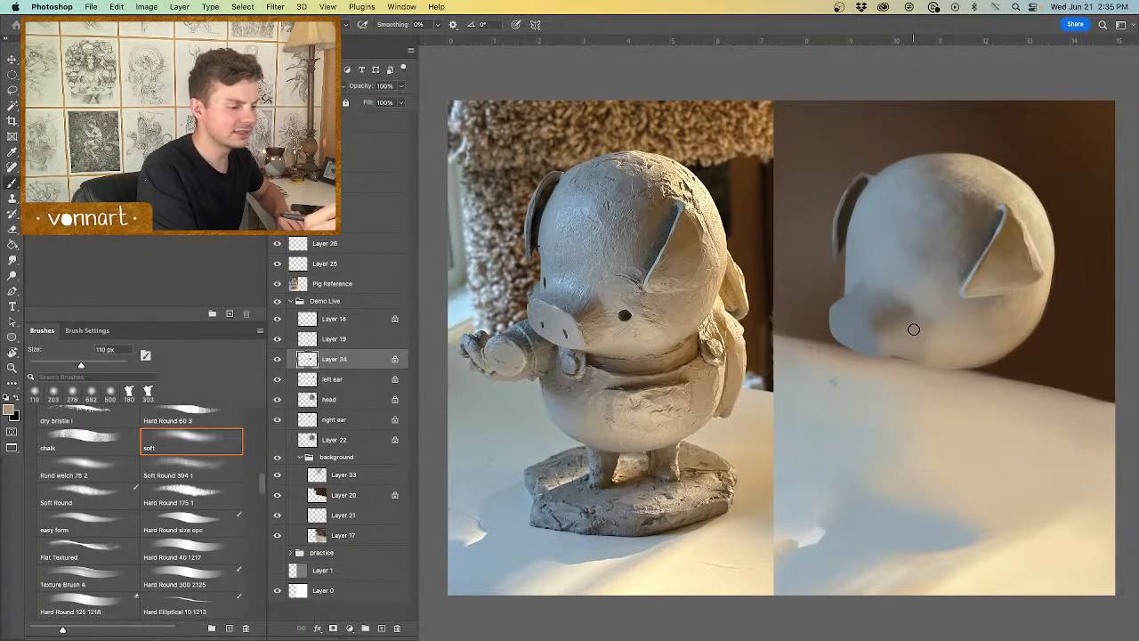
{"action": "left_click", "coordinate": [613, 328], "text": "alt"}
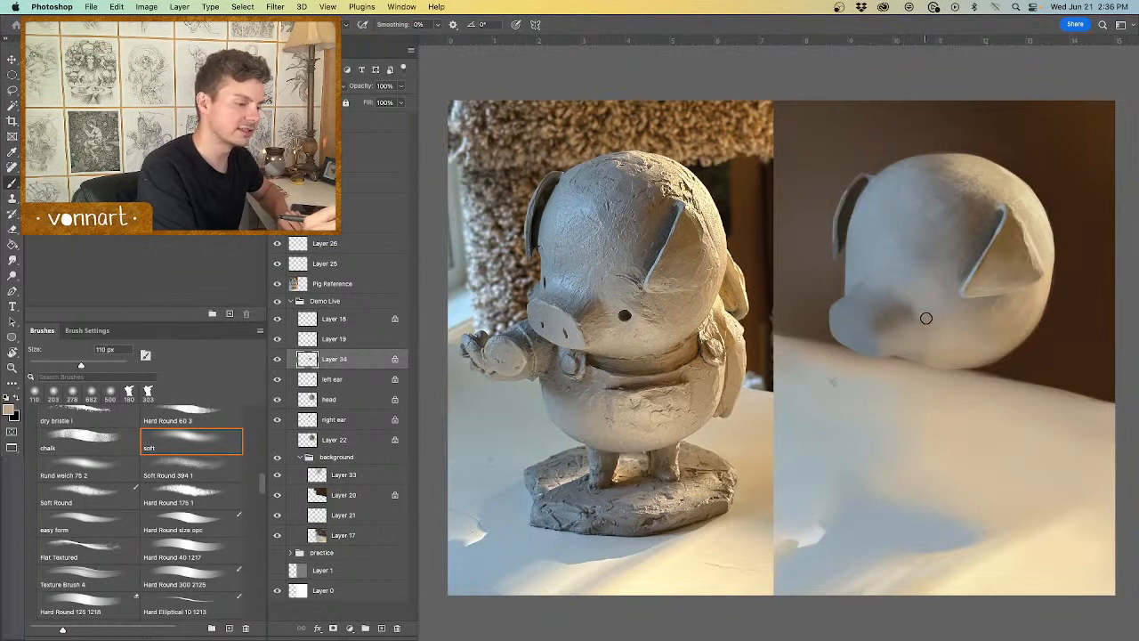
{"action": "left_click", "coordinate": [613, 309], "text": "alt"}
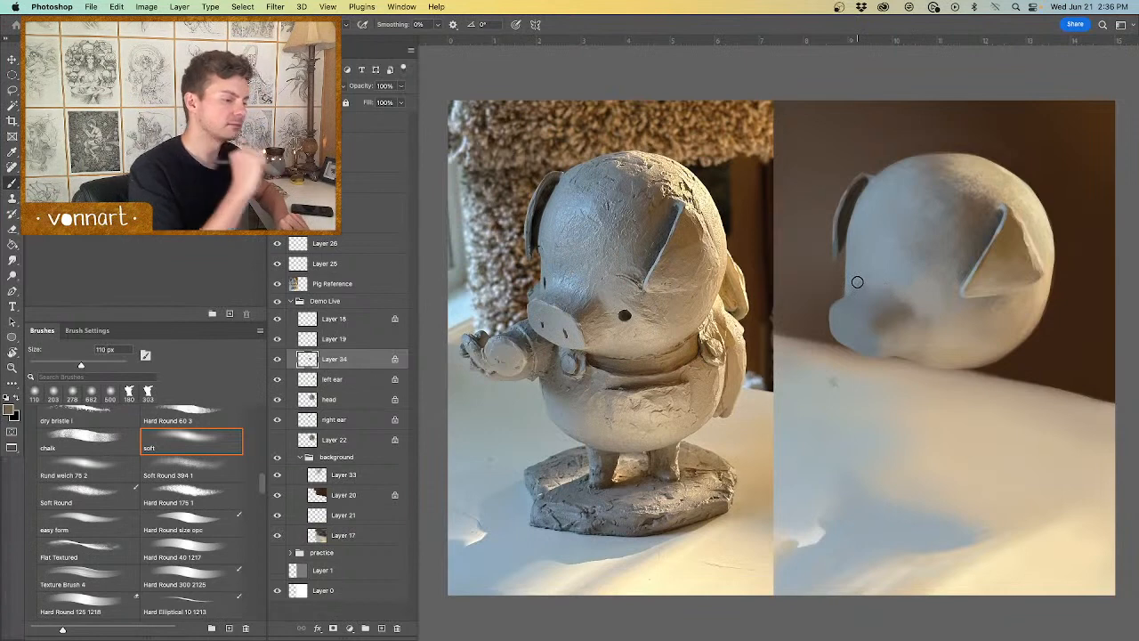
Step: Switch to the chalk brush at 73 px and rework the snout's top and its join to the face with grey tones sampled from the photo
{"action": "right_click", "coordinate": [901, 353]}
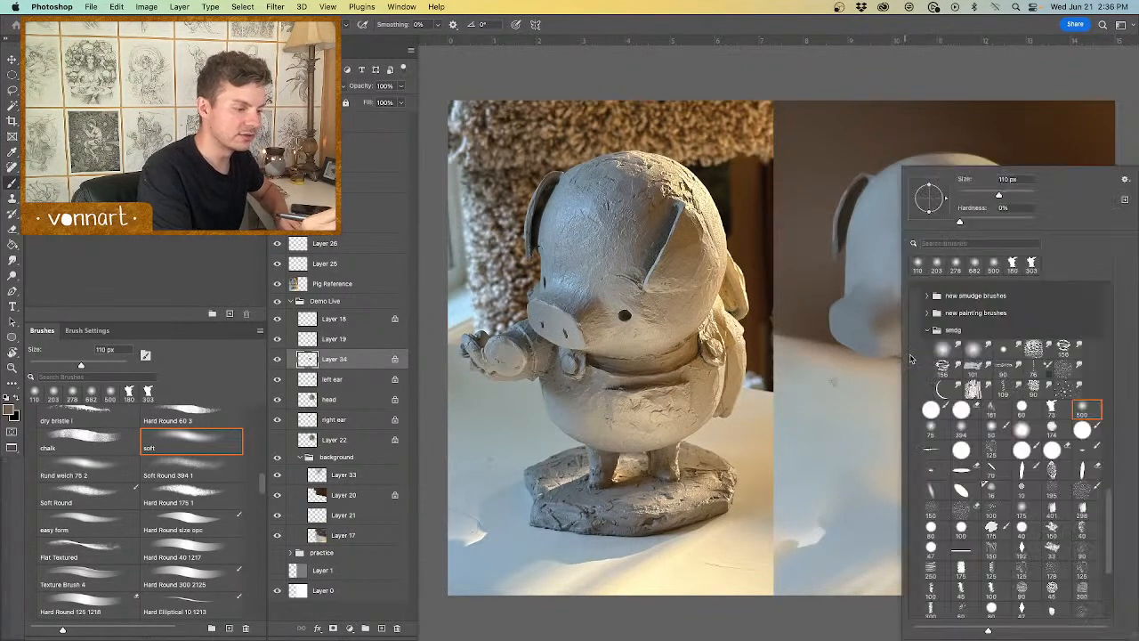
{"action": "left_click", "coordinate": [1052, 409]}
{"action": "left_click", "coordinate": [847, 386]}
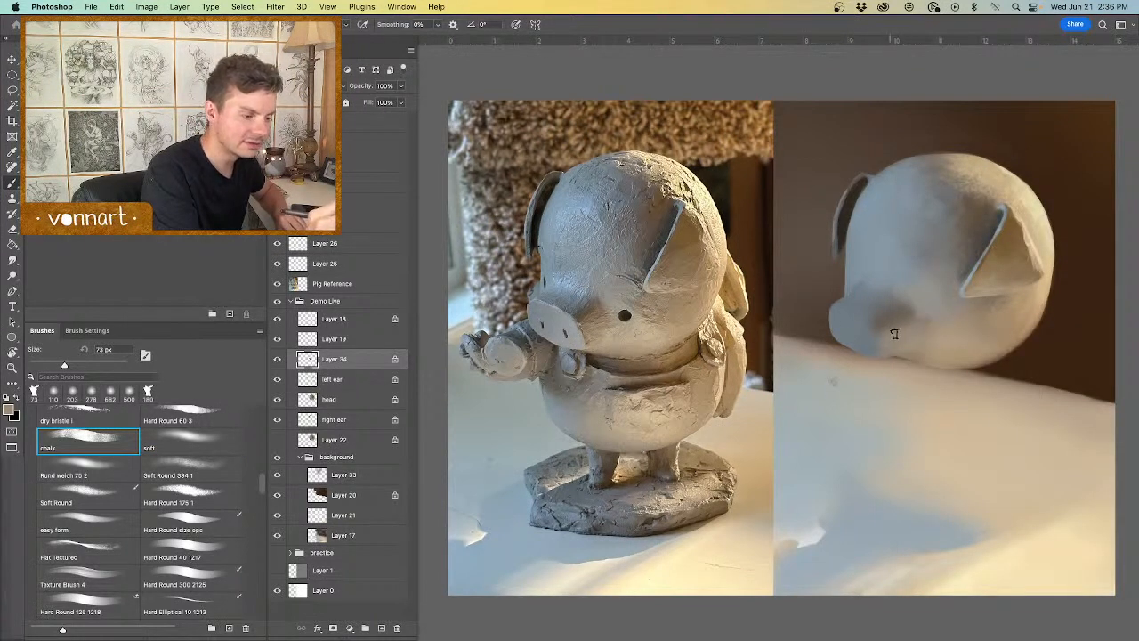
{"action": "left_click", "coordinate": [594, 312], "text": "alt"}
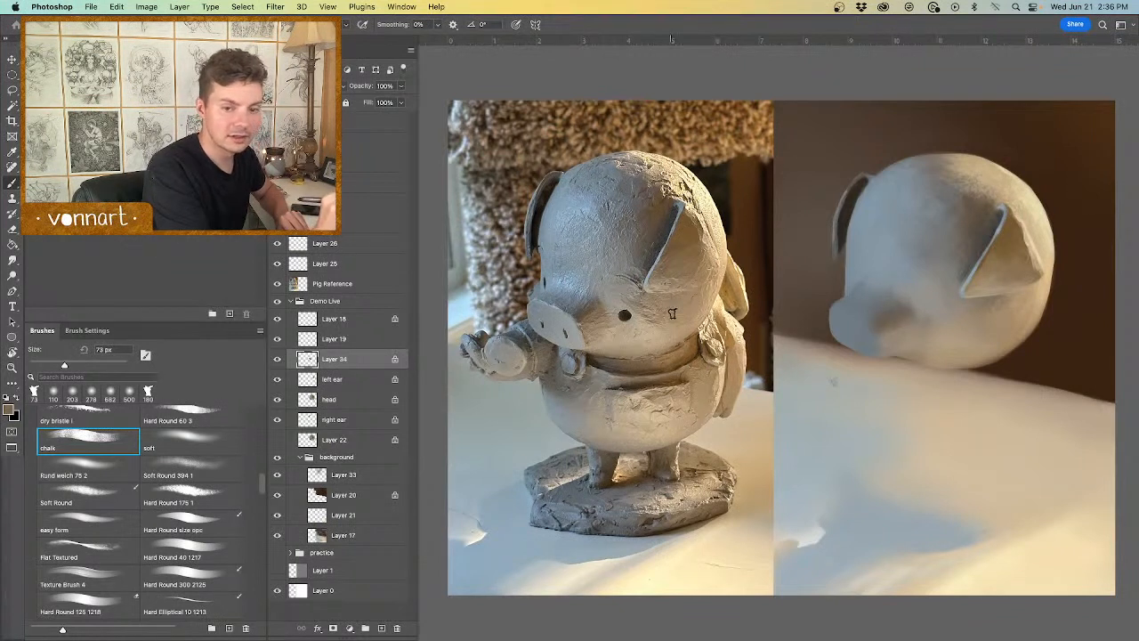
{"action": "left_click", "coordinate": [580, 296], "text": "alt"}
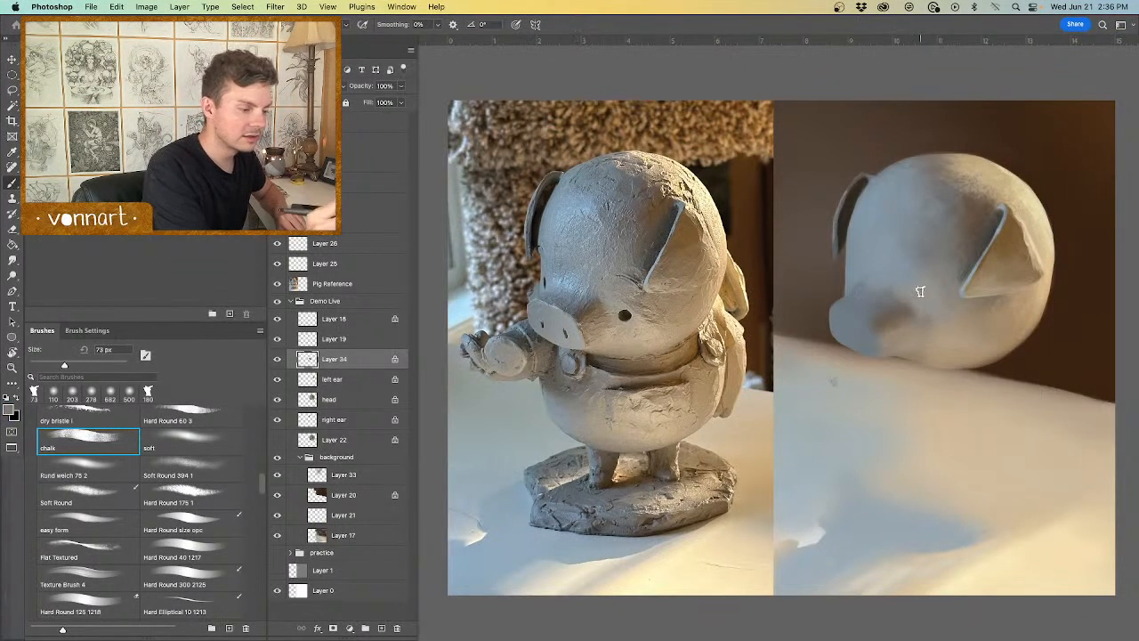
{"action": "left_click_drag", "start_coordinate": [917, 293], "coordinate": [858, 303]}
{"action": "left_click_drag", "start_coordinate": [912, 271], "coordinate": [895, 299]}
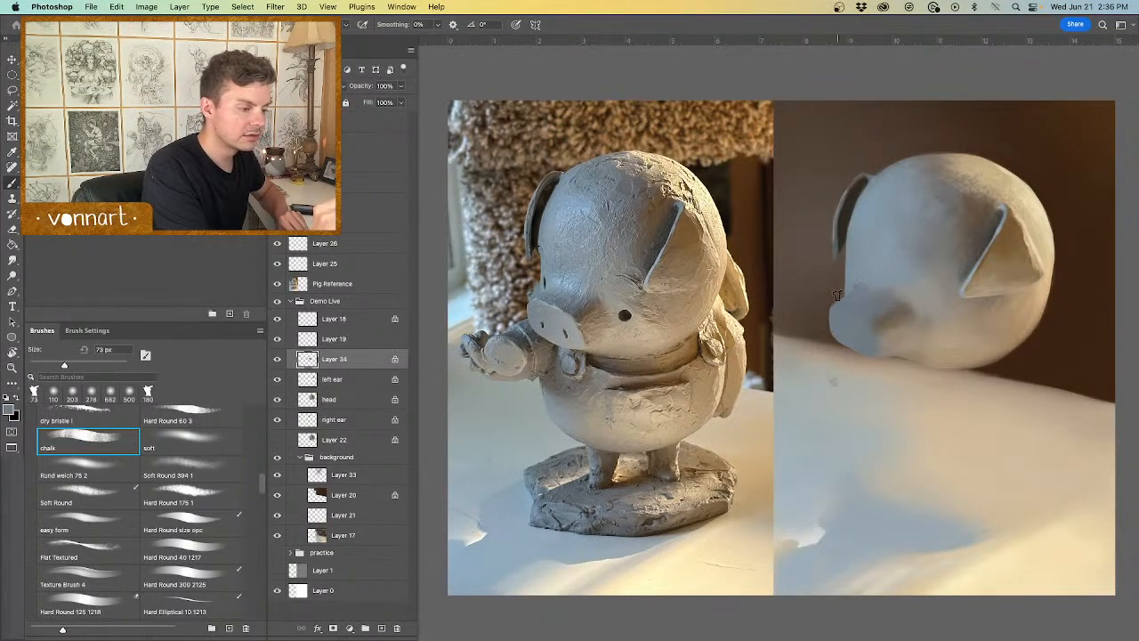
Step: Define the snout's flat front plane with the chalk brush at 73 px in a blue-grey sampled from the photo's snout
{"action": "left_click", "coordinate": [557, 315], "text": "alt"}
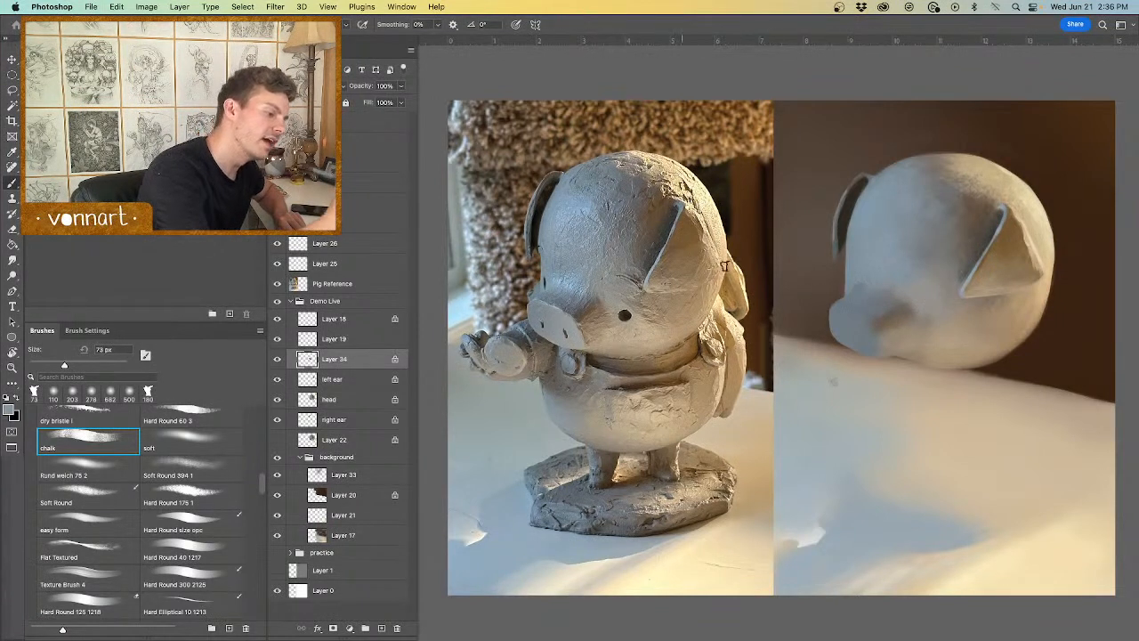
{"action": "left_click_drag", "start_coordinate": [848, 311], "coordinate": [870, 334]}
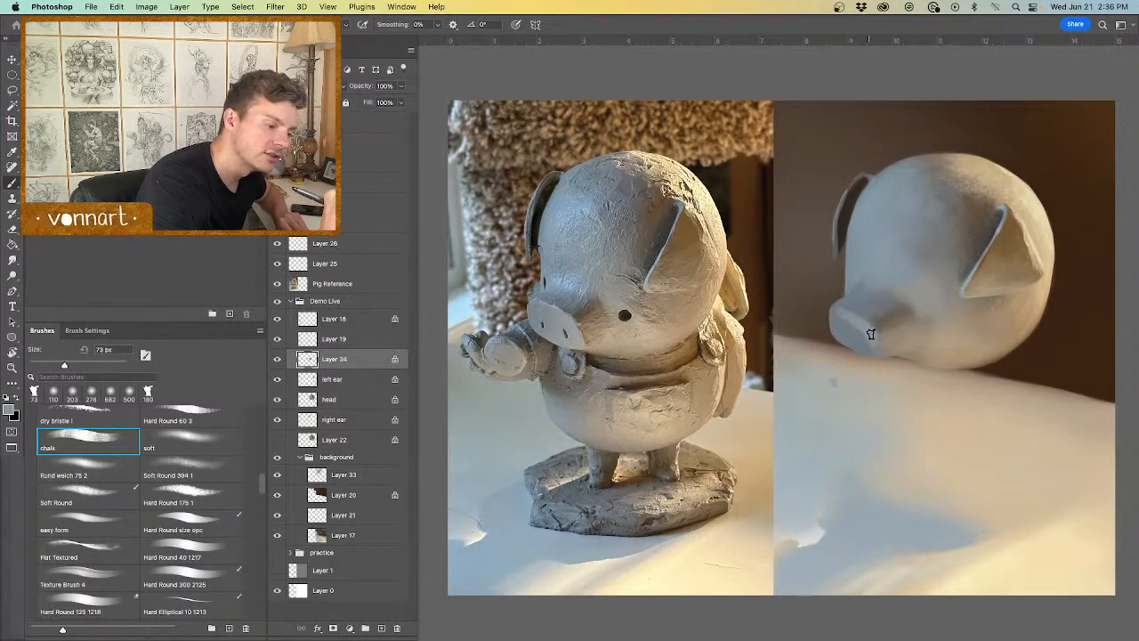
{"action": "mouse_move", "coordinate": [872, 335]}
{"action": "left_mouse_down"}
{"action": "mouse_move", "coordinate": [873, 352]}
{"action": "mouse_move", "coordinate": [843, 332]}
{"action": "left_mouse_up"}
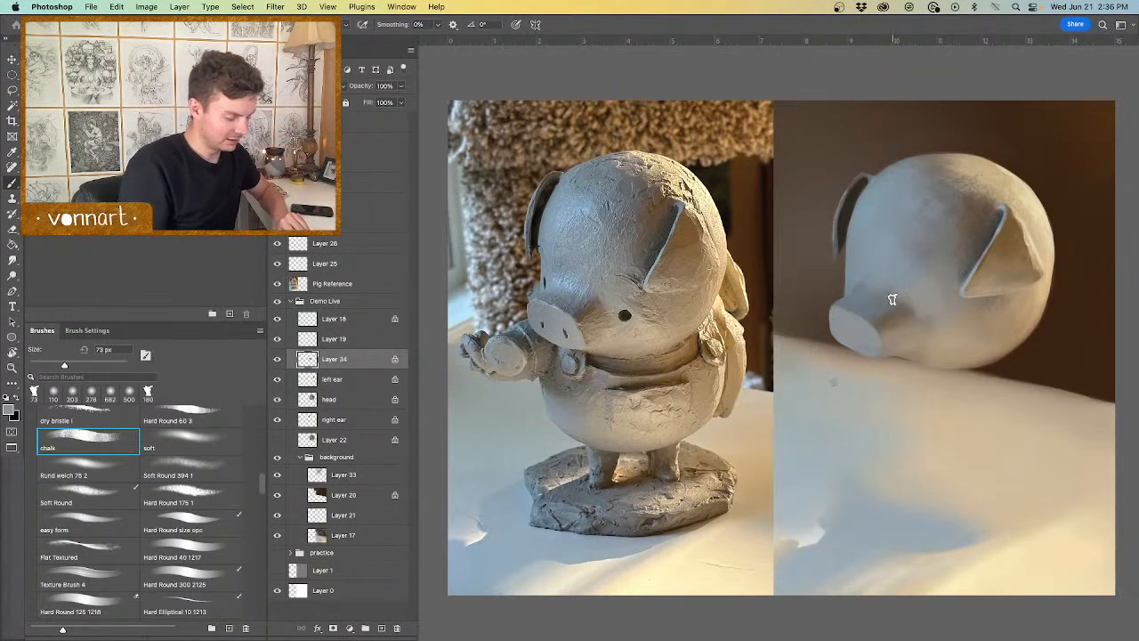
Step: Unlock the snout layer's transparency and trim the snout's outline with the hard round eraser at 28 px
{"action": "key", "text": "e"}
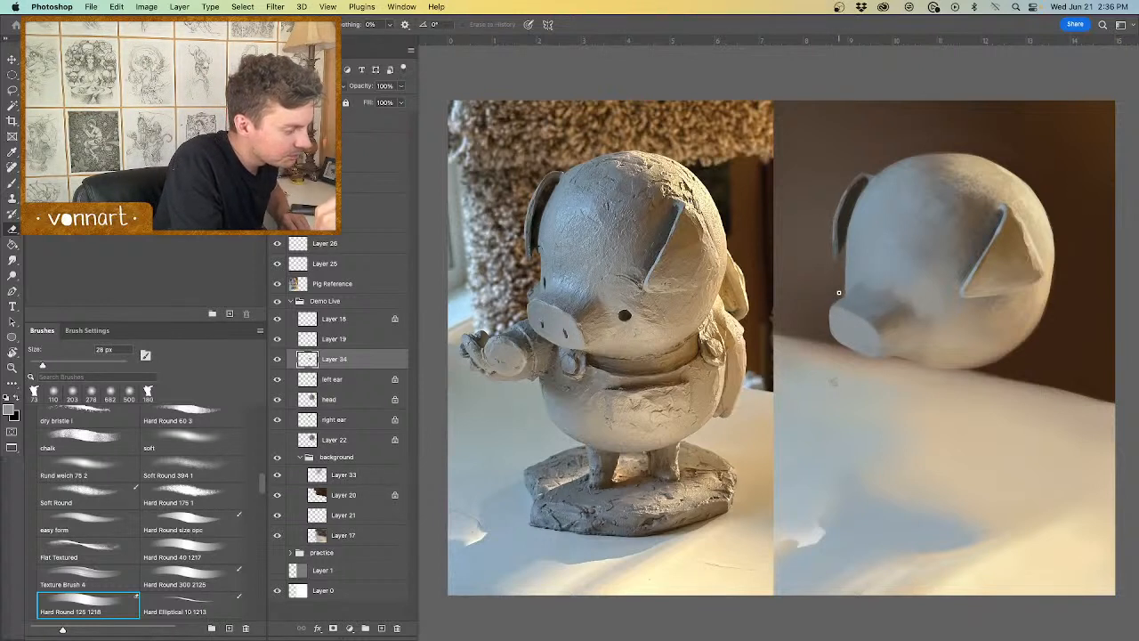
{"action": "left_click_drag", "start_coordinate": [840, 296], "coordinate": [826, 310]}
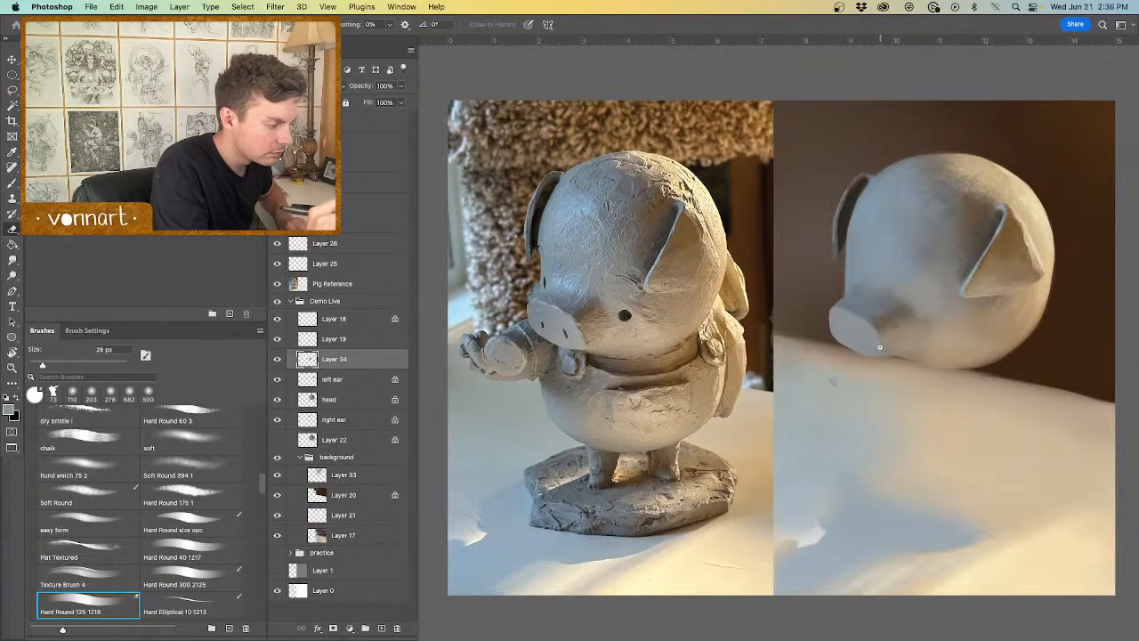
{"action": "key", "text": "b"}
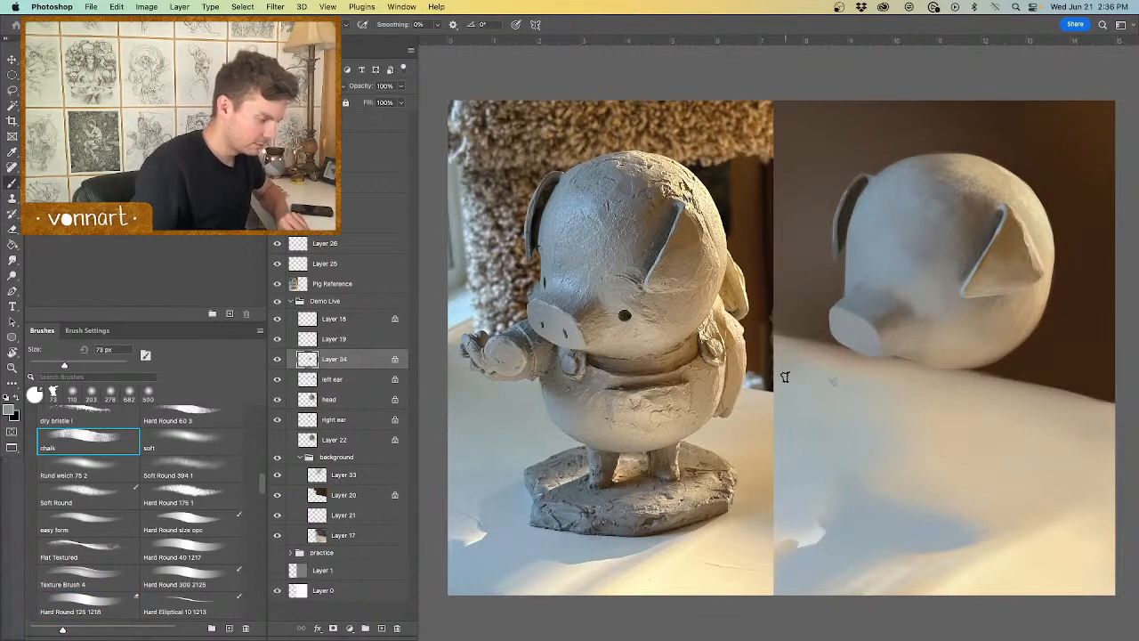
Step: Relock the snout layer and refine the snout's front face and rim with photo-sampled tones, using the chalk brush at 73 and 16 px
{"action": "left_click", "coordinate": [589, 341], "text": "alt"}
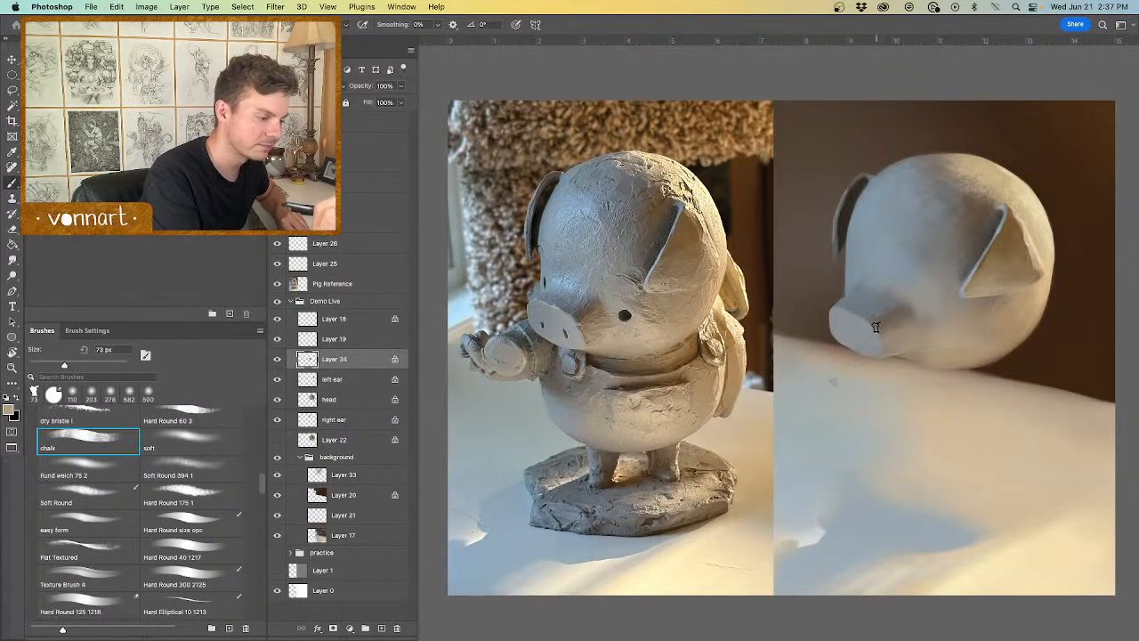
{"action": "left_click", "coordinate": [555, 307], "text": "alt"}
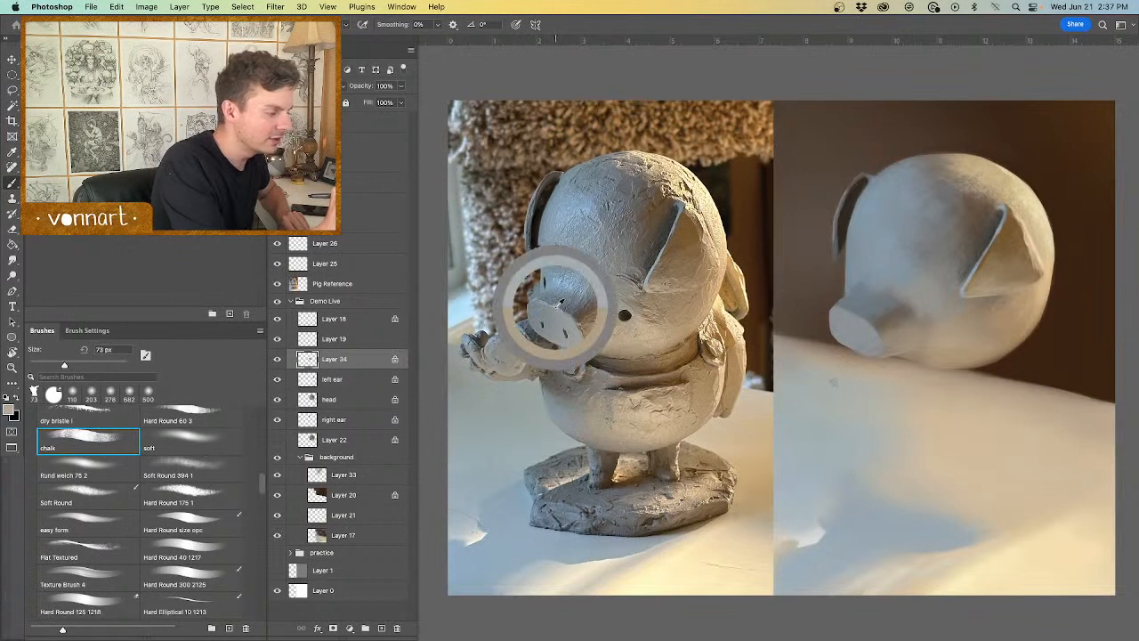
{"action": "left_click_drag", "start_coordinate": [864, 323], "coordinate": [857, 320]}
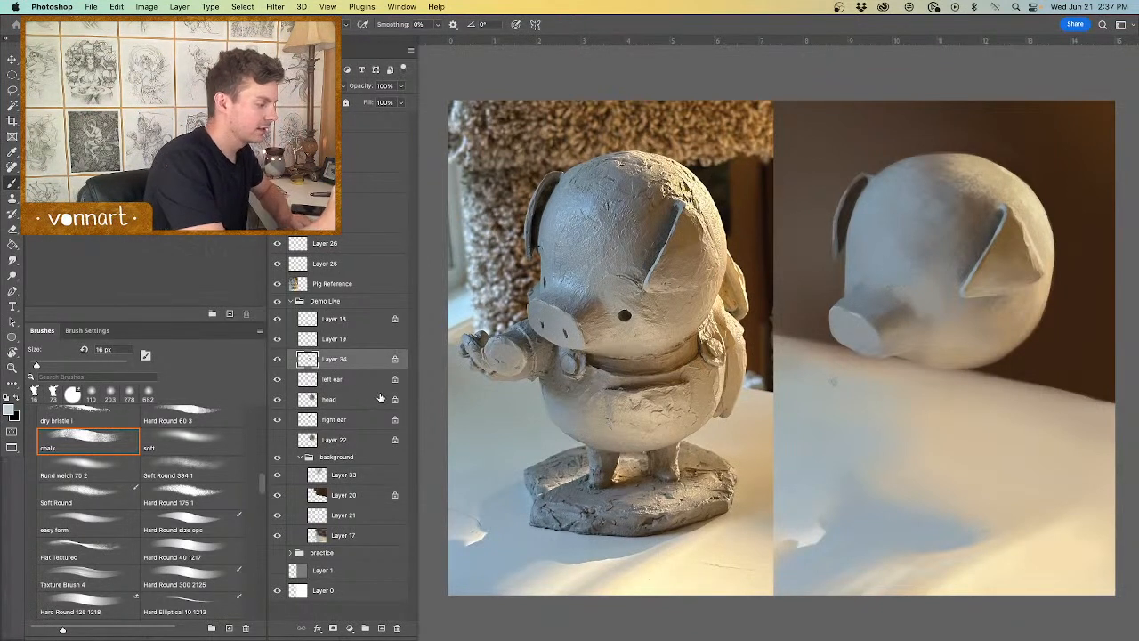
Step: Move the snout layer, Layer 34, below the left ear layer and merge it down into the head layer
{"action": "left_click_drag", "start_coordinate": [354, 364], "coordinate": [361, 385]}
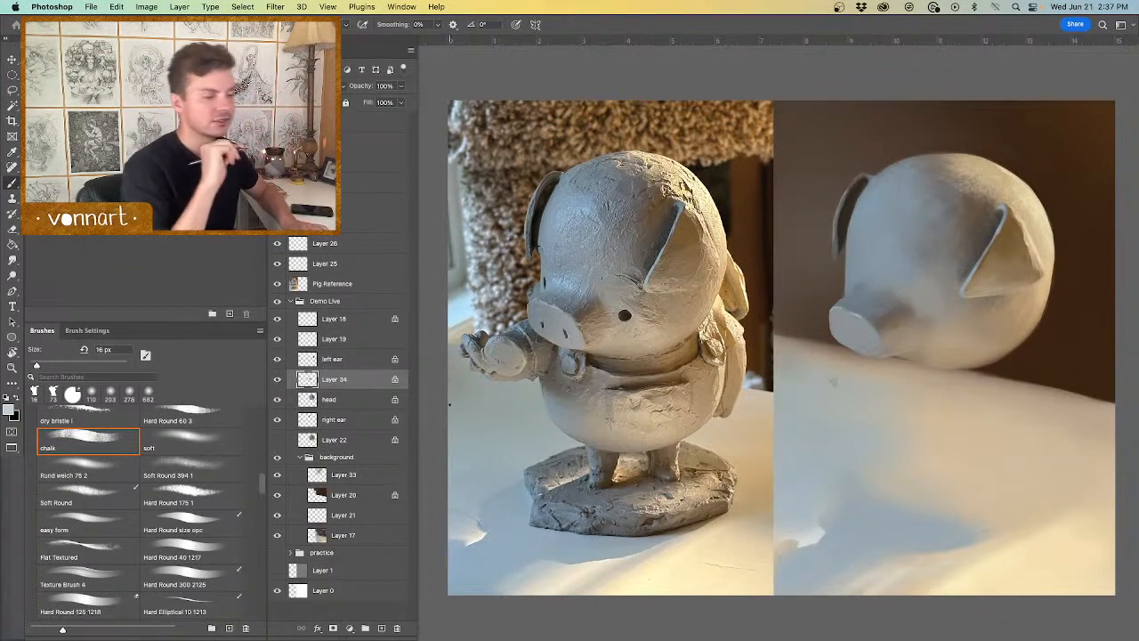
{"action": "key", "text": "super+e"}
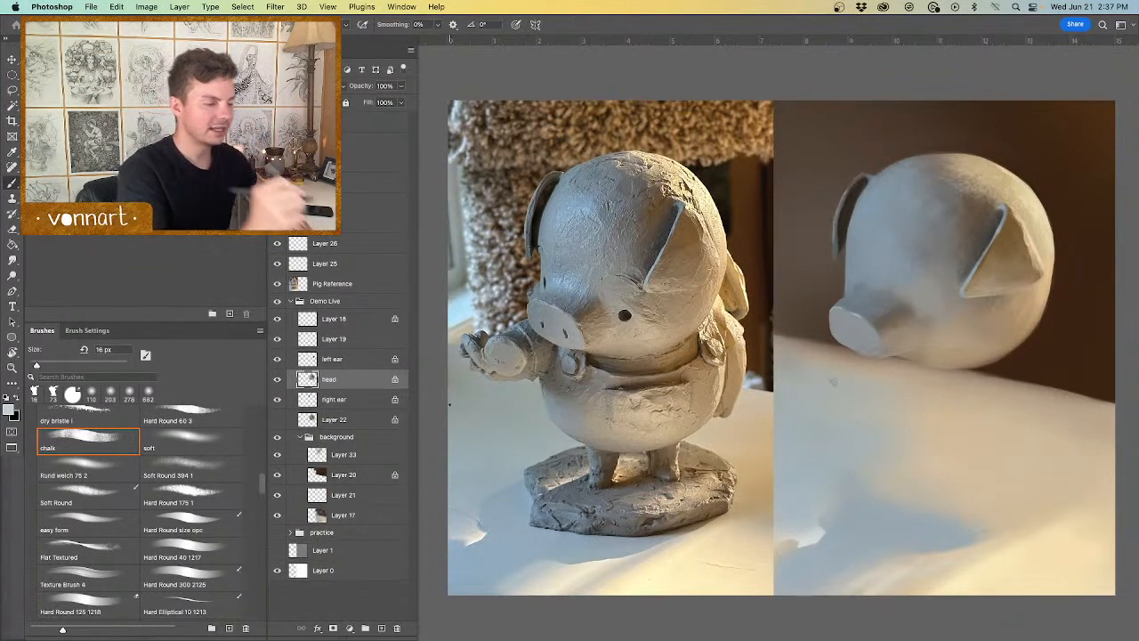
Step: Paint a photo-sampled light blue highlight above the snout with the chalk brush at 124 and 22 px, and blend it at 97 px with nearby tones
{"action": "left_click", "coordinate": [594, 265], "text": "alt"}
{"action": "left_click_drag", "start_coordinate": [854, 279], "coordinate": [890, 278]}
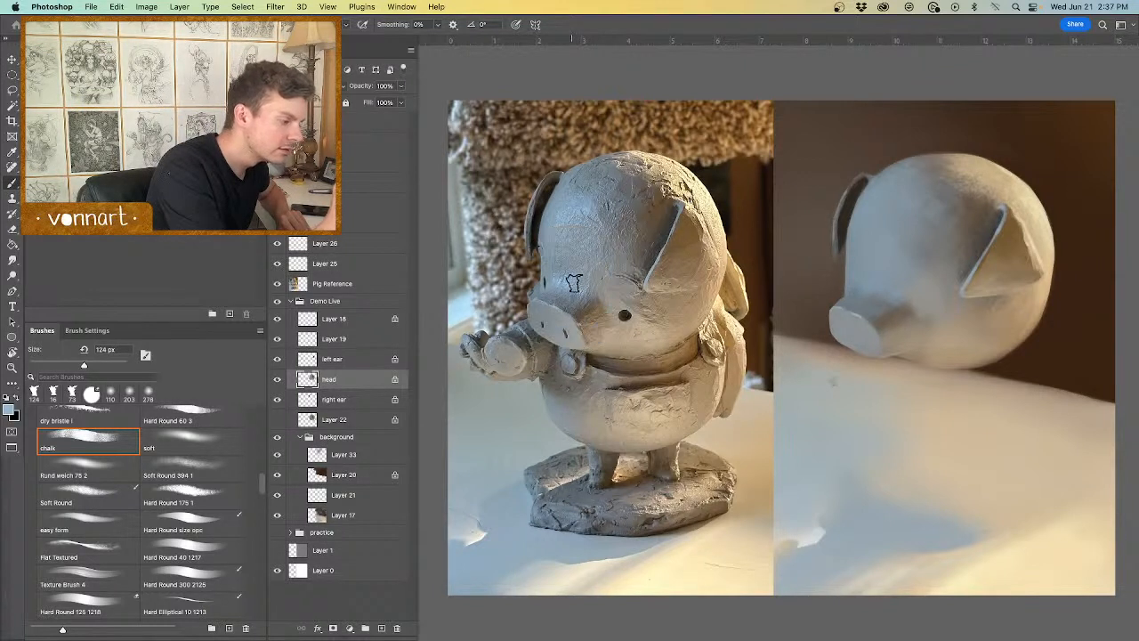
{"action": "left_click_drag", "start_coordinate": [890, 301], "coordinate": [865, 287]}
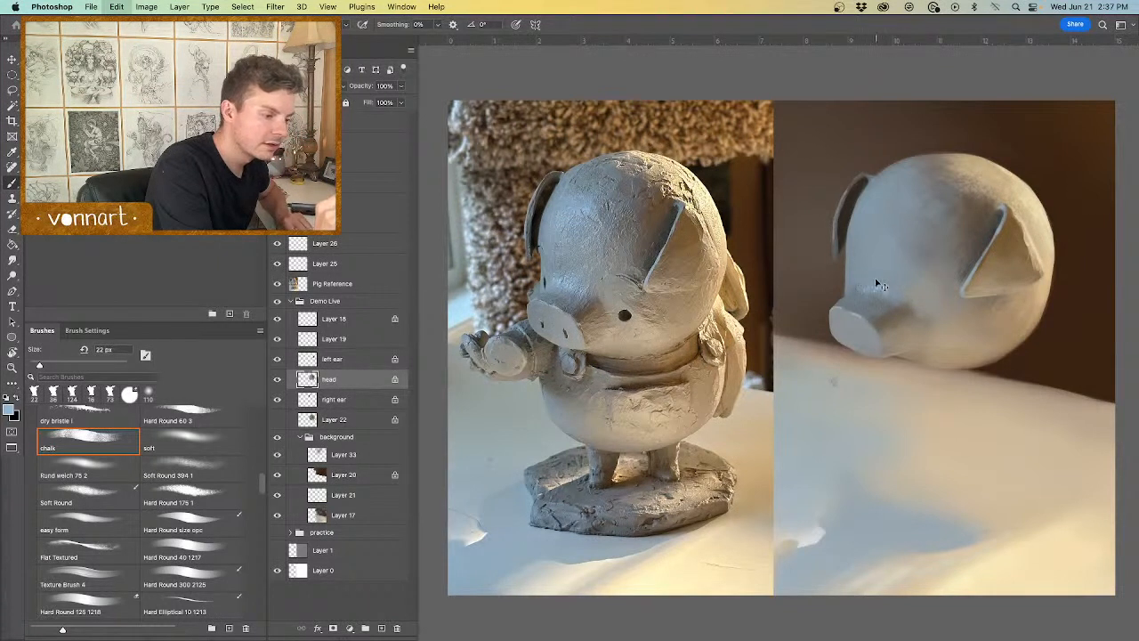
{"action": "left_click_drag", "start_coordinate": [887, 292], "coordinate": [864, 285], "text": "ctrl+alt"}
{"action": "left_click", "coordinate": [876, 297], "text": "alt"}
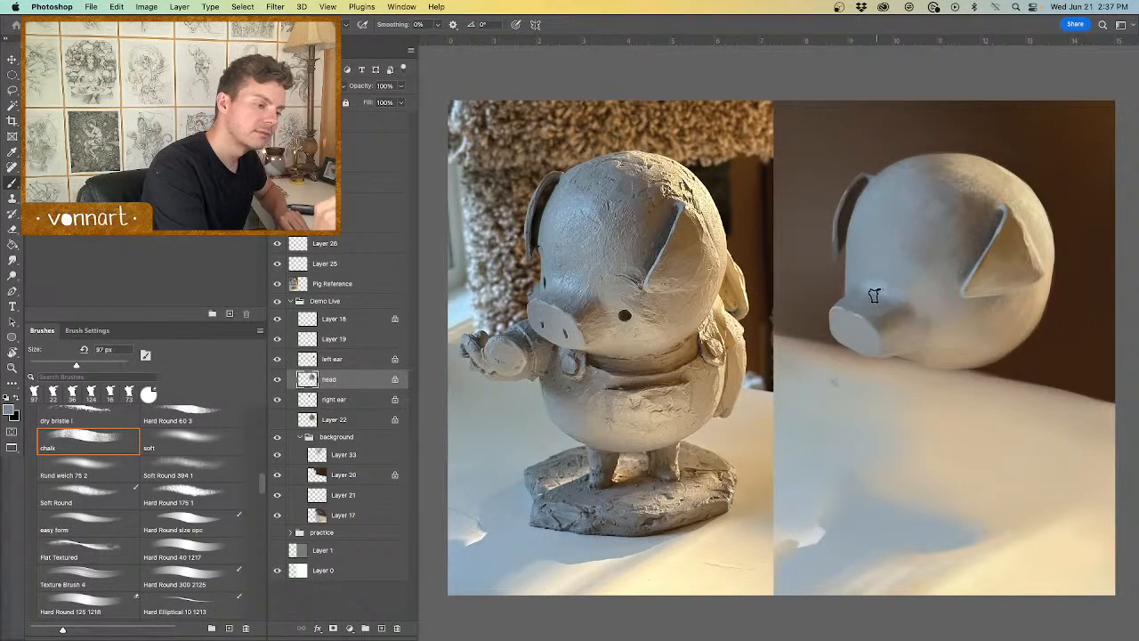
{"action": "left_click", "coordinate": [883, 299], "text": "alt"}
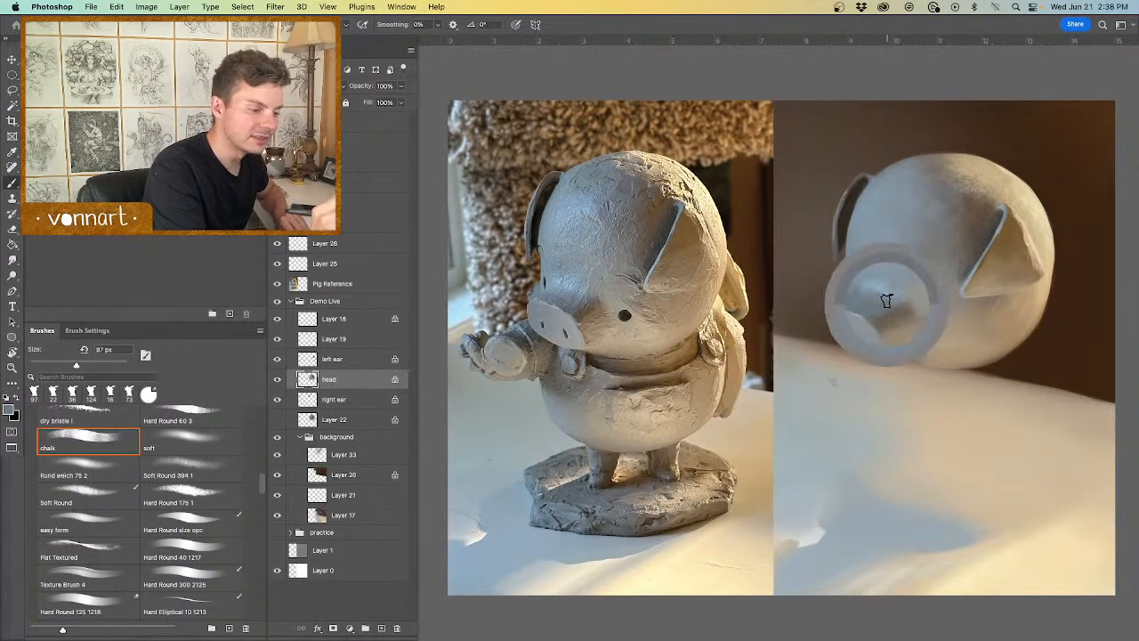
{"action": "left_click", "coordinate": [879, 287], "text": "alt"}
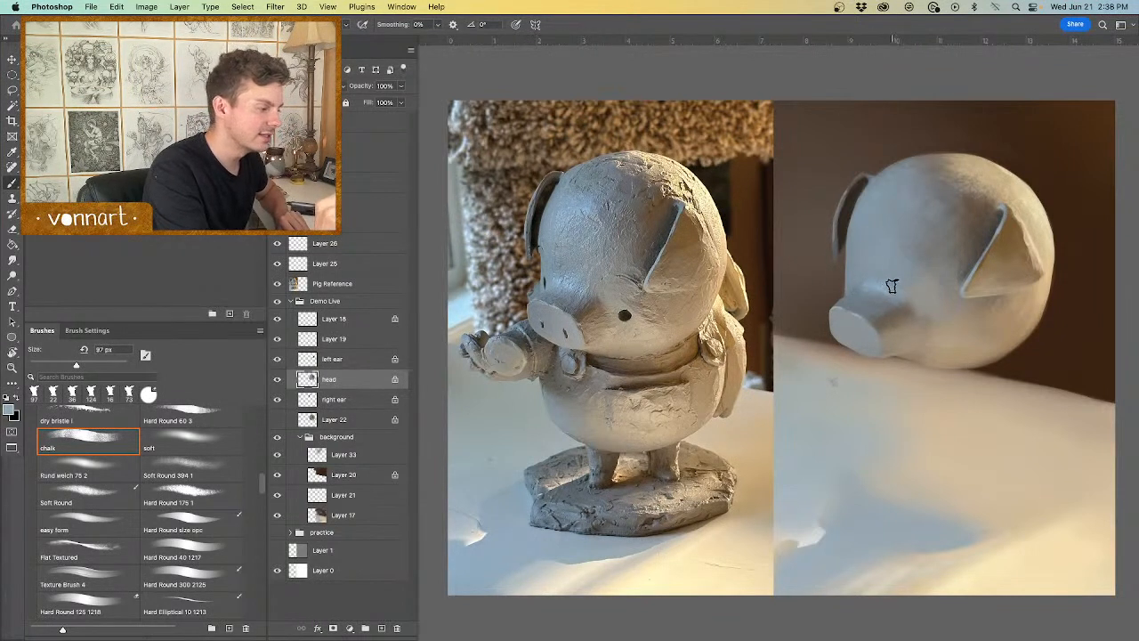
{"action": "left_click", "coordinate": [879, 283], "text": "alt"}
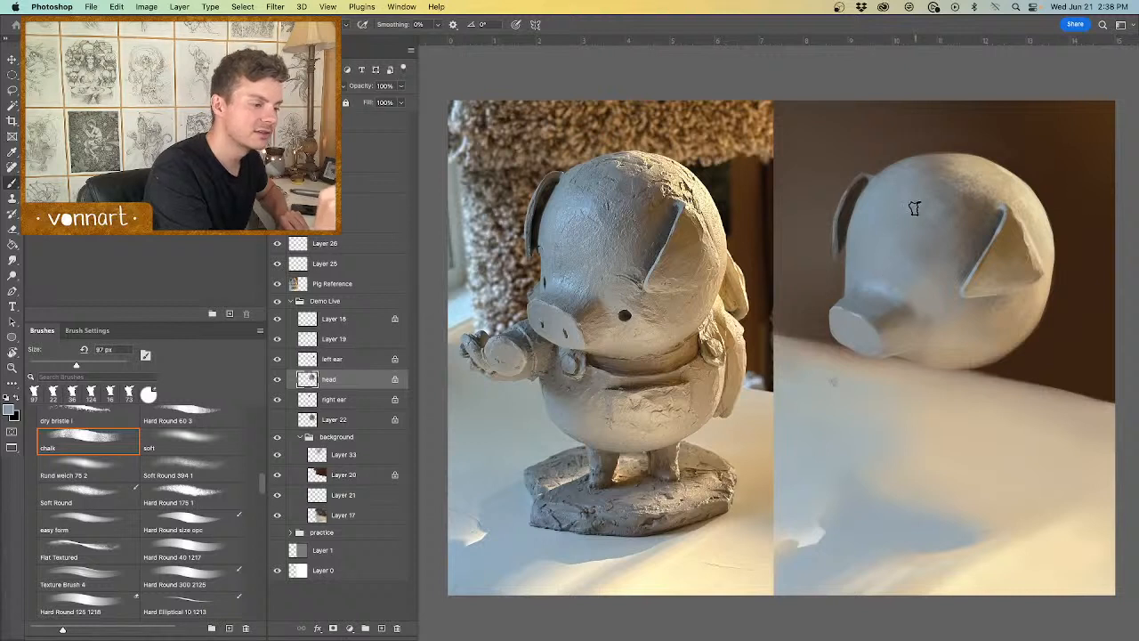
Step: Brighten the forehead with photo-sampled blue using the chalk brush up to 254 px, and touch up where the snout meets the cheek at 73 px
{"action": "left_click", "coordinate": [583, 209], "text": "alt"}
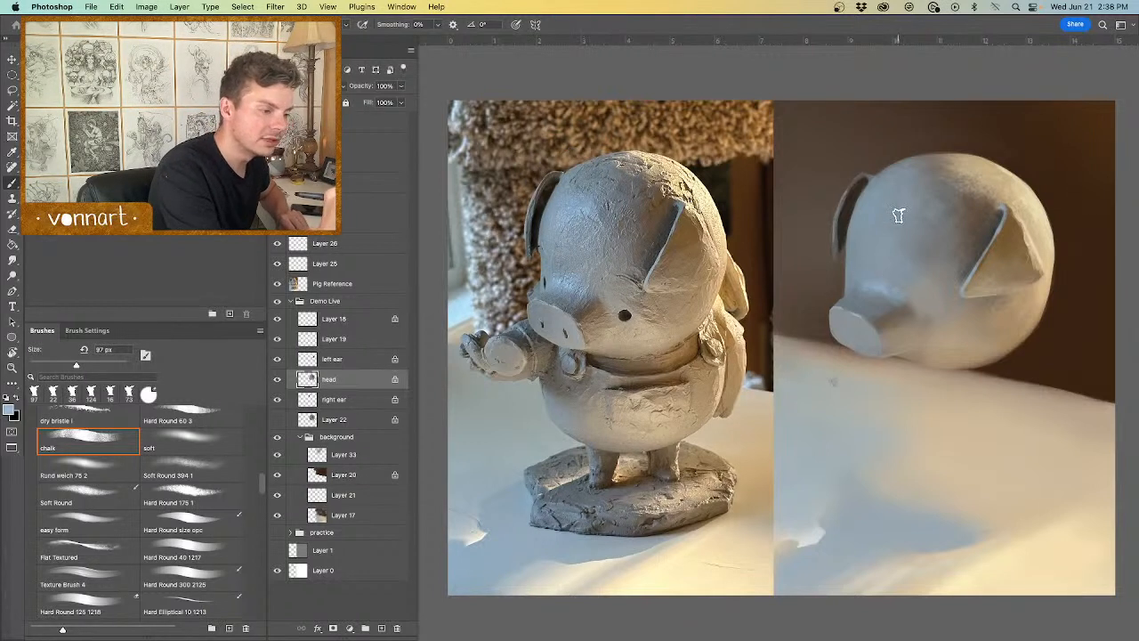
{"action": "mouse_move", "coordinate": [898, 215]}
{"action": "left_mouse_down"}
{"action": "mouse_move", "coordinate": [931, 212]}
{"action": "mouse_move", "coordinate": [882, 208]}
{"action": "mouse_move", "coordinate": [918, 221]}
{"action": "mouse_move", "coordinate": [873, 212]}
{"action": "mouse_move", "coordinate": [963, 220]}
{"action": "left_mouse_up"}
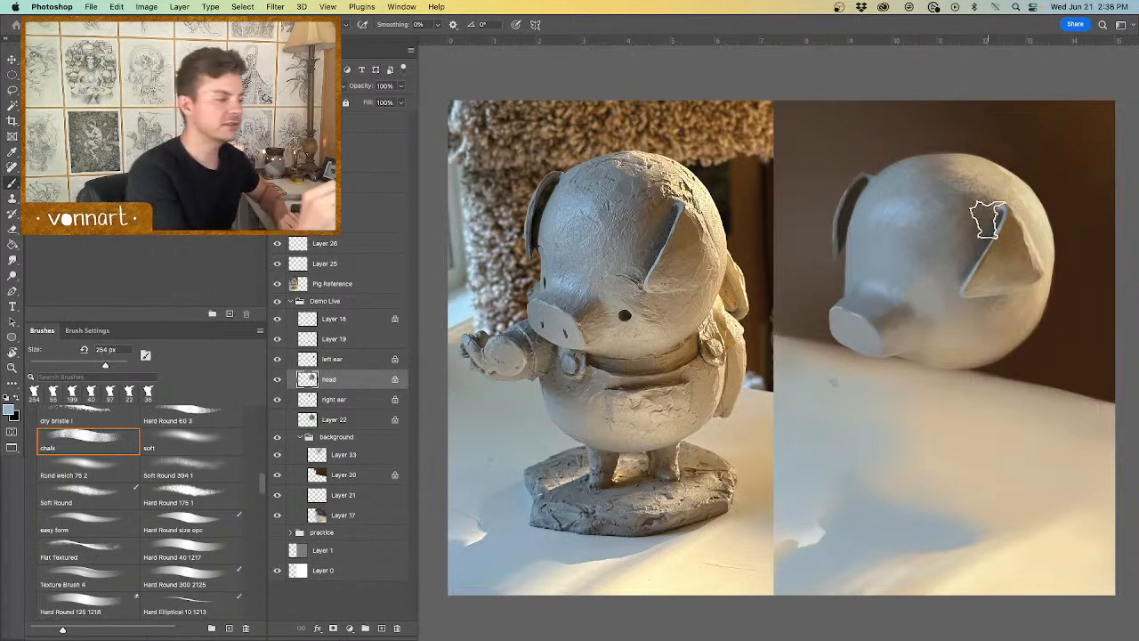
{"action": "mouse_move", "coordinate": [928, 301]}
{"action": "left_mouse_down"}
{"action": "mouse_move", "coordinate": [911, 309]}
{"action": "mouse_move", "coordinate": [911, 298]}
{"action": "left_mouse_up"}
{"action": "left_click", "coordinate": [908, 302], "text": "alt"}
{"action": "left_click", "coordinate": [909, 298], "text": "alt"}
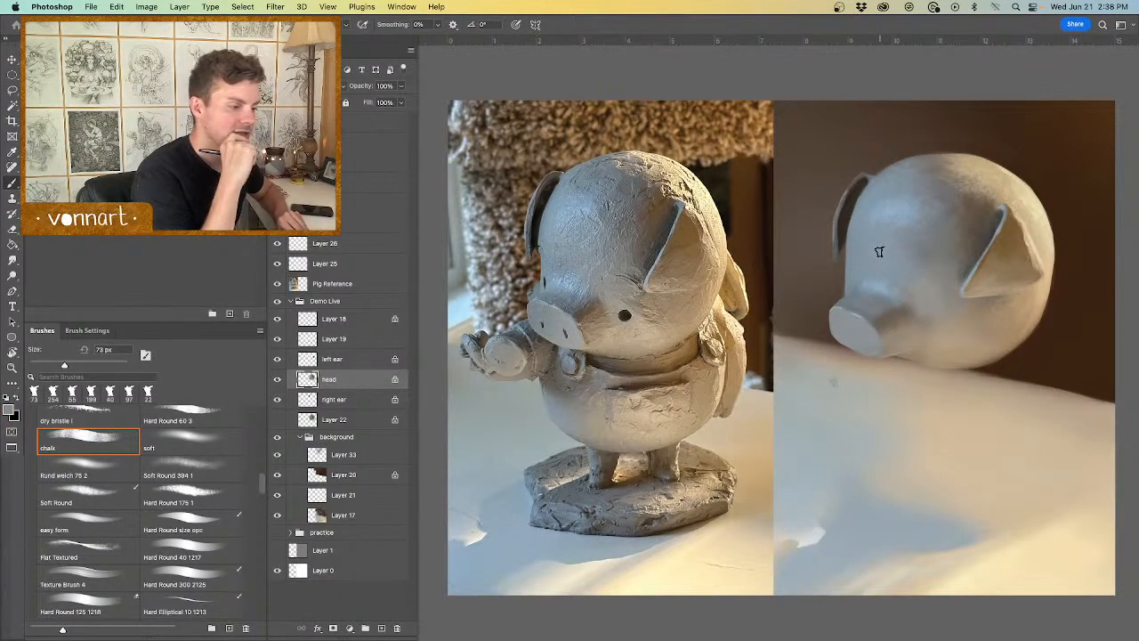
Step: Model the chin and lower cheek with warm tones sampled from the photo and painting, using the chalk brush between 63 and 214 px
{"action": "left_click", "coordinate": [576, 334], "text": "alt"}
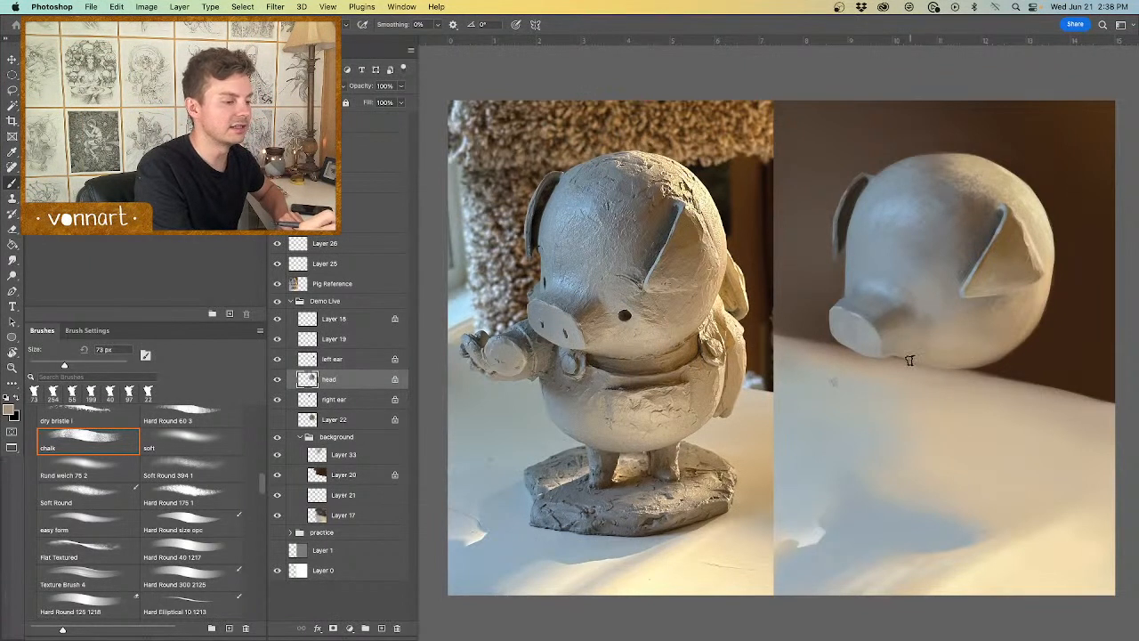
{"action": "left_click_drag", "start_coordinate": [935, 358], "coordinate": [951, 358]}
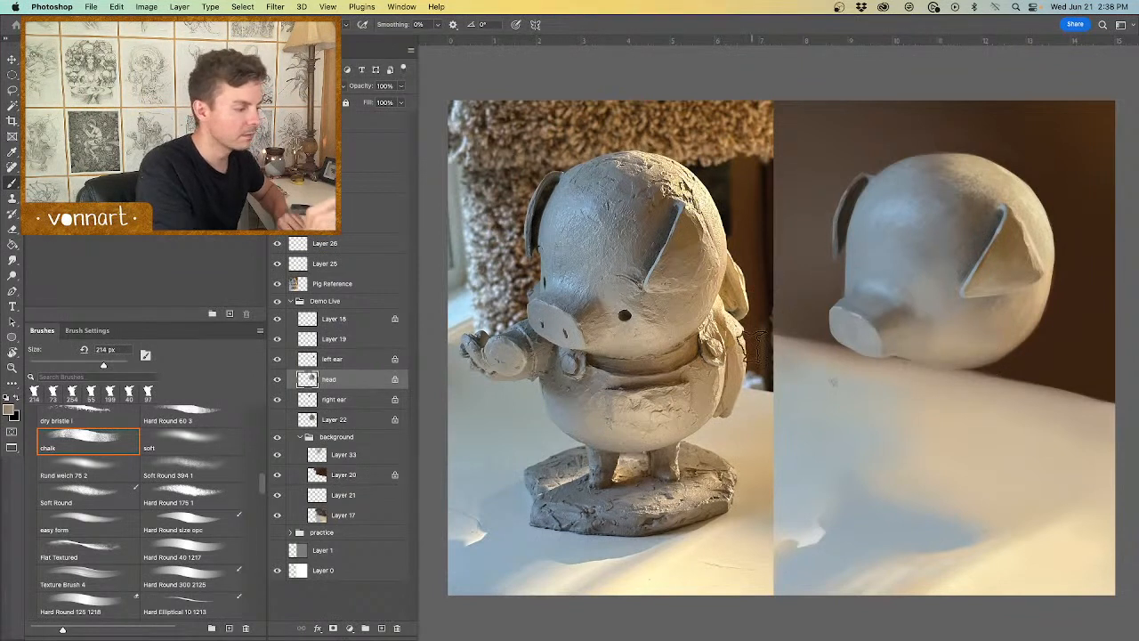
{"action": "left_click", "coordinate": [636, 337], "text": "alt"}
{"action": "mouse_move", "coordinate": [951, 342]}
{"action": "left_mouse_down"}
{"action": "mouse_move", "coordinate": [973, 335]}
{"action": "mouse_move", "coordinate": [945, 346]}
{"action": "left_mouse_up"}
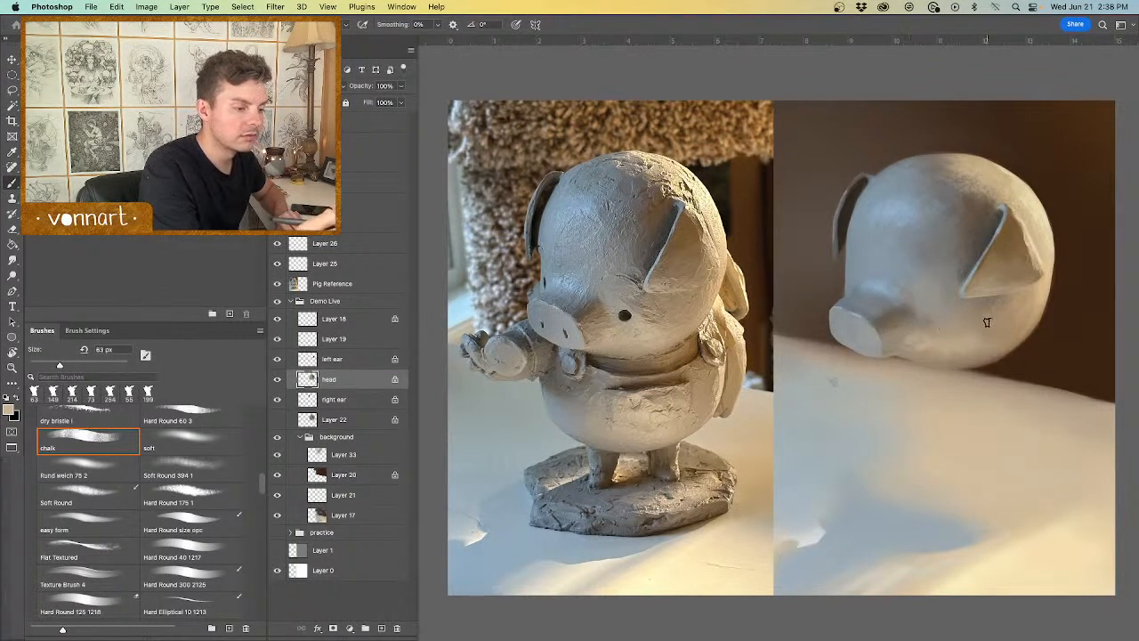
{"action": "left_click", "coordinate": [905, 349], "text": "alt"}
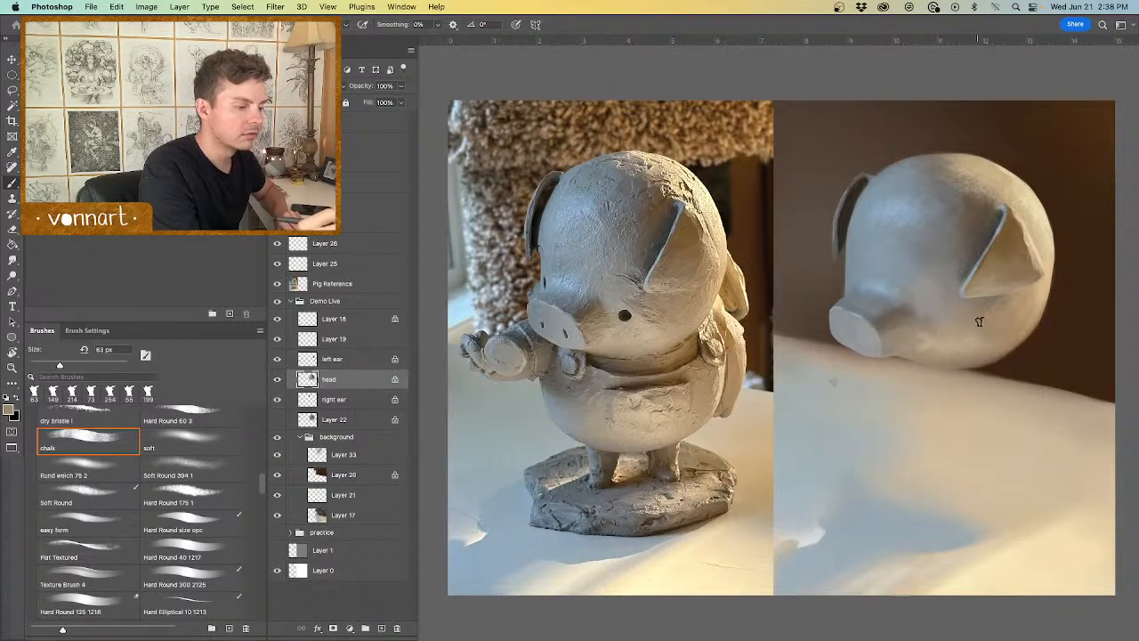
{"action": "left_click", "coordinate": [928, 343], "text": "alt"}
{"action": "left_click_drag", "start_coordinate": [928, 341], "coordinate": [946, 341], "text": "ctrl+alt"}
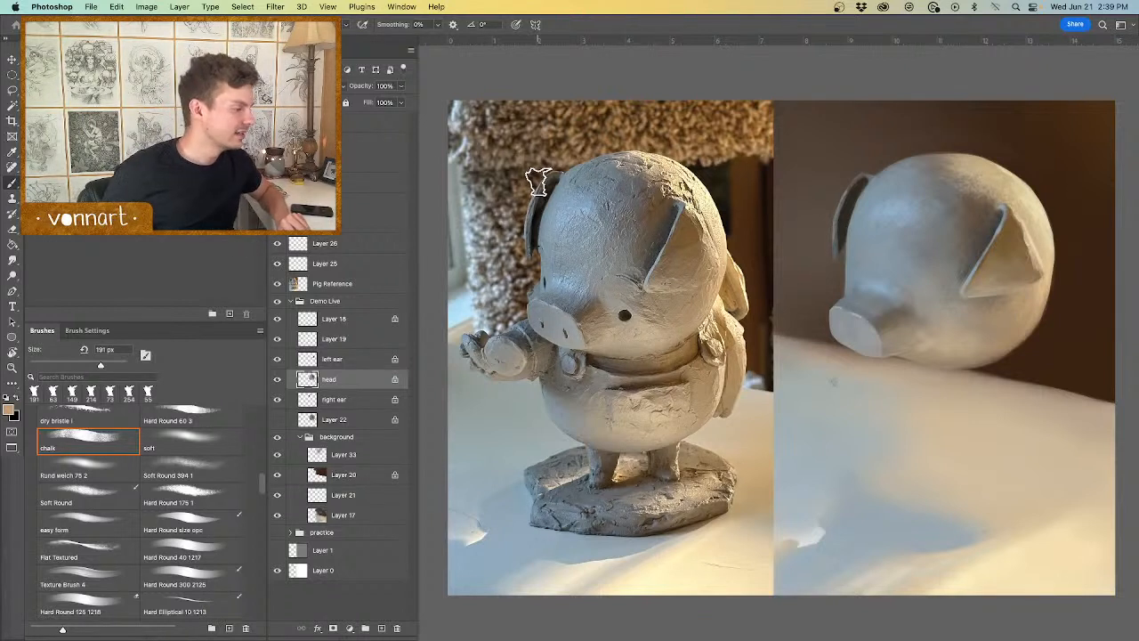
Step: Unlock the head layer's transparency and use Liquify with an 825 brush to push the head's lower back contour into shape
{"action": "left_click", "coordinate": [395, 381]}
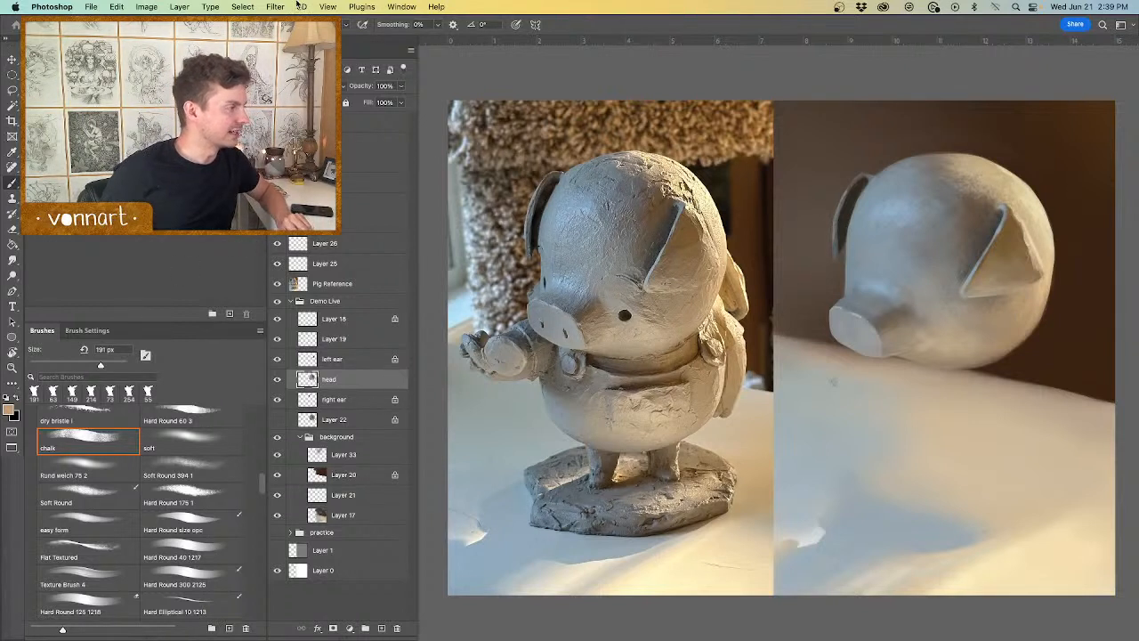
{"action": "left_click", "coordinate": [279, 5]}
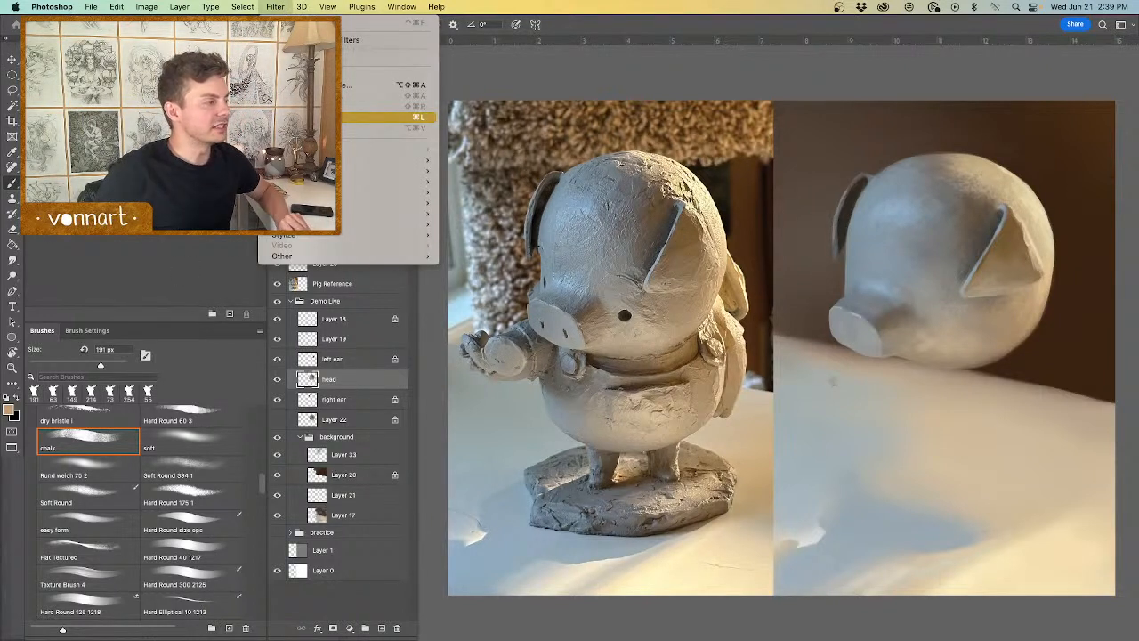
{"action": "left_click", "coordinate": [321, 117]}
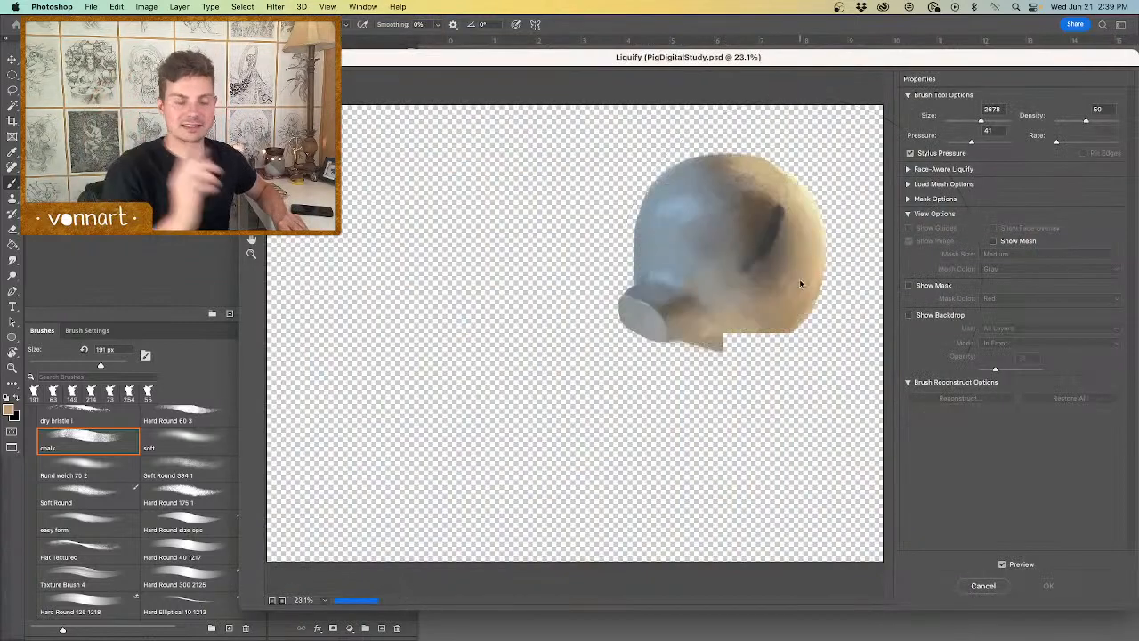
{"action": "left_click_drag", "start_coordinate": [817, 317], "coordinate": [692, 321]}
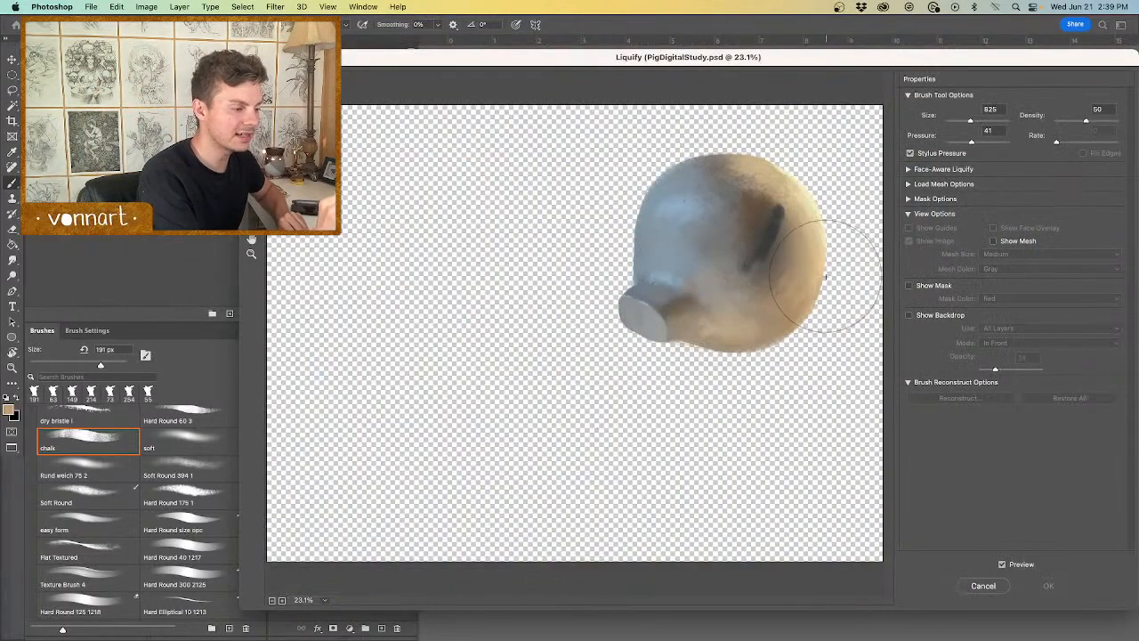
{"action": "left_click_drag", "start_coordinate": [827, 277], "coordinate": [820, 315]}
{"action": "left_click", "coordinate": [1048, 583]}
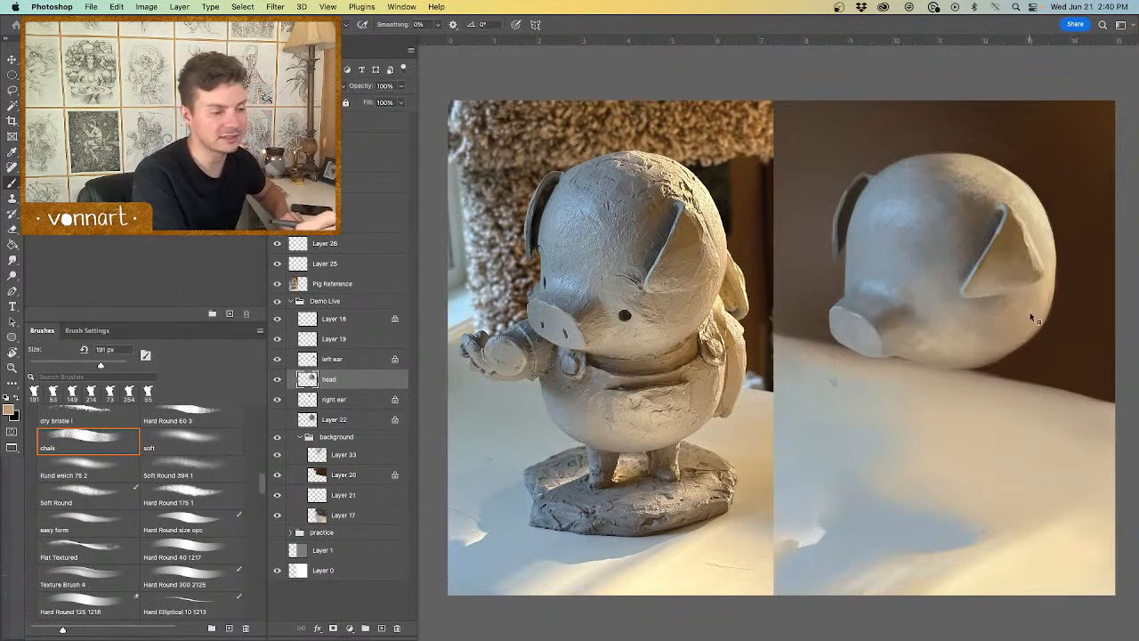
Step: Touch up the lower back of the head and the chin with warm tones, using the chalk brush at 191 and 89 px
{"action": "left_click_drag", "start_coordinate": [1032, 317], "coordinate": [1021, 320]}
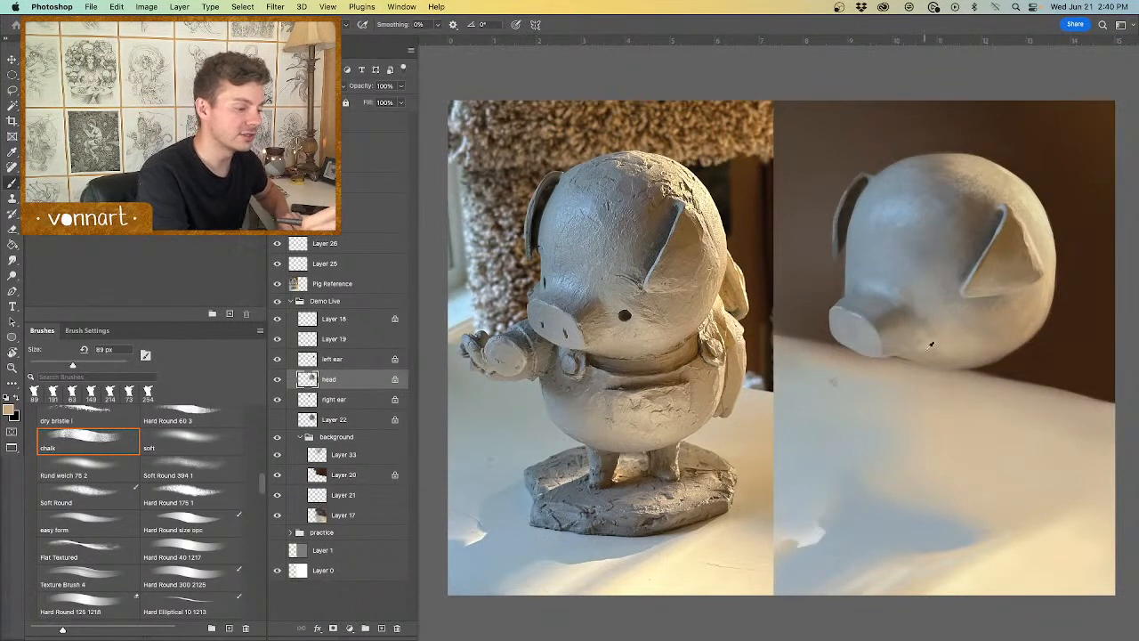
{"action": "left_click_drag", "start_coordinate": [944, 353], "coordinate": [950, 331]}
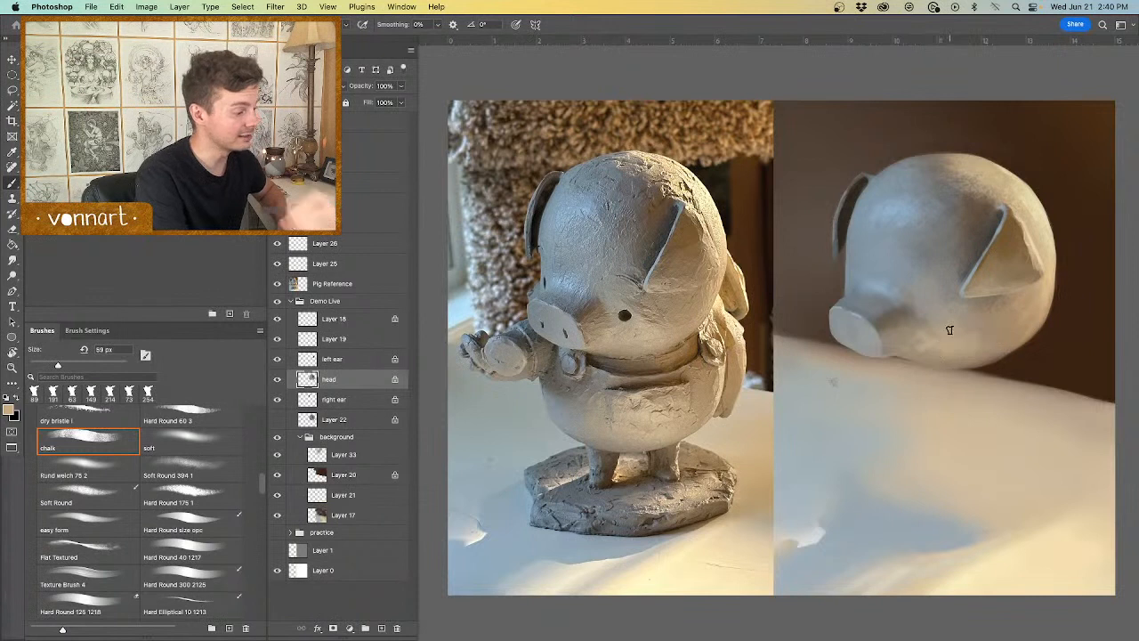
Step: Add a new layer above the left ear layer and paint the near eye as a dark round dot with the chalk brush
{"action": "left_click", "coordinate": [381, 627]}
{"action": "left_click_drag", "start_coordinate": [351, 378], "coordinate": [353, 356]}
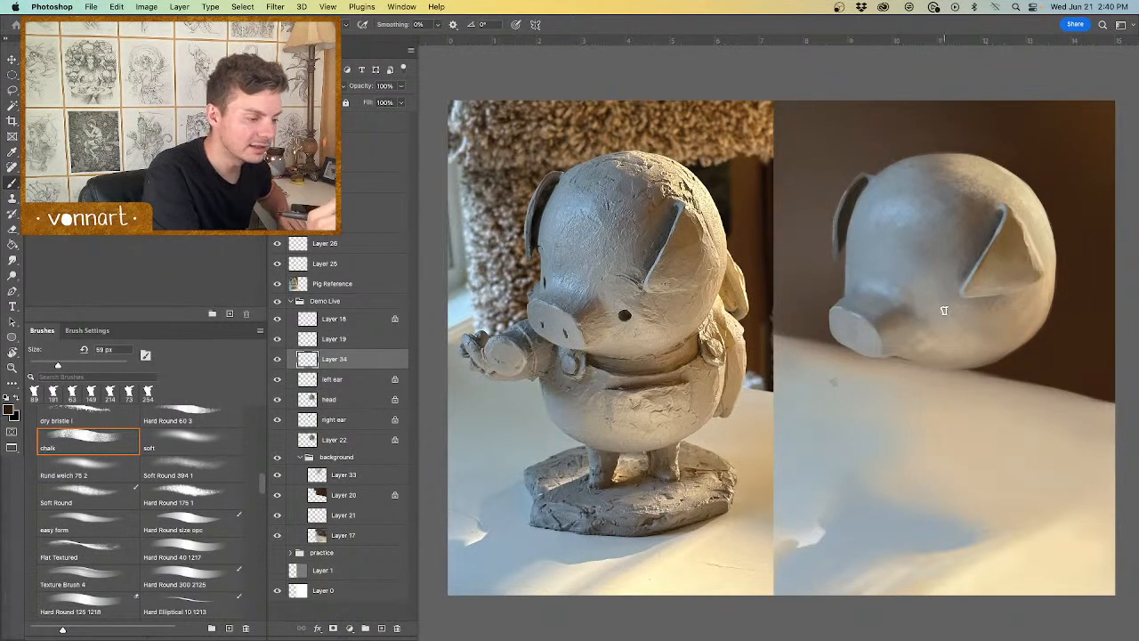
{"action": "left_click_drag", "start_coordinate": [945, 313], "coordinate": [935, 311]}
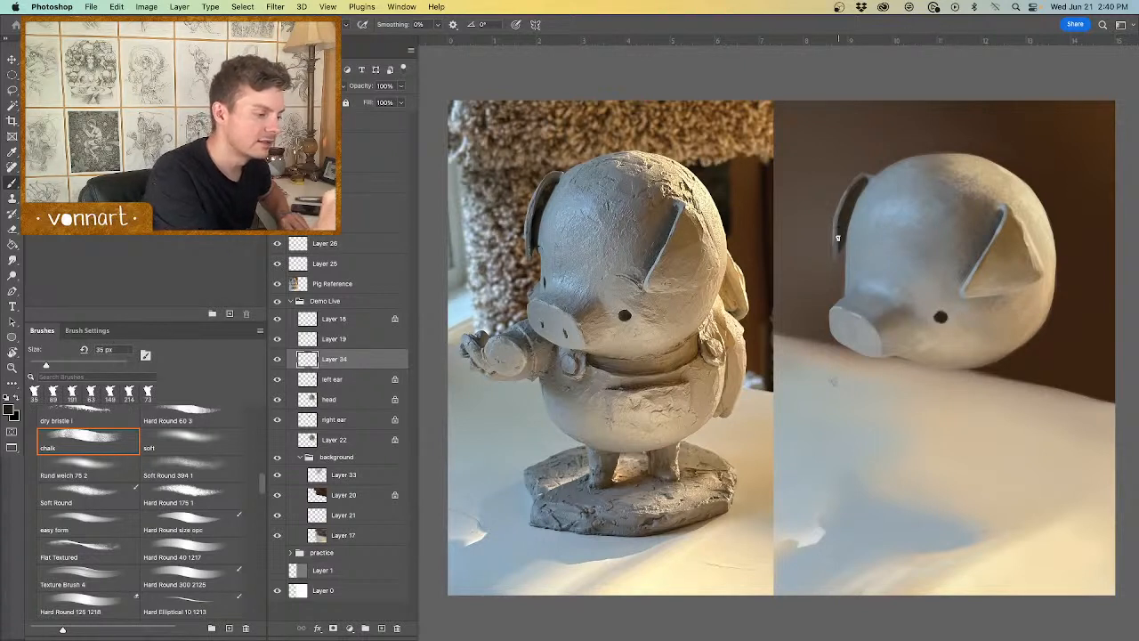
Step: Paint the far eye as a narrow dark mark with the chalk brush at 18 px, and trim its edge with the eraser
{"action": "left_click_drag", "start_coordinate": [853, 284], "coordinate": [850, 284]}
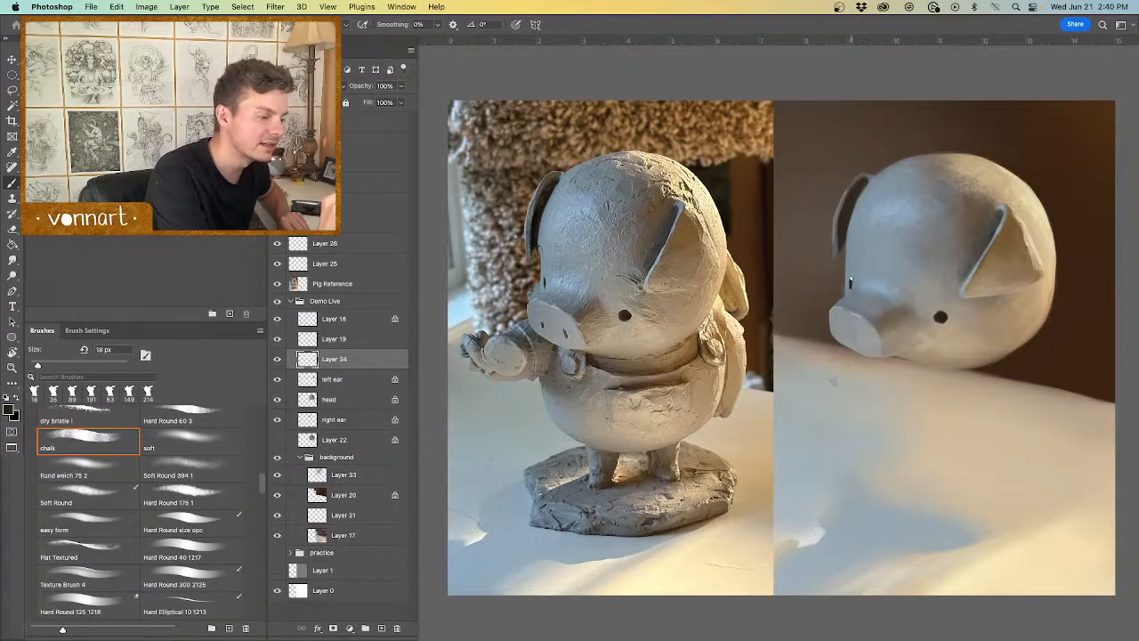
{"action": "key", "text": "e"}
{"action": "left_click_drag", "start_coordinate": [851, 285], "coordinate": [849, 281]}
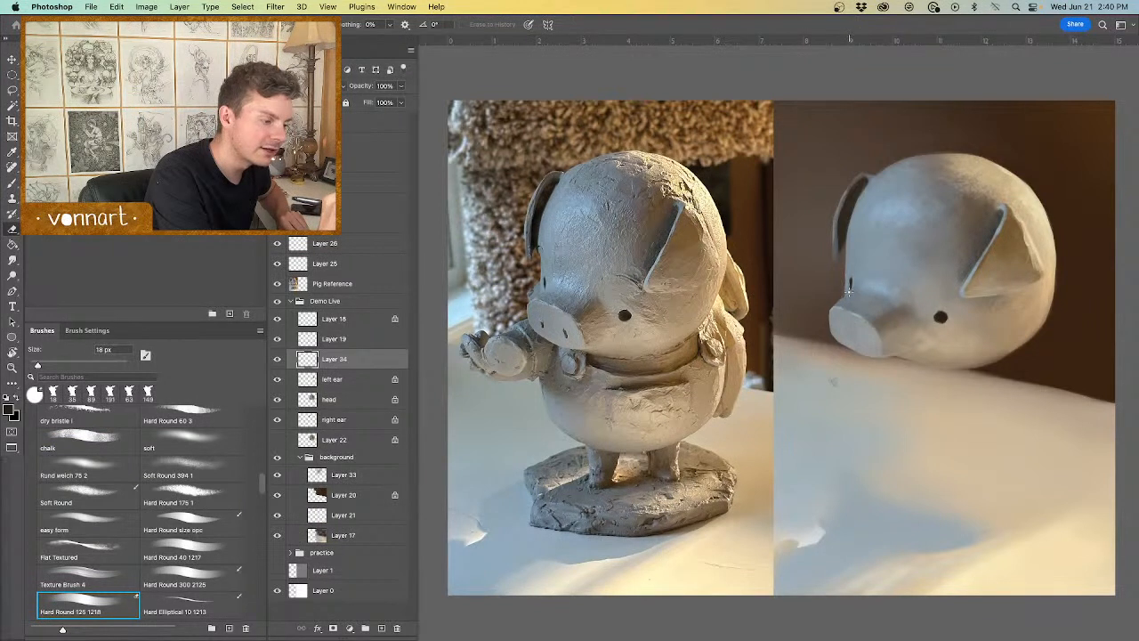
{"action": "key", "text": "b"}
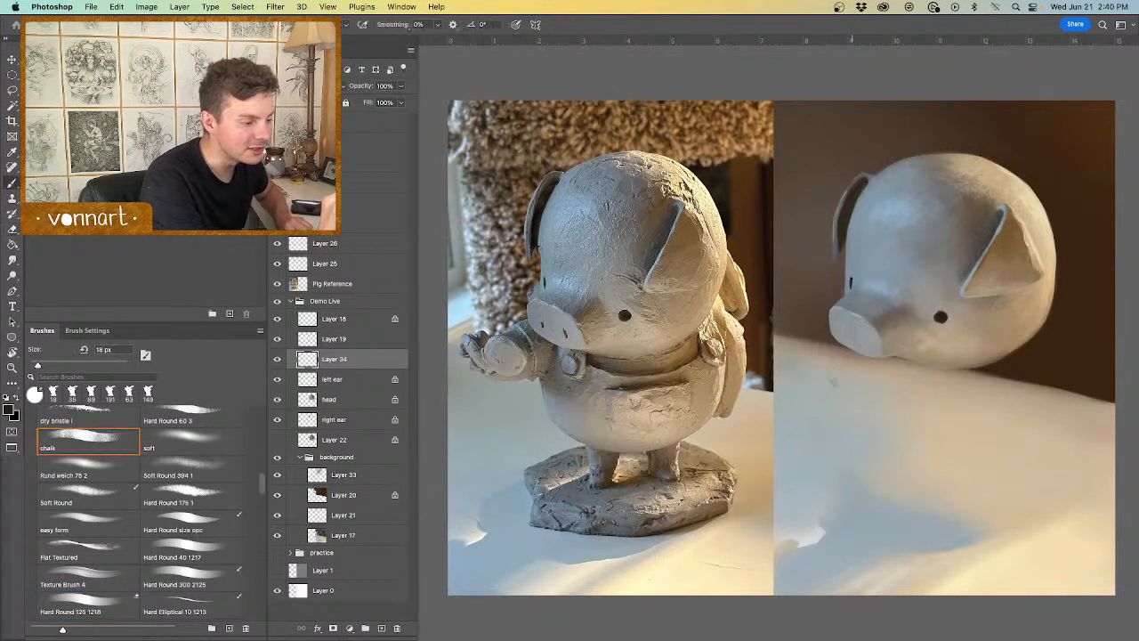
Step: Refine the near eye with the chalk brush at 14 px, using grey and near-black tones sampled around the eye in the photo
{"action": "left_click_drag", "start_coordinate": [946, 313], "coordinate": [943, 316]}
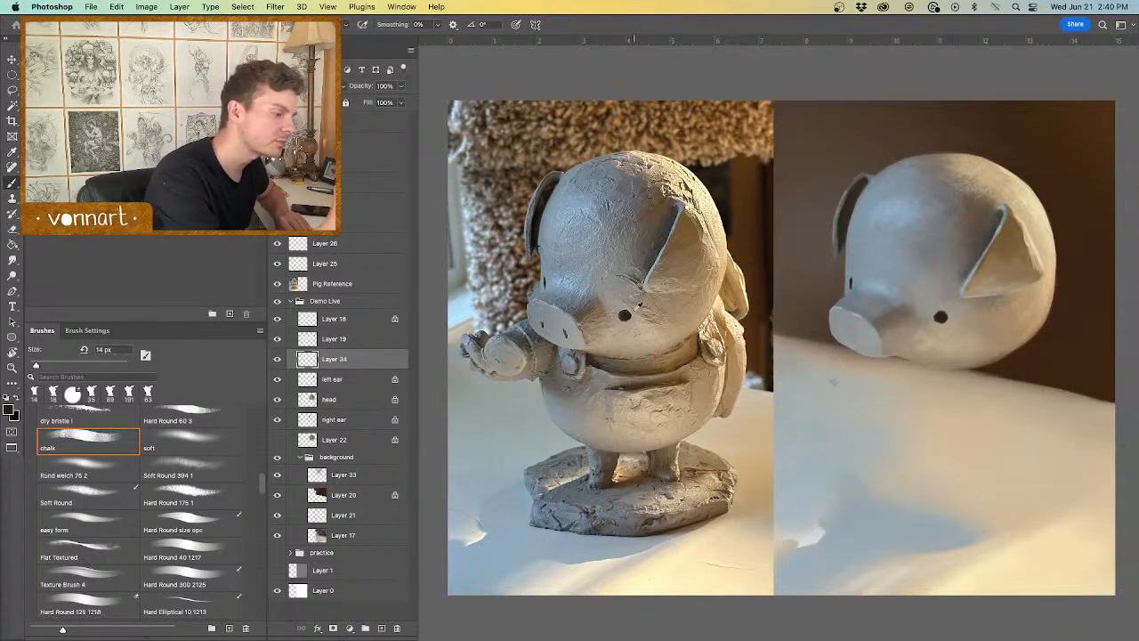
{"action": "left_click", "coordinate": [632, 312], "text": "alt"}
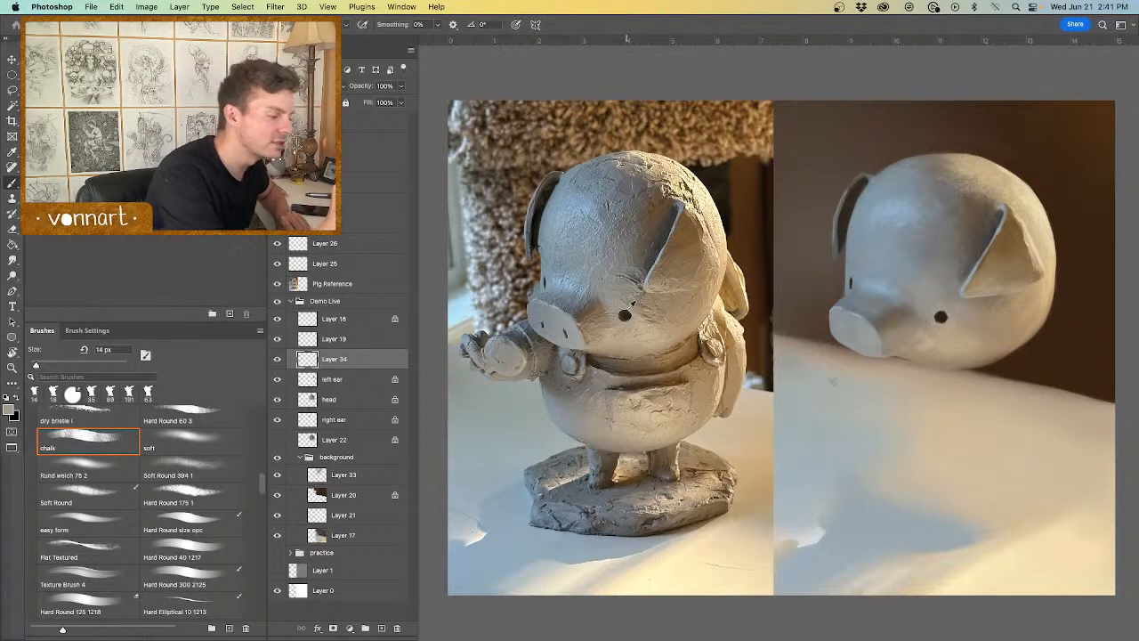
{"action": "left_click", "coordinate": [626, 314], "text": "alt"}
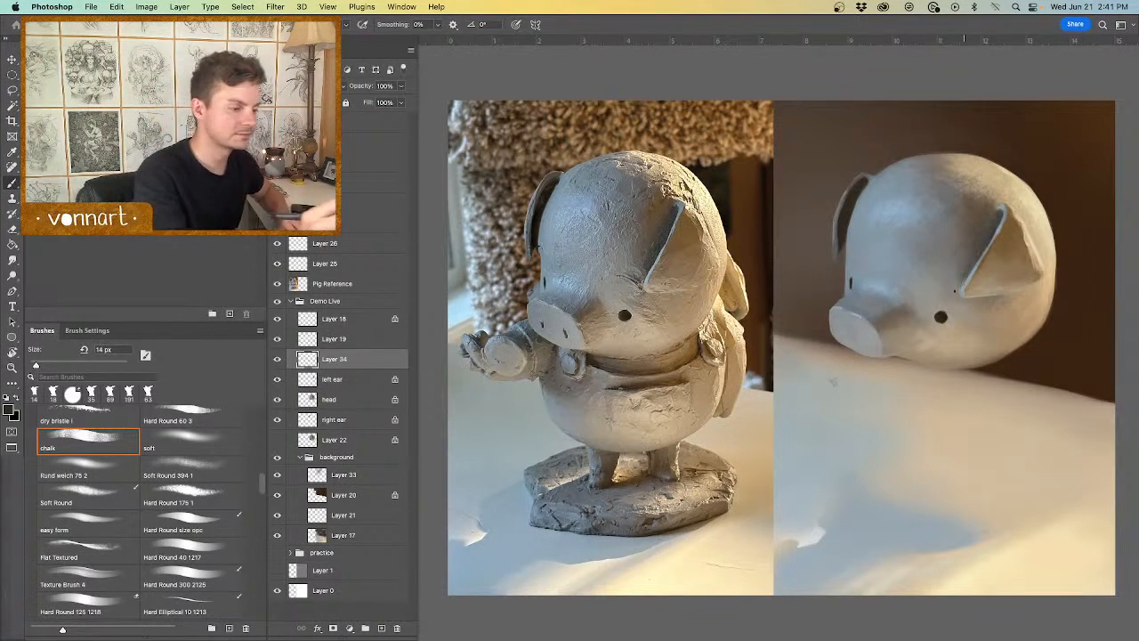
Step: Paint two dark nostrils on the front of the snout at 14 px, using tones sampled from the painted eye and the photo's nostril
{"action": "left_click", "coordinate": [941, 313], "text": "alt"}
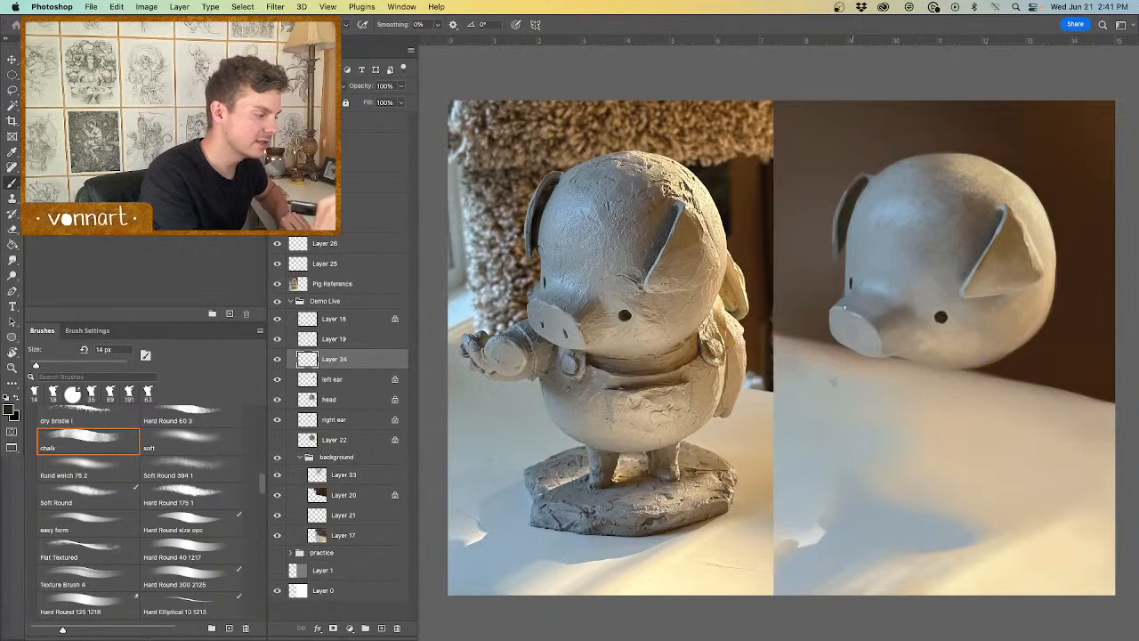
{"action": "left_click", "coordinate": [567, 329], "text": "alt"}
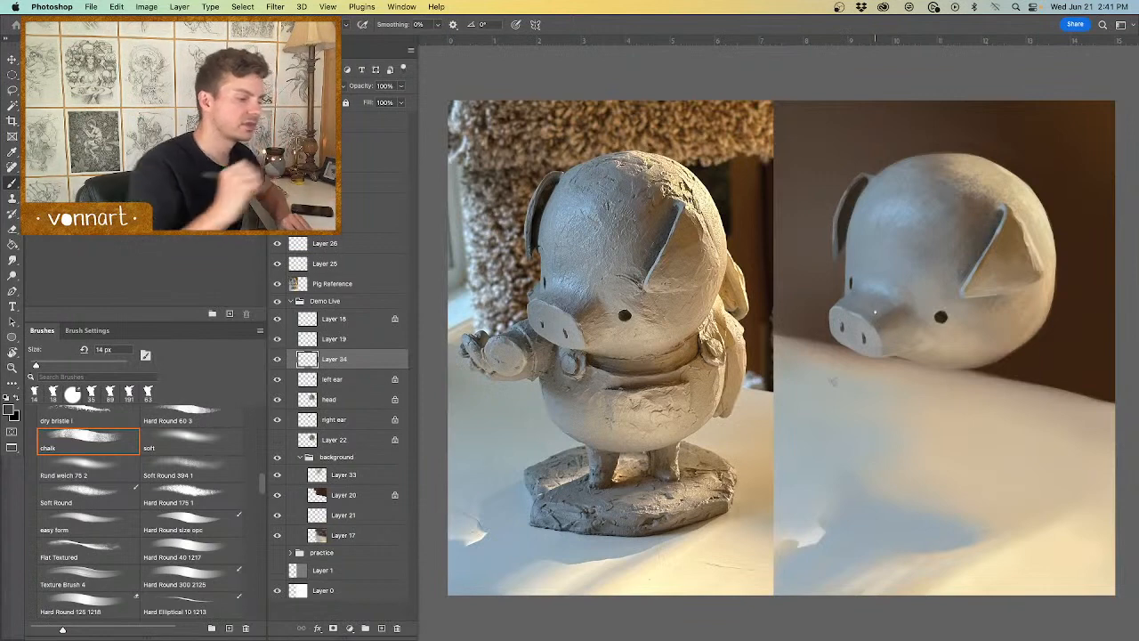
Step: On the head layer, paint fine 14 px highlights around the eyes with cream sampled from the photo's lit head edge and blue from the painted face
{"action": "left_click", "coordinate": [336, 419]}
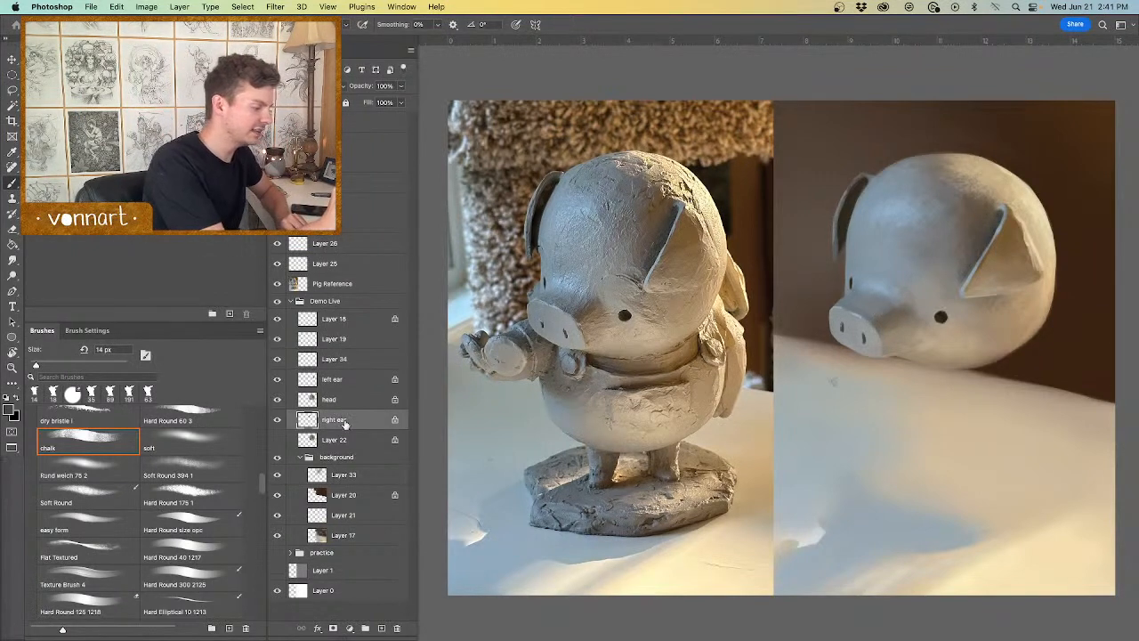
{"action": "left_click", "coordinate": [342, 400]}
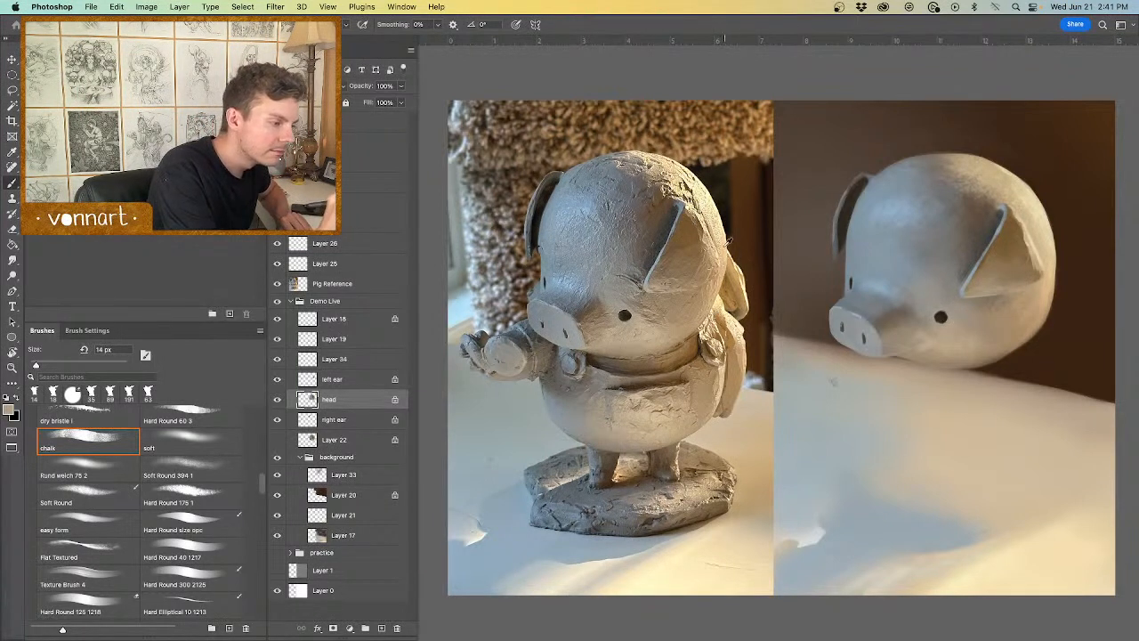
{"action": "left_click", "coordinate": [717, 206], "text": "alt"}
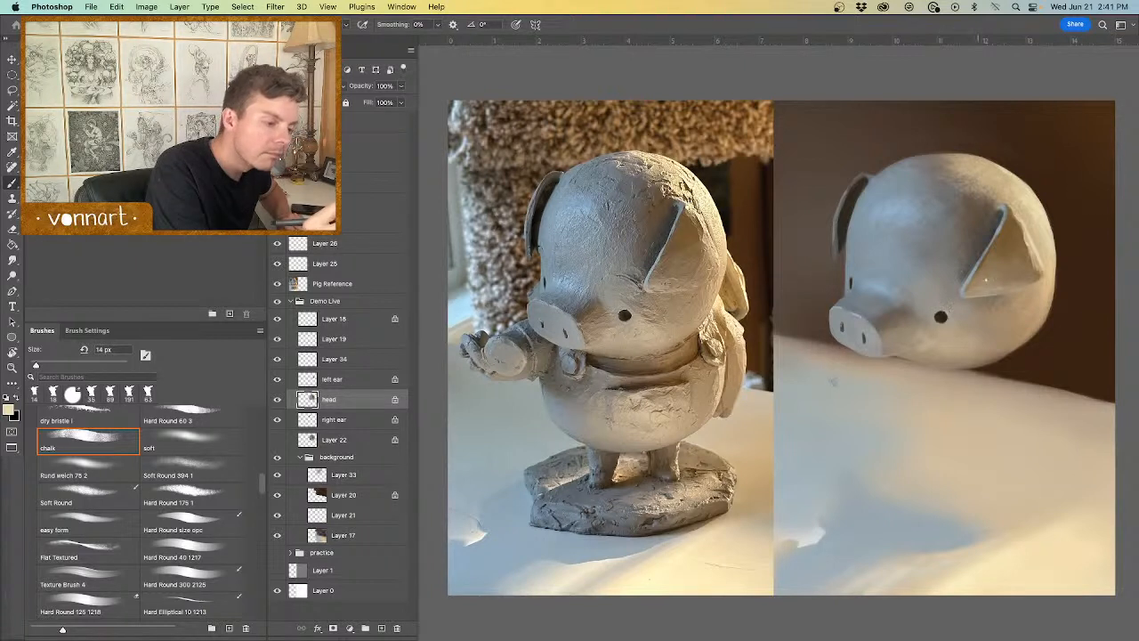
{"action": "left_click", "coordinate": [868, 280], "text": "alt"}
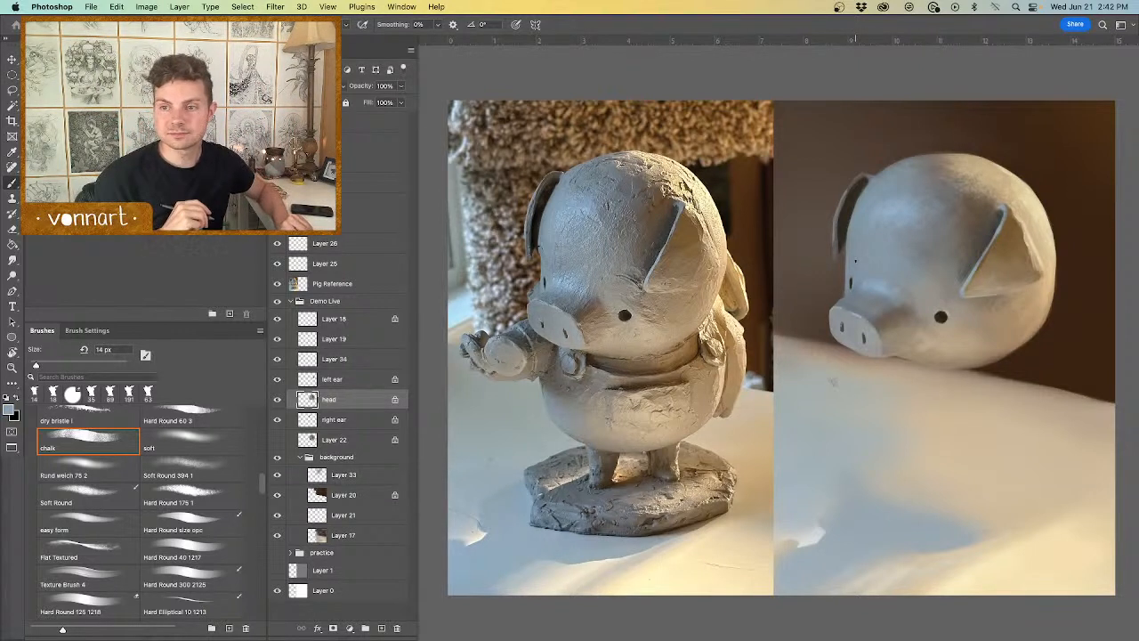
Step: Compare the face with its eye and nostril layer hidden, place that layer below the left ear layer, and shift the near eye slightly toward the snout
{"action": "left_click", "coordinate": [277, 359]}
{"action": "left_click", "coordinate": [279, 360]}
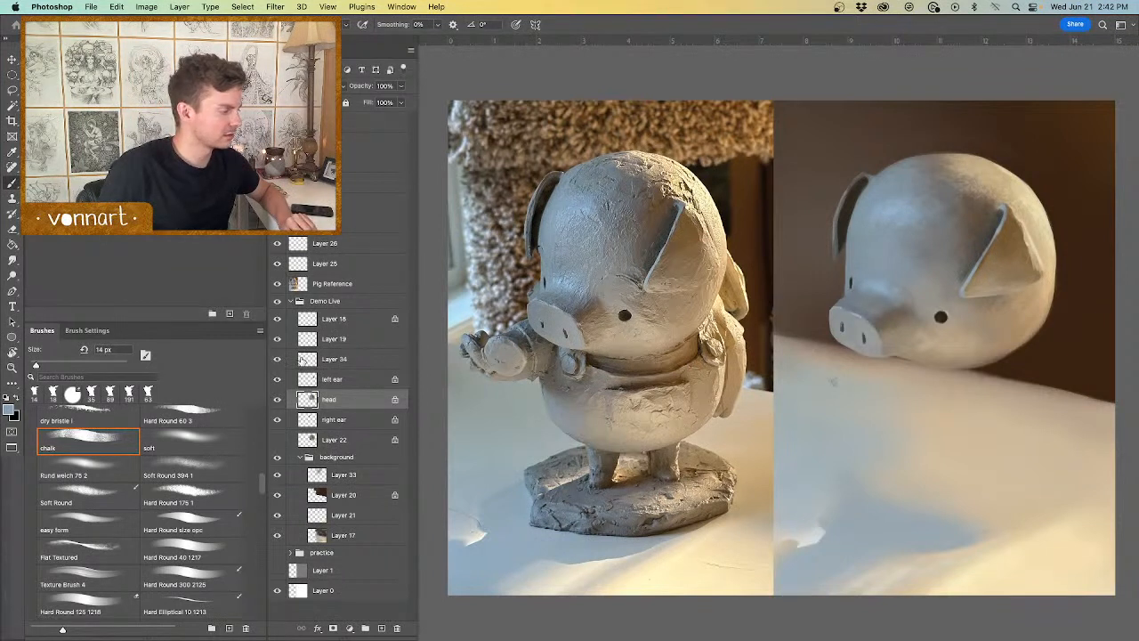
{"action": "left_click_drag", "start_coordinate": [302, 359], "coordinate": [310, 389]}
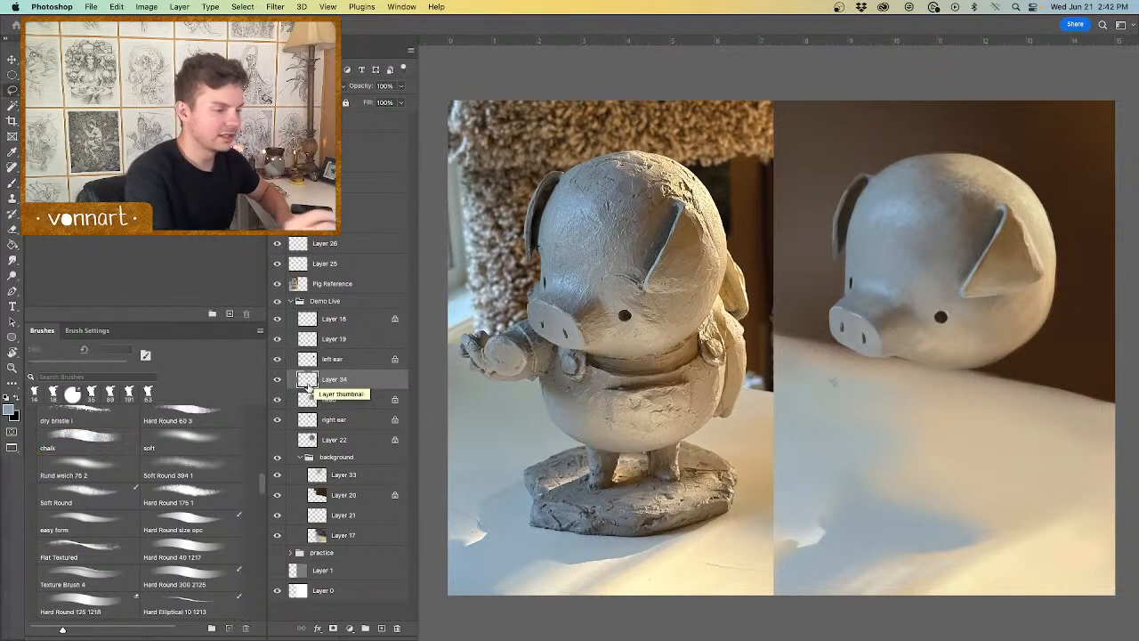
{"action": "key", "text": "v"}
{"action": "left_click_drag", "start_coordinate": [950, 327], "coordinate": [945, 328]}
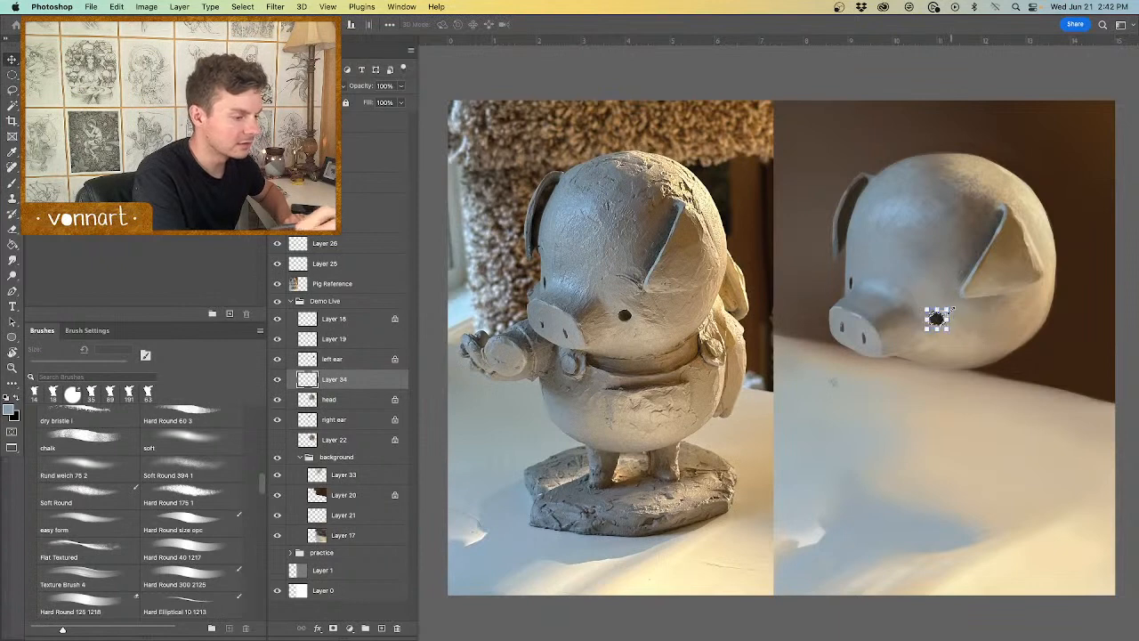
{"action": "left_click", "coordinate": [952, 315], "text": "super"}
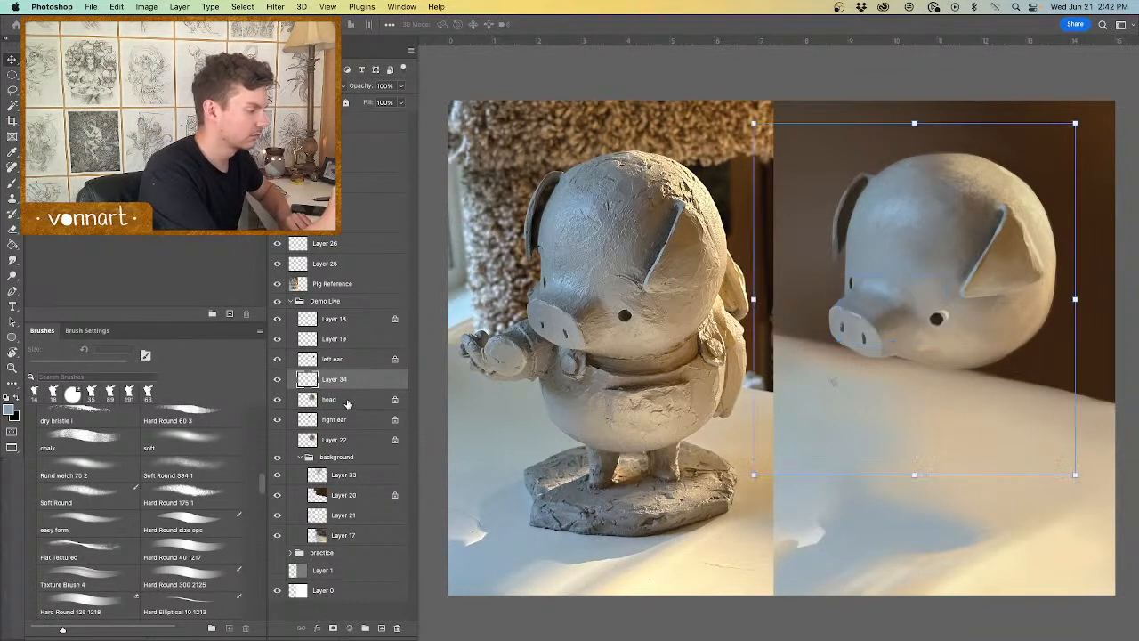
{"action": "key", "text": "e"}
{"action": "left_click", "coordinate": [948, 316]}
{"action": "mouse_move", "coordinate": [952, 324]}
{"action": "left_mouse_down"}
{"action": "mouse_move", "coordinate": [963, 323]}
{"action": "mouse_move", "coordinate": [951, 317]}
{"action": "left_mouse_up"}
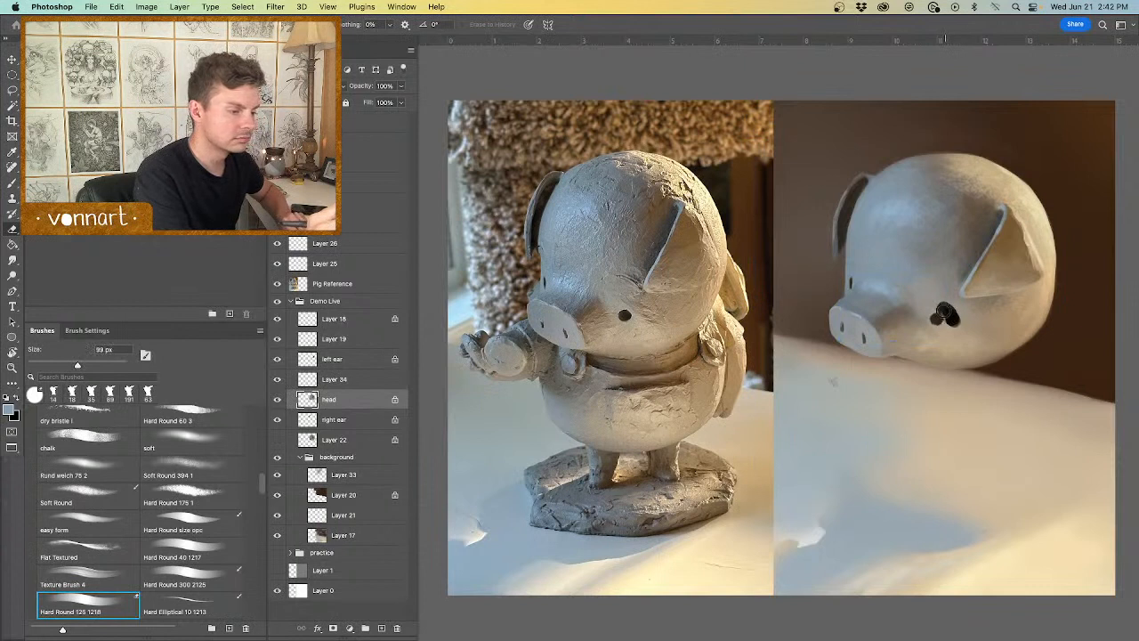
{"action": "key", "text": "super+z"}
Step: Paint over the stray highlight beside the near eye at 66 px, and add a small 12 px highlight there with cream sampled from the head's lit edge
{"action": "key", "text": "b"}
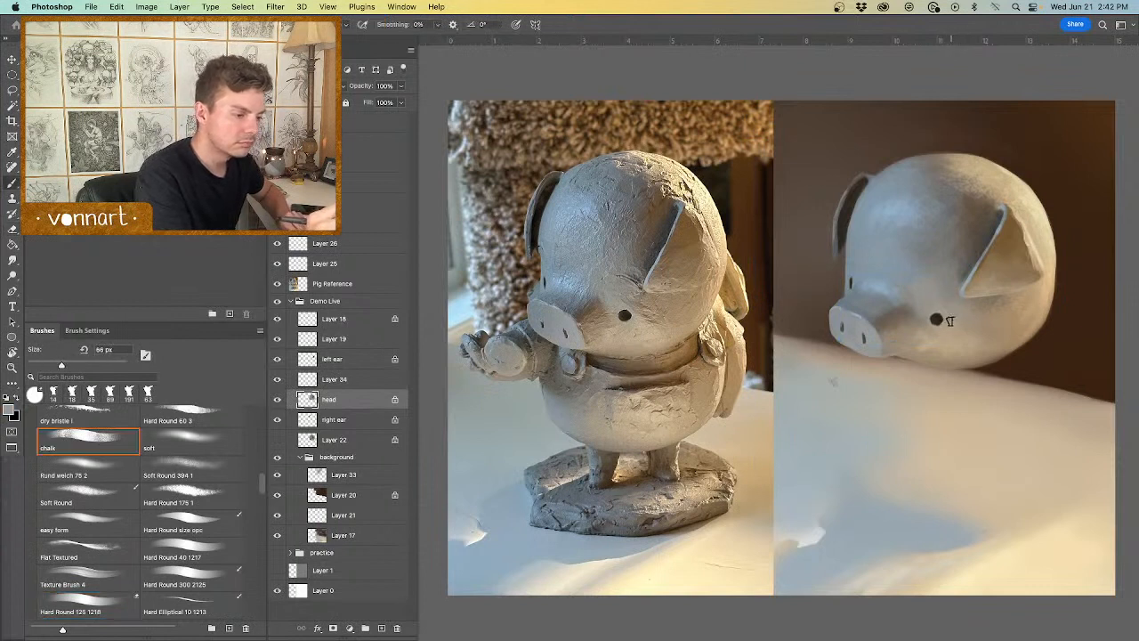
{"action": "left_click", "coordinate": [1028, 193], "text": "alt"}
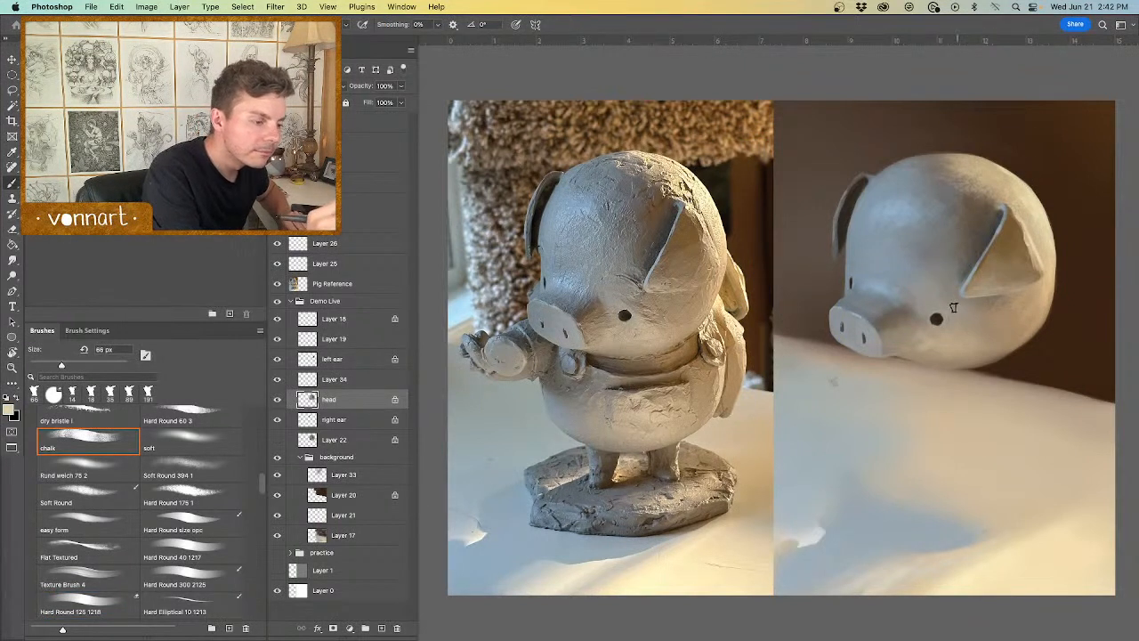
{"action": "left_click_drag", "start_coordinate": [952, 323], "coordinate": [944, 324]}
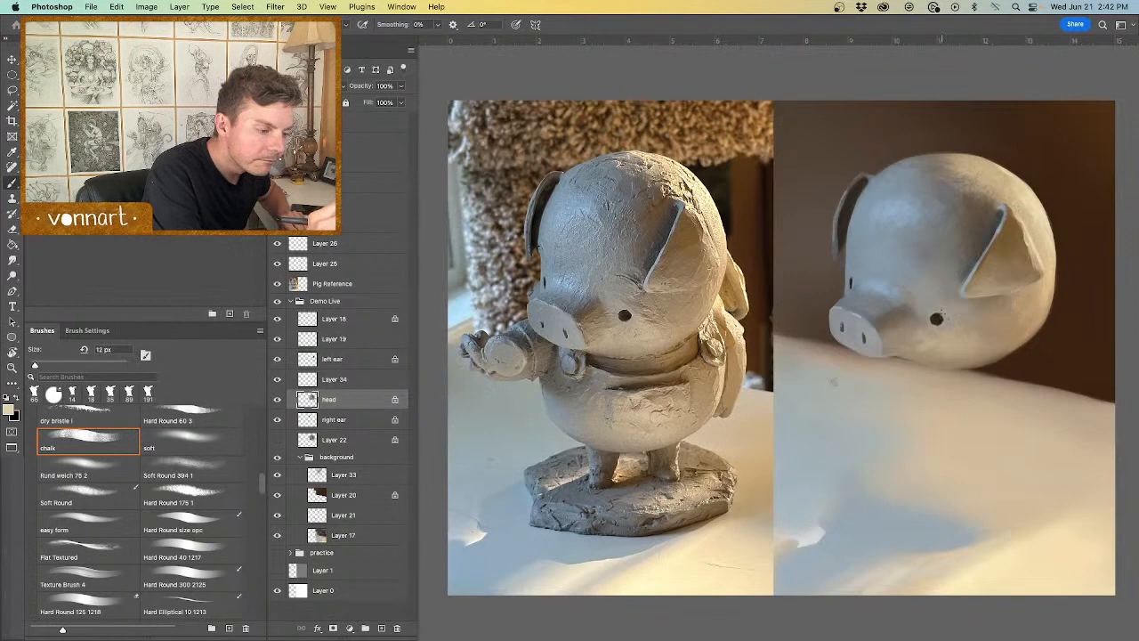
Step: Touch up the highlights beside the eye and along the head's right edge with chalk-brush colours sampled from the reference
{"action": "left_click", "coordinate": [936, 313]}
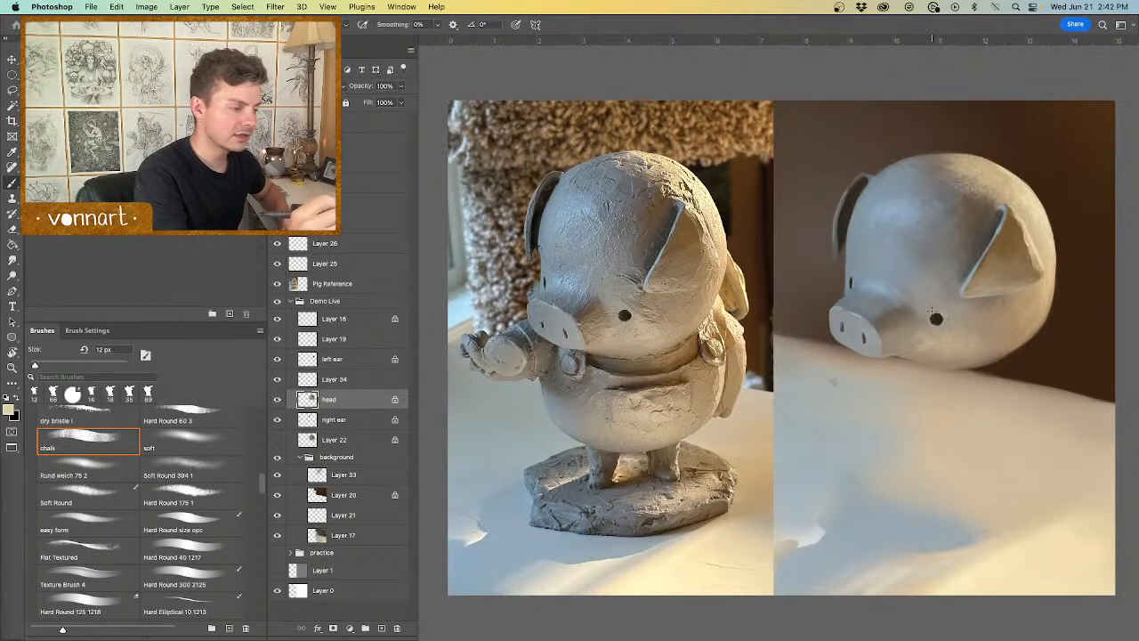
{"action": "left_click", "coordinate": [715, 205], "text": "alt"}
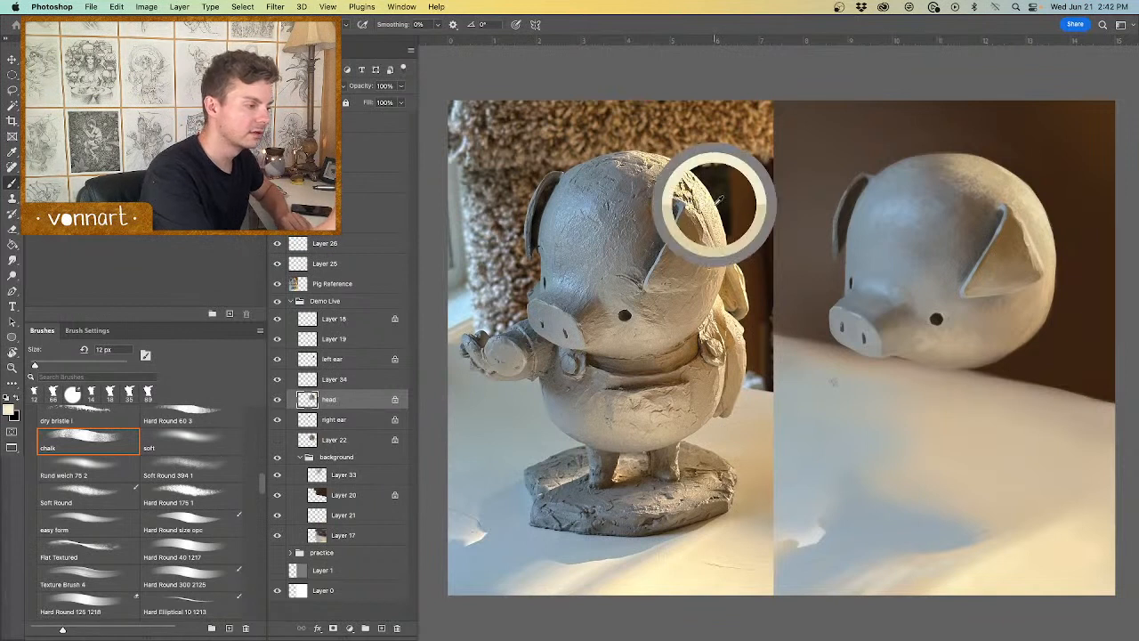
{"action": "left_click_drag", "start_coordinate": [1059, 228], "coordinate": [1070, 228]}
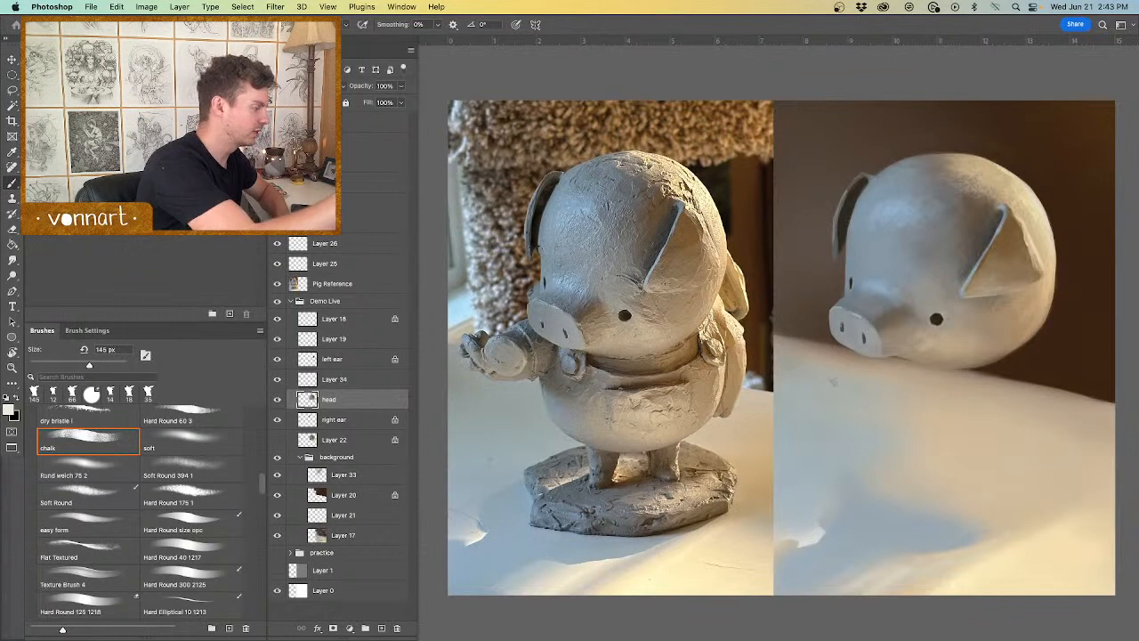
Step: Soften the head's upper right edge into the dark background with the "soft" smudge brush at 294 px
{"action": "mouse_move", "coordinate": [259, 485]}
{"action": "left_mouse_down"}
{"action": "mouse_move", "coordinate": [260, 450]}
{"action": "mouse_move", "coordinate": [259, 460]}
{"action": "left_mouse_up"}
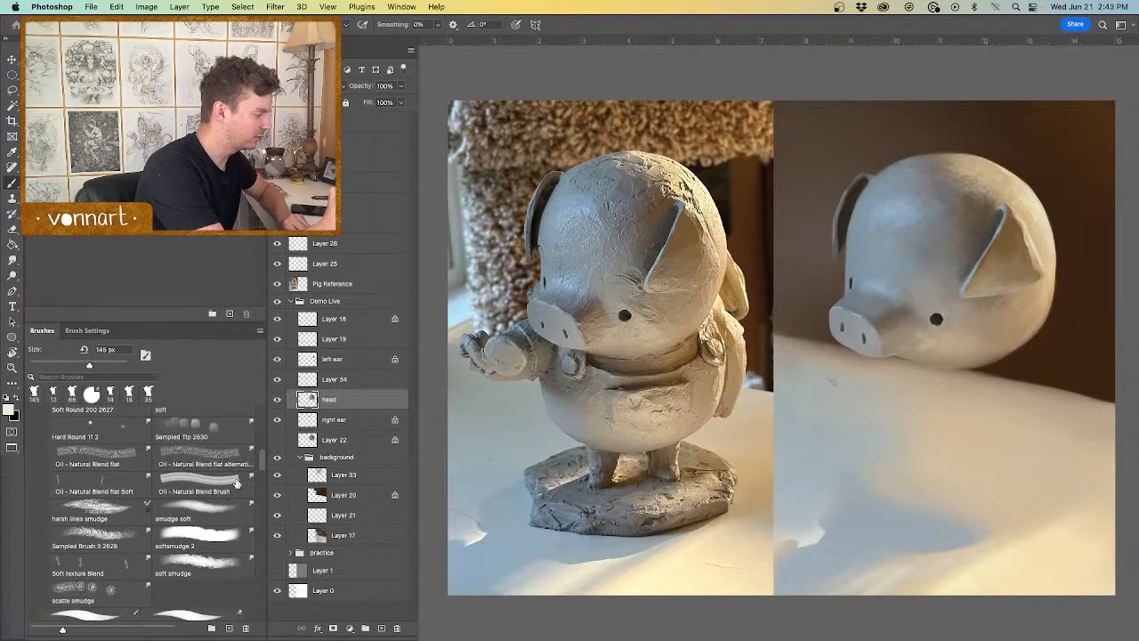
{"action": "scroll", "coordinate": [257, 476], "scroll_direction": "up", "scroll_amount": 2}
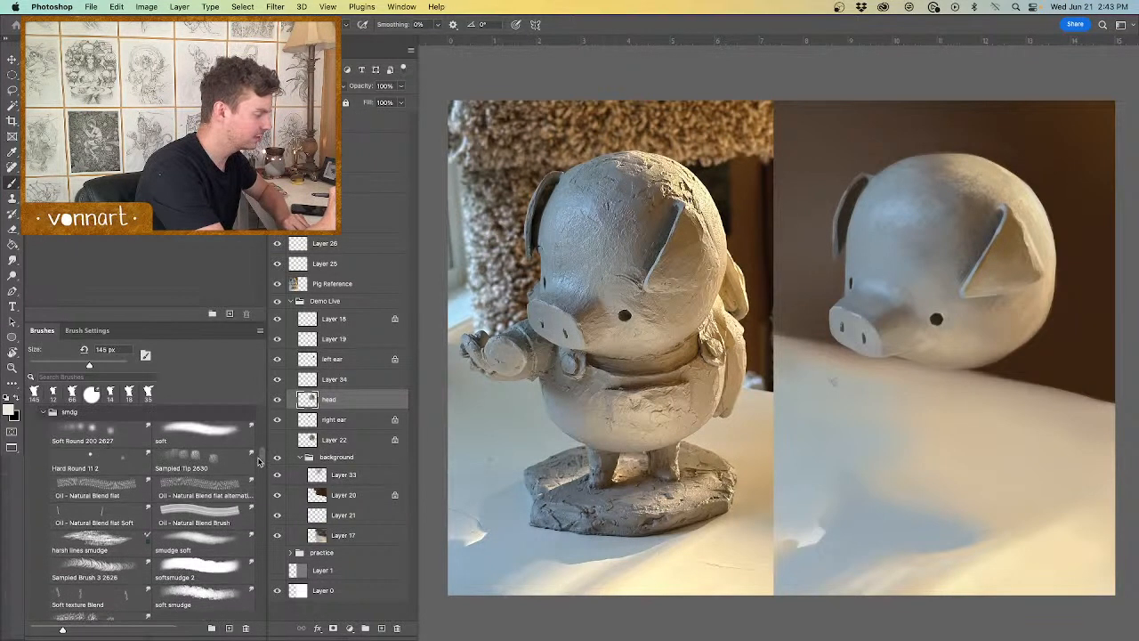
{"action": "left_click", "coordinate": [127, 501]}
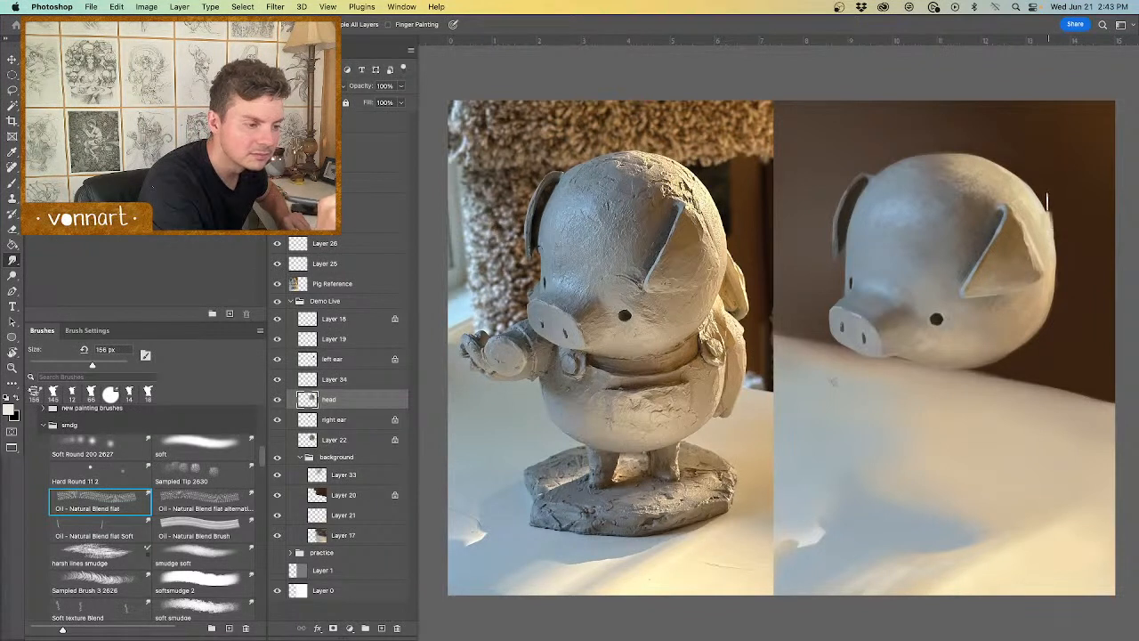
{"action": "left_click", "coordinate": [217, 455]}
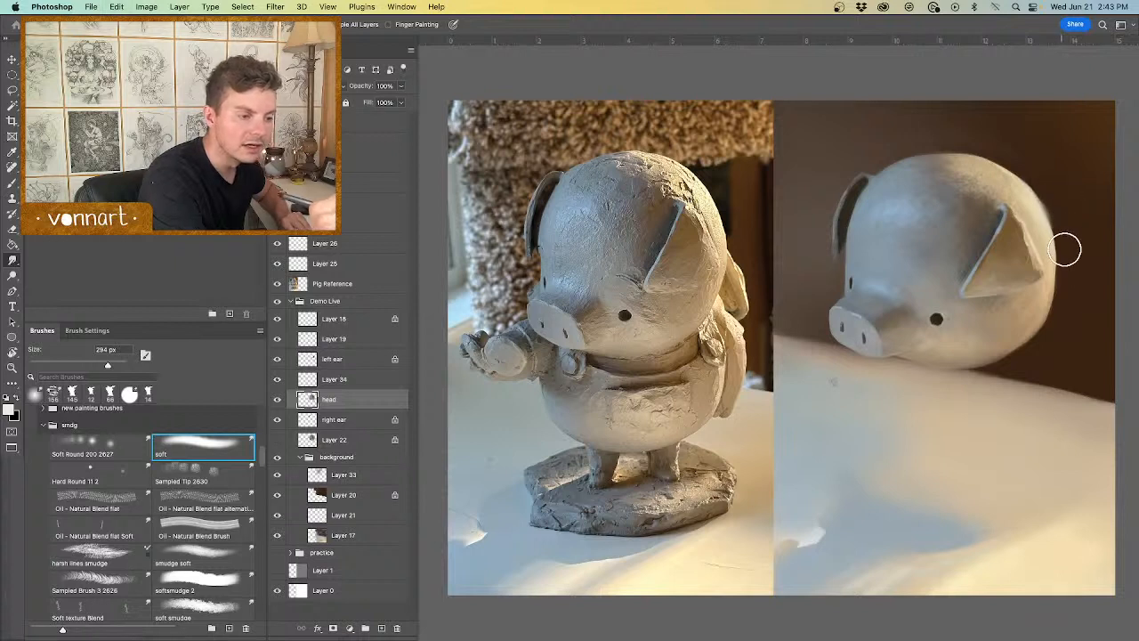
{"action": "left_click_drag", "start_coordinate": [1041, 189], "coordinate": [1012, 157]}
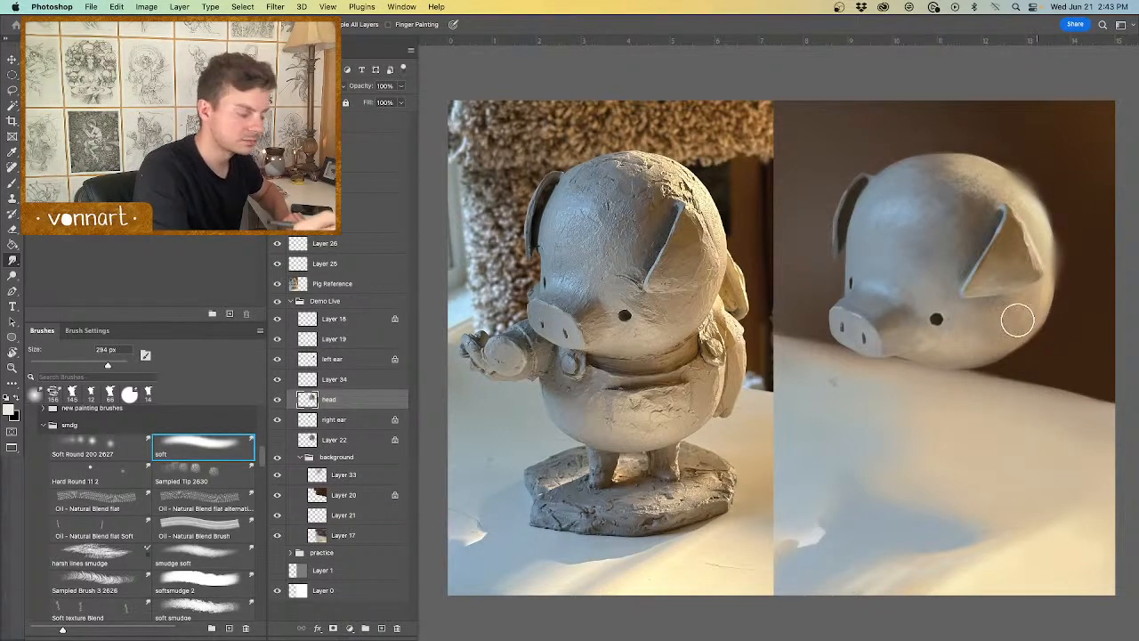
Step: Blend the lower cheek with the Oil - Natural Blend flat smudge brush, and sample a warm reference tone for the chalk brush
{"action": "left_click", "coordinate": [127, 505]}
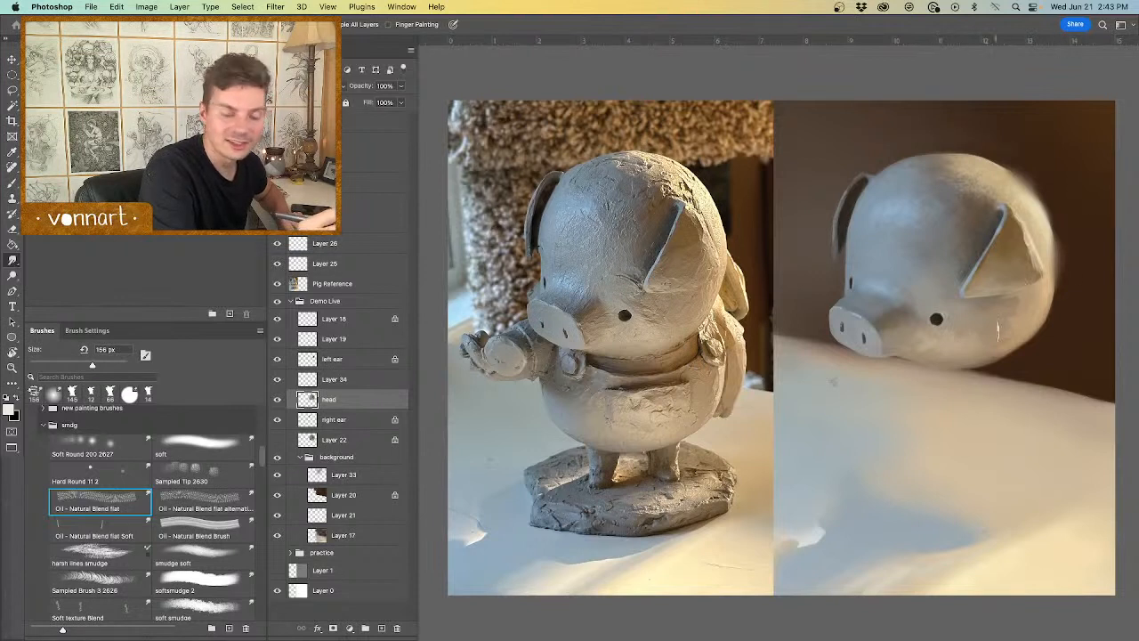
{"action": "left_click", "coordinate": [203, 445]}
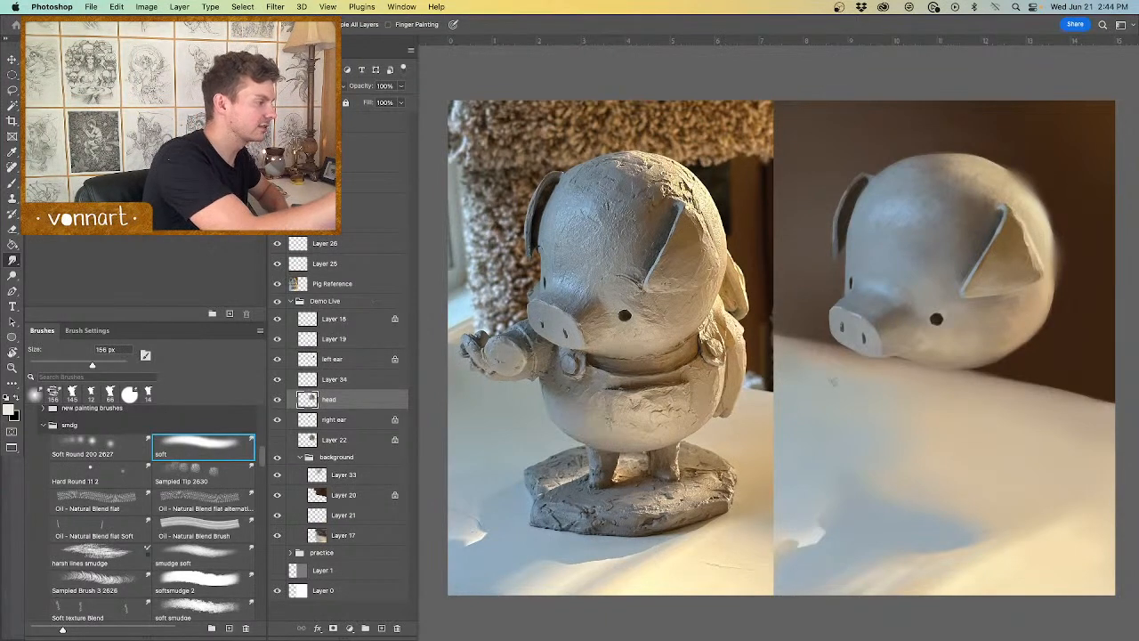
{"action": "key", "text": "b"}
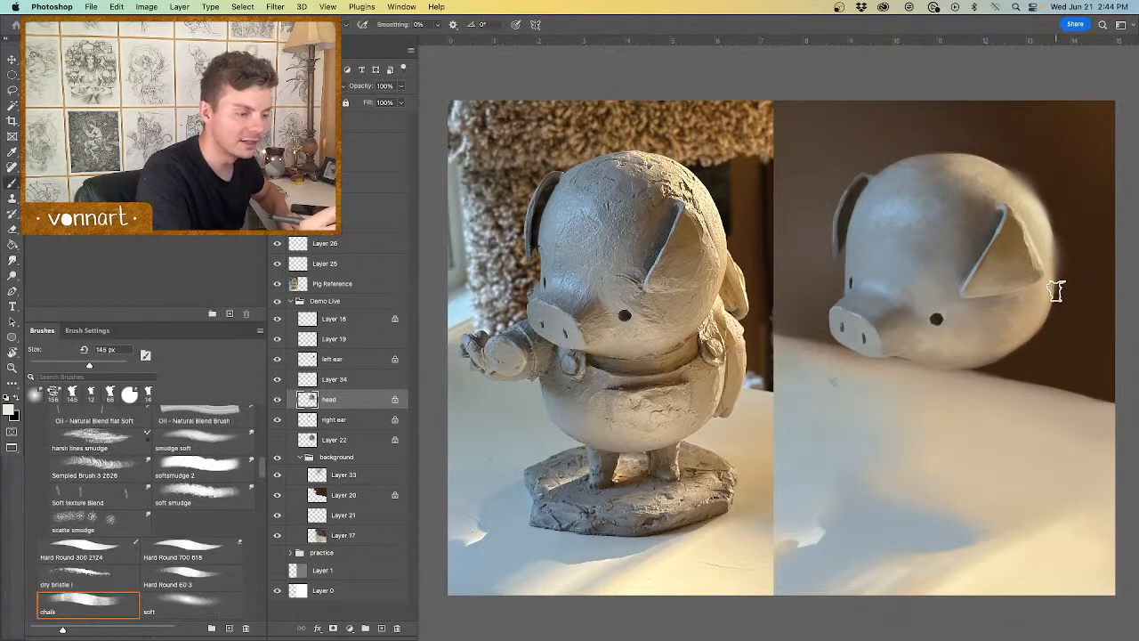
{"action": "left_click", "coordinate": [721, 280], "text": "alt"}
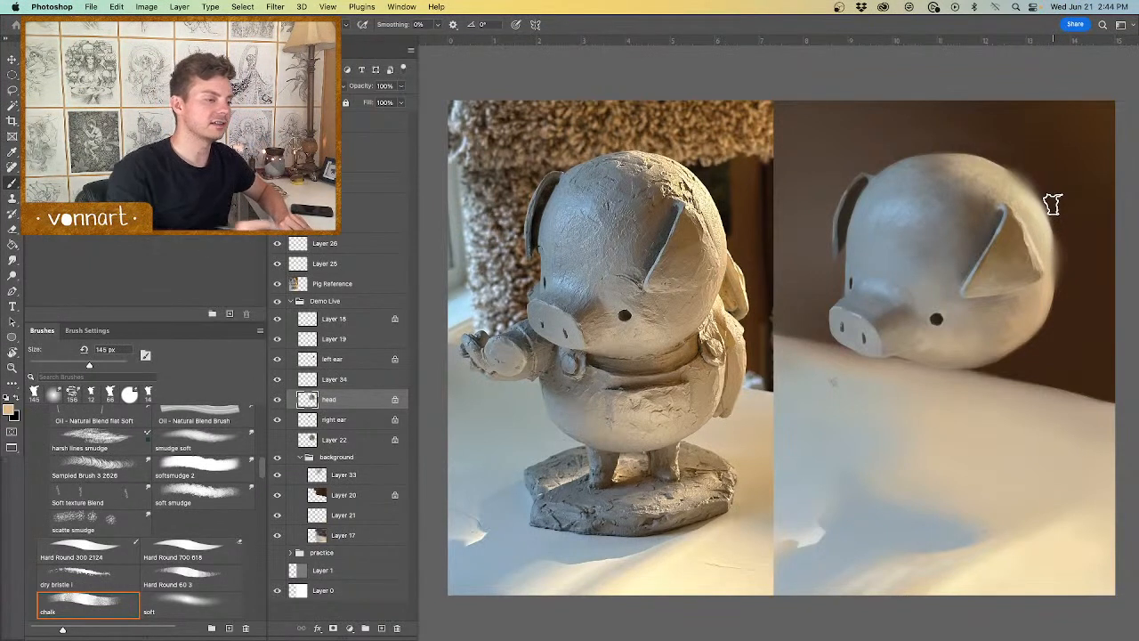
Step: Toggle the visibility of the head and right ear layers to check what each one contains
{"action": "left_click", "coordinate": [278, 400]}
{"action": "left_click", "coordinate": [277, 399]}
{"action": "left_click", "coordinate": [279, 420]}
{"action": "left_click", "coordinate": [278, 420]}
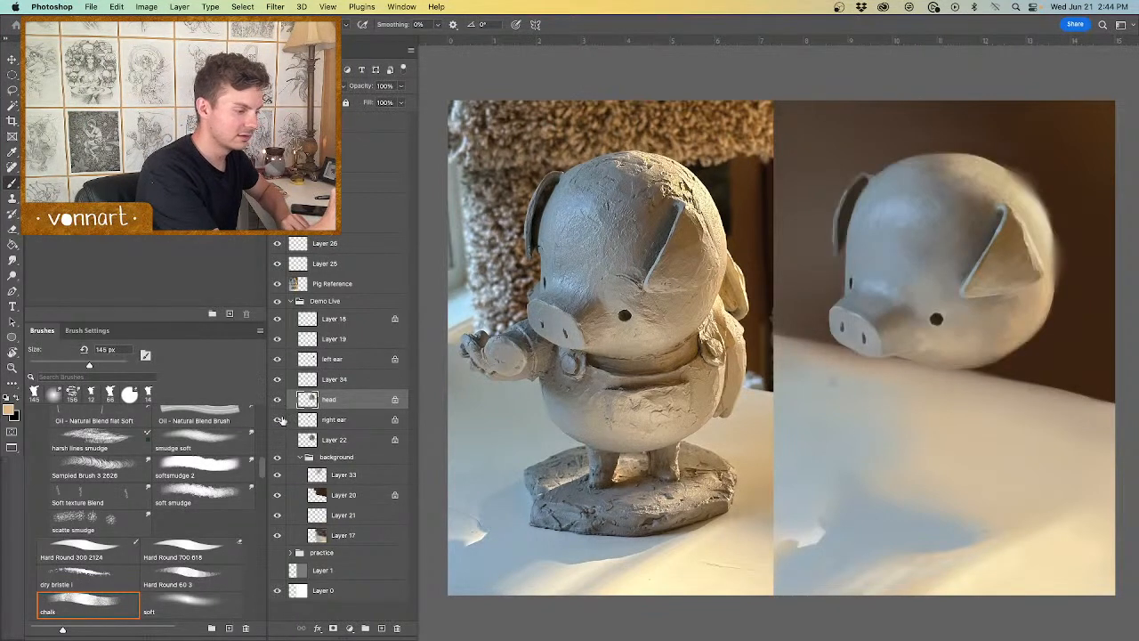
Step: Unlock the transparency of the right ear layer and add a new layer named "body" above it
{"action": "left_click", "coordinate": [307, 419]}
{"action": "key", "text": "e"}
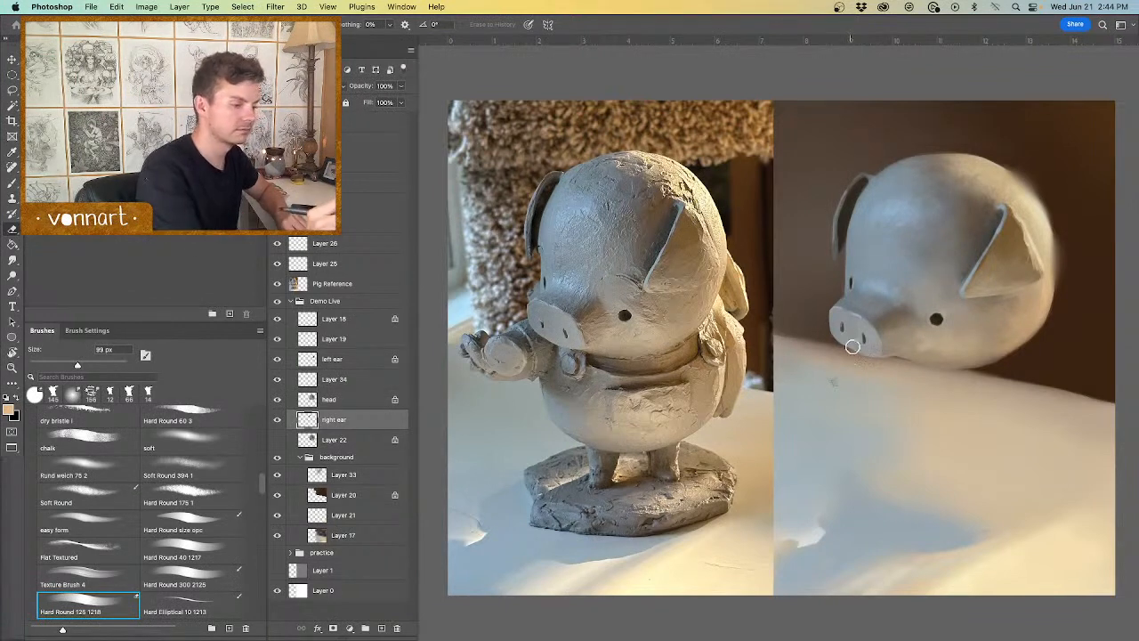
{"action": "key", "text": "slash"}
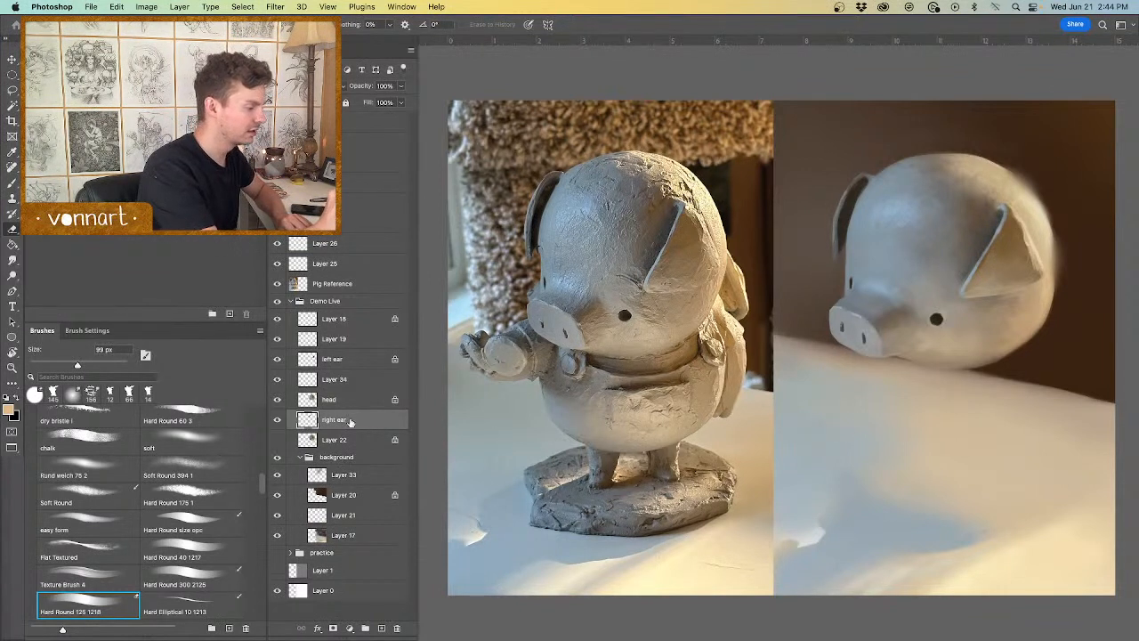
{"action": "left_click", "coordinate": [383, 628]}
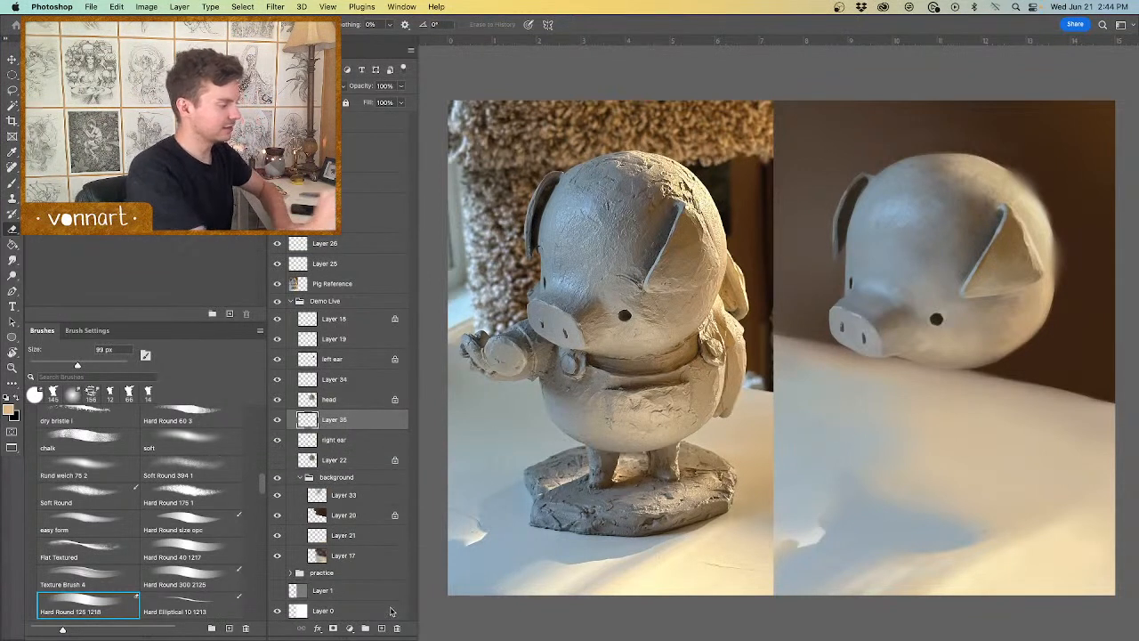
{"action": "type", "text": "body"}
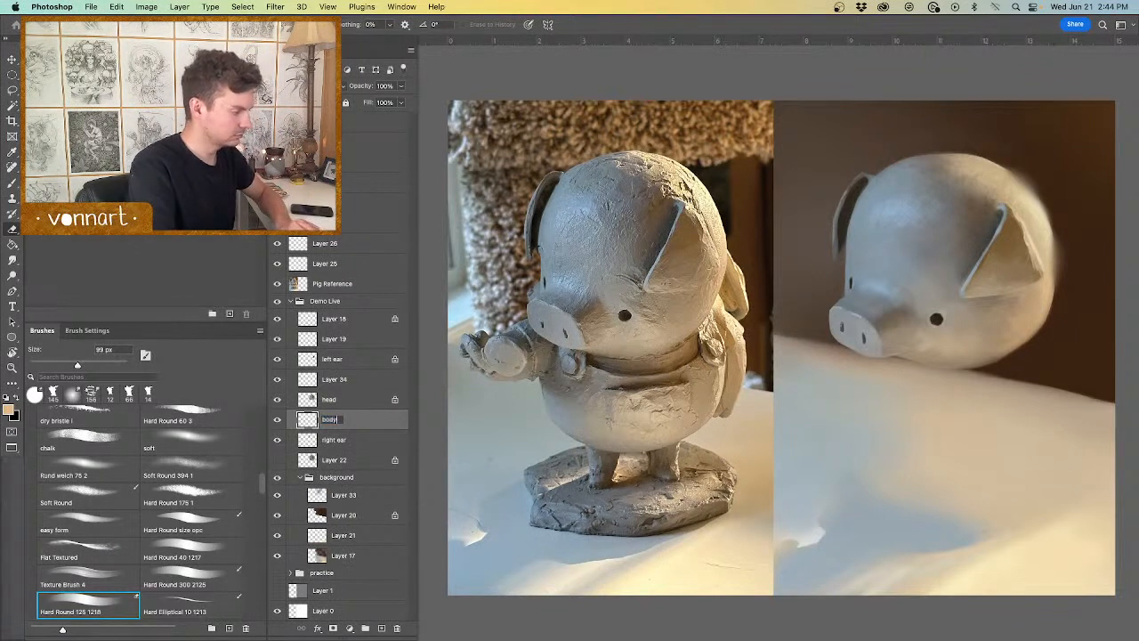
Step: Block in the pig's round body beneath the head in dark grey-brown sampled from the reference, using the chalk brush
{"action": "type", "text": "b"}
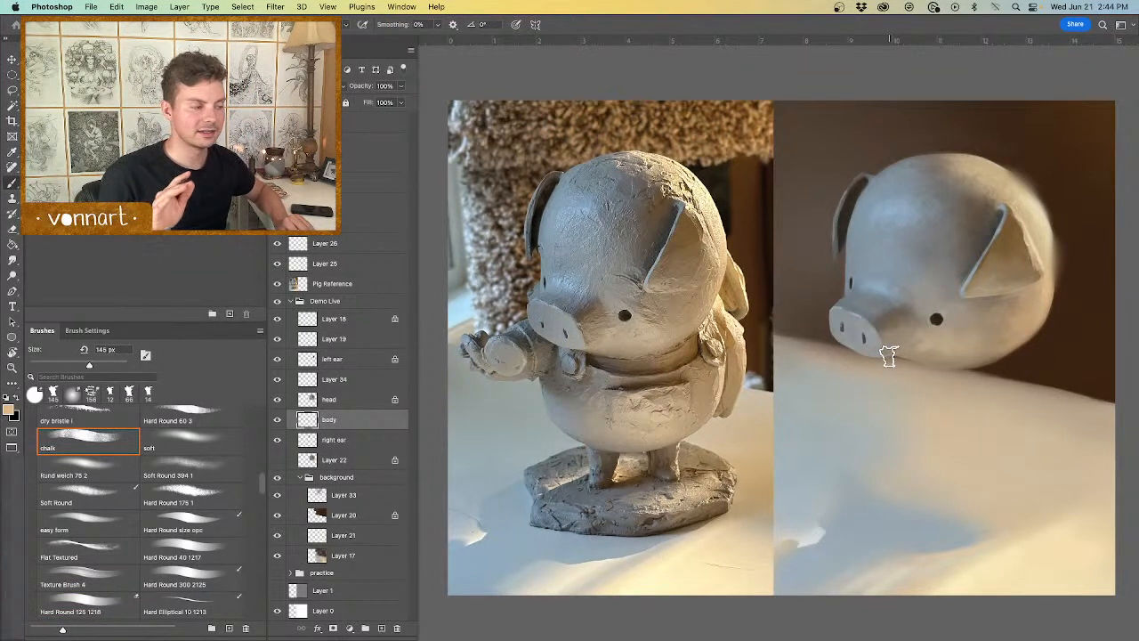
{"action": "left_click", "coordinate": [553, 376], "text": "alt"}
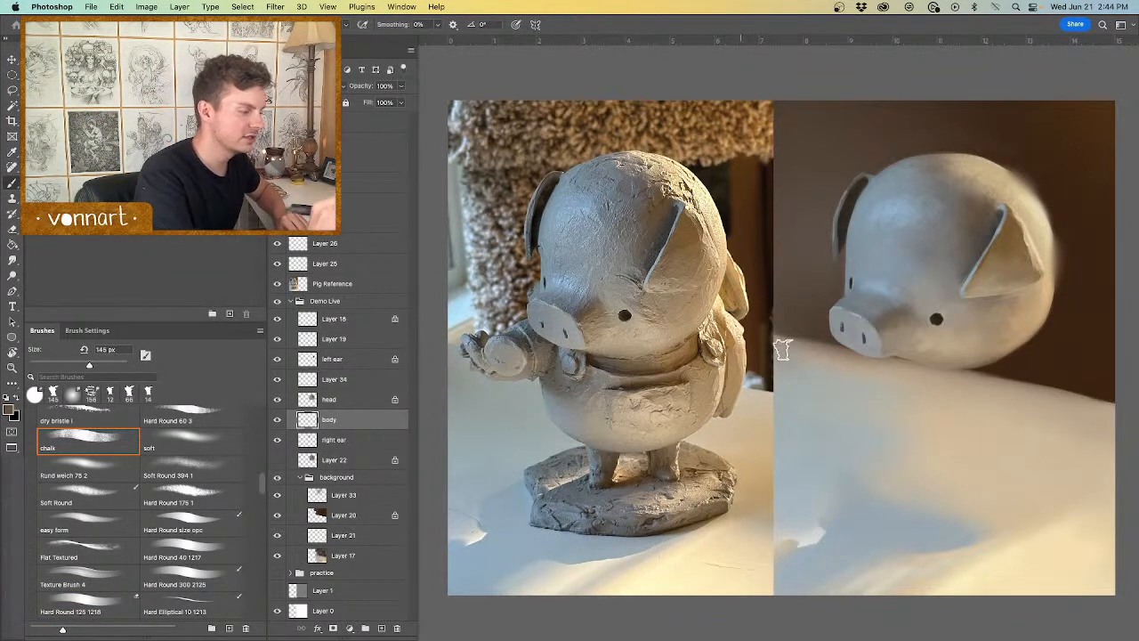
{"action": "mouse_move", "coordinate": [887, 370]}
{"action": "left_mouse_down"}
{"action": "mouse_move", "coordinate": [860, 386]}
{"action": "mouse_move", "coordinate": [863, 340]}
{"action": "mouse_move", "coordinate": [861, 411]}
{"action": "mouse_move", "coordinate": [862, 350]}
{"action": "mouse_move", "coordinate": [865, 425]}
{"action": "mouse_move", "coordinate": [862, 361]}
{"action": "mouse_move", "coordinate": [885, 445]}
{"action": "mouse_move", "coordinate": [876, 386]}
{"action": "mouse_move", "coordinate": [879, 405]}
{"action": "mouse_move", "coordinate": [962, 414]}
{"action": "mouse_move", "coordinate": [1020, 355]}
{"action": "mouse_move", "coordinate": [1024, 380]}
{"action": "mouse_move", "coordinate": [1020, 328]}
{"action": "mouse_move", "coordinate": [1036, 389]}
{"action": "mouse_move", "coordinate": [1019, 329]}
{"action": "mouse_move", "coordinate": [1020, 398]}
{"action": "mouse_move", "coordinate": [1034, 397]}
{"action": "mouse_move", "coordinate": [985, 451]}
{"action": "mouse_move", "coordinate": [1022, 419]}
{"action": "mouse_move", "coordinate": [915, 455]}
{"action": "mouse_move", "coordinate": [1001, 435]}
{"action": "mouse_move", "coordinate": [889, 453]}
{"action": "mouse_move", "coordinate": [862, 399]}
{"action": "mouse_move", "coordinate": [881, 445]}
{"action": "mouse_move", "coordinate": [994, 439]}
{"action": "mouse_move", "coordinate": [944, 451]}
{"action": "mouse_move", "coordinate": [976, 415]}
{"action": "mouse_move", "coordinate": [962, 428]}
{"action": "mouse_move", "coordinate": [897, 428]}
{"action": "mouse_move", "coordinate": [874, 375]}
{"action": "mouse_move", "coordinate": [885, 428]}
{"action": "mouse_move", "coordinate": [903, 348]}
{"action": "mouse_move", "coordinate": [937, 372]}
{"action": "left_mouse_up"}
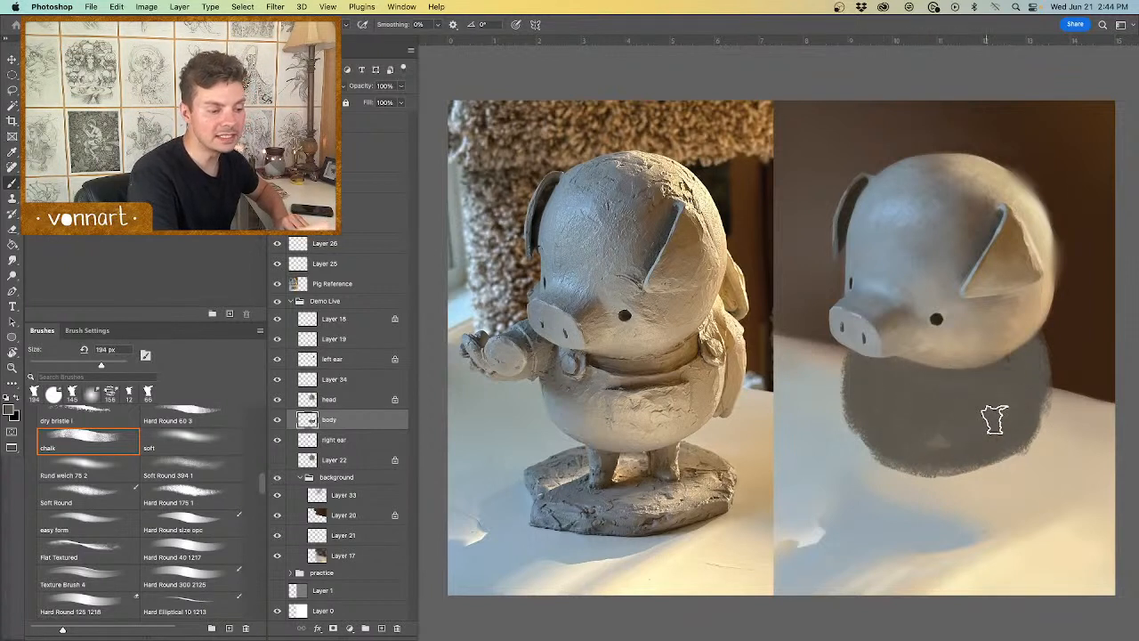
{"action": "left_click_drag", "start_coordinate": [870, 392], "coordinate": [841, 392]}
{"action": "left_click_drag", "start_coordinate": [846, 390], "coordinate": [855, 350]}
{"action": "left_click_drag", "start_coordinate": [861, 424], "coordinate": [854, 418]}
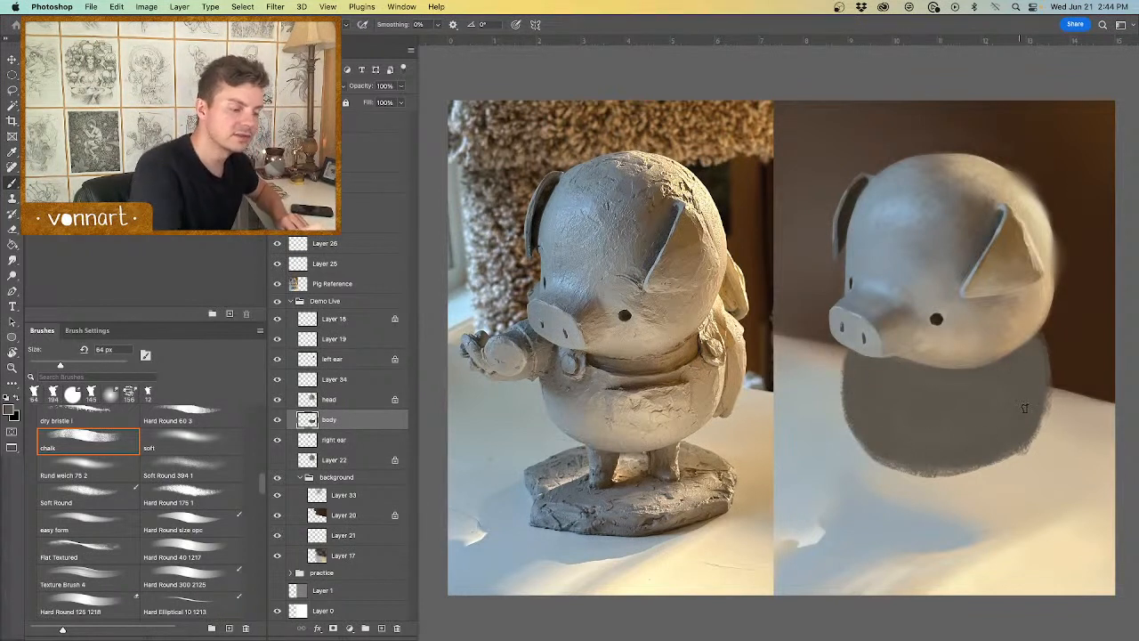
{"action": "mouse_move", "coordinate": [1028, 437]}
{"action": "left_mouse_down"}
{"action": "mouse_move", "coordinate": [943, 467]}
{"action": "mouse_move", "coordinate": [982, 460]}
{"action": "mouse_move", "coordinate": [908, 452]}
{"action": "mouse_move", "coordinate": [963, 464]}
{"action": "mouse_move", "coordinate": [1012, 445]}
{"action": "mouse_move", "coordinate": [918, 458]}
{"action": "mouse_move", "coordinate": [925, 472]}
{"action": "mouse_move", "coordinate": [1000, 460]}
{"action": "left_mouse_up"}
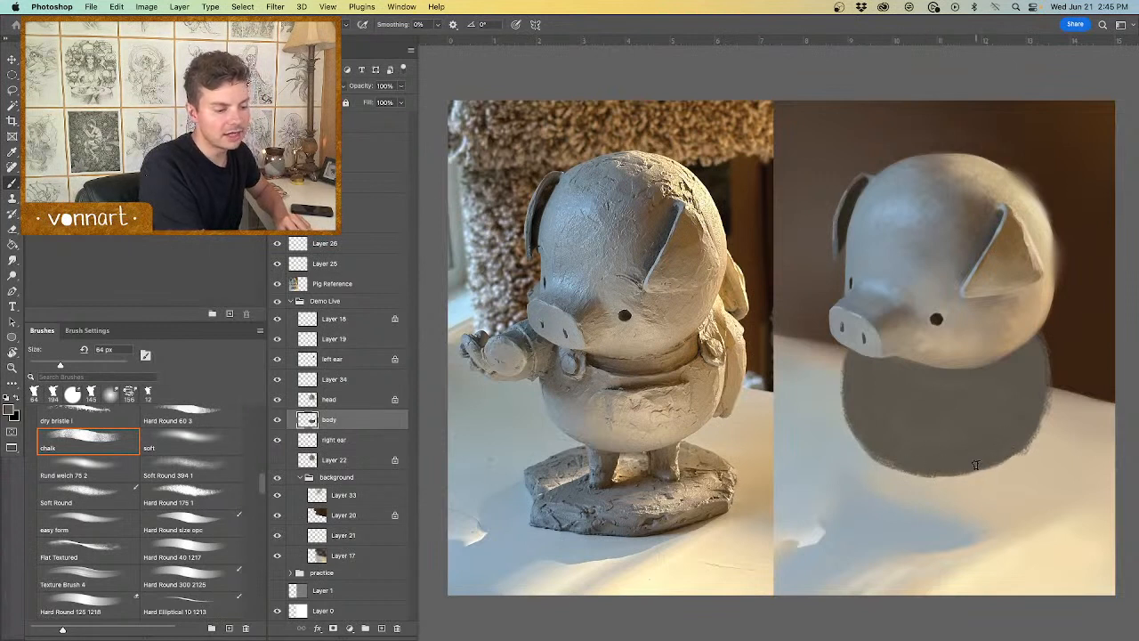
Step: Even out the body's fill, clean up its outline with brush and eraser, and lock the body layer's transparency
{"action": "left_click_drag", "start_coordinate": [965, 395], "coordinate": [992, 406]}
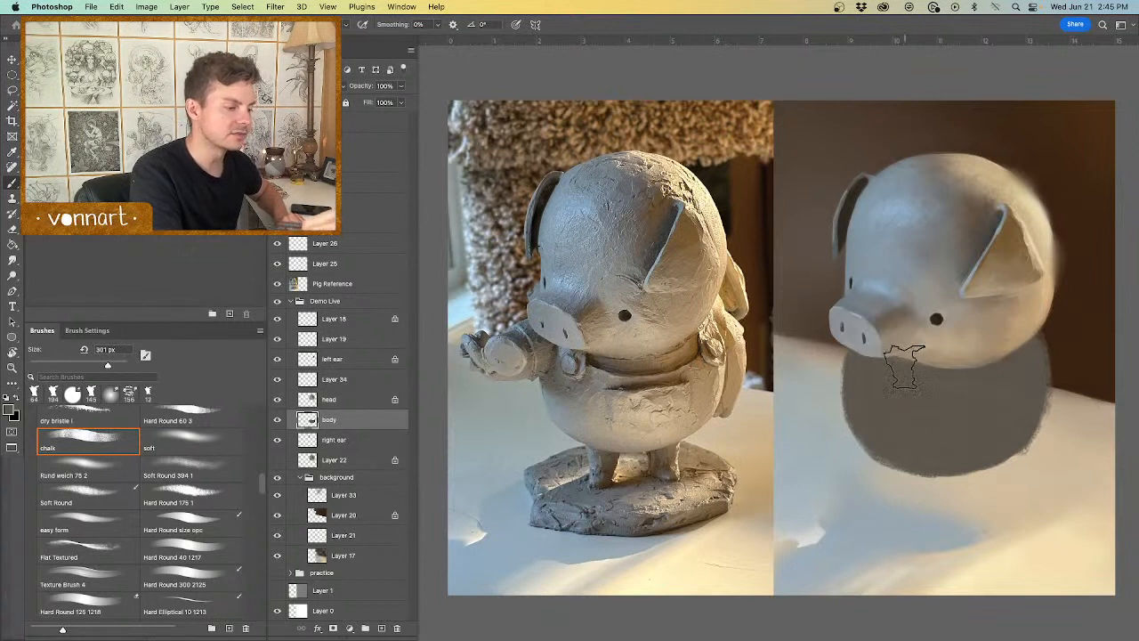
{"action": "left_click_drag", "start_coordinate": [884, 395], "coordinate": [892, 415]}
{"action": "left_click_drag", "start_coordinate": [871, 377], "coordinate": [854, 374]}
{"action": "left_click_drag", "start_coordinate": [854, 417], "coordinate": [871, 364]}
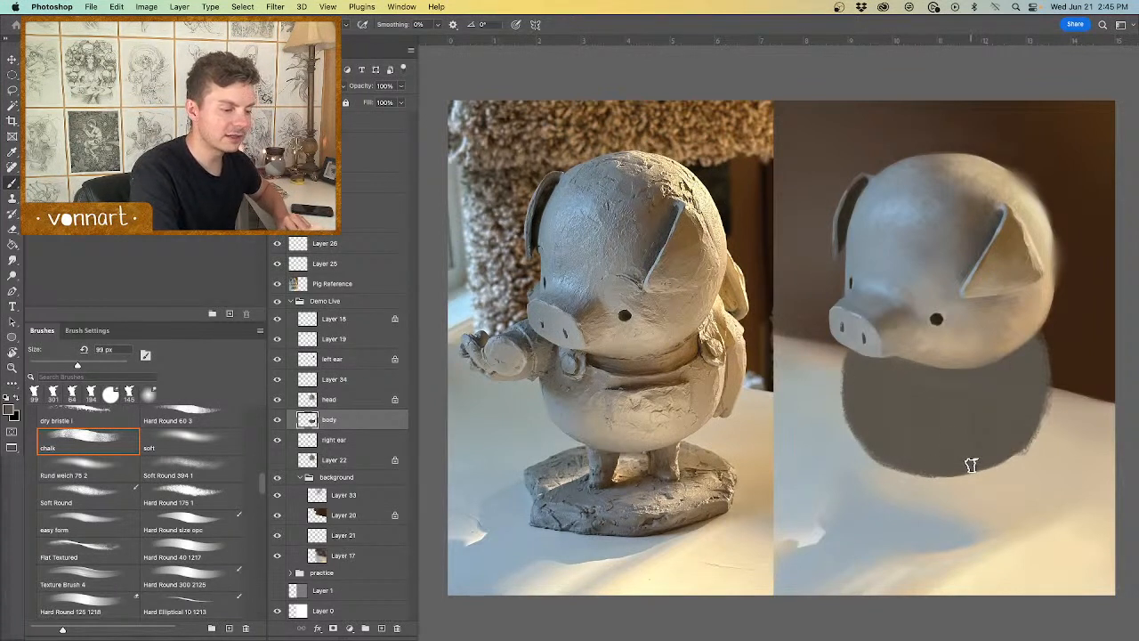
{"action": "key", "text": "e"}
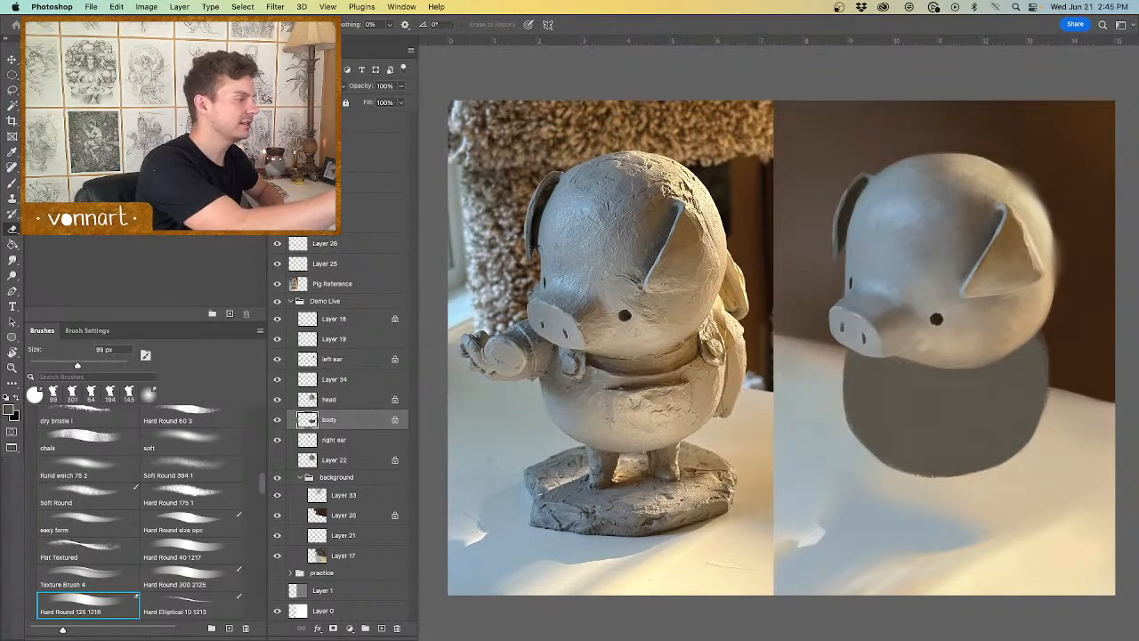
Step: Paint a dark brown shadow band on the body just under the chin with the chalk brush at 191 px
{"action": "key", "text": "b"}
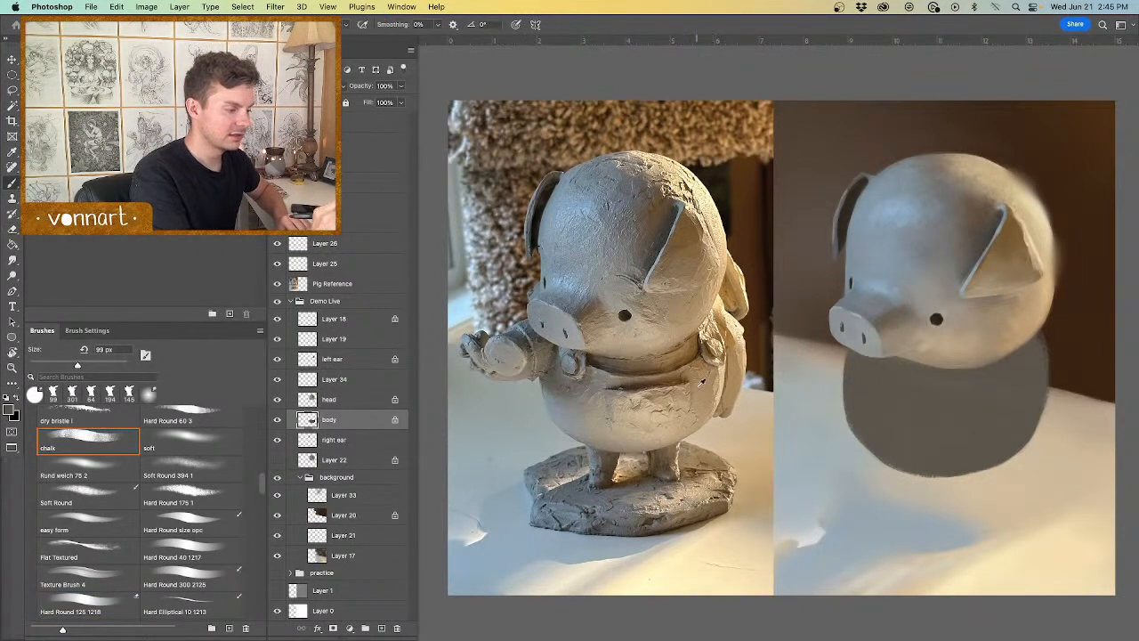
{"action": "left_click_drag", "start_coordinate": [988, 380], "coordinate": [1010, 387], "text": "ctrl+alt"}
{"action": "key", "text": "super+z"}
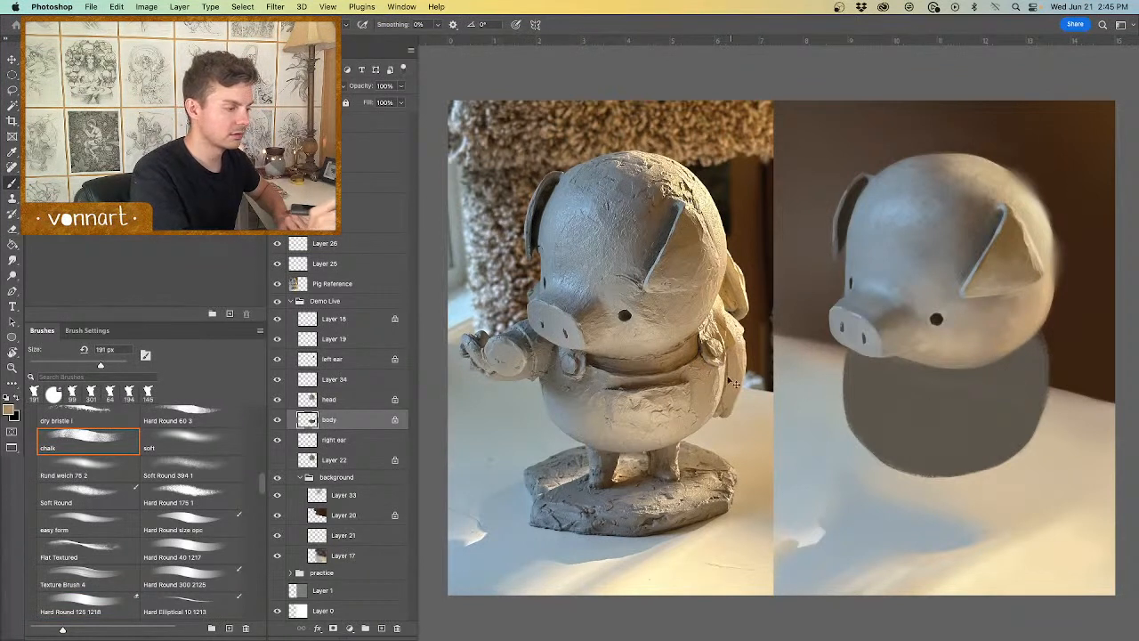
{"action": "mouse_move", "coordinate": [1000, 374]}
{"action": "left_mouse_down"}
{"action": "mouse_move", "coordinate": [908, 365]}
{"action": "mouse_move", "coordinate": [1001, 359]}
{"action": "mouse_move", "coordinate": [946, 375]}
{"action": "mouse_move", "coordinate": [895, 361]}
{"action": "left_mouse_up"}
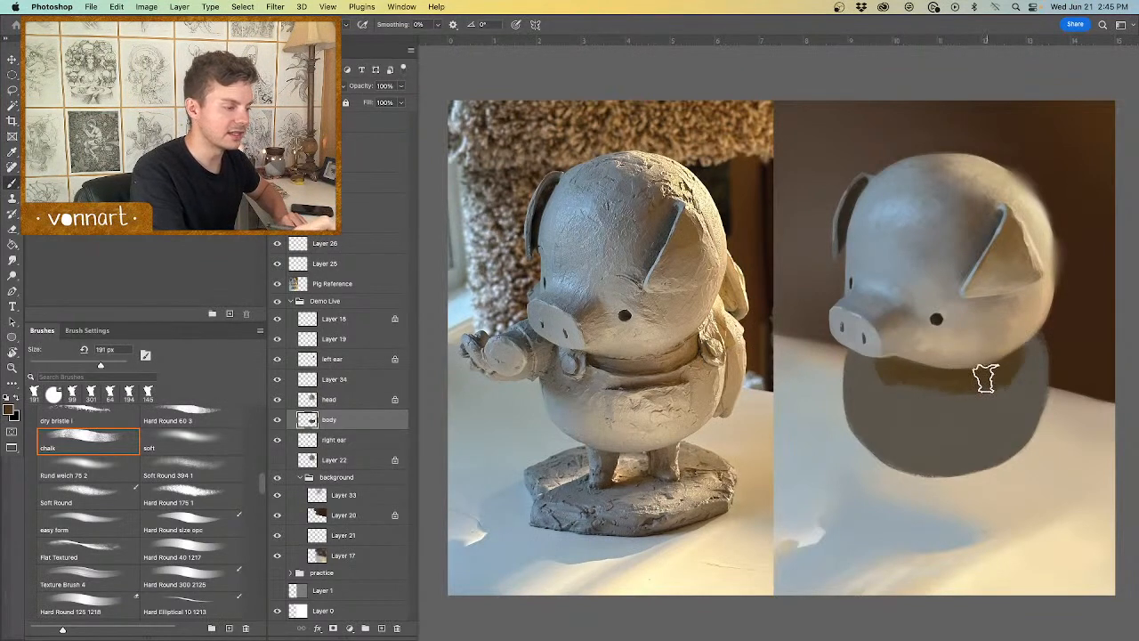
Step: Refine the collar area beneath the head with smaller chalk strokes in warm browns sampled from the reference's neck
{"action": "left_click", "coordinate": [638, 363], "text": "alt"}
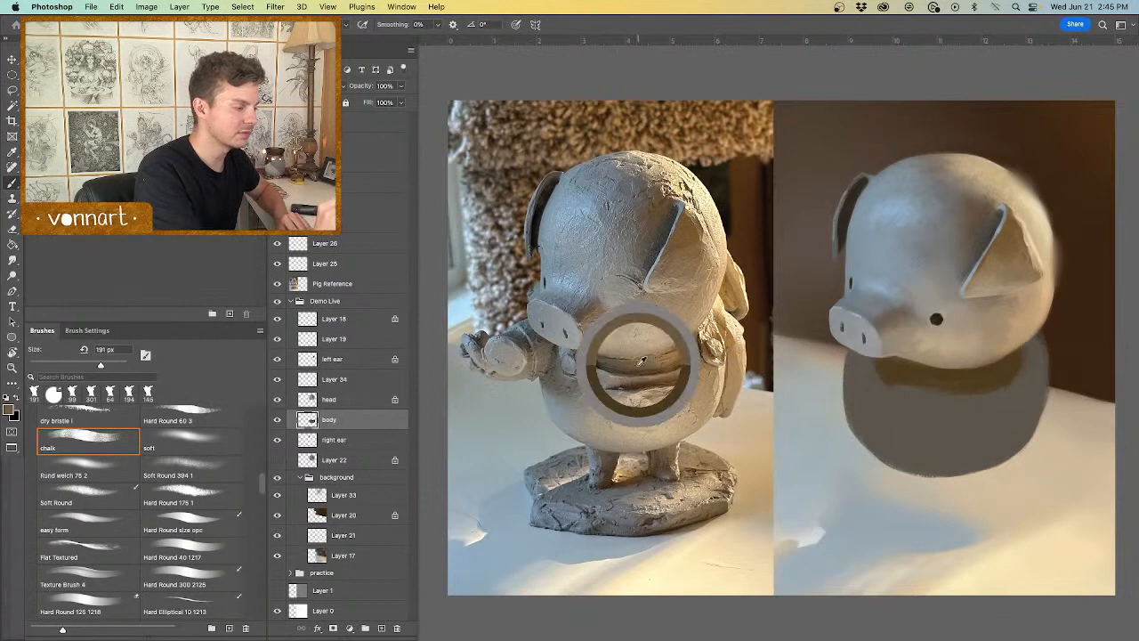
{"action": "left_click_drag", "start_coordinate": [960, 383], "coordinate": [944, 381]}
{"action": "mouse_move", "coordinate": [912, 366]}
{"action": "left_mouse_down"}
{"action": "mouse_move", "coordinate": [982, 376]}
{"action": "mouse_move", "coordinate": [940, 378]}
{"action": "mouse_move", "coordinate": [956, 375]}
{"action": "mouse_move", "coordinate": [908, 368]}
{"action": "mouse_move", "coordinate": [1002, 366]}
{"action": "mouse_move", "coordinate": [963, 378]}
{"action": "mouse_move", "coordinate": [1008, 362]}
{"action": "mouse_move", "coordinate": [975, 379]}
{"action": "mouse_move", "coordinate": [917, 378]}
{"action": "left_mouse_up"}
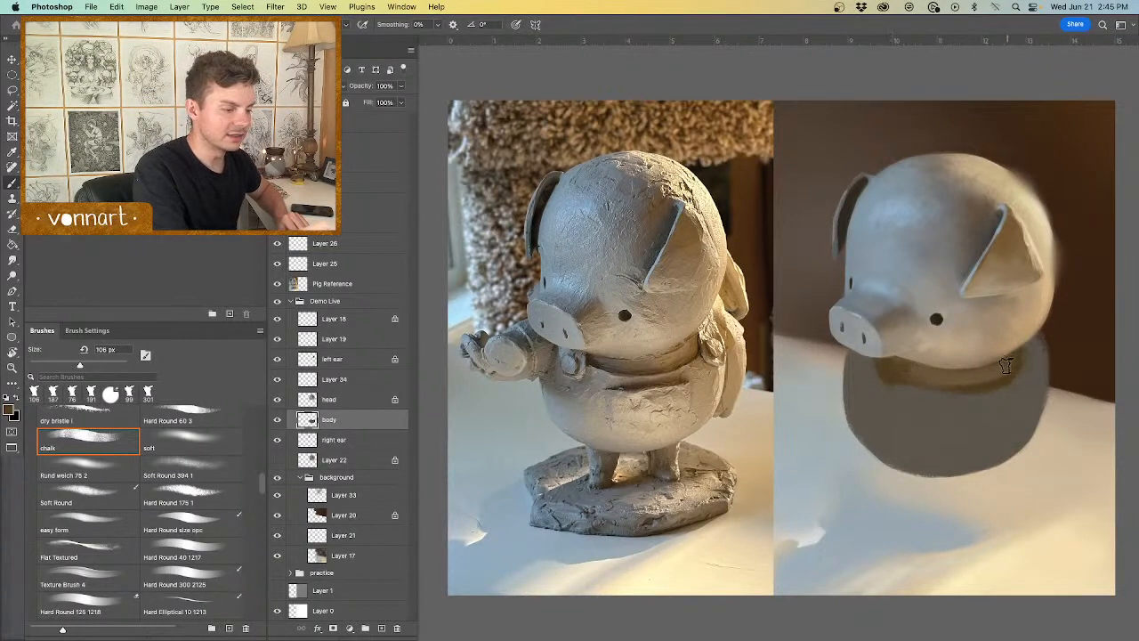
{"action": "mouse_move", "coordinate": [993, 381]}
{"action": "left_mouse_down"}
{"action": "mouse_move", "coordinate": [985, 368]}
{"action": "mouse_move", "coordinate": [962, 375]}
{"action": "left_mouse_up"}
{"action": "mouse_move", "coordinate": [979, 377]}
{"action": "left_mouse_down"}
{"action": "mouse_move", "coordinate": [993, 371]}
{"action": "mouse_move", "coordinate": [975, 376]}
{"action": "left_mouse_up"}
{"action": "mouse_move", "coordinate": [976, 376]}
{"action": "left_mouse_down"}
{"action": "mouse_move", "coordinate": [951, 377]}
{"action": "mouse_move", "coordinate": [992, 370]}
{"action": "mouse_move", "coordinate": [979, 376]}
{"action": "left_mouse_up"}
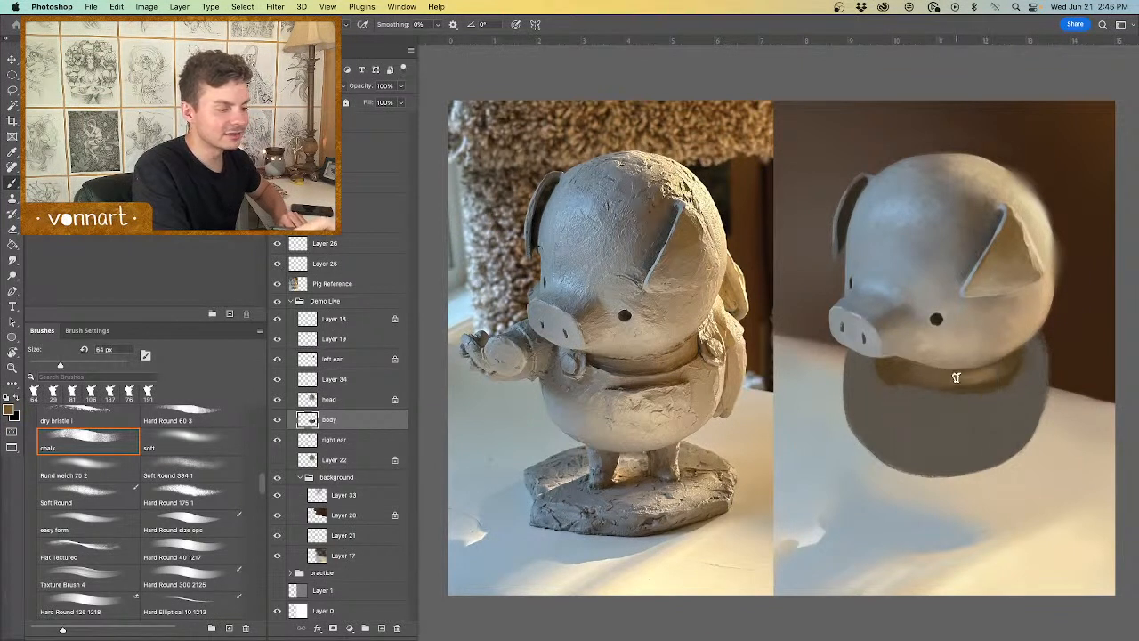
Step: Block in both overall straps on a new layer above the body, using sampled grey and golden brown, and lock the layer's transparency
{"action": "left_click", "coordinate": [582, 356], "text": "alt"}
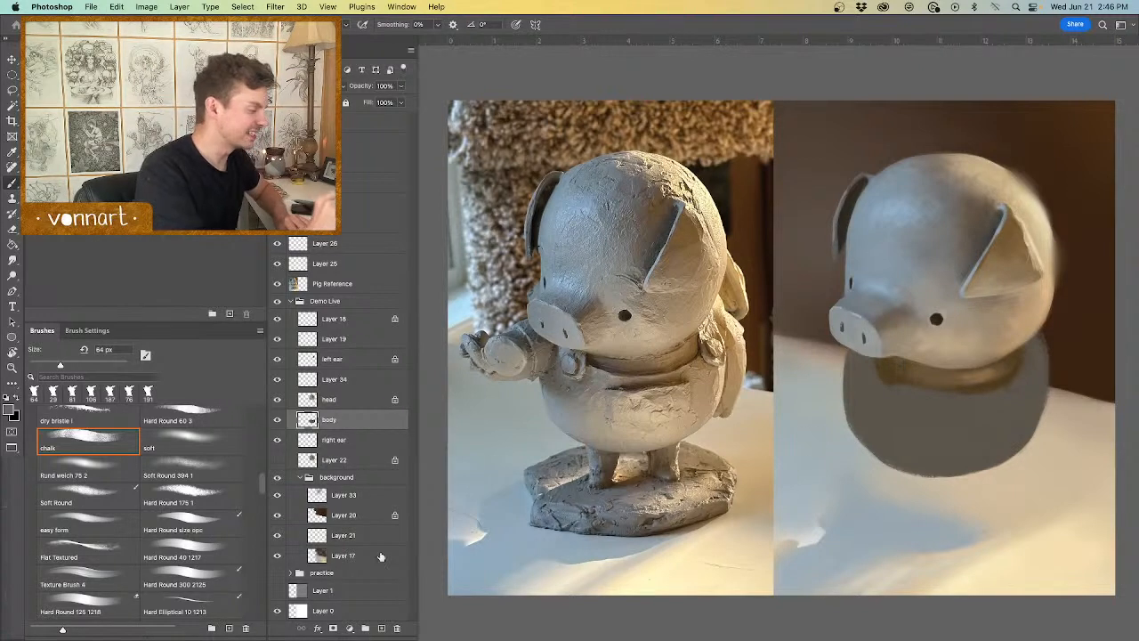
{"action": "left_click", "coordinate": [383, 629]}
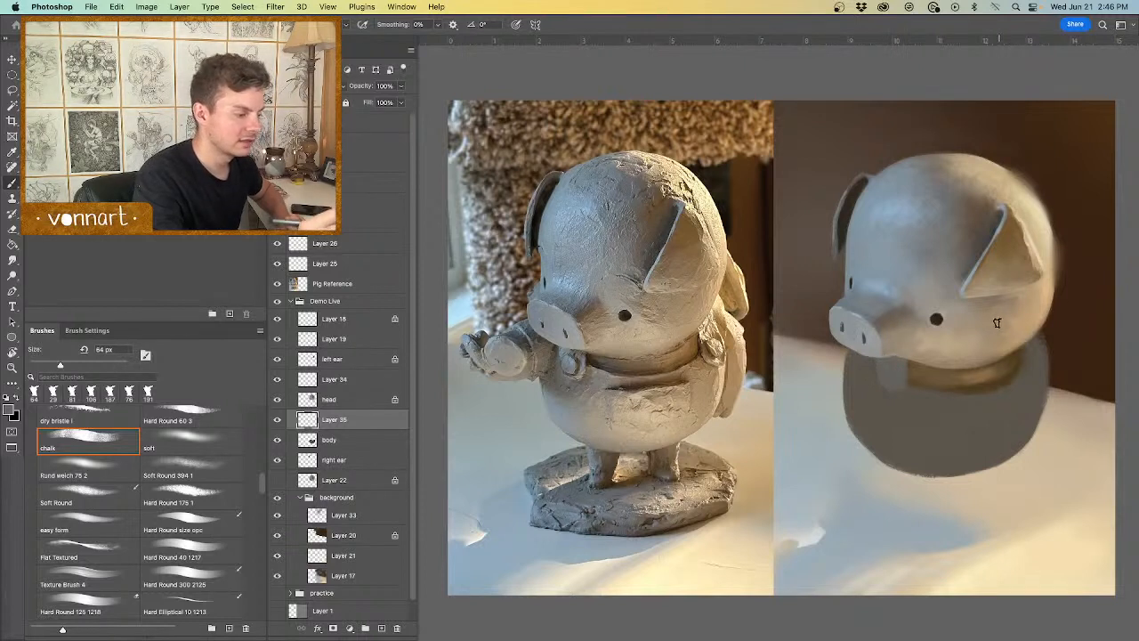
{"action": "key", "text": "e"}
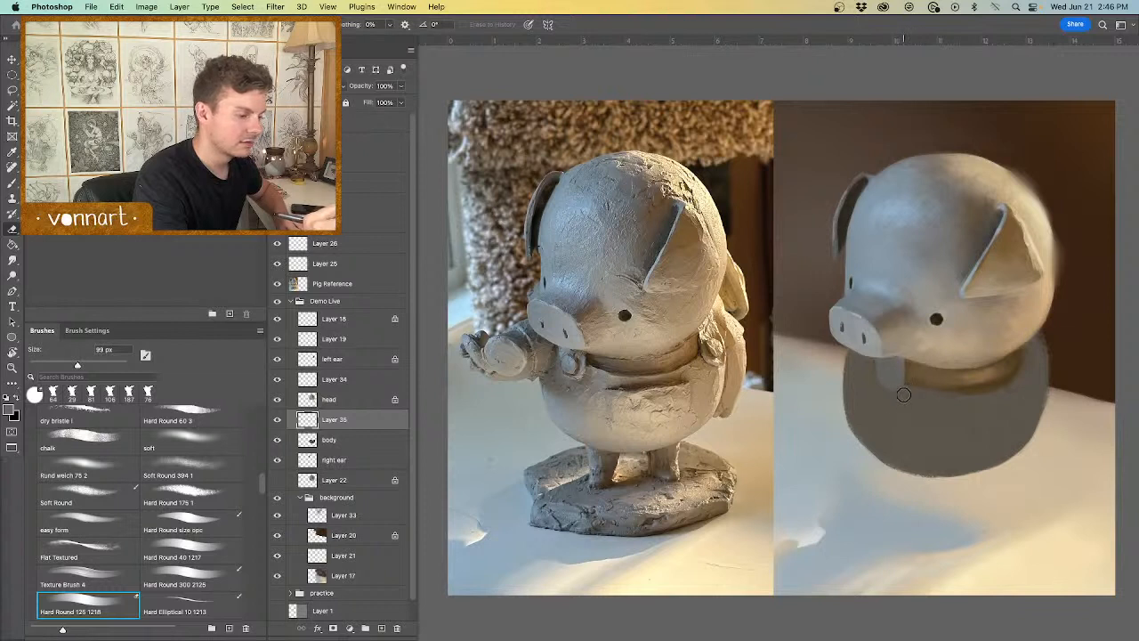
{"action": "key", "text": "b"}
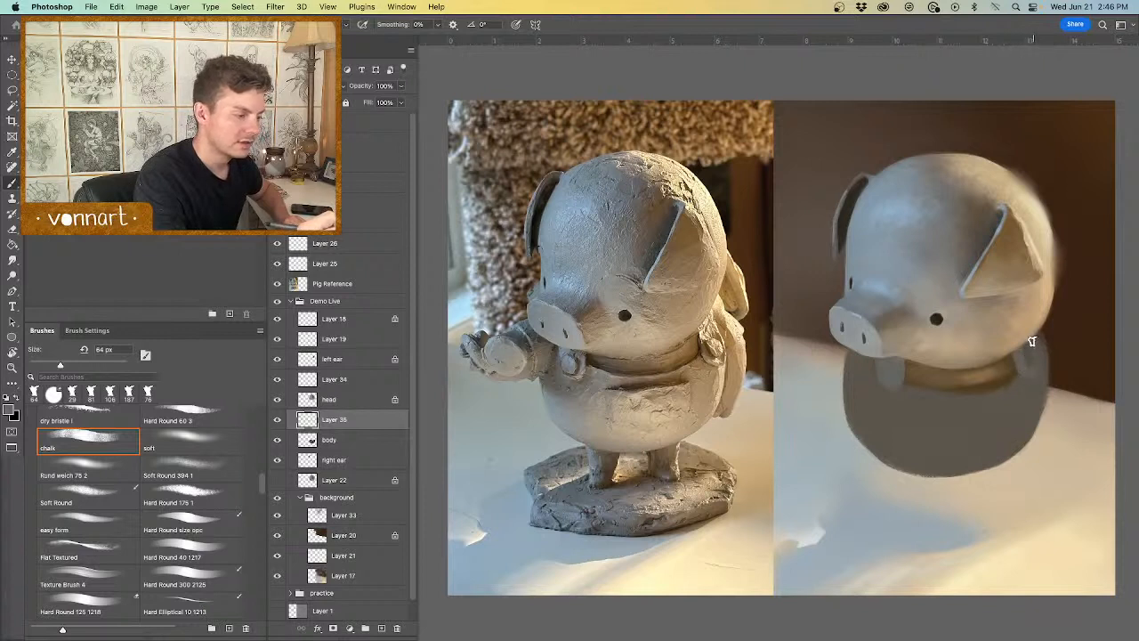
{"action": "left_click", "coordinate": [719, 331], "text": "alt"}
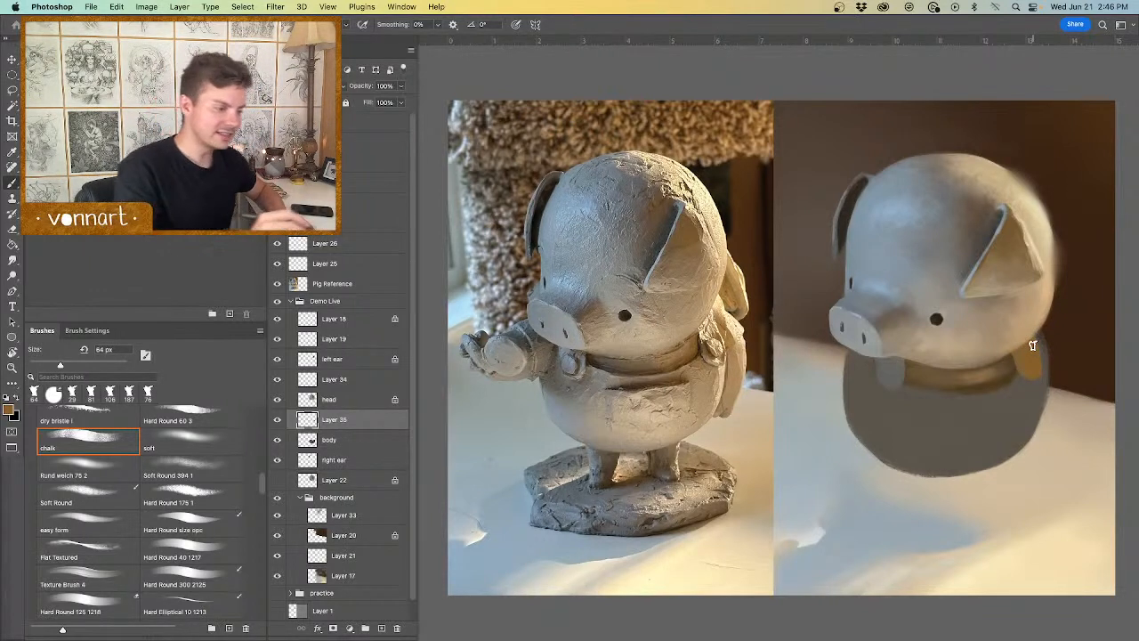
{"action": "key", "text": "slash"}
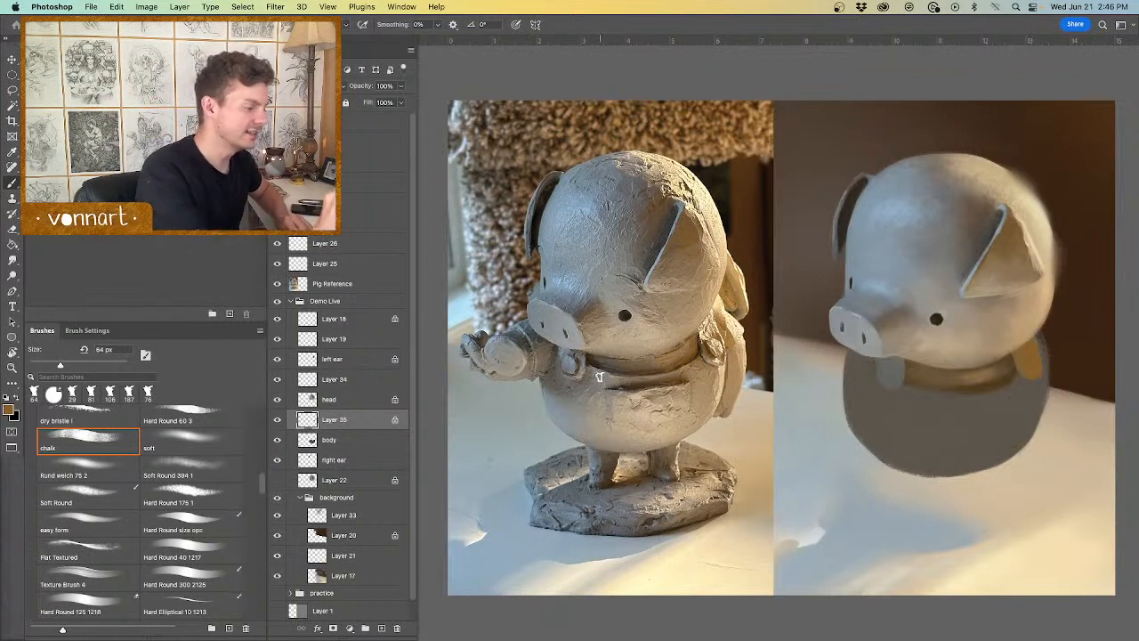
Step: Model the round button on the strap beneath the snout with the 43 px chalk brush, using light and dark greys sampled from the reference
{"action": "left_click", "coordinate": [583, 364], "text": "alt"}
{"action": "left_click_drag", "start_coordinate": [904, 375], "coordinate": [901, 378]}
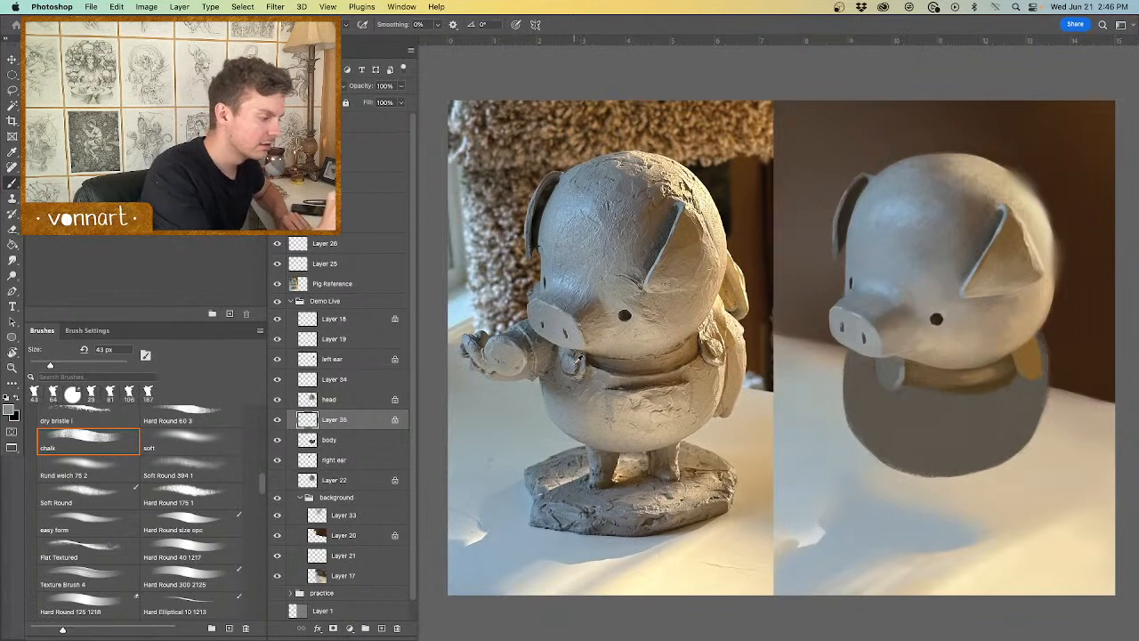
{"action": "left_click", "coordinate": [577, 363], "text": "alt"}
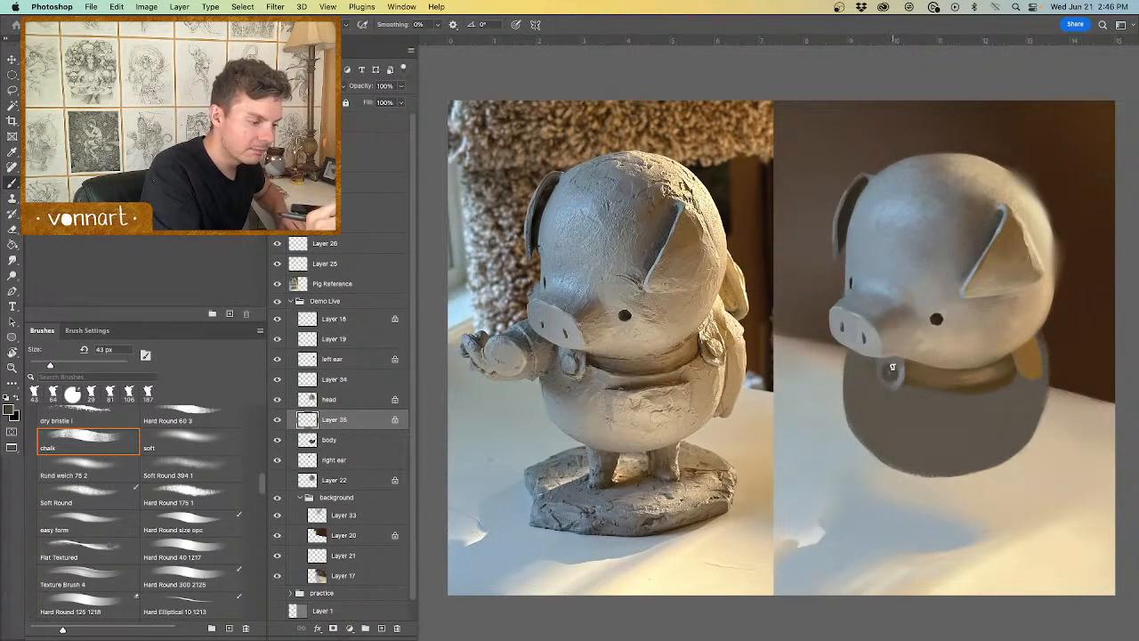
{"action": "left_click", "coordinate": [574, 360], "text": "alt"}
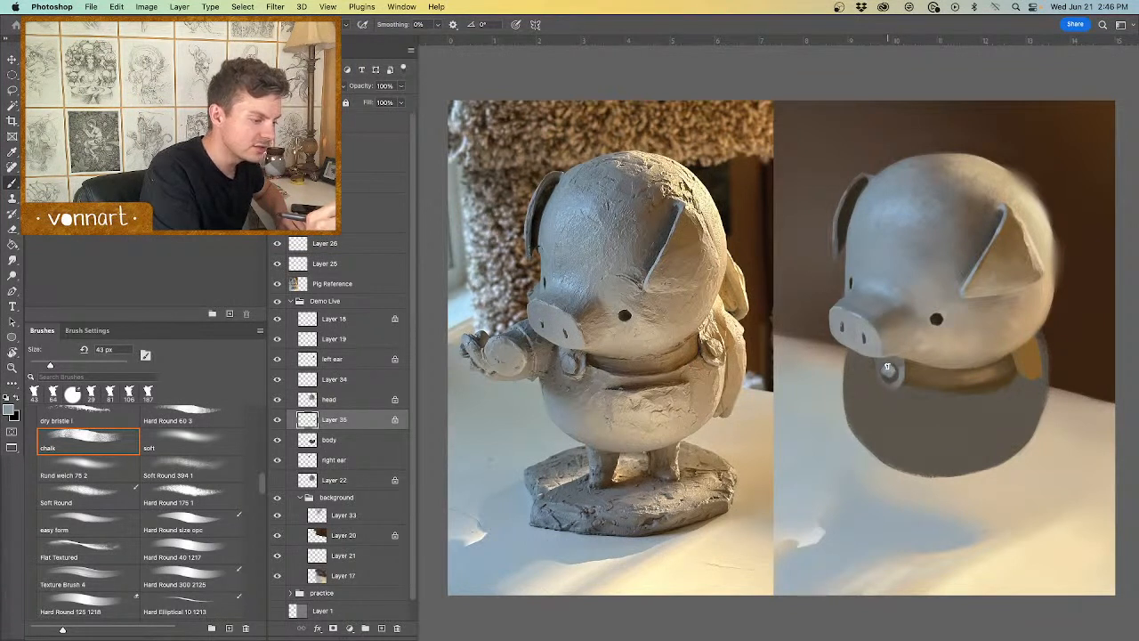
{"action": "left_click", "coordinate": [569, 359], "text": "alt"}
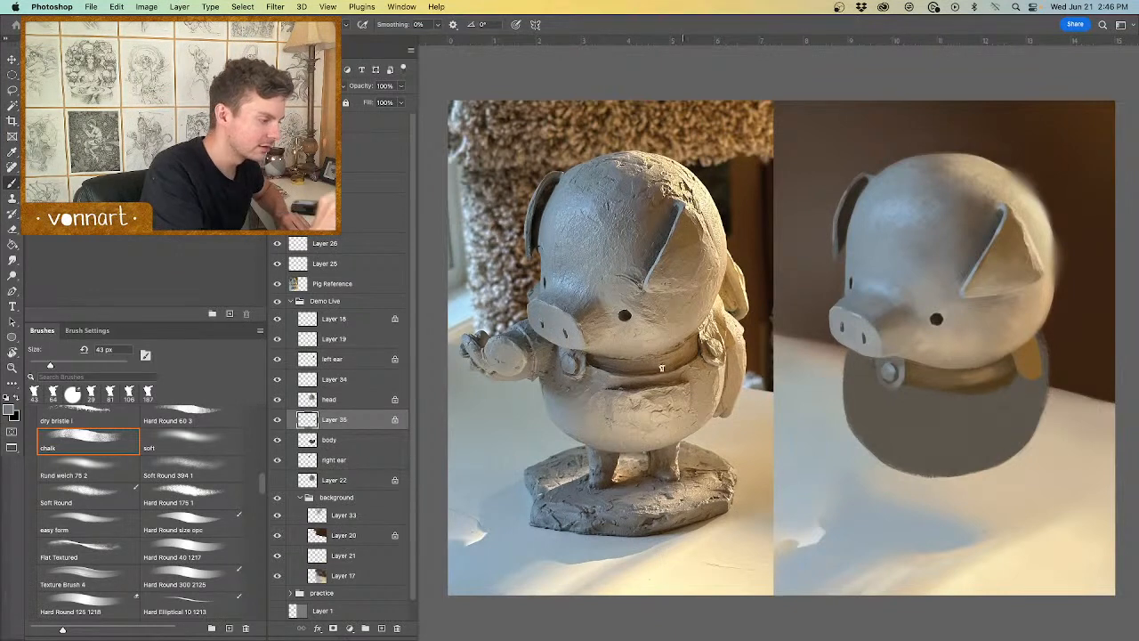
{"action": "left_click", "coordinate": [563, 355], "text": "alt"}
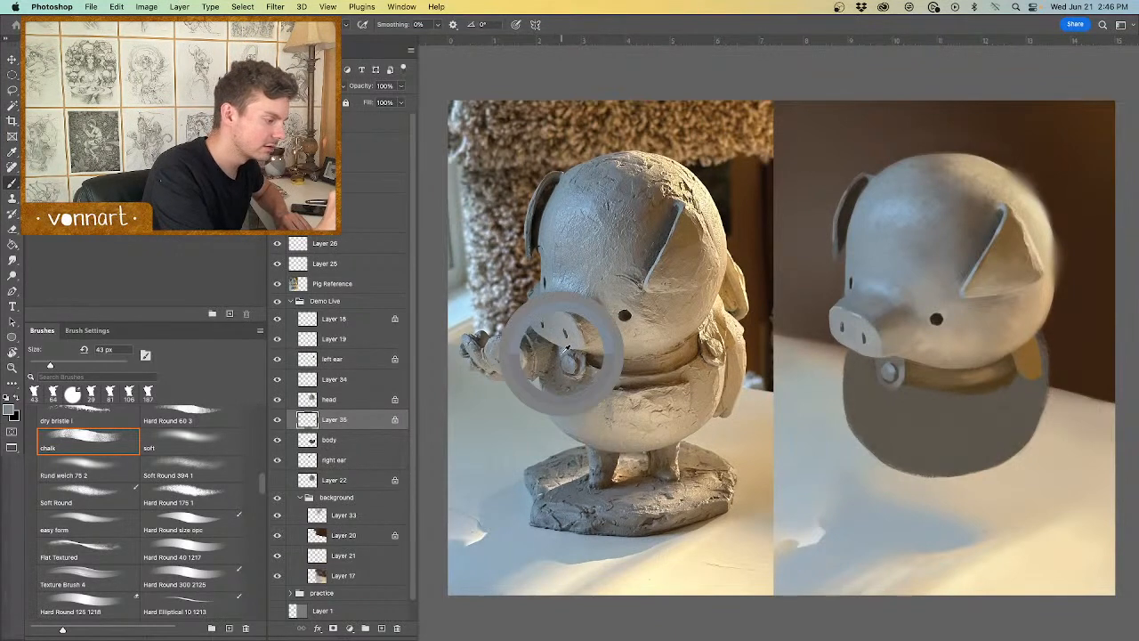
{"action": "left_click", "coordinate": [886, 370], "text": "alt"}
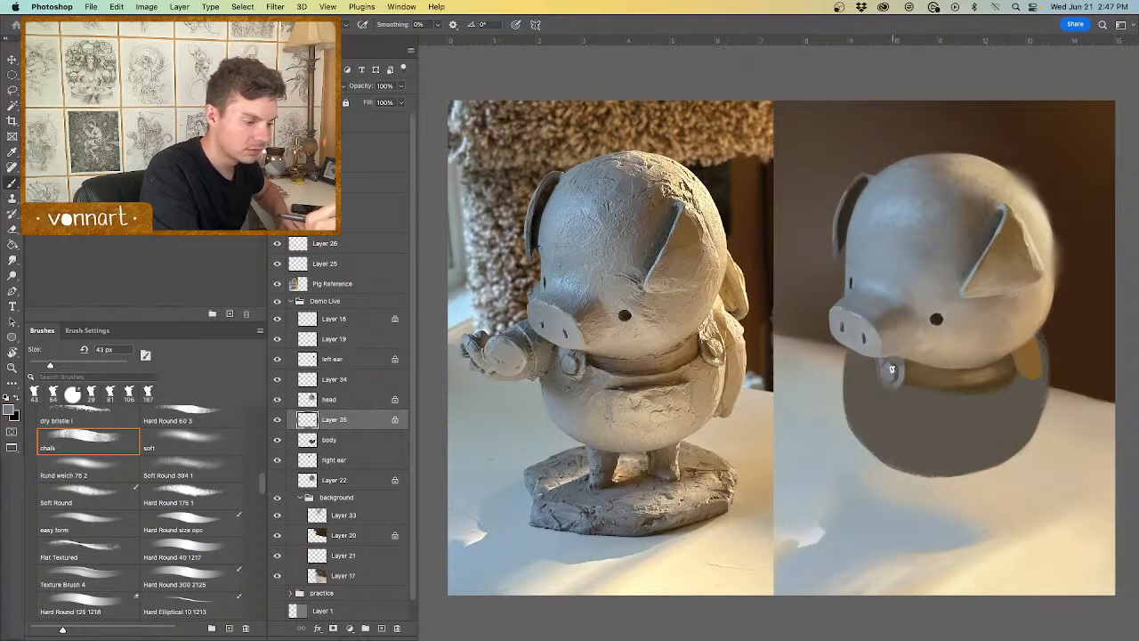
Step: Refine the edges, shadows and highlights of the button beneath the snout with 18 px and 12 px chalk strokes in sampled greys and browns
{"action": "left_click", "coordinate": [892, 377], "text": "alt"}
{"action": "left_click_drag", "start_coordinate": [901, 378], "coordinate": [894, 383]}
{"action": "left_click", "coordinate": [574, 364], "text": "alt"}
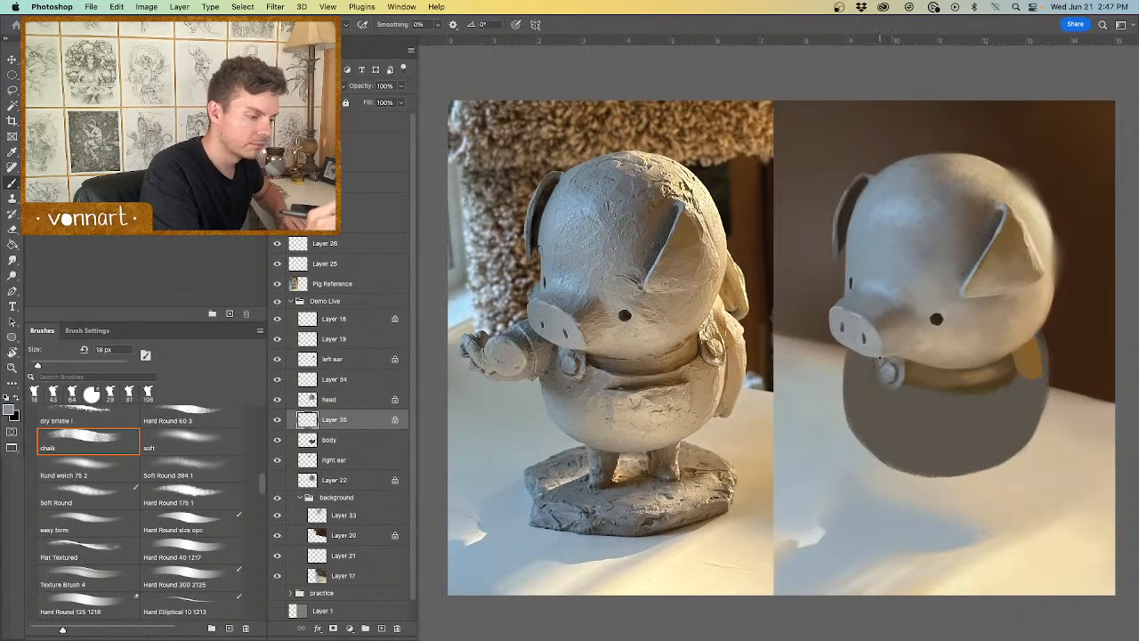
{"action": "left_click", "coordinate": [910, 367], "text": "alt"}
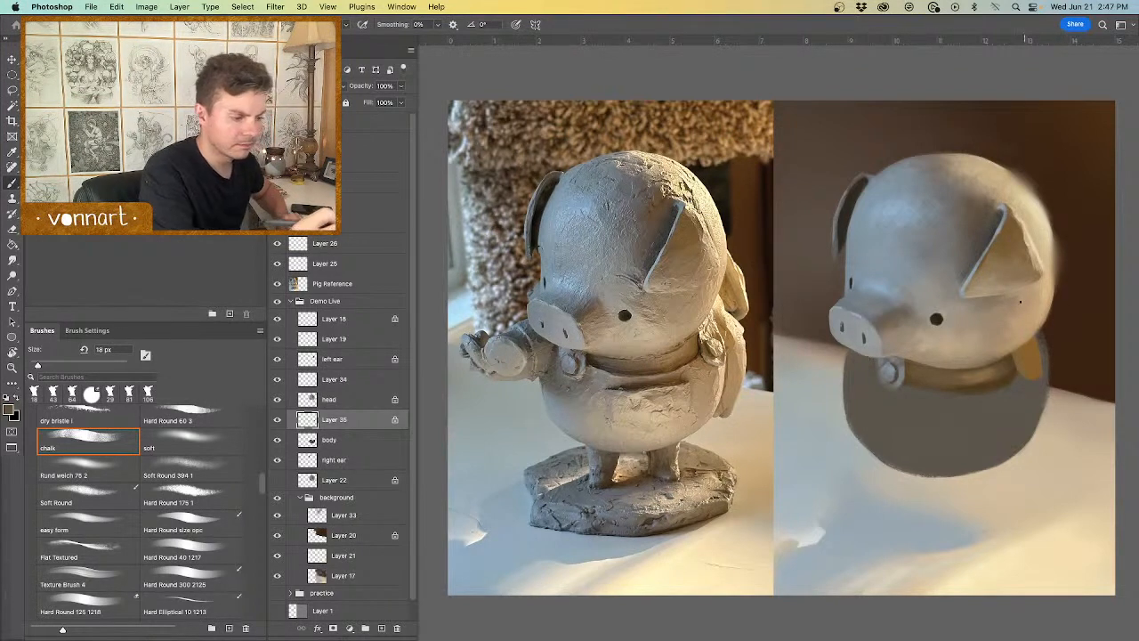
{"action": "left_click", "coordinate": [580, 374], "text": "alt"}
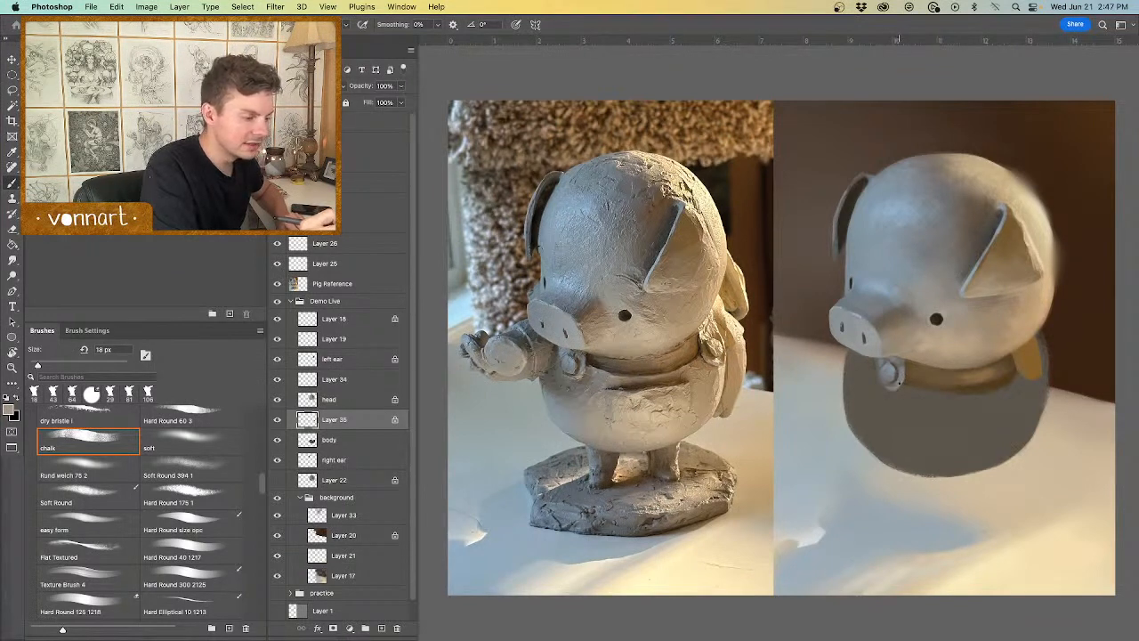
{"action": "left_click", "coordinate": [583, 368], "text": "alt"}
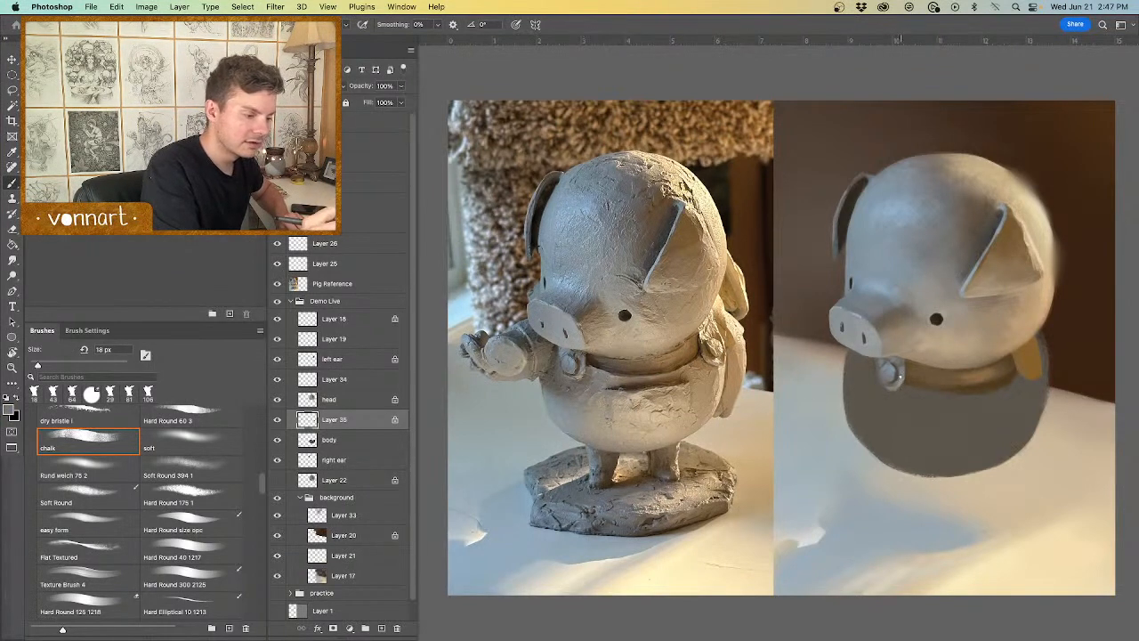
{"action": "left_click", "coordinate": [580, 358], "text": "alt"}
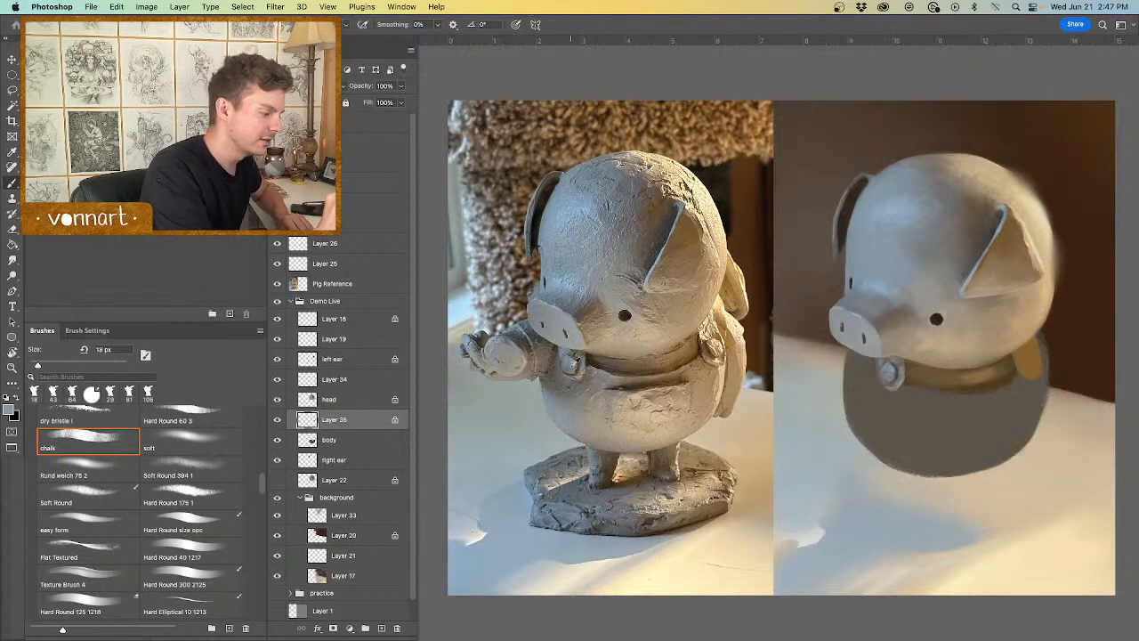
{"action": "left_click", "coordinate": [901, 383], "text": "alt"}
{"action": "left_click_drag", "start_coordinate": [901, 390], "coordinate": [888, 380]}
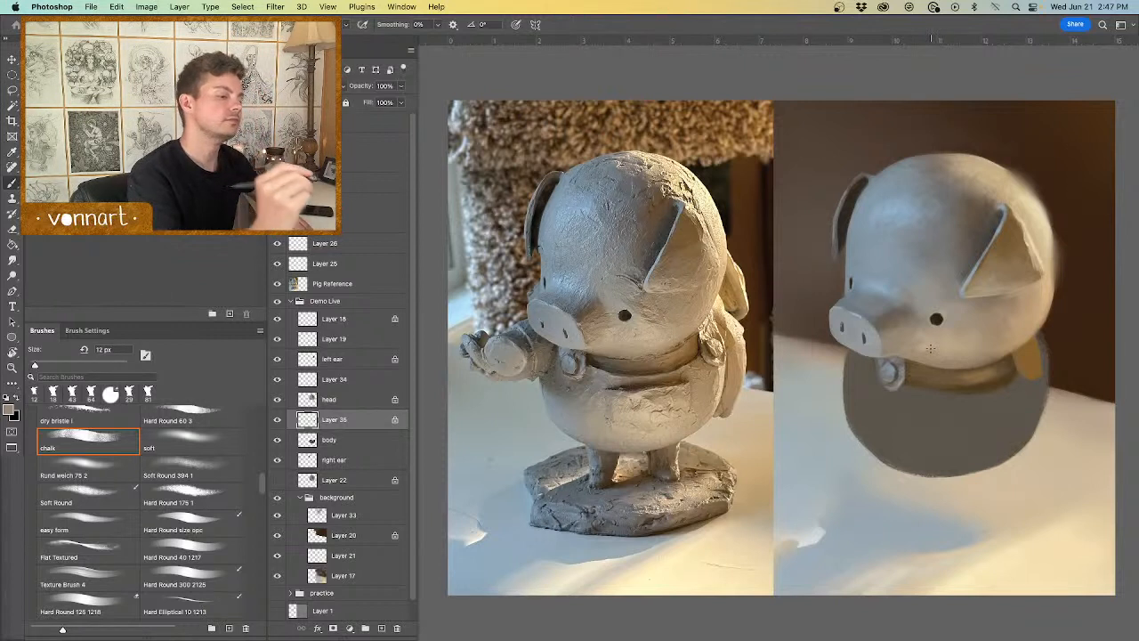
Step: Shade the strap on the pig's warm-lit side at 32 px with browns and tans sampled from the reference, shaping its edges and button
{"action": "left_click", "coordinate": [706, 349], "text": "alt"}
{"action": "mouse_move", "coordinate": [1027, 366]}
{"action": "left_mouse_down"}
{"action": "mouse_move", "coordinate": [1040, 366]}
{"action": "mouse_move", "coordinate": [1013, 351]}
{"action": "left_mouse_up"}
{"action": "left_click", "coordinate": [705, 339], "text": "alt"}
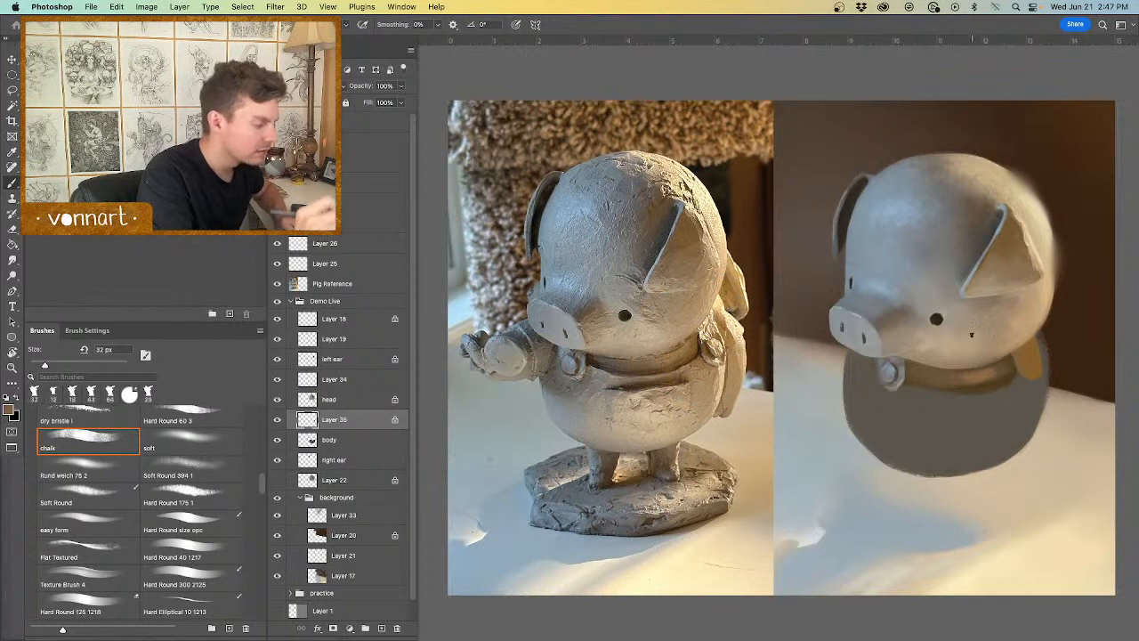
{"action": "left_click", "coordinate": [277, 420]}
{"action": "left_click", "coordinate": [277, 419]}
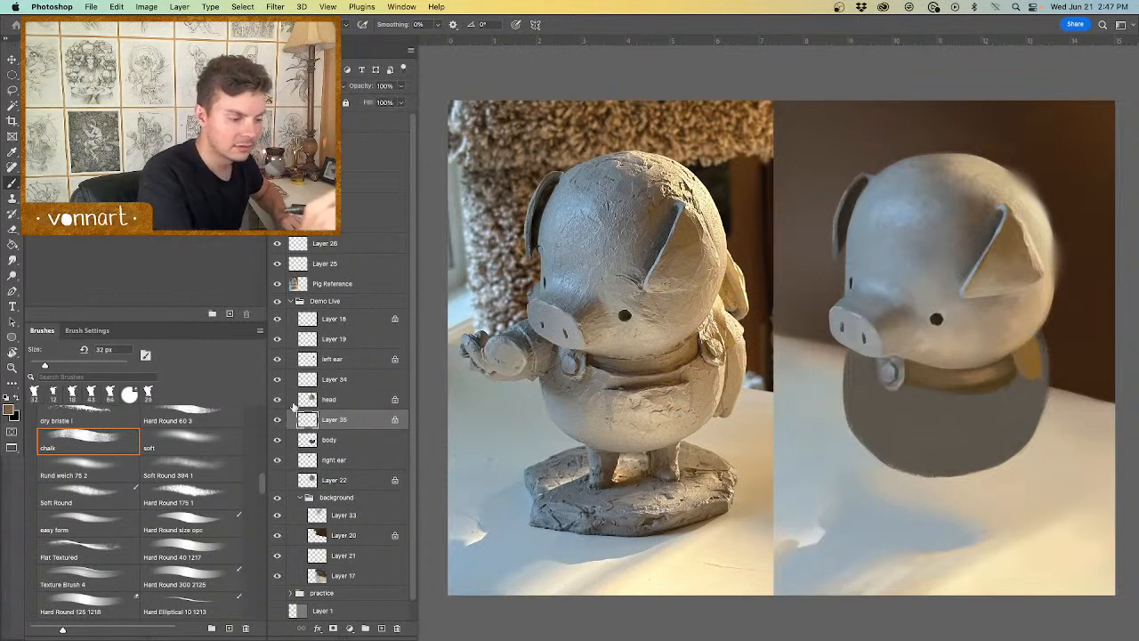
{"action": "left_click", "coordinate": [705, 334], "text": "alt"}
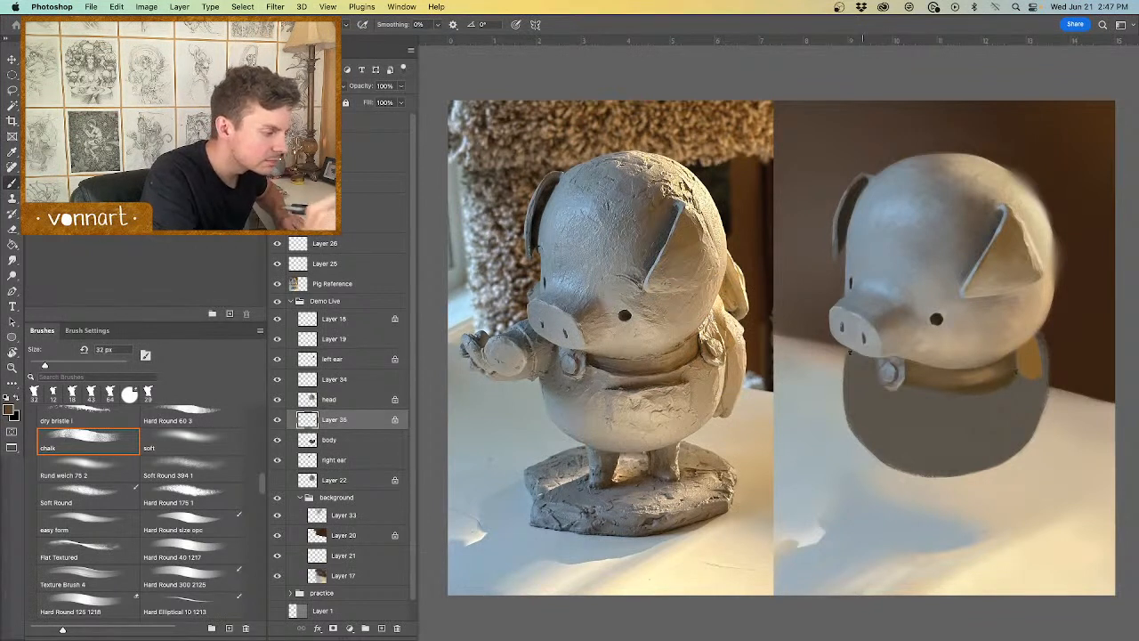
{"action": "left_click", "coordinate": [706, 355], "text": "alt"}
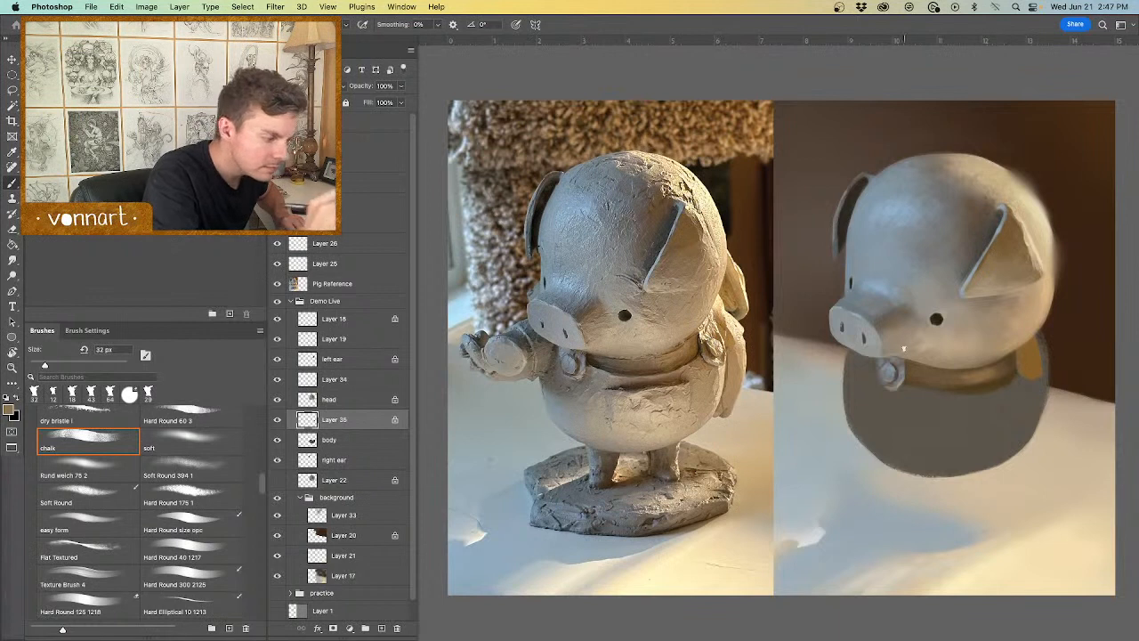
{"action": "left_click", "coordinate": [705, 356], "text": "alt"}
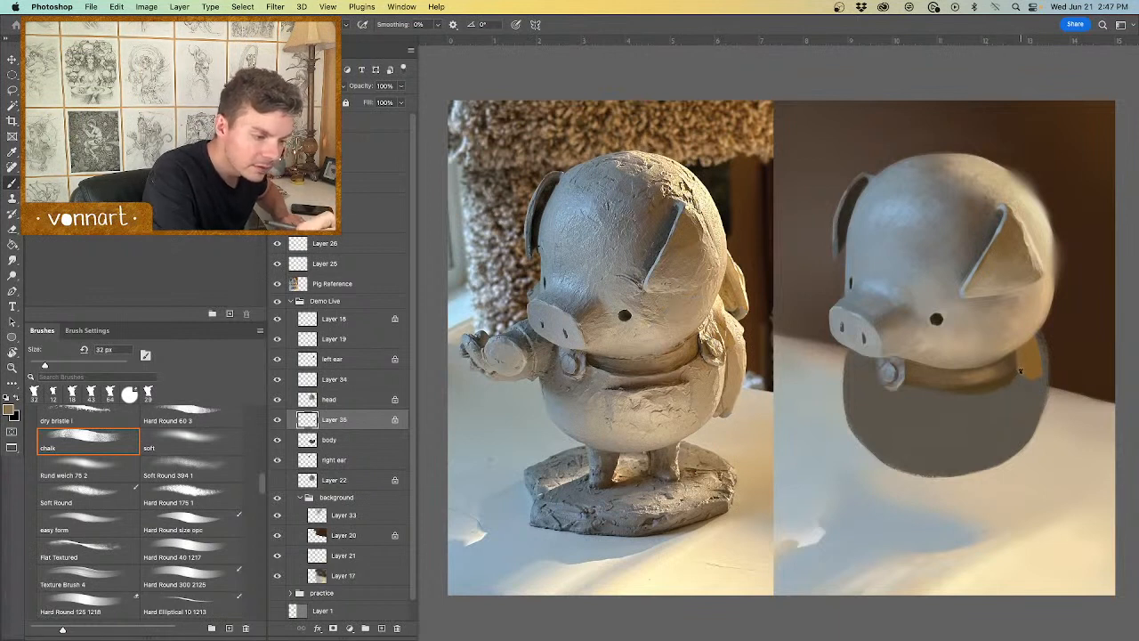
{"action": "left_click", "coordinate": [706, 355], "text": "alt"}
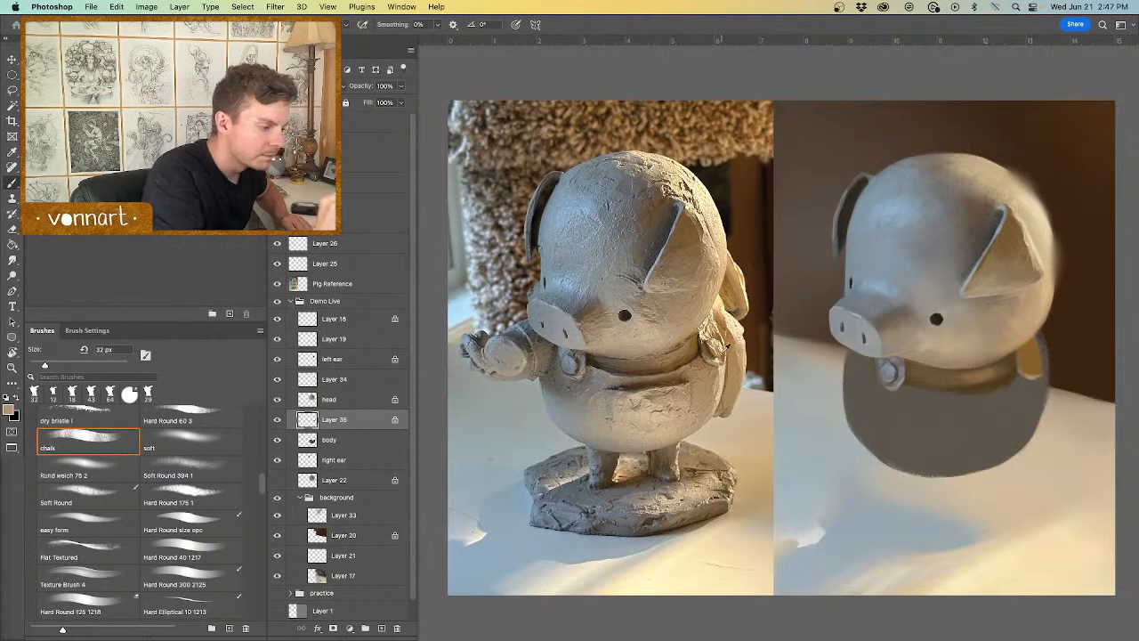
{"action": "left_click", "coordinate": [707, 351], "text": "alt"}
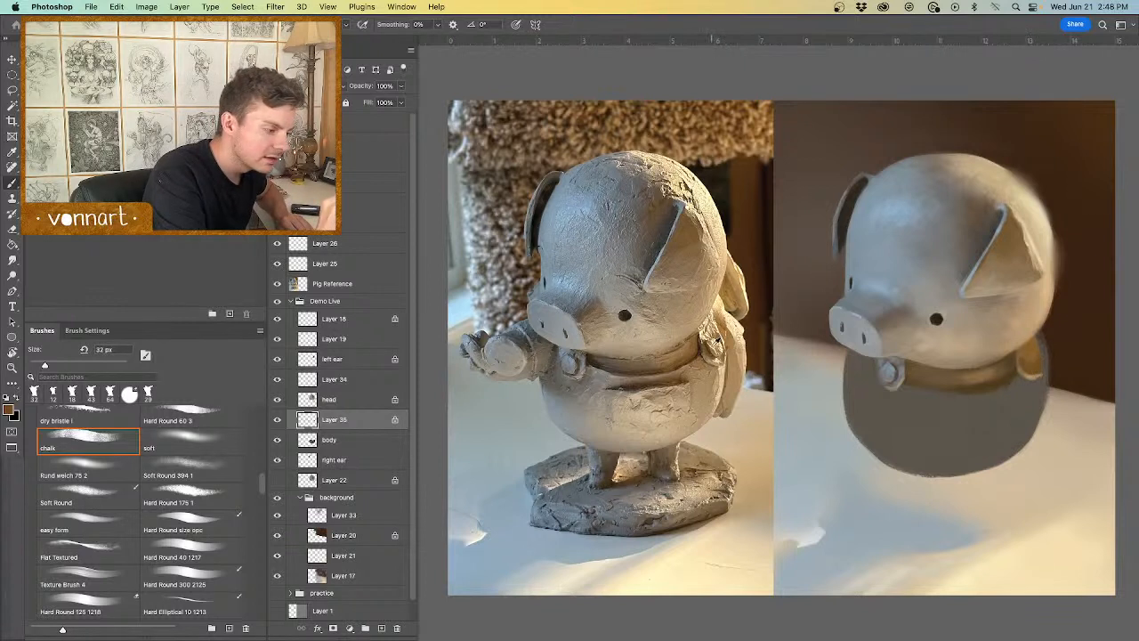
{"action": "left_click", "coordinate": [717, 342], "text": "alt"}
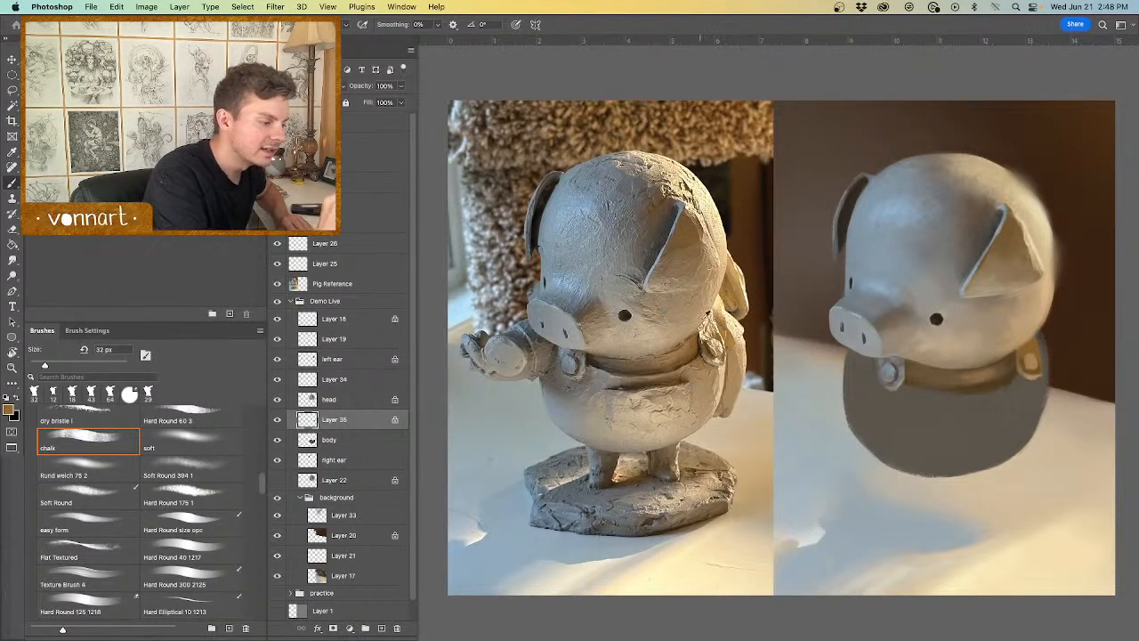
Step: Add pale cream highlights to the warm-lit strap and its button, varying the chalk brush size for the small accents
{"action": "left_click", "coordinate": [712, 325], "text": "alt"}
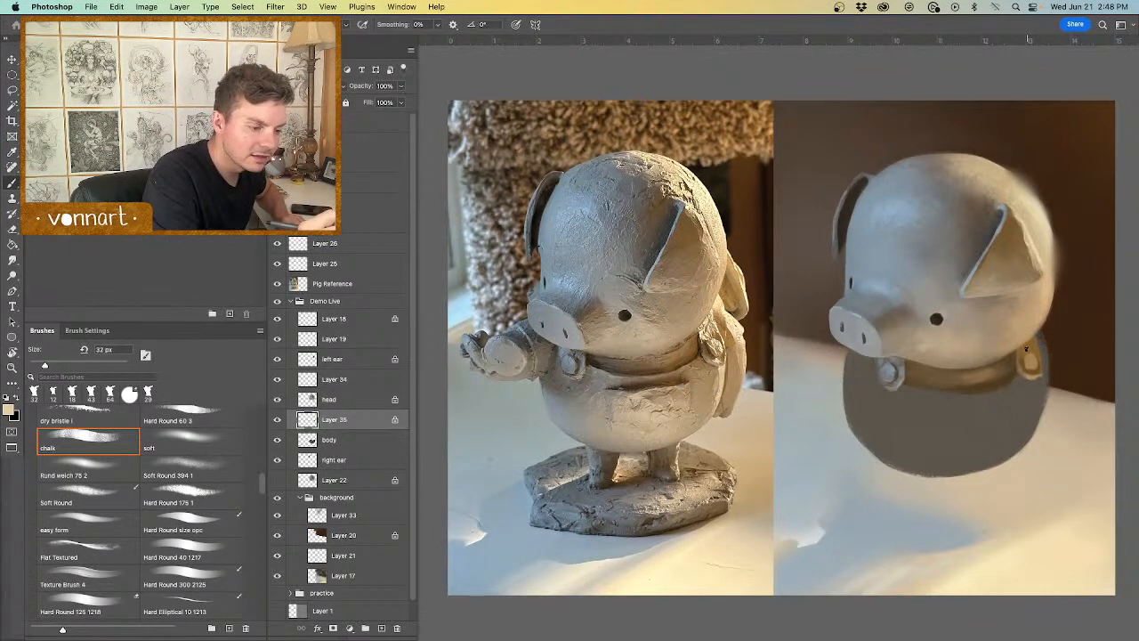
{"action": "left_click_drag", "start_coordinate": [1023, 353], "coordinate": [1020, 361]}
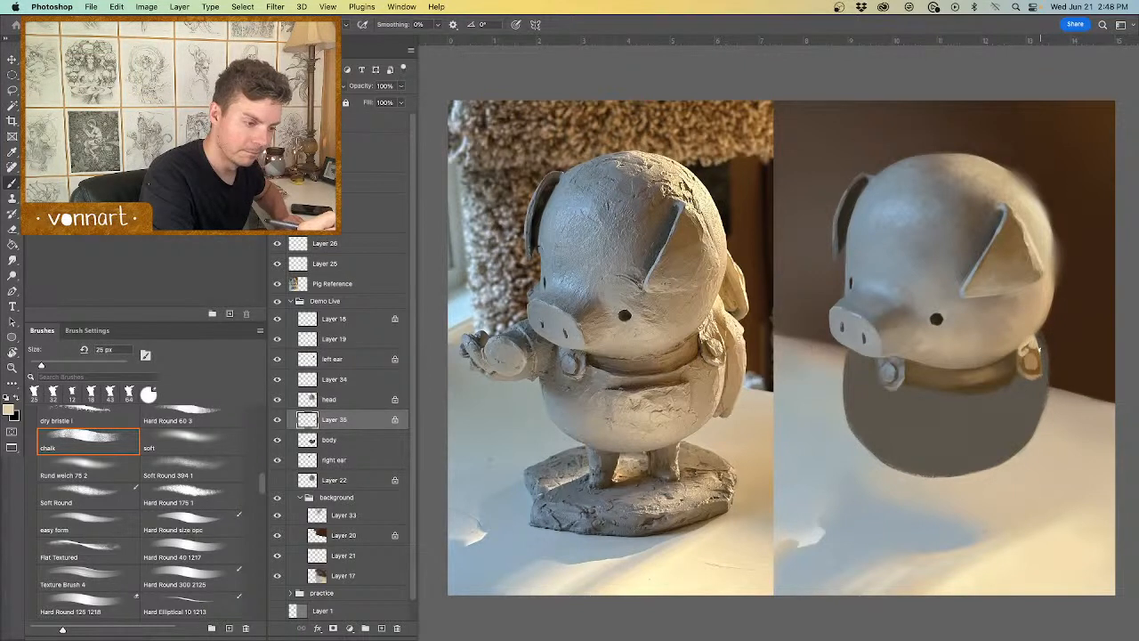
{"action": "left_click_drag", "start_coordinate": [1033, 348], "coordinate": [1044, 348]}
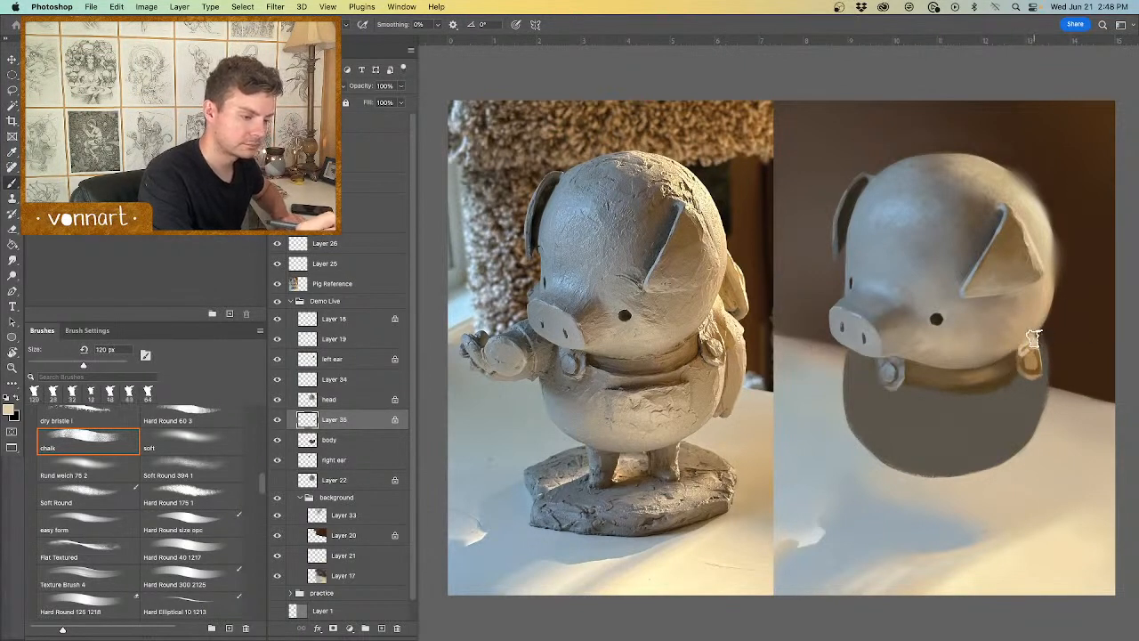
{"action": "mouse_move", "coordinate": [1043, 354]}
{"action": "left_mouse_down"}
{"action": "mouse_move", "coordinate": [1032, 349]}
{"action": "mouse_move", "coordinate": [1031, 362]}
{"action": "left_mouse_up"}
{"action": "left_click", "coordinate": [1030, 358]}
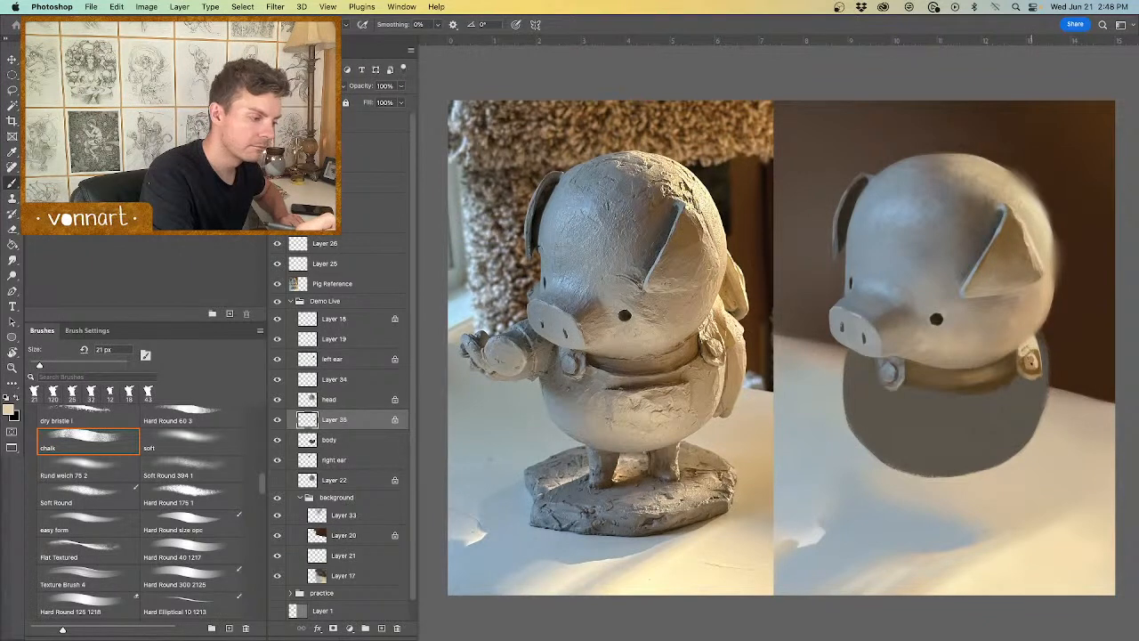
{"action": "left_click_drag", "start_coordinate": [1031, 365], "coordinate": [1035, 358]}
{"action": "left_click", "coordinate": [1033, 363]}
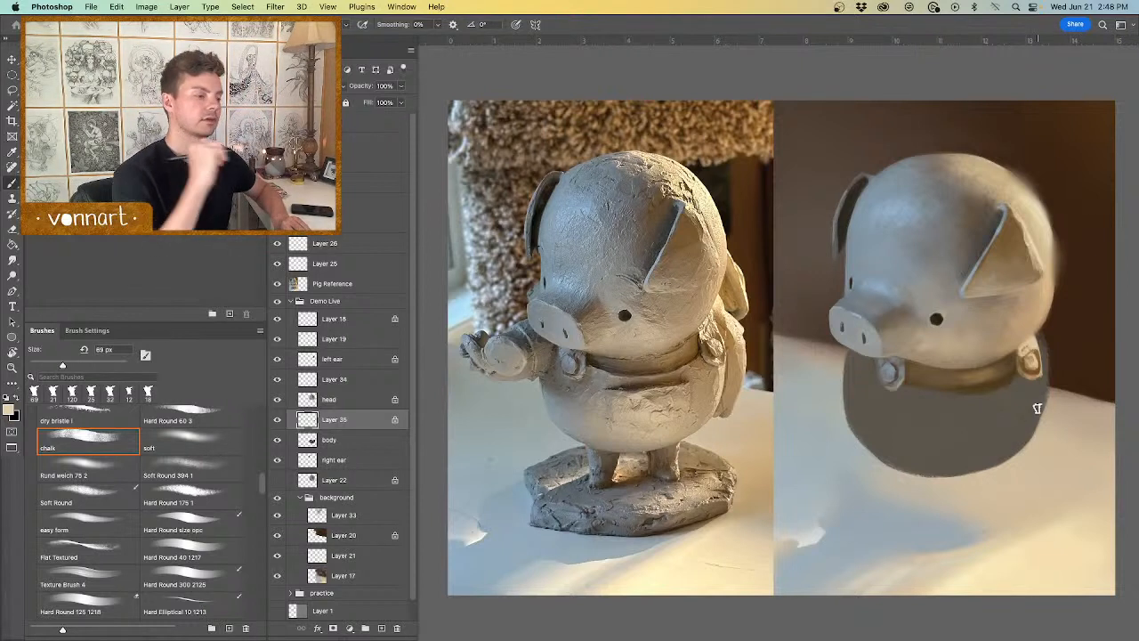
Step: Refine the warm-lit strap and its button with 33, 22 and 17 px chalk strokes in tans and dark browns sampled from the reference
{"action": "left_click", "coordinate": [1033, 352], "text": "alt"}
{"action": "left_click", "coordinate": [709, 334], "text": "alt"}
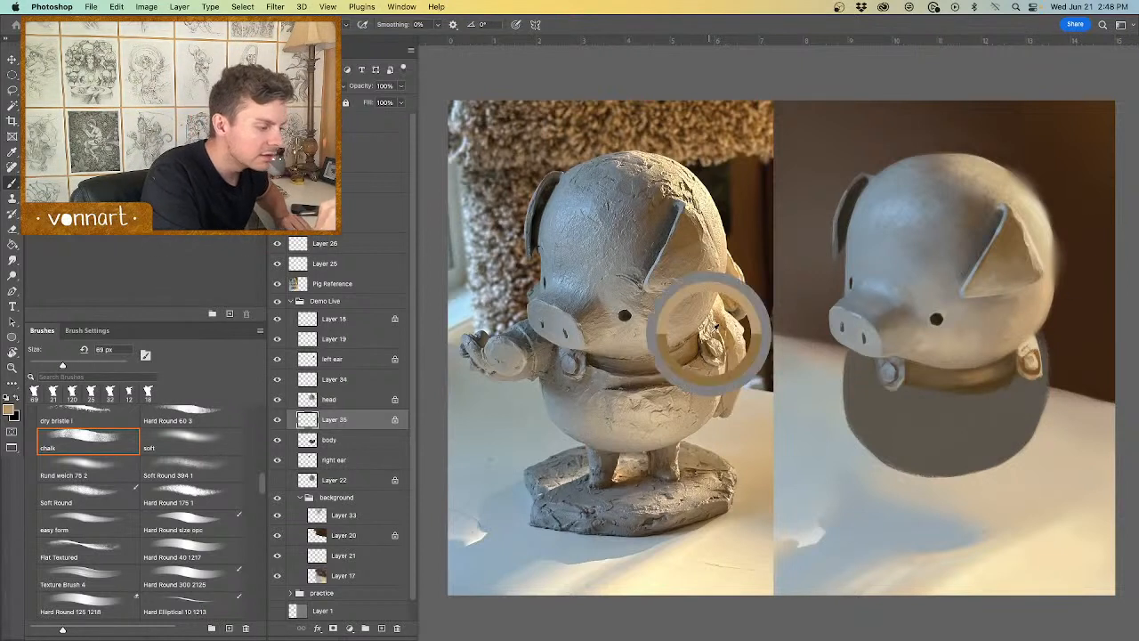
{"action": "left_click_drag", "start_coordinate": [1052, 358], "coordinate": [1030, 361]}
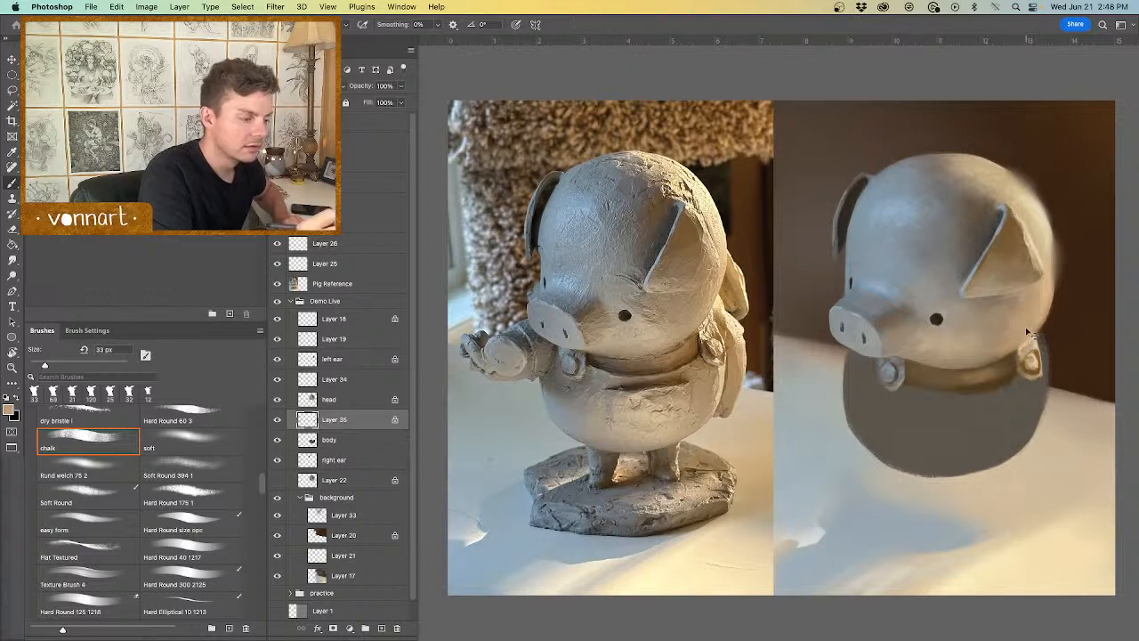
{"action": "key", "text": "super+z"}
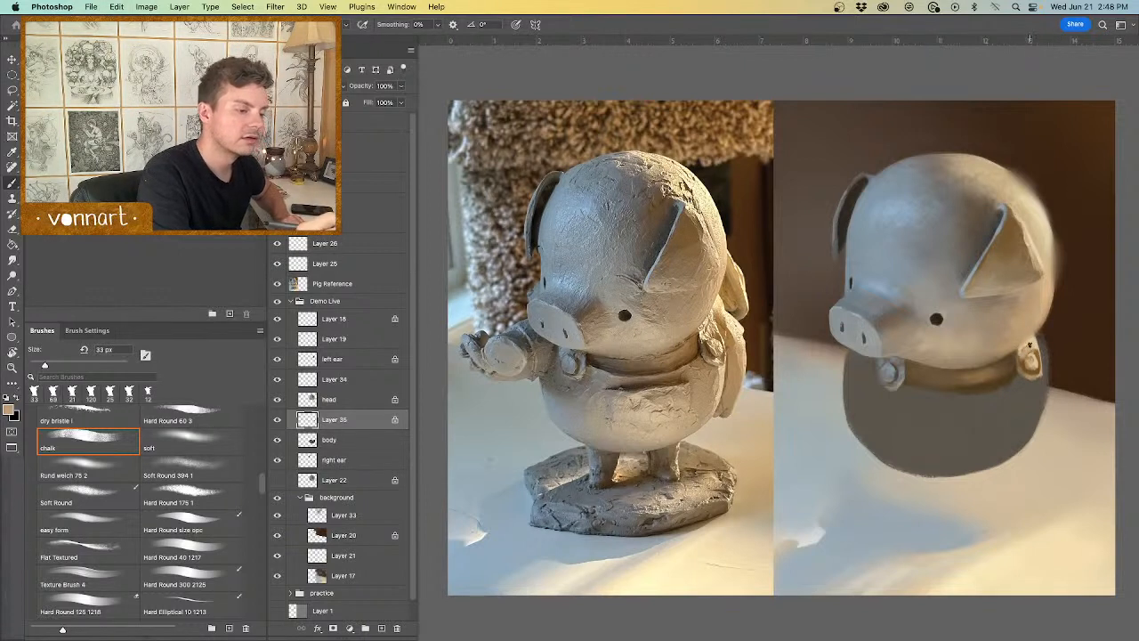
{"action": "left_click_drag", "start_coordinate": [1026, 366], "coordinate": [1020, 366]}
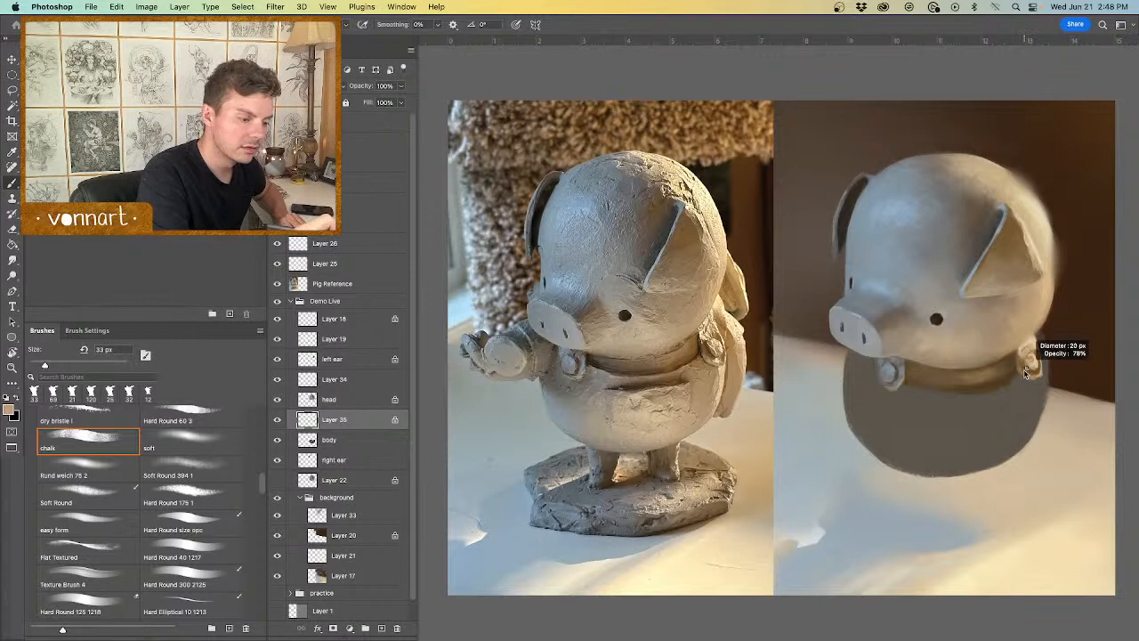
{"action": "left_click", "coordinate": [1012, 374], "text": "alt"}
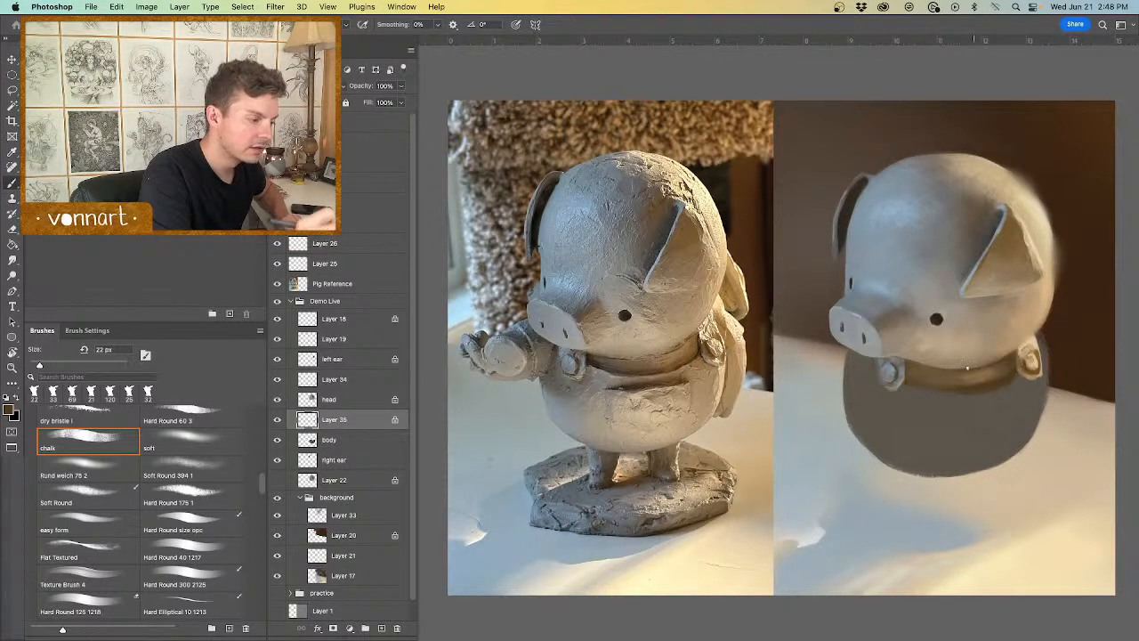
{"action": "left_click", "coordinate": [700, 341], "text": "alt"}
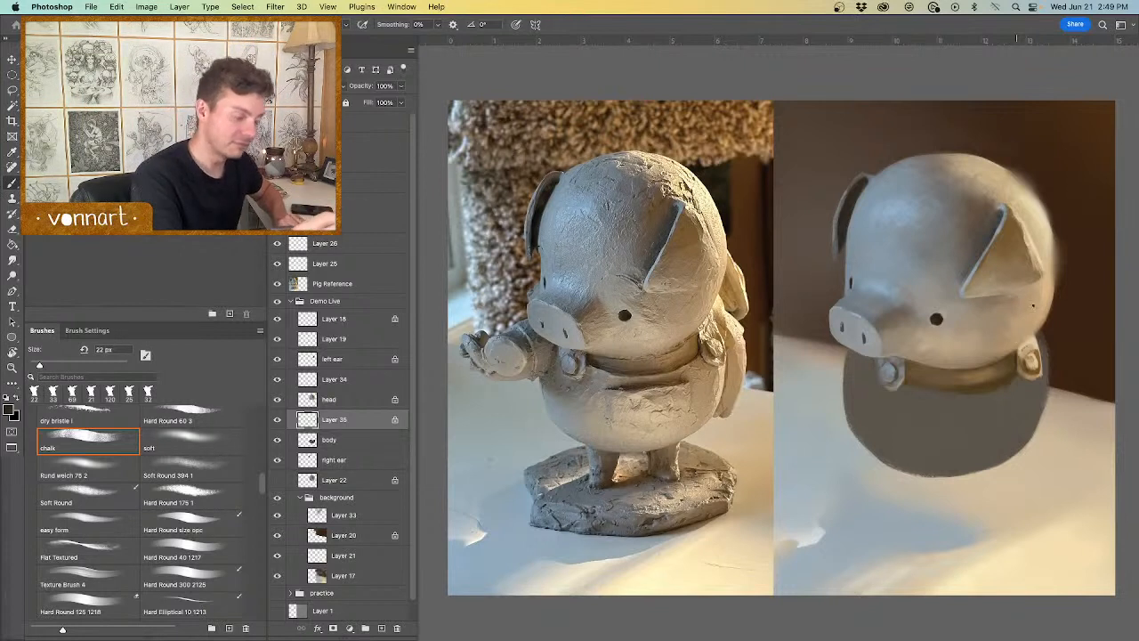
{"action": "left_click_drag", "start_coordinate": [1032, 361], "coordinate": [1029, 361]}
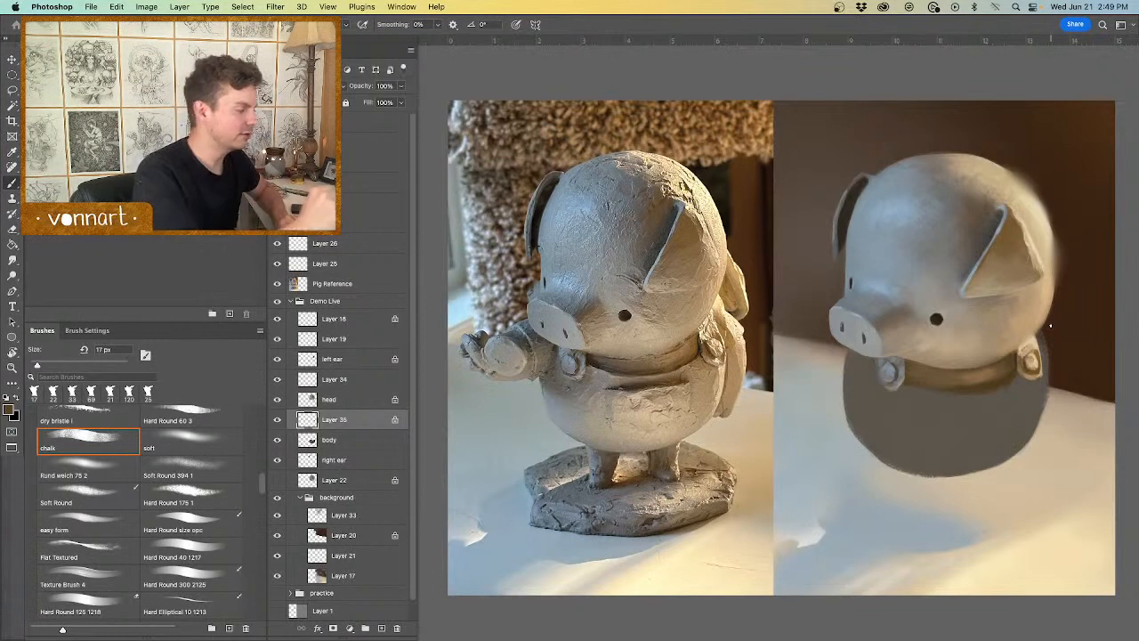
Step: On the body layer, block in the warm-lit side below the collar with the 117 px chalk brush in browns and tans sampled from the reference
{"action": "left_click", "coordinate": [331, 442]}
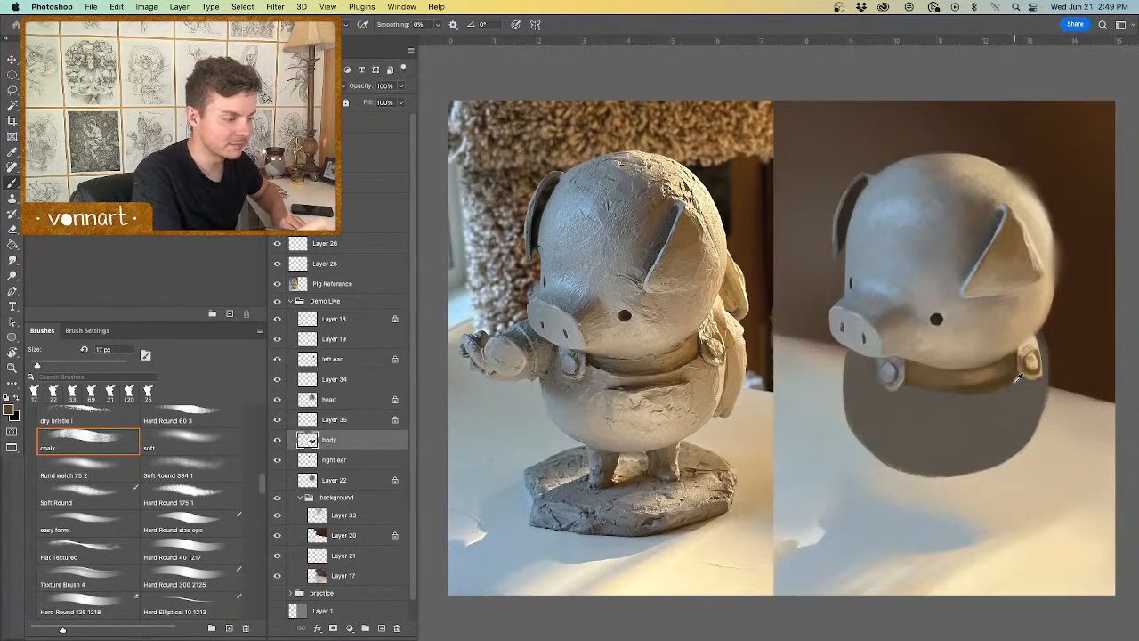
{"action": "left_click", "coordinate": [699, 363], "text": "alt"}
{"action": "left_click_drag", "start_coordinate": [986, 387], "coordinate": [1002, 386]}
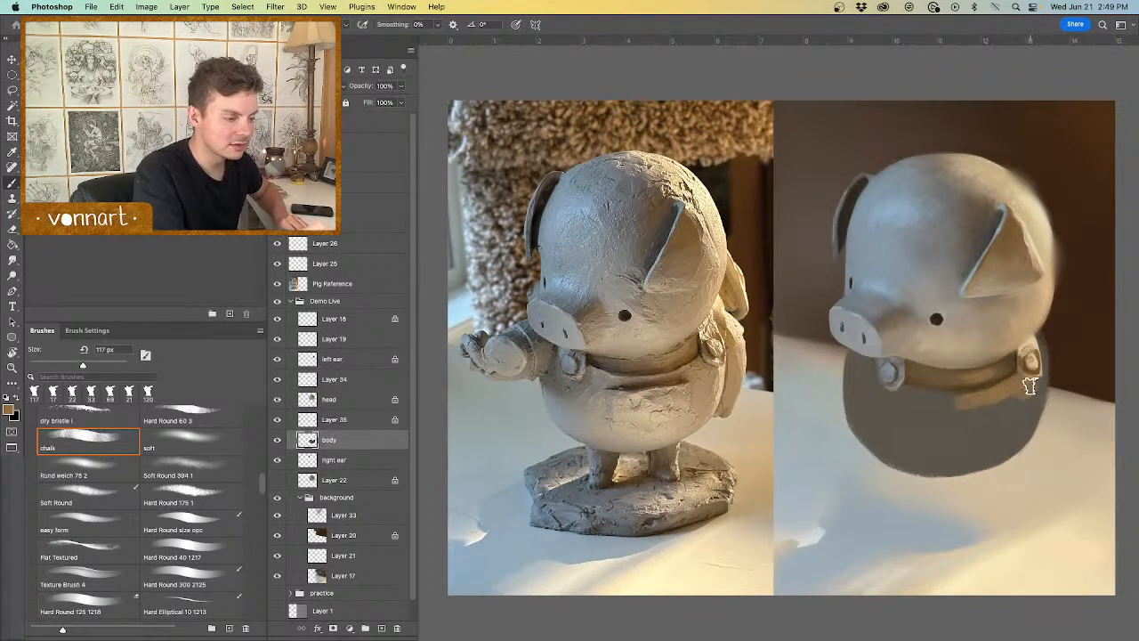
{"action": "left_click", "coordinate": [711, 374], "text": "alt"}
{"action": "mouse_move", "coordinate": [1004, 386]}
{"action": "left_mouse_down"}
{"action": "mouse_move", "coordinate": [1002, 401]}
{"action": "mouse_move", "coordinate": [1026, 407]}
{"action": "mouse_move", "coordinate": [1014, 445]}
{"action": "mouse_move", "coordinate": [991, 440]}
{"action": "mouse_move", "coordinate": [989, 471]}
{"action": "mouse_move", "coordinate": [997, 467]}
{"action": "left_mouse_up"}
{"action": "key", "text": "super+z"}
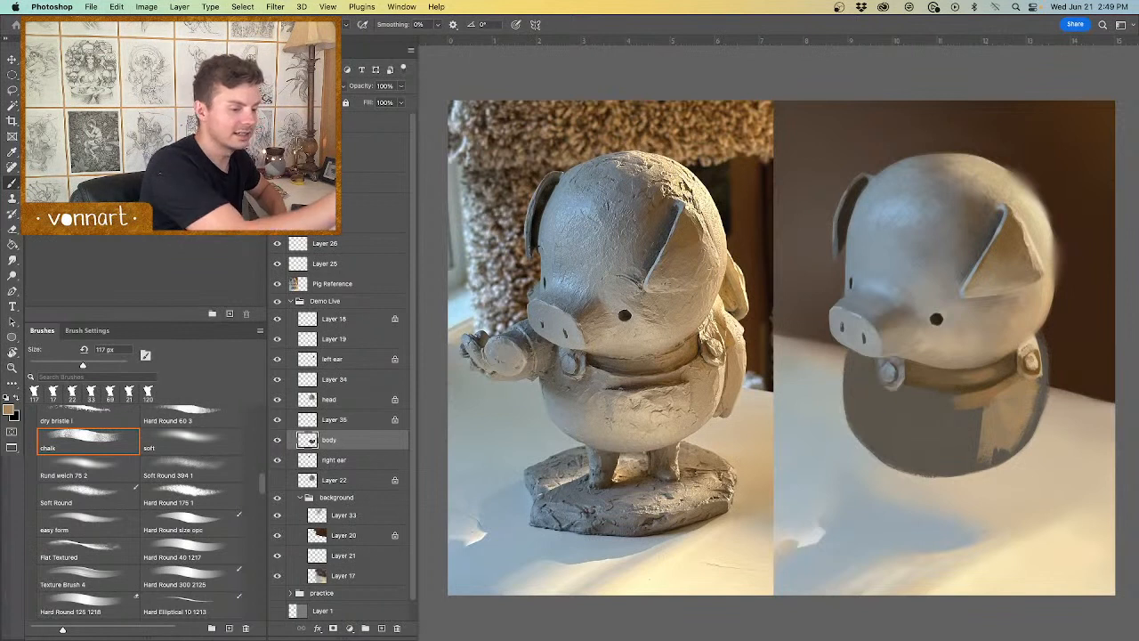
{"action": "left_click_drag", "start_coordinate": [1022, 435], "coordinate": [995, 462]}
Step: Lighten the body's warm-lit edge and underside with 117 px chalk strokes in sampled creams and tans, keeping paint inside the silhouette
{"action": "left_click", "coordinate": [717, 403], "text": "alt"}
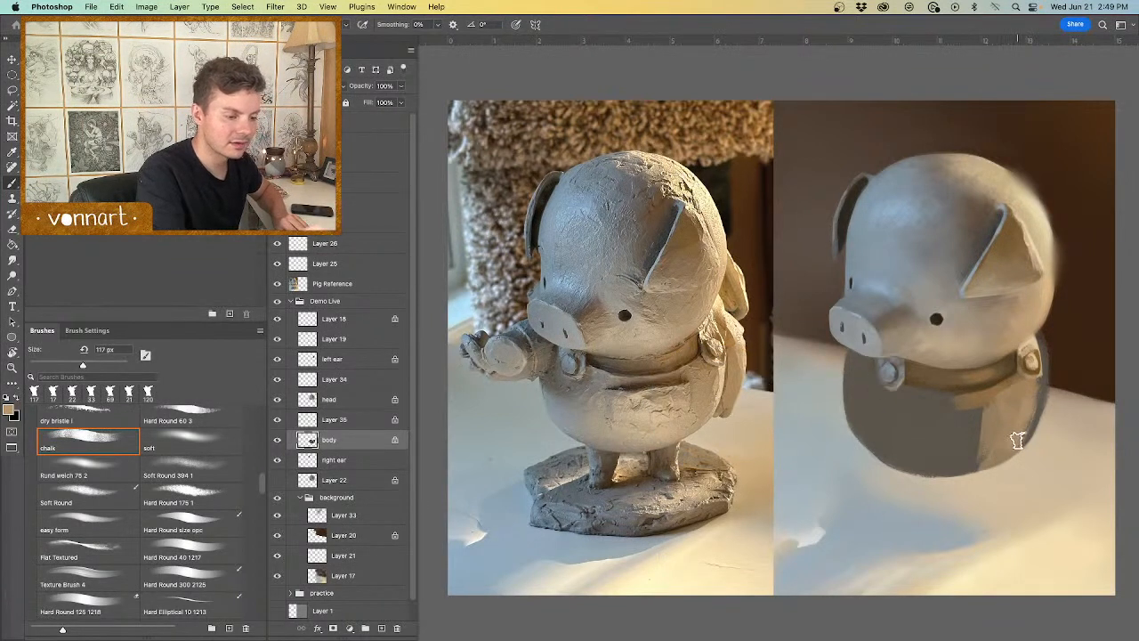
{"action": "left_click", "coordinate": [726, 374], "text": "alt"}
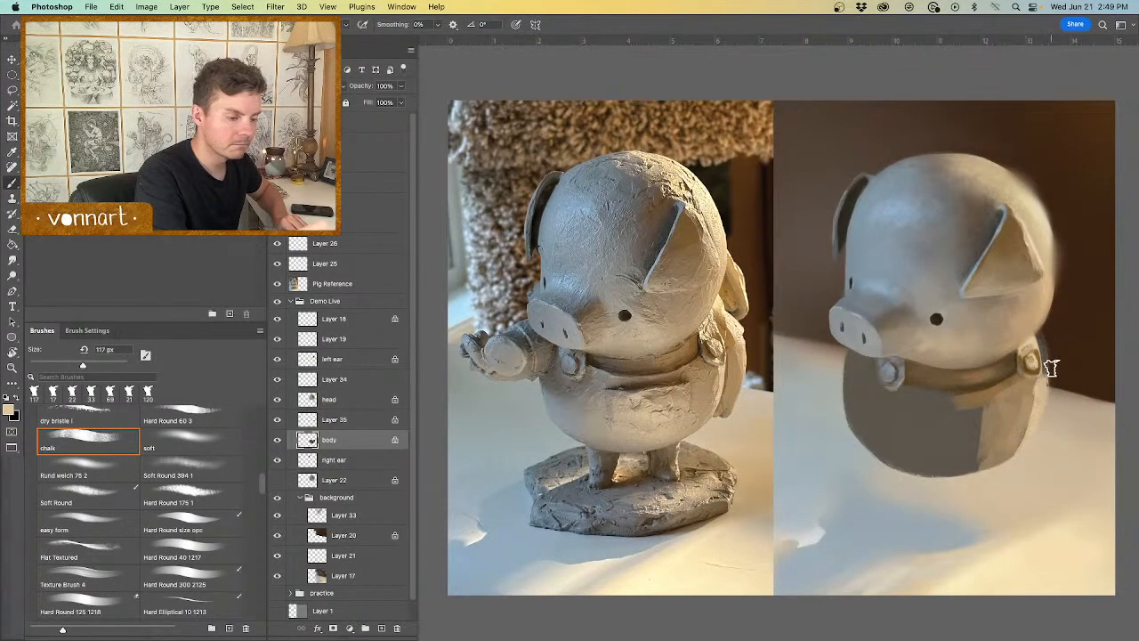
{"action": "left_click", "coordinate": [722, 332], "text": "alt"}
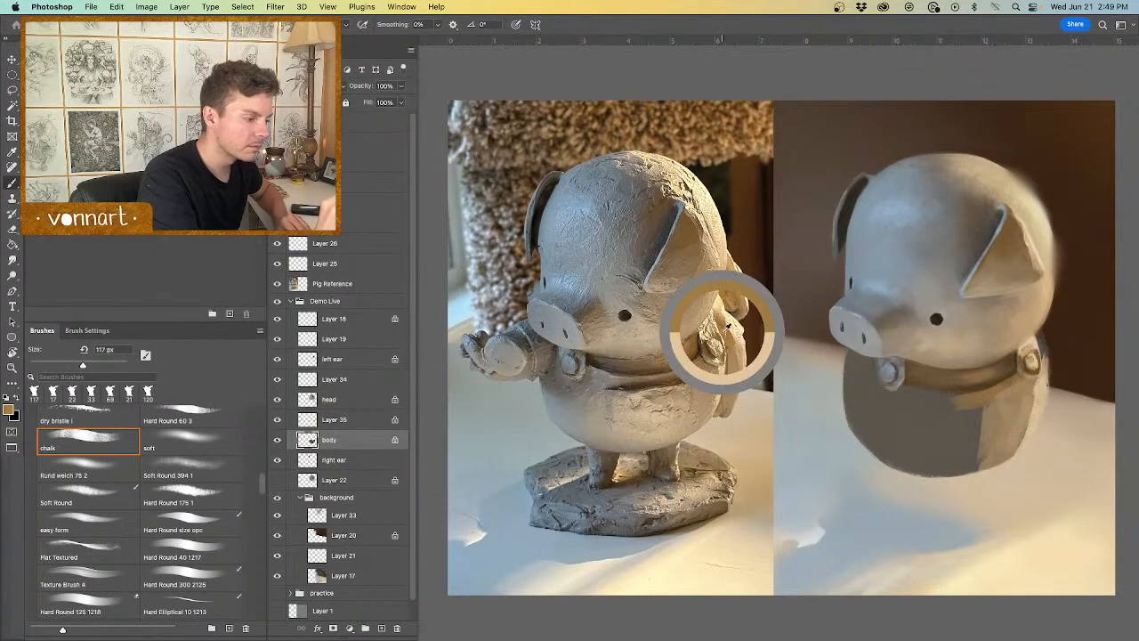
{"action": "left_click", "coordinate": [1028, 386], "text": "alt"}
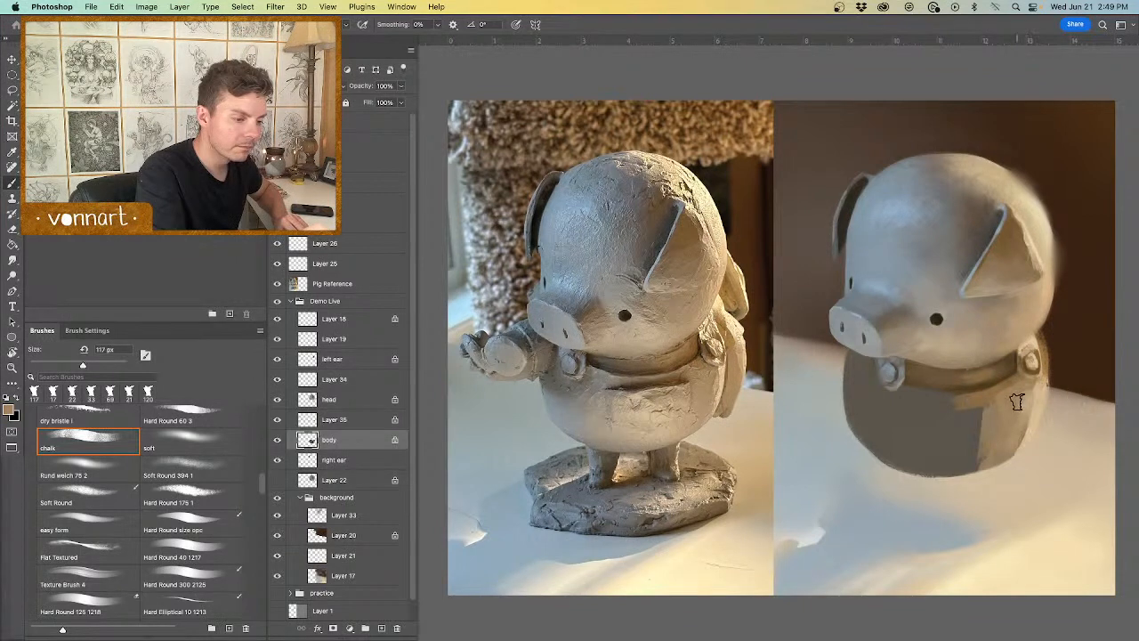
{"action": "left_click", "coordinate": [1037, 398], "text": "alt"}
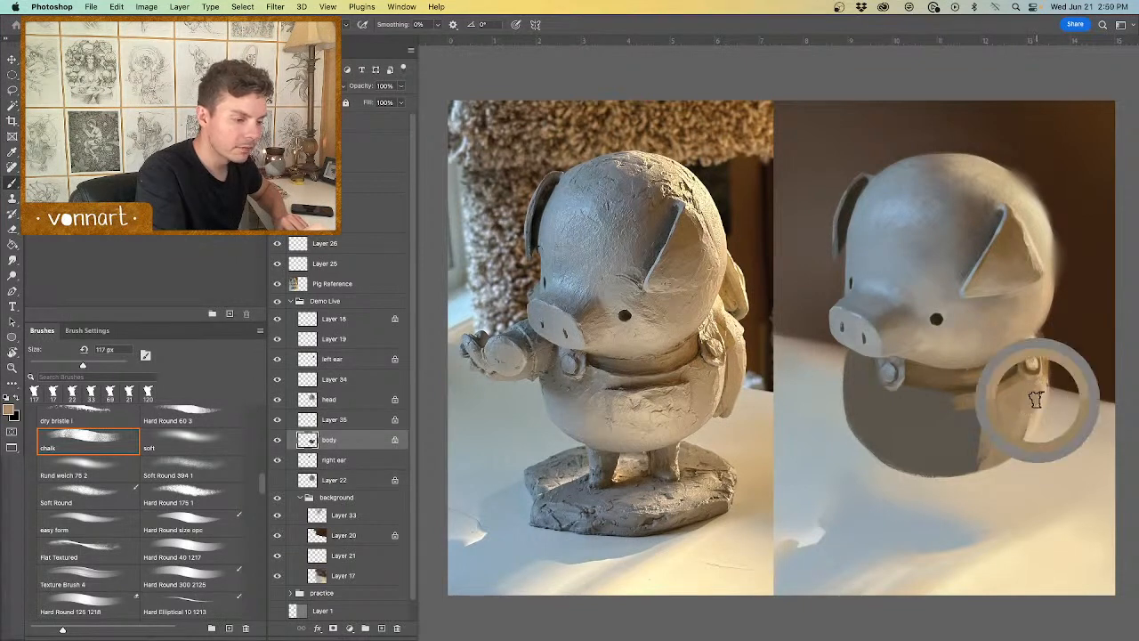
{"action": "left_click", "coordinate": [1033, 413], "text": "alt"}
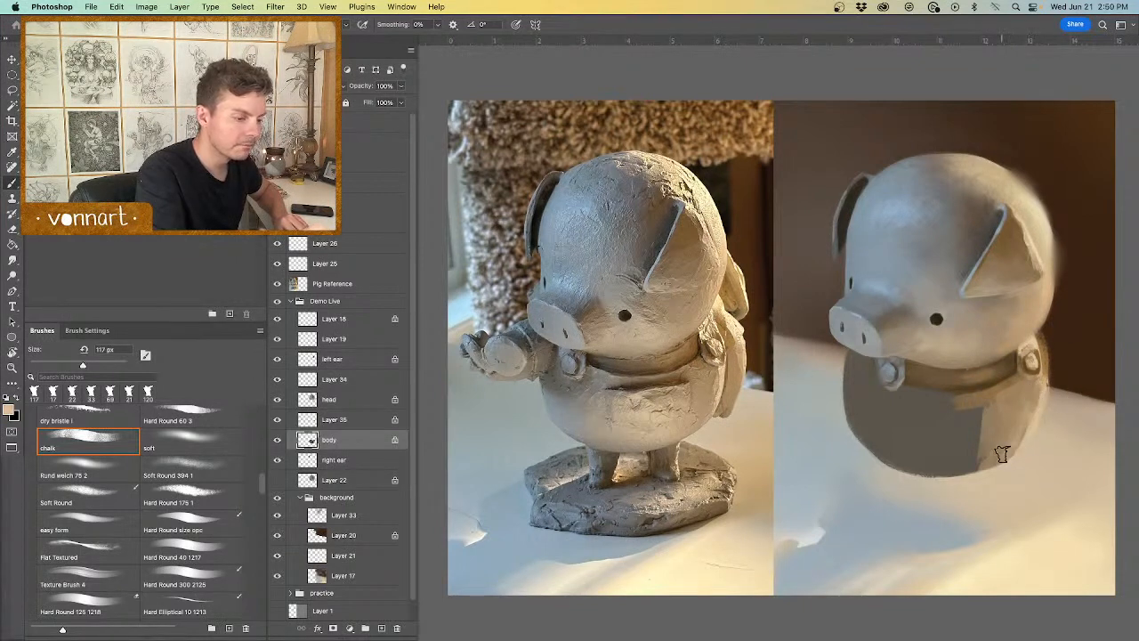
{"action": "left_click", "coordinate": [711, 425], "text": "alt"}
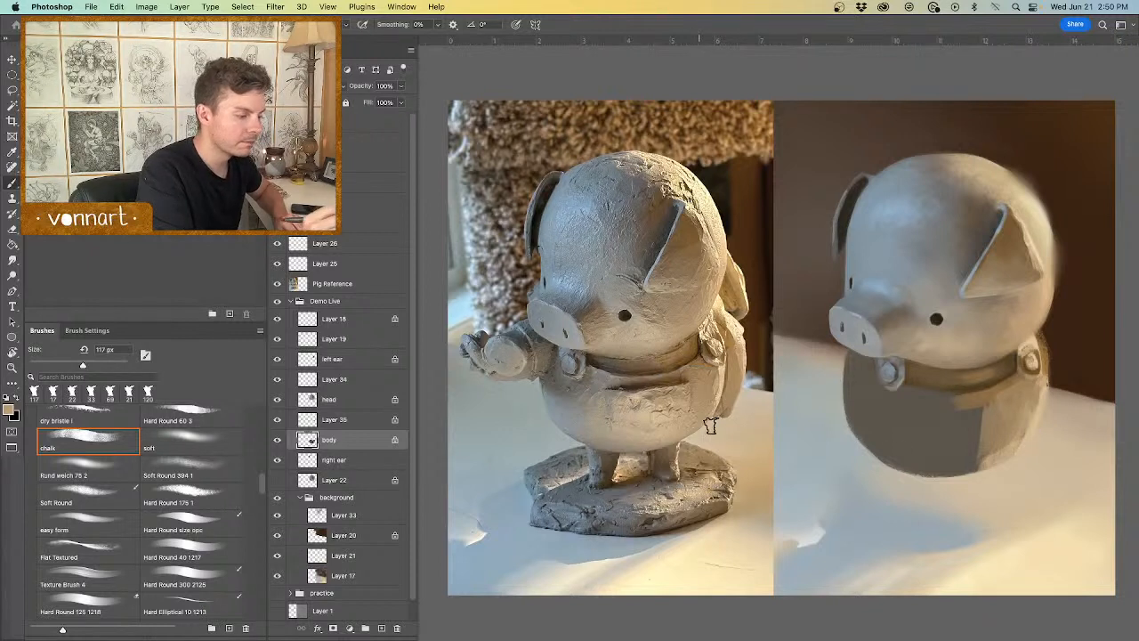
{"action": "mouse_move", "coordinate": [1001, 456]}
{"action": "left_mouse_down"}
{"action": "mouse_move", "coordinate": [1019, 436]}
{"action": "mouse_move", "coordinate": [951, 458]}
{"action": "mouse_move", "coordinate": [970, 470]}
{"action": "left_mouse_up"}
Step: Add textured cool grey and beige to the body's shaded side and belly with the chalk brush at 117 and 395 px
{"action": "left_click", "coordinate": [563, 412], "text": "alt"}
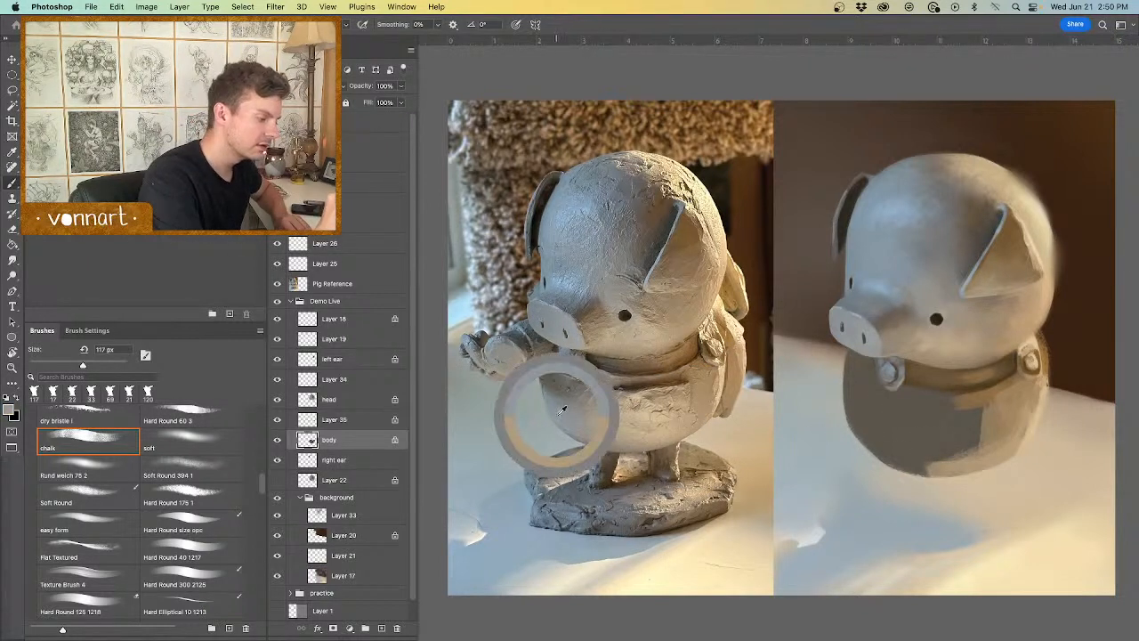
{"action": "mouse_move", "coordinate": [850, 405]}
{"action": "left_mouse_down"}
{"action": "mouse_move", "coordinate": [859, 443]}
{"action": "mouse_move", "coordinate": [877, 454]}
{"action": "mouse_move", "coordinate": [956, 432]}
{"action": "left_mouse_up"}
{"action": "mouse_move", "coordinate": [867, 422]}
{"action": "left_mouse_down"}
{"action": "mouse_move", "coordinate": [885, 452]}
{"action": "mouse_move", "coordinate": [899, 452]}
{"action": "left_mouse_up"}
{"action": "left_click", "coordinate": [638, 426], "text": "alt"}
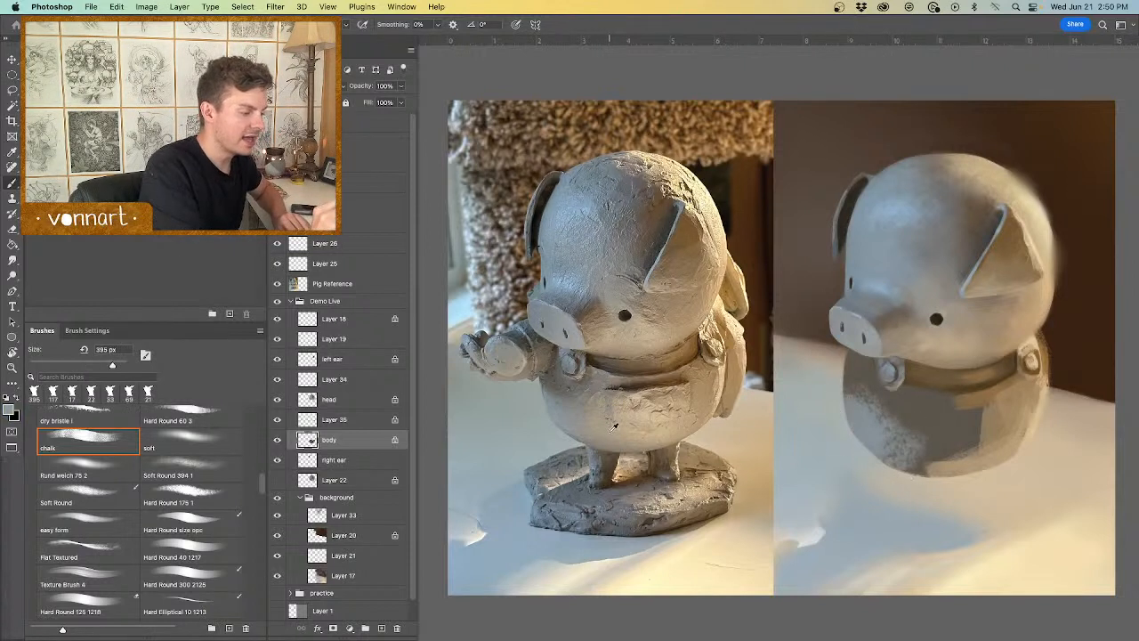
{"action": "left_click", "coordinate": [684, 416], "text": "alt"}
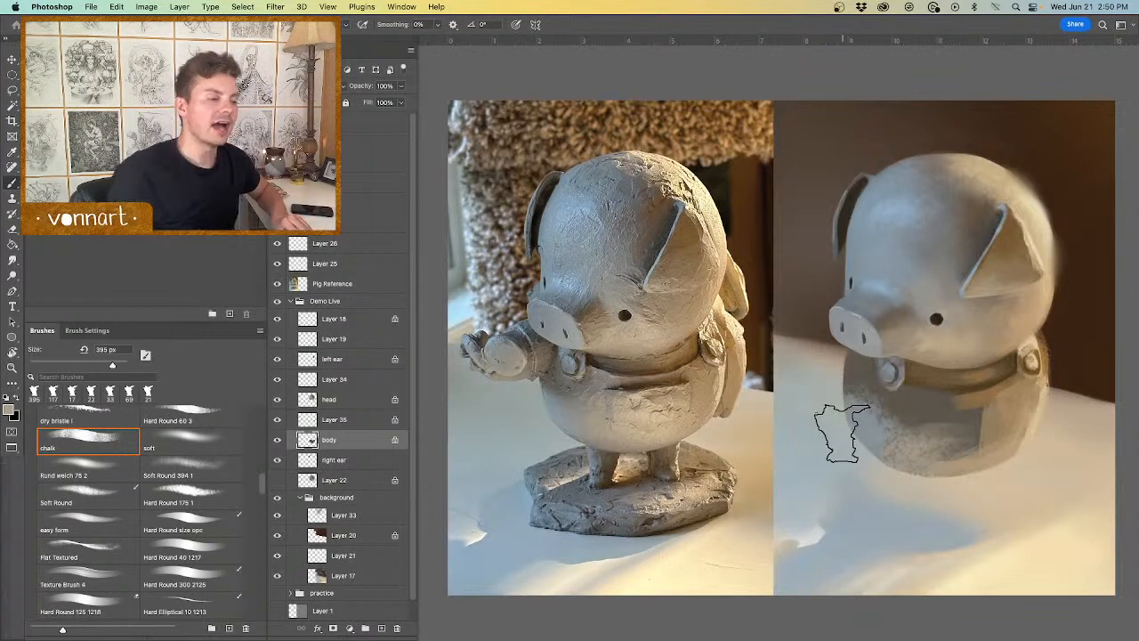
Step: Switch to the soft brush and smooth the belly and shaded side with large strokes at 582 and 371 px in sampled tones
{"action": "right_click", "coordinate": [854, 431]}
{"action": "left_click", "coordinate": [1039, 408]}
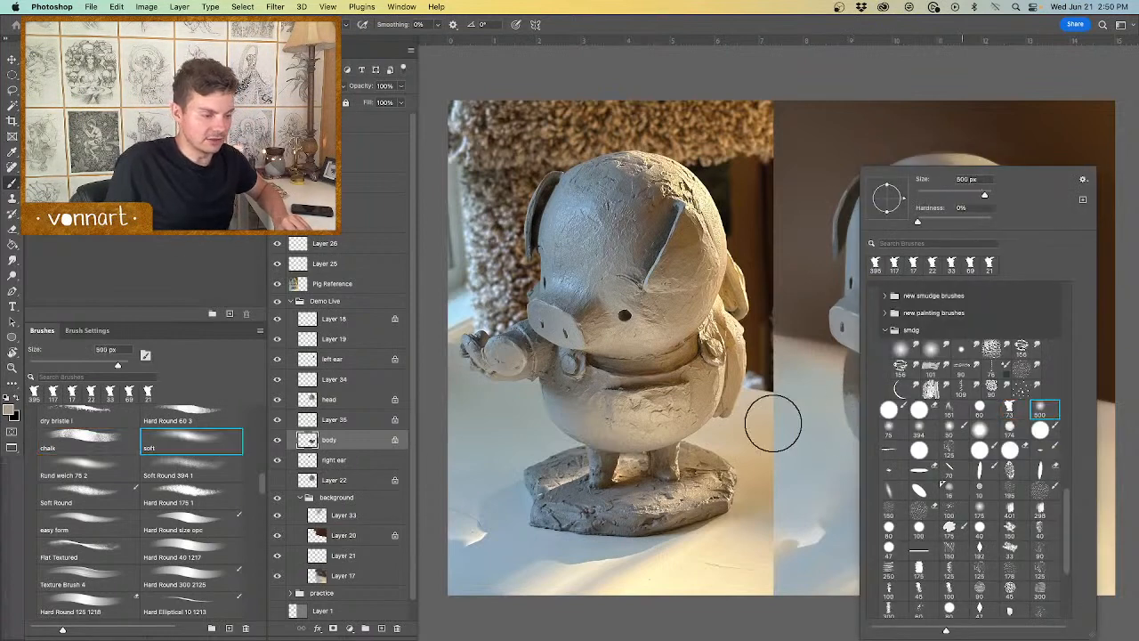
{"action": "left_click_drag", "start_coordinate": [773, 423], "coordinate": [780, 423]}
{"action": "mouse_move", "coordinate": [937, 448]}
{"action": "left_mouse_down"}
{"action": "mouse_move", "coordinate": [883, 466]}
{"action": "mouse_move", "coordinate": [984, 446]}
{"action": "mouse_move", "coordinate": [910, 446]}
{"action": "left_mouse_up"}
{"action": "left_click", "coordinate": [627, 441], "text": "alt"}
{"action": "key", "text": "super+z"}
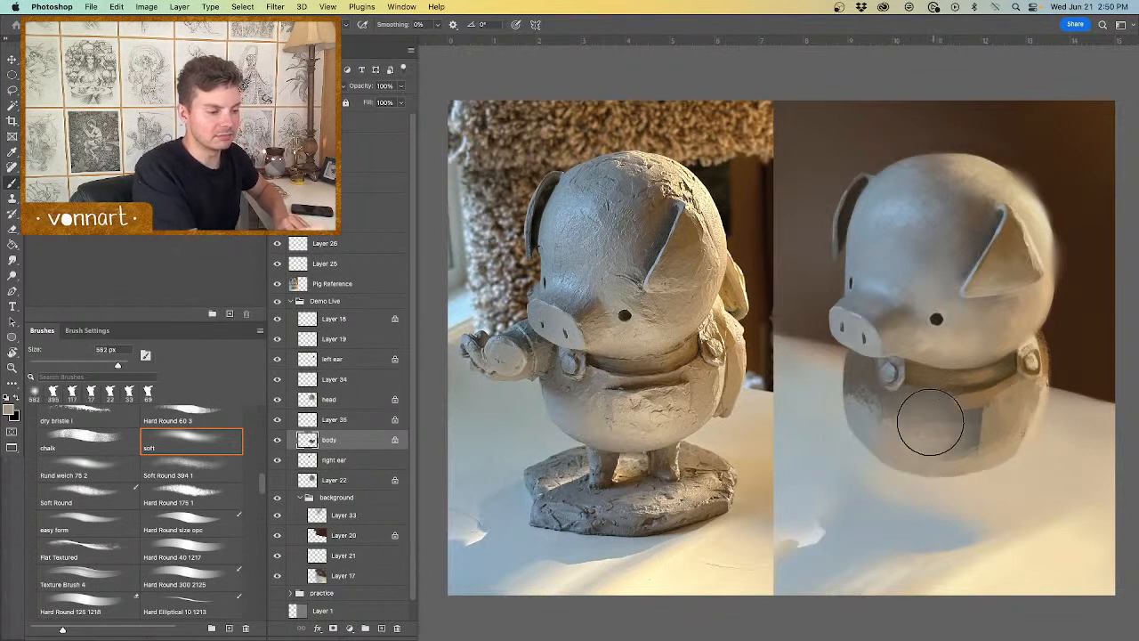
{"action": "left_click_drag", "start_coordinate": [890, 405], "coordinate": [849, 404]}
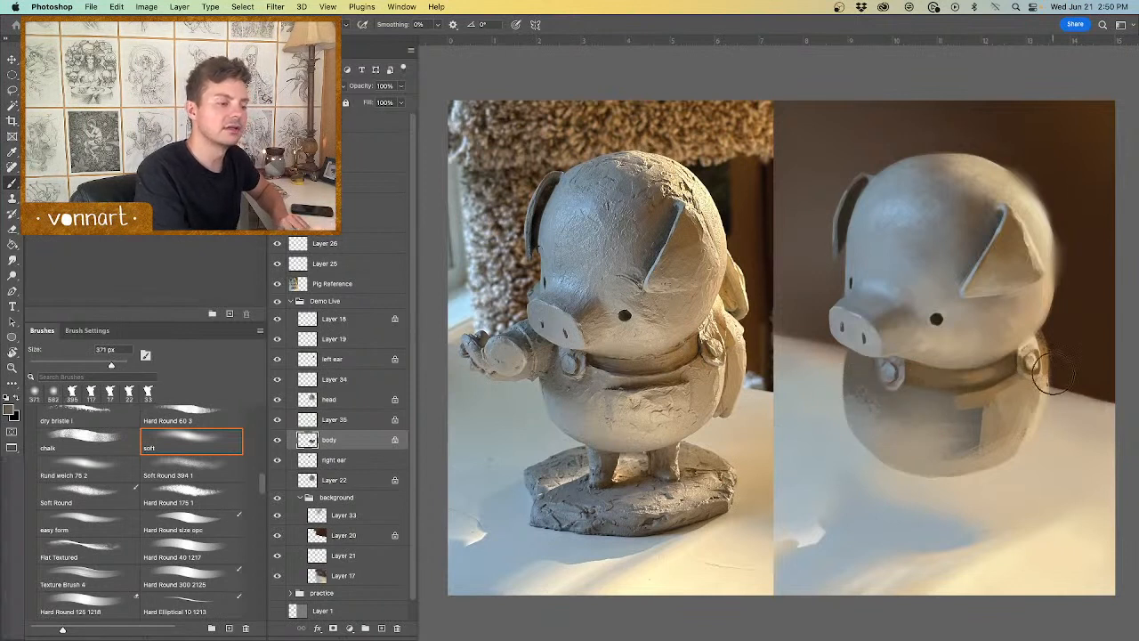
Step: Soften the area beneath the collar with the soft brush at 228 px, using taupe and brown sampled from the reference
{"action": "left_click_drag", "start_coordinate": [974, 407], "coordinate": [951, 407]}
{"action": "left_click", "coordinate": [599, 377], "text": "alt"}
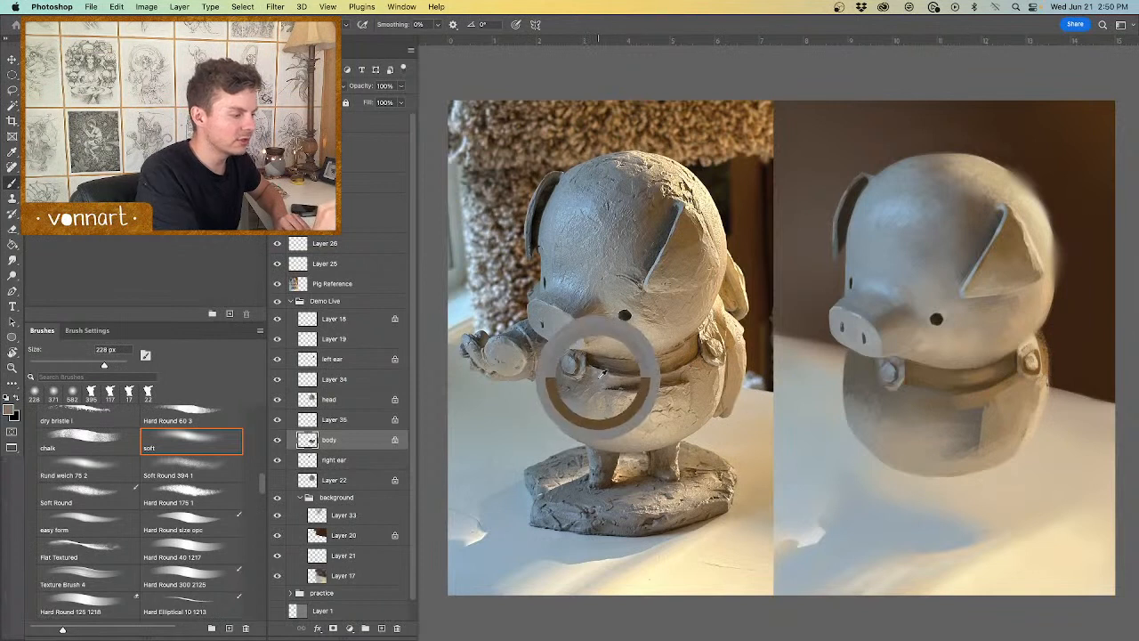
{"action": "key", "text": "super+z"}
{"action": "mouse_move", "coordinate": [930, 405]}
{"action": "left_mouse_down"}
{"action": "mouse_move", "coordinate": [905, 393]}
{"action": "mouse_move", "coordinate": [934, 394]}
{"action": "left_mouse_up"}
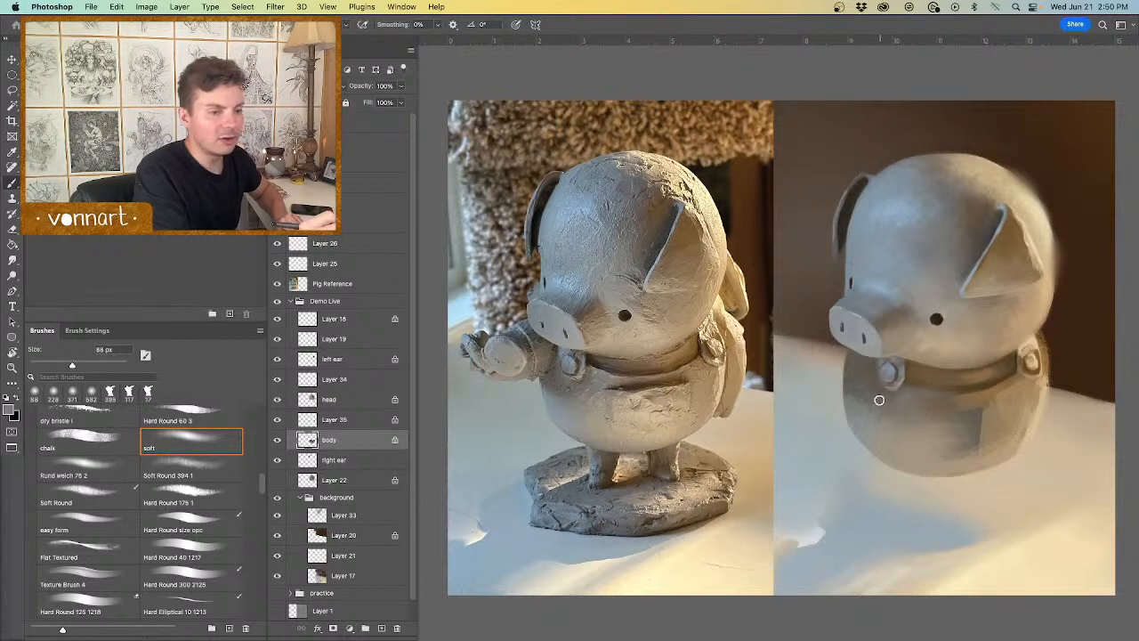
Step: Shade the cool side of the body and its lower edge with the soft brush at 88 and 190 px in sampled greys
{"action": "left_click_drag", "start_coordinate": [879, 399], "coordinate": [935, 421]}
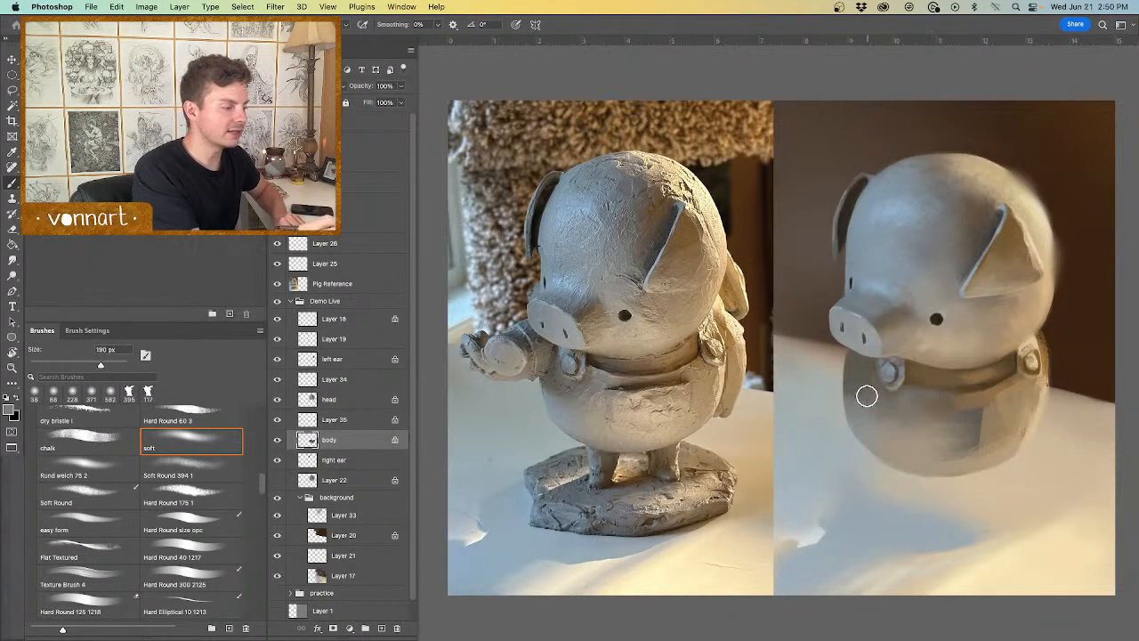
{"action": "mouse_move", "coordinate": [866, 397]}
{"action": "left_mouse_down"}
{"action": "mouse_move", "coordinate": [892, 424]}
{"action": "mouse_move", "coordinate": [878, 424]}
{"action": "left_mouse_up"}
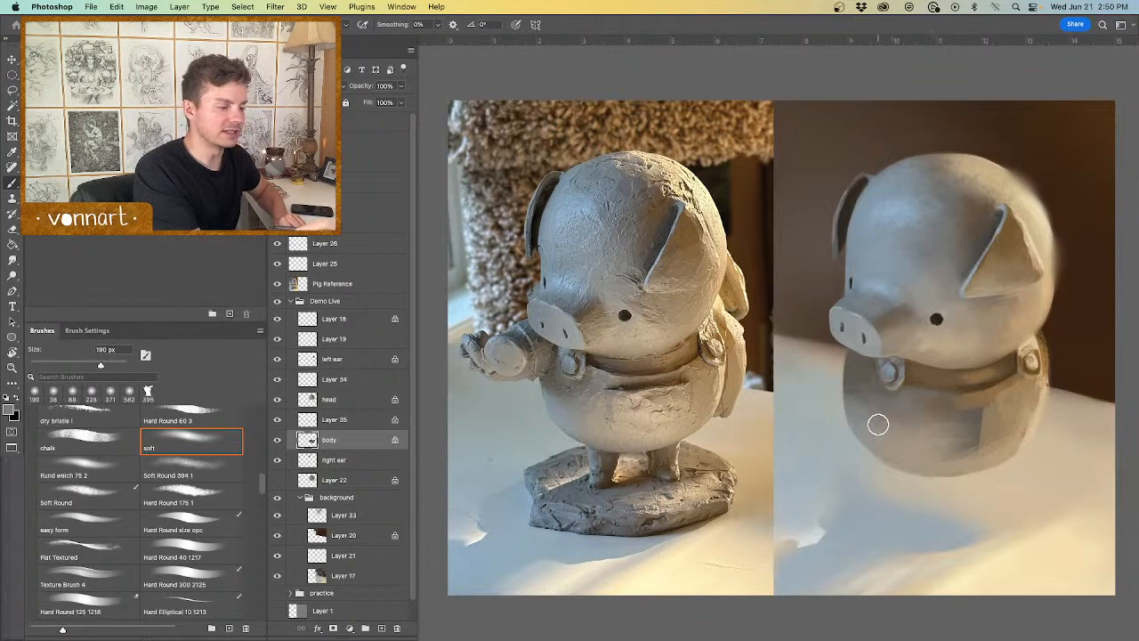
{"action": "left_click", "coordinate": [552, 415], "text": "alt"}
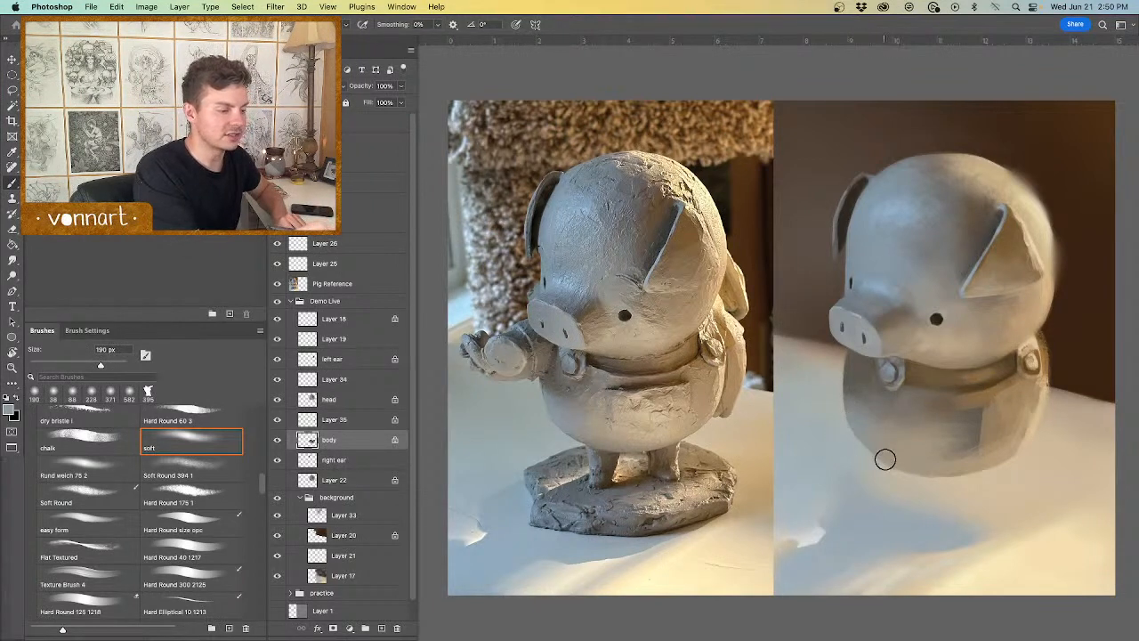
{"action": "left_click", "coordinate": [653, 444], "text": "alt"}
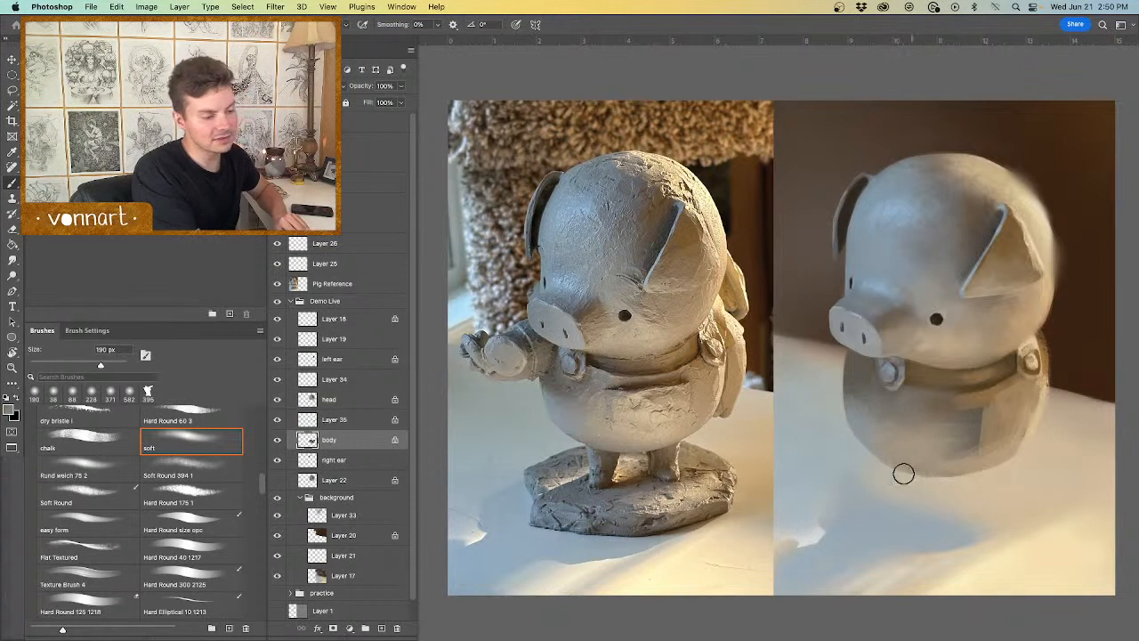
Step: Blend the hard-edged patch on the warm side of the belly with the soft brush at 326 px in sampled beige and tan
{"action": "left_click", "coordinate": [659, 432], "text": "alt"}
{"action": "mouse_move", "coordinate": [958, 432]}
{"action": "left_mouse_down"}
{"action": "mouse_move", "coordinate": [974, 434]}
{"action": "mouse_move", "coordinate": [965, 438]}
{"action": "left_mouse_up"}
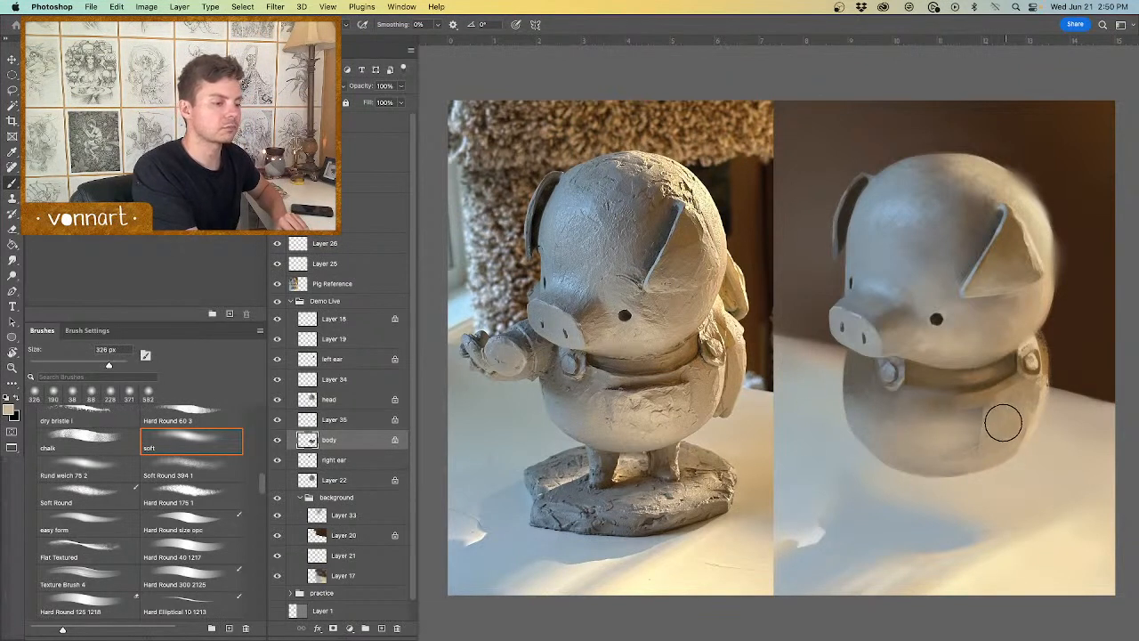
{"action": "left_click", "coordinate": [708, 394], "text": "alt"}
{"action": "left_click_drag", "start_coordinate": [1001, 411], "coordinate": [963, 417]}
Step: Shade the area beneath the collar with the soft brush, reduced to 28 px, in brown sampled from the reference
{"action": "left_click", "coordinate": [656, 374], "text": "alt"}
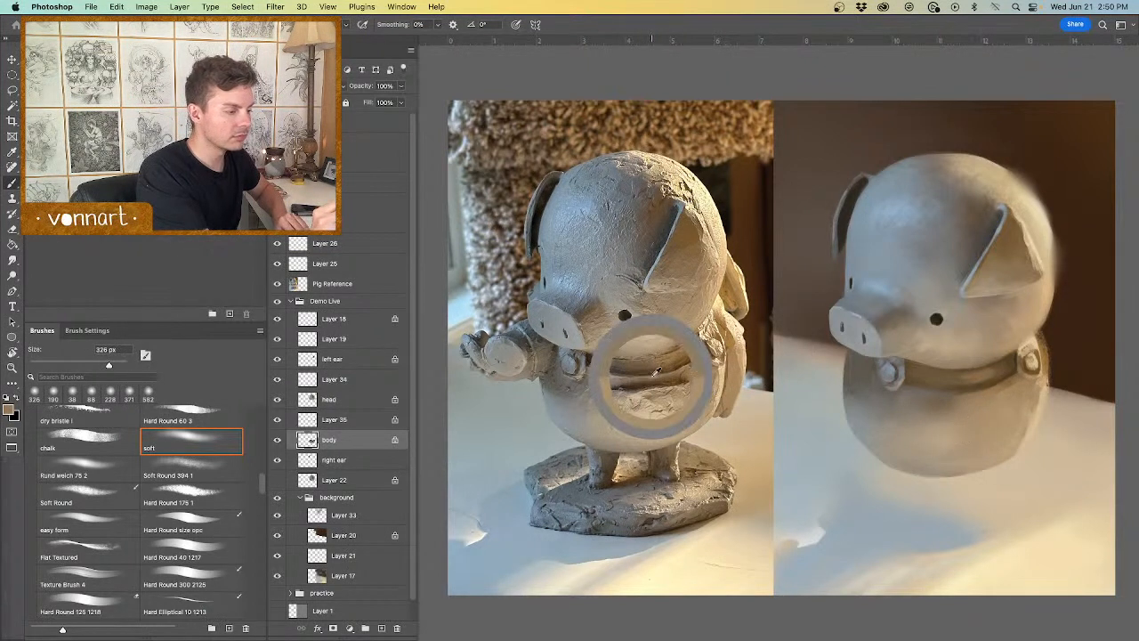
{"action": "left_click", "coordinate": [656, 370], "text": "alt"}
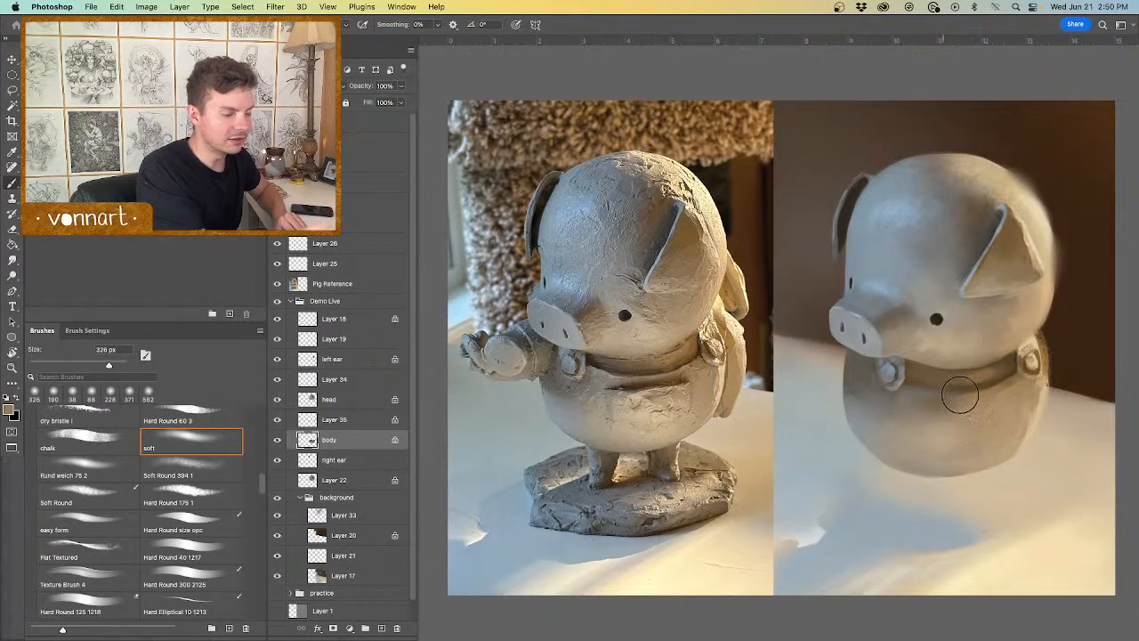
{"action": "mouse_move", "coordinate": [969, 405]}
{"action": "left_mouse_down"}
{"action": "mouse_move", "coordinate": [942, 402]}
{"action": "mouse_move", "coordinate": [951, 394]}
{"action": "left_mouse_up"}
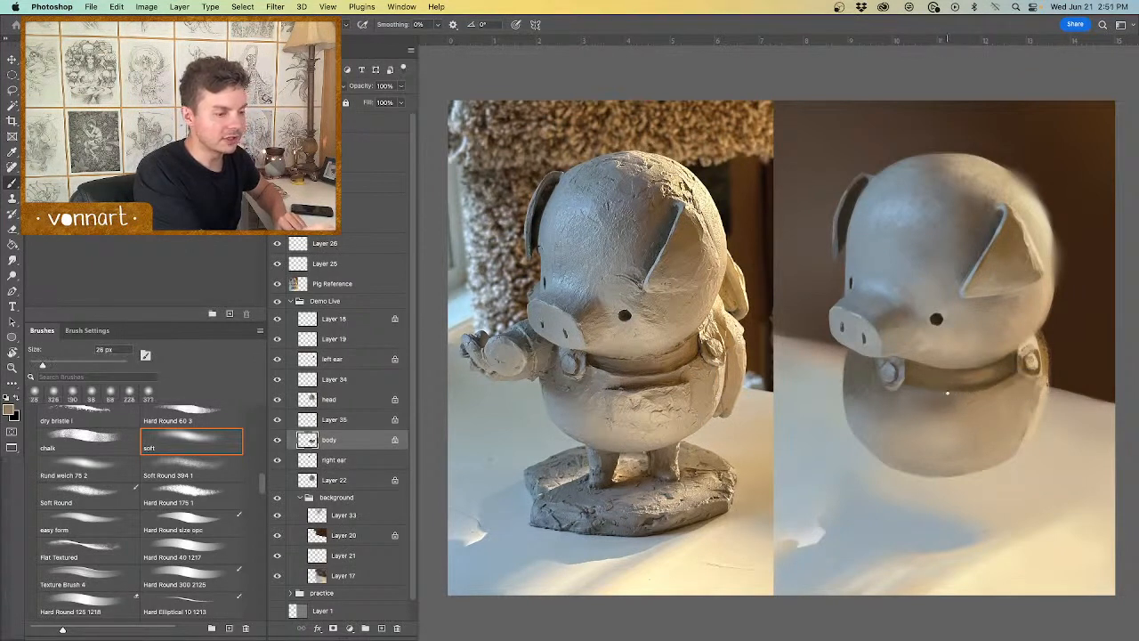
Step: Switch to the chalk brush and paint the collar's lower edge at 41 and 17 px in grey sampled from the reference
{"action": "left_click", "coordinate": [601, 365], "text": "alt"}
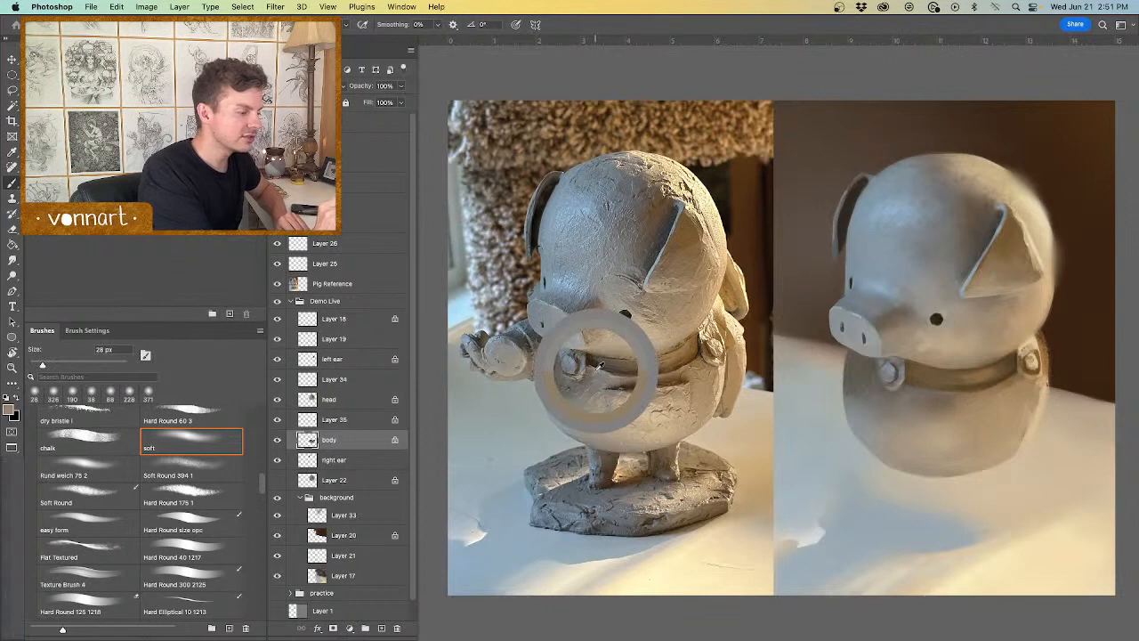
{"action": "right_click", "coordinate": [930, 388]}
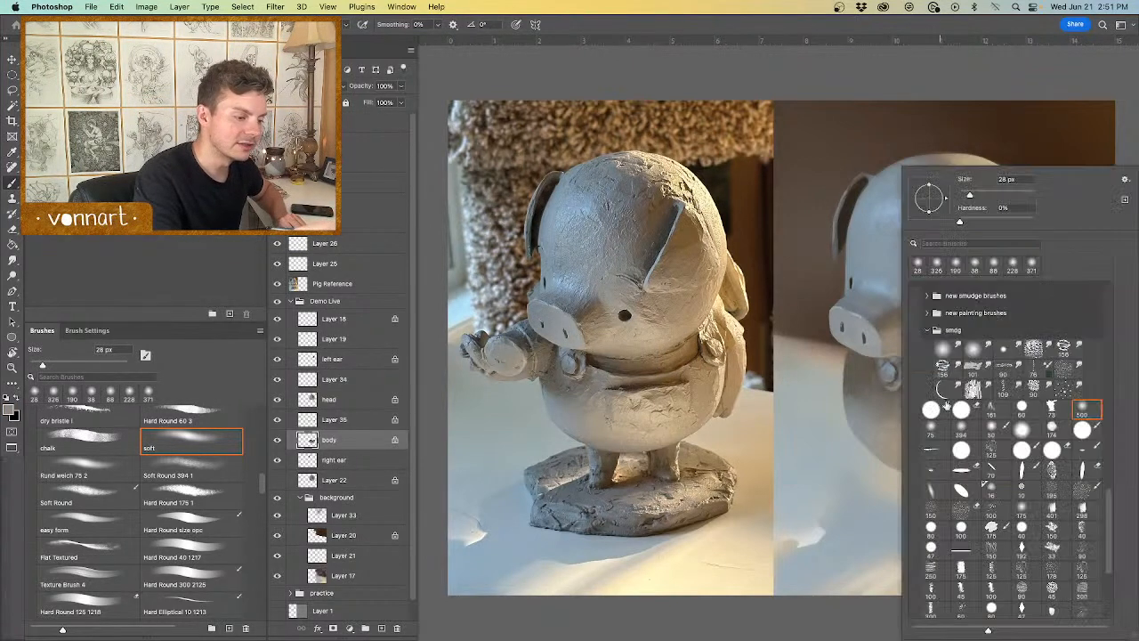
{"action": "left_click", "coordinate": [1052, 410]}
{"action": "left_click", "coordinate": [897, 396]}
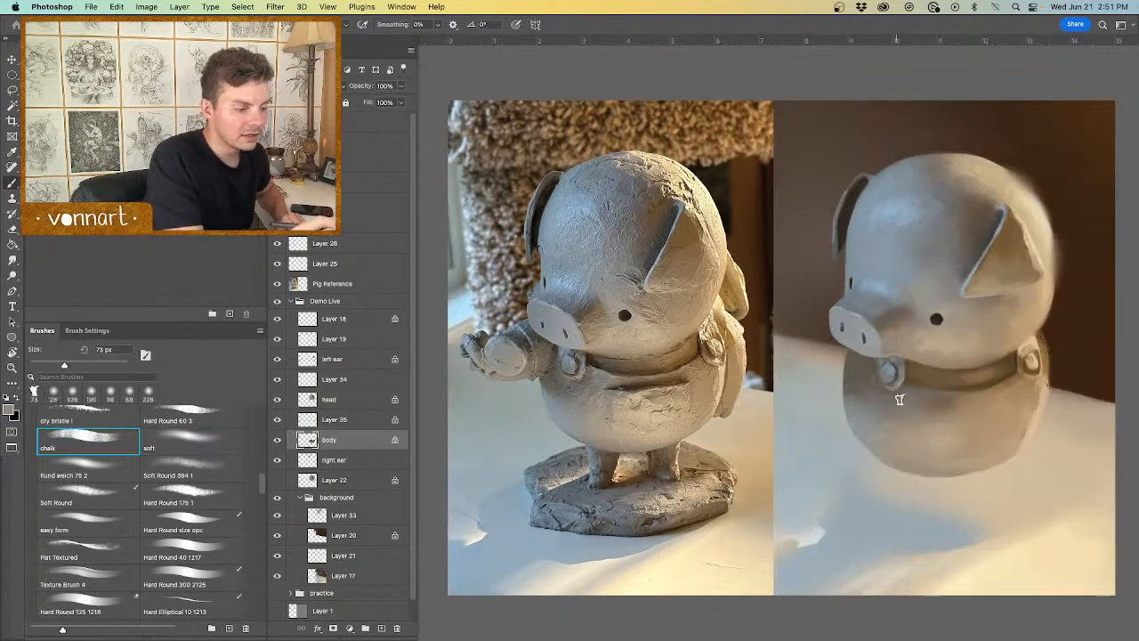
{"action": "left_click_drag", "start_coordinate": [922, 385], "coordinate": [913, 388]}
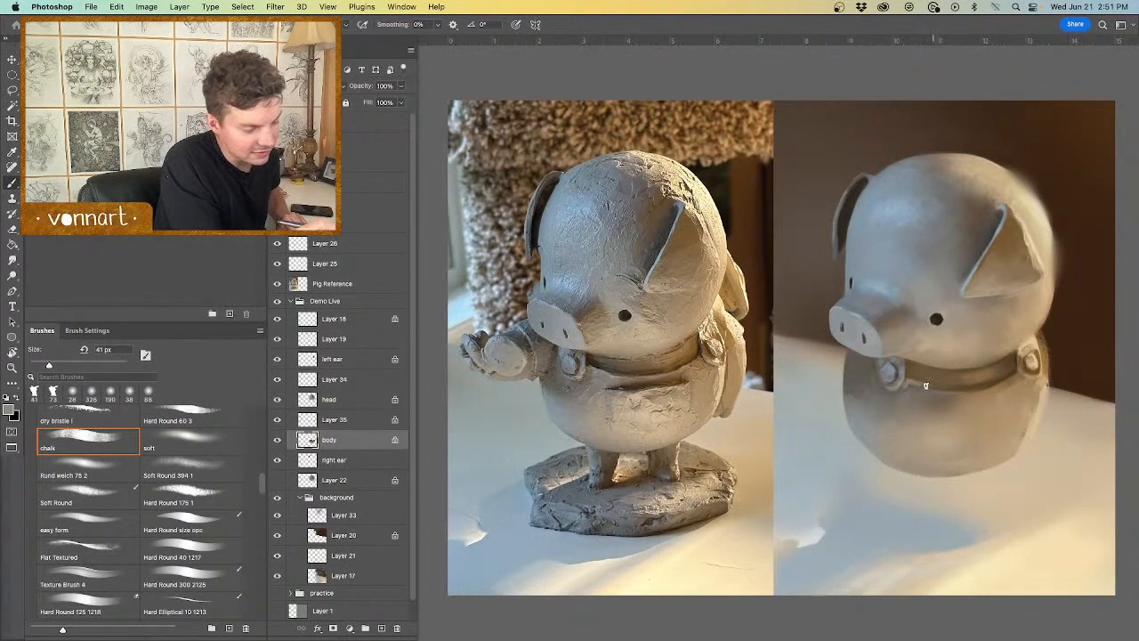
{"action": "left_click_drag", "start_coordinate": [942, 389], "coordinate": [947, 390]}
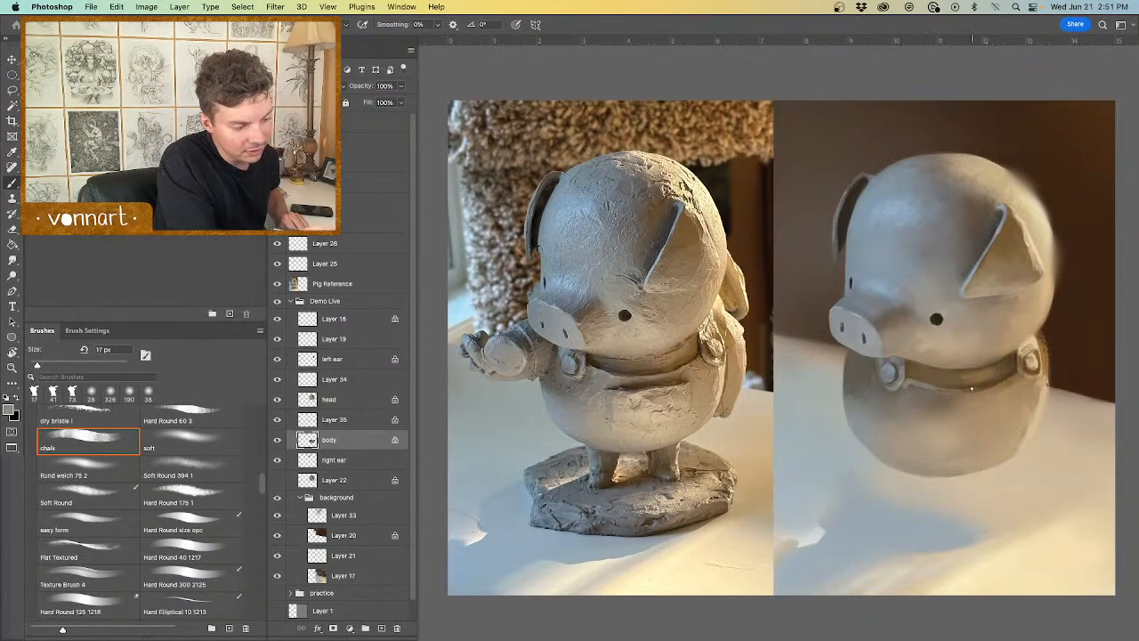
Step: Refine the tones along and beneath the collar with the chalk brush at about 76 and 38 px in sampled browns and greys
{"action": "left_click", "coordinate": [663, 377], "text": "alt"}
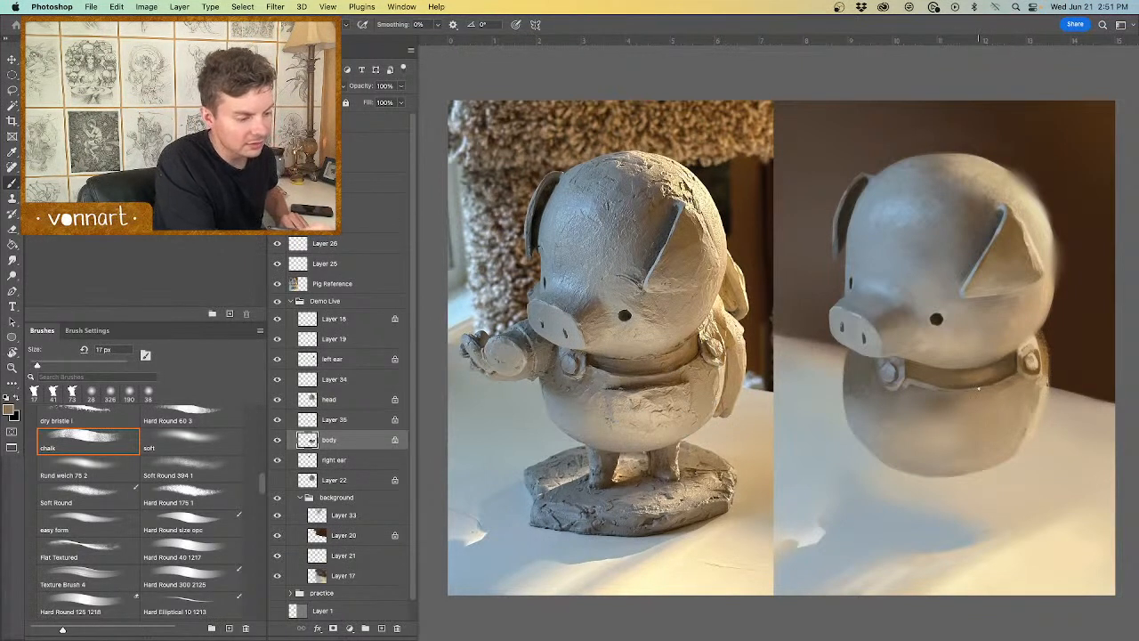
{"action": "mouse_move", "coordinate": [928, 398]}
{"action": "left_mouse_down", "text": "ctrl+alt"}
{"action": "mouse_move", "coordinate": [943, 397]}
{"action": "mouse_move", "coordinate": [908, 391]}
{"action": "left_mouse_up", "text": "ctrl+alt"}
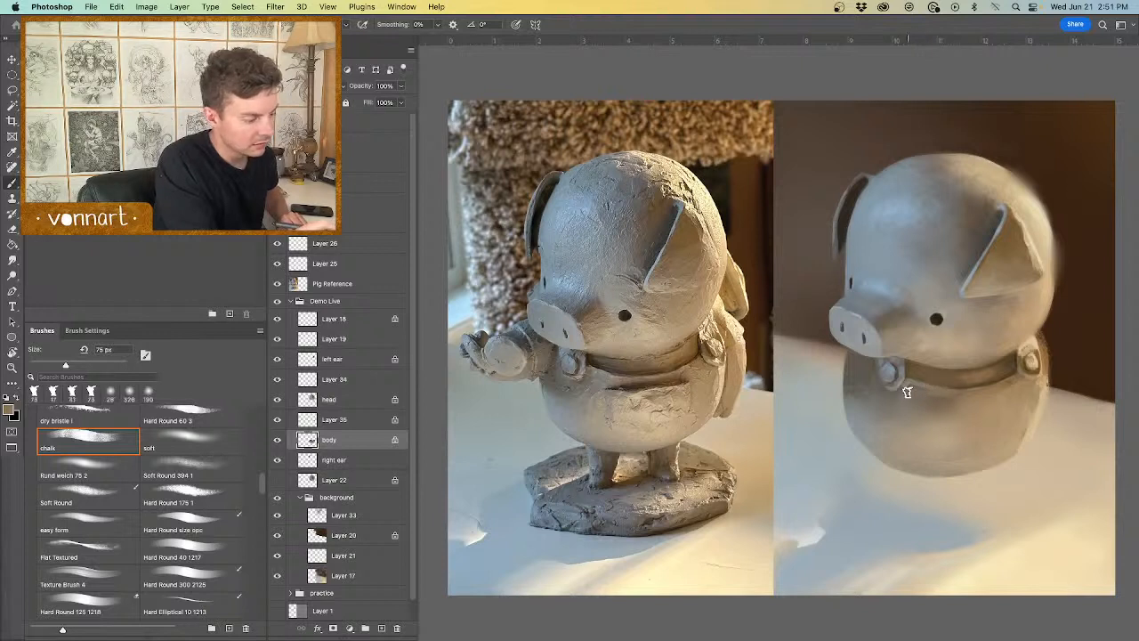
{"action": "left_click", "coordinate": [599, 376], "text": "alt"}
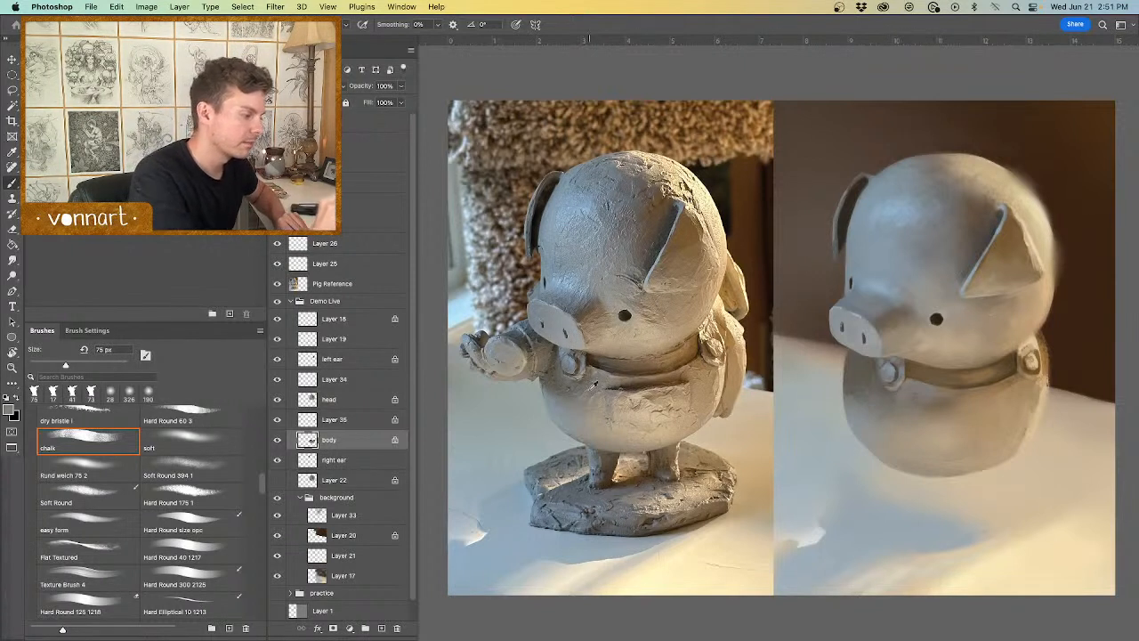
{"action": "left_click", "coordinate": [656, 385], "text": "alt"}
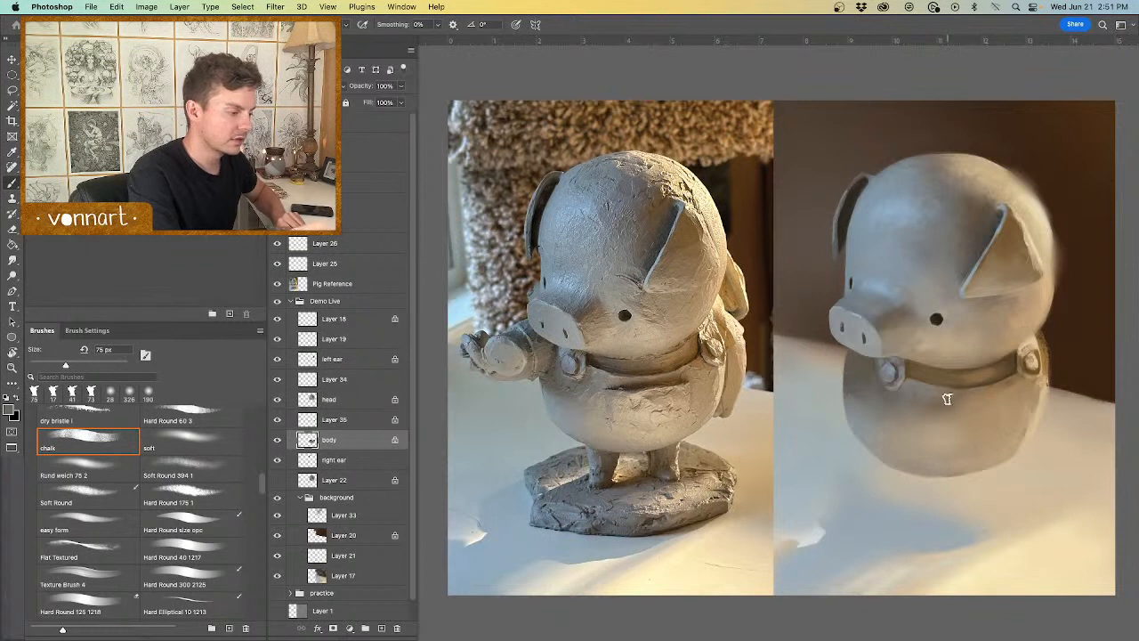
{"action": "left_click", "coordinate": [979, 392], "text": "alt"}
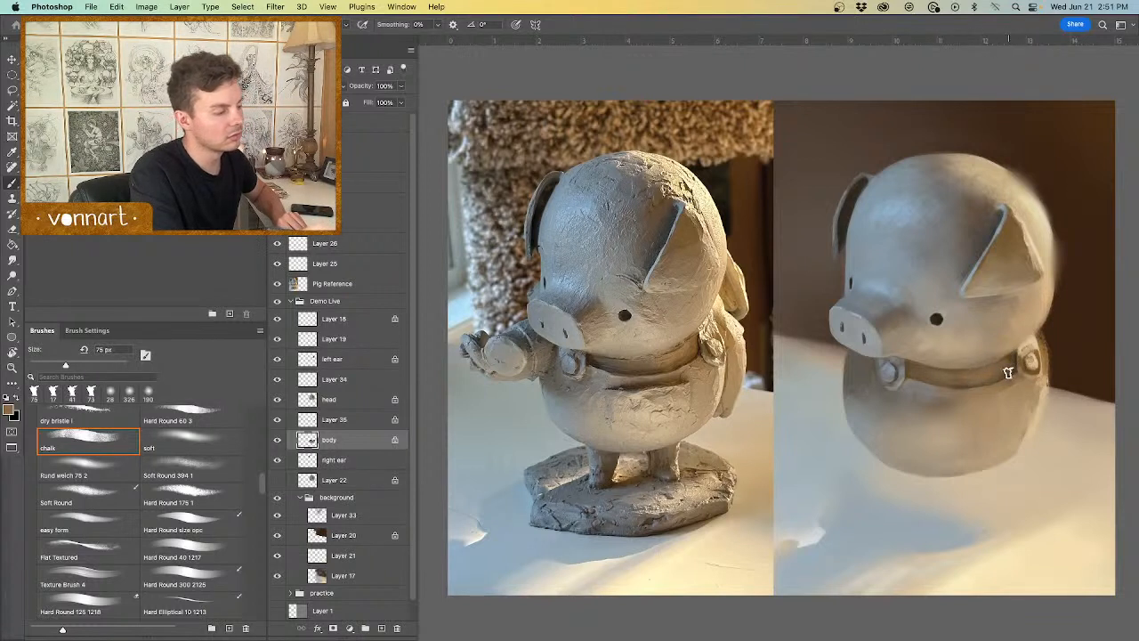
{"action": "mouse_move", "coordinate": [1006, 379]}
{"action": "left_mouse_down"}
{"action": "mouse_move", "coordinate": [989, 380]}
{"action": "mouse_move", "coordinate": [1013, 369]}
{"action": "left_mouse_up"}
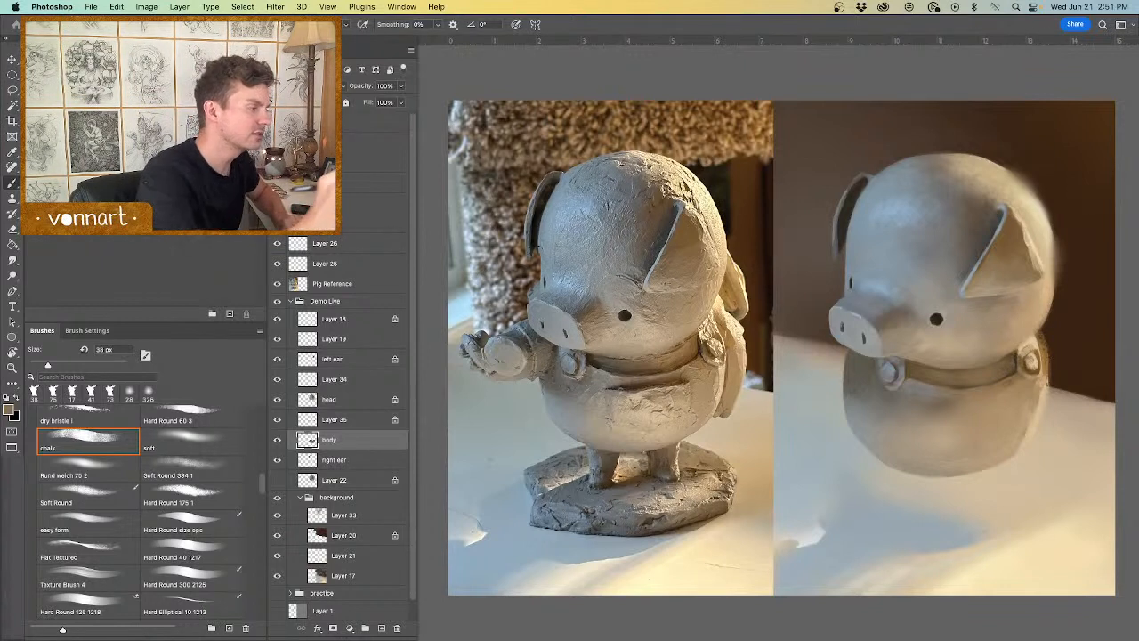
Step: Clean up the body's warm-side contour, reworking it and the belly with the chalk brush at 38 and 19 px in sampled beige
{"action": "key", "text": "e"}
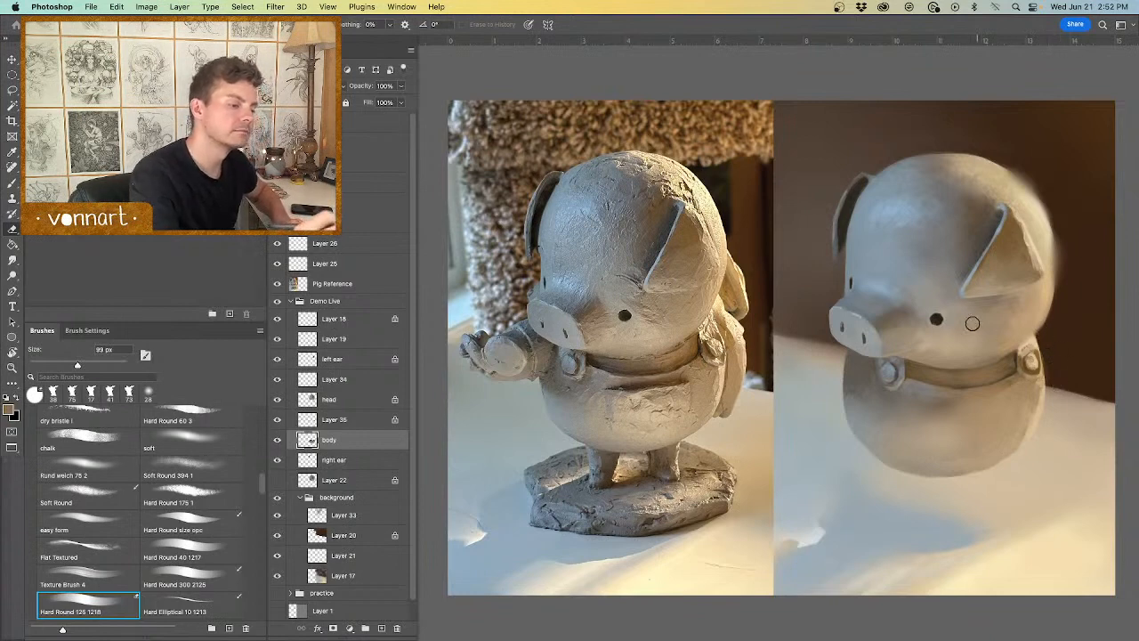
{"action": "key", "text": "b"}
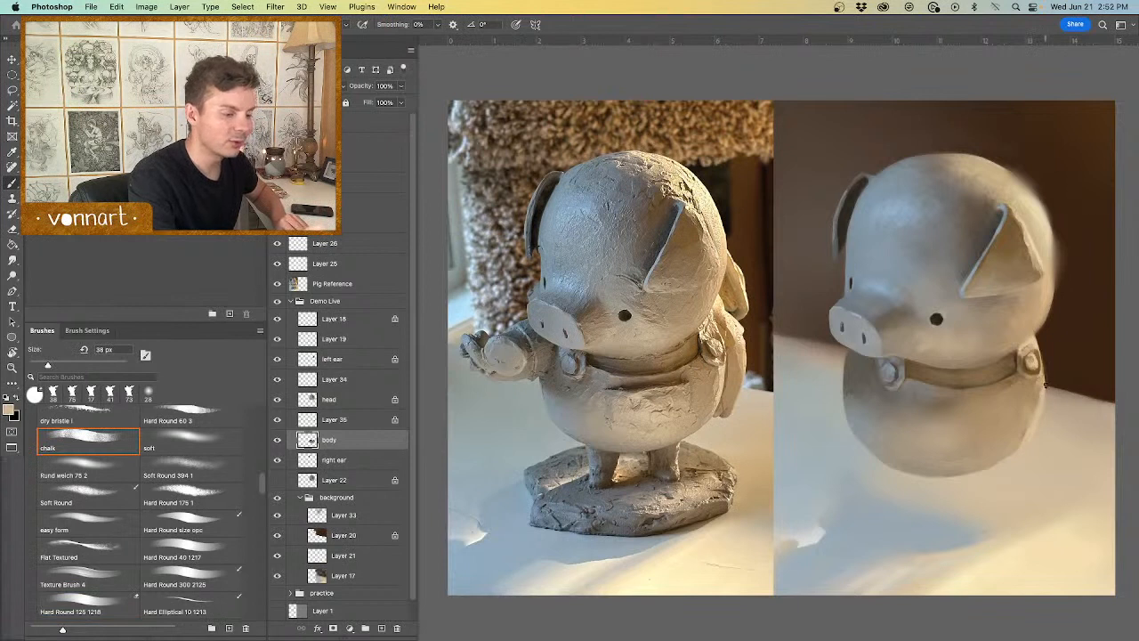
{"action": "left_click_drag", "start_coordinate": [1045, 385], "coordinate": [1044, 375]}
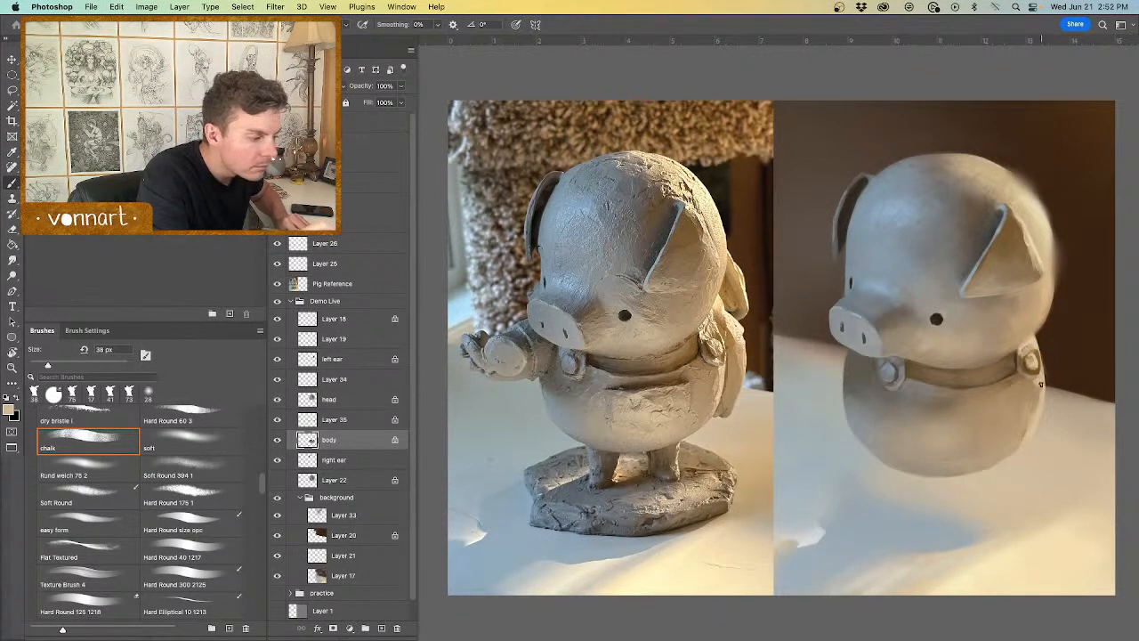
{"action": "mouse_move", "coordinate": [1040, 389]}
{"action": "left_mouse_down"}
{"action": "mouse_move", "coordinate": [1038, 415]}
{"action": "mouse_move", "coordinate": [1024, 400]}
{"action": "left_mouse_up"}
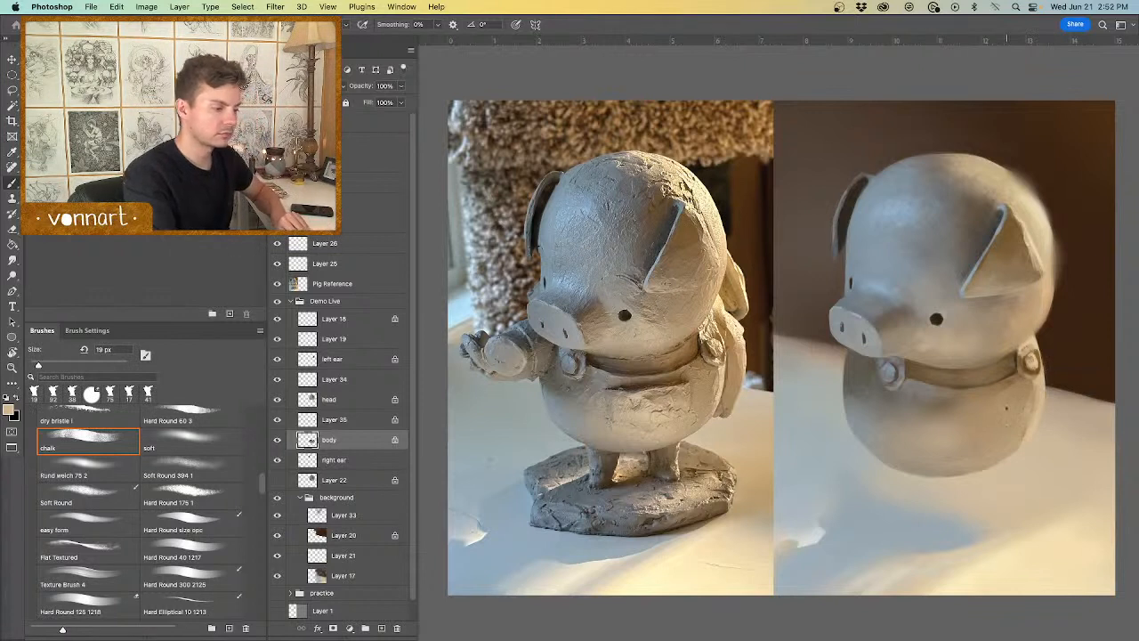
{"action": "left_click_drag", "start_coordinate": [1014, 420], "coordinate": [1037, 419]}
{"action": "left_click_drag", "start_coordinate": [979, 495], "coordinate": [999, 476]}
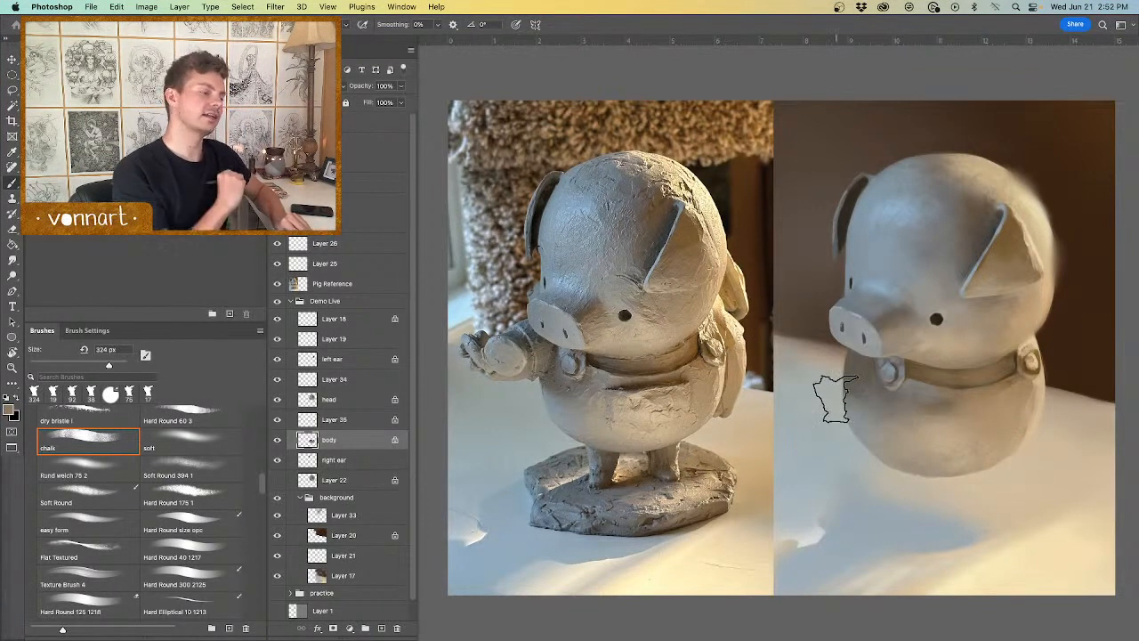
Step: Add a layer above the body and paint the pocket's shadow on the body layer with the chalk brush in sampled dark brown
{"action": "left_click", "coordinate": [381, 628]}
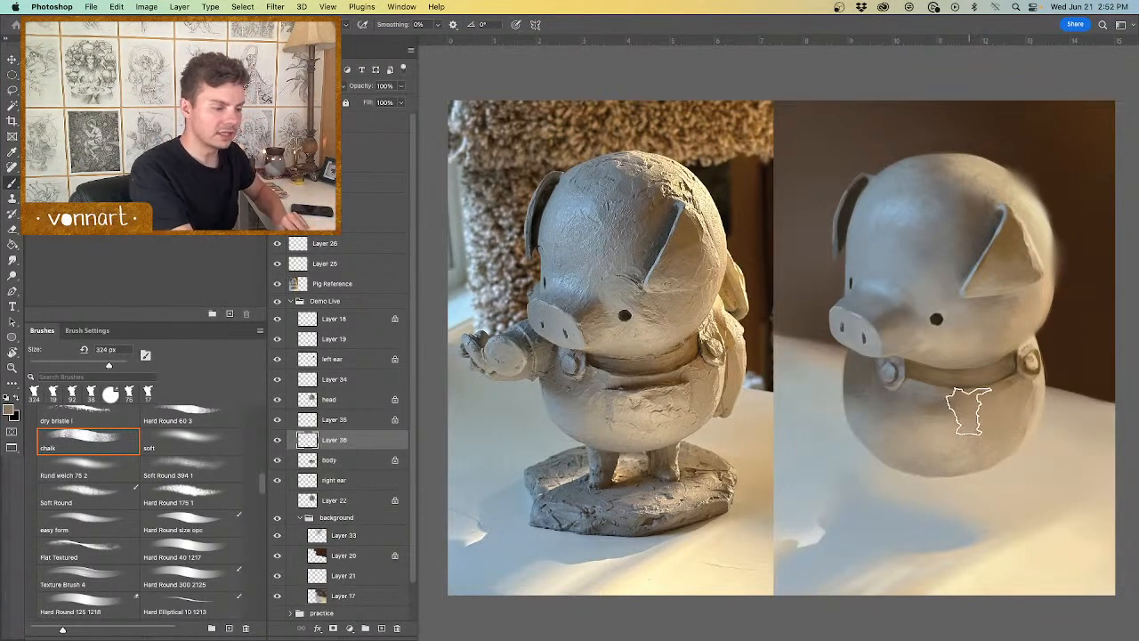
{"action": "left_click_drag", "start_coordinate": [974, 405], "coordinate": [956, 404]}
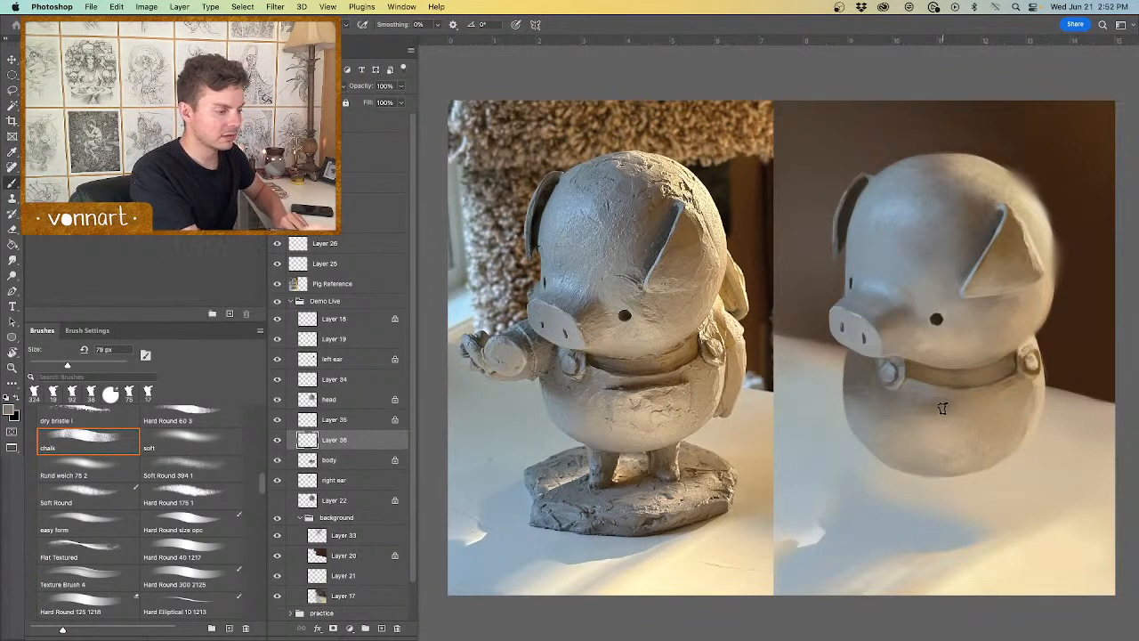
{"action": "key", "text": "alt+bracketleft"}
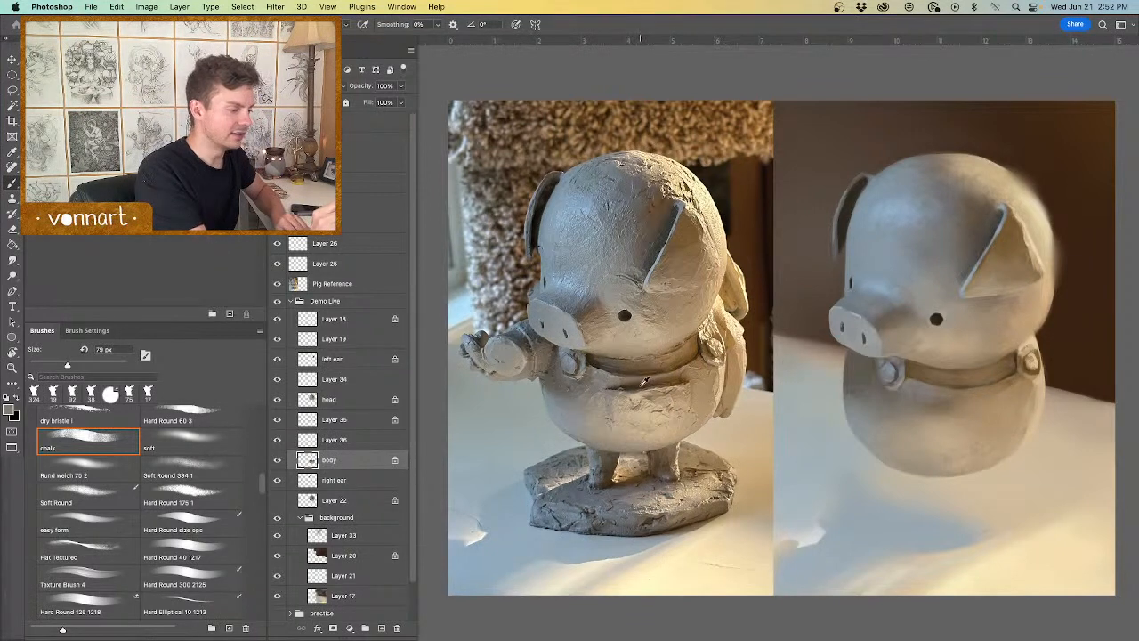
{"action": "left_click", "coordinate": [640, 385], "text": "alt"}
{"action": "mouse_move", "coordinate": [955, 401]}
{"action": "left_mouse_down"}
{"action": "mouse_move", "coordinate": [998, 396]}
{"action": "mouse_move", "coordinate": [910, 403]}
{"action": "mouse_move", "coordinate": [994, 392]}
{"action": "mouse_move", "coordinate": [1000, 401]}
{"action": "mouse_move", "coordinate": [921, 397]}
{"action": "mouse_move", "coordinate": [1000, 396]}
{"action": "mouse_move", "coordinate": [988, 405]}
{"action": "mouse_move", "coordinate": [999, 409]}
{"action": "mouse_move", "coordinate": [997, 441]}
{"action": "mouse_move", "coordinate": [997, 407]}
{"action": "left_mouse_up"}
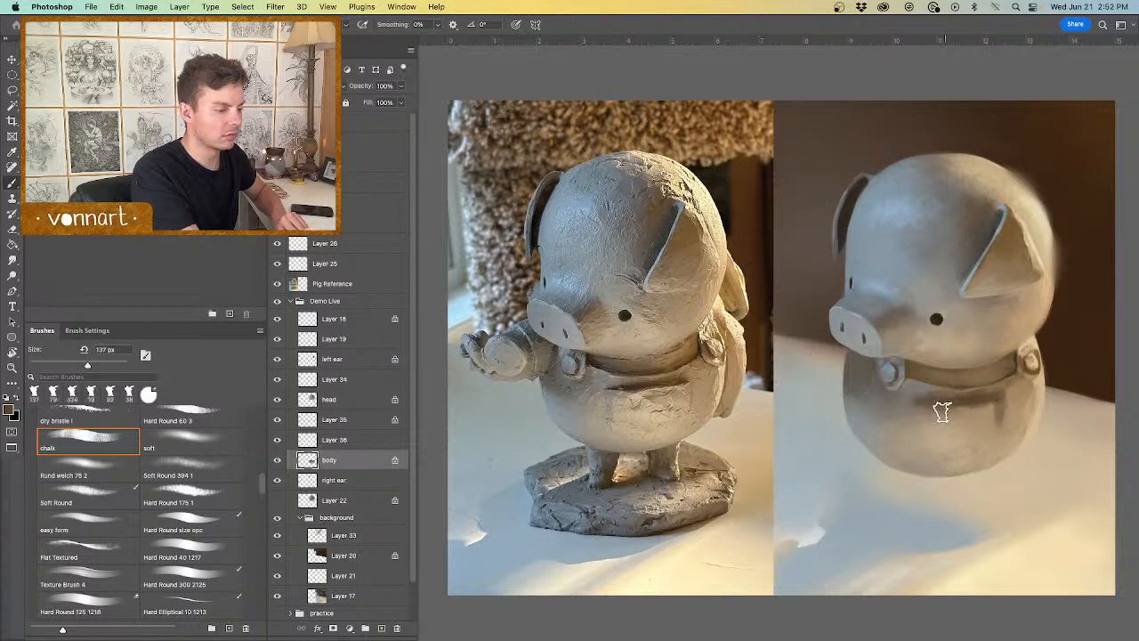
Step: Block in the rectangular belly pocket on the new layer with the chalk brush at 71 px in tan
{"action": "left_click", "coordinate": [346, 442]}
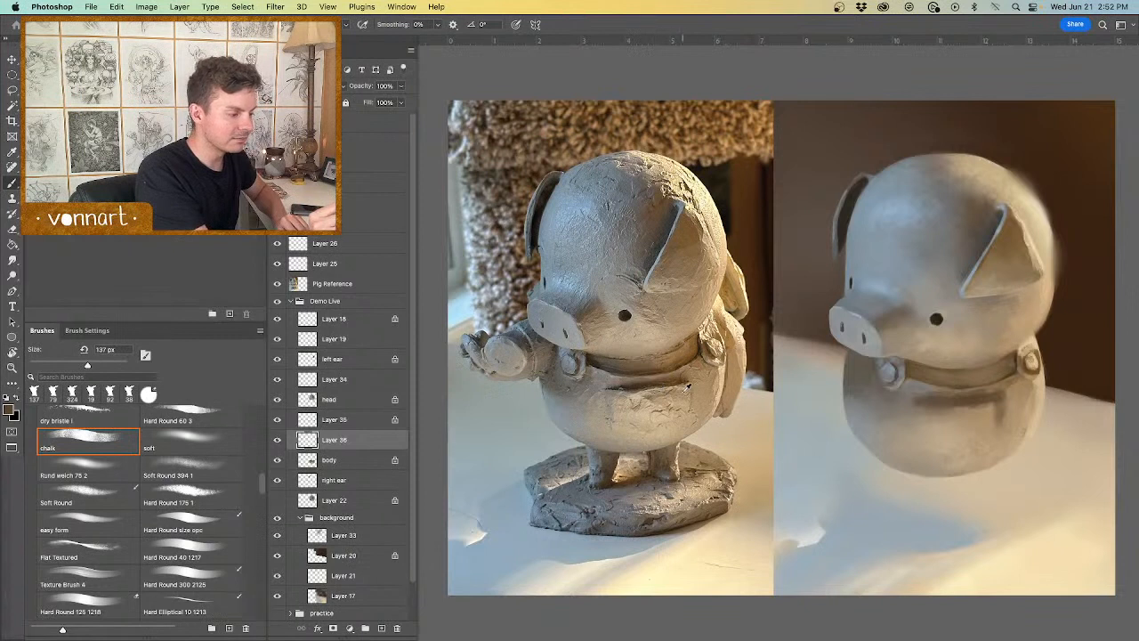
{"action": "mouse_move", "coordinate": [1000, 399]}
{"action": "left_mouse_down"}
{"action": "mouse_move", "coordinate": [979, 403]}
{"action": "mouse_move", "coordinate": [1001, 406]}
{"action": "mouse_move", "coordinate": [994, 427]}
{"action": "mouse_move", "coordinate": [976, 403]}
{"action": "mouse_move", "coordinate": [941, 405]}
{"action": "left_mouse_up"}
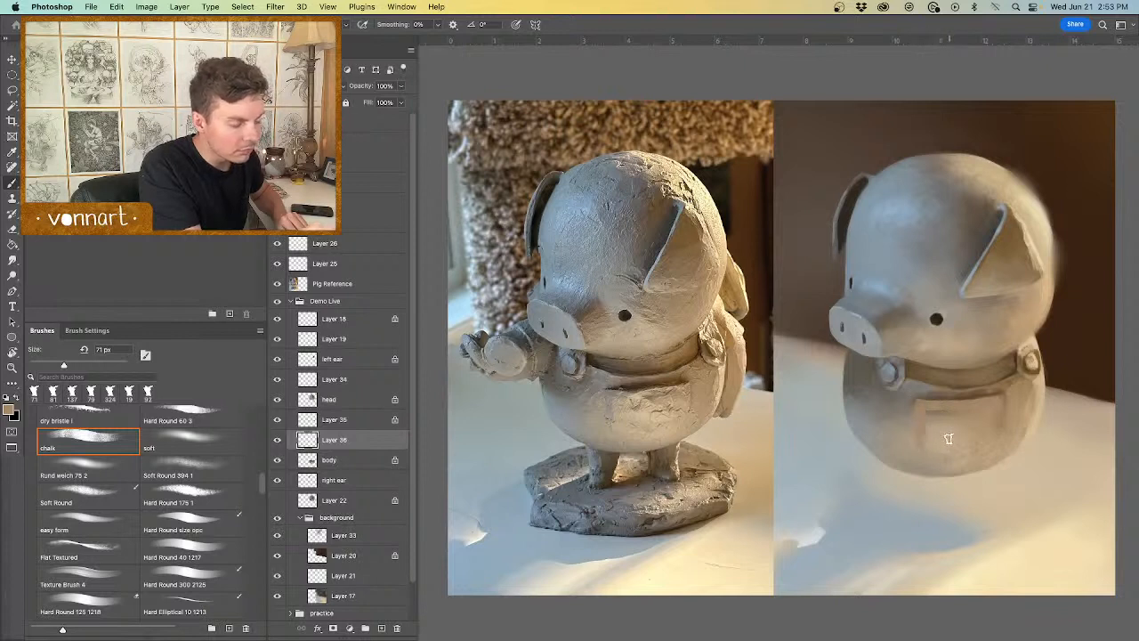
{"action": "mouse_move", "coordinate": [921, 440]}
{"action": "left_mouse_down"}
{"action": "mouse_move", "coordinate": [992, 436]}
{"action": "mouse_move", "coordinate": [983, 436]}
{"action": "mouse_move", "coordinate": [973, 406]}
{"action": "left_mouse_up"}
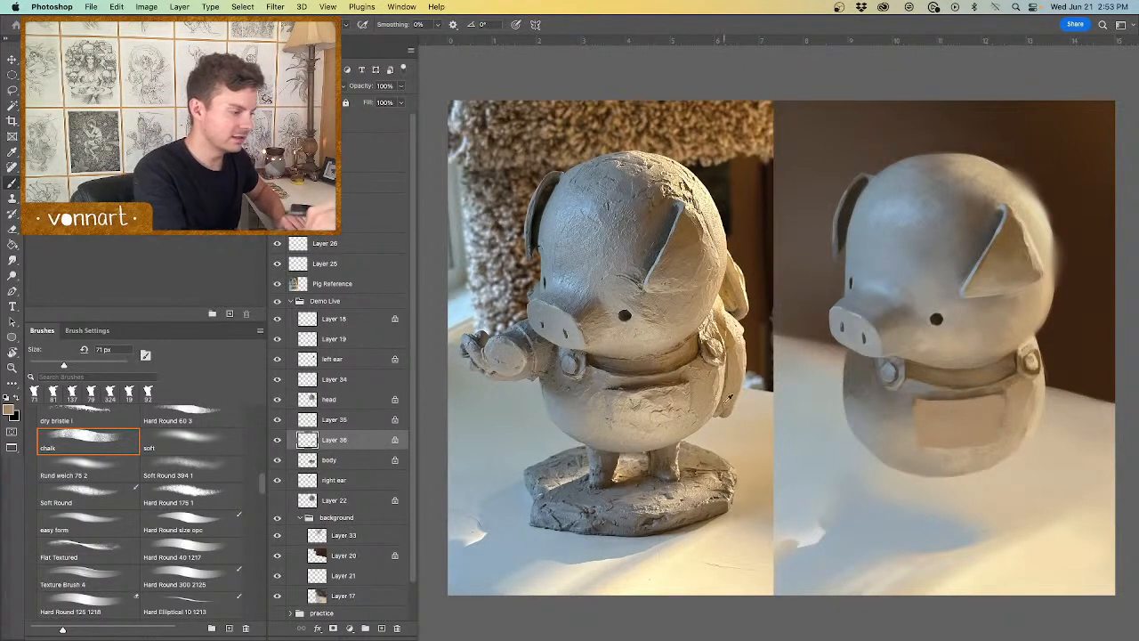
Step: Model the pocket's light and shadow with the chalk brush at 196 and 31 px in beige and tan sampled from the reference
{"action": "left_click", "coordinate": [610, 398], "text": "alt"}
{"action": "mouse_move", "coordinate": [970, 387]}
{"action": "left_mouse_down"}
{"action": "mouse_move", "coordinate": [989, 386]}
{"action": "mouse_move", "coordinate": [916, 440]}
{"action": "mouse_move", "coordinate": [931, 415]}
{"action": "mouse_move", "coordinate": [975, 409]}
{"action": "mouse_move", "coordinate": [937, 423]}
{"action": "mouse_move", "coordinate": [981, 443]}
{"action": "left_mouse_up"}
{"action": "left_click", "coordinate": [706, 418], "text": "alt"}
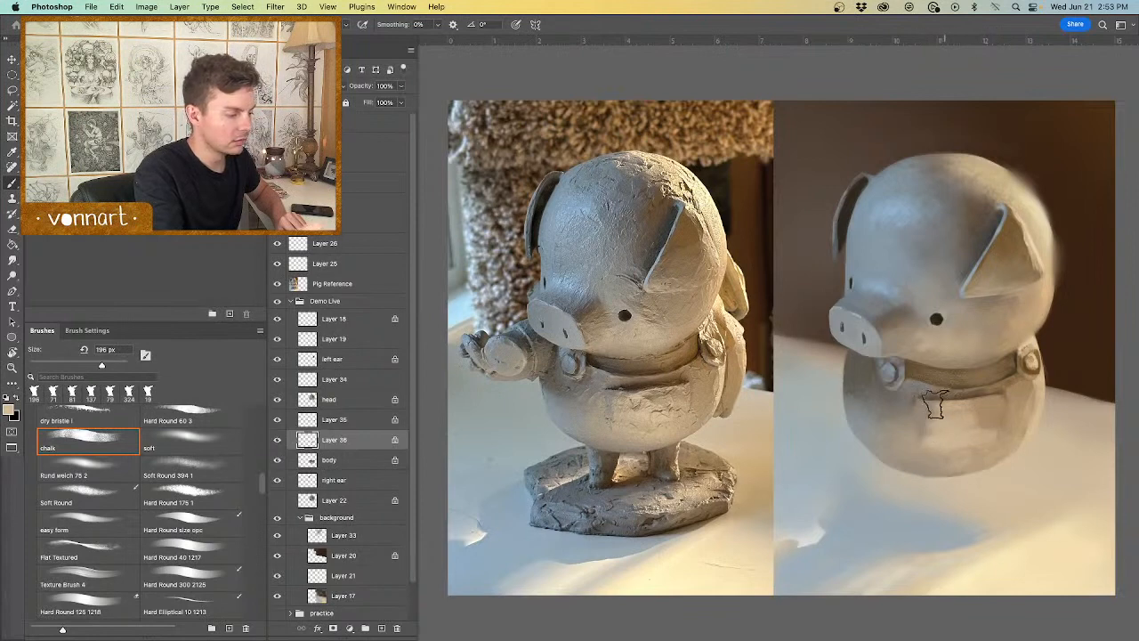
{"action": "left_click", "coordinate": [684, 396], "text": "alt"}
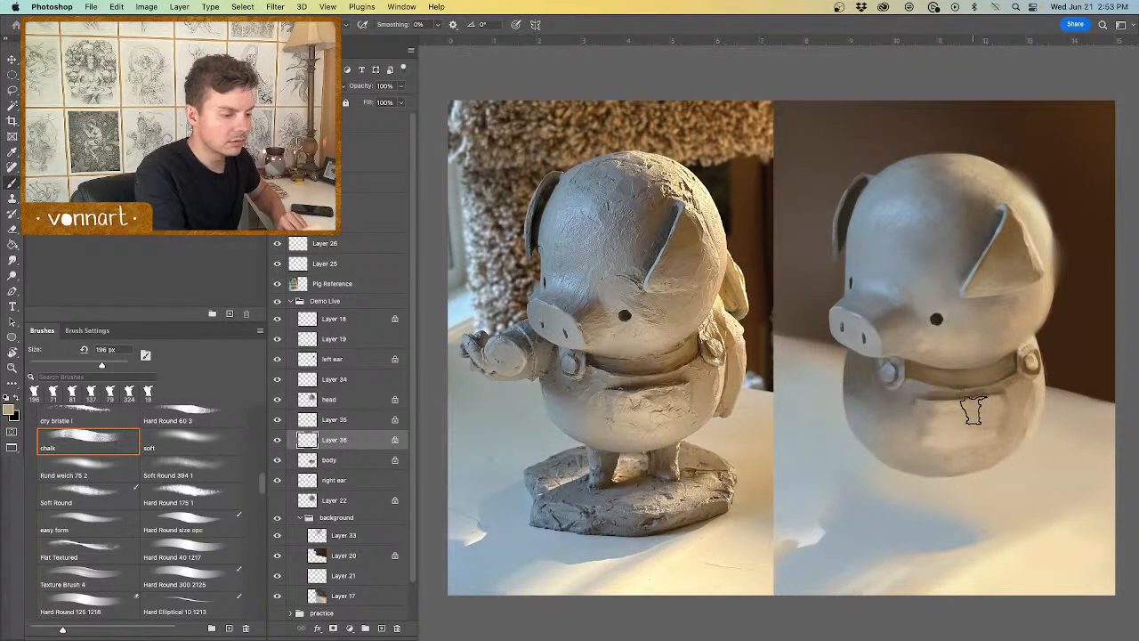
{"action": "left_click", "coordinate": [653, 395], "text": "alt"}
{"action": "left_click_drag", "start_coordinate": [987, 416], "coordinate": [975, 416]}
{"action": "left_click_drag", "start_coordinate": [974, 404], "coordinate": [966, 409]}
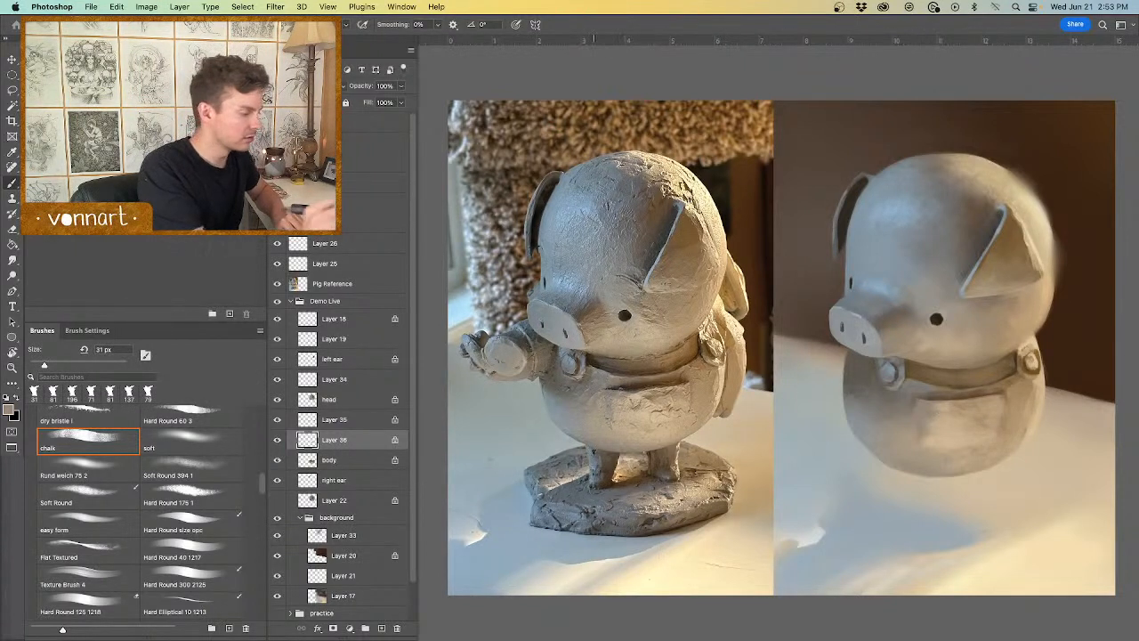
Step: Texture the belly beside and below the pocket on the body layer with the chalk brush at 31 and 11 px in light tones
{"action": "left_click", "coordinate": [365, 456]}
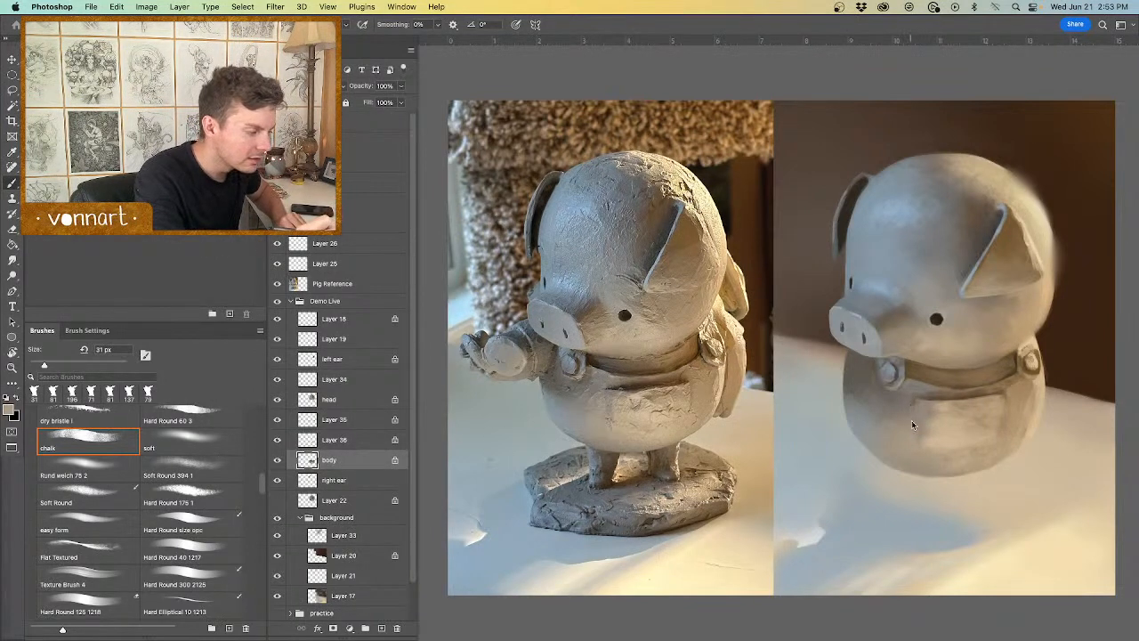
{"action": "mouse_move", "coordinate": [912, 420]}
{"action": "left_mouse_down"}
{"action": "mouse_move", "coordinate": [928, 419]}
{"action": "mouse_move", "coordinate": [914, 427]}
{"action": "mouse_move", "coordinate": [890, 411]}
{"action": "left_mouse_up"}
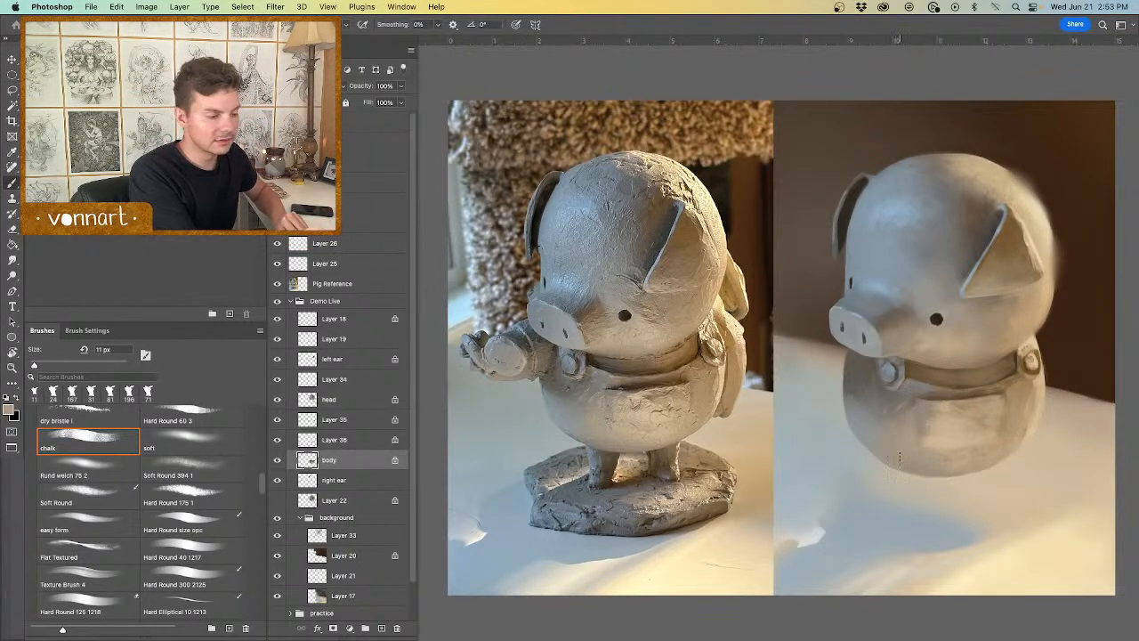
{"action": "left_click_drag", "start_coordinate": [899, 456], "coordinate": [923, 457]}
{"action": "mouse_move", "coordinate": [1002, 458]}
{"action": "left_mouse_down"}
{"action": "mouse_move", "coordinate": [959, 481]}
{"action": "mouse_move", "coordinate": [971, 464]}
{"action": "mouse_move", "coordinate": [945, 457]}
{"action": "left_mouse_up"}
{"action": "left_click", "coordinate": [678, 434], "text": "alt"}
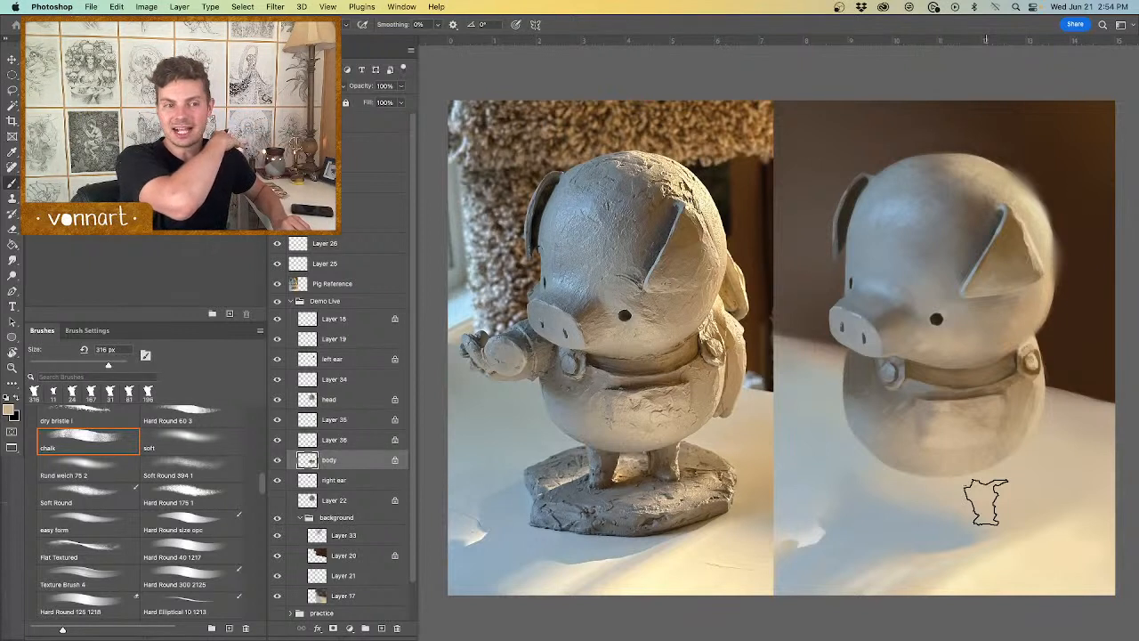
Step: Add a layer above the right ear layer and paint the small strap piece behind the shoulder button with the chalk brush at 80 px in sampled brown and cream
{"action": "left_click", "coordinate": [334, 482]}
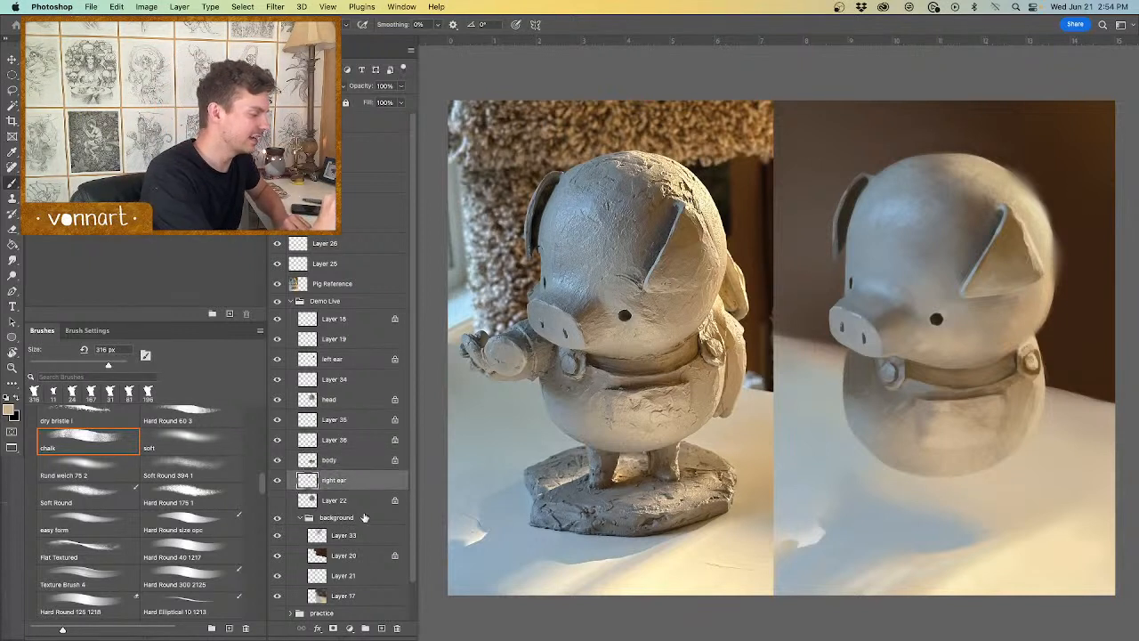
{"action": "left_click", "coordinate": [381, 628]}
{"action": "left_click_drag", "start_coordinate": [1029, 331], "coordinate": [1016, 356]}
{"action": "left_click", "coordinate": [725, 325], "text": "alt"}
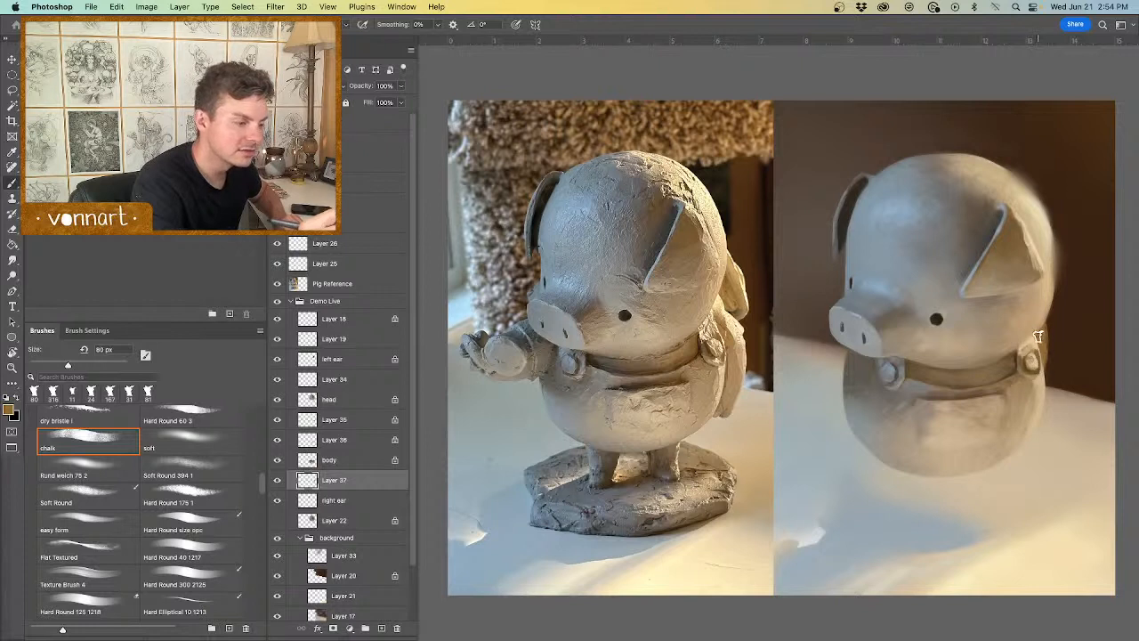
{"action": "left_click", "coordinate": [721, 293], "text": "alt"}
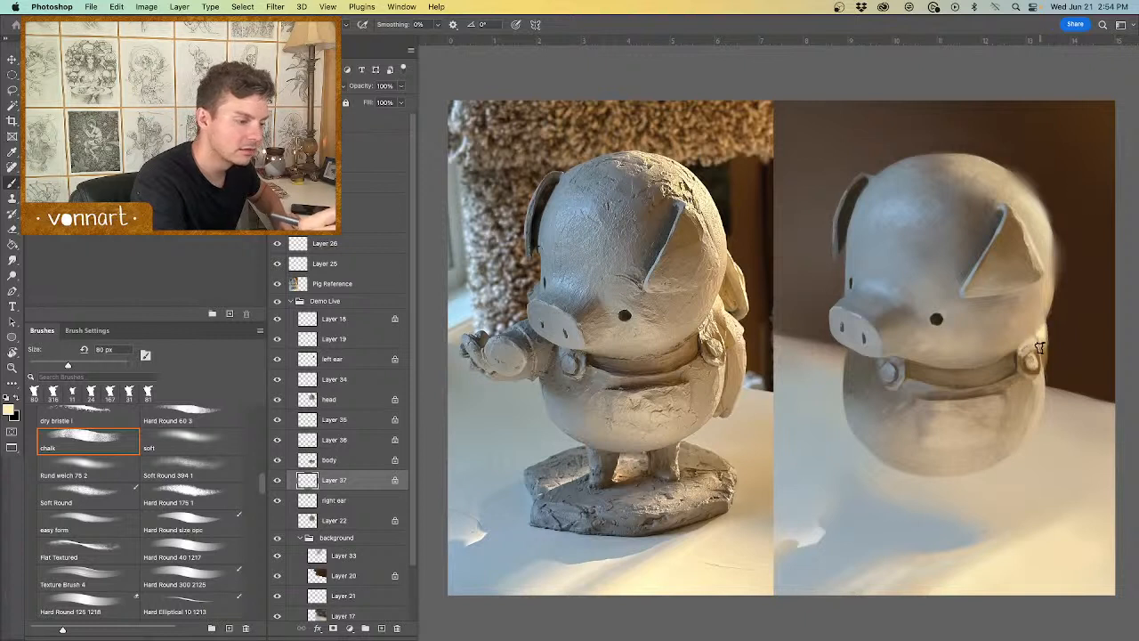
{"action": "left_click", "coordinate": [725, 304], "text": "alt"}
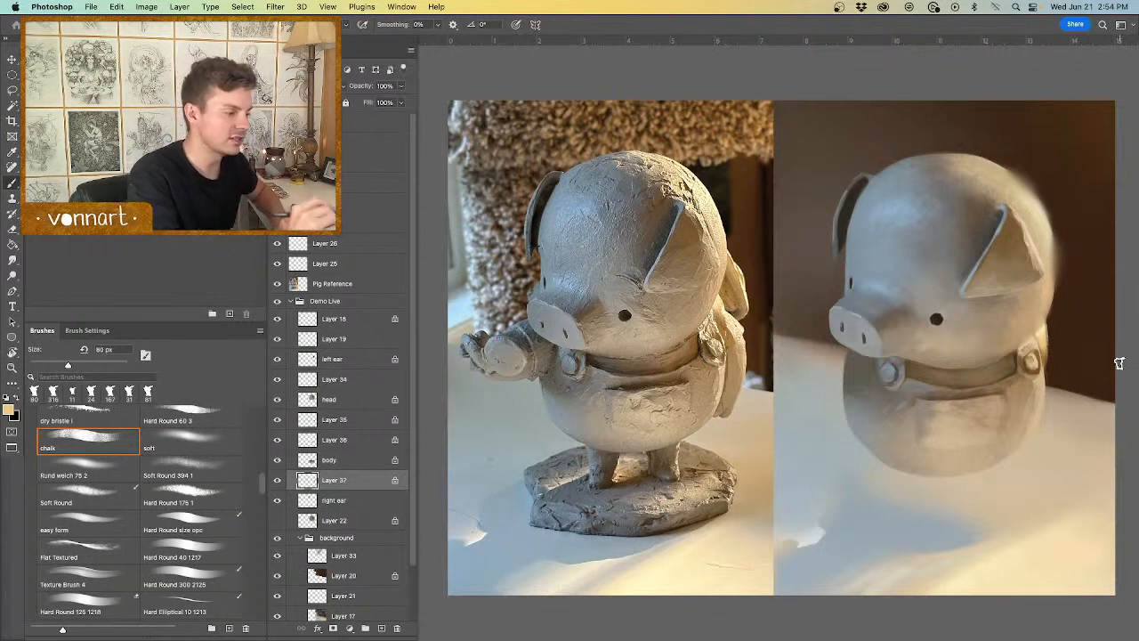
Step: Add a layer beneath the strap piece and block in the pointed flap behind the shoulder with the chalk brush at 80 and 51 px in brown
{"action": "left_click", "coordinate": [382, 629]}
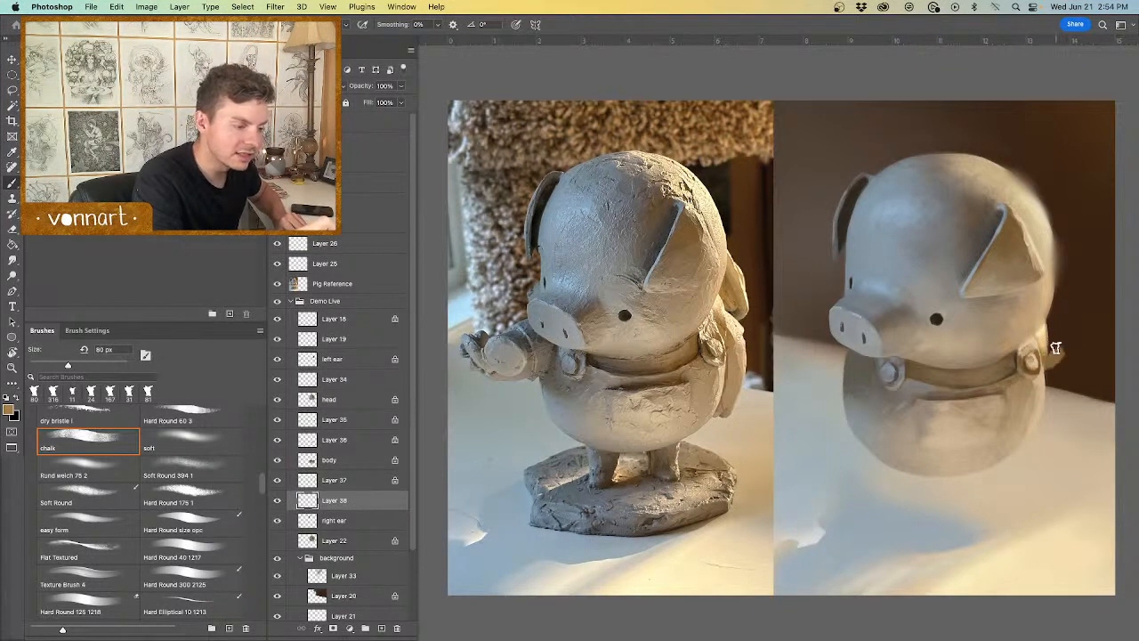
{"action": "key", "text": "bracketleft"}
{"action": "key", "text": "bracketleft"}
{"action": "key", "text": "bracketleft"}
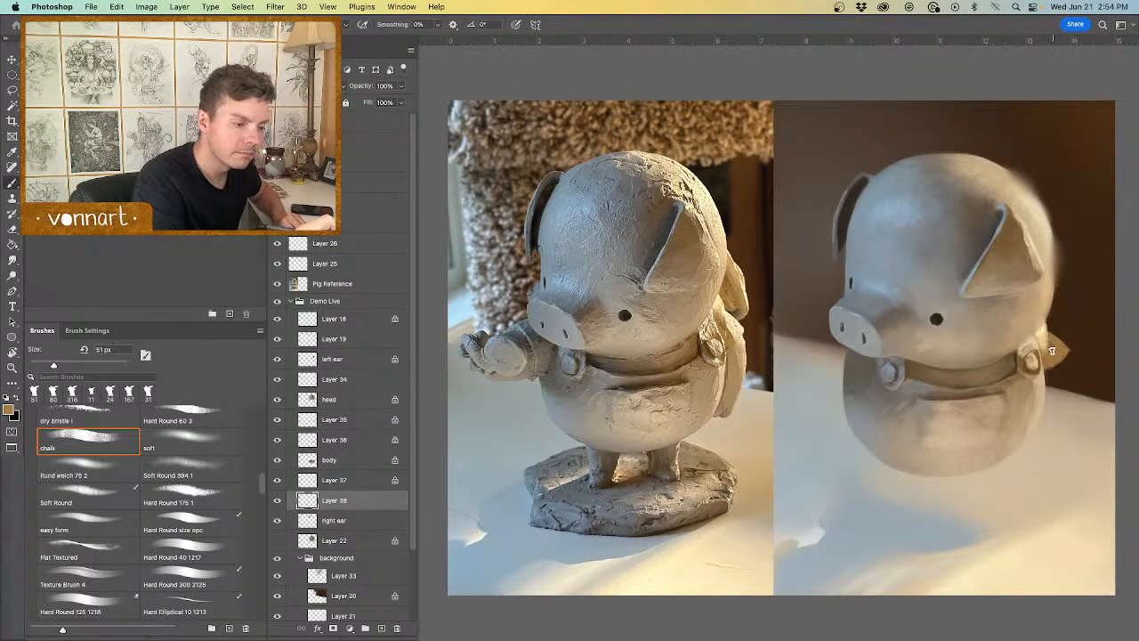
Step: Trim the strap piece's edge on Layer 37 with the hard round eraser and highlight it with the chalk brush at 22 px in sampled cream
{"action": "left_click", "coordinate": [332, 482]}
{"action": "key", "text": "e"}
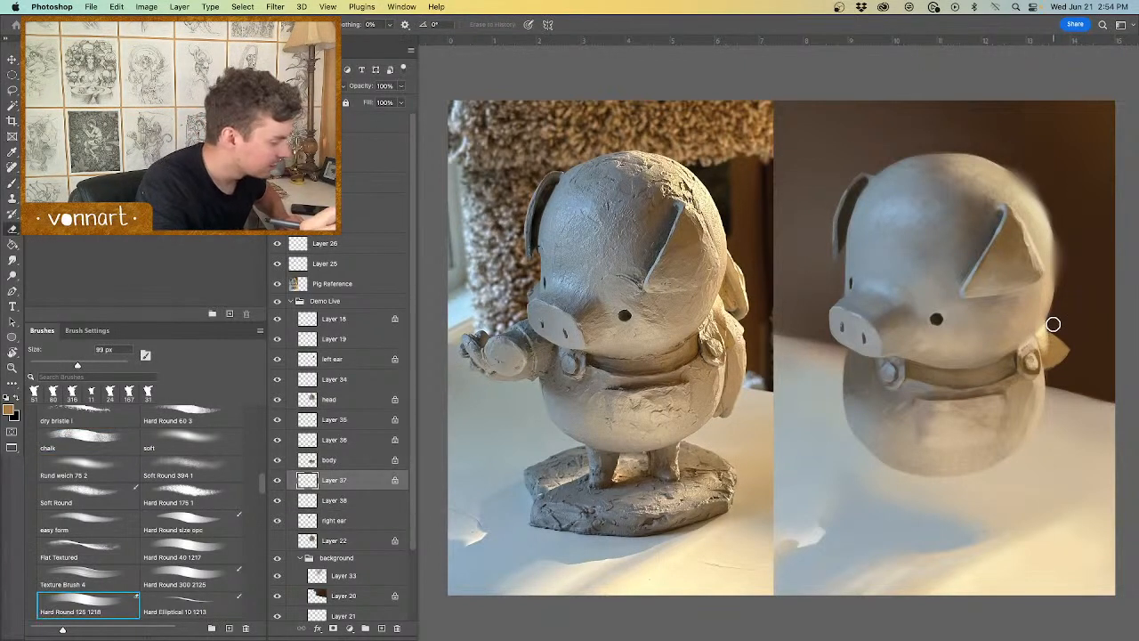
{"action": "mouse_move", "coordinate": [1059, 326]}
{"action": "left_mouse_down"}
{"action": "mouse_move", "coordinate": [1047, 321]}
{"action": "mouse_move", "coordinate": [1050, 332]}
{"action": "left_mouse_up"}
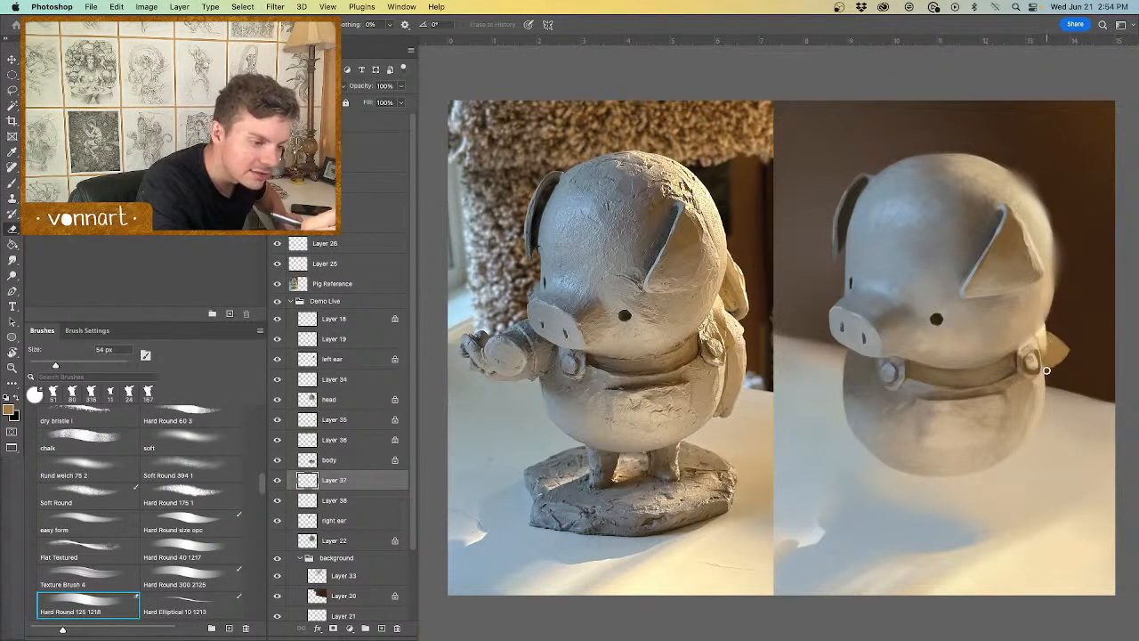
{"action": "key", "text": "b"}
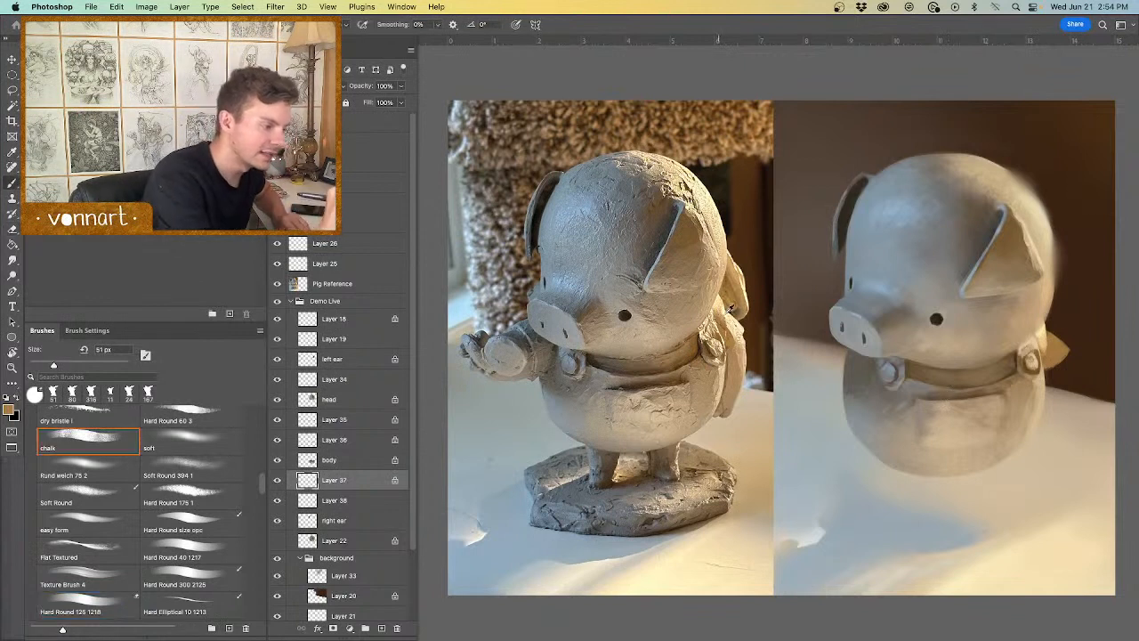
{"action": "left_click", "coordinate": [725, 307], "text": "alt"}
{"action": "left_click_drag", "start_coordinate": [1053, 332], "coordinate": [1045, 334]}
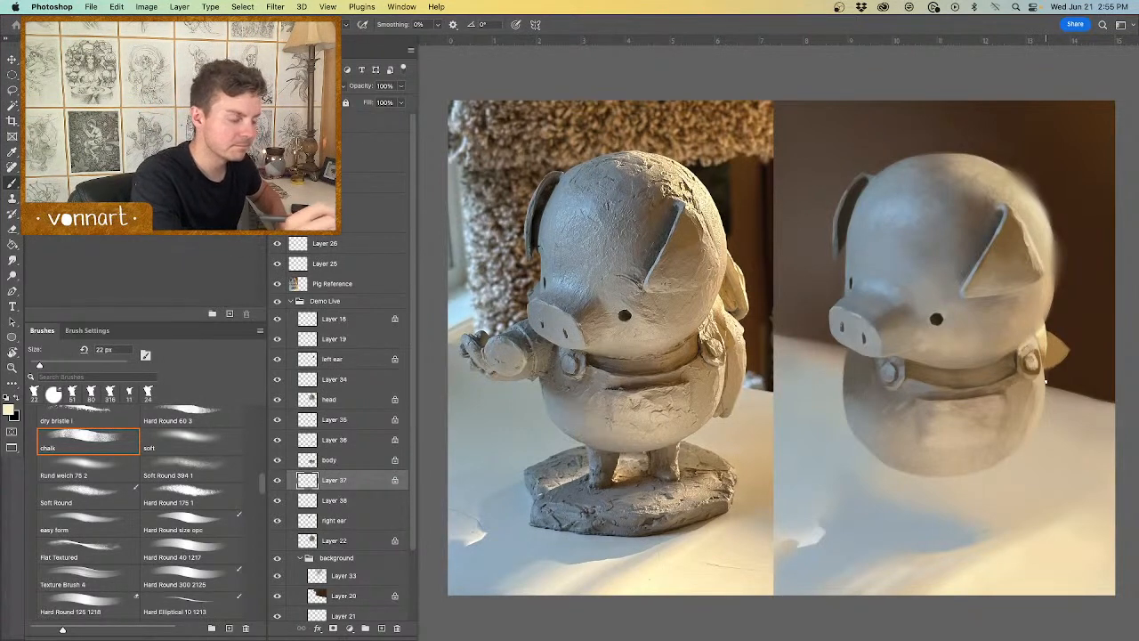
Step: Refine the pointed flap on Layer 38 and paint its lit planes with the chalk brush at 22, 58 and 28 px in brown and cream sampled from the reference
{"action": "left_click", "coordinate": [338, 500]}
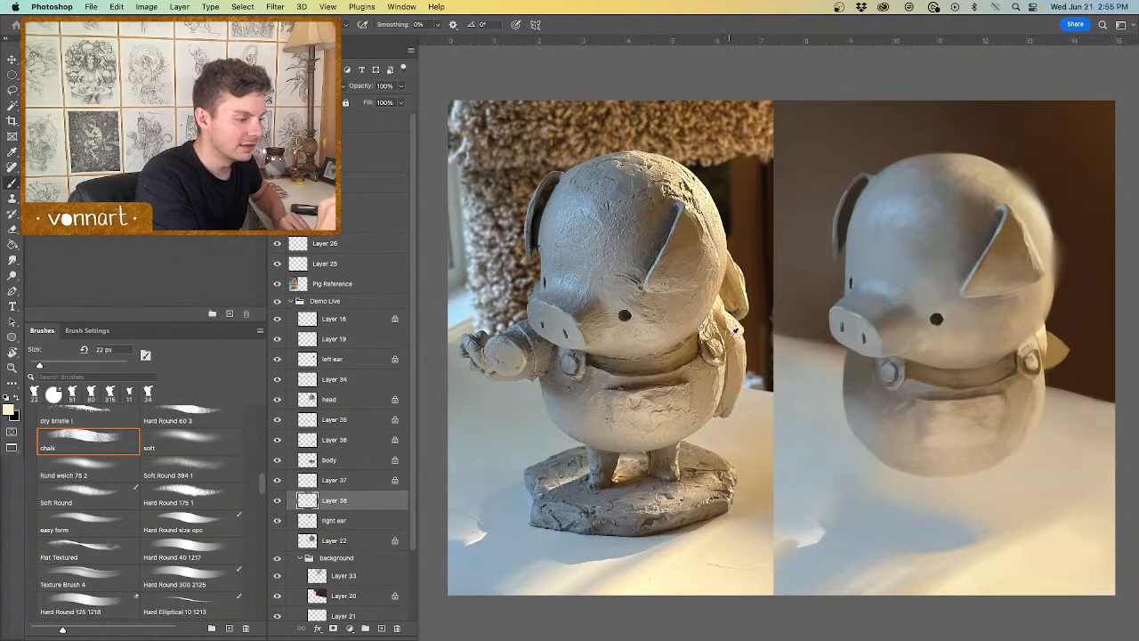
{"action": "left_click", "coordinate": [736, 336], "text": "alt"}
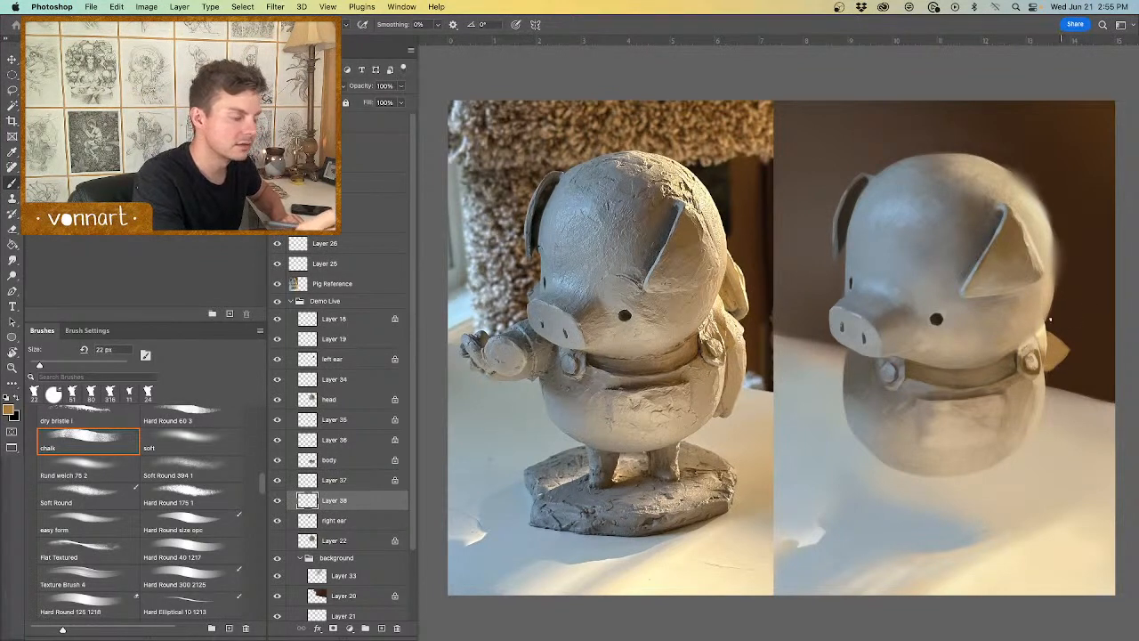
{"action": "key", "text": "e"}
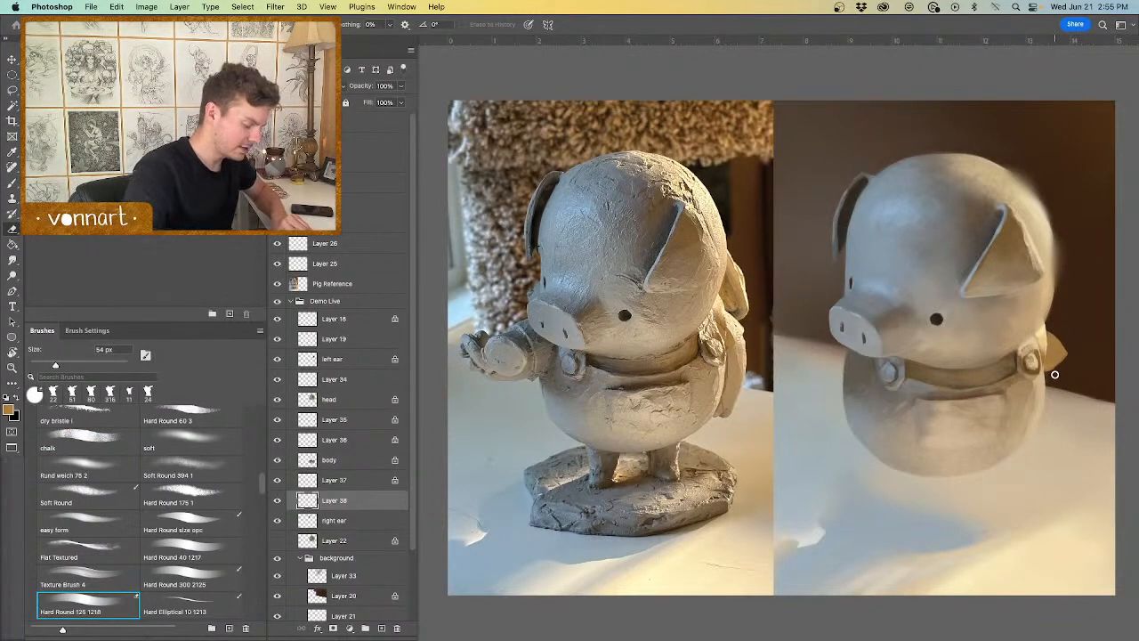
{"action": "key", "text": "b"}
{"action": "left_click", "coordinate": [737, 326], "text": "alt"}
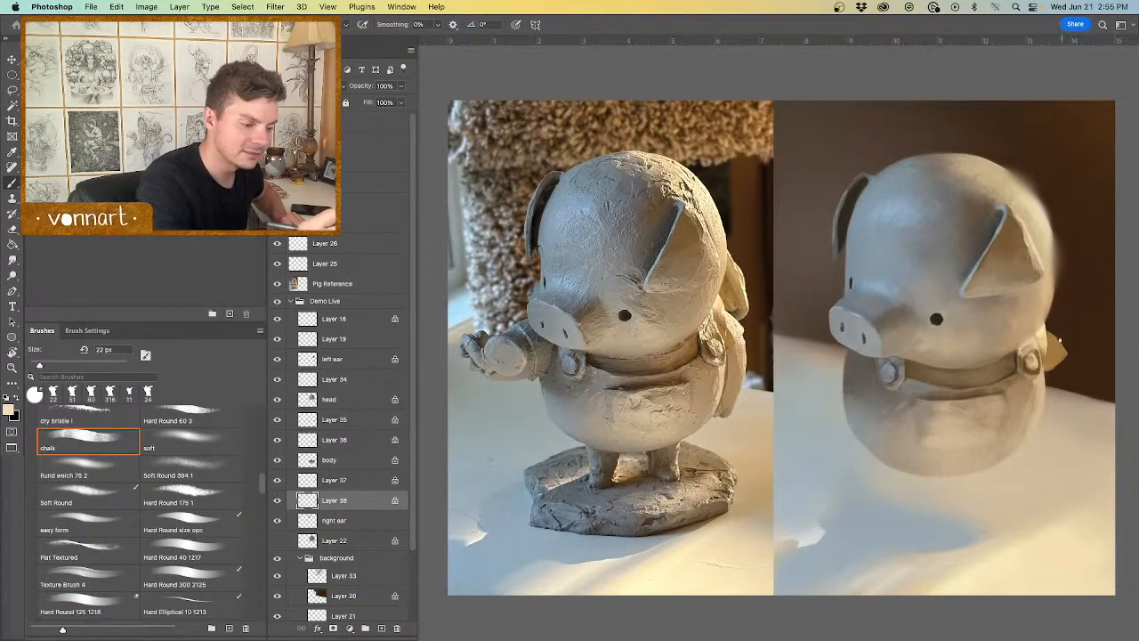
{"action": "left_click_drag", "start_coordinate": [1053, 350], "coordinate": [1050, 353]}
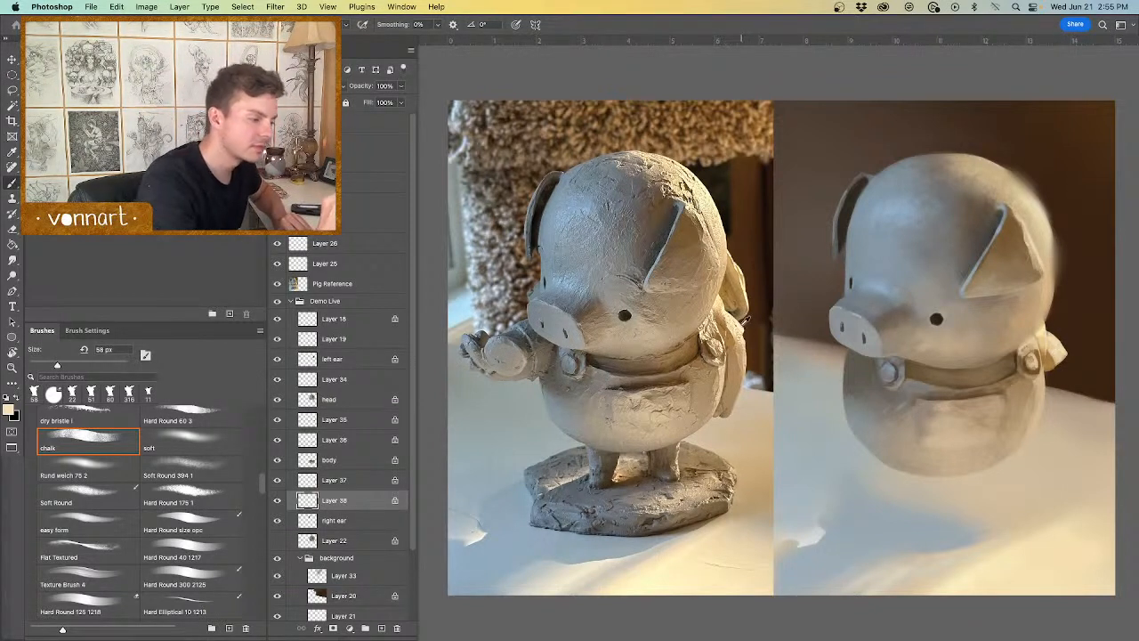
{"action": "left_click", "coordinate": [746, 322], "text": "alt"}
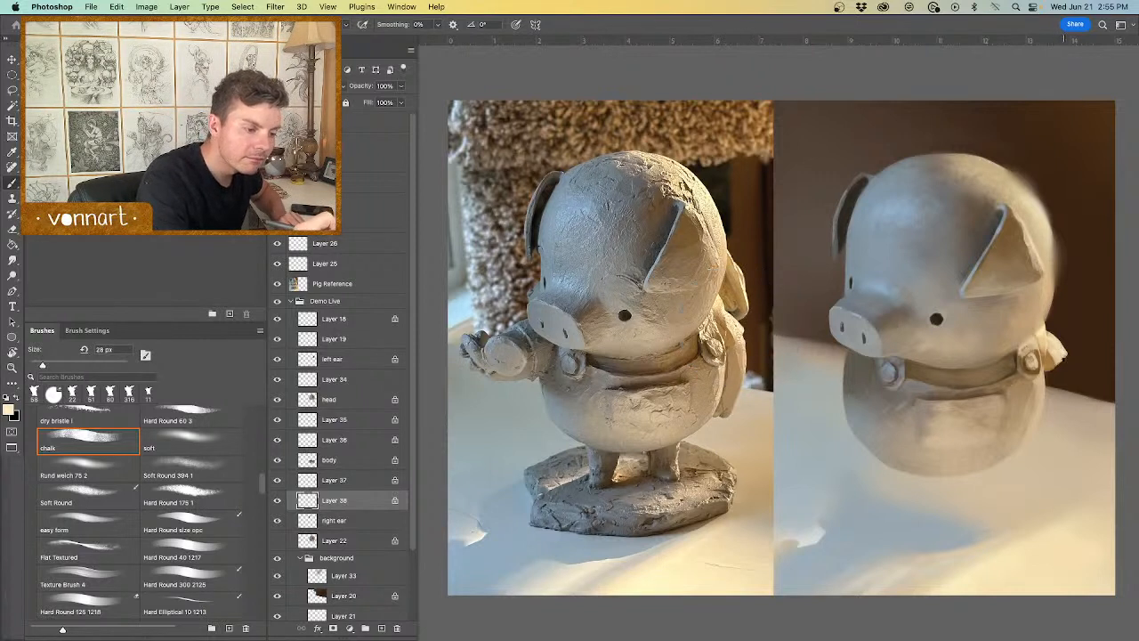
{"action": "left_click_drag", "start_coordinate": [1063, 350], "coordinate": [1063, 355]}
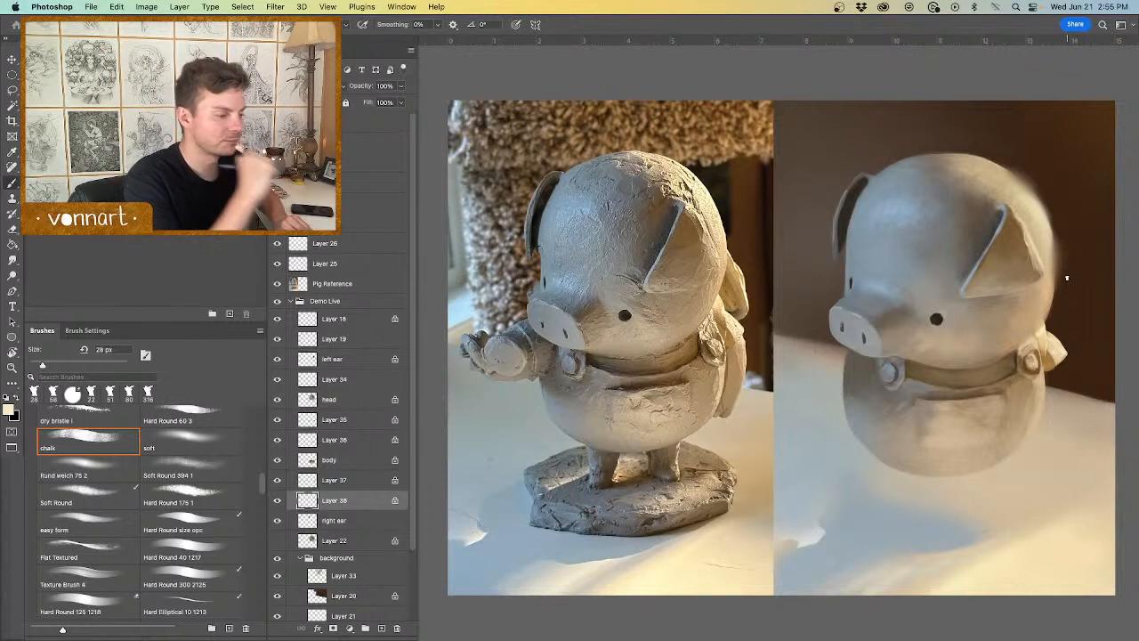
Step: Add a layer above the right ear layer and block in the long curved form behind the body with the chalk brush at 28 and 144 px in sampled brown
{"action": "left_click", "coordinate": [345, 522]}
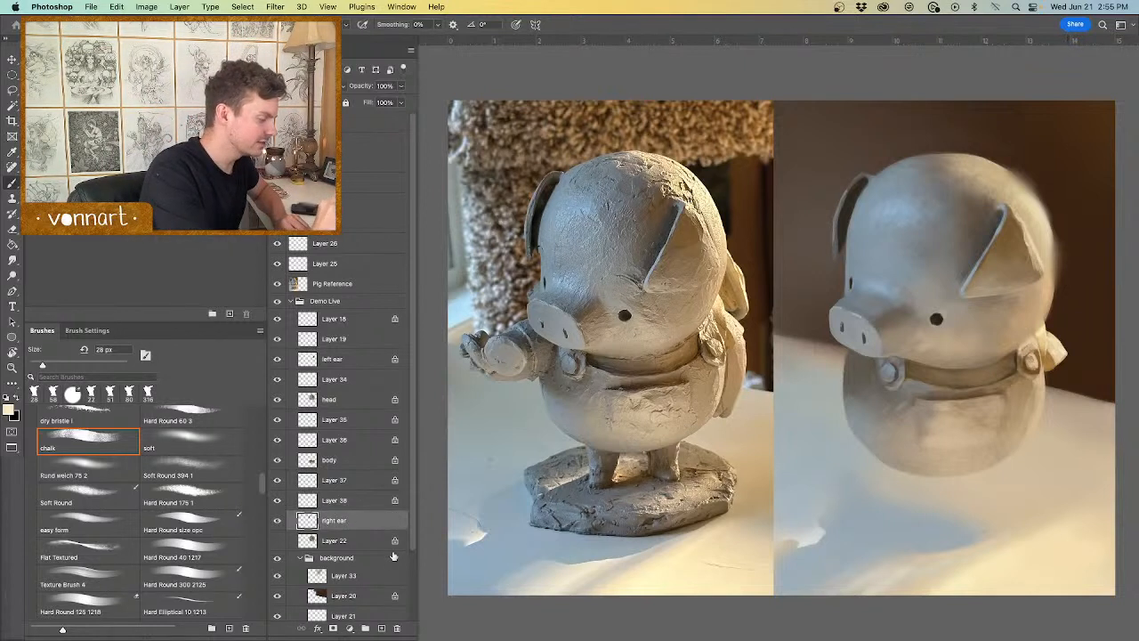
{"action": "left_click", "coordinate": [381, 629]}
{"action": "left_click", "coordinate": [738, 355], "text": "alt"}
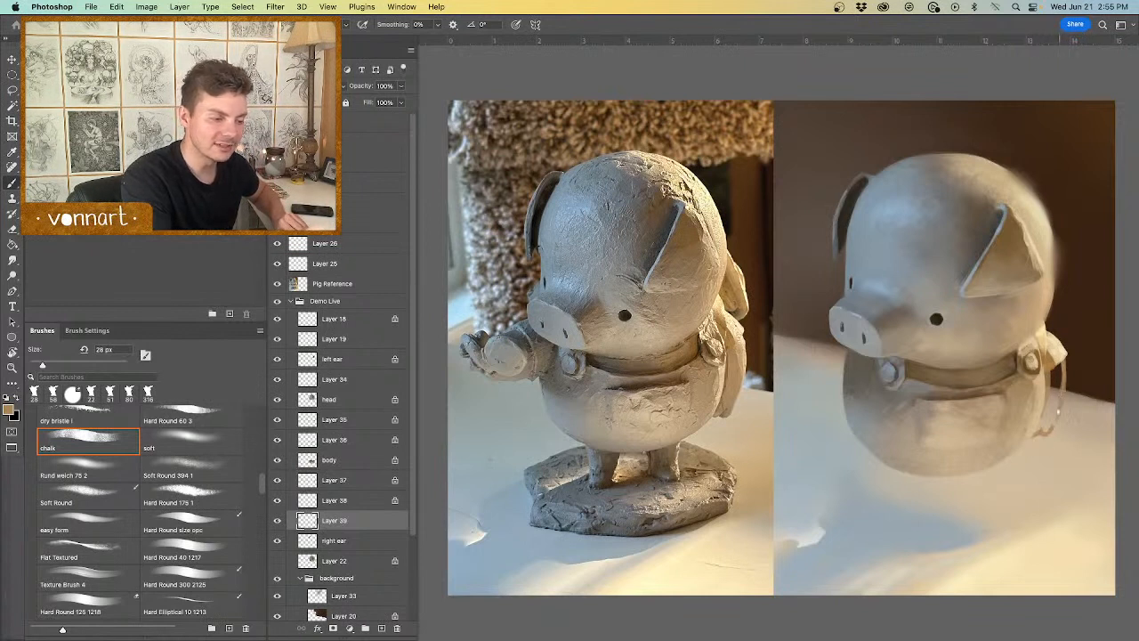
{"action": "left_click_drag", "start_coordinate": [1053, 400], "coordinate": [1080, 400]}
{"action": "left_click_drag", "start_coordinate": [1047, 360], "coordinate": [1043, 422]}
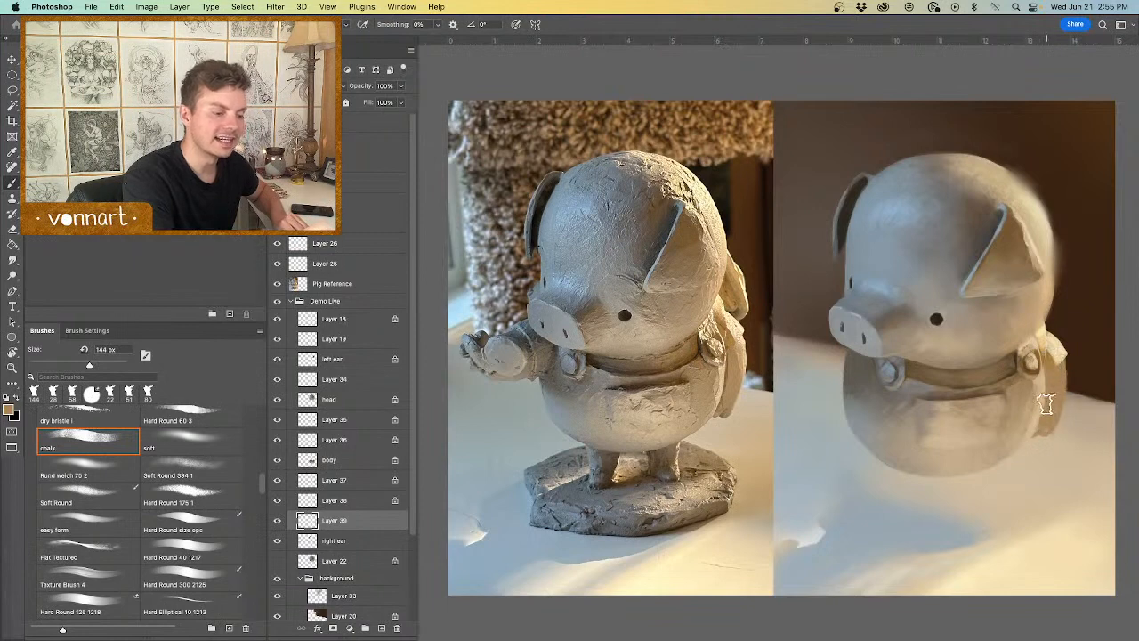
Step: Clean up the curved form's lower outline with the hard round eraser at 54 px and the chalk brush at 44 px
{"action": "key", "text": "e"}
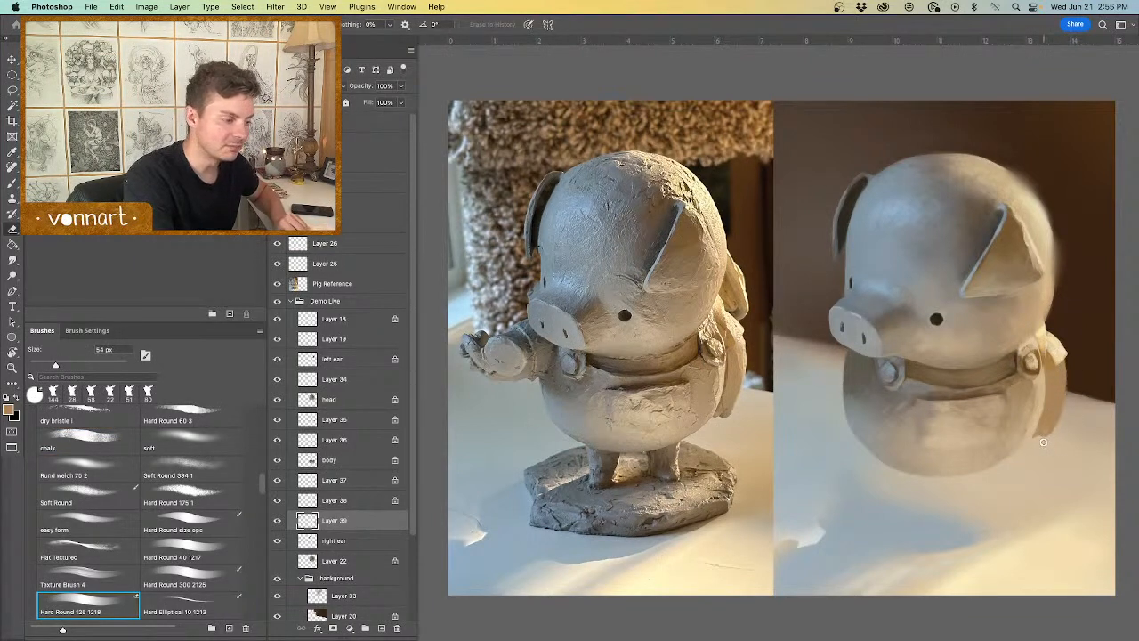
{"action": "key", "text": "b"}
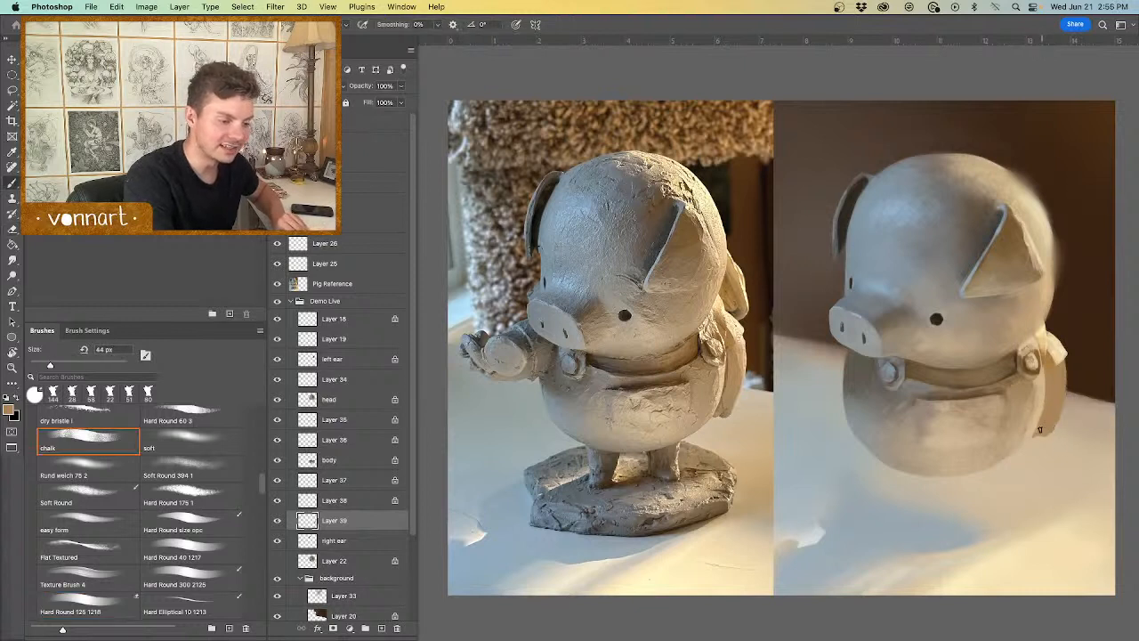
{"action": "mouse_move", "coordinate": [1039, 430]}
{"action": "left_mouse_down"}
{"action": "mouse_move", "coordinate": [1070, 364]}
{"action": "mouse_move", "coordinate": [1067, 420]}
{"action": "mouse_move", "coordinate": [1071, 391]}
{"action": "left_mouse_up"}
{"action": "key", "text": "e"}
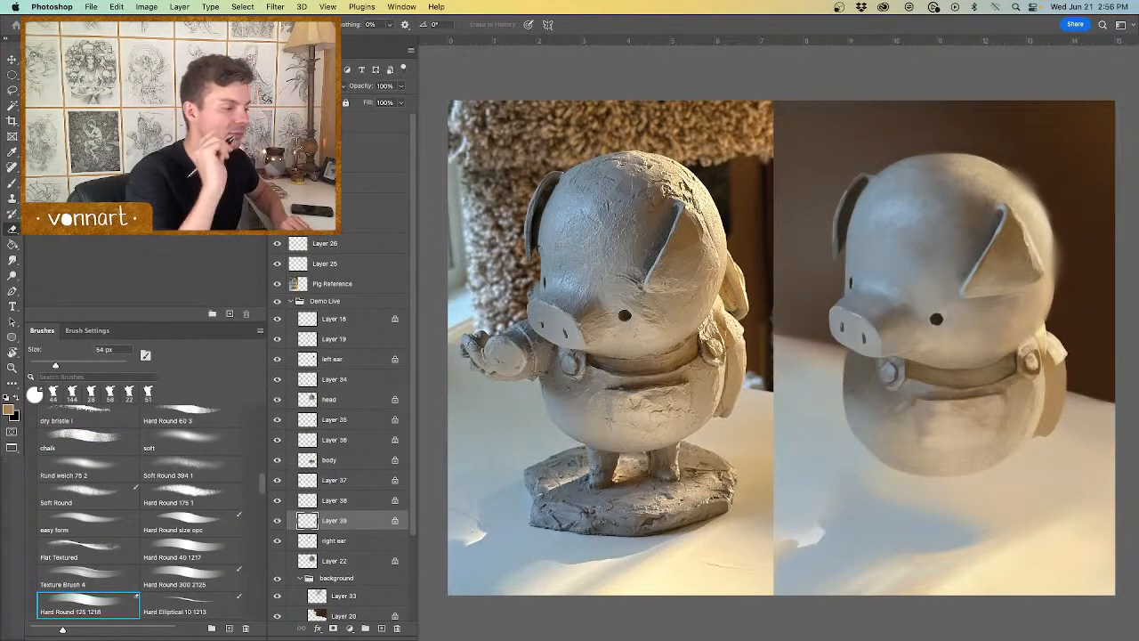
Step: Model the curved form's folds and lit outer edge with the chalk brush at 44 and 24 px in tan and cream sampled from the reference
{"action": "key", "text": "b"}
{"action": "left_click", "coordinate": [743, 349], "text": "alt"}
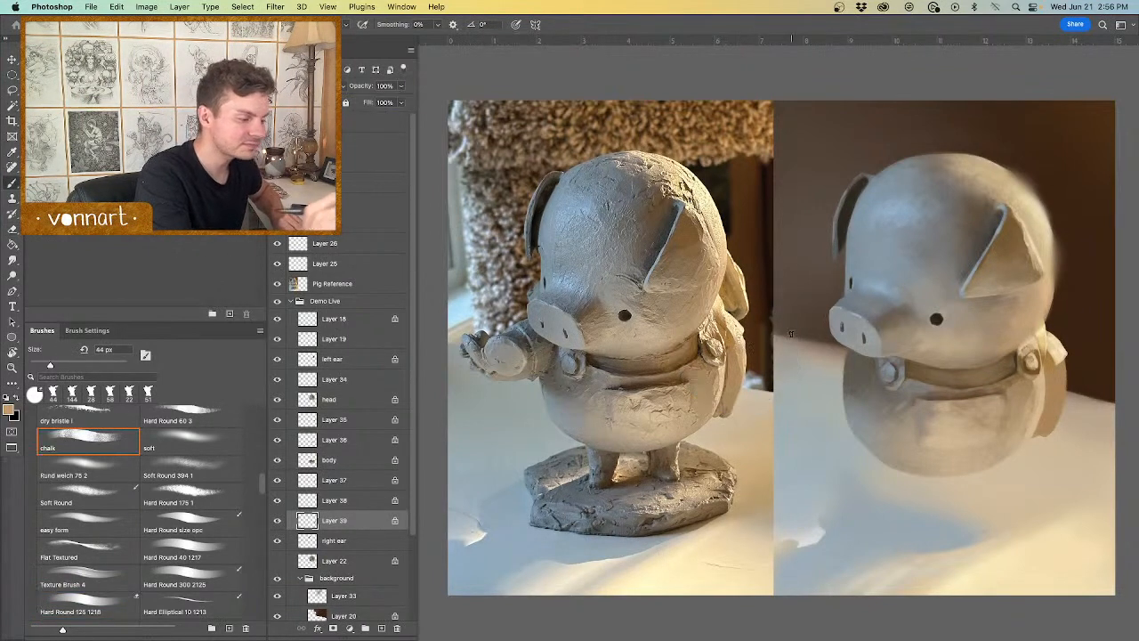
{"action": "mouse_move", "coordinate": [1057, 363]}
{"action": "left_mouse_down"}
{"action": "mouse_move", "coordinate": [1058, 399]}
{"action": "mouse_move", "coordinate": [1058, 372]}
{"action": "mouse_move", "coordinate": [1041, 435]}
{"action": "left_mouse_up"}
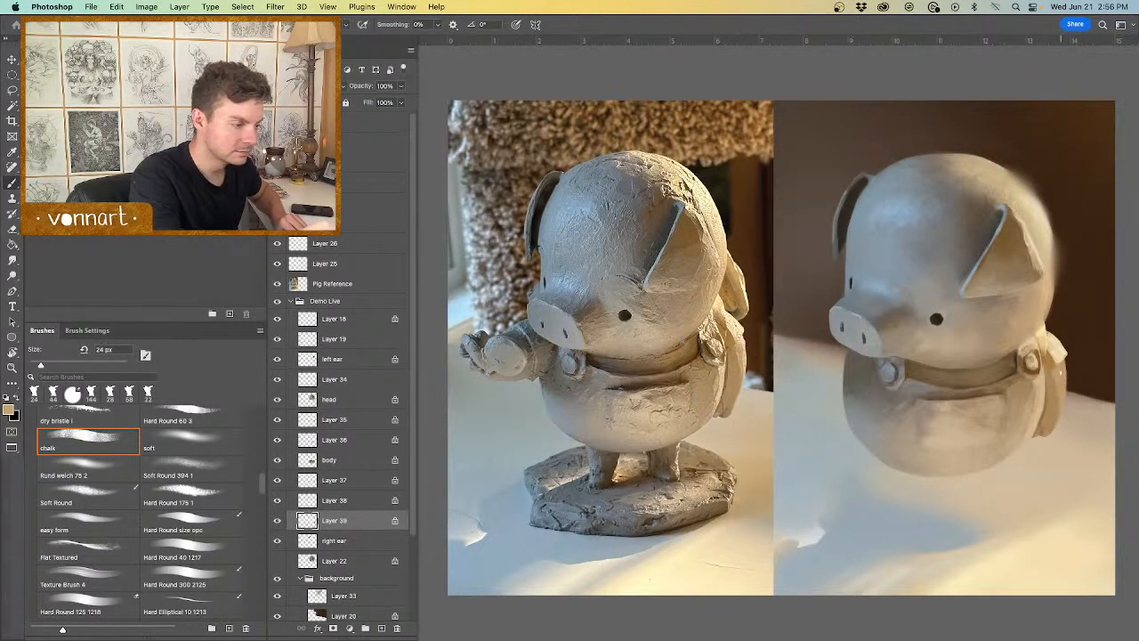
{"action": "left_click", "coordinate": [744, 340], "text": "alt"}
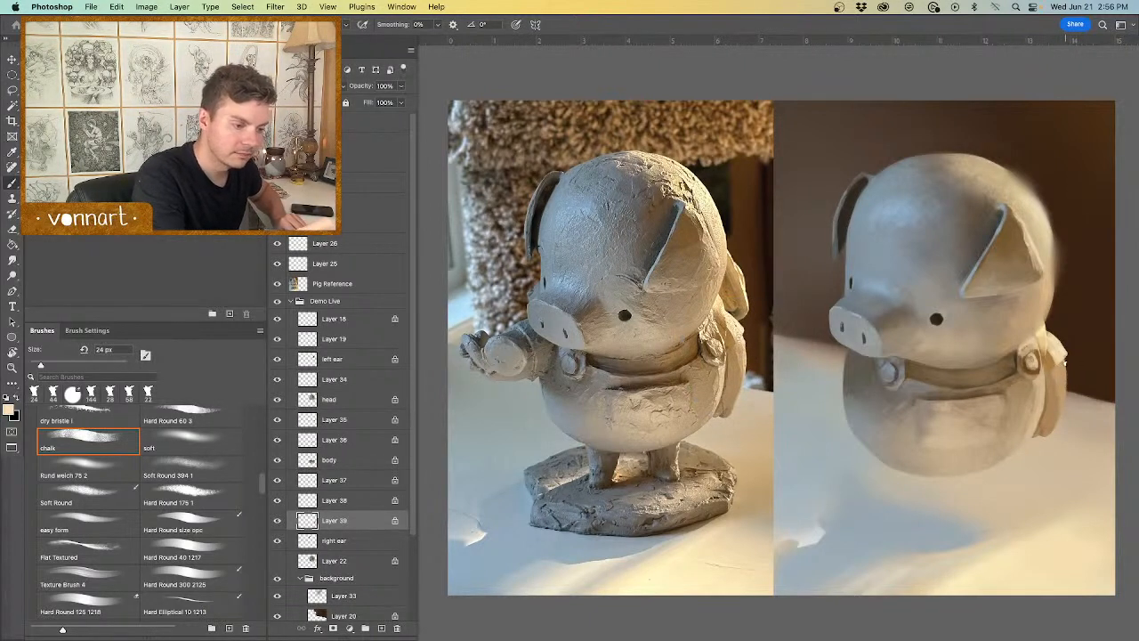
{"action": "left_click_drag", "start_coordinate": [1065, 362], "coordinate": [1063, 362]}
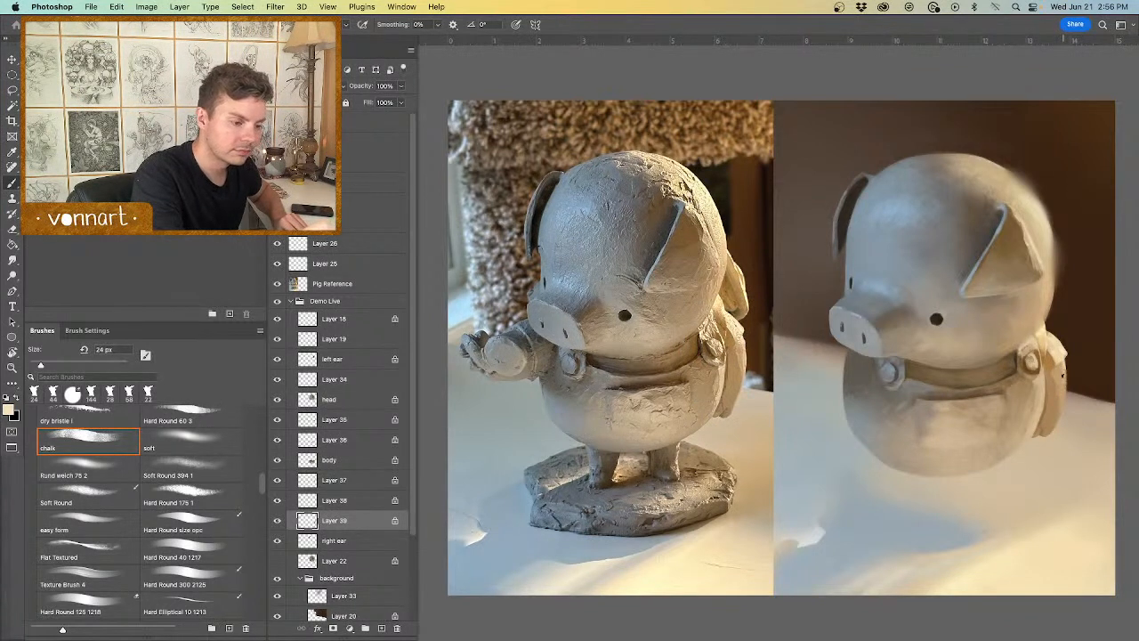
{"action": "left_click_drag", "start_coordinate": [1065, 369], "coordinate": [1063, 391]}
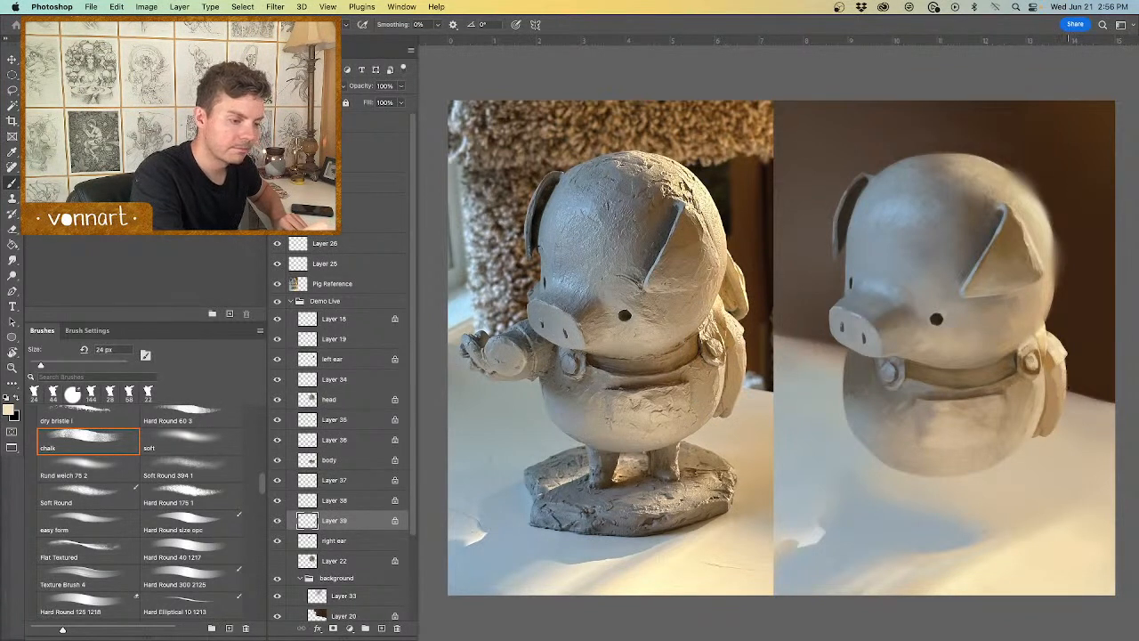
Step: Merge Layer 38 and Layer 37 down into Layer 39 so the shapes behind the shoulder share one layer
{"action": "left_click", "coordinate": [338, 500]}
{"action": "key", "text": "super+e"}
{"action": "left_click", "coordinate": [343, 482]}
{"action": "key", "text": "super+e"}
Step: Toggle the visibility of Layer 39, Layer 35 and the left ear layer to examine what each contributes to the painting
{"action": "left_click", "coordinate": [281, 482]}
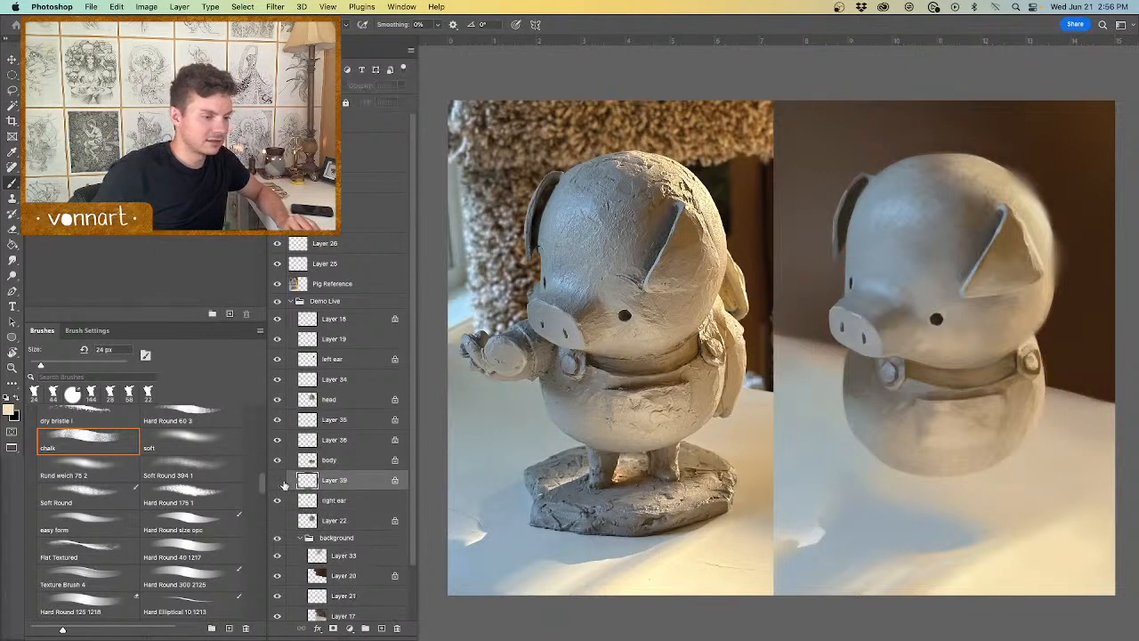
{"action": "left_click", "coordinate": [280, 482]}
{"action": "left_click", "coordinate": [279, 482]}
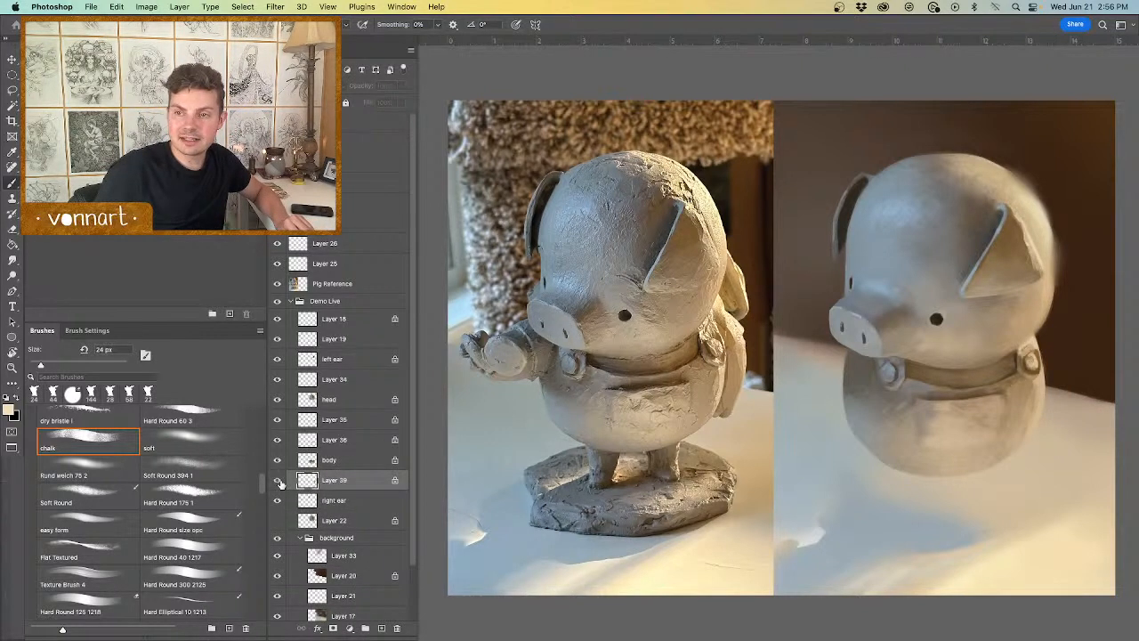
{"action": "left_click", "coordinate": [280, 482]}
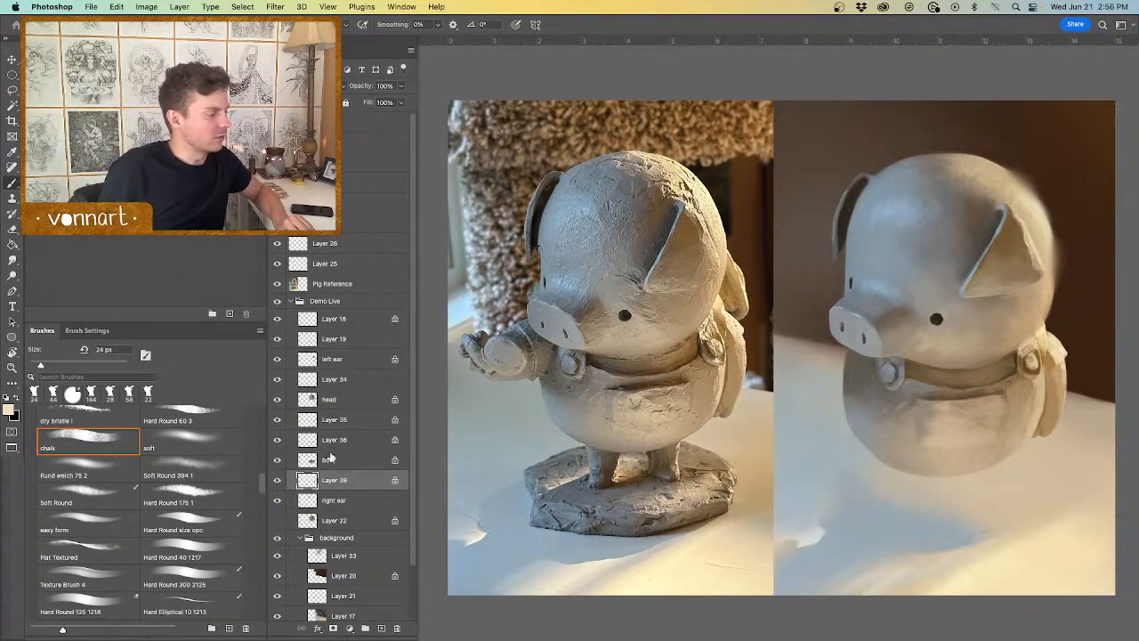
{"action": "left_click", "coordinate": [277, 419]}
{"action": "left_click", "coordinate": [277, 419]}
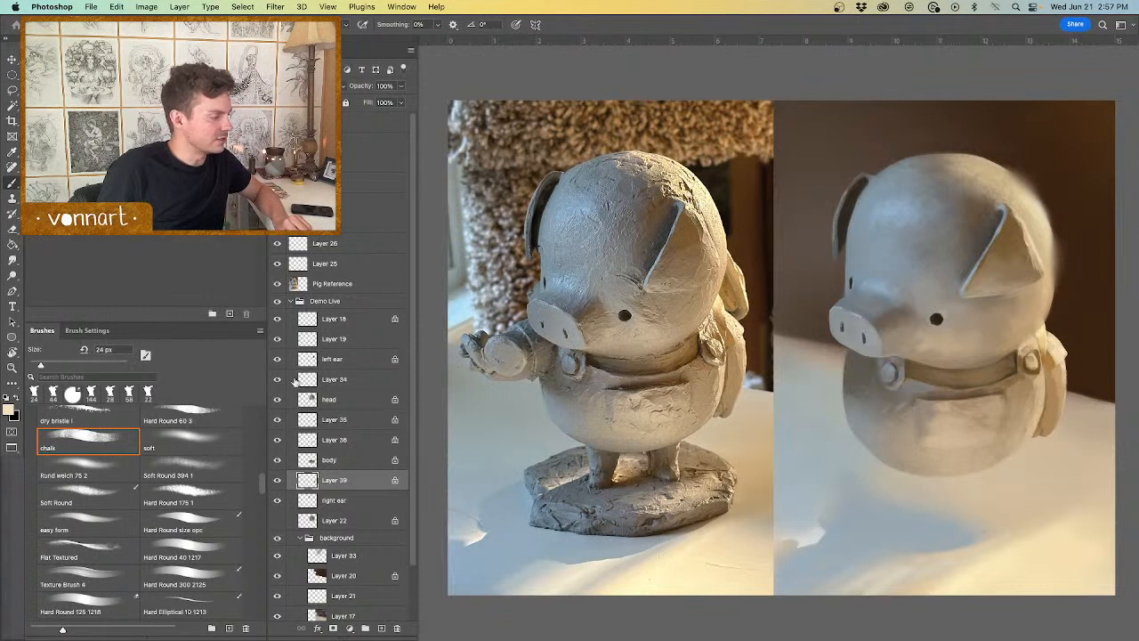
{"action": "left_click", "coordinate": [277, 358]}
{"action": "left_click", "coordinate": [277, 359]}
Step: Try to curve the left ear's front edge with the Liquify filter at brush size 825 and pressure 41
{"action": "left_click", "coordinate": [309, 361]}
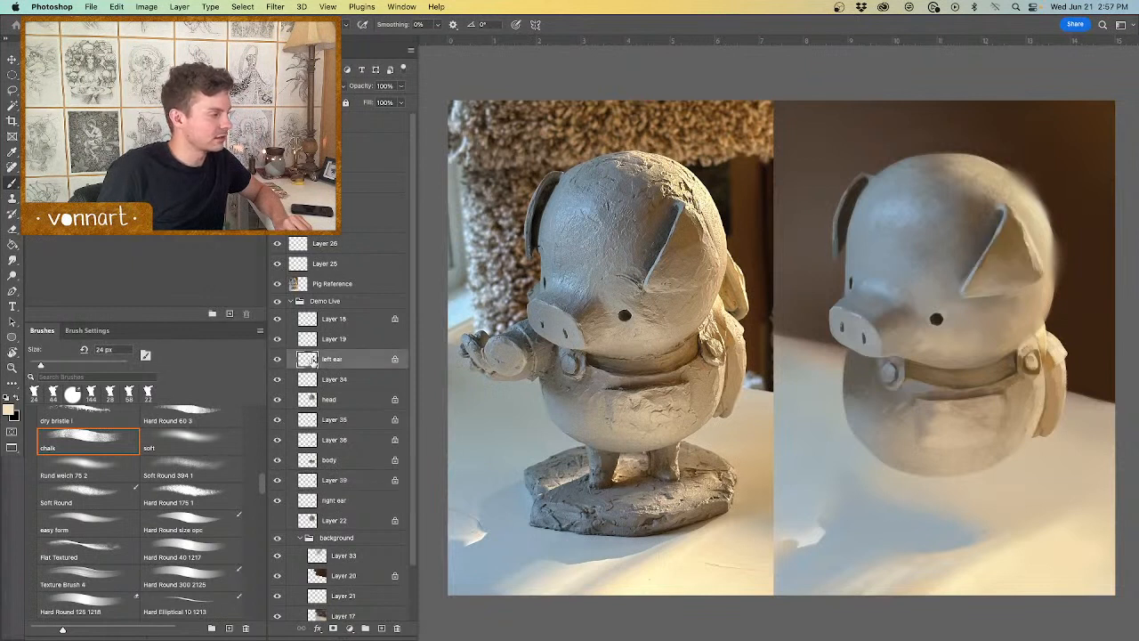
{"action": "left_click", "coordinate": [272, 6]}
{"action": "left_click", "coordinate": [294, 118]}
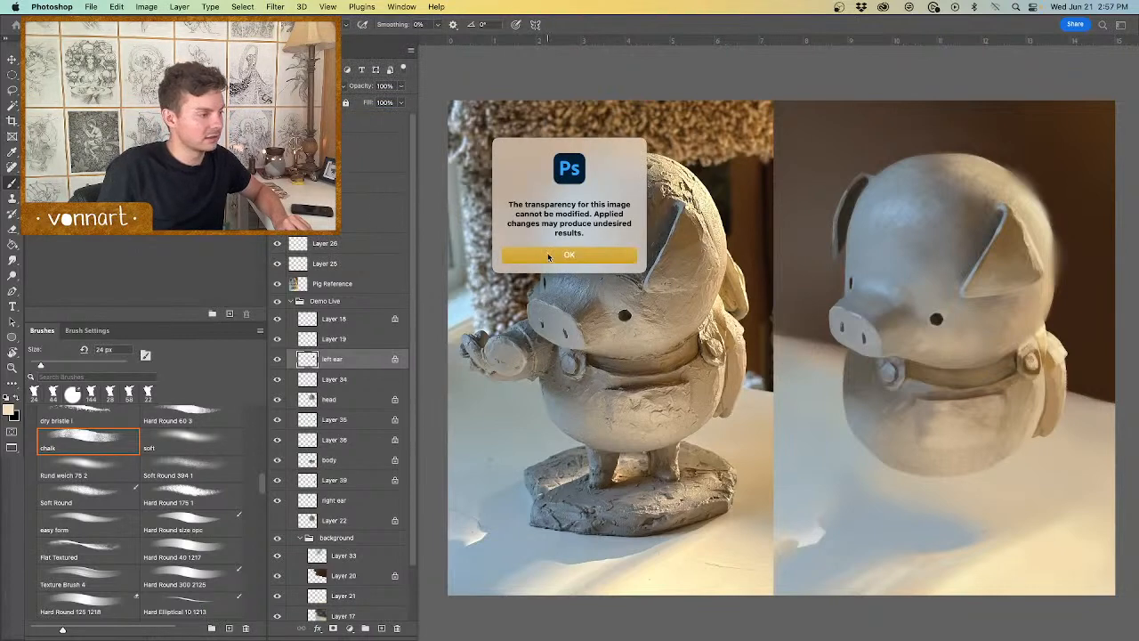
{"action": "left_click", "coordinate": [548, 255]}
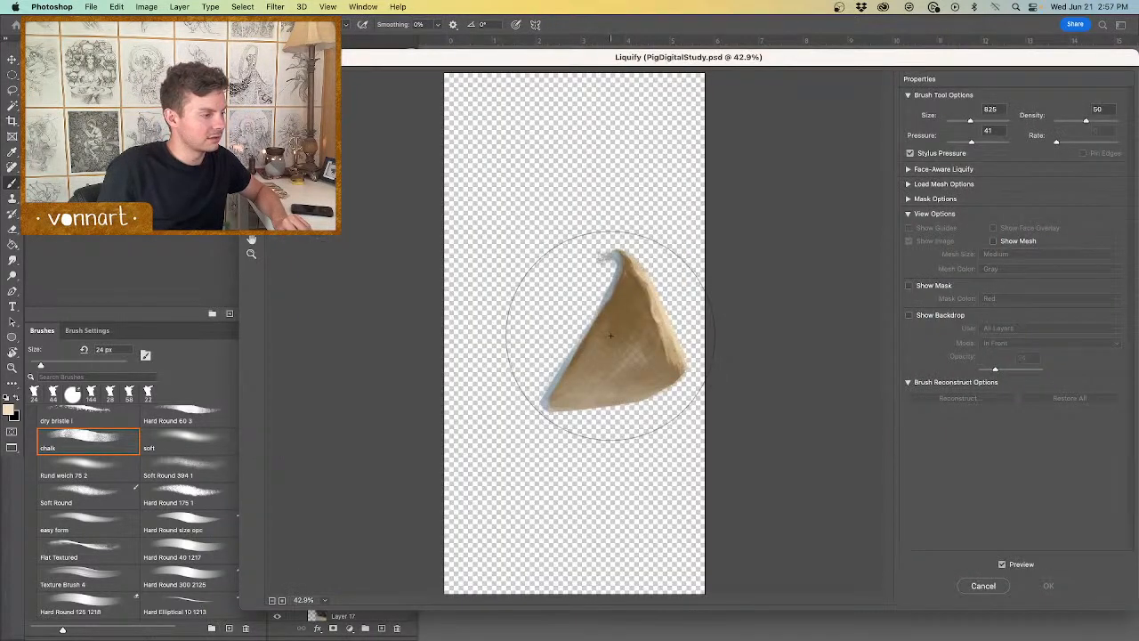
{"action": "left_click_drag", "start_coordinate": [610, 335], "coordinate": [642, 395]}
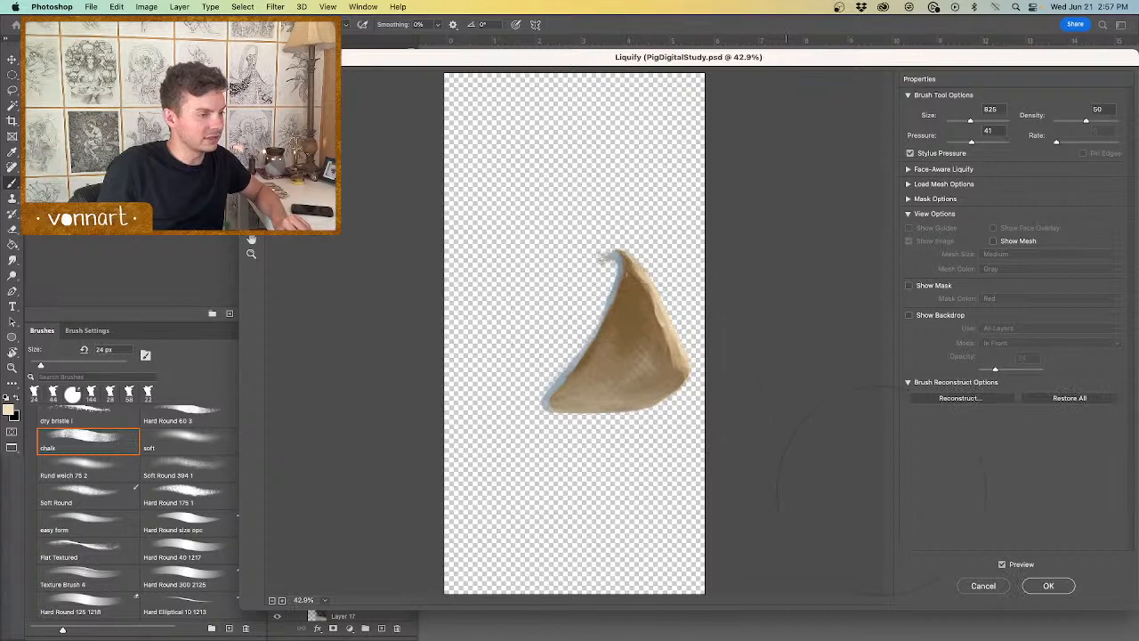
{"action": "left_click", "coordinate": [1049, 585]}
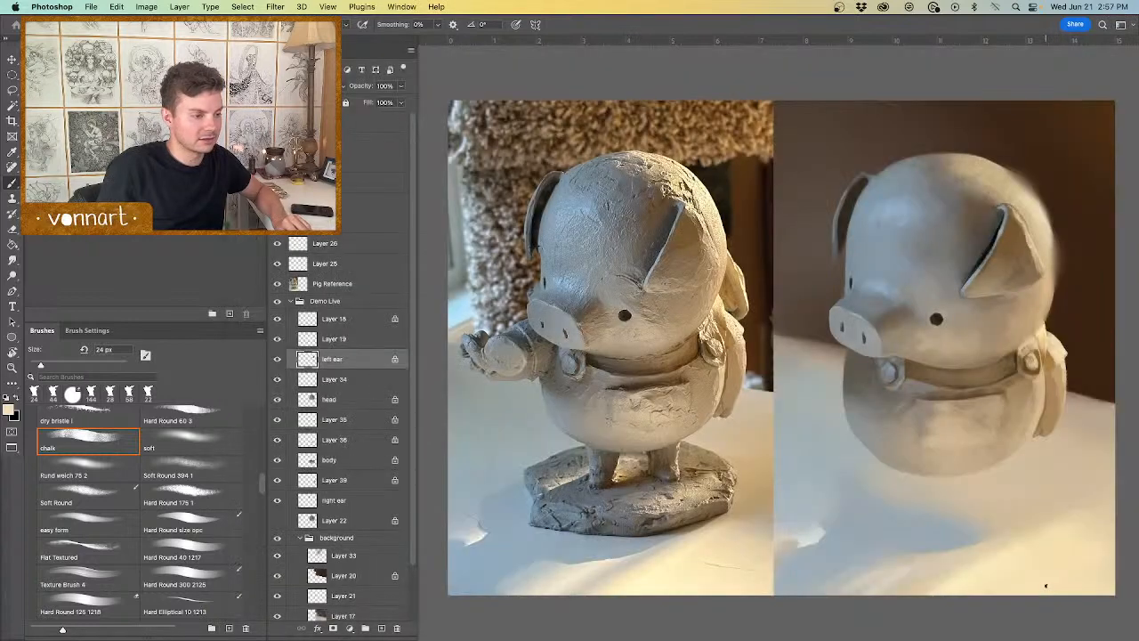
Step: Compare the left ear before and after the Liquify change, and undo that change
{"action": "key", "text": "super+z"}
{"action": "key", "text": "super+shift+z"}
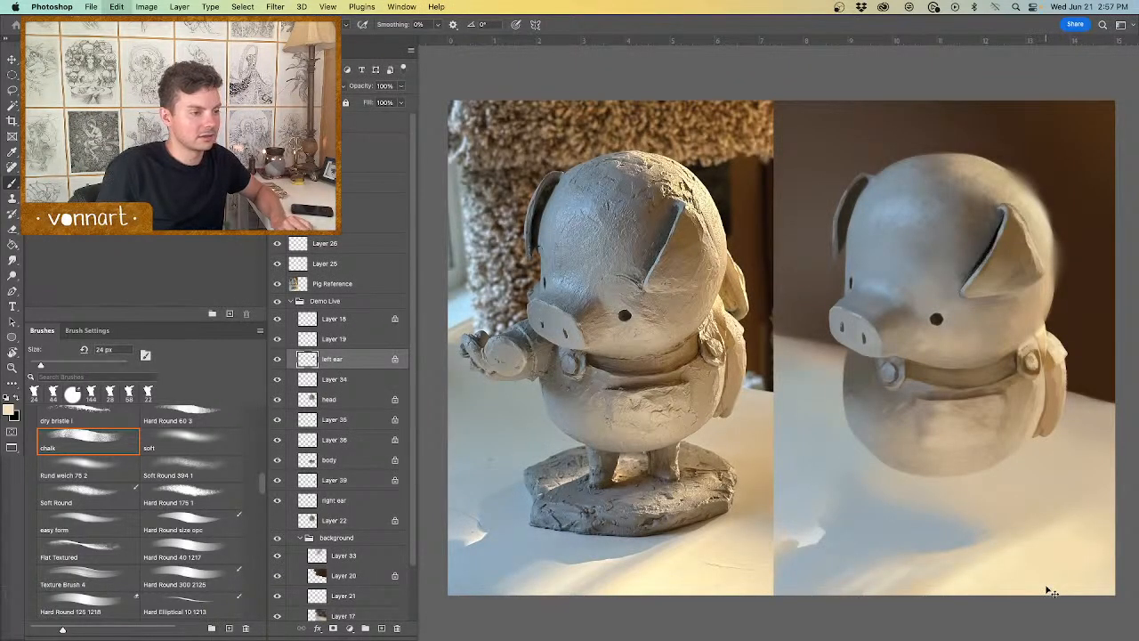
{"action": "key", "text": "super+z"}
{"action": "key", "text": "super+shift+z"}
{"action": "key", "text": "super+z"}
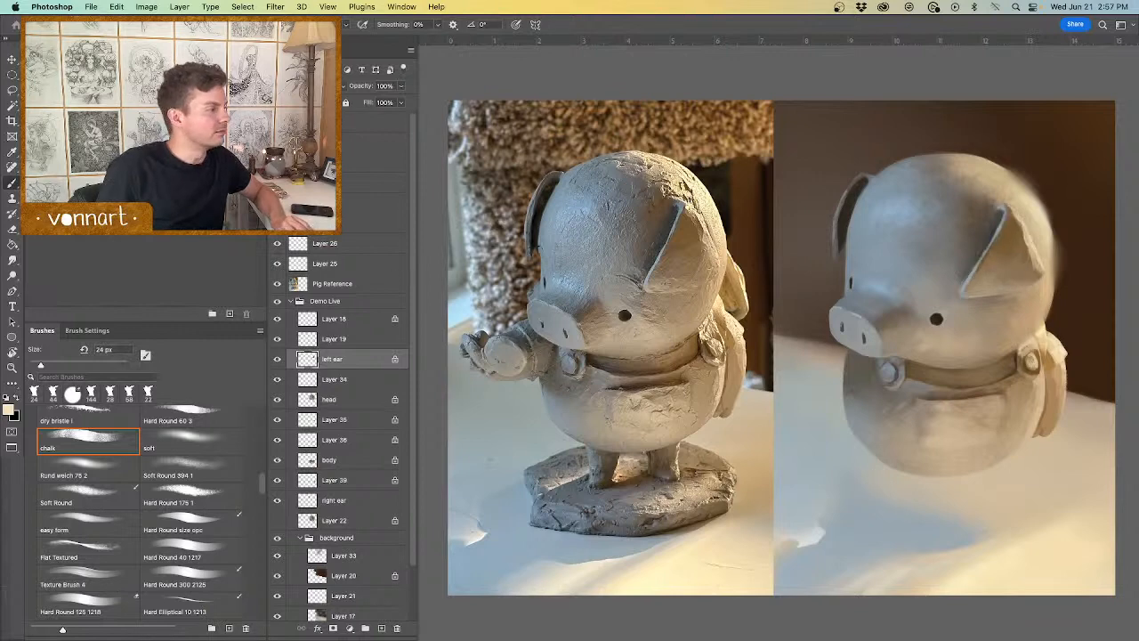
Step: Unlock the left ear layer's transparency and curve the ear's edges with the Liquify filter, using brush sizes 1339 and 979
{"action": "left_click", "coordinate": [272, 7]}
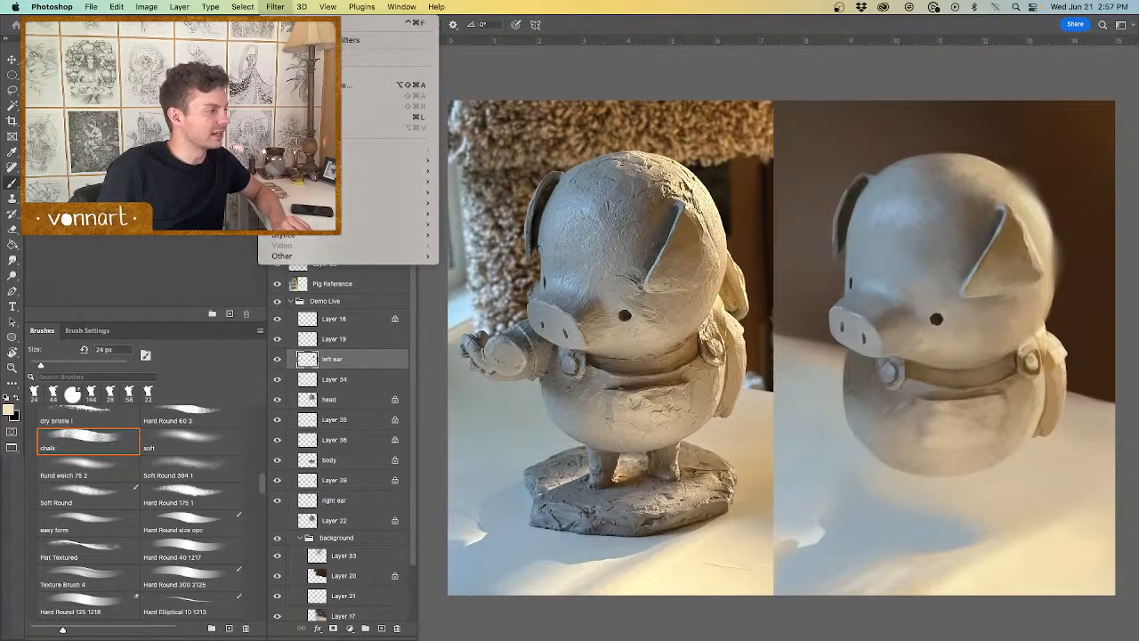
{"action": "left_click", "coordinate": [383, 117]}
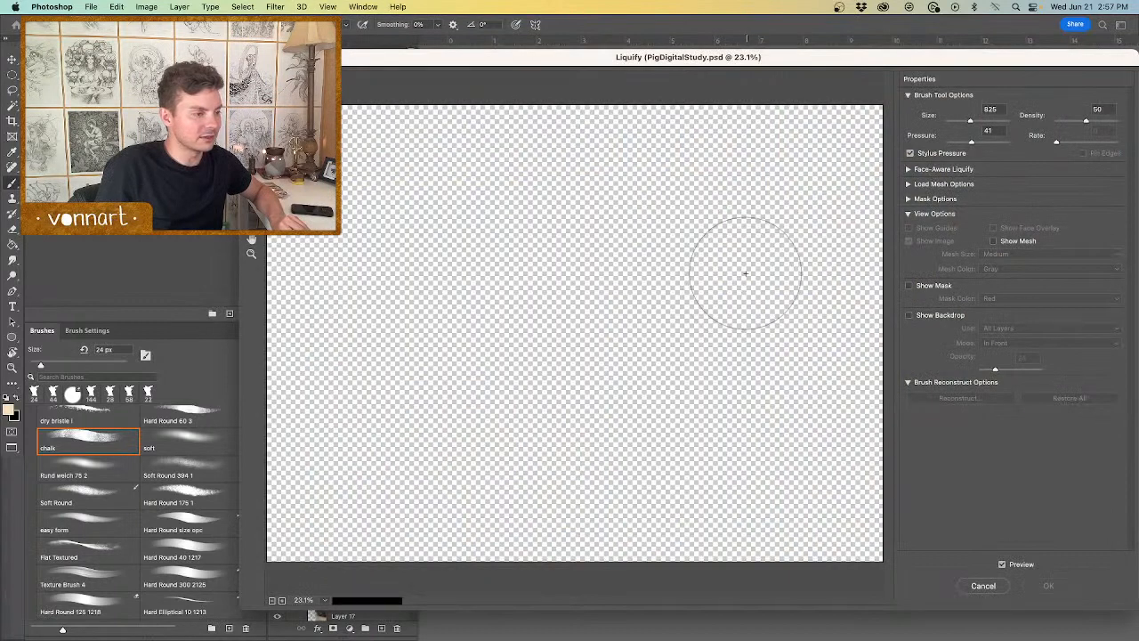
{"action": "left_click_drag", "start_coordinate": [781, 311], "coordinate": [813, 311]}
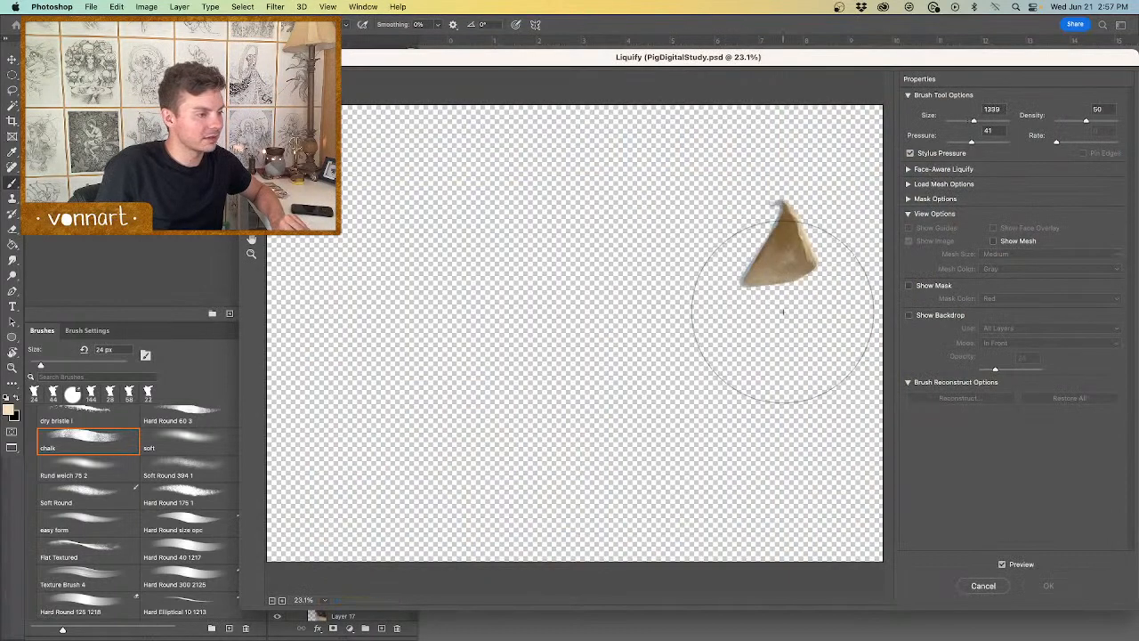
{"action": "mouse_move", "coordinate": [808, 263]}
{"action": "left_mouse_down"}
{"action": "mouse_move", "coordinate": [744, 258]}
{"action": "mouse_move", "coordinate": [771, 252]}
{"action": "mouse_move", "coordinate": [798, 279]}
{"action": "left_mouse_up"}
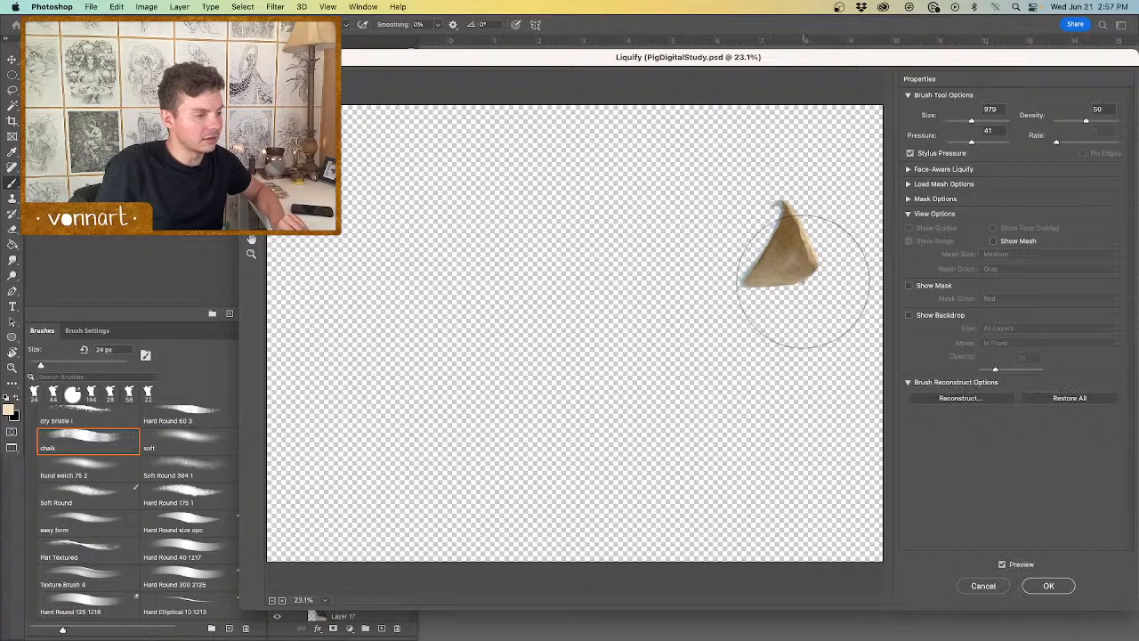
{"action": "left_click", "coordinate": [1049, 587]}
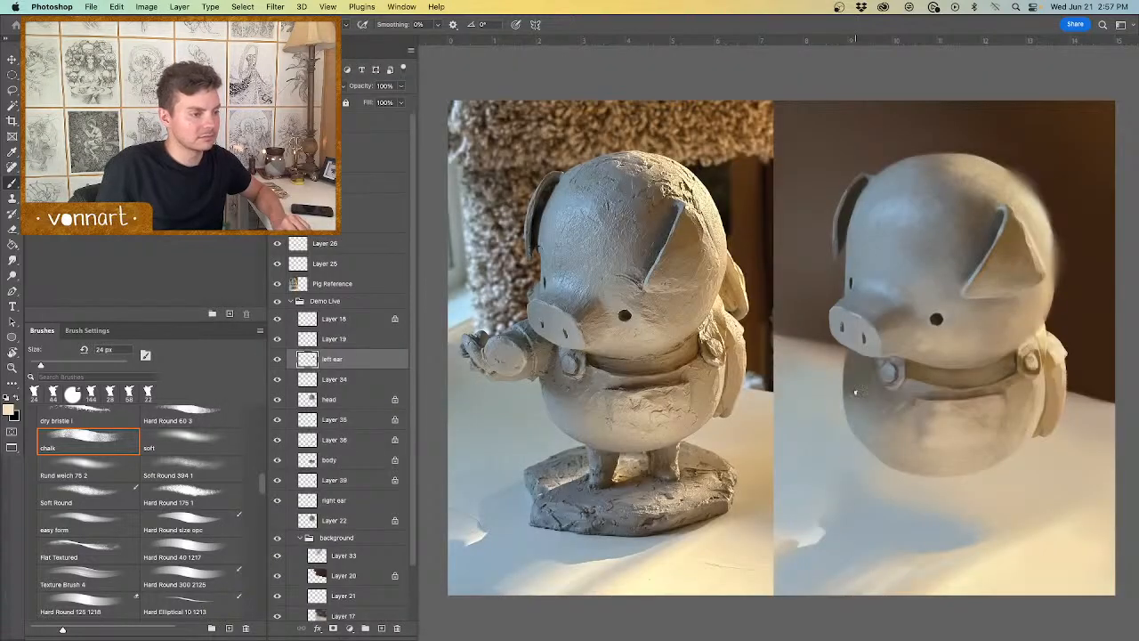
Step: Draw fine creases beside the left ear and above the far eye on Layer 34 with the 13 px chalk brush in sampled greys
{"action": "left_click", "coordinate": [288, 339]}
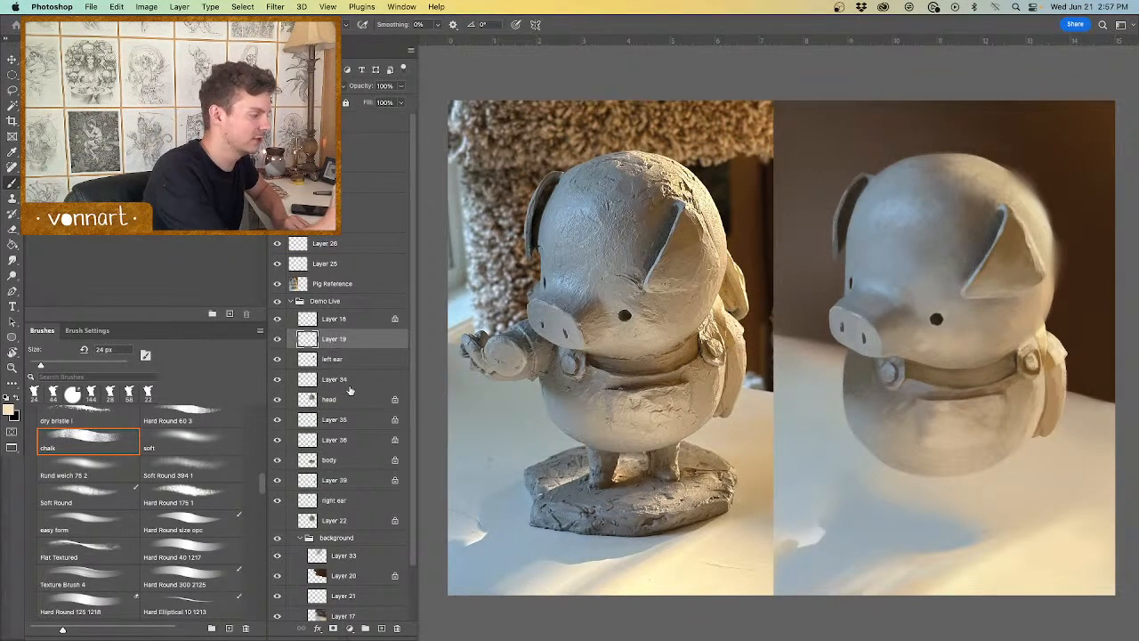
{"action": "left_click", "coordinate": [276, 379]}
{"action": "left_click", "coordinate": [276, 379]}
{"action": "left_click", "coordinate": [356, 379]}
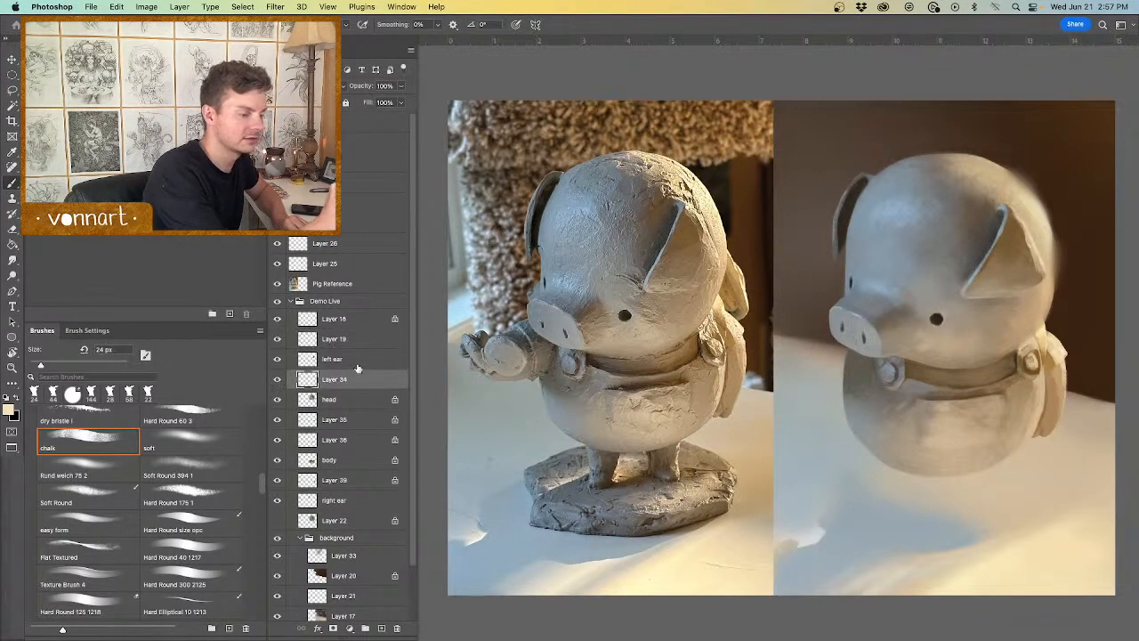
{"action": "left_click", "coordinate": [635, 279], "text": "alt"}
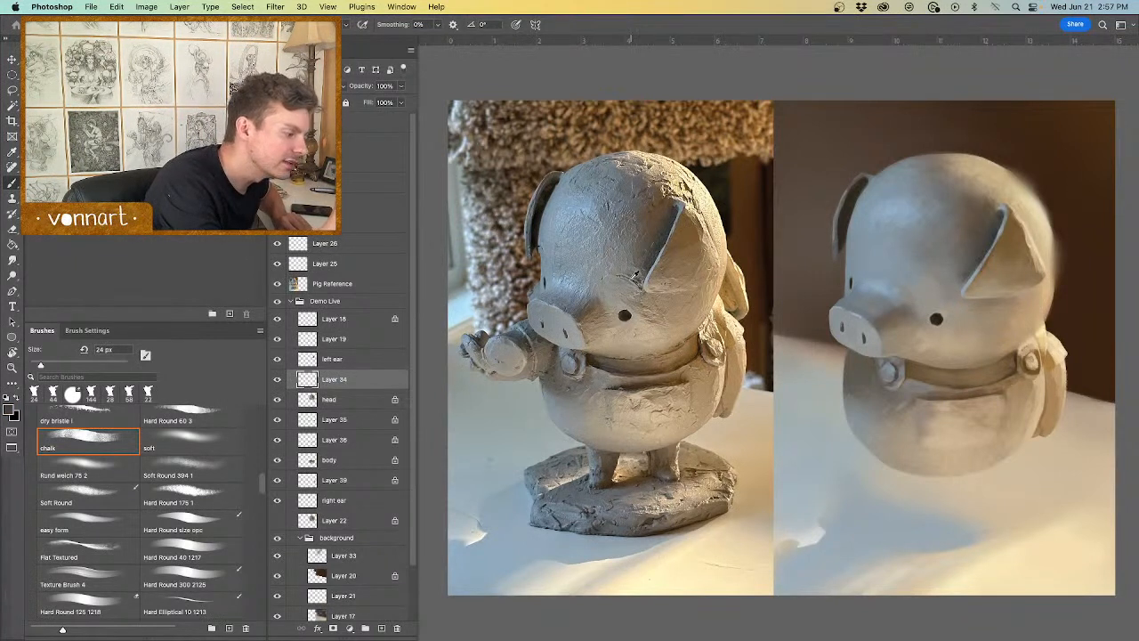
{"action": "left_click", "coordinate": [630, 280], "text": "alt"}
{"action": "left_click_drag", "start_coordinate": [945, 289], "coordinate": [940, 288]}
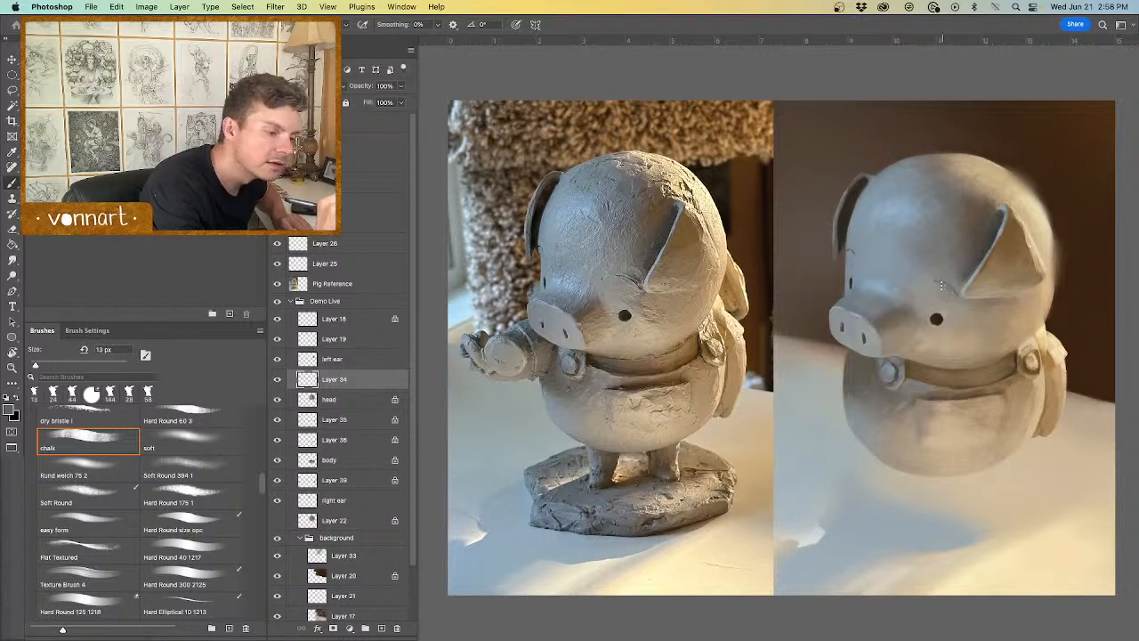
{"action": "left_click", "coordinate": [630, 265], "text": "alt"}
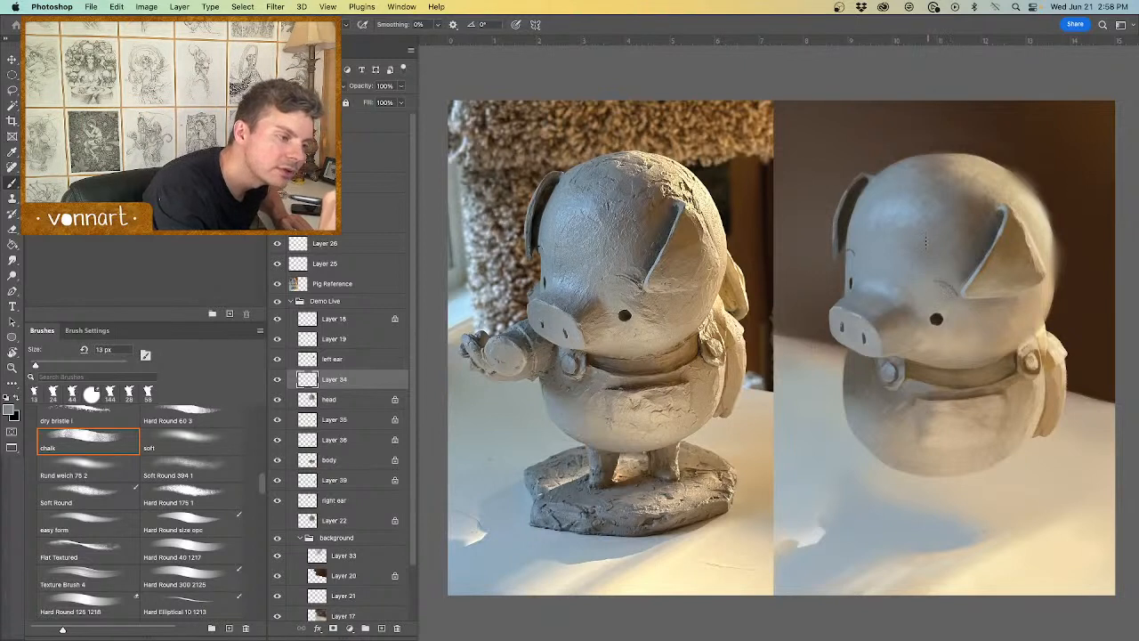
{"action": "left_click", "coordinate": [584, 187], "text": "alt"}
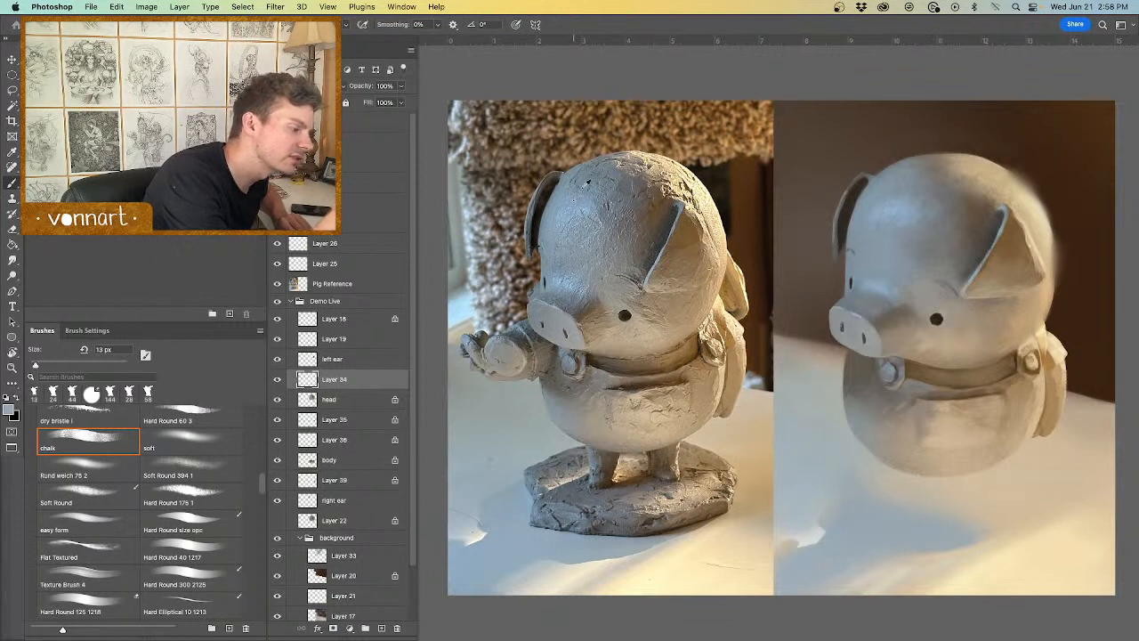
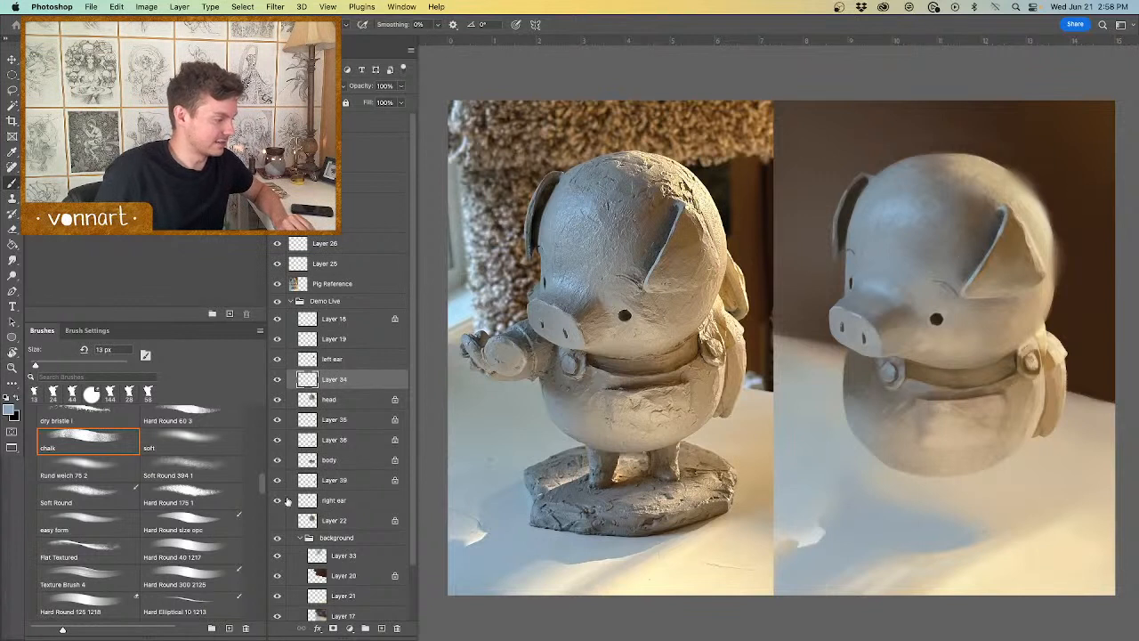
Step: Add a layer above the right ear layer and outline the shape behind the head with the 32 px chalk brush in sampled brown
{"action": "left_click", "coordinate": [329, 500]}
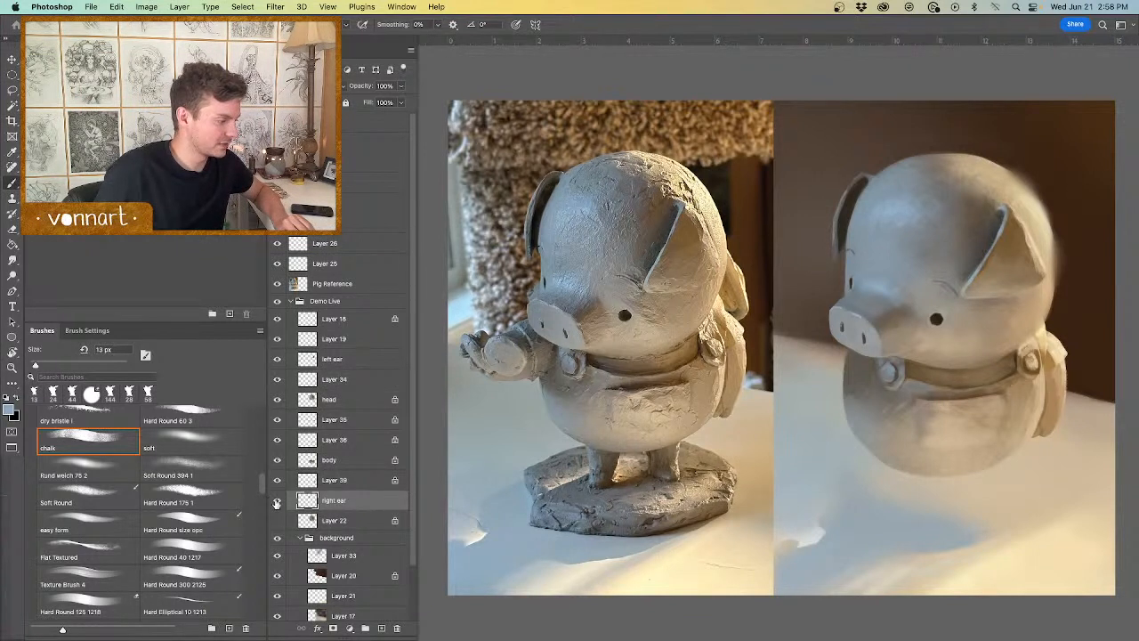
{"action": "left_click", "coordinate": [380, 628]}
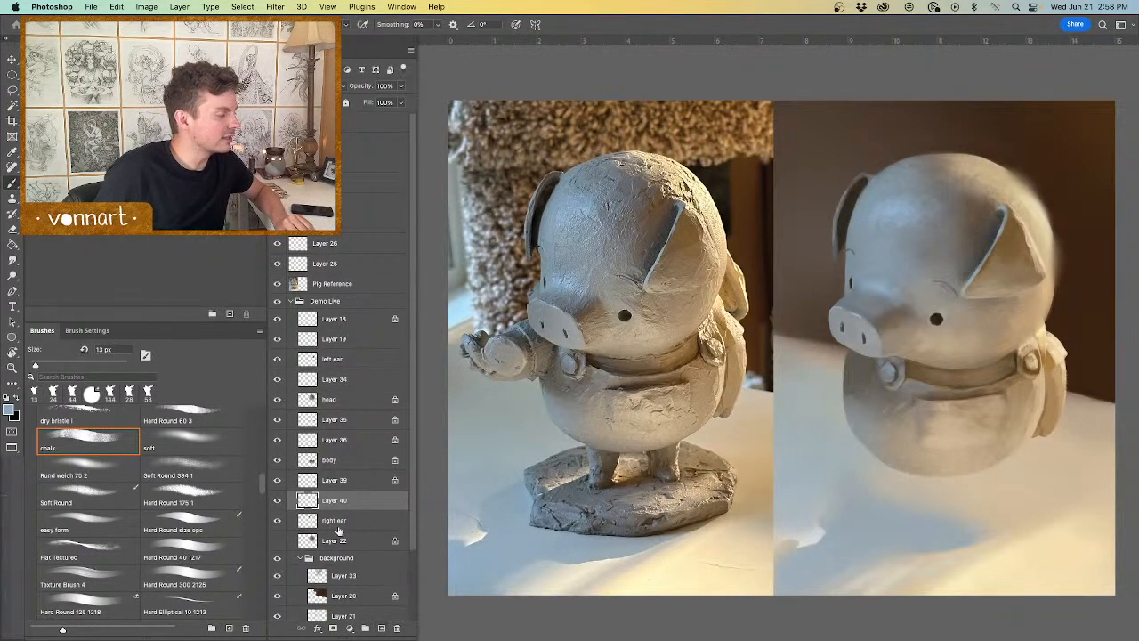
{"action": "left_click", "coordinate": [277, 481]}
{"action": "left_click", "coordinate": [278, 480]}
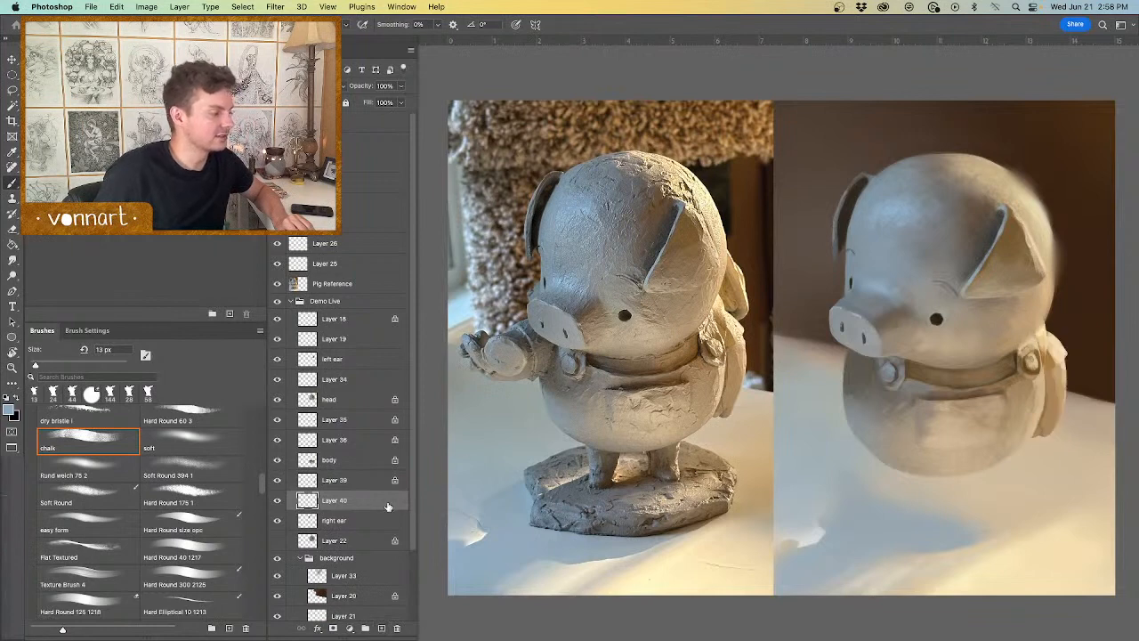
{"action": "left_click", "coordinate": [731, 281], "text": "alt"}
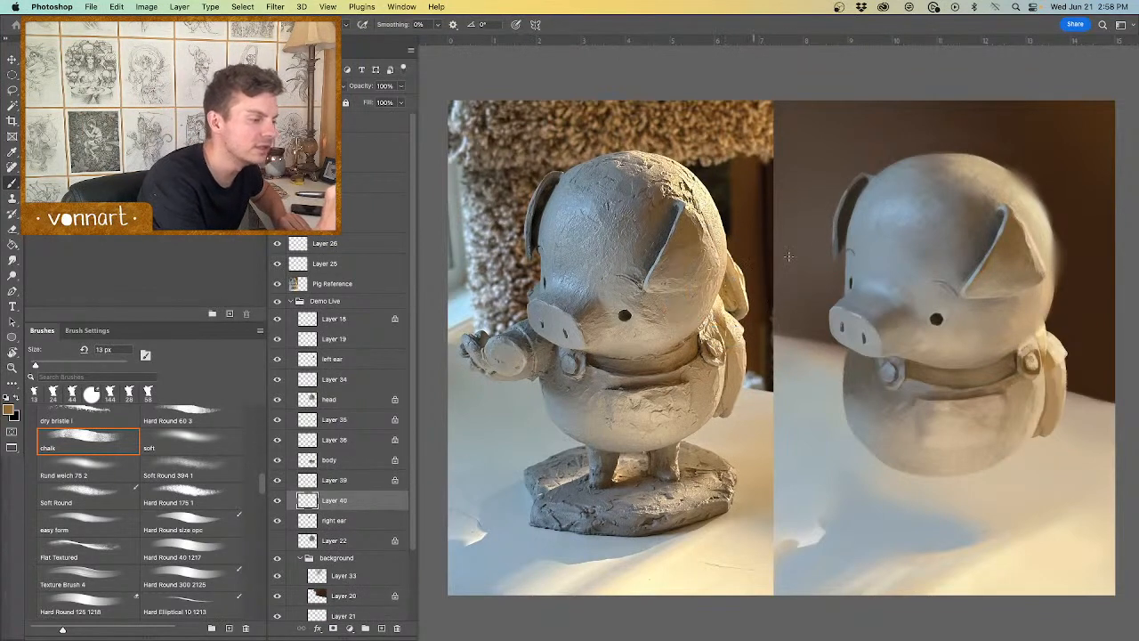
{"action": "left_click_drag", "start_coordinate": [1056, 261], "coordinate": [1055, 274]}
{"action": "key", "text": "super+z"}
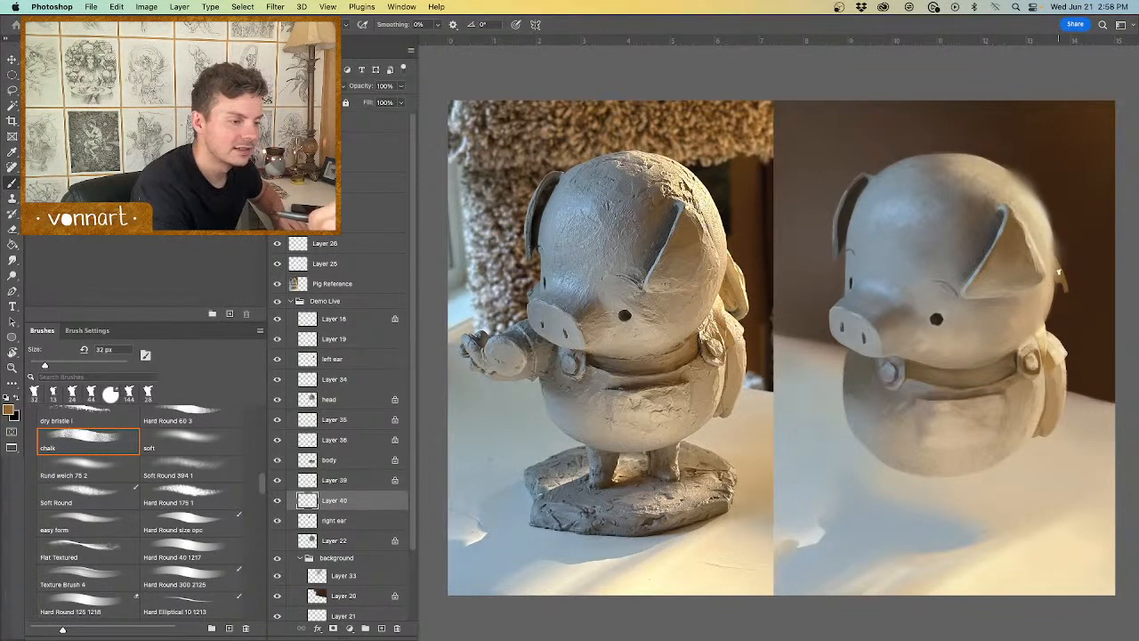
{"action": "left_click_drag", "start_coordinate": [1065, 290], "coordinate": [1070, 328]}
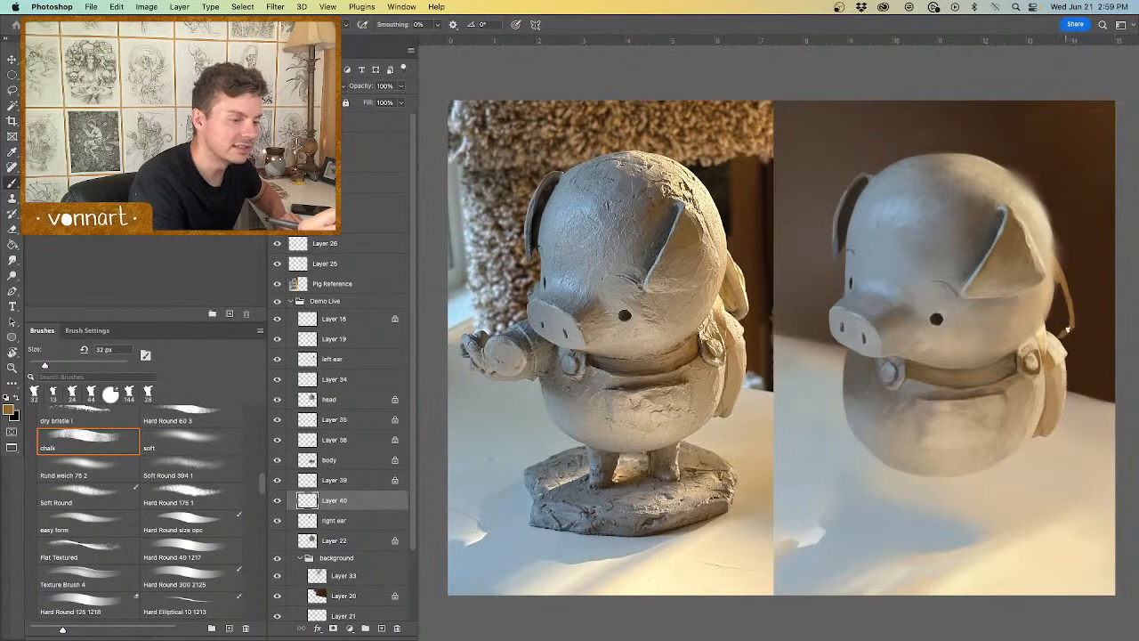
Step: Fill the brown shape behind the head with the chalk brush at 124 and 34 px, trimming its outer edge with the 54 px hard round eraser
{"action": "key", "text": "e"}
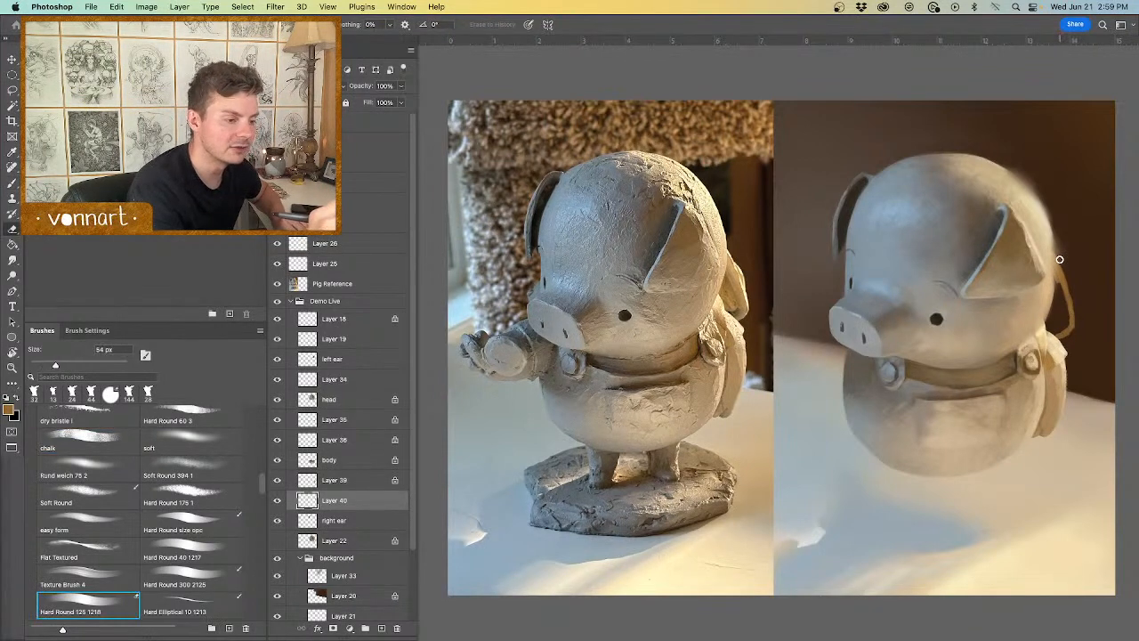
{"action": "left_click_drag", "start_coordinate": [1062, 260], "coordinate": [1073, 298]}
{"action": "key", "text": "b"}
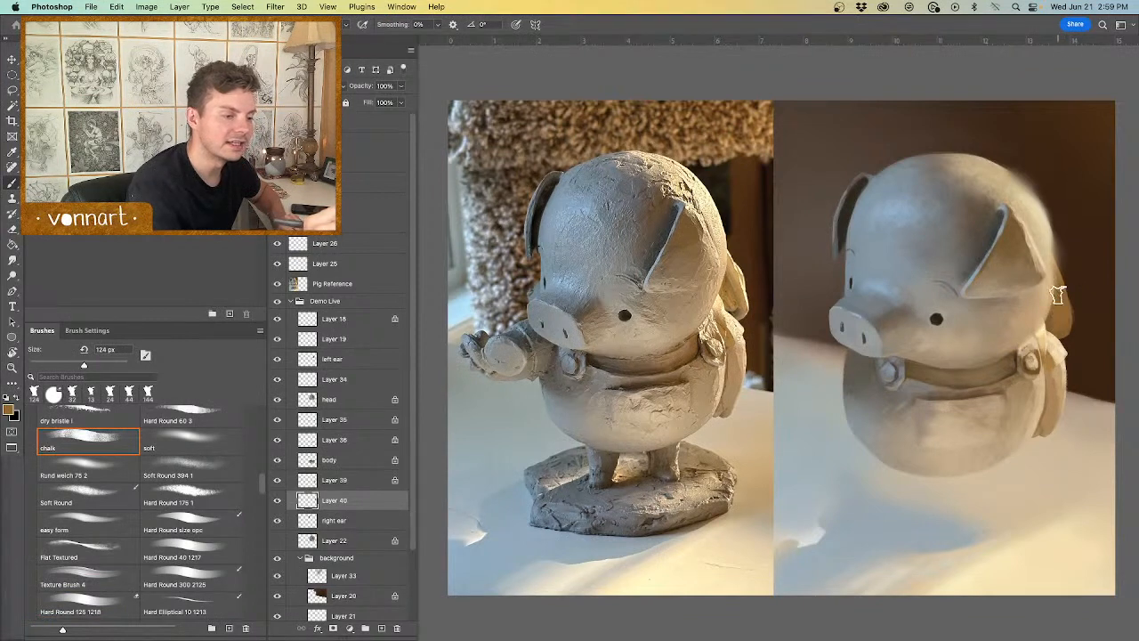
{"action": "key", "text": "e"}
{"action": "left_click_drag", "start_coordinate": [1071, 292], "coordinate": [1076, 328]}
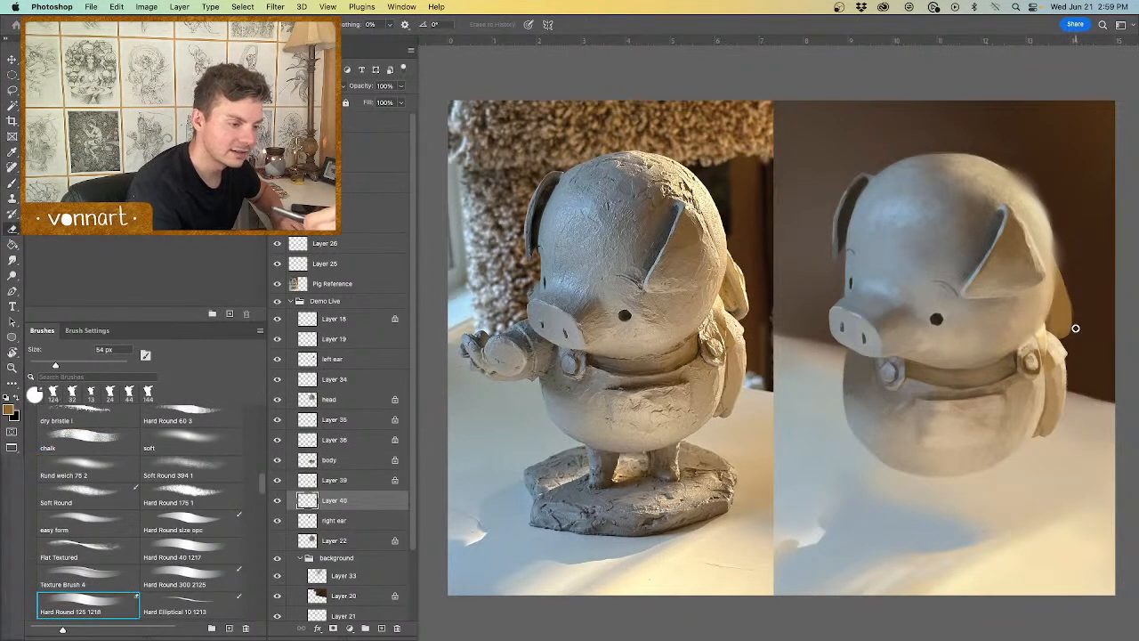
{"action": "key", "text": "b"}
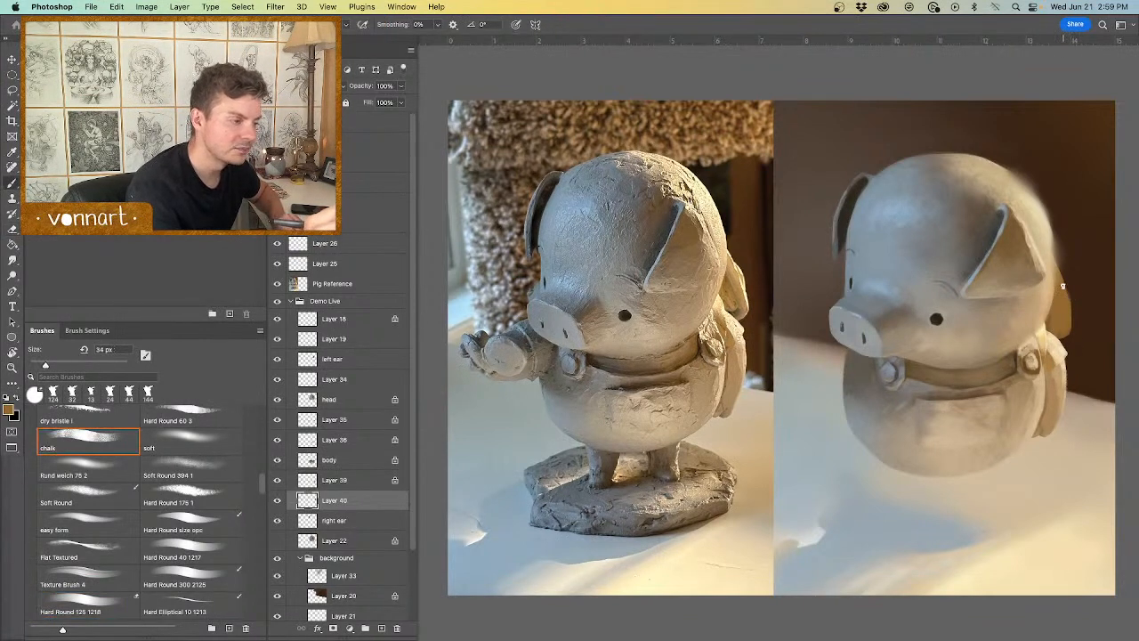
{"action": "left_click_drag", "start_coordinate": [1062, 283], "coordinate": [1068, 290]}
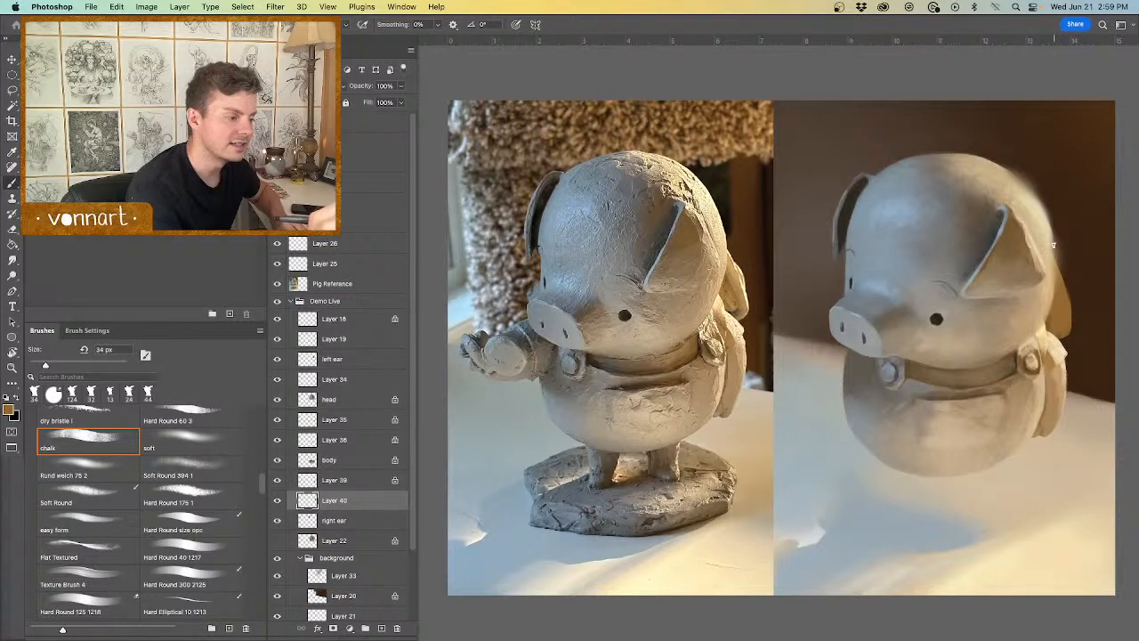
{"action": "key", "text": "e"}
{"action": "left_click_drag", "start_coordinate": [1061, 260], "coordinate": [1073, 323]}
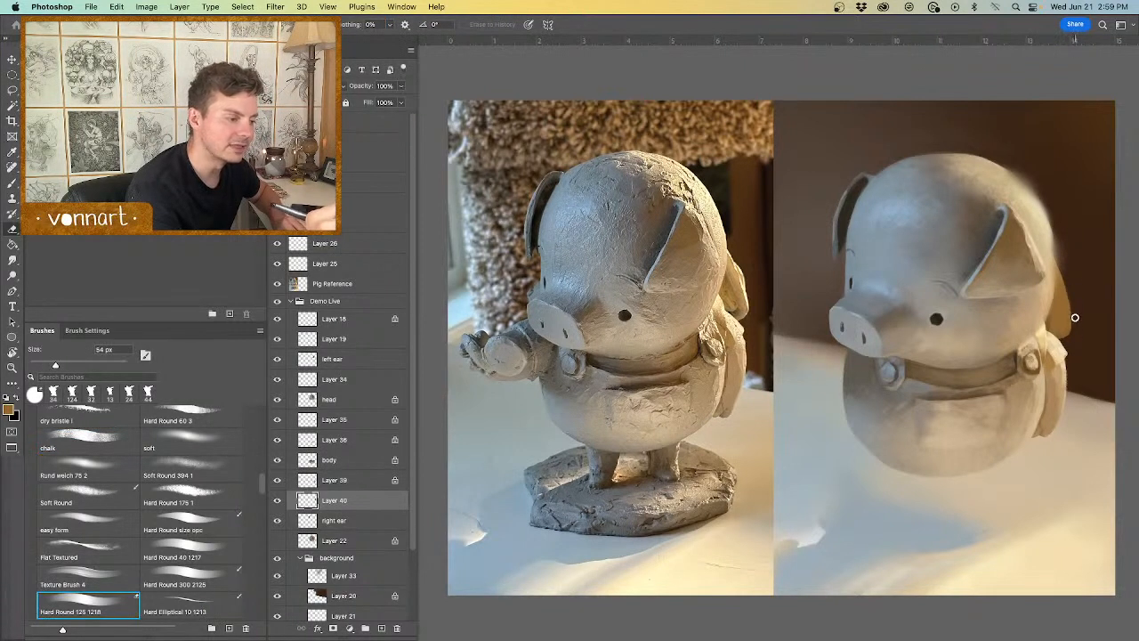
Step: Shade the brown shape behind the head on Layer 40 with the 34 px chalk brush in golden browns sampled from the reference
{"action": "key", "text": "b"}
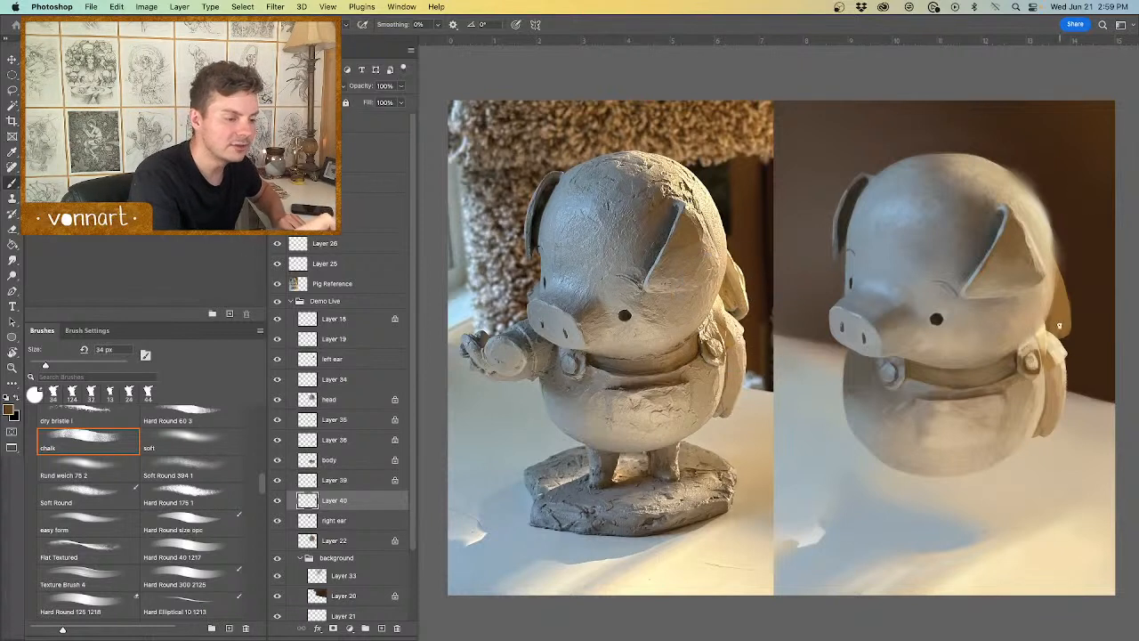
{"action": "left_click_drag", "start_coordinate": [1058, 325], "coordinate": [1054, 330]}
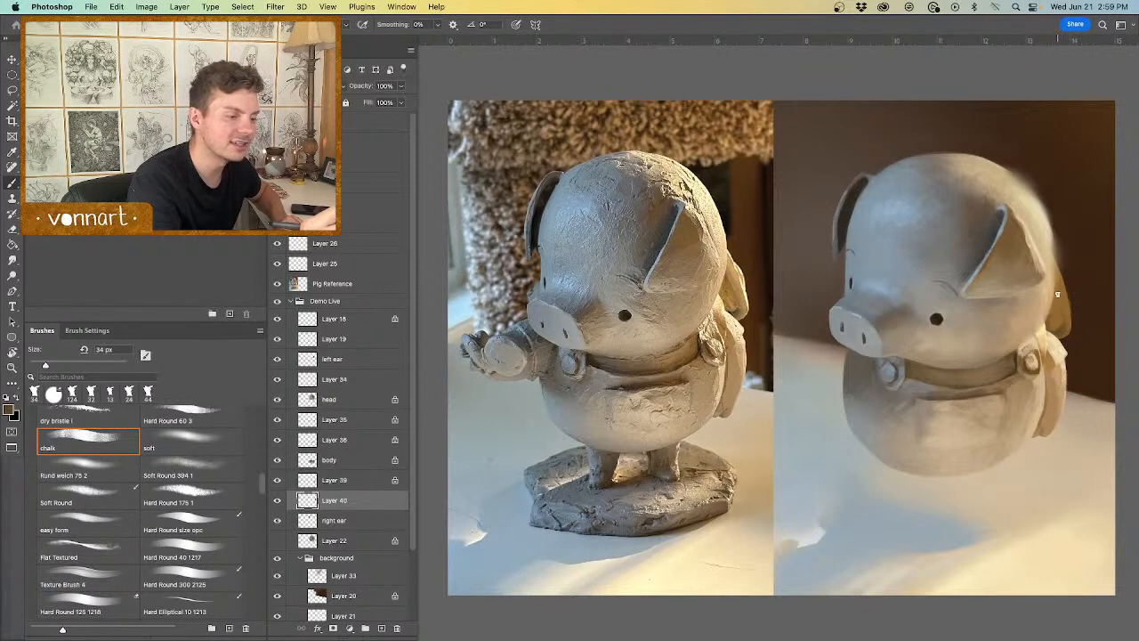
{"action": "left_click", "coordinate": [740, 261], "text": "alt"}
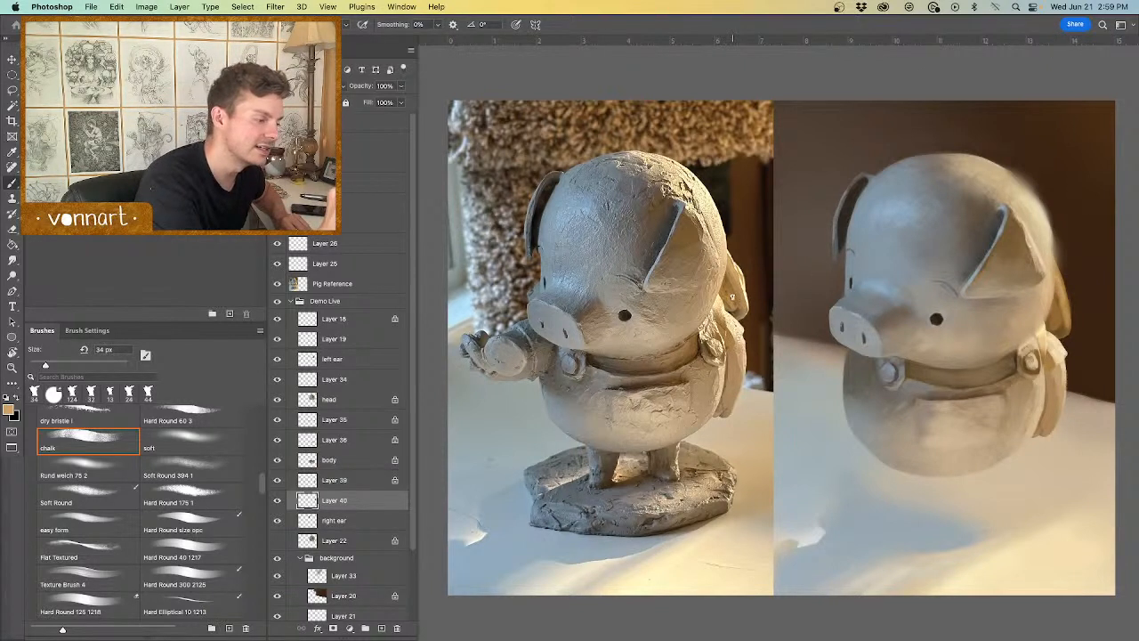
{"action": "left_click", "coordinate": [730, 294], "text": "alt"}
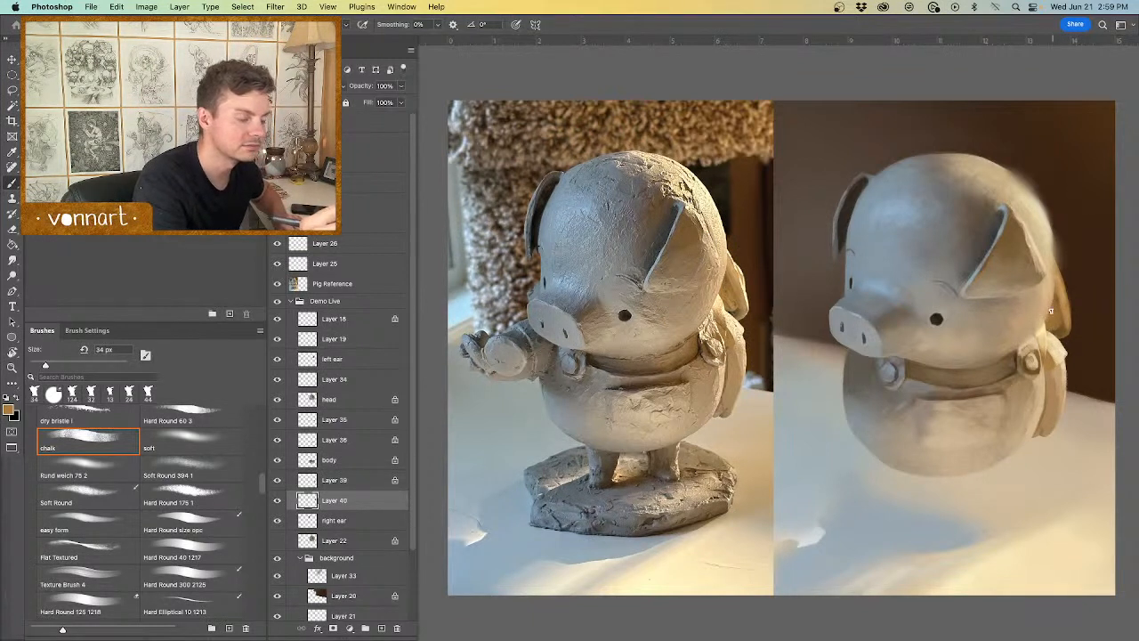
Step: Unlock the body layer's transparency, and toggle the visibility of Layer 36, Layer 35 and head to find the layer holding the head's back edge
{"action": "left_click", "coordinate": [329, 461]}
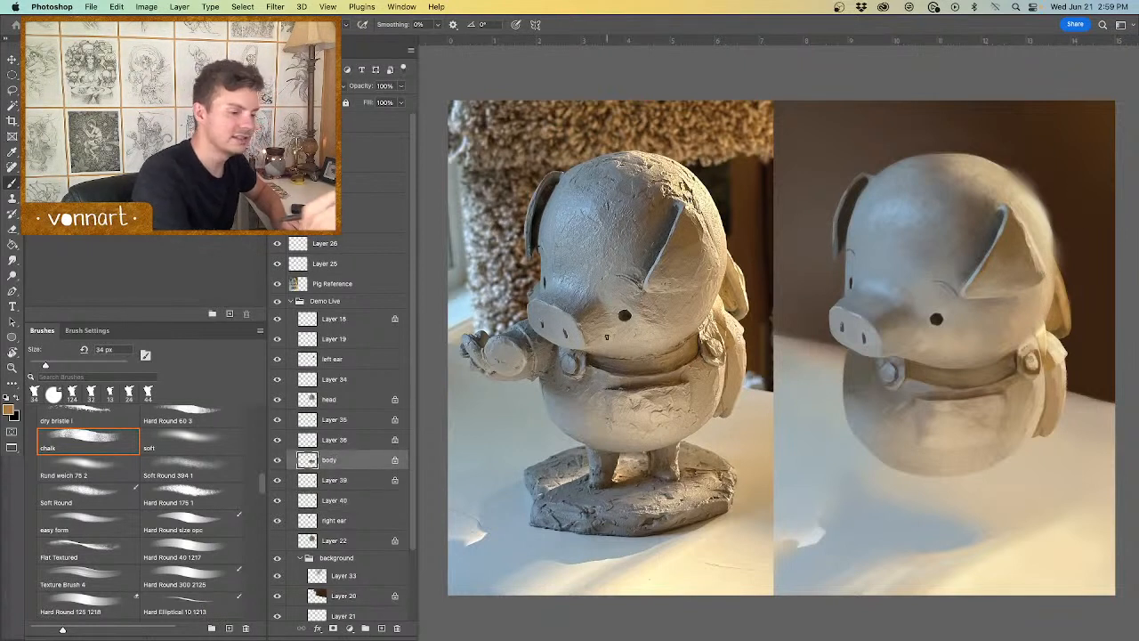
{"action": "key", "text": "e"}
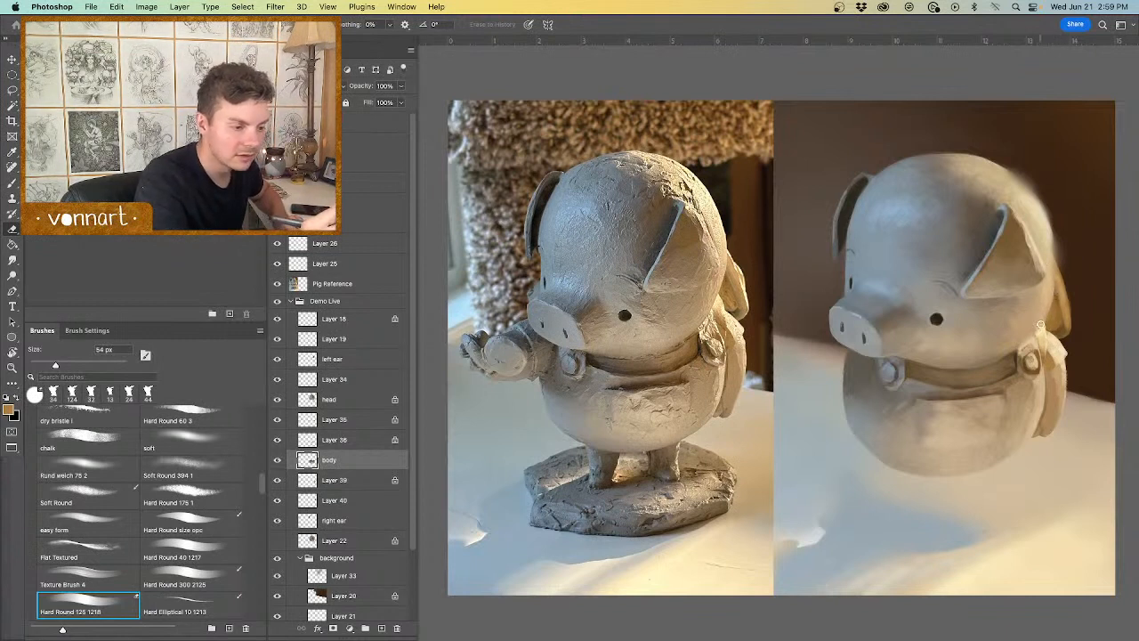
{"action": "key", "text": "super+z"}
{"action": "left_click", "coordinate": [279, 440]}
{"action": "left_click", "coordinate": [280, 440]}
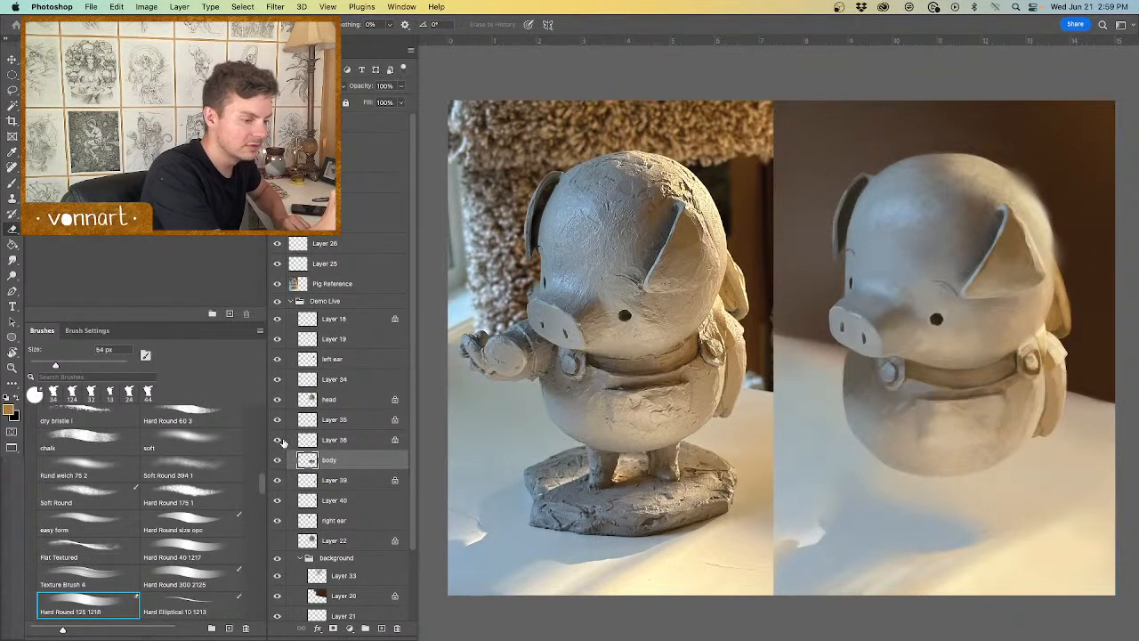
{"action": "left_click", "coordinate": [276, 420]}
{"action": "left_click", "coordinate": [277, 420]}
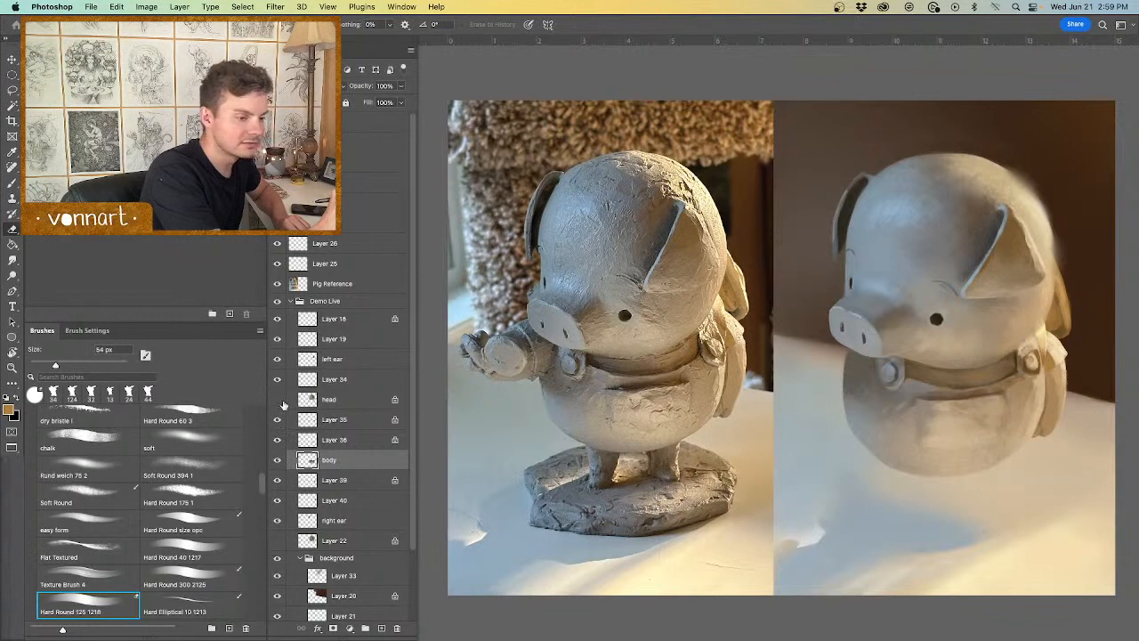
{"action": "left_click", "coordinate": [277, 400]}
{"action": "left_click", "coordinate": [276, 400]}
Step: Try trimming the head layer's back edge beside the brown shape with the 54 px hard round eraser
{"action": "left_click", "coordinate": [356, 399]}
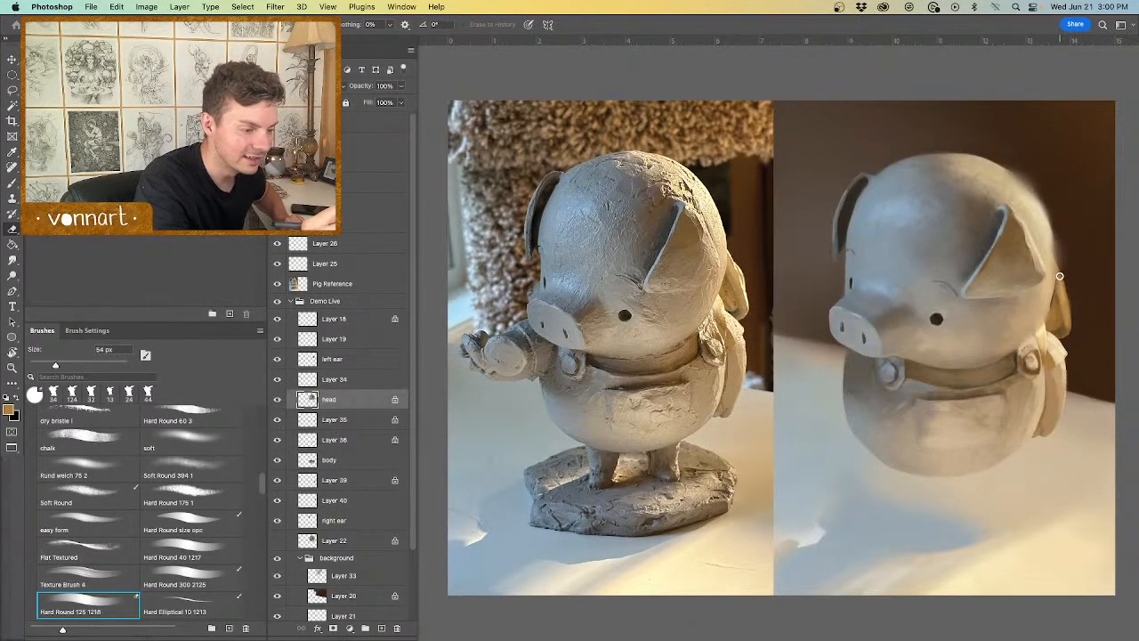
{"action": "left_click_drag", "start_coordinate": [1058, 276], "coordinate": [1037, 331]}
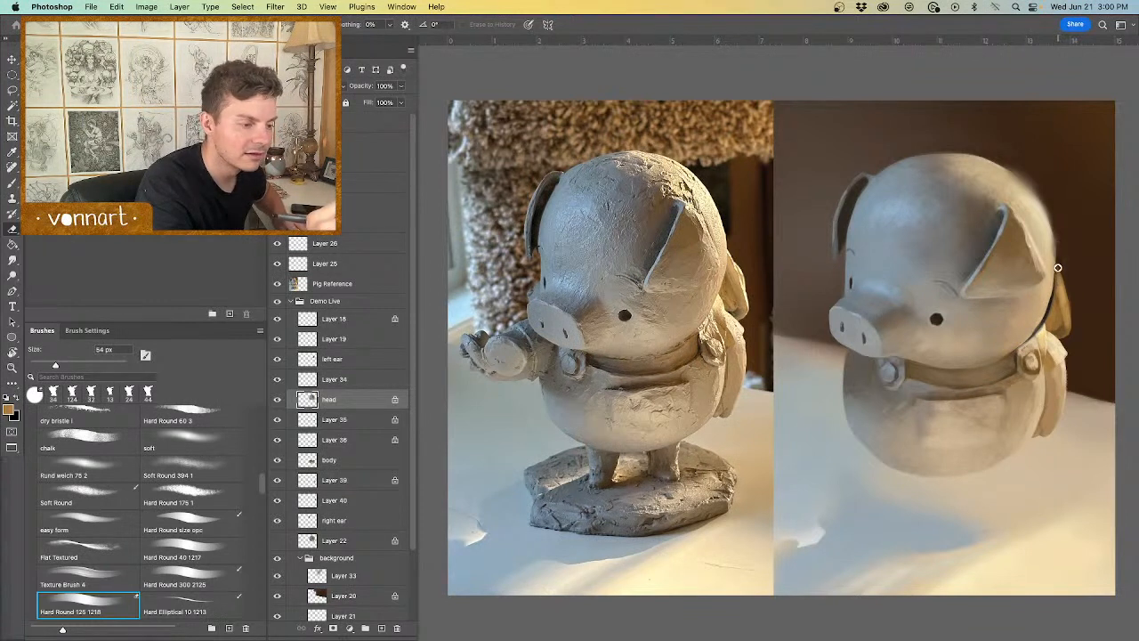
{"action": "left_click_drag", "start_coordinate": [1056, 256], "coordinate": [1054, 303]}
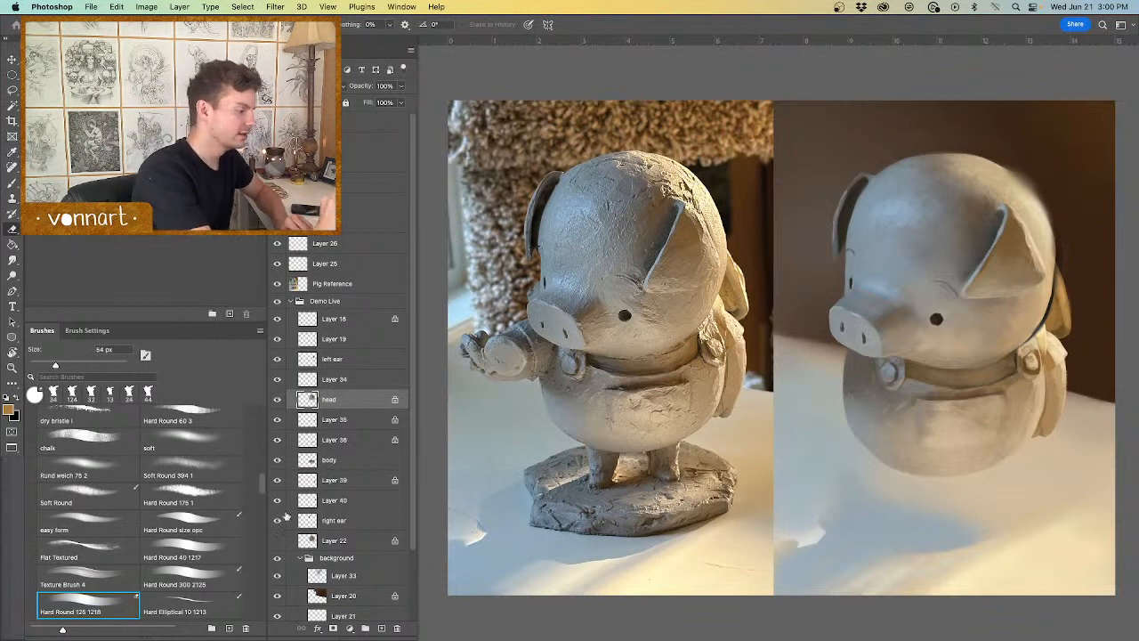
{"action": "left_click", "coordinate": [277, 480]}
{"action": "left_click", "coordinate": [278, 481]}
{"action": "left_click", "coordinate": [334, 480]}
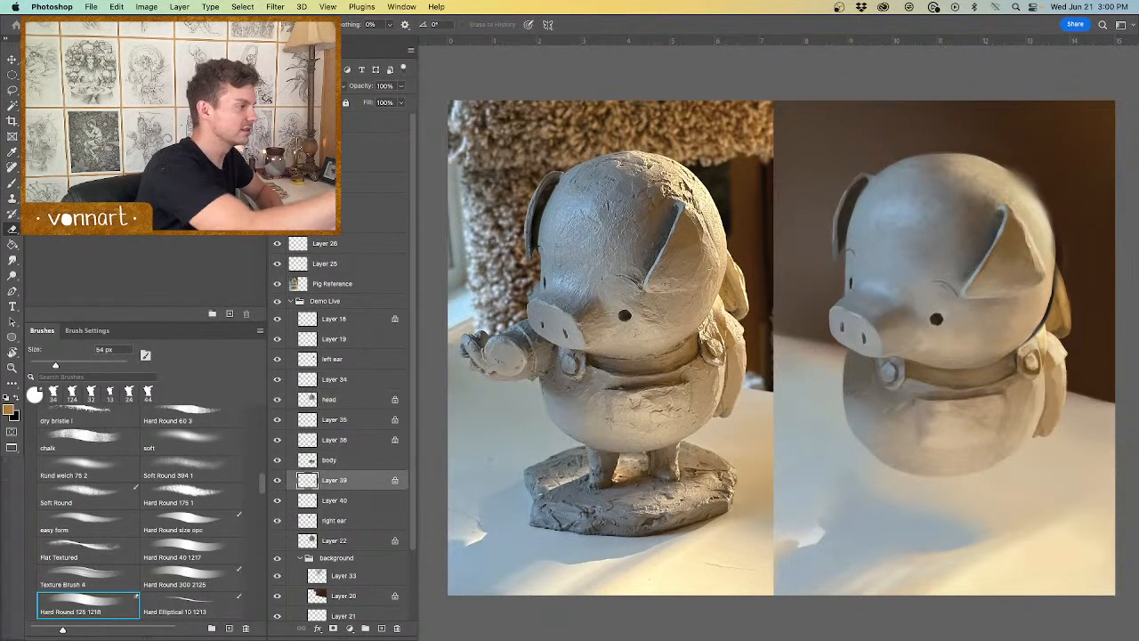
{"action": "left_click", "coordinate": [275, 6]}
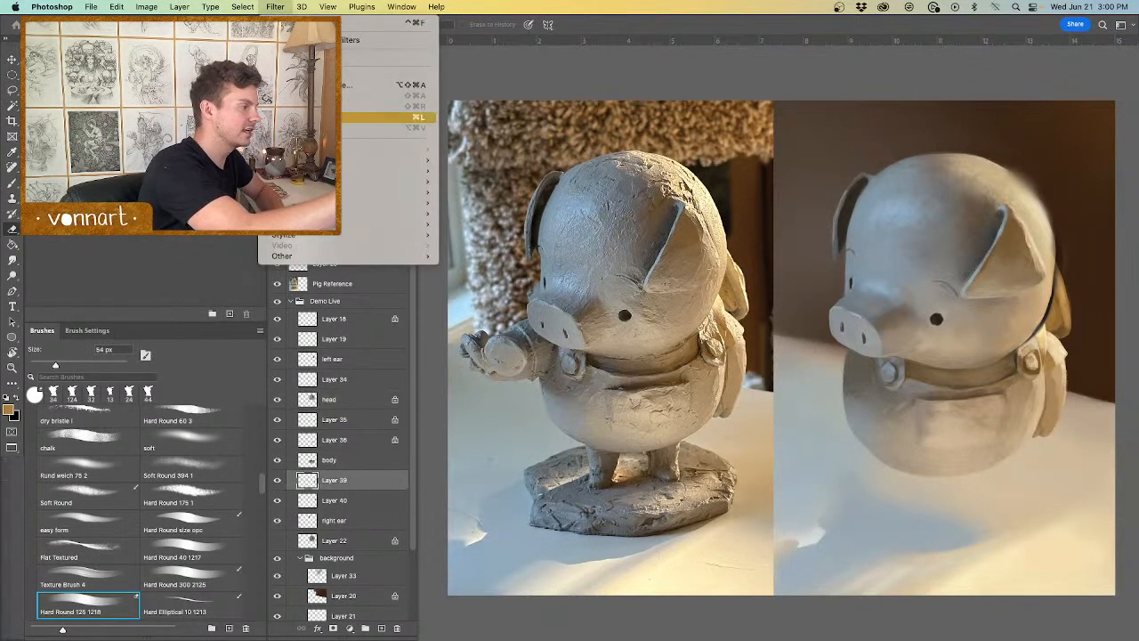
{"action": "left_click", "coordinate": [298, 117]}
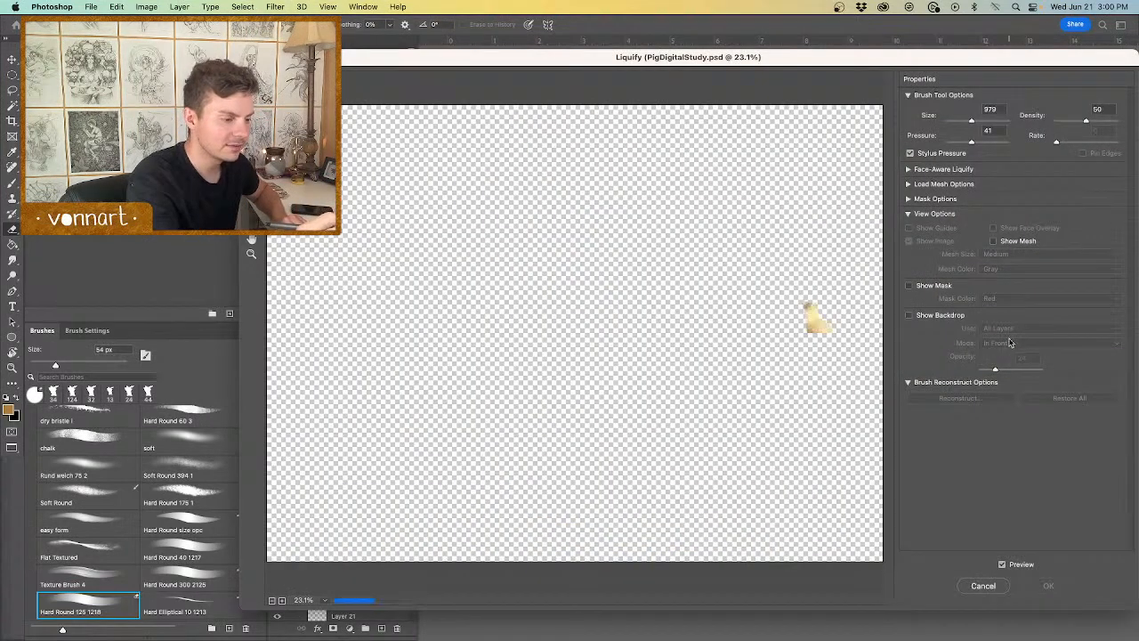
{"action": "left_click", "coordinate": [909, 316]}
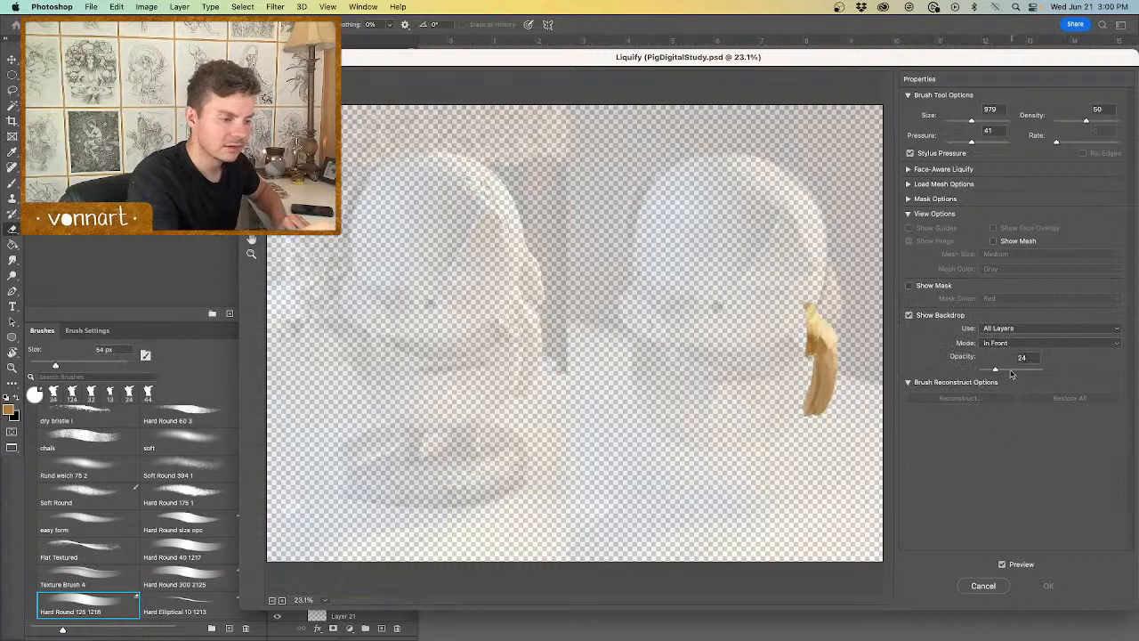
{"action": "left_click_drag", "start_coordinate": [1013, 371], "coordinate": [1017, 375]}
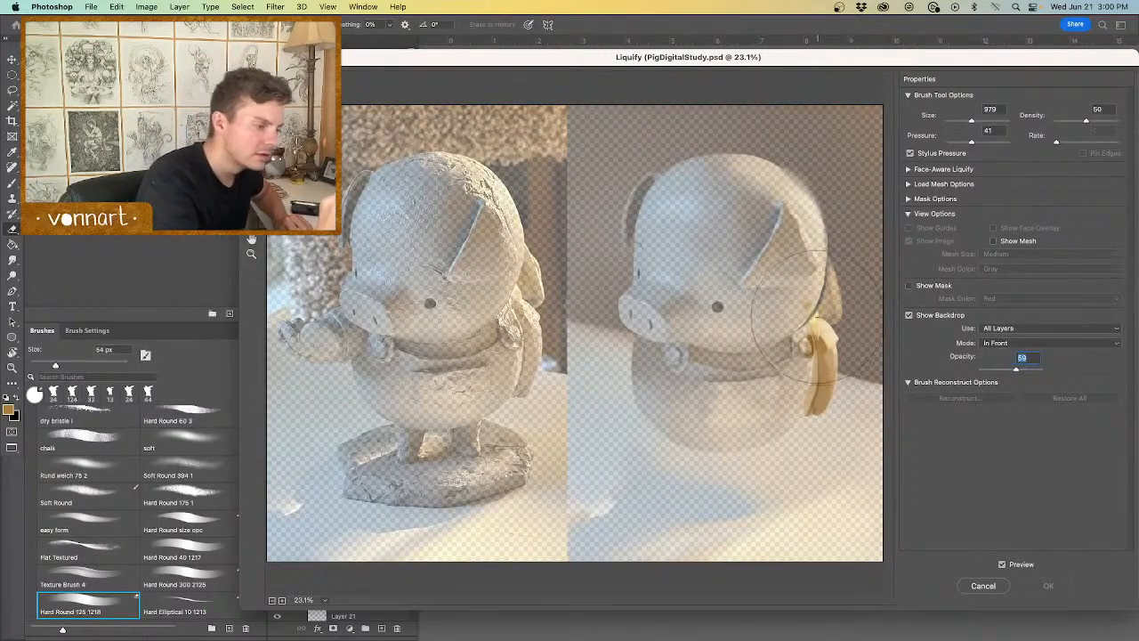
{"action": "left_click_drag", "start_coordinate": [815, 320], "coordinate": [794, 321]}
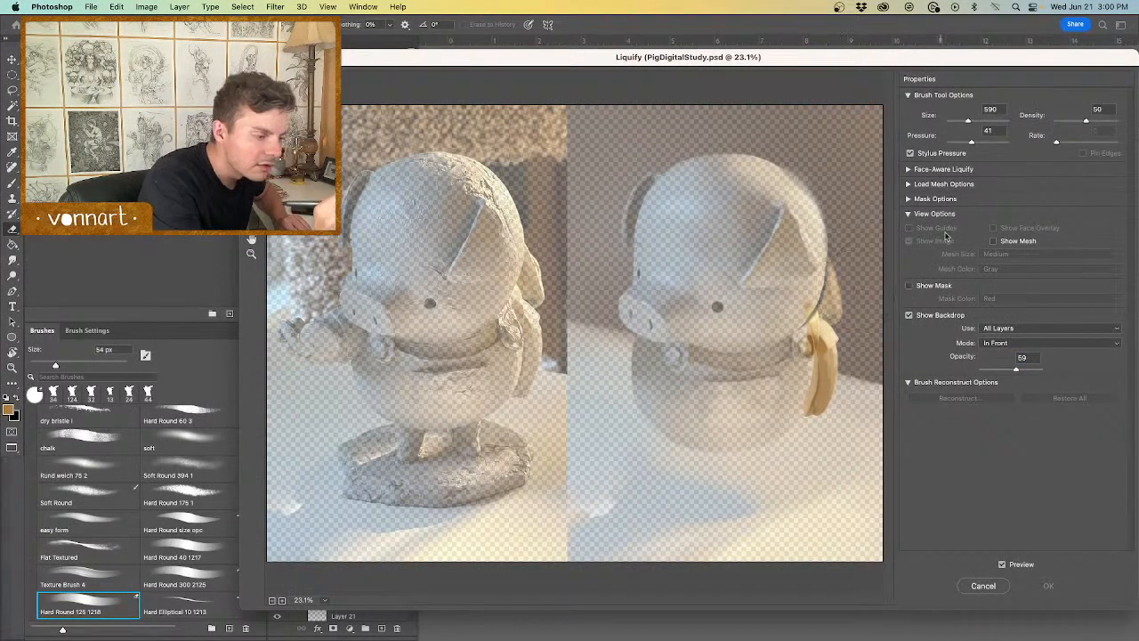
{"action": "left_click", "coordinate": [983, 585]}
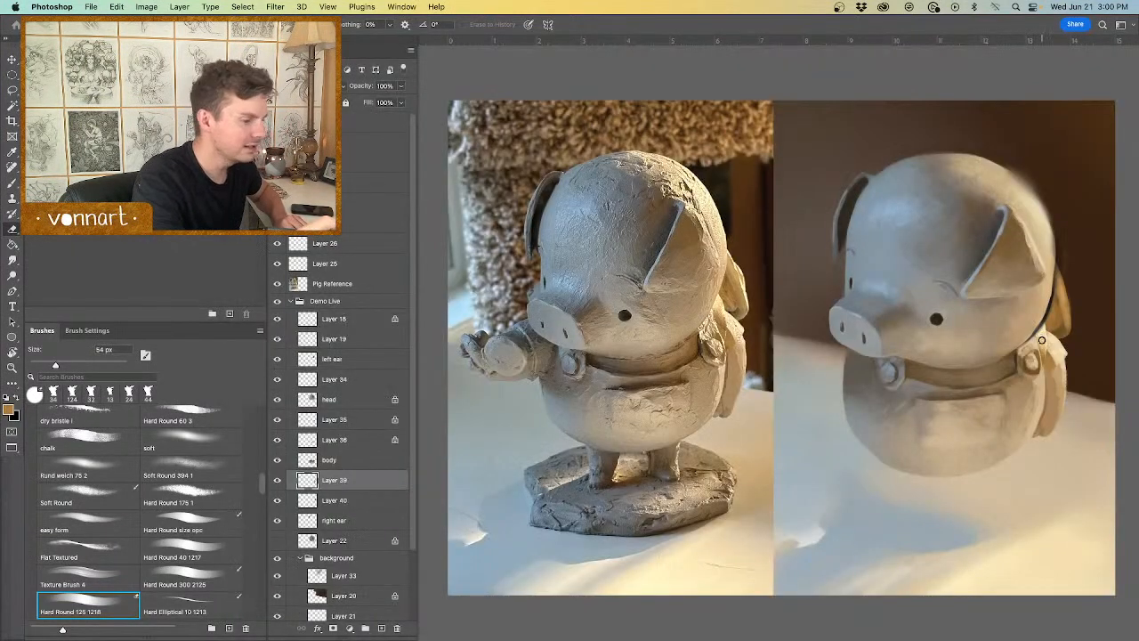
Step: Undo the erasing along the head's back edge after comparing the head layer and Layer 39 with their visibility toggled
{"action": "left_click", "coordinate": [276, 481]}
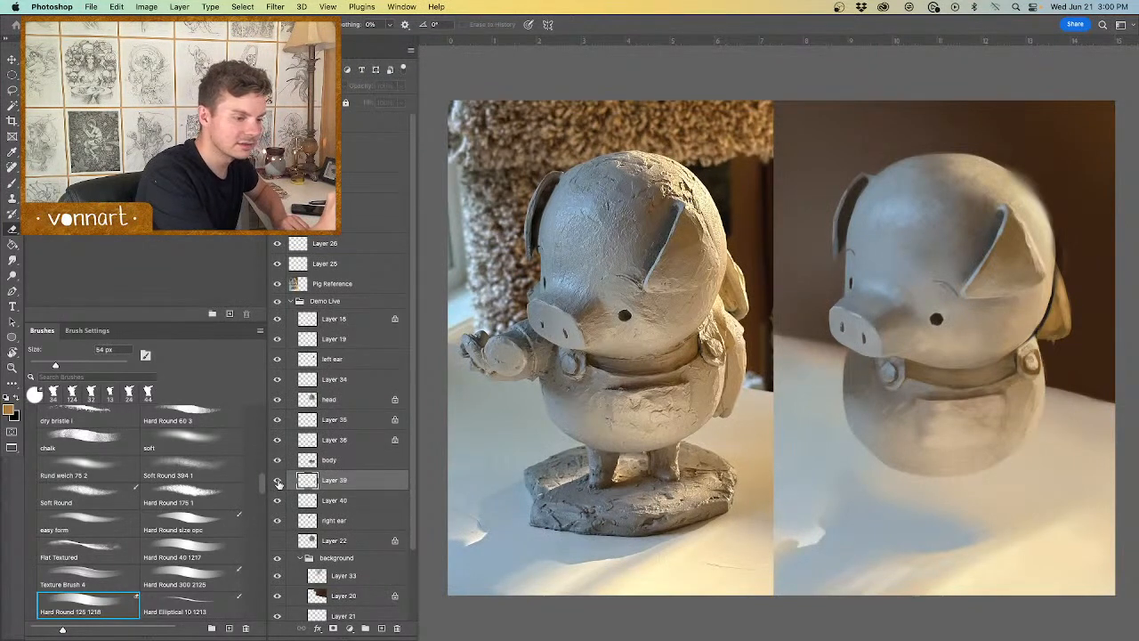
{"action": "left_click", "coordinate": [277, 481]}
{"action": "left_click", "coordinate": [278, 401]}
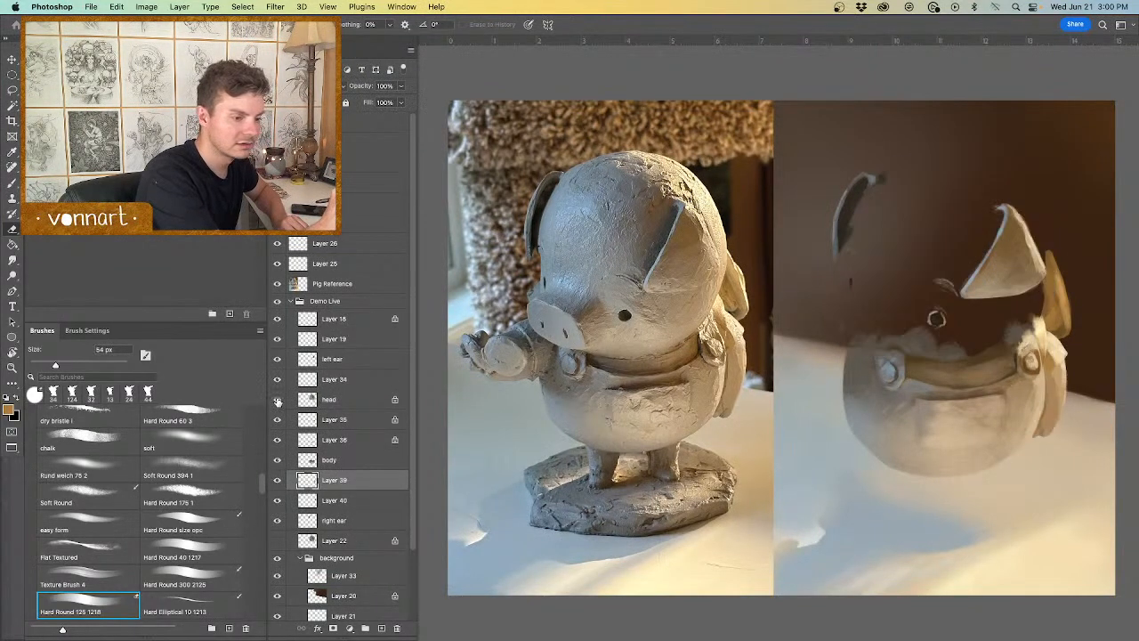
{"action": "left_click", "coordinate": [278, 401]}
{"action": "left_click", "coordinate": [335, 404]}
{"action": "key", "text": "super+z"}
{"action": "key", "text": "super+shift+z"}
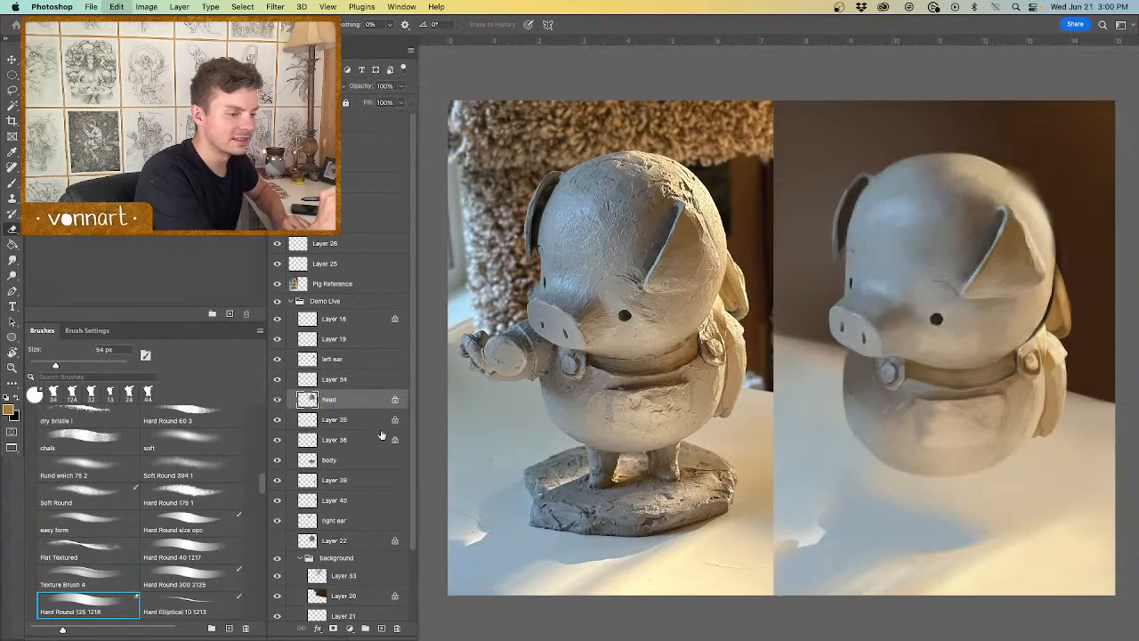
{"action": "key", "text": "super+z"}
{"action": "key", "text": "super+z"}
{"action": "key", "text": "super+z"}
{"action": "key", "text": "super+z"}
{"action": "key", "text": "super+z"}
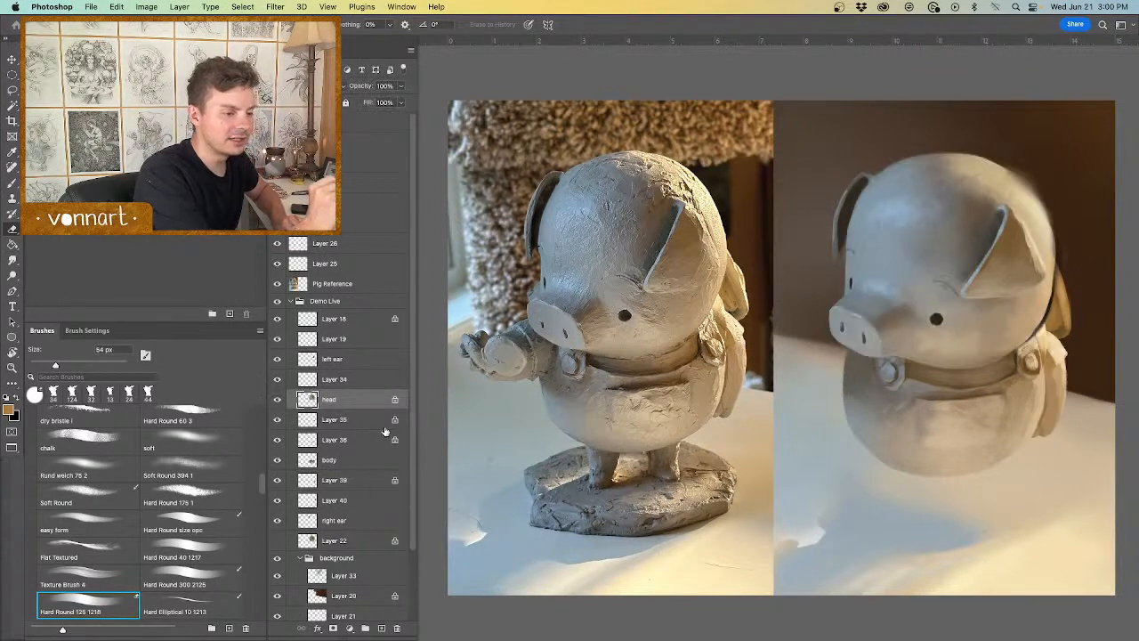
{"action": "key", "text": "super+z"}
{"action": "key", "text": "super+z"}
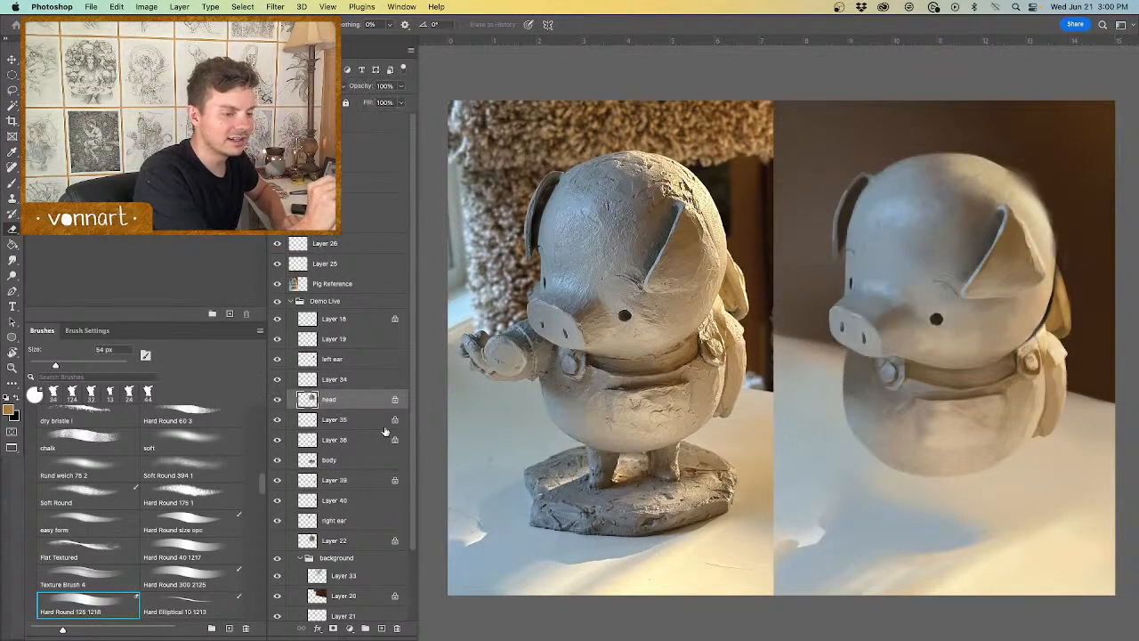
{"action": "key", "text": "super+z"}
{"action": "key", "text": "super+z"}
{"action": "key", "text": "super+z"}
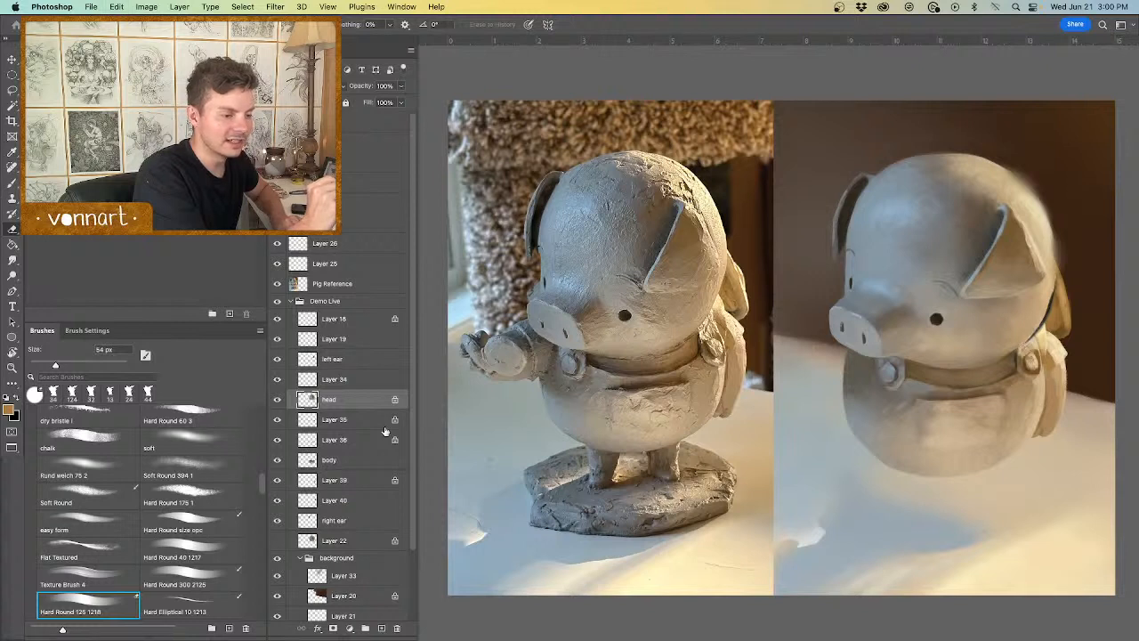
{"action": "key", "text": "super+z"}
{"action": "key", "text": "super+z"}
{"action": "key", "text": "super+z"}
{"action": "key", "text": "super+z"}
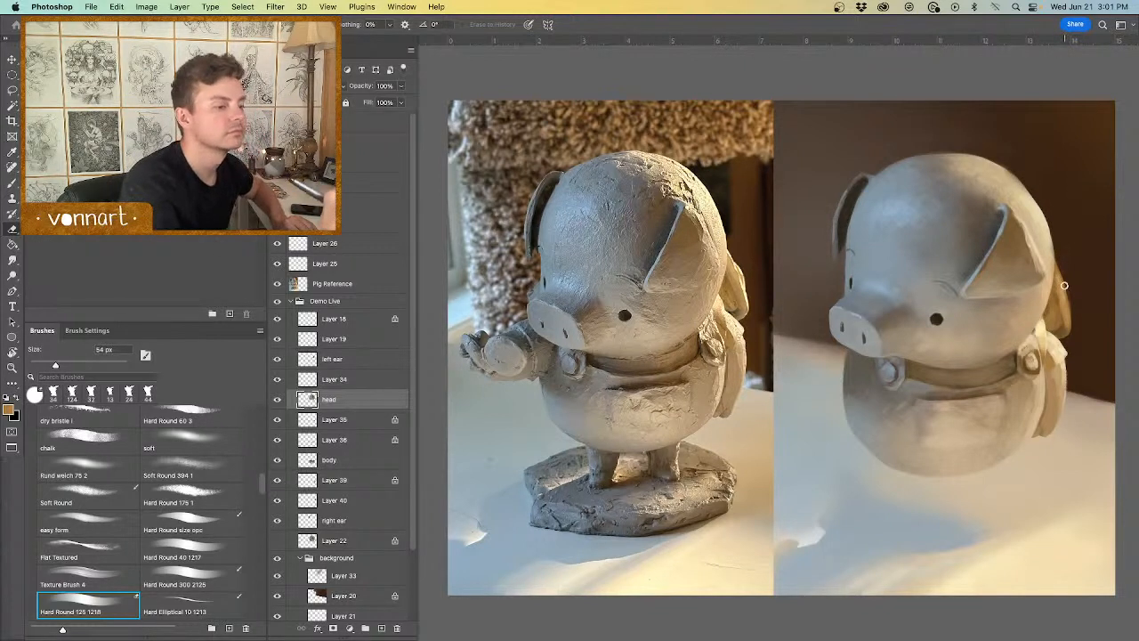
Step: Lighten the upper back of the head on the head layer with the 159 px chalk brush in light tones sampled from the reference
{"action": "key", "text": "b"}
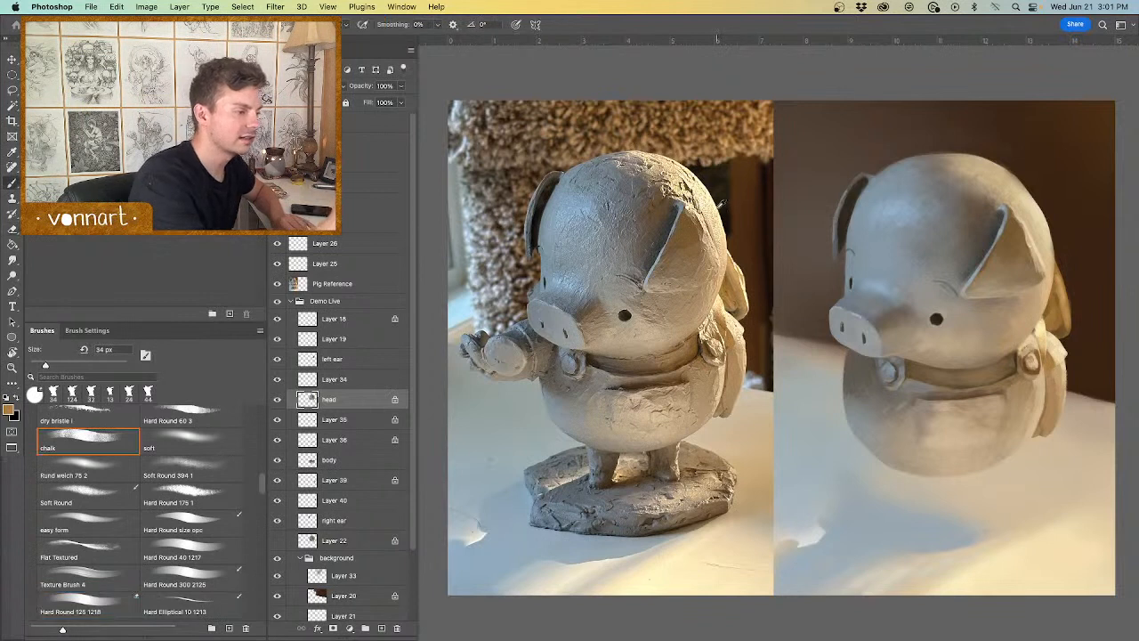
{"action": "left_click", "coordinate": [714, 202], "text": "alt"}
{"action": "left_click_drag", "start_coordinate": [1043, 221], "coordinate": [1060, 220]}
{"action": "left_click_drag", "start_coordinate": [1003, 155], "coordinate": [1026, 183]}
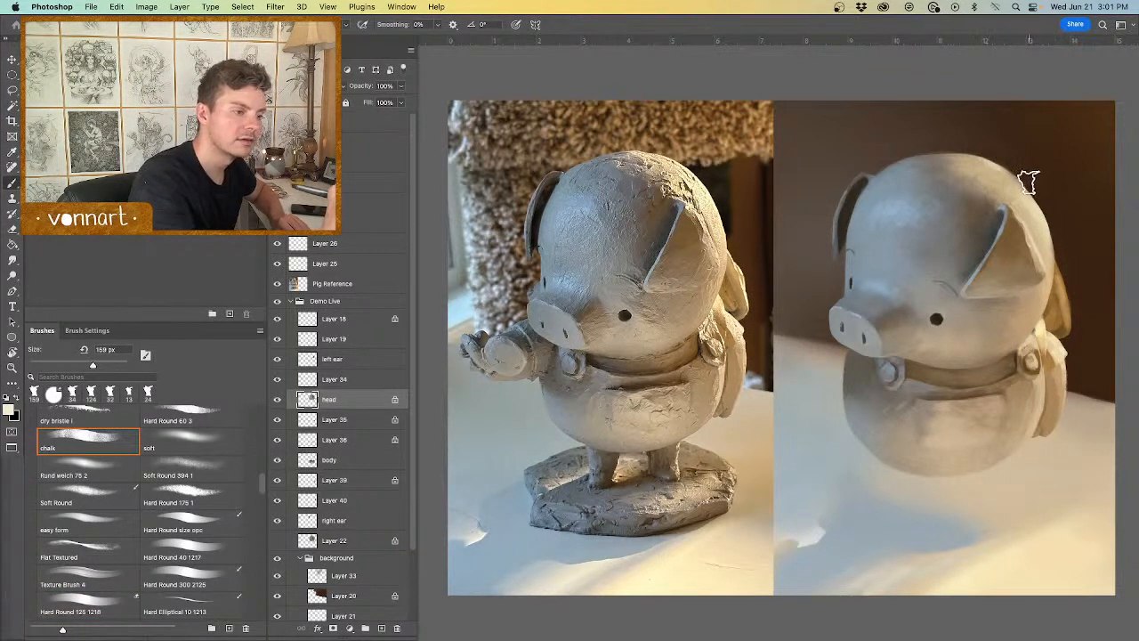
{"action": "key", "text": "super+z"}
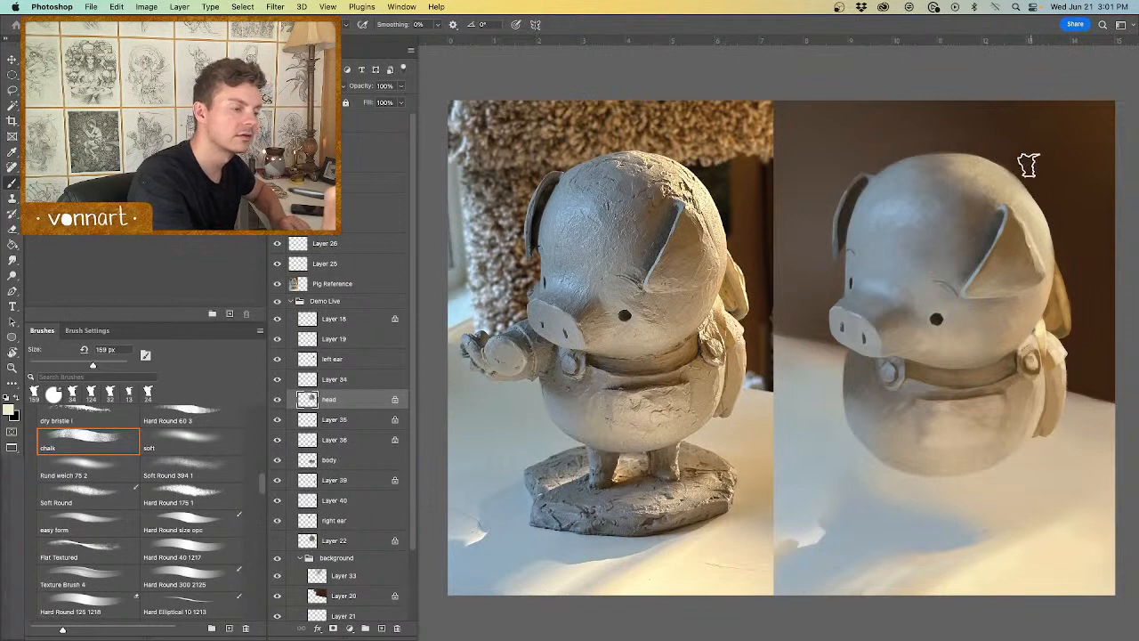
{"action": "left_click", "coordinate": [668, 169], "text": "alt"}
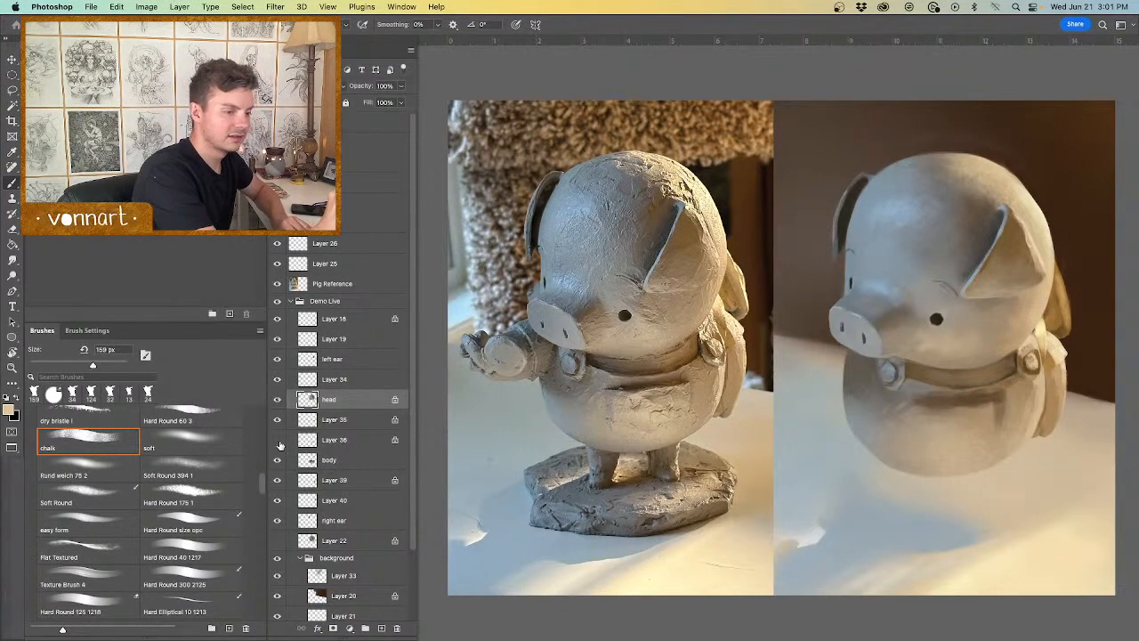
Step: Unlock Layer 39's transparency and touch up the shoulder beside the strap button with the 62 px chalk brush in a sampled cream
{"action": "left_click", "coordinate": [313, 481]}
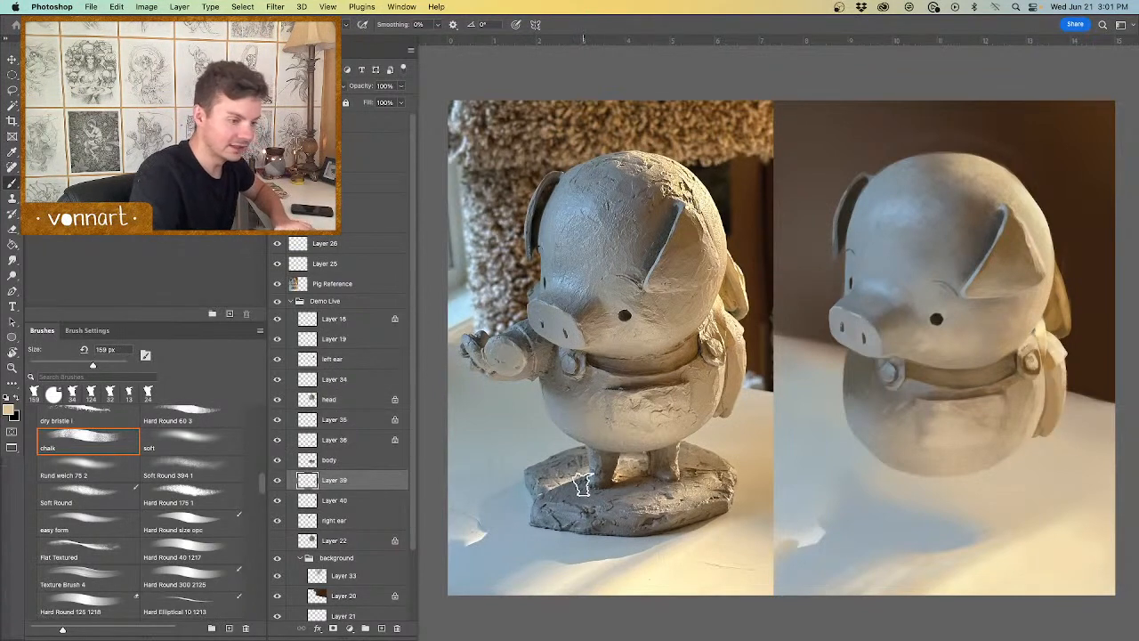
{"action": "left_click", "coordinate": [1038, 331], "text": "alt"}
{"action": "left_click_drag", "start_coordinate": [1038, 336], "coordinate": [1015, 335]}
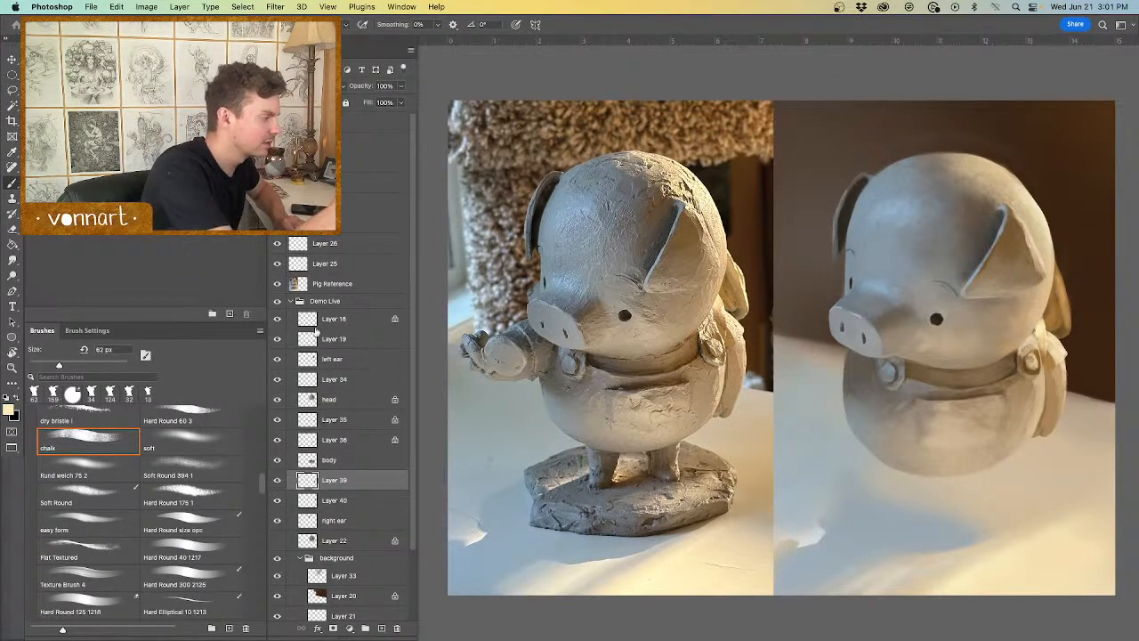
Step: Rename Layer 35 as buttons, unlock its transparency and retouch the near strap button with the 22 px chalk brush in a sampled light tone
{"action": "left_click", "coordinate": [276, 419]}
{"action": "left_click", "coordinate": [277, 419]}
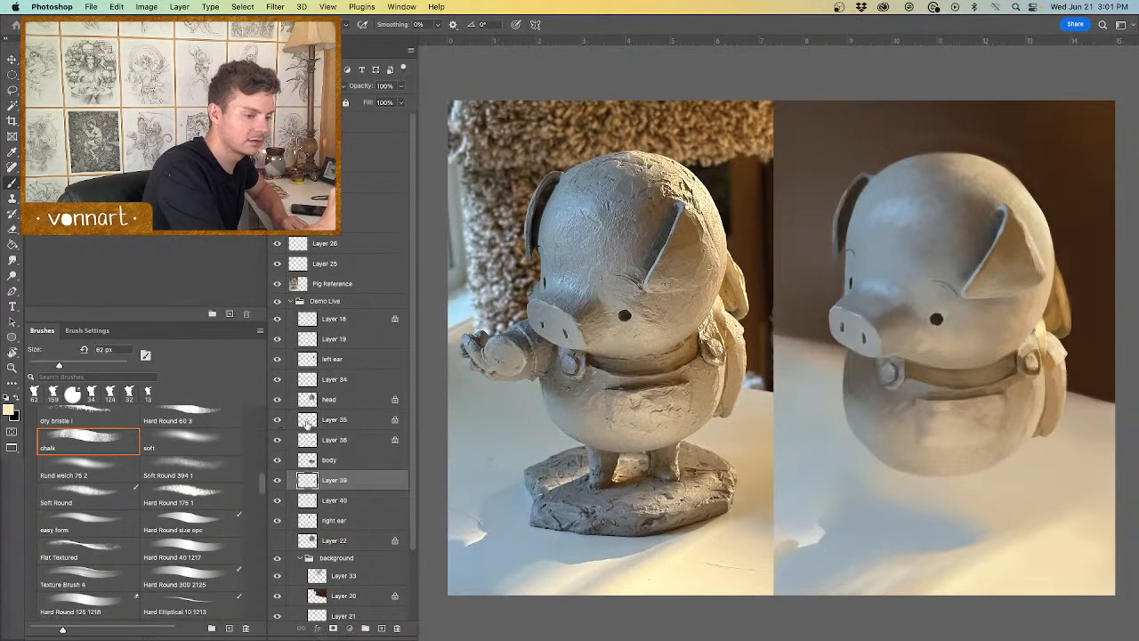
{"action": "double_click", "coordinate": [335, 419]}
{"action": "type", "text": "button"}
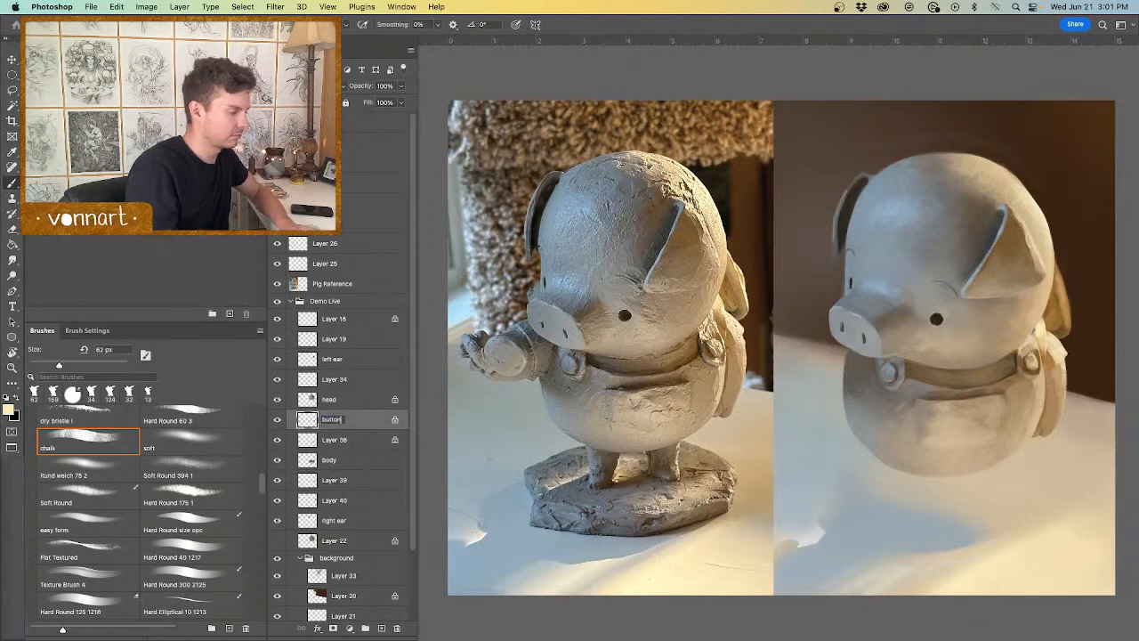
{"action": "type", "text": "s"}
{"action": "key", "text": "Return"}
{"action": "left_click", "coordinate": [1042, 331], "text": "alt"}
{"action": "left_click_drag", "start_coordinate": [1037, 340], "coordinate": [1030, 341]}
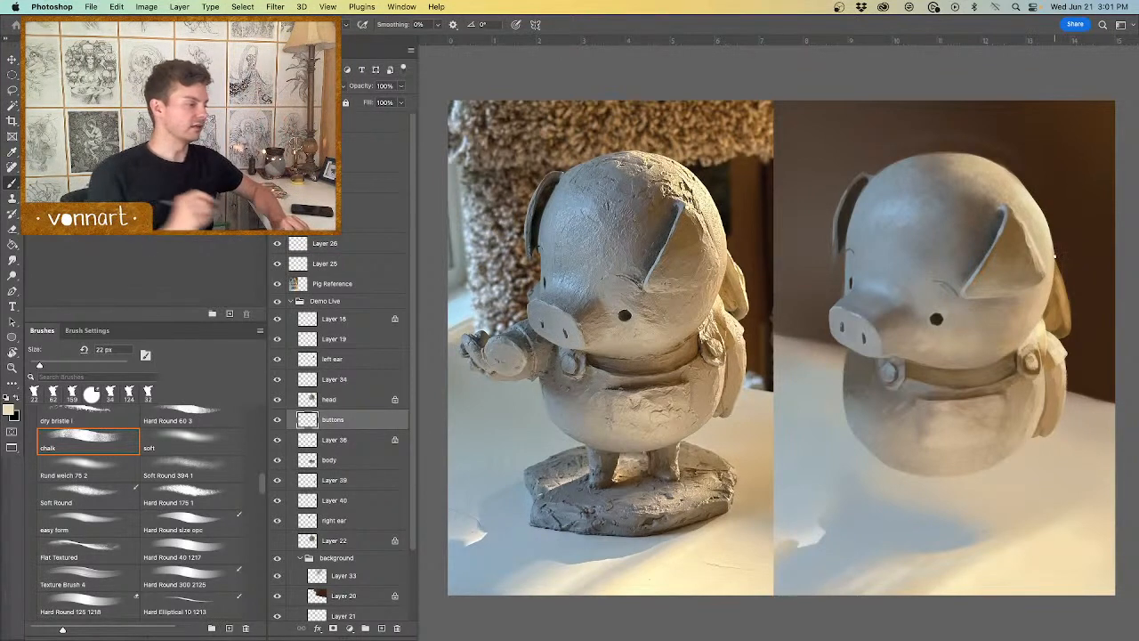
Step: Rework the shape behind the head on Layer 40 with the chalk brush at 22 and 51 px in sampled ochre and brown tones
{"action": "left_click", "coordinate": [307, 504]}
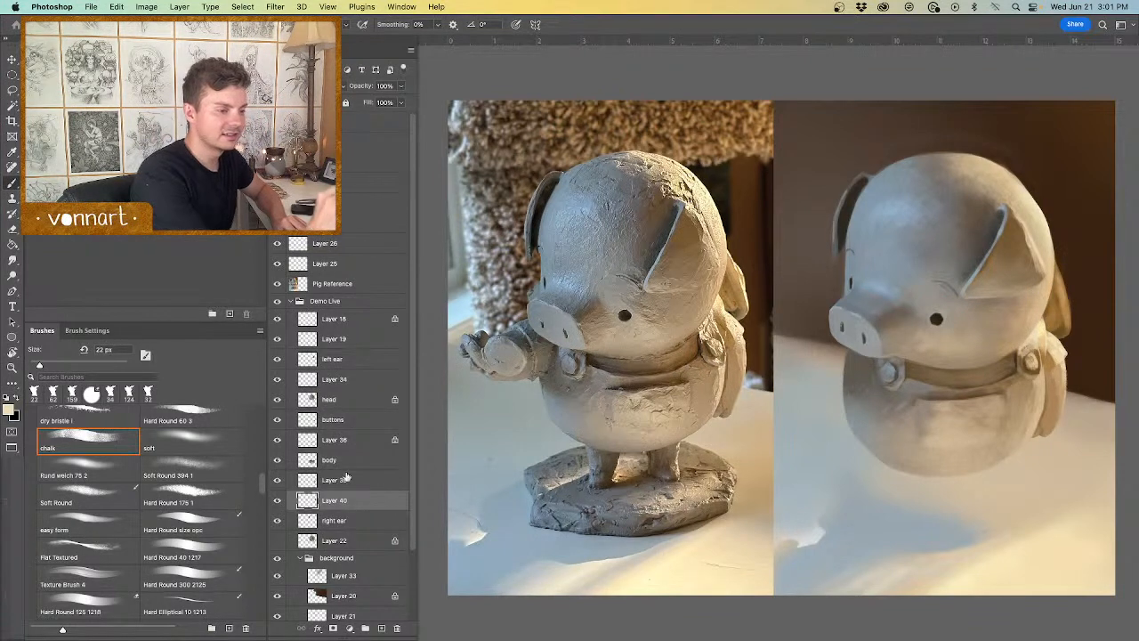
{"action": "left_click", "coordinate": [1067, 284], "text": "alt"}
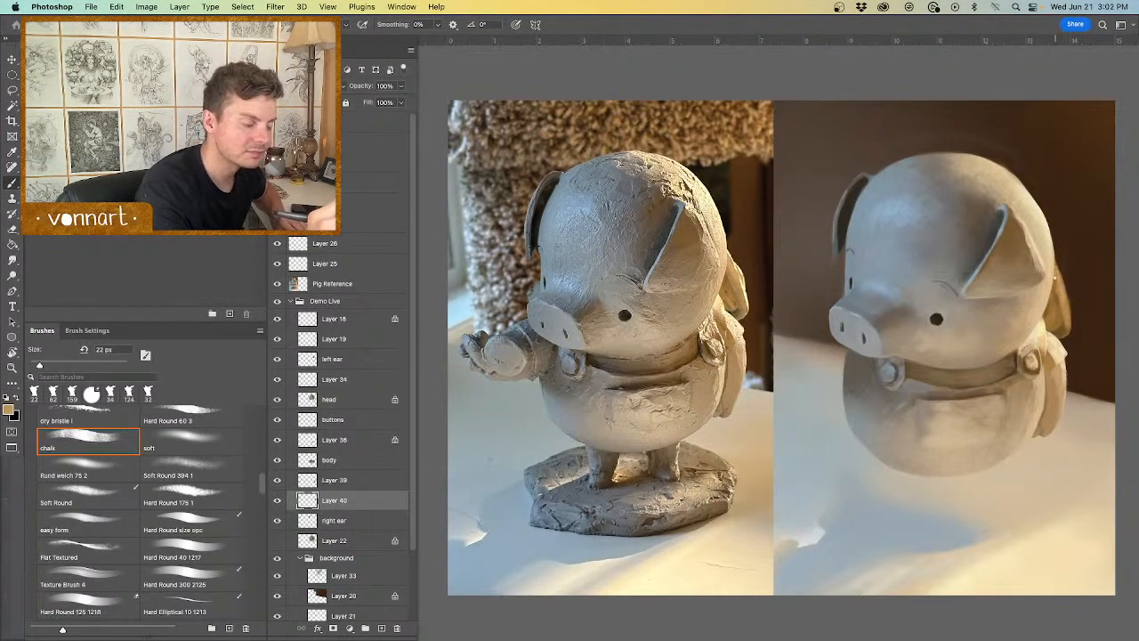
{"action": "left_click_drag", "start_coordinate": [1053, 268], "coordinate": [1060, 268]}
{"action": "mouse_move", "coordinate": [1054, 268]}
{"action": "left_mouse_down"}
{"action": "mouse_move", "coordinate": [1064, 329]}
{"action": "mouse_move", "coordinate": [1062, 316]}
{"action": "left_mouse_up"}
{"action": "left_click", "coordinate": [1061, 328], "text": "alt"}
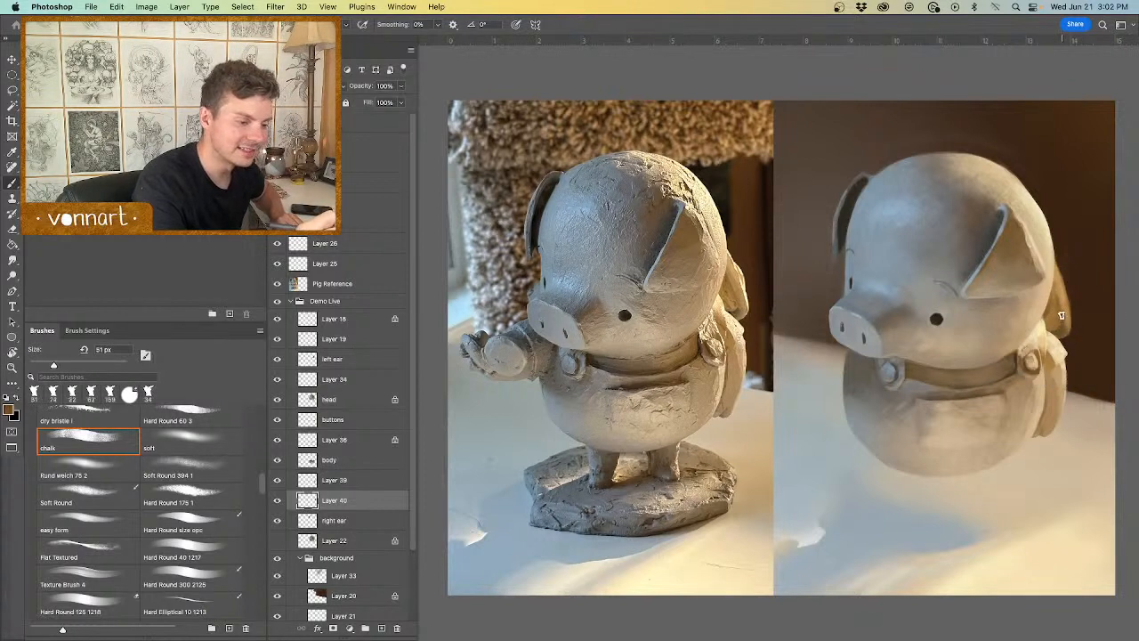
{"action": "left_click", "coordinate": [740, 287], "text": "alt"}
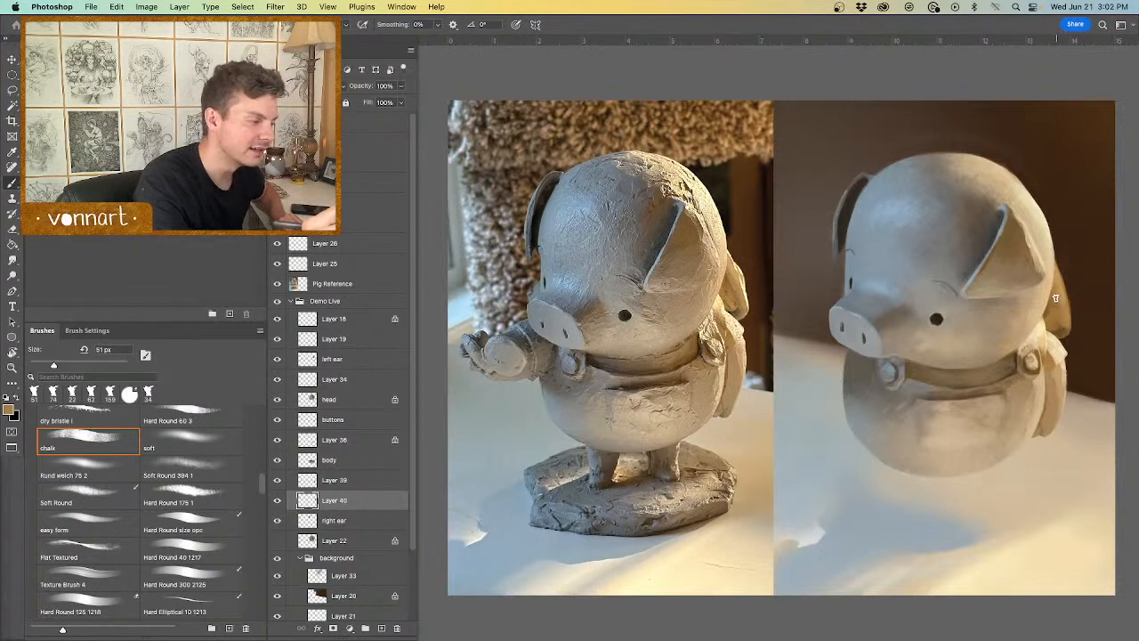
{"action": "left_click", "coordinate": [725, 283], "text": "alt"}
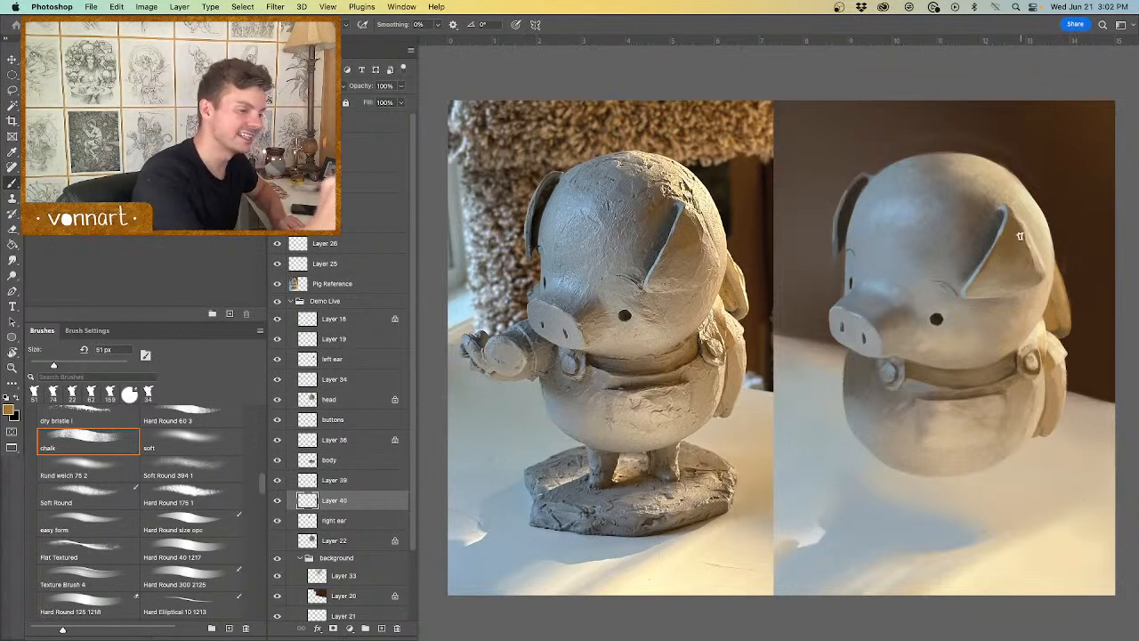
Step: Lock Layer 40's transparency and lighten the edge of the shape behind the head with the 23 px chalk brush in a sampled cream
{"action": "left_click_drag", "start_coordinate": [323, 504], "coordinate": [382, 627]}
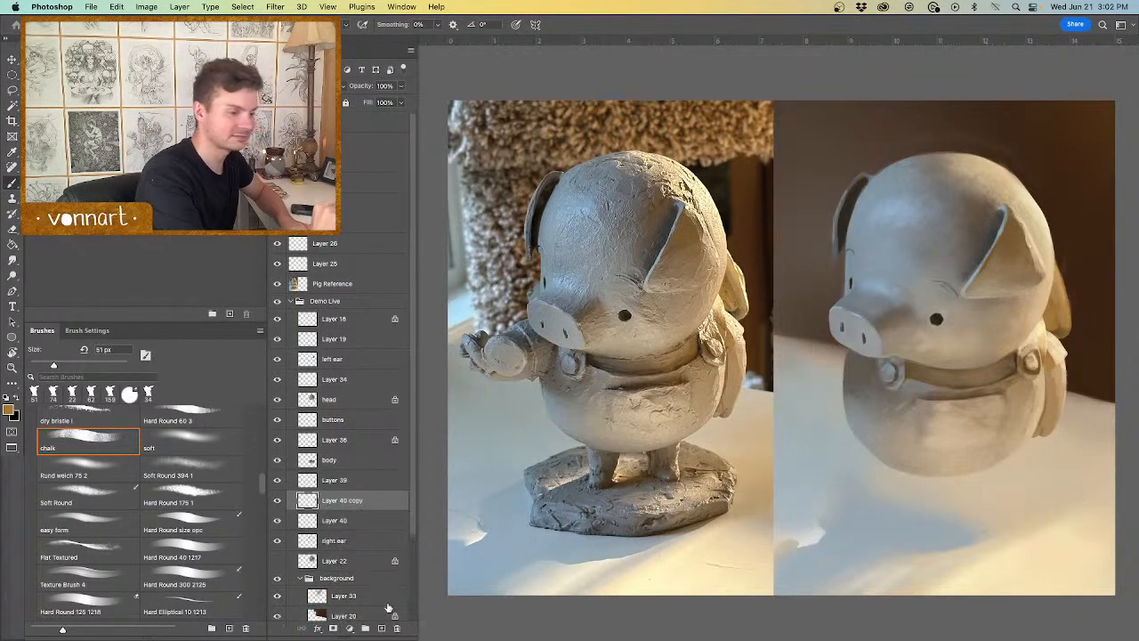
{"action": "key", "text": "super+z"}
{"action": "left_click", "coordinate": [298, 102]}
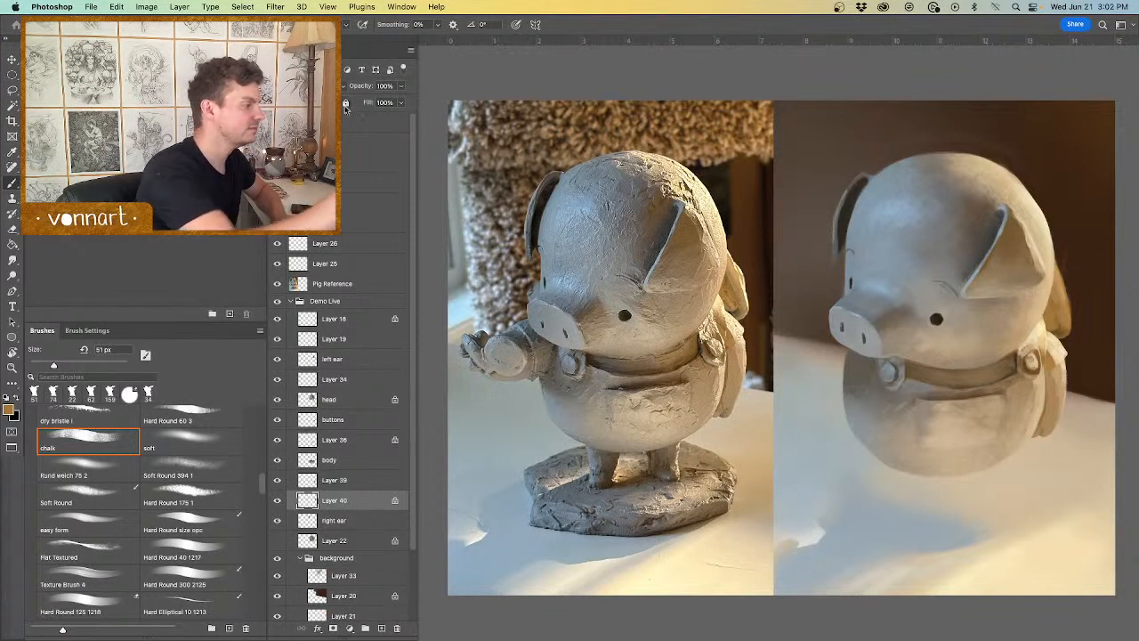
{"action": "left_click", "coordinate": [745, 294], "text": "alt"}
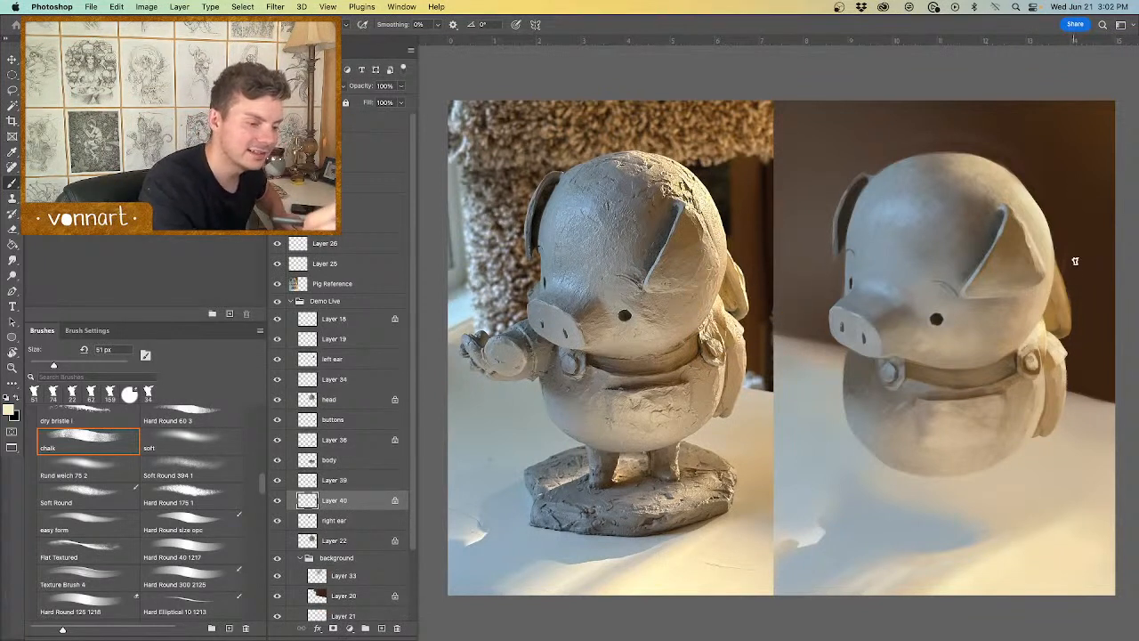
{"action": "key", "text": "bracketleft"}
{"action": "key", "text": "bracketleft"}
{"action": "key", "text": "bracketleft"}
{"action": "key", "text": "bracketleft"}
{"action": "key", "text": "bracketleft"}
{"action": "left_click_drag", "start_coordinate": [1059, 262], "coordinate": [1056, 260]}
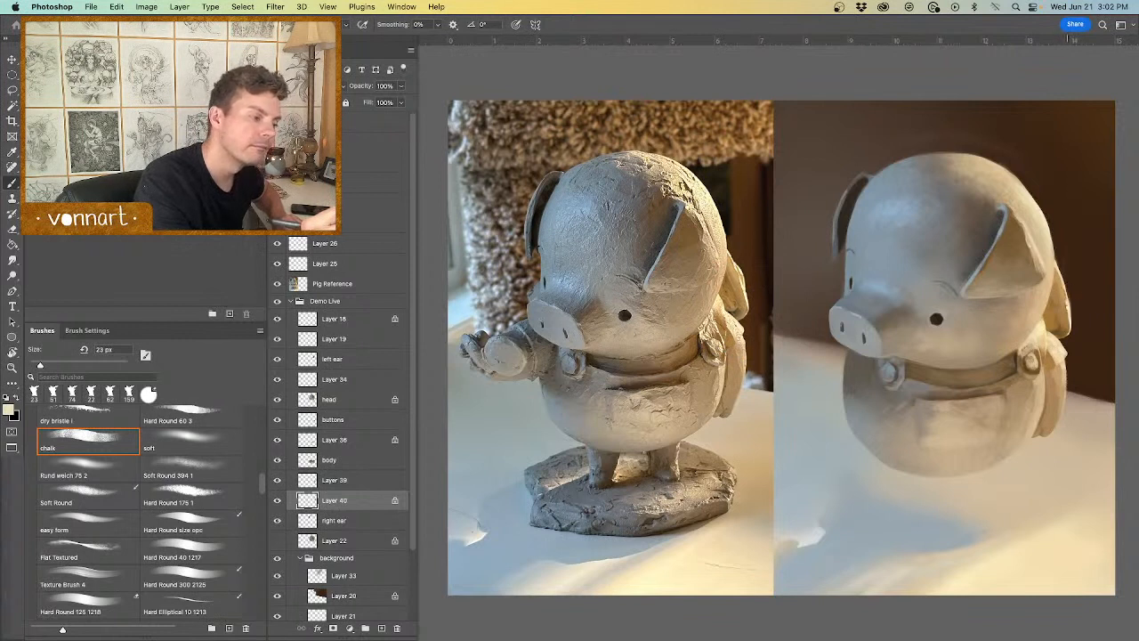
Step: Refine the shape behind the head on Layer 40 with small erasing and chalk strokes at 23 and 14 px in sampled ochre and dark tones
{"action": "key", "text": "e"}
{"action": "left_click_drag", "start_coordinate": [1063, 299], "coordinate": [1066, 313]}
{"action": "key", "text": "b"}
{"action": "left_click", "coordinate": [1064, 296], "text": "alt"}
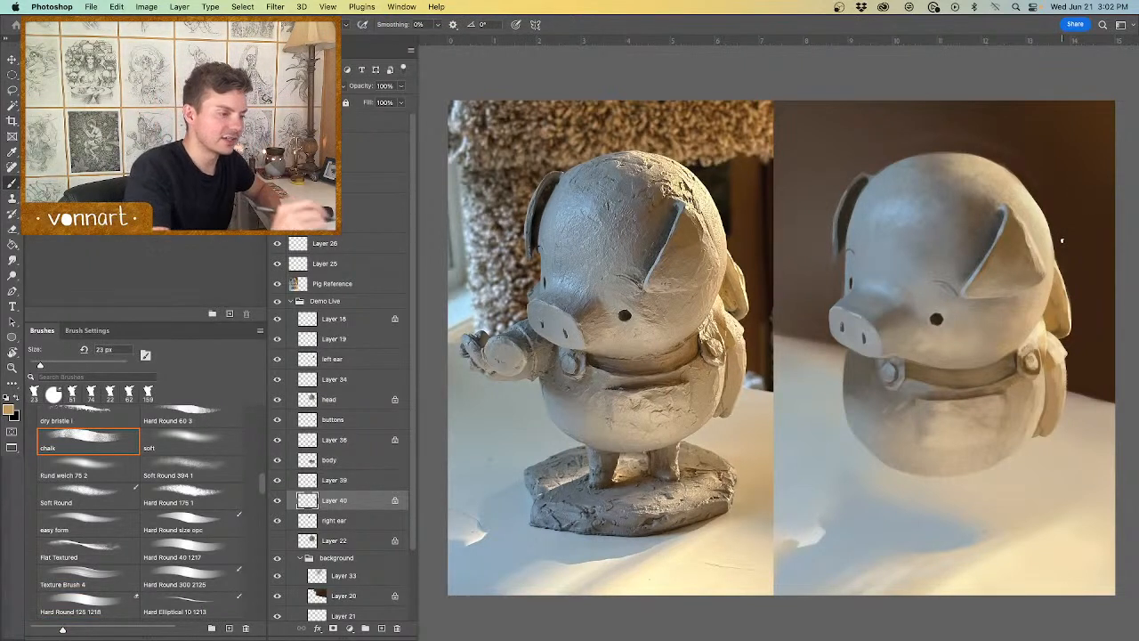
{"action": "left_click", "coordinate": [1061, 325], "text": "alt"}
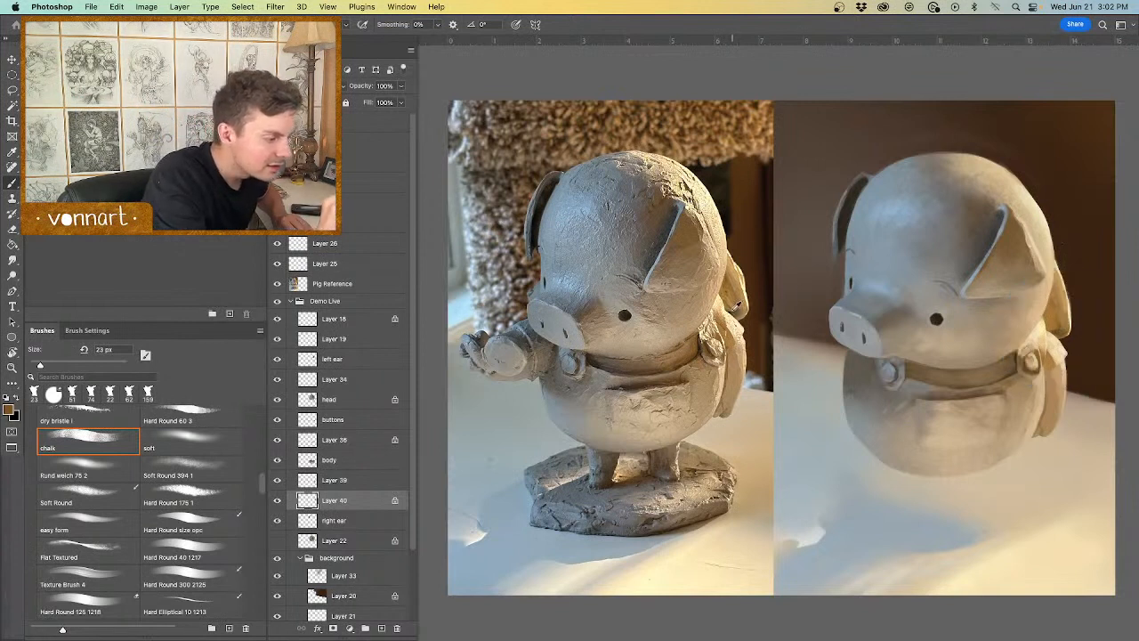
{"action": "left_click", "coordinate": [735, 307], "text": "alt"}
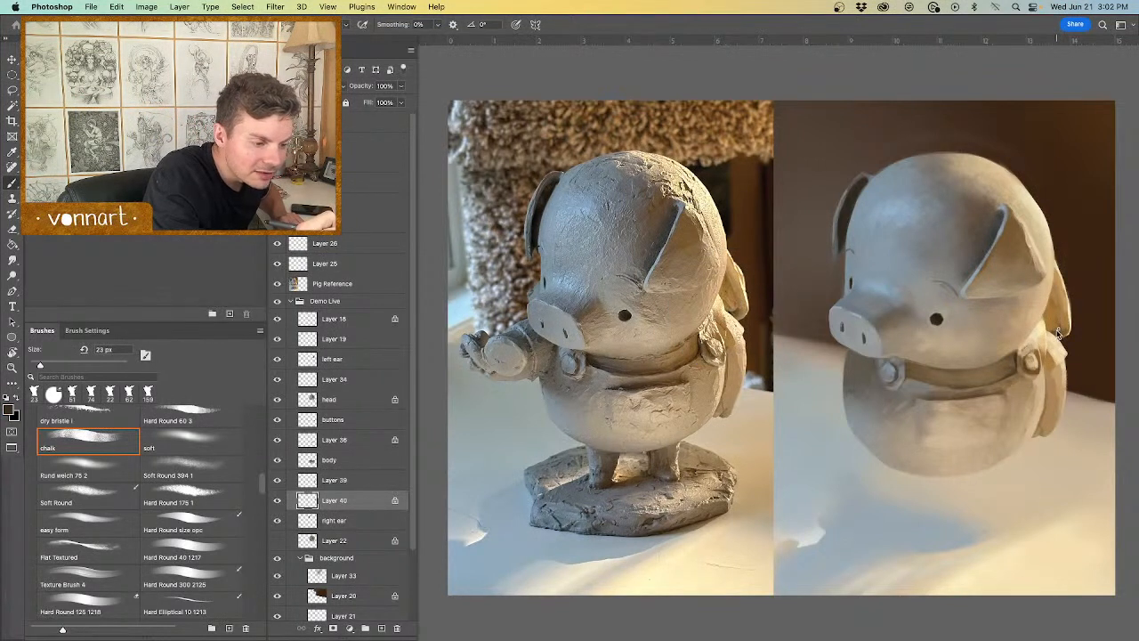
{"action": "key", "text": "bracketleft"}
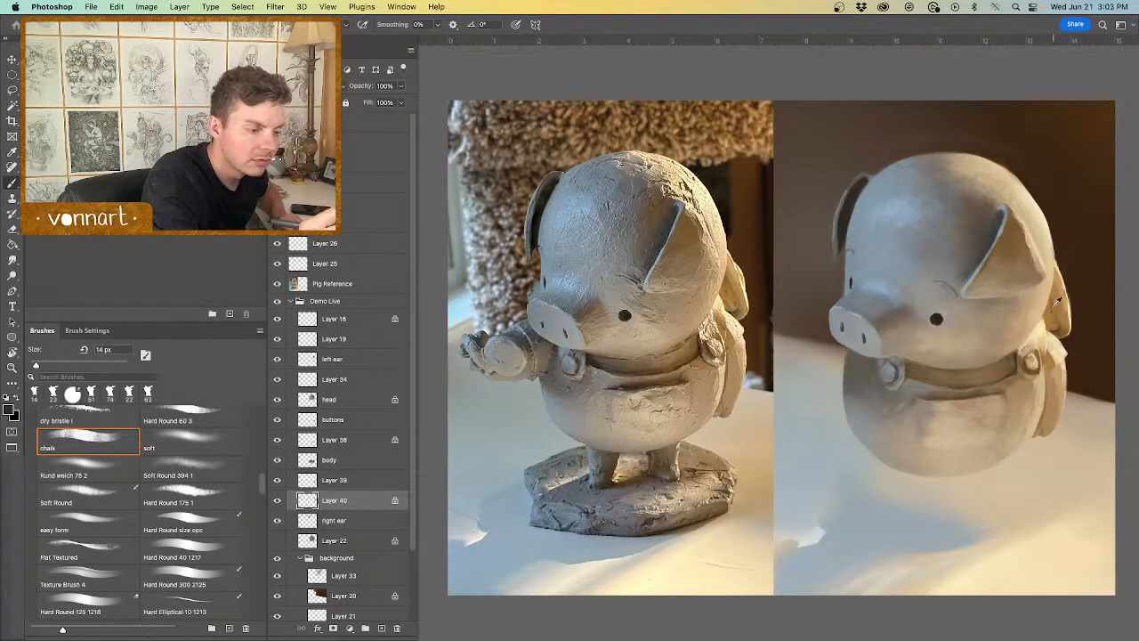
{"action": "left_click", "coordinate": [1055, 306], "text": "alt"}
{"action": "left_click_drag", "start_coordinate": [1055, 314], "coordinate": [1072, 313]}
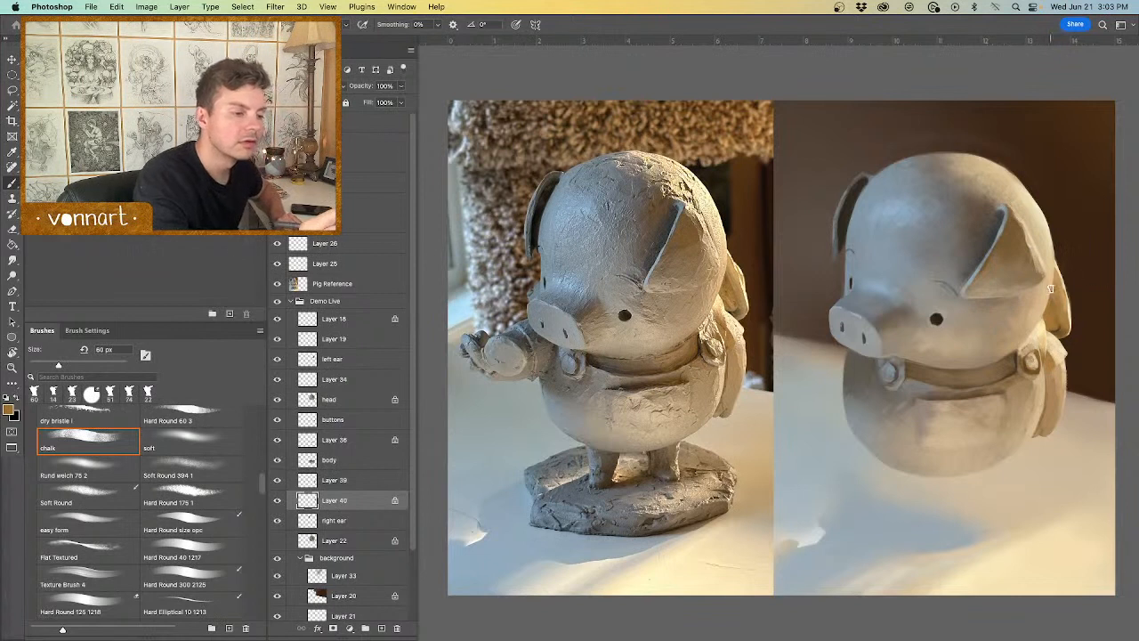
Step: Add a layer below Layer 40, paint the outer piece behind the head in ochre, lock its transparency and highlight it in sampled cream
{"action": "left_click", "coordinate": [380, 628]}
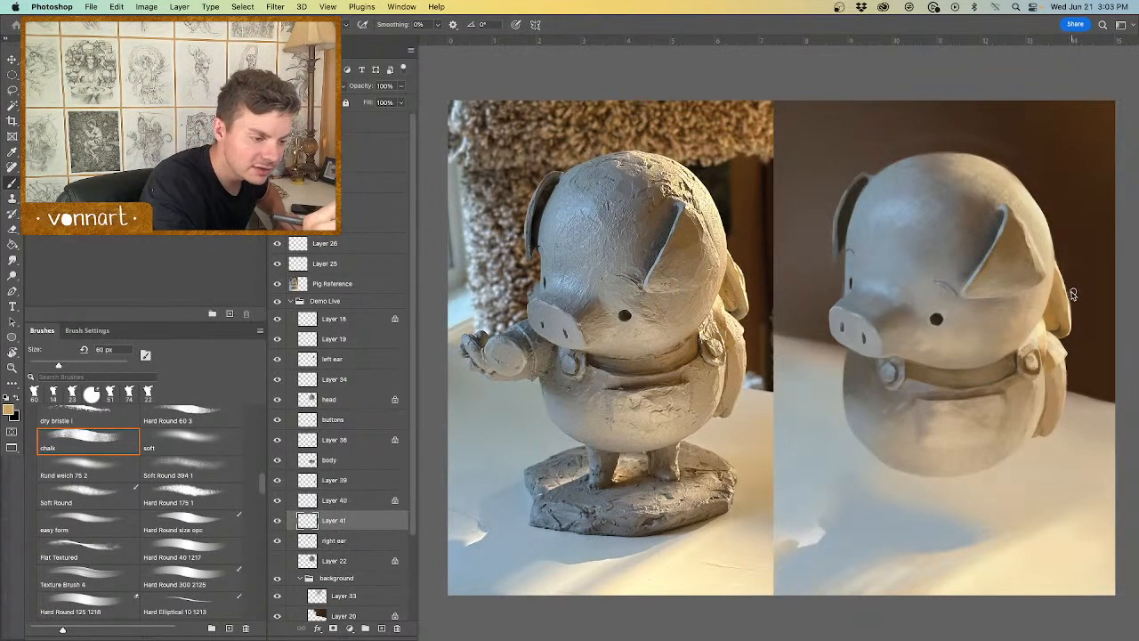
{"action": "mouse_move", "coordinate": [1074, 295]}
{"action": "left_mouse_down"}
{"action": "mouse_move", "coordinate": [1069, 303]}
{"action": "mouse_move", "coordinate": [1064, 291]}
{"action": "left_mouse_up"}
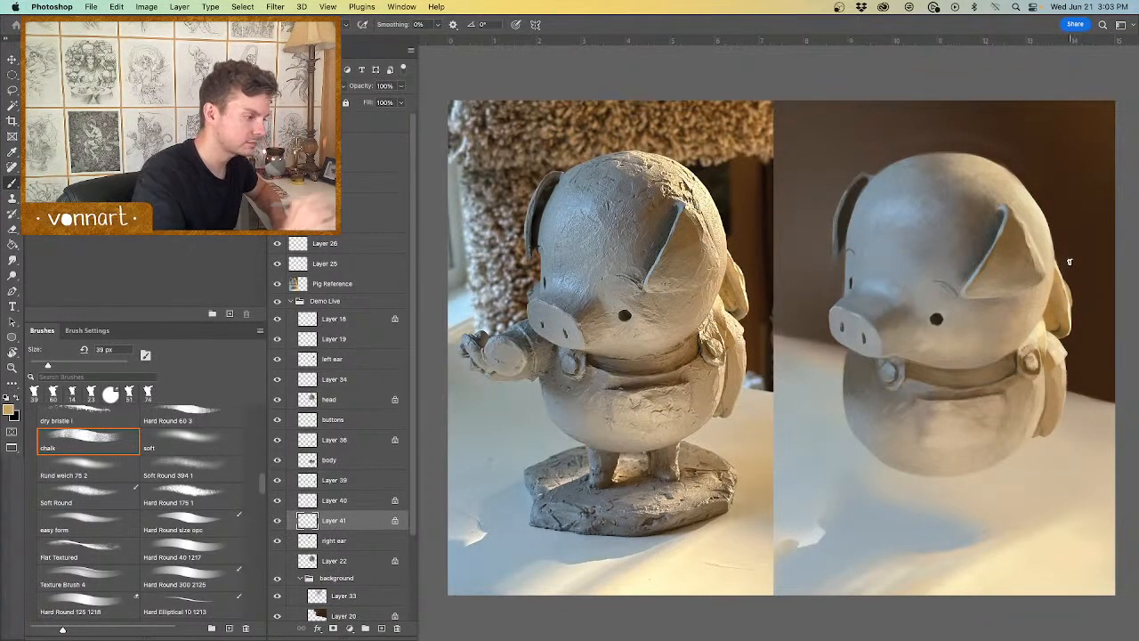
{"action": "left_click", "coordinate": [746, 293], "text": "alt"}
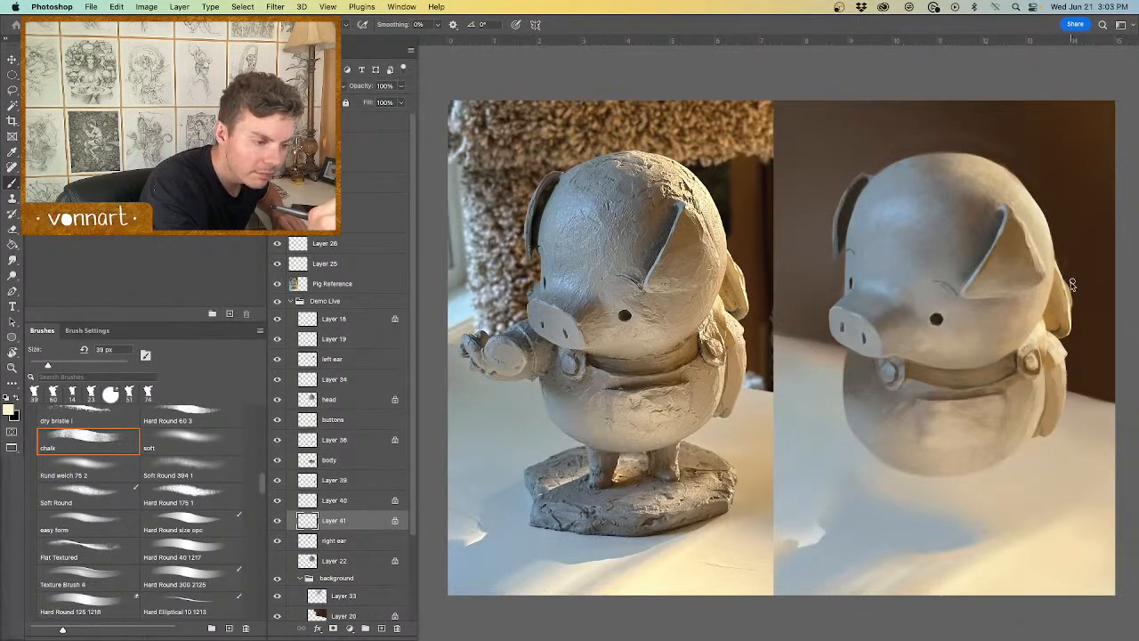
{"action": "left_click_drag", "start_coordinate": [1070, 281], "coordinate": [1064, 280]}
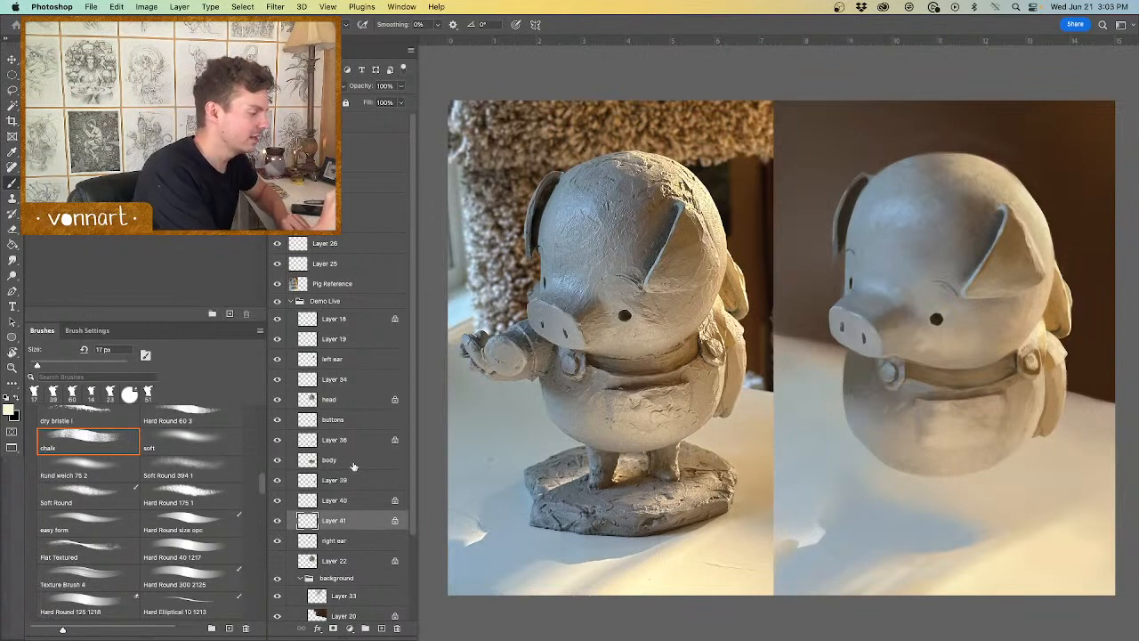
Step: Add a layer above the body layer and block in the outstretched arm and hand with the chalk brush in sampled grey-brown
{"action": "left_click", "coordinate": [313, 462]}
{"action": "left_click", "coordinate": [381, 628]}
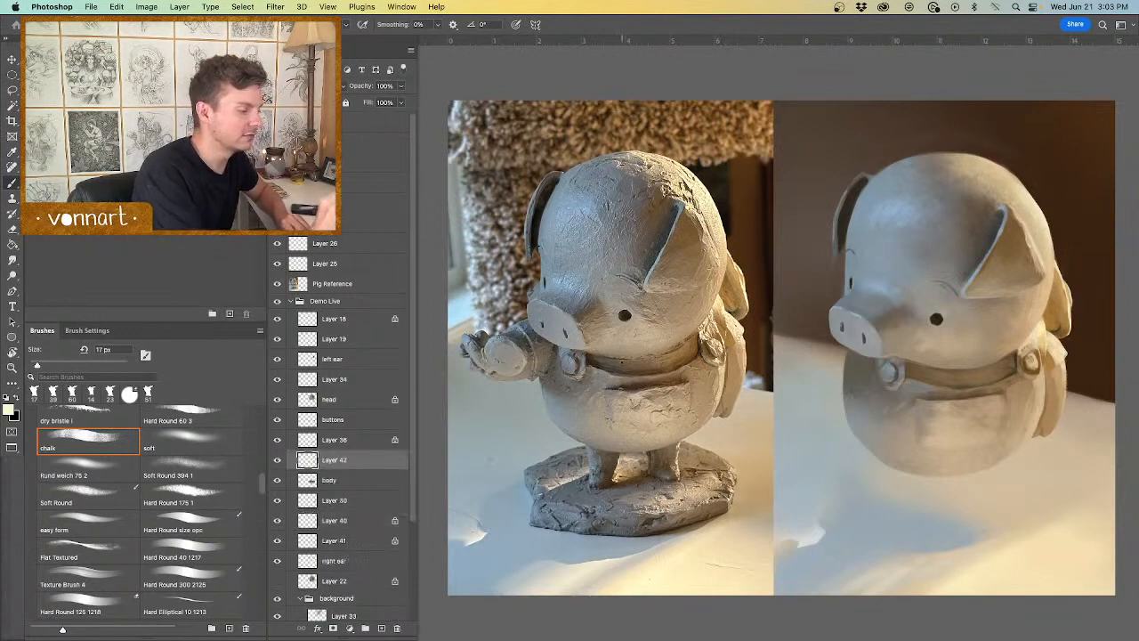
{"action": "mouse_move", "coordinate": [843, 353]}
{"action": "left_mouse_down"}
{"action": "mouse_move", "coordinate": [814, 346]}
{"action": "mouse_move", "coordinate": [832, 340]}
{"action": "mouse_move", "coordinate": [801, 352]}
{"action": "mouse_move", "coordinate": [830, 357]}
{"action": "mouse_move", "coordinate": [802, 367]}
{"action": "mouse_move", "coordinate": [824, 371]}
{"action": "mouse_move", "coordinate": [799, 373]}
{"action": "mouse_move", "coordinate": [846, 356]}
{"action": "left_mouse_up"}
{"action": "left_click", "coordinate": [836, 337], "text": "alt"}
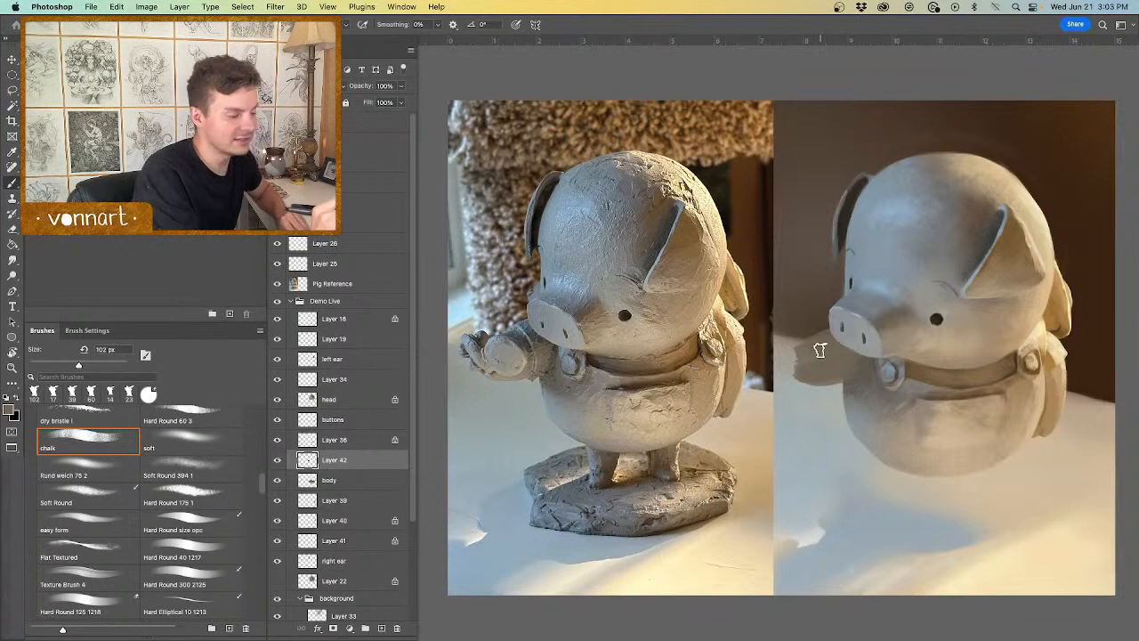
{"action": "left_click_drag", "start_coordinate": [820, 353], "coordinate": [806, 344]}
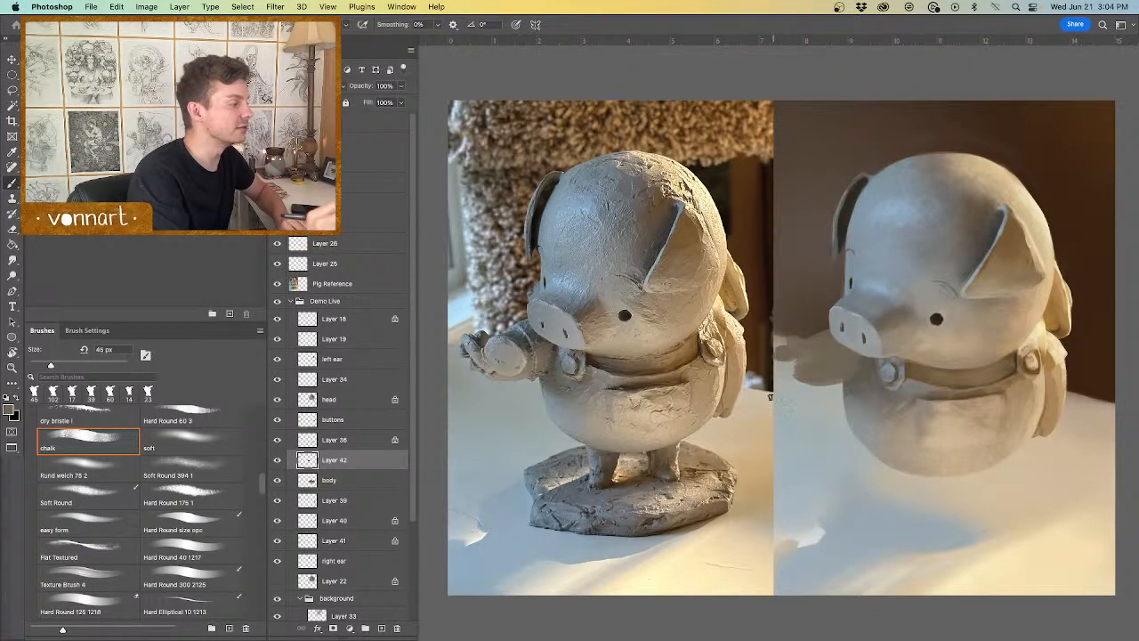
Step: Erase a thin strip along the Pig Reference layer's edge beside the painted hand with the 237 px hard round eraser
{"action": "left_click", "coordinate": [338, 282]}
{"action": "key", "text": "e"}
{"action": "left_click_drag", "start_coordinate": [772, 219], "coordinate": [796, 220]}
{"action": "scroll", "coordinate": [790, 89], "scroll_direction": "up", "scroll_amount": 5}
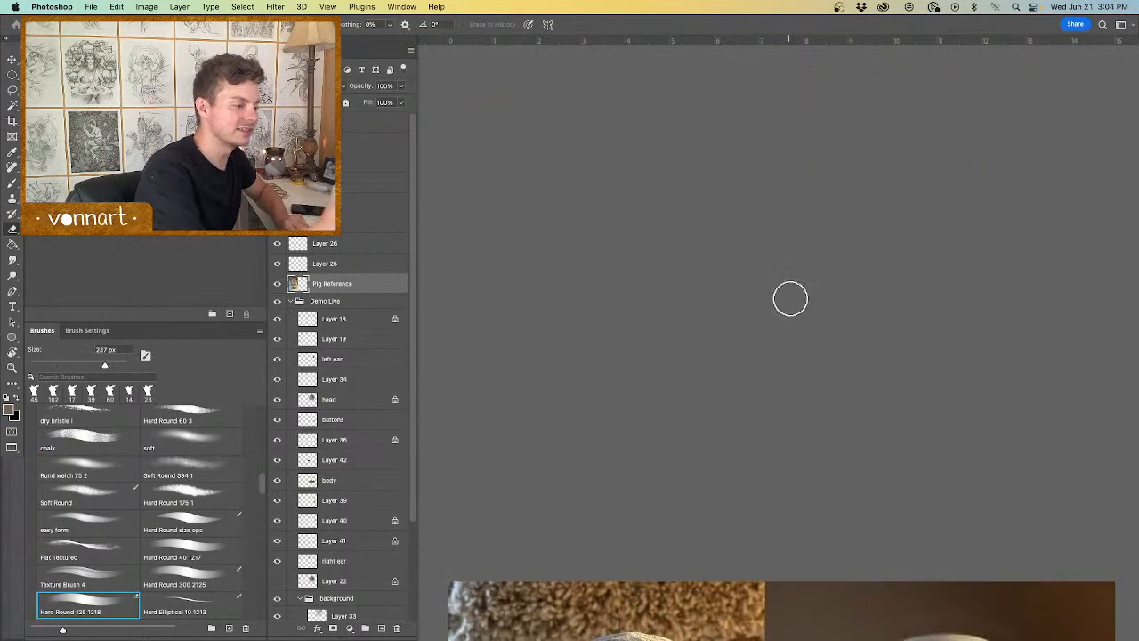
{"action": "scroll", "coordinate": [788, 597], "scroll_direction": "down", "scroll_amount": 10}
{"action": "scroll", "coordinate": [863, 442], "scroll_direction": "up", "scroll_amount": 5}
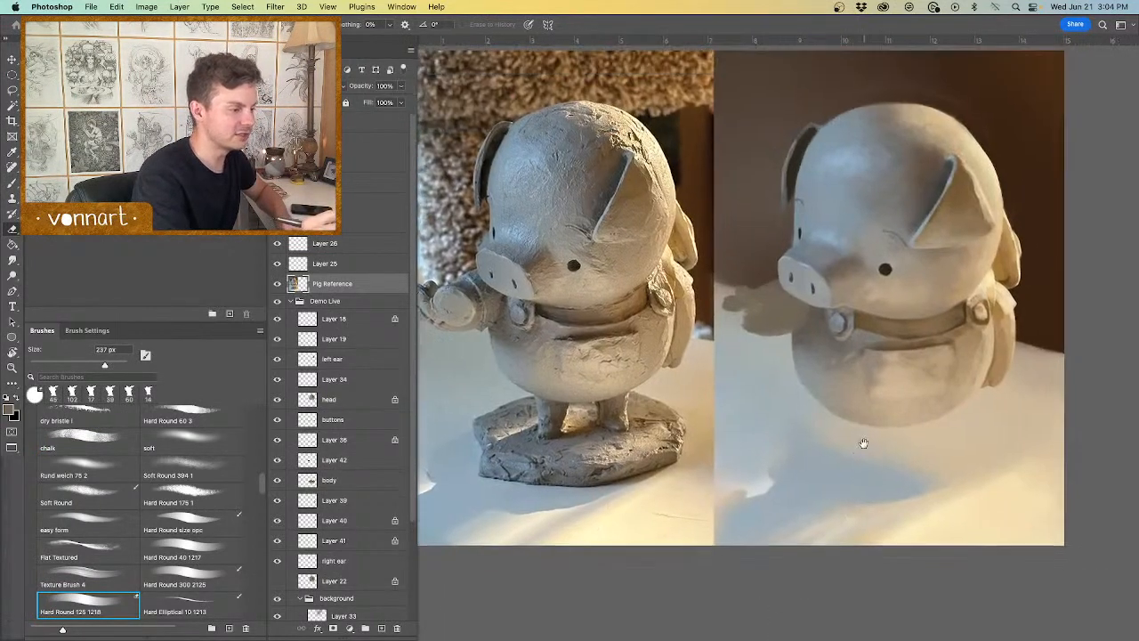
{"action": "scroll", "coordinate": [863, 443], "scroll_direction": "up", "scroll_amount": 2}
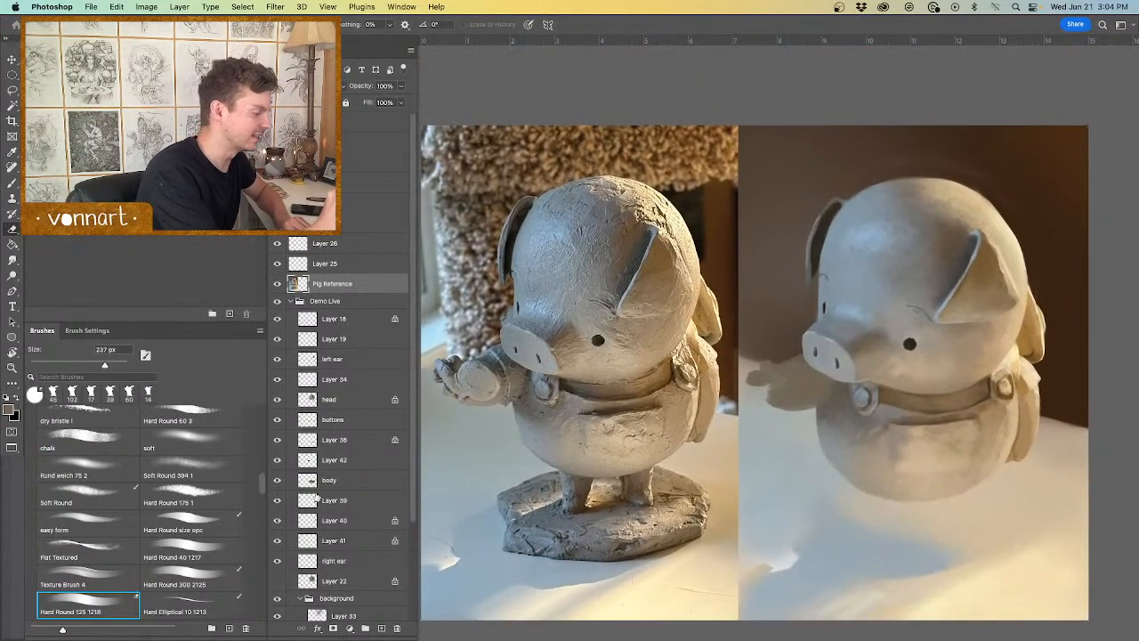
Step: Fill out the hand's silhouette on Layer 42 with the 45 px chalk brush and lock the layer's transparency
{"action": "left_click", "coordinate": [342, 459]}
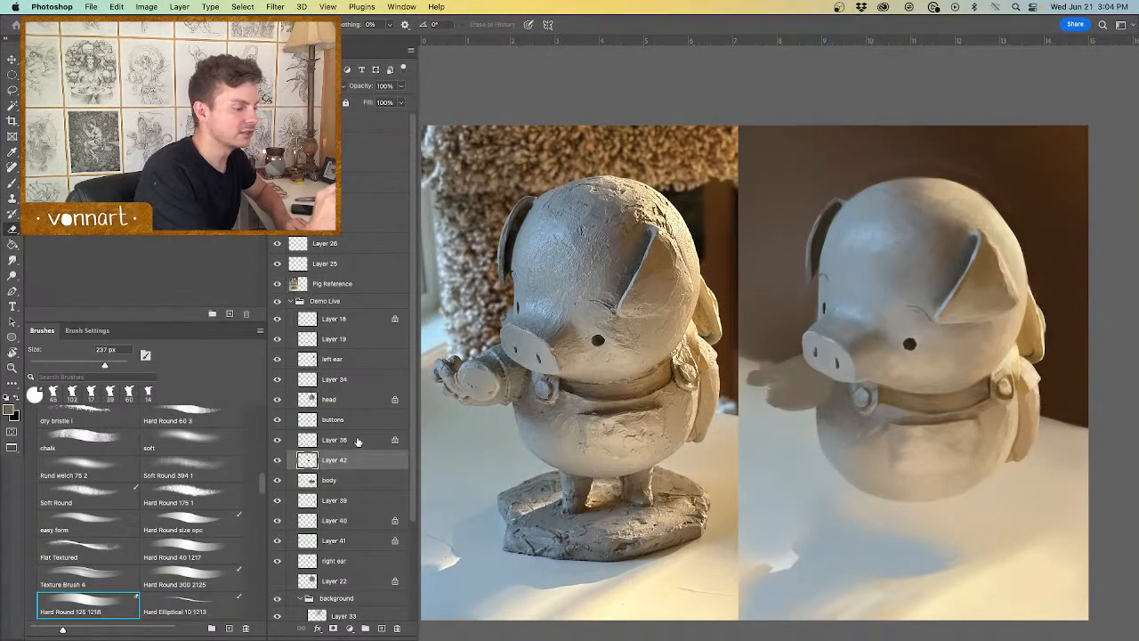
{"action": "key", "text": "b"}
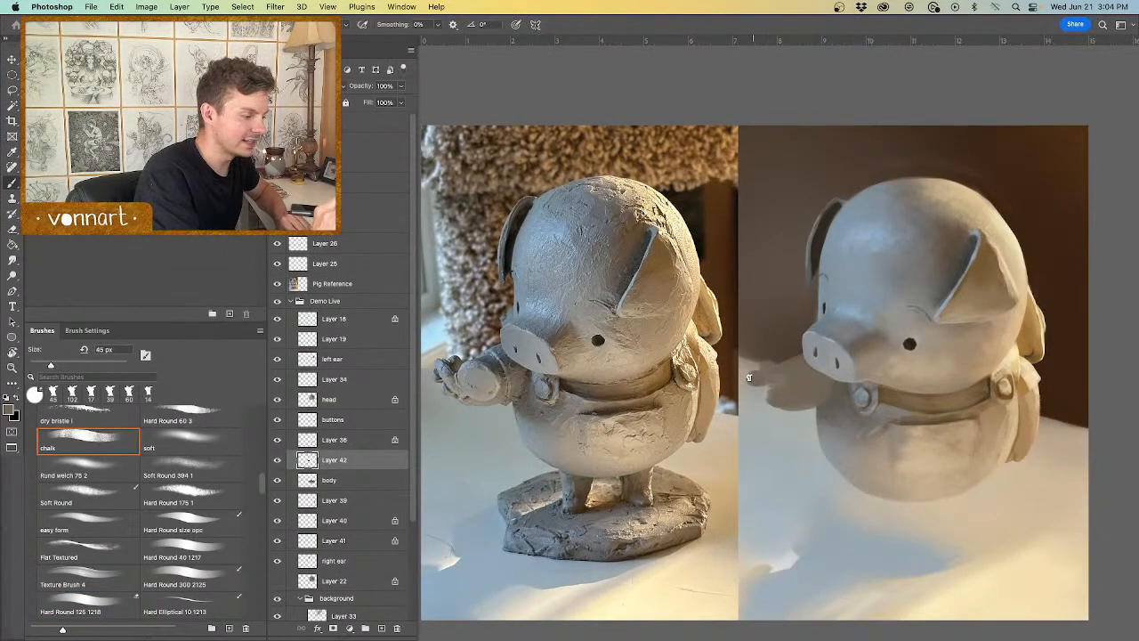
{"action": "left_click_drag", "start_coordinate": [757, 382], "coordinate": [763, 390]}
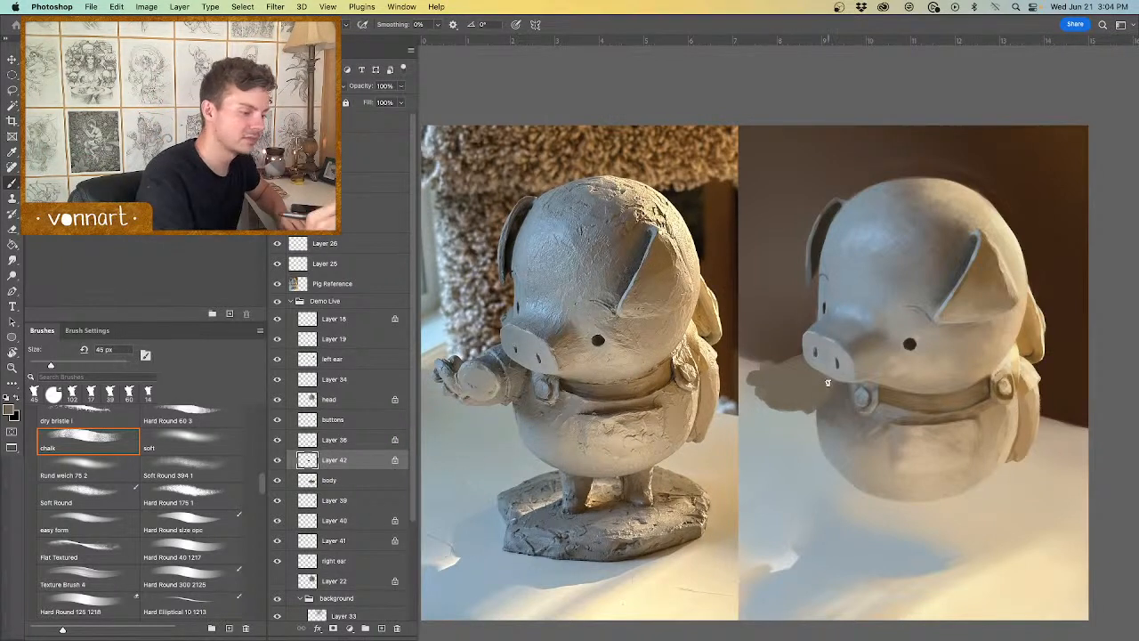
Step: Shade the arm below the snout on Layer 42 with the chalk brush at 100 and 65 px in dark greys sampled from the reference
{"action": "left_click_drag", "start_coordinate": [828, 401], "coordinate": [805, 415]}
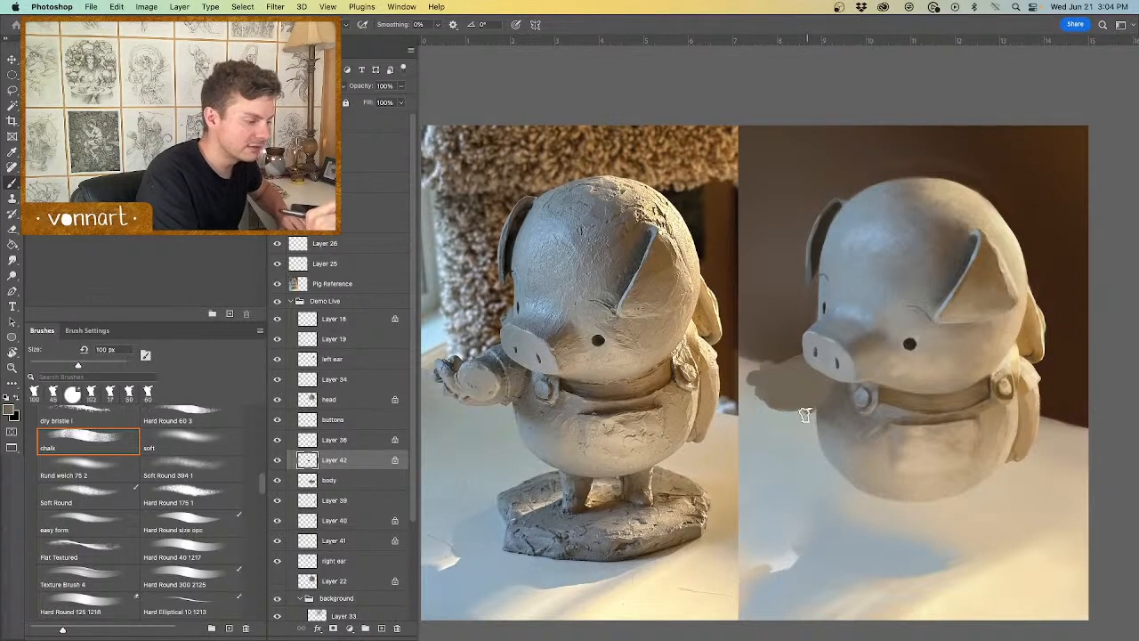
{"action": "left_click", "coordinate": [521, 381], "text": "alt"}
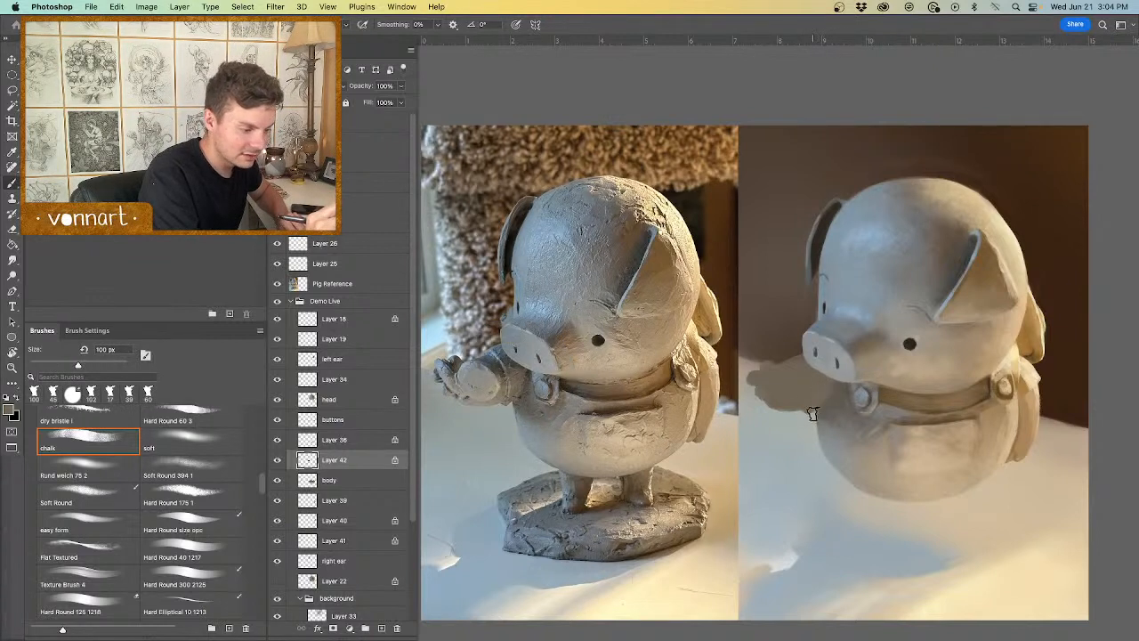
{"action": "left_click", "coordinate": [507, 354], "text": "alt"}
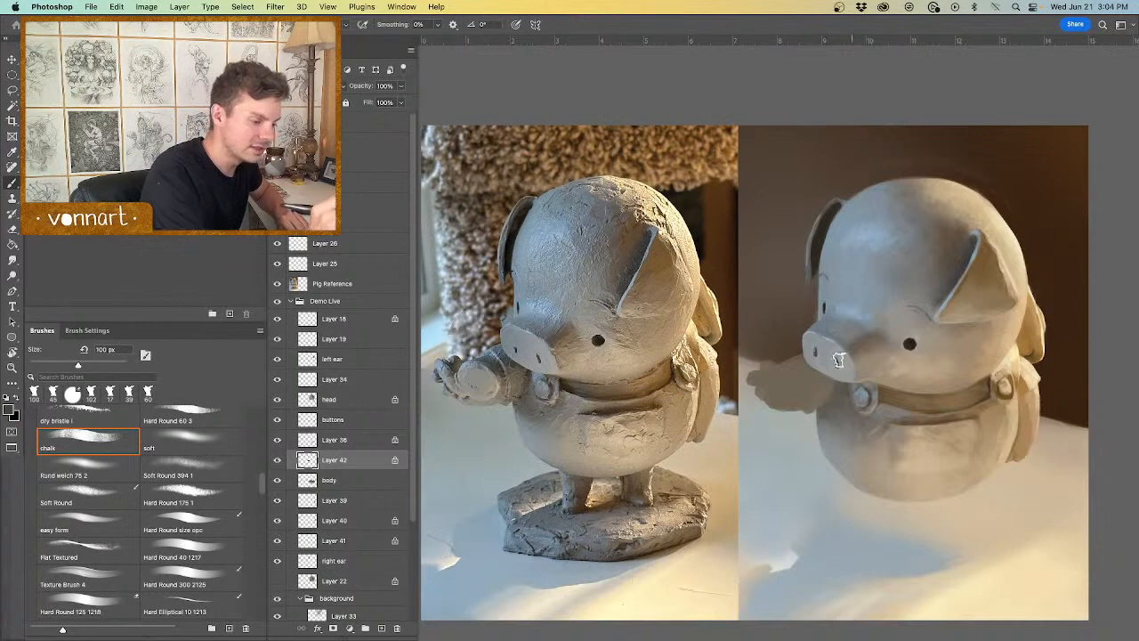
{"action": "left_click_drag", "start_coordinate": [815, 372], "coordinate": [808, 377]}
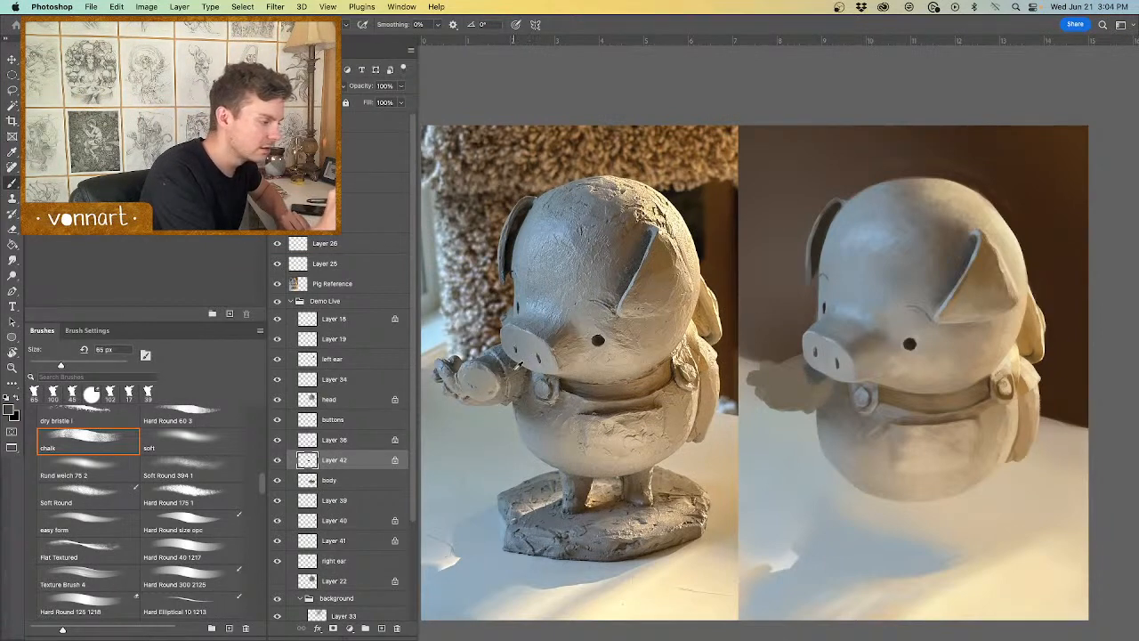
{"action": "left_click", "coordinate": [512, 370], "text": "alt"}
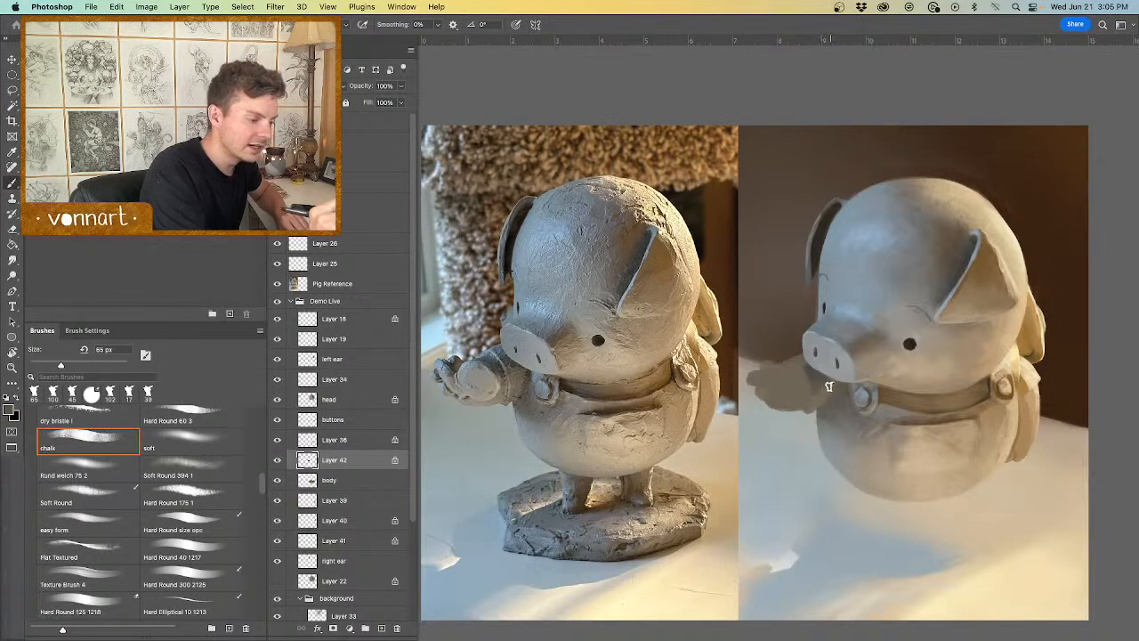
Step: Paint the raised sleeve cuff at the wrist on Layer 42 with the chalk brush at 28 and 27 px in greys sampled from the reference
{"action": "left_click", "coordinate": [498, 348], "text": "alt"}
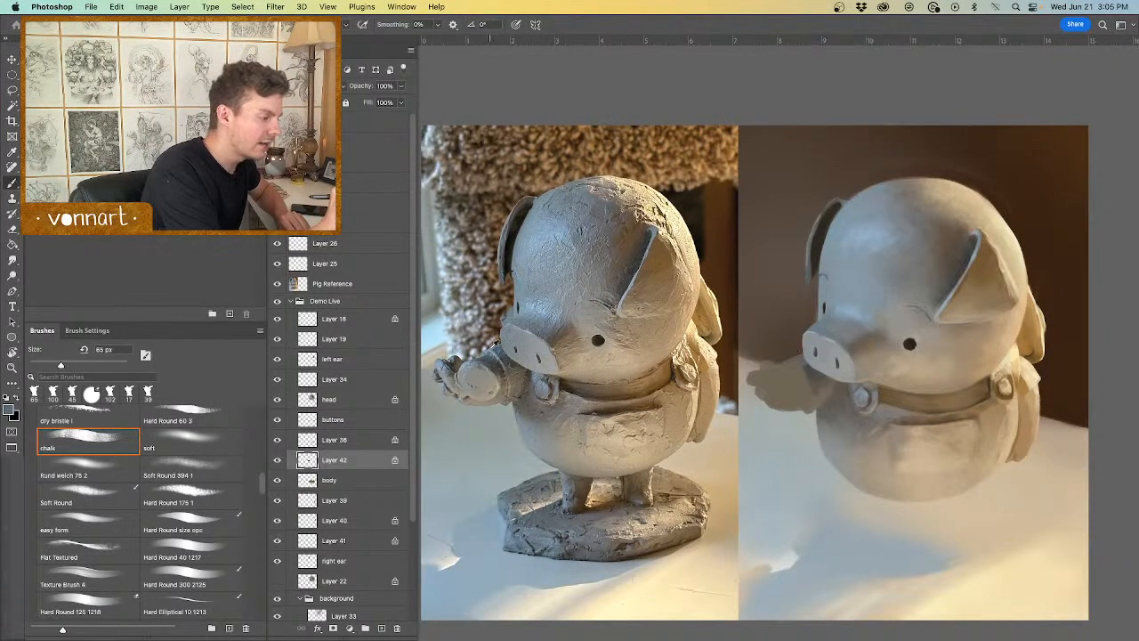
{"action": "left_click", "coordinate": [489, 349], "text": "alt"}
{"action": "mouse_move", "coordinate": [805, 351]}
{"action": "left_mouse_down"}
{"action": "mouse_move", "coordinate": [786, 351]}
{"action": "mouse_move", "coordinate": [795, 356]}
{"action": "left_mouse_up"}
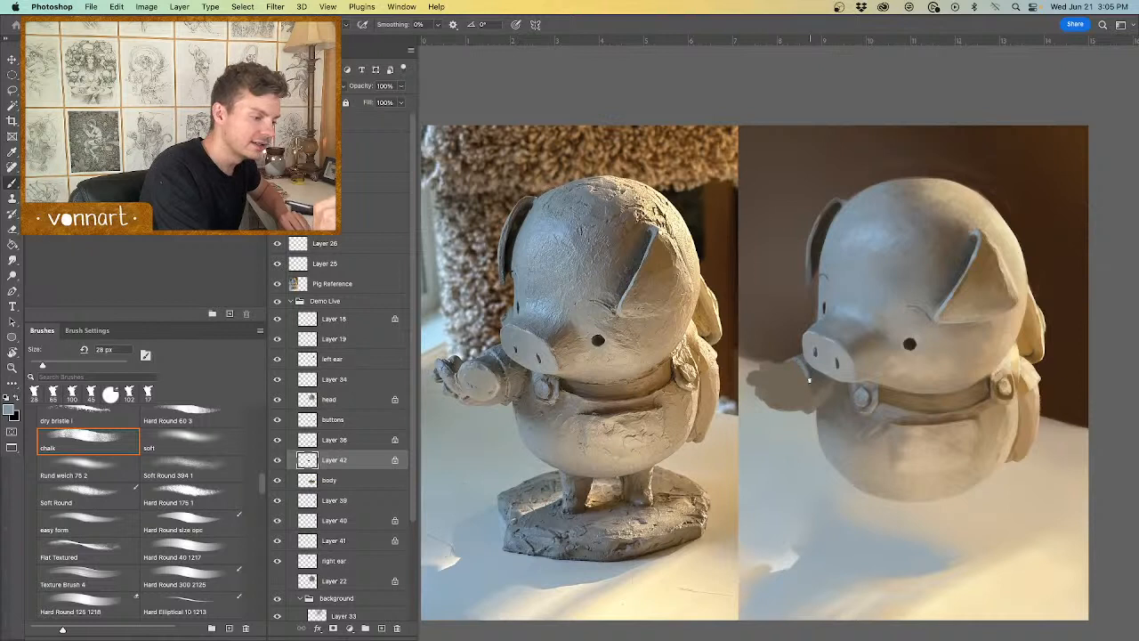
{"action": "left_click", "coordinate": [503, 363], "text": "alt"}
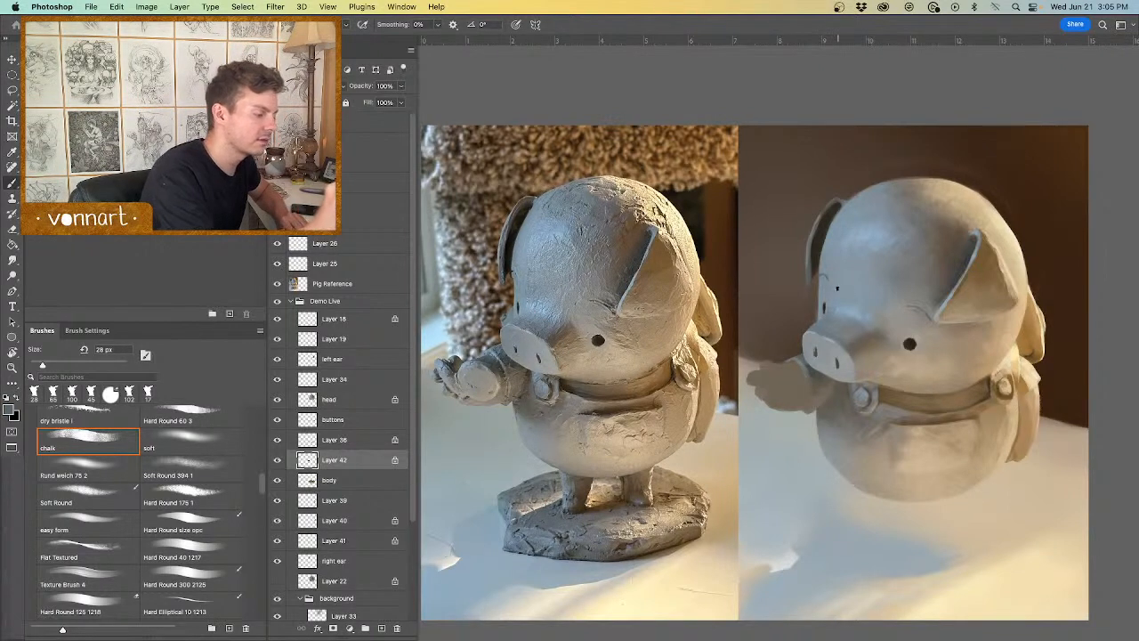
{"action": "left_click", "coordinate": [511, 387], "text": "alt"}
{"action": "left_click_drag", "start_coordinate": [818, 397], "coordinate": [811, 392]}
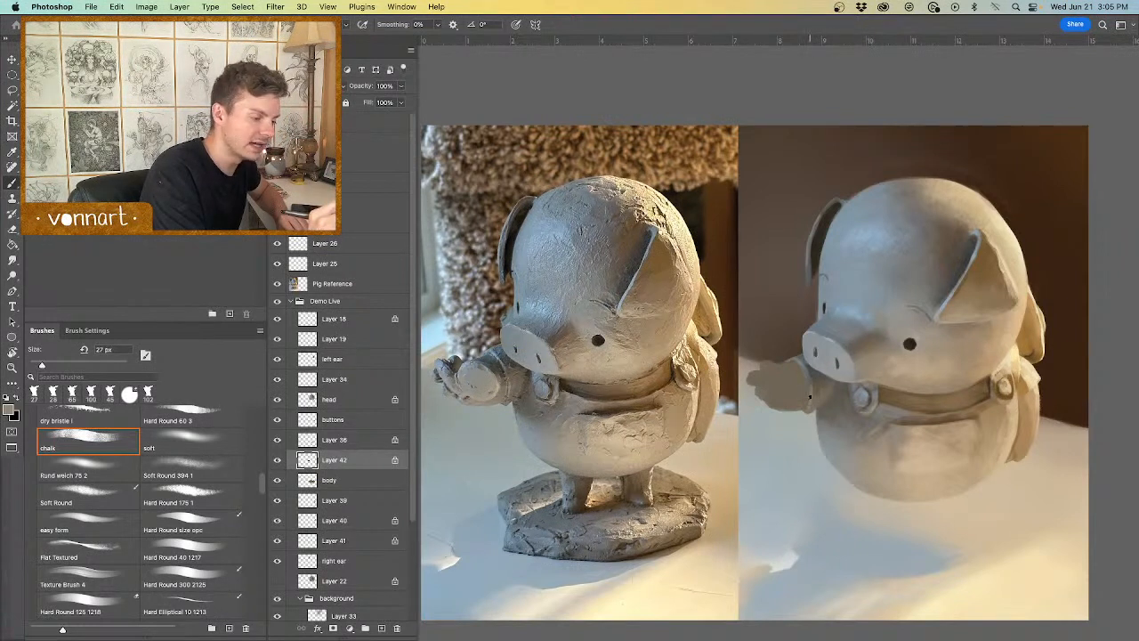
{"action": "left_click", "coordinate": [813, 371], "text": "alt"}
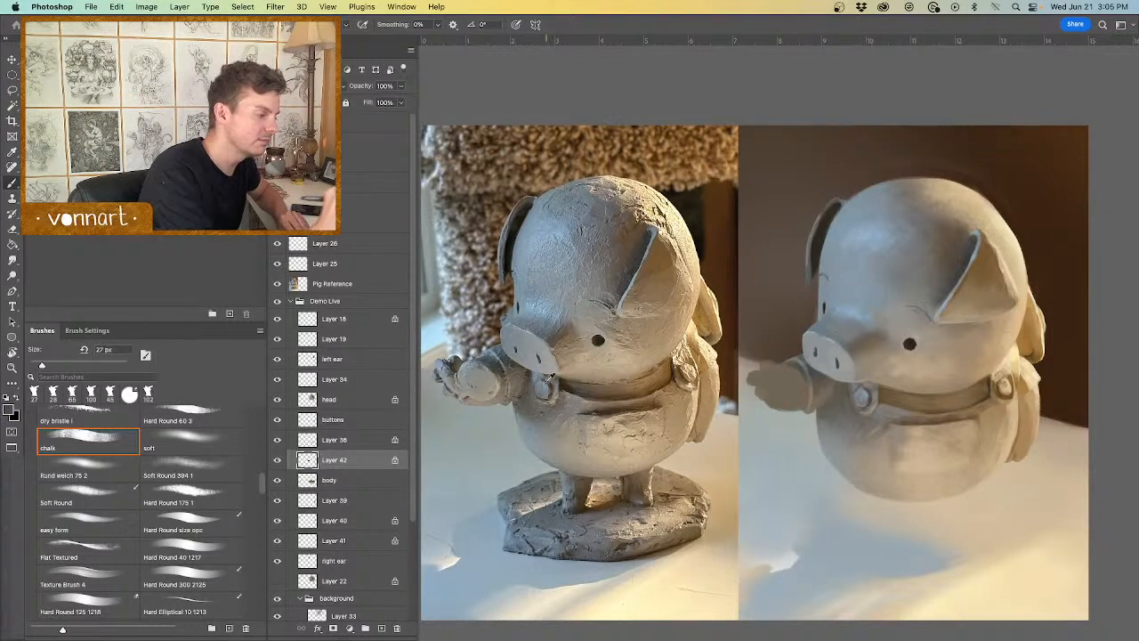
Step: Darken the palm of the outstretched hand on Layer 42 with the 76 px chalk brush in dark greys sampled from the reference hand
{"action": "left_click", "coordinate": [481, 354], "text": "alt"}
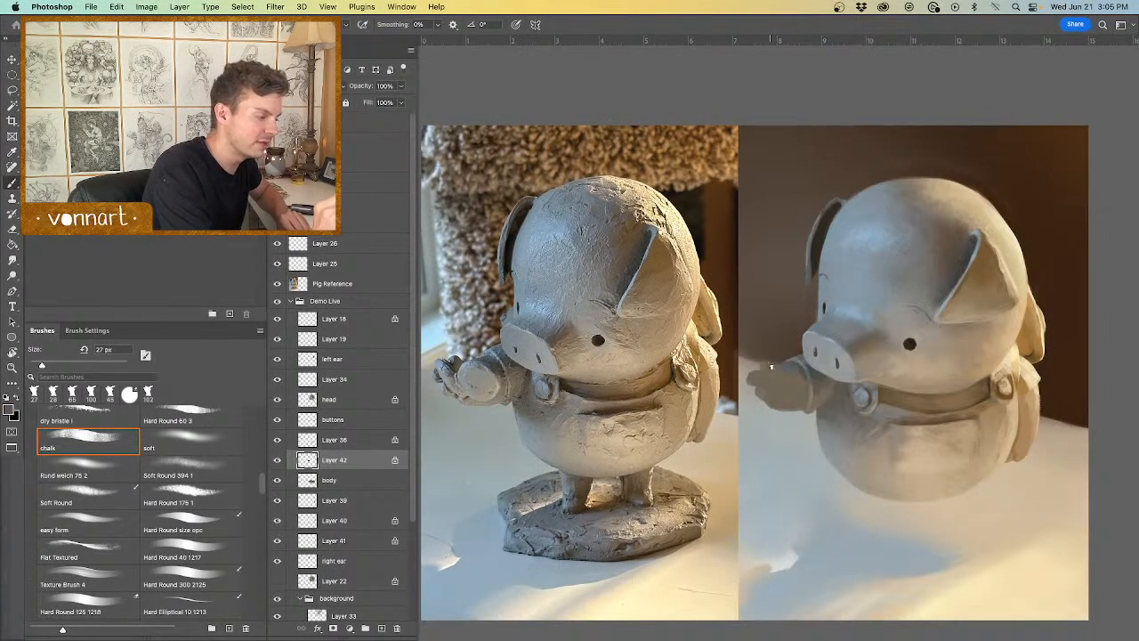
{"action": "key", "text": "bracketright"}
{"action": "key", "text": "bracketright"}
{"action": "key", "text": "bracketright"}
{"action": "key", "text": "bracketright"}
{"action": "key", "text": "bracketright"}
{"action": "key", "text": "bracketright"}
{"action": "key", "text": "bracketright"}
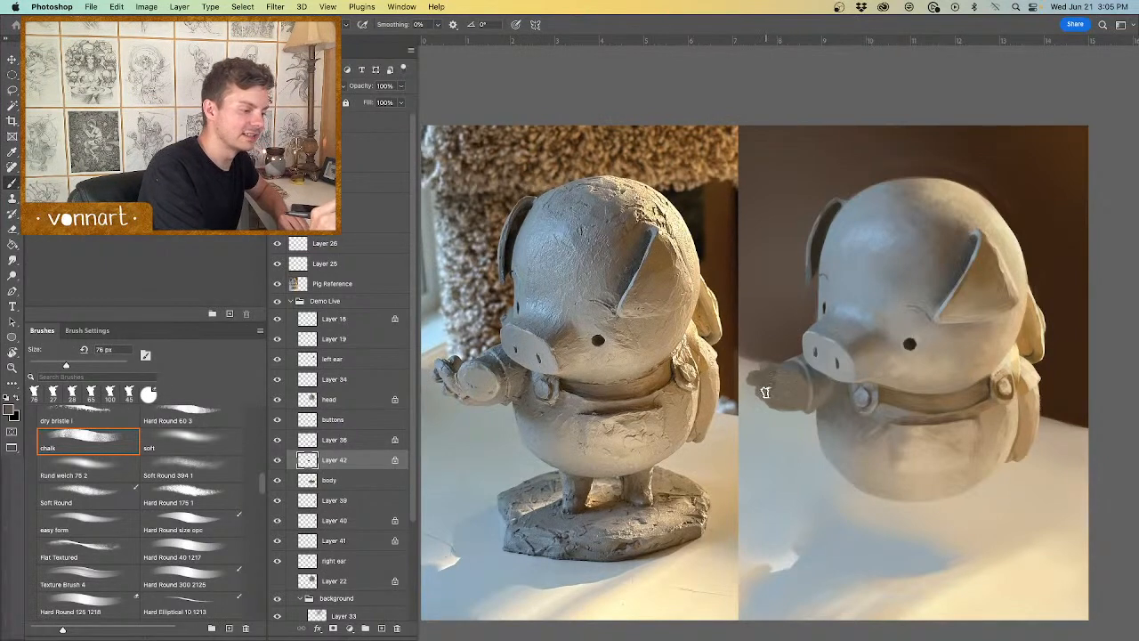
{"action": "left_click", "coordinate": [467, 368], "text": "alt"}
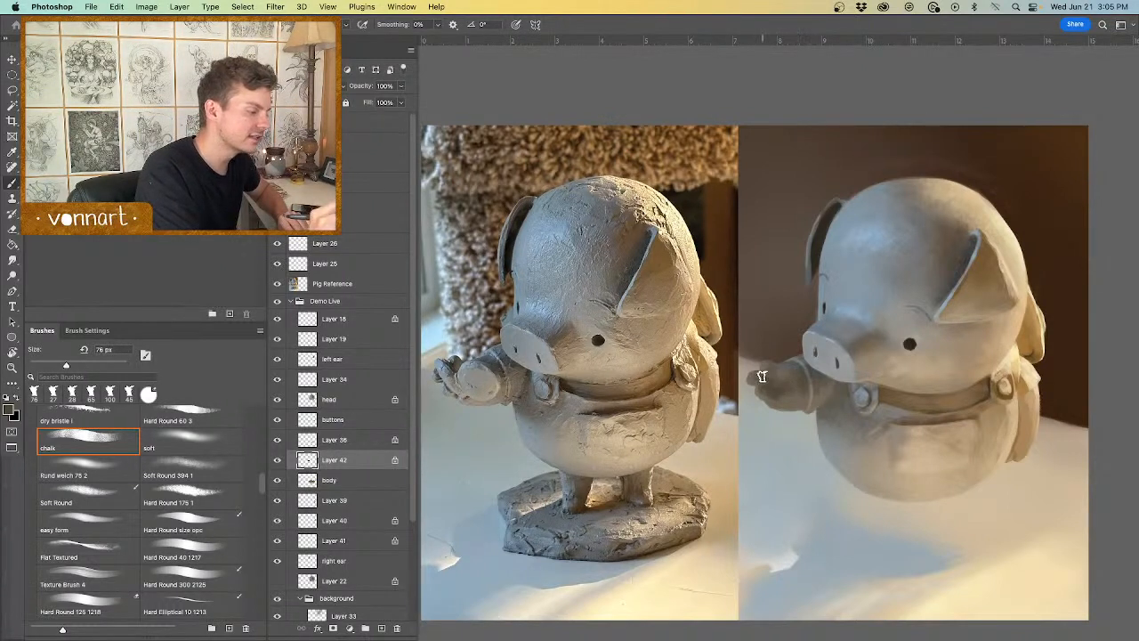
Step: Shade the fingers and the underside of the hand on Layer 42 with the chalk brush at 76 and 42 px in sampled greys
{"action": "left_click", "coordinate": [447, 365], "text": "alt"}
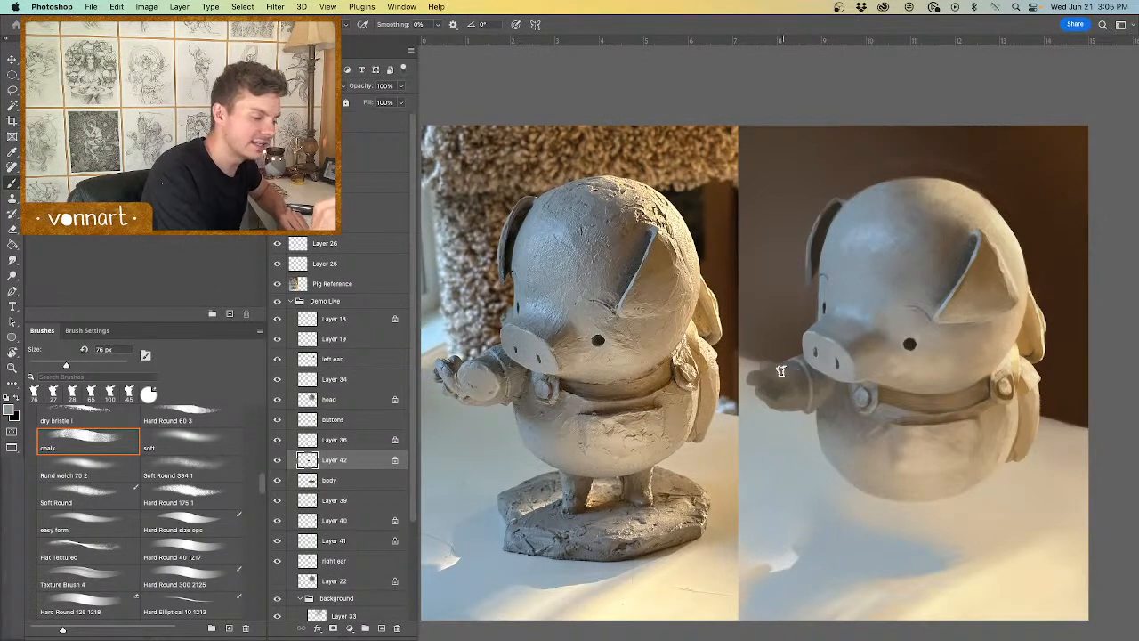
{"action": "left_click_drag", "start_coordinate": [755, 380], "coordinate": [749, 381]}
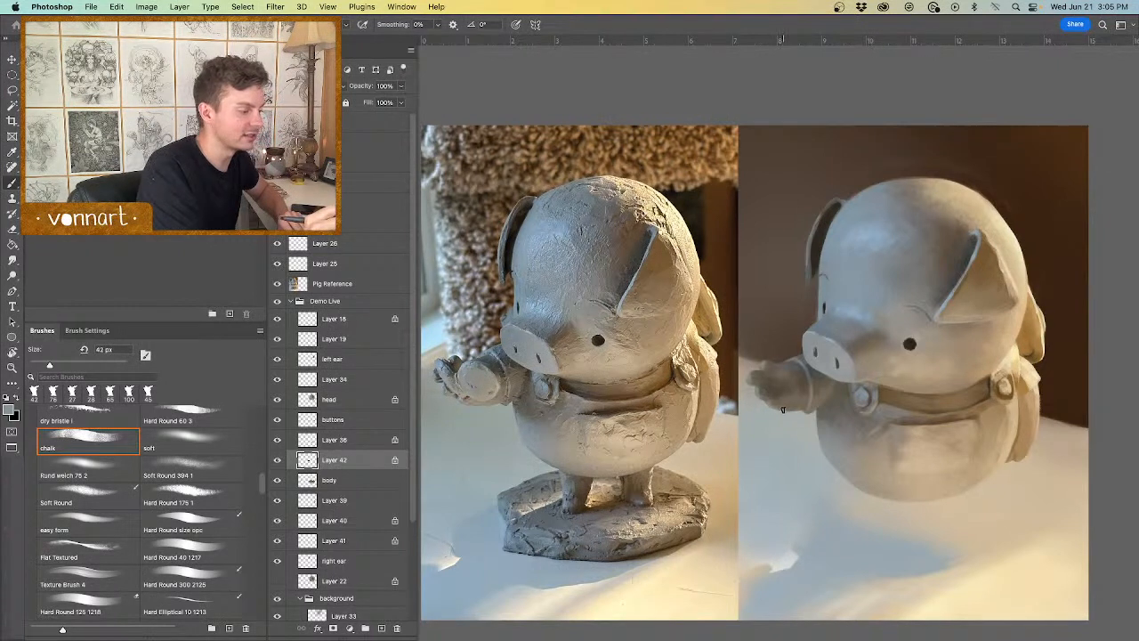
{"action": "left_click", "coordinate": [482, 401], "text": "alt"}
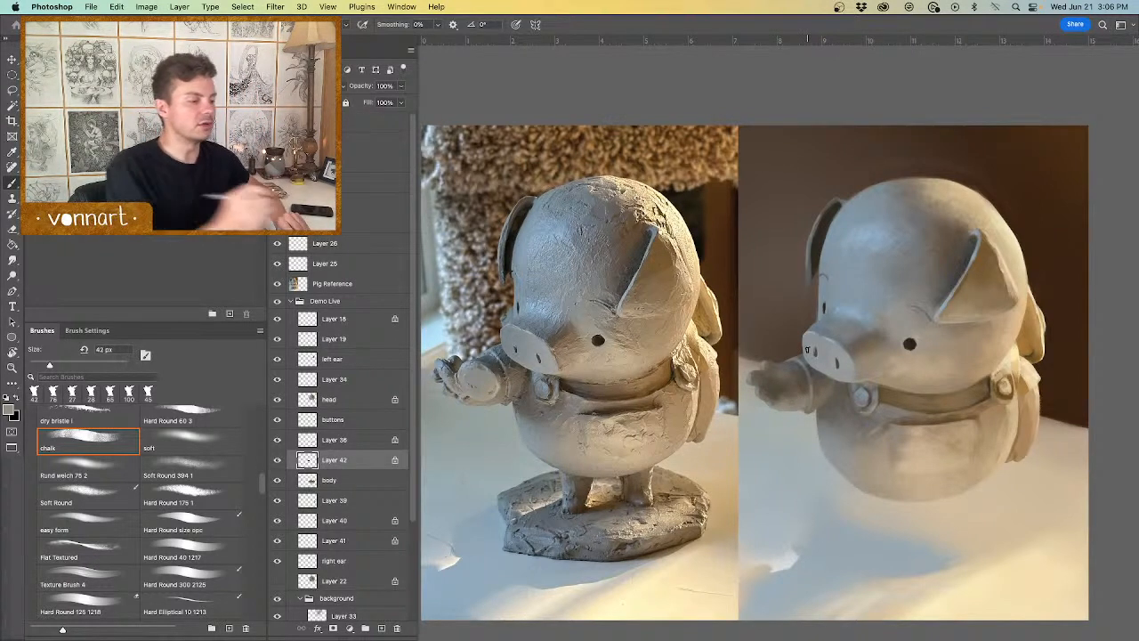
{"action": "left_click_drag", "start_coordinate": [843, 384], "coordinate": [854, 384]}
{"action": "mouse_move", "coordinate": [795, 406]}
{"action": "left_mouse_down"}
{"action": "mouse_move", "coordinate": [787, 419]}
{"action": "mouse_move", "coordinate": [772, 417]}
{"action": "mouse_move", "coordinate": [779, 405]}
{"action": "left_mouse_up"}
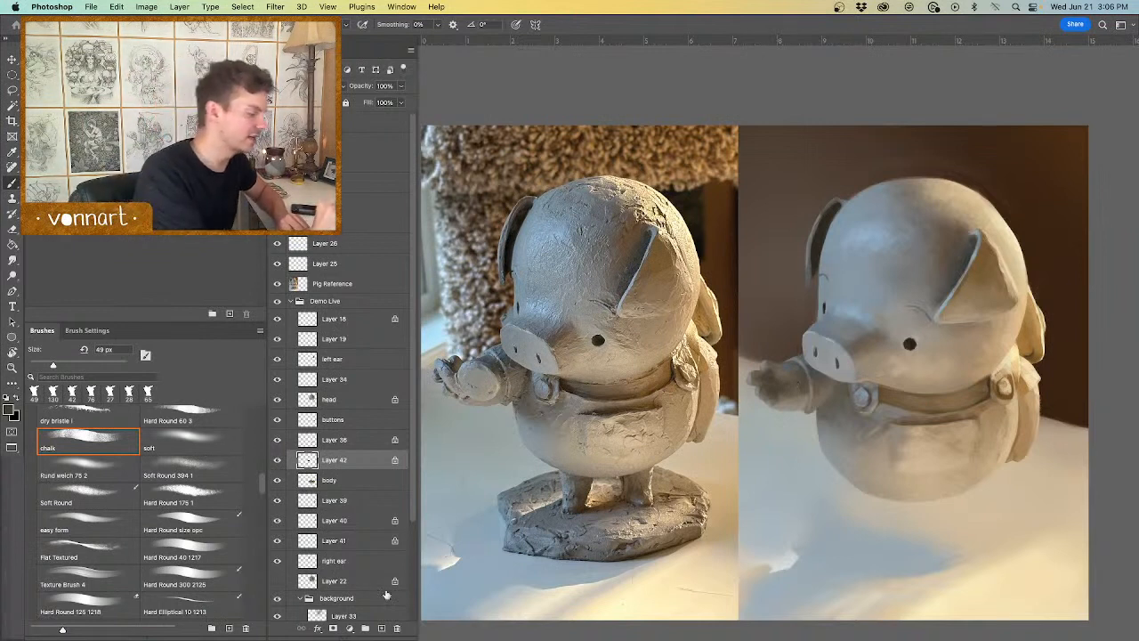
Step: Add a layer above Layer 42 and block in the rounded palm and fingers in sampled mid grey with the chalk brush at 49 and 34 px
{"action": "left_click", "coordinate": [382, 628]}
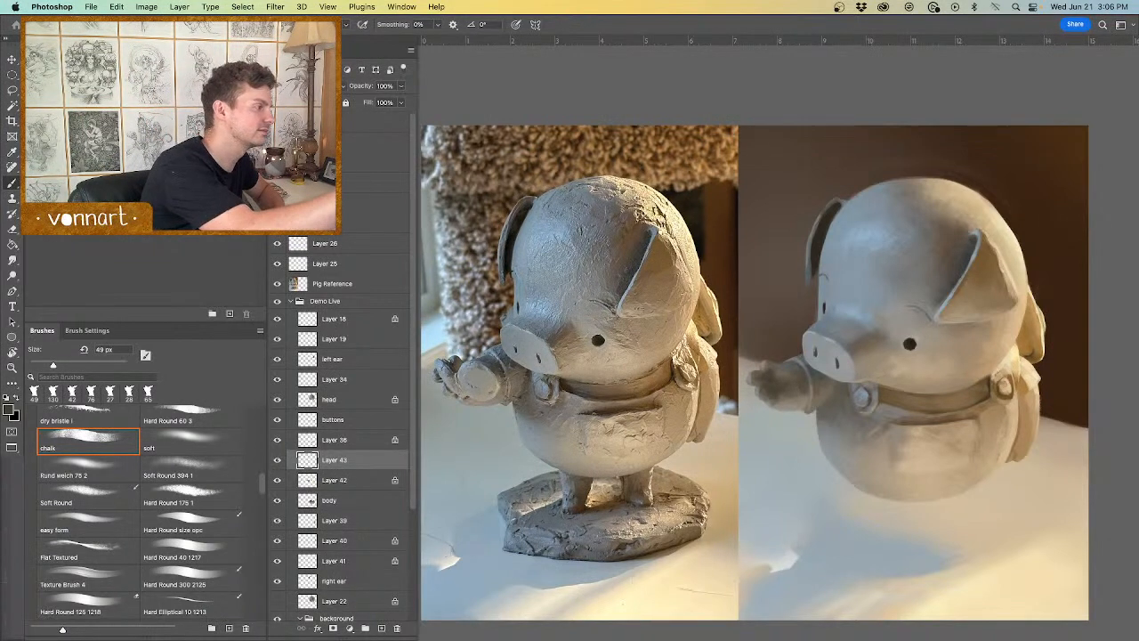
{"action": "left_click", "coordinate": [452, 371], "text": "alt"}
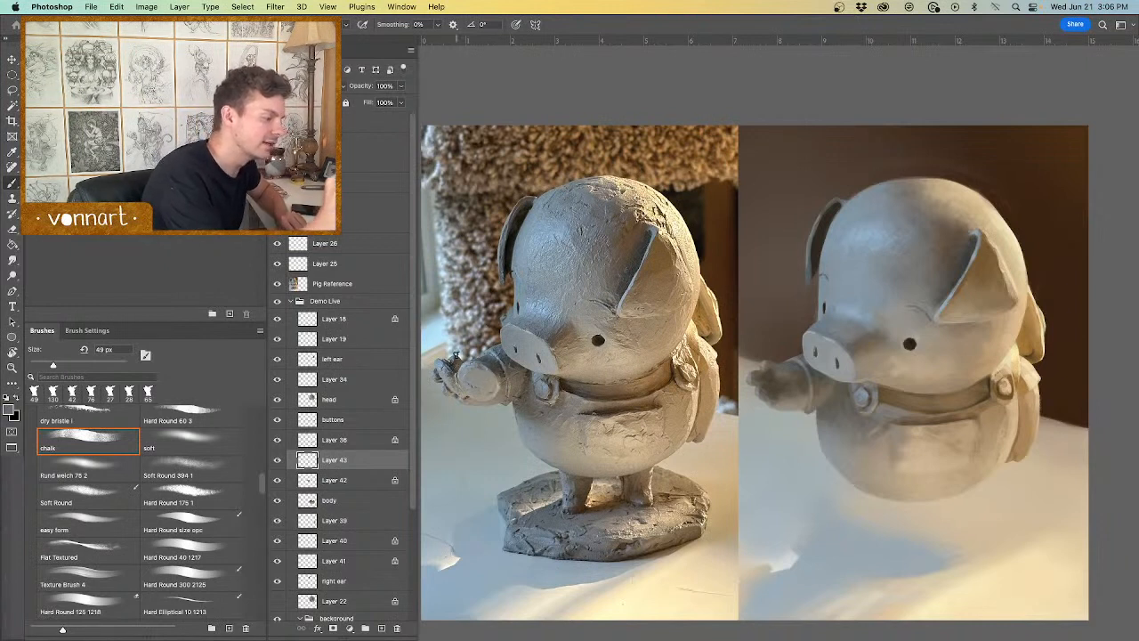
{"action": "left_click_drag", "start_coordinate": [767, 378], "coordinate": [772, 394]}
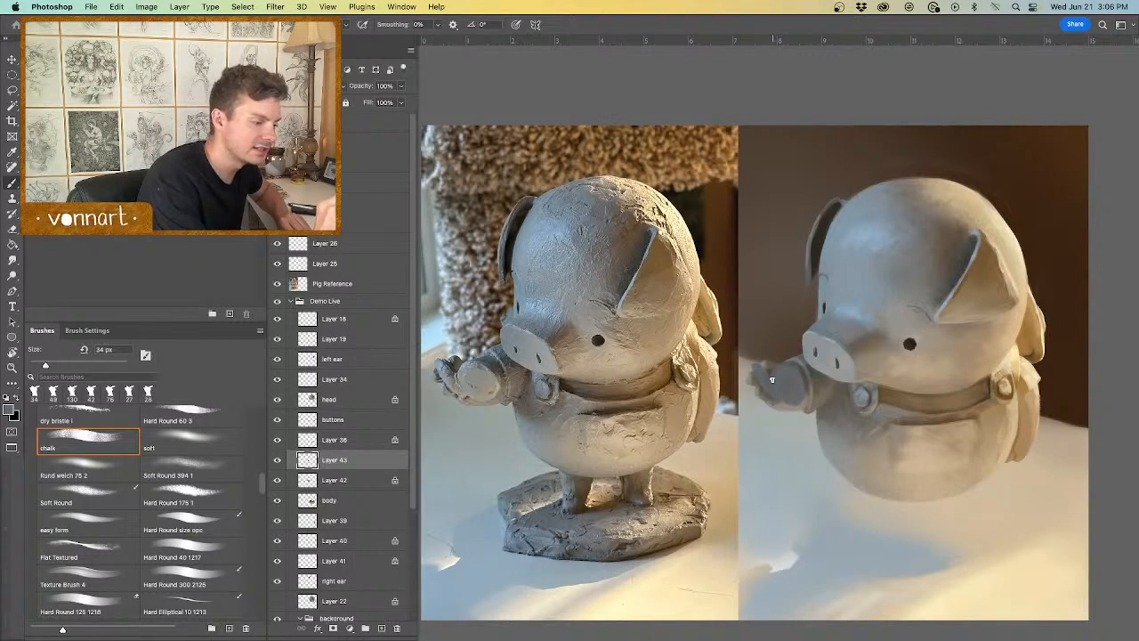
Step: Trim the edges of the palm and fingers on Layer 43 with the hard round eraser at 15 and 21 px and return to the chalk brush
{"action": "key", "text": "e"}
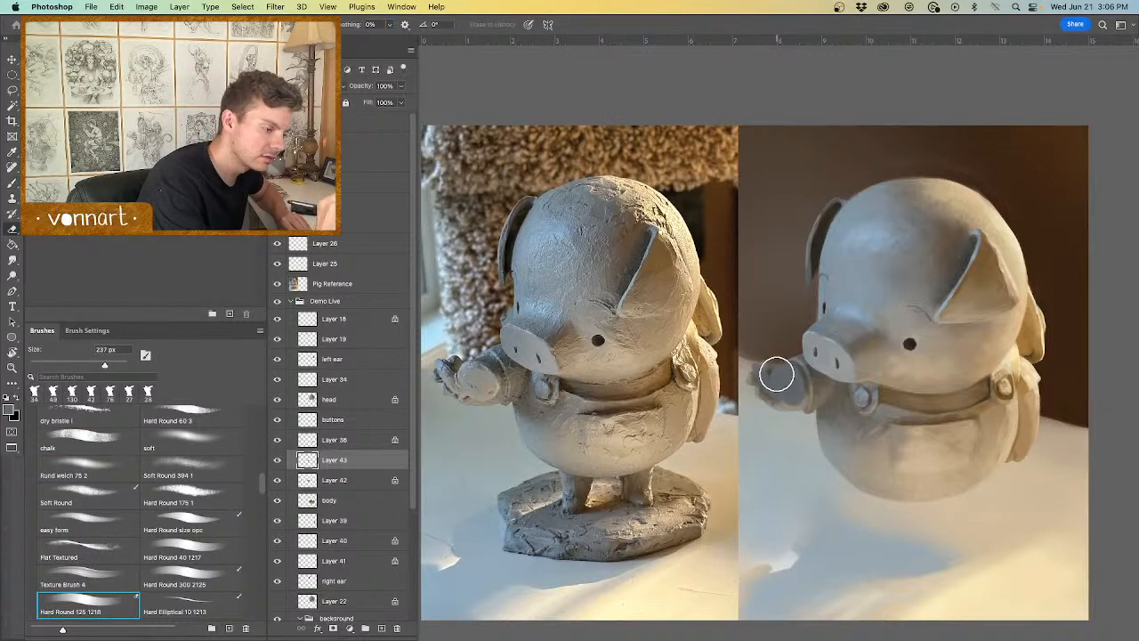
{"action": "left_click_drag", "start_coordinate": [775, 383], "coordinate": [758, 381]}
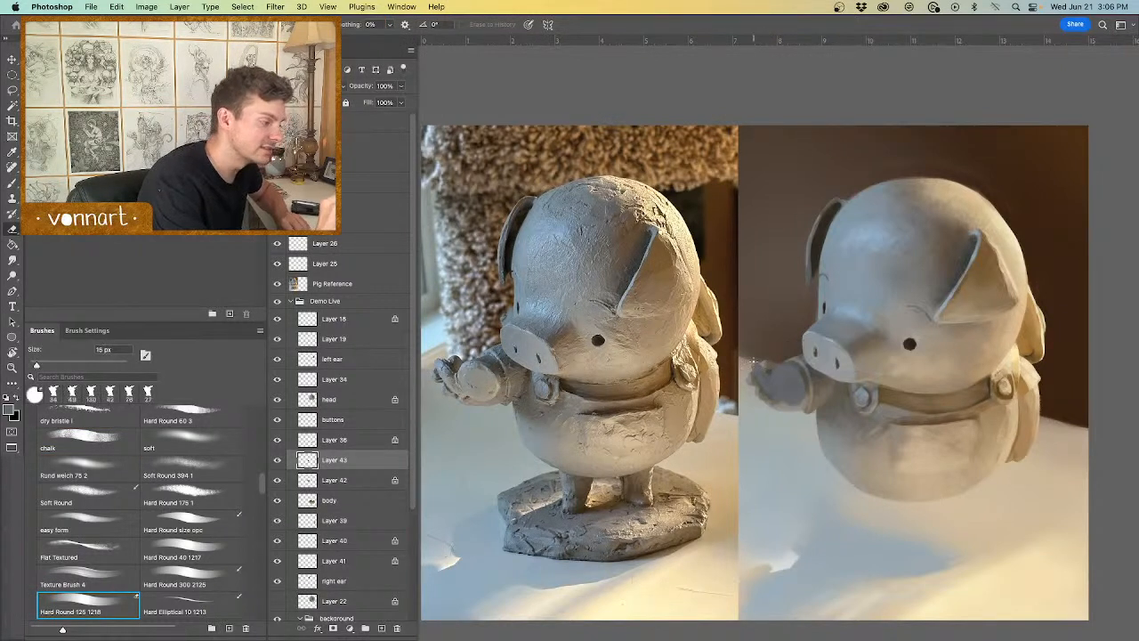
{"action": "left_click_drag", "start_coordinate": [756, 366], "coordinate": [757, 365]}
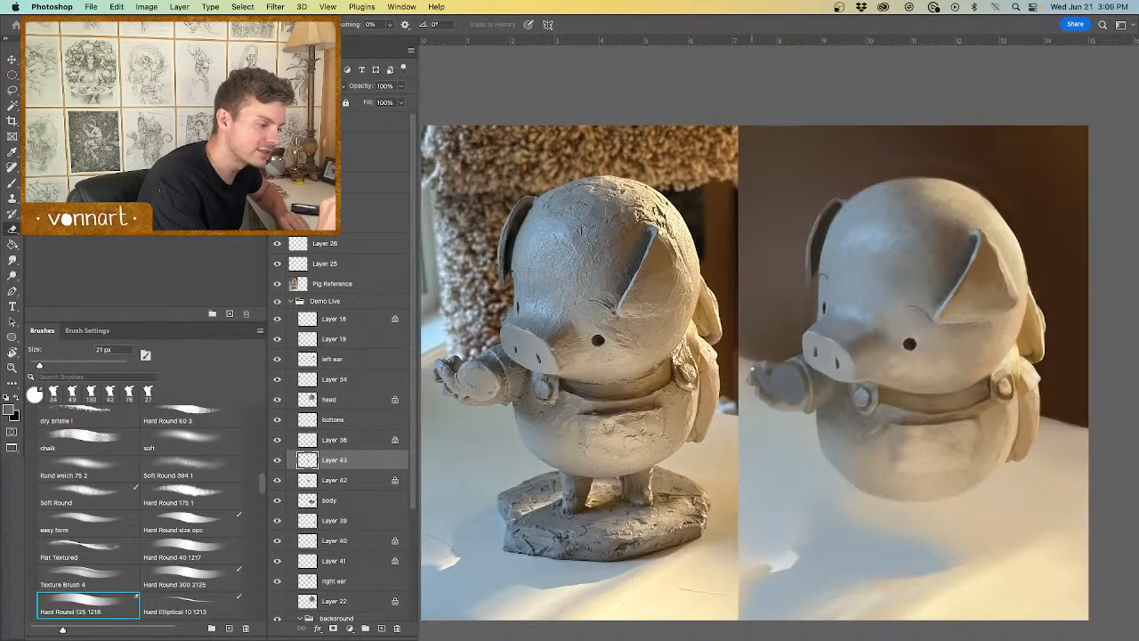
{"action": "key", "text": "b"}
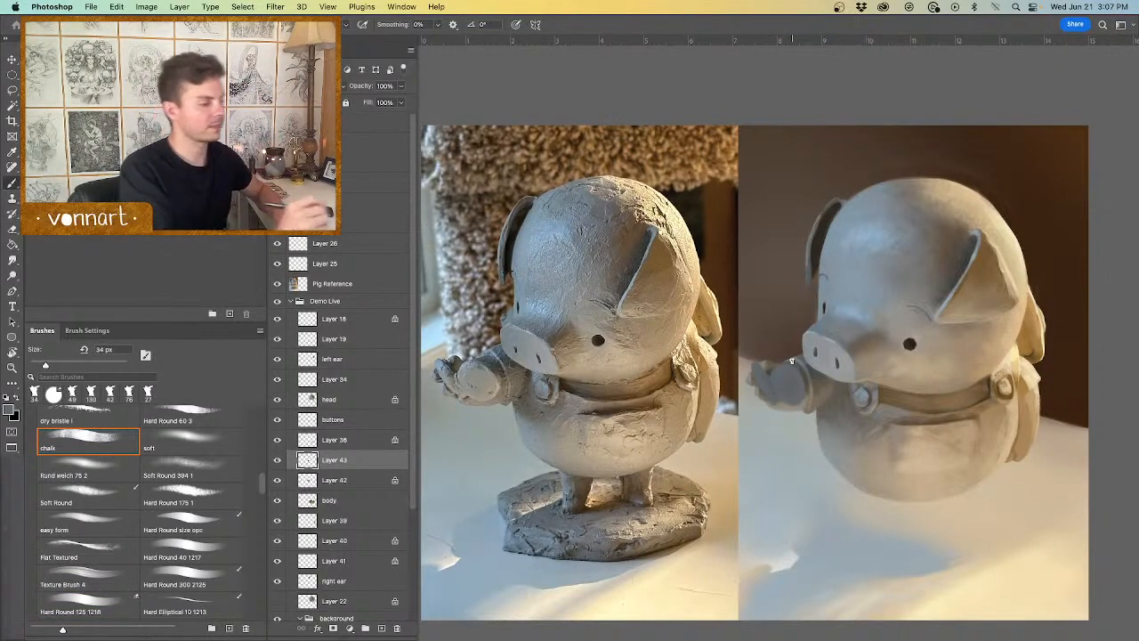
Step: Lock Layer 43's transparency and model the rounded palm in lighter grey with the chalk brush at 76 and 29 px
{"action": "left_click_drag", "start_coordinate": [338, 459], "coordinate": [382, 627]}
{"action": "key", "text": "super+e"}
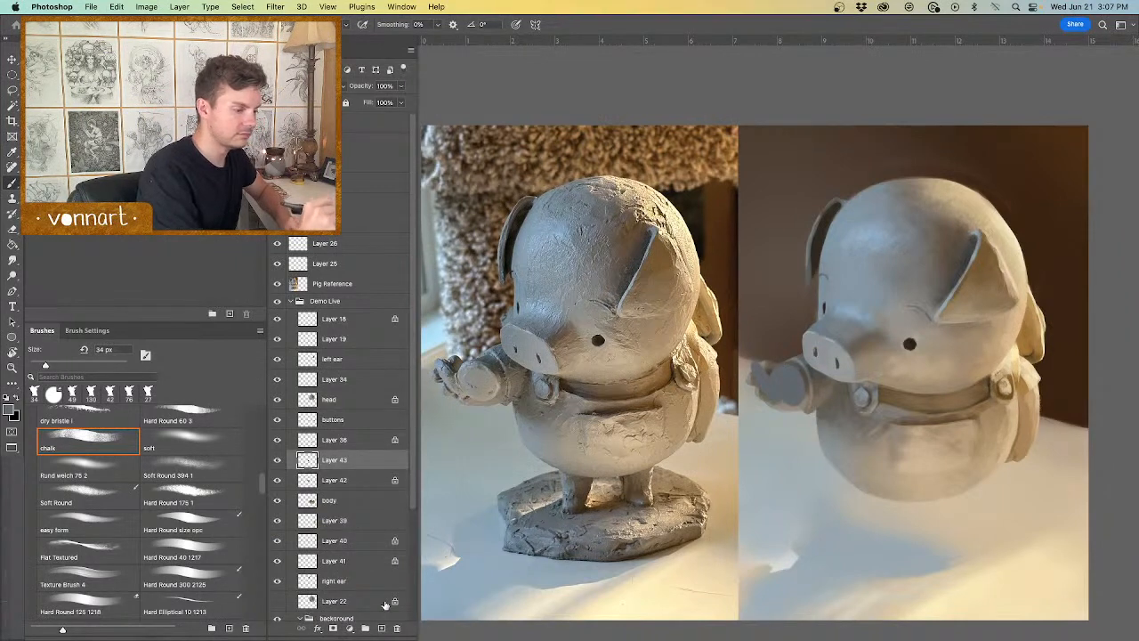
{"action": "key", "text": "slash"}
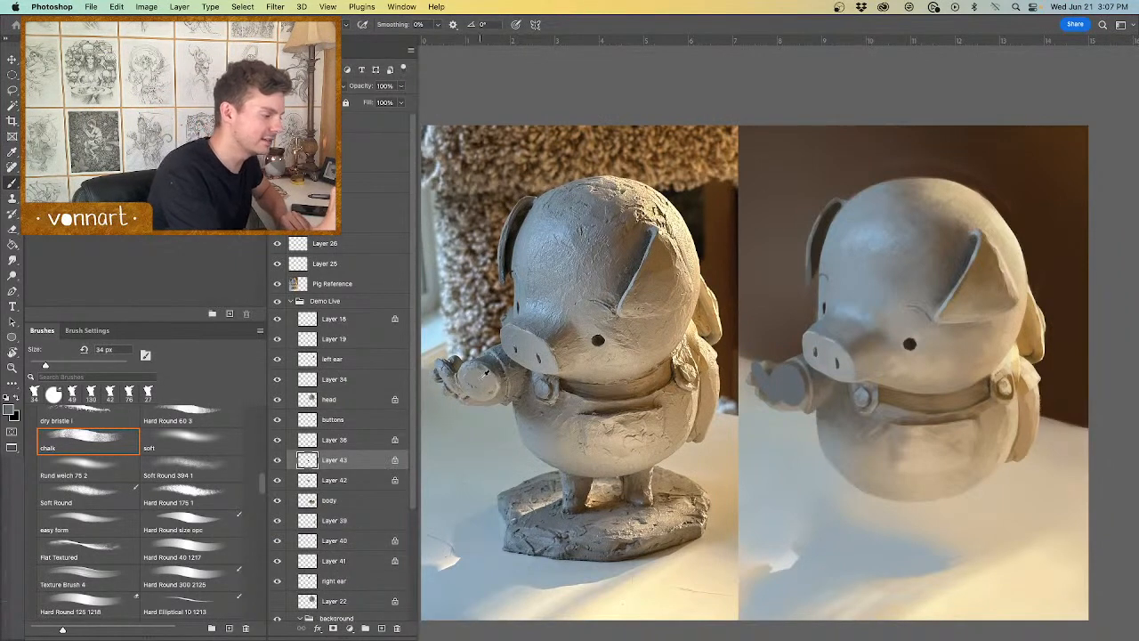
{"action": "mouse_move", "coordinate": [786, 386]}
{"action": "left_mouse_down"}
{"action": "mouse_move", "coordinate": [783, 376]}
{"action": "mouse_move", "coordinate": [796, 392]}
{"action": "mouse_move", "coordinate": [755, 376]}
{"action": "left_mouse_up"}
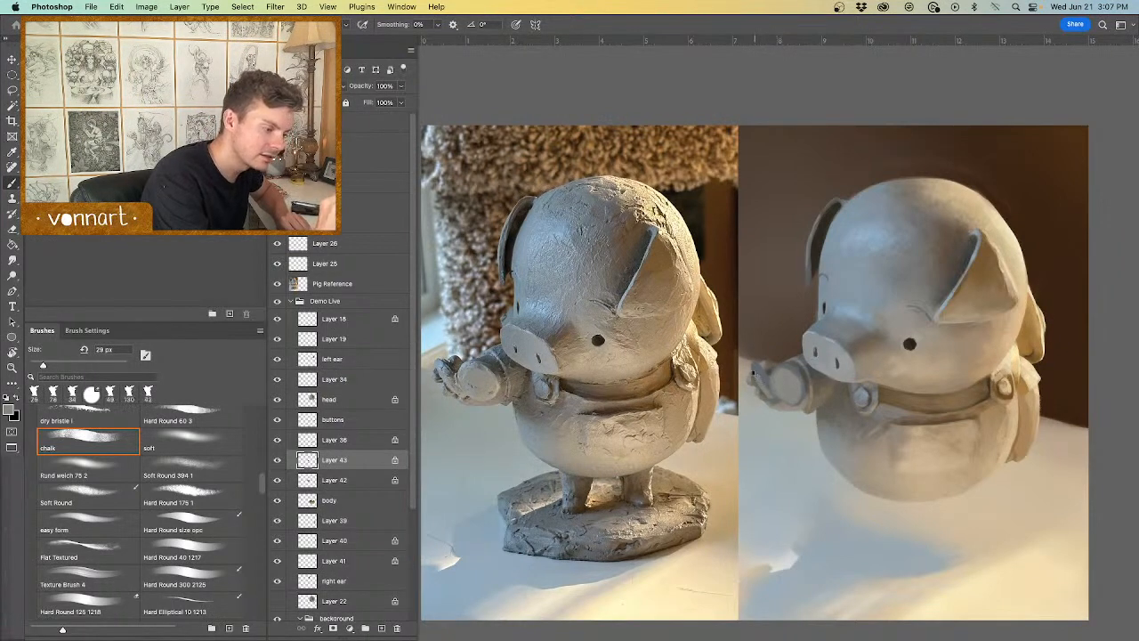
Step: Paint the light and dark planes of the fingers and palm edge with the 29 px chalk brush in blue-greys and dark greys sampled from the reference
{"action": "left_click", "coordinate": [459, 361], "text": "alt"}
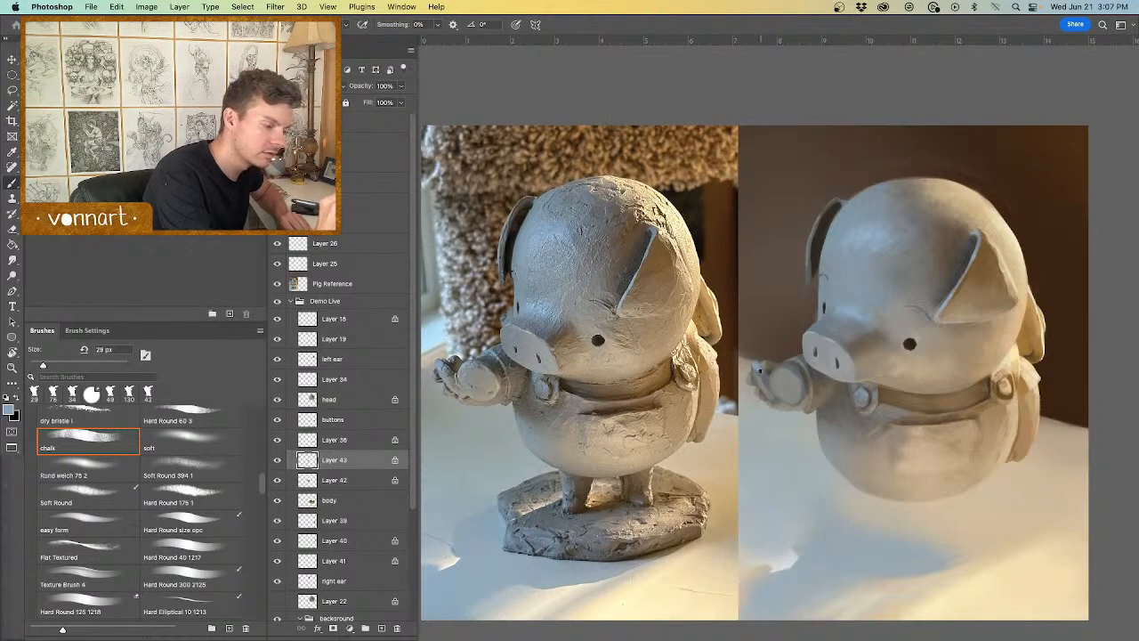
{"action": "left_click", "coordinate": [451, 368], "text": "alt"}
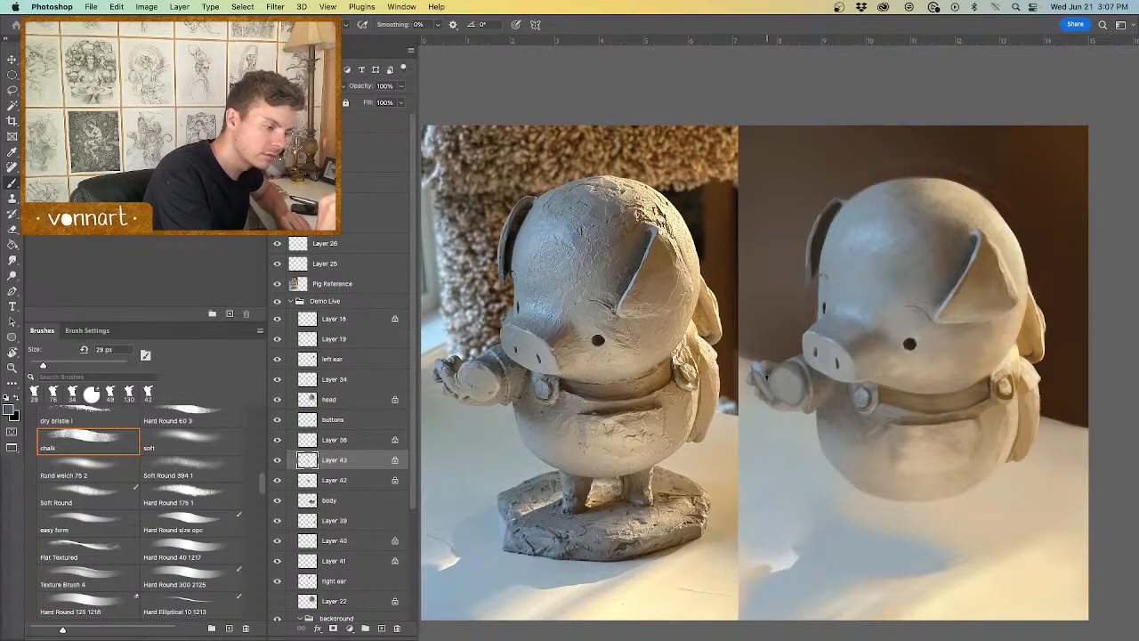
{"action": "left_click", "coordinate": [481, 363], "text": "alt"}
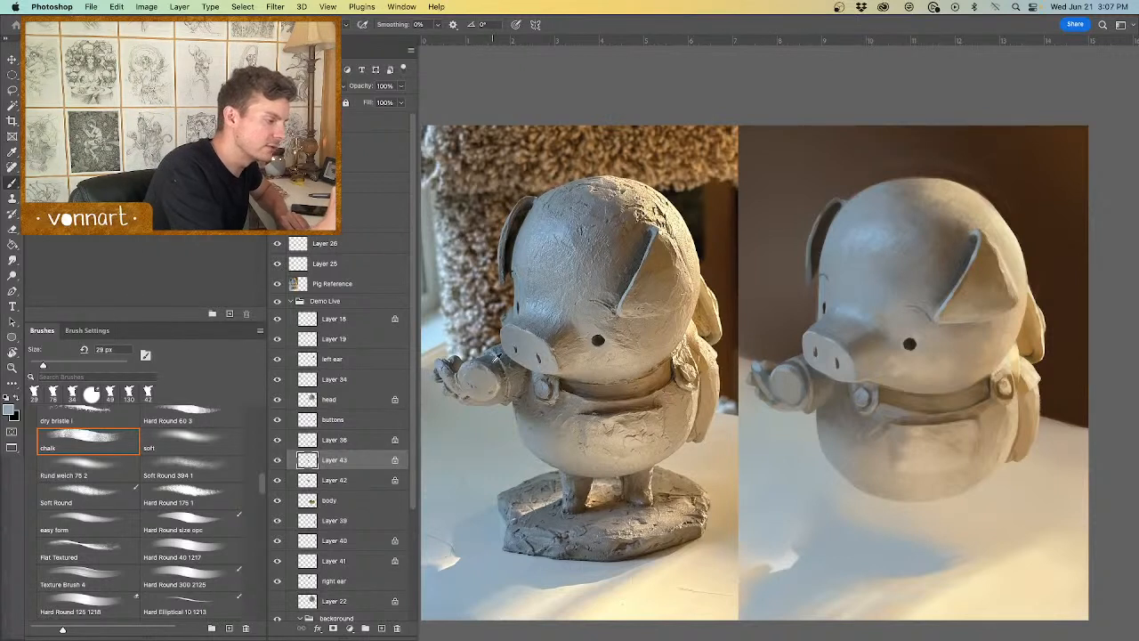
{"action": "left_click", "coordinate": [491, 364], "text": "alt"}
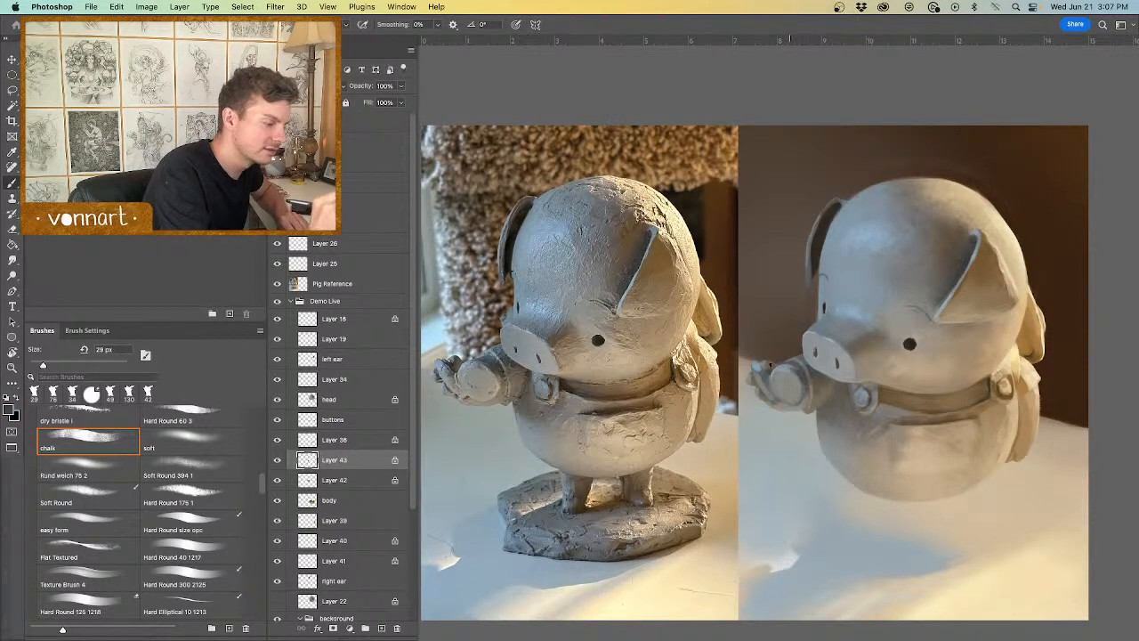
{"action": "left_click", "coordinate": [492, 371], "text": "alt"}
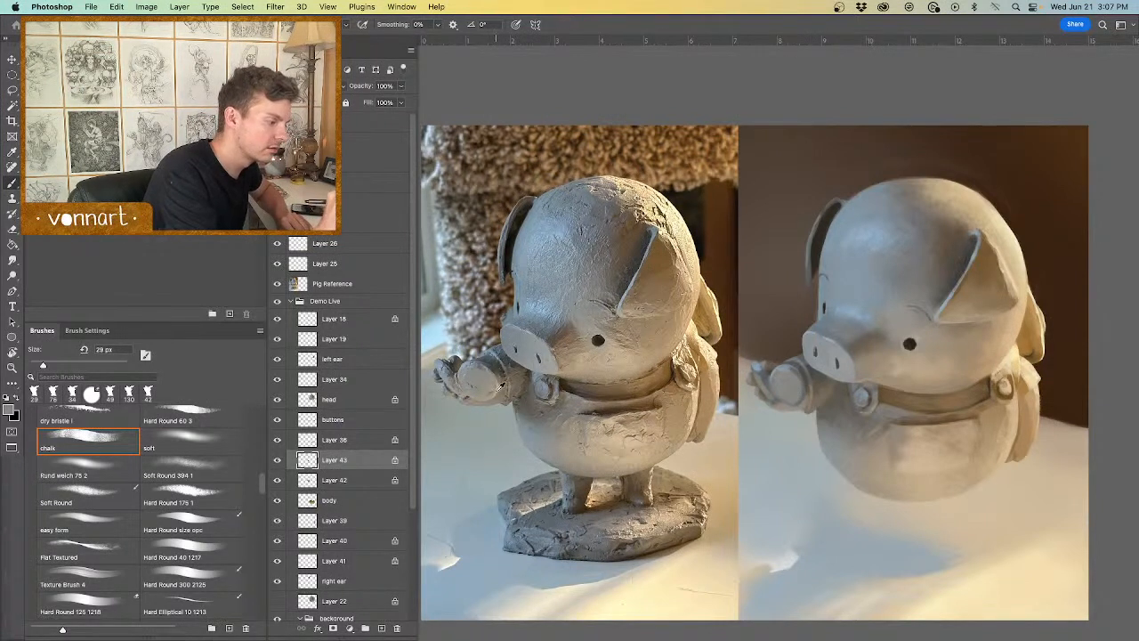
Step: Shade the palm's lower half in sampled warm greys with the chalk brush at 29, 57 and 34 px
{"action": "left_click", "coordinate": [499, 389], "text": "alt"}
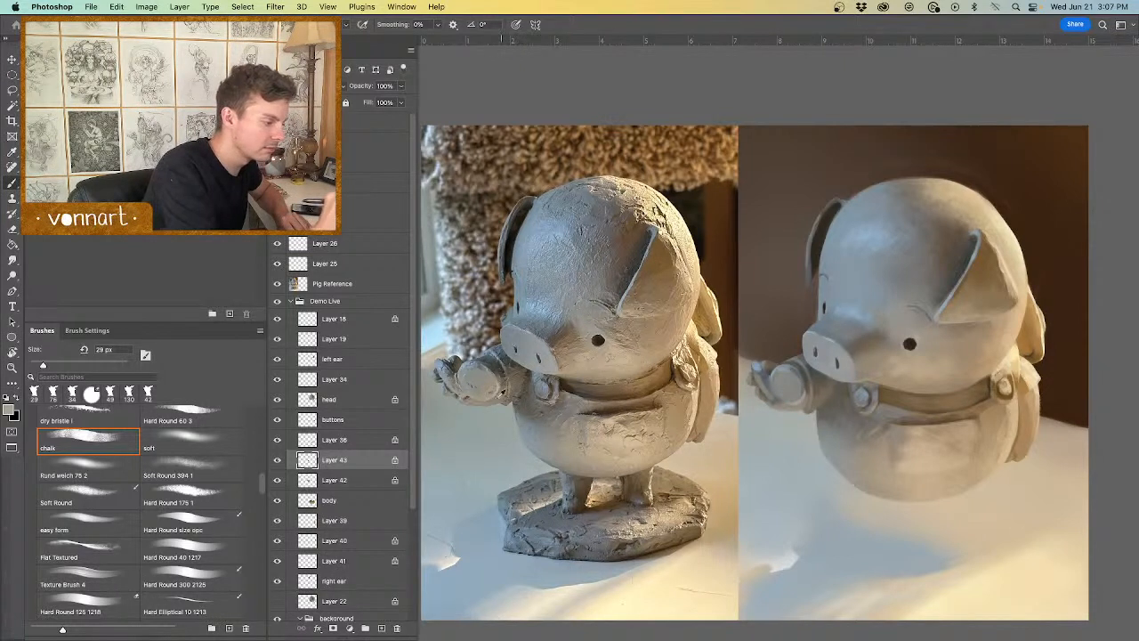
{"action": "left_click", "coordinate": [501, 392], "text": "alt"}
{"action": "mouse_move", "coordinate": [781, 397]}
{"action": "left_mouse_down"}
{"action": "mouse_move", "coordinate": [796, 398]}
{"action": "mouse_move", "coordinate": [801, 377]}
{"action": "mouse_move", "coordinate": [801, 388]}
{"action": "left_mouse_up"}
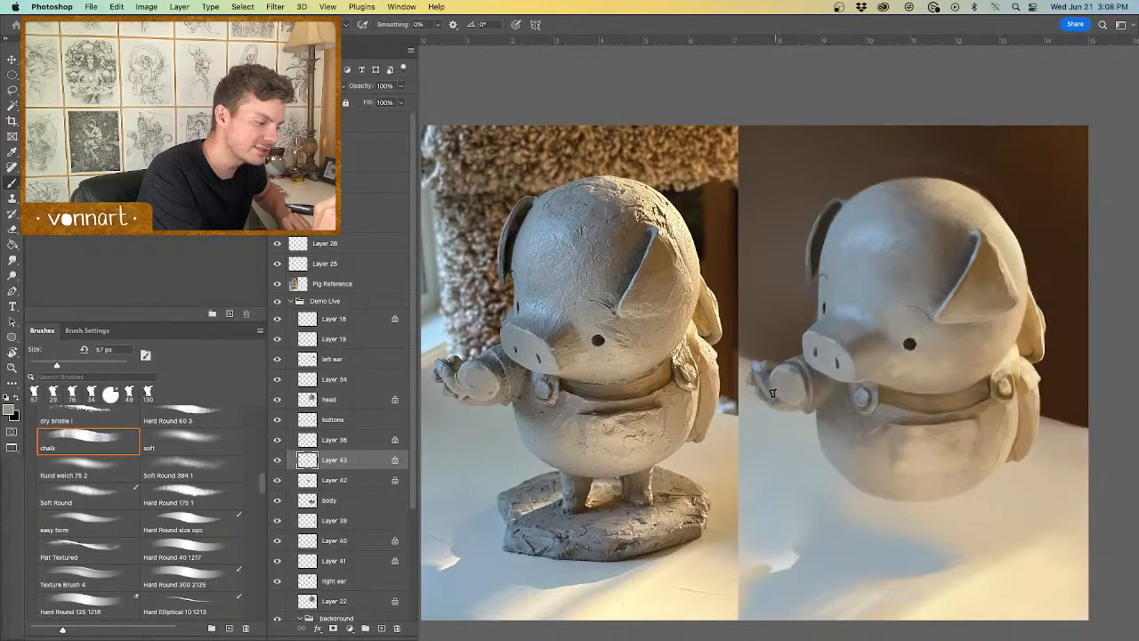
{"action": "left_click_drag", "start_coordinate": [445, 383], "coordinate": [477, 379]}
{"action": "mouse_move", "coordinate": [782, 406]}
{"action": "left_mouse_down"}
{"action": "mouse_move", "coordinate": [771, 404]}
{"action": "mouse_move", "coordinate": [782, 392]}
{"action": "left_mouse_up"}
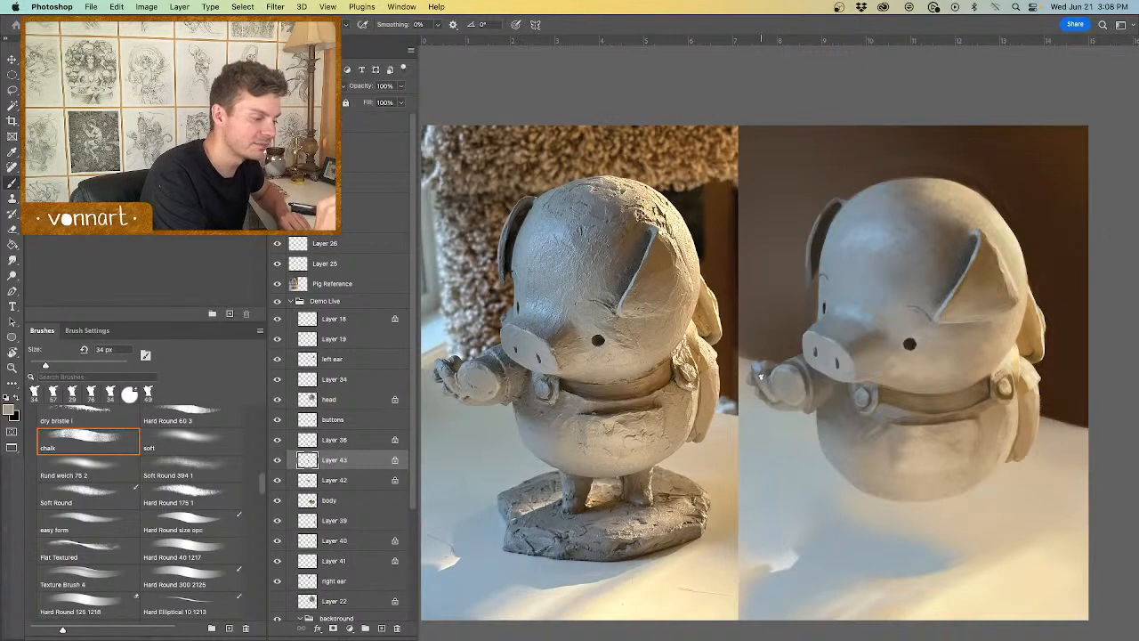
Step: Refine the fingers and the palm's highlights in sampled blue-greys with the chalk brush at 34 and 9 px
{"action": "left_click", "coordinate": [442, 359], "text": "alt"}
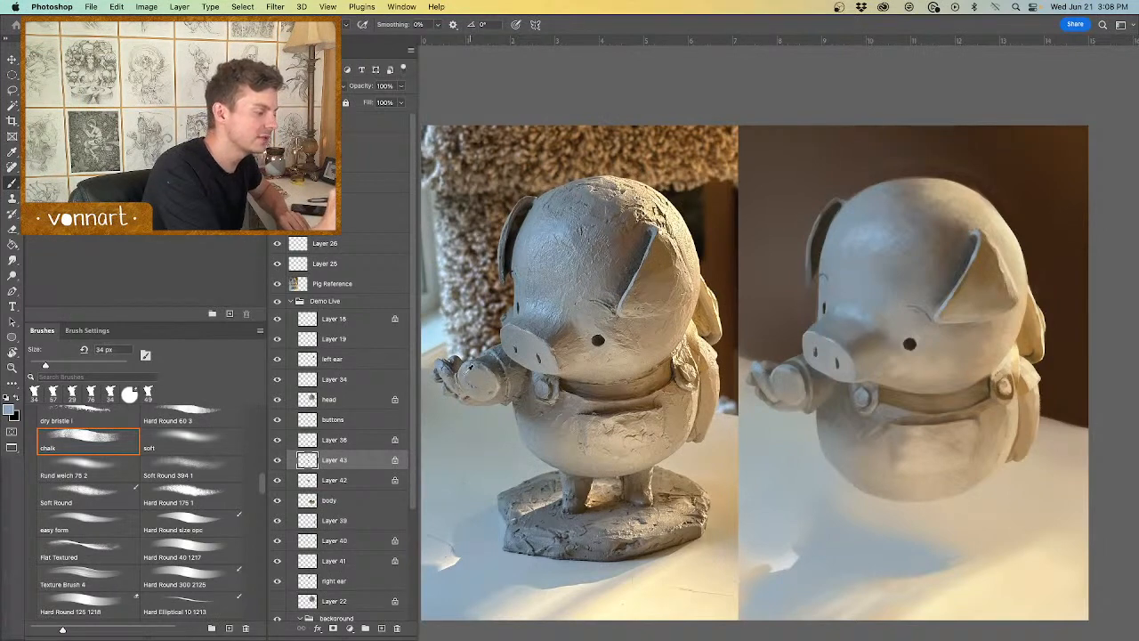
{"action": "left_click", "coordinate": [455, 365], "text": "alt"}
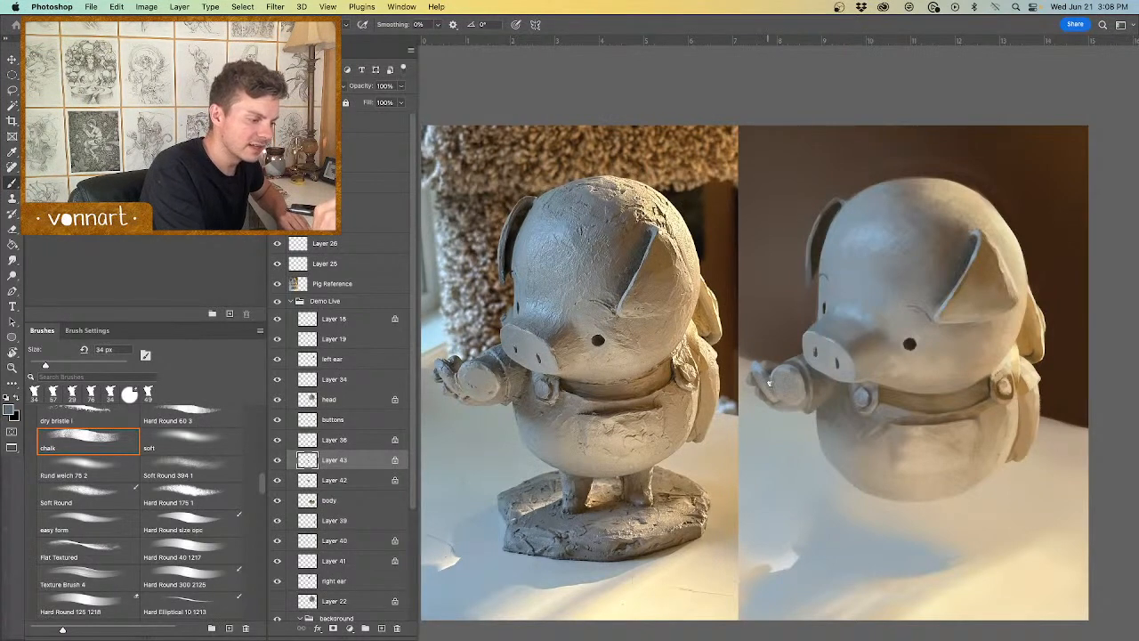
{"action": "left_click", "coordinate": [469, 368], "text": "alt"}
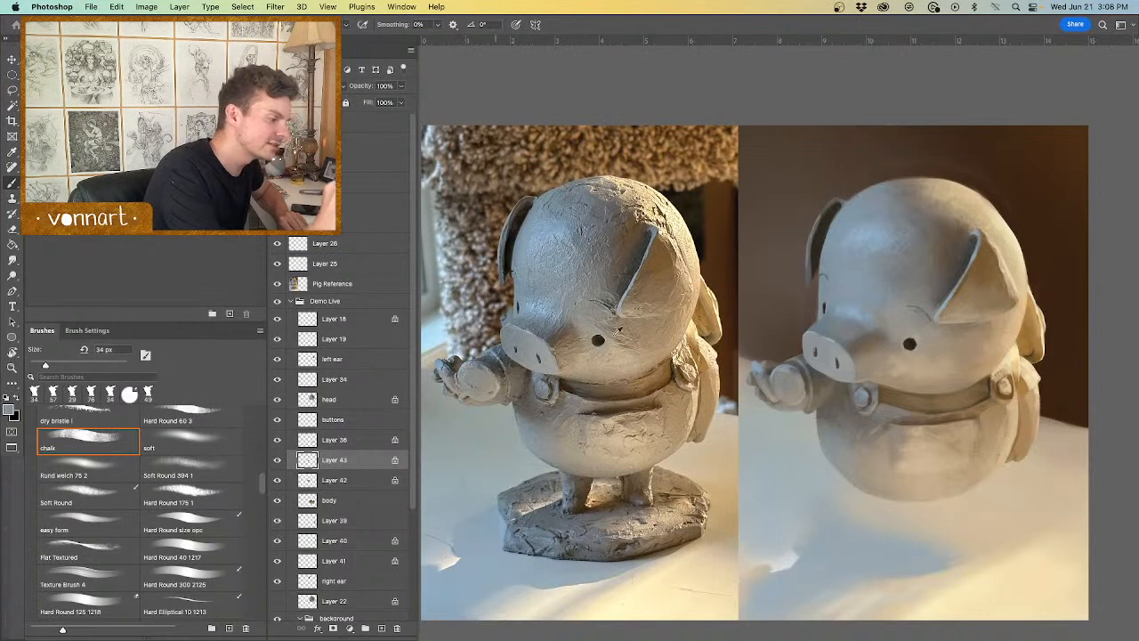
{"action": "left_click_drag", "start_coordinate": [777, 380], "coordinate": [771, 389]}
{"action": "left_click", "coordinate": [775, 371], "text": "alt"}
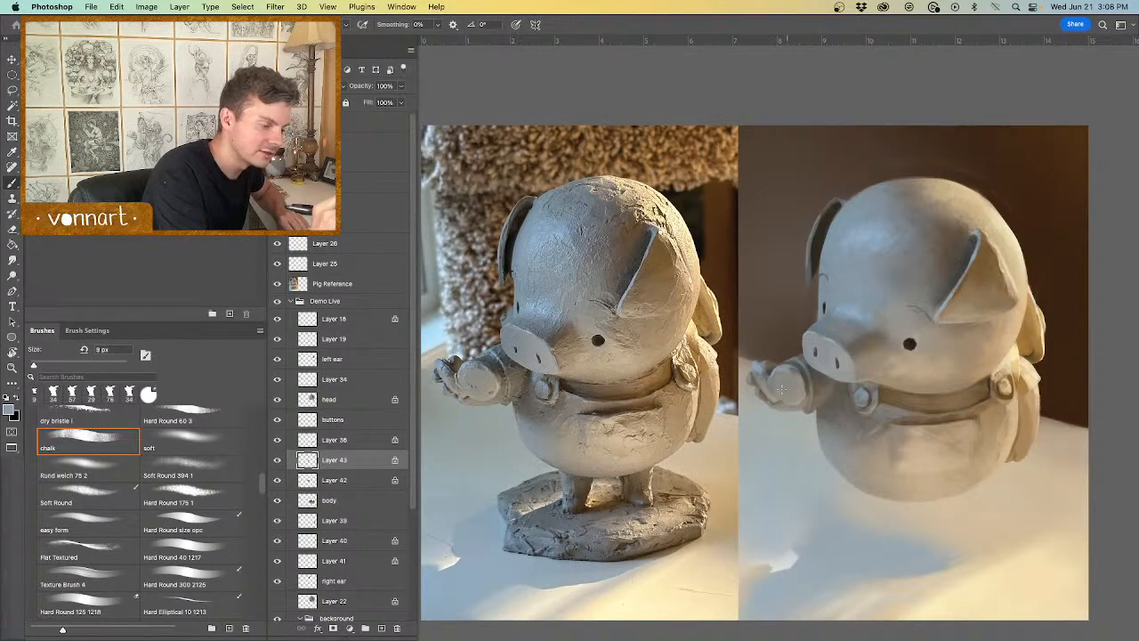
{"action": "left_click", "coordinate": [465, 388], "text": "alt"}
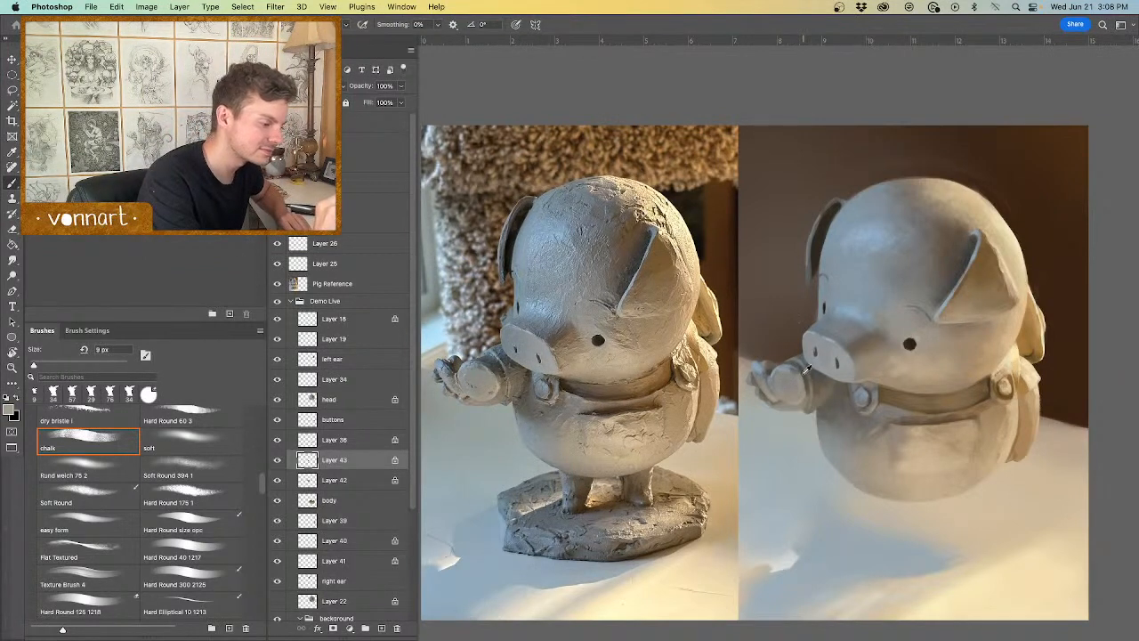
Step: Retouch the palm's edge beside the cuff on Layer 43 with the chalk brush at 35 and 23 px, leaving the layer's transparency unlocked
{"action": "key", "text": "bracketright"}
{"action": "key", "text": "bracketright"}
{"action": "key", "text": "bracketright"}
{"action": "key", "text": "bracketright"}
{"action": "key", "text": "bracketright"}
{"action": "key", "text": "bracketright"}
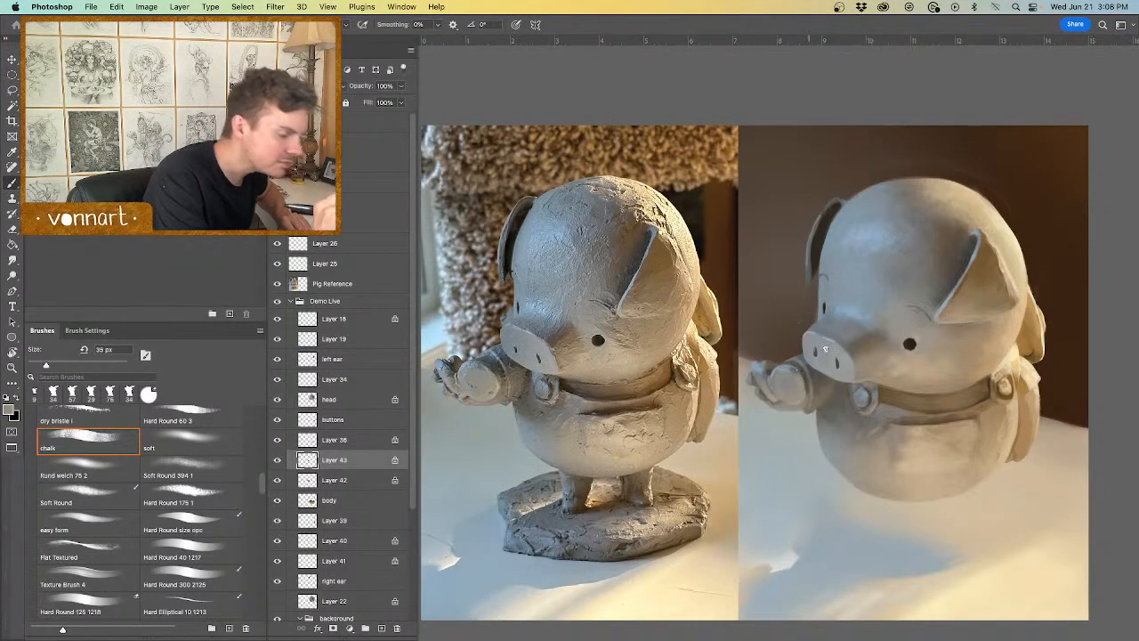
{"action": "left_click_drag", "start_coordinate": [805, 372], "coordinate": [807, 386]}
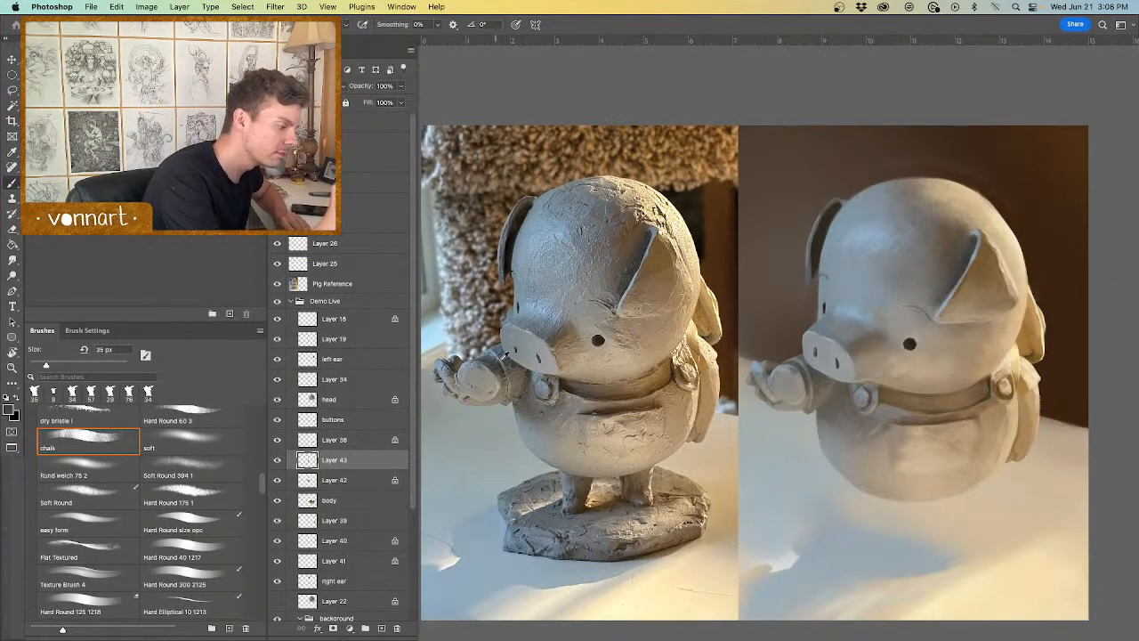
{"action": "left_click_drag", "start_coordinate": [804, 379], "coordinate": [801, 374]}
{"action": "left_click", "coordinate": [804, 395], "text": "alt"}
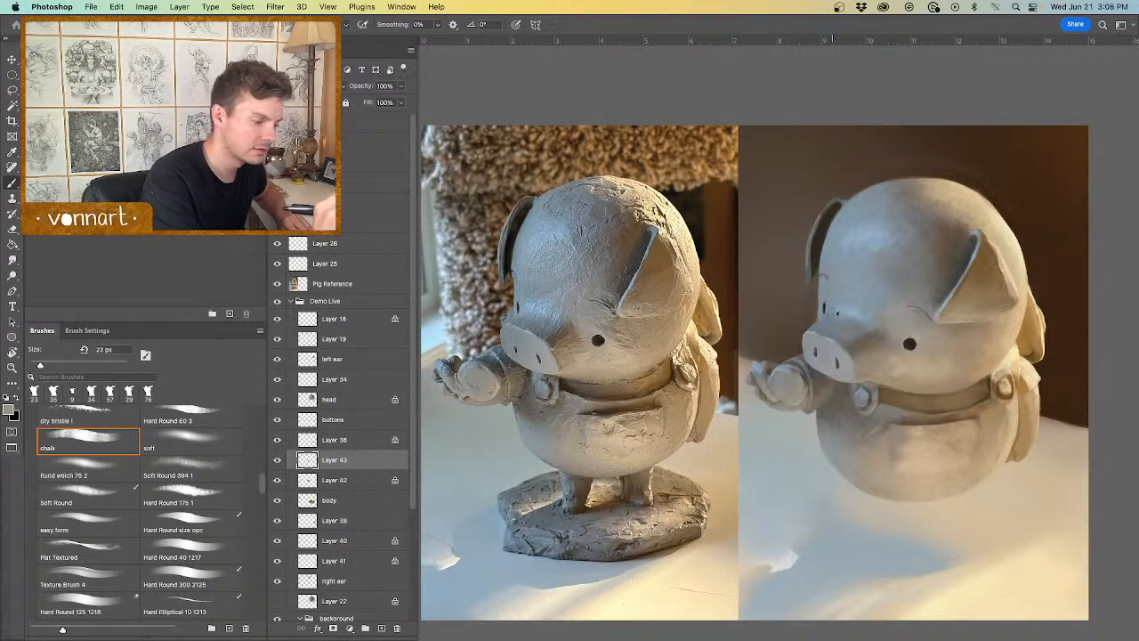
Step: Shift the hand on Layer 43 slightly outward from the body and stretch the arm on Layer 42 outward to match
{"action": "key", "text": "v"}
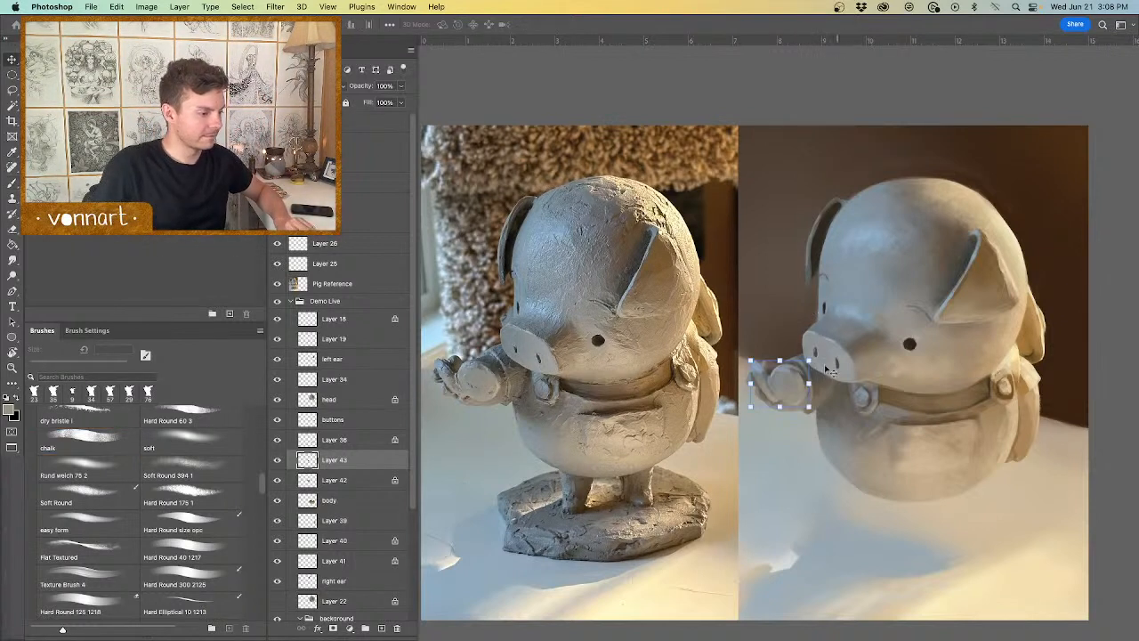
{"action": "left_click_drag", "start_coordinate": [780, 381], "coordinate": [787, 383]}
{"action": "left_click_drag", "start_coordinate": [785, 382], "coordinate": [802, 410]}
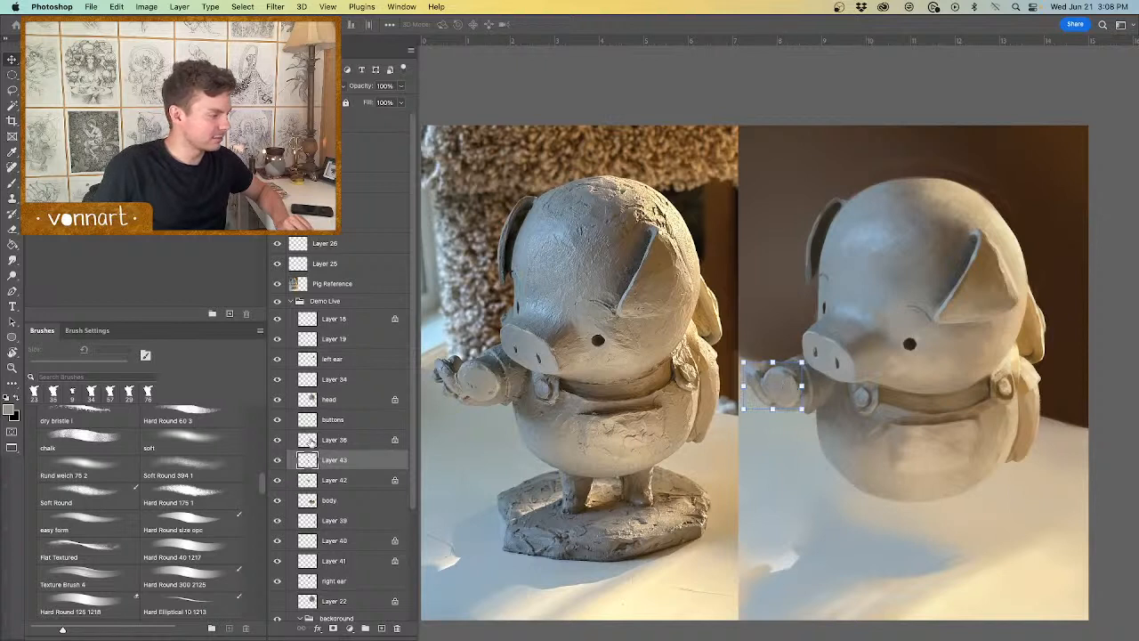
{"action": "left_click", "coordinate": [306, 479]}
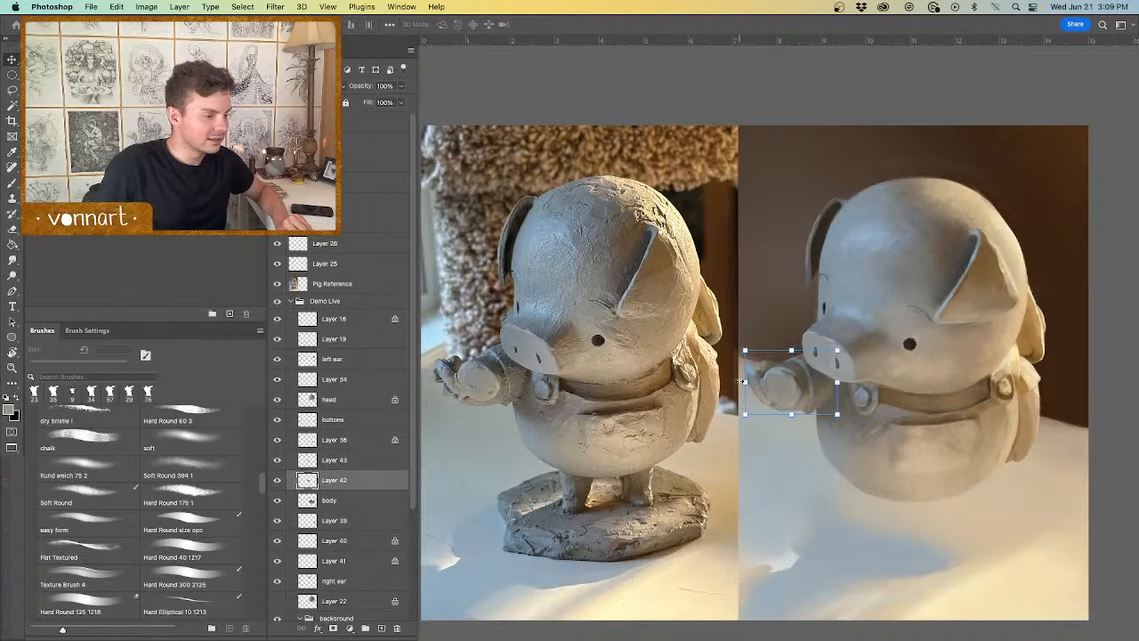
{"action": "left_click_drag", "start_coordinate": [742, 381], "coordinate": [729, 383]}
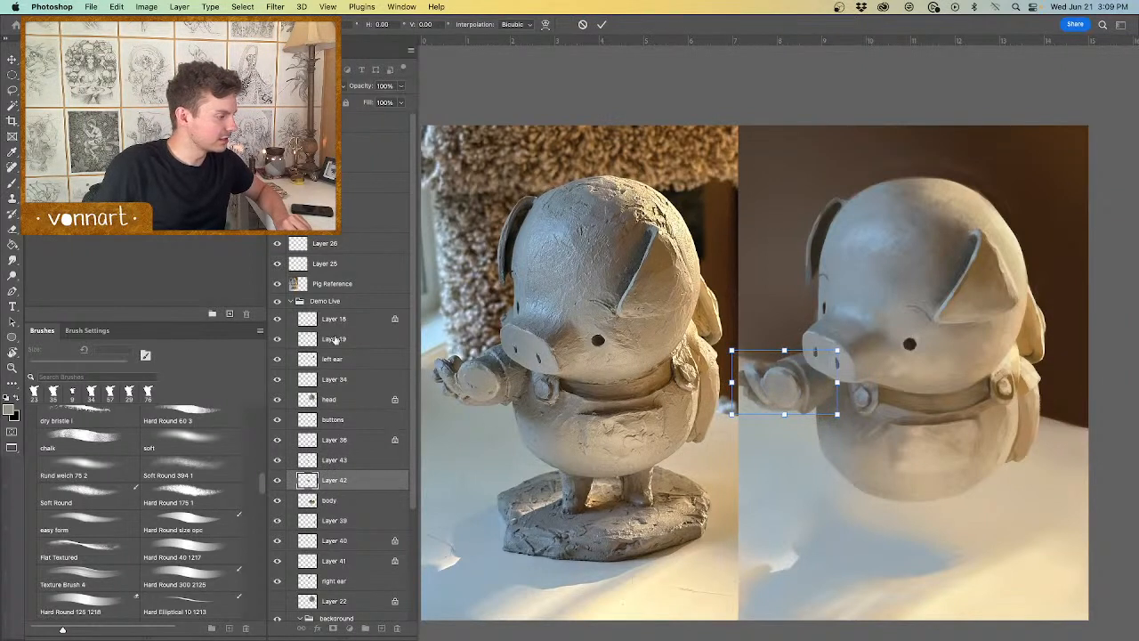
Step: Select all layers from Layer 18 down to right ear and move the whole painted pig slightly away from the reference photo
{"action": "left_click", "coordinate": [330, 320]}
{"action": "left_click", "coordinate": [318, 583], "text": "shift"}
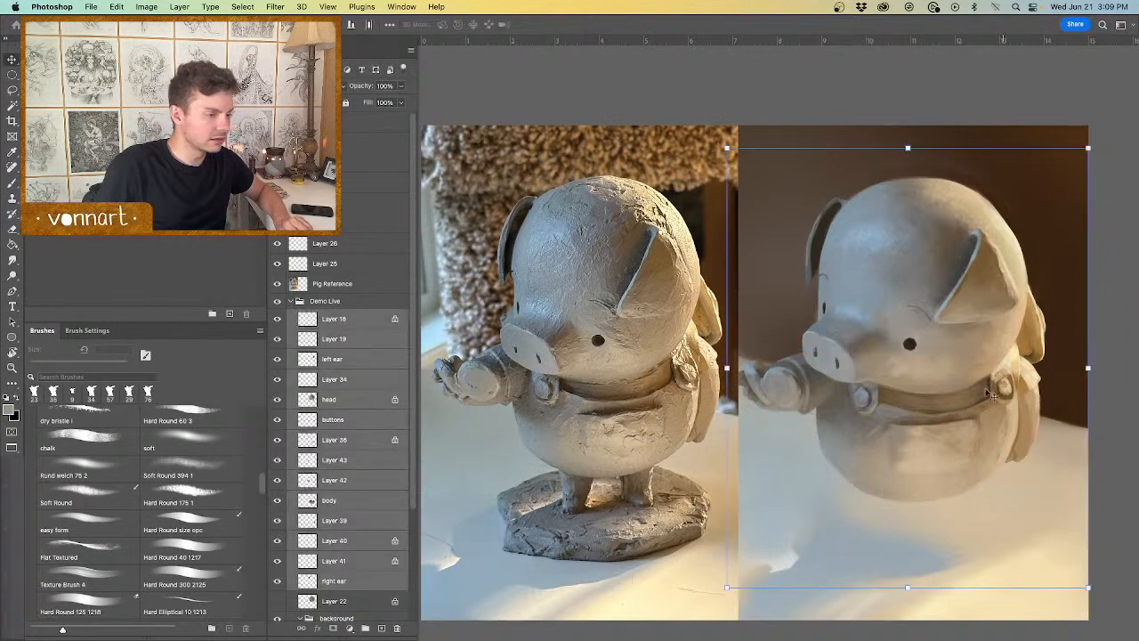
{"action": "mouse_move", "coordinate": [944, 388]}
{"action": "left_mouse_down"}
{"action": "mouse_move", "coordinate": [971, 385]}
{"action": "mouse_move", "coordinate": [958, 386]}
{"action": "left_mouse_up"}
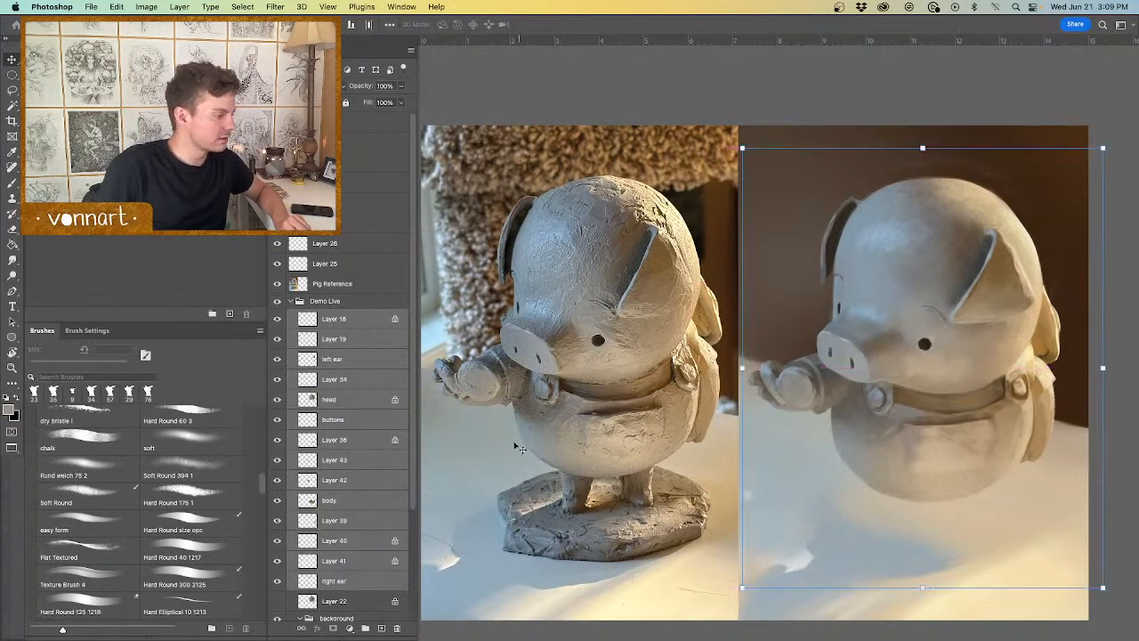
Step: Compare the arm with and without the hand by toggling Layer 43's visibility
{"action": "left_click", "coordinate": [346, 482]}
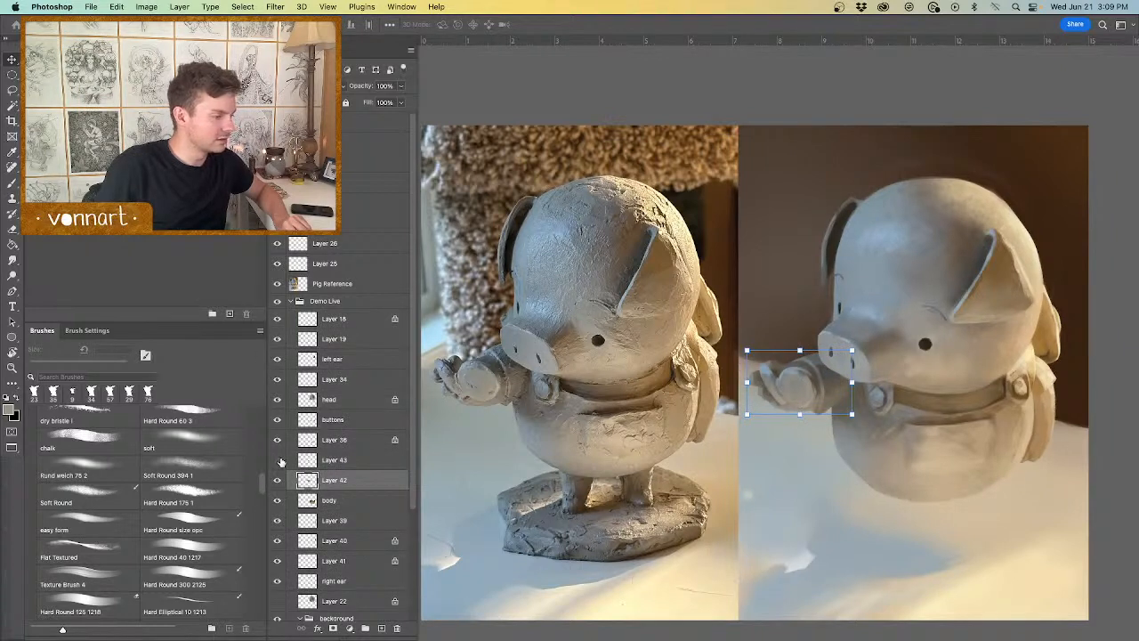
{"action": "left_click", "coordinate": [278, 460]}
{"action": "left_click", "coordinate": [278, 460]}
{"action": "left_click", "coordinate": [334, 460]}
{"action": "left_click_drag", "start_coordinate": [877, 418], "coordinate": [878, 433]}
{"action": "key", "text": "b"}
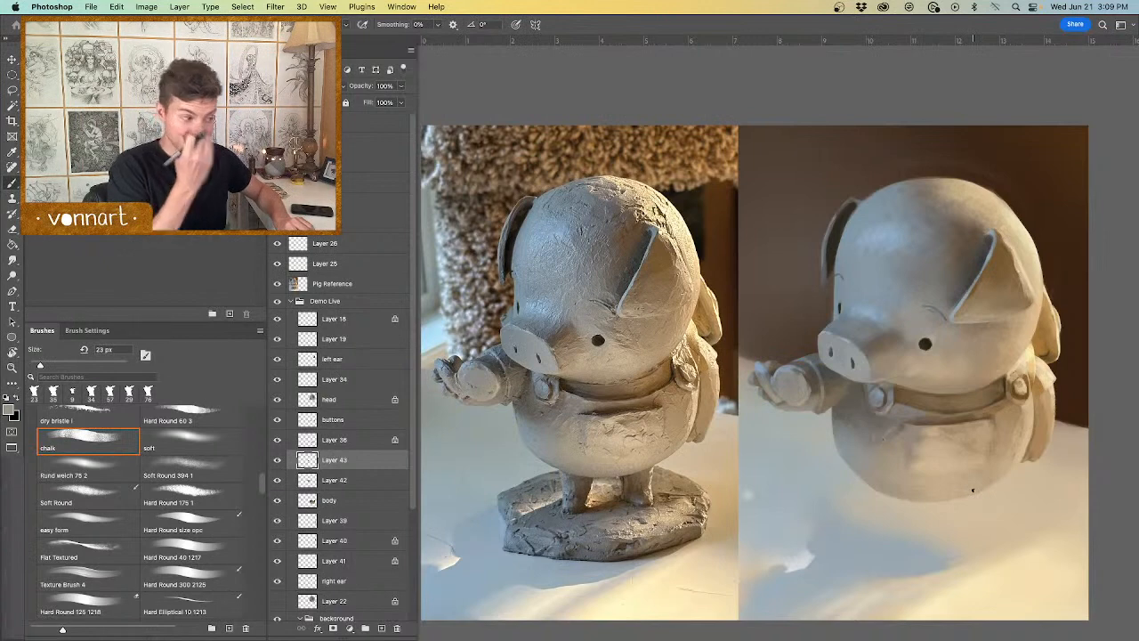
Step: Sample a dark grey from the reference sculpture's hand and add a new layer for the legs between body and Layer 39
{"action": "left_click", "coordinate": [321, 479]}
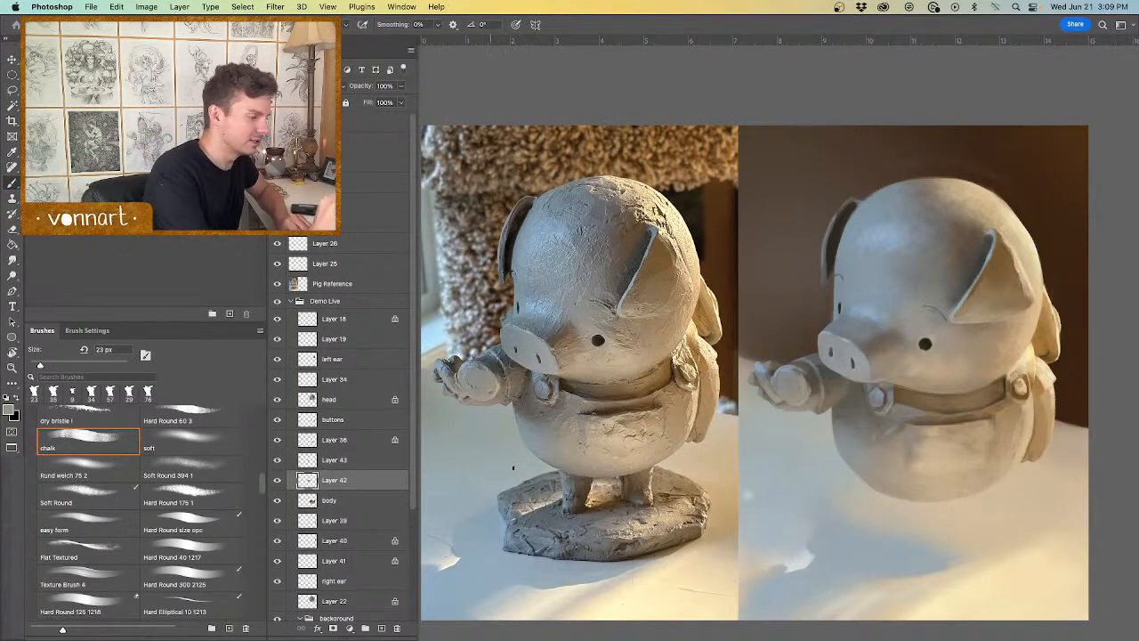
{"action": "left_click", "coordinate": [469, 392], "text": "alt"}
{"action": "left_click", "coordinate": [469, 392], "text": "alt"}
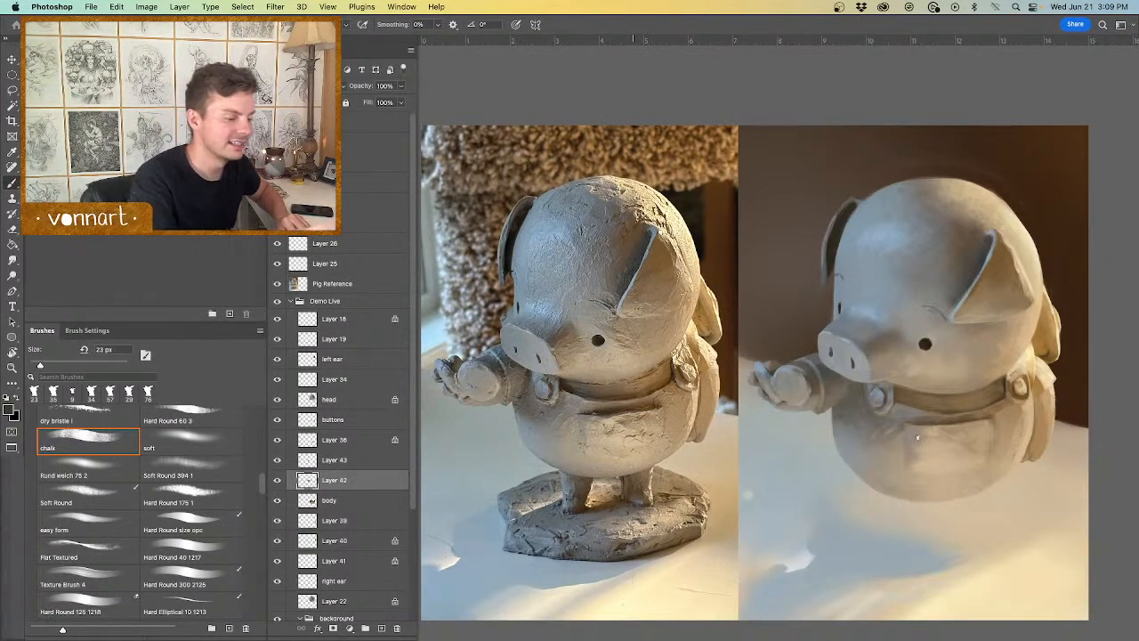
{"action": "left_click", "coordinate": [363, 518]}
{"action": "left_click", "coordinate": [381, 628]}
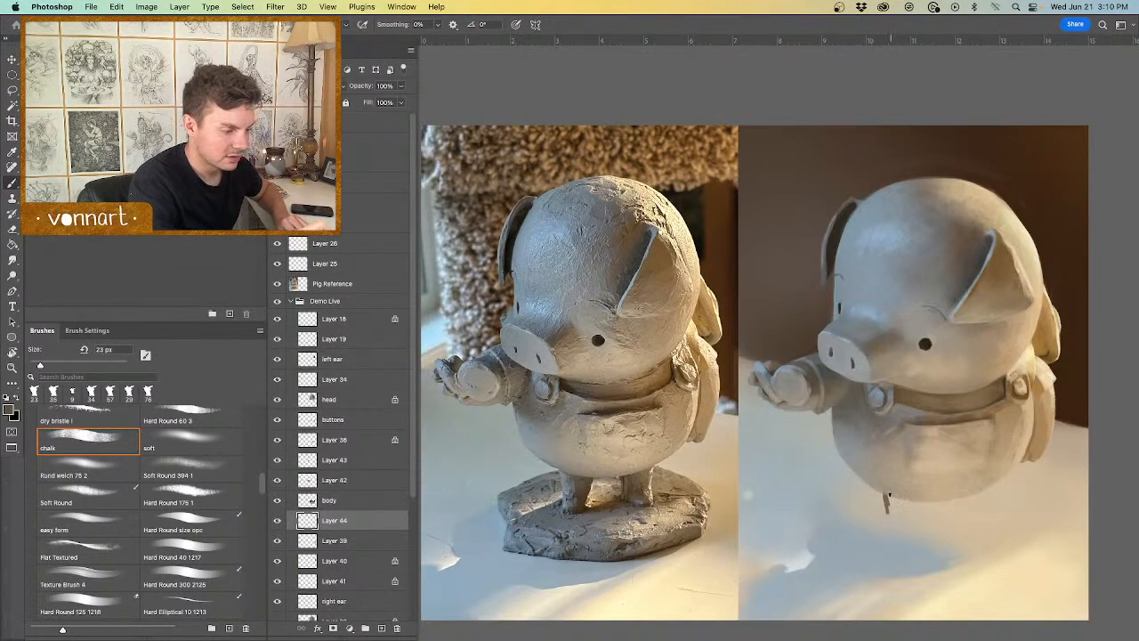
{"action": "mouse_move", "coordinate": [892, 520]}
{"action": "left_mouse_down"}
{"action": "mouse_move", "coordinate": [917, 500]}
{"action": "mouse_move", "coordinate": [910, 517]}
{"action": "mouse_move", "coordinate": [897, 512]}
{"action": "mouse_move", "coordinate": [903, 528]}
{"action": "mouse_move", "coordinate": [915, 501]}
{"action": "mouse_move", "coordinate": [890, 507]}
{"action": "mouse_move", "coordinate": [907, 528]}
{"action": "left_mouse_up"}
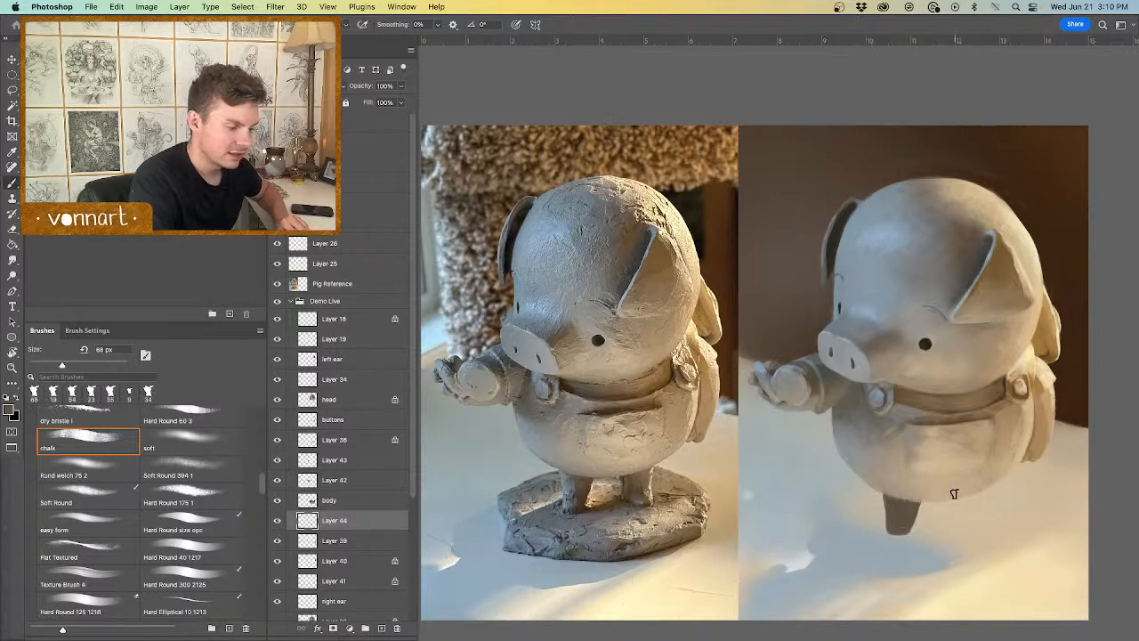
{"action": "mouse_move", "coordinate": [954, 494]}
{"action": "left_mouse_down"}
{"action": "mouse_move", "coordinate": [955, 527]}
{"action": "mouse_move", "coordinate": [978, 530]}
{"action": "mouse_move", "coordinate": [980, 493]}
{"action": "mouse_move", "coordinate": [961, 512]}
{"action": "mouse_move", "coordinate": [959, 525]}
{"action": "mouse_move", "coordinate": [984, 503]}
{"action": "mouse_move", "coordinate": [968, 509]}
{"action": "mouse_move", "coordinate": [980, 530]}
{"action": "mouse_move", "coordinate": [966, 530]}
{"action": "mouse_move", "coordinate": [983, 493]}
{"action": "mouse_move", "coordinate": [956, 507]}
{"action": "mouse_move", "coordinate": [955, 495]}
{"action": "mouse_move", "coordinate": [948, 508]}
{"action": "mouse_move", "coordinate": [1015, 514]}
{"action": "left_mouse_up"}
{"action": "key", "text": "e"}
{"action": "left_click_drag", "start_coordinate": [1016, 513], "coordinate": [854, 524]}
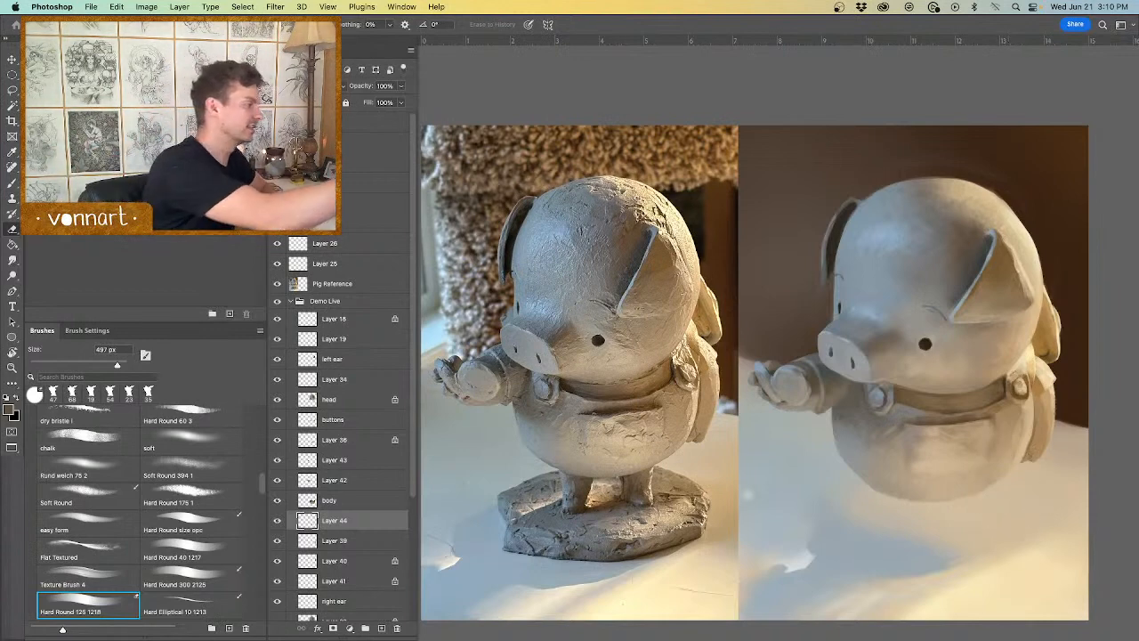
Step: Outline the pig's leg beneath the outstretched arm with the Lasso on Layer 44 and fill it dark grey with the chalk brush
{"action": "key", "text": "l"}
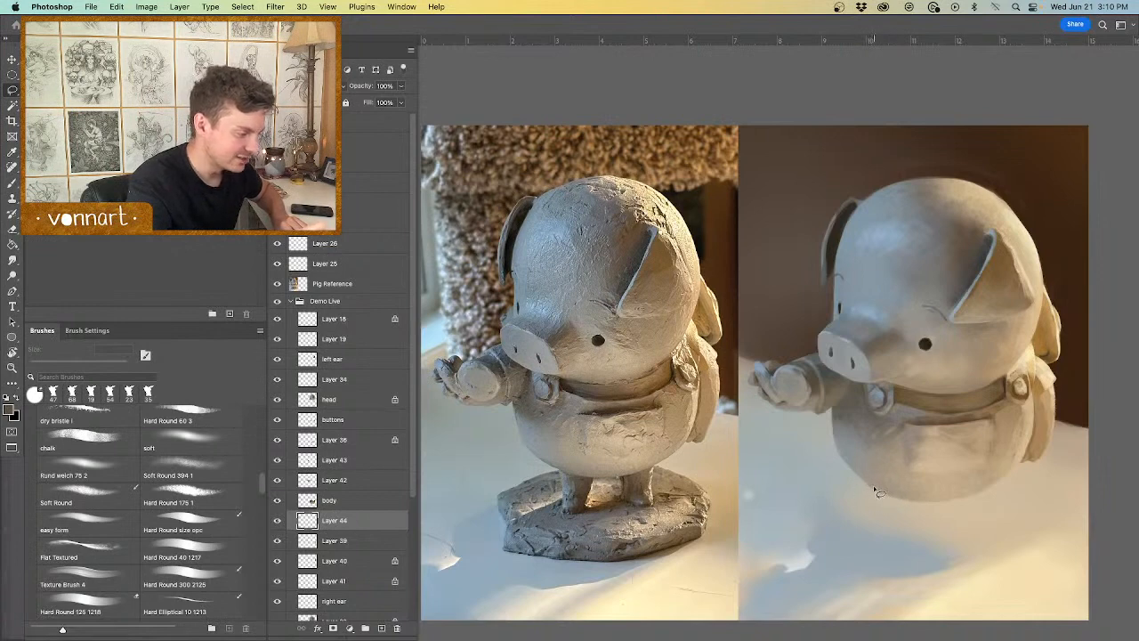
{"action": "mouse_move", "coordinate": [874, 490]}
{"action": "left_mouse_down"}
{"action": "mouse_move", "coordinate": [887, 538]}
{"action": "mouse_move", "coordinate": [913, 535]}
{"action": "mouse_move", "coordinate": [933, 485]}
{"action": "mouse_move", "coordinate": [915, 512]}
{"action": "mouse_move", "coordinate": [925, 508]}
{"action": "left_mouse_up"}
{"action": "key", "text": "b"}
{"action": "left_click_drag", "start_coordinate": [911, 495], "coordinate": [872, 508]}
{"action": "key", "text": "ctrl+d"}
Step: Outline the second leg, on the backpack side, with the Lasso and fill it dark grey with the 465 px chalk brush
{"action": "key", "text": "l"}
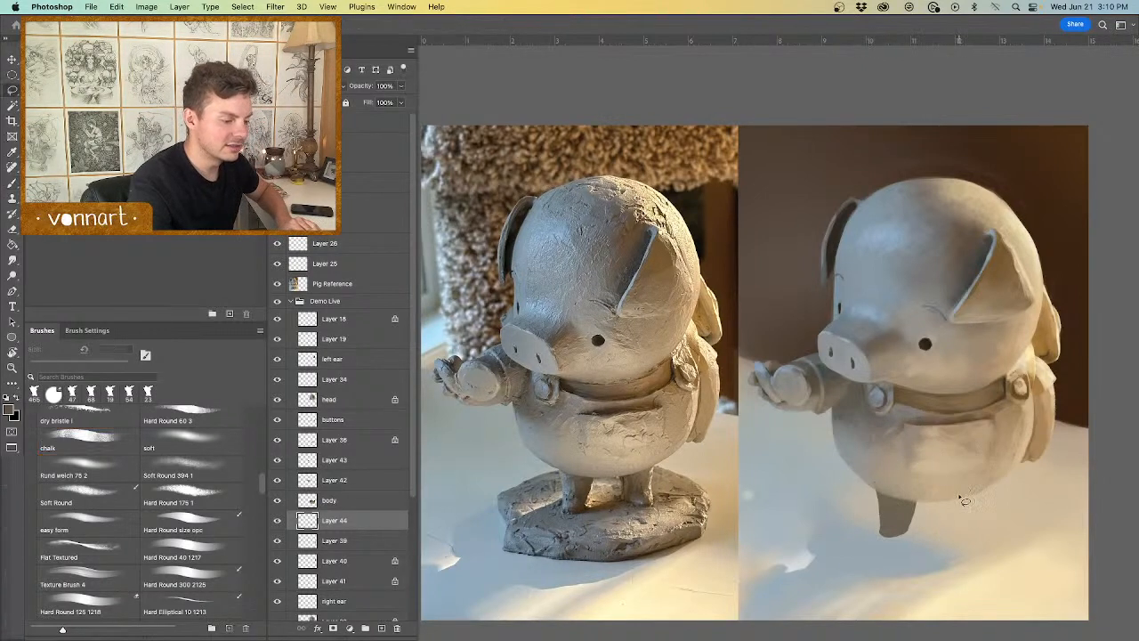
{"action": "mouse_move", "coordinate": [948, 496]}
{"action": "left_mouse_down"}
{"action": "mouse_move", "coordinate": [962, 532]}
{"action": "mouse_move", "coordinate": [984, 535]}
{"action": "mouse_move", "coordinate": [985, 478]}
{"action": "mouse_move", "coordinate": [960, 523]}
{"action": "left_mouse_up"}
{"action": "key", "text": "b"}
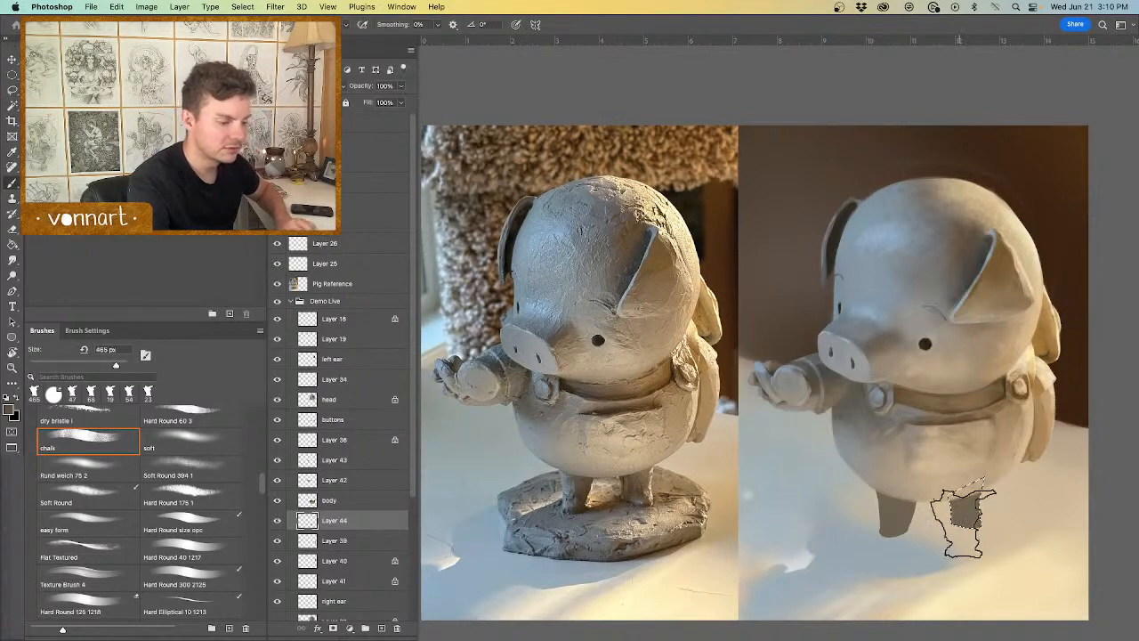
{"action": "key", "text": "super+d"}
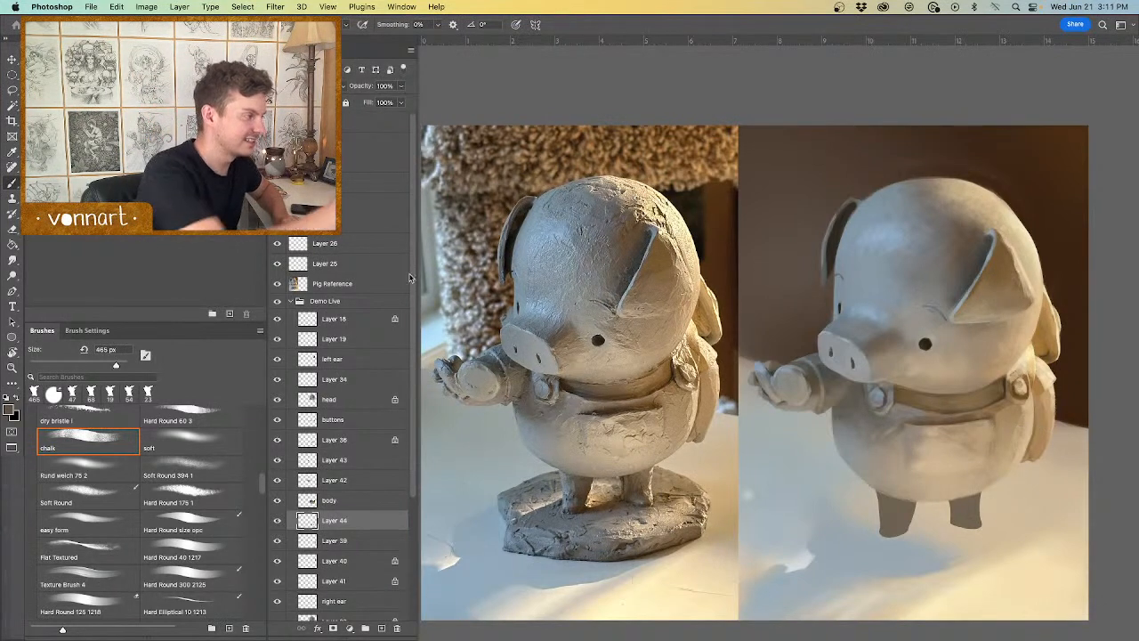
Step: Lock Layer 44's transparency and shade the backpack-side leg in browns and greys sampled from the reference with the 53 px chalk brush
{"action": "key", "text": "slash"}
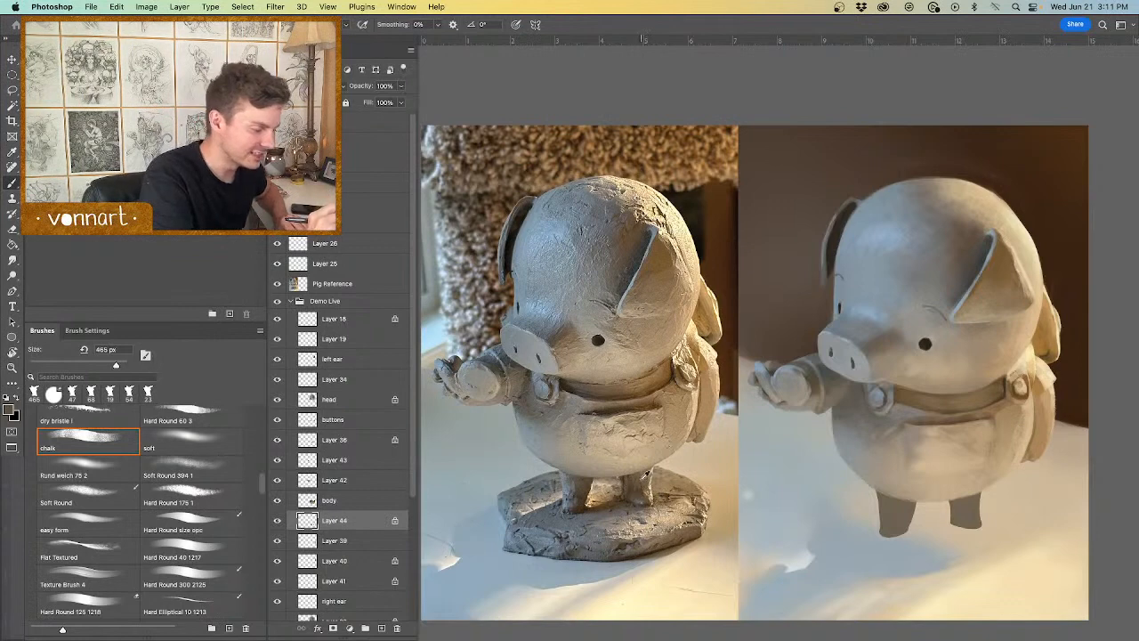
{"action": "mouse_move", "coordinate": [985, 494]}
{"action": "left_mouse_down"}
{"action": "mouse_move", "coordinate": [959, 497]}
{"action": "mouse_move", "coordinate": [968, 491]}
{"action": "mouse_move", "coordinate": [957, 522]}
{"action": "left_mouse_up"}
{"action": "left_click", "coordinate": [626, 481], "text": "alt"}
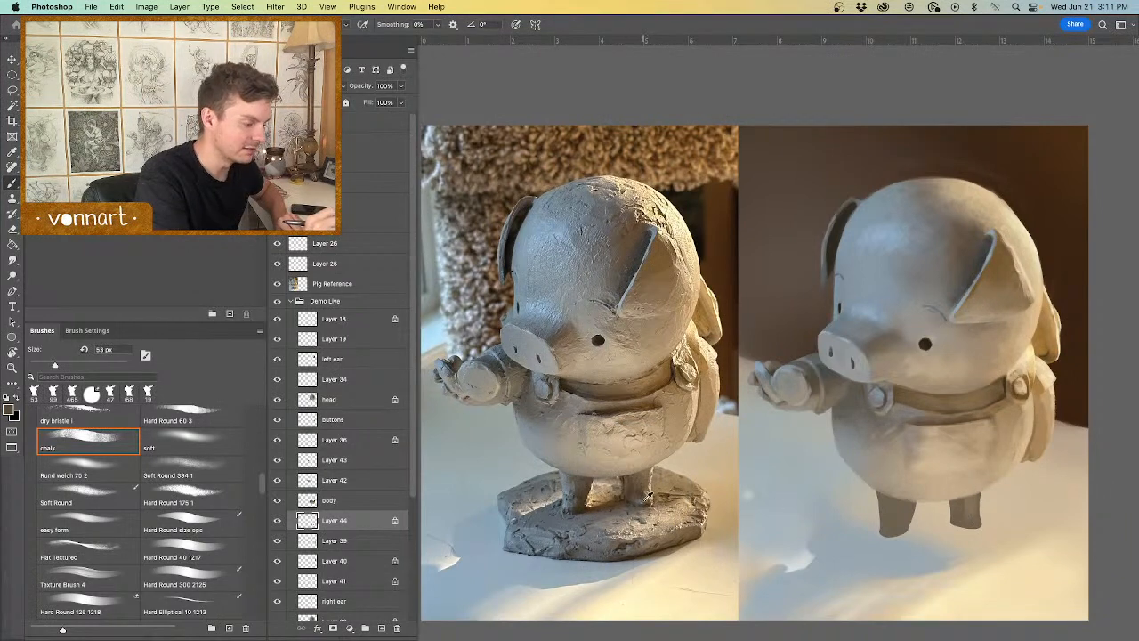
{"action": "left_click", "coordinate": [648, 498], "text": "alt"}
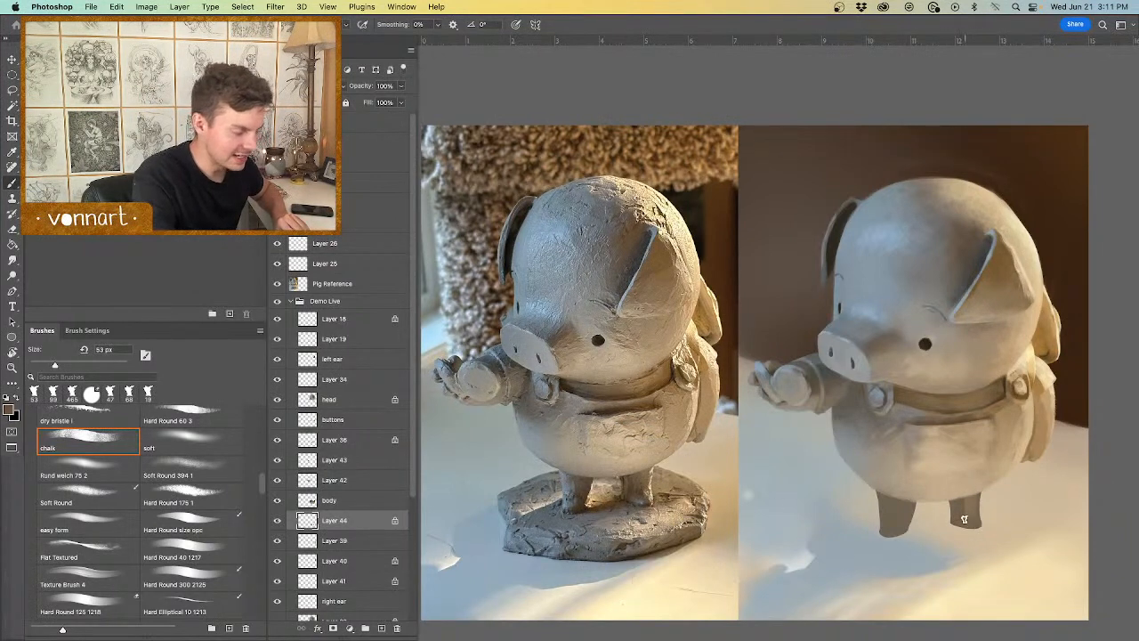
{"action": "left_click", "coordinate": [643, 495], "text": "alt"}
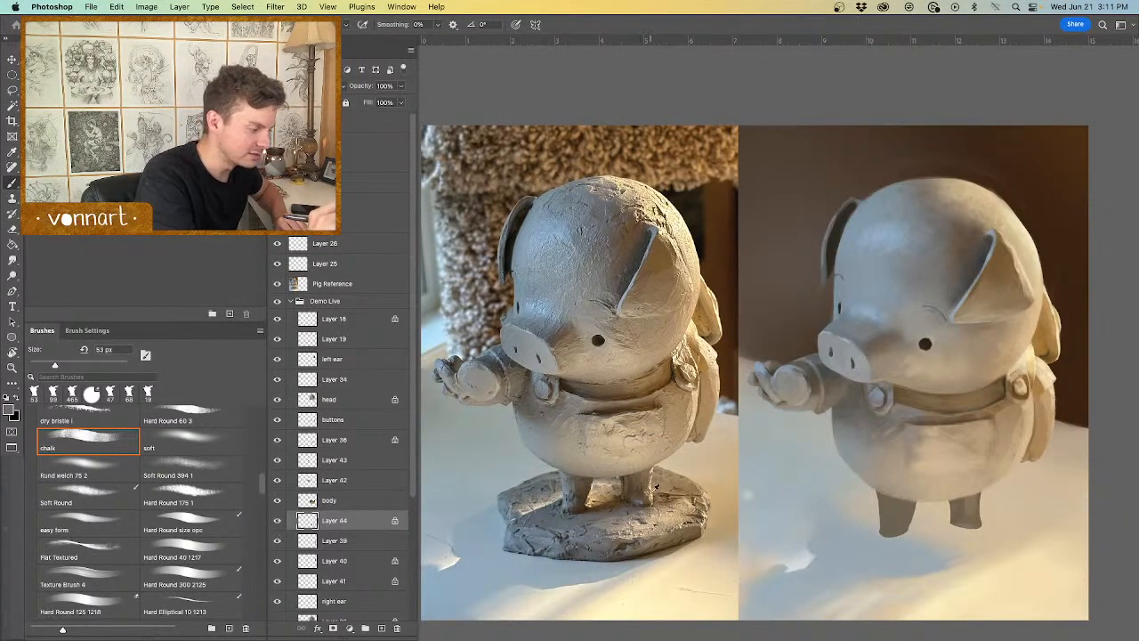
{"action": "left_click", "coordinate": [656, 488], "text": "alt"}
{"action": "left_click", "coordinate": [656, 481], "text": "alt"}
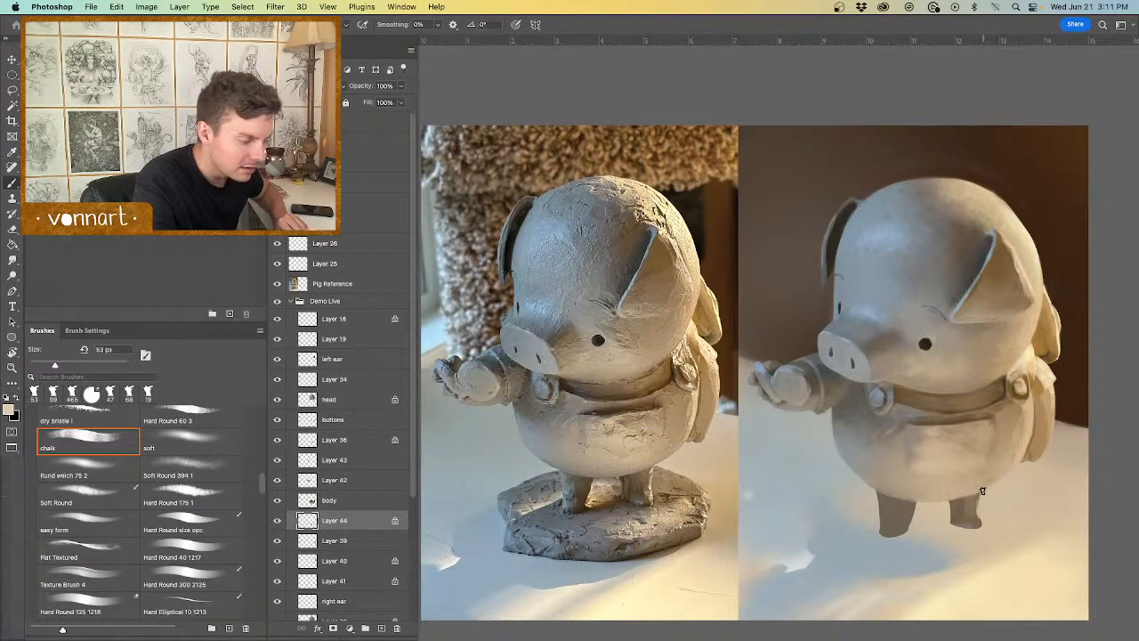
{"action": "left_click", "coordinate": [647, 475], "text": "alt"}
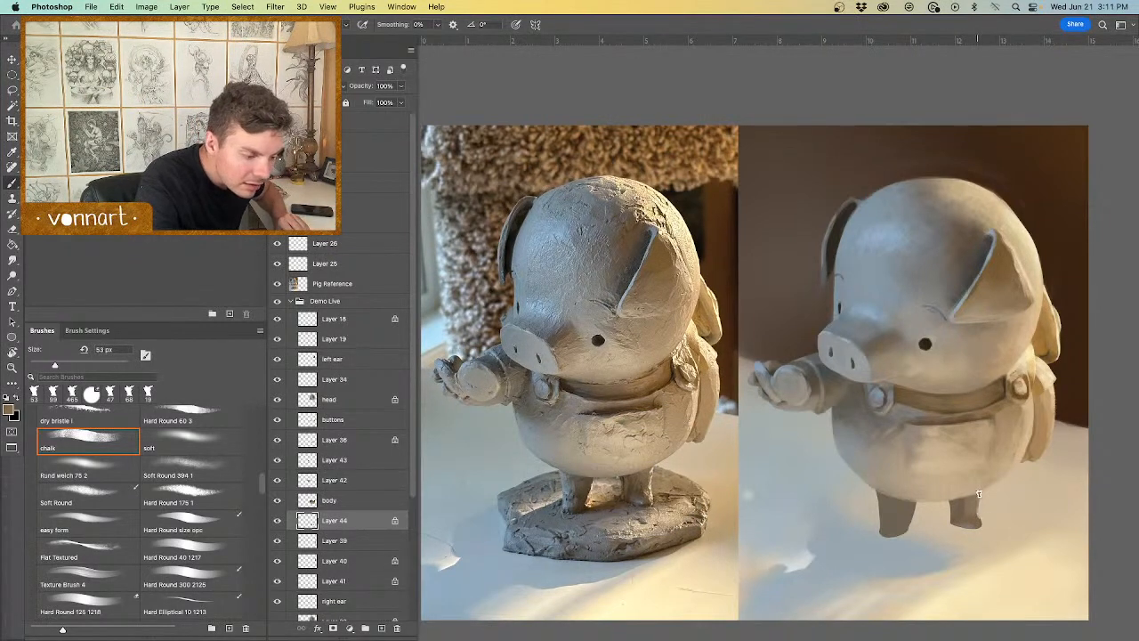
{"action": "left_click_drag", "start_coordinate": [979, 494], "coordinate": [975, 513]}
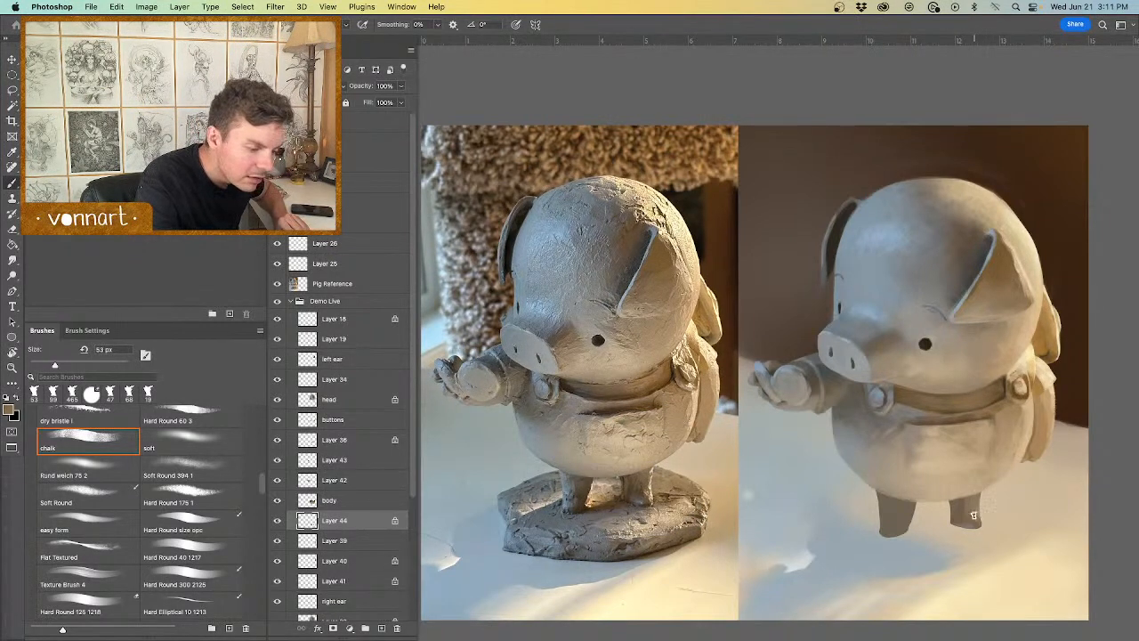
Step: Refine the backpack-side leg's shadow and warm lit edge with sampled browns and creams, undoing the last cream highlight stroke
{"action": "left_click", "coordinate": [647, 490], "text": "alt"}
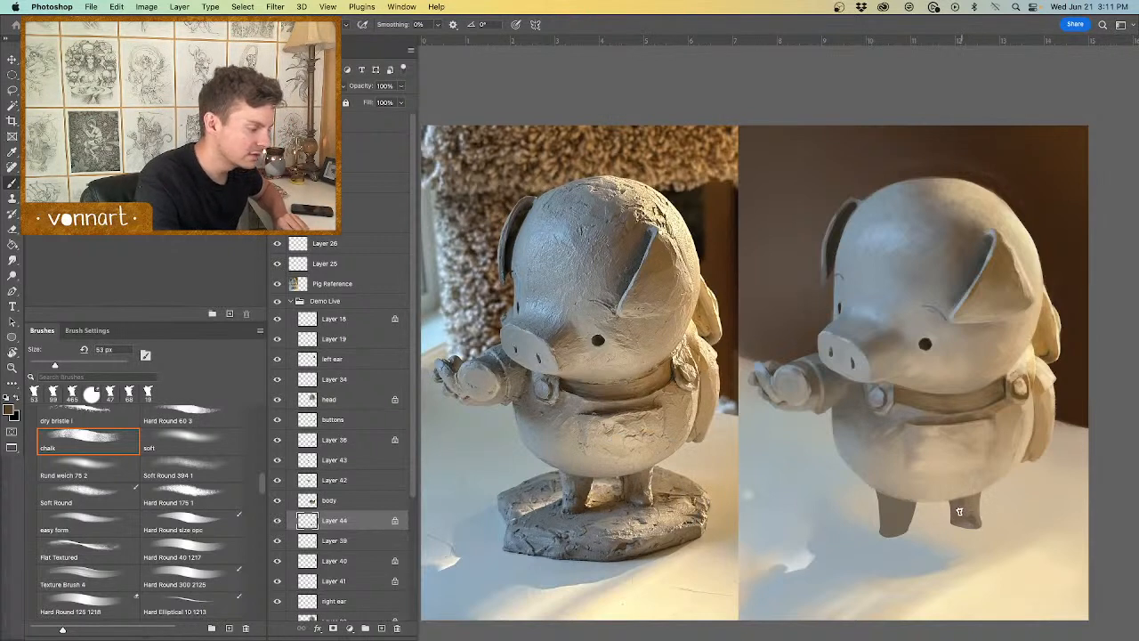
{"action": "left_click", "coordinate": [651, 480], "text": "alt"}
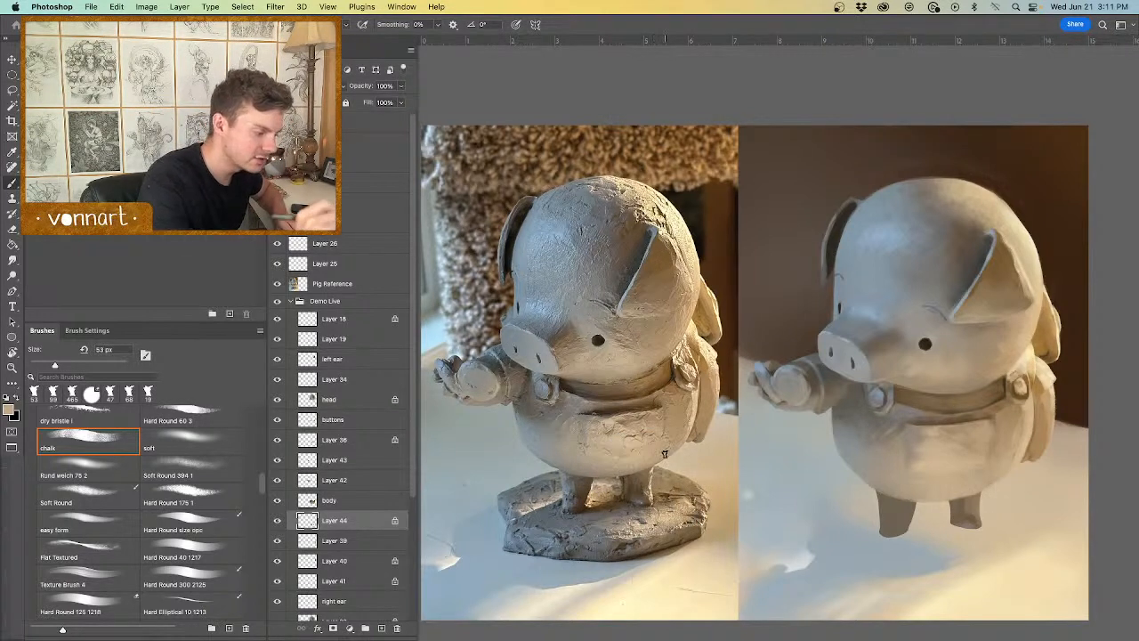
{"action": "left_click", "coordinate": [655, 465], "text": "alt"}
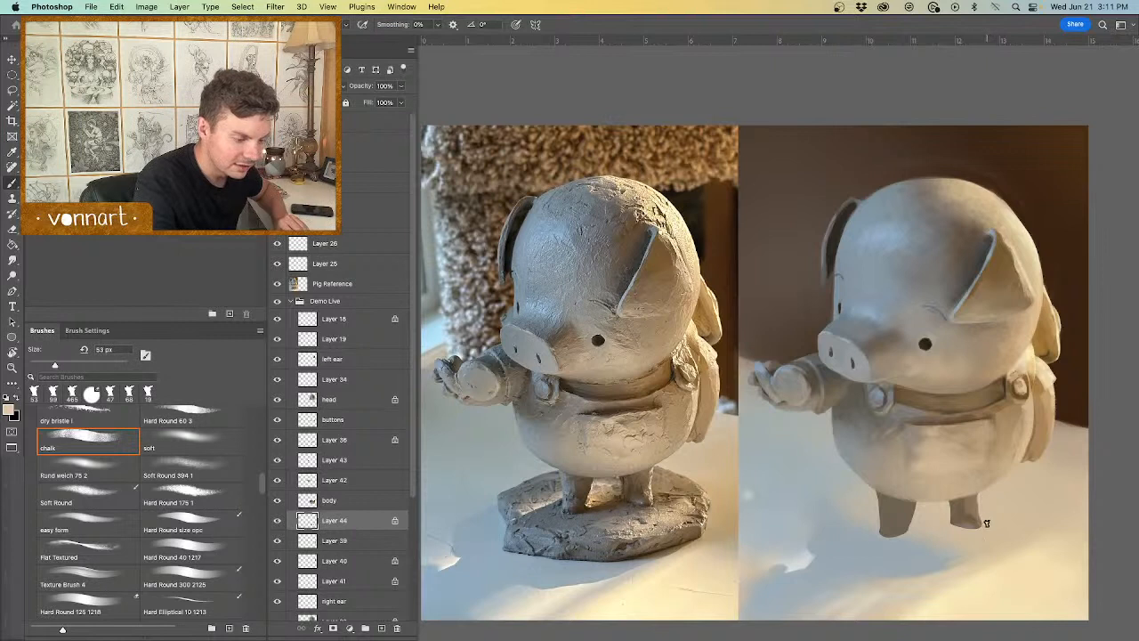
{"action": "left_click", "coordinate": [1053, 370], "text": "alt"}
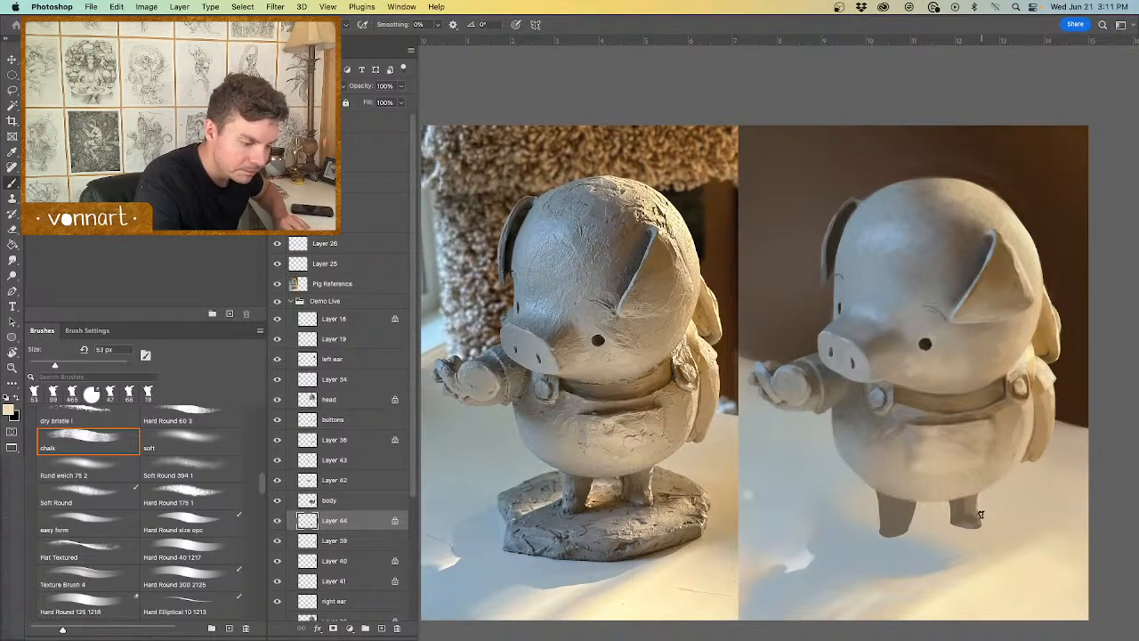
{"action": "left_click_drag", "start_coordinate": [983, 511], "coordinate": [977, 517]}
{"action": "key", "text": "super+z"}
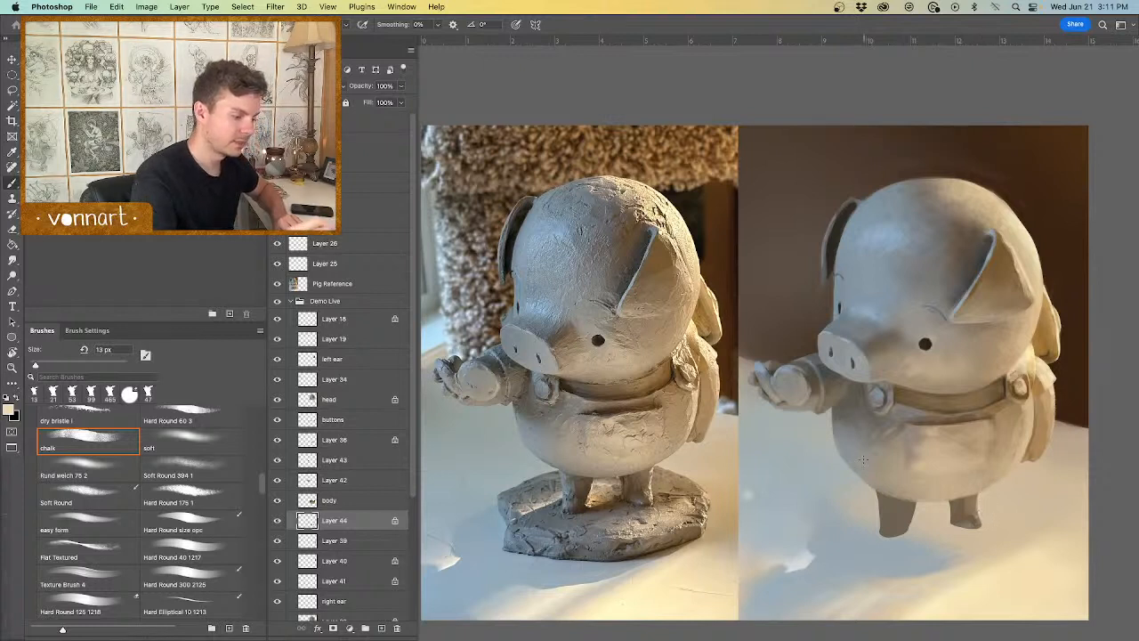
{"action": "left_click_drag", "start_coordinate": [979, 507], "coordinate": [996, 507]}
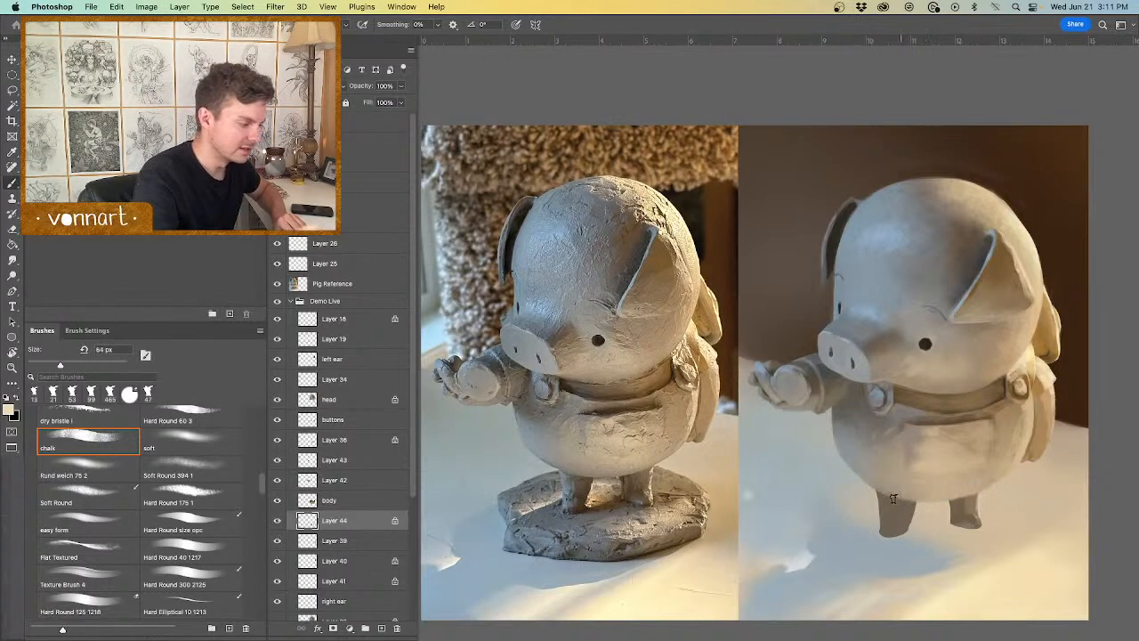
Step: Lighten the outer side of the leg beneath the outstretched arm in a sampled blue-grey with the chalk brush at 139 and 64 px
{"action": "left_click", "coordinate": [569, 482], "text": "alt"}
{"action": "left_click_drag", "start_coordinate": [880, 491], "coordinate": [878, 506]}
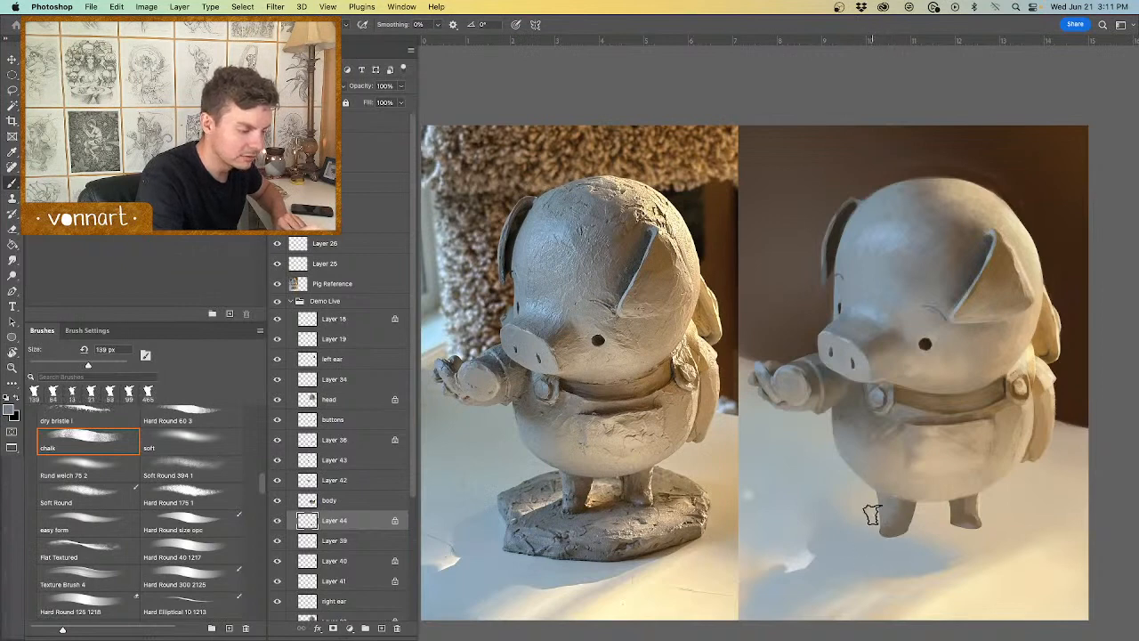
{"action": "left_click_drag", "start_coordinate": [874, 532], "coordinate": [891, 526]}
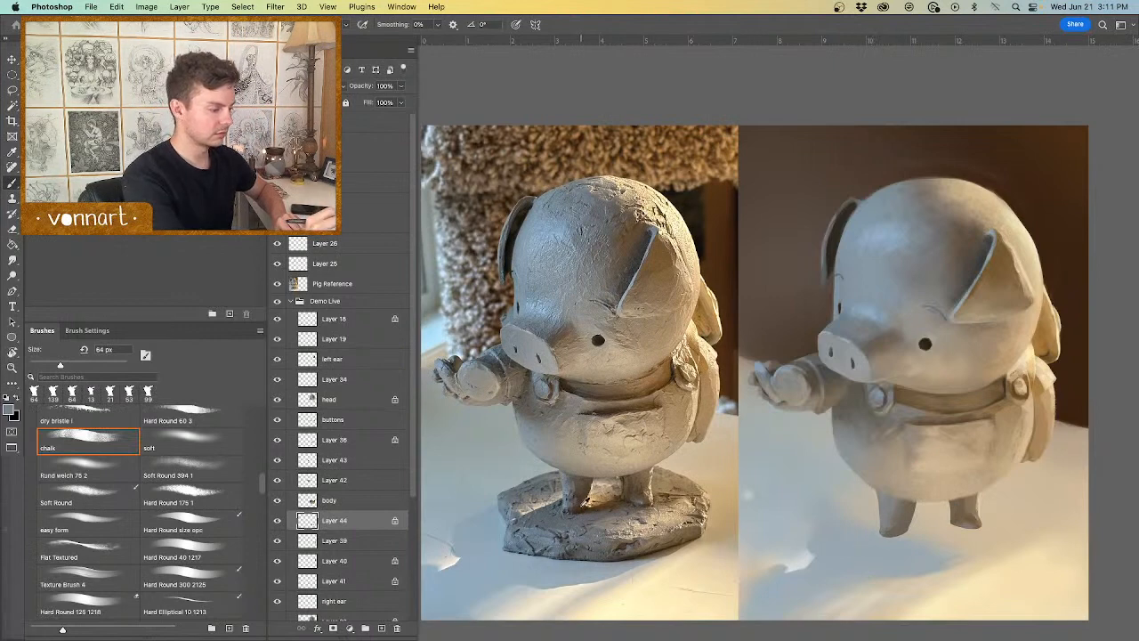
Step: Touch up both legs on Layer 44 with greys and a light blue-grey, using the chalk brush at about 65 and 27 px
{"action": "left_click", "coordinate": [583, 502], "text": "alt"}
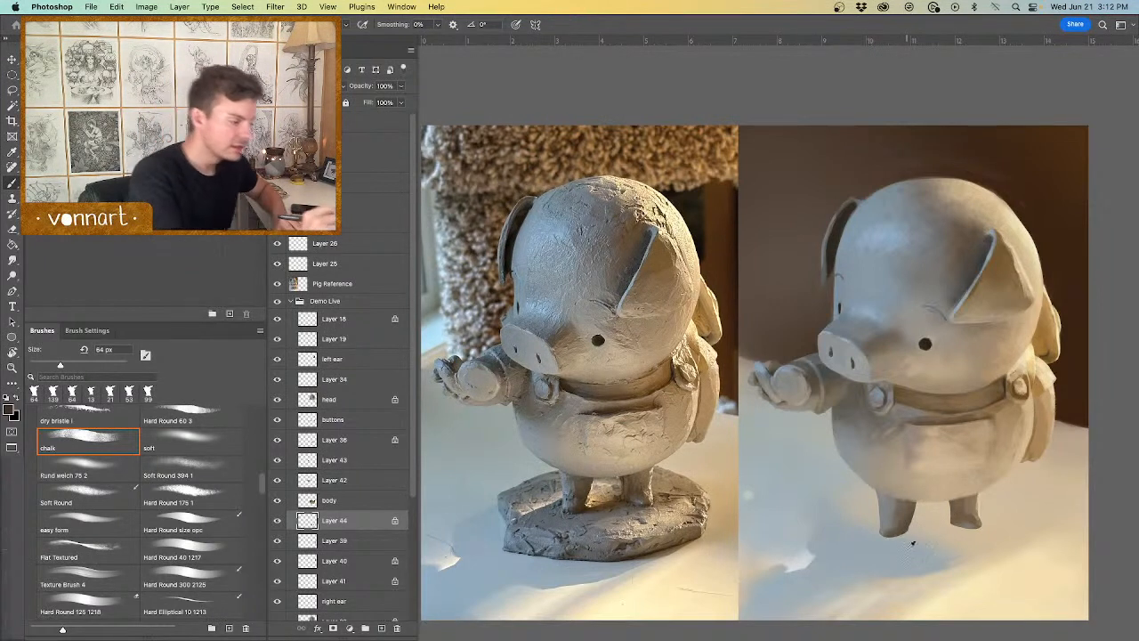
{"action": "left_click", "coordinate": [641, 501], "text": "alt"}
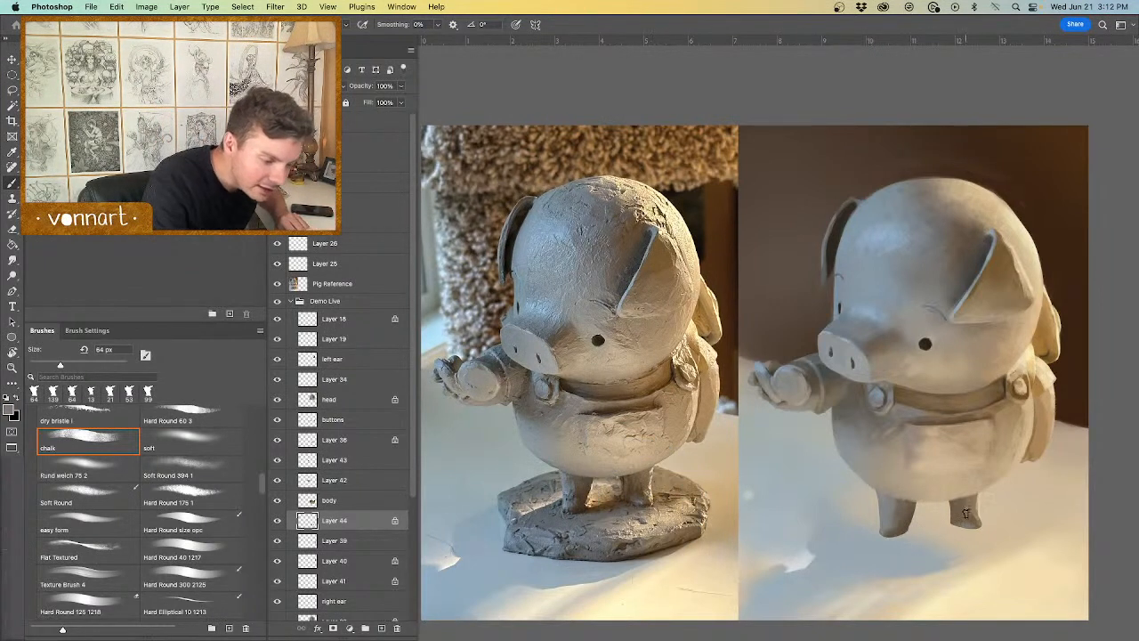
{"action": "mouse_move", "coordinate": [968, 516]}
{"action": "left_mouse_down"}
{"action": "mouse_move", "coordinate": [952, 516]}
{"action": "mouse_move", "coordinate": [973, 524]}
{"action": "mouse_move", "coordinate": [963, 517]}
{"action": "left_mouse_up"}
{"action": "left_click", "coordinate": [874, 307], "text": "alt"}
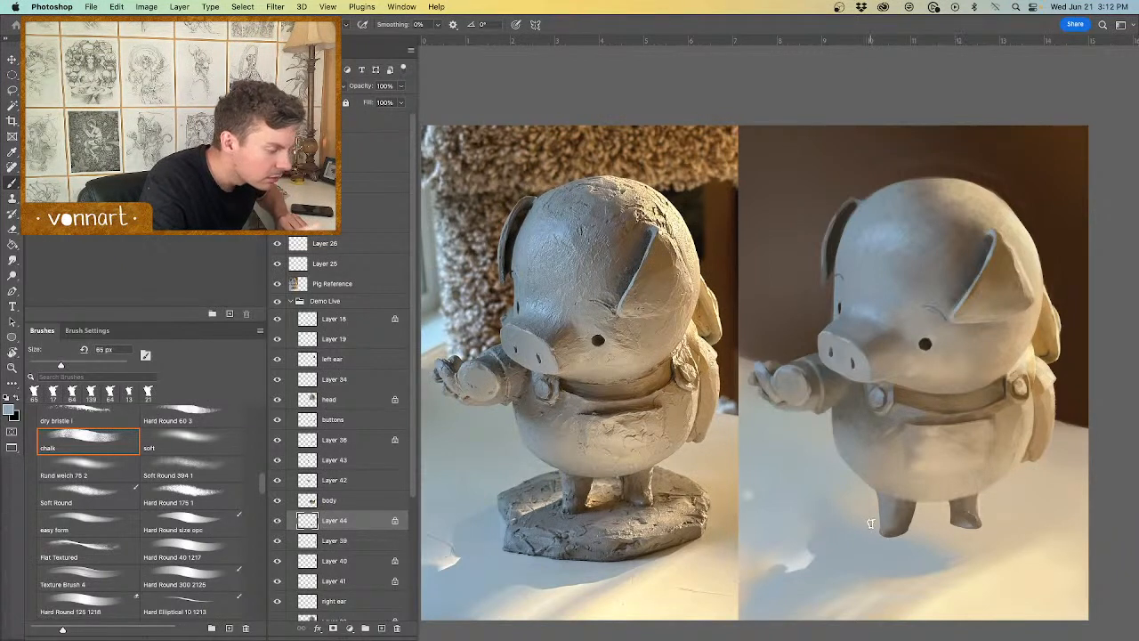
{"action": "left_click_drag", "start_coordinate": [870, 523], "coordinate": [881, 530]}
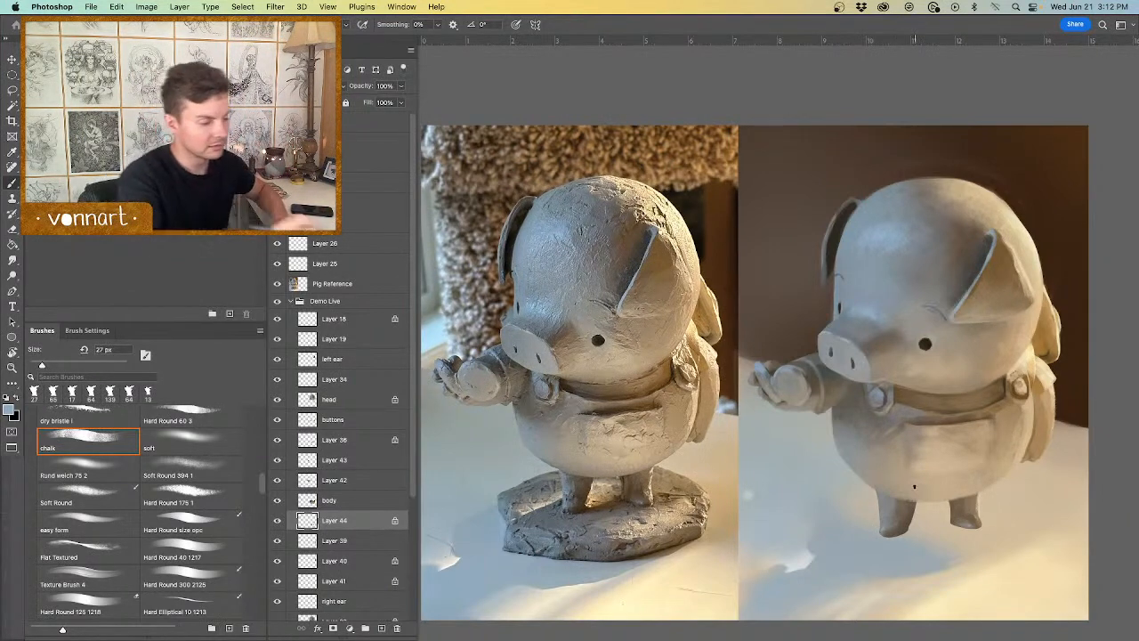
{"action": "mouse_move", "coordinate": [875, 515]}
{"action": "left_mouse_down"}
{"action": "mouse_move", "coordinate": [887, 516]}
{"action": "mouse_move", "coordinate": [880, 525]}
{"action": "left_mouse_up"}
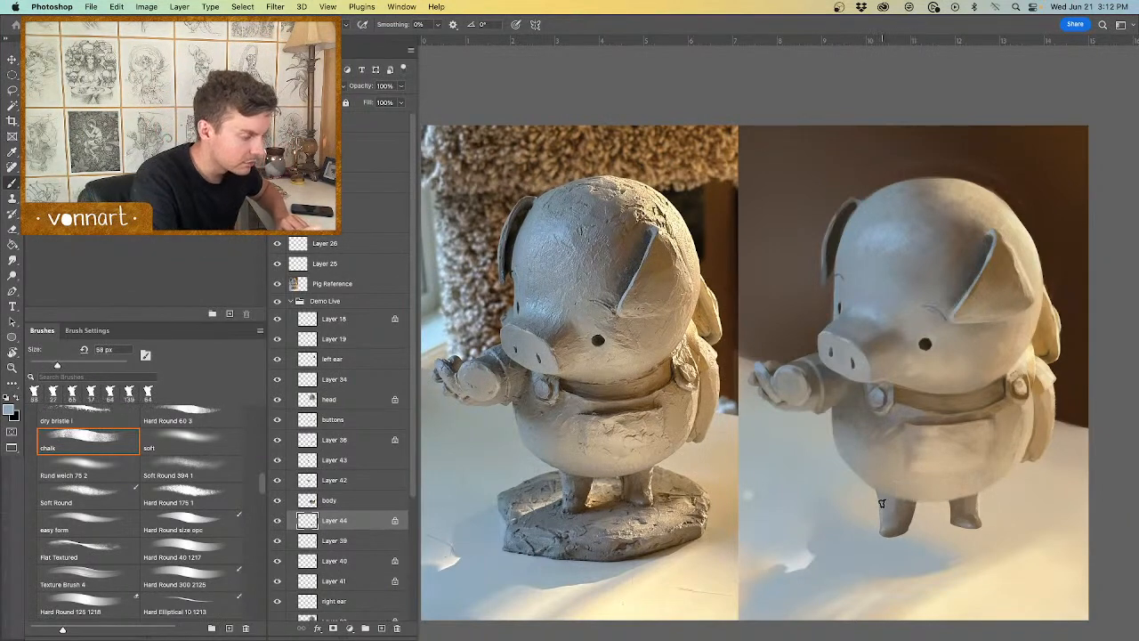
Step: Check what Layer 39 holds and add a new layer named "stand" directly above it
{"action": "left_click", "coordinate": [360, 541]}
{"action": "scroll", "coordinate": [408, 497], "scroll_direction": "down", "scroll_amount": 1}
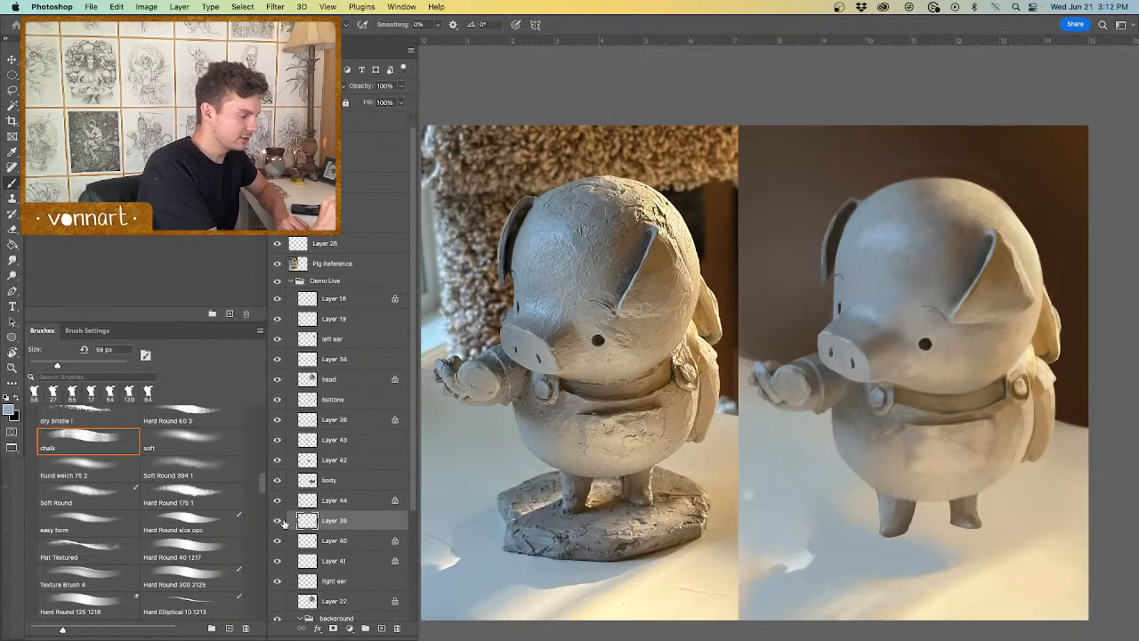
{"action": "left_click", "coordinate": [278, 520]}
{"action": "left_click", "coordinate": [279, 521]}
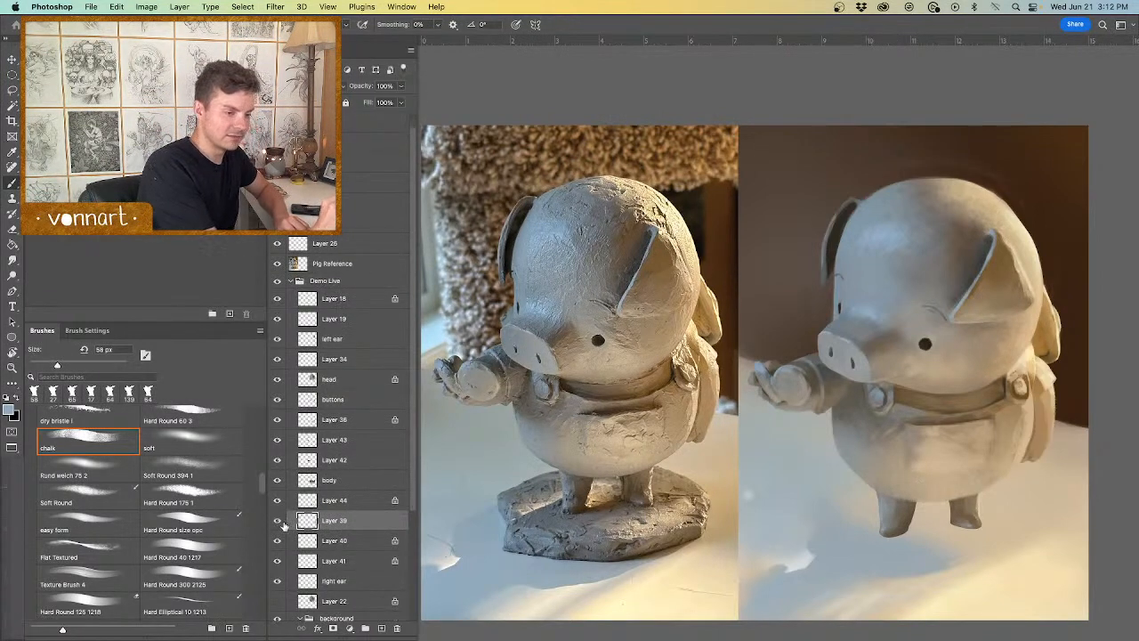
{"action": "left_click", "coordinate": [381, 628]}
{"action": "type", "text": "stand"}
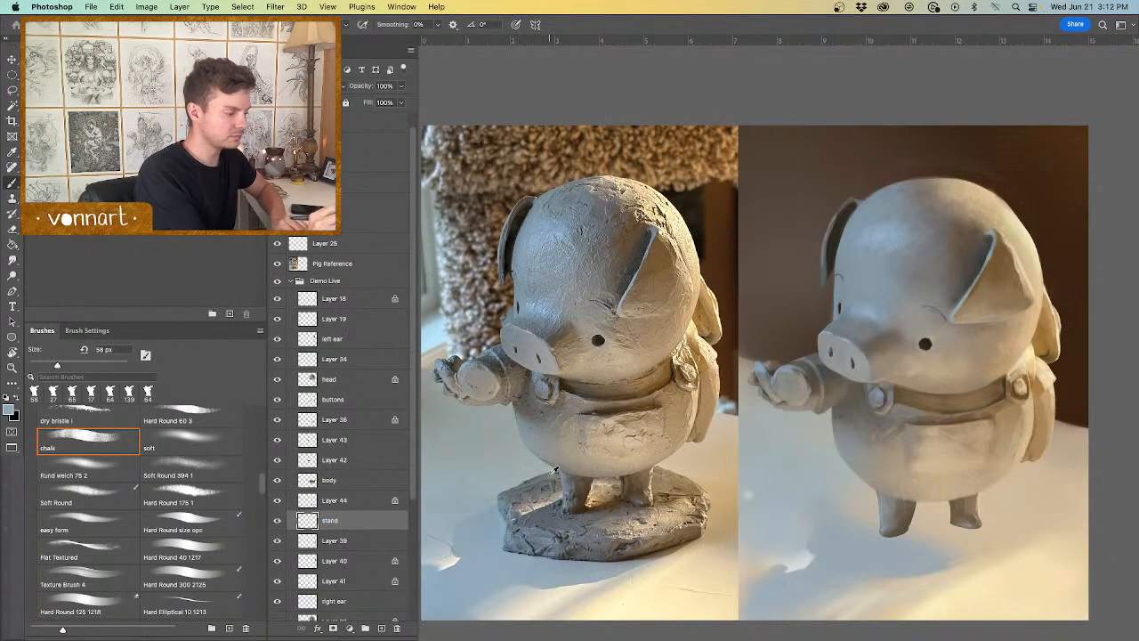
Step: Lasso the stand's irregular shape beneath the legs, fill it dark grey with the 857 px chalk brush, and trim its edge with the Eraser
{"action": "type", "text": "l"}
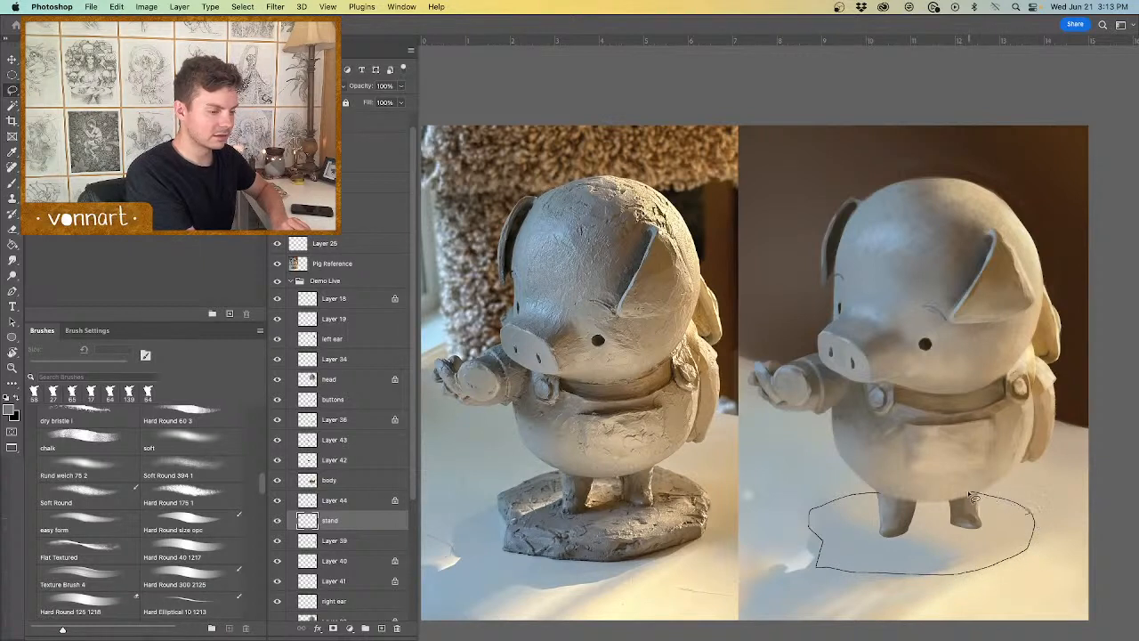
{"action": "left_click_drag", "start_coordinate": [974, 497], "coordinate": [970, 494]}
{"action": "key", "text": "b"}
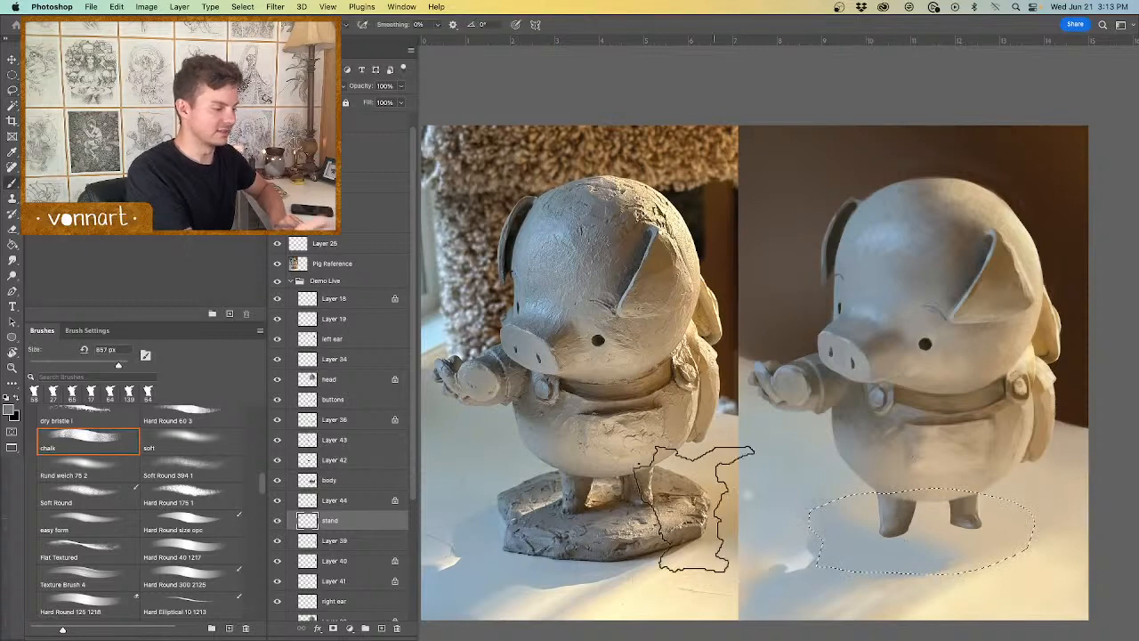
{"action": "mouse_move", "coordinate": [889, 525]}
{"action": "left_mouse_down"}
{"action": "mouse_move", "coordinate": [852, 518]}
{"action": "mouse_move", "coordinate": [820, 560]}
{"action": "mouse_move", "coordinate": [804, 514]}
{"action": "left_mouse_up"}
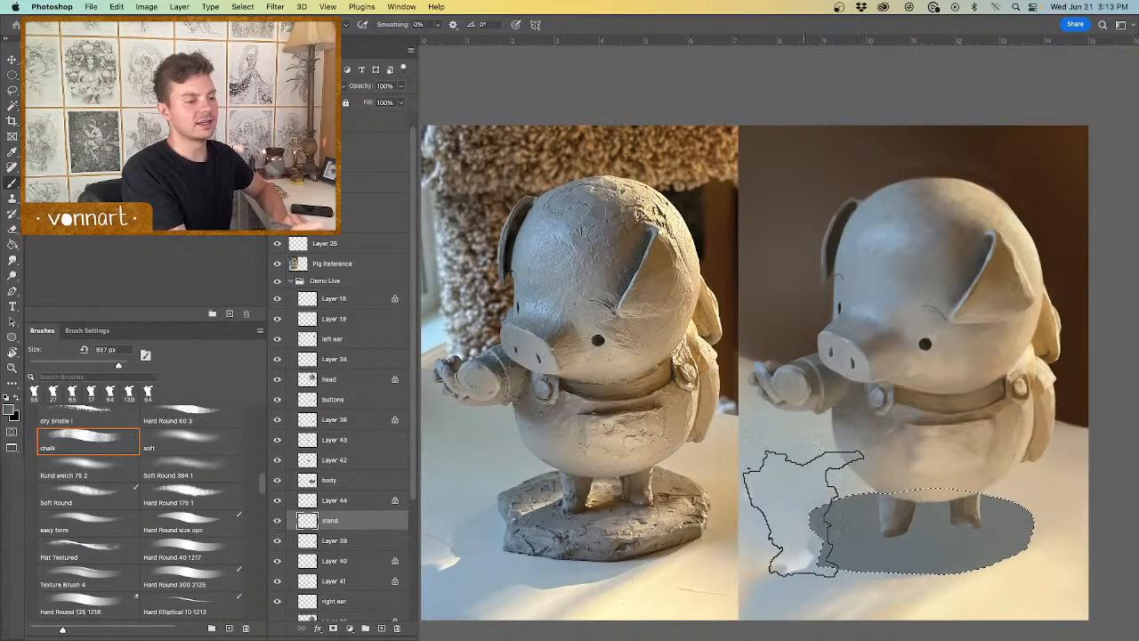
{"action": "key", "text": "ctrl+d"}
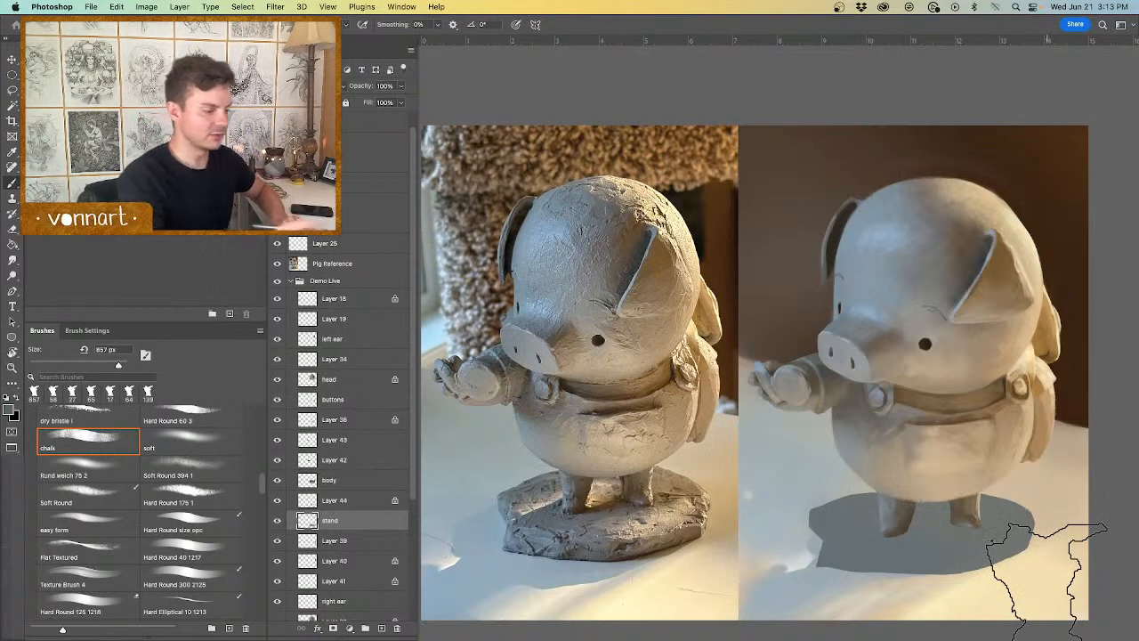
{"action": "key", "text": "e"}
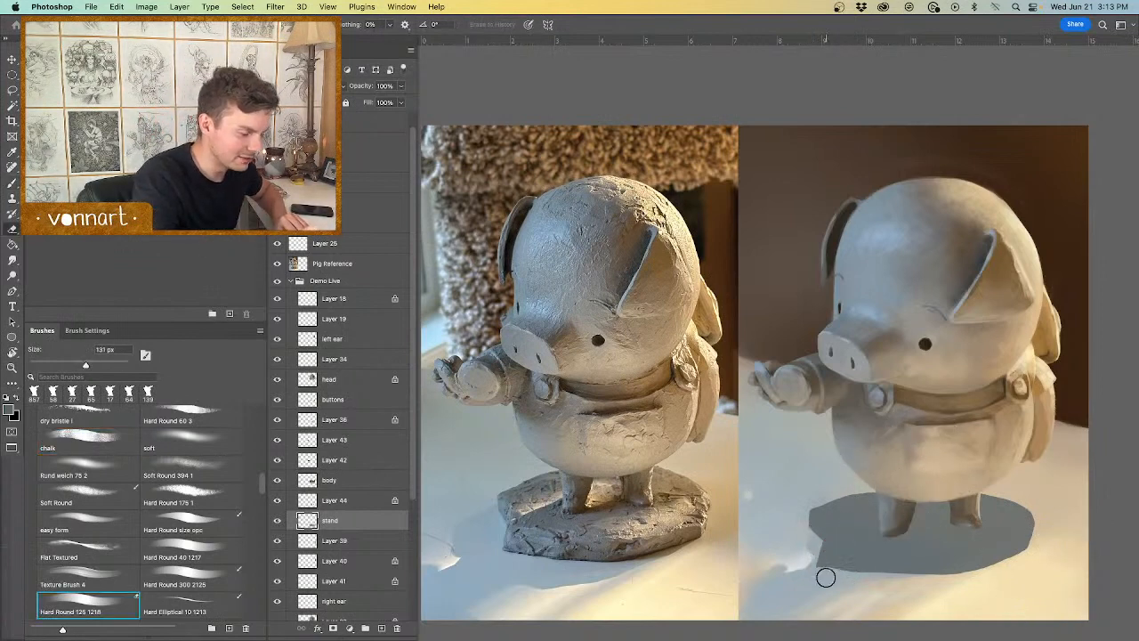
{"action": "left_click_drag", "start_coordinate": [814, 573], "coordinate": [812, 542]}
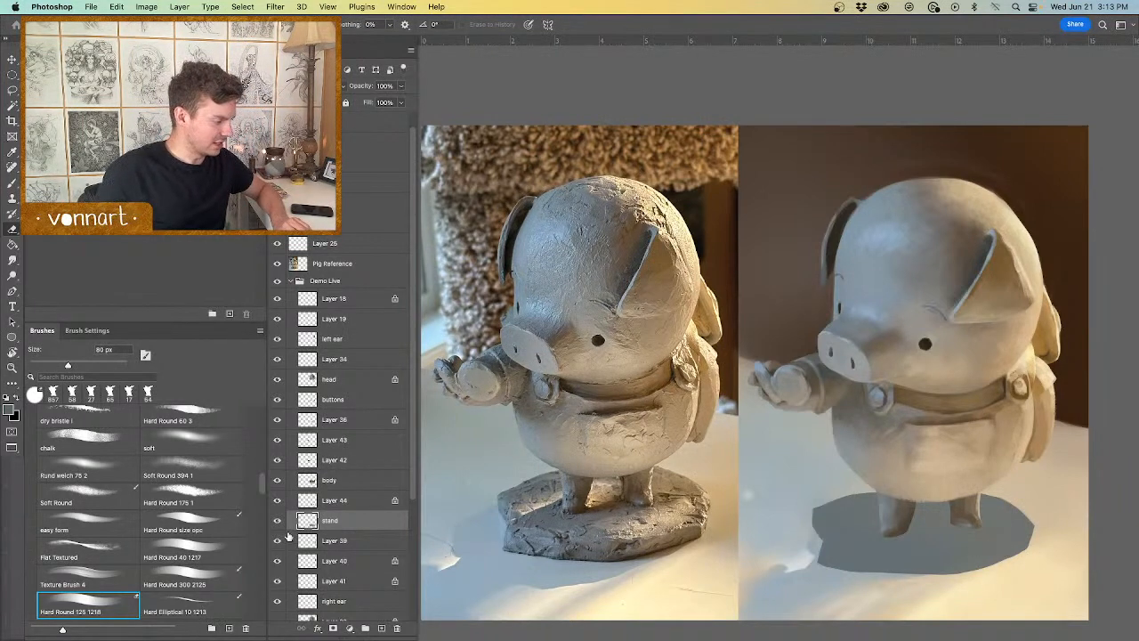
Step: Toggle the visibility of the right ear layer and the background group's Layers 33, 21 and 17 to examine what each contains
{"action": "scroll", "coordinate": [294, 542], "scroll_direction": "down", "scroll_amount": 3}
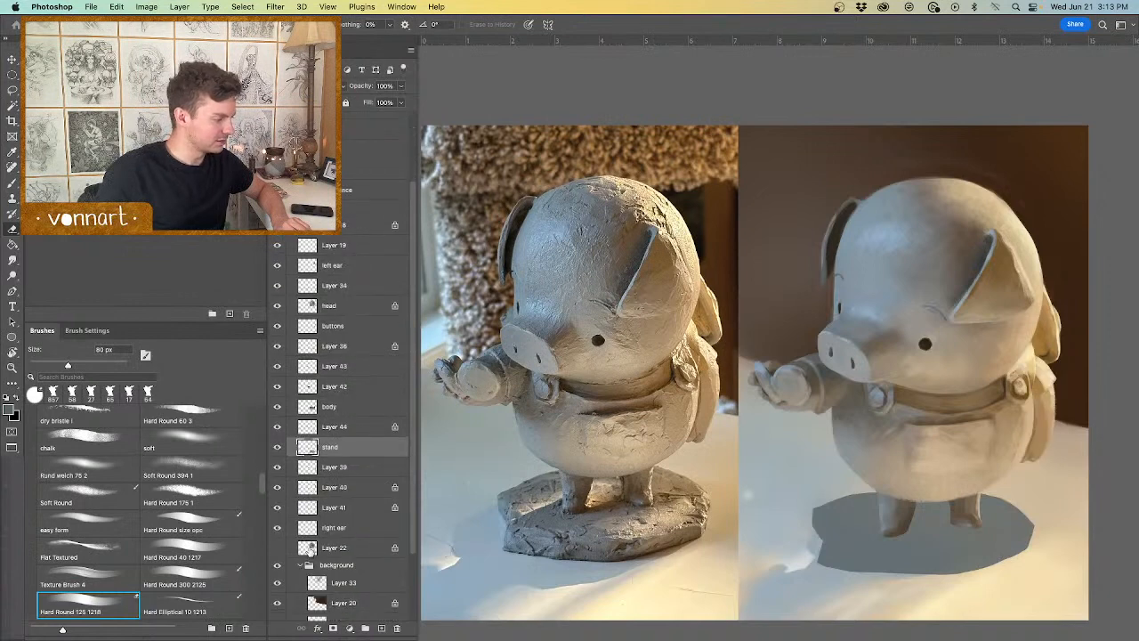
{"action": "left_click", "coordinate": [278, 529]}
{"action": "left_click", "coordinate": [278, 528]}
{"action": "left_click", "coordinate": [278, 583]}
{"action": "left_click", "coordinate": [277, 583]}
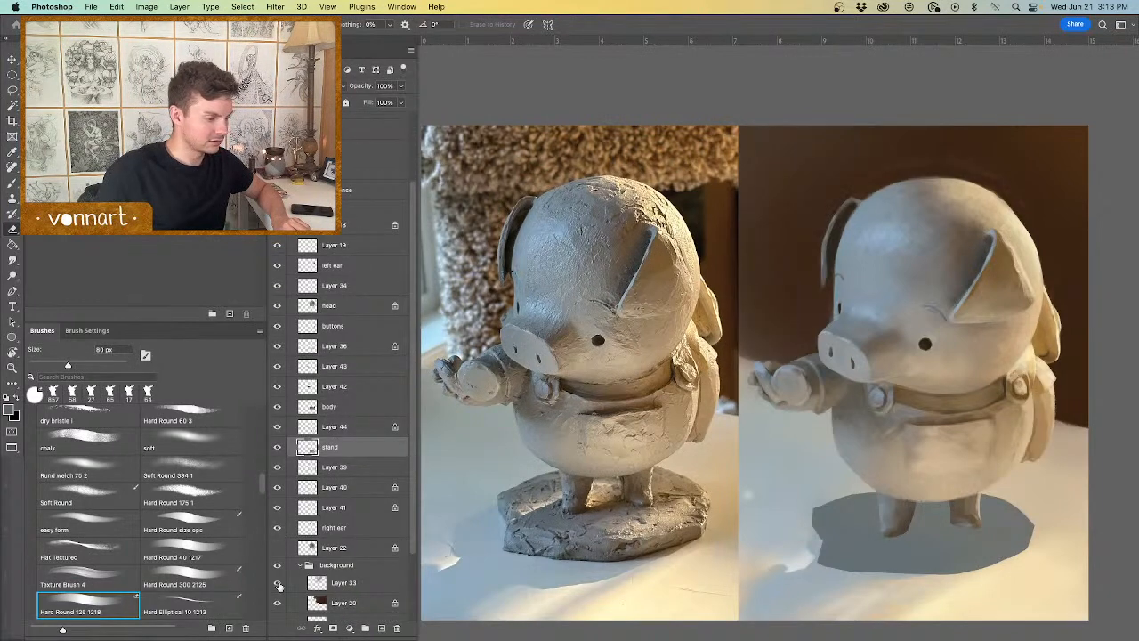
{"action": "scroll", "coordinate": [332, 509], "scroll_direction": "down", "scroll_amount": 2}
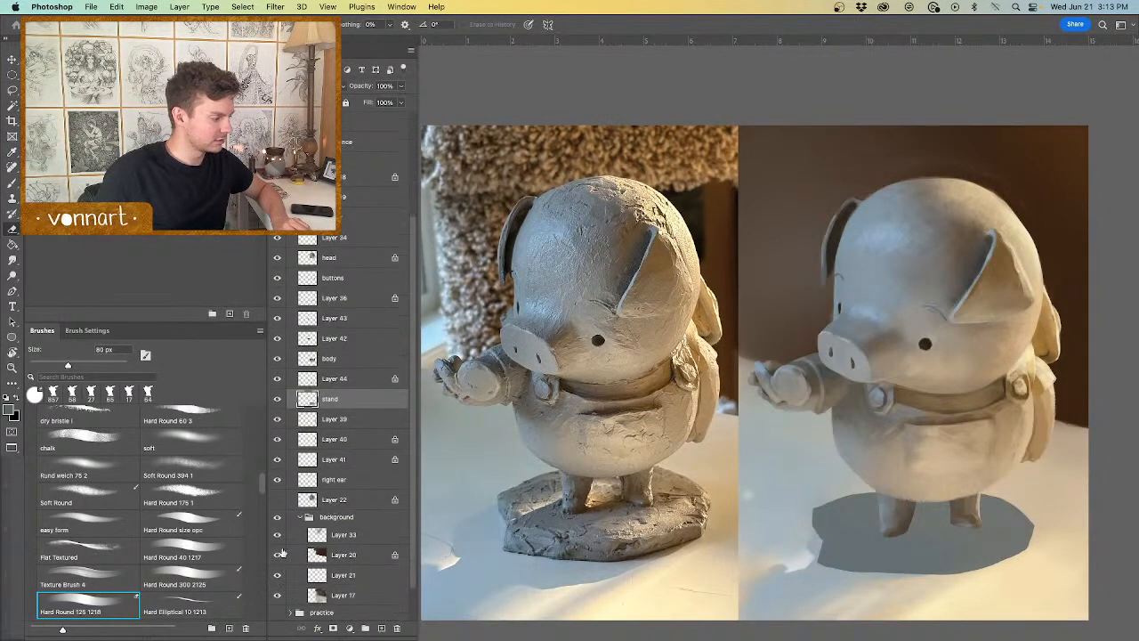
{"action": "left_click", "coordinate": [278, 575]}
{"action": "left_click", "coordinate": [278, 574]}
{"action": "left_click", "coordinate": [278, 595]}
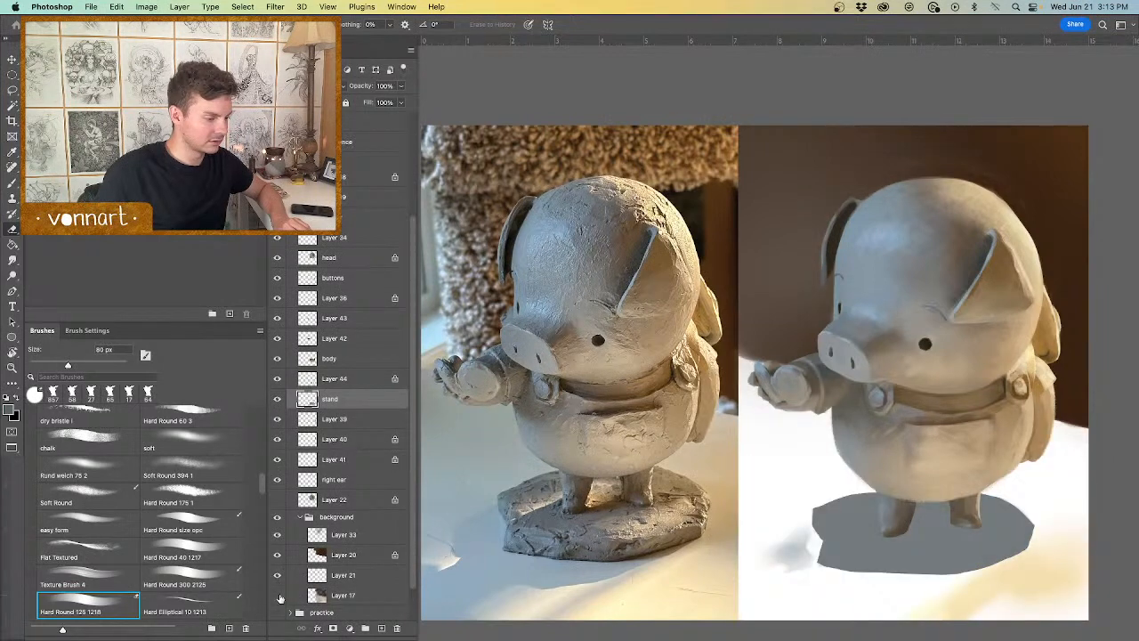
{"action": "left_click", "coordinate": [278, 596]}
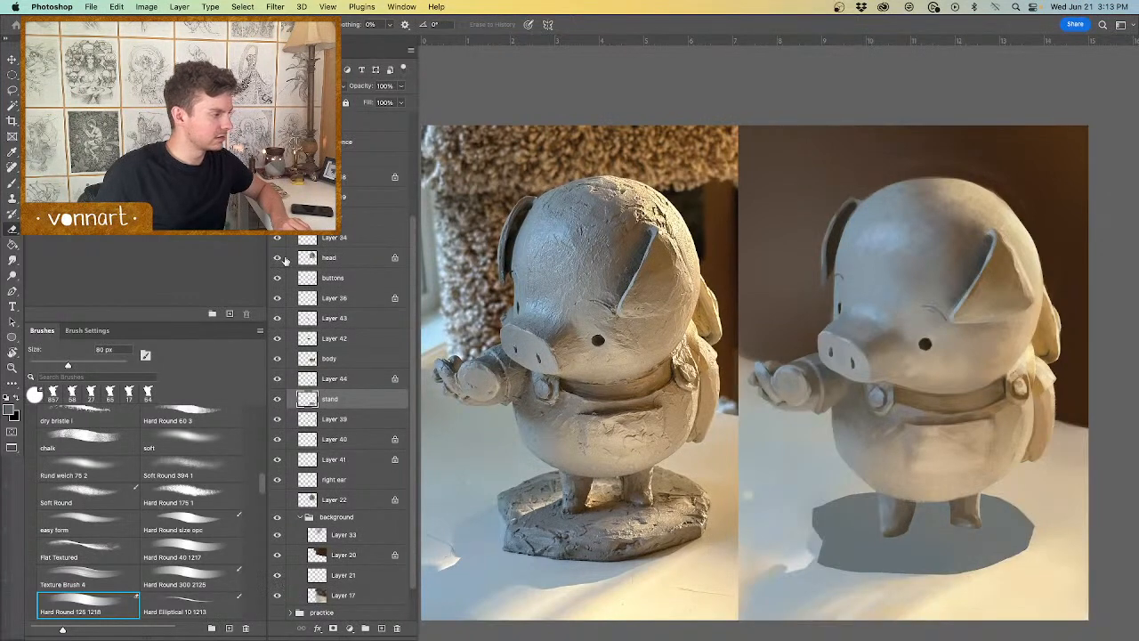
Step: Check what Layer 34 holds by toggling its visibility and rename it "eyezx"
{"action": "left_click", "coordinate": [277, 239]}
{"action": "left_click", "coordinate": [278, 239]}
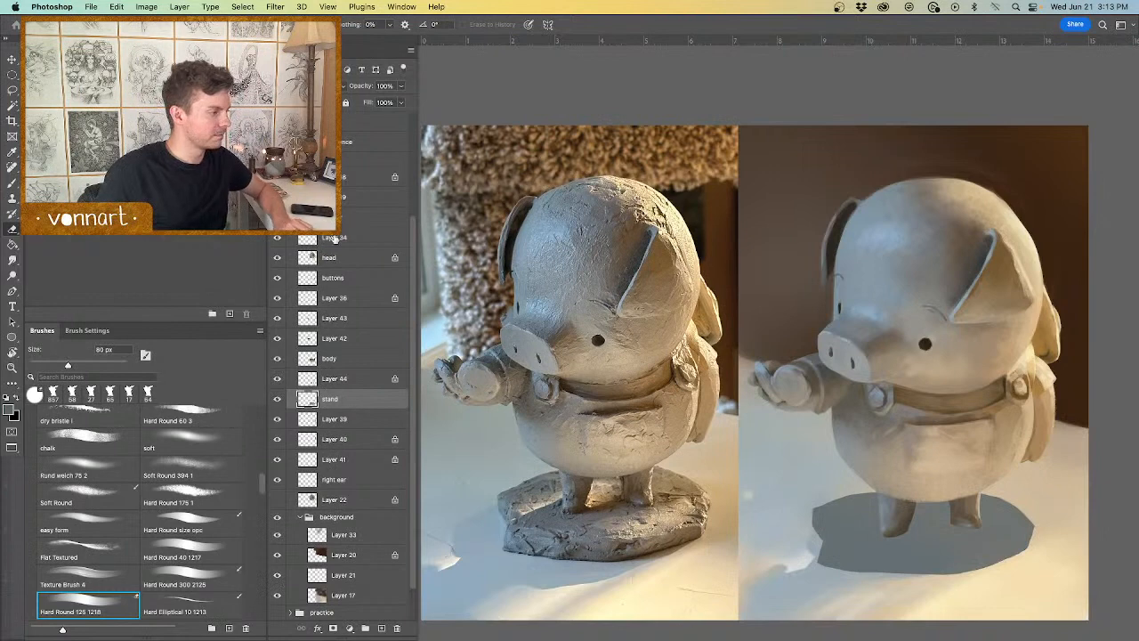
{"action": "left_click", "coordinate": [322, 238]}
{"action": "type", "text": "eyezx"}
{"action": "key", "text": "Return"}
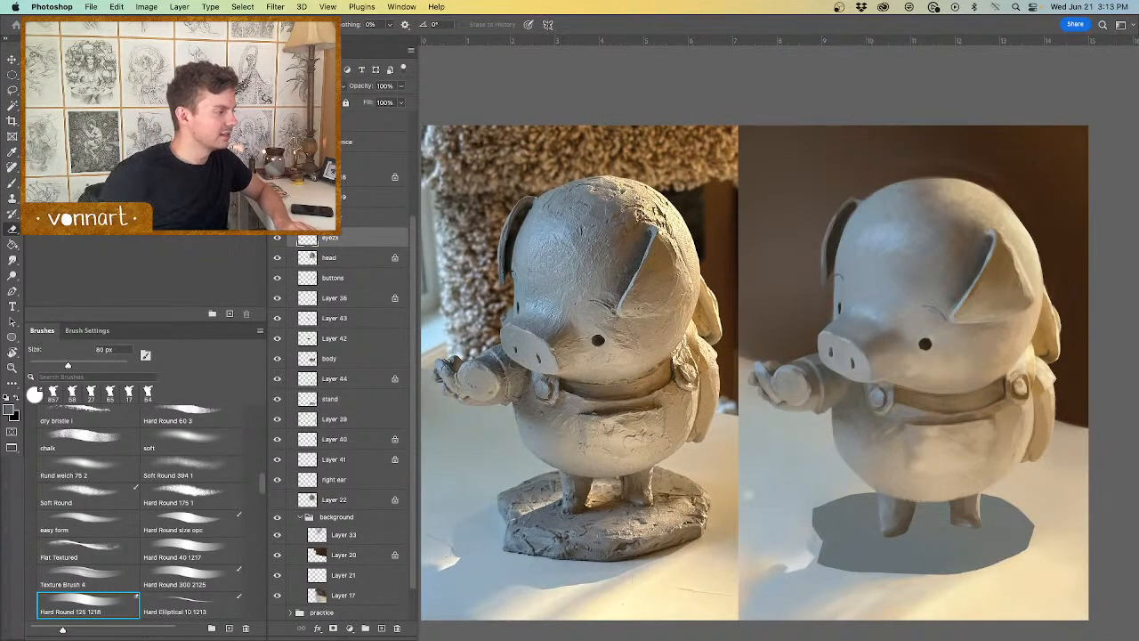
Step: Check the unnamed layers around the left ear layer and shift the content of the locked layer above Layer 19 with the Move tool
{"action": "left_click", "coordinate": [278, 218]}
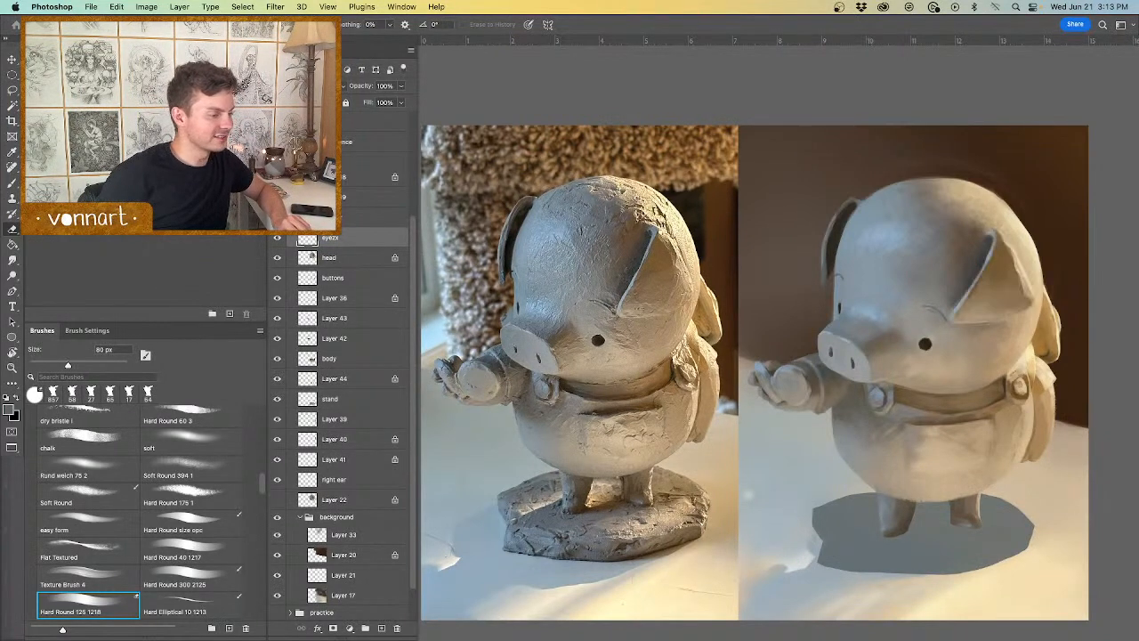
{"action": "left_click", "coordinate": [278, 177]}
{"action": "left_click", "coordinate": [277, 177]}
{"action": "left_click", "coordinate": [329, 177]}
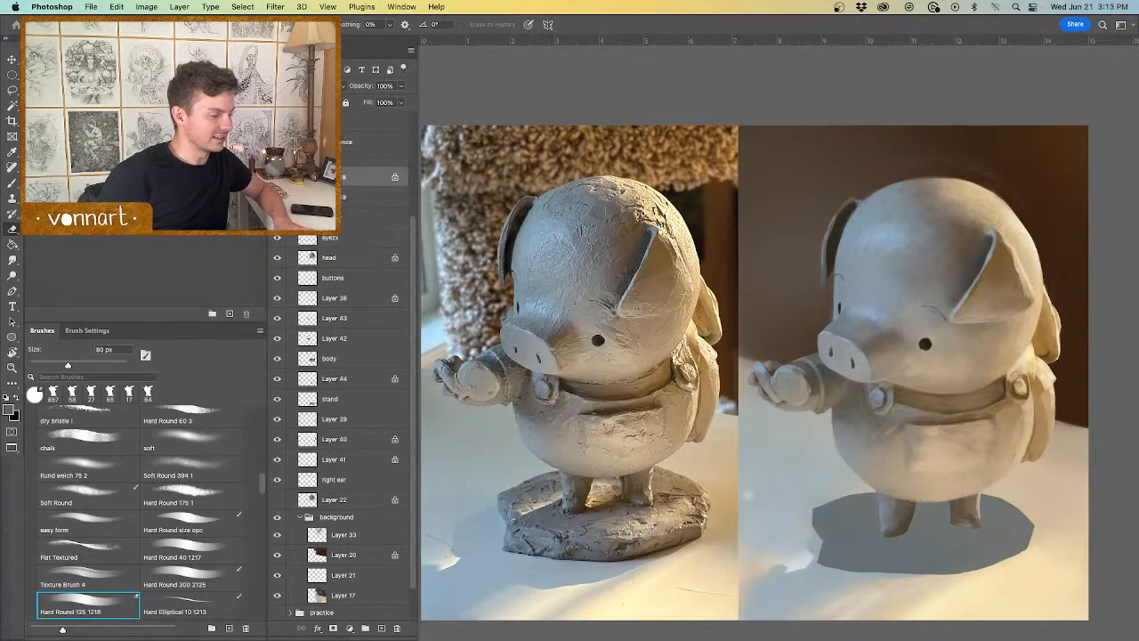
{"action": "key", "text": "v"}
{"action": "mouse_move", "coordinate": [903, 474]}
{"action": "left_mouse_down"}
{"action": "mouse_move", "coordinate": [914, 511]}
{"action": "mouse_move", "coordinate": [893, 526]}
{"action": "left_mouse_up"}
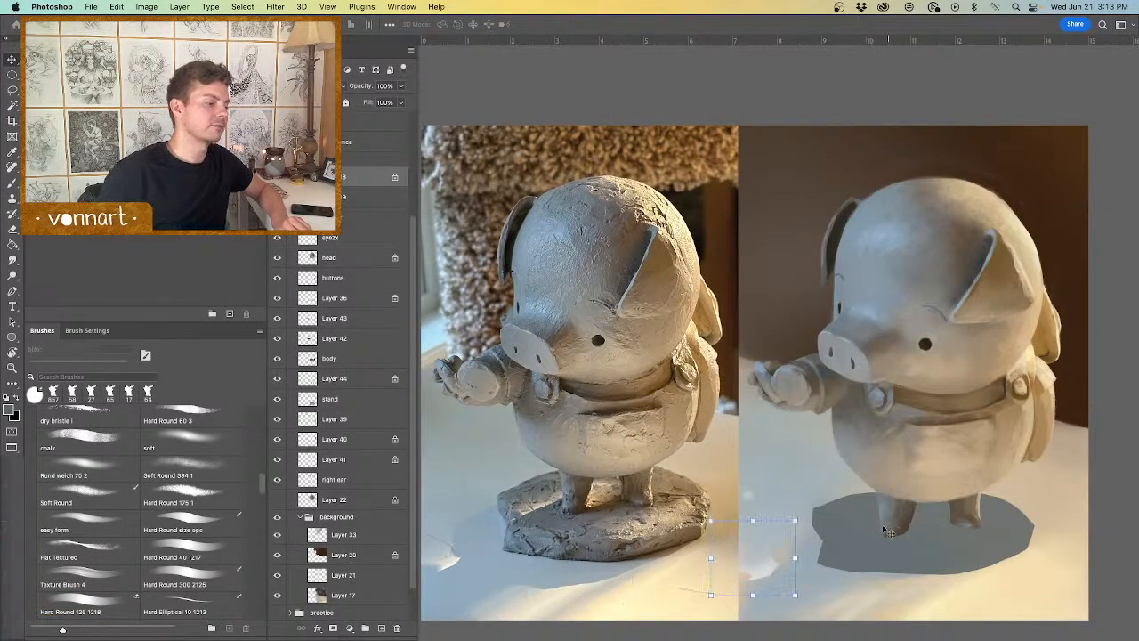
Step: On the stand layer, paint a dark brown contact shadow under the feet and warm sampled tan between the legs with the 83 px chalk brush
{"action": "key", "text": "b"}
{"action": "left_click", "coordinate": [306, 400], "text": "super"}
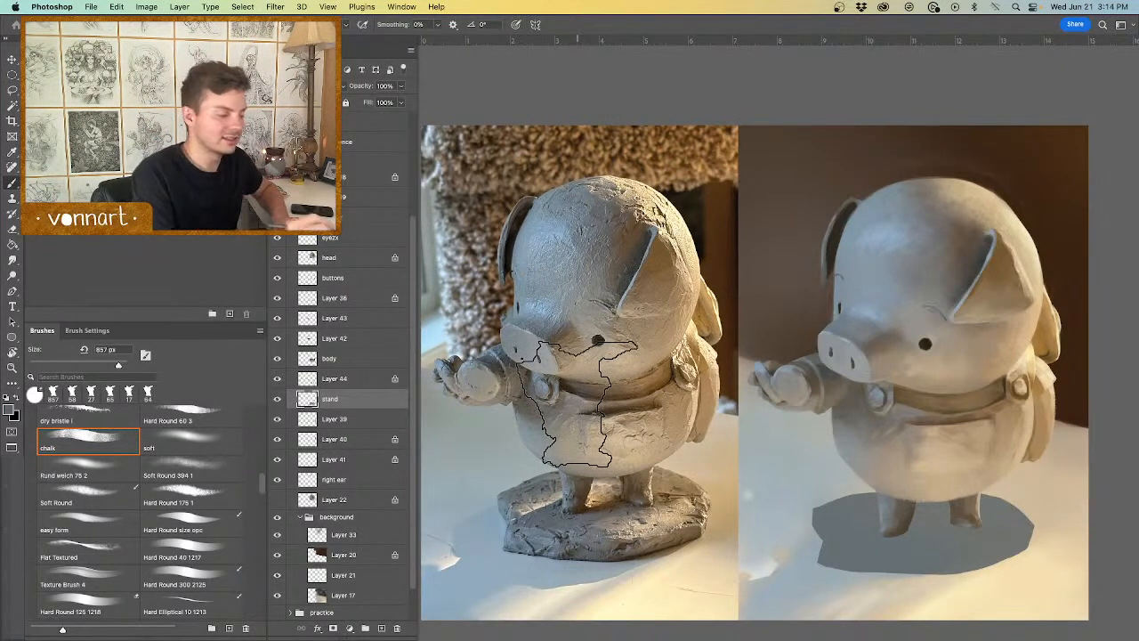
{"action": "left_click_drag", "start_coordinate": [864, 547], "coordinate": [811, 542]}
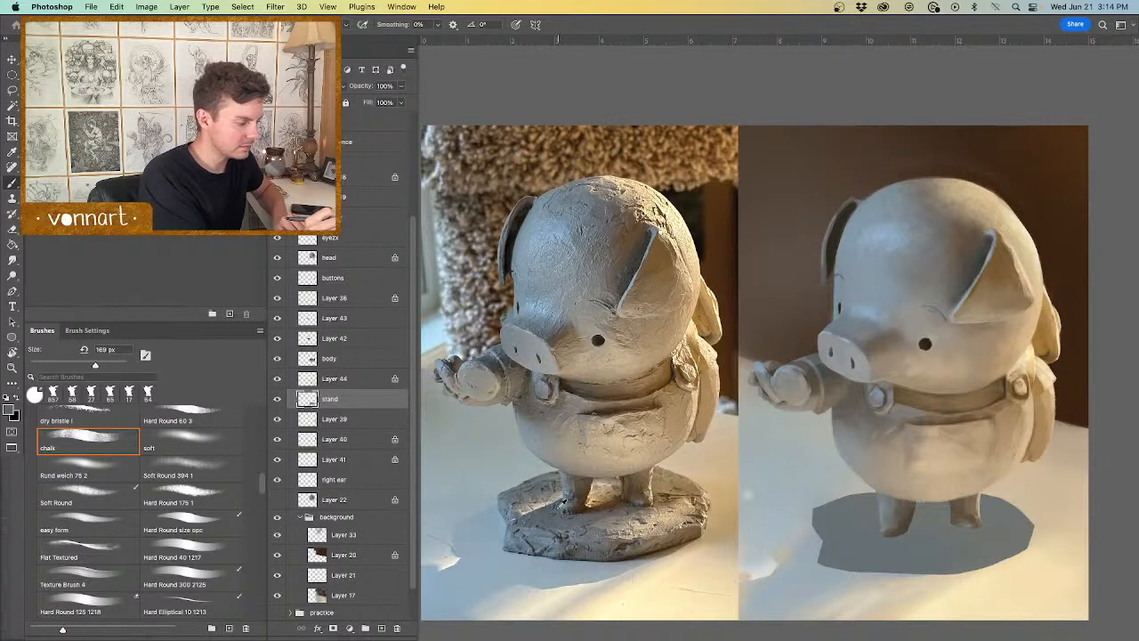
{"action": "left_click_drag", "start_coordinate": [879, 532], "coordinate": [881, 530]}
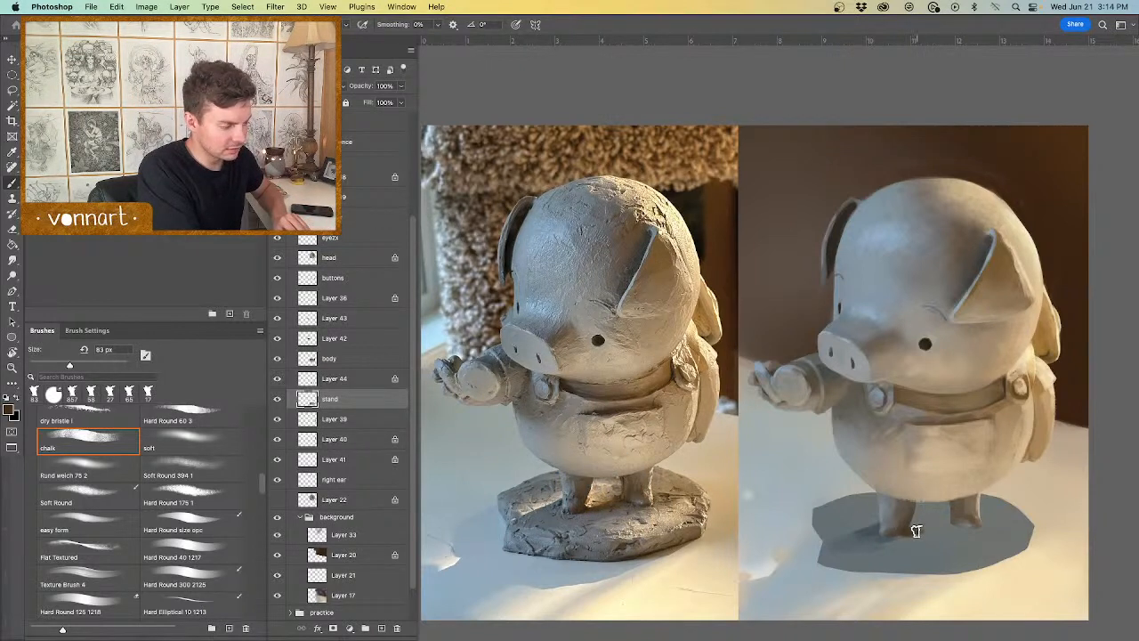
{"action": "left_click", "coordinate": [599, 496], "text": "alt"}
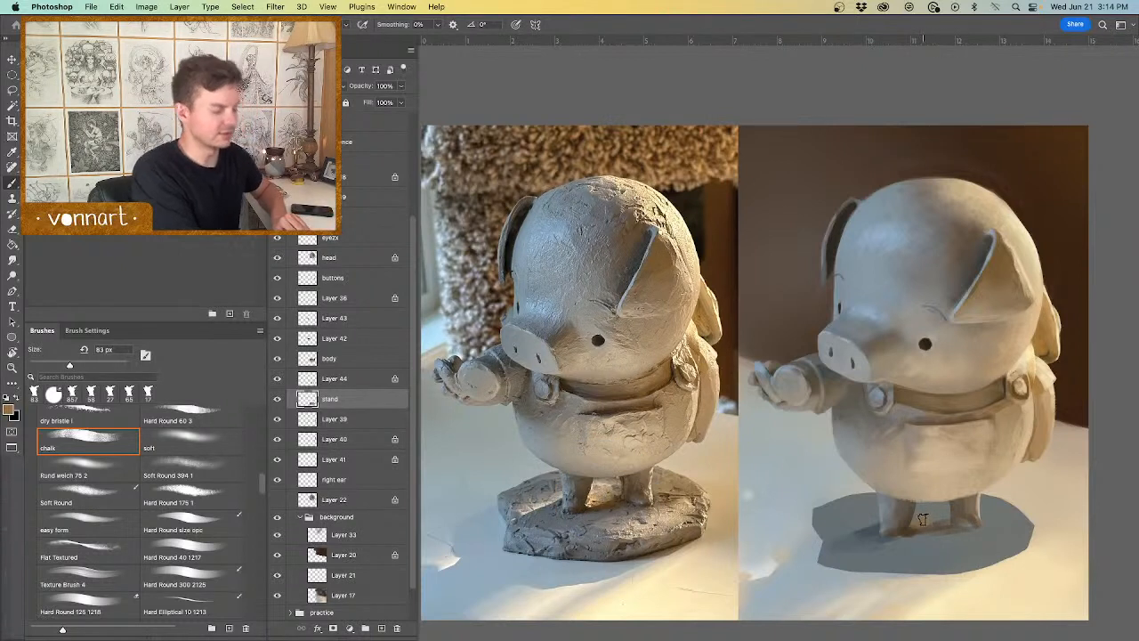
{"action": "left_click", "coordinate": [616, 476], "text": "alt"}
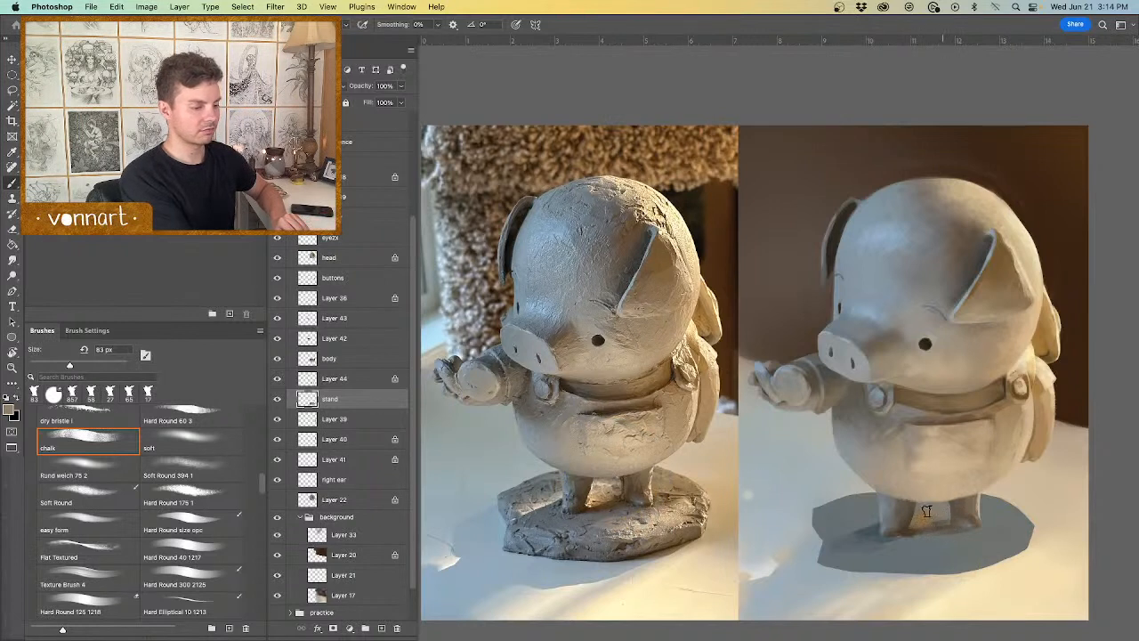
Step: Lock the stand layer's transparency and shade its arm-side surface and front edge in sampled greys and blue-grey with the chalk brush at 83 and 17 px
{"action": "left_click", "coordinate": [551, 485], "text": "alt"}
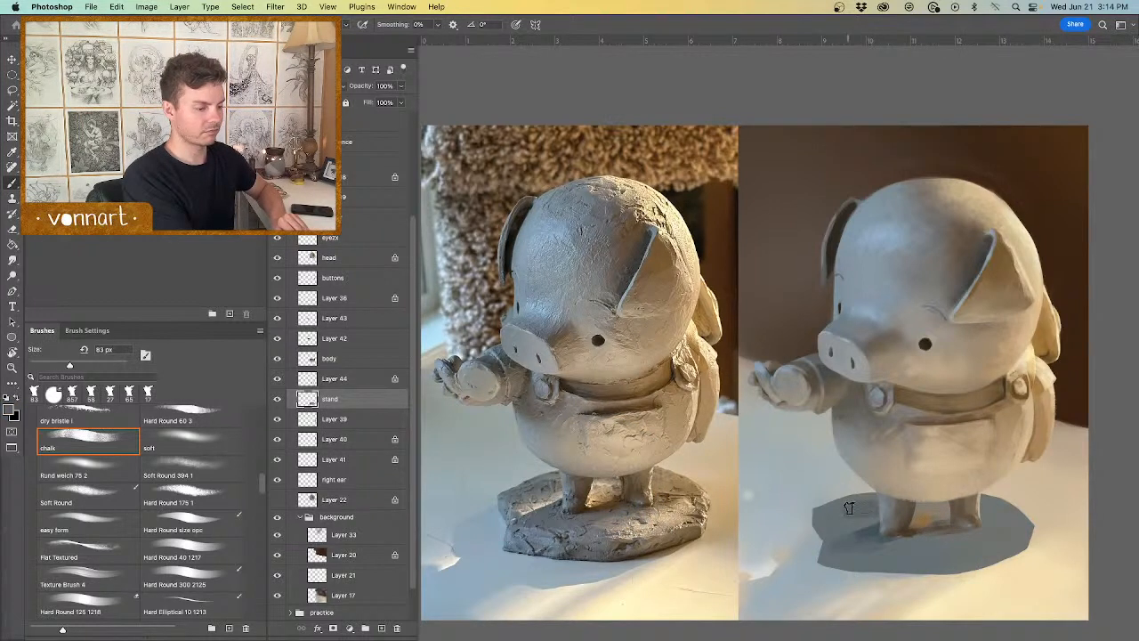
{"action": "left_click", "coordinate": [549, 477], "text": "alt"}
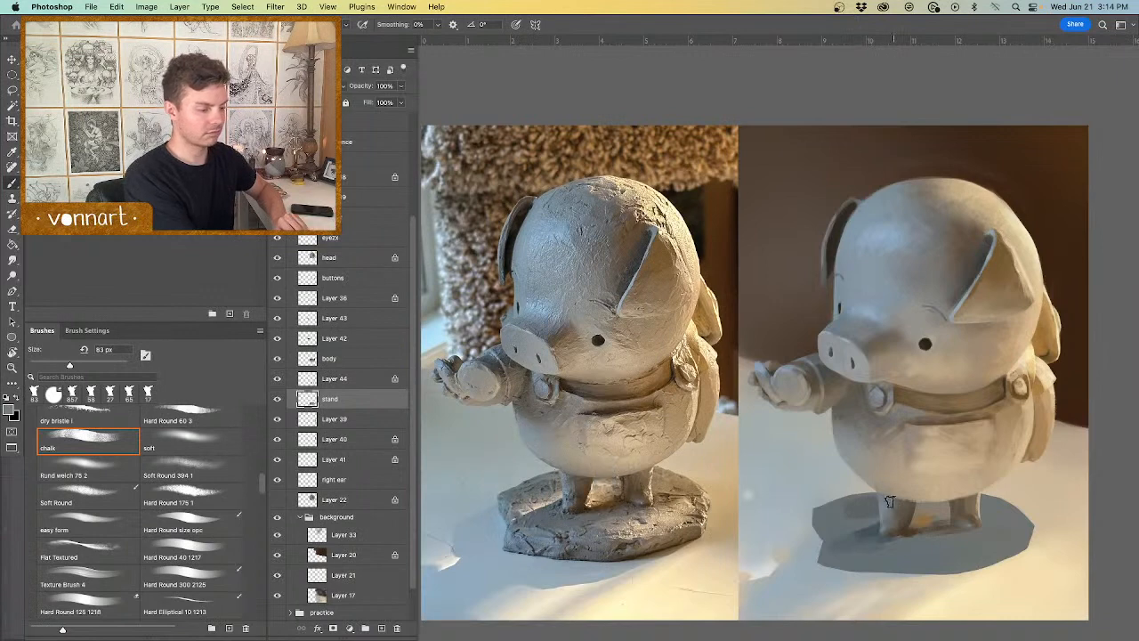
{"action": "left_click", "coordinate": [503, 505], "text": "alt"}
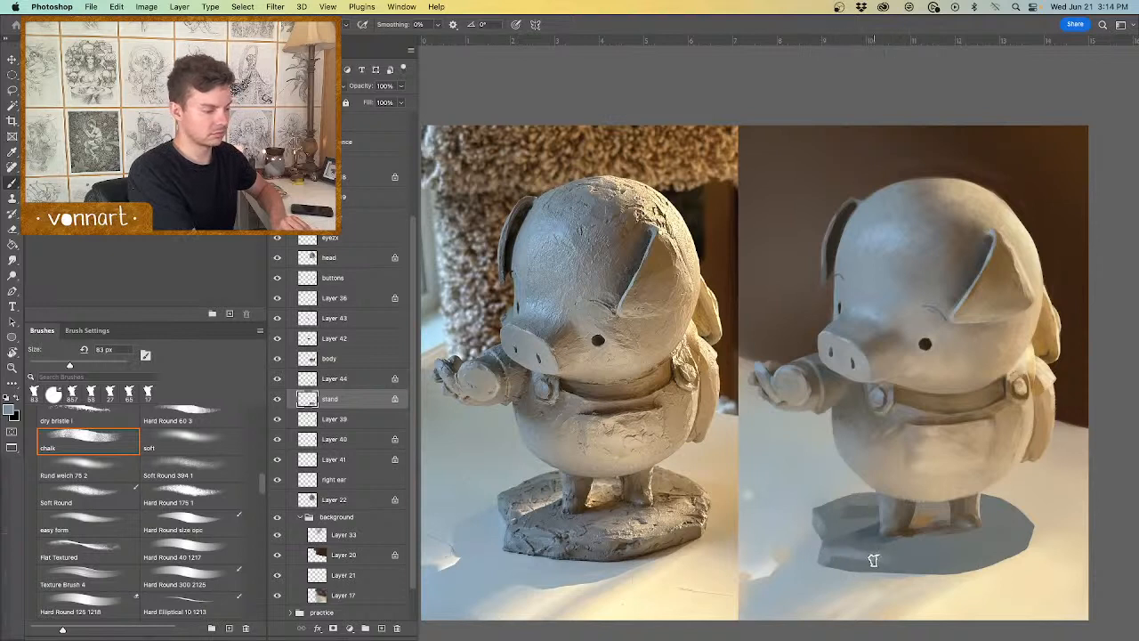
{"action": "left_click_drag", "start_coordinate": [873, 560], "coordinate": [860, 566]}
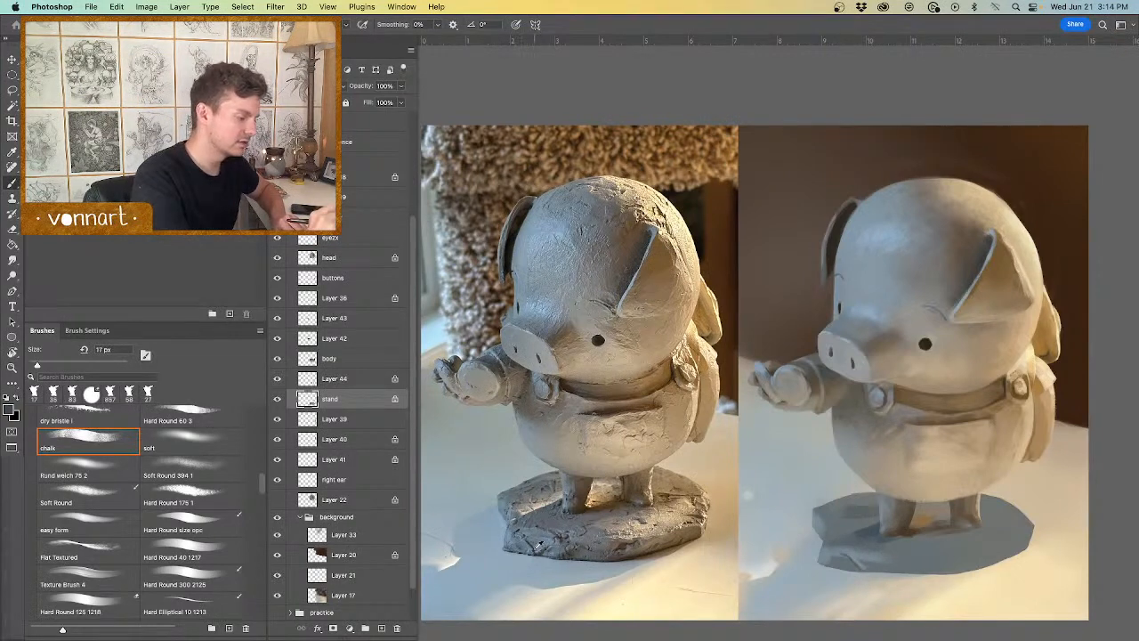
{"action": "left_click", "coordinate": [539, 531], "text": "alt"}
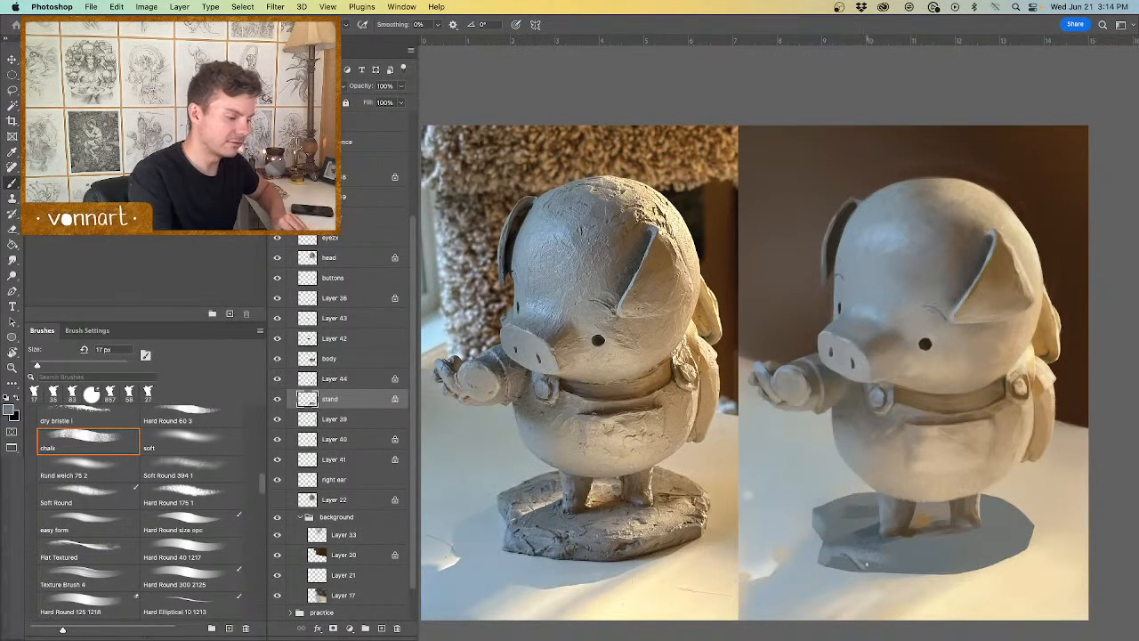
{"action": "left_click_drag", "start_coordinate": [820, 560], "coordinate": [831, 563]}
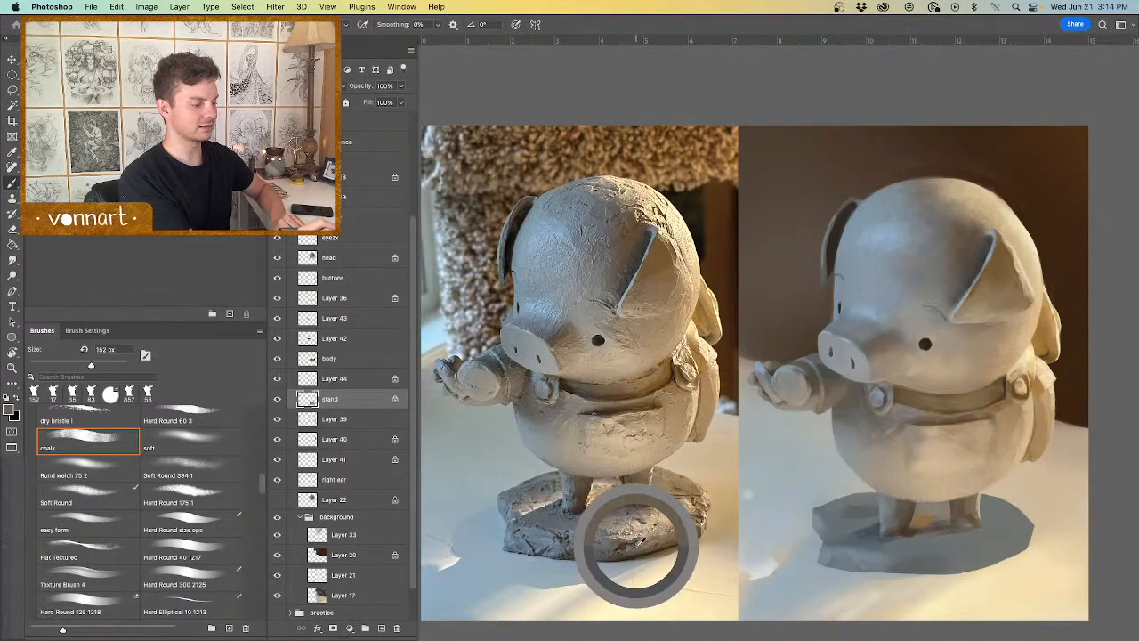
Step: Shade the stand's front edge in sampled grey and add a warm tan light patch beside the backpack-side leg, using the chalk brush at 64–152 px
{"action": "left_click", "coordinate": [640, 542], "text": "alt"}
{"action": "left_click_drag", "start_coordinate": [998, 562], "coordinate": [972, 565]}
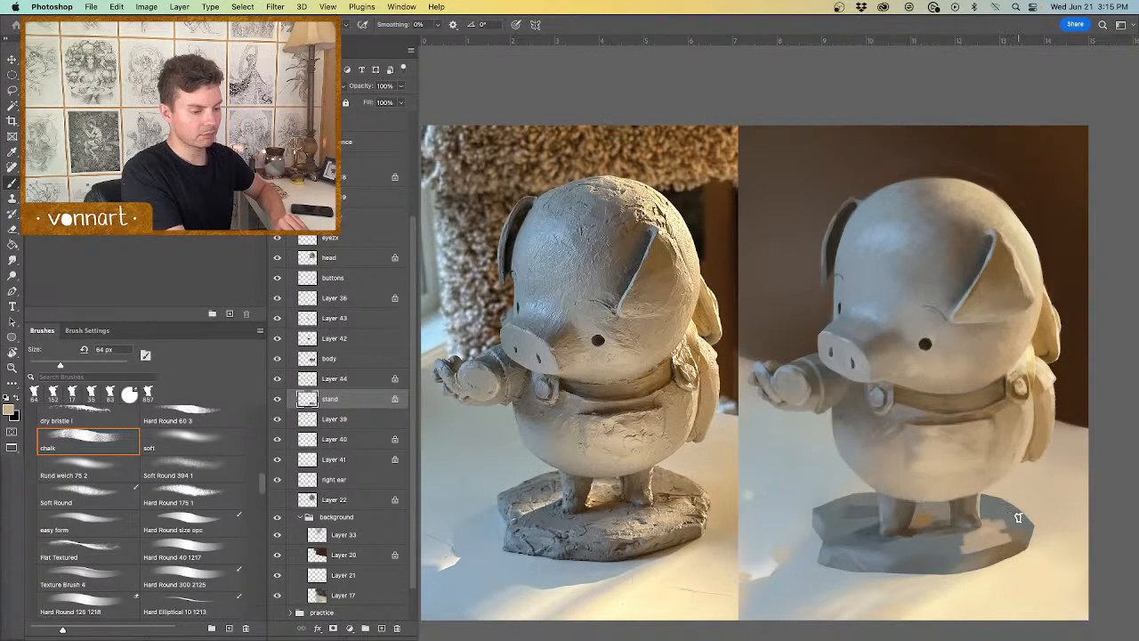
{"action": "mouse_move", "coordinate": [994, 521]}
{"action": "left_mouse_down"}
{"action": "mouse_move", "coordinate": [1011, 522]}
{"action": "mouse_move", "coordinate": [983, 513]}
{"action": "left_mouse_up"}
{"action": "left_click", "coordinate": [658, 494], "text": "alt"}
{"action": "left_click", "coordinate": [666, 489], "text": "alt"}
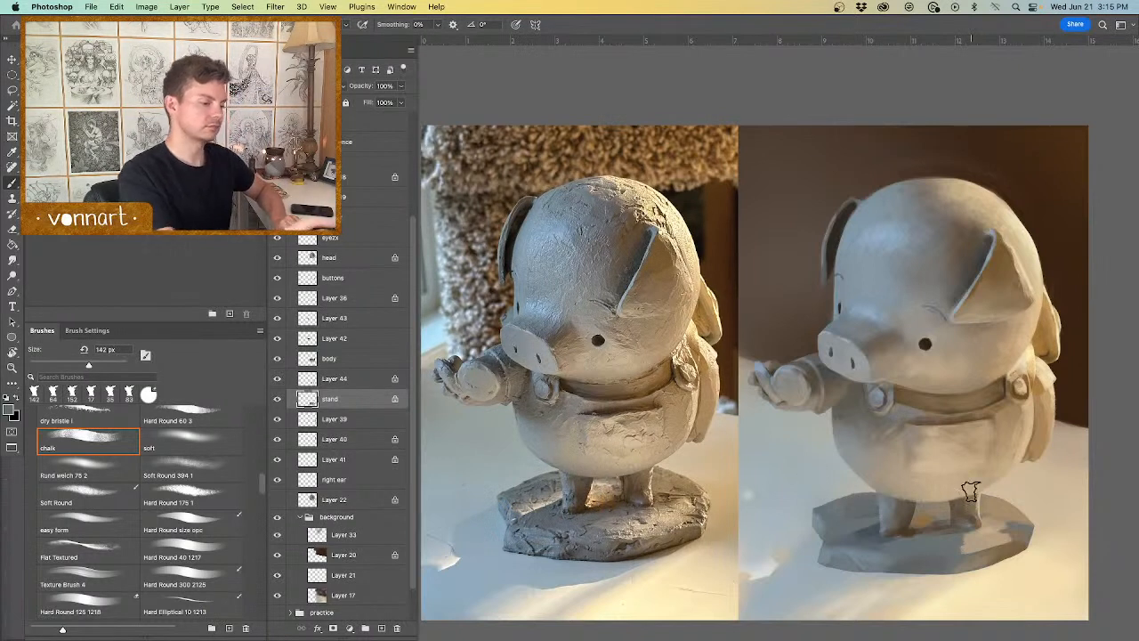
{"action": "left_click", "coordinate": [550, 473], "text": "alt"}
{"action": "left_click_drag", "start_coordinate": [885, 500], "coordinate": [881, 499]}
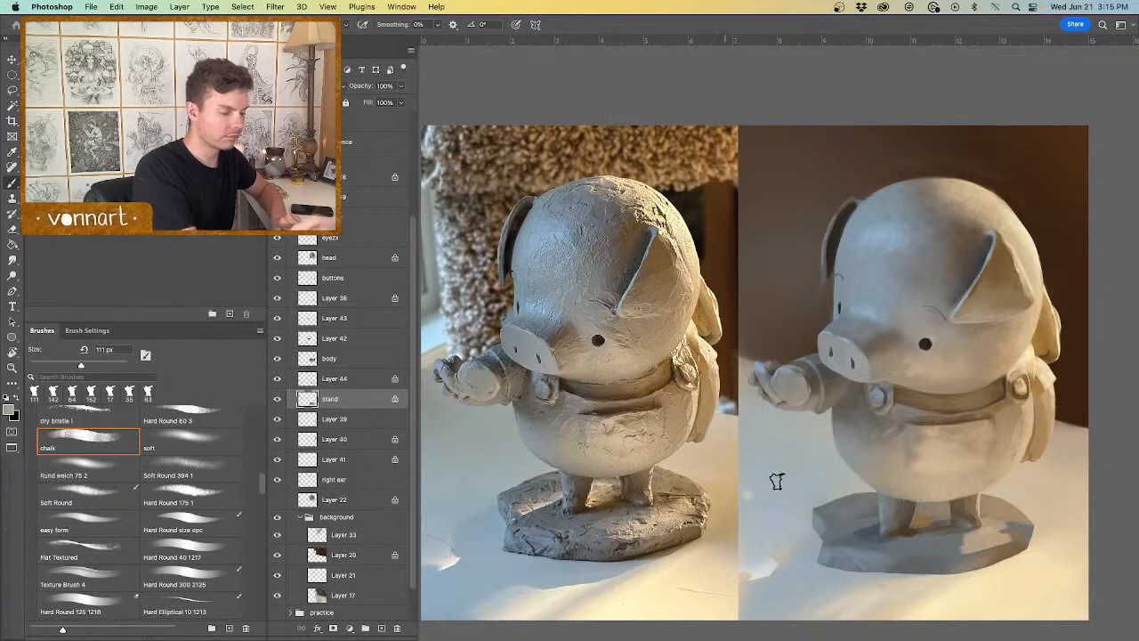
Step: Add a new layer above the stand layer and paint light grey highlights on the stand's arm-side surface with the chalk brush at 111, 57 and 18 px
{"action": "left_click", "coordinate": [381, 628]}
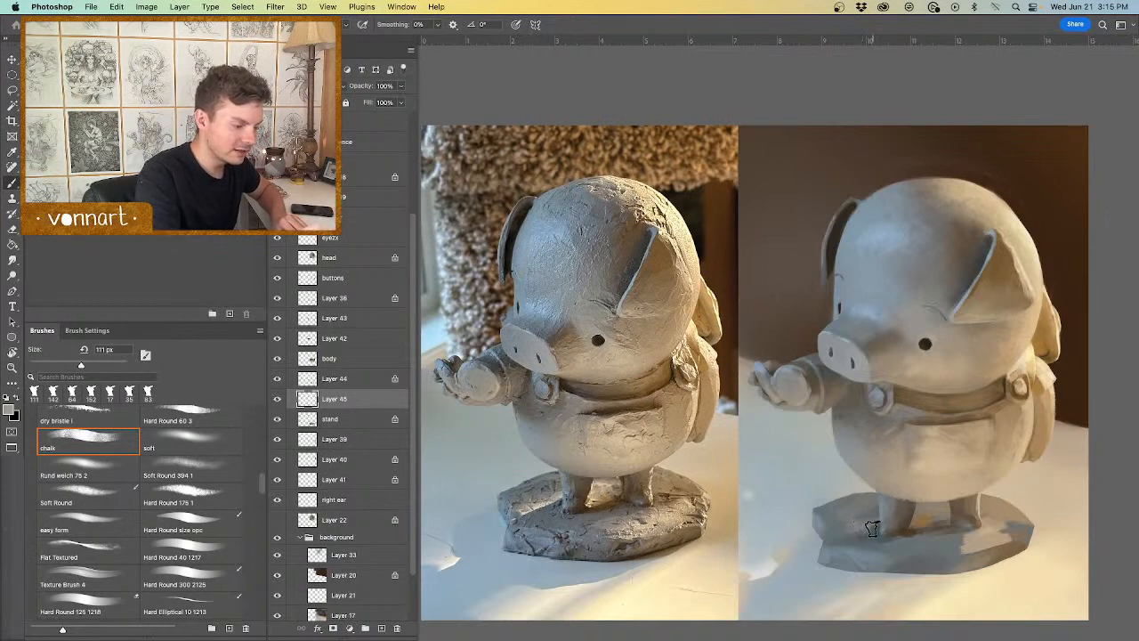
{"action": "left_click_drag", "start_coordinate": [860, 536], "coordinate": [840, 529]}
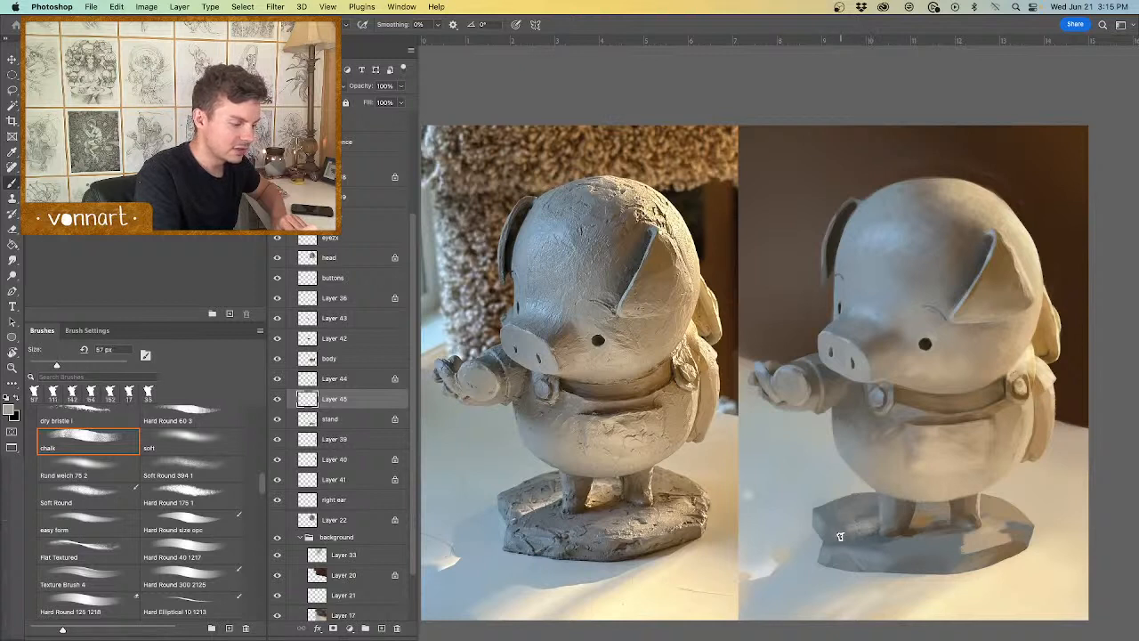
{"action": "left_click_drag", "start_coordinate": [851, 534], "coordinate": [822, 544]}
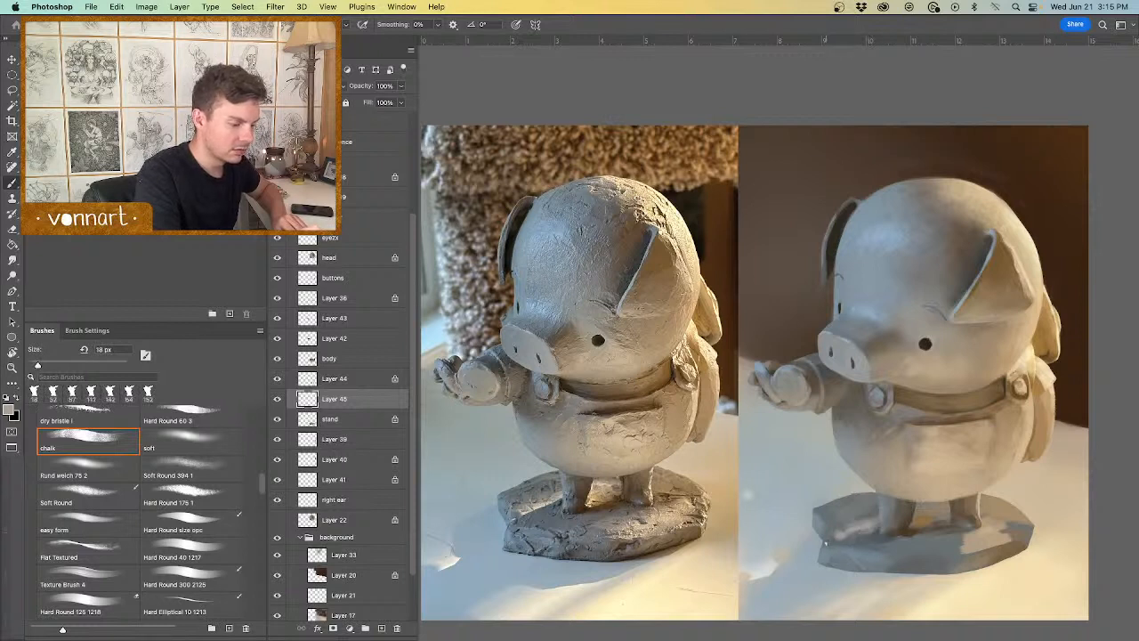
Step: Lighten the stand between the legs with light grey and cream sampled from the backpack, using the chalk brush at 76 and 18 px
{"action": "key", "text": "e"}
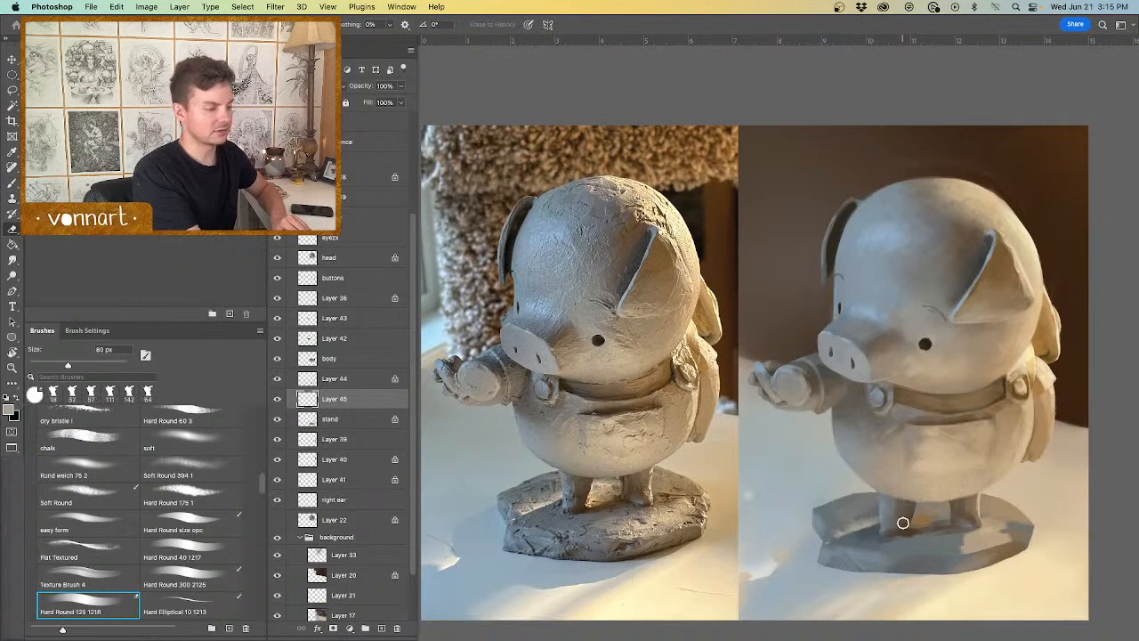
{"action": "key", "text": "b"}
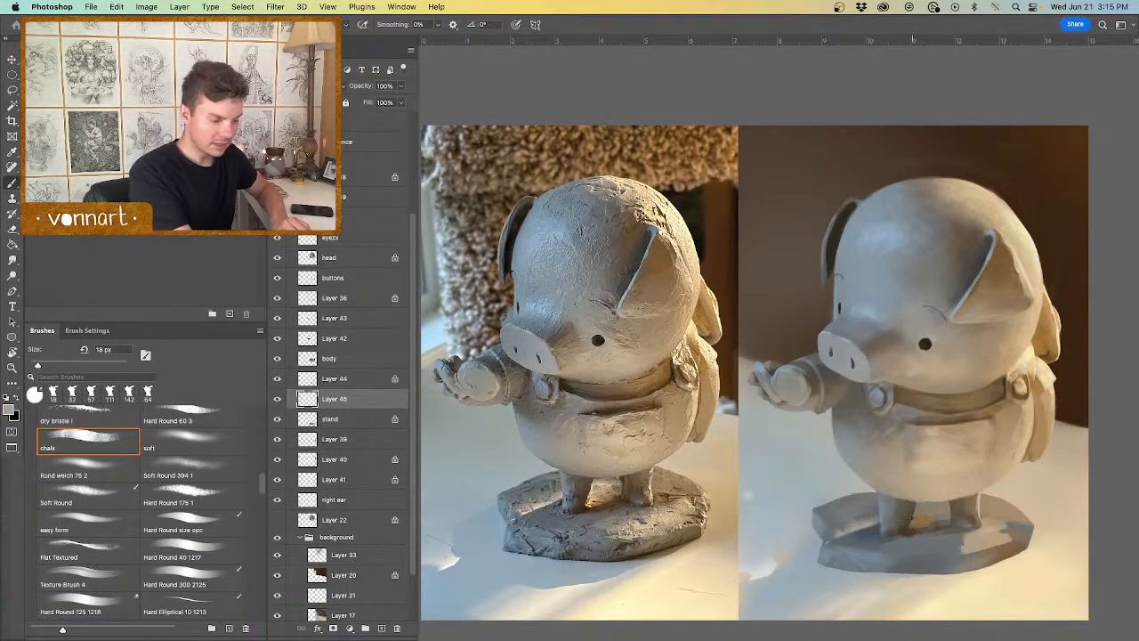
{"action": "mouse_move", "coordinate": [913, 520]}
{"action": "left_mouse_down"}
{"action": "mouse_move", "coordinate": [925, 520]}
{"action": "mouse_move", "coordinate": [920, 512]}
{"action": "mouse_move", "coordinate": [915, 522]}
{"action": "left_mouse_up"}
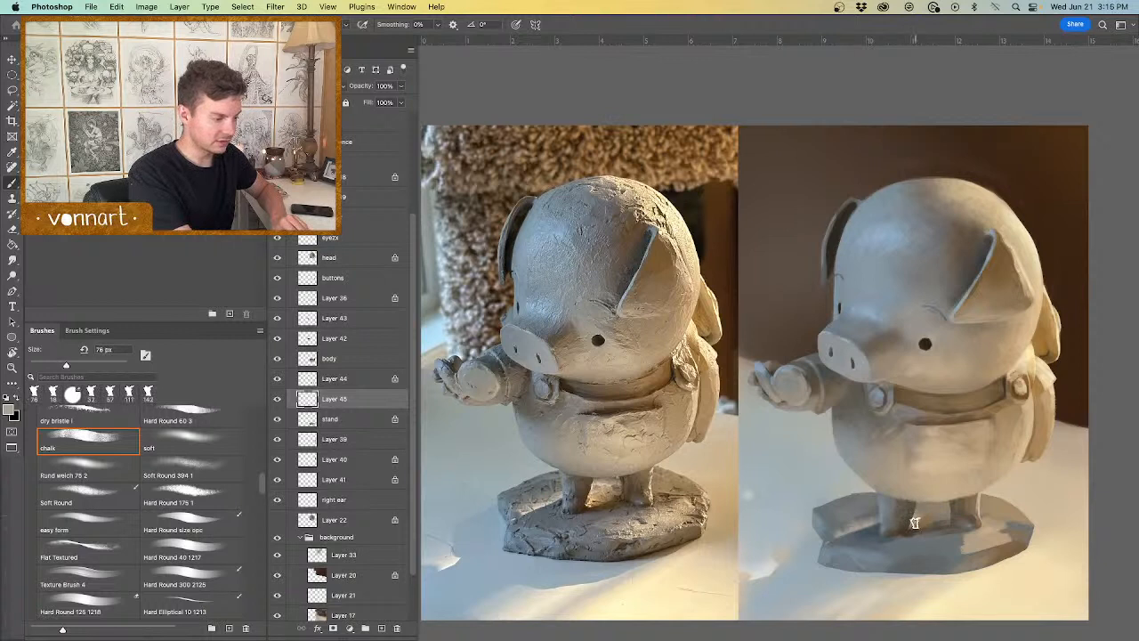
{"action": "left_click", "coordinate": [1028, 352], "text": "alt"}
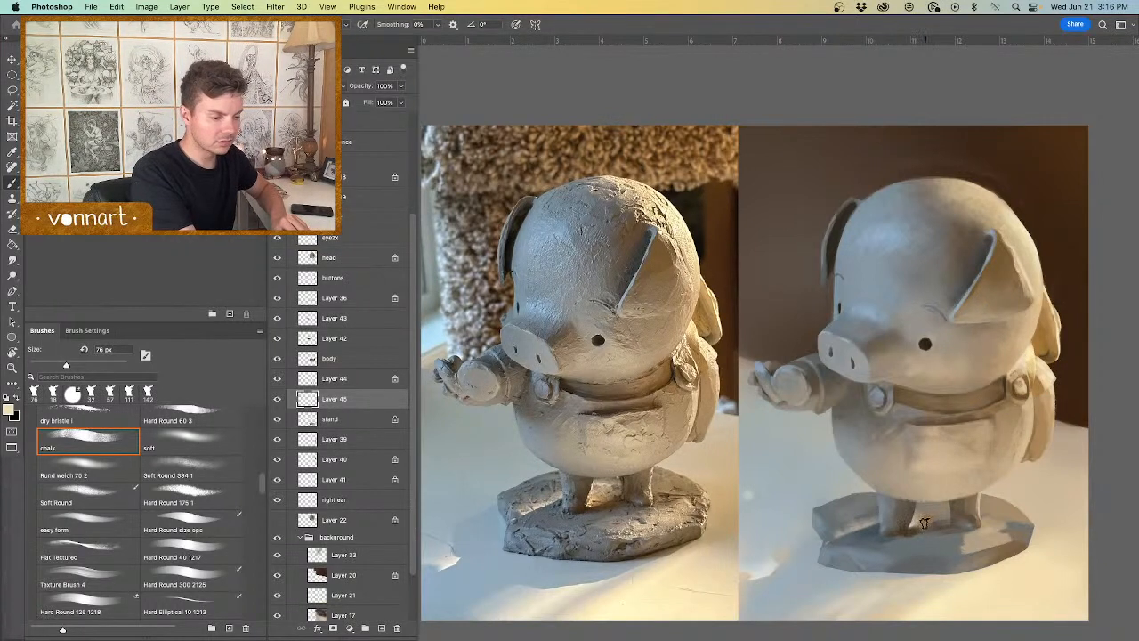
{"action": "left_click_drag", "start_coordinate": [926, 523], "coordinate": [863, 527]}
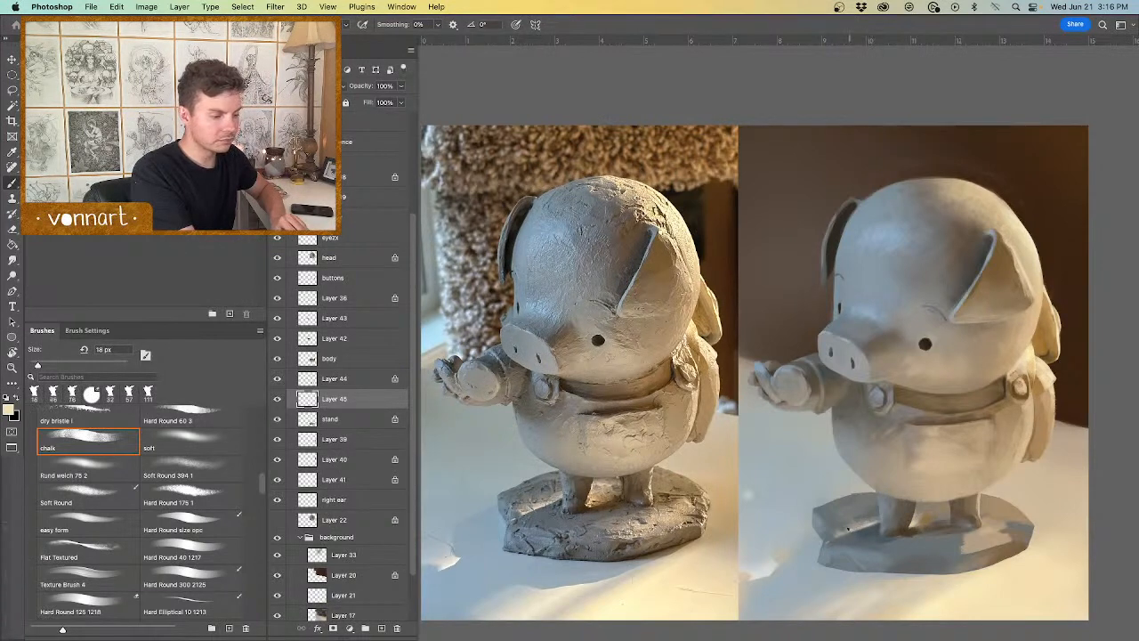
Step: Paint light and brown accents between the painted pig's legs with the 18 px chalk brush, sampling colours from the reference photo
{"action": "mouse_move", "coordinate": [934, 507]}
{"action": "left_mouse_down"}
{"action": "mouse_move", "coordinate": [956, 507]}
{"action": "mouse_move", "coordinate": [919, 508]}
{"action": "left_mouse_up"}
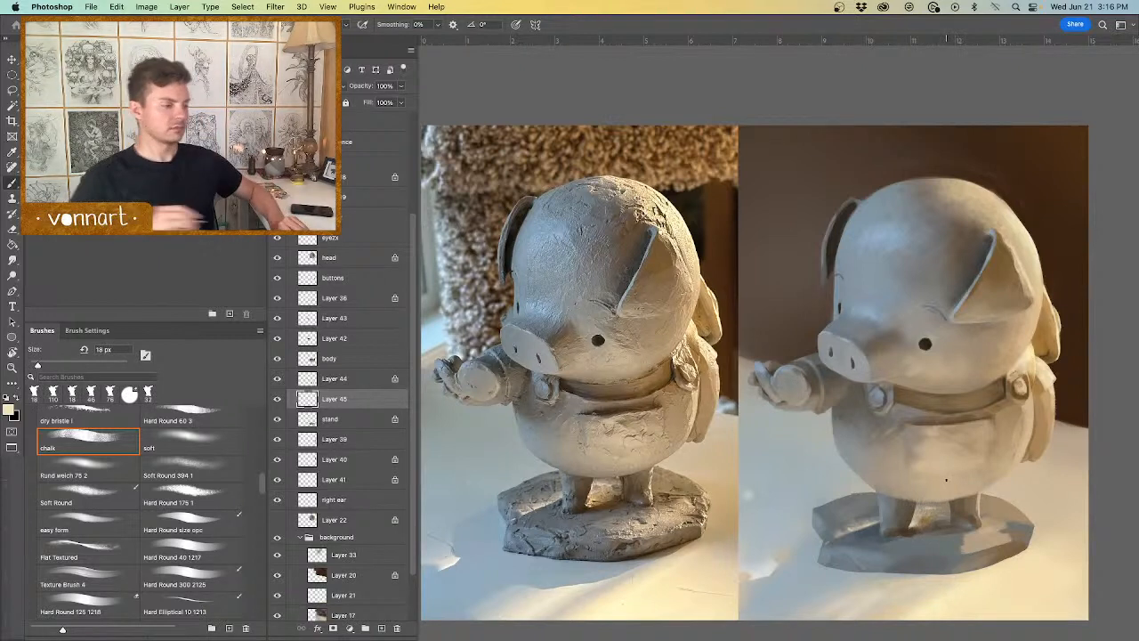
{"action": "left_click", "coordinate": [604, 497], "text": "alt"}
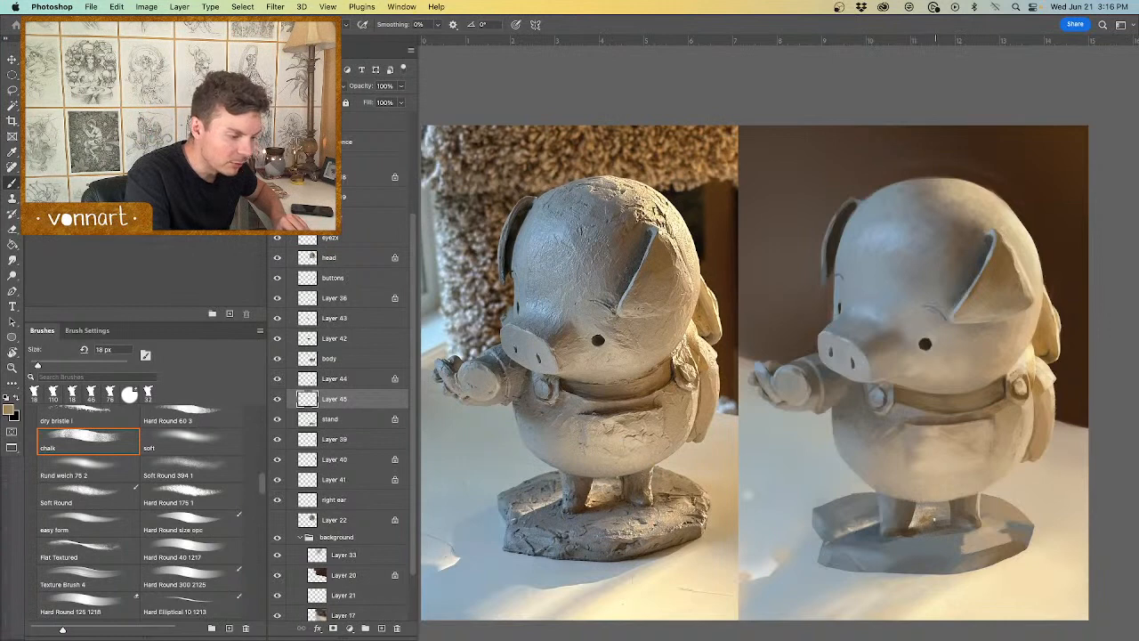
{"action": "left_click", "coordinate": [615, 498], "text": "alt"}
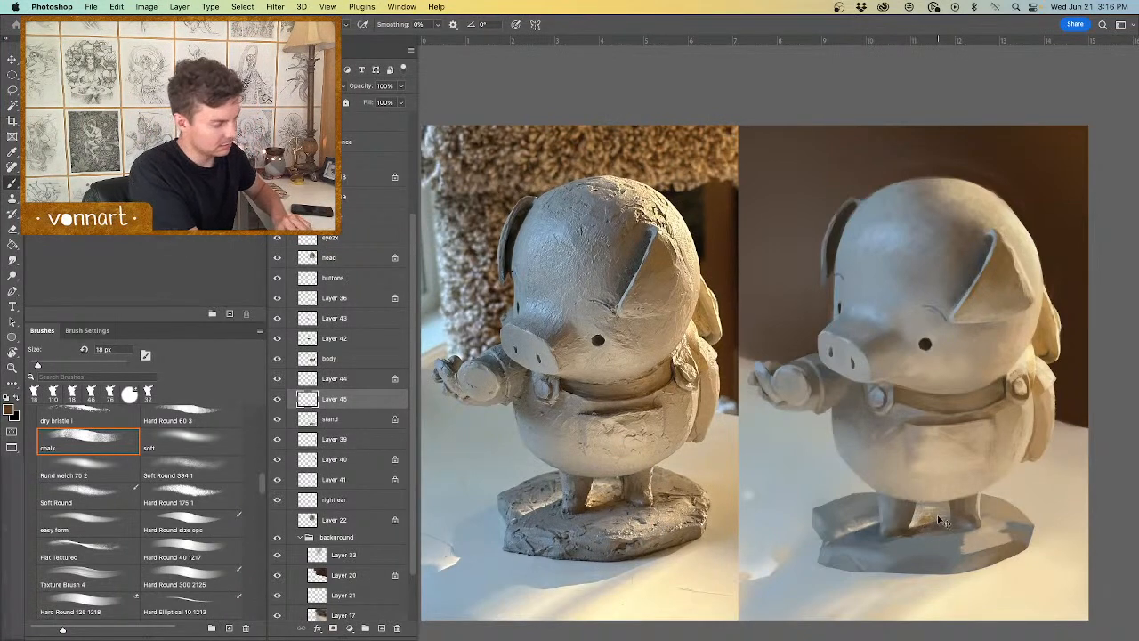
Step: Merge Layer 45 down into the stand layer
{"action": "left_click", "coordinate": [380, 415]}
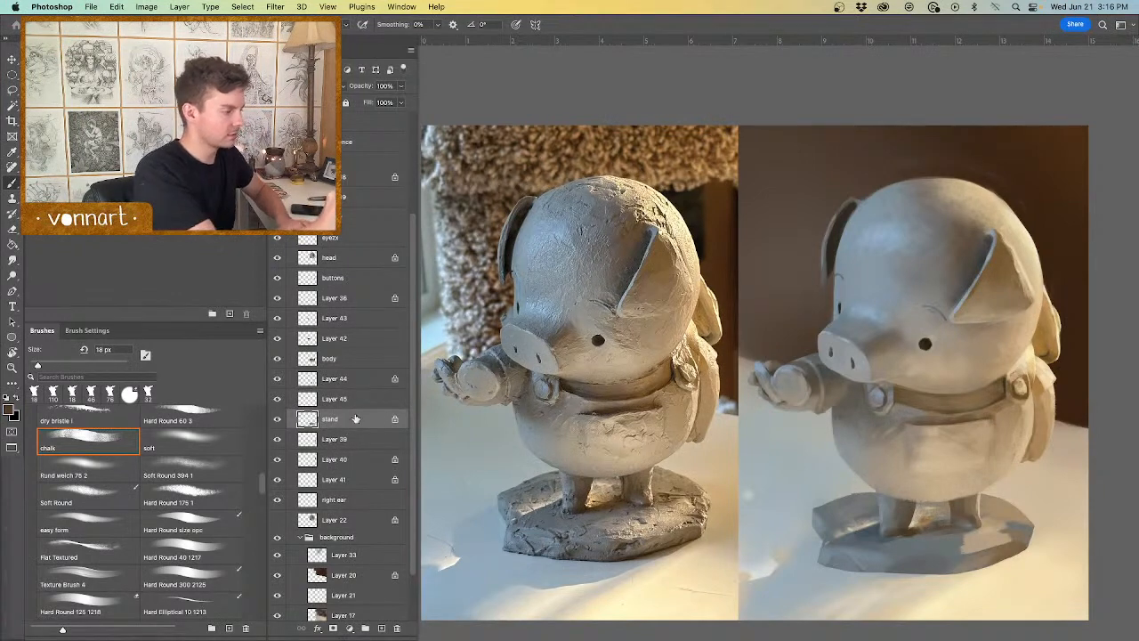
{"action": "left_click", "coordinate": [355, 403]}
{"action": "key", "text": "super+e"}
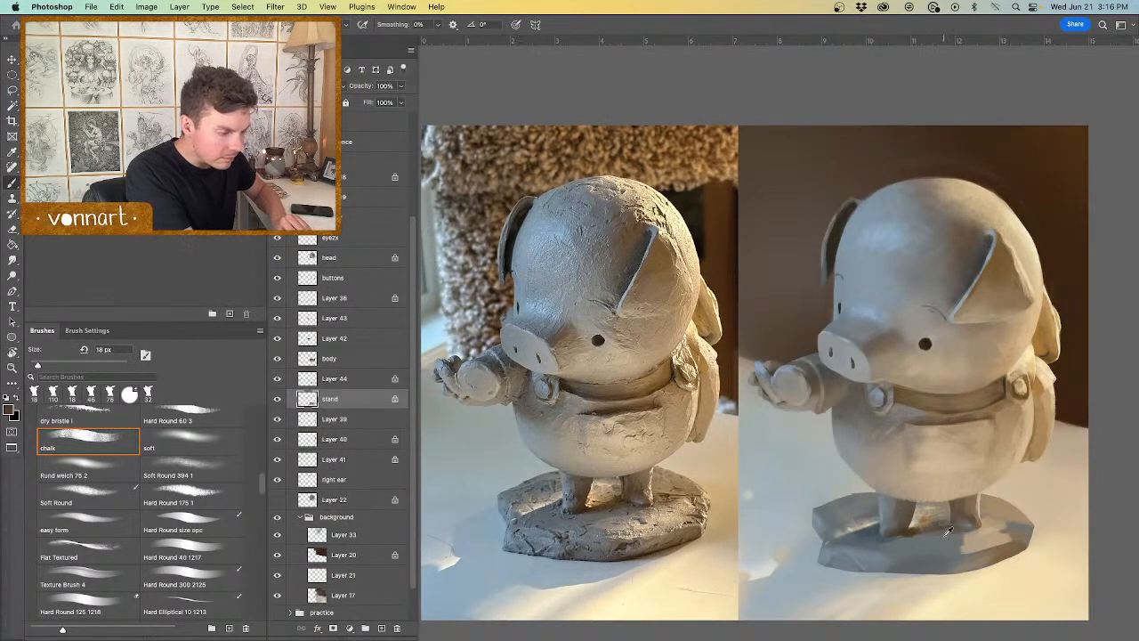
Step: Shade the top surface of the painted stand around the feet with greys sampled from the reference stand
{"action": "left_click", "coordinate": [602, 513], "text": "alt"}
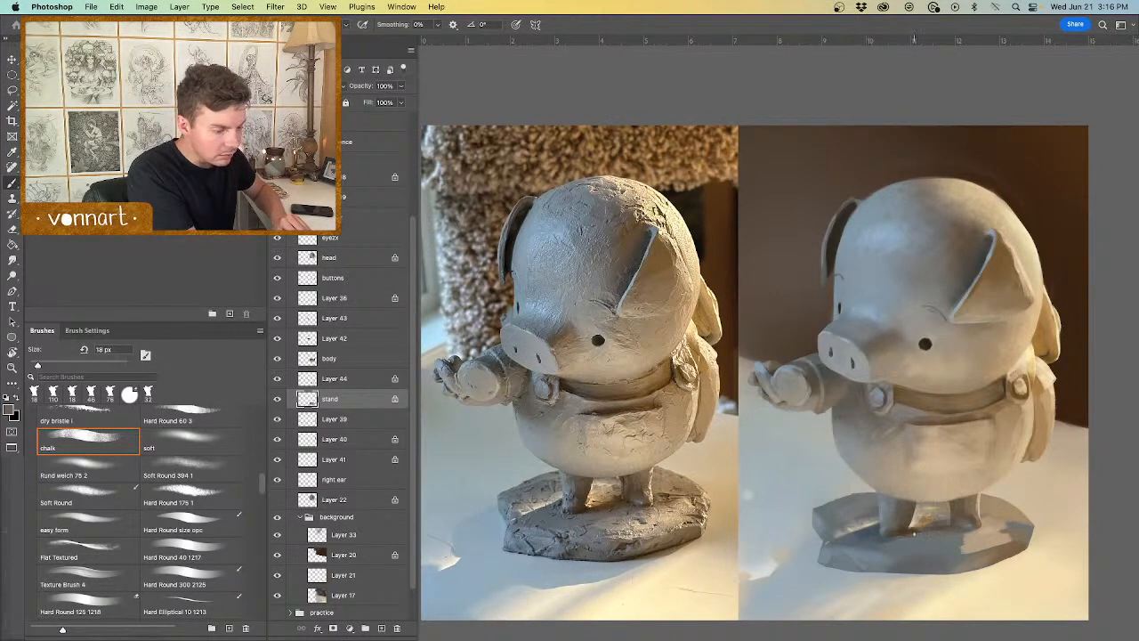
{"action": "left_click_drag", "start_coordinate": [900, 538], "coordinate": [884, 543]}
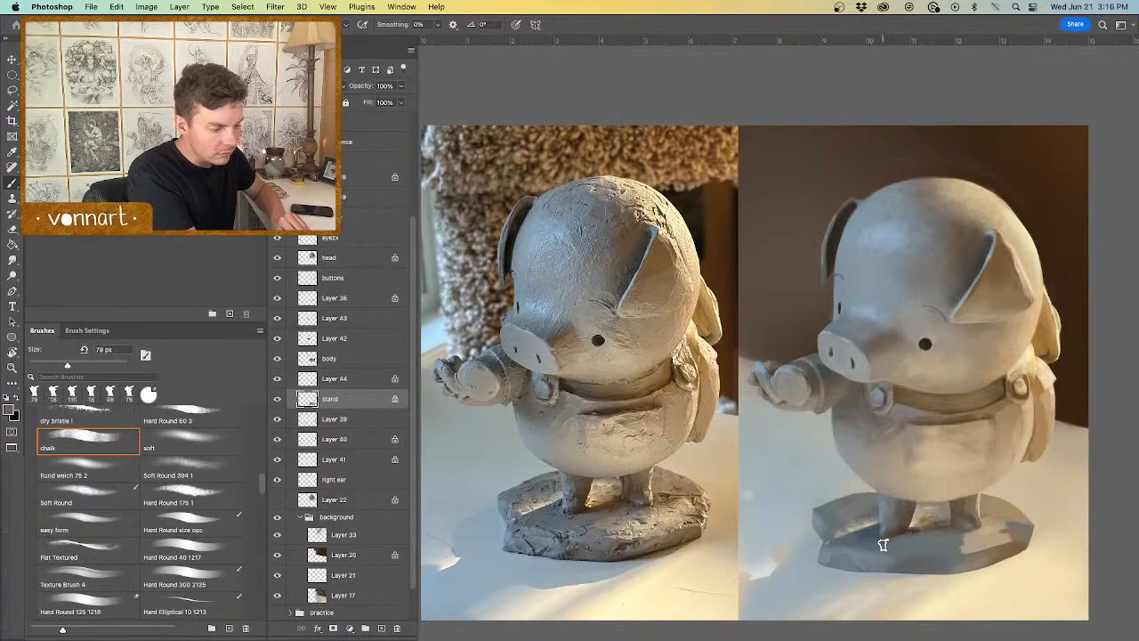
{"action": "left_click", "coordinate": [619, 524], "text": "alt"}
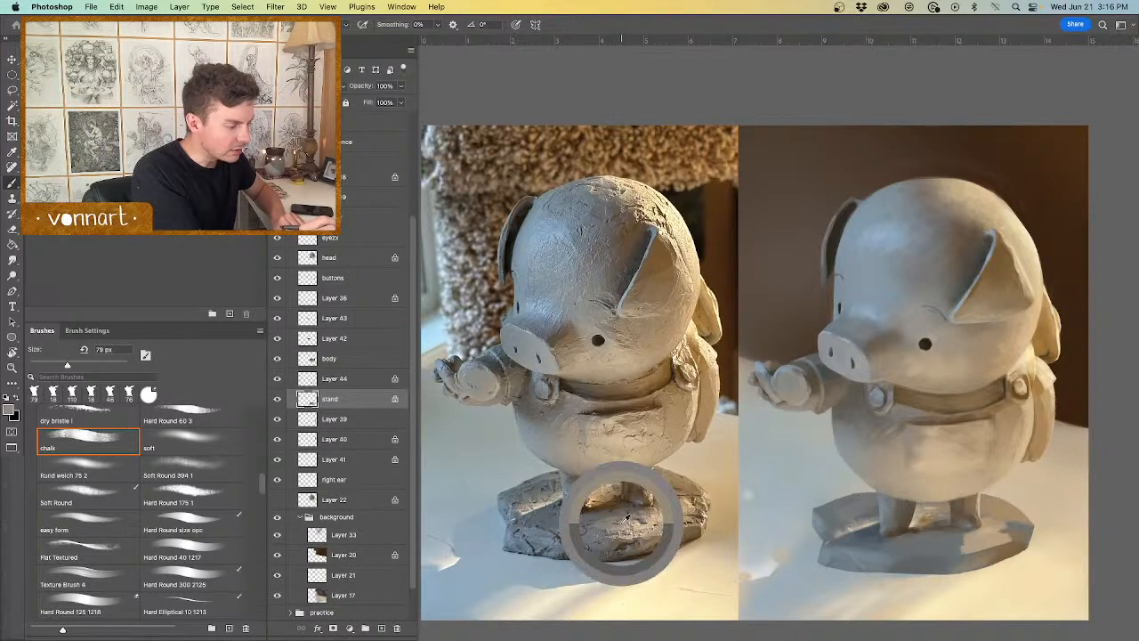
{"action": "left_click_drag", "start_coordinate": [965, 536], "coordinate": [967, 535]}
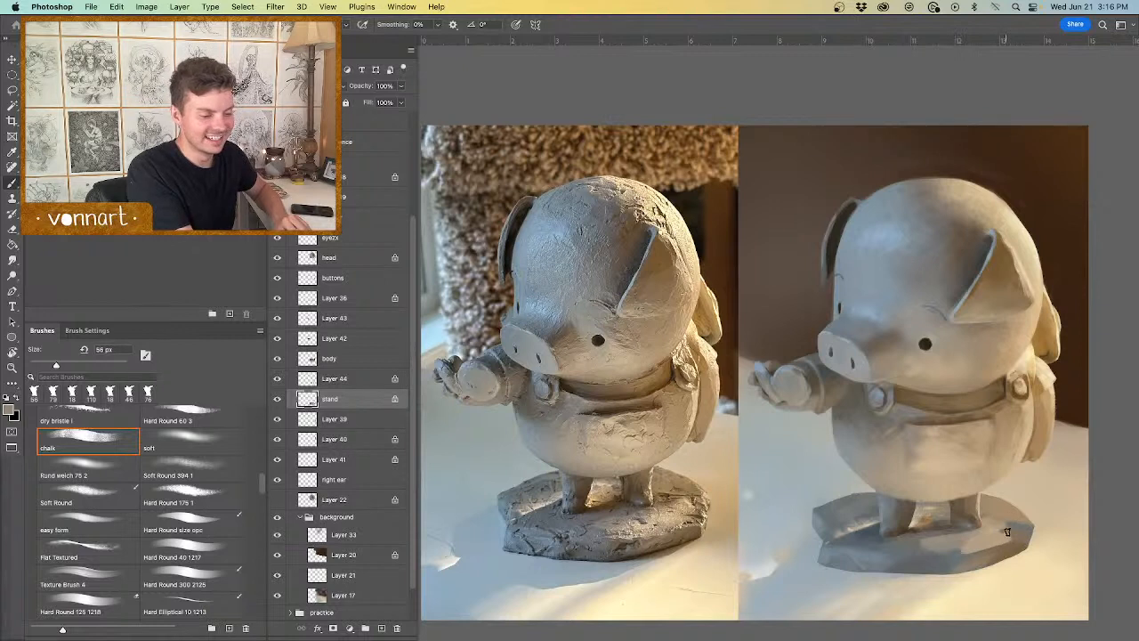
Step: Paint warm beige highlights along the stand's right rim and front edge, using a colour sampled from the reference stand
{"action": "left_click", "coordinate": [688, 503], "text": "alt"}
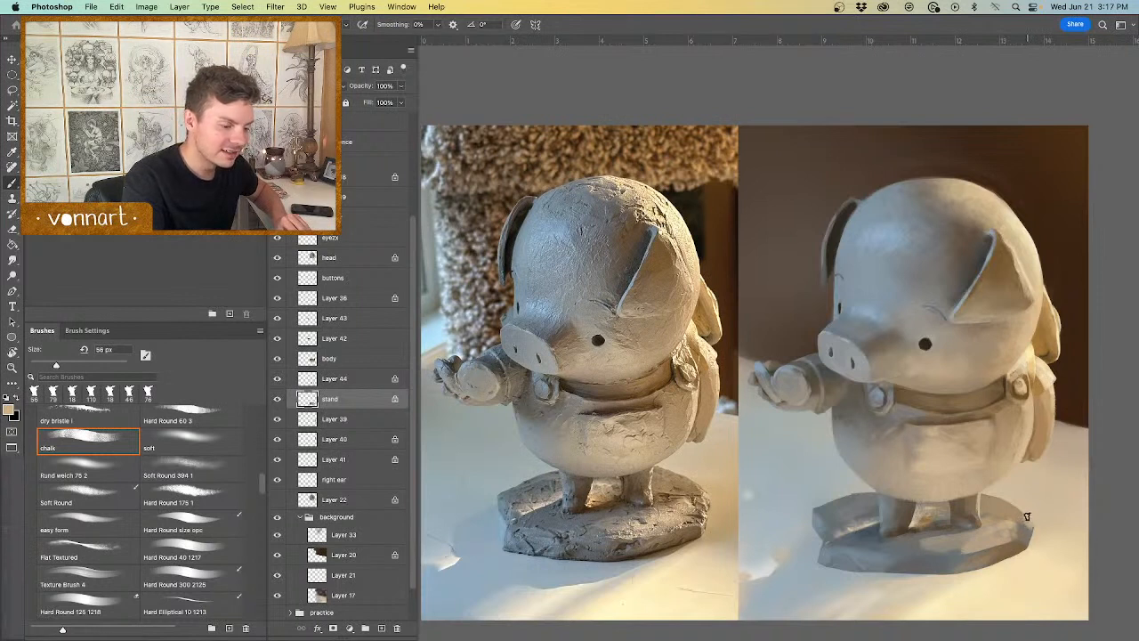
{"action": "left_click_drag", "start_coordinate": [1023, 523], "coordinate": [1024, 525]}
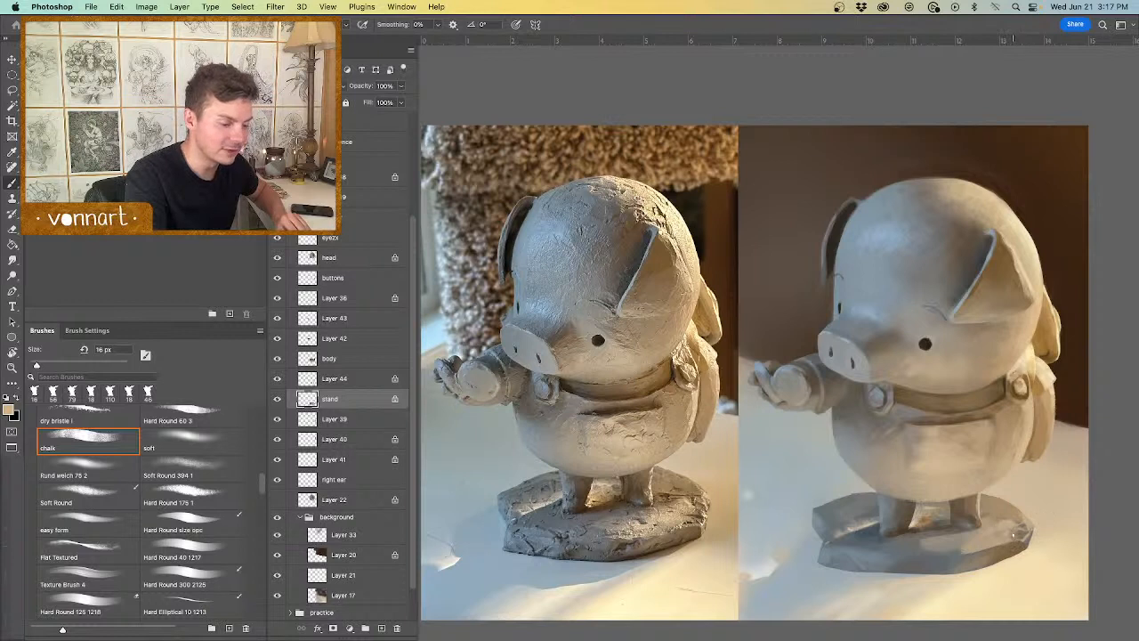
{"action": "left_click_drag", "start_coordinate": [1005, 538], "coordinate": [958, 553]}
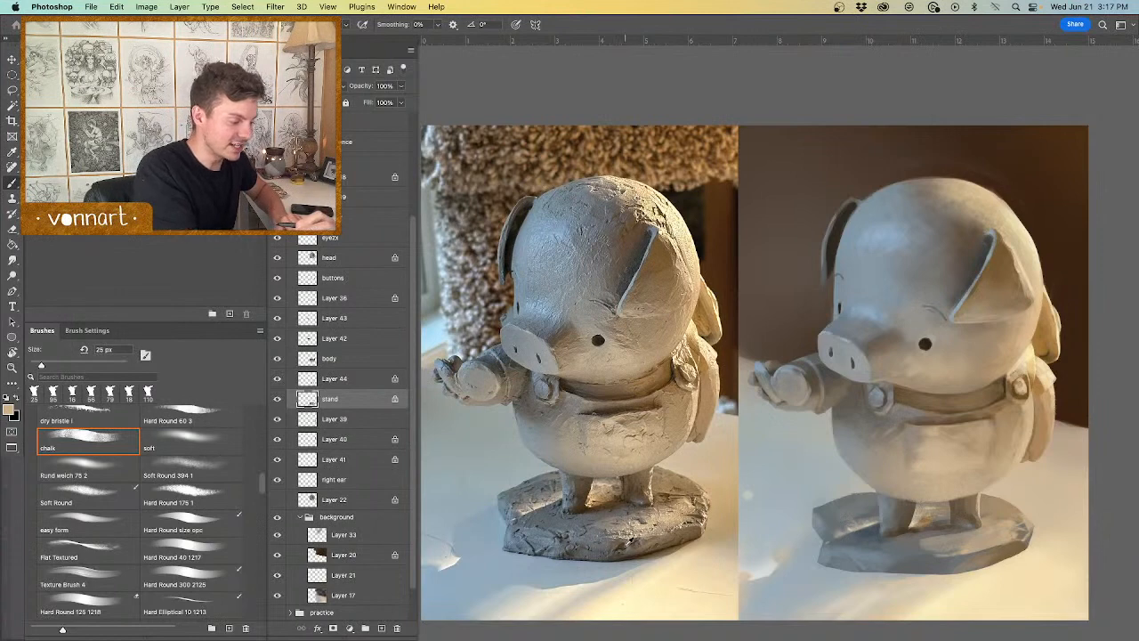
Step: Darken the stand's lower front face with dark tones sampled from the bottom edge of the reference stand
{"action": "left_click", "coordinate": [624, 547], "text": "alt"}
{"action": "left_click", "coordinate": [631, 556], "text": "alt"}
{"action": "mouse_move", "coordinate": [944, 567]}
{"action": "left_mouse_down"}
{"action": "mouse_move", "coordinate": [984, 566]}
{"action": "mouse_move", "coordinate": [944, 577]}
{"action": "mouse_move", "coordinate": [1016, 558]}
{"action": "mouse_move", "coordinate": [901, 568]}
{"action": "left_mouse_up"}
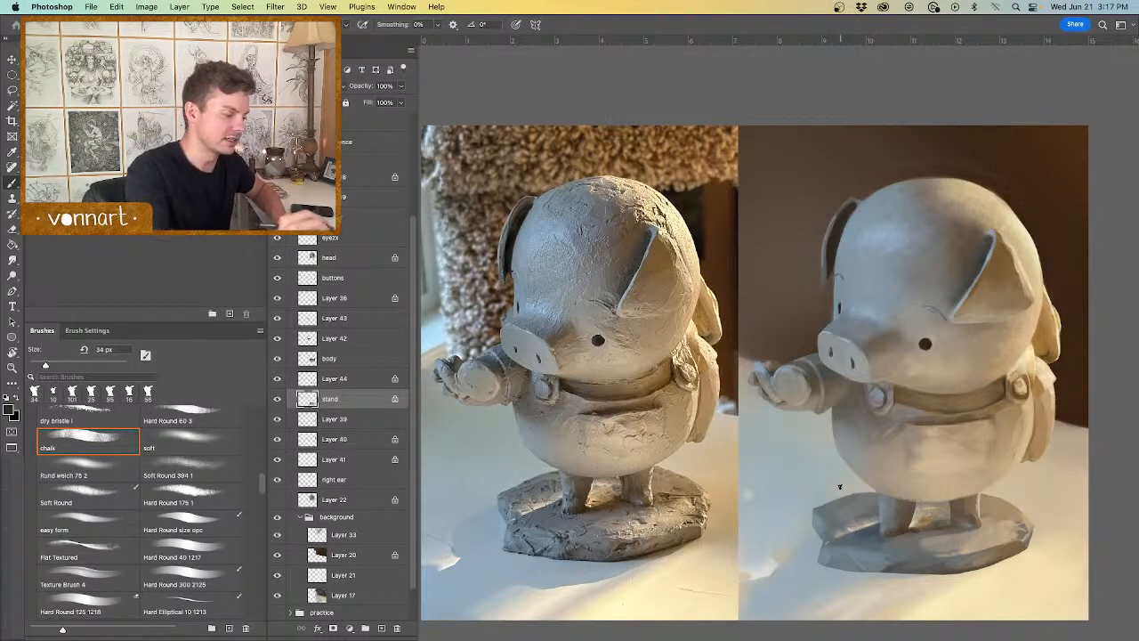
{"action": "left_click_drag", "start_coordinate": [890, 560], "coordinate": [850, 558]}
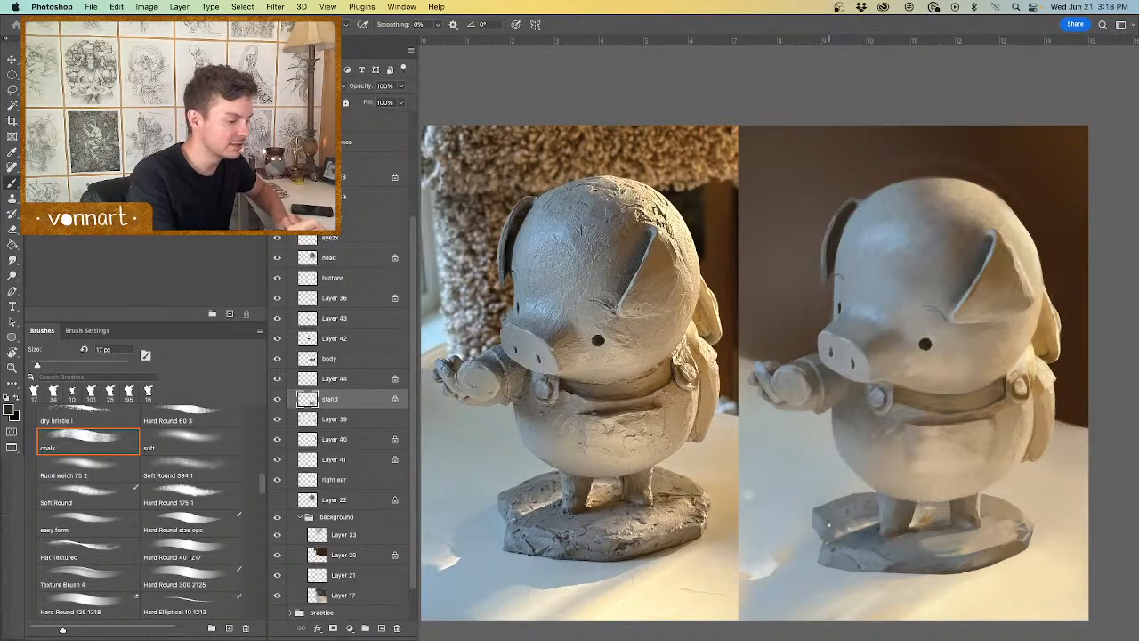
Step: Refine the stand's left side and rim details with the 17 px chalk brush, using blue-grey and dark tones sampled from the images
{"action": "left_click", "coordinate": [513, 495], "text": "alt"}
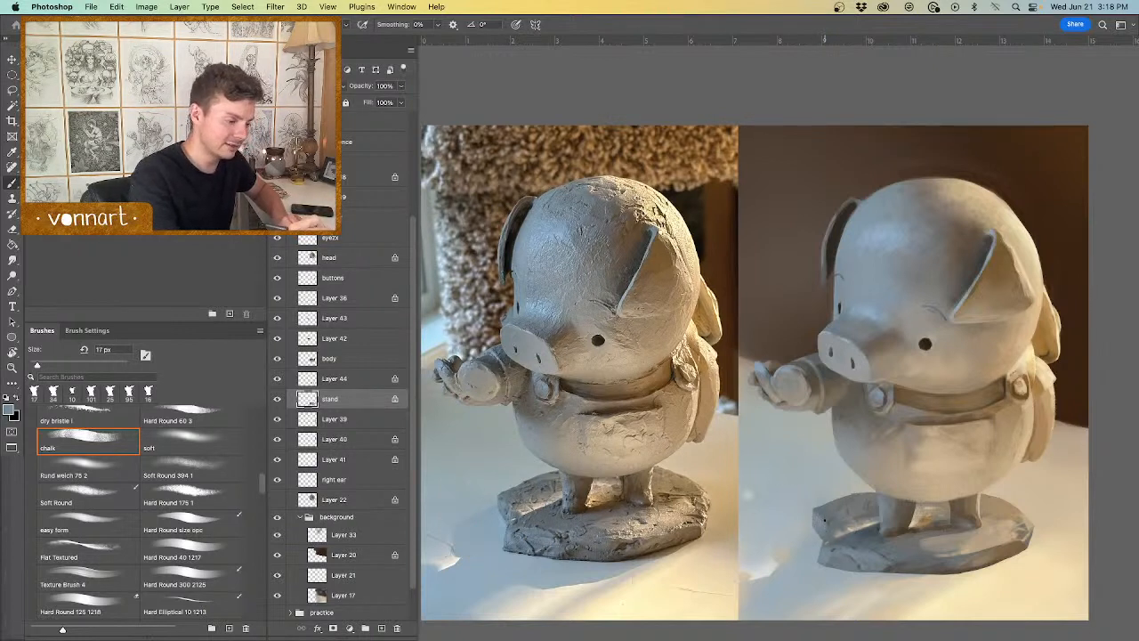
{"action": "left_click", "coordinate": [828, 505], "text": "alt"}
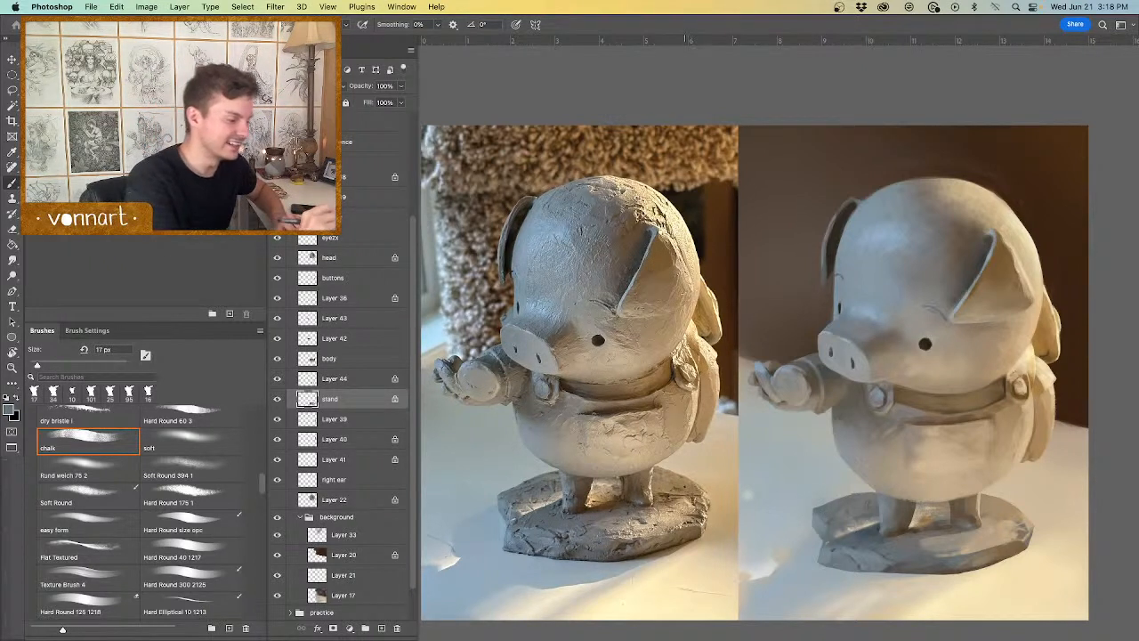
{"action": "left_click", "coordinate": [675, 489], "text": "alt"}
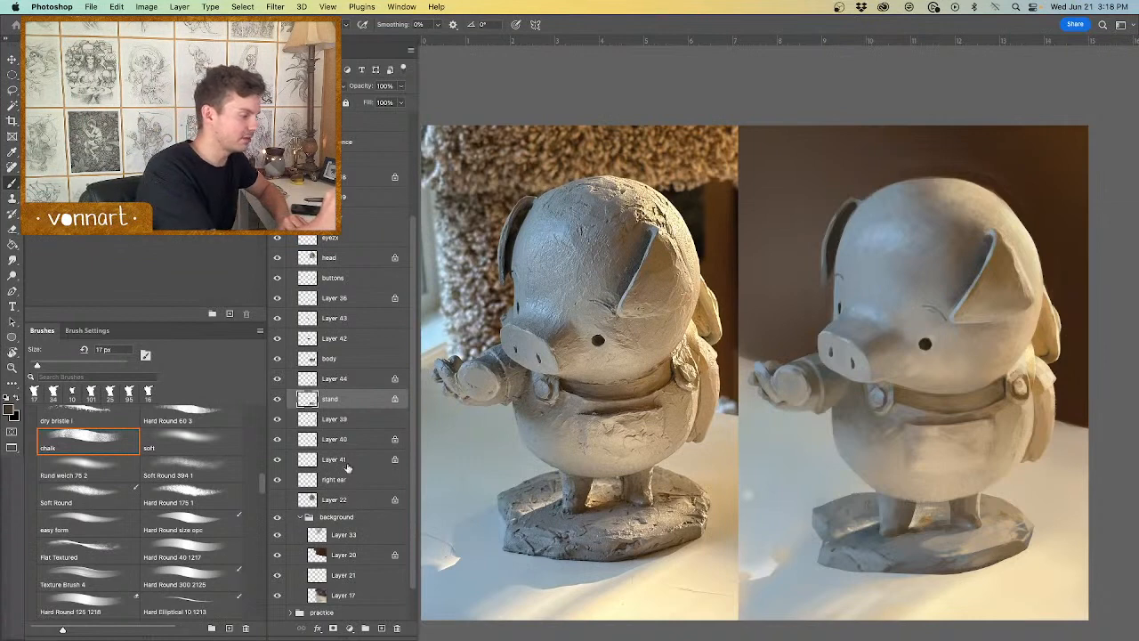
Step: Add a new layer directly above Layer 22 and name it "shadow"
{"action": "left_click", "coordinate": [345, 420]}
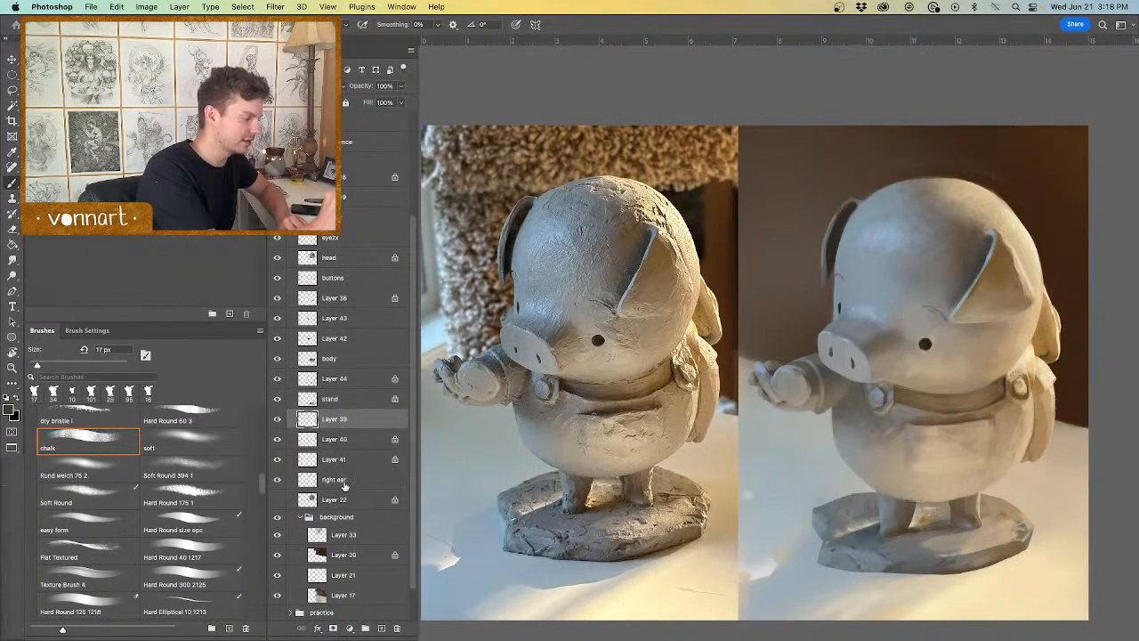
{"action": "left_click", "coordinate": [346, 499]}
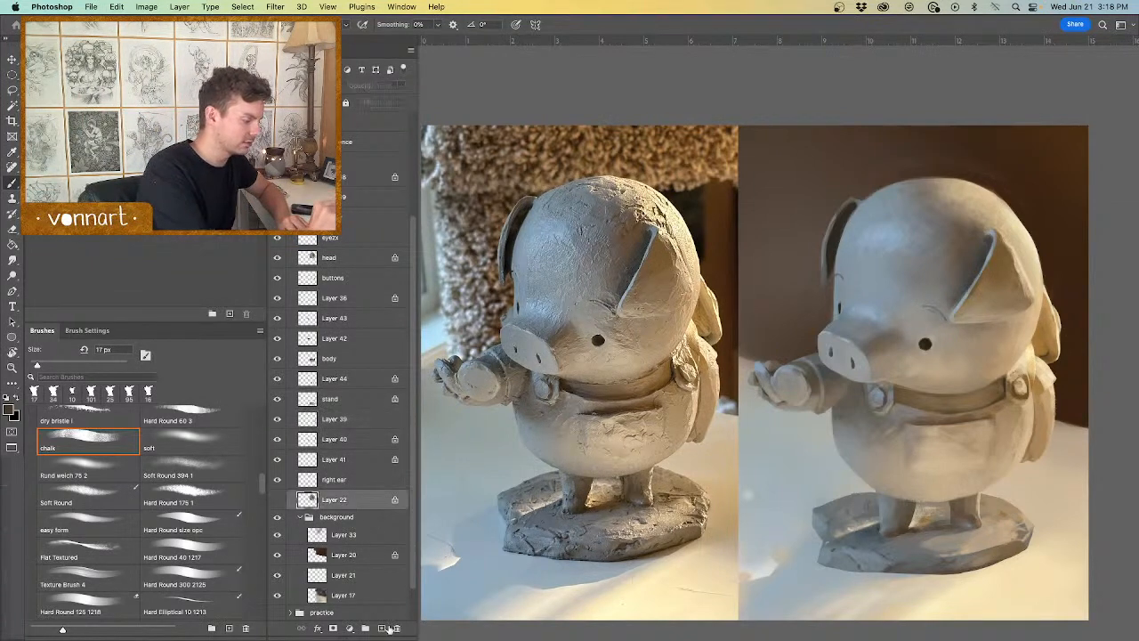
{"action": "left_click", "coordinate": [381, 629]}
{"action": "double_click", "coordinate": [338, 503]}
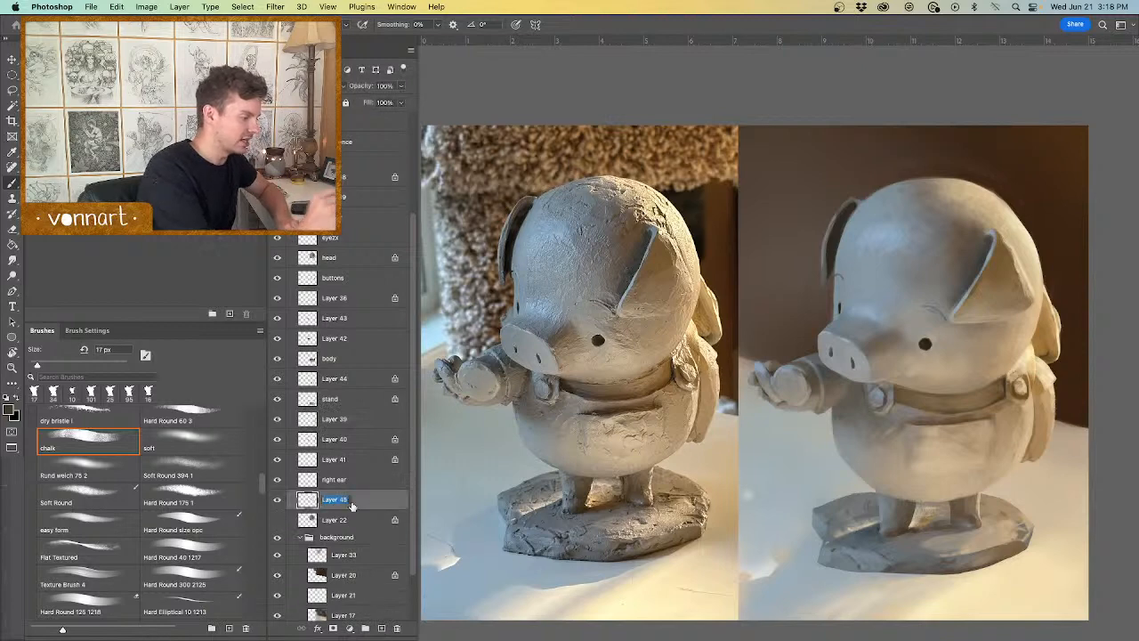
{"action": "type", "text": "l"}
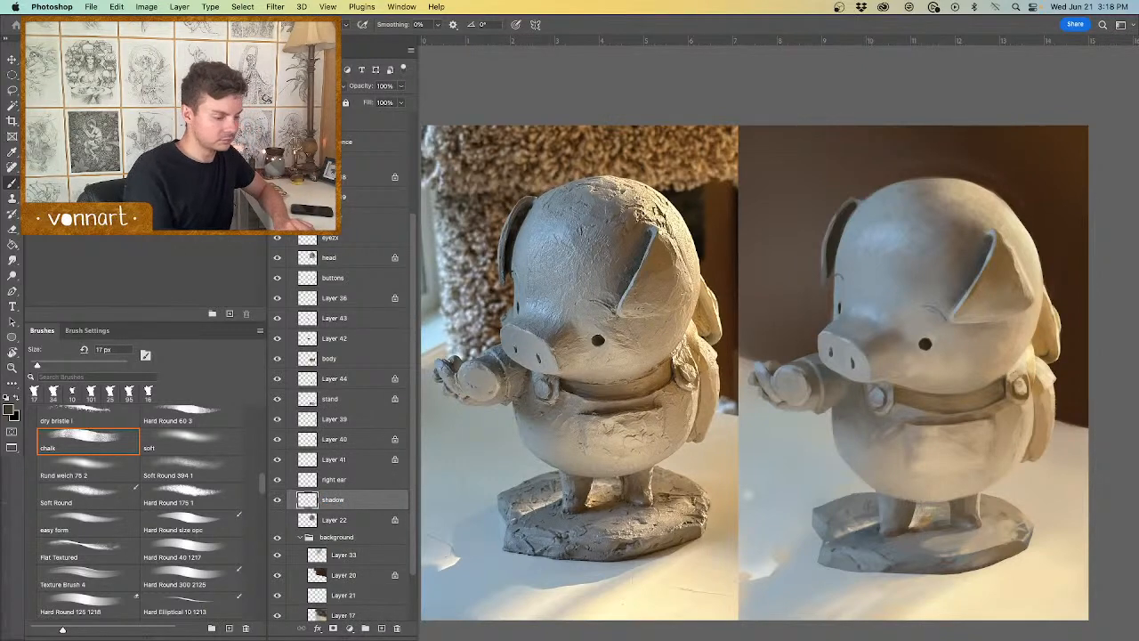
Step: Rough in a brown cast shadow below the stand with the 56 px chalk brush, using a colour sampled beside the reference stand
{"action": "key", "text": "super+minus"}
{"action": "mouse_move", "coordinate": [809, 475]}
{"action": "left_mouse_down"}
{"action": "mouse_move", "coordinate": [939, 455]}
{"action": "mouse_move", "coordinate": [867, 445]}
{"action": "left_mouse_up"}
{"action": "left_click", "coordinate": [886, 447], "text": "alt"}
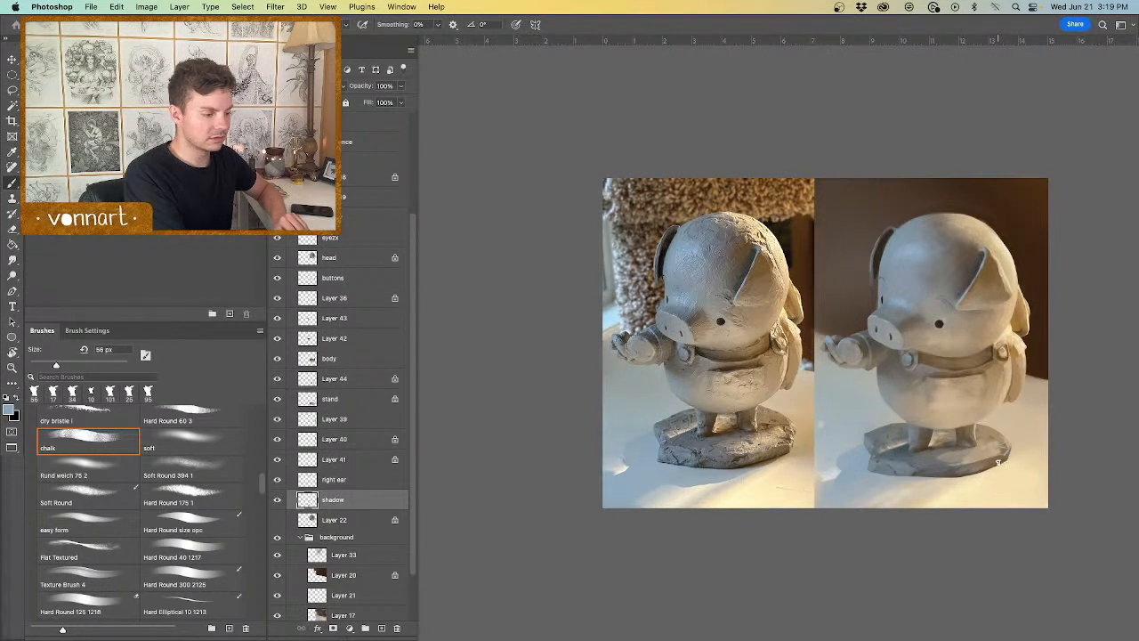
{"action": "left_click", "coordinate": [774, 458], "text": "alt"}
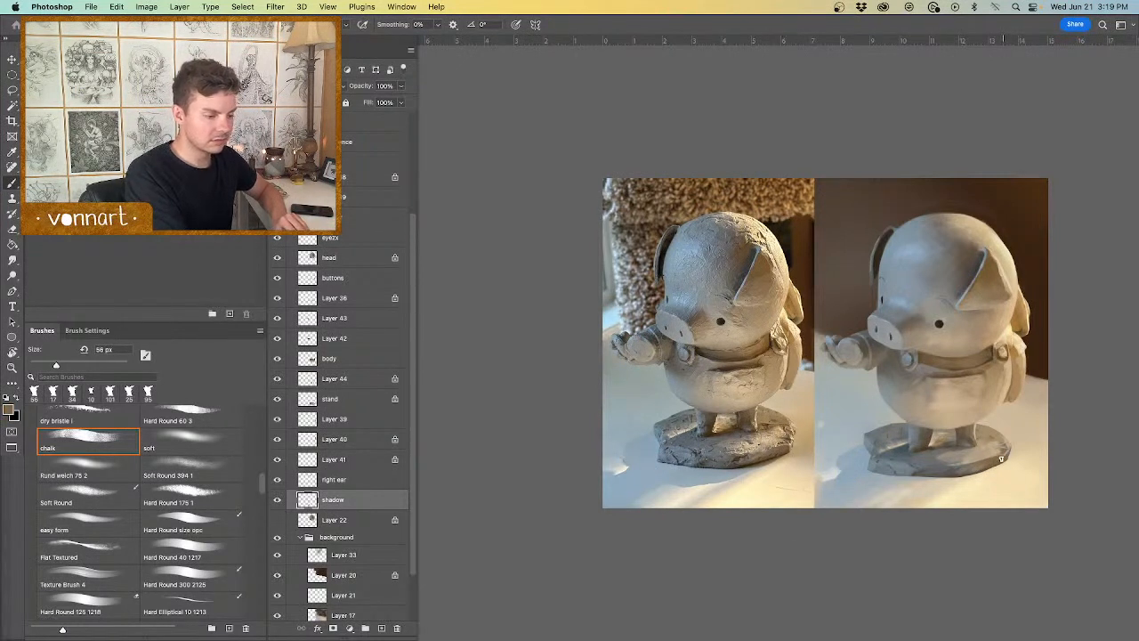
{"action": "left_click_drag", "start_coordinate": [991, 468], "coordinate": [945, 484]}
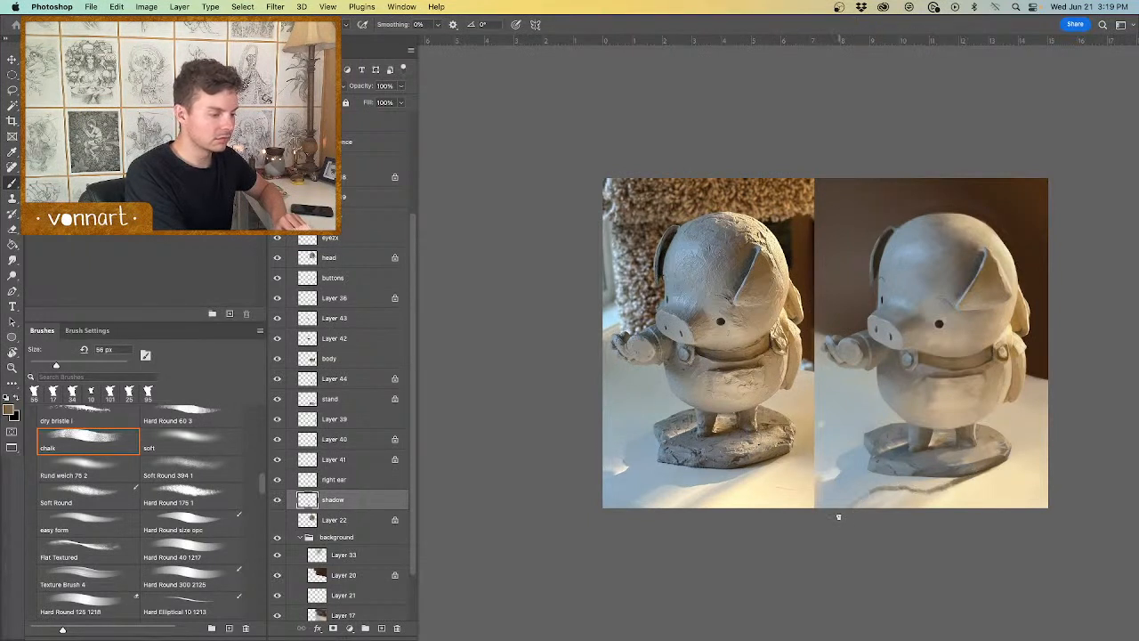
Step: Paint cool blue-grey into the cast shadow under the stand with a larger chalk brush, sampling the reference's table shadow
{"action": "left_click", "coordinate": [671, 468], "text": "alt"}
{"action": "left_click_drag", "start_coordinate": [916, 489], "coordinate": [935, 488]}
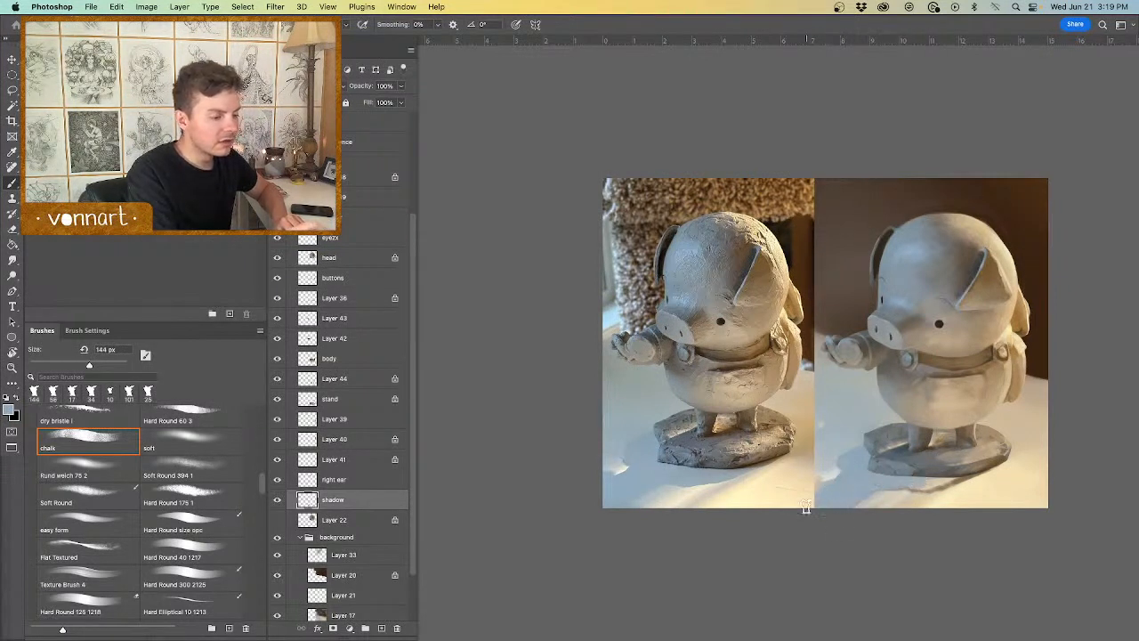
{"action": "left_click_drag", "start_coordinate": [936, 487], "coordinate": [927, 487]}
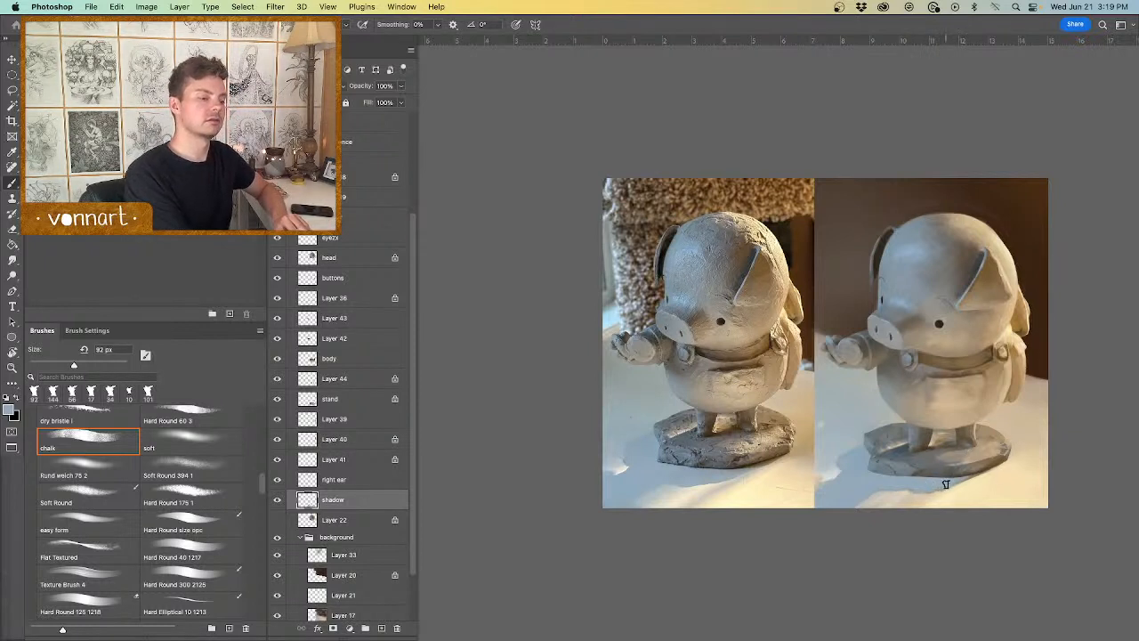
Step: Rework the table shadow in front of the stand with the 92 px chalk brush, resampling shadow and light tones from the images
{"action": "left_click", "coordinate": [989, 463], "text": "alt"}
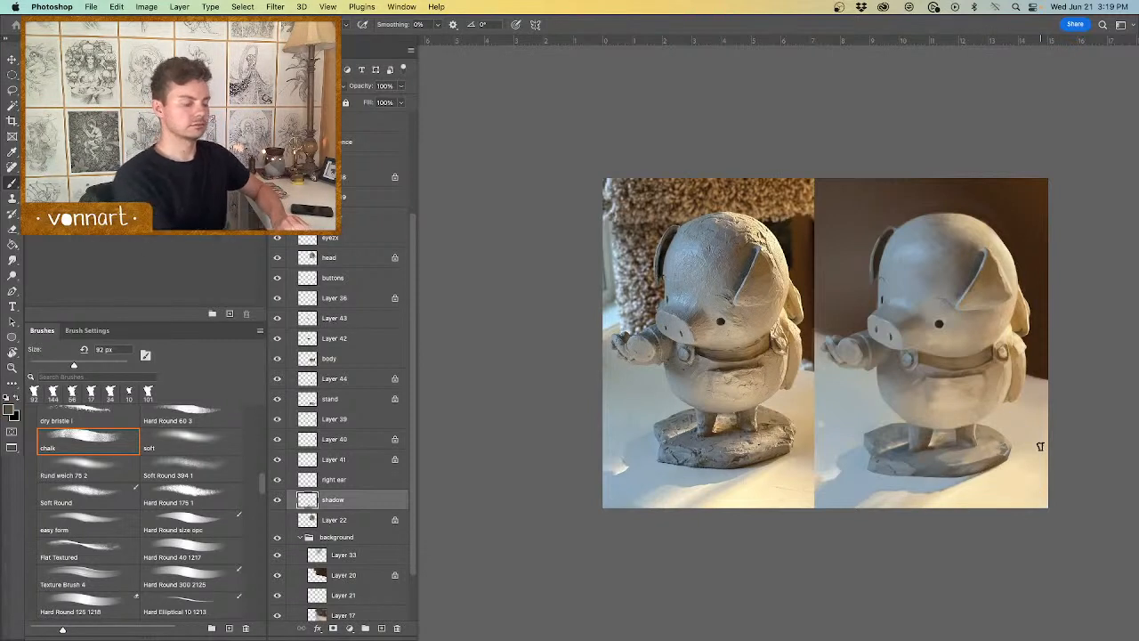
{"action": "left_click", "coordinate": [878, 496], "text": "alt"}
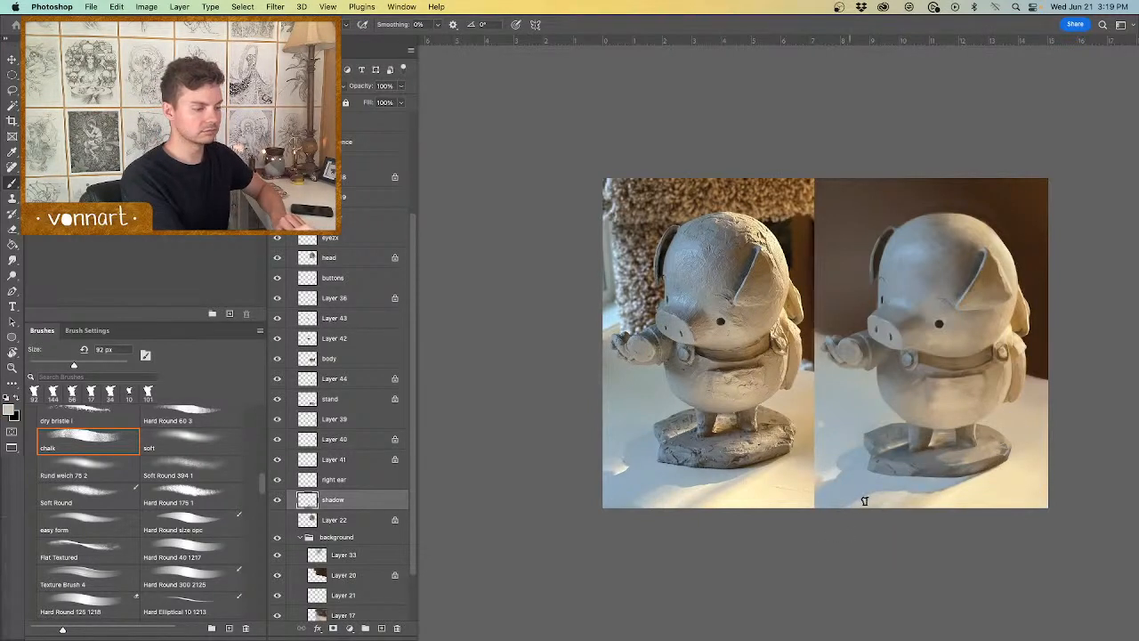
{"action": "left_click", "coordinate": [813, 487], "text": "alt"}
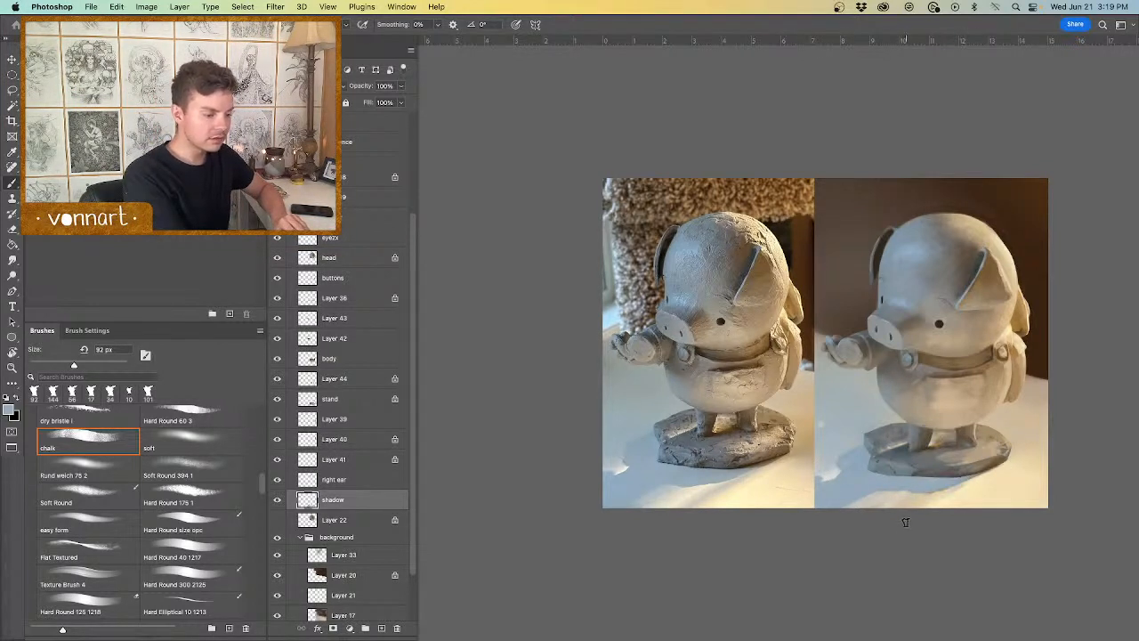
{"action": "left_click", "coordinate": [970, 482], "text": "alt"}
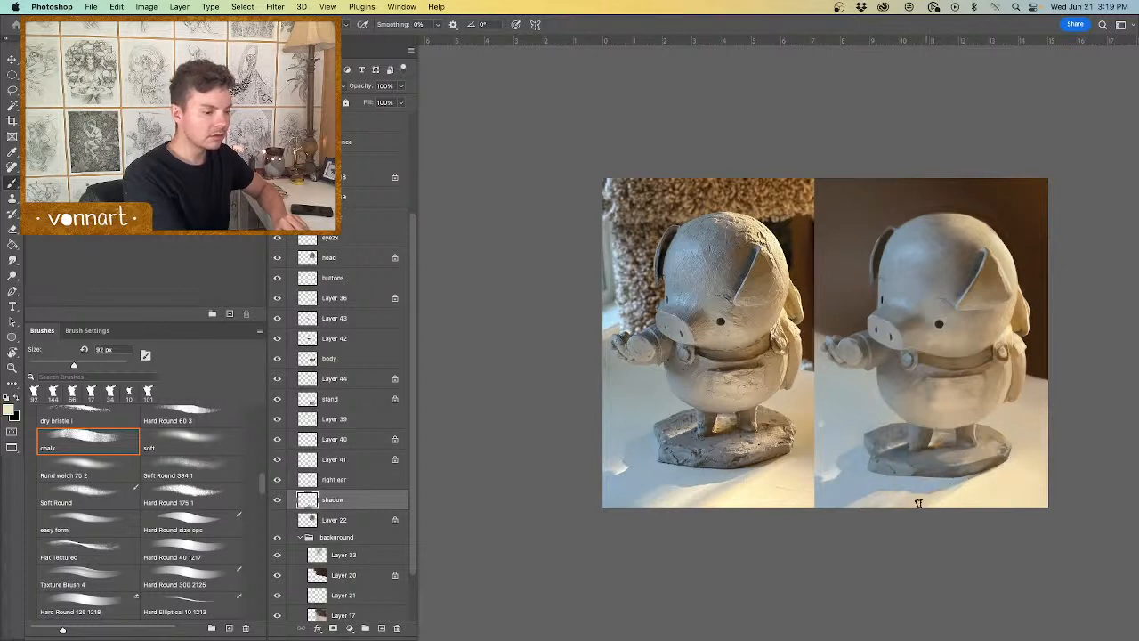
Step: Shape the shadow's lower edge with cream table tones sampled from the reference, resizing the chalk brush up to 217 px
{"action": "left_click_drag", "start_coordinate": [938, 497], "coordinate": [908, 498], "text": "ctrl+alt"}
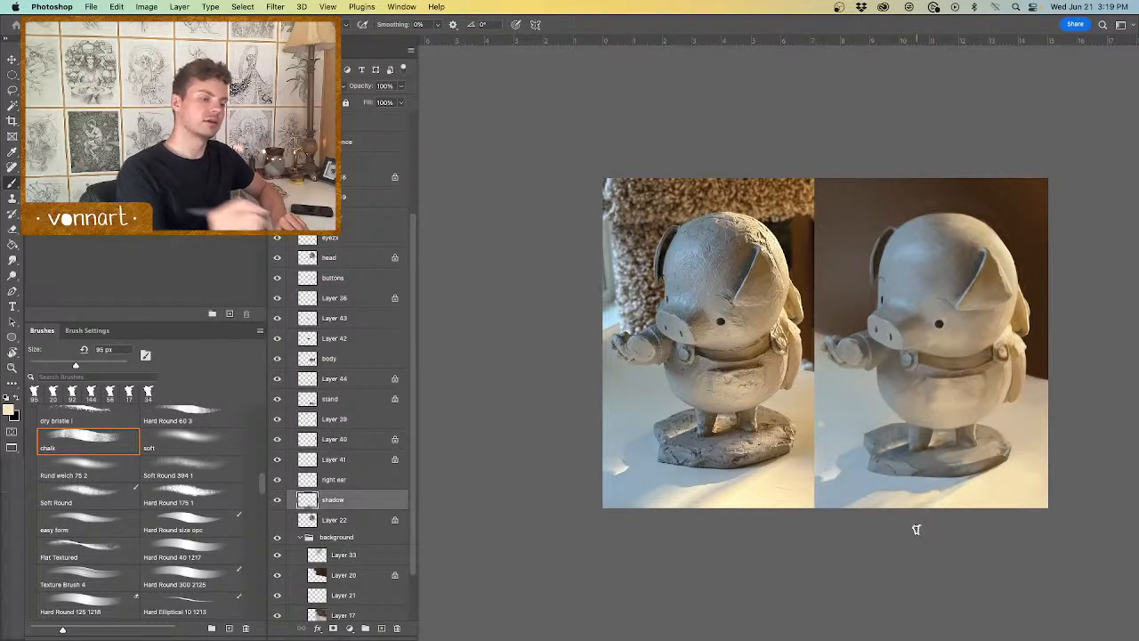
{"action": "left_click", "coordinate": [734, 504], "text": "alt"}
{"action": "mouse_move", "coordinate": [962, 500]}
{"action": "left_mouse_down", "text": "ctrl+alt"}
{"action": "mouse_move", "coordinate": [974, 498]}
{"action": "mouse_move", "coordinate": [953, 500]}
{"action": "left_mouse_up", "text": "ctrl+alt"}
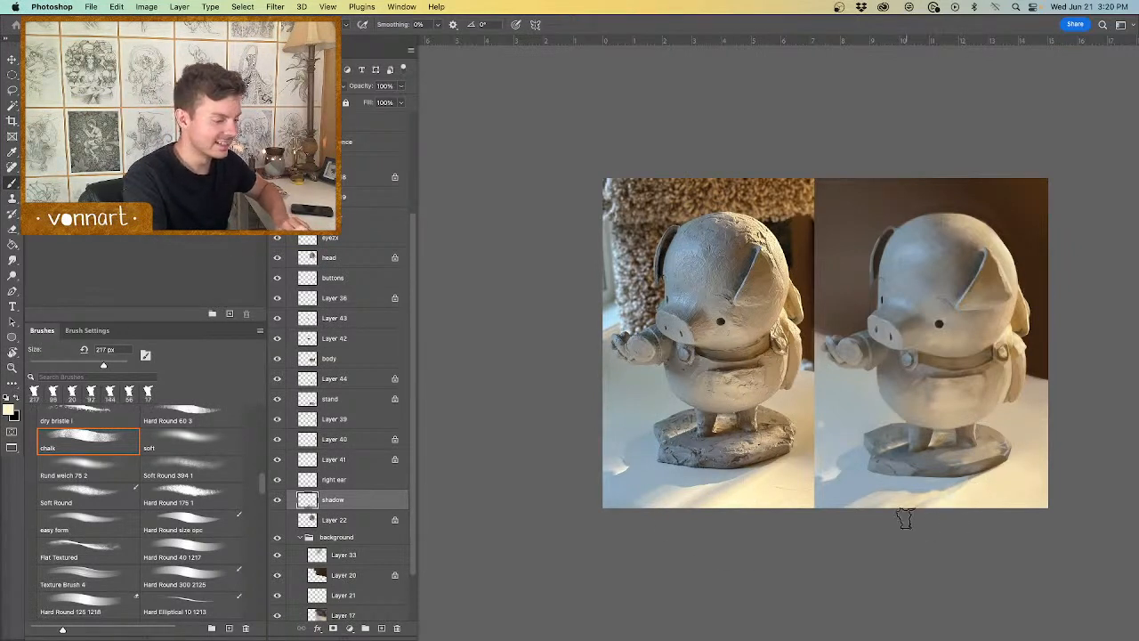
Step: Smudge the cast shadow's edge below the stand with the soft brush to blend it into the table
{"action": "right_click", "coordinate": [925, 402]}
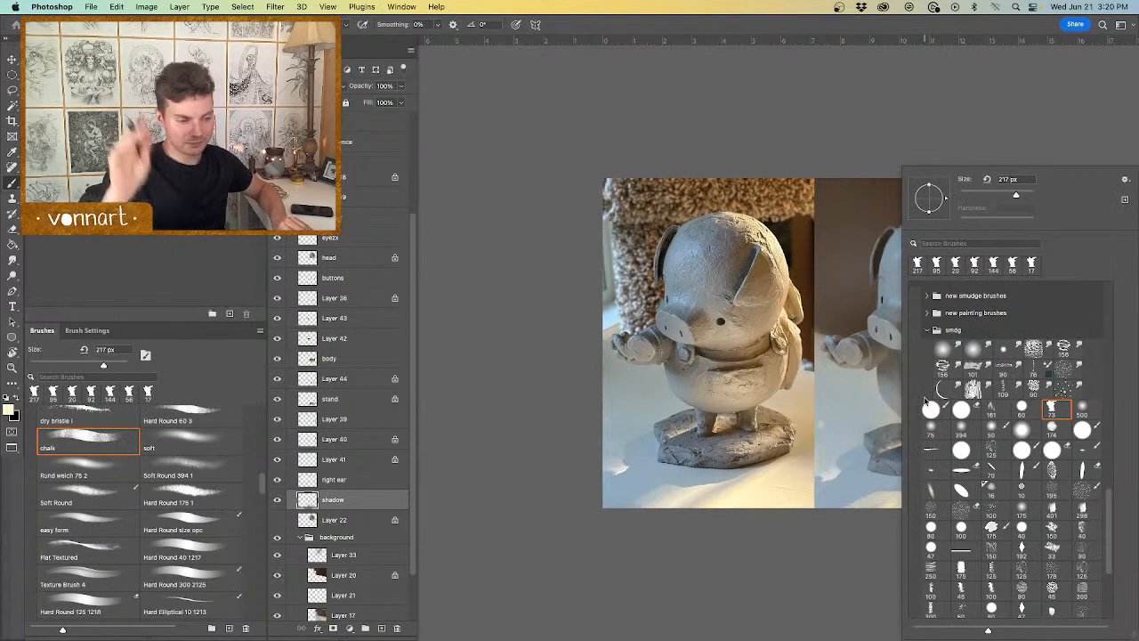
{"action": "scroll", "coordinate": [1019, 415], "scroll_direction": "up", "scroll_amount": 3}
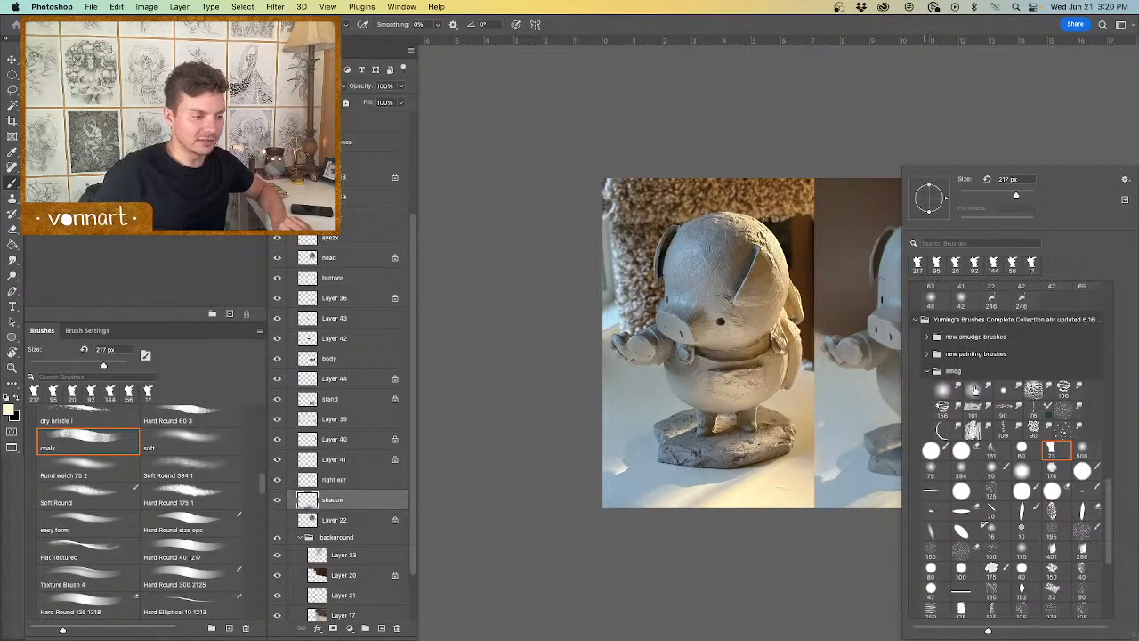
{"action": "left_click", "coordinate": [973, 389]}
{"action": "left_click", "coordinate": [816, 502]}
{"action": "left_click_drag", "start_coordinate": [941, 508], "coordinate": [955, 495]}
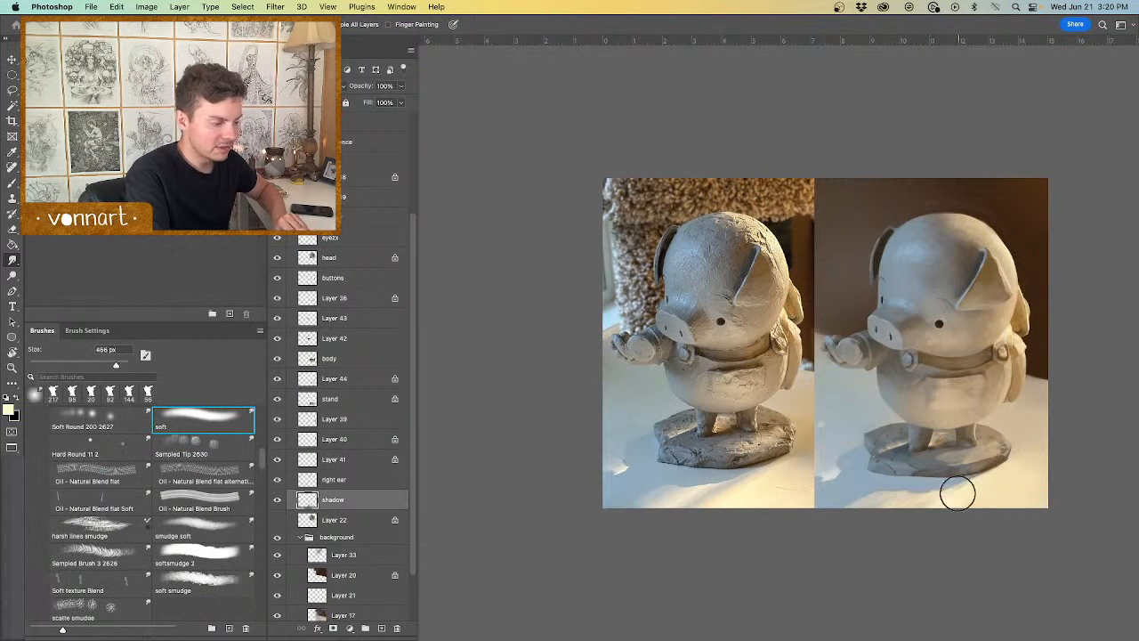
Step: Move the shadow layer into the background group, merge it into Layer 17, and try smudging the shadow's lower edge
{"action": "left_click_drag", "start_coordinate": [338, 499], "coordinate": [363, 582]}
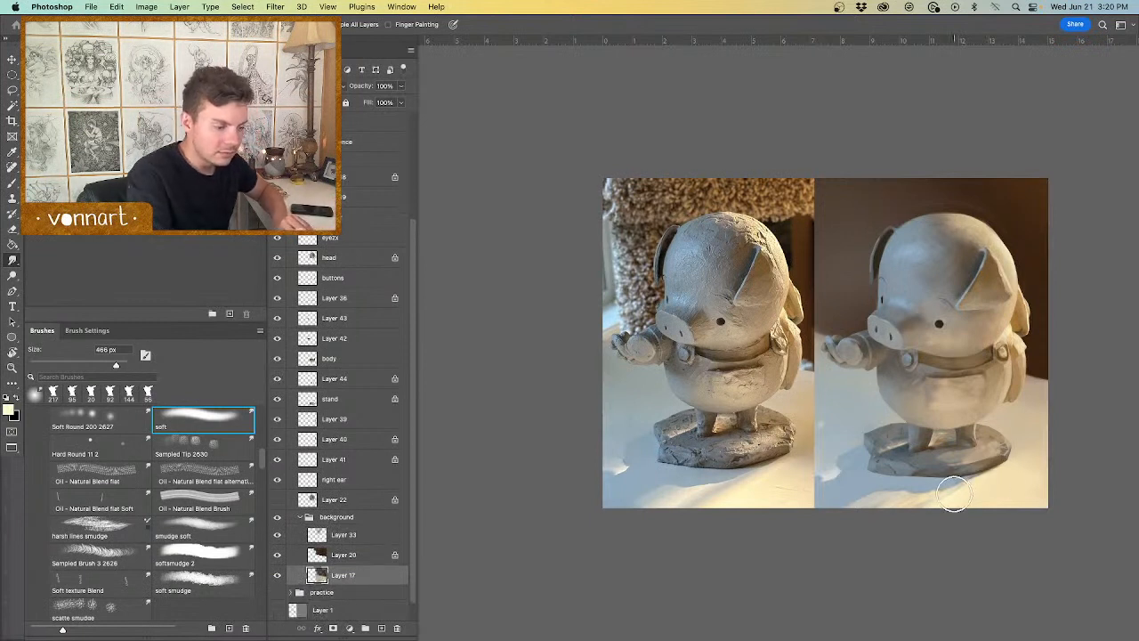
{"action": "key", "text": "super+z"}
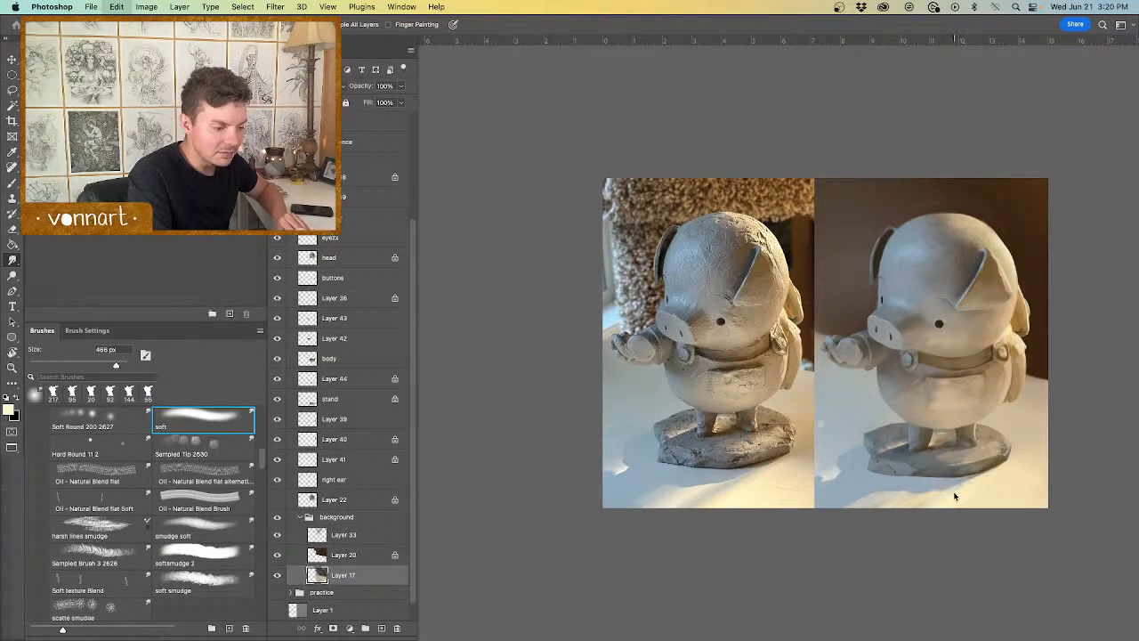
{"action": "left_click_drag", "start_coordinate": [966, 490], "coordinate": [964, 490]}
{"action": "key", "text": "super+z"}
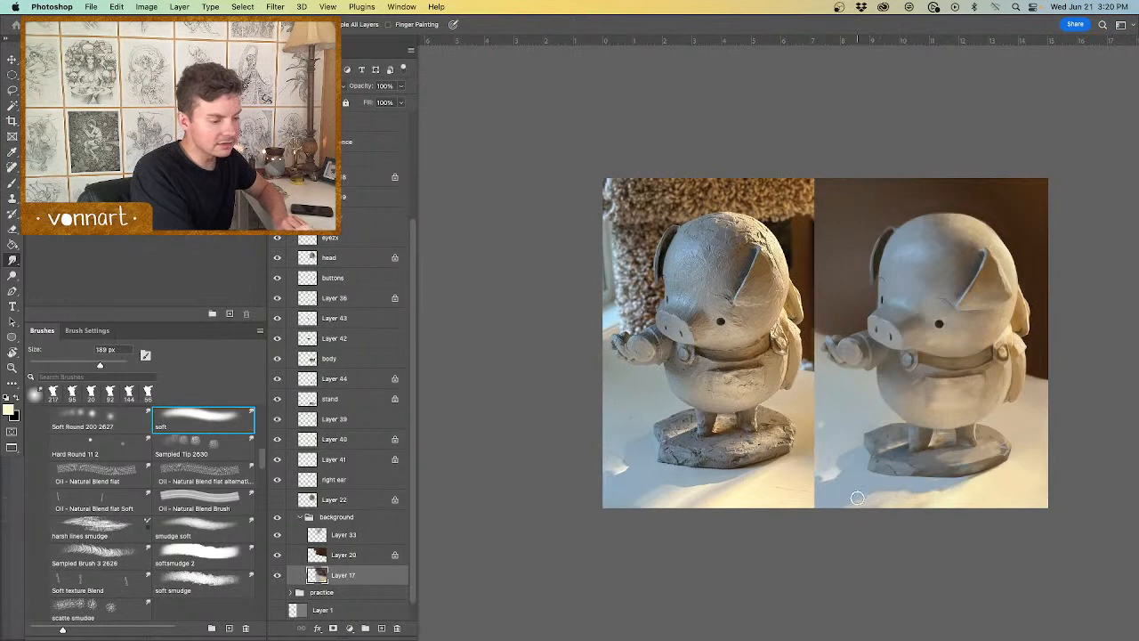
Step: Paint blue-grey shadow tone on the table below the stand with the Hard Round 60 3 brush
{"action": "key", "text": "b"}
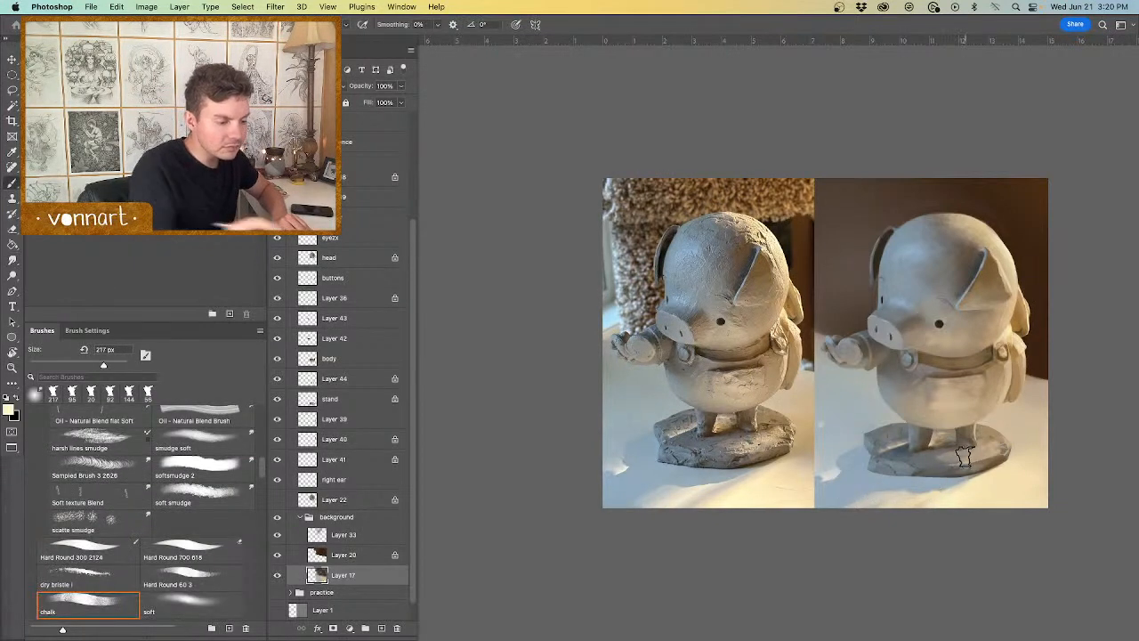
{"action": "right_click", "coordinate": [964, 457]}
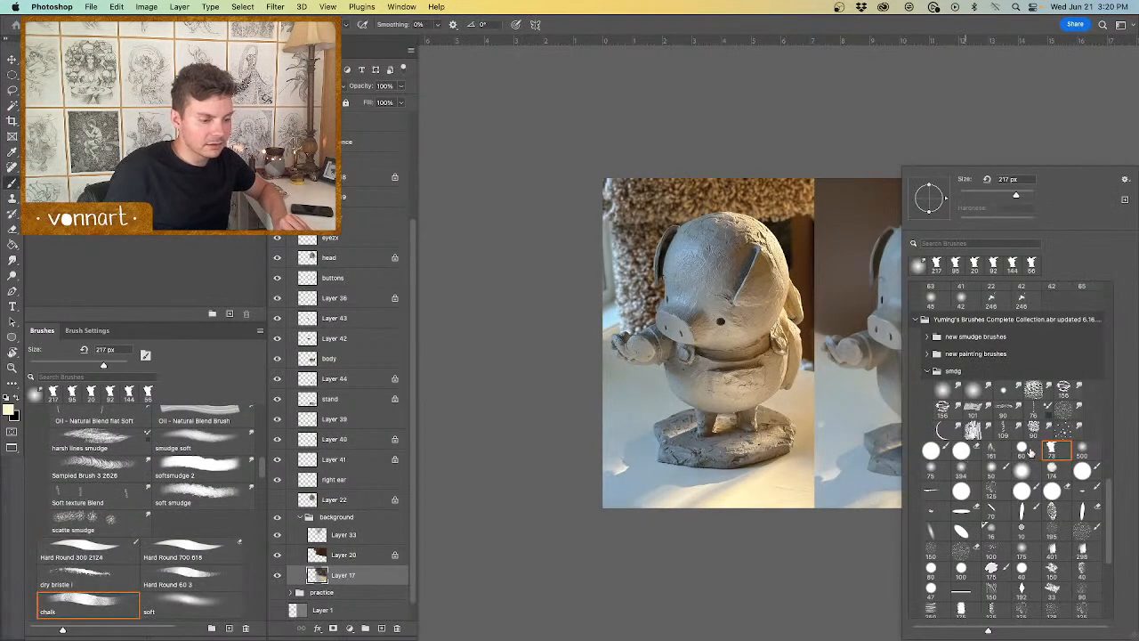
{"action": "left_click", "coordinate": [1023, 449]}
{"action": "left_click", "coordinate": [814, 519]}
{"action": "left_click_drag", "start_coordinate": [934, 496], "coordinate": [931, 494]}
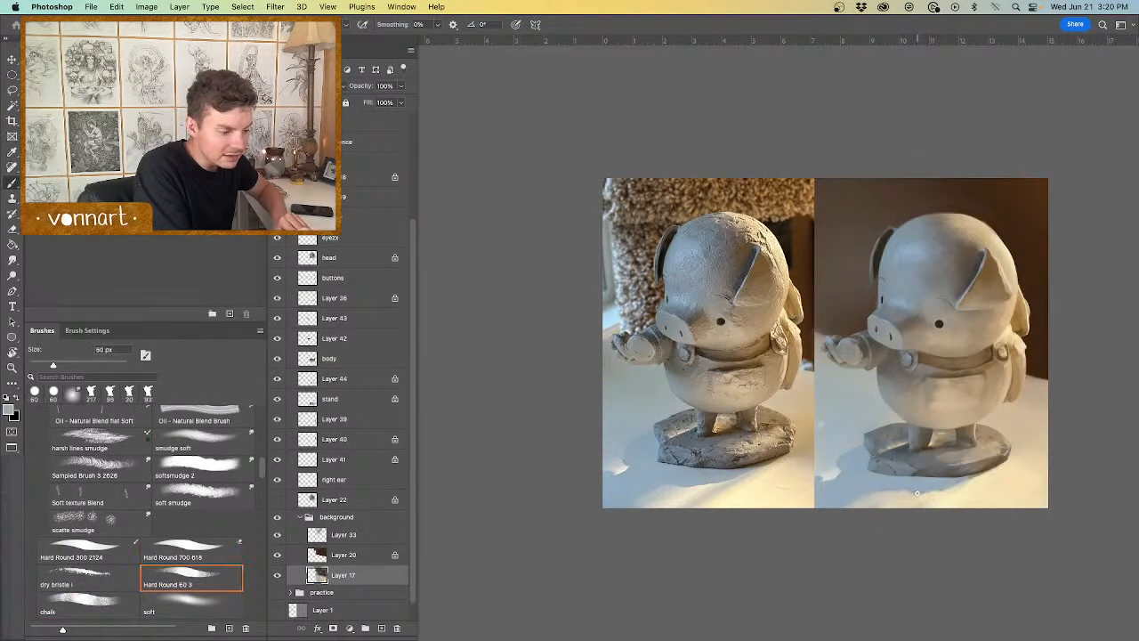
Step: Rework the table shadow beside and below the stand with the Hard Round 300 2124 brush, enlarging it to 266 px
{"action": "right_click", "coordinate": [961, 471]}
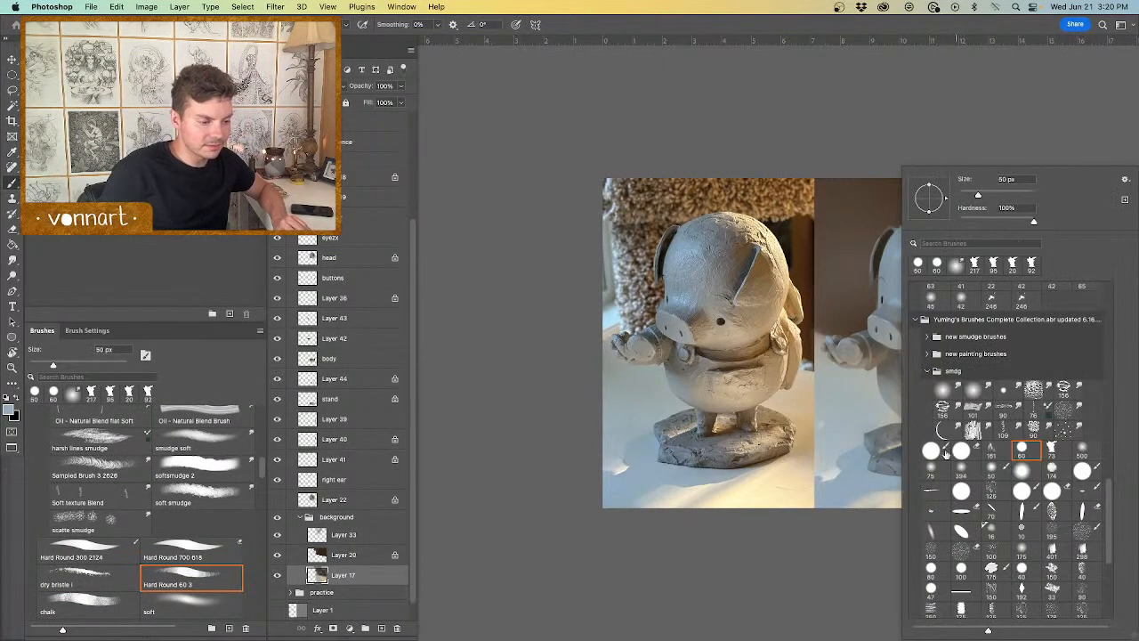
{"action": "left_click", "coordinate": [934, 451]}
{"action": "left_click", "coordinate": [899, 491]}
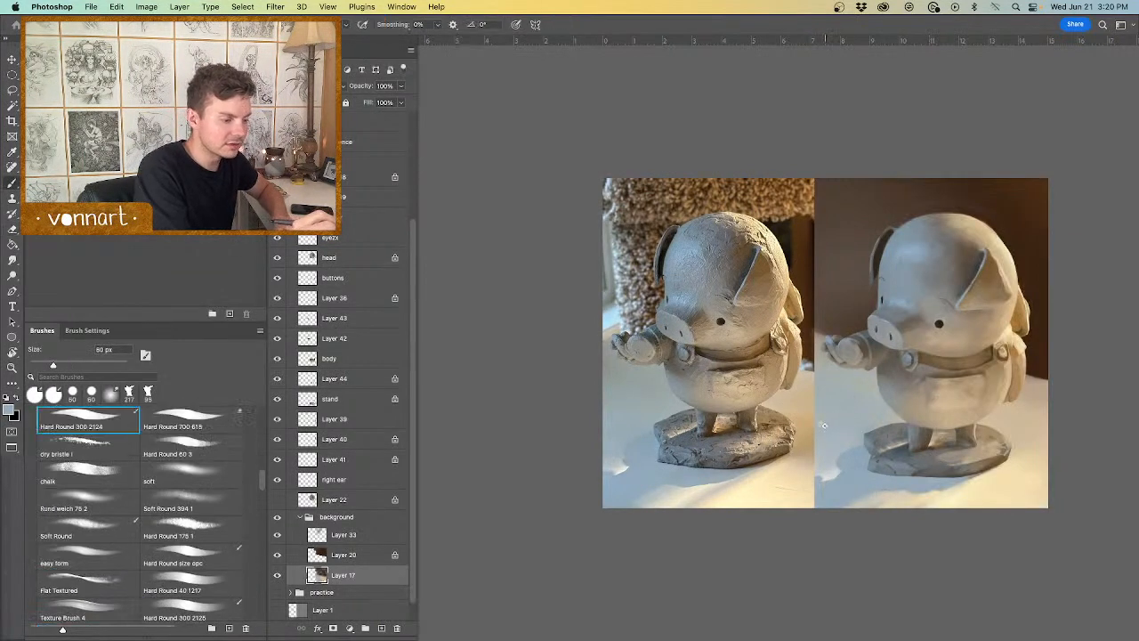
{"action": "left_click_drag", "start_coordinate": [822, 424], "coordinate": [832, 425]}
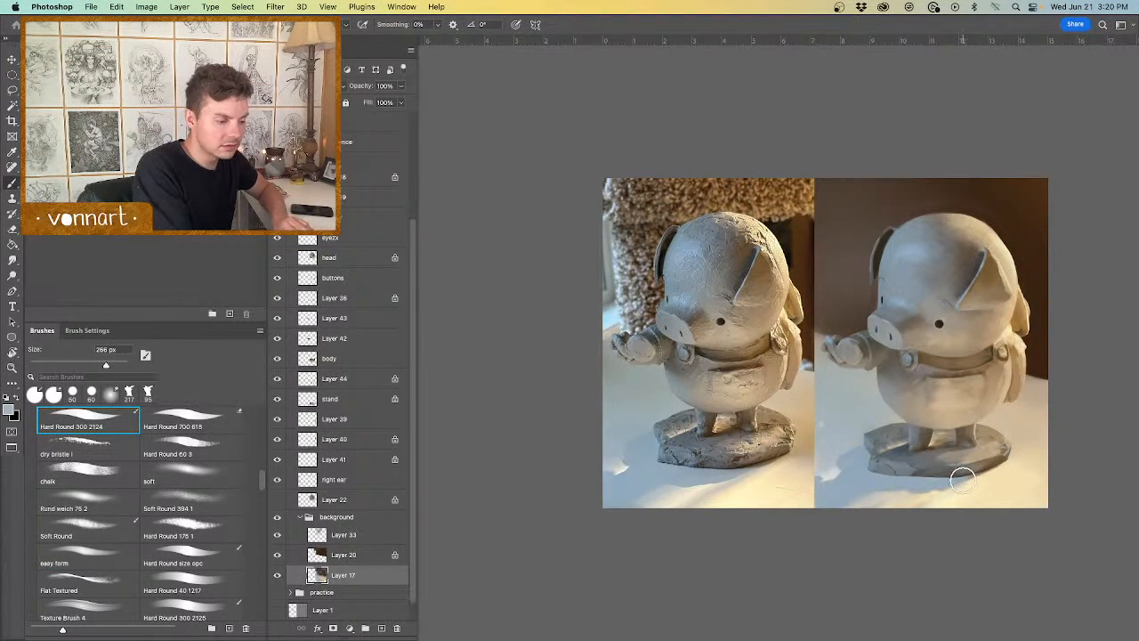
{"action": "mouse_move", "coordinate": [944, 488]}
{"action": "left_mouse_down"}
{"action": "mouse_move", "coordinate": [934, 491]}
{"action": "mouse_move", "coordinate": [962, 479]}
{"action": "left_mouse_up"}
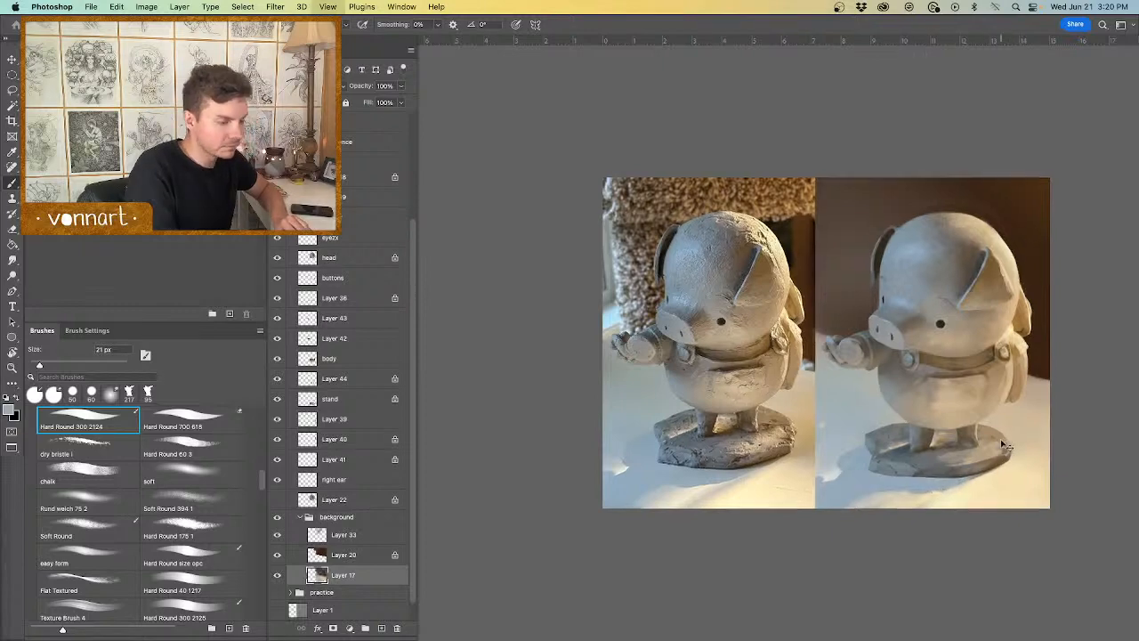
{"action": "scroll", "coordinate": [1000, 439], "scroll_direction": "up", "scroll_amount": 6}
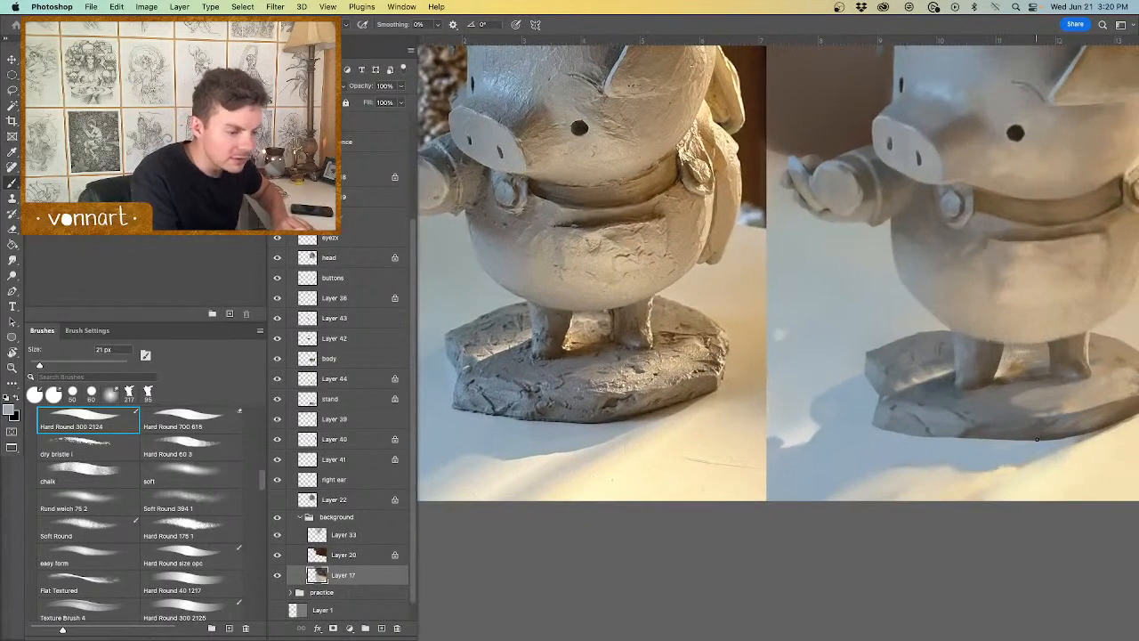
{"action": "mouse_move", "coordinate": [1019, 467]}
{"action": "left_mouse_down"}
{"action": "mouse_move", "coordinate": [989, 478]}
{"action": "mouse_move", "coordinate": [1027, 466]}
{"action": "left_mouse_up"}
{"action": "key", "text": "super+z"}
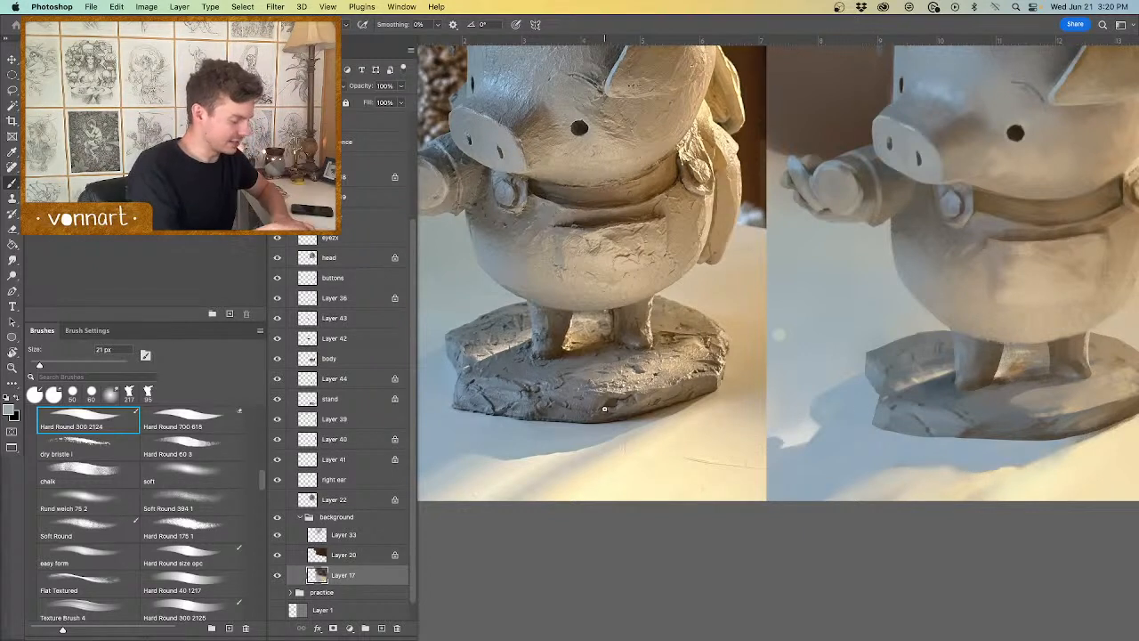
Step: Lasso the lit table area below the stand, tracing the cast shadow's lower edge
{"action": "key", "text": "l"}
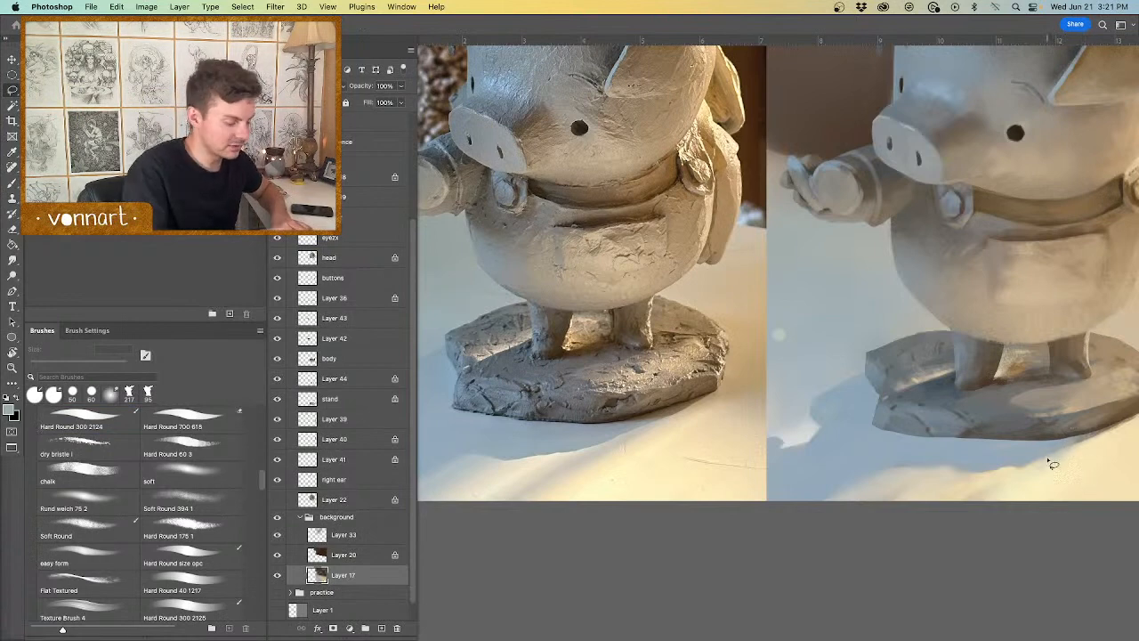
{"action": "scroll", "coordinate": [1050, 461], "scroll_direction": "down", "scroll_amount": 3}
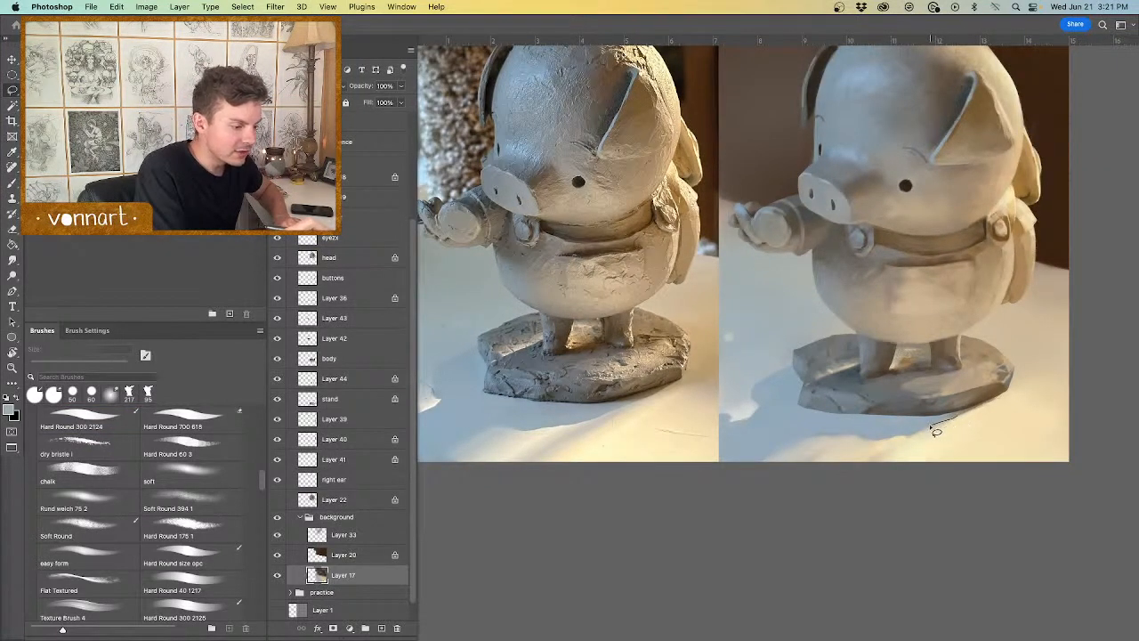
{"action": "left_click_drag", "start_coordinate": [931, 431], "coordinate": [920, 437]}
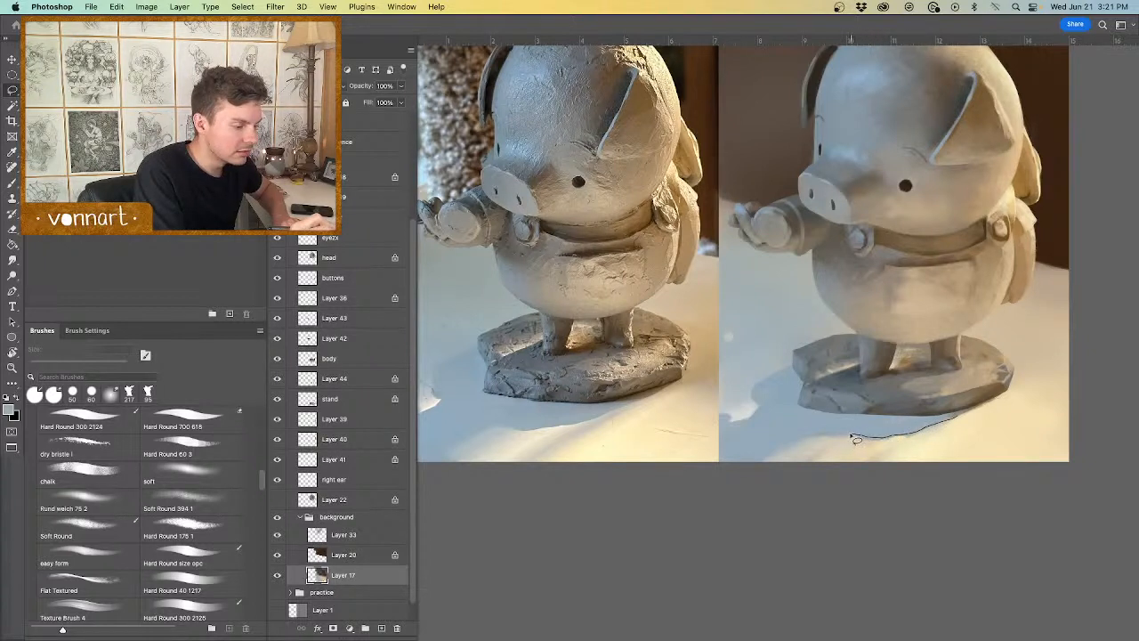
{"action": "mouse_move", "coordinate": [827, 443]}
{"action": "left_mouse_down"}
{"action": "mouse_move", "coordinate": [779, 475]}
{"action": "mouse_move", "coordinate": [912, 495]}
{"action": "mouse_move", "coordinate": [971, 435]}
{"action": "mouse_move", "coordinate": [915, 437]}
{"action": "left_mouse_up"}
Step: Paint reference-sampled cream table light inside the selection with a 50% hardness brush, resizing it from 106 px as needed, and clear the selection
{"action": "key", "text": "b"}
{"action": "left_click", "coordinate": [554, 428], "text": "alt"}
{"action": "right_click", "coordinate": [894, 424]}
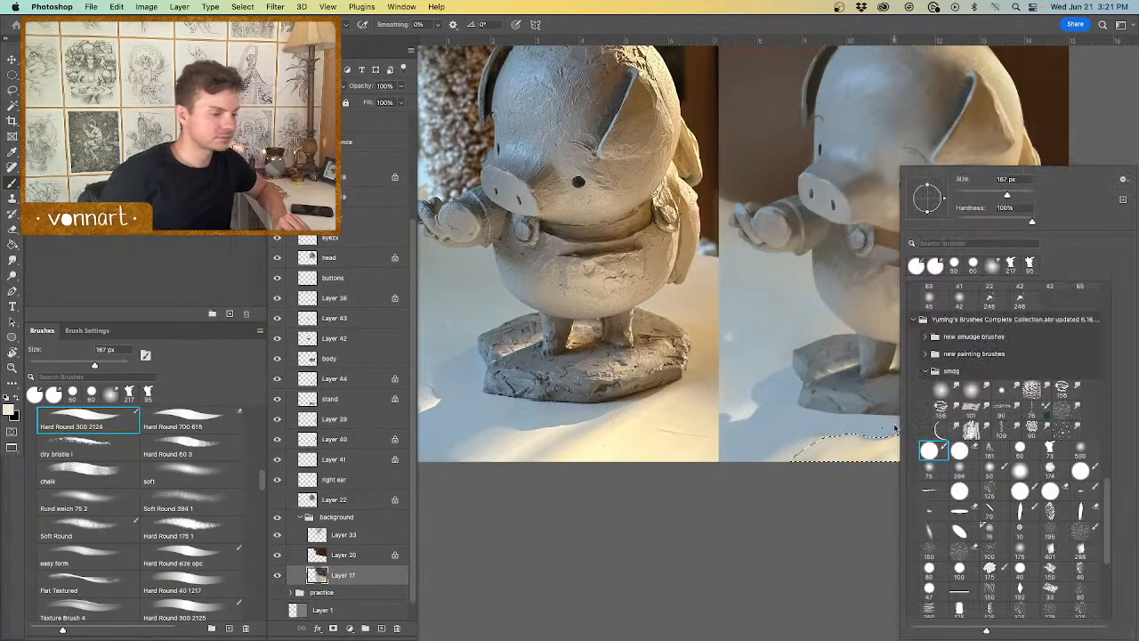
{"action": "left_click", "coordinate": [1024, 470]}
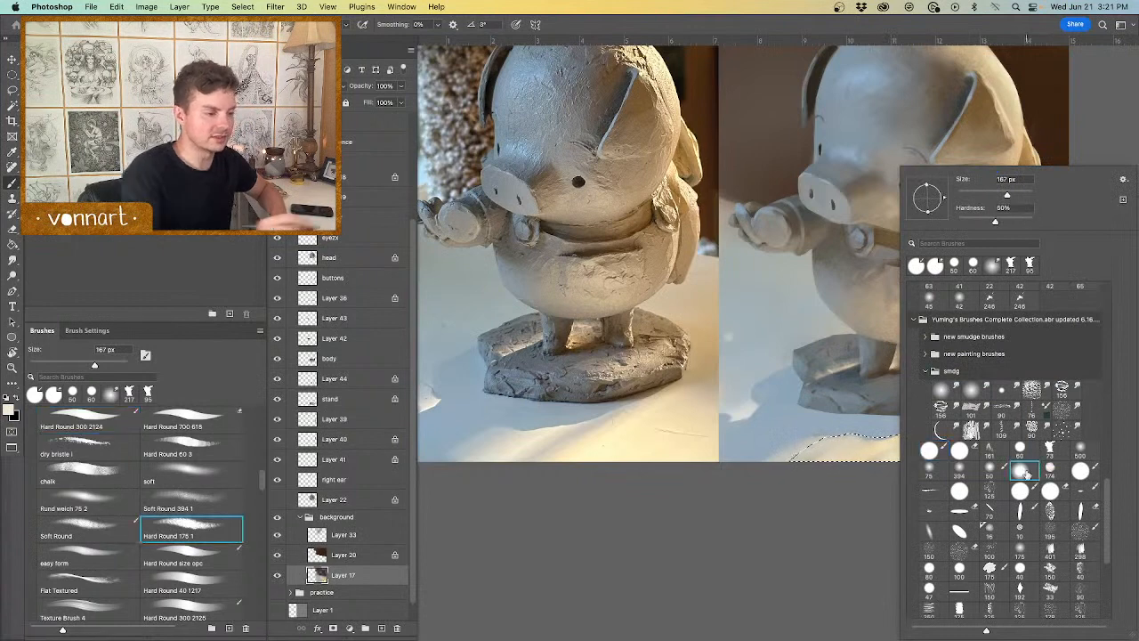
{"action": "left_click", "coordinate": [846, 441]}
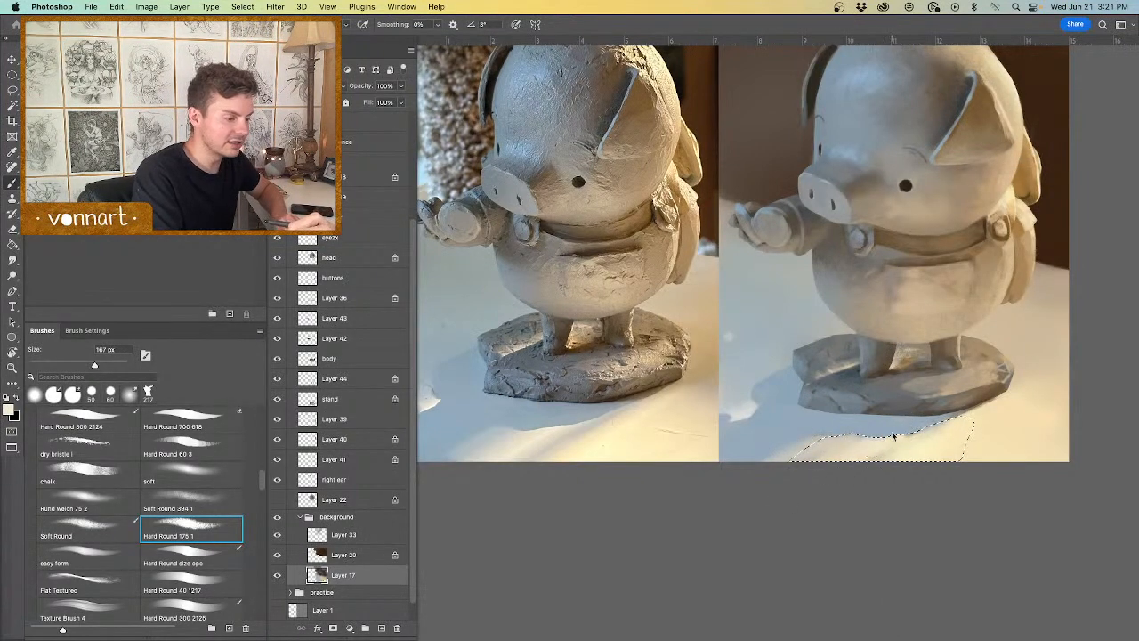
{"action": "left_click_drag", "start_coordinate": [895, 435], "coordinate": [888, 432], "text": "ctrl+alt"}
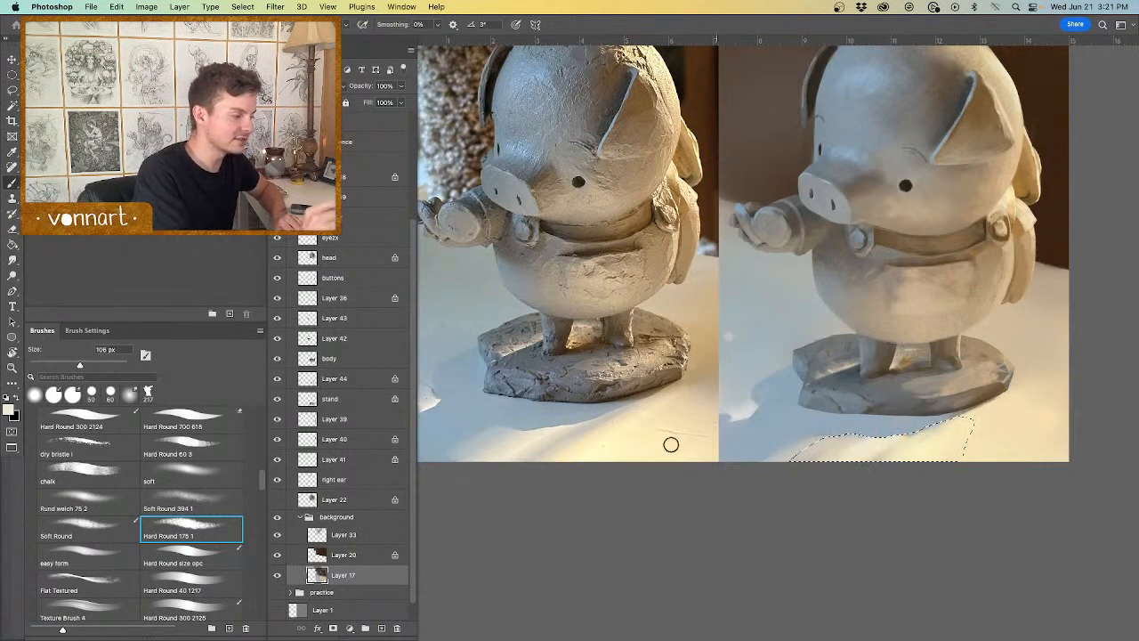
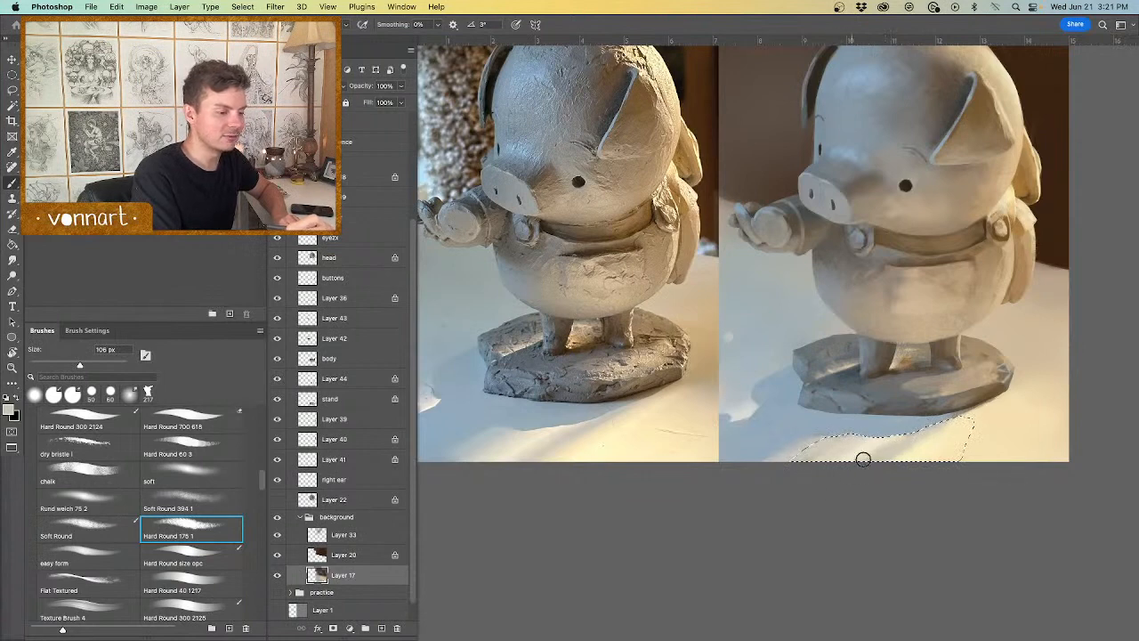
{"action": "left_click", "coordinate": [613, 441], "text": "alt"}
{"action": "left_click_drag", "start_coordinate": [930, 419], "coordinate": [879, 436]}
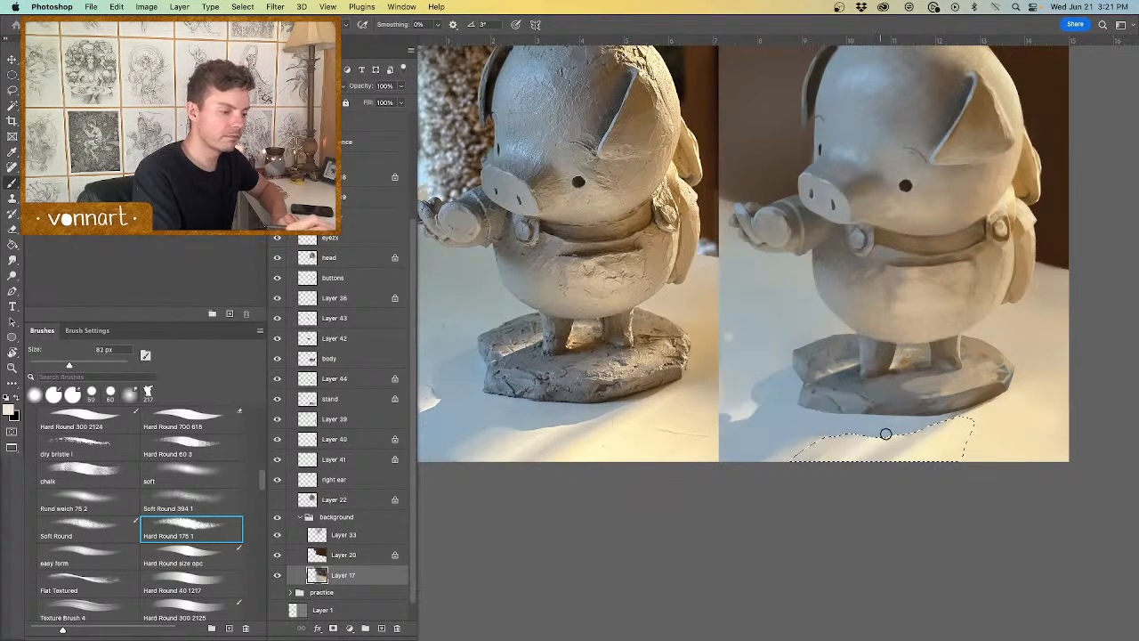
{"action": "left_click_drag", "start_coordinate": [886, 434], "coordinate": [921, 433], "text": "ctrl+alt"}
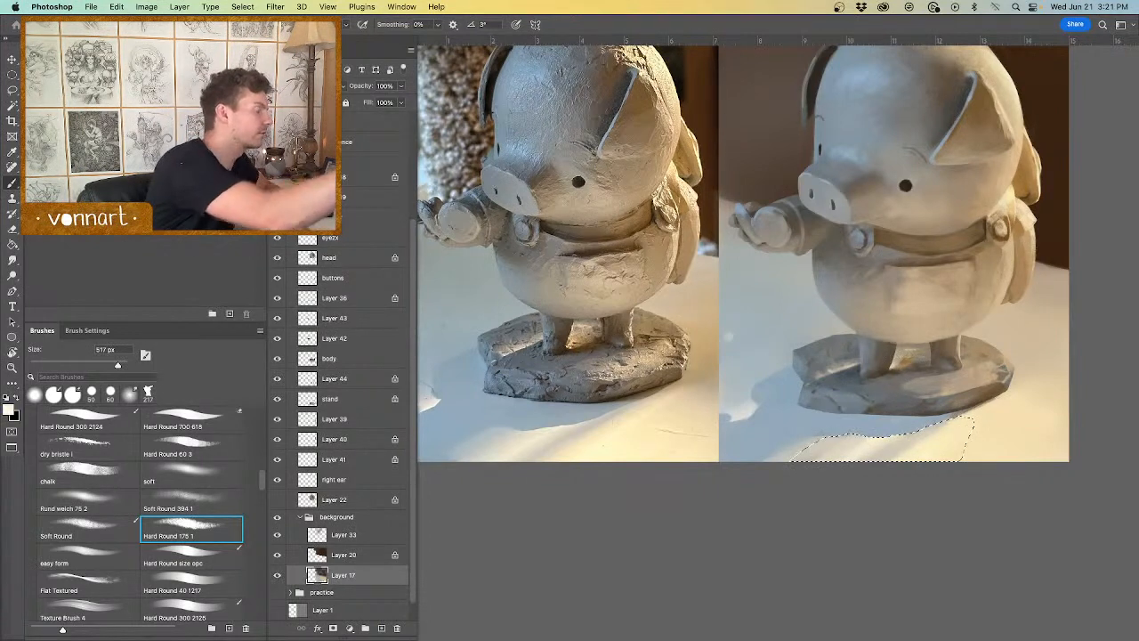
{"action": "left_click_drag", "start_coordinate": [916, 429], "coordinate": [868, 429], "text": "ctrl+alt"}
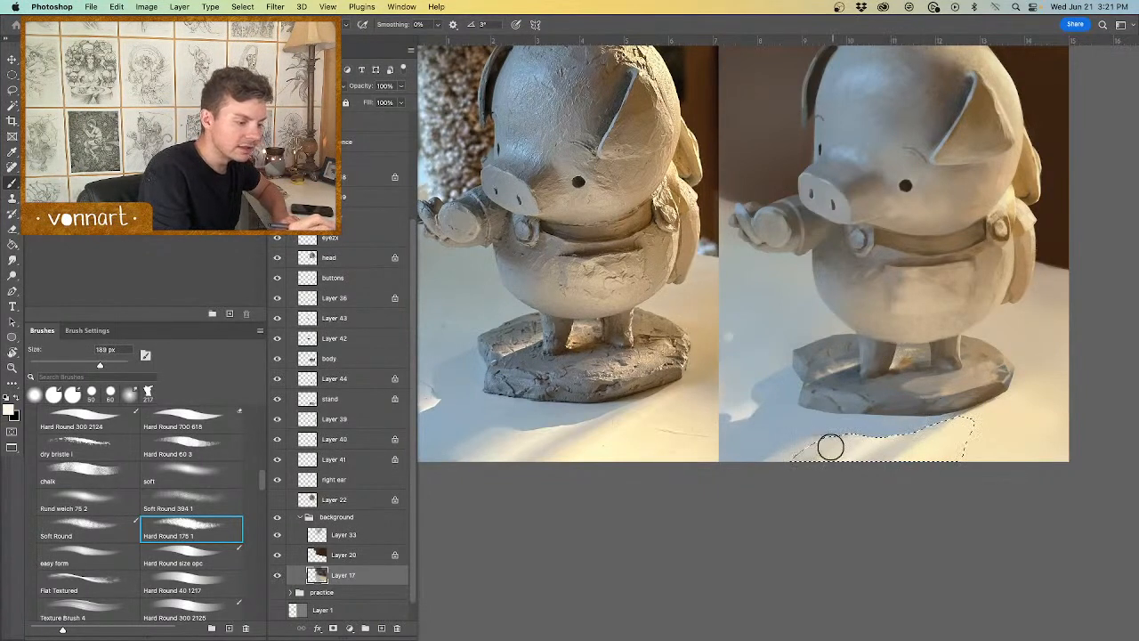
{"action": "key", "text": "super+d"}
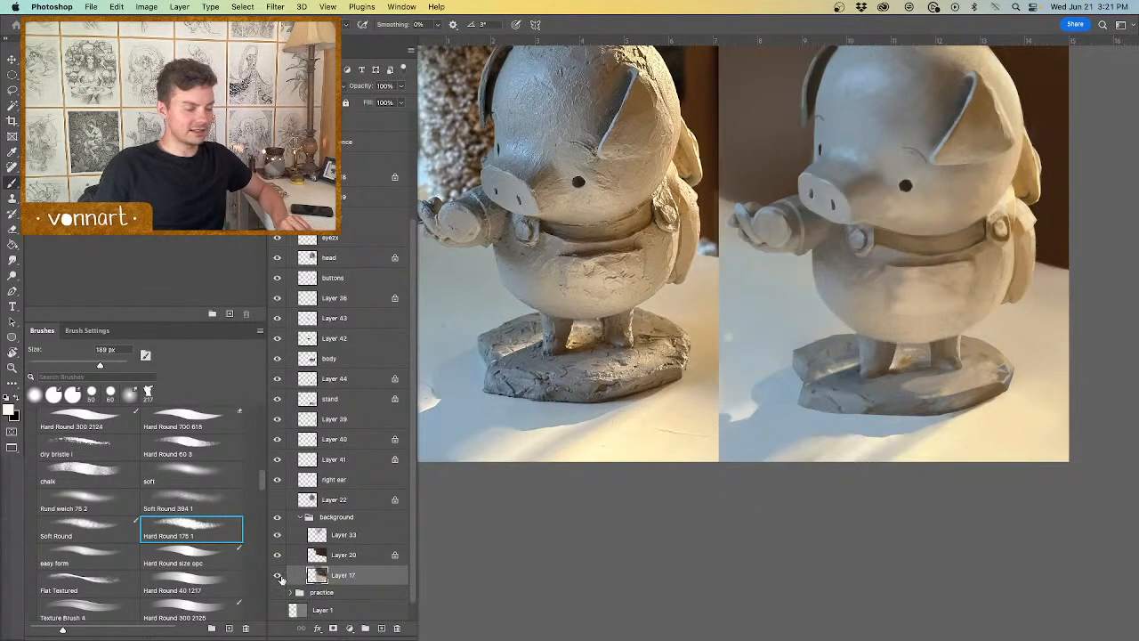
Step: Check the whole painting against the reference and toggle the stand, Layer 39 and Layer 40 to identify their contents
{"action": "key", "text": "super+minus"}
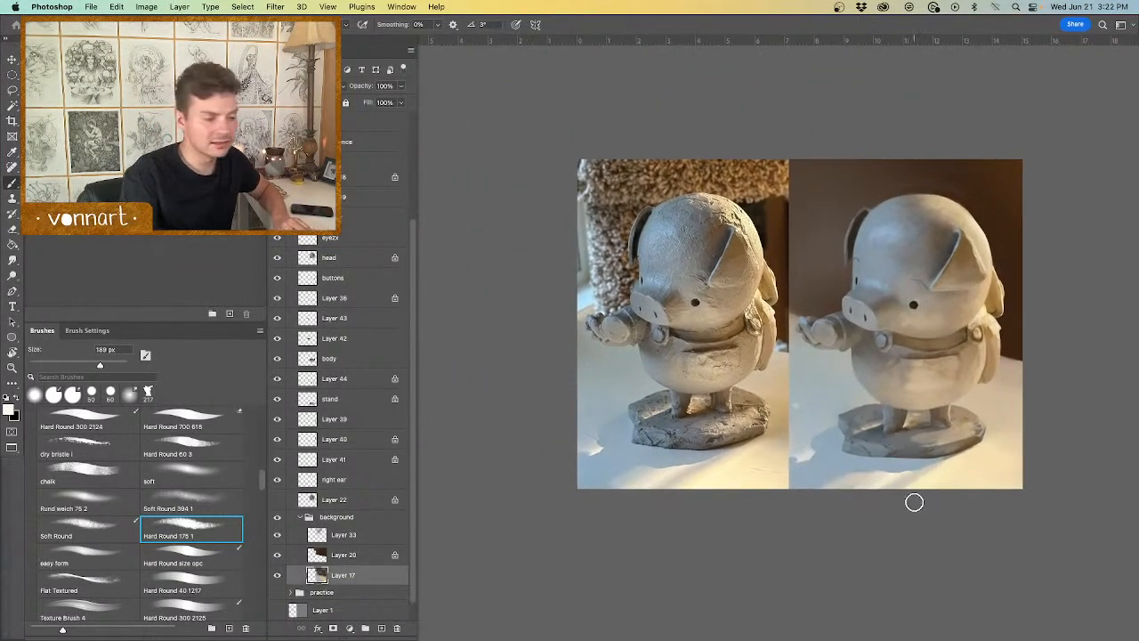
{"action": "key", "text": "super+plus"}
{"action": "key", "text": "super+minus"}
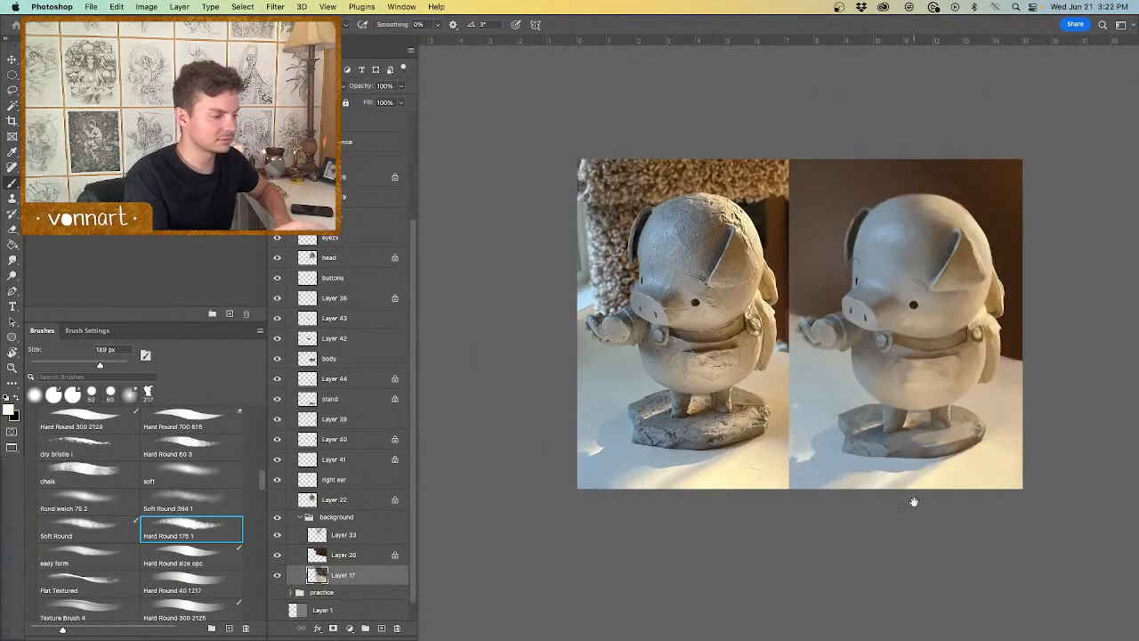
{"action": "left_click_drag", "start_coordinate": [913, 501], "coordinate": [873, 507]}
{"action": "left_click", "coordinate": [278, 399]}
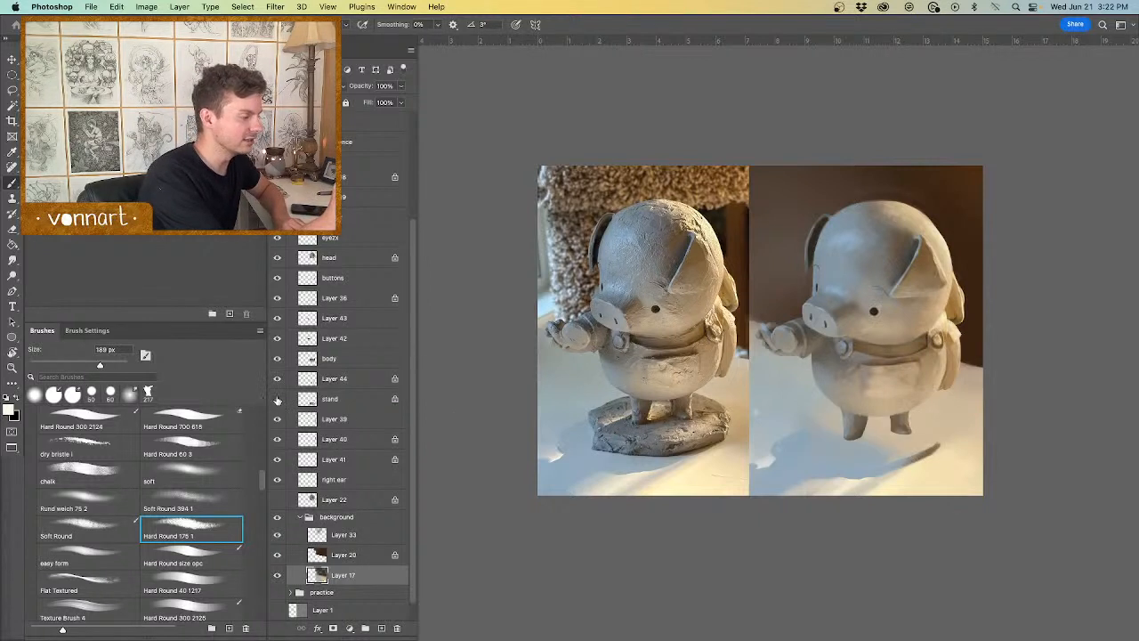
{"action": "left_click", "coordinate": [278, 399]}
{"action": "left_click", "coordinate": [277, 419]}
{"action": "left_click", "coordinate": [277, 419]}
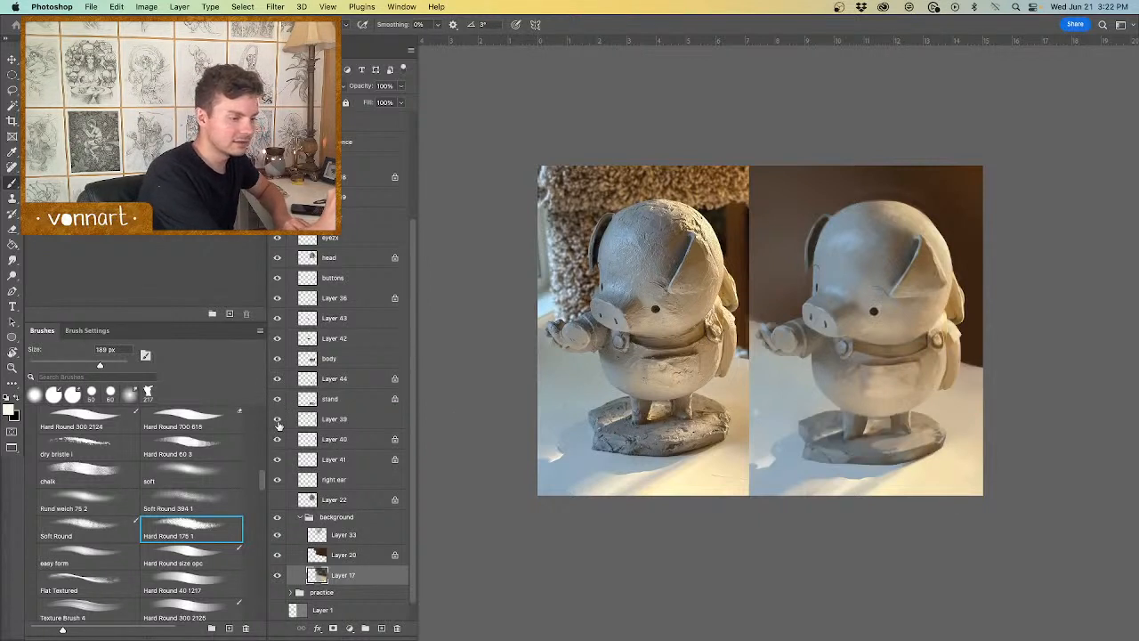
{"action": "left_click", "coordinate": [278, 442]}
Step: Merge Layer 39 and Layer 40 down into Layer 41
{"action": "left_click", "coordinate": [307, 426]}
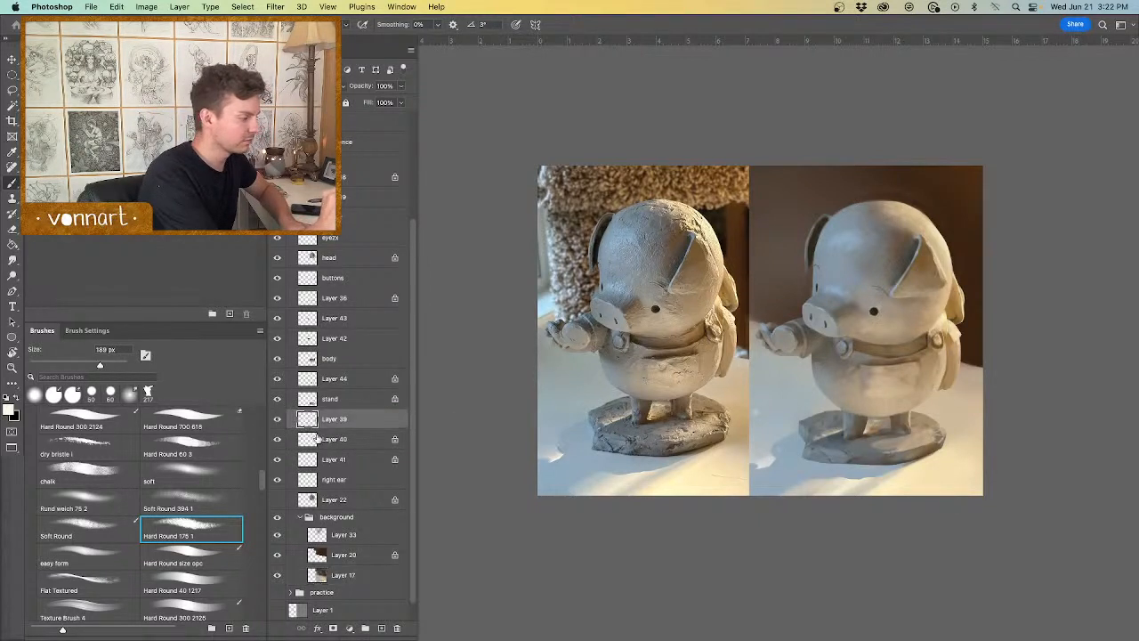
{"action": "key", "text": "super+e"}
{"action": "key", "text": "super+e"}
Step: Check what the merged Layer 41 contains and rename it "arm and backpack"
{"action": "left_click", "coordinate": [278, 440]}
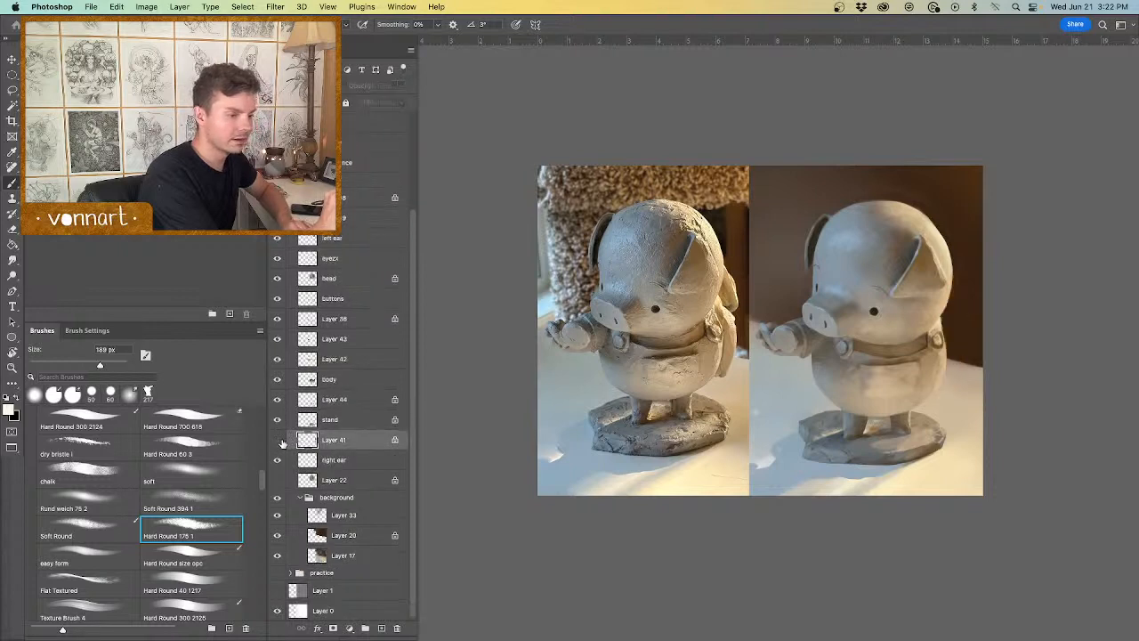
{"action": "left_click", "coordinate": [278, 440]}
{"action": "double_click", "coordinate": [334, 442]}
{"action": "type", "text": "arm and backpack"}
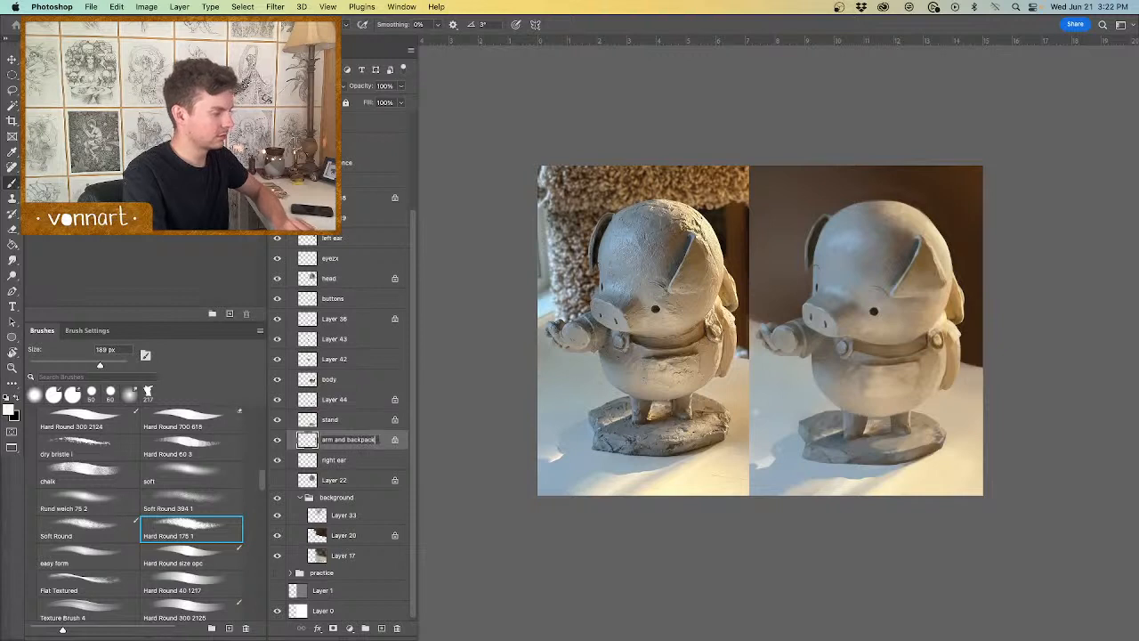
{"action": "key", "text": "Return"}
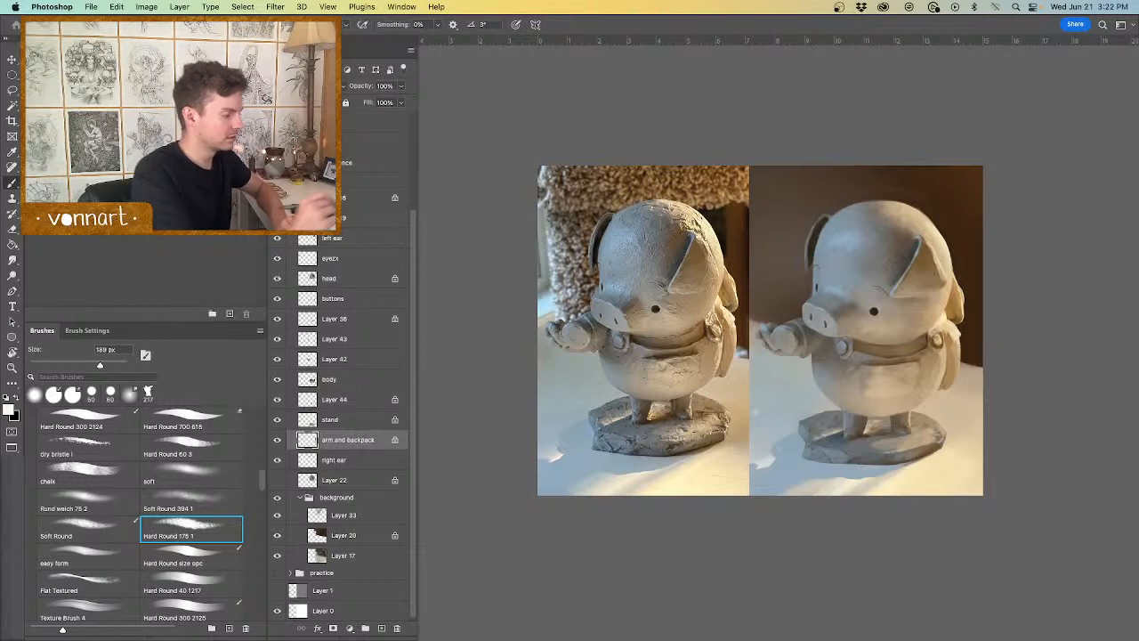
Step: Delete Layer 22 and select Layer 20 in the background group
{"action": "left_click", "coordinate": [277, 481]}
{"action": "left_click", "coordinate": [311, 482]}
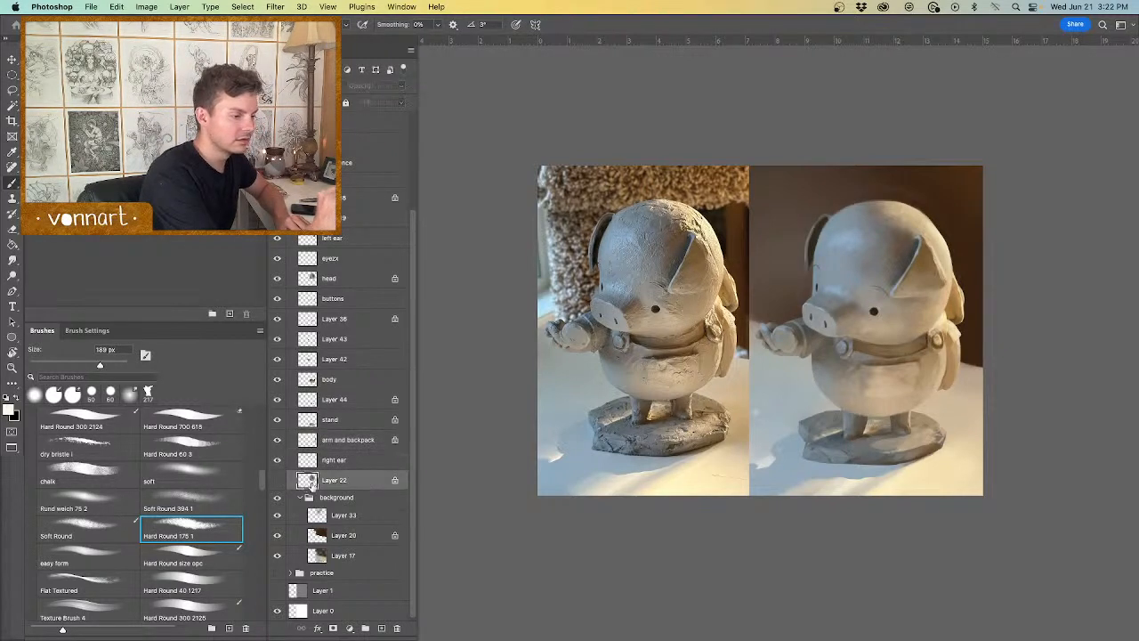
{"action": "key", "text": "Delete"}
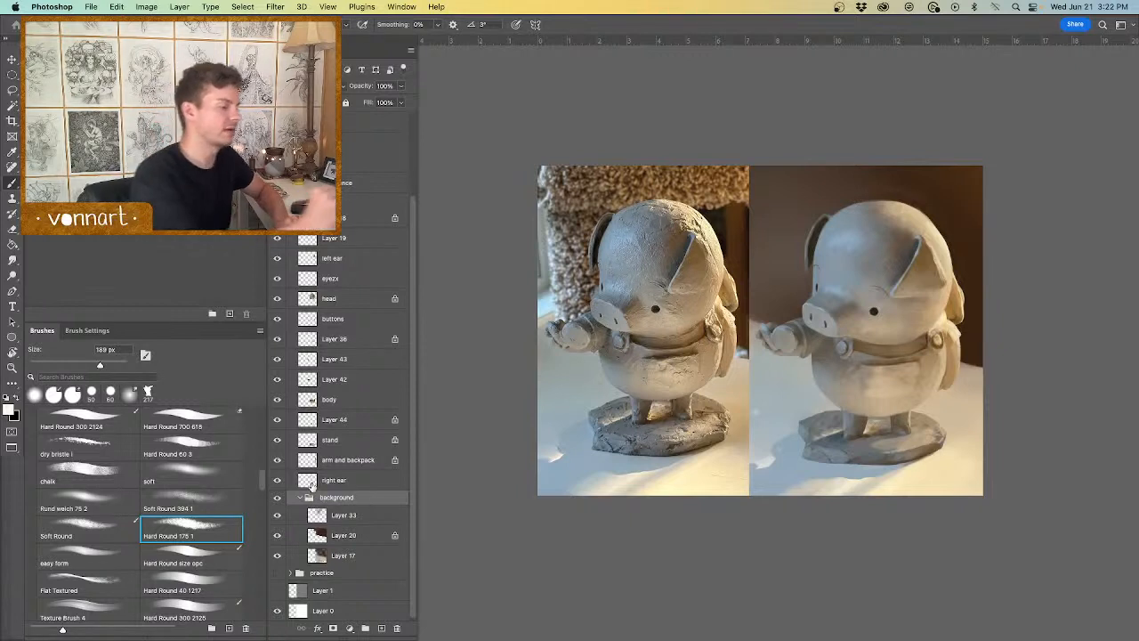
{"action": "left_click", "coordinate": [343, 537]}
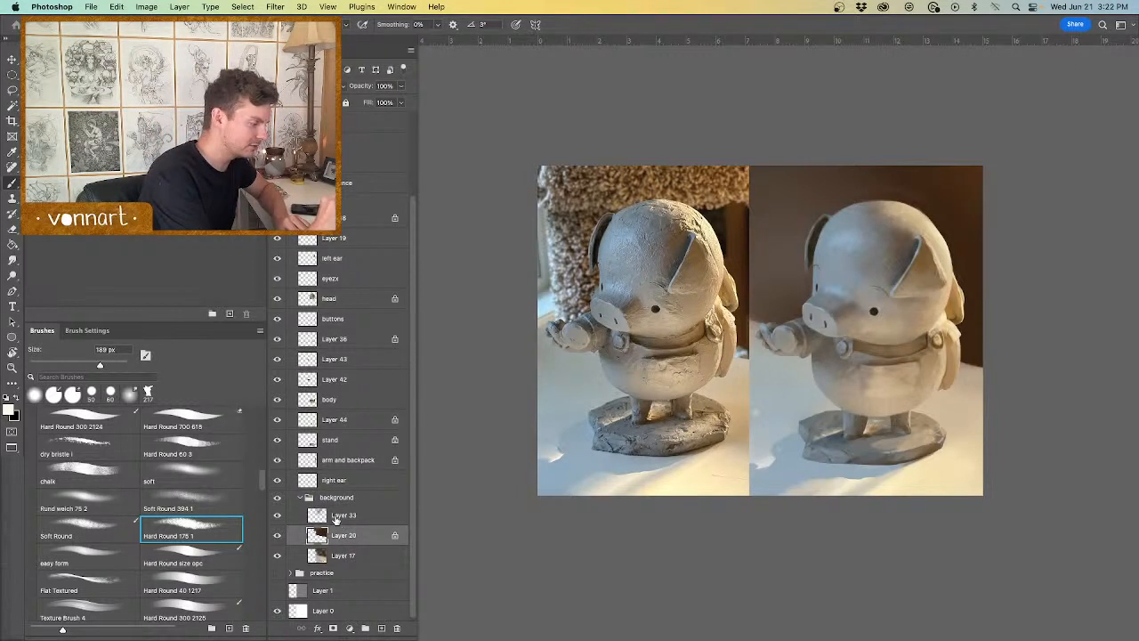
Step: Add a layer above Layer 33 with a mask limiting it to the dark backdrop, and brush pale window blue onto the backdrop at 1106 px
{"action": "left_click", "coordinate": [336, 517]}
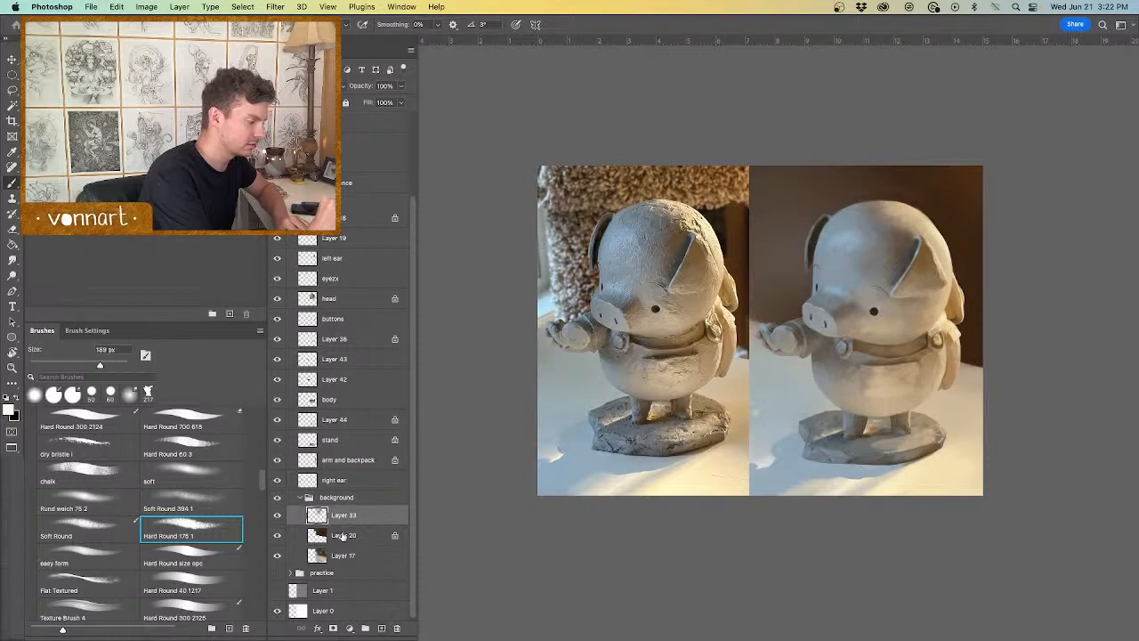
{"action": "left_click", "coordinate": [382, 628]}
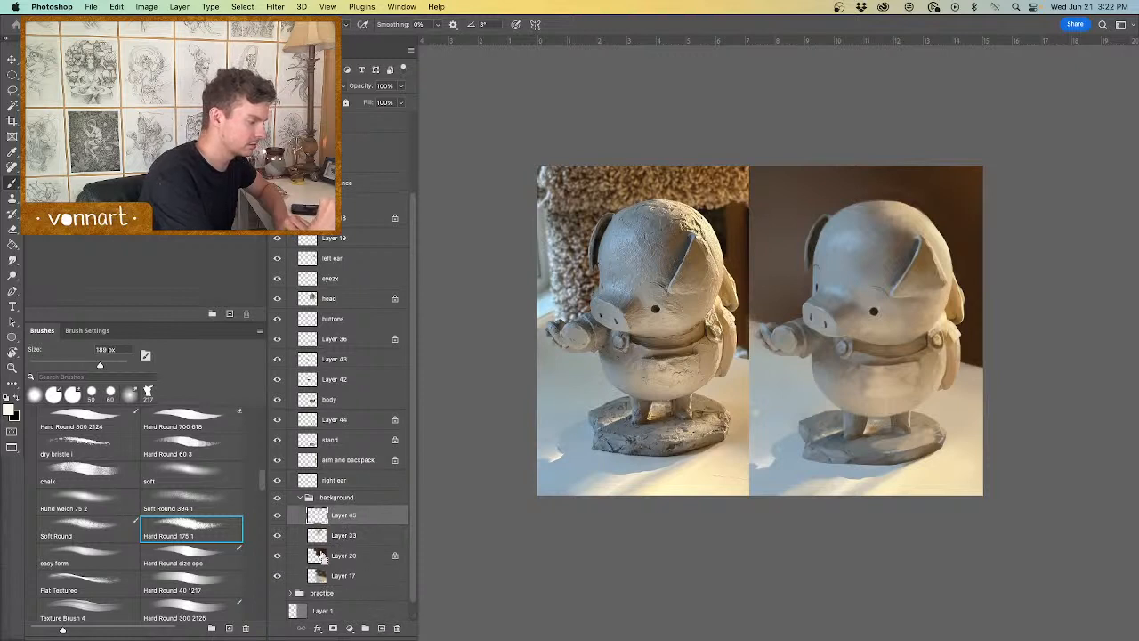
{"action": "left_click", "coordinate": [333, 628], "text": "alt"}
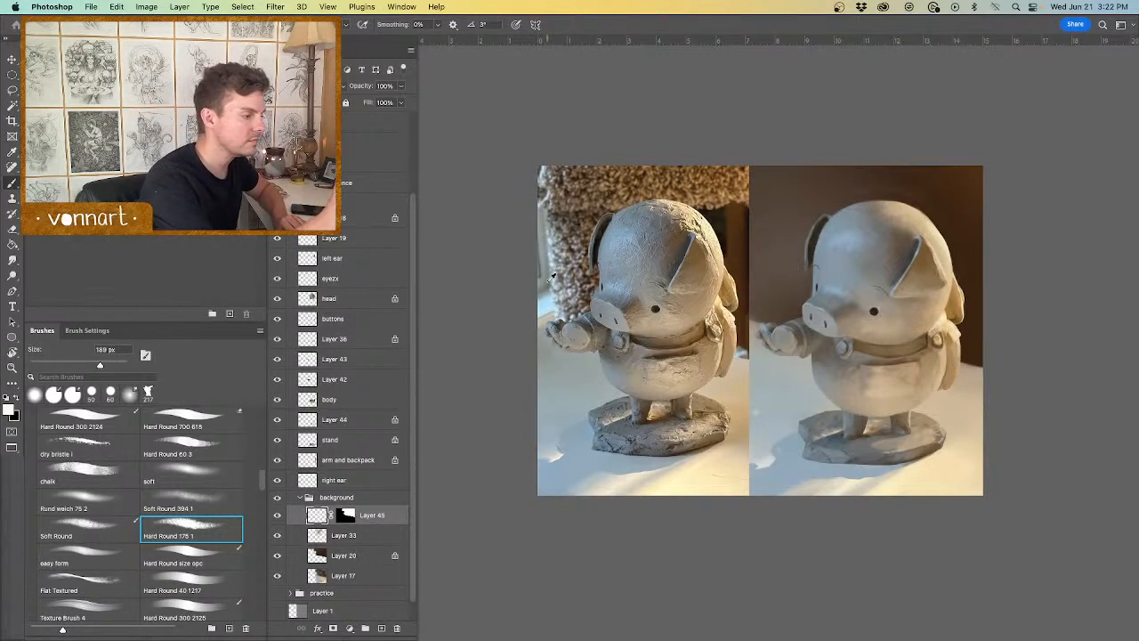
{"action": "left_click", "coordinate": [547, 302], "text": "alt"}
{"action": "mouse_move", "coordinate": [730, 294]}
{"action": "left_mouse_down"}
{"action": "mouse_move", "coordinate": [824, 293]}
{"action": "mouse_move", "coordinate": [762, 208]}
{"action": "left_mouse_up"}
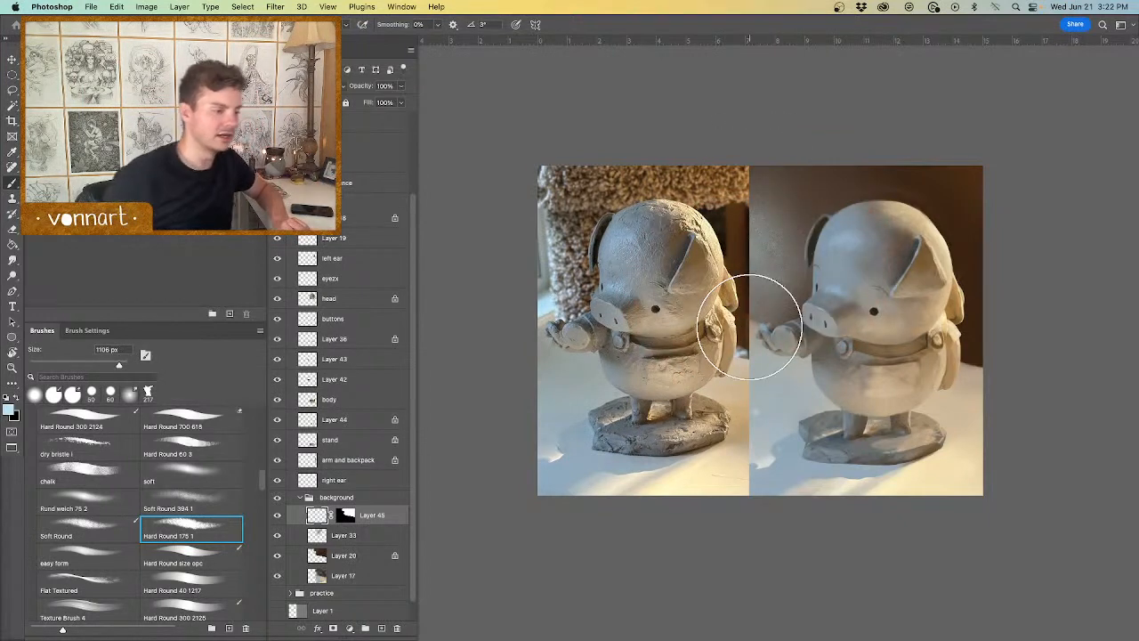
Step: Stipple the backdrop around the pig with the 斑点 - 2 speckle brush, using pale blue at 1409 px and sampled dark brown at 822 px
{"action": "right_click", "coordinate": [716, 285]}
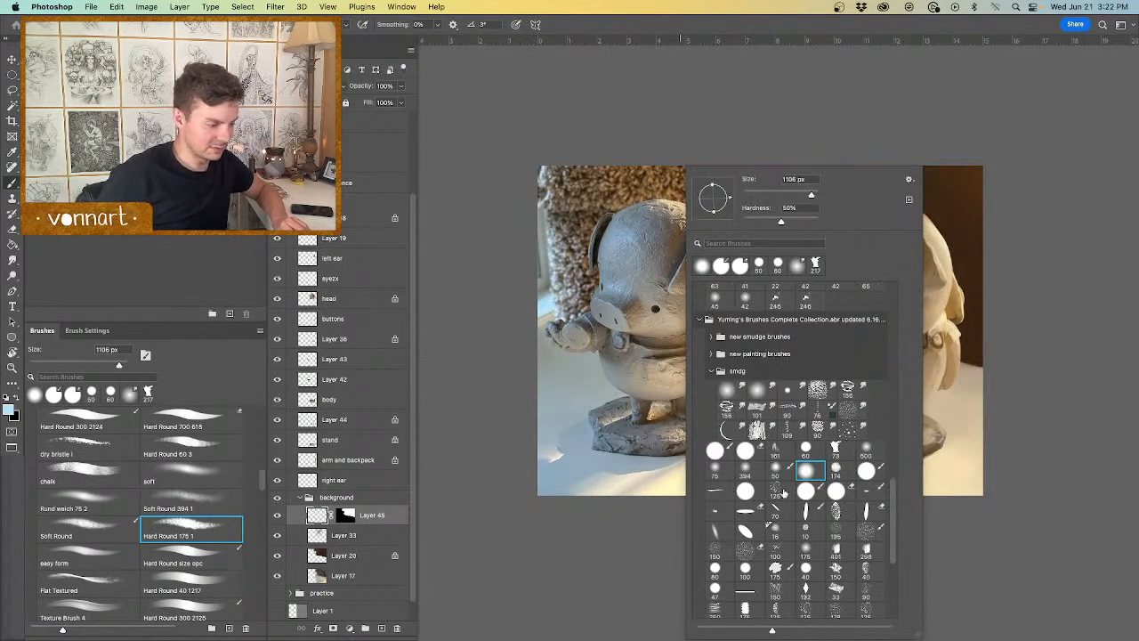
{"action": "scroll", "coordinate": [807, 483], "scroll_direction": "down", "scroll_amount": 1}
{"action": "scroll", "coordinate": [818, 492], "scroll_direction": "up", "scroll_amount": 3}
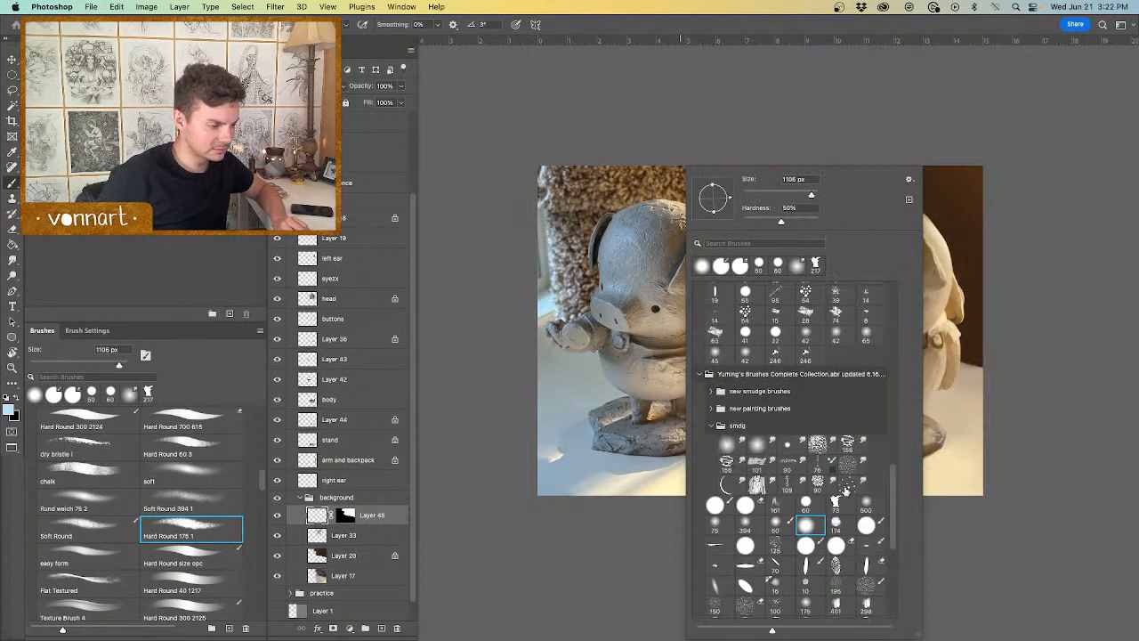
{"action": "scroll", "coordinate": [850, 489], "scroll_direction": "down", "scroll_amount": 8}
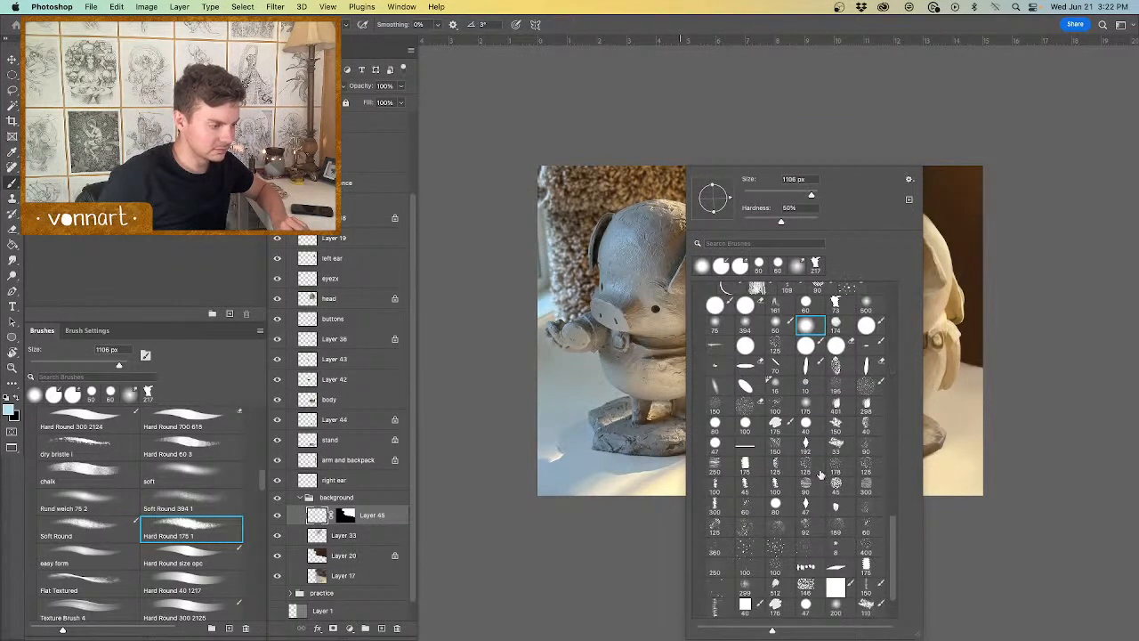
{"action": "scroll", "coordinate": [820, 475], "scroll_direction": "down", "scroll_amount": 3}
{"action": "scroll", "coordinate": [819, 474], "scroll_direction": "up", "scroll_amount": 2}
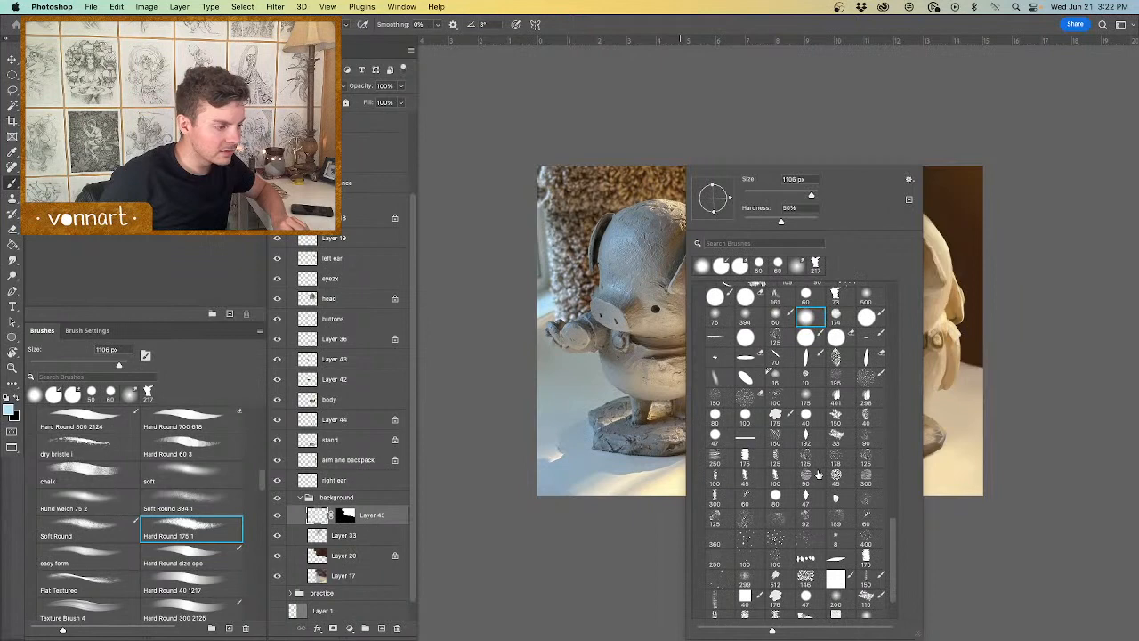
{"action": "left_click", "coordinate": [776, 402]}
{"action": "double_click", "coordinate": [776, 402]}
{"action": "mouse_move", "coordinate": [762, 305]}
{"action": "left_mouse_down"}
{"action": "mouse_move", "coordinate": [789, 297]}
{"action": "mouse_move", "coordinate": [816, 271]}
{"action": "mouse_move", "coordinate": [835, 189]}
{"action": "left_mouse_up"}
{"action": "key", "text": "super+z"}
{"action": "left_click_drag", "start_coordinate": [800, 242], "coordinate": [836, 242]}
{"action": "left_click_drag", "start_coordinate": [806, 214], "coordinate": [741, 338]}
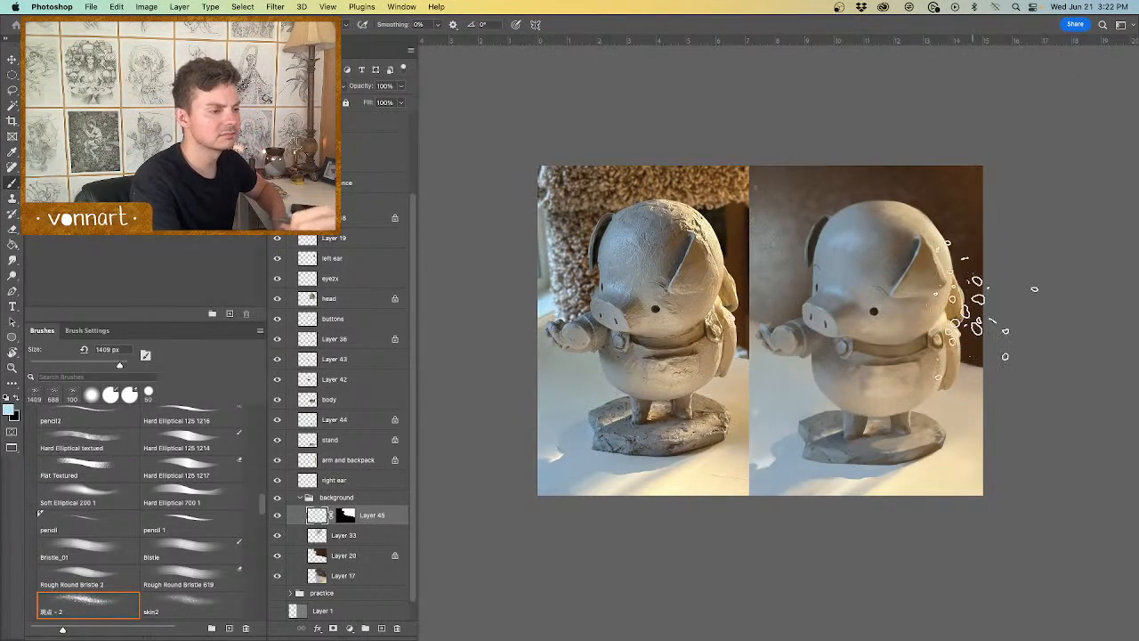
{"action": "left_click", "coordinate": [734, 218], "text": "alt"}
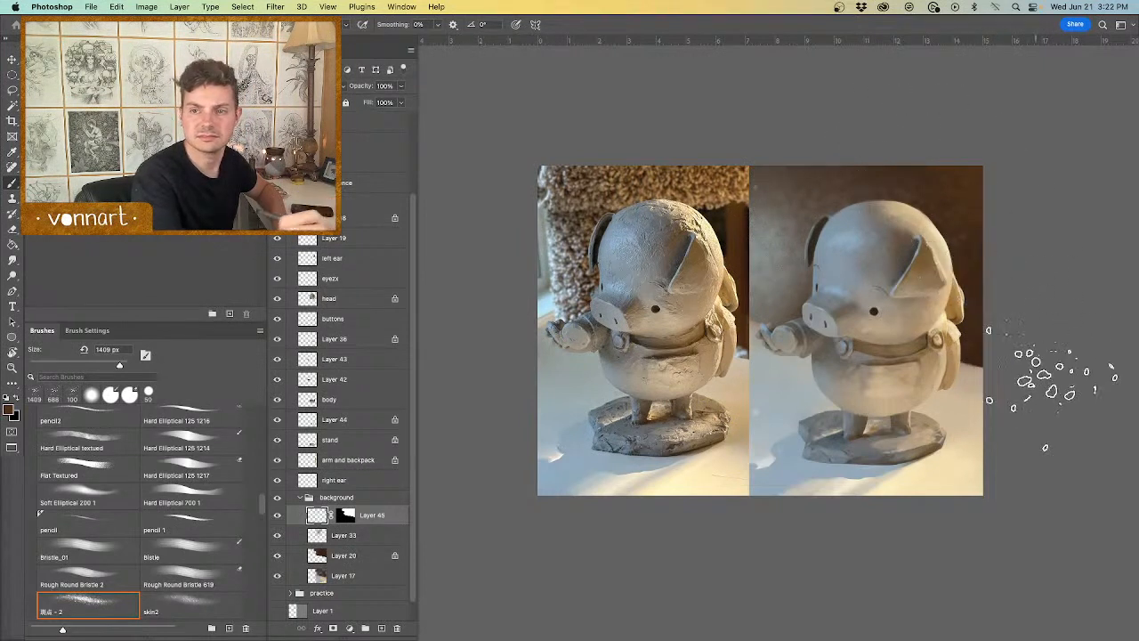
{"action": "left_click_drag", "start_coordinate": [829, 232], "coordinate": [798, 227]}
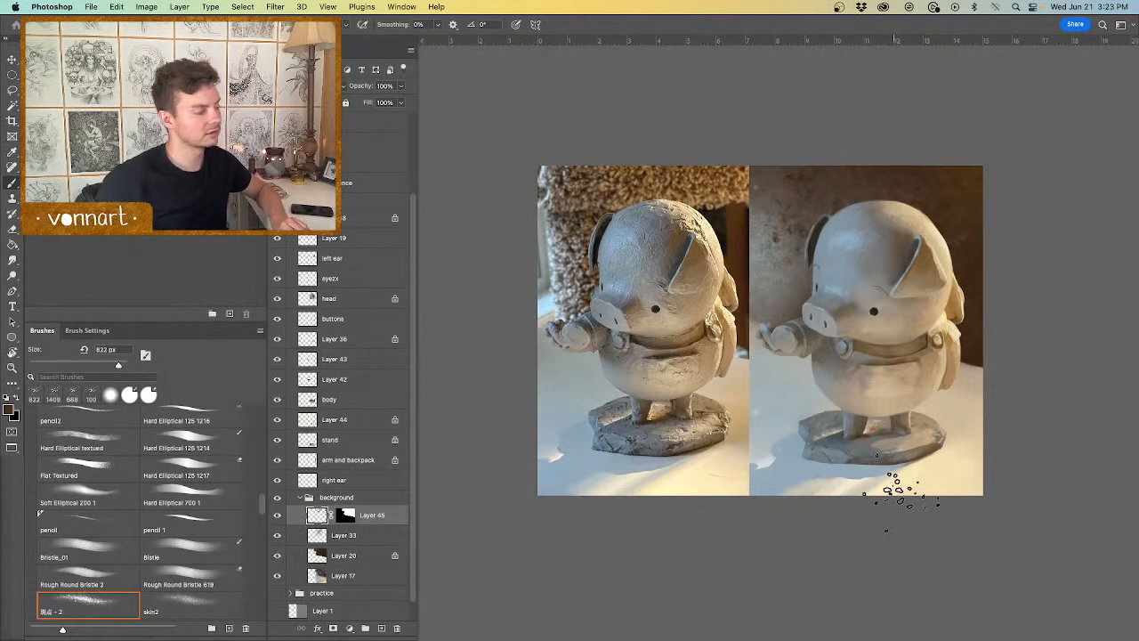
Step: Try to smooth the speckled backdrop with the Soft Round 200 smudge brush
{"action": "right_click", "coordinate": [778, 292]}
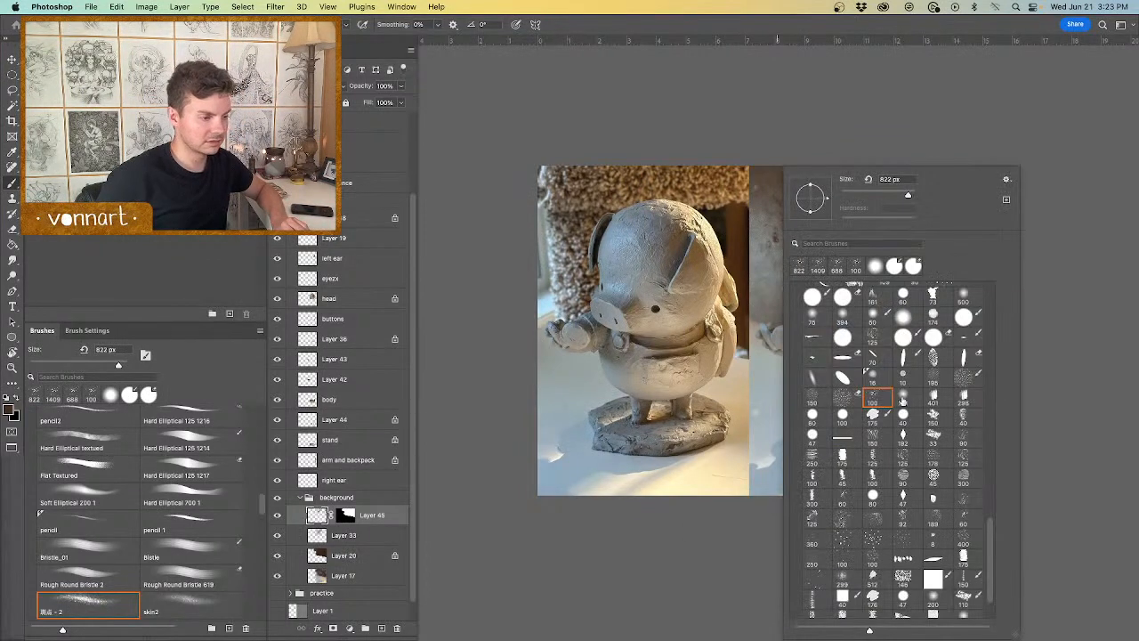
{"action": "scroll", "coordinate": [902, 401], "scroll_direction": "up", "scroll_amount": 5}
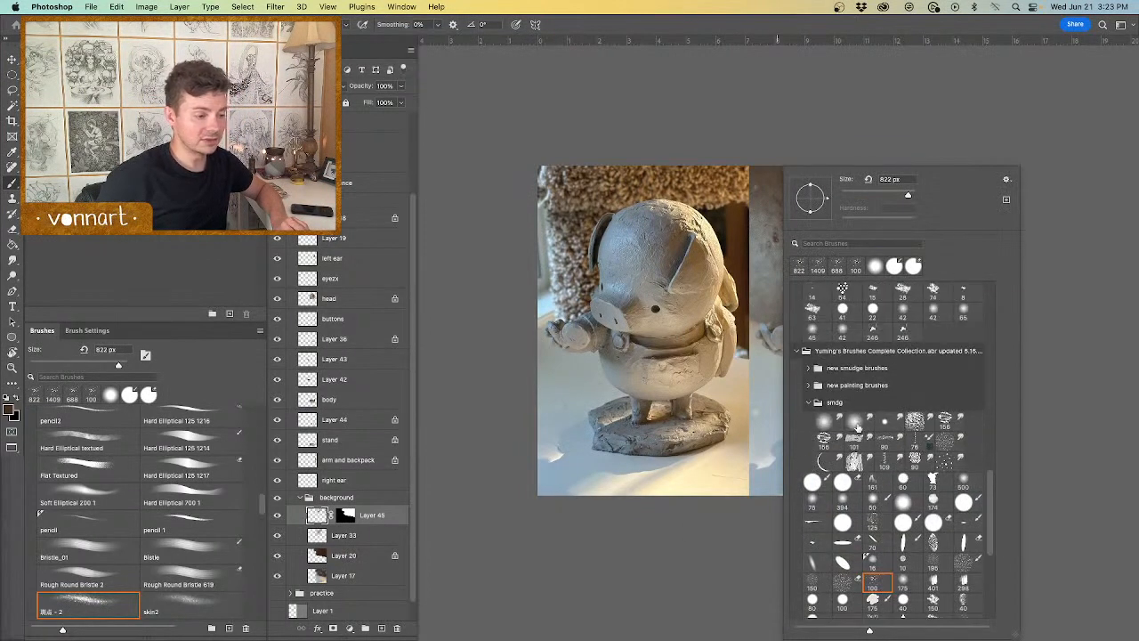
{"action": "left_click", "coordinate": [842, 423]}
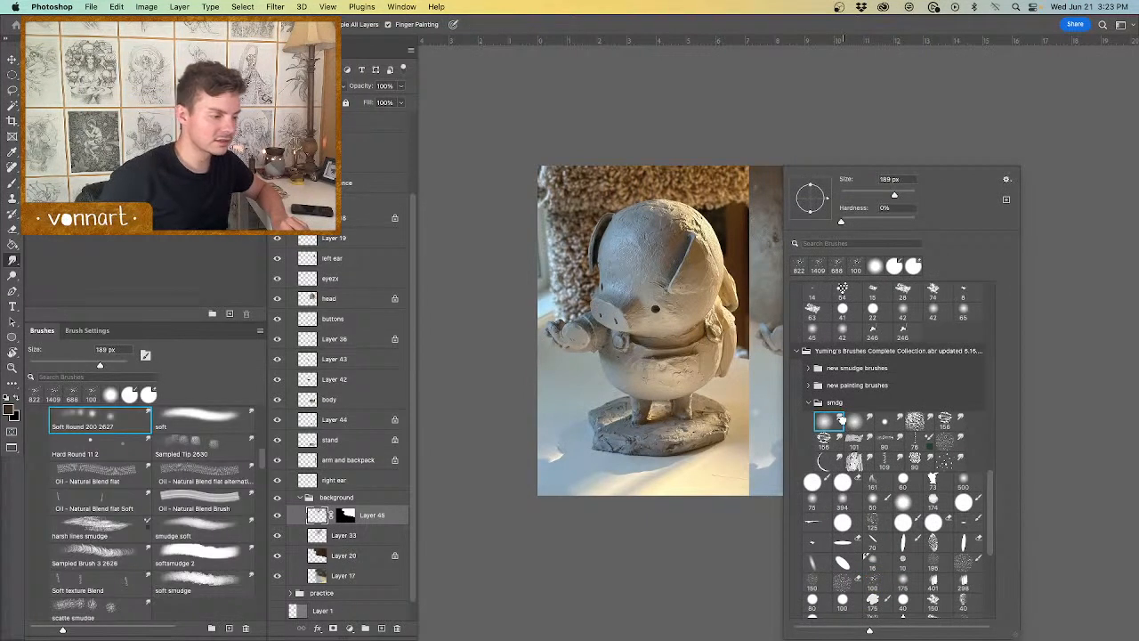
{"action": "left_click", "coordinate": [780, 224]}
{"action": "left_click_drag", "start_coordinate": [790, 241], "coordinate": [817, 238]}
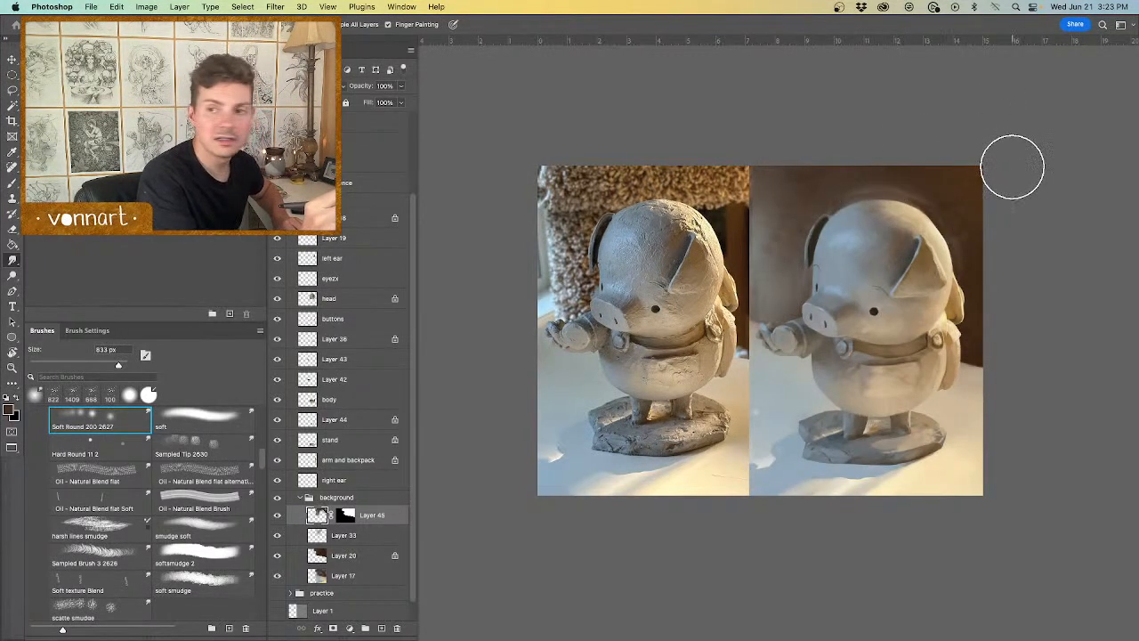
Step: Undo the smudging on the backdrop, including another trial stroke above the head
{"action": "key", "text": "super+z"}
{"action": "key", "text": "super+z"}
{"action": "key", "text": "super+z"}
{"action": "key", "text": "super+z"}
{"action": "key", "text": "super+z"}
{"action": "key", "text": "super+z"}
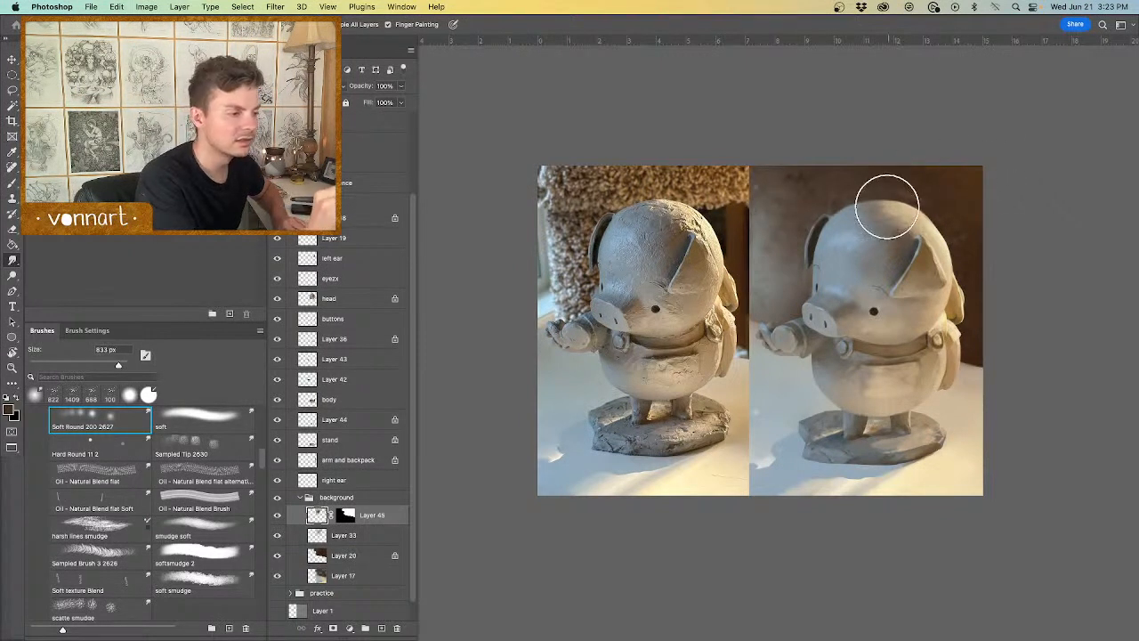
{"action": "mouse_move", "coordinate": [887, 206]}
{"action": "left_mouse_down"}
{"action": "mouse_move", "coordinate": [834, 211]}
{"action": "mouse_move", "coordinate": [873, 184]}
{"action": "mouse_move", "coordinate": [924, 193]}
{"action": "left_mouse_up"}
{"action": "key", "text": "super+z"}
{"action": "key", "text": "super+z"}
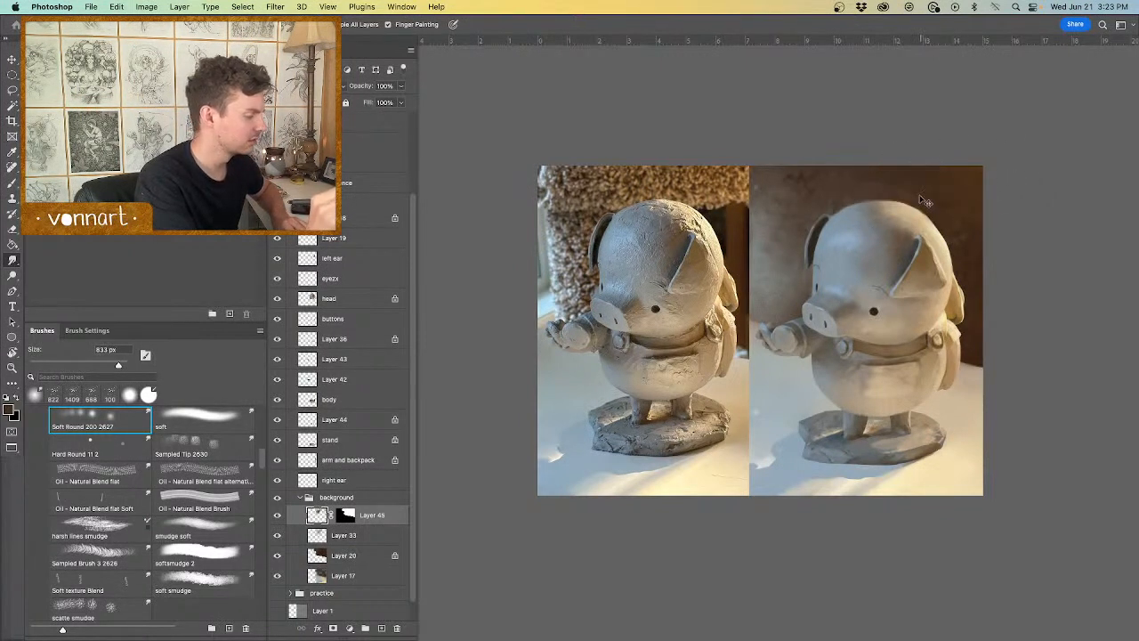
{"action": "key", "text": "super+z"}
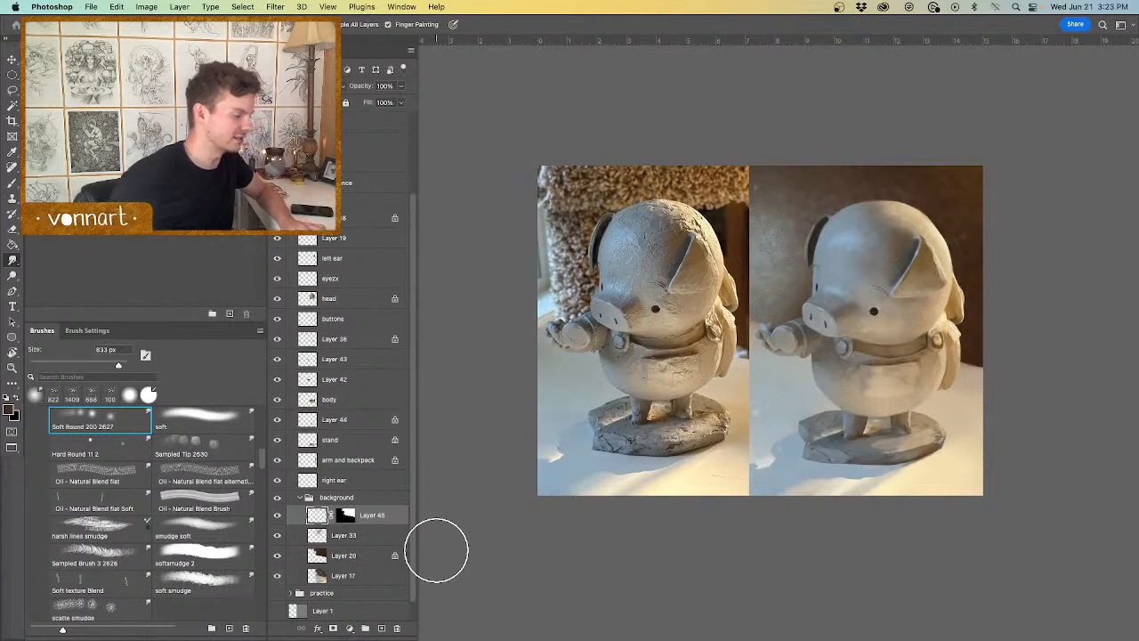
Step: Merge the masked speckle layer and Layer 33 down into Layer 20
{"action": "key", "text": "super+e"}
{"action": "scroll", "coordinate": [436, 550], "scroll_direction": "left", "scroll_amount": 1}
{"action": "key", "text": "super+e"}
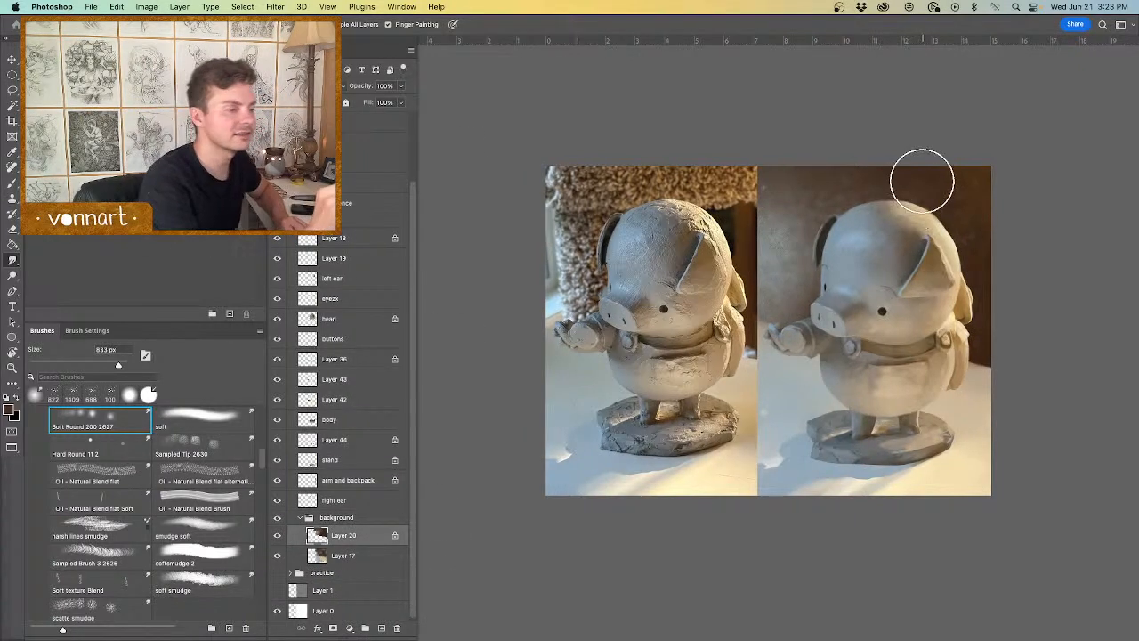
Step: Brush soft texture over the dark backdrop on Layer 20 with the skin2 brush at 738 px
{"action": "key", "text": "b"}
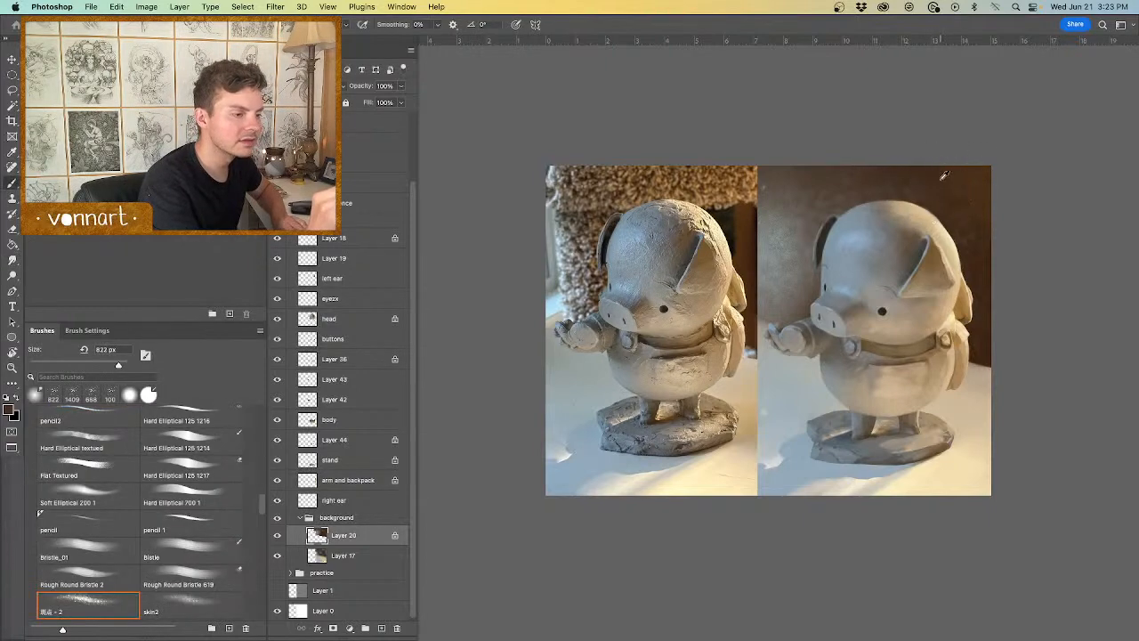
{"action": "right_click", "coordinate": [912, 262]}
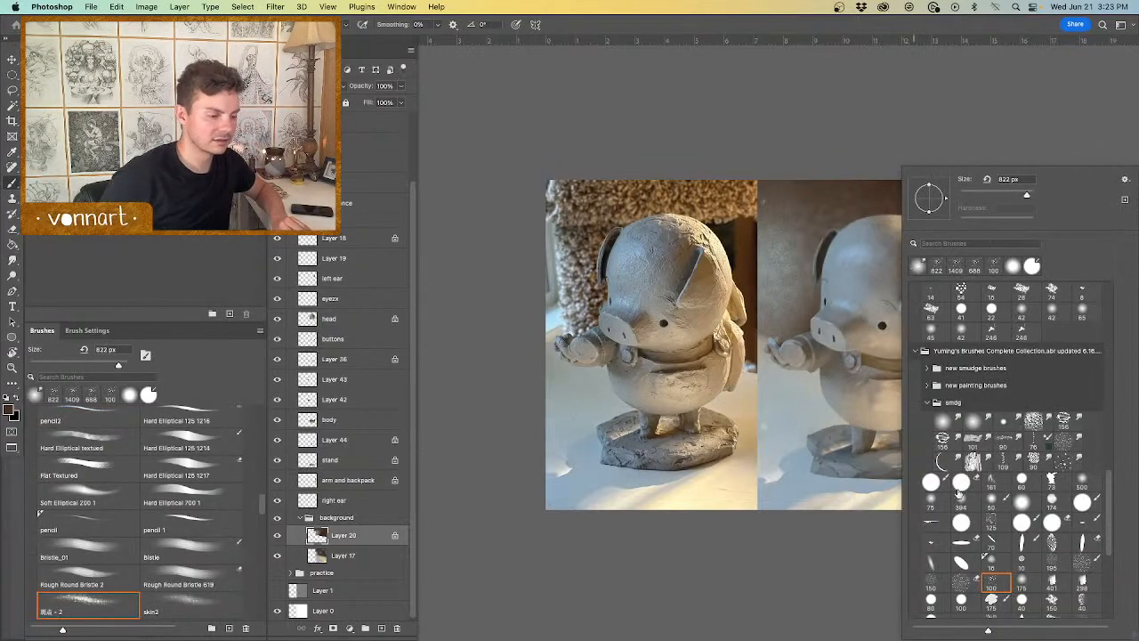
{"action": "left_click", "coordinate": [1022, 582]}
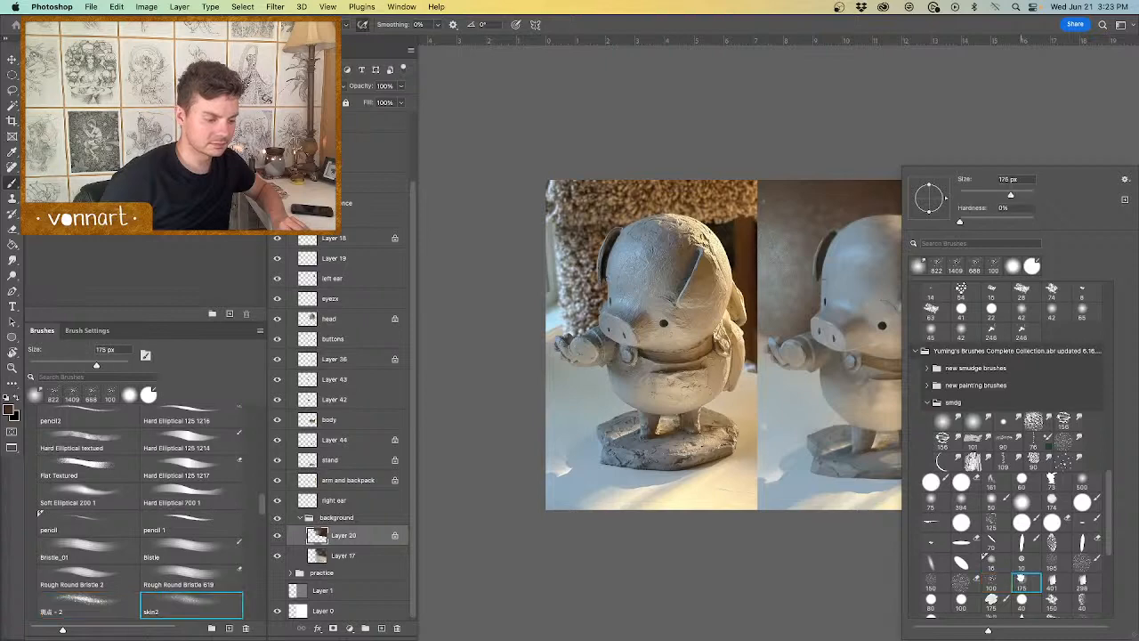
{"action": "left_click", "coordinate": [804, 348]}
{"action": "left_click_drag", "start_coordinate": [905, 225], "coordinate": [928, 220]}
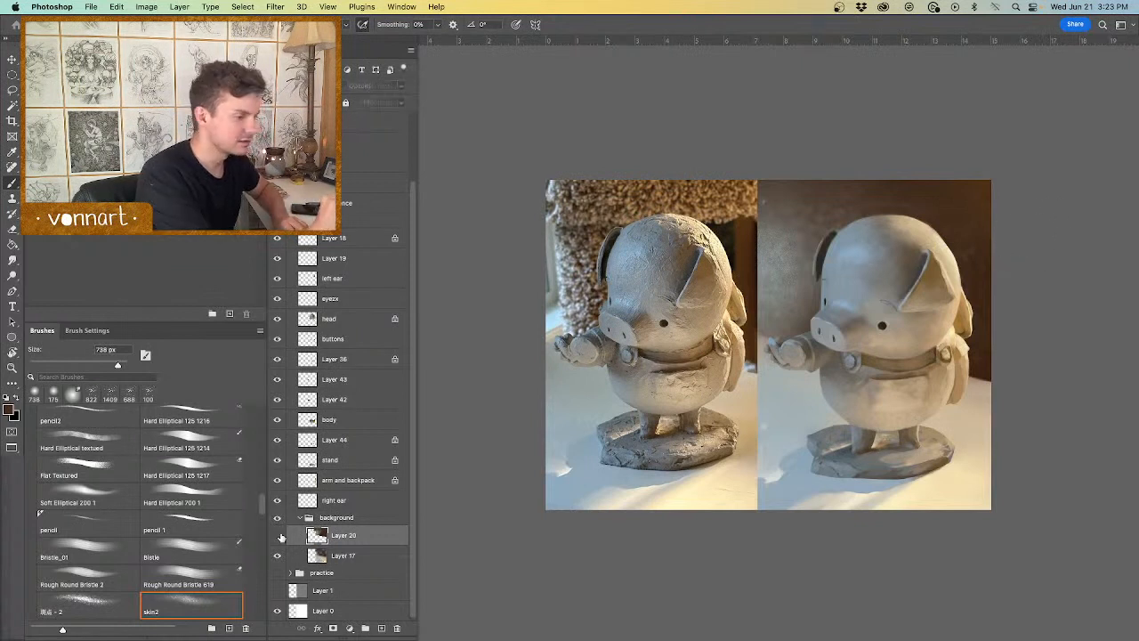
Step: Toggle Layer 20 to check its contents and merge it down into Layer 17
{"action": "left_click", "coordinate": [277, 535]}
{"action": "left_click", "coordinate": [277, 535]}
{"action": "key", "text": "super+e"}
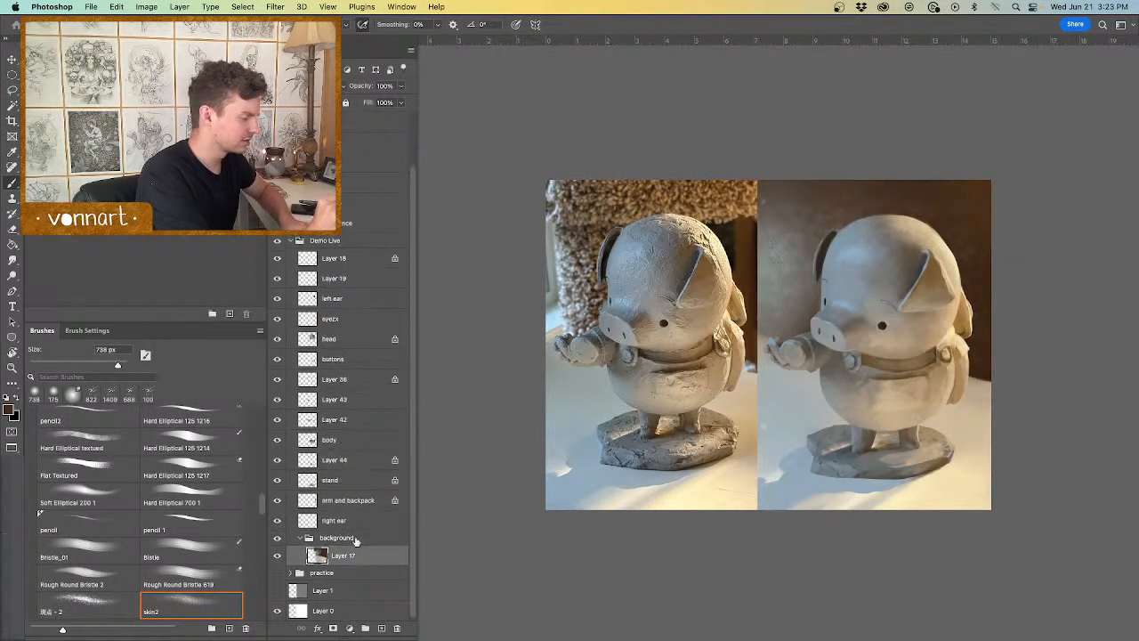
Step: Hide Layer 17, unlock the head layer and erase the stray paint around the head's outline, undoing the last erasure beside the right ear
{"action": "left_click", "coordinate": [278, 555]}
{"action": "left_click", "coordinate": [277, 555]}
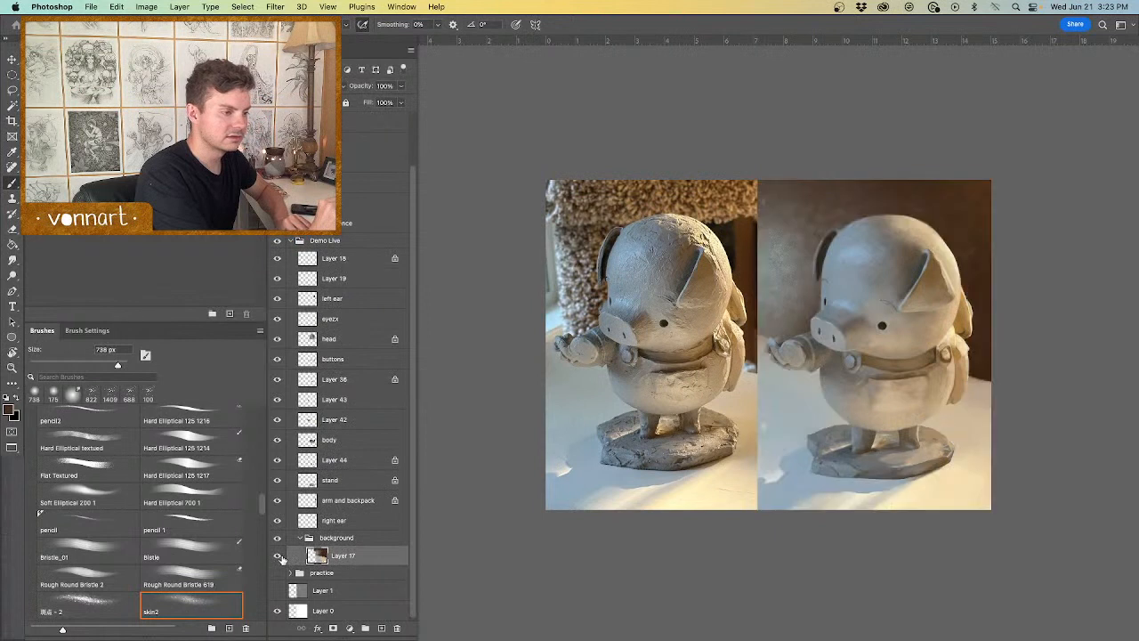
{"action": "left_click", "coordinate": [277, 555]}
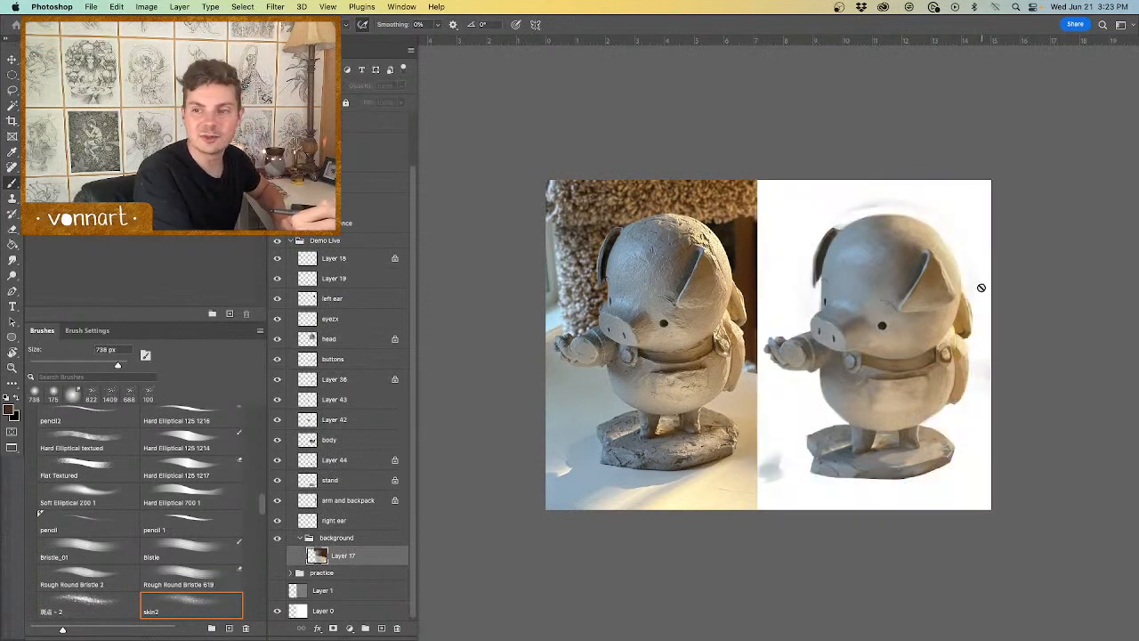
{"action": "left_click", "coordinate": [305, 339]}
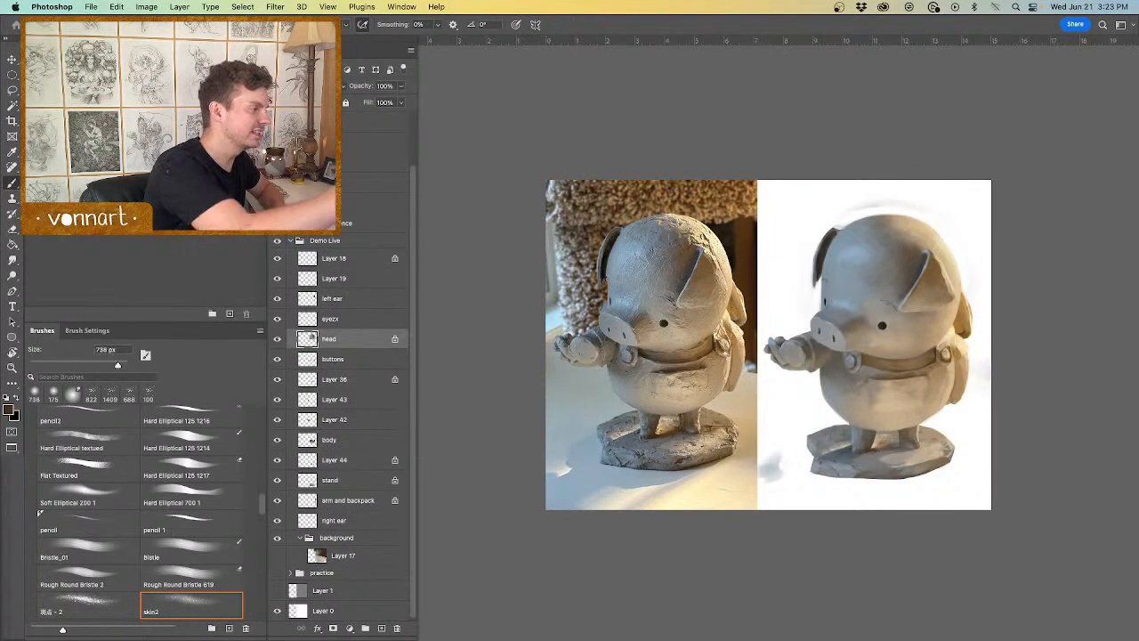
{"action": "key", "text": "e"}
{"action": "mouse_move", "coordinate": [919, 203]}
{"action": "left_mouse_down"}
{"action": "mouse_move", "coordinate": [933, 203]}
{"action": "mouse_move", "coordinate": [920, 373]}
{"action": "mouse_move", "coordinate": [935, 209]}
{"action": "left_mouse_up"}
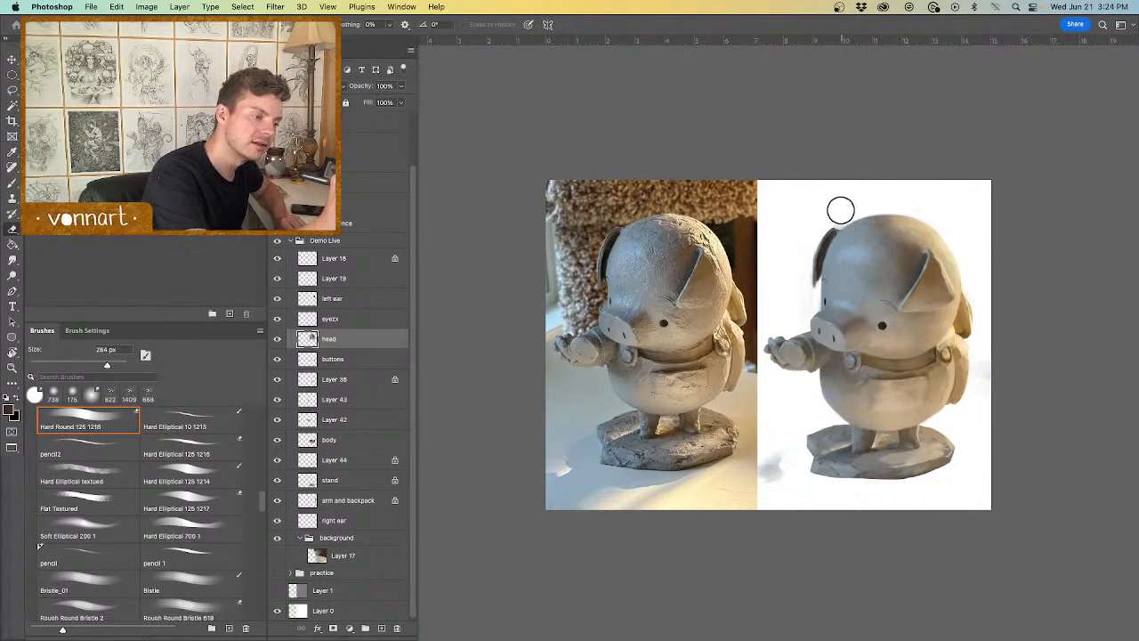
{"action": "mouse_move", "coordinate": [852, 224]}
{"action": "left_mouse_down"}
{"action": "mouse_move", "coordinate": [844, 214]}
{"action": "mouse_move", "coordinate": [849, 245]}
{"action": "left_mouse_up"}
{"action": "mouse_move", "coordinate": [833, 252]}
{"action": "left_mouse_down"}
{"action": "mouse_move", "coordinate": [809, 275]}
{"action": "mouse_move", "coordinate": [809, 296]}
{"action": "left_mouse_up"}
{"action": "key", "text": "super+z"}
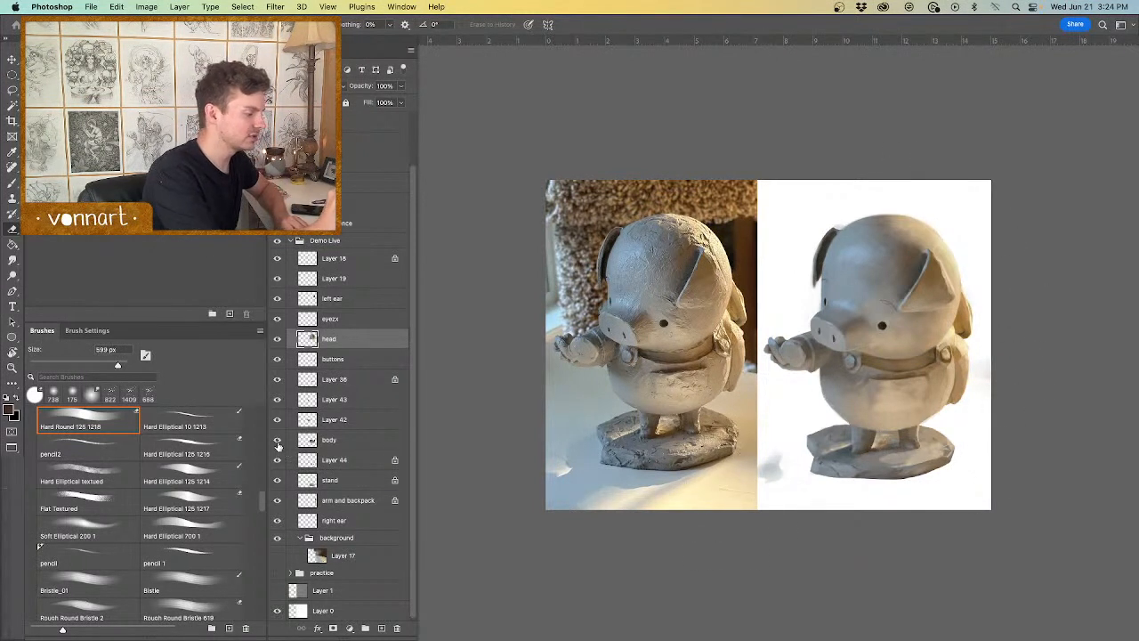
Step: Toggle the body, Layer 44, stand, arm and backpack, and right ear layers to check their contents, and show Layer 17 again
{"action": "left_click", "coordinate": [277, 441]}
{"action": "left_click", "coordinate": [277, 441]}
{"action": "left_click", "coordinate": [278, 461]}
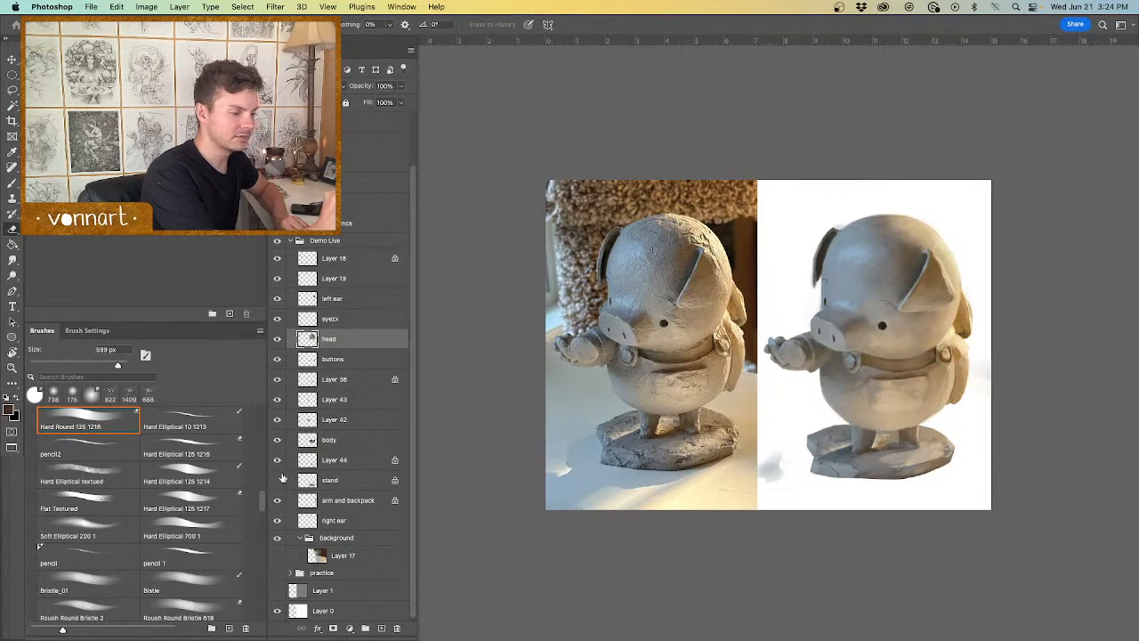
{"action": "left_click", "coordinate": [279, 479]}
{"action": "left_click", "coordinate": [279, 479]}
{"action": "left_click", "coordinate": [279, 499]}
{"action": "left_click", "coordinate": [279, 499]}
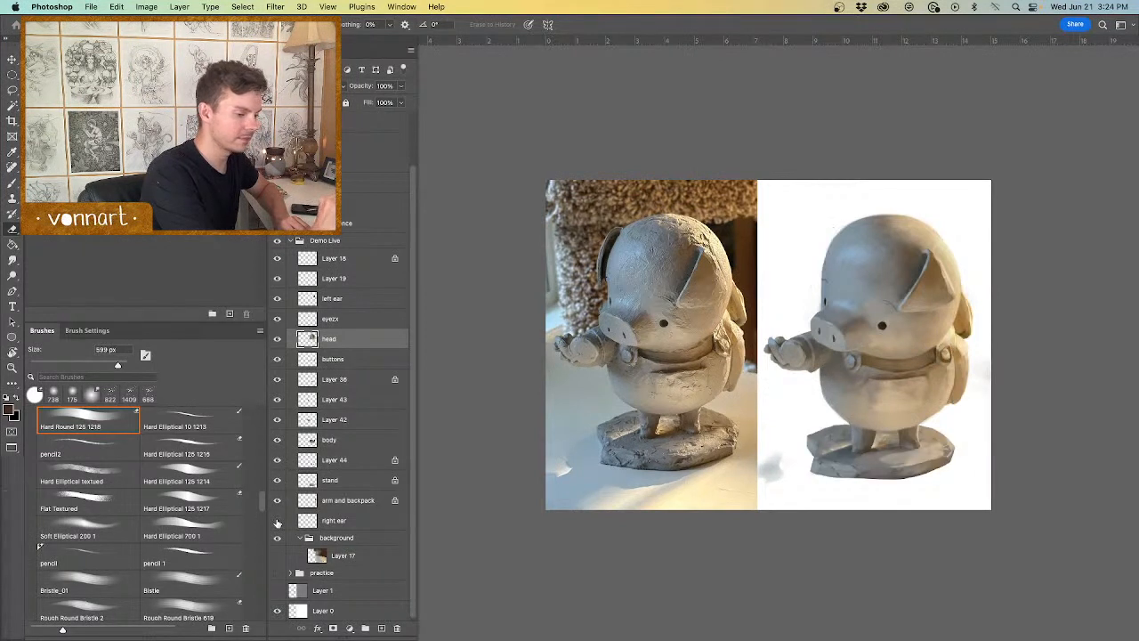
{"action": "left_click", "coordinate": [277, 521]}
{"action": "left_click", "coordinate": [276, 555]}
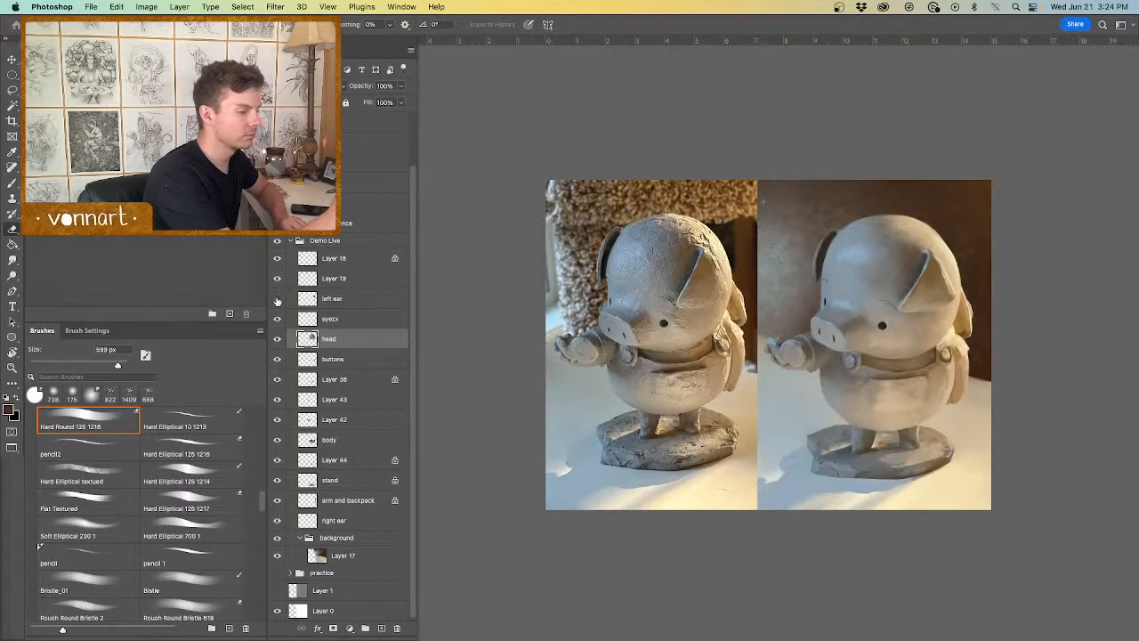
Step: Check the left ear layer, and move Layer 18 into the background group and merge it into Layer 17
{"action": "left_click", "coordinate": [276, 299]}
{"action": "left_click", "coordinate": [277, 300]}
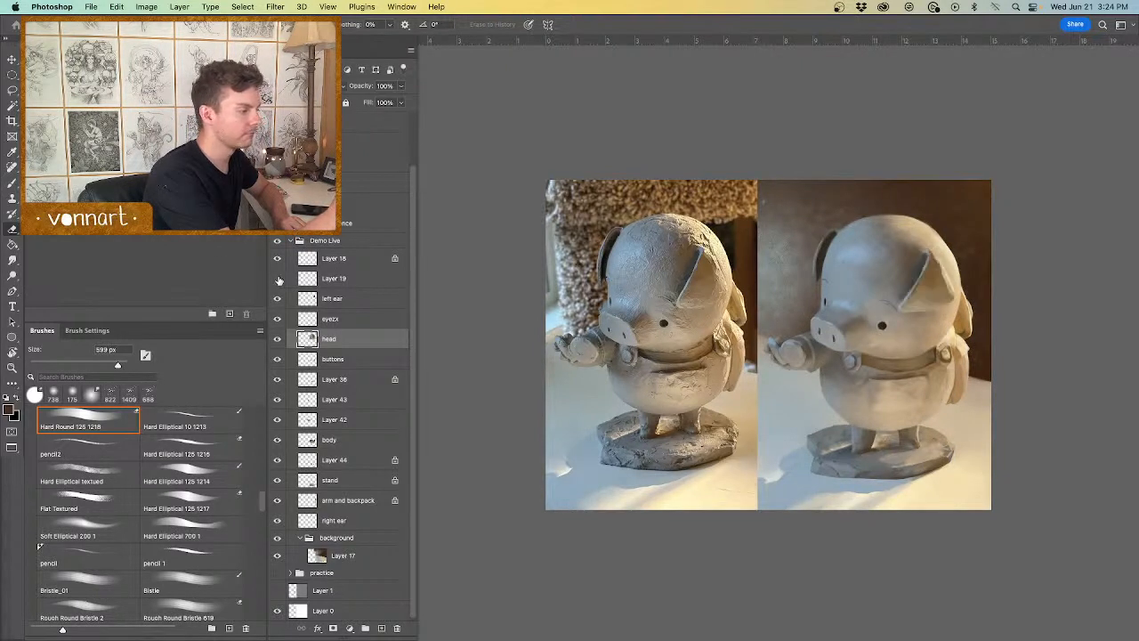
{"action": "left_click_drag", "start_coordinate": [303, 259], "coordinate": [343, 547]}
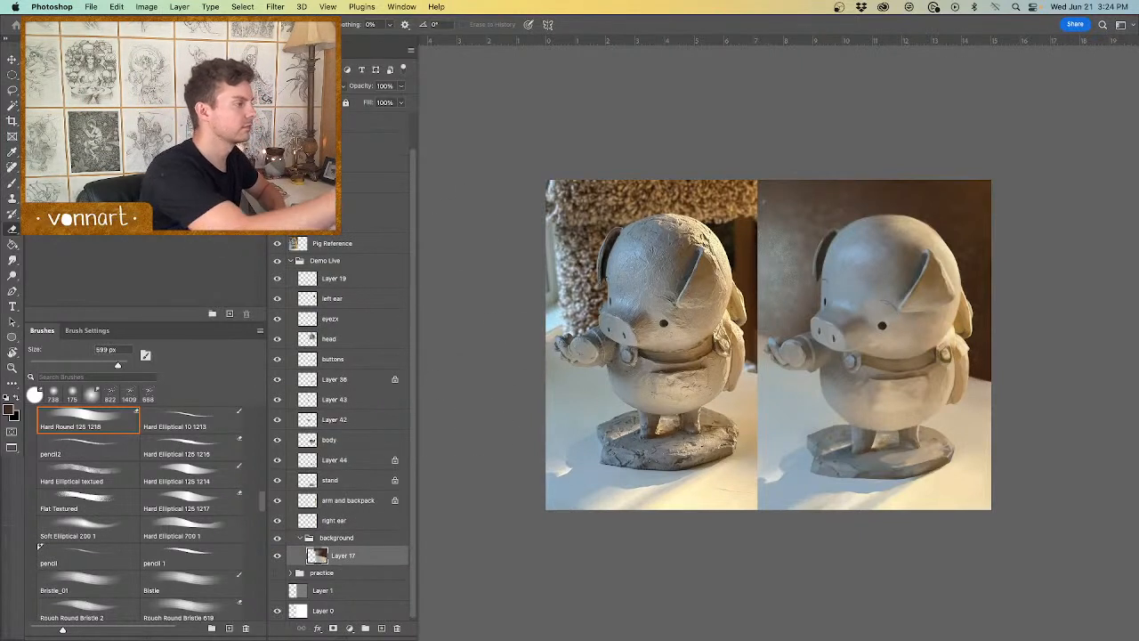
Step: Brush sampled backdrop browns around the pig's head on Layer 17 with the skin2 brush at 1398 px
{"action": "key", "text": "b"}
{"action": "left_click", "coordinate": [882, 196], "text": "alt"}
{"action": "mouse_move", "coordinate": [841, 240]}
{"action": "left_mouse_down"}
{"action": "mouse_move", "coordinate": [880, 232]}
{"action": "mouse_move", "coordinate": [849, 209]}
{"action": "mouse_move", "coordinate": [816, 219]}
{"action": "mouse_move", "coordinate": [799, 242]}
{"action": "mouse_move", "coordinate": [833, 202]}
{"action": "mouse_move", "coordinate": [846, 208]}
{"action": "mouse_move", "coordinate": [801, 205]}
{"action": "mouse_move", "coordinate": [788, 239]}
{"action": "left_mouse_up"}
{"action": "left_click", "coordinate": [846, 217], "text": "alt"}
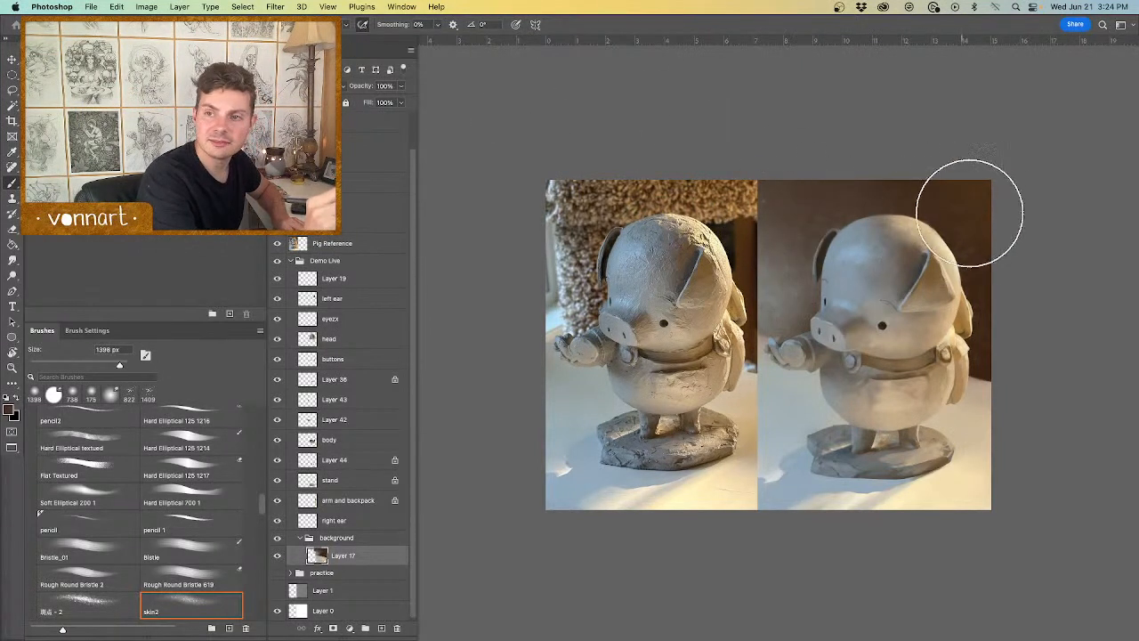
Step: Darken the backdrop beside the pig's head and backpack on Layer 17 with a sampled near-black, switching to the Soft Round brush, and refine the table edge
{"action": "left_click", "coordinate": [719, 226], "text": "alt"}
{"action": "mouse_move", "coordinate": [961, 256]}
{"action": "left_mouse_down"}
{"action": "mouse_move", "coordinate": [926, 233]}
{"action": "mouse_move", "coordinate": [955, 224]}
{"action": "left_mouse_up"}
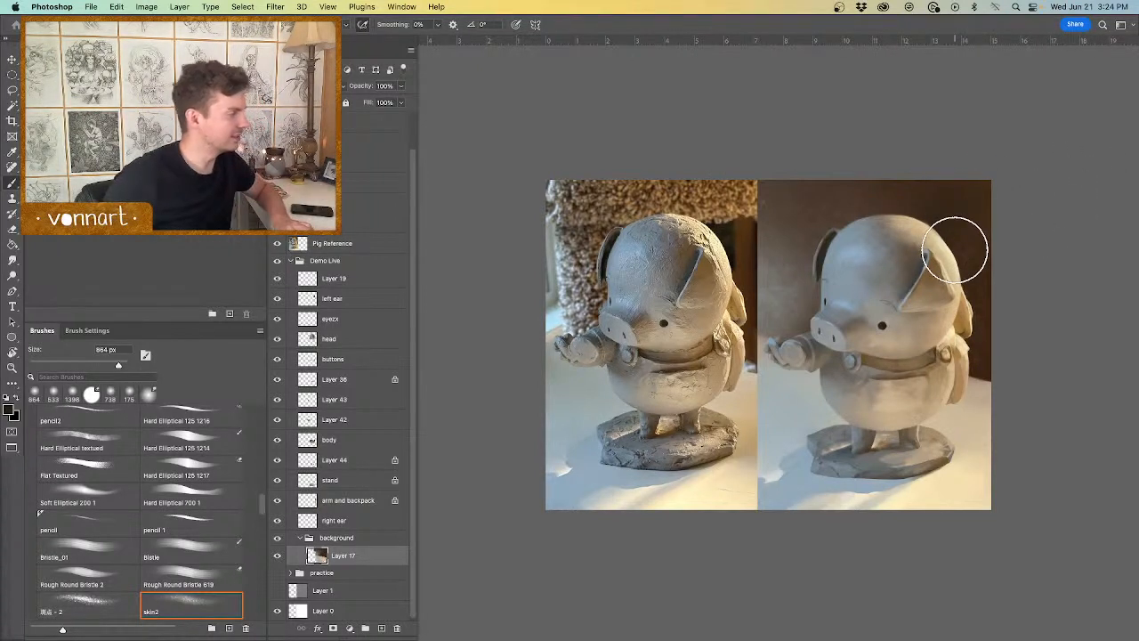
{"action": "right_click", "coordinate": [854, 227]}
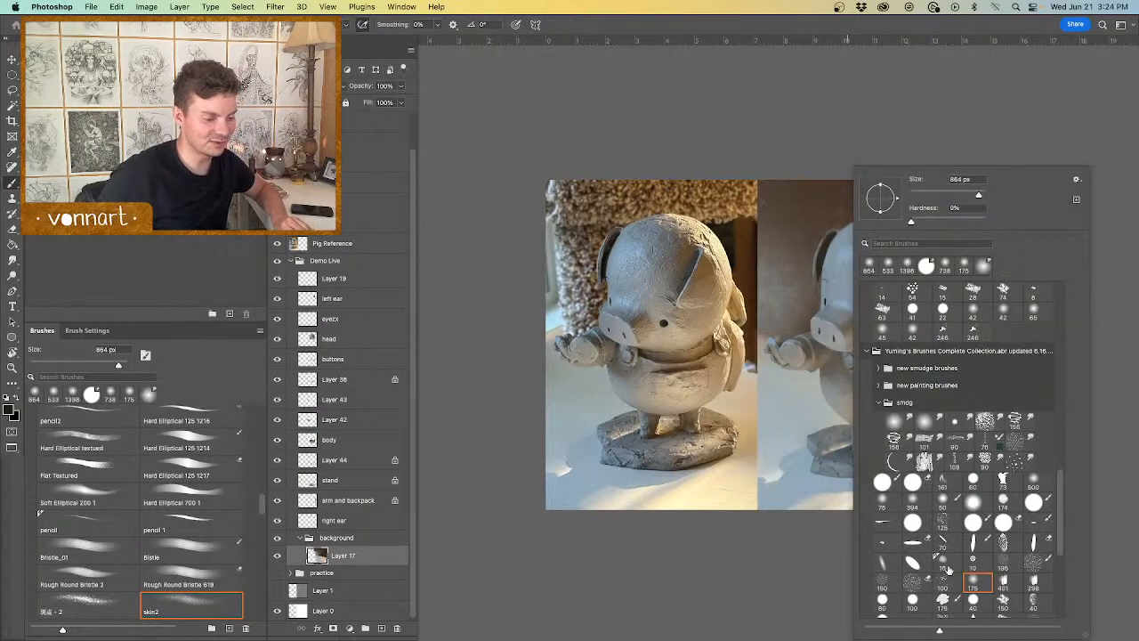
{"action": "scroll", "coordinate": [957, 514], "scroll_direction": "up", "scroll_amount": 15}
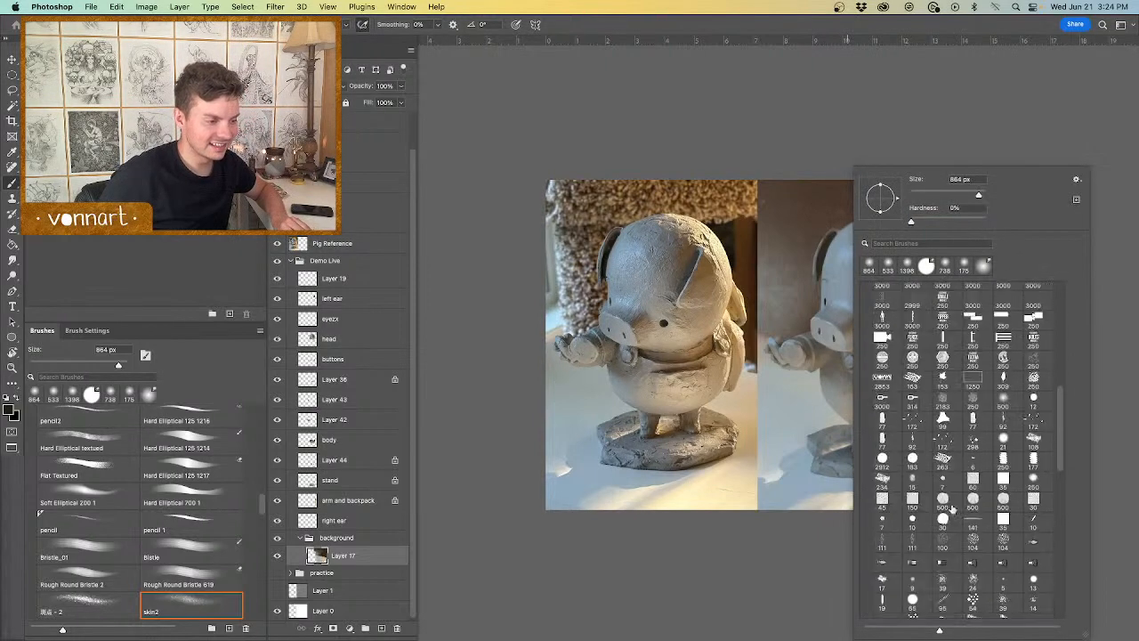
{"action": "left_click", "coordinate": [883, 311]}
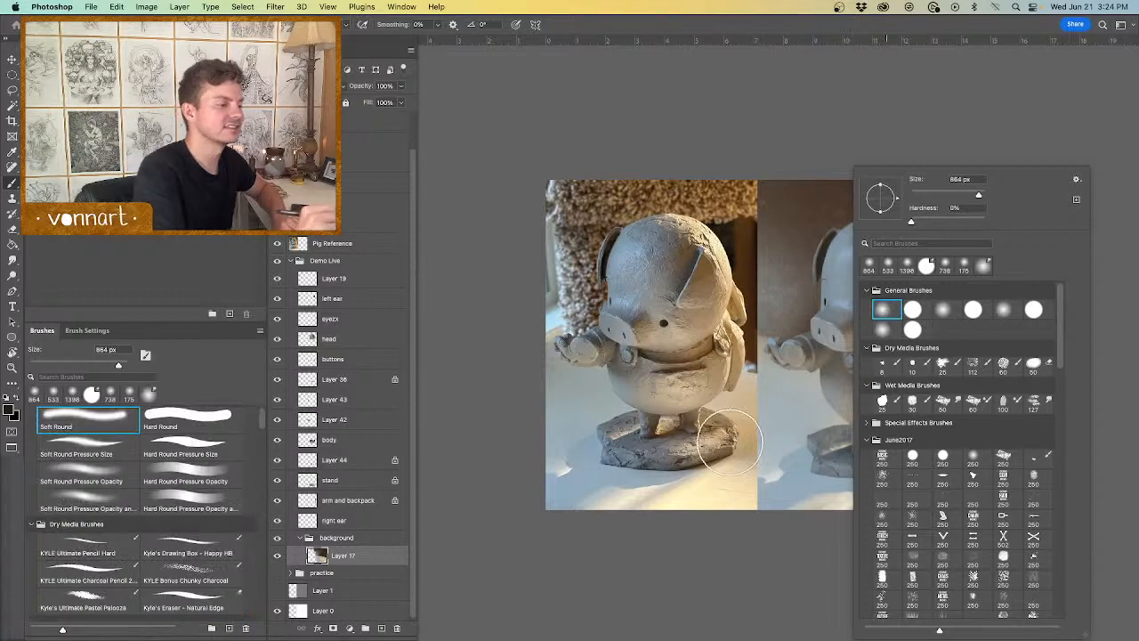
{"action": "left_click", "coordinate": [732, 439]}
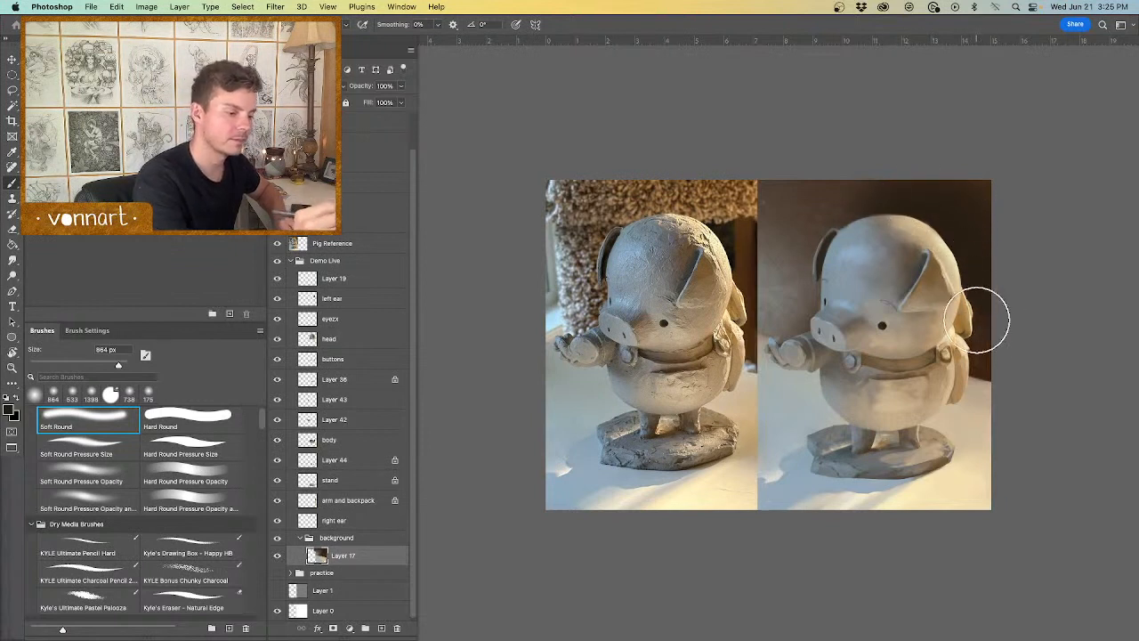
{"action": "left_click_drag", "start_coordinate": [976, 331], "coordinate": [961, 336]}
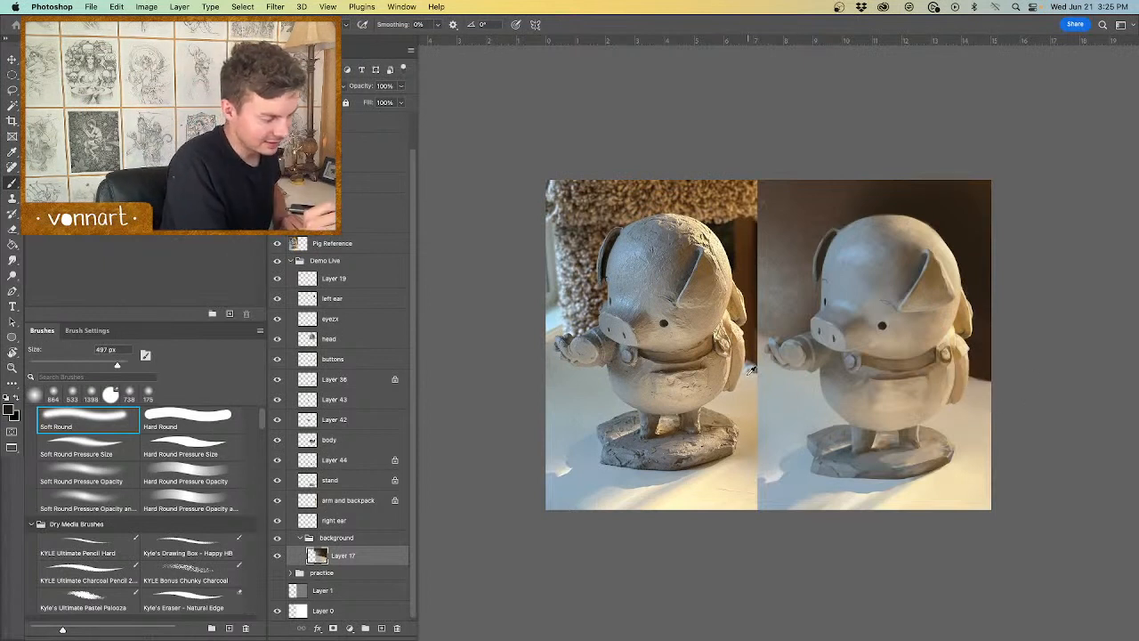
{"action": "mouse_move", "coordinate": [979, 396]}
{"action": "left_mouse_down"}
{"action": "mouse_move", "coordinate": [947, 385]}
{"action": "mouse_move", "coordinate": [966, 383]}
{"action": "left_mouse_up"}
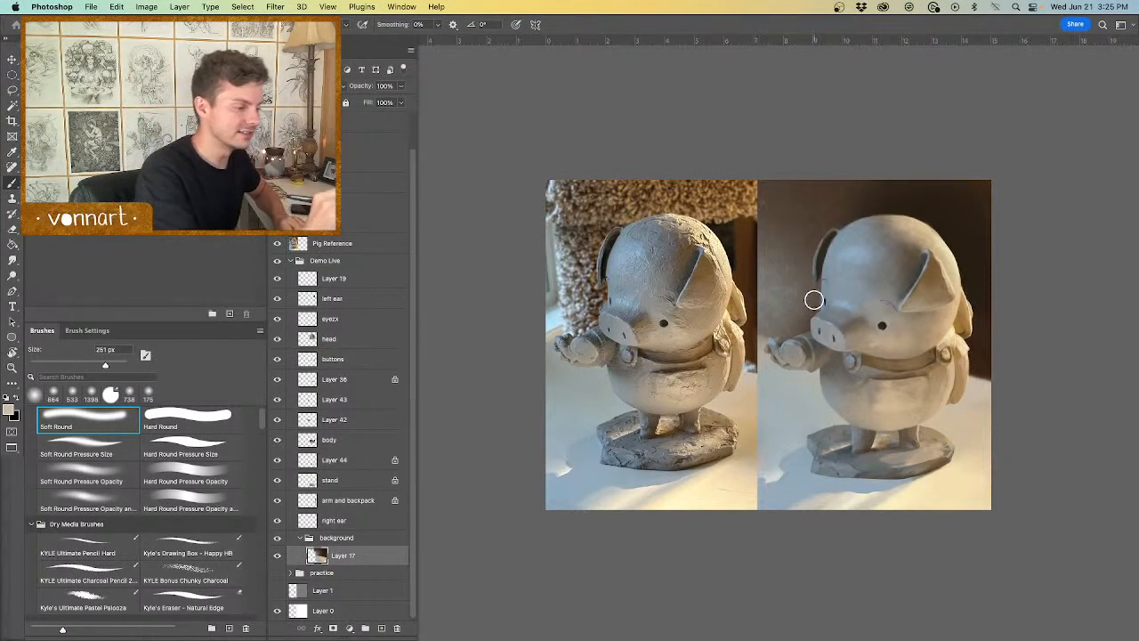
Step: Blend the backdrop behind the pig's raised arm and back ear and the table edge on Layer 17 with sampled browns and greys, using Soft Round
{"action": "left_click", "coordinate": [841, 221], "text": "alt"}
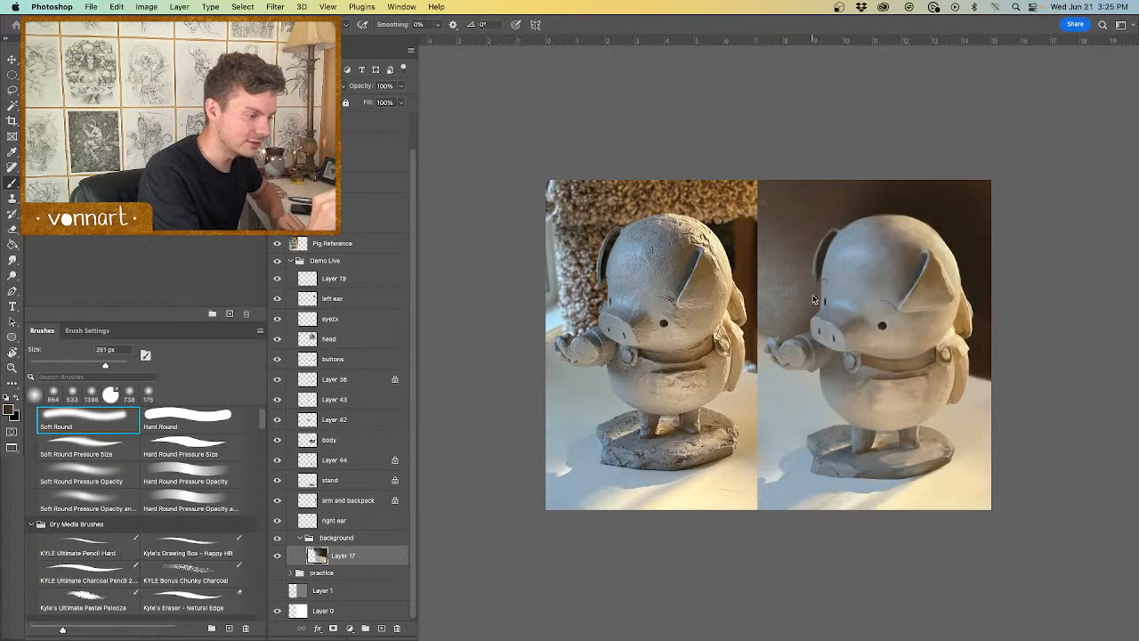
{"action": "mouse_move", "coordinate": [811, 292]}
{"action": "left_mouse_down"}
{"action": "mouse_move", "coordinate": [821, 290]}
{"action": "mouse_move", "coordinate": [771, 209]}
{"action": "left_mouse_up"}
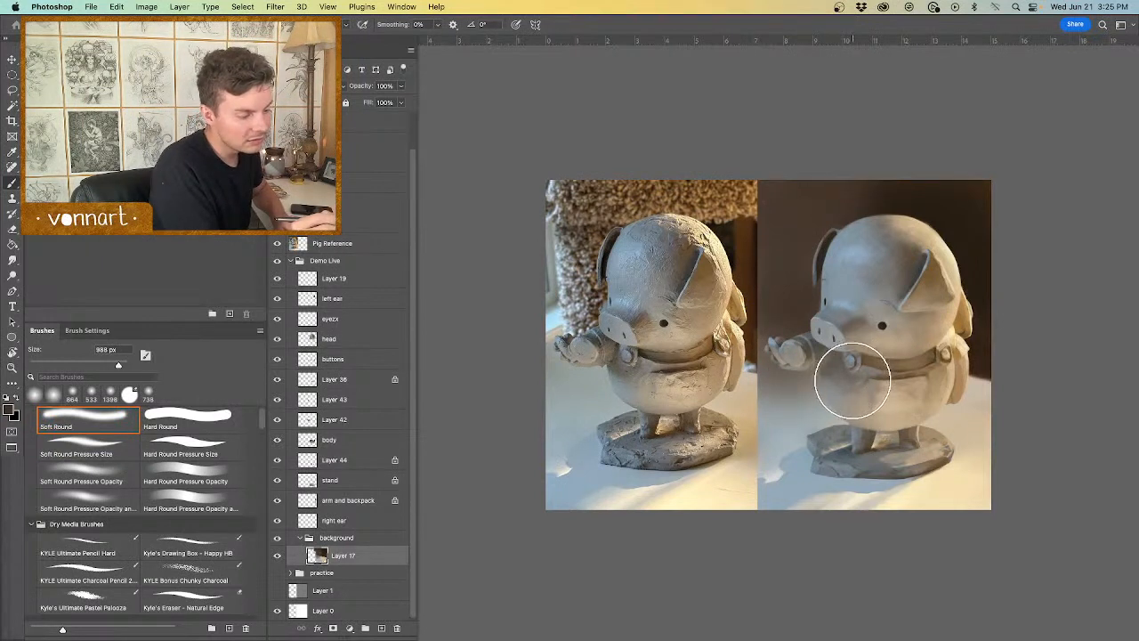
{"action": "left_click", "coordinate": [805, 374], "text": "alt"}
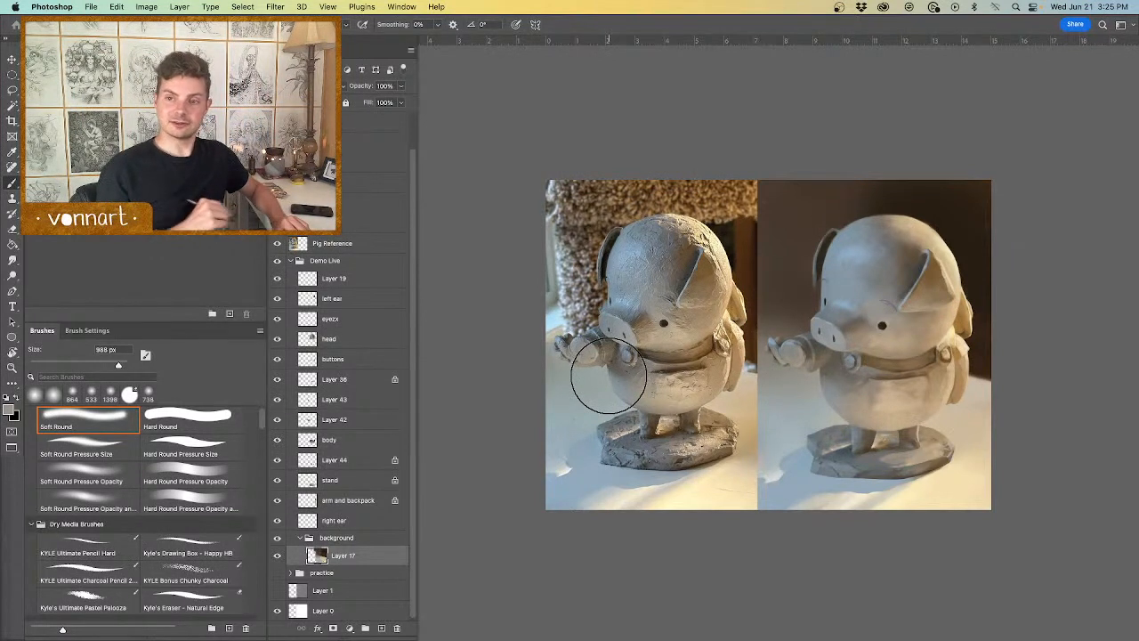
{"action": "left_click_drag", "start_coordinate": [966, 386], "coordinate": [956, 386]}
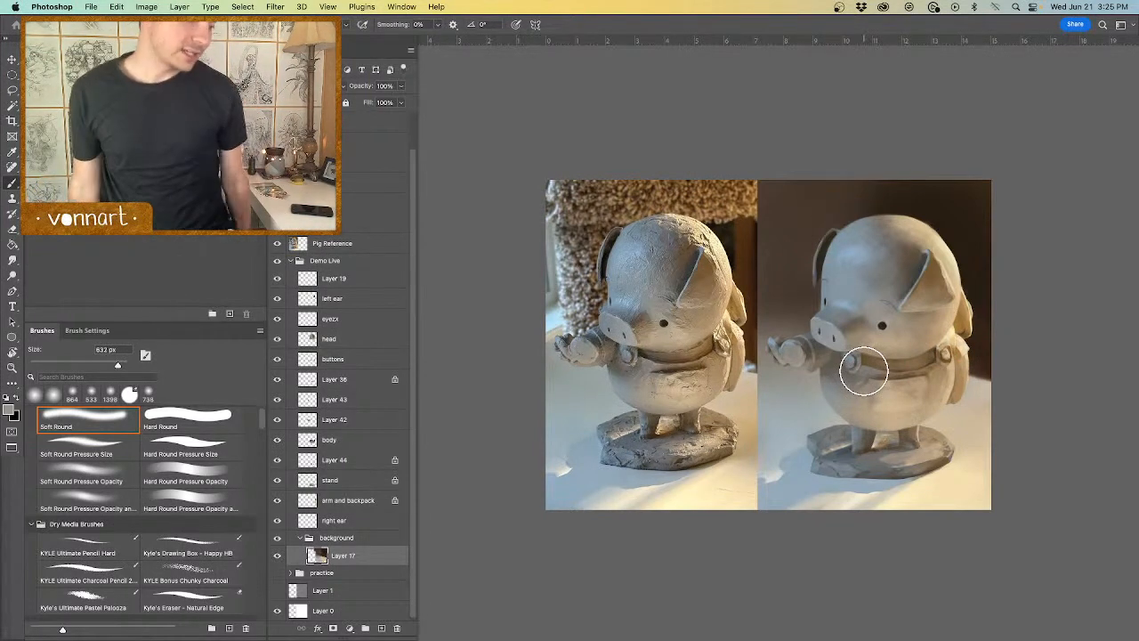
Step: Add a new layer above Layer 19 in the Demo Live group and name it details
{"action": "key", "text": "super+plus"}
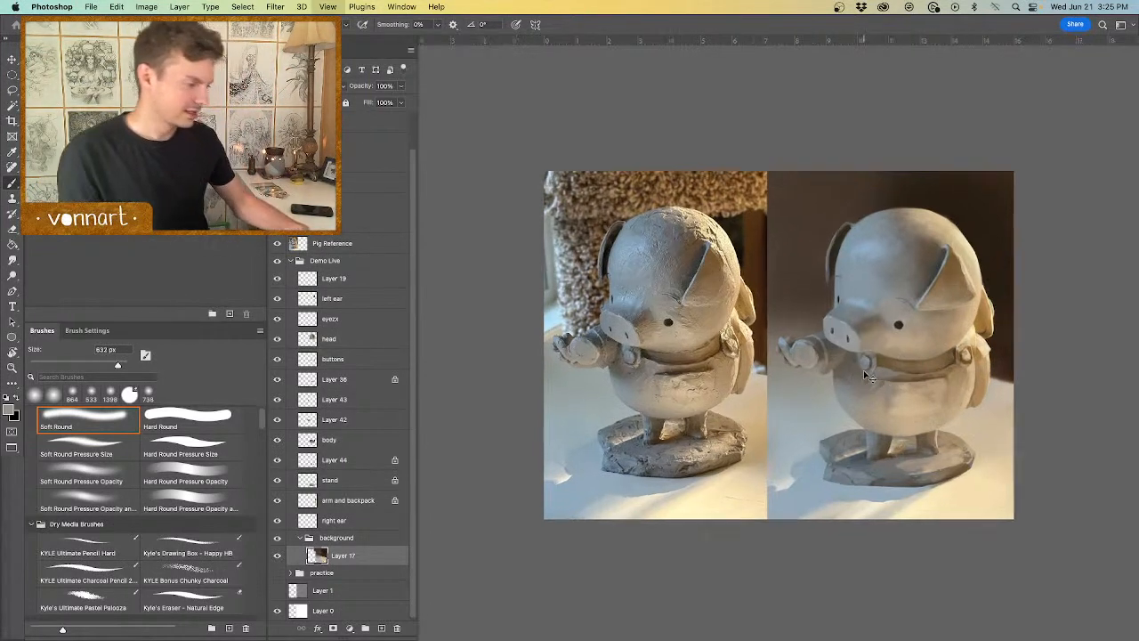
{"action": "mouse_move", "coordinate": [983, 452]}
{"action": "left_mouse_down"}
{"action": "mouse_move", "coordinate": [833, 448]}
{"action": "mouse_move", "coordinate": [873, 433]}
{"action": "left_mouse_up"}
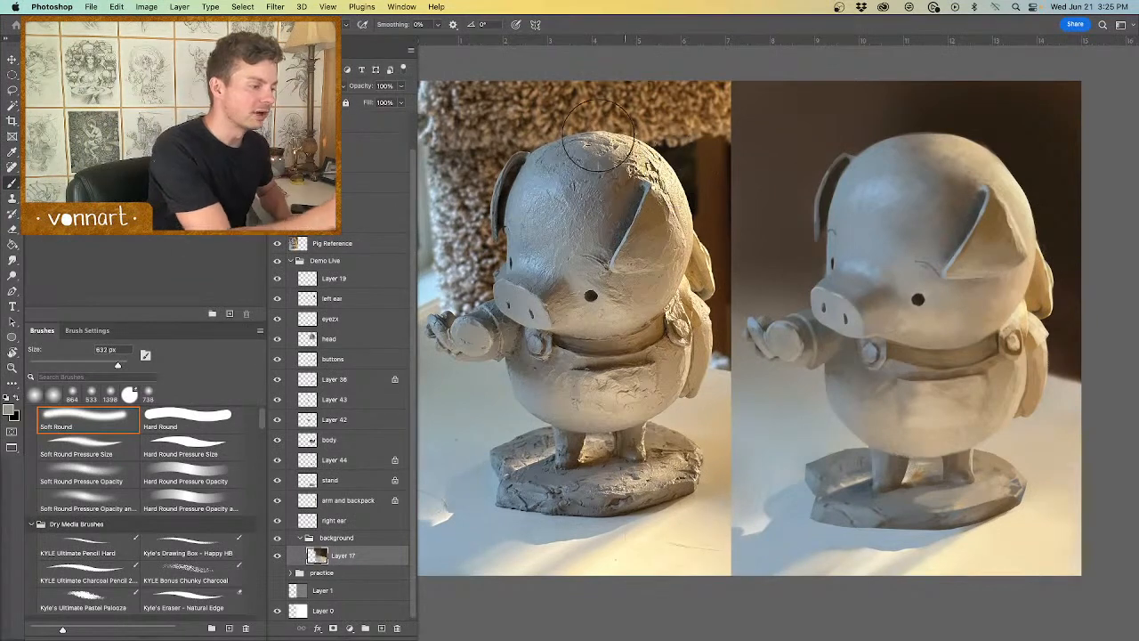
{"action": "left_click", "coordinate": [333, 285]}
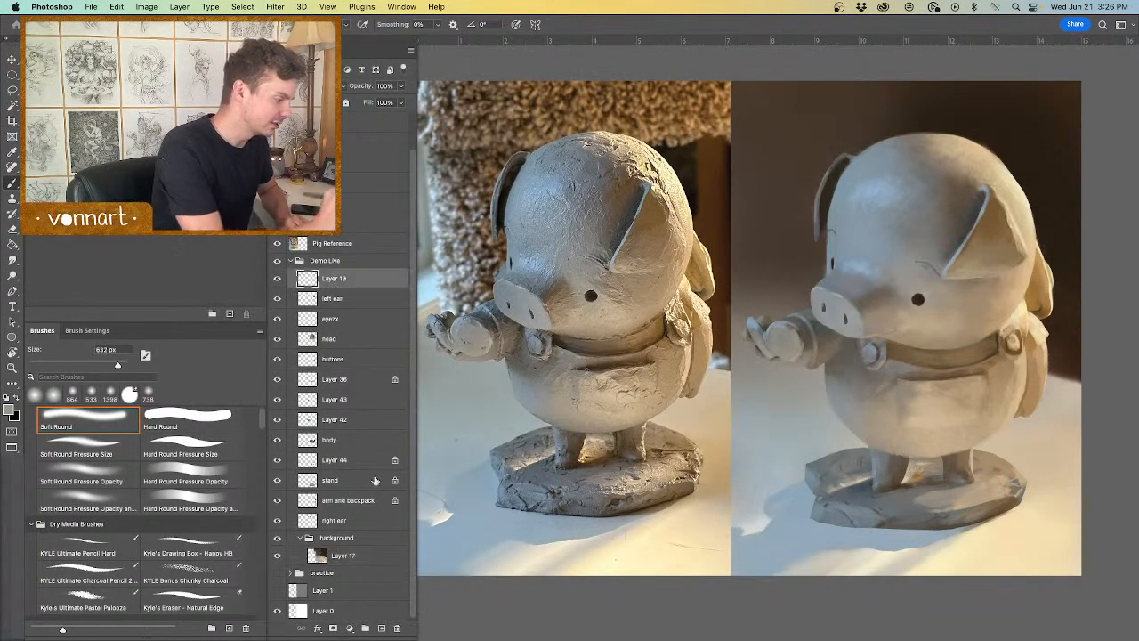
{"action": "left_click", "coordinate": [381, 628]}
{"action": "double_click", "coordinate": [336, 282]}
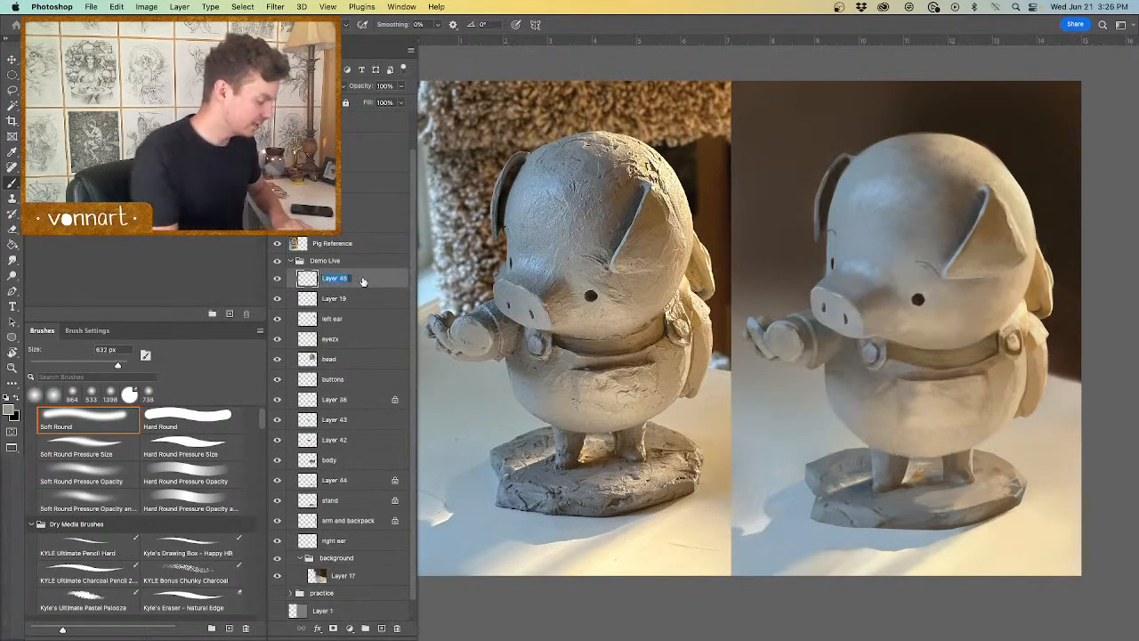
{"action": "type", "text": "details"}
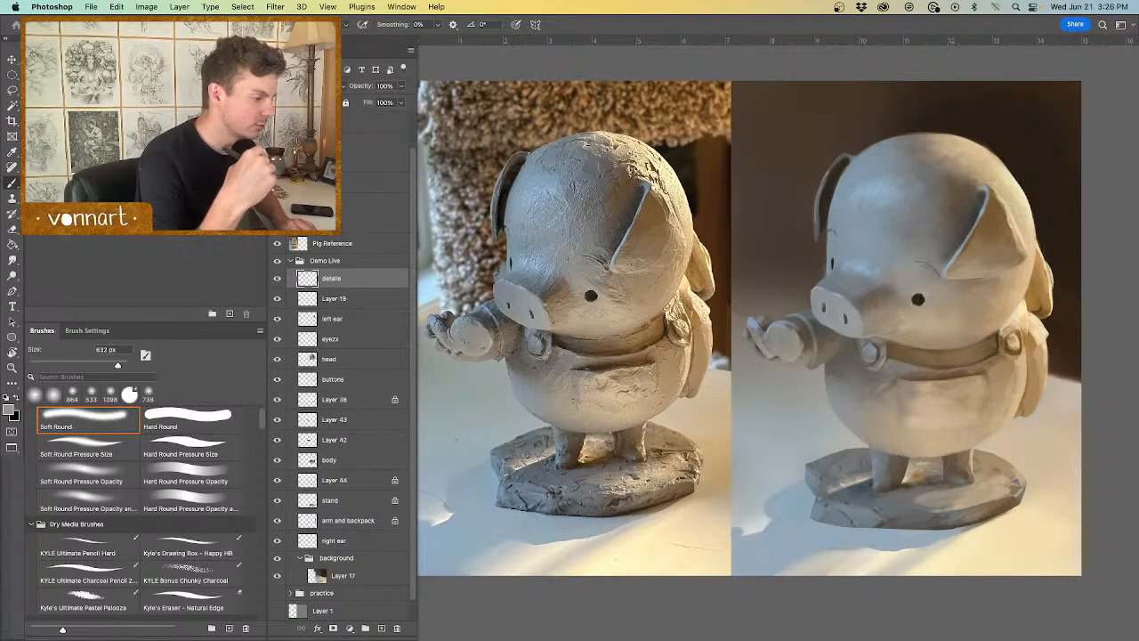
Step: Choose the rough-edged June2017 texture brush, reduce it to 26 and 15 px, and paint small chips around the front ear's tip on the details layer
{"action": "key", "text": "bracketleft"}
{"action": "key", "text": "bracketleft"}
{"action": "key", "text": "bracketleft"}
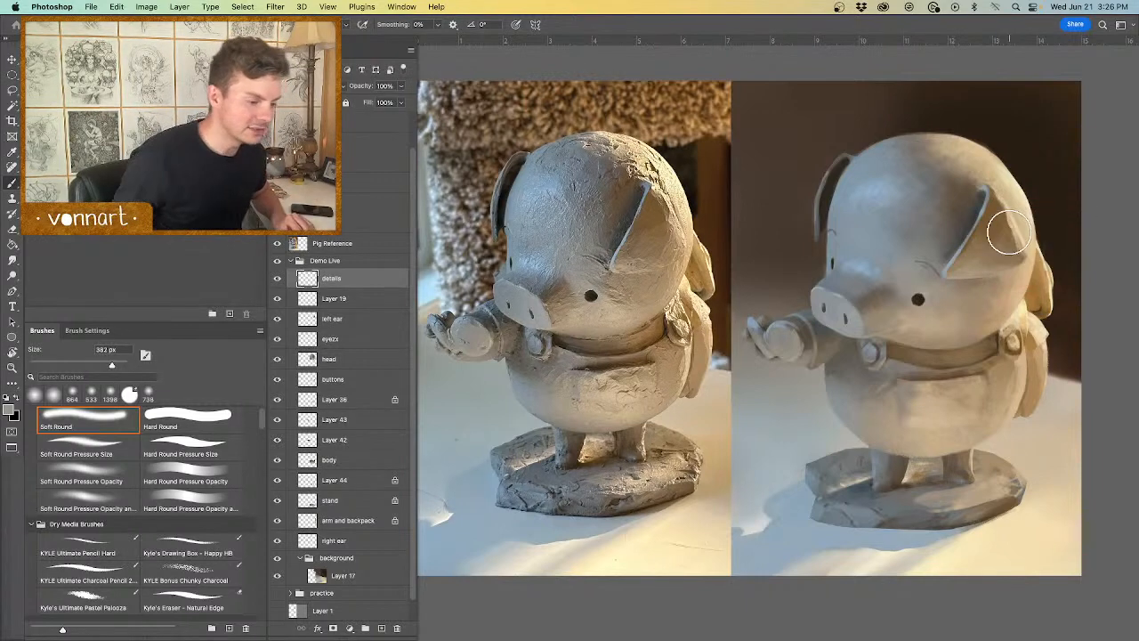
{"action": "right_click", "coordinate": [1008, 234]}
{"action": "left_click", "coordinate": [1054, 458]}
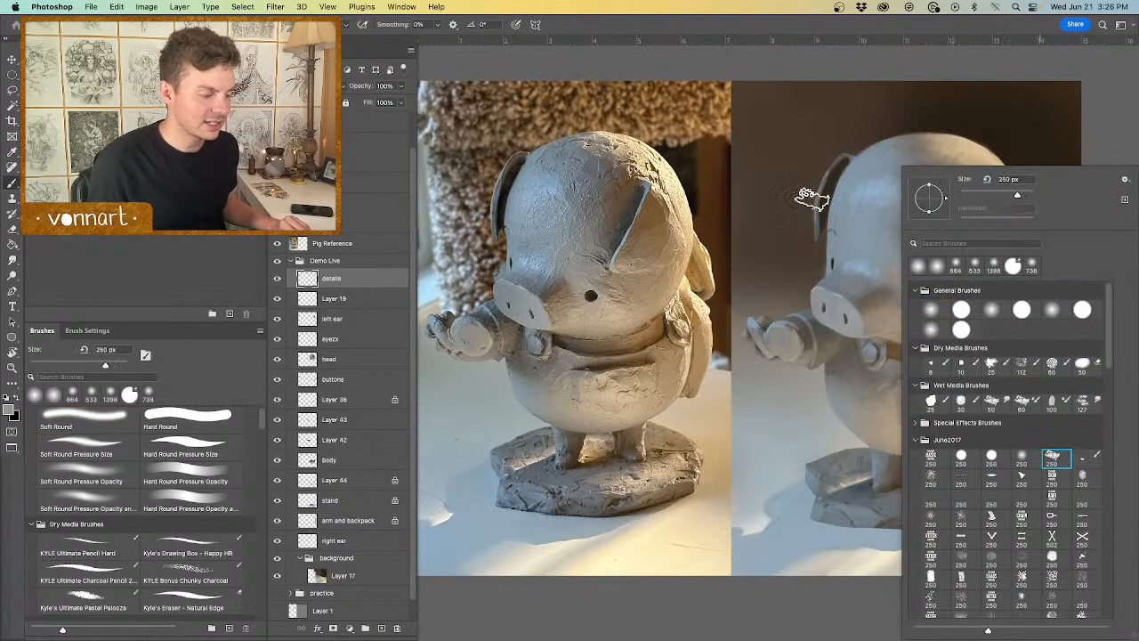
{"action": "left_click_drag", "start_coordinate": [808, 199], "coordinate": [791, 190]}
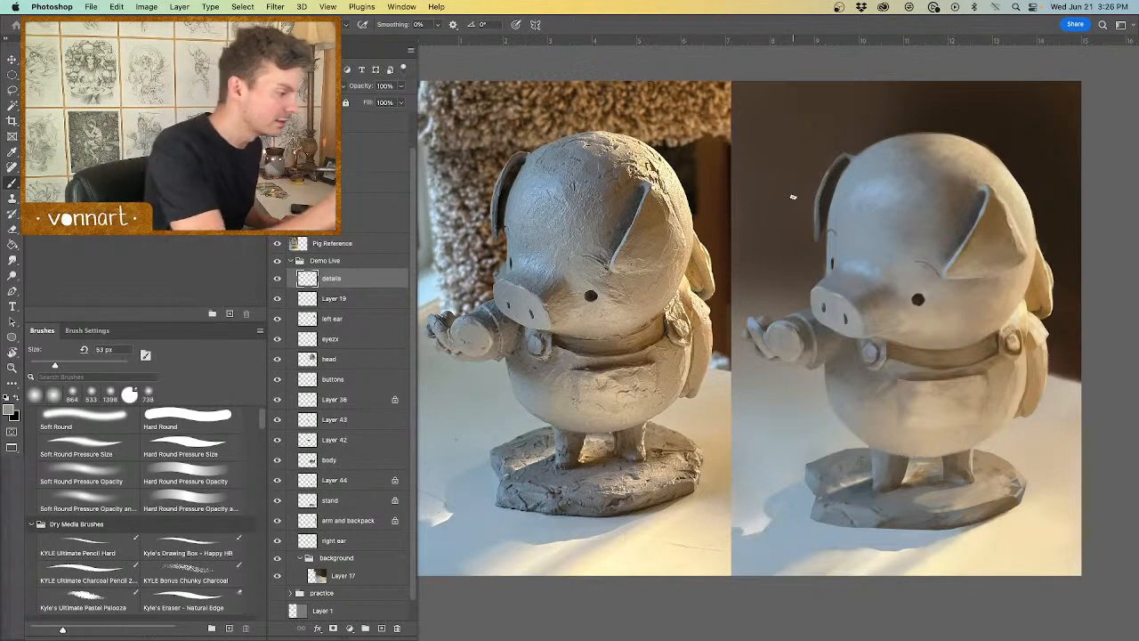
{"action": "mouse_move", "coordinate": [1005, 186]}
{"action": "left_mouse_down"}
{"action": "mouse_move", "coordinate": [991, 165]}
{"action": "mouse_move", "coordinate": [999, 177]}
{"action": "left_mouse_up"}
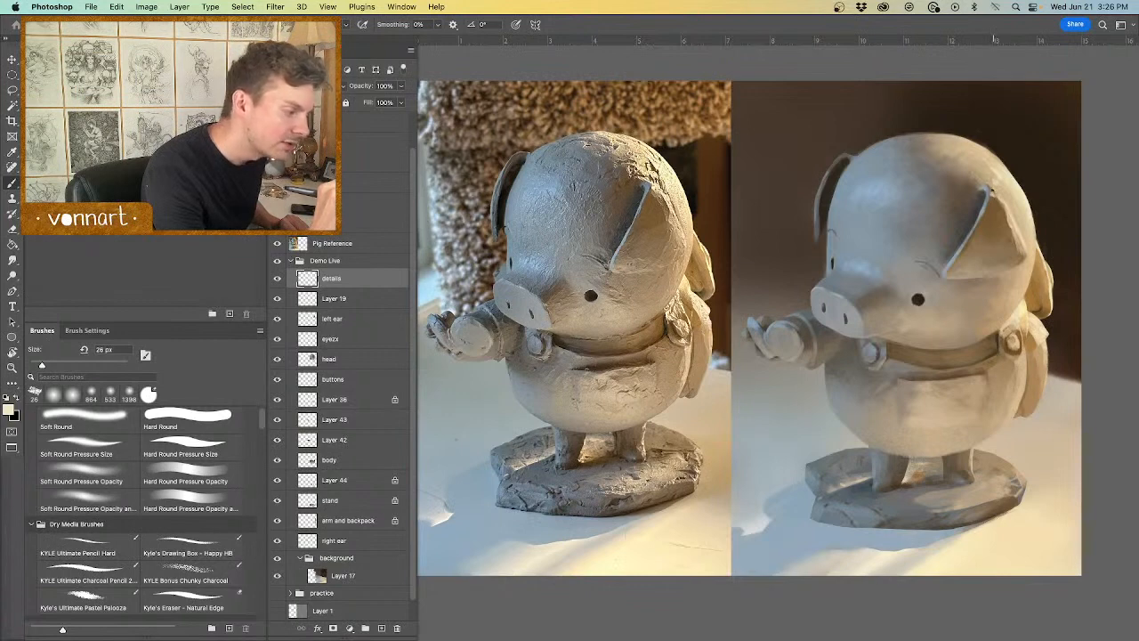
{"action": "left_click_drag", "start_coordinate": [988, 187], "coordinate": [991, 187]}
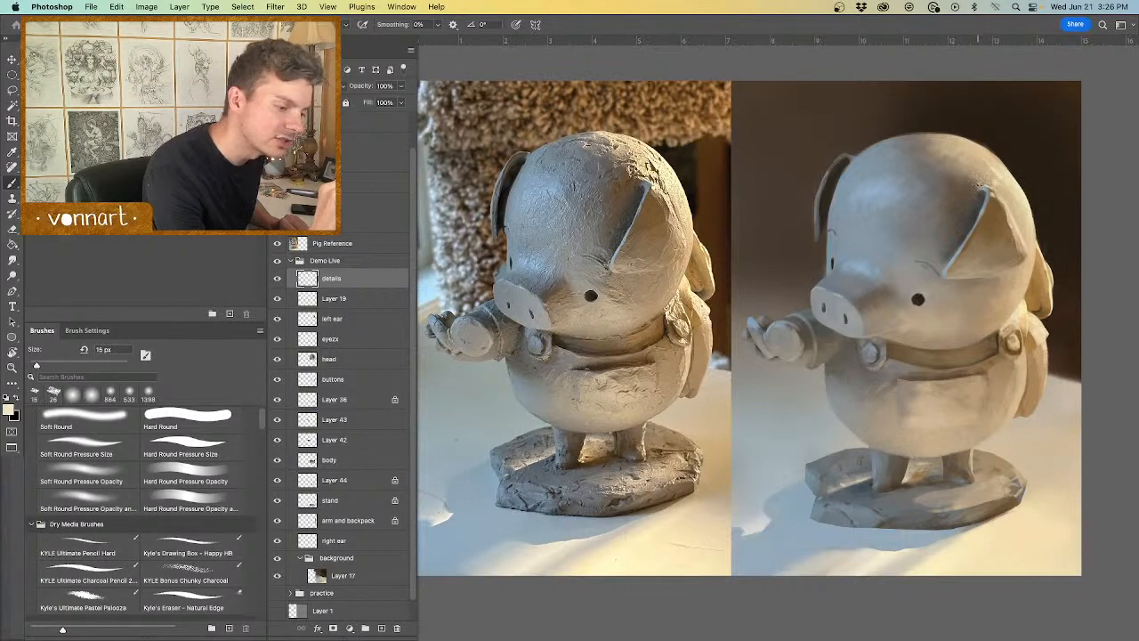
Step: Paint clay cracks and pale highlights on the crown of the head above the front ear with colours sampled from the reference, at 15 px
{"action": "left_click", "coordinate": [653, 166], "text": "alt"}
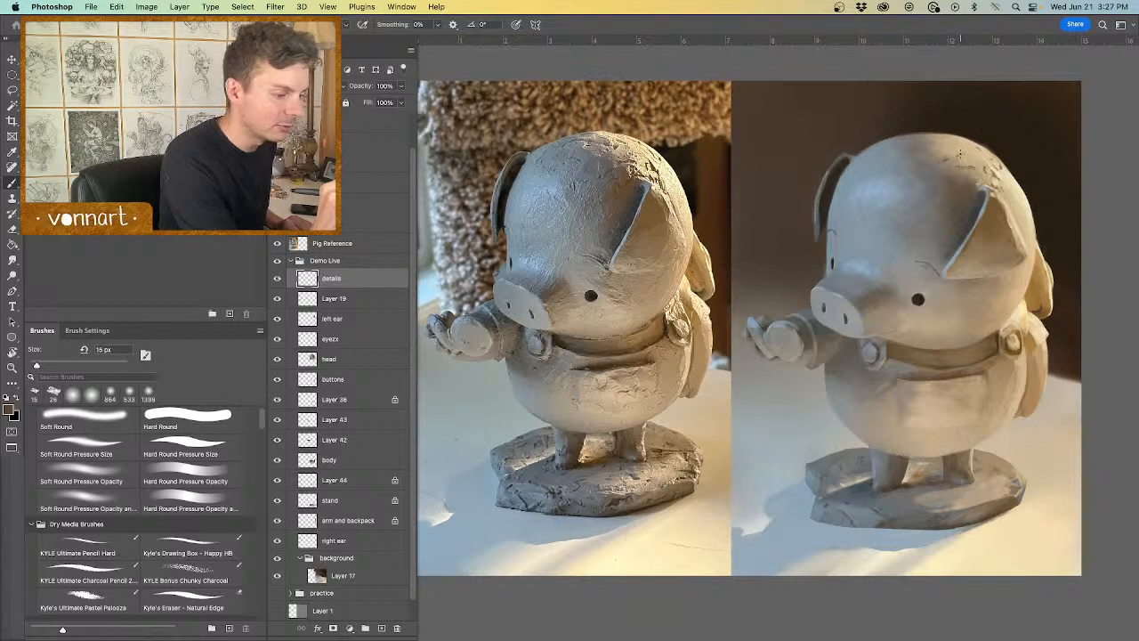
{"action": "left_click", "coordinate": [616, 147], "text": "alt"}
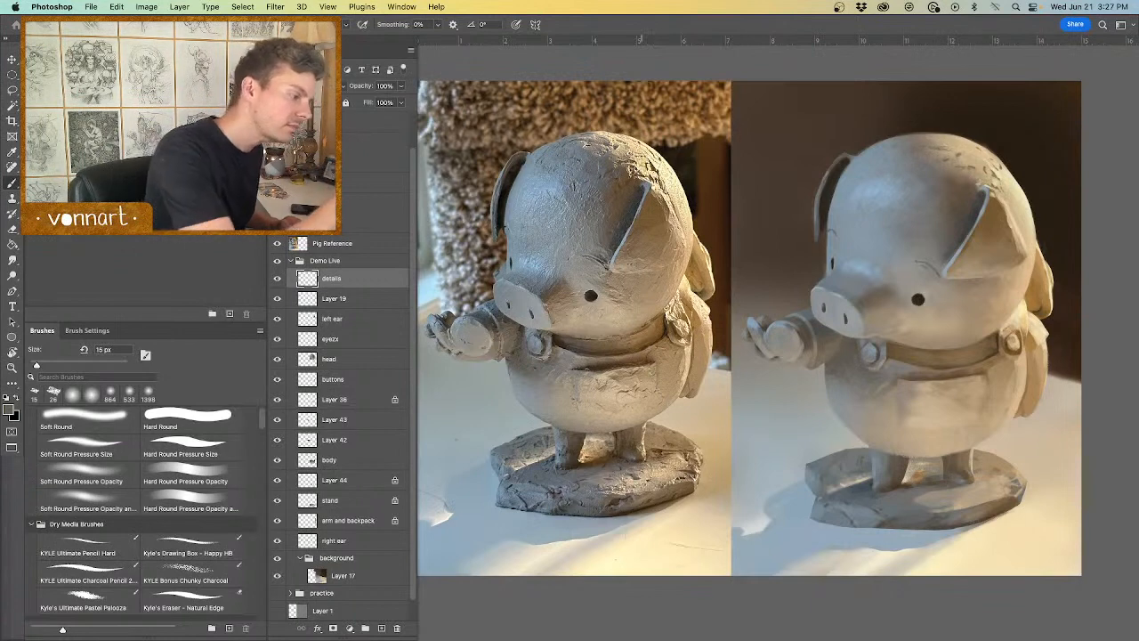
{"action": "left_click", "coordinate": [655, 164], "text": "alt"}
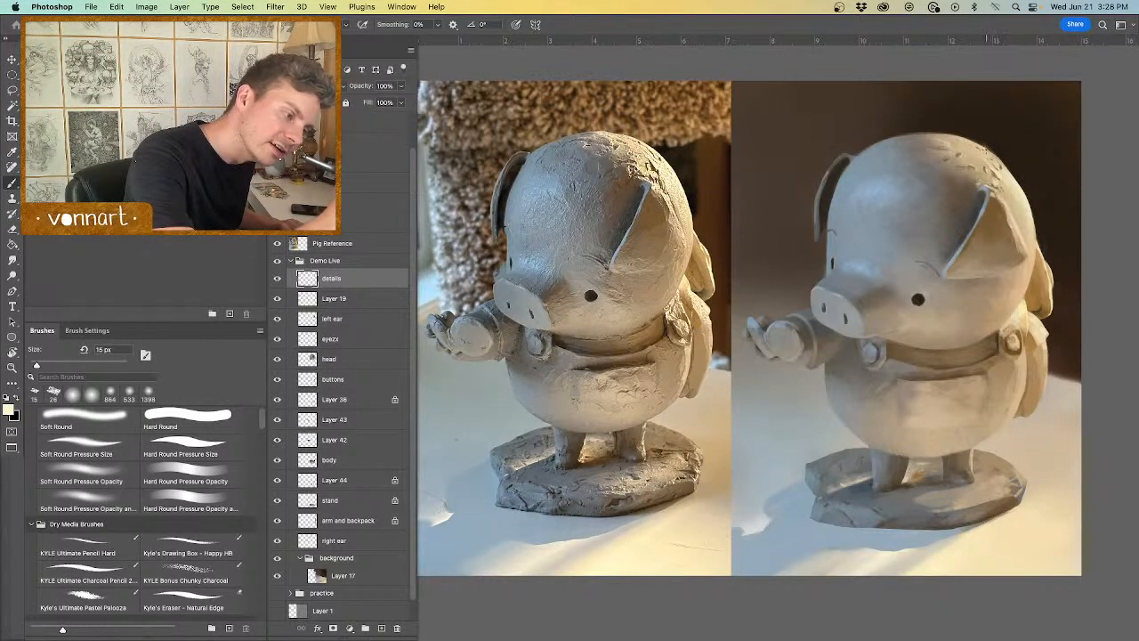
{"action": "left_click", "coordinate": [663, 160], "text": "alt"}
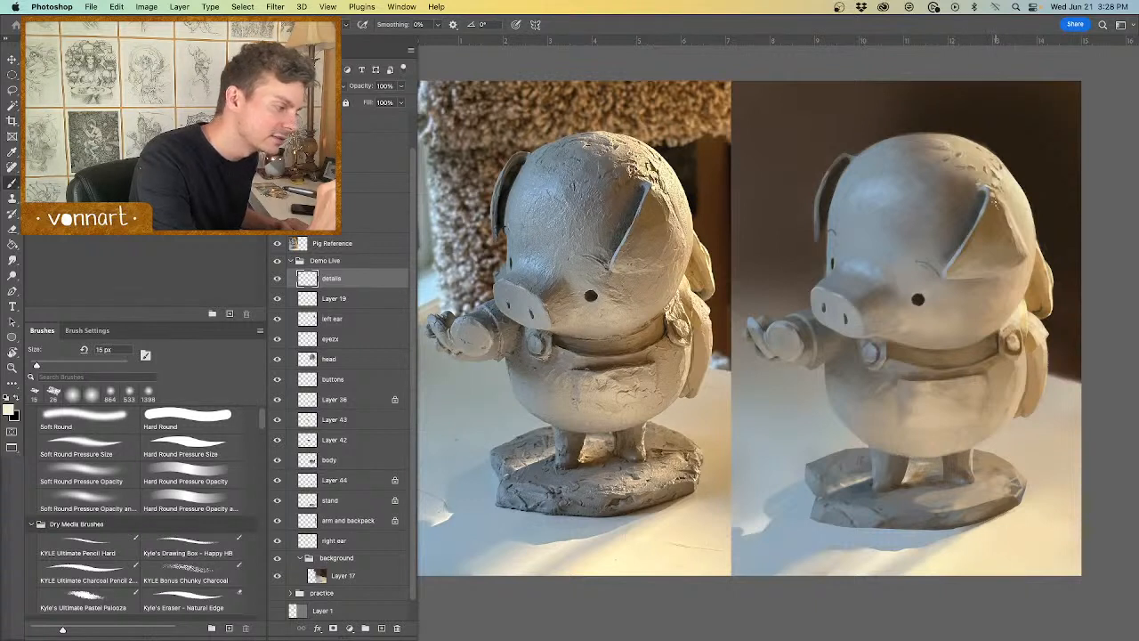
Step: Add rough texture marks around the front ear's tip and inner edge with sampled browns, greys and beiges, at 15 px
{"action": "left_click", "coordinate": [994, 198], "text": "alt"}
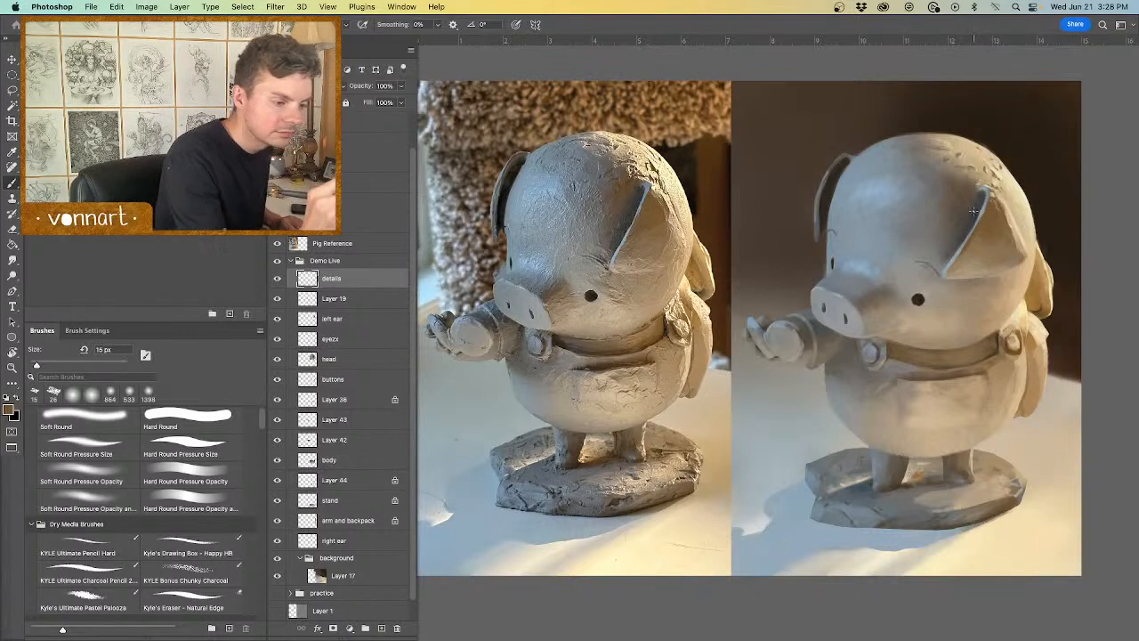
{"action": "left_click", "coordinate": [652, 184], "text": "alt"}
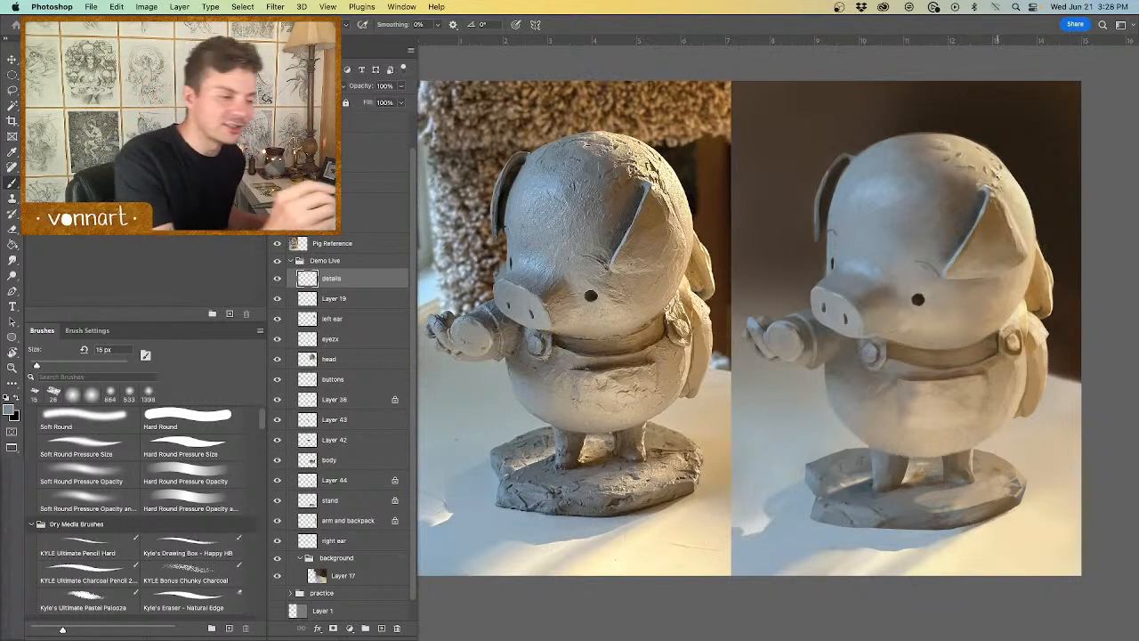
{"action": "left_click", "coordinate": [654, 168], "text": "alt"}
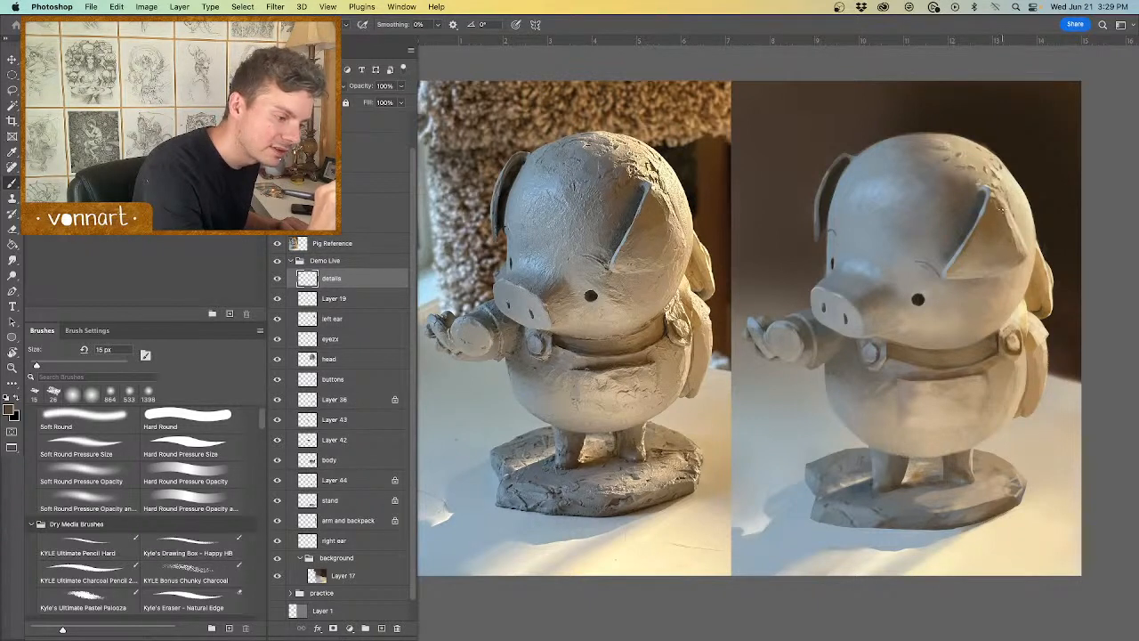
{"action": "left_click", "coordinate": [1003, 223], "text": "alt"}
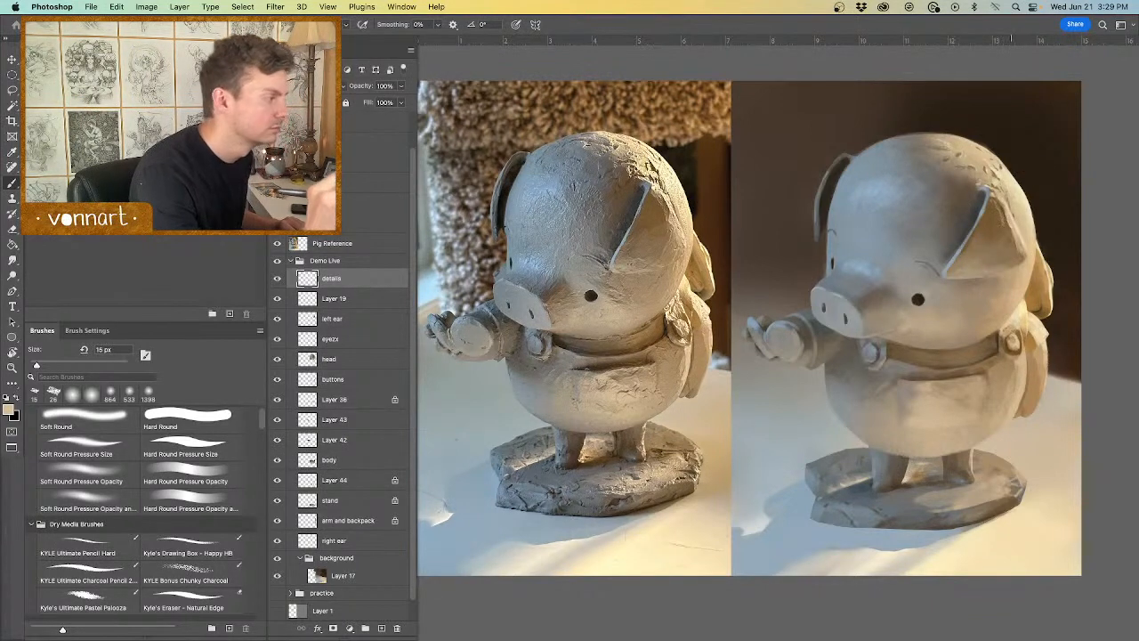
Step: Switch to a hard round June2017 brush, reduce it to 6 px, and paint fine cracks and highlights inside the front ear with sampled tones
{"action": "right_click", "coordinate": [1012, 187]}
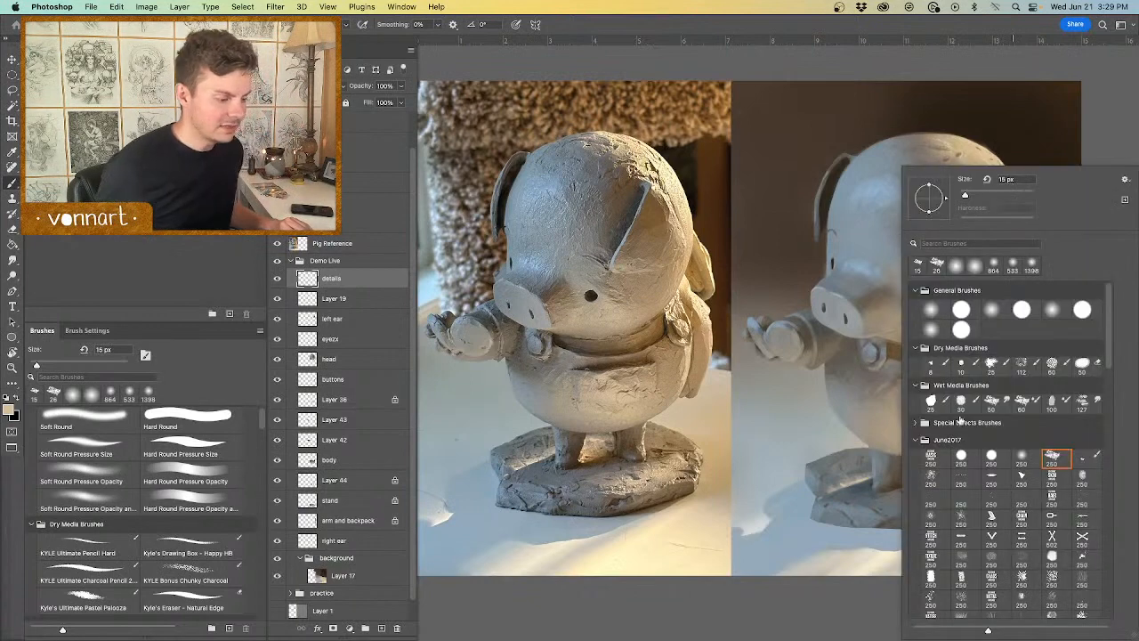
{"action": "left_click", "coordinate": [962, 458]}
{"action": "left_click_drag", "start_coordinate": [832, 349], "coordinate": [815, 352]}
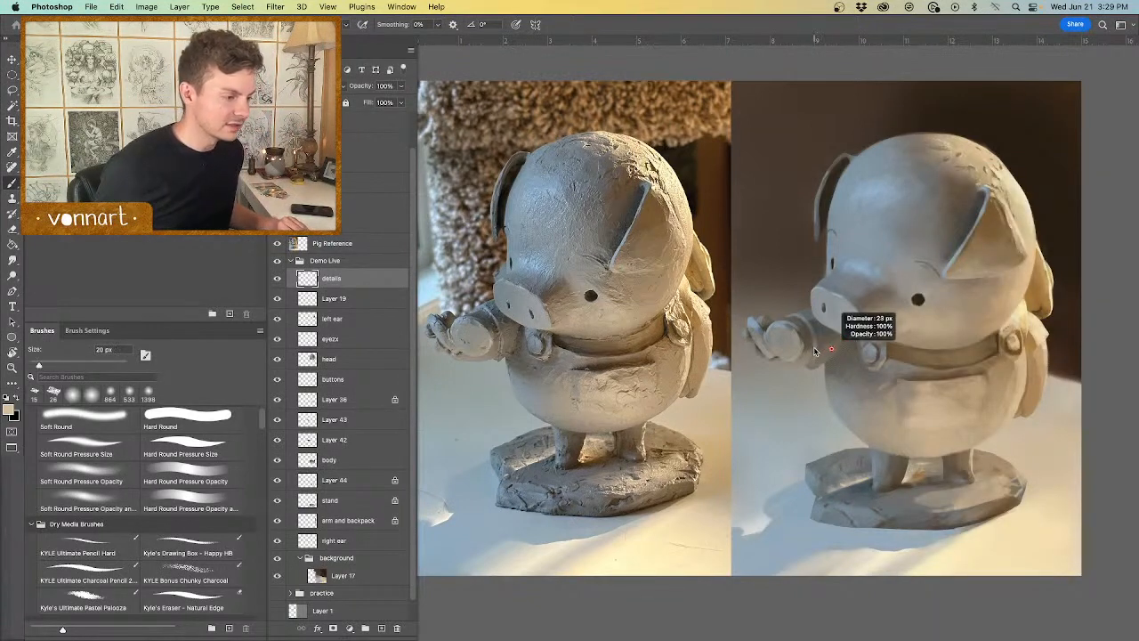
{"action": "mouse_move", "coordinate": [1006, 224]}
{"action": "left_mouse_down"}
{"action": "mouse_move", "coordinate": [998, 216]}
{"action": "mouse_move", "coordinate": [1010, 224]}
{"action": "left_mouse_up"}
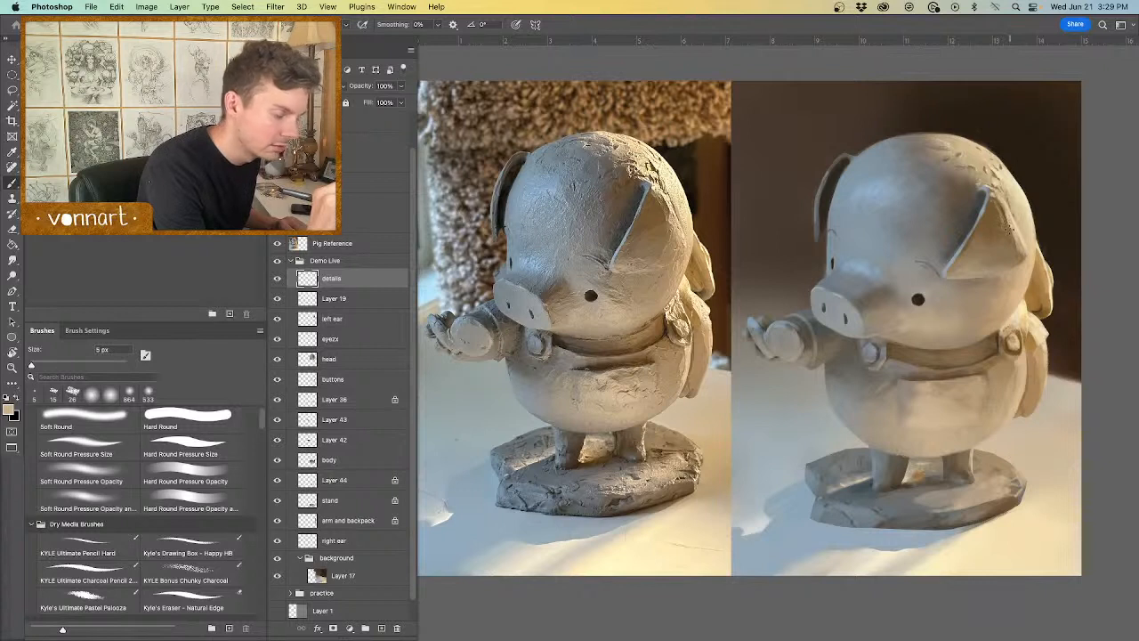
{"action": "mouse_move", "coordinate": [1014, 218]}
{"action": "left_mouse_down"}
{"action": "mouse_move", "coordinate": [1034, 218]}
{"action": "mouse_move", "coordinate": [1002, 218]}
{"action": "mouse_move", "coordinate": [1012, 229]}
{"action": "left_mouse_up"}
{"action": "left_click", "coordinate": [1011, 216], "text": "alt"}
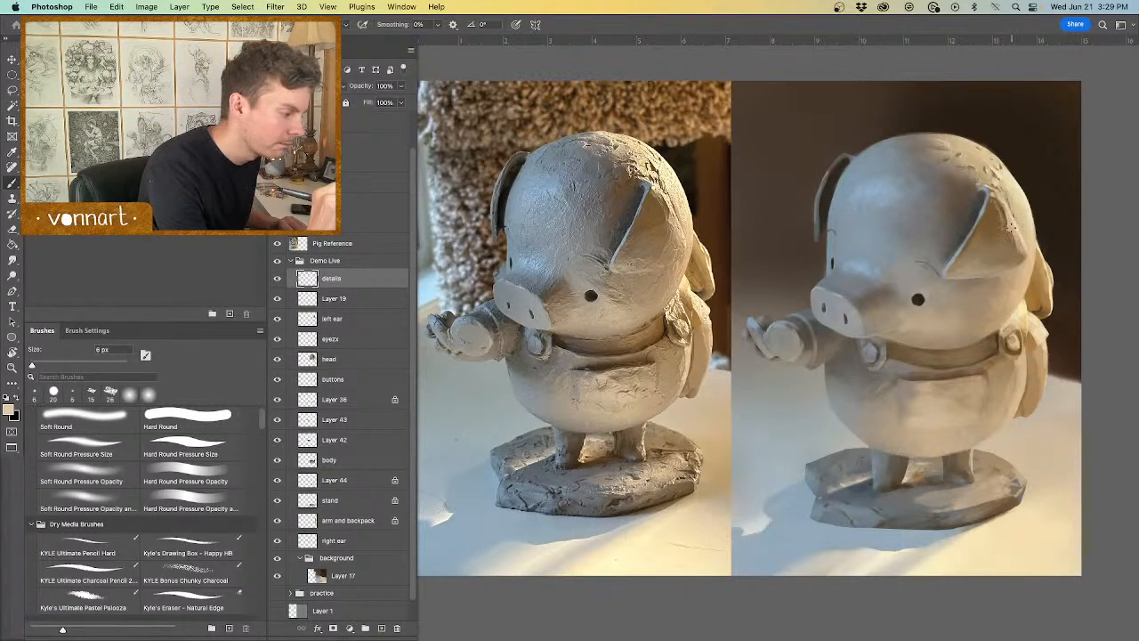
{"action": "left_click", "coordinate": [1007, 219], "text": "alt"}
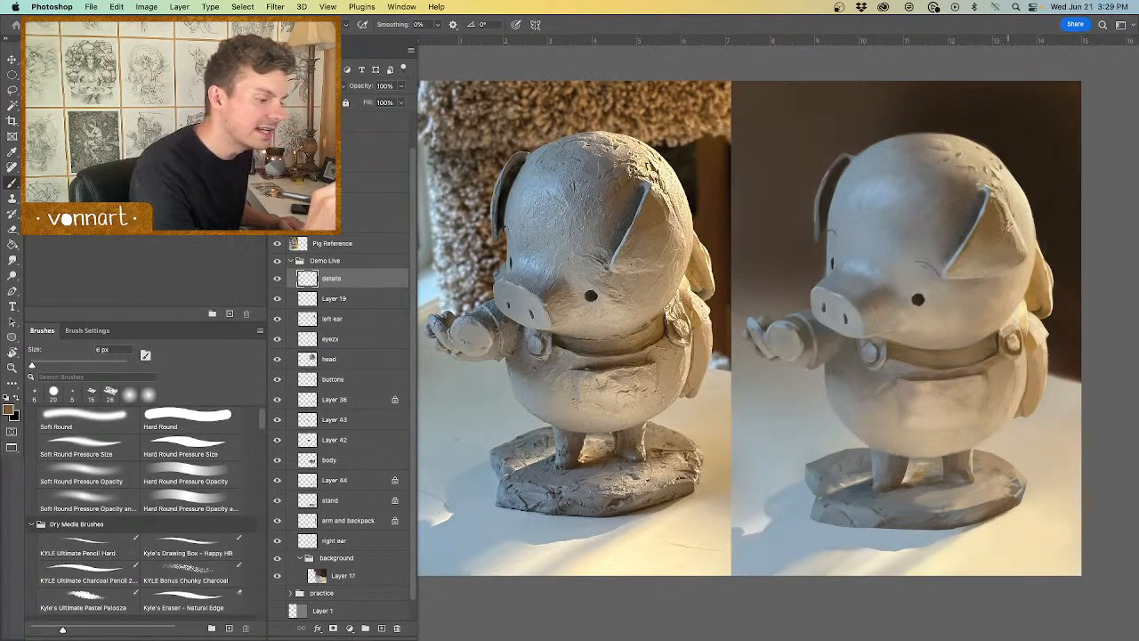
{"action": "left_click", "coordinate": [1016, 221], "text": "alt"}
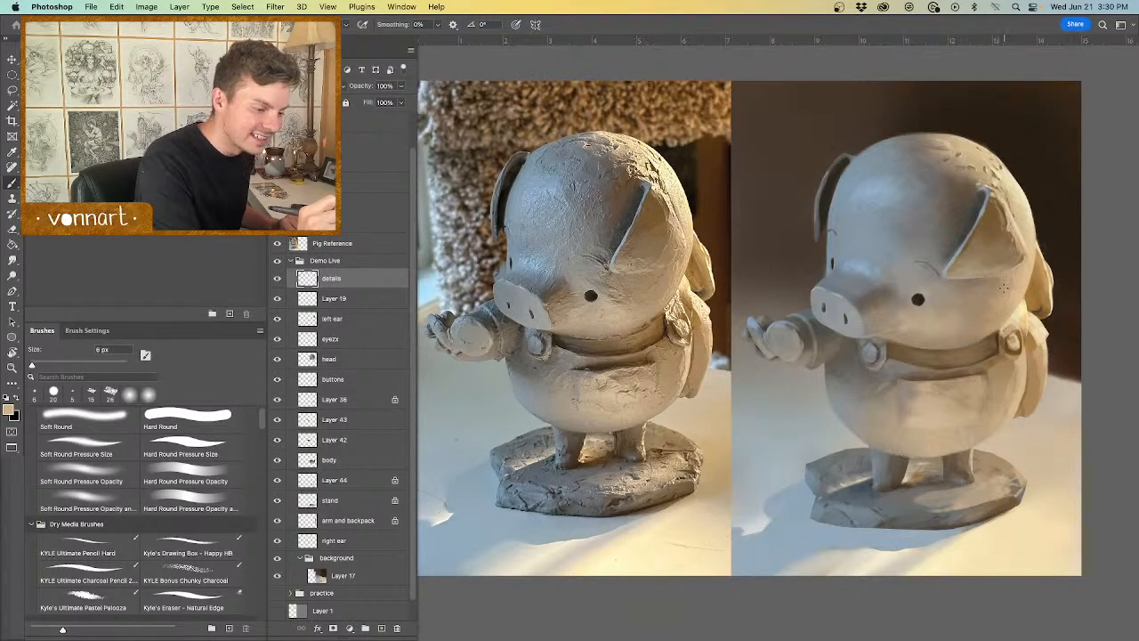
Step: Paint fine clay texture below the front ear and on the crown with sampled tans and browns, at 6 px
{"action": "left_click", "coordinate": [658, 281], "text": "alt"}
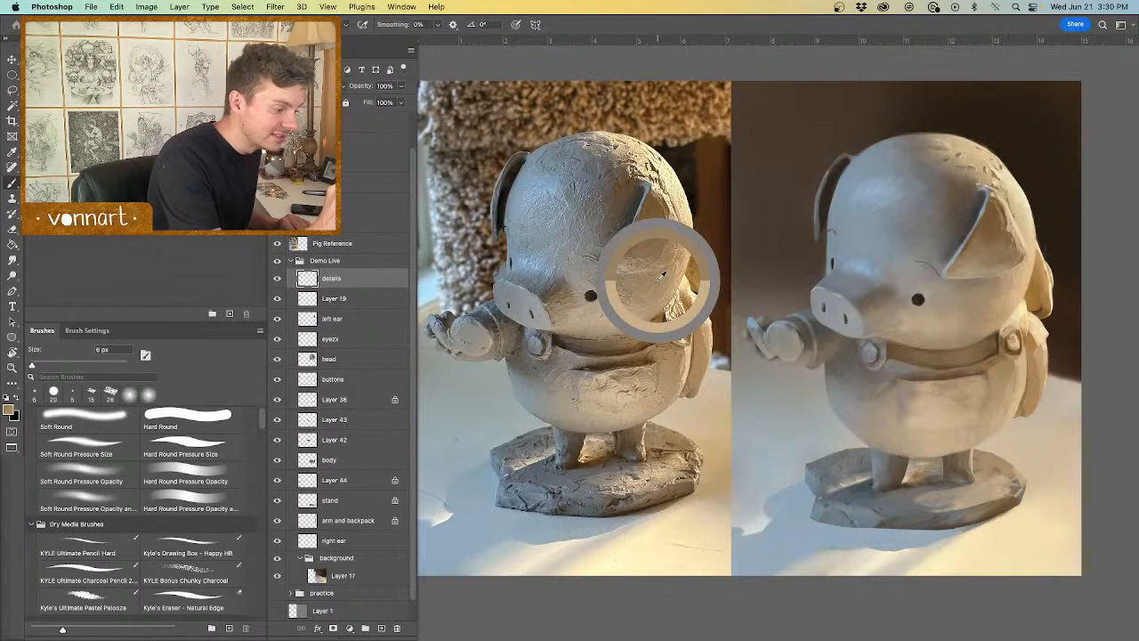
{"action": "left_click", "coordinate": [973, 280], "text": "alt"}
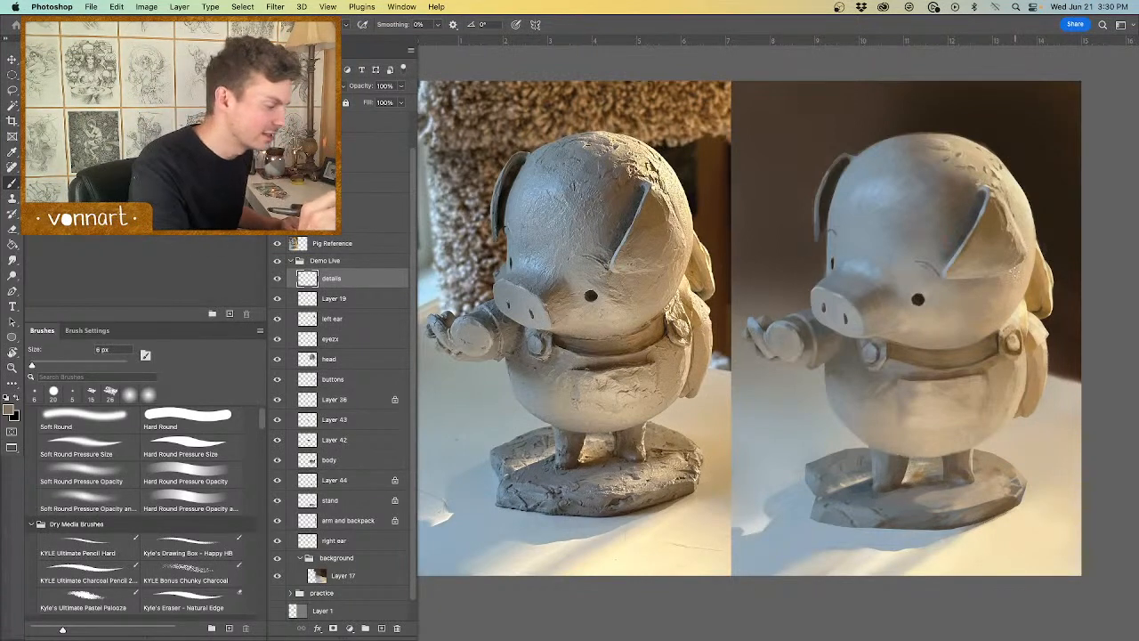
{"action": "left_click", "coordinate": [1031, 255], "text": "alt"}
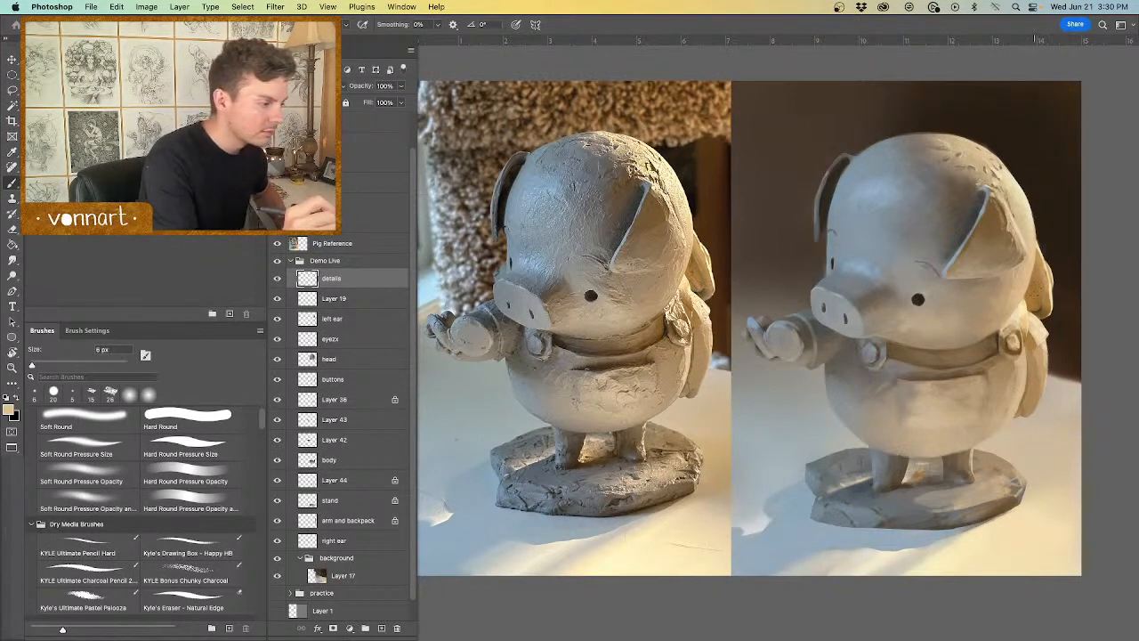
{"action": "left_click", "coordinate": [628, 183], "text": "alt"}
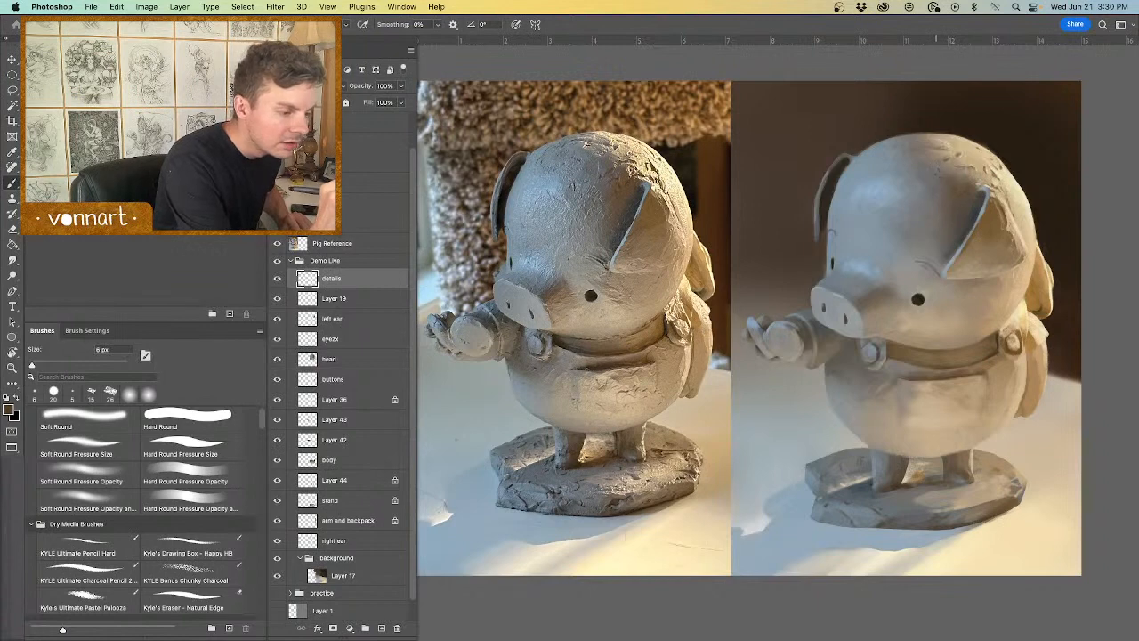
Step: Enlarge the brush to 58 px and dab a pale blue and a brown colour swatch on the dark backdrop above the head
{"action": "left_click", "coordinate": [881, 191], "text": "alt"}
{"action": "left_click_drag", "start_coordinate": [842, 147], "coordinate": [858, 114]}
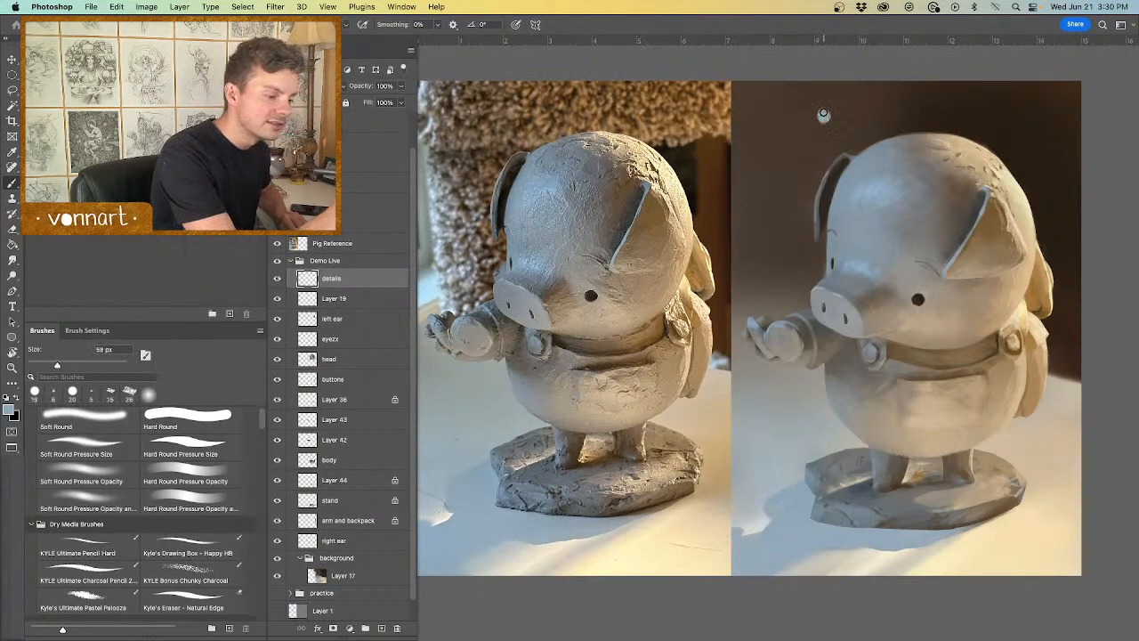
{"action": "left_click", "coordinate": [823, 115]}
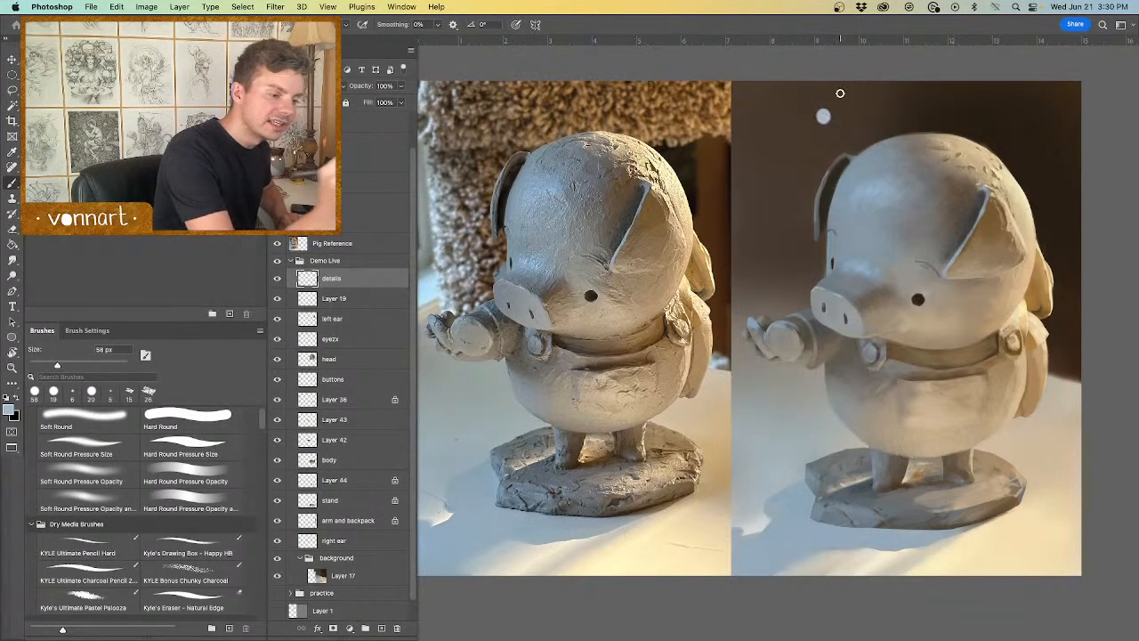
{"action": "left_click", "coordinate": [994, 171], "text": "alt"}
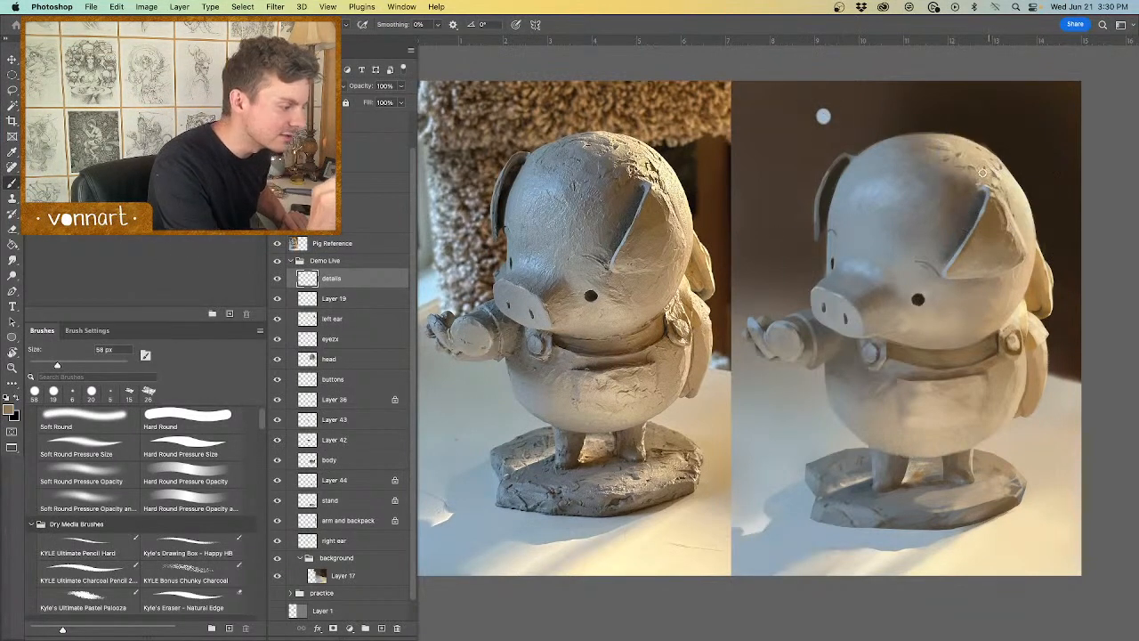
{"action": "left_click", "coordinate": [658, 158], "text": "alt"}
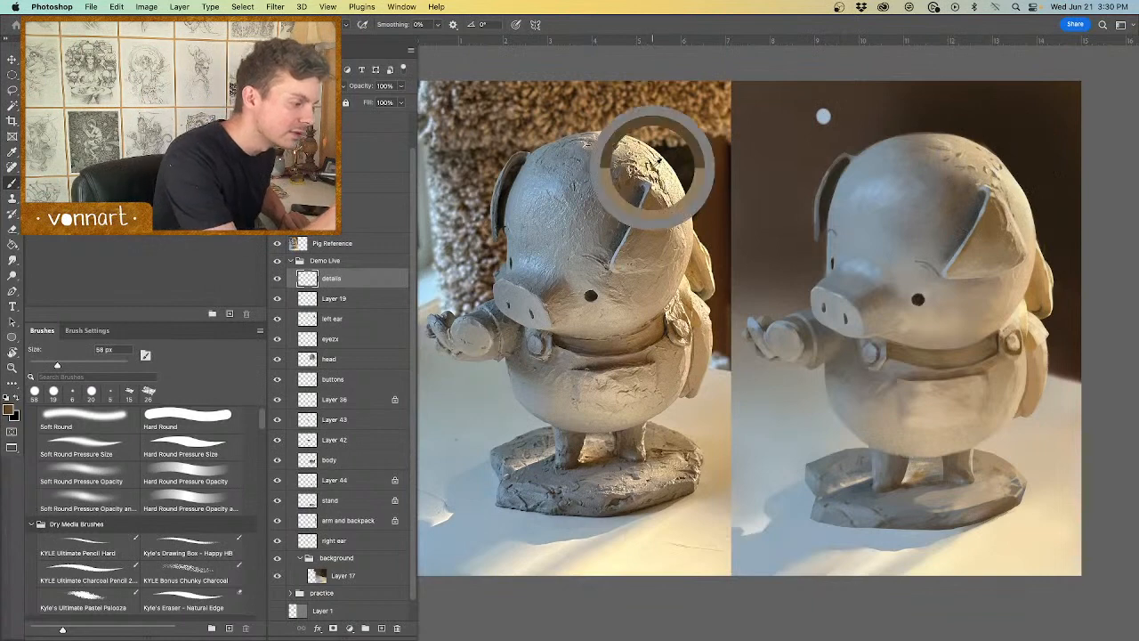
{"action": "left_click_drag", "start_coordinate": [844, 115], "coordinate": [847, 110]}
Step: Reduce the brush to 9 px and paint cracks and highlights on the forehead and crown with sampled pale blue, brown and cream
{"action": "left_click_drag", "start_coordinate": [853, 123], "coordinate": [835, 122]}
{"action": "left_click", "coordinate": [847, 112], "text": "alt"}
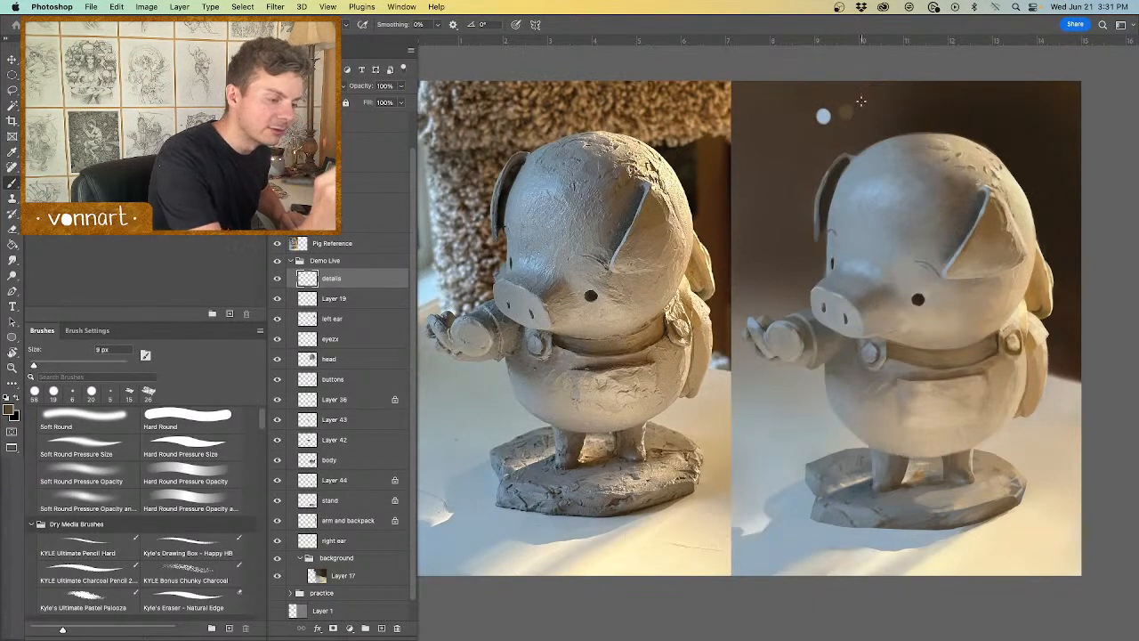
{"action": "left_click", "coordinate": [828, 115], "text": "alt"}
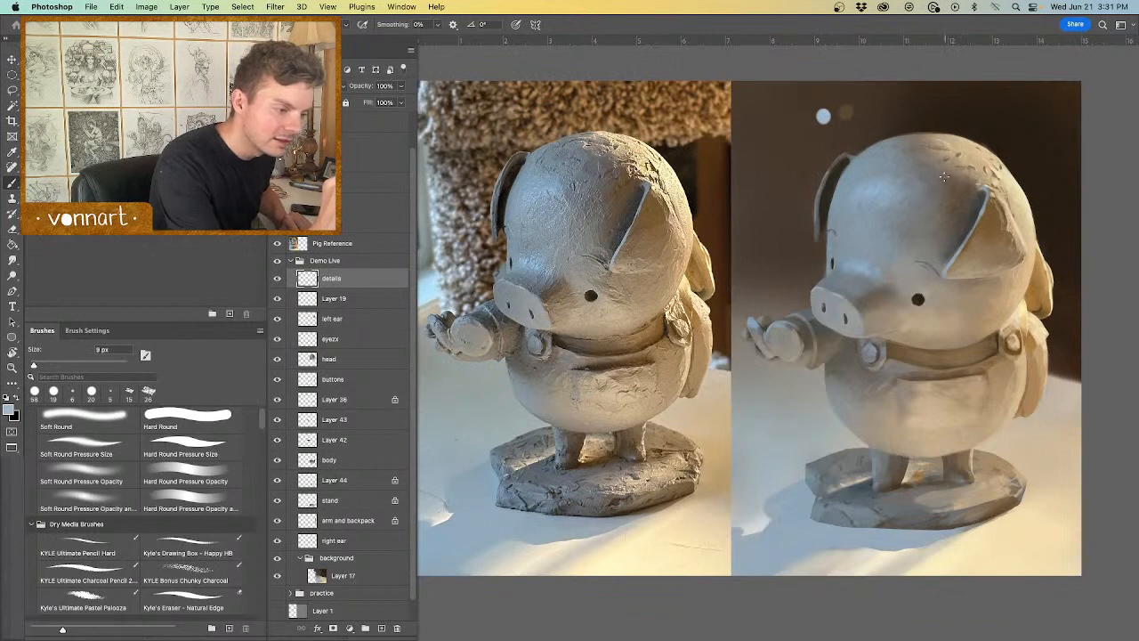
{"action": "left_click_drag", "start_coordinate": [941, 169], "coordinate": [939, 175]}
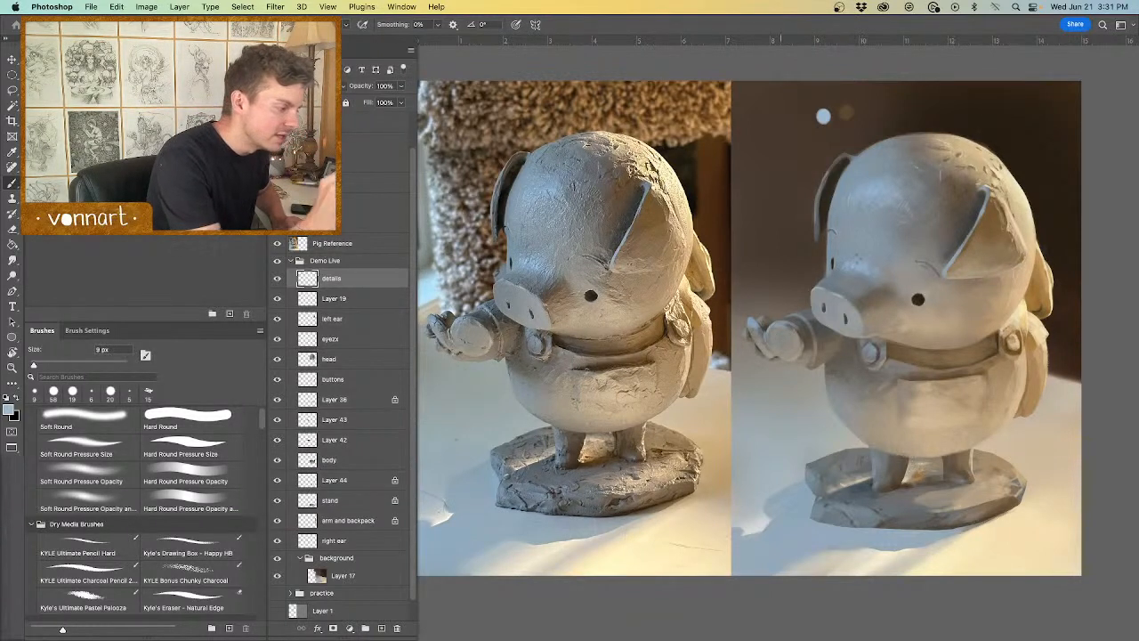
{"action": "left_click", "coordinate": [609, 187], "text": "alt"}
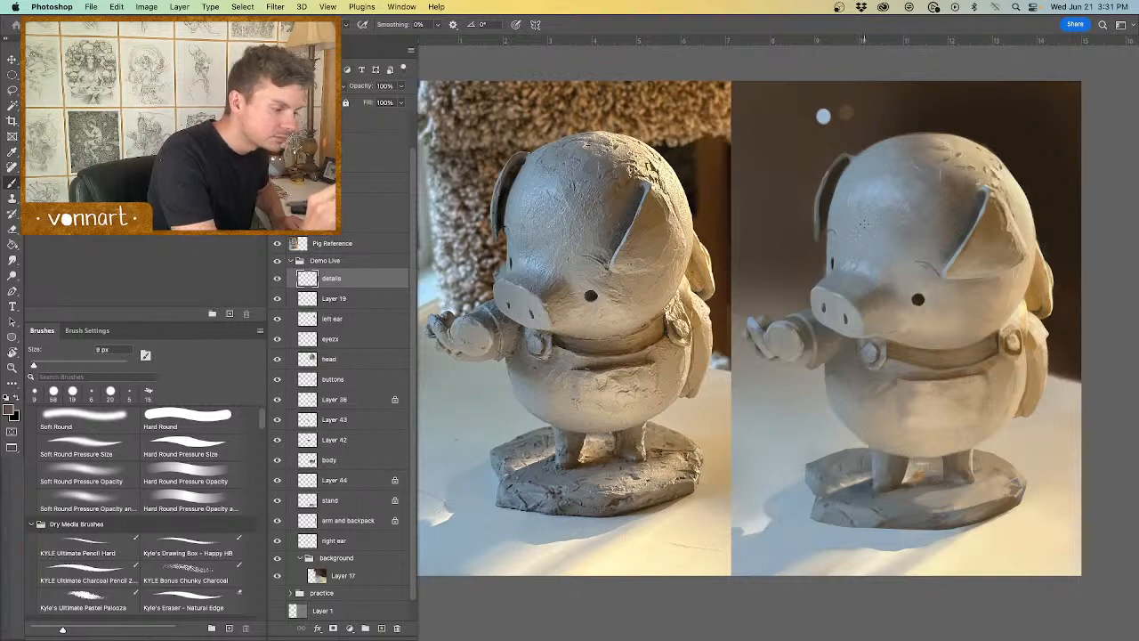
{"action": "left_click", "coordinate": [827, 116], "text": "alt"}
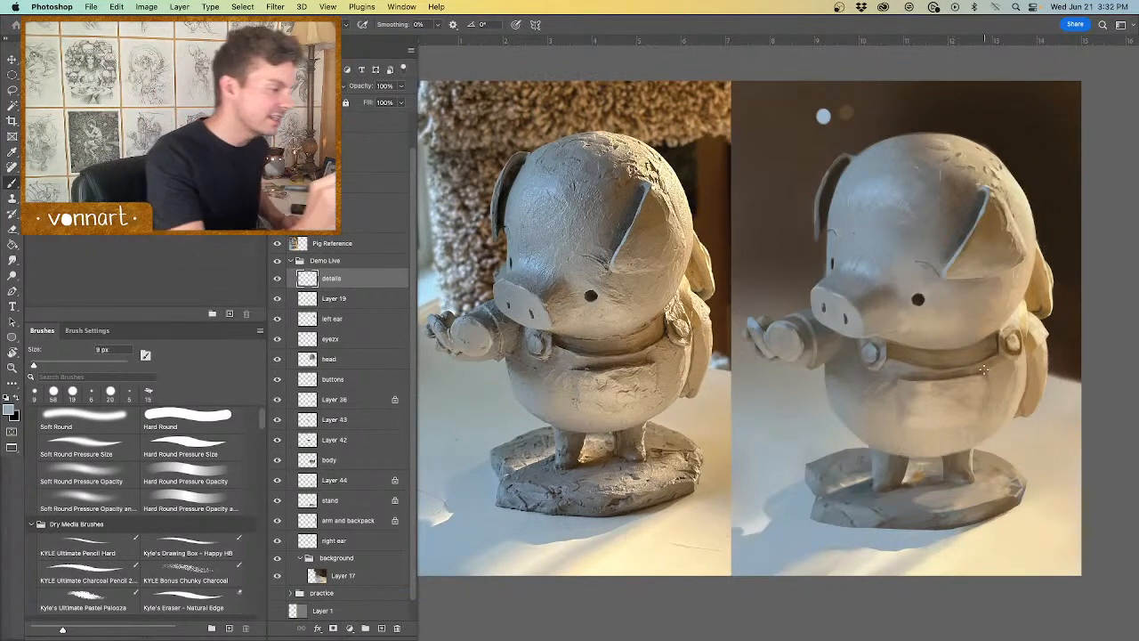
{"action": "left_click", "coordinate": [614, 135], "text": "alt"}
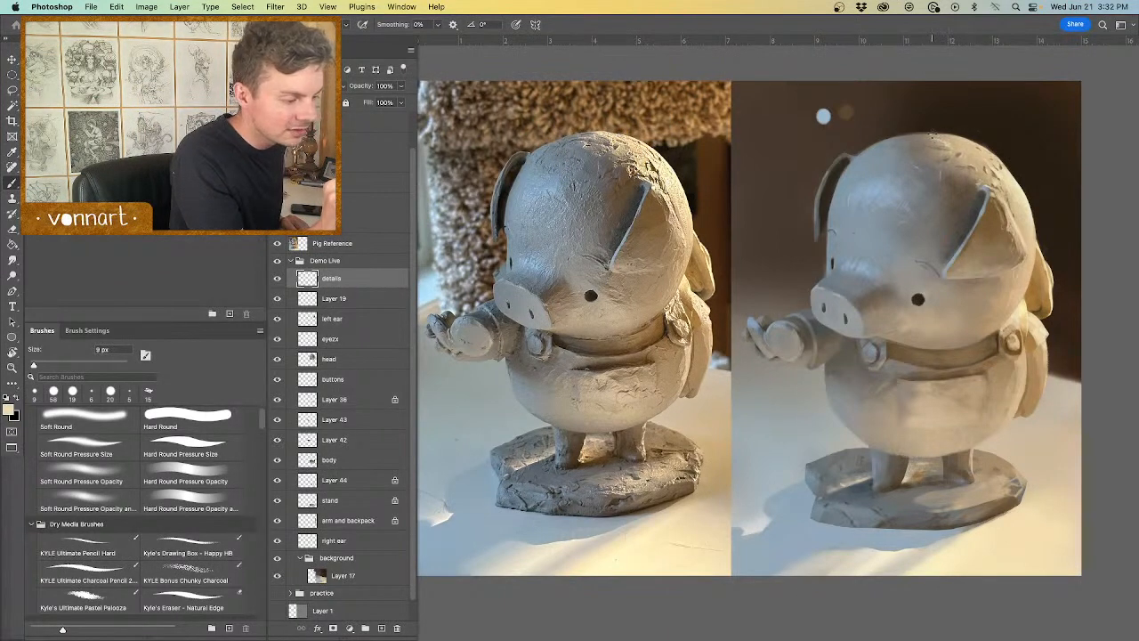
{"action": "left_click_drag", "start_coordinate": [934, 138], "coordinate": [930, 133]}
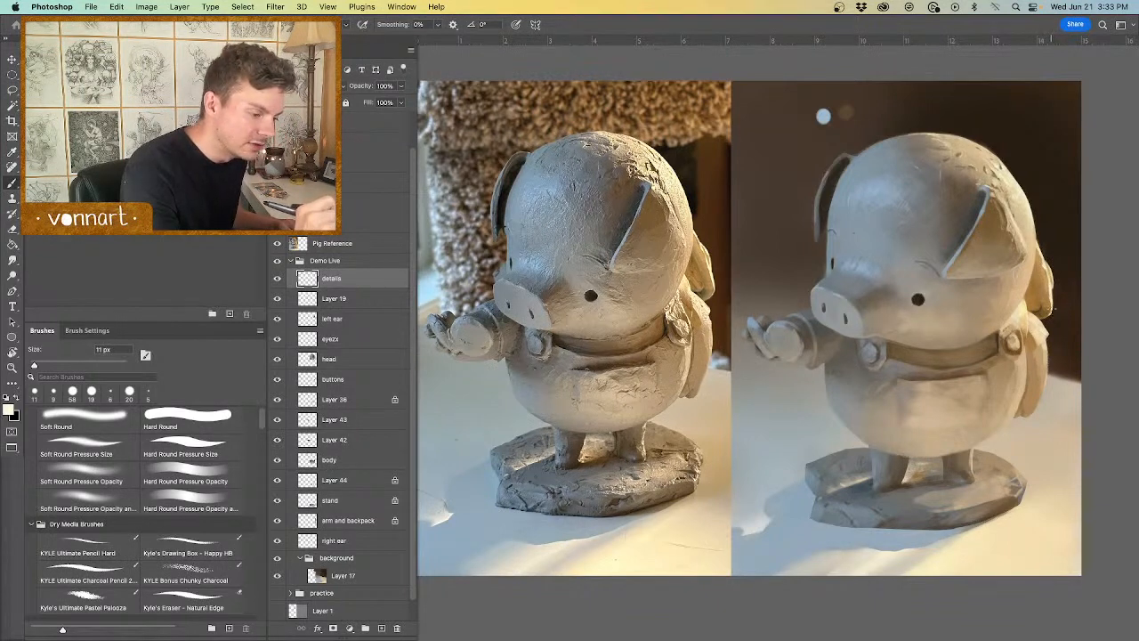
Step: Paint cracks and edge highlights on the backpack shapes behind the head and body with sampled browns and creams, at 11 px
{"action": "left_click", "coordinate": [1048, 307], "text": "alt"}
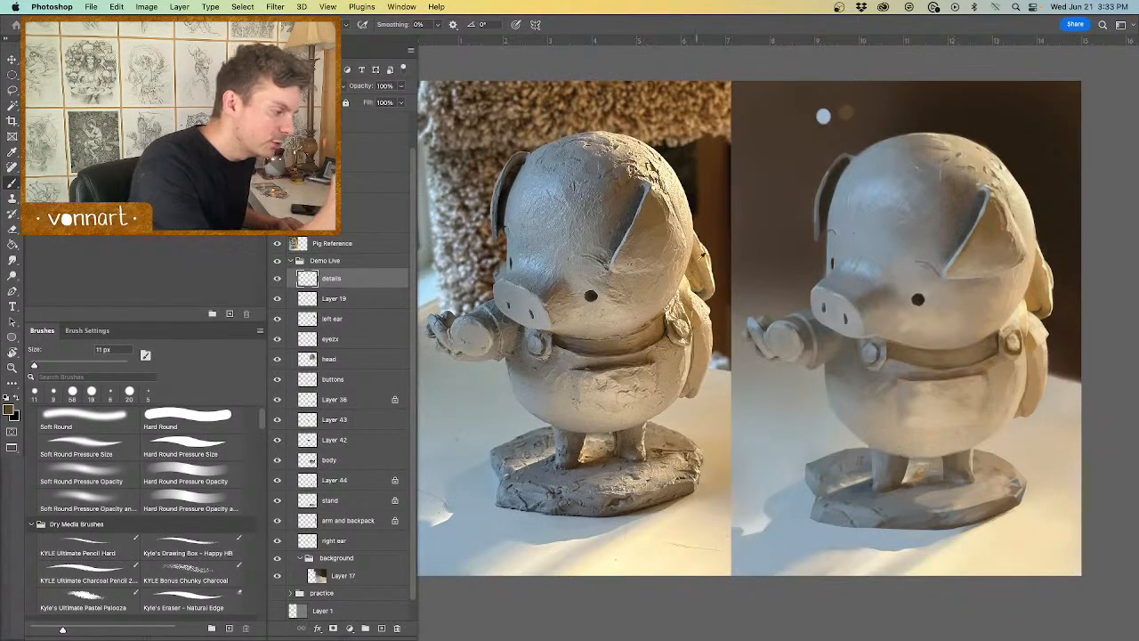
{"action": "left_click", "coordinate": [699, 256], "text": "alt"}
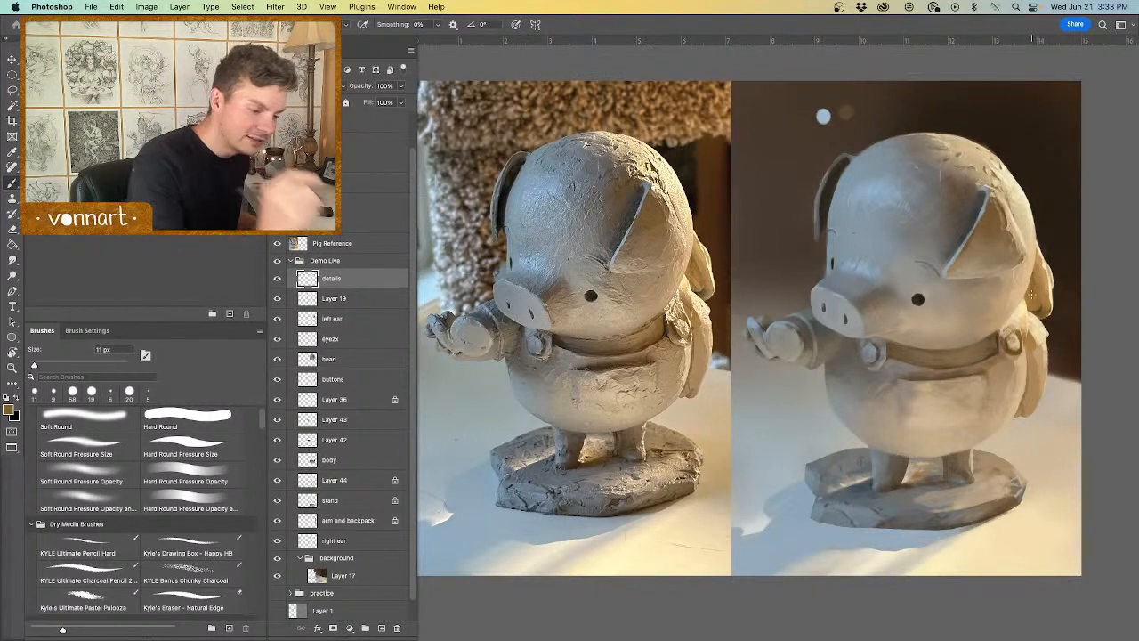
{"action": "left_click", "coordinate": [698, 288], "text": "alt"}
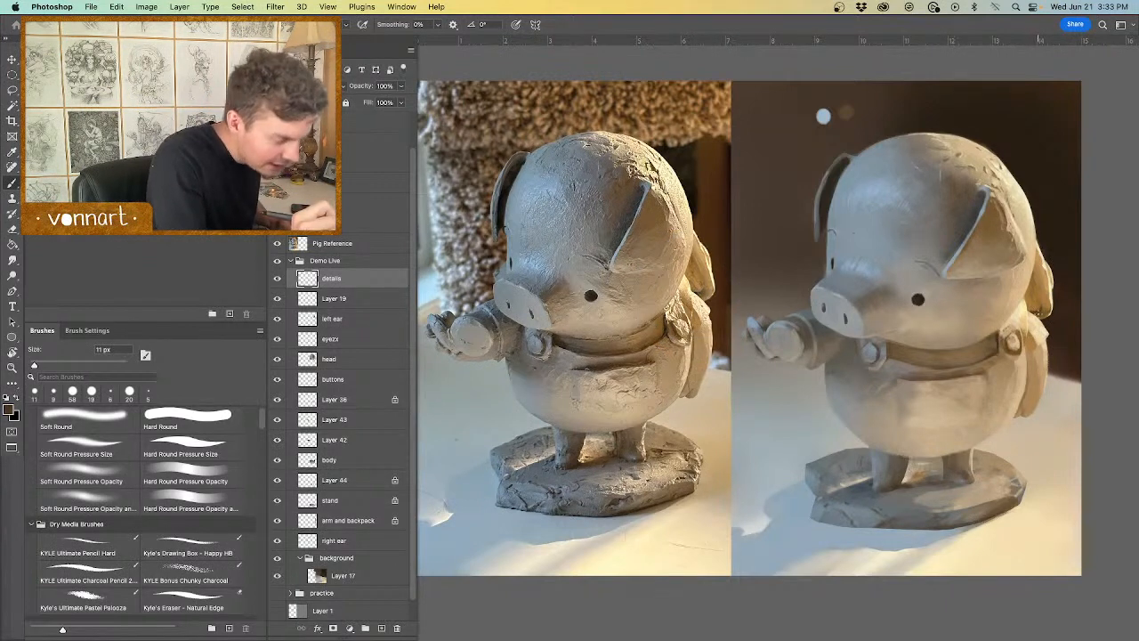
{"action": "left_click", "coordinate": [708, 299], "text": "alt"}
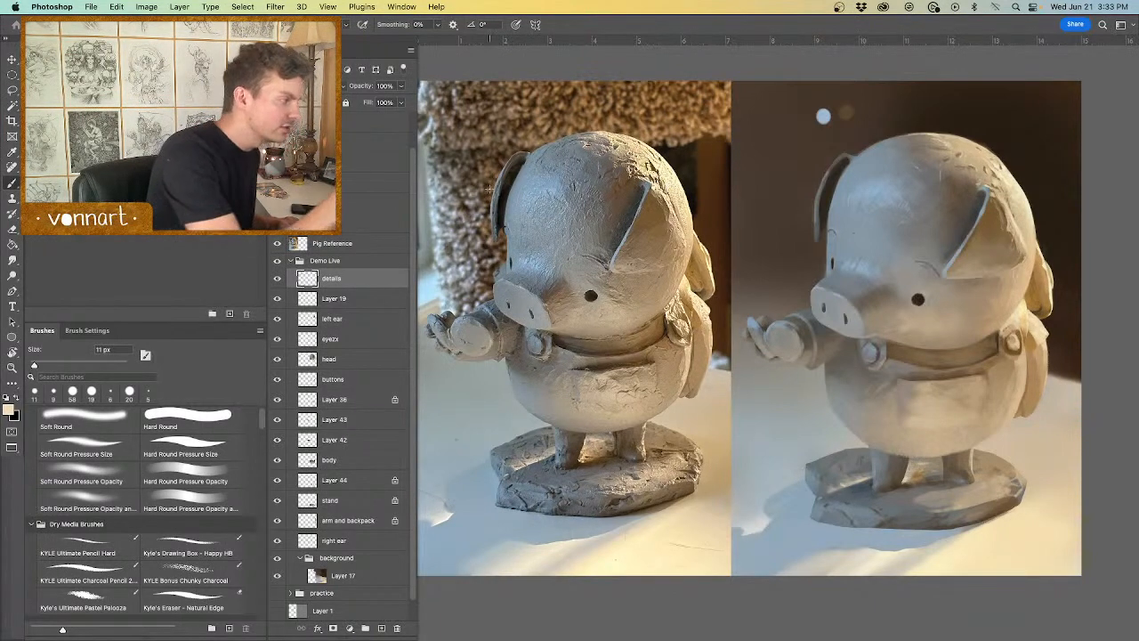
{"action": "left_click", "coordinate": [1029, 334], "text": "alt"}
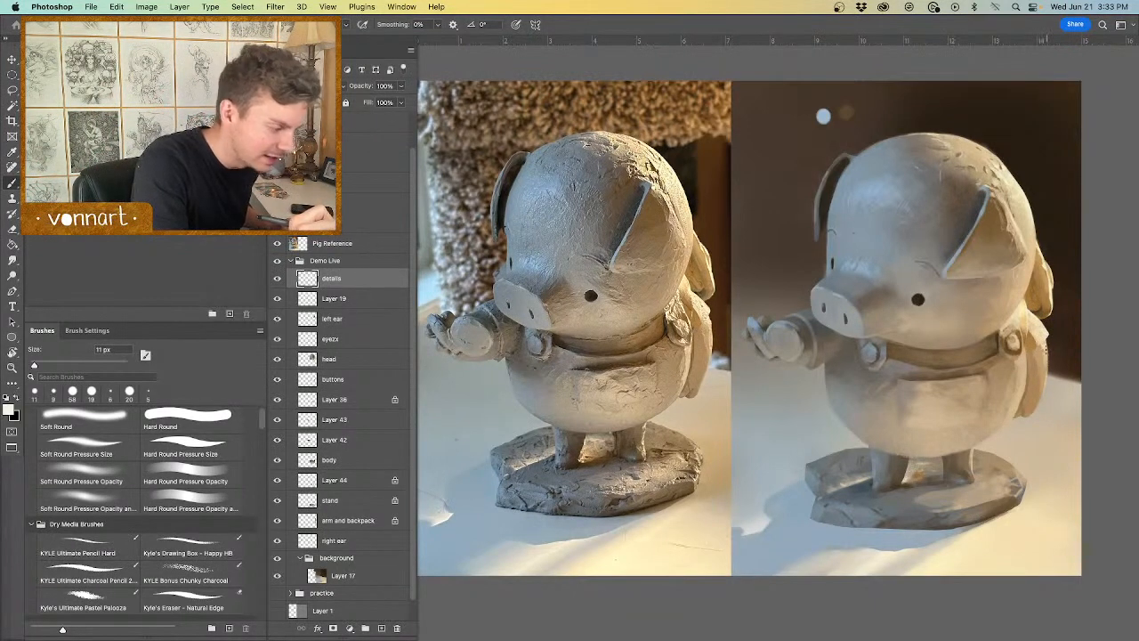
{"action": "left_click", "coordinate": [1038, 347], "text": "alt"}
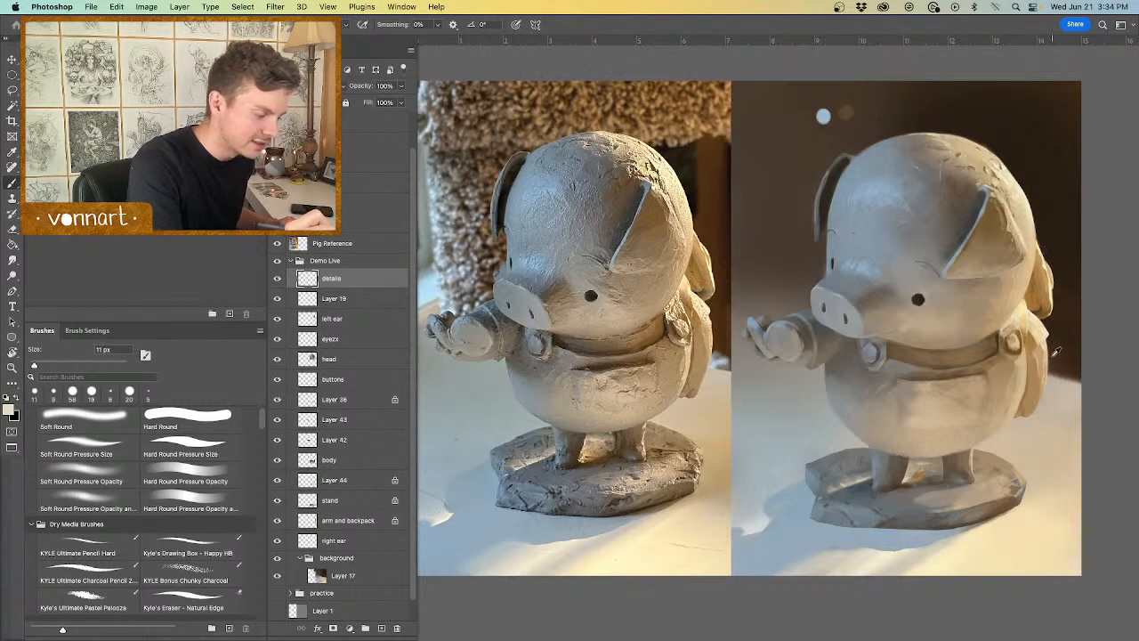
{"action": "left_click", "coordinate": [1053, 355], "text": "alt"}
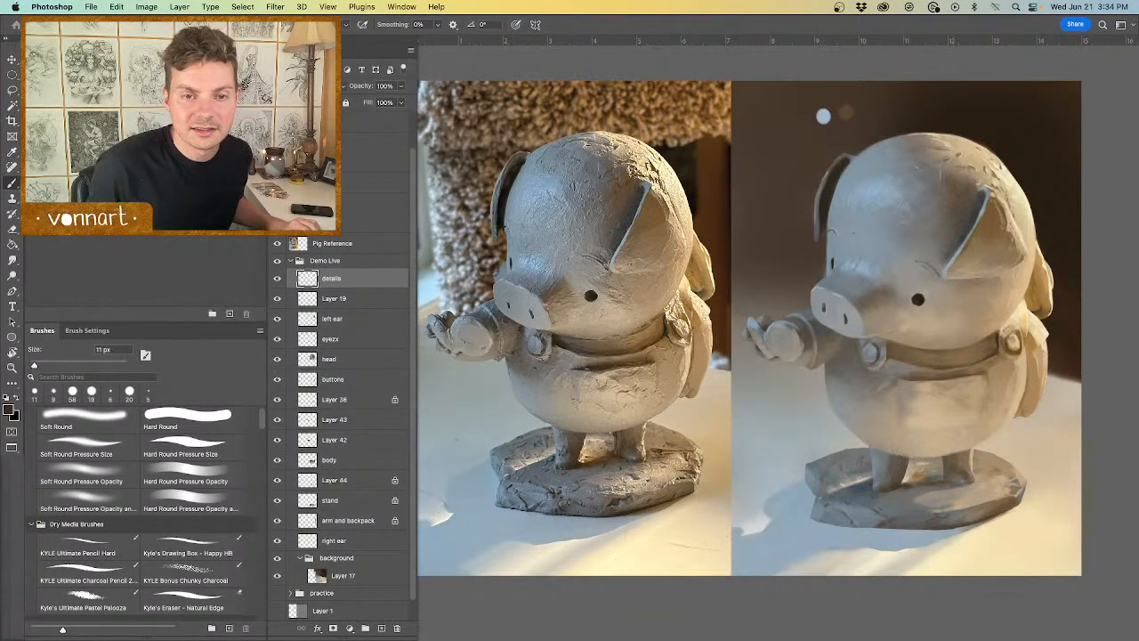
Step: Hide the interface panels to compare the painting with the reference, and bring them back
{"action": "key", "text": "Tab"}
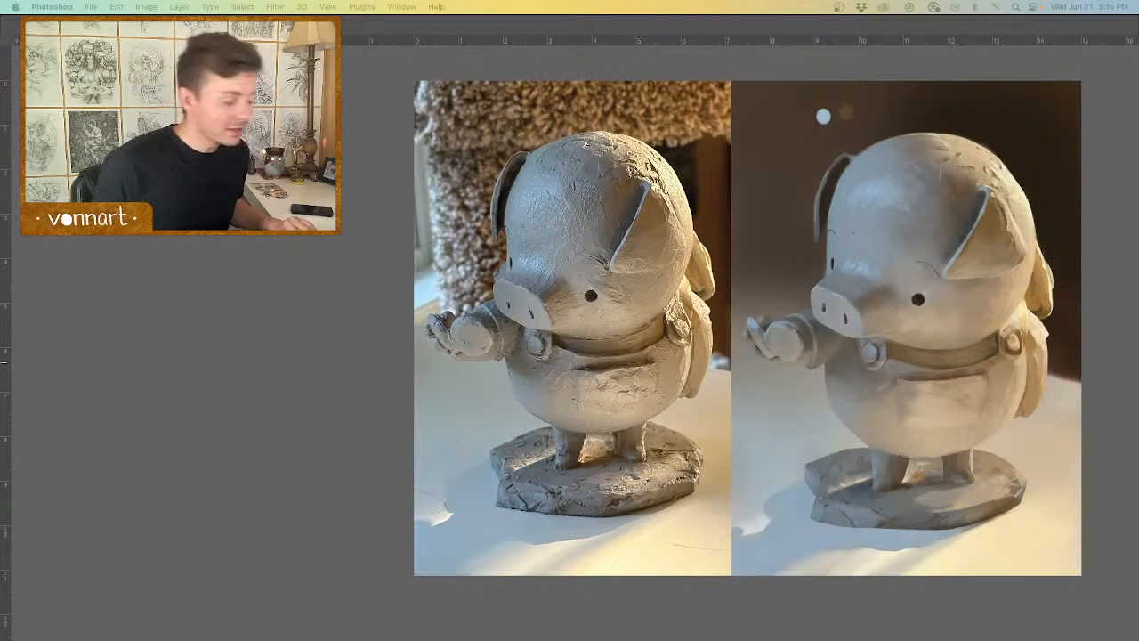
{"action": "key", "text": "Tab"}
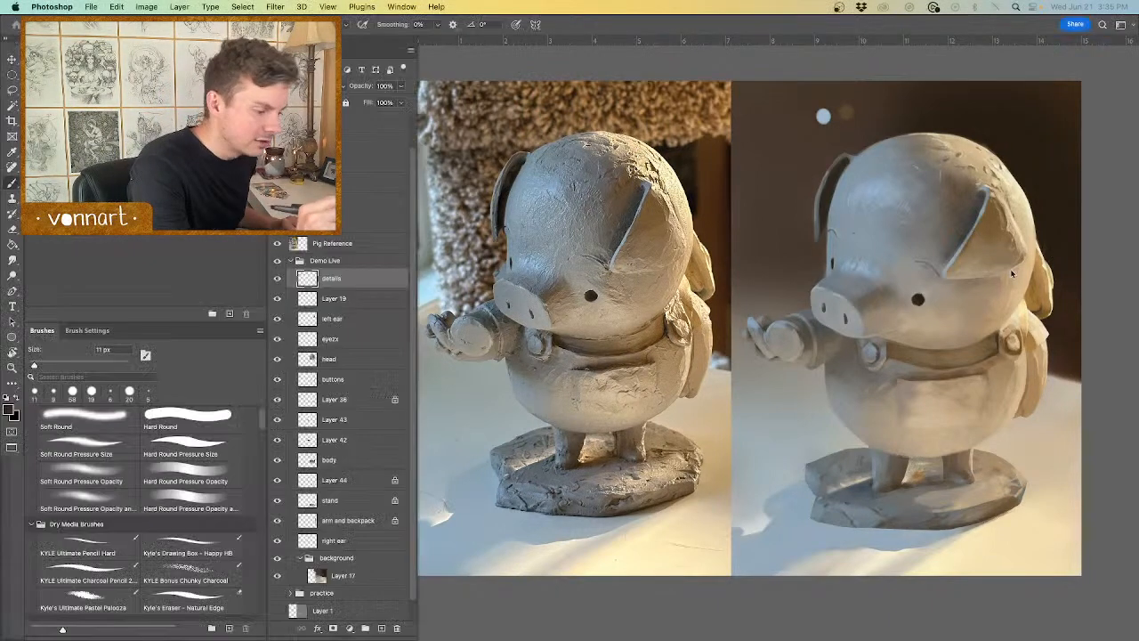
Step: Paint small clay cracks and highlights on the cheek between the eye and front ear with sampled browns and tans, at 11 px
{"action": "left_click", "coordinate": [661, 276], "text": "alt"}
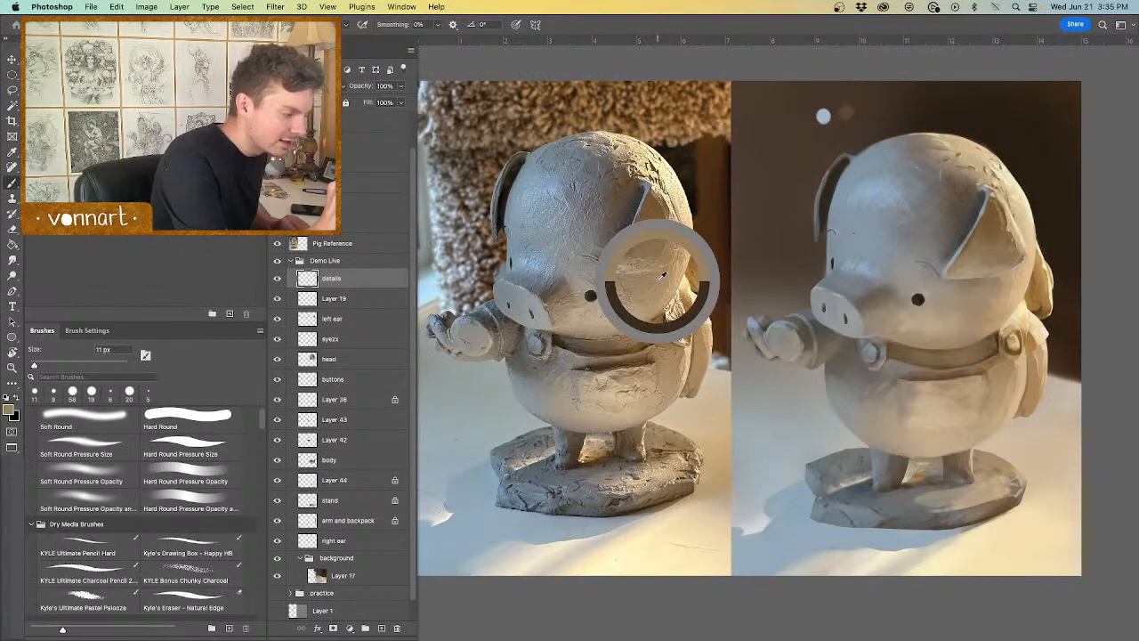
{"action": "left_click", "coordinate": [620, 302], "text": "alt"}
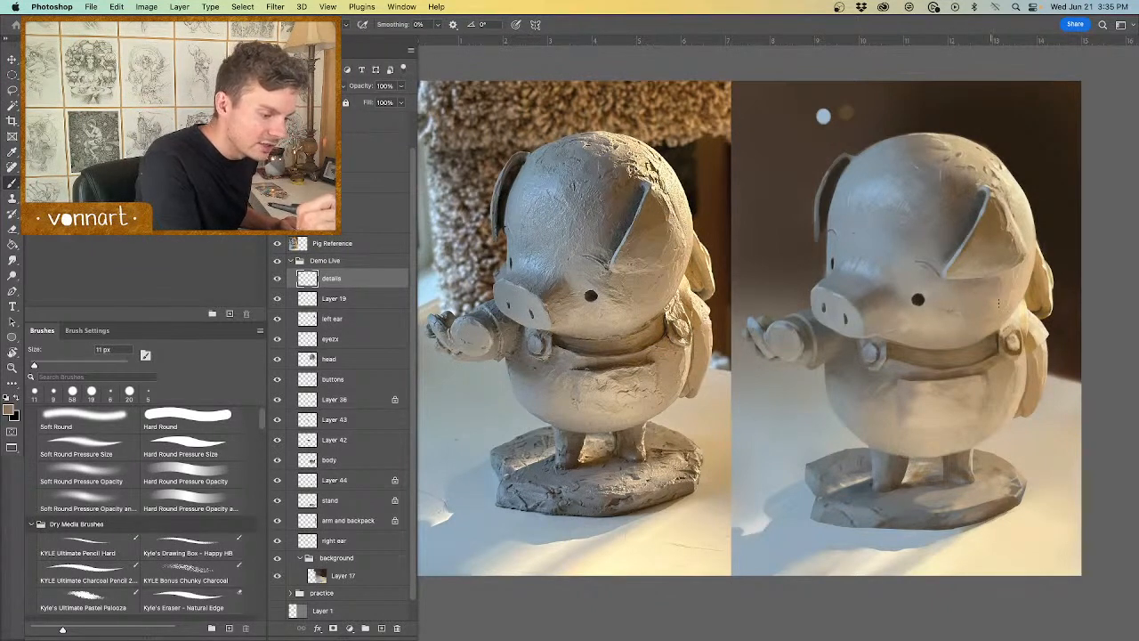
{"action": "left_click", "coordinate": [1017, 290], "text": "alt"}
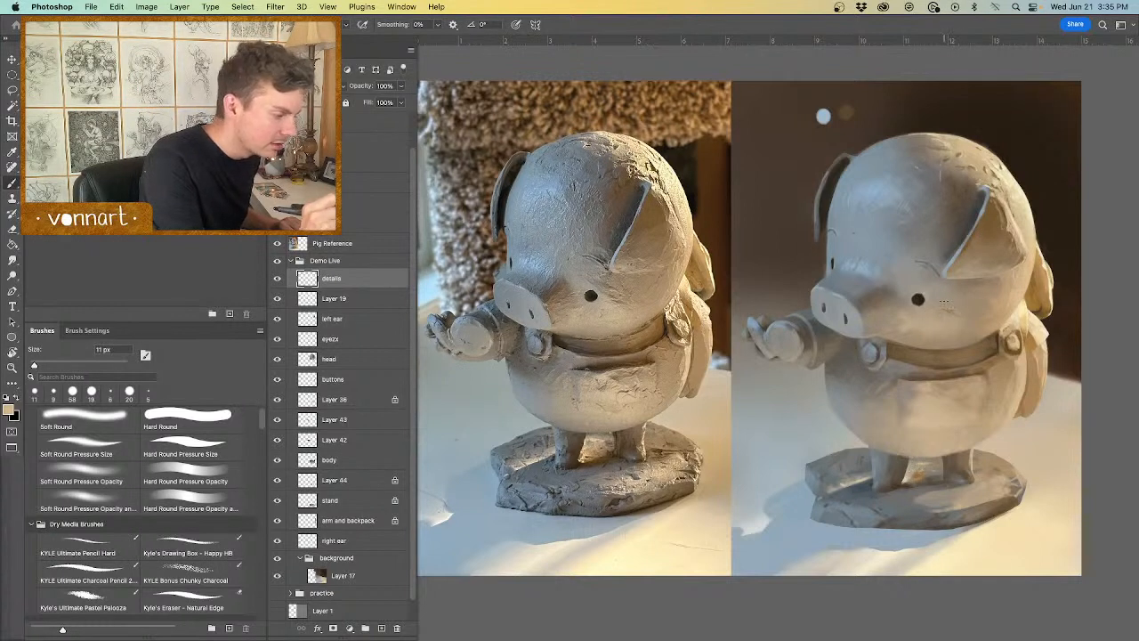
{"action": "left_click", "coordinate": [948, 344], "text": "alt"}
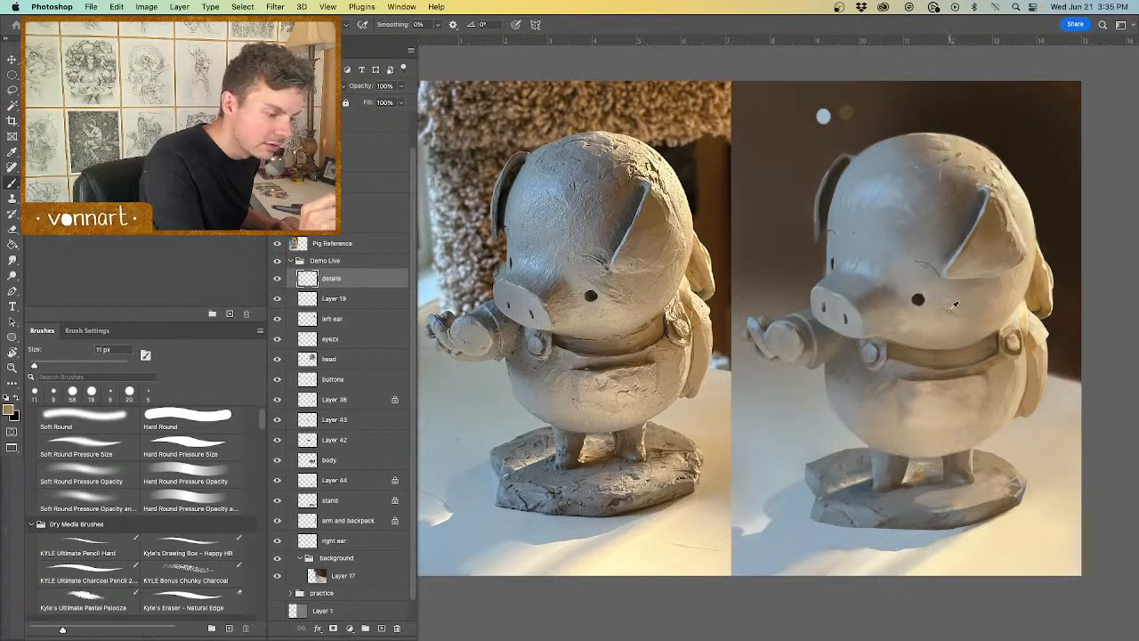
{"action": "left_click", "coordinate": [949, 363], "text": "alt"}
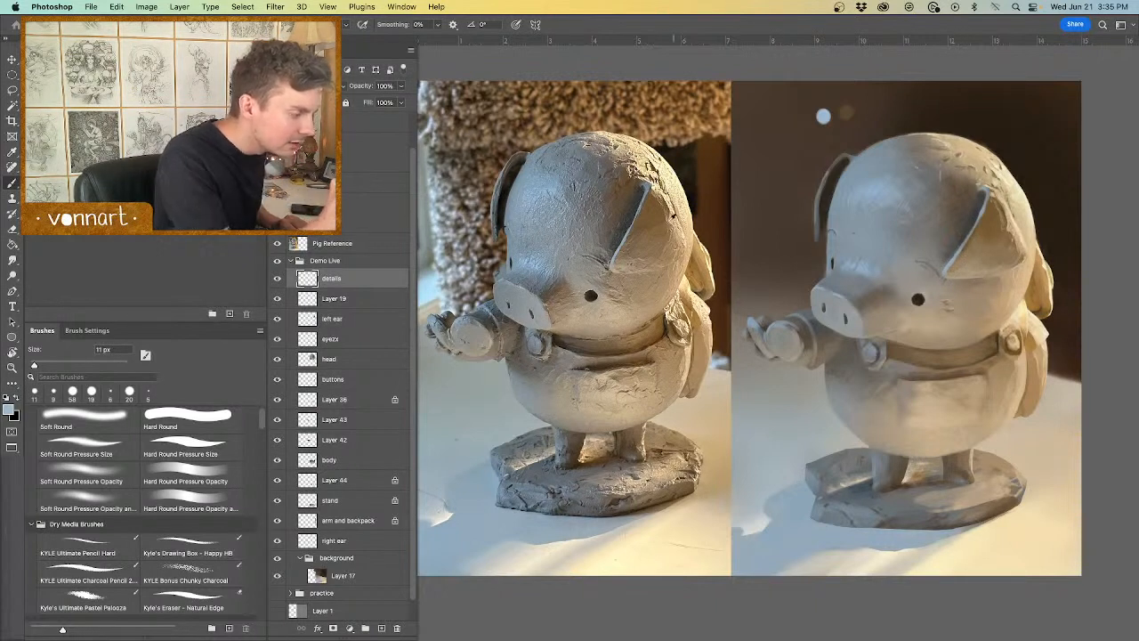
{"action": "left_click", "coordinate": [658, 221], "text": "alt"}
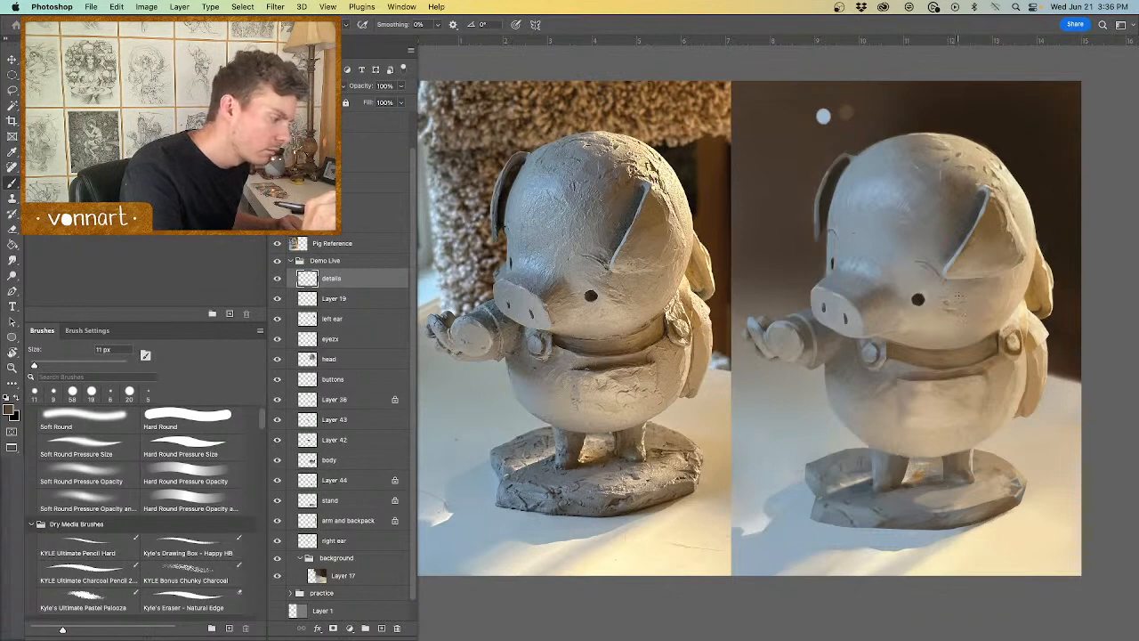
{"action": "left_click", "coordinate": [1023, 265], "text": "alt"}
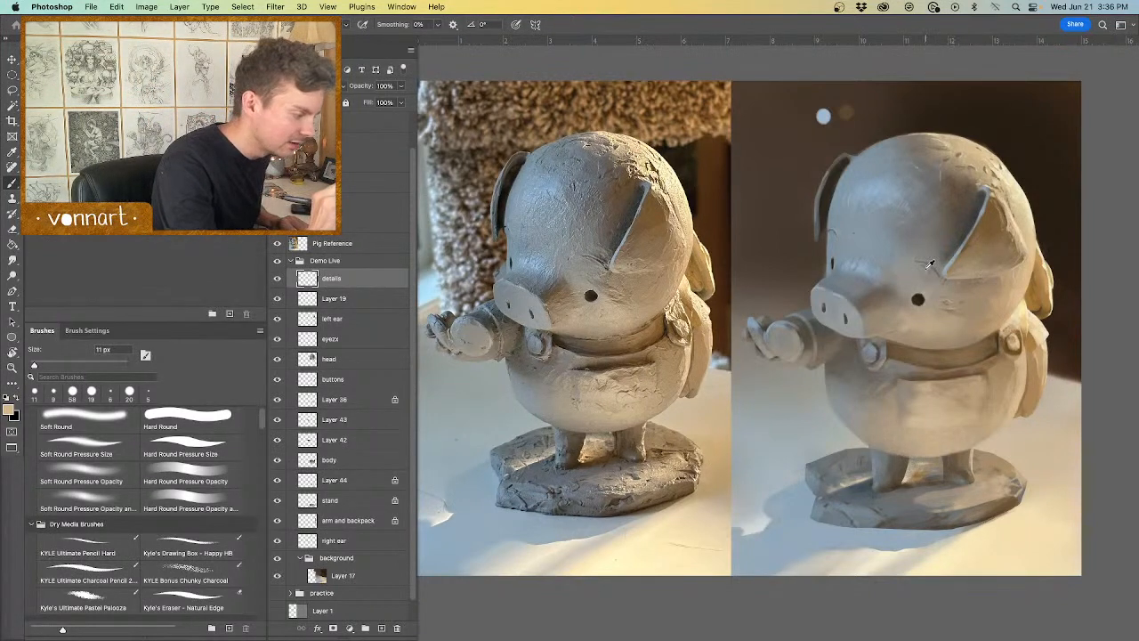
Step: Darken and soften the creases above the eye at the front ear's base with sampled near-black and greys, at 11 px
{"action": "left_click", "coordinate": [921, 297], "text": "alt"}
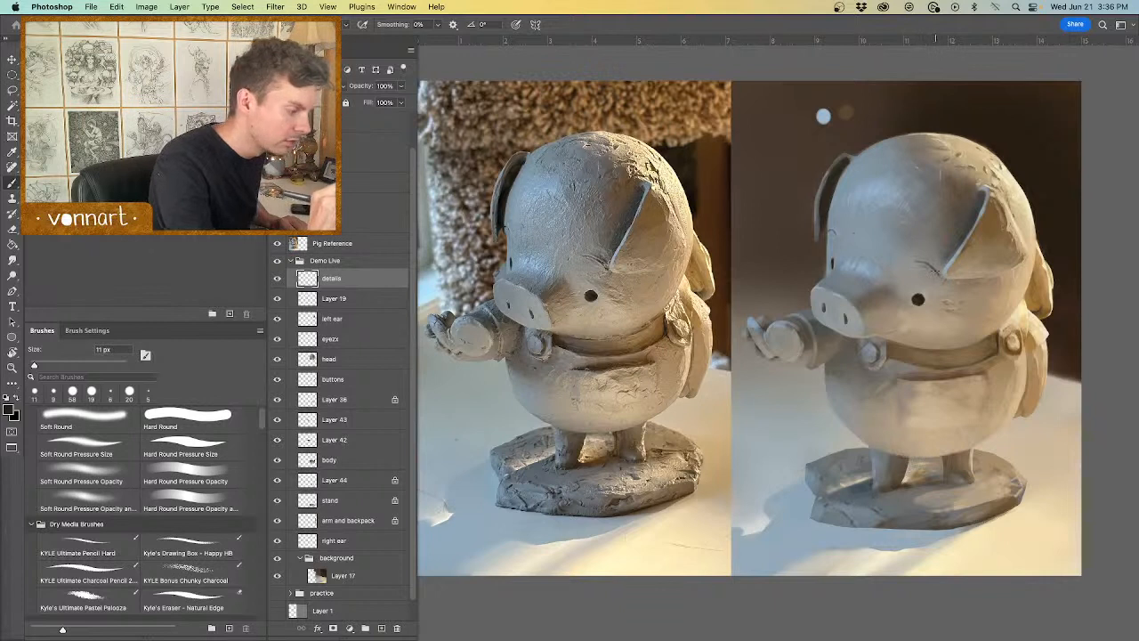
{"action": "left_click", "coordinate": [950, 255], "text": "alt"}
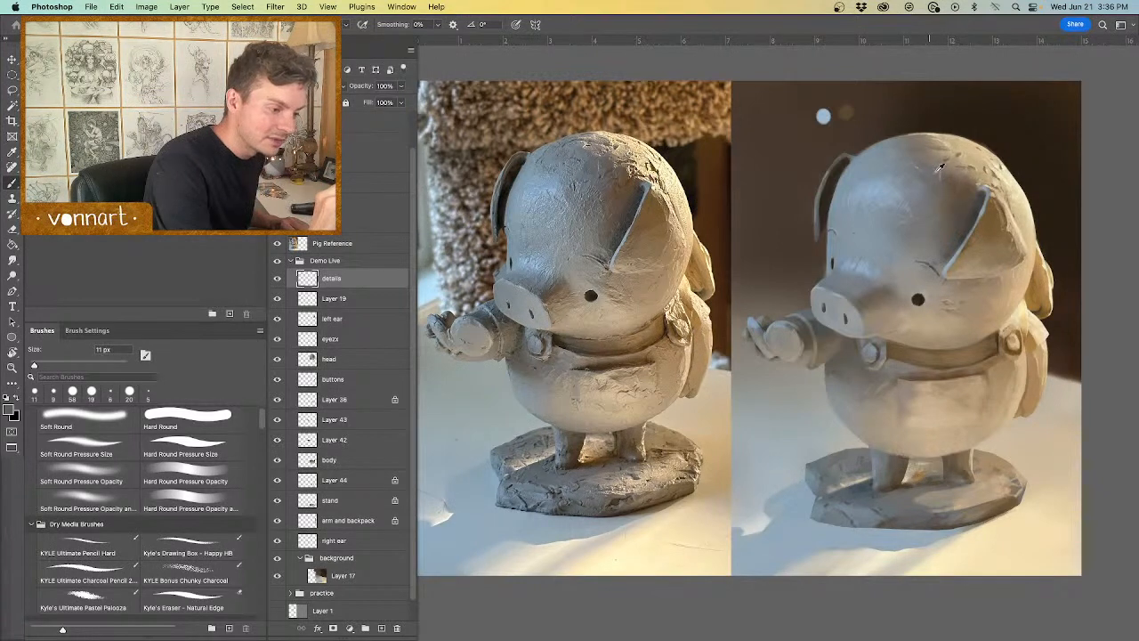
{"action": "left_click", "coordinate": [896, 162], "text": "alt"}
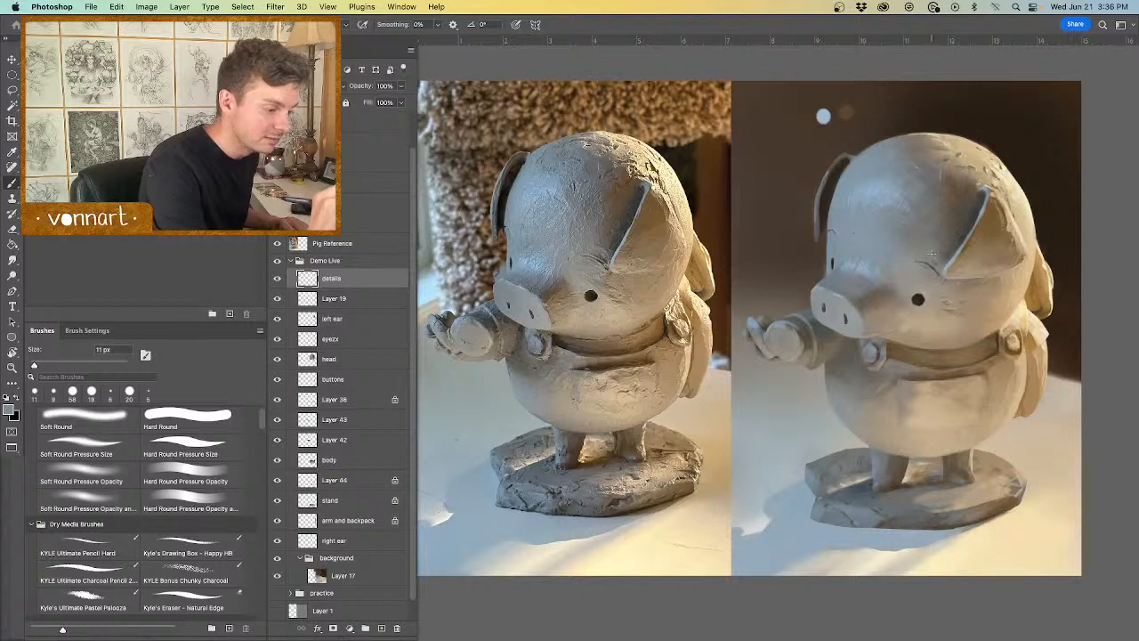
{"action": "left_click", "coordinate": [954, 249], "text": "alt"}
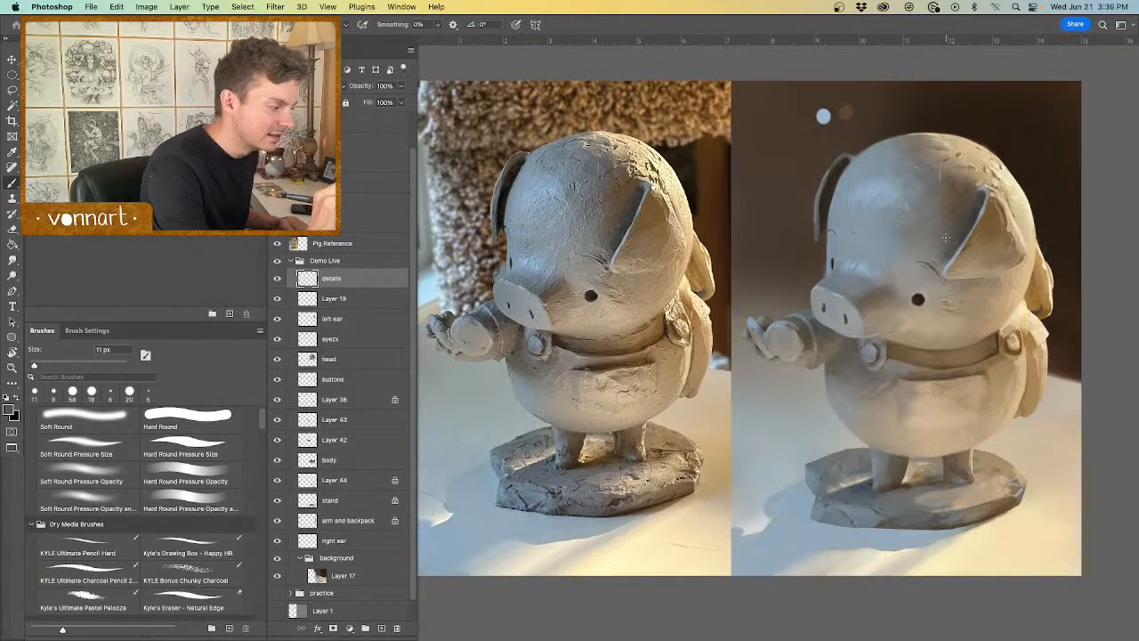
Step: Paint subtle clay texture and creases around the snout bridge and far eye with sampled blue-greys and dark browns, at 11 px
{"action": "left_click", "coordinate": [884, 193], "text": "alt"}
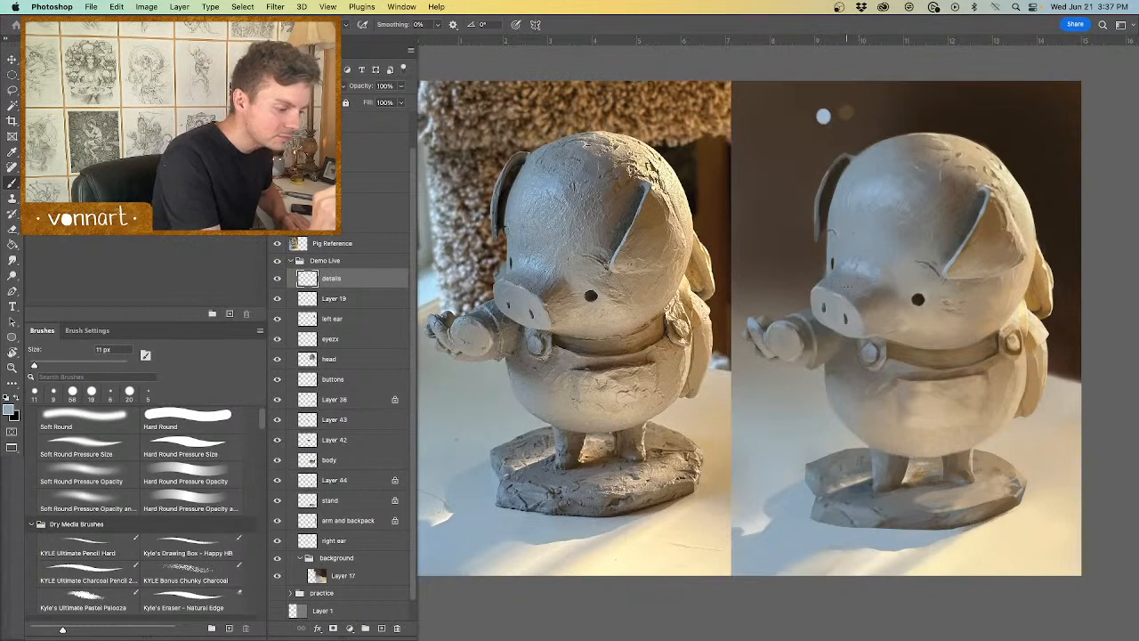
{"action": "left_click", "coordinate": [532, 278], "text": "alt"}
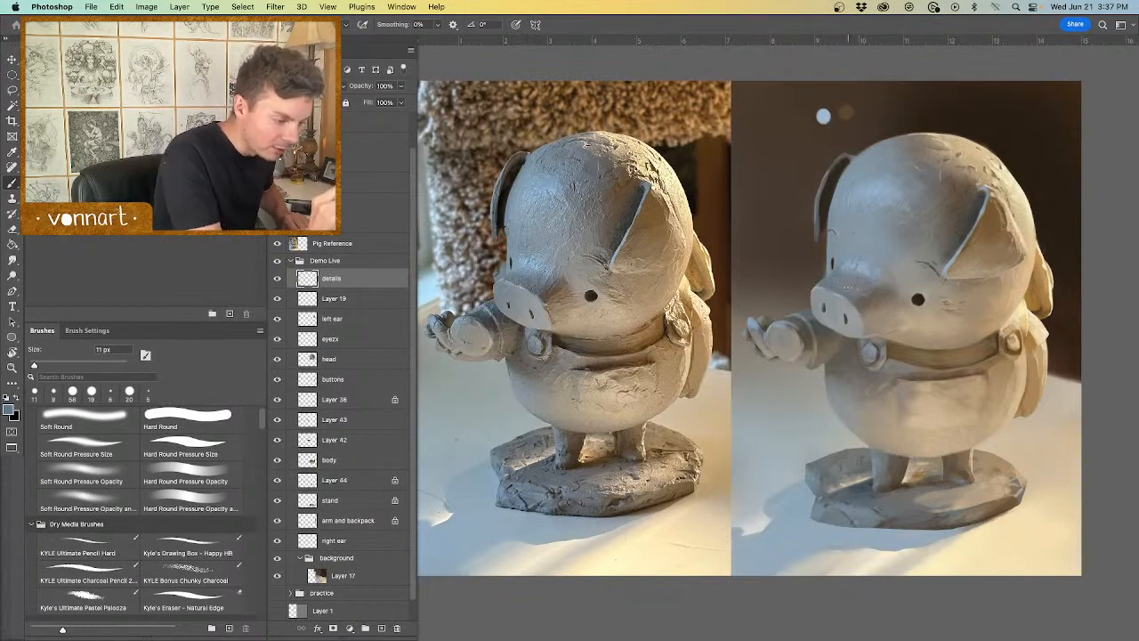
{"action": "left_click", "coordinate": [864, 296], "text": "alt"}
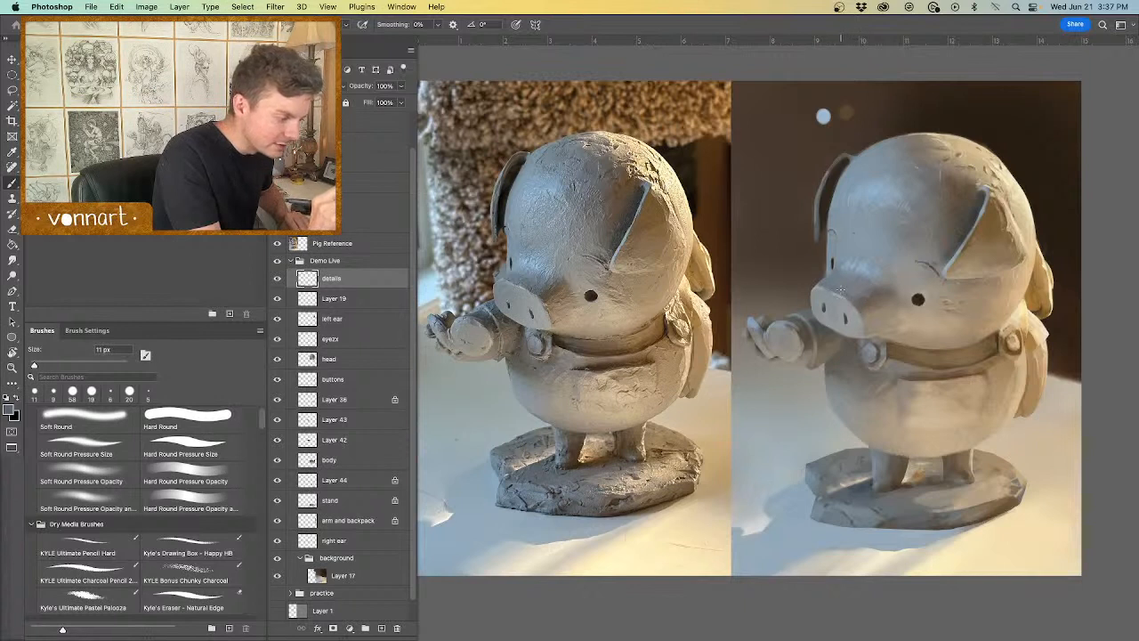
{"action": "left_click", "coordinate": [804, 248], "text": "alt"}
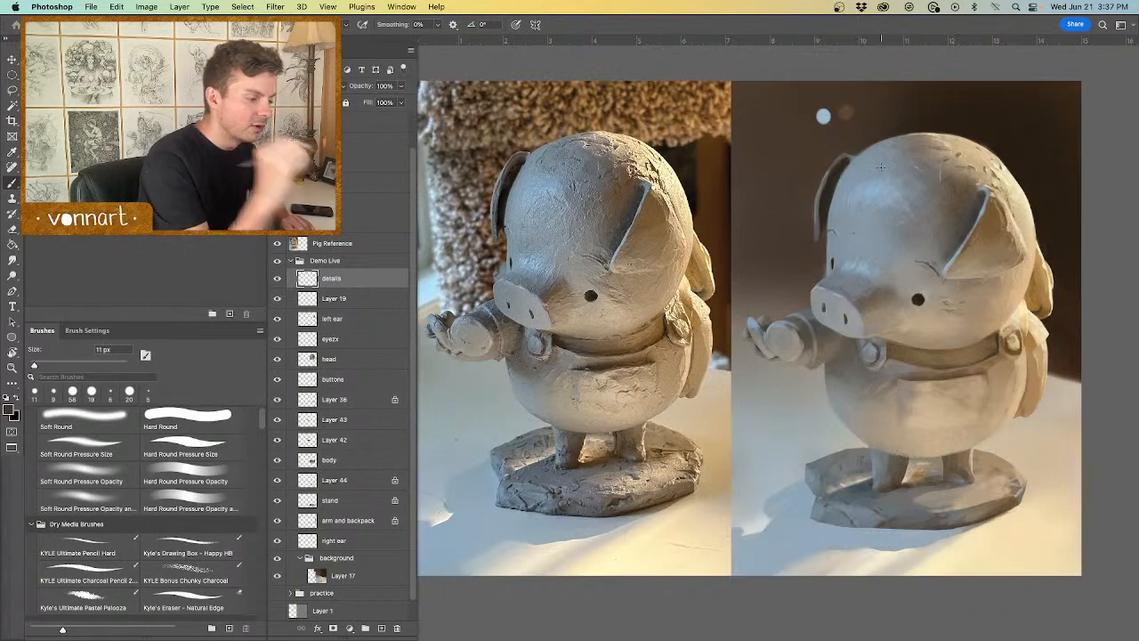
{"action": "left_click", "coordinate": [838, 257], "text": "alt"}
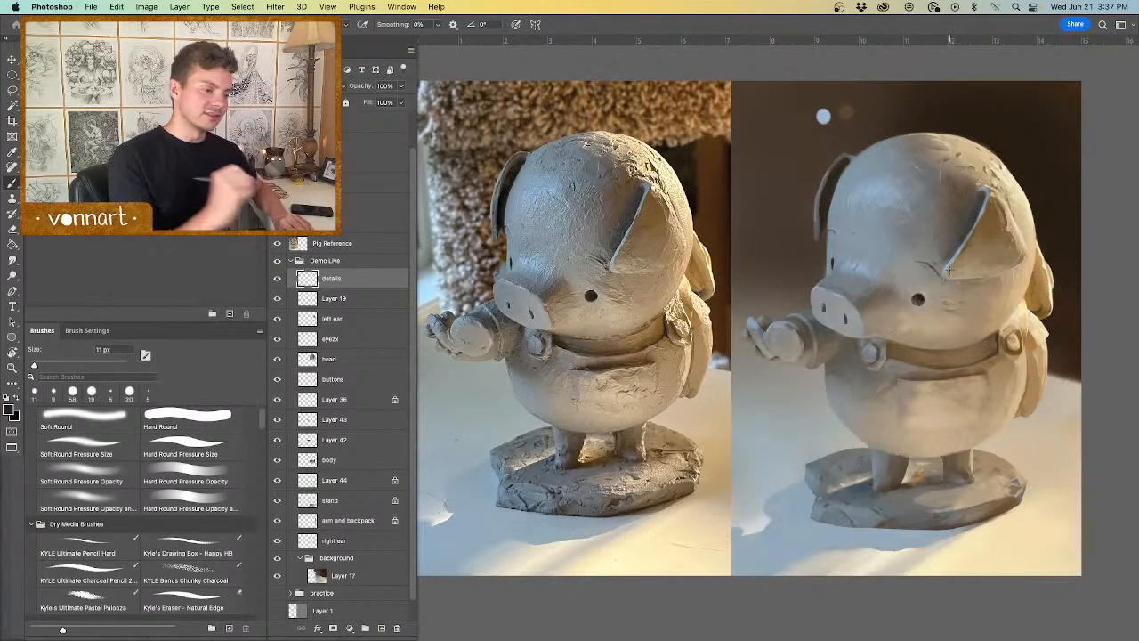
Step: Add pale blue highlights on top of the snout with the colour sampled from the background light spot, at 4 px and 8 px
{"action": "left_click_drag", "start_coordinate": [921, 302], "coordinate": [924, 304]}
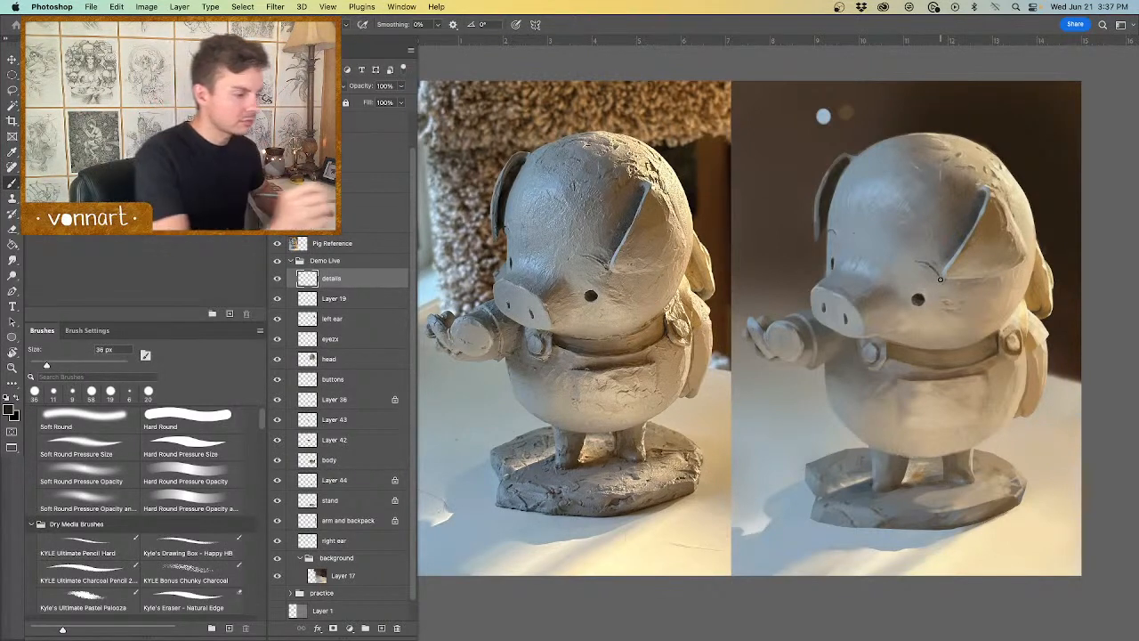
{"action": "left_click_drag", "start_coordinate": [868, 273], "coordinate": [861, 274]}
{"action": "left_click", "coordinate": [864, 204], "text": "alt"}
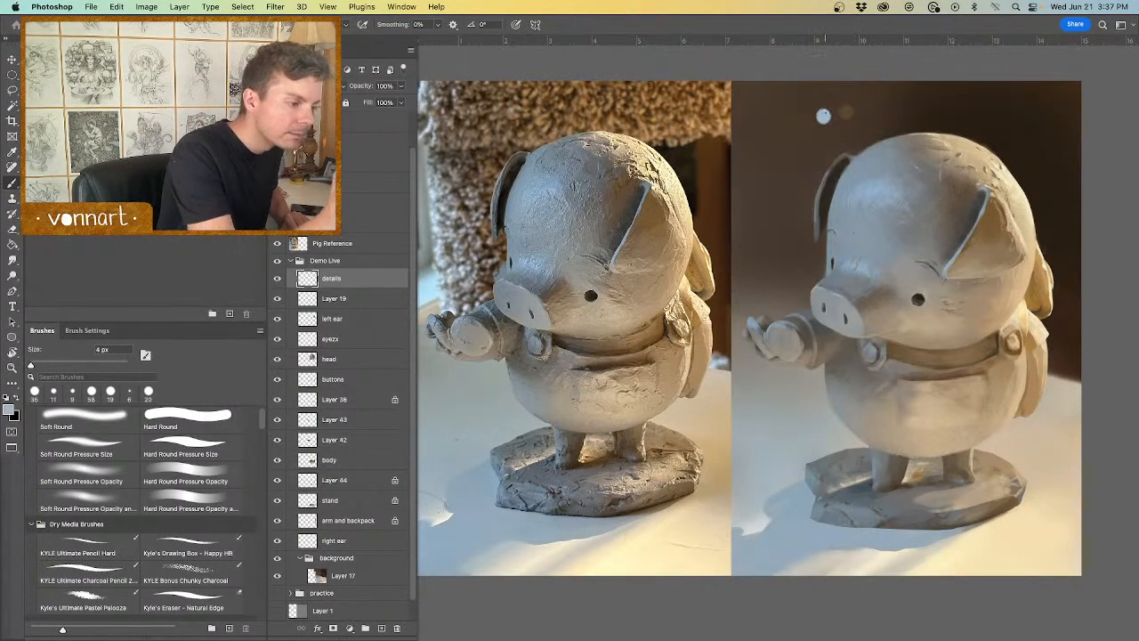
{"action": "left_click", "coordinate": [823, 116], "text": "alt"}
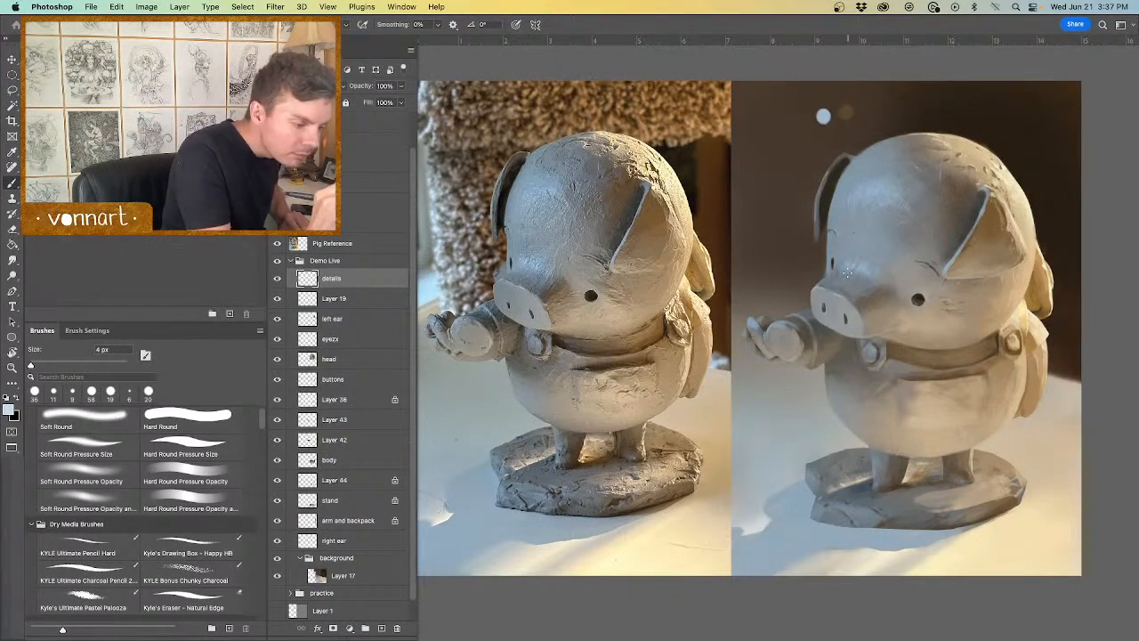
{"action": "mouse_move", "coordinate": [857, 272]}
{"action": "left_mouse_down"}
{"action": "mouse_move", "coordinate": [847, 268]}
{"action": "mouse_move", "coordinate": [857, 265]}
{"action": "left_mouse_up"}
{"action": "left_click", "coordinate": [861, 269], "text": "ctrl+alt"}
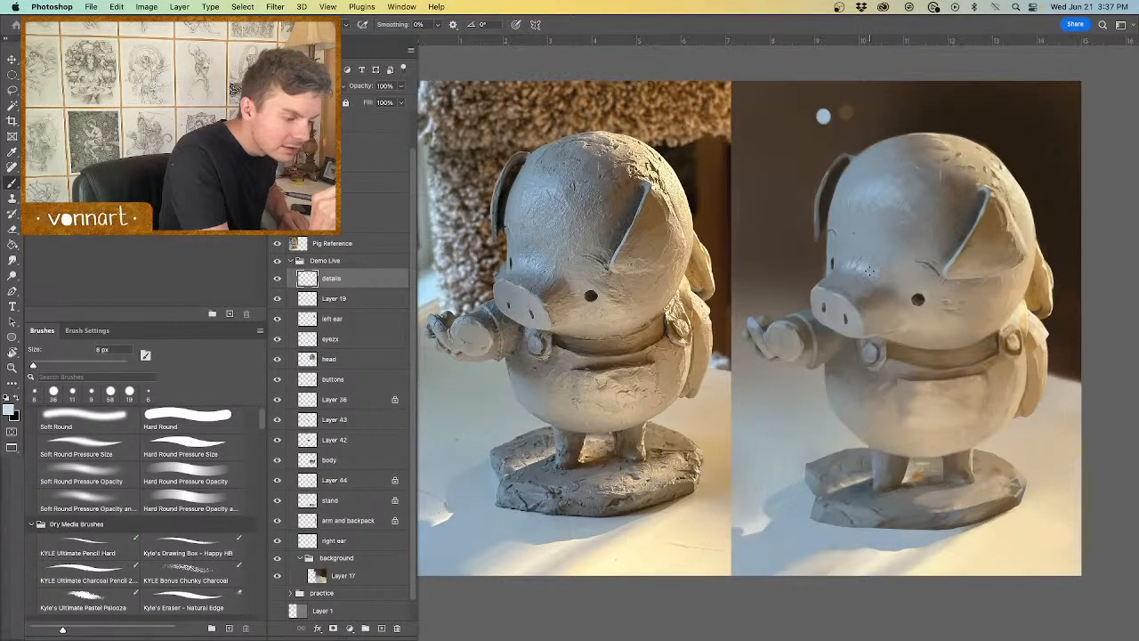
{"action": "left_click_drag", "start_coordinate": [870, 271], "coordinate": [863, 268]}
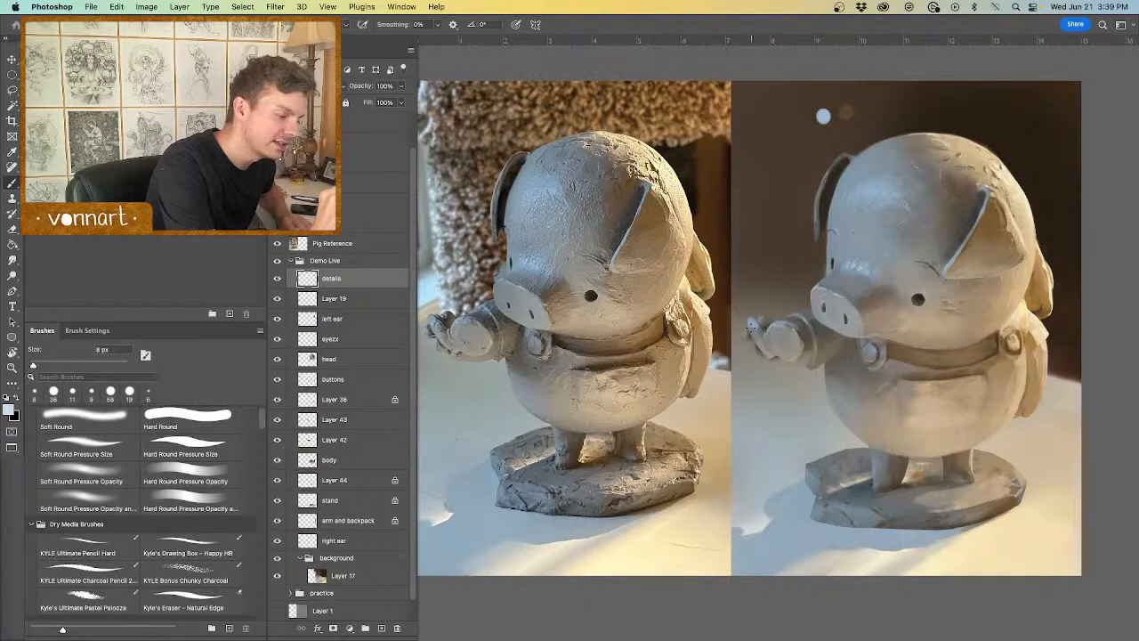
Step: Paint dark gaps and pale blue edge highlights on the outstretched hand's fingers, at 8 px
{"action": "key", "text": "x"}
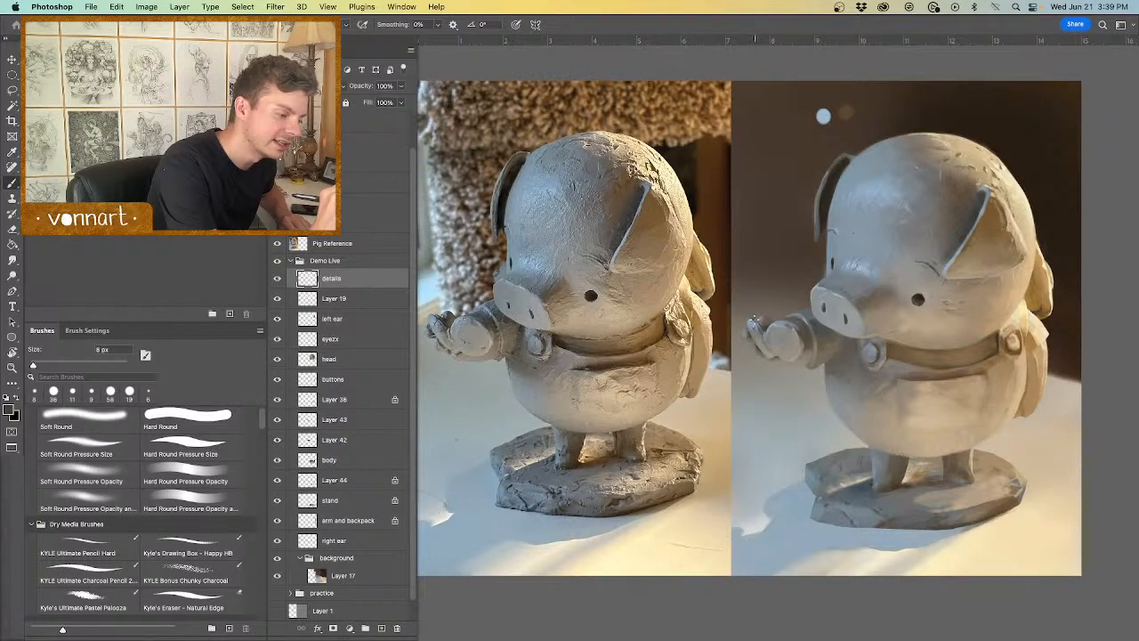
{"action": "left_click", "coordinate": [754, 325], "text": "alt"}
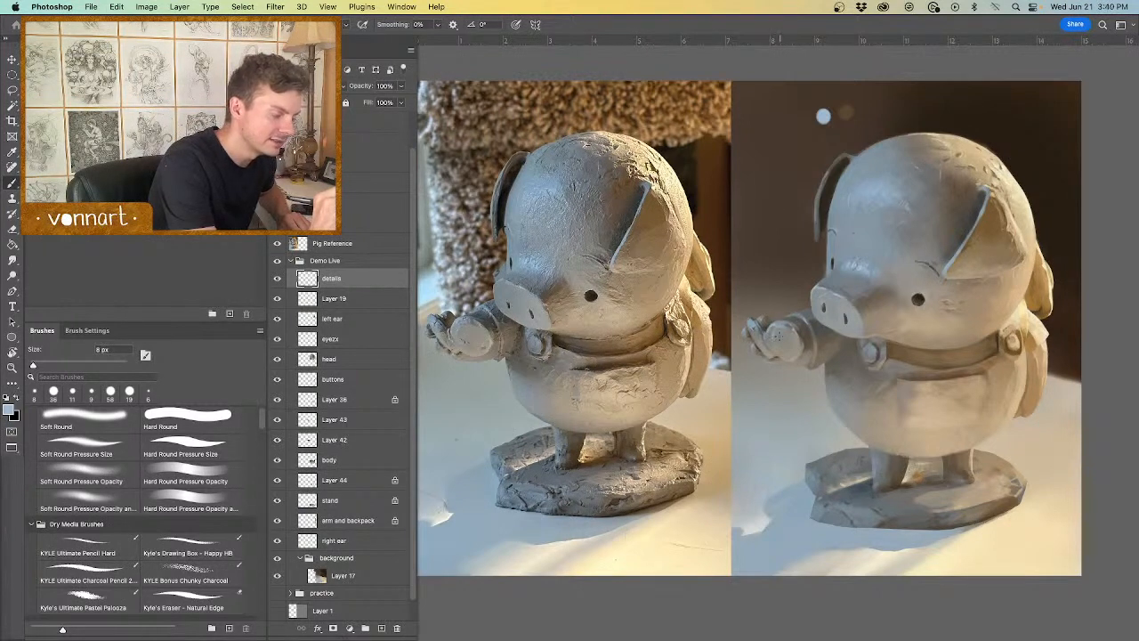
{"action": "left_click", "coordinate": [807, 329], "text": "alt"}
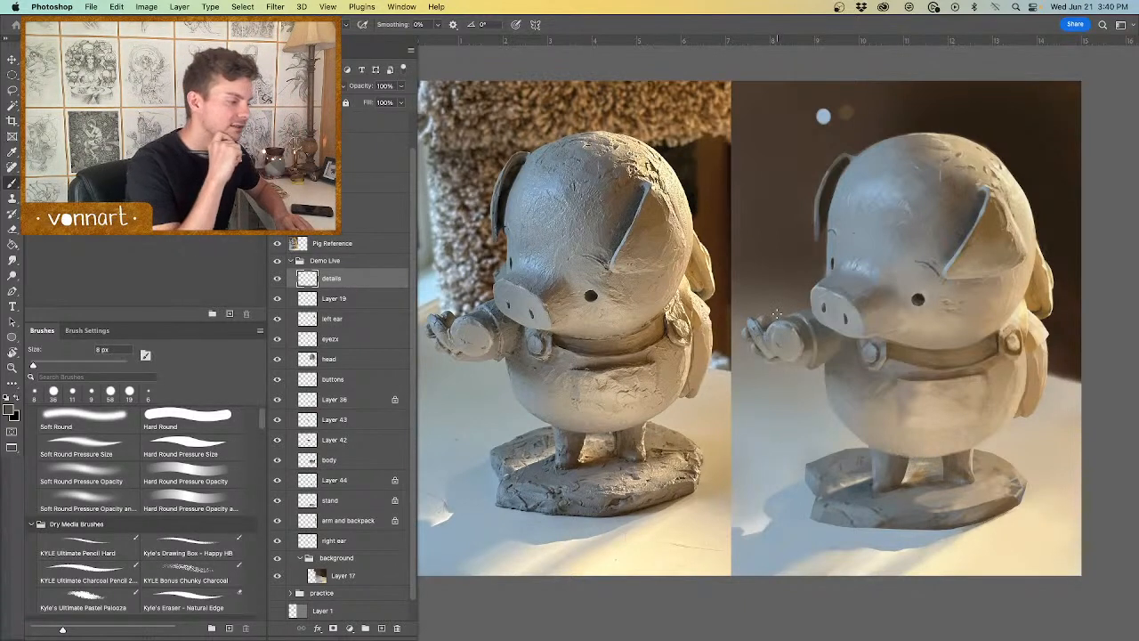
Step: Texture the rounded front of the outstretched arm with sampled greys and warm beige, at 14 px and 7 px
{"action": "left_click", "coordinate": [797, 356], "text": "alt"}
{"action": "left_click_drag", "start_coordinate": [798, 351], "coordinate": [791, 360]}
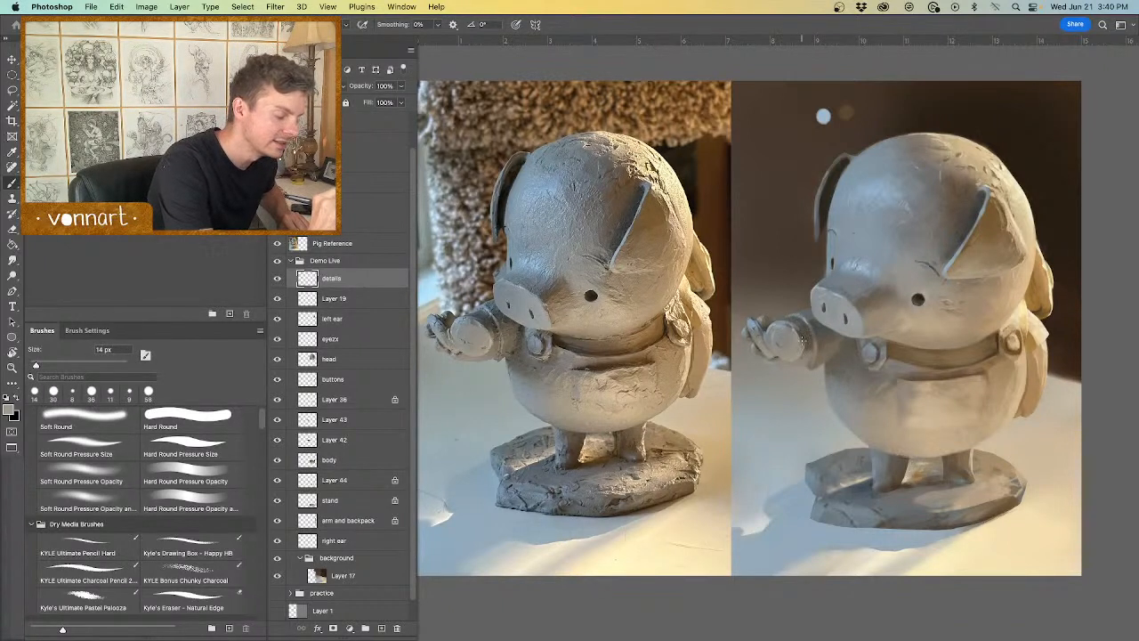
{"action": "left_click_drag", "start_coordinate": [804, 337], "coordinate": [799, 342]}
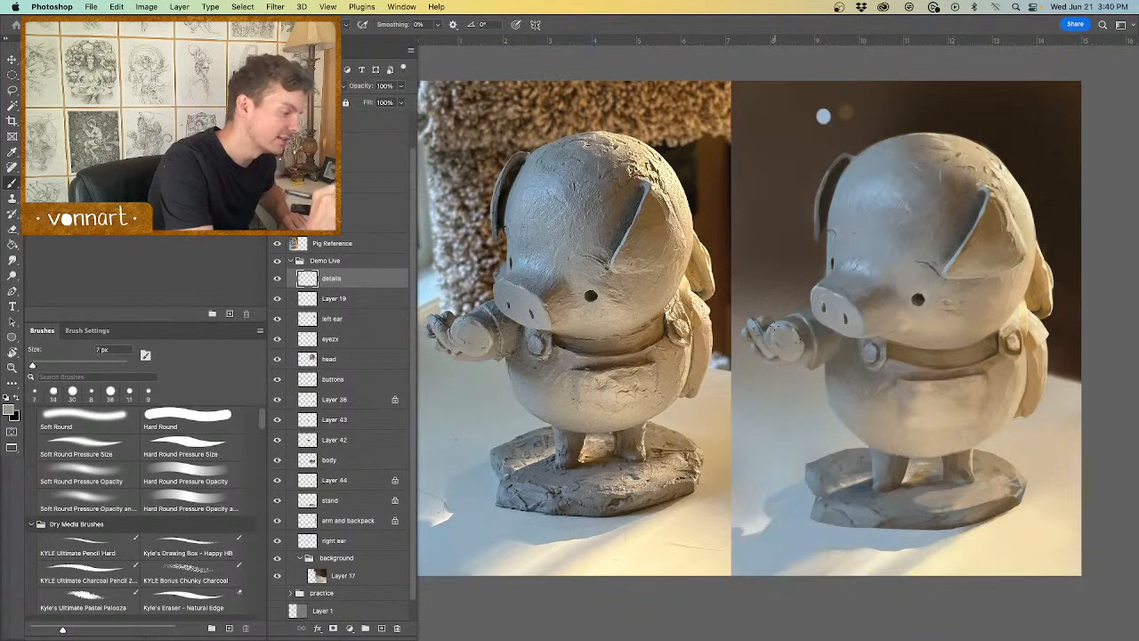
{"action": "left_click", "coordinate": [490, 341], "text": "alt"}
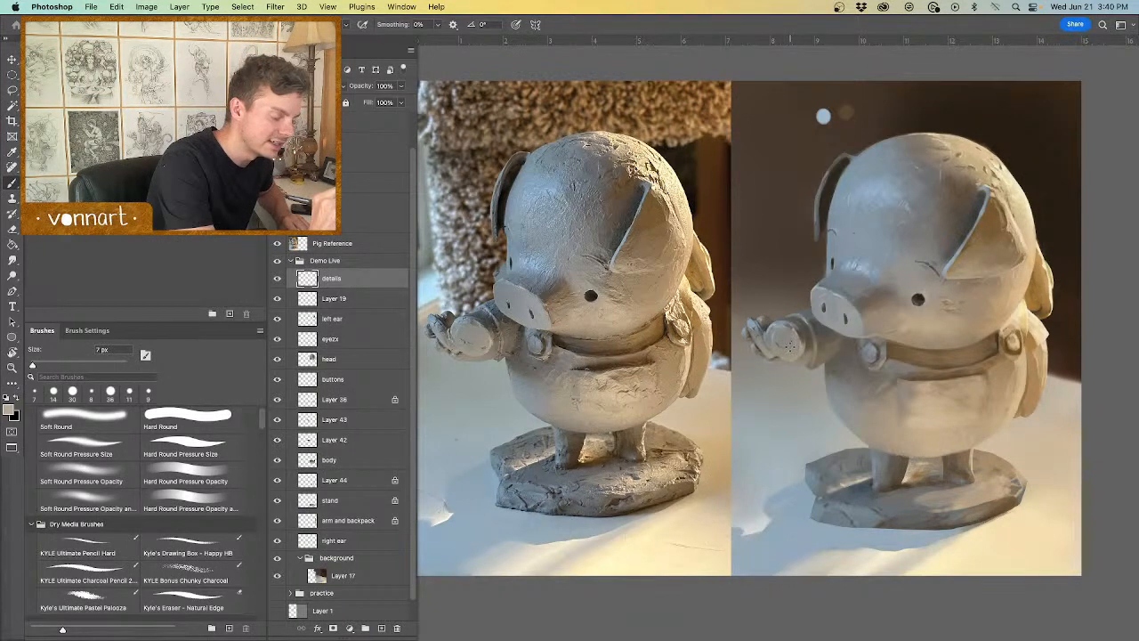
{"action": "left_click", "coordinate": [789, 344]}
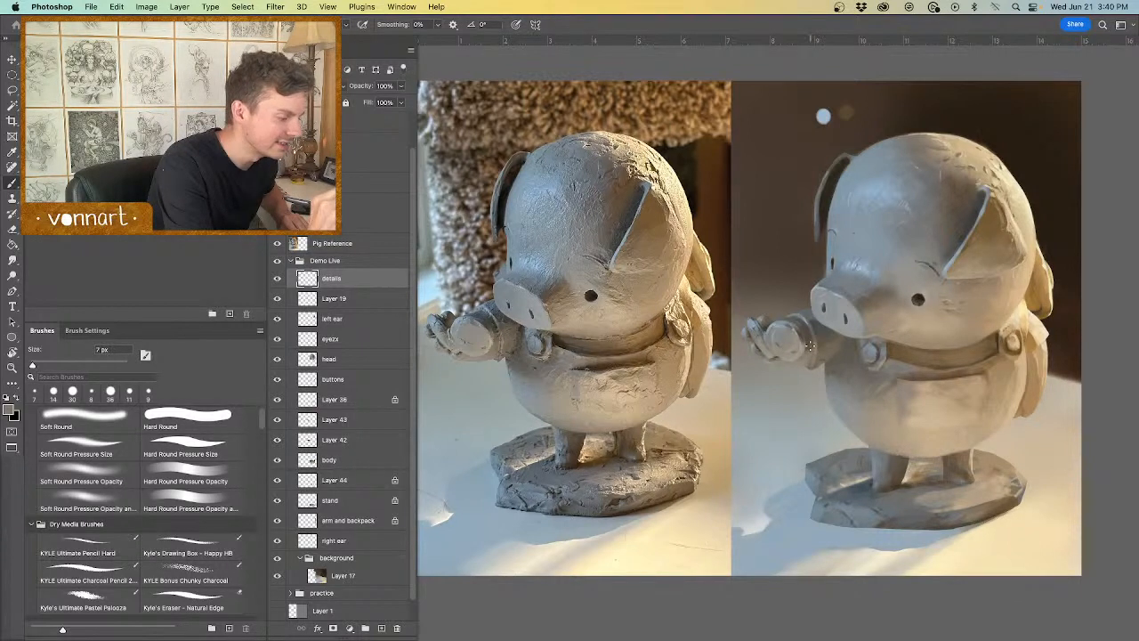
Step: Shade the sleeve cuff and upper part of the outstretched arm with browns and dark greys sampled from painting and reference, at 13 px
{"action": "left_click_drag", "start_coordinate": [809, 347], "coordinate": [808, 347]}
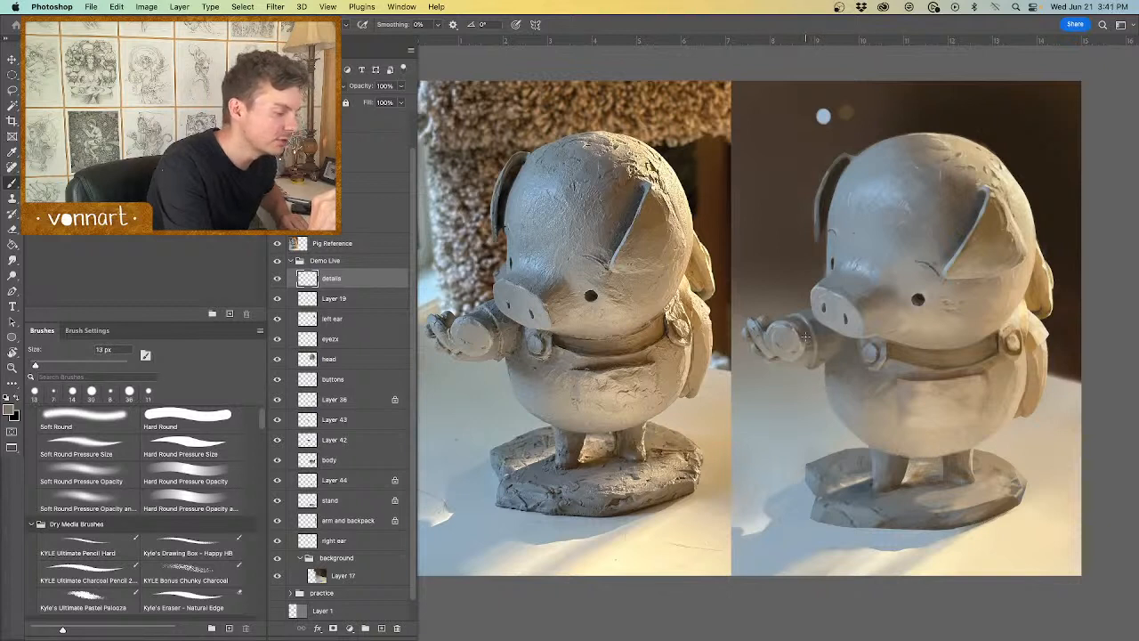
{"action": "left_click", "coordinate": [805, 321], "text": "alt"}
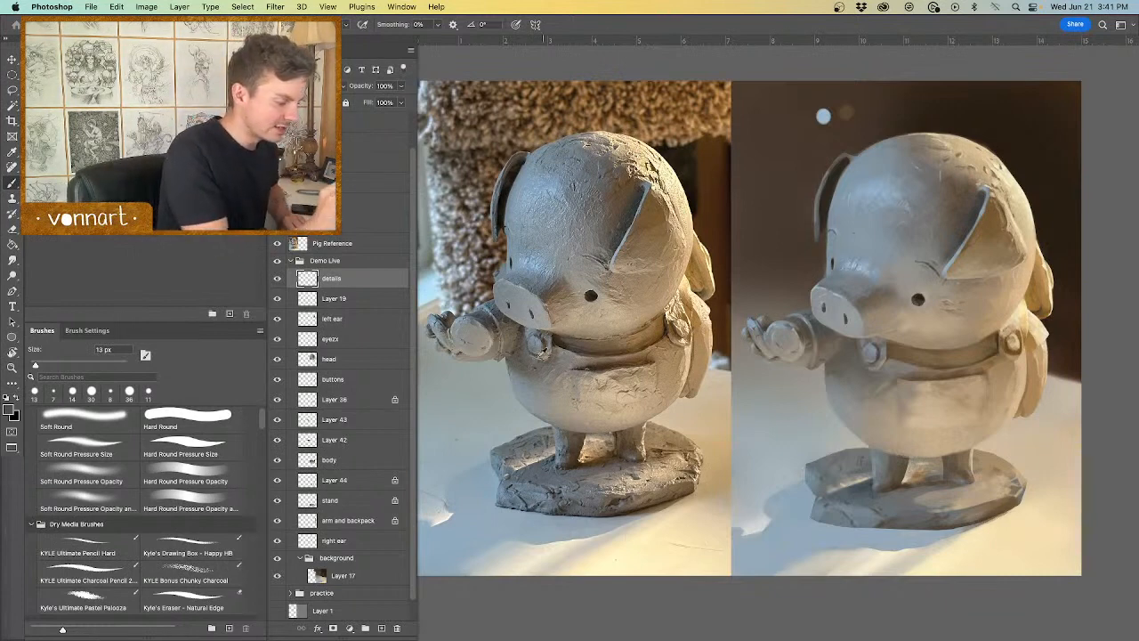
{"action": "left_click", "coordinate": [507, 341], "text": "alt"}
{"action": "left_click", "coordinate": [502, 342], "text": "alt"}
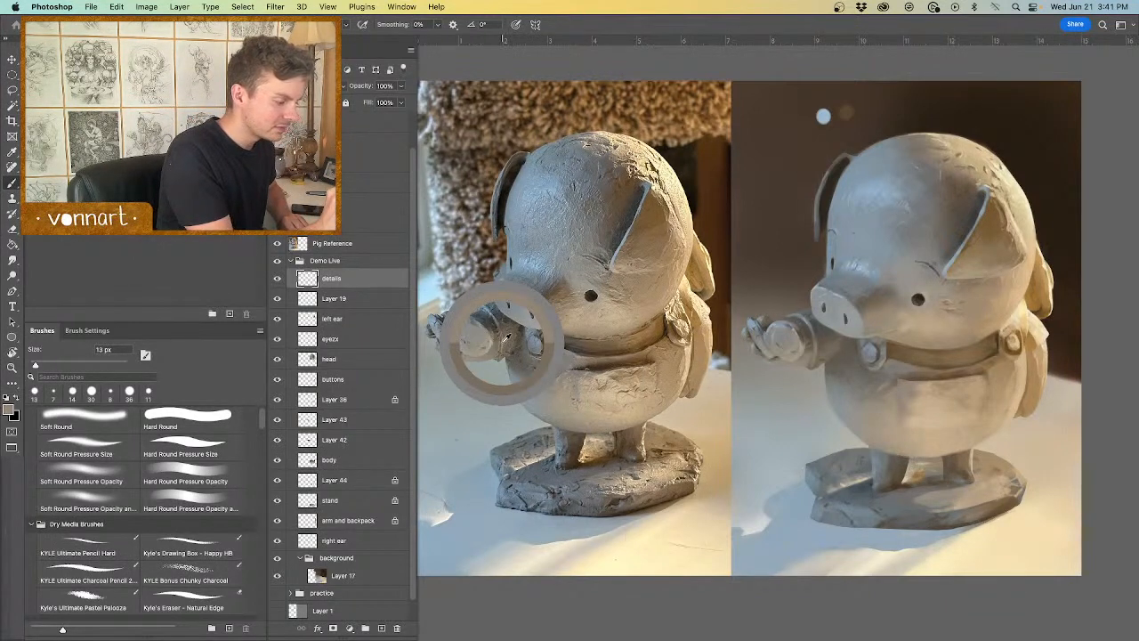
{"action": "left_click", "coordinate": [825, 351], "text": "alt"}
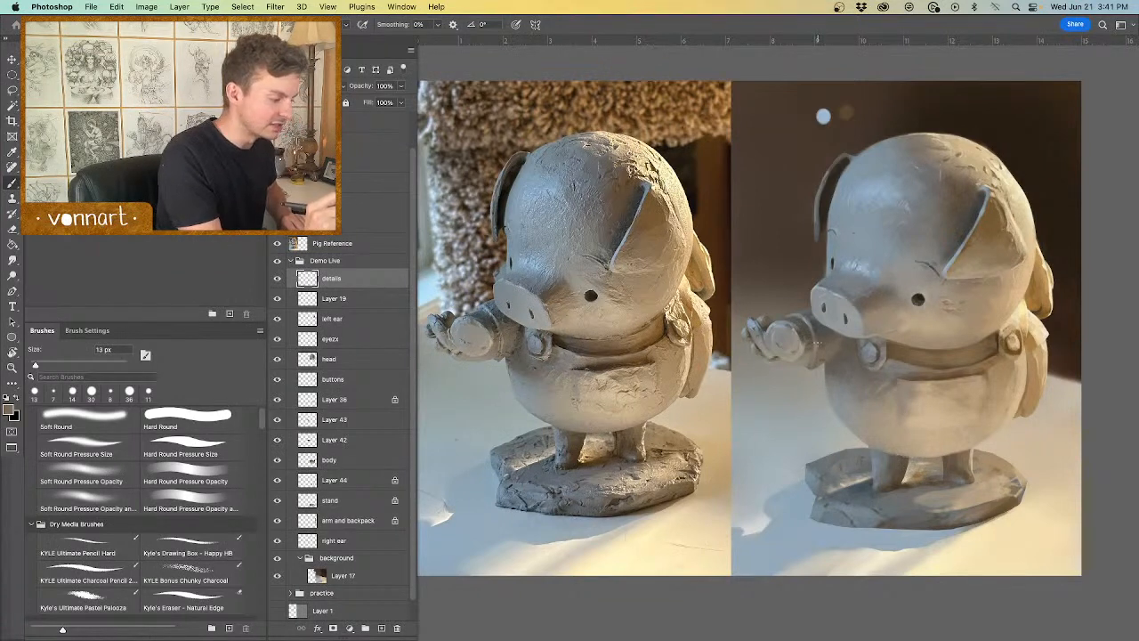
{"action": "left_click", "coordinate": [514, 323], "text": "alt"}
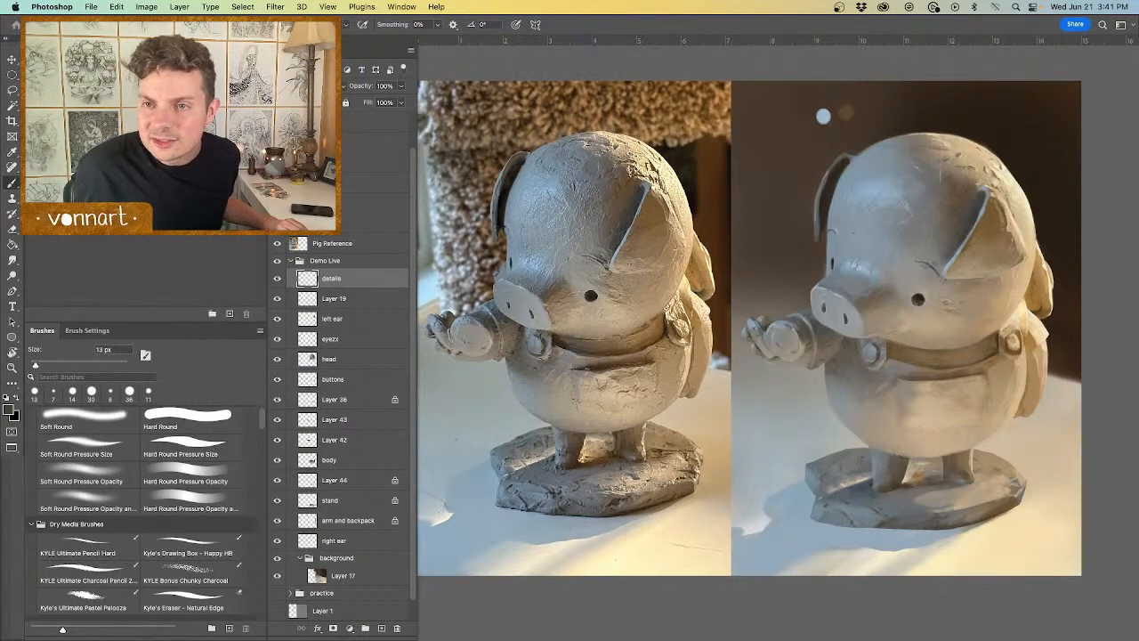
Step: Compare the painting with the reference without the interface panels, and paint a small dent on the body below the button beside the arm
{"action": "key", "text": "Tab"}
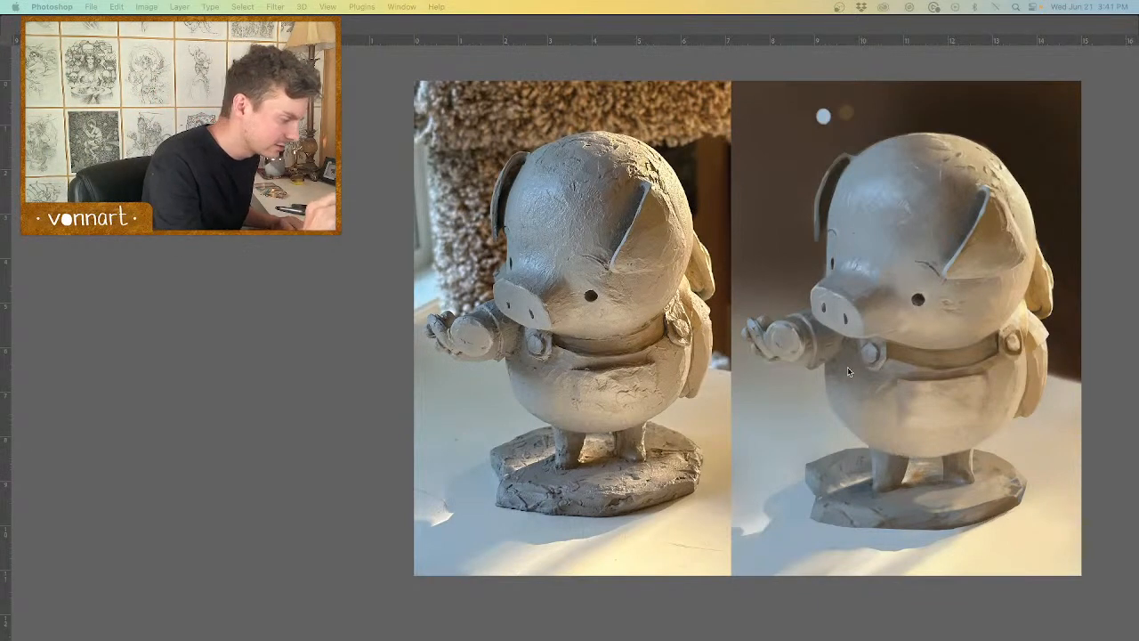
{"action": "key", "text": "Tab"}
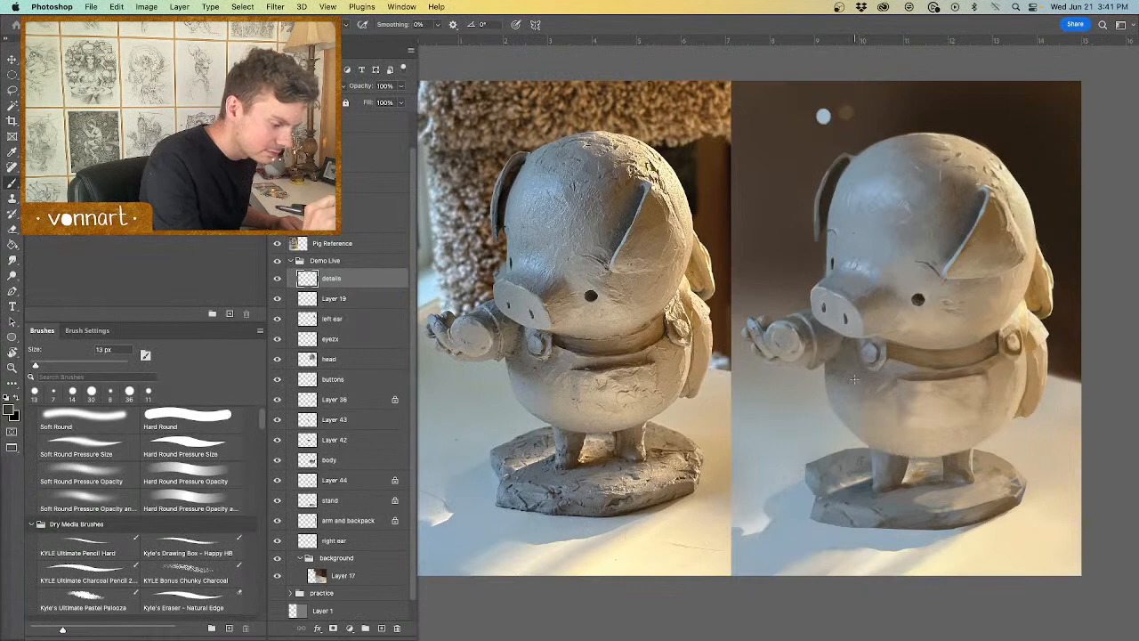
{"action": "left_click", "coordinate": [950, 411], "text": "alt"}
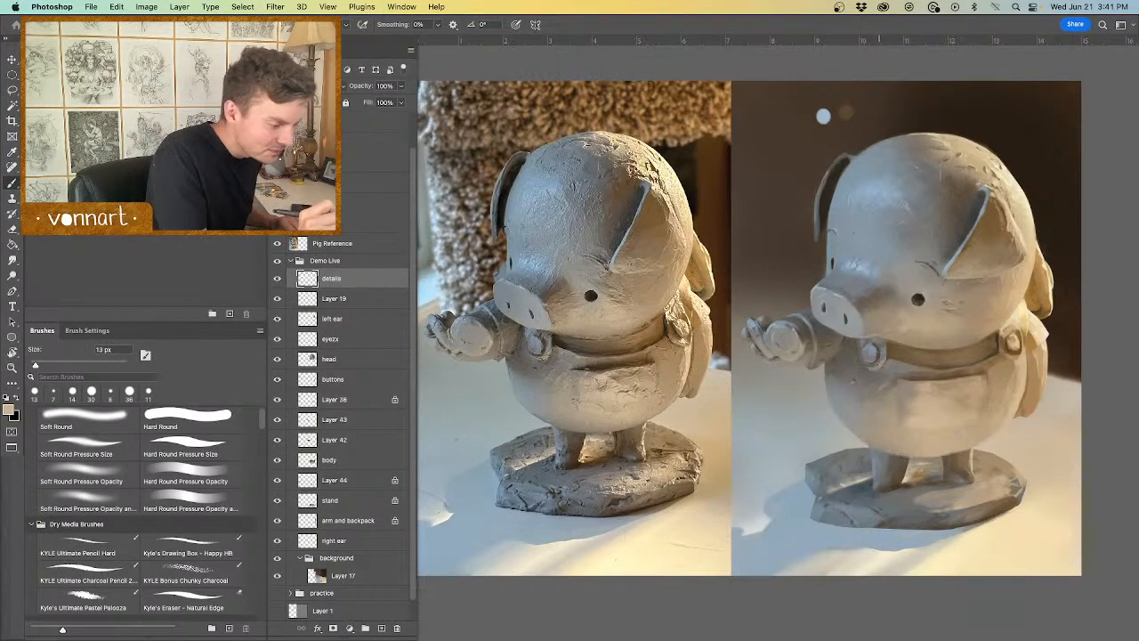
Step: Refine the shadow and edges of the overall button and strap beside the arm with sampled browns and blue-grey, at 11 px
{"action": "left_click", "coordinate": [882, 348], "text": "alt"}
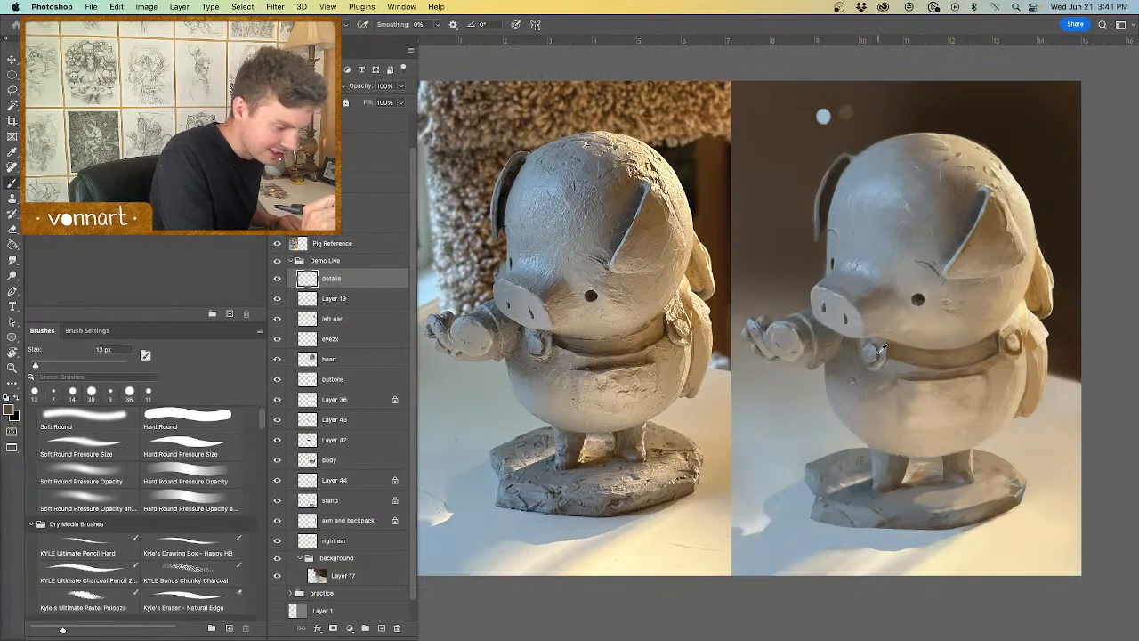
{"action": "left_click", "coordinate": [878, 353], "text": "alt"}
{"action": "left_click_drag", "start_coordinate": [878, 357], "coordinate": [876, 341]}
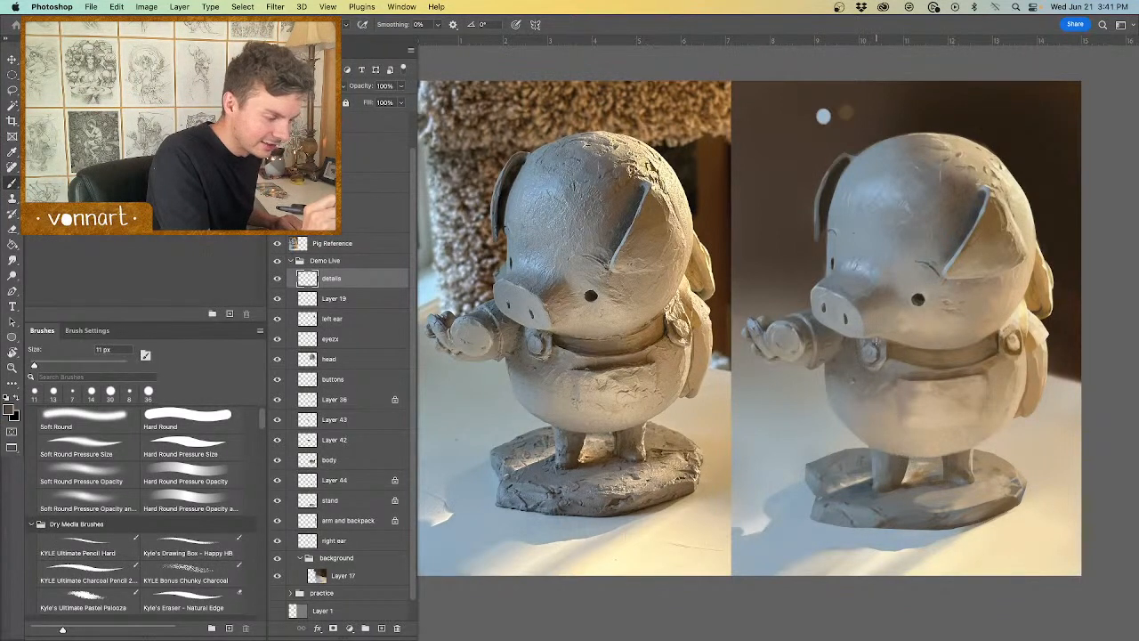
{"action": "left_click", "coordinate": [531, 334], "text": "alt"}
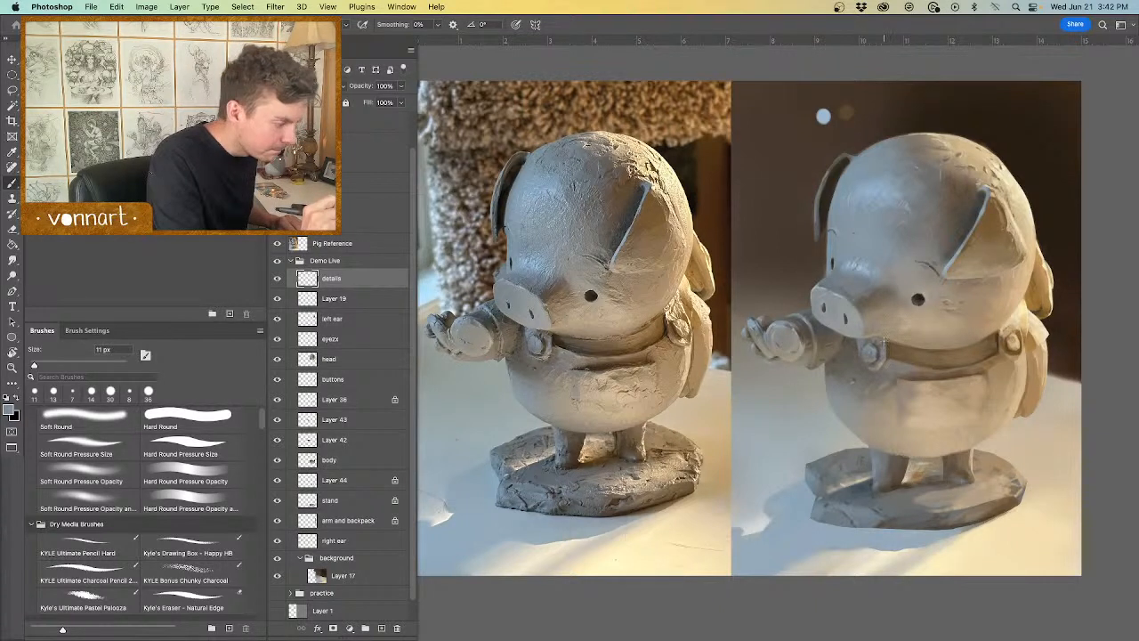
{"action": "left_click", "coordinate": [886, 344], "text": "alt"}
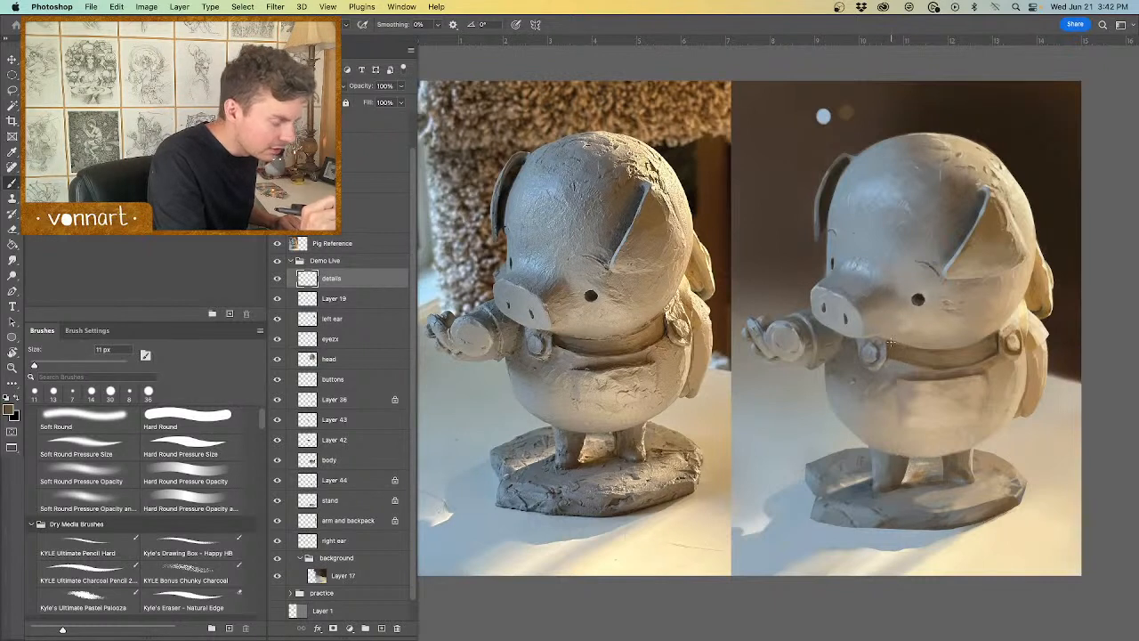
{"action": "left_click", "coordinate": [892, 339], "text": "alt"}
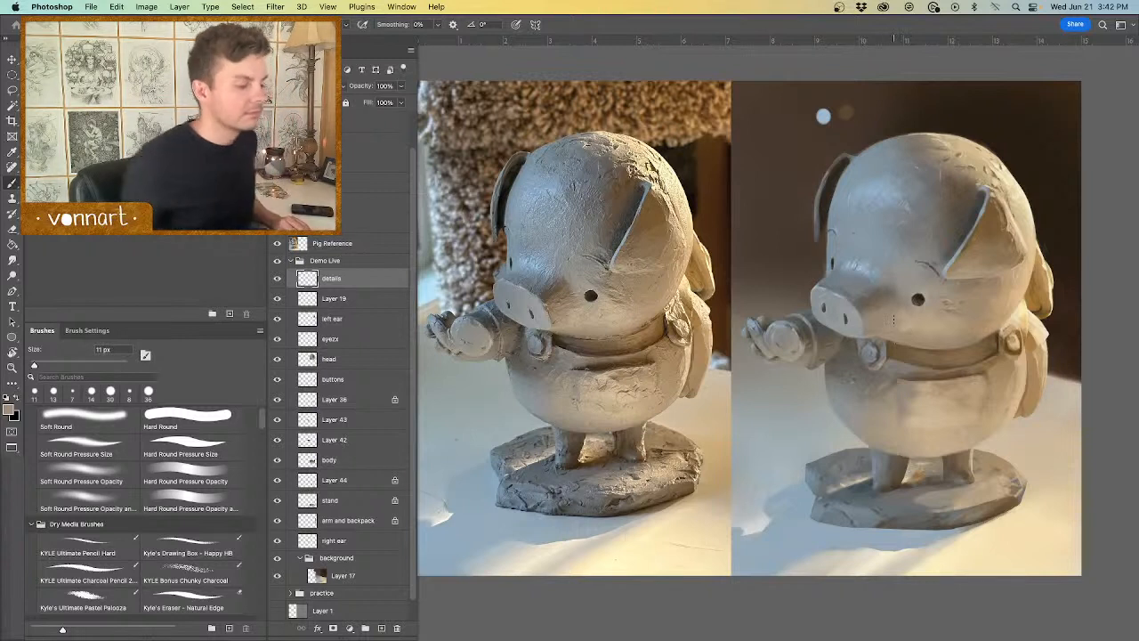
Step: Toggle the details layer's visibility repeatedly to compare the painting with and without the added texture, leaving the layer shown
{"action": "left_click", "coordinate": [278, 279]}
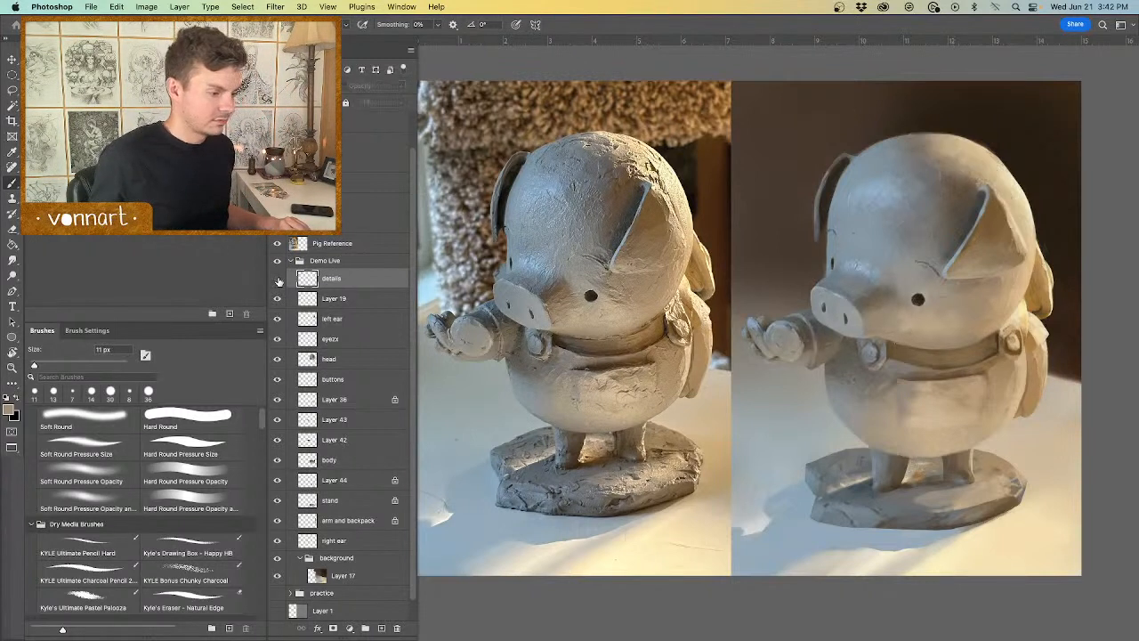
{"action": "left_click", "coordinate": [278, 279]}
{"action": "left_click", "coordinate": [278, 279]}
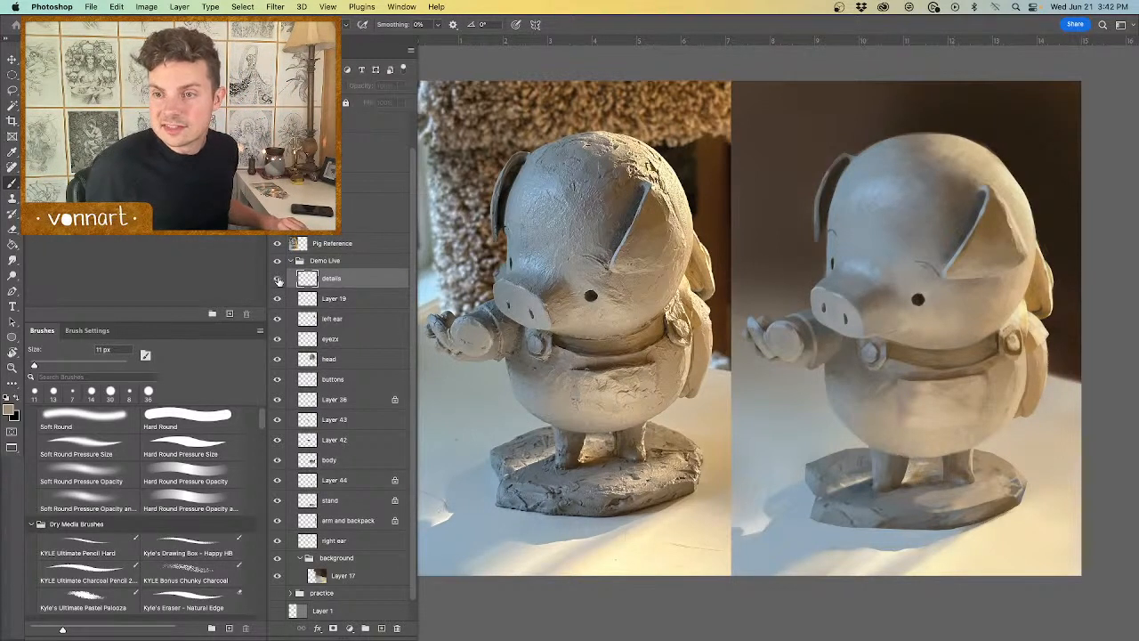
{"action": "left_click", "coordinate": [278, 280]}
{"action": "left_click", "coordinate": [278, 280]}
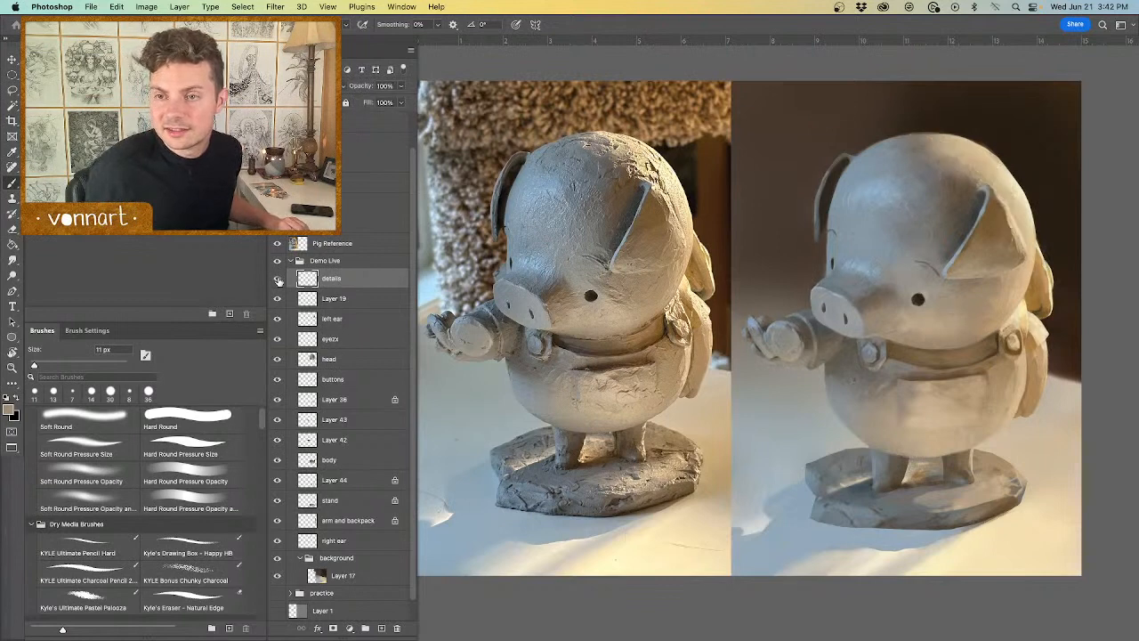
{"action": "left_click", "coordinate": [279, 280]}
{"action": "left_click", "coordinate": [279, 280]}
{"action": "left_click", "coordinate": [278, 280]}
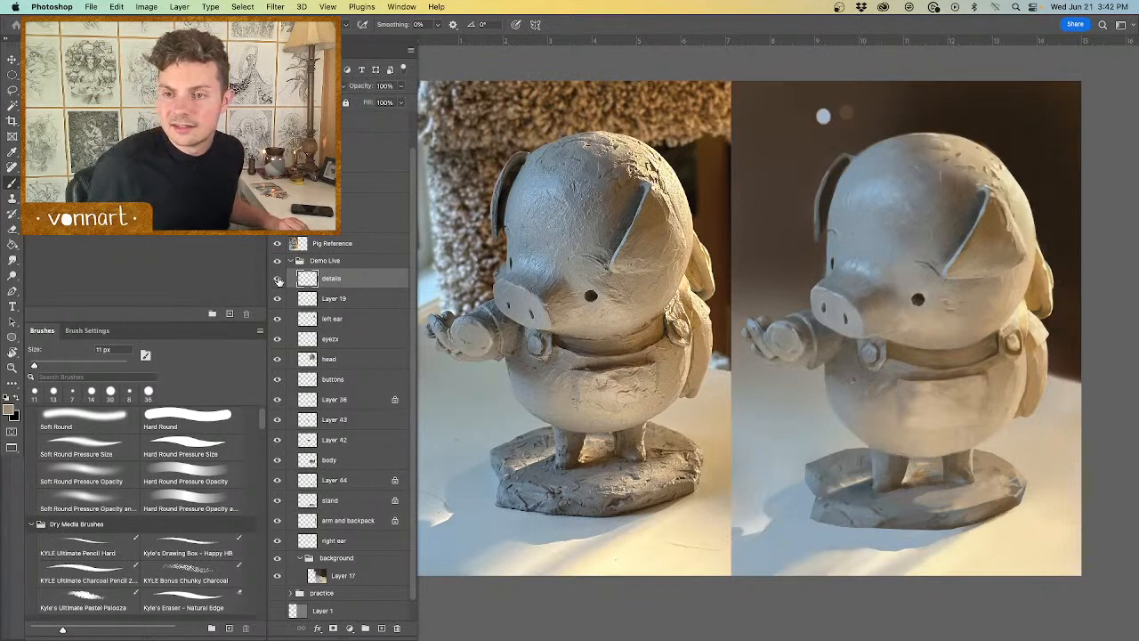
{"action": "left_click", "coordinate": [279, 281]}
{"action": "left_click", "coordinate": [279, 280]}
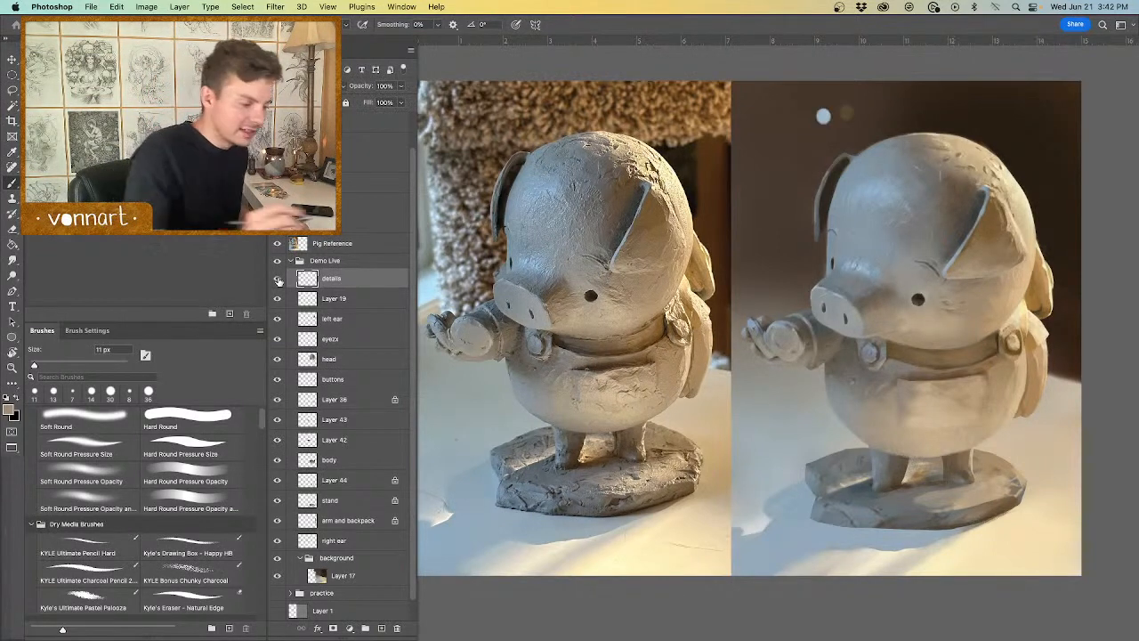
Step: Refine the edges and shading of the overall button and strap beside the arm with nearby sampled browns and greys, at 11 px
{"action": "left_click", "coordinate": [838, 357], "text": "alt"}
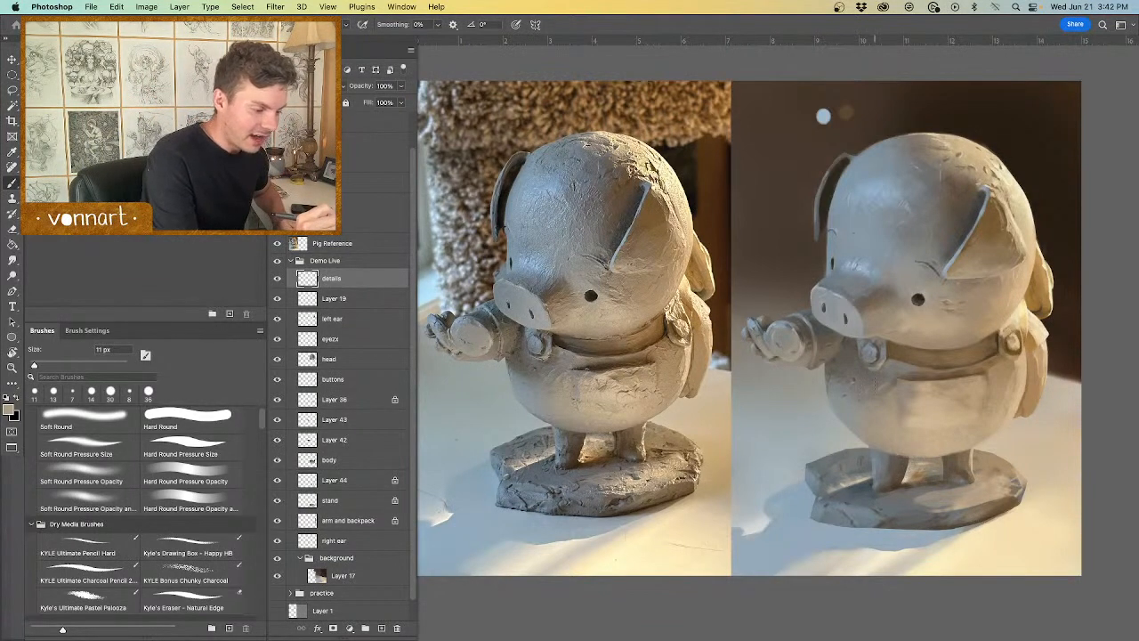
{"action": "left_click", "coordinate": [879, 359], "text": "alt"}
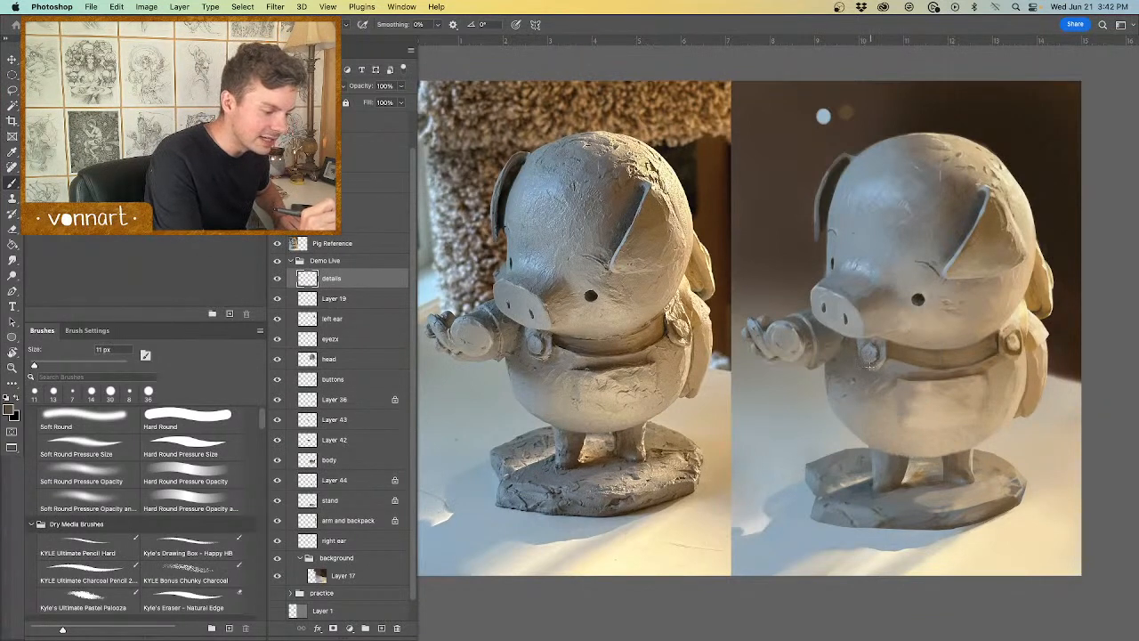
{"action": "left_click", "coordinate": [881, 361], "text": "alt"}
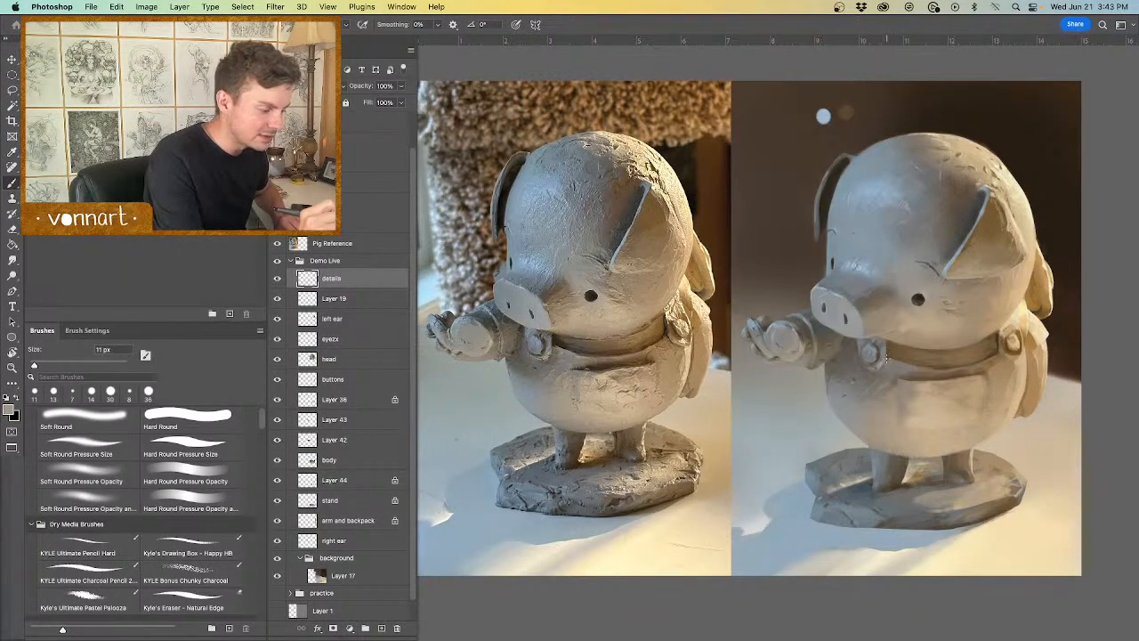
{"action": "left_click", "coordinate": [897, 354], "text": "alt"}
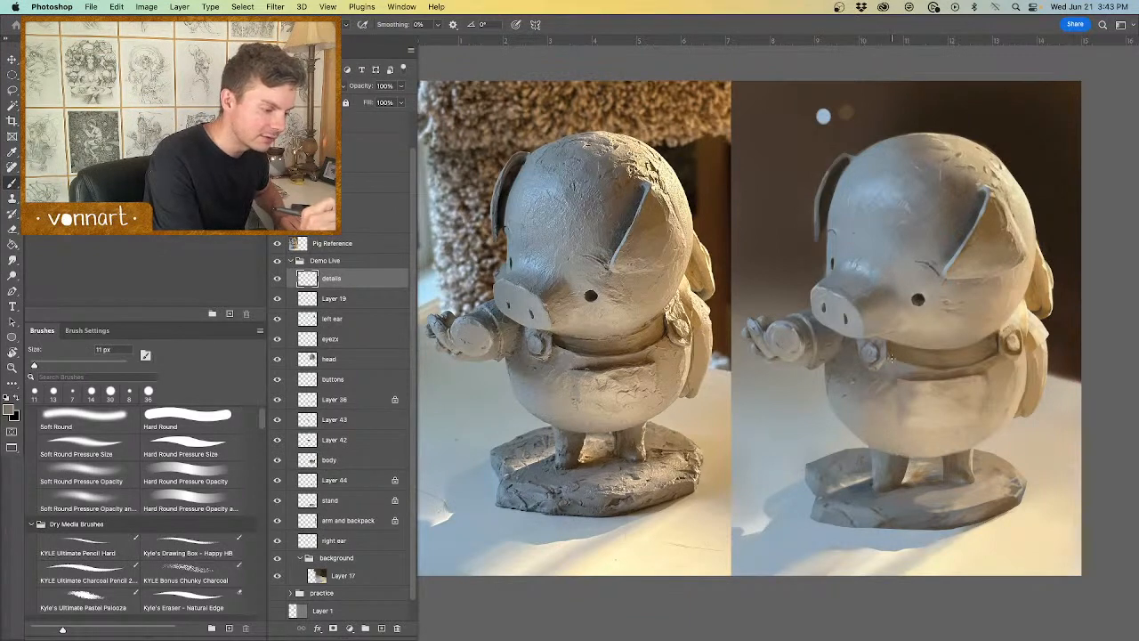
Step: Paint dark creases and lighter folds along the recessed band above the overall bib with sampled near-black, cream and brown tones, at 11 px
{"action": "left_click", "coordinate": [917, 300], "text": "alt"}
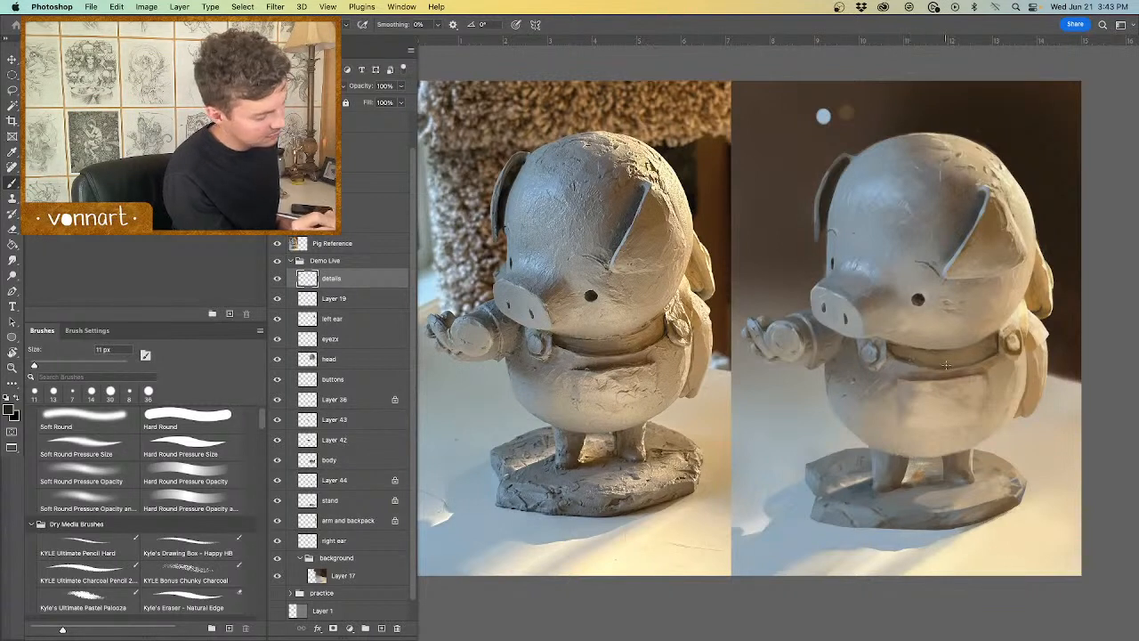
{"action": "left_click", "coordinate": [1023, 310], "text": "alt"}
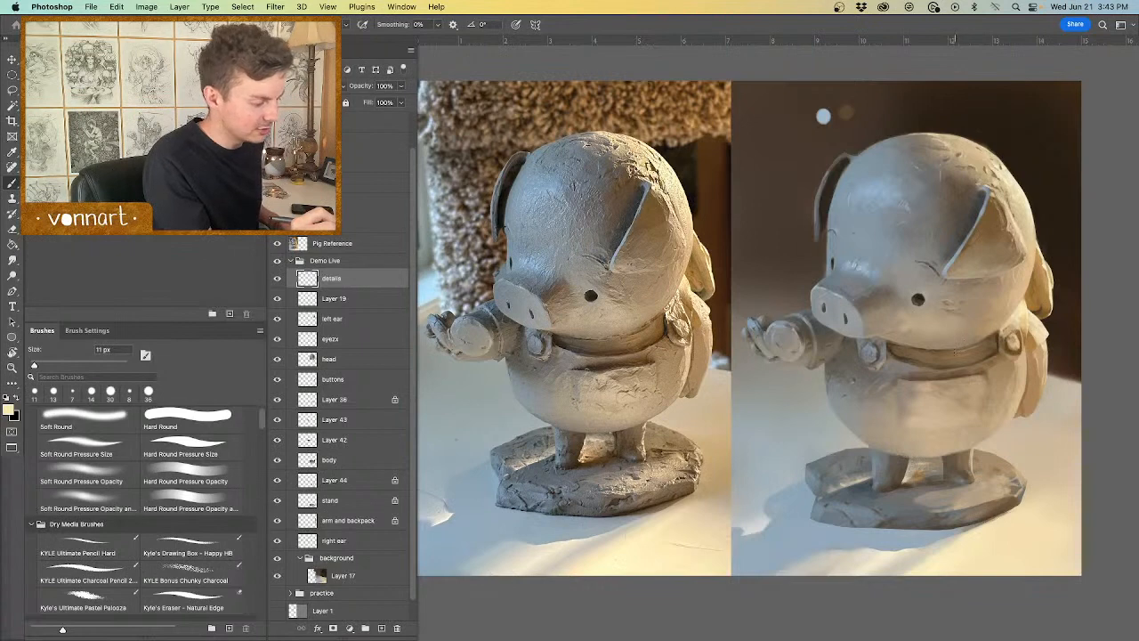
{"action": "left_click", "coordinate": [999, 335], "text": "alt"}
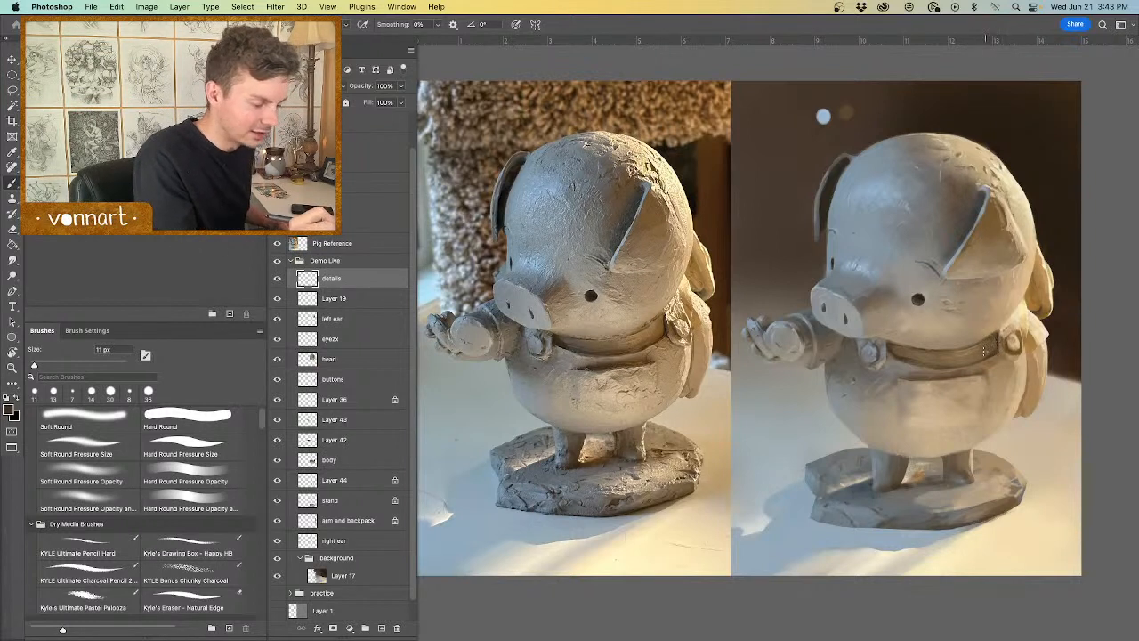
{"action": "left_click", "coordinate": [1007, 309], "text": "alt"}
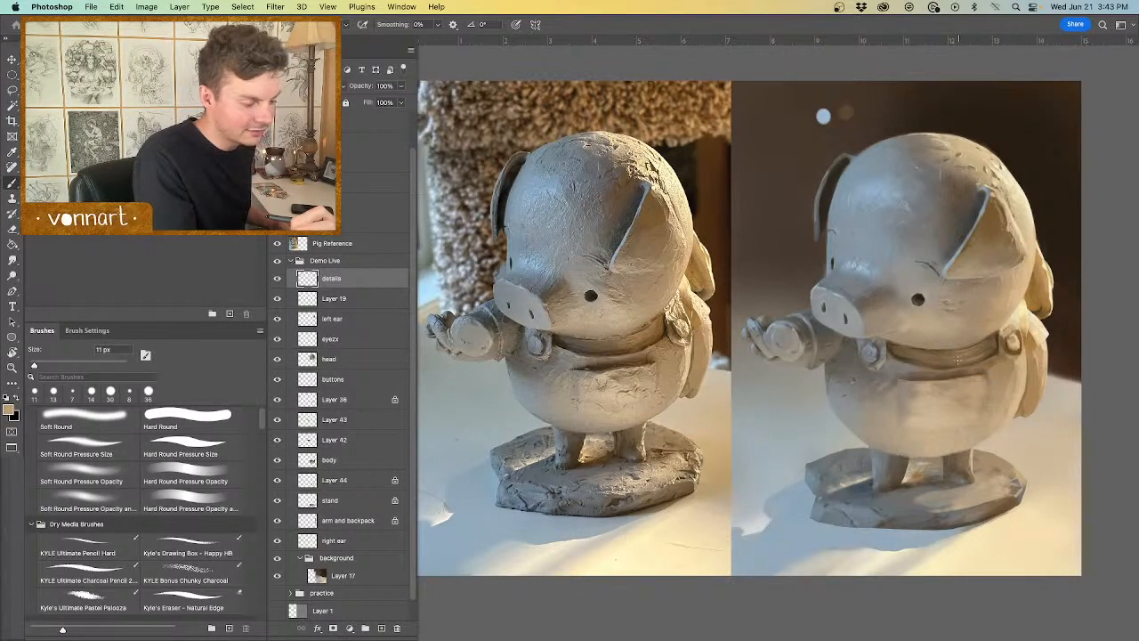
{"action": "left_click", "coordinate": [1000, 344], "text": "alt"}
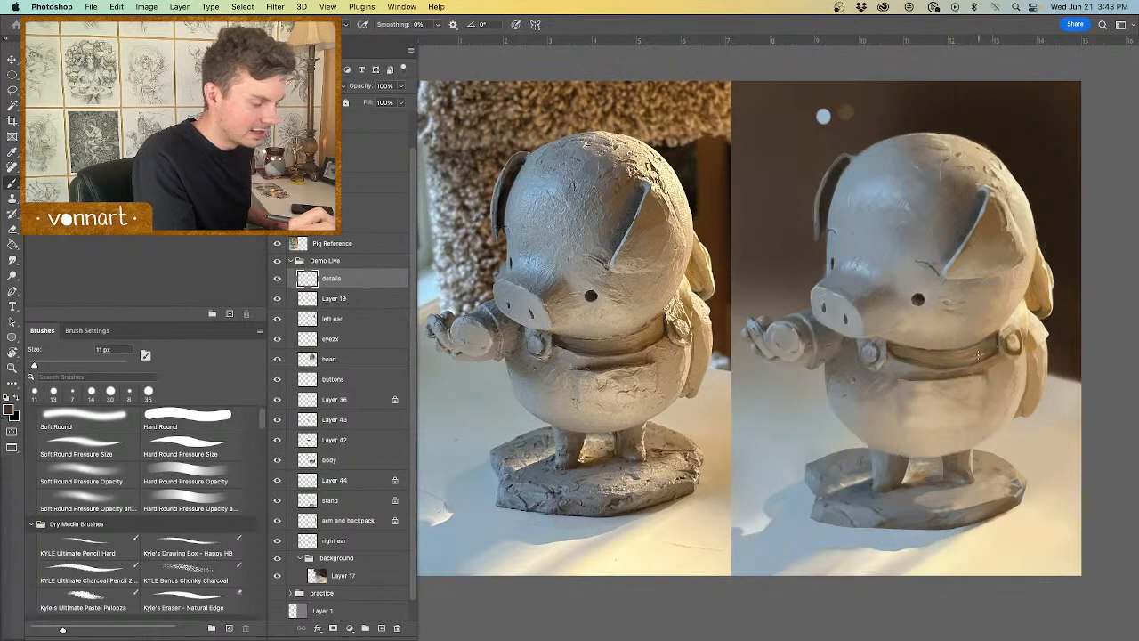
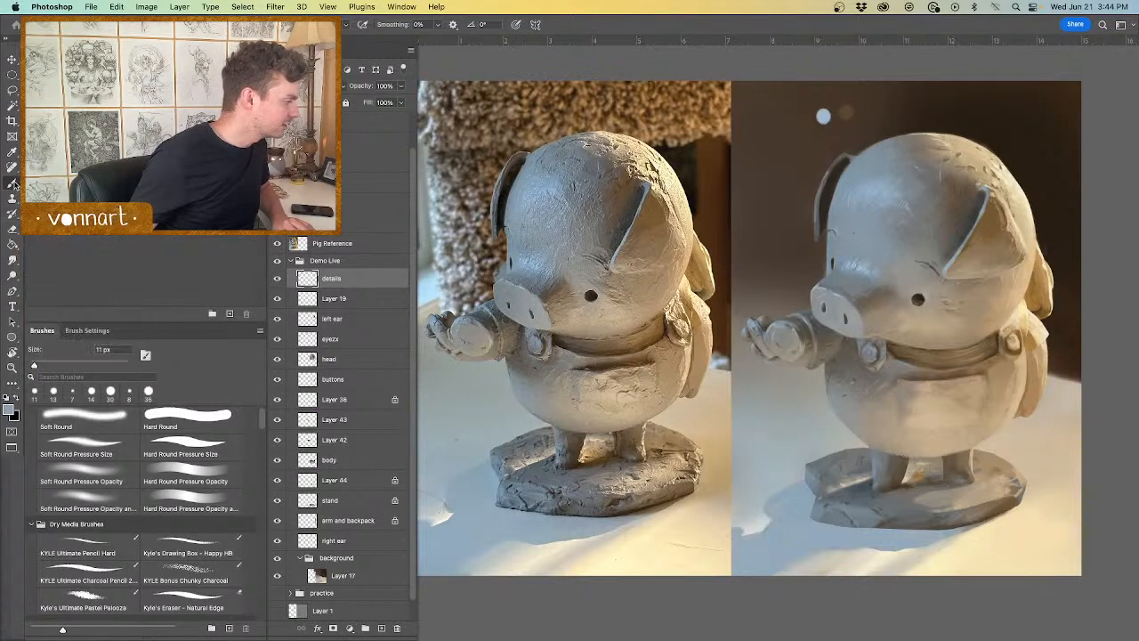
Step: Try Mixer Brush texture strokes at 34 px on the body's shadow side and outstretched arm, and undo them
{"action": "left_click", "coordinate": [63, 216]}
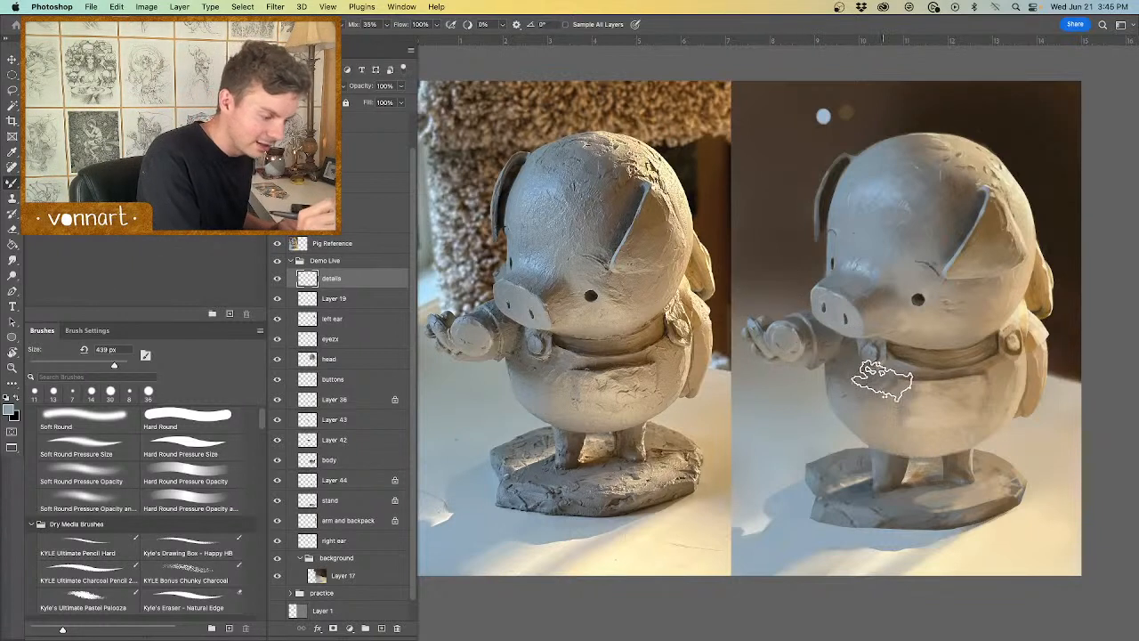
{"action": "left_click_drag", "start_coordinate": [880, 381], "coordinate": [862, 370]}
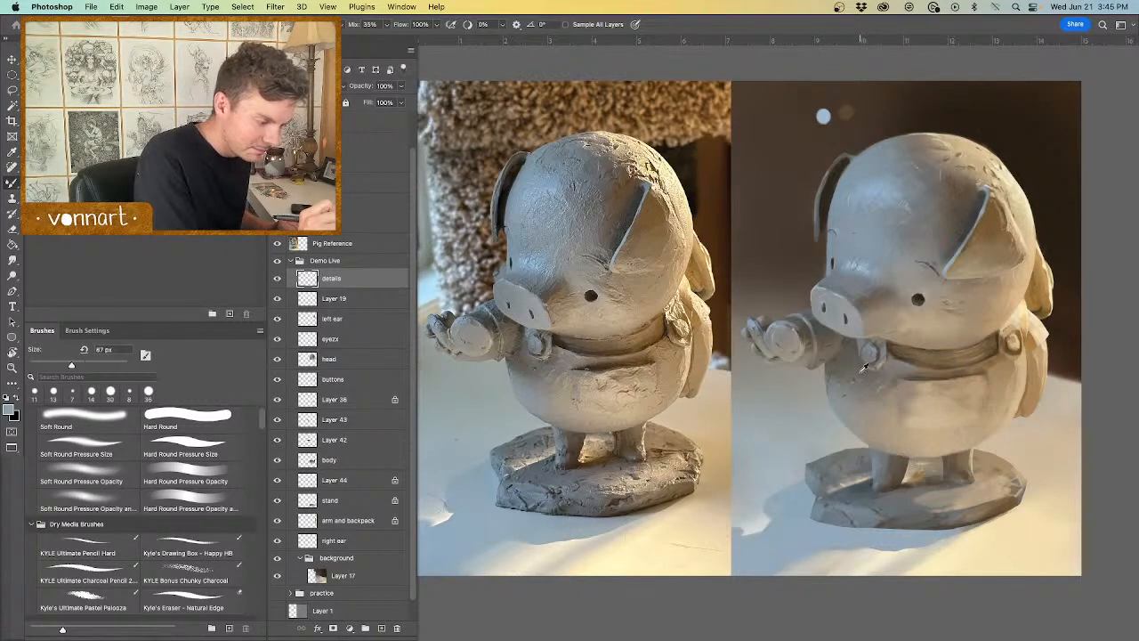
{"action": "left_click", "coordinate": [852, 368], "text": "alt"}
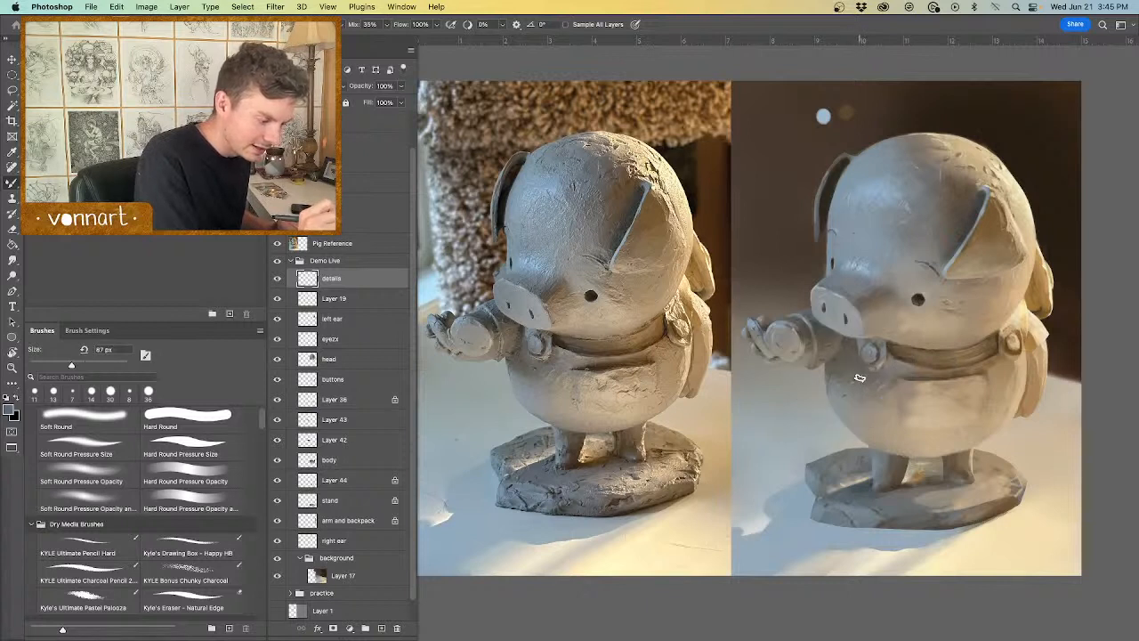
{"action": "left_click_drag", "start_coordinate": [860, 384], "coordinate": [856, 388]}
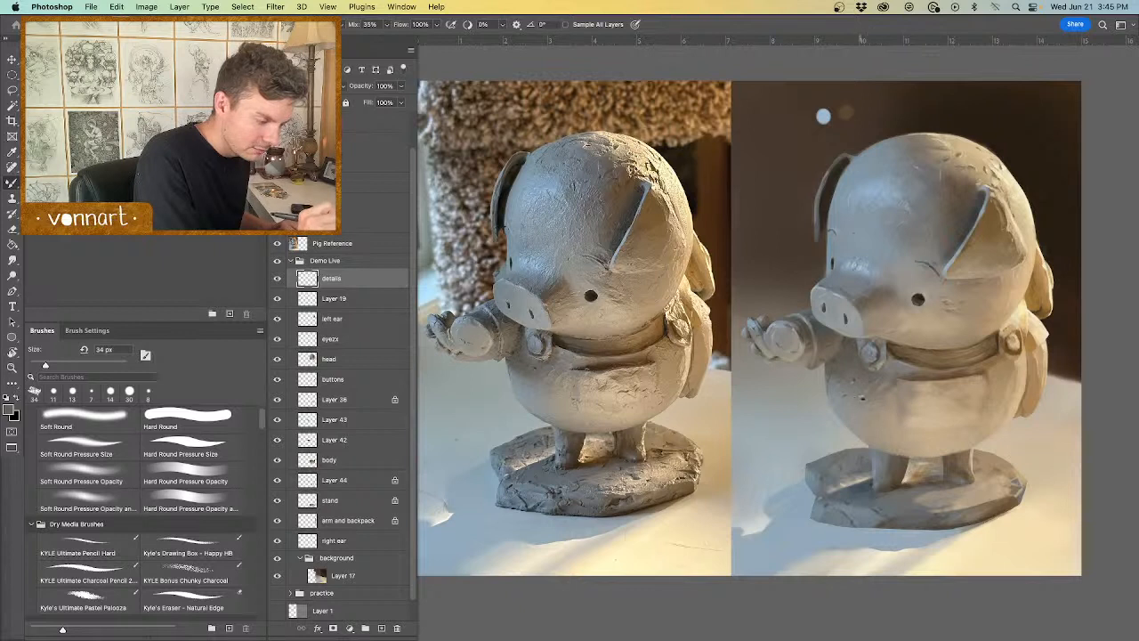
{"action": "mouse_move", "coordinate": [853, 376]}
{"action": "left_mouse_down"}
{"action": "mouse_move", "coordinate": [801, 416]}
{"action": "mouse_move", "coordinate": [835, 427]}
{"action": "mouse_move", "coordinate": [823, 399]}
{"action": "mouse_move", "coordinate": [806, 370]}
{"action": "left_mouse_up"}
{"action": "left_click_drag", "start_coordinate": [818, 332], "coordinate": [787, 354]}
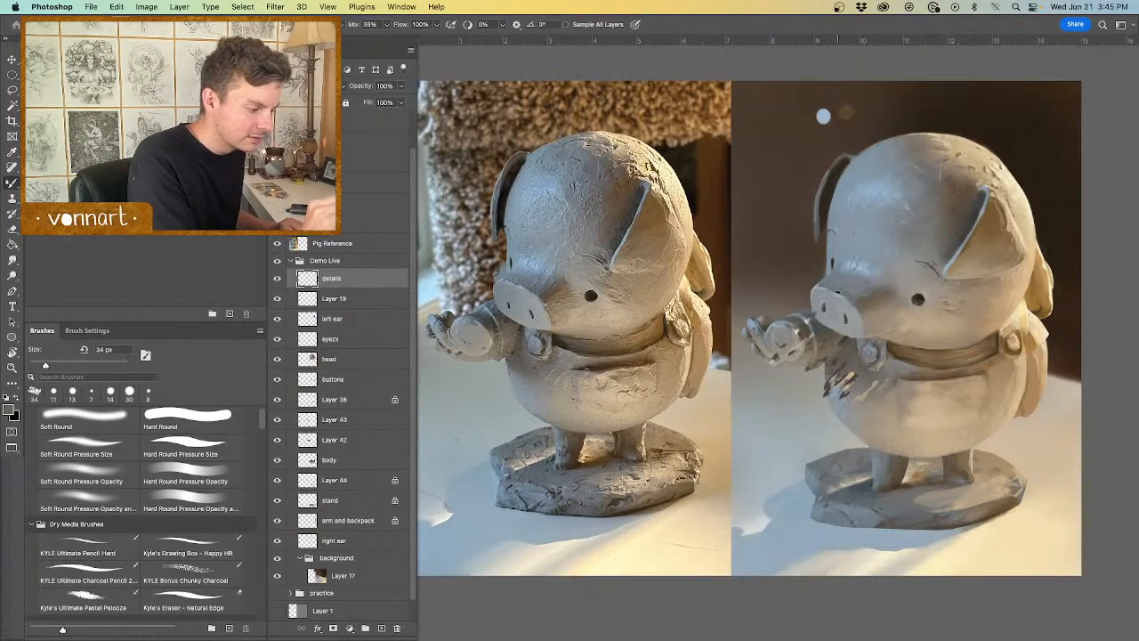
{"action": "key", "text": "super+z"}
{"action": "key", "text": "super+z"}
{"action": "key", "text": "super+z"}
{"action": "key", "text": "super+z"}
Step: Try the Mixer Brush with a darker sampled brown on the body below the overall button, and undo the strokes
{"action": "left_click", "coordinate": [795, 261], "text": "alt"}
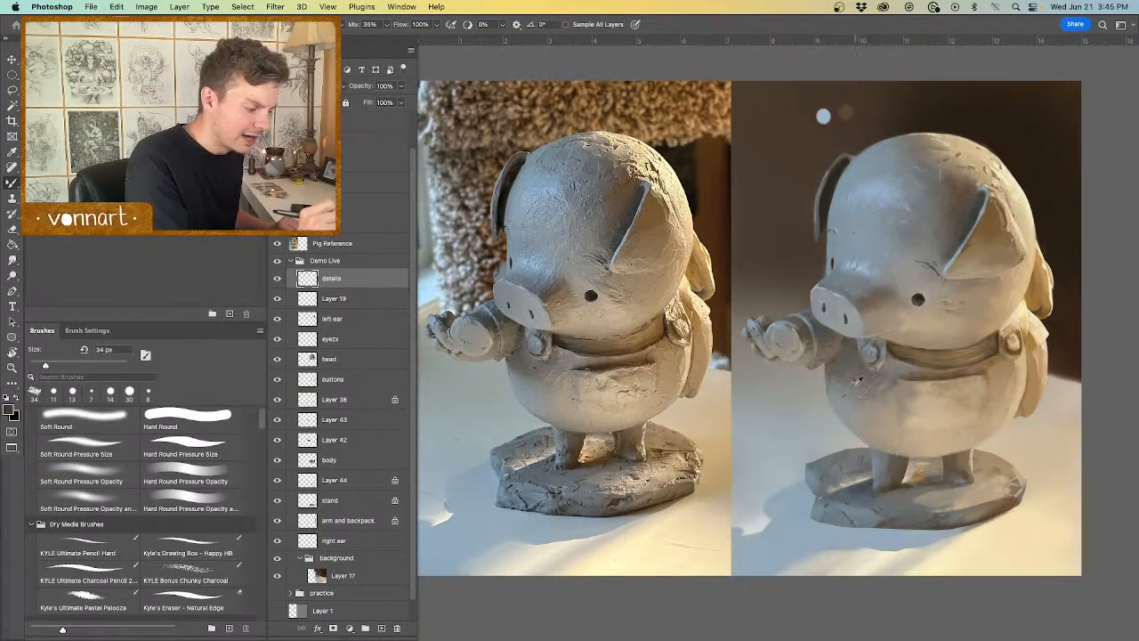
{"action": "mouse_move", "coordinate": [877, 377]}
{"action": "left_mouse_down"}
{"action": "mouse_move", "coordinate": [905, 377]}
{"action": "mouse_move", "coordinate": [849, 416]}
{"action": "mouse_move", "coordinate": [852, 400]}
{"action": "mouse_move", "coordinate": [862, 413]}
{"action": "mouse_move", "coordinate": [853, 402]}
{"action": "left_mouse_up"}
{"action": "key", "text": "super+z"}
{"action": "key", "text": "super+z"}
{"action": "left_click_drag", "start_coordinate": [866, 367], "coordinate": [846, 381]}
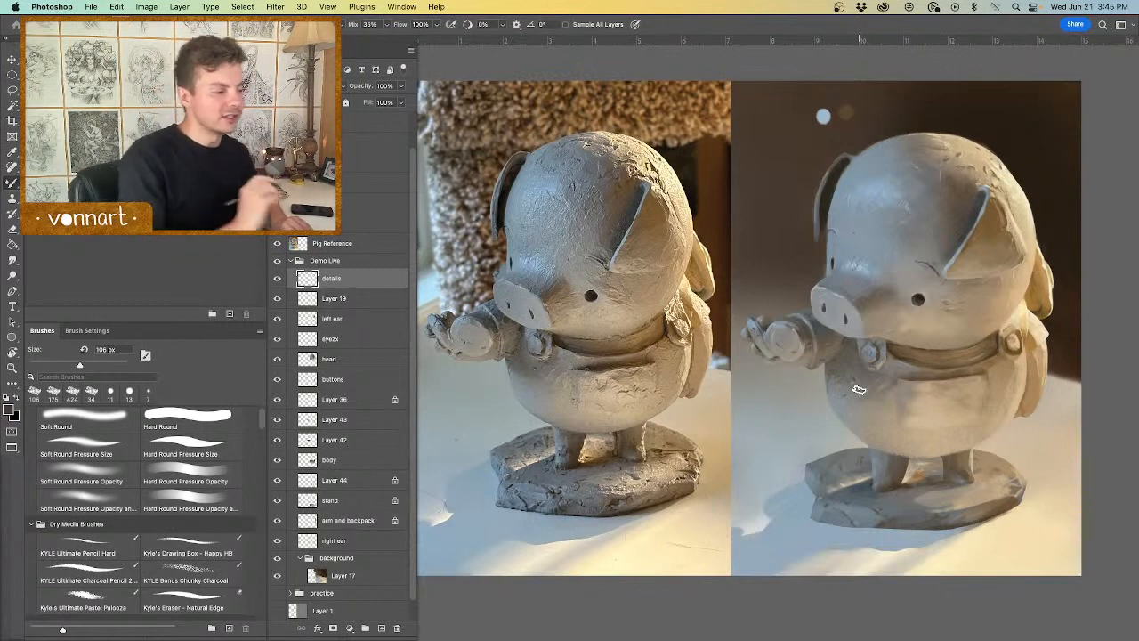
Step: Return to the regular Brush at 11 px and paint small clay marks on the body's shadow side with sampled browns
{"action": "key", "text": "b"}
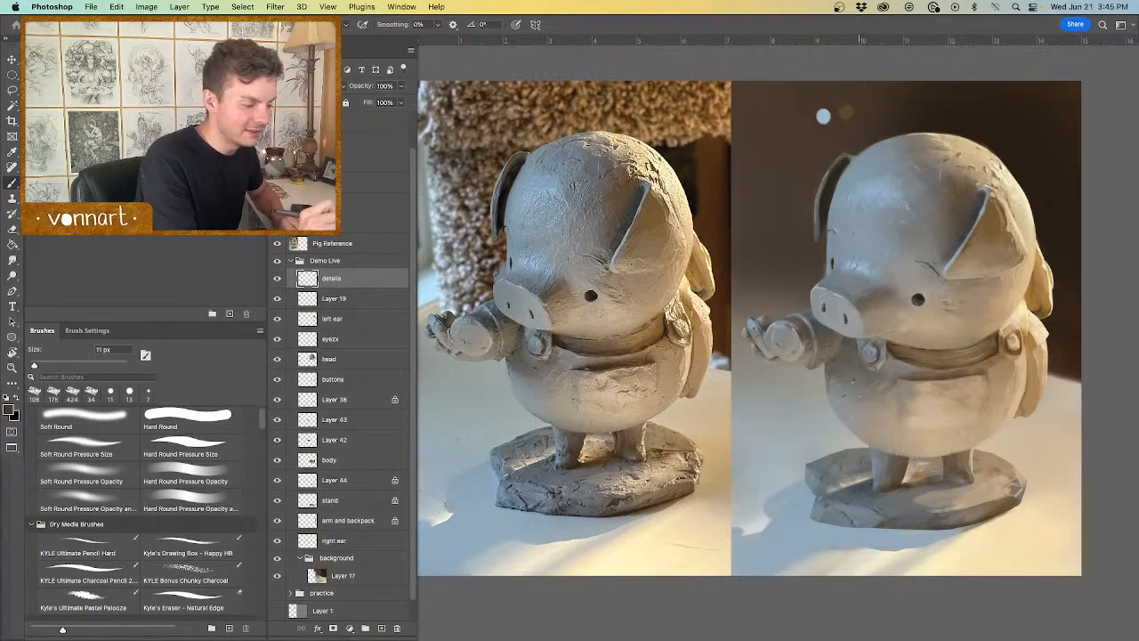
{"action": "left_click_drag", "start_coordinate": [846, 393], "coordinate": [842, 404]}
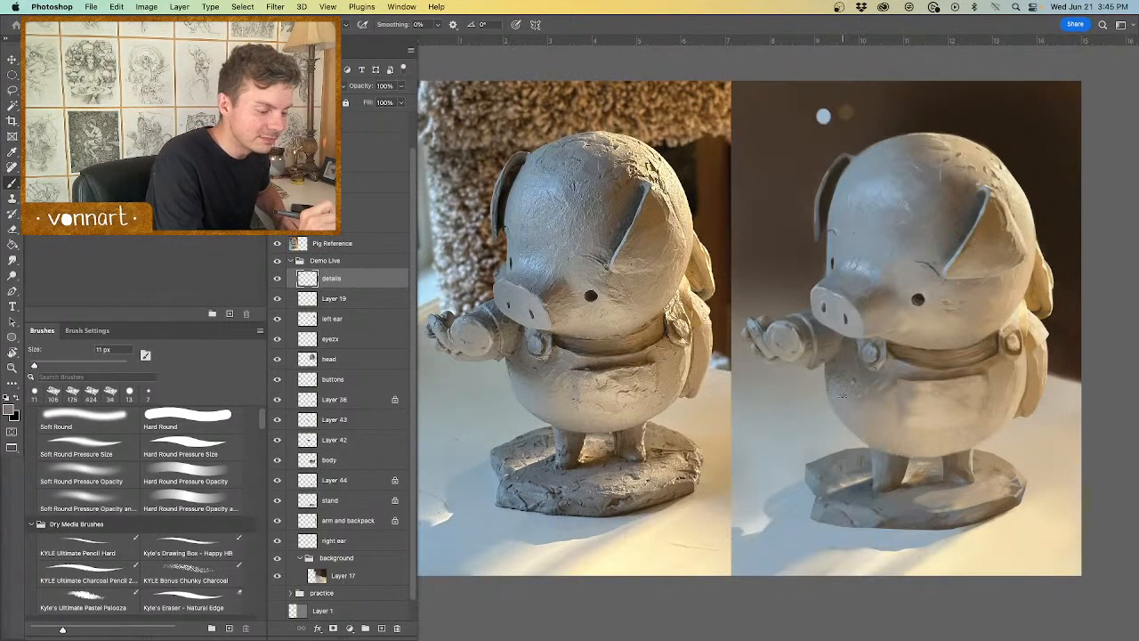
{"action": "left_click", "coordinate": [859, 383], "text": "alt"}
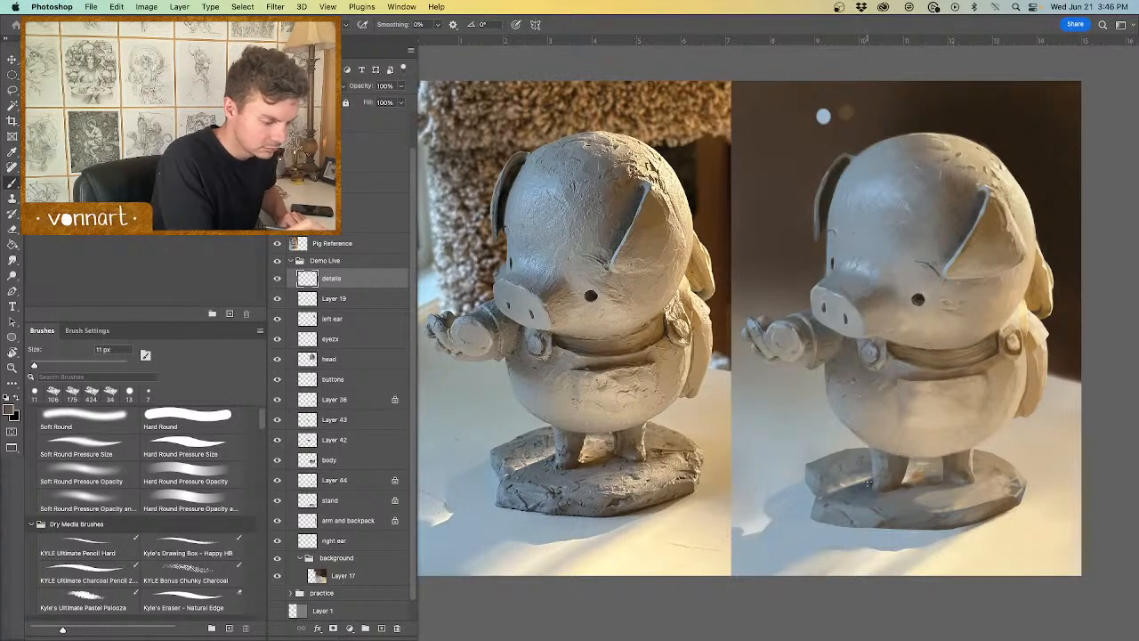
Step: Add cracks and edge highlights to the stand's shadow-side end with sampled dark grey, blue-grey and brown, at 11 px
{"action": "left_click", "coordinate": [868, 481], "text": "alt"}
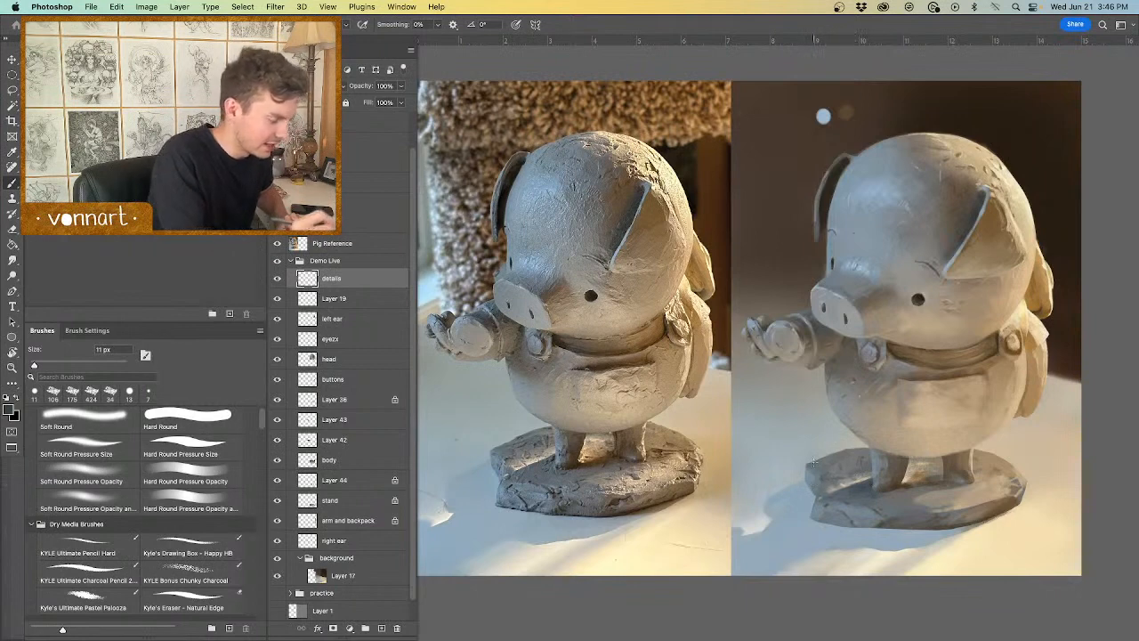
{"action": "left_click", "coordinate": [864, 246], "text": "alt"}
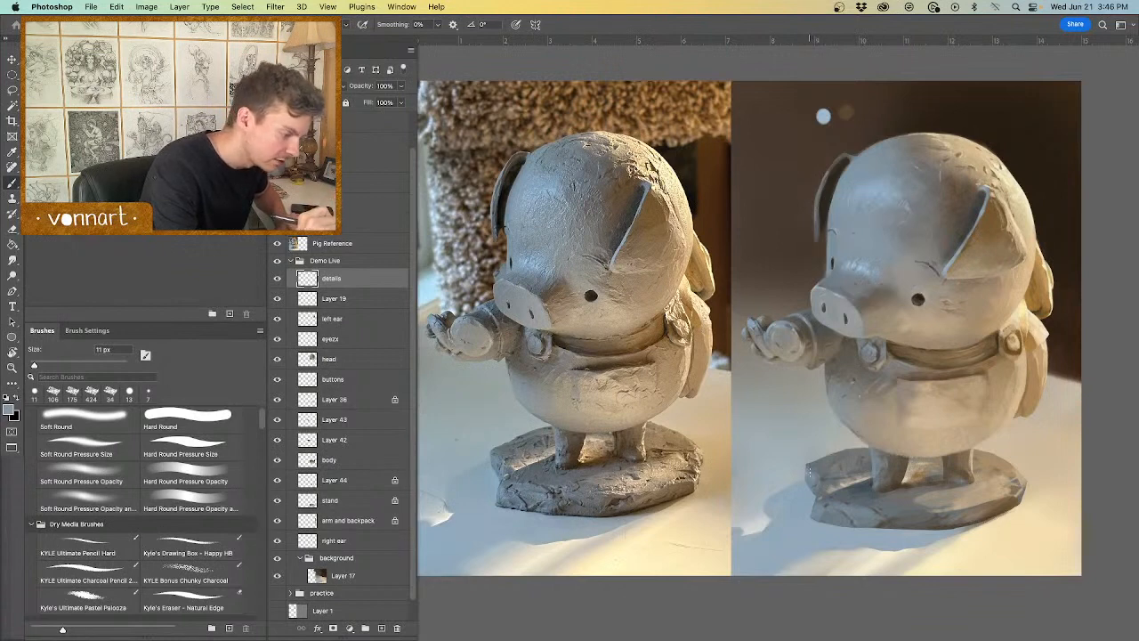
{"action": "left_click", "coordinate": [825, 476], "text": "alt"}
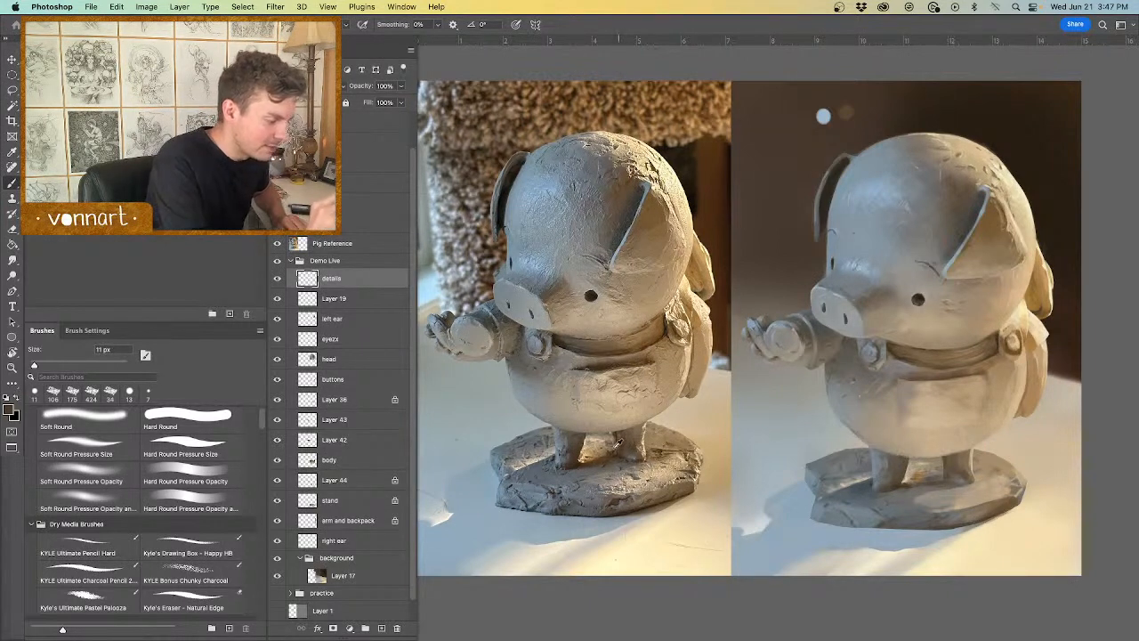
Step: Paint the warm light patch and brown shadows on the stand between the legs with sampled tones, at 18 and 11 px
{"action": "left_click_drag", "start_coordinate": [620, 448], "coordinate": [621, 448]}
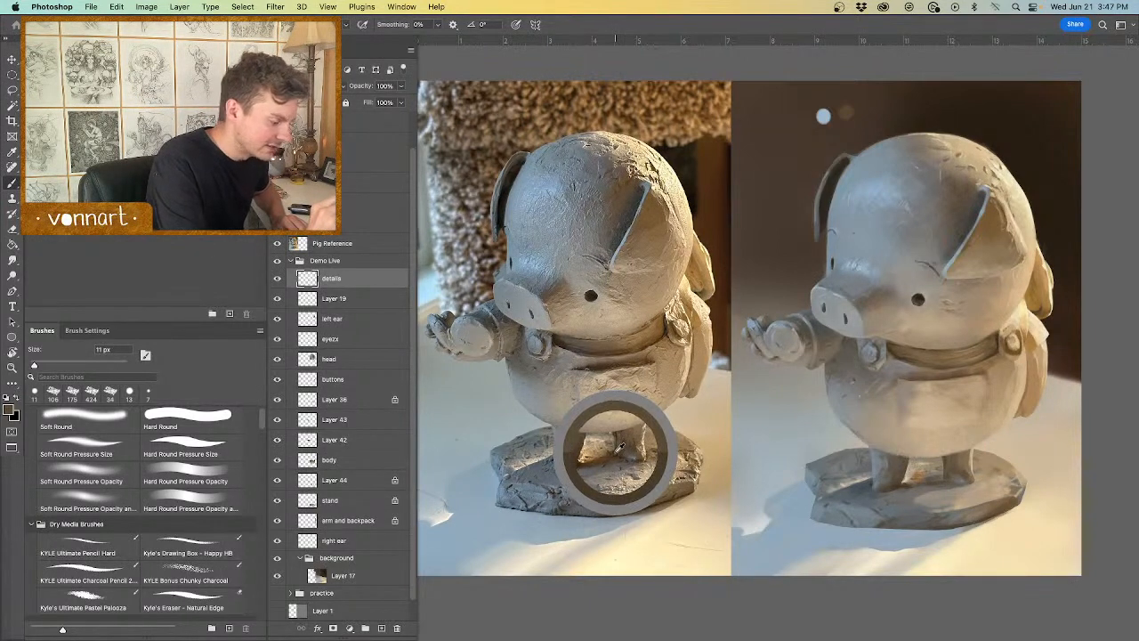
{"action": "left_click", "coordinate": [973, 454], "text": "alt"}
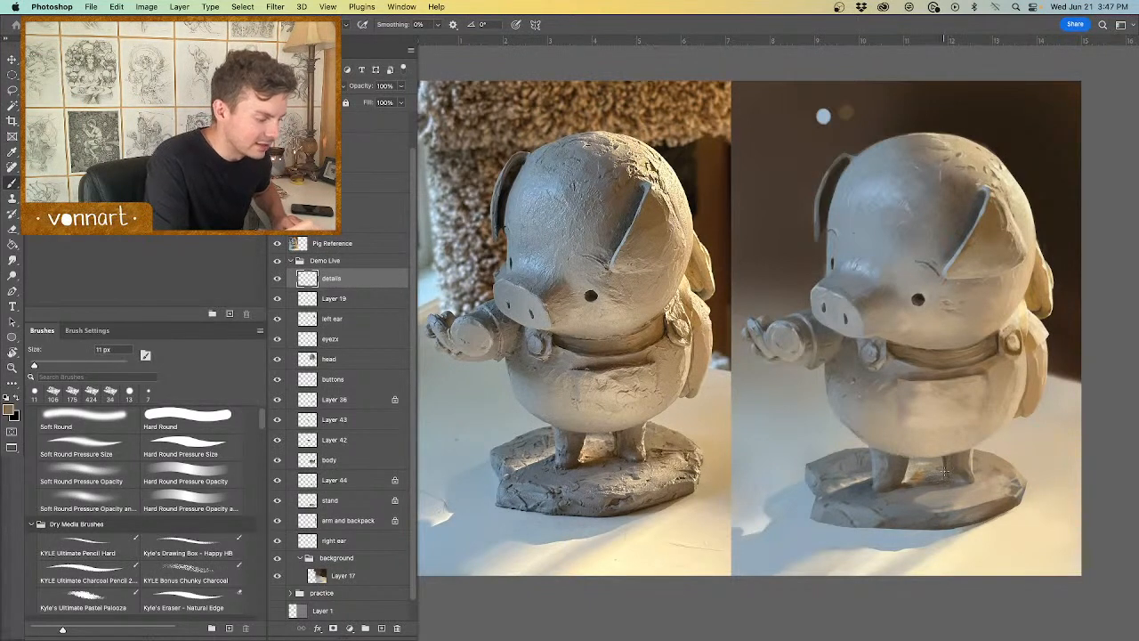
{"action": "left_click_drag", "start_coordinate": [940, 476], "coordinate": [933, 478]}
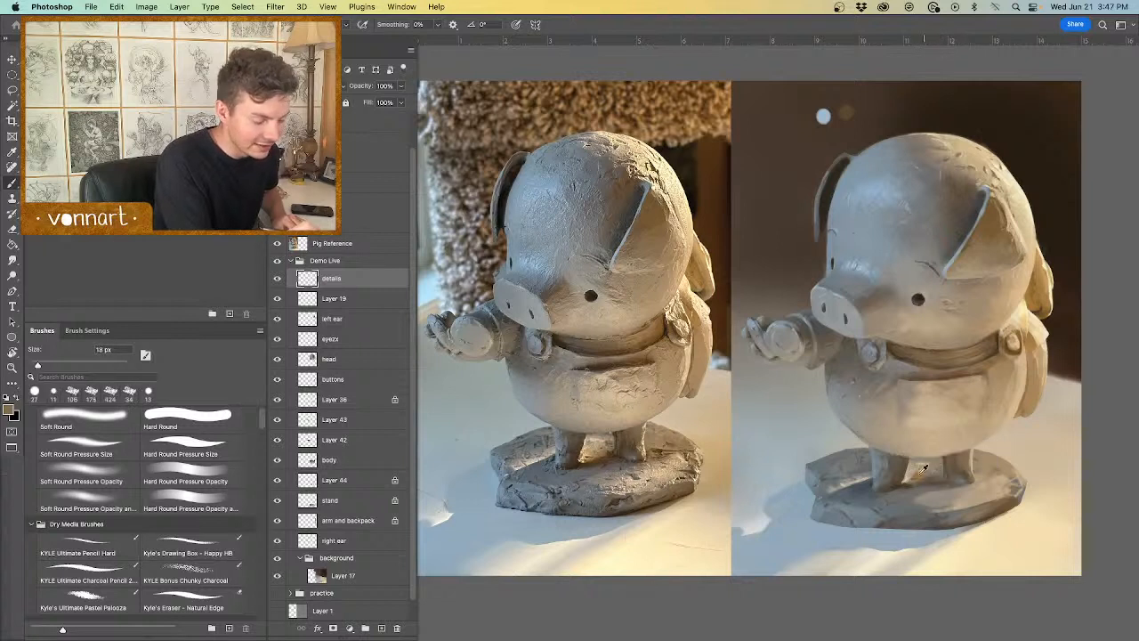
{"action": "left_click", "coordinate": [602, 448], "text": "alt"}
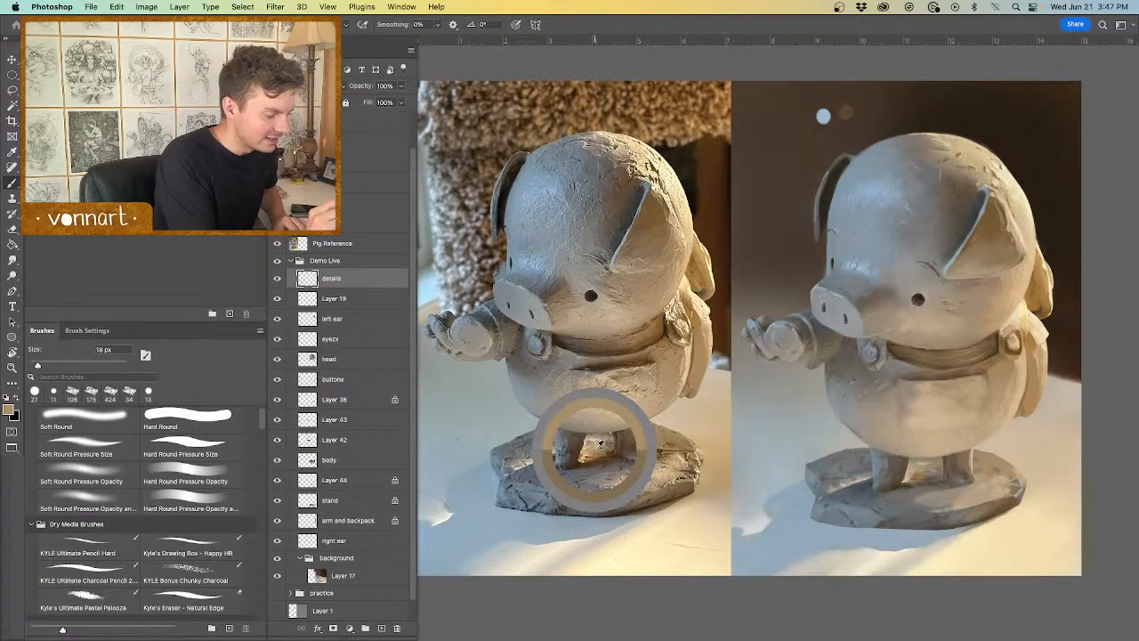
{"action": "left_click_drag", "start_coordinate": [942, 473], "coordinate": [937, 471]}
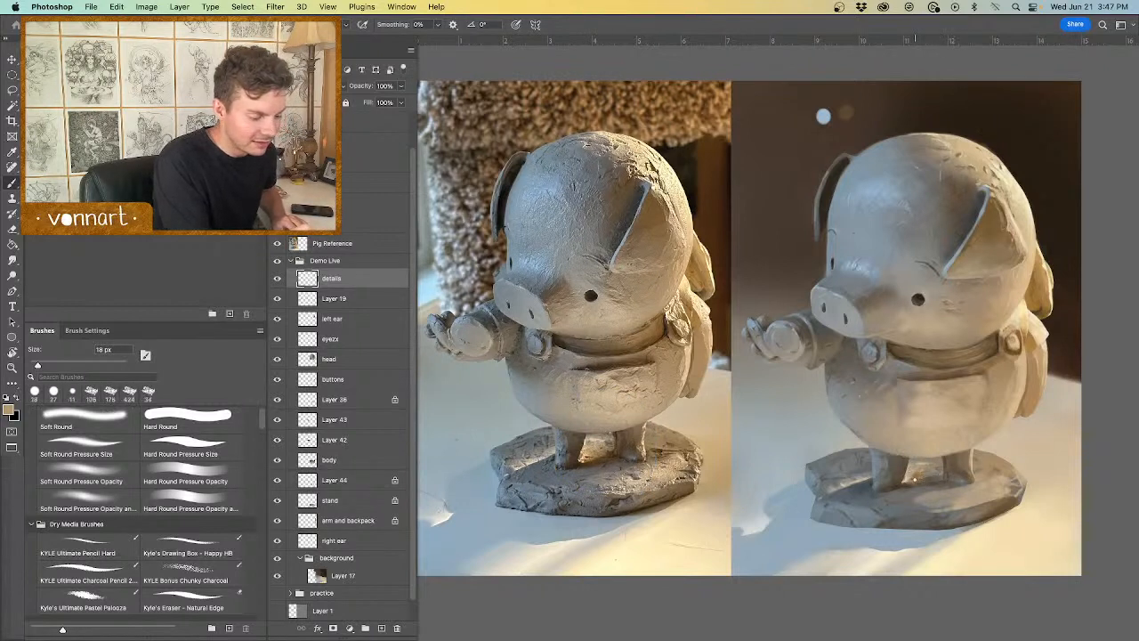
{"action": "left_click_drag", "start_coordinate": [915, 481], "coordinate": [916, 477]}
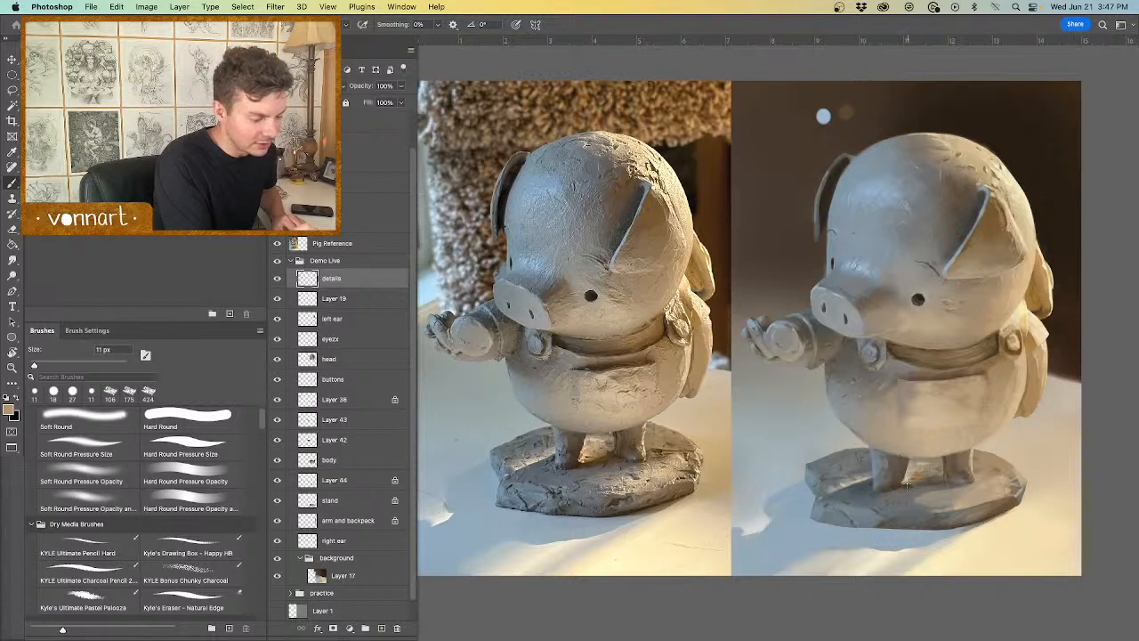
{"action": "left_click", "coordinate": [907, 483], "text": "alt"}
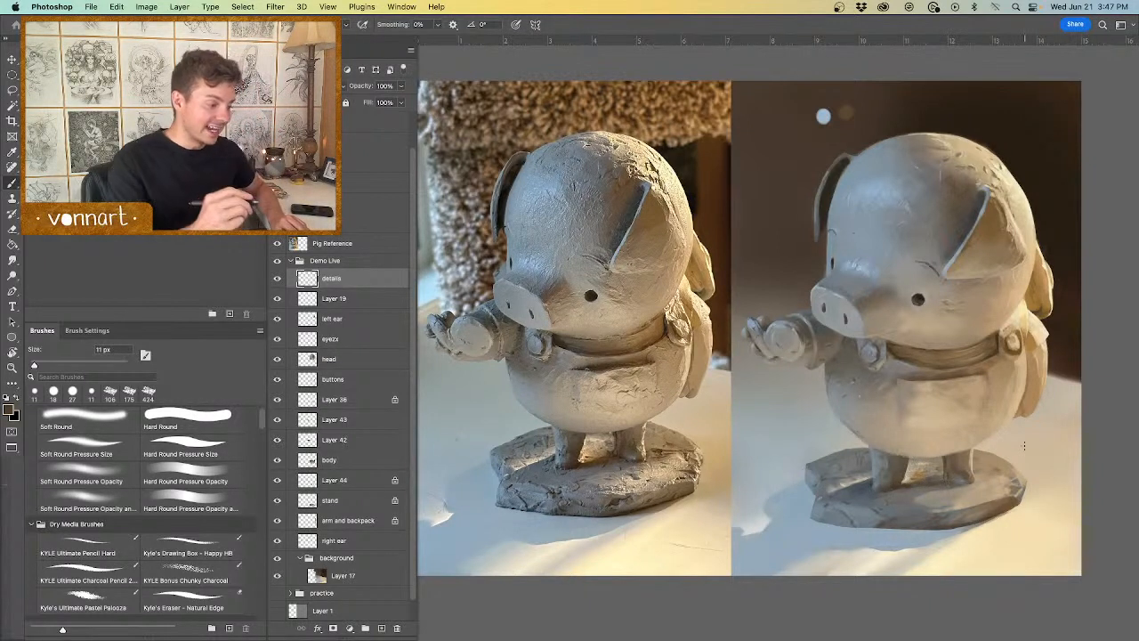
{"action": "left_click", "coordinate": [946, 466], "text": "alt"}
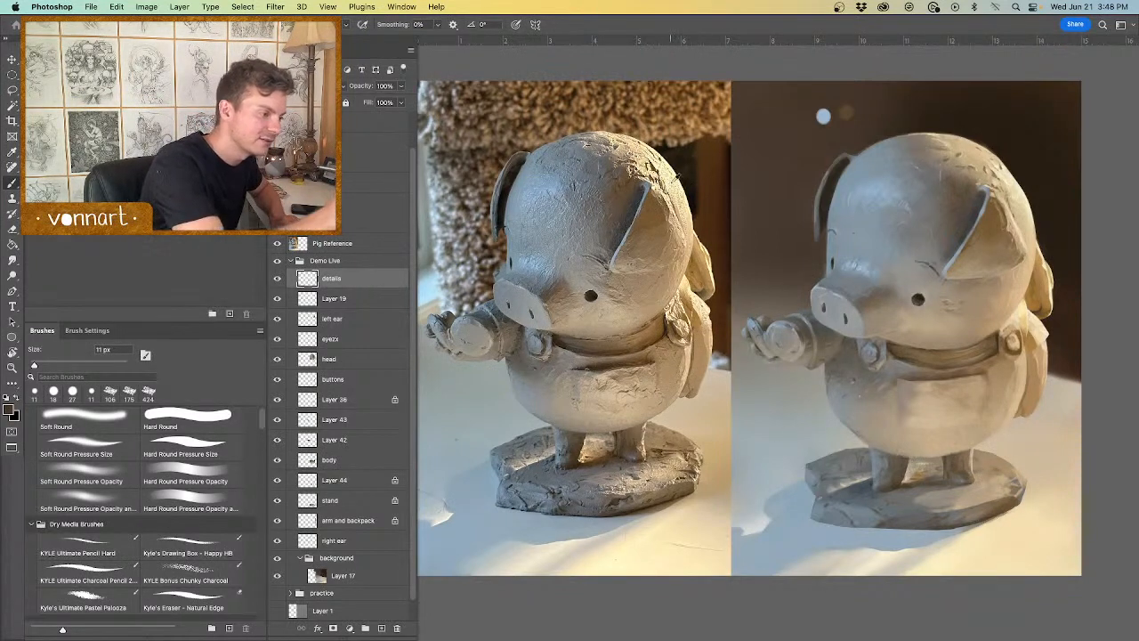
Step: Paint a thin cream highlight along the outer edge of the sunlit leg with colours sampled from the head and leg, at 7 px
{"action": "left_click", "coordinate": [677, 178], "text": "alt"}
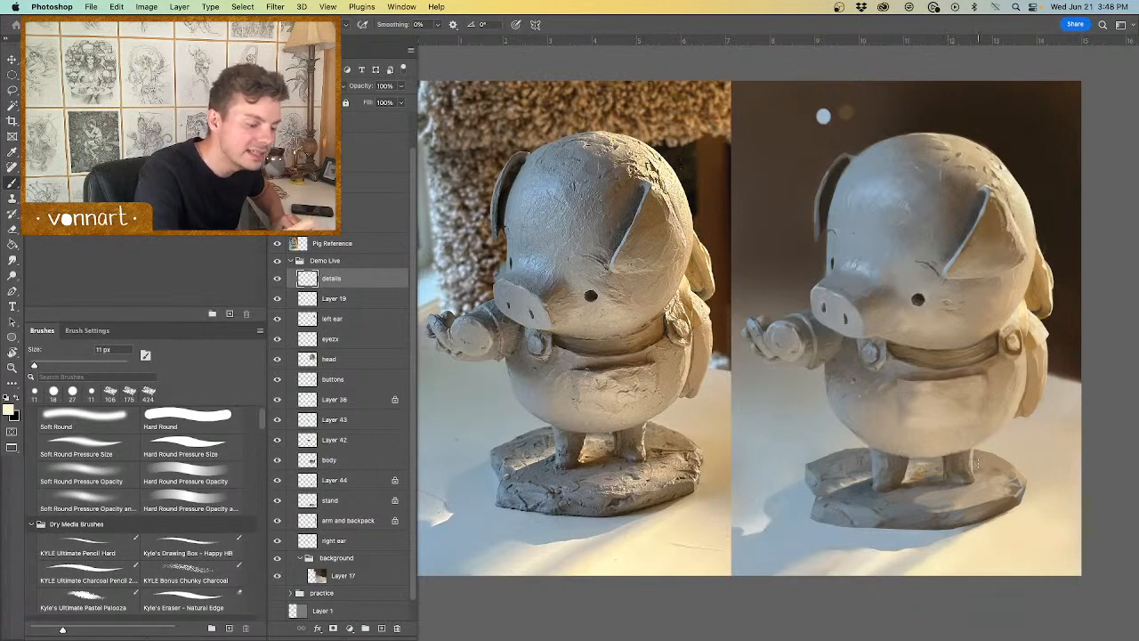
{"action": "left_click_drag", "start_coordinate": [981, 470], "coordinate": [977, 469]}
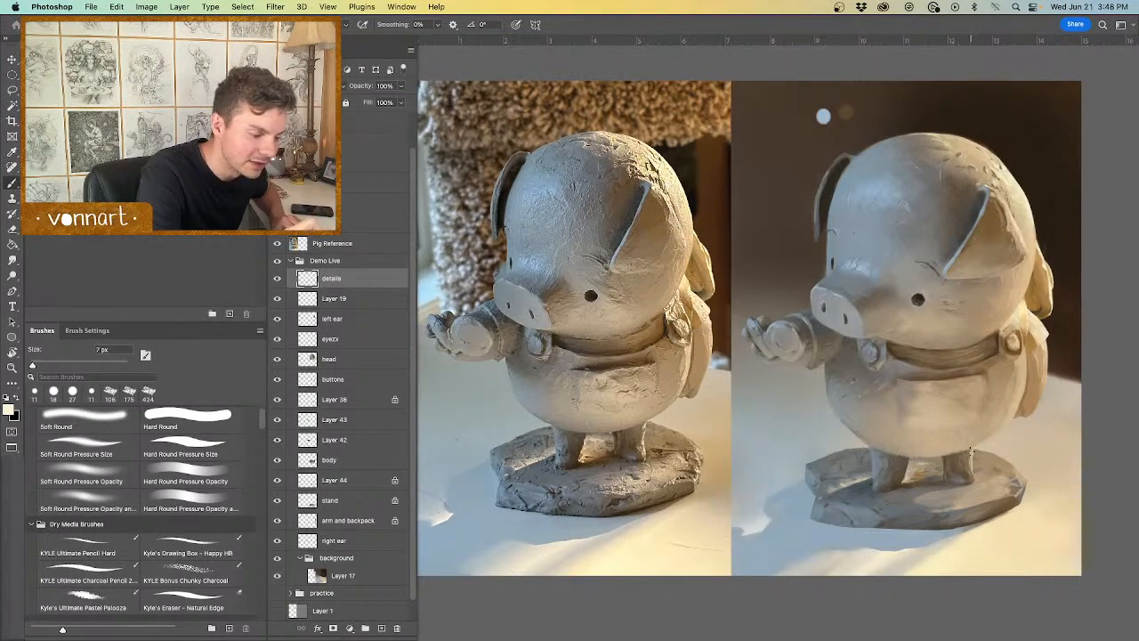
{"action": "left_click", "coordinate": [971, 451], "text": "alt"}
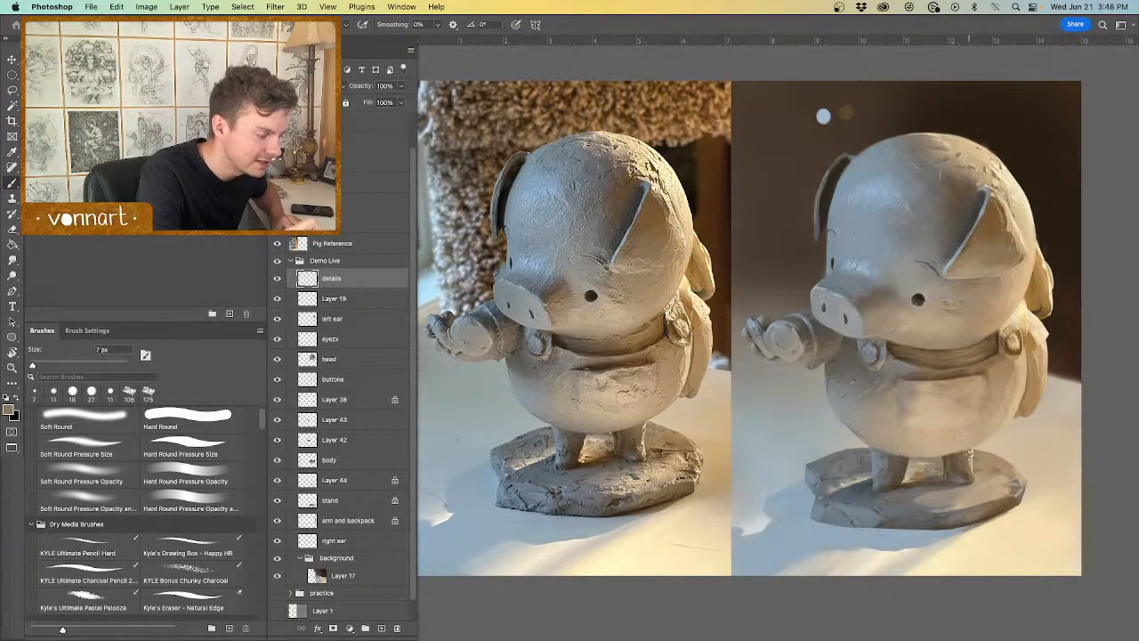
{"action": "left_click", "coordinate": [1019, 178], "text": "alt"}
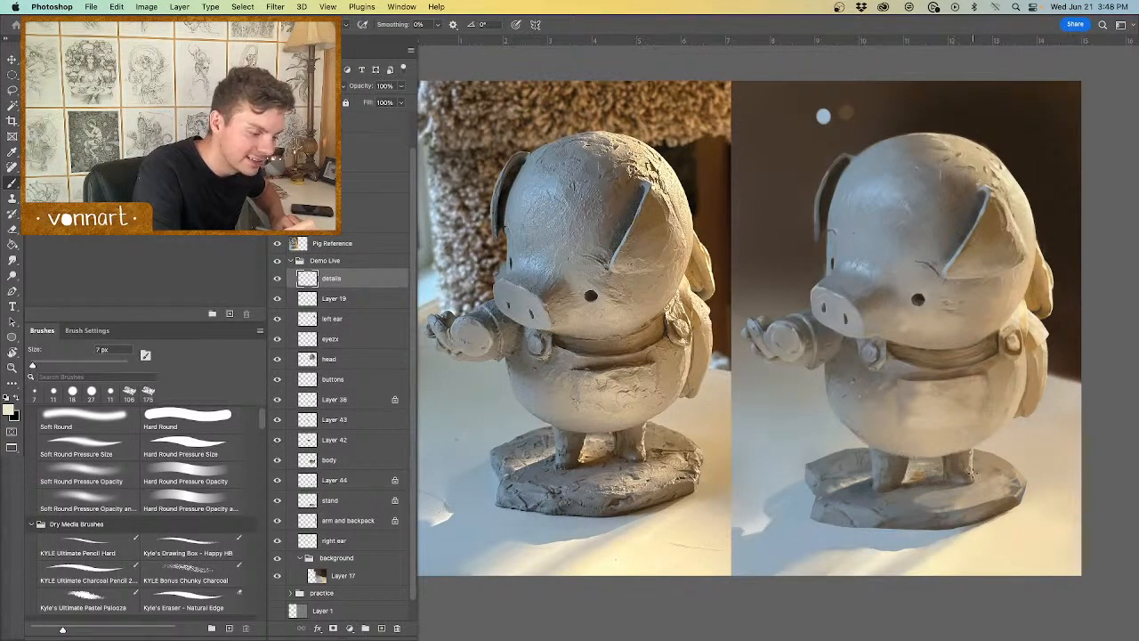
Step: Paint brown shadow marks on the stand beside the sunlit leg with browns sampled from the reference, at 23 and 13 px
{"action": "left_click", "coordinate": [647, 448], "text": "alt"}
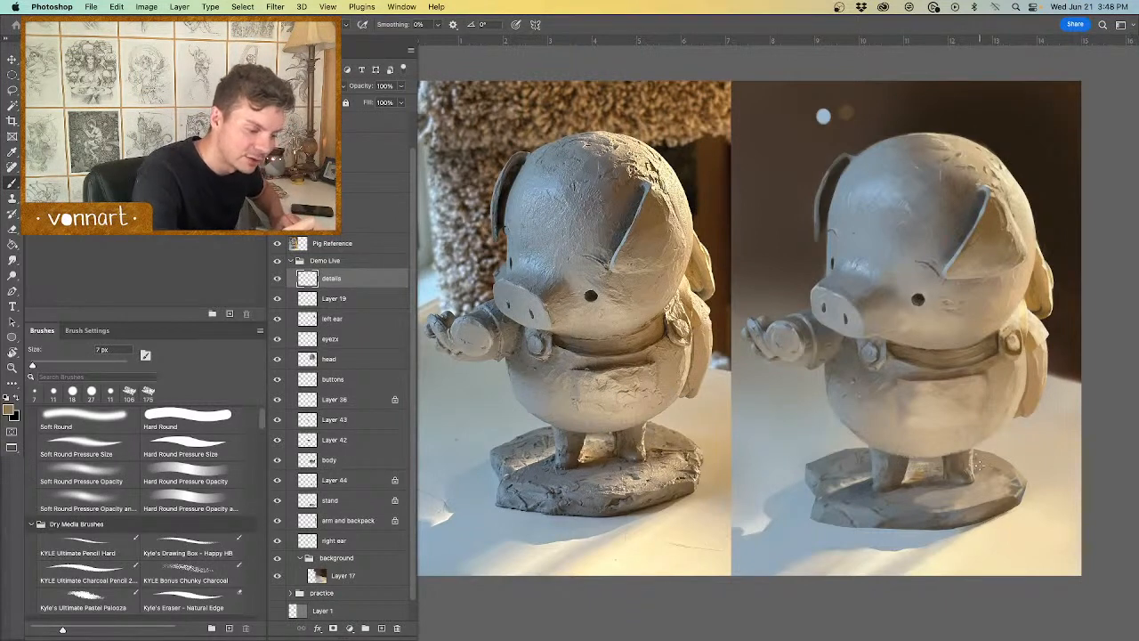
{"action": "left_click_drag", "start_coordinate": [982, 471], "coordinate": [988, 471]}
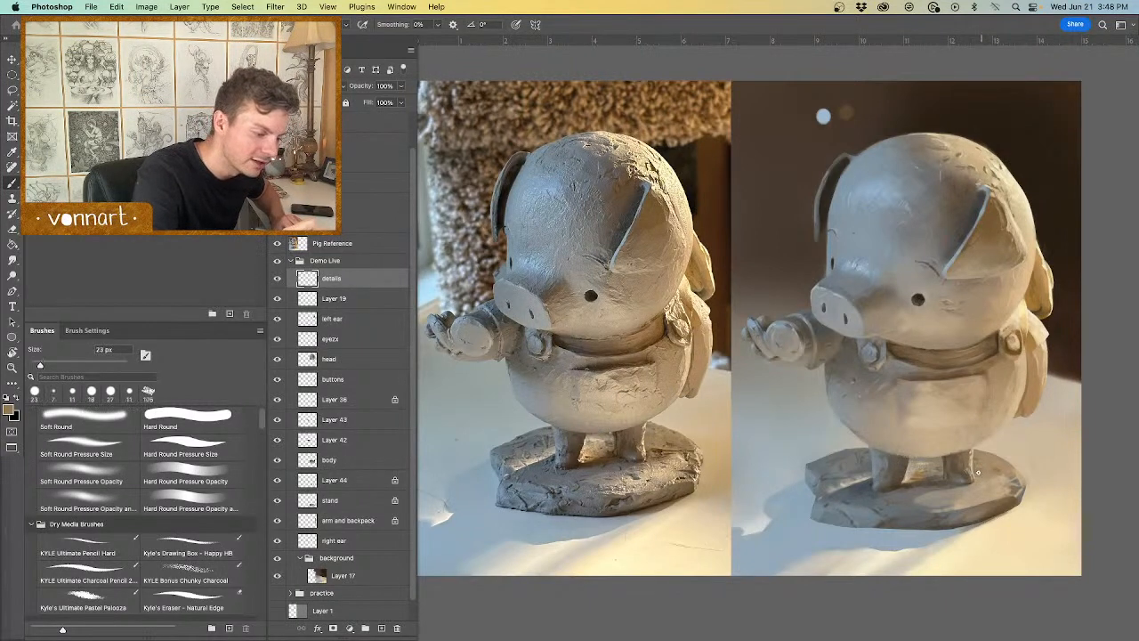
{"action": "left_click", "coordinate": [661, 451], "text": "alt"}
{"action": "left_click_drag", "start_coordinate": [988, 478], "coordinate": [983, 477]}
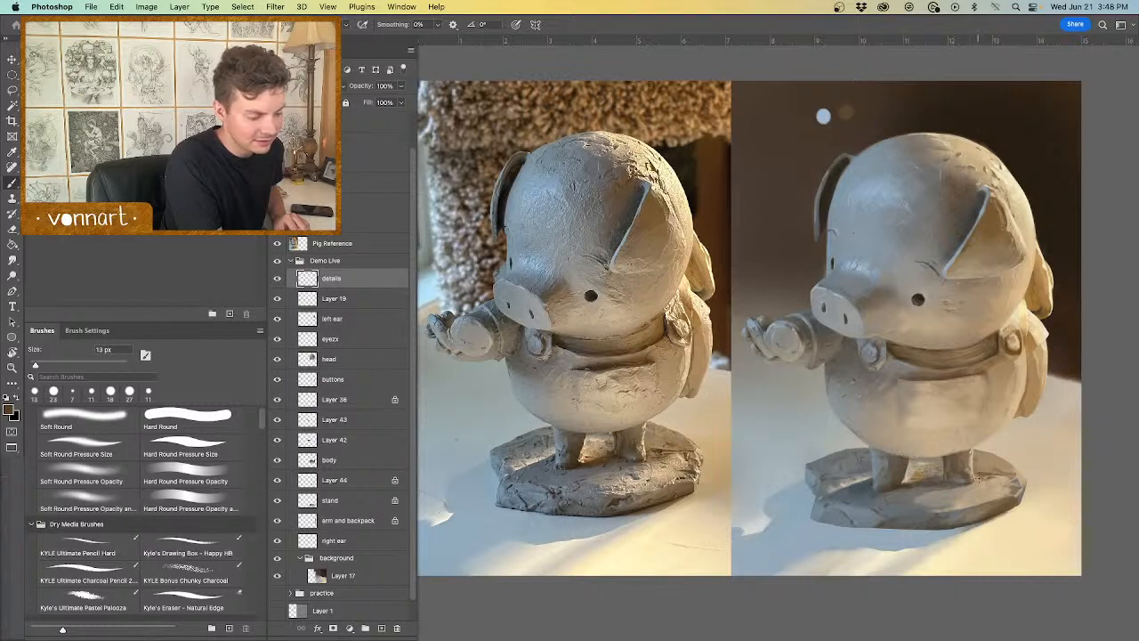
{"action": "left_click_drag", "start_coordinate": [988, 486], "coordinate": [983, 486]}
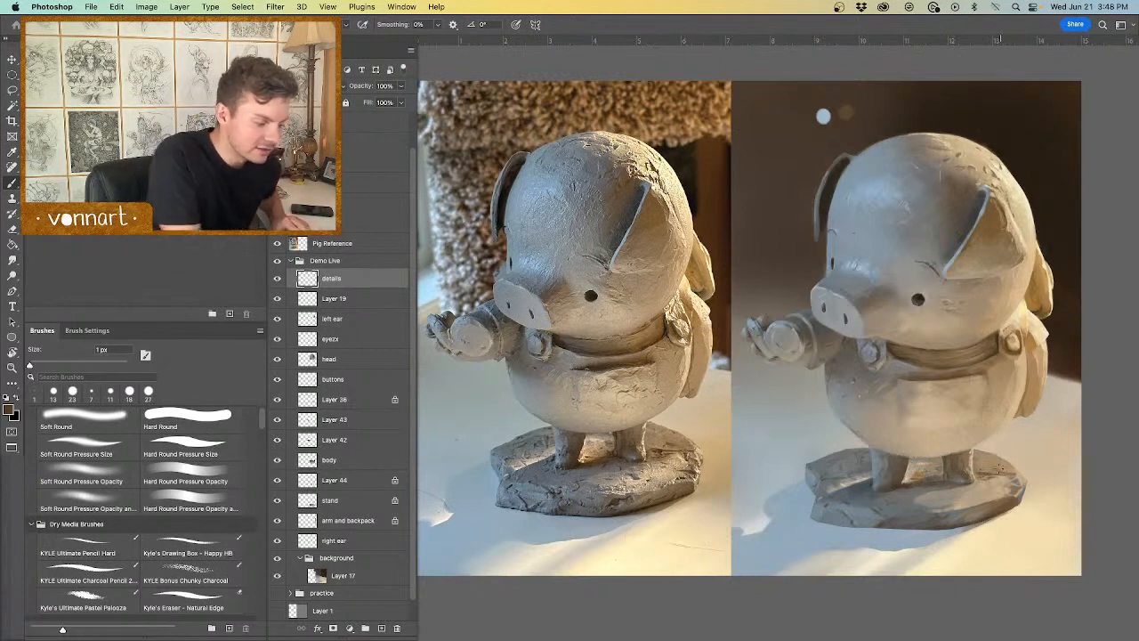
Step: Add light clay highlights to the stand's sunlit end with sampled tan and cream tones, at 15 and 12 px
{"action": "left_click", "coordinate": [992, 483], "text": "alt"}
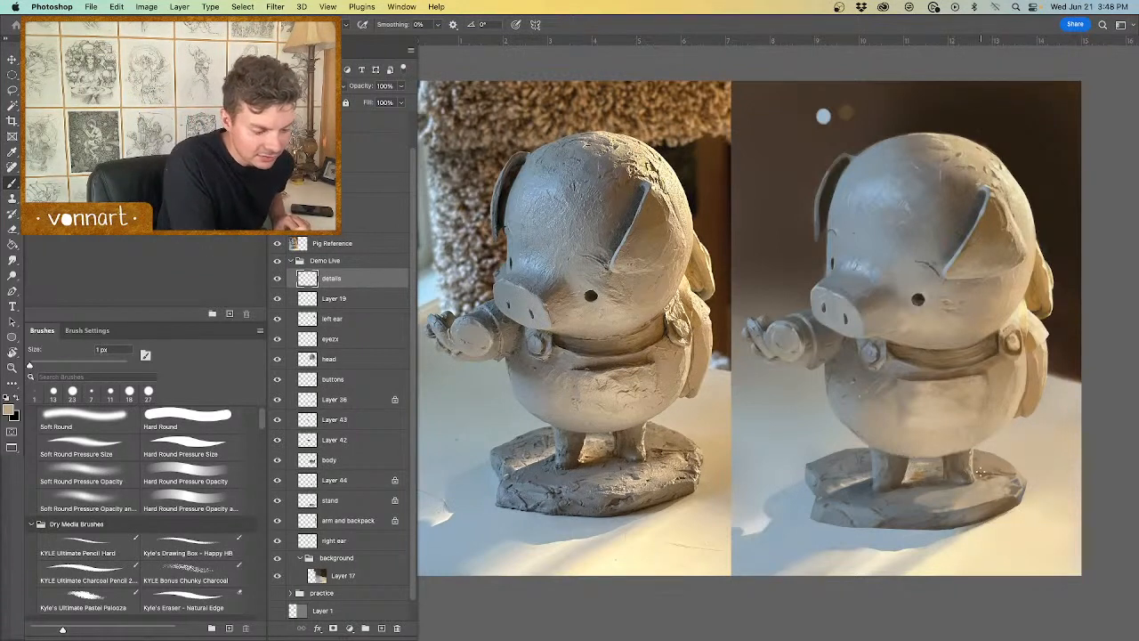
{"action": "left_click", "coordinate": [987, 471], "text": "alt"}
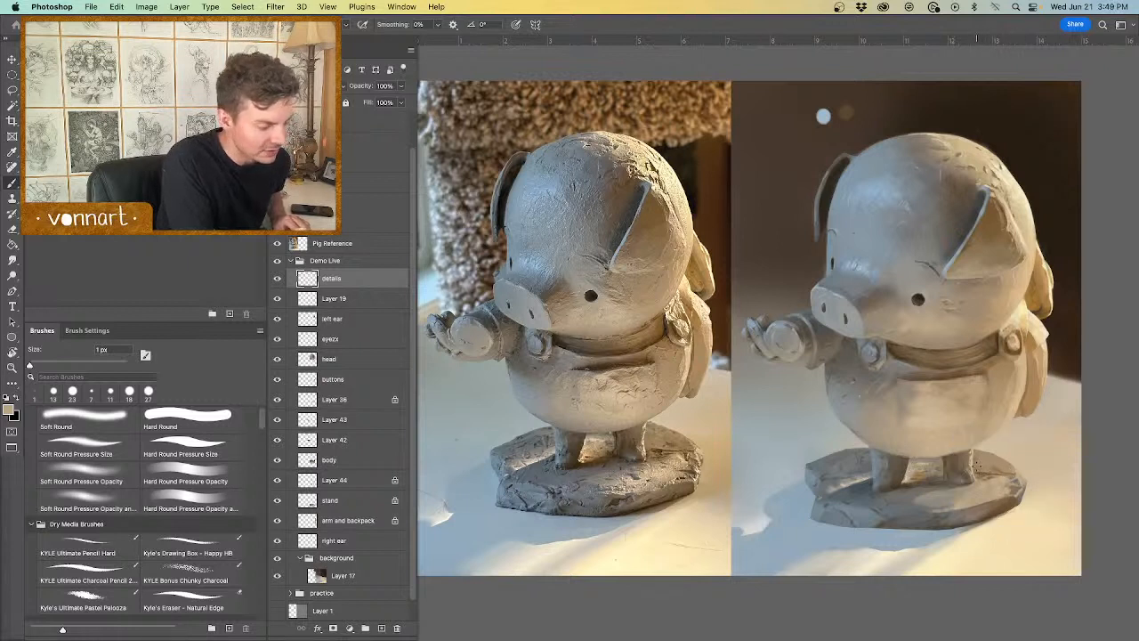
{"action": "left_click_drag", "start_coordinate": [984, 462], "coordinate": [988, 467]}
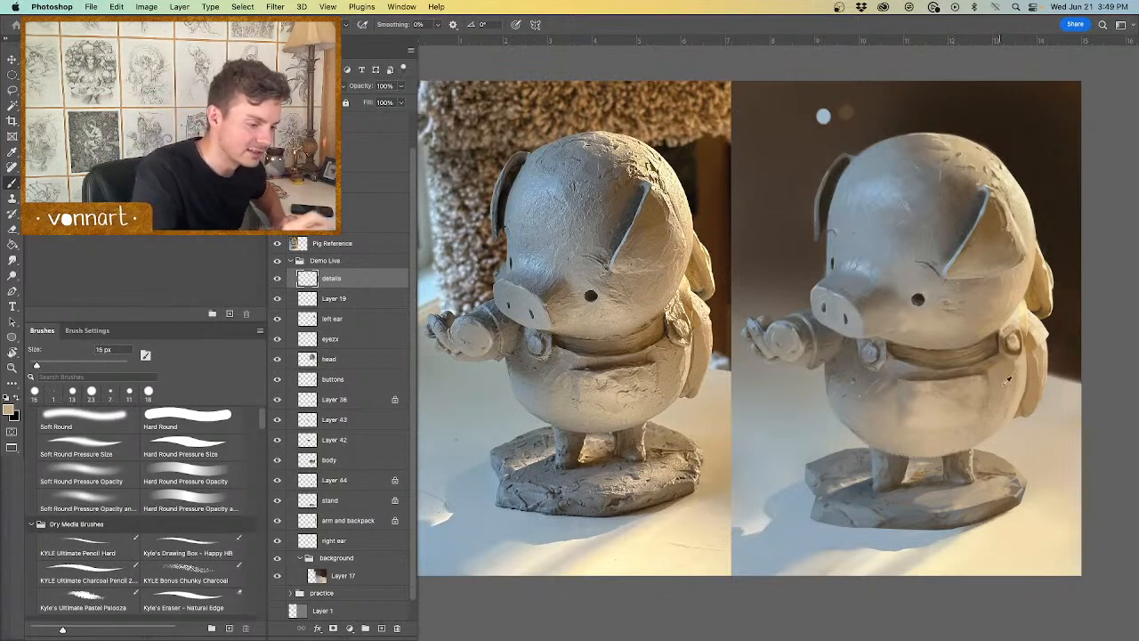
{"action": "left_click", "coordinate": [1038, 329], "text": "alt"}
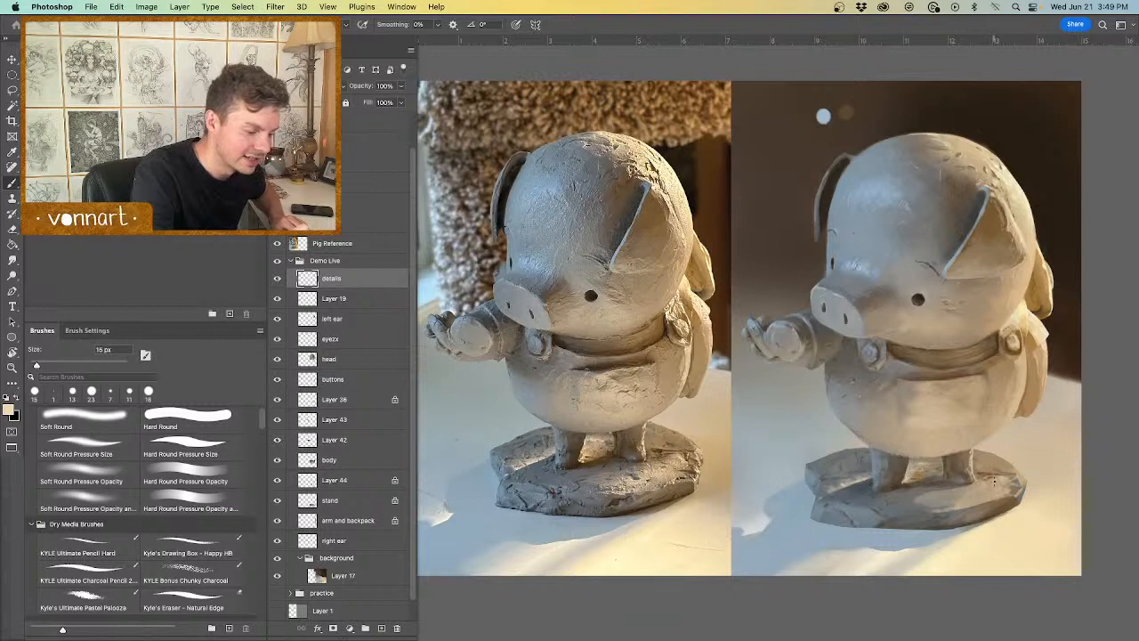
{"action": "left_click_drag", "start_coordinate": [980, 488], "coordinate": [976, 486], "text": "ctrl+alt"}
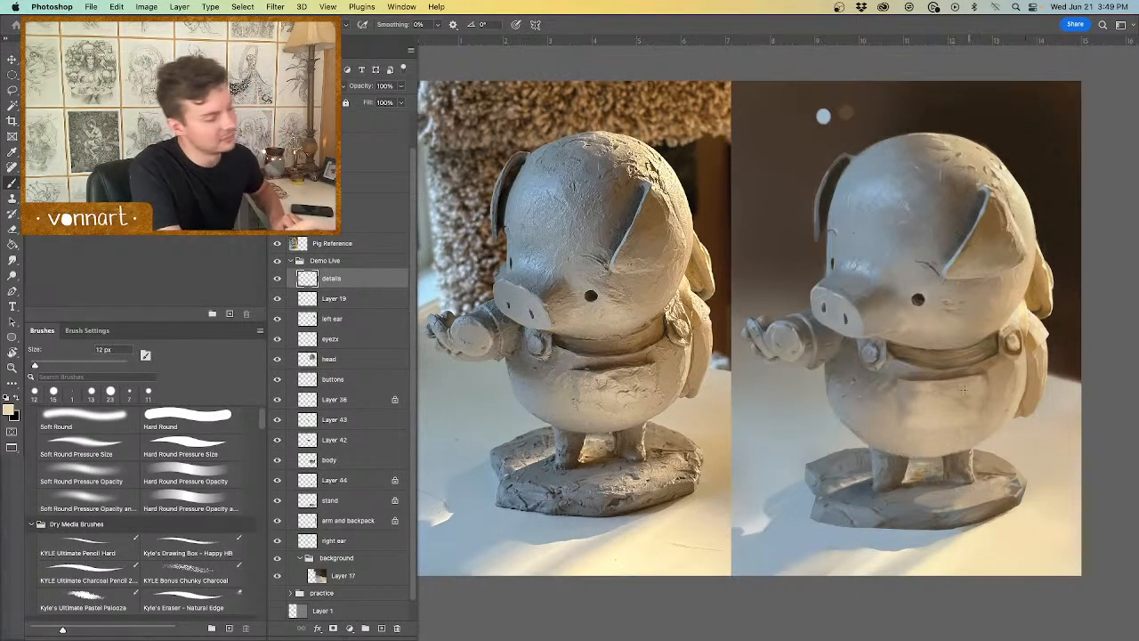
Step: Paint dark brown marks around the shadow-side leg's foot and cream highlights on the stand's front edge, at 9 and 12 px
{"action": "left_click", "coordinate": [961, 457], "text": "alt"}
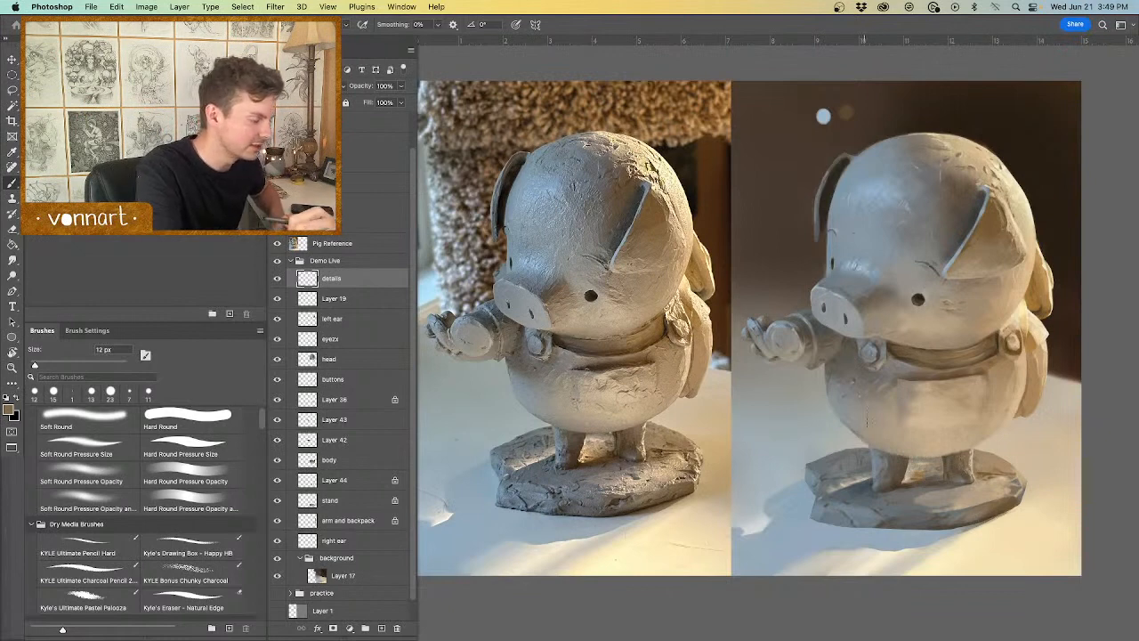
{"action": "left_click", "coordinate": [899, 476], "text": "alt"}
{"action": "left_click_drag", "start_coordinate": [889, 479], "coordinate": [886, 476]}
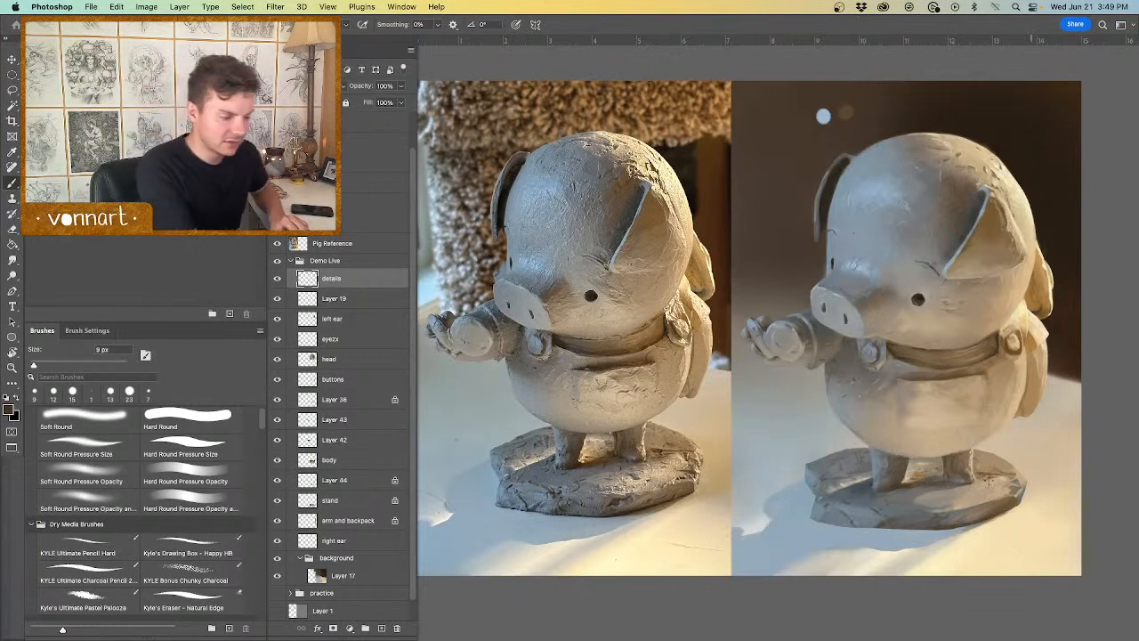
{"action": "left_click", "coordinate": [701, 302], "text": "alt"}
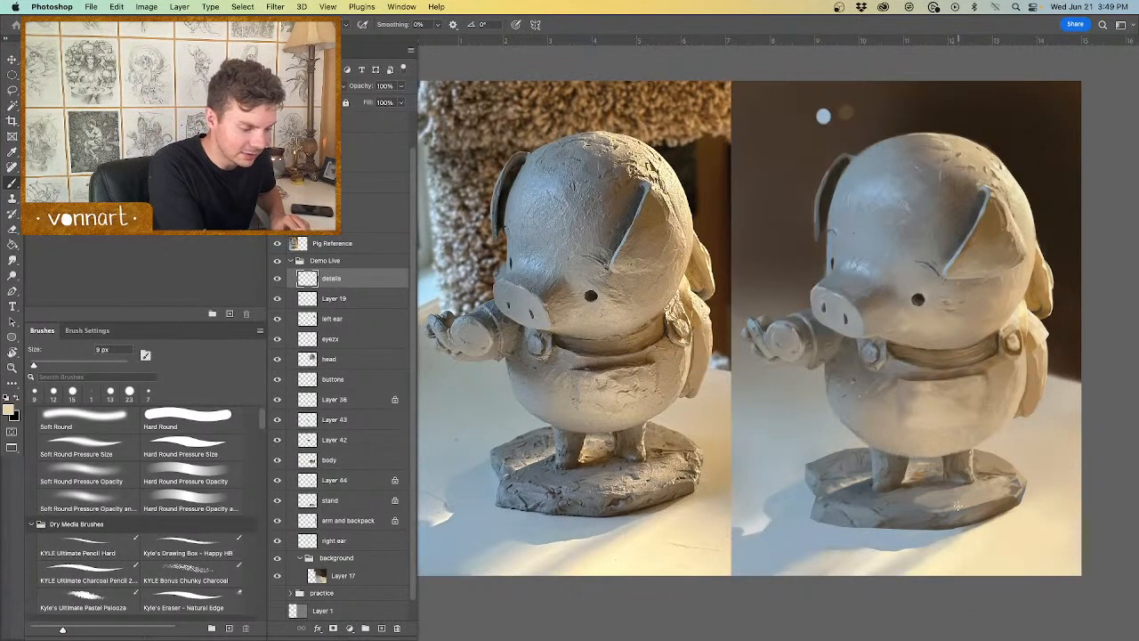
{"action": "left_click_drag", "start_coordinate": [952, 500], "coordinate": [940, 503]}
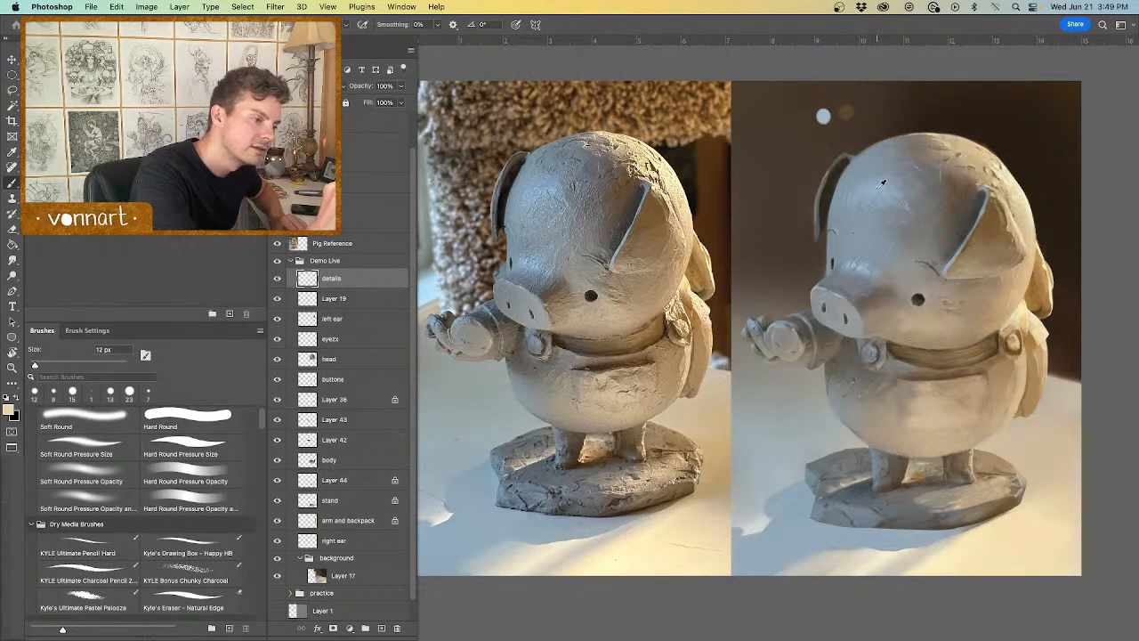
Step: Paint pale blue highlights and dark grey and brown shadows on the stand's shadow-side front face and lower edge, at 12 px
{"action": "left_click", "coordinate": [864, 270], "text": "alt"}
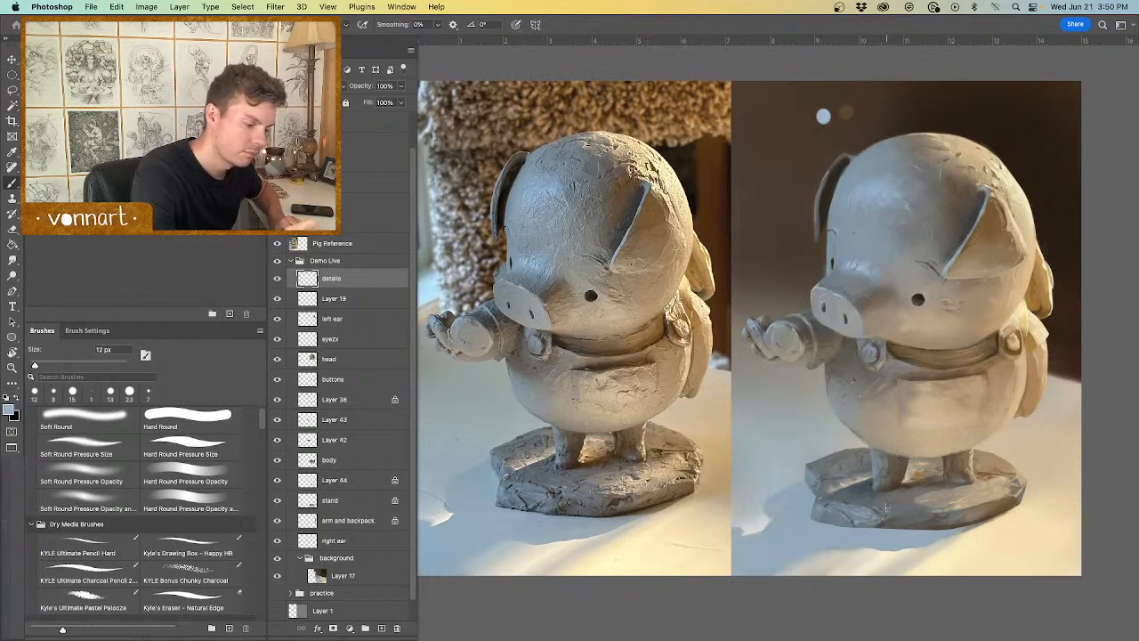
{"action": "left_click", "coordinate": [879, 507], "text": "alt"}
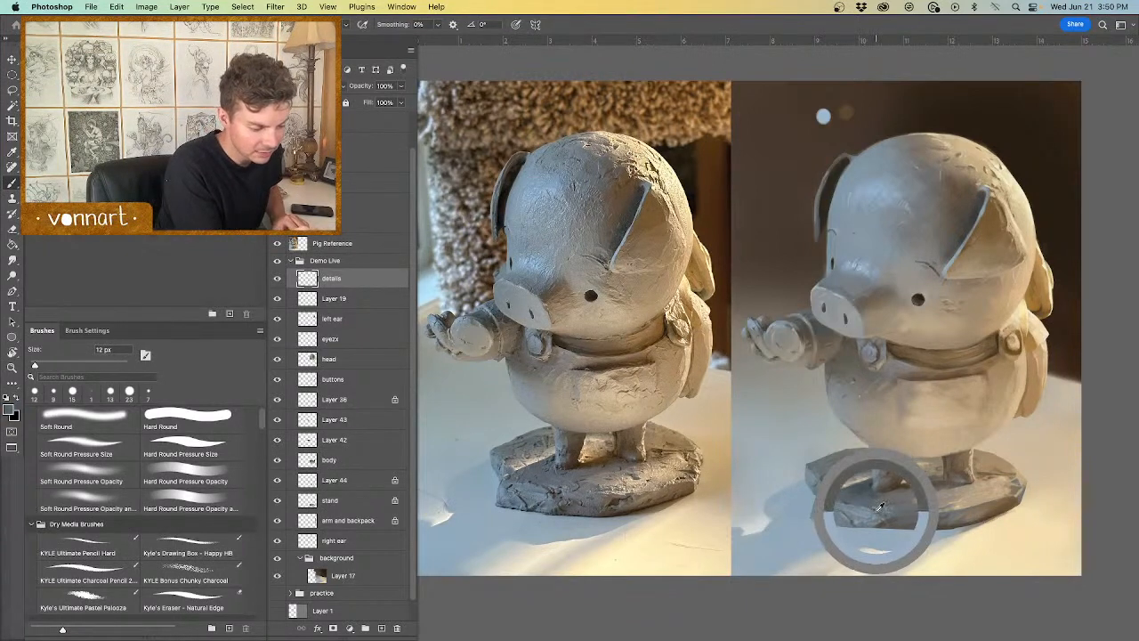
{"action": "left_click", "coordinate": [899, 485], "text": "alt"}
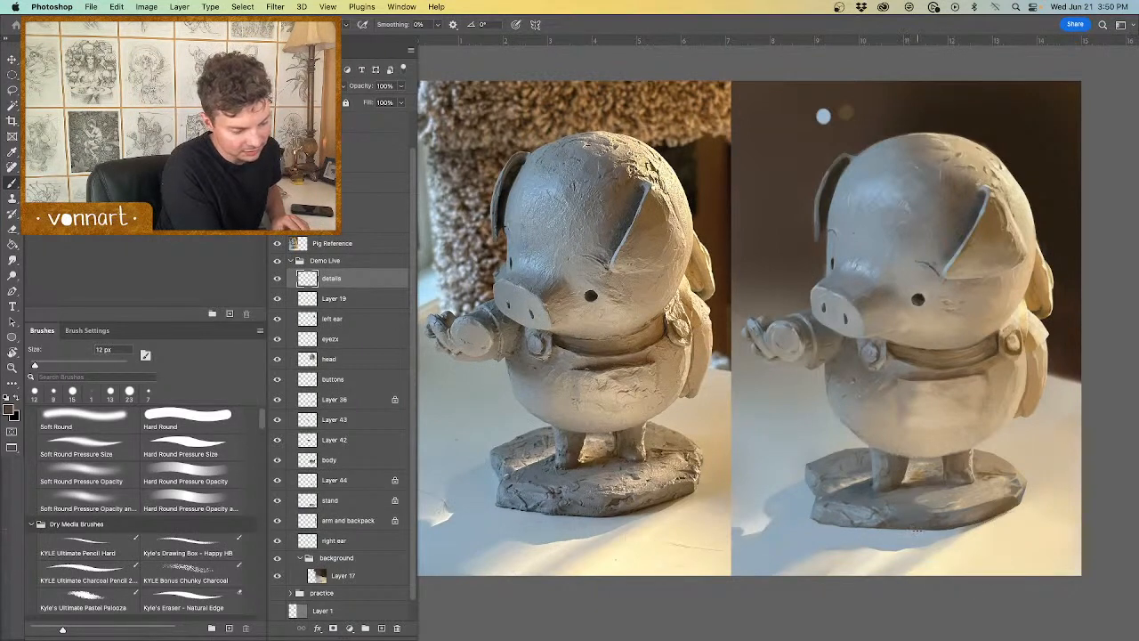
{"action": "mouse_move", "coordinate": [916, 529]}
{"action": "left_mouse_down"}
{"action": "mouse_move", "coordinate": [971, 522]}
{"action": "mouse_move", "coordinate": [902, 533]}
{"action": "left_mouse_up"}
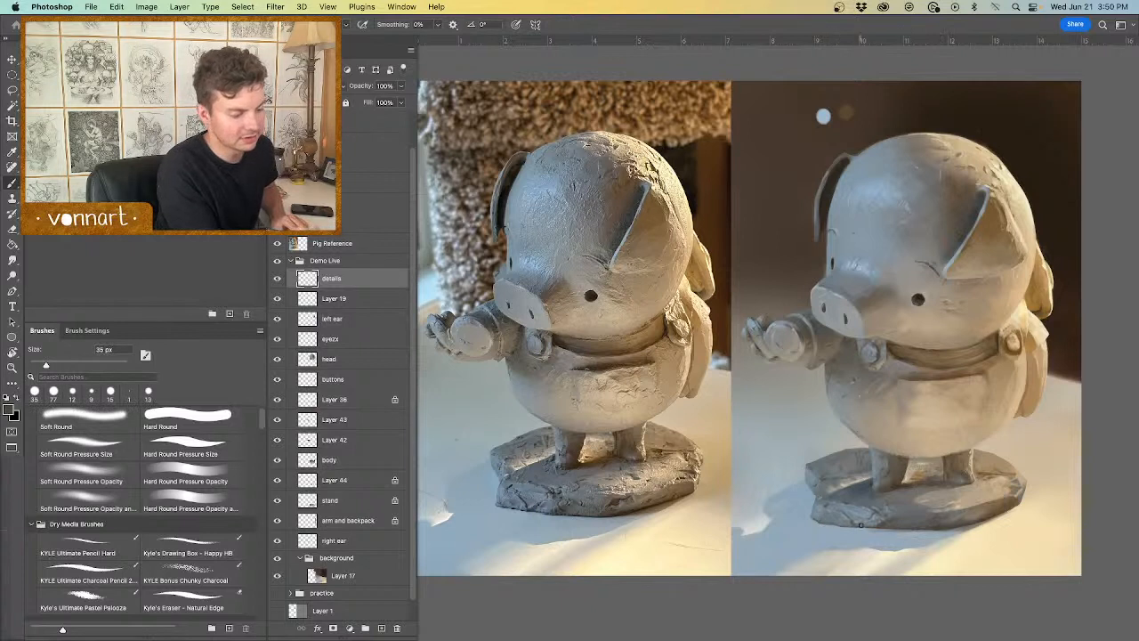
Step: Refine the outer edge of the stand's shadow-side end with sampled blue-grey and light grey tones, at 6 and 17 px
{"action": "left_click_drag", "start_coordinate": [817, 495], "coordinate": [807, 487]}
{"action": "left_click", "coordinate": [805, 490], "text": "alt"}
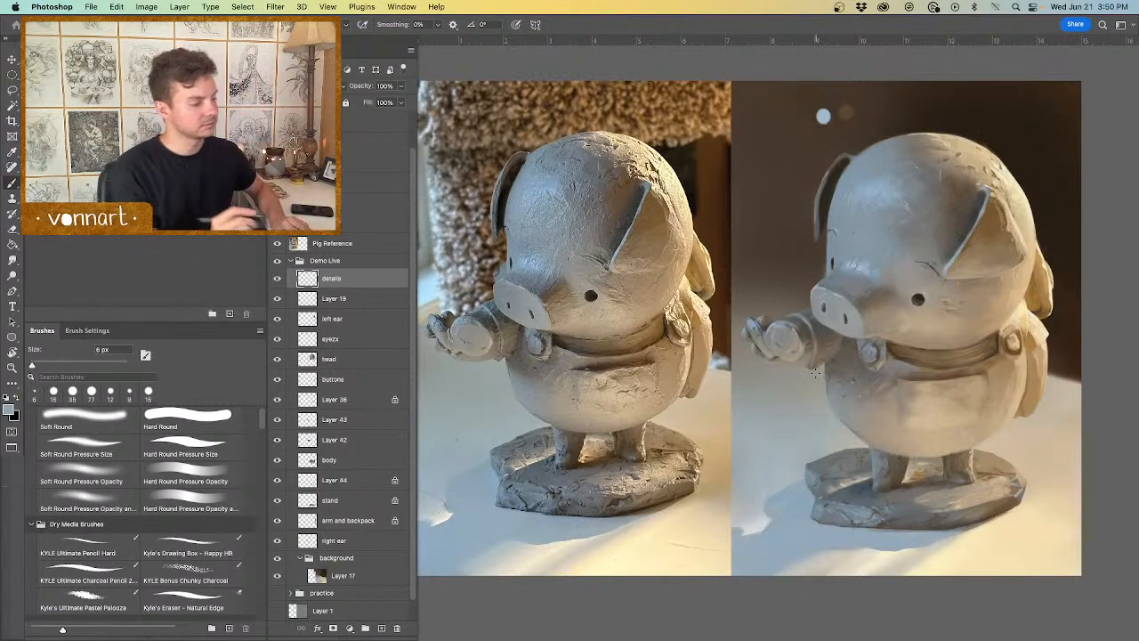
{"action": "left_click", "coordinate": [811, 458], "text": "alt"}
{"action": "left_click_drag", "start_coordinate": [809, 468], "coordinate": [807, 464]}
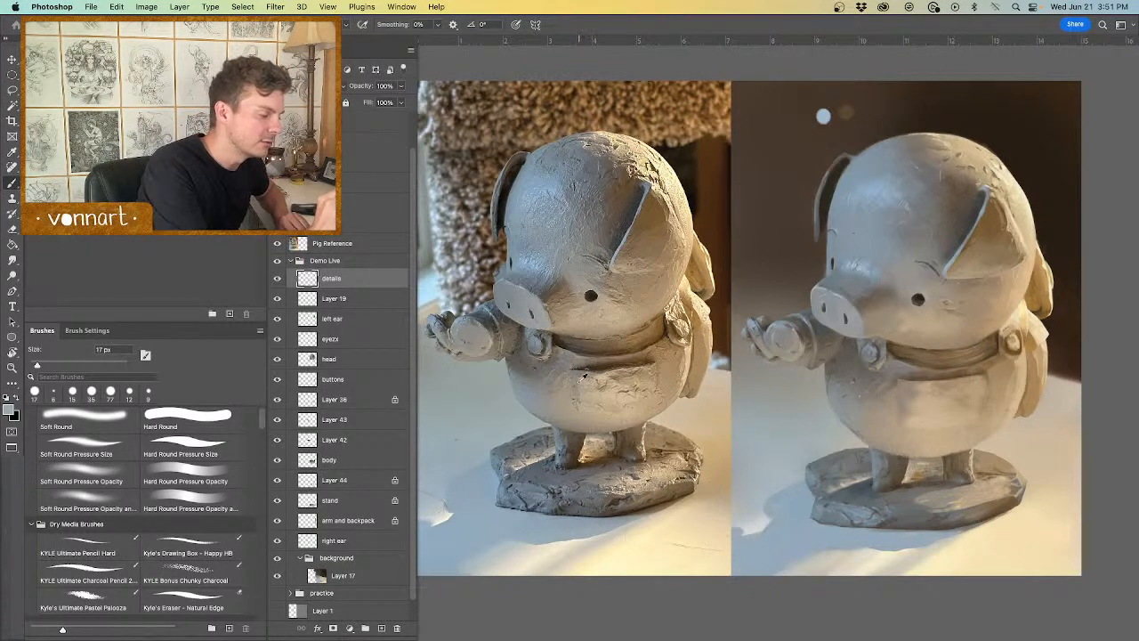
Step: Paint the shadow-side corner of the overalls' front pocket with grey and sampled tan tones, at 24 and 17 px
{"action": "left_click_drag", "start_coordinate": [907, 392], "coordinate": [912, 394]}
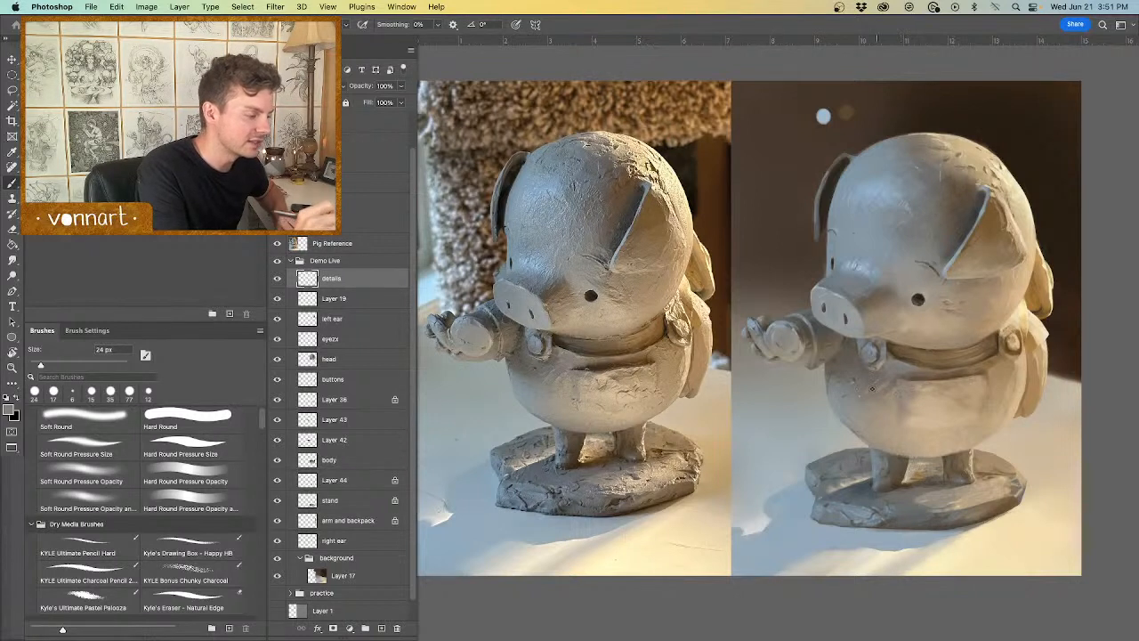
{"action": "left_click", "coordinate": [582, 388], "text": "alt"}
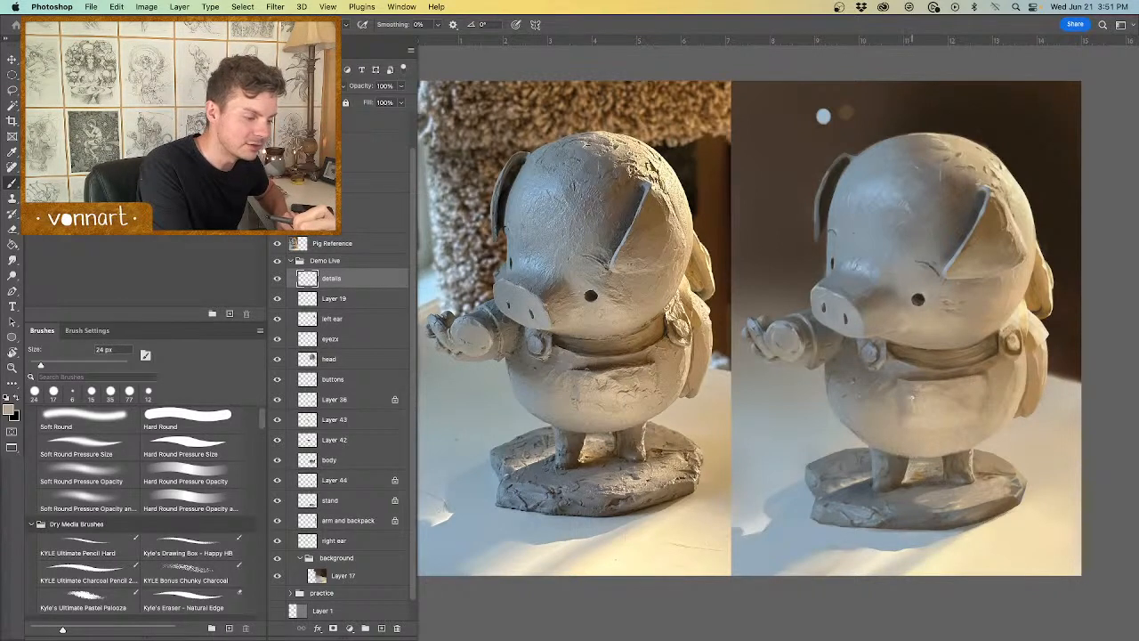
{"action": "left_click_drag", "start_coordinate": [906, 404], "coordinate": [895, 396]}
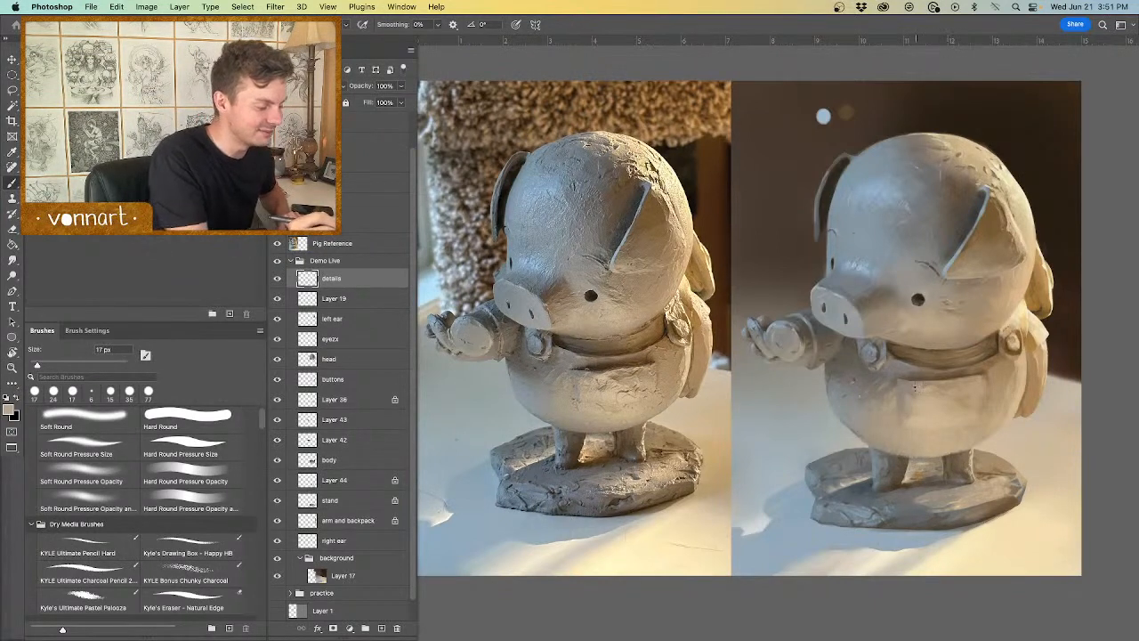
Step: Paint clay creases along the pocket's top edge and front with sampled browns and tan, at 17 px
{"action": "left_click", "coordinate": [605, 369], "text": "alt"}
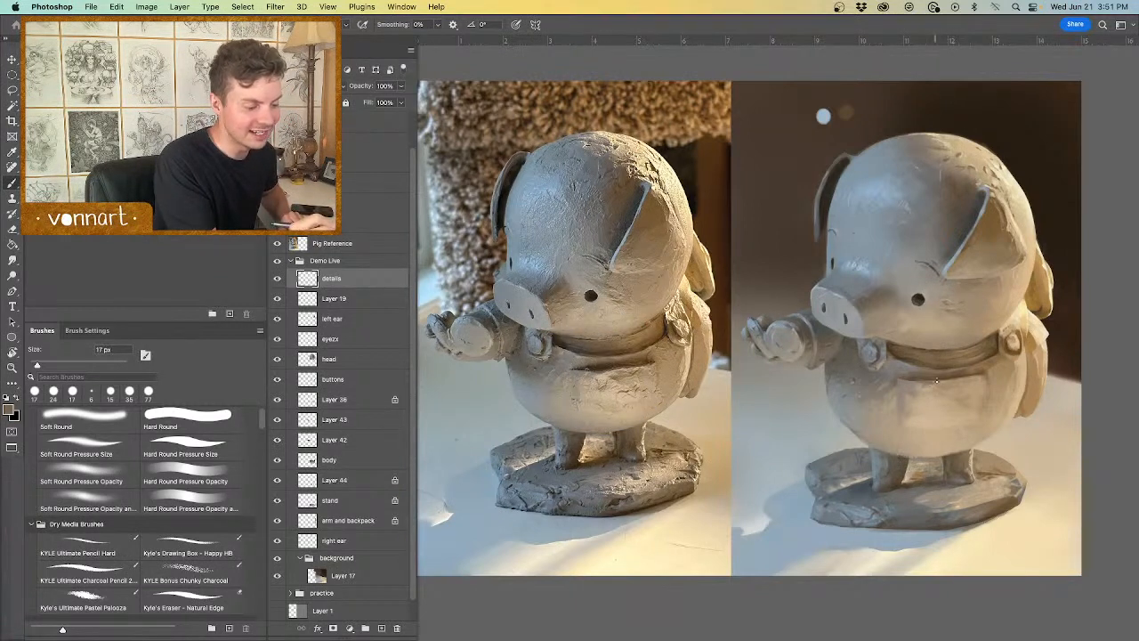
{"action": "left_click", "coordinate": [984, 377], "text": "alt"}
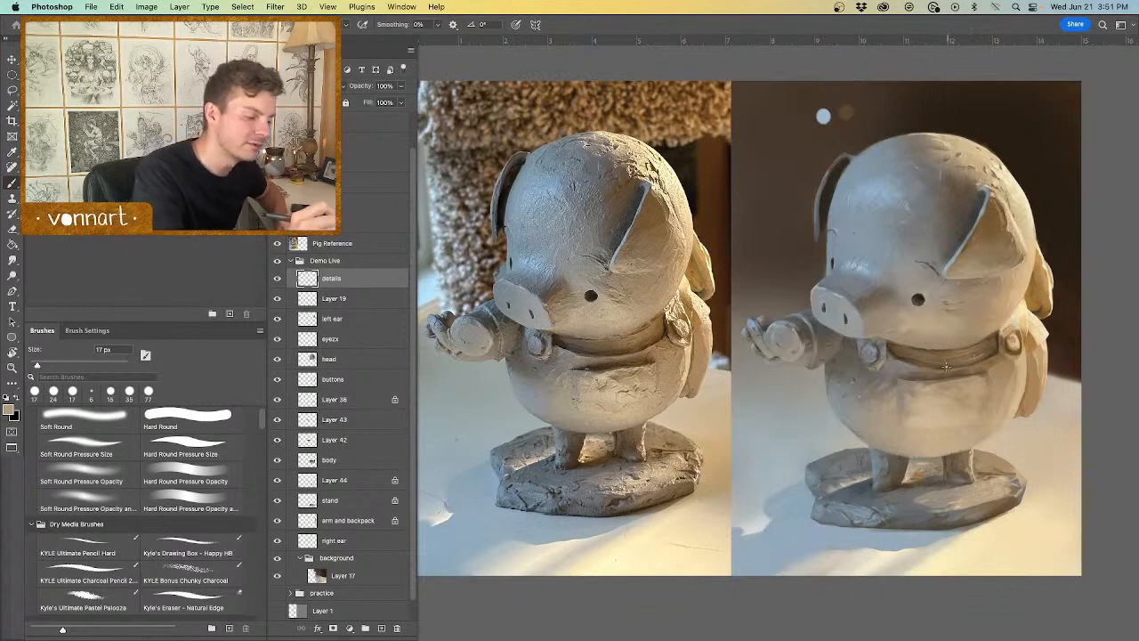
{"action": "left_click", "coordinate": [618, 378], "text": "alt"}
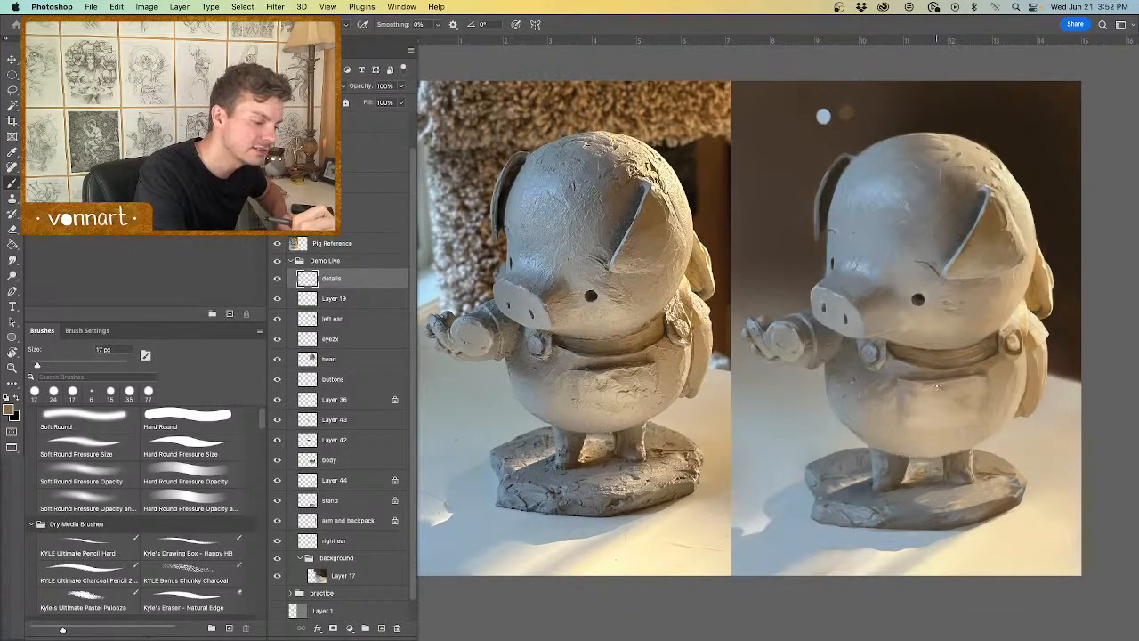
{"action": "left_click_drag", "start_coordinate": [934, 401], "coordinate": [931, 402]}
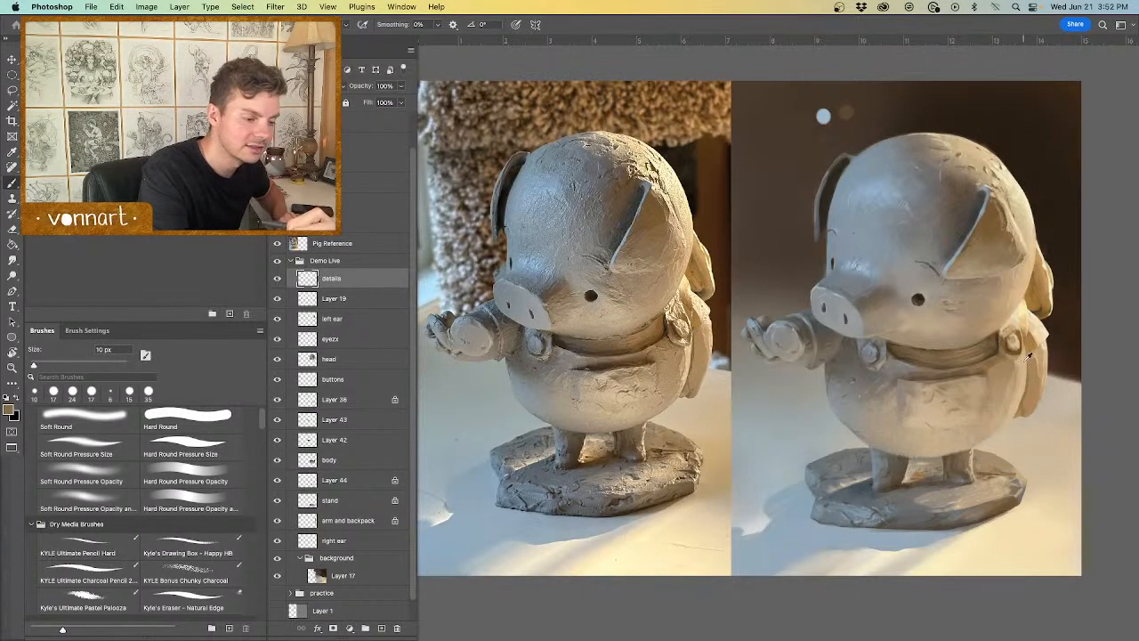
Step: Add fine cracks and highlights to the pocket with sampled cream, dark brown and grey-tan tones, at 10 px
{"action": "left_click", "coordinate": [1046, 328], "text": "alt"}
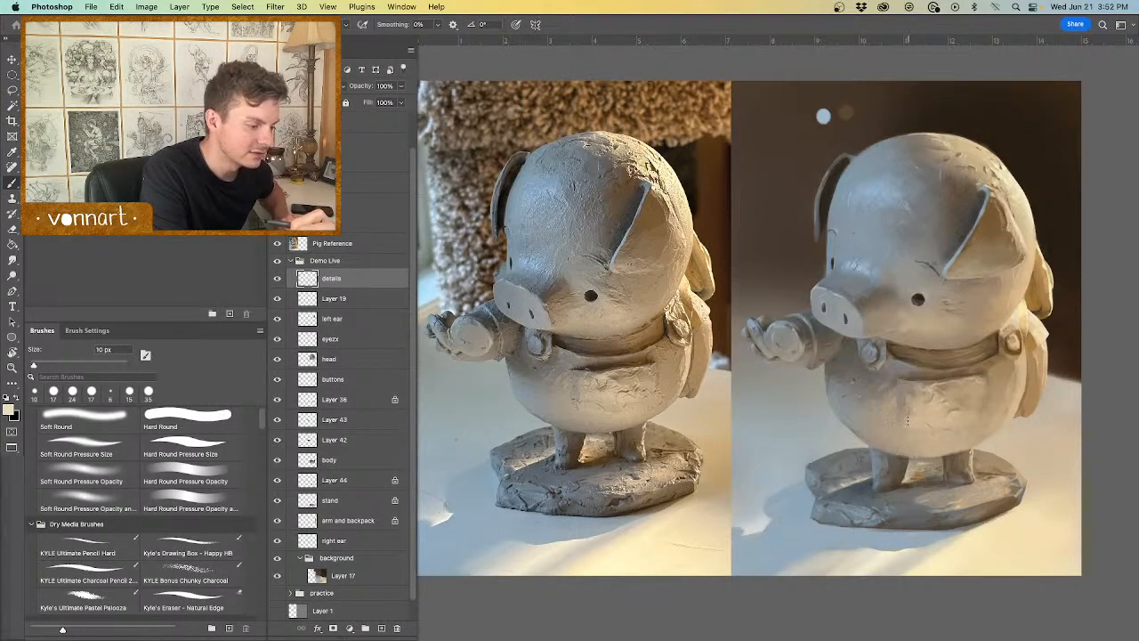
{"action": "left_click", "coordinate": [902, 351], "text": "alt"}
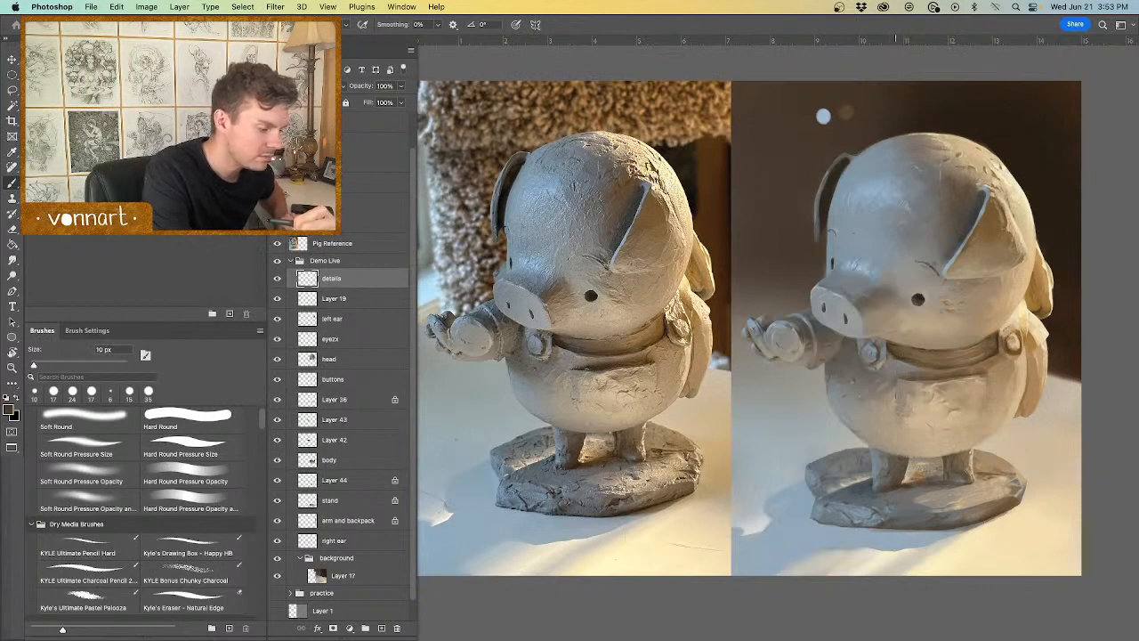
{"action": "left_click", "coordinate": [894, 399], "text": "alt"}
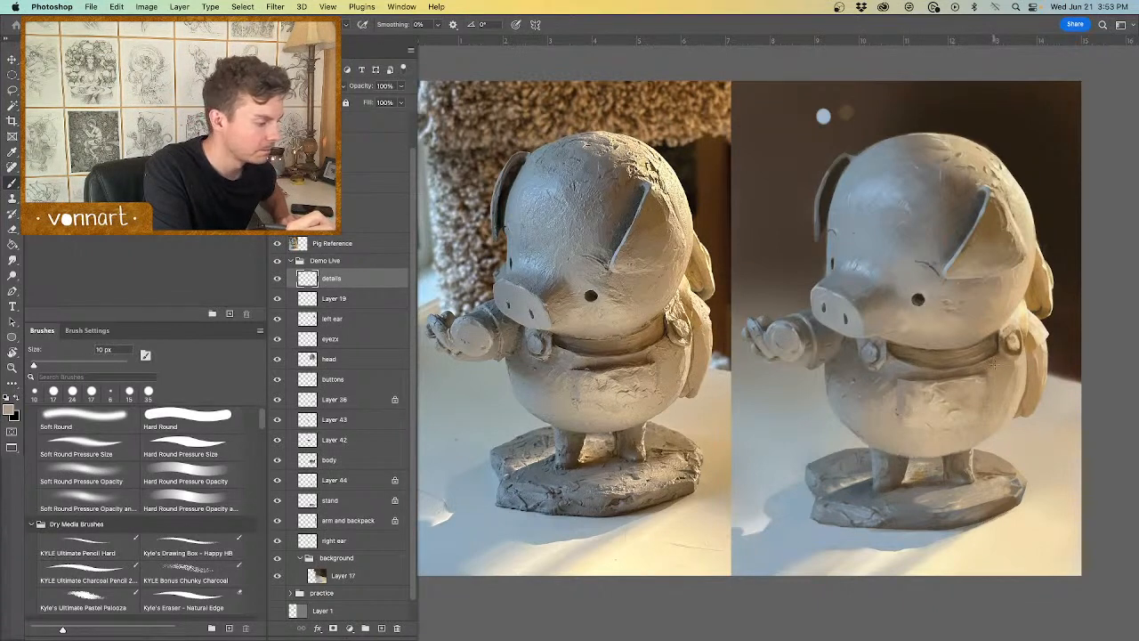
{"action": "left_click", "coordinate": [1026, 350], "text": "alt"}
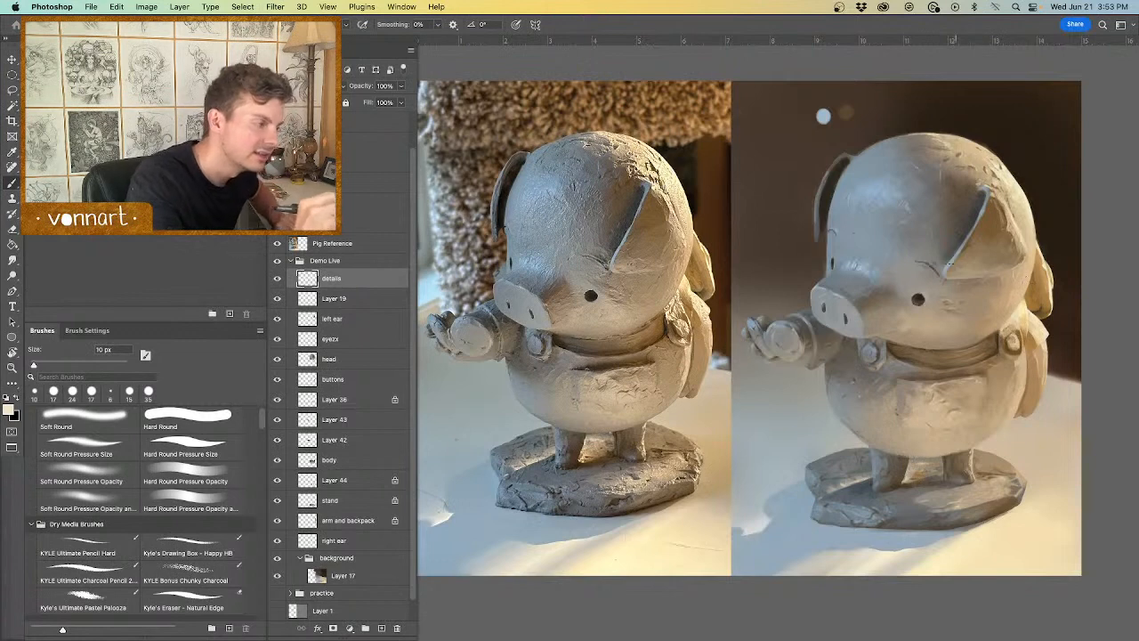
Step: Touch up the clay around the lit-side overalls button with white and sampled brown tones, at 10 px
{"action": "left_click", "coordinate": [62, 75]}
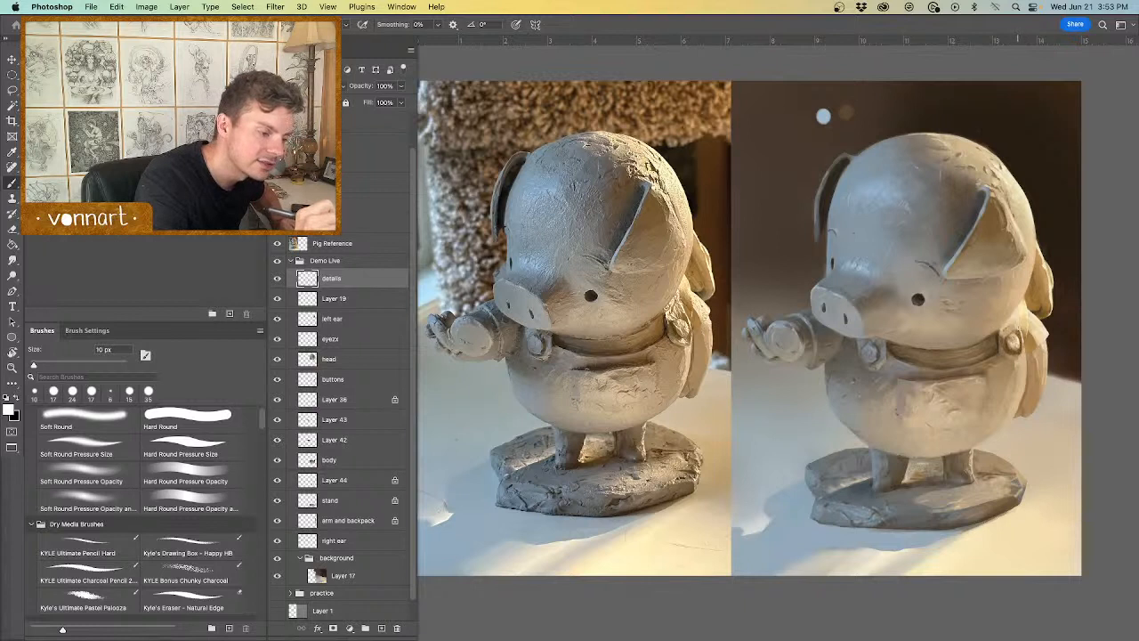
{"action": "left_click", "coordinate": [823, 116], "text": "alt"}
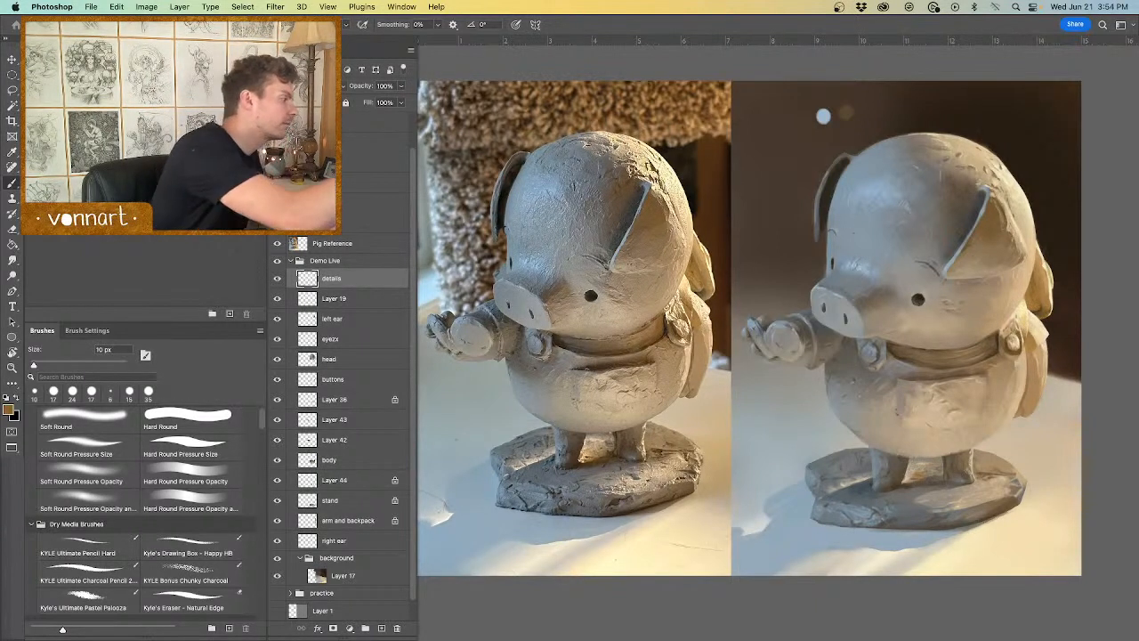
{"action": "key", "text": "x"}
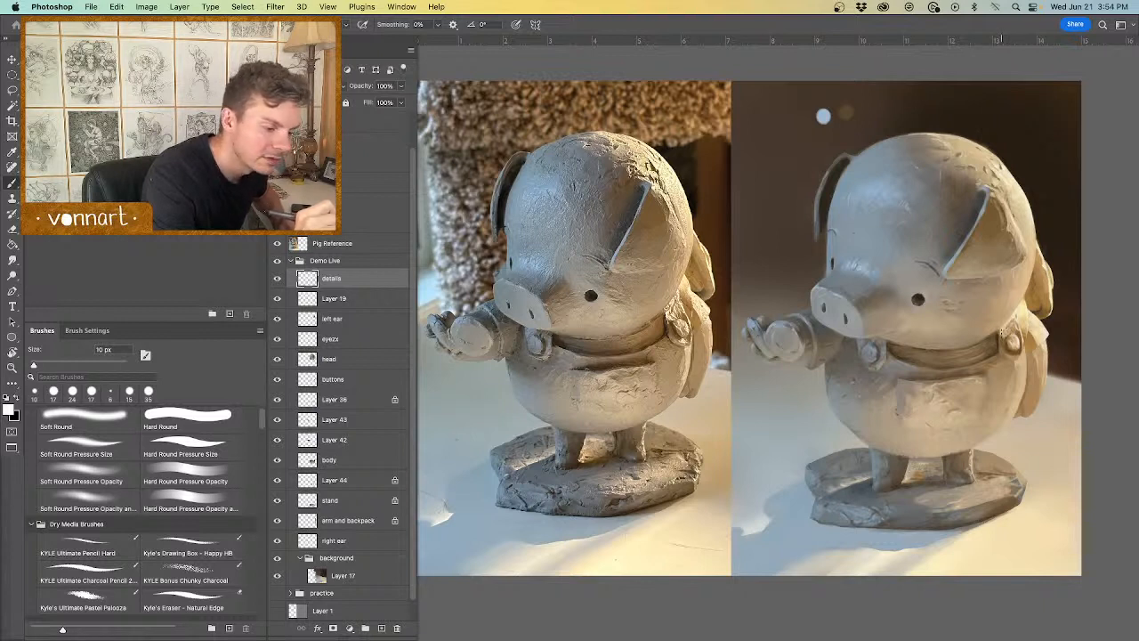
{"action": "left_click", "coordinate": [1007, 333], "text": "alt"}
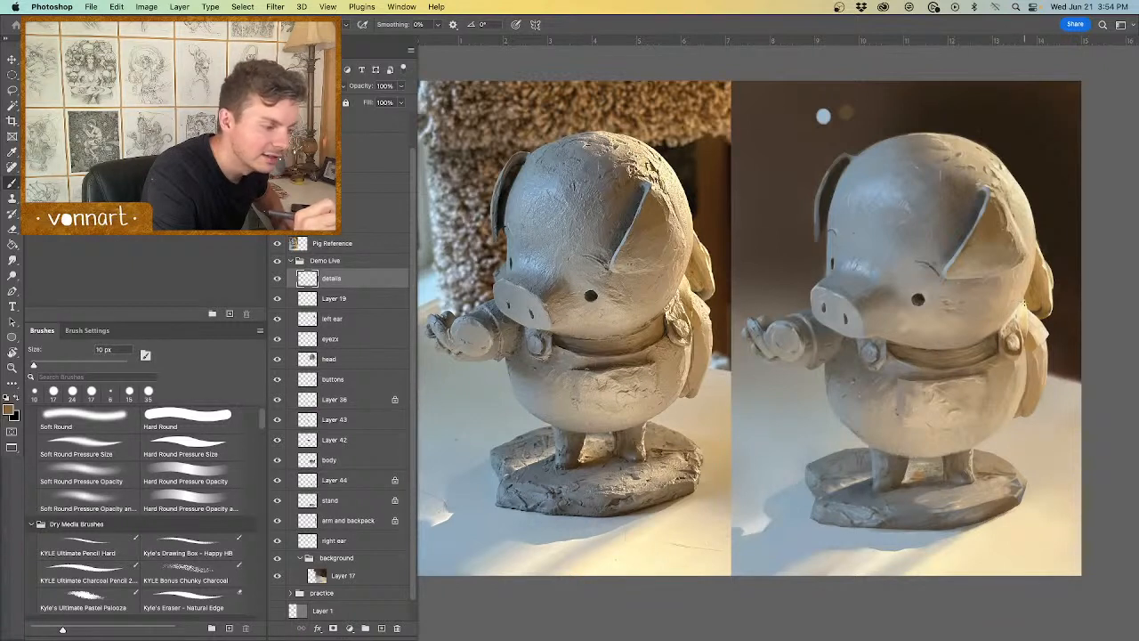
Step: Refine the backpack's top and the edge where it meets the body with sampled golden browns and cream, at 10 px
{"action": "left_click", "coordinate": [1029, 331], "text": "alt"}
{"action": "left_click", "coordinate": [1028, 332], "text": "alt"}
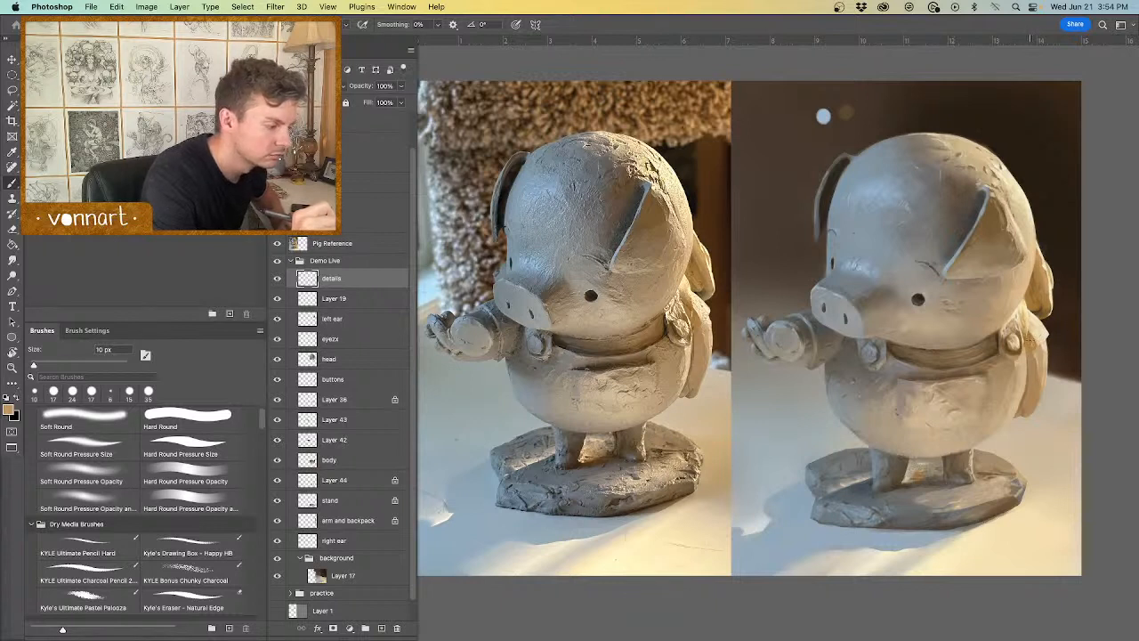
{"action": "left_click", "coordinate": [1031, 336], "text": "alt"}
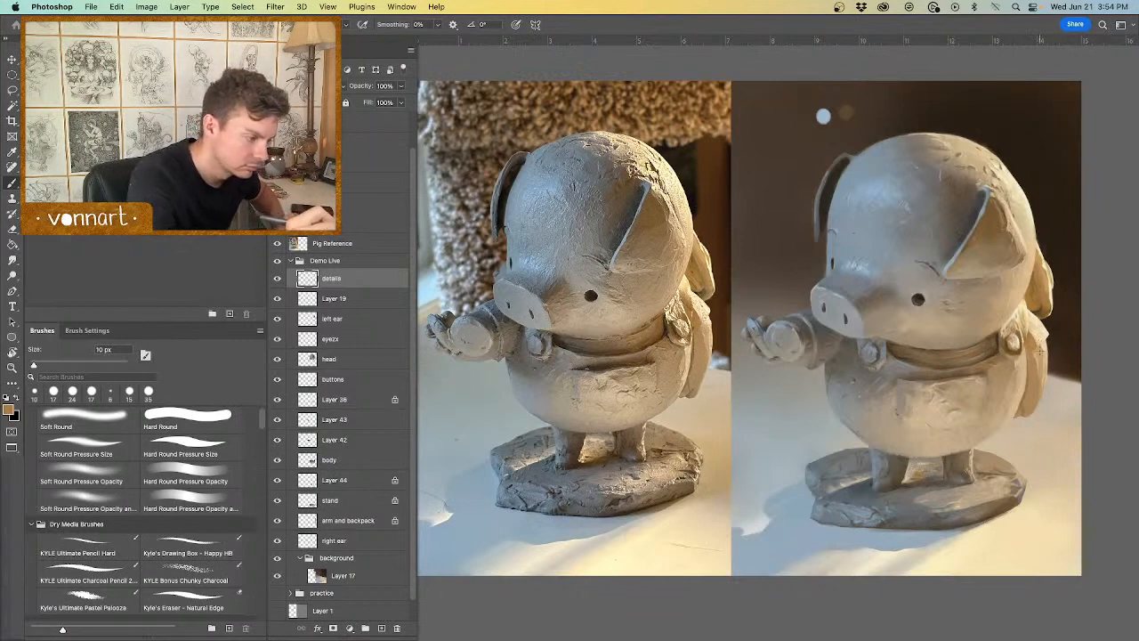
{"action": "left_click", "coordinate": [1030, 384], "text": "alt"}
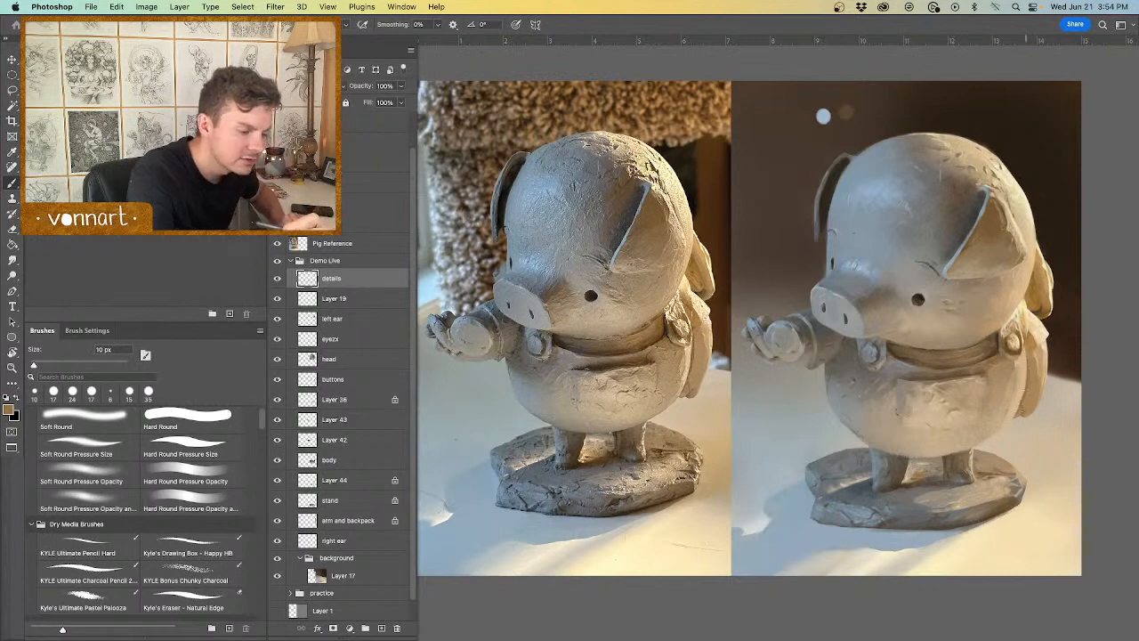
{"action": "left_click", "coordinate": [1033, 382], "text": "alt"}
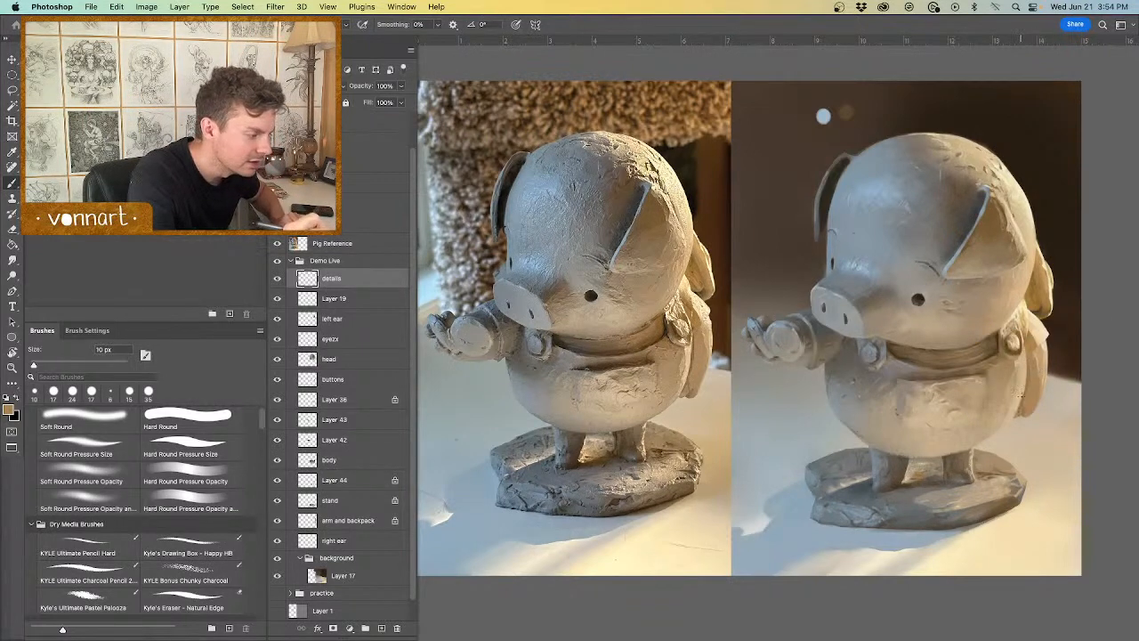
{"action": "left_click", "coordinate": [1046, 326], "text": "alt"}
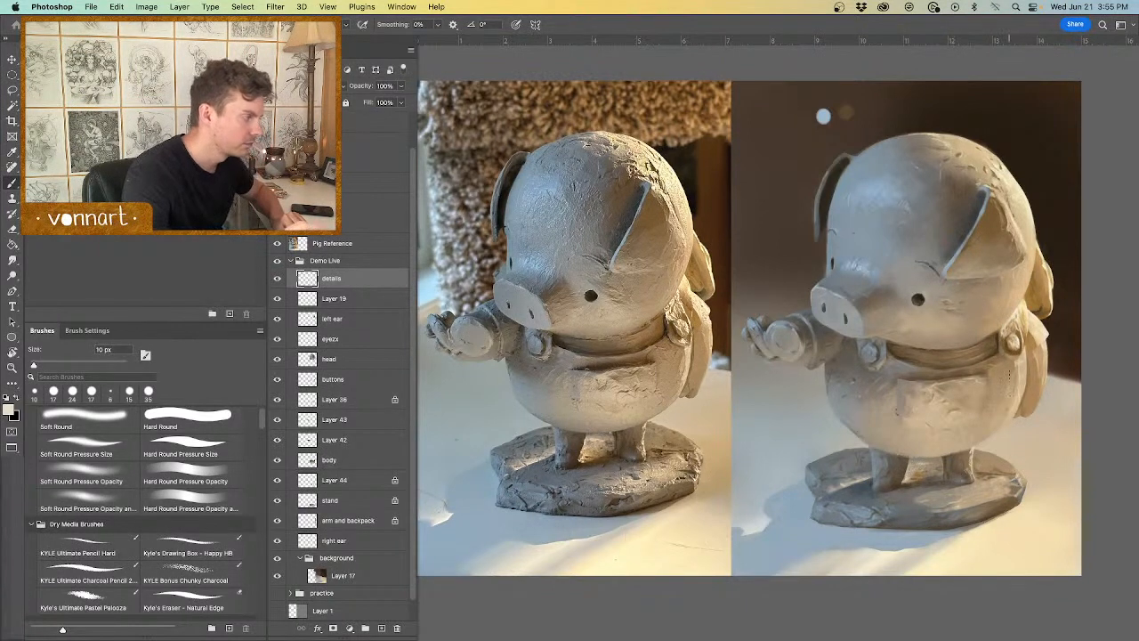
Step: Detail the belly's lower lit side above the leg with cream, dark brown and tan tones, at 2 and 9 px
{"action": "left_click_drag", "start_coordinate": [1025, 489], "coordinate": [1022, 489]}
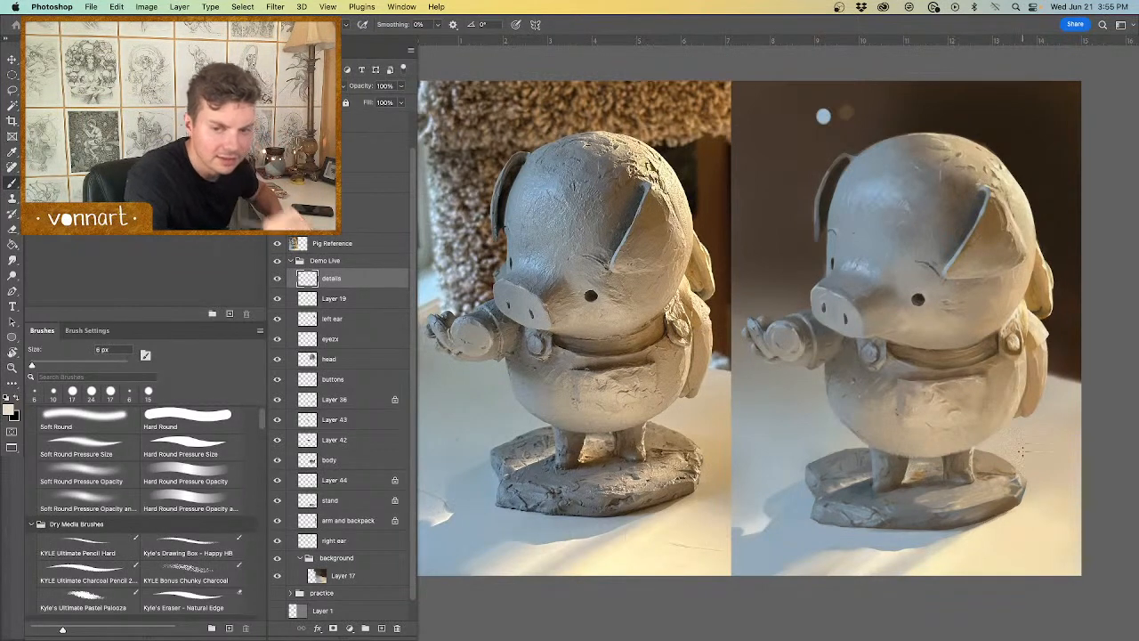
{"action": "left_click_drag", "start_coordinate": [1020, 475], "coordinate": [1017, 477]}
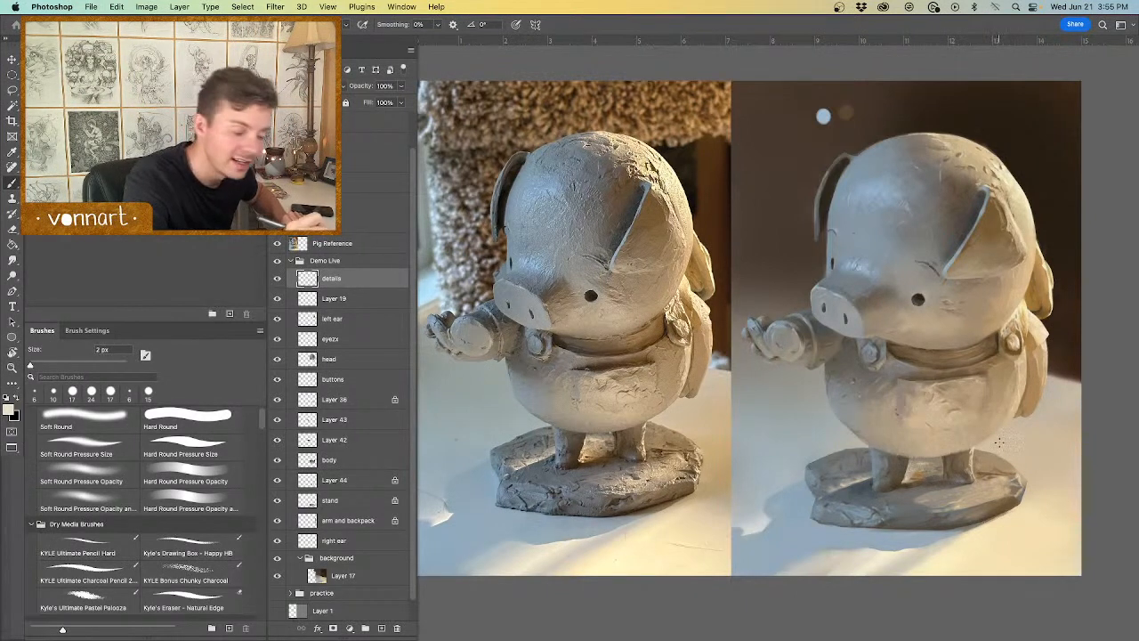
{"action": "left_click_drag", "start_coordinate": [1010, 466], "coordinate": [1003, 461]}
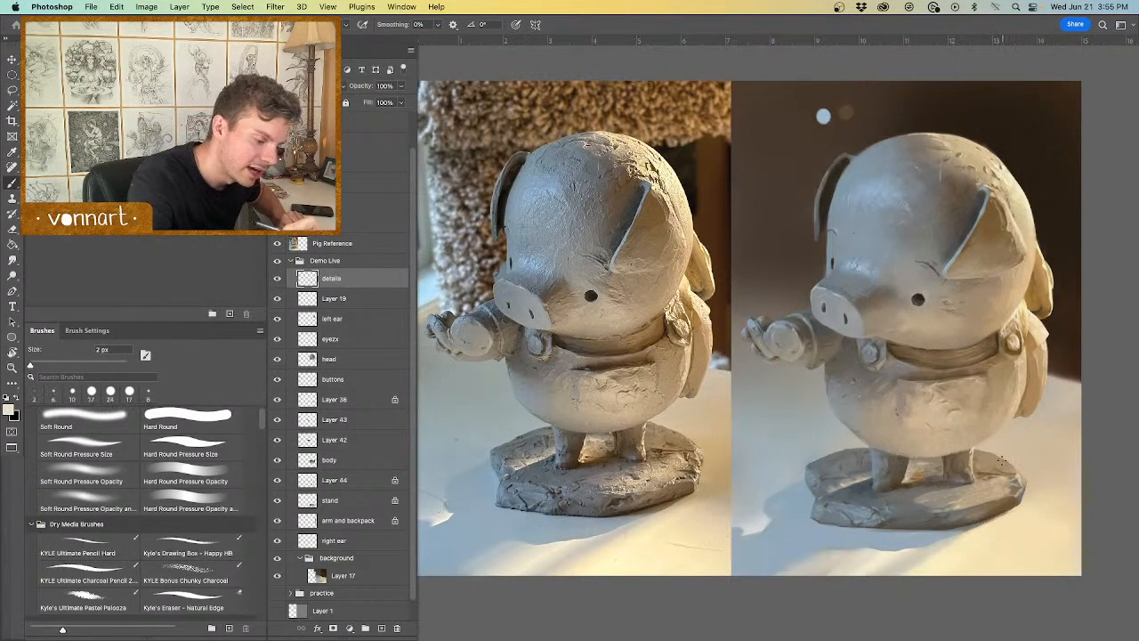
{"action": "left_click", "coordinate": [947, 456], "text": "alt"}
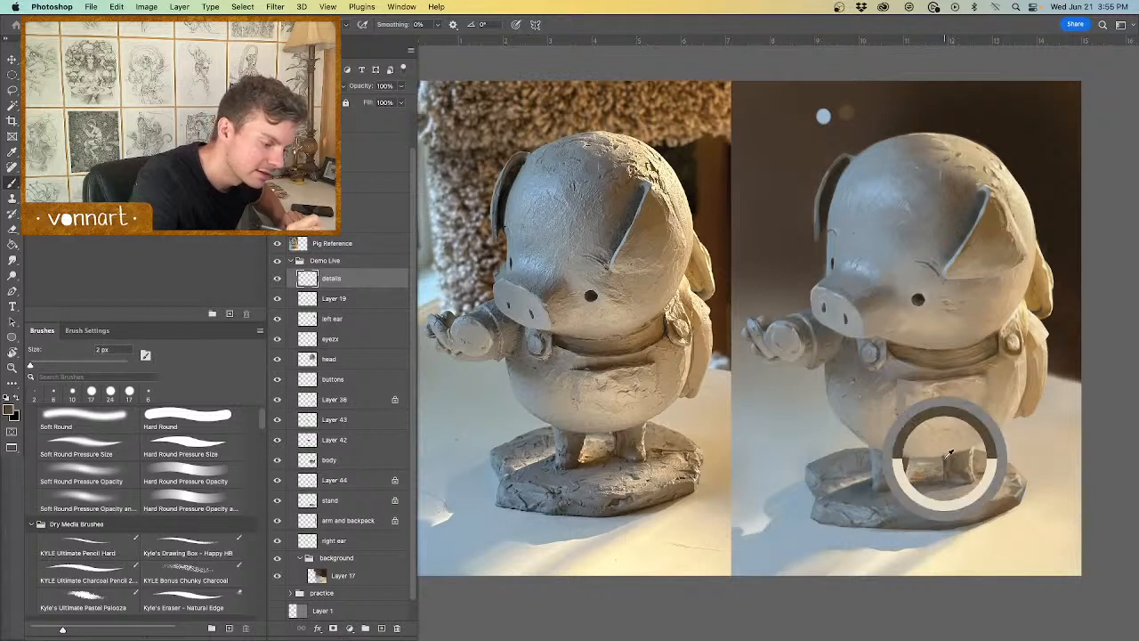
{"action": "left_click_drag", "start_coordinate": [978, 446], "coordinate": [978, 455]}
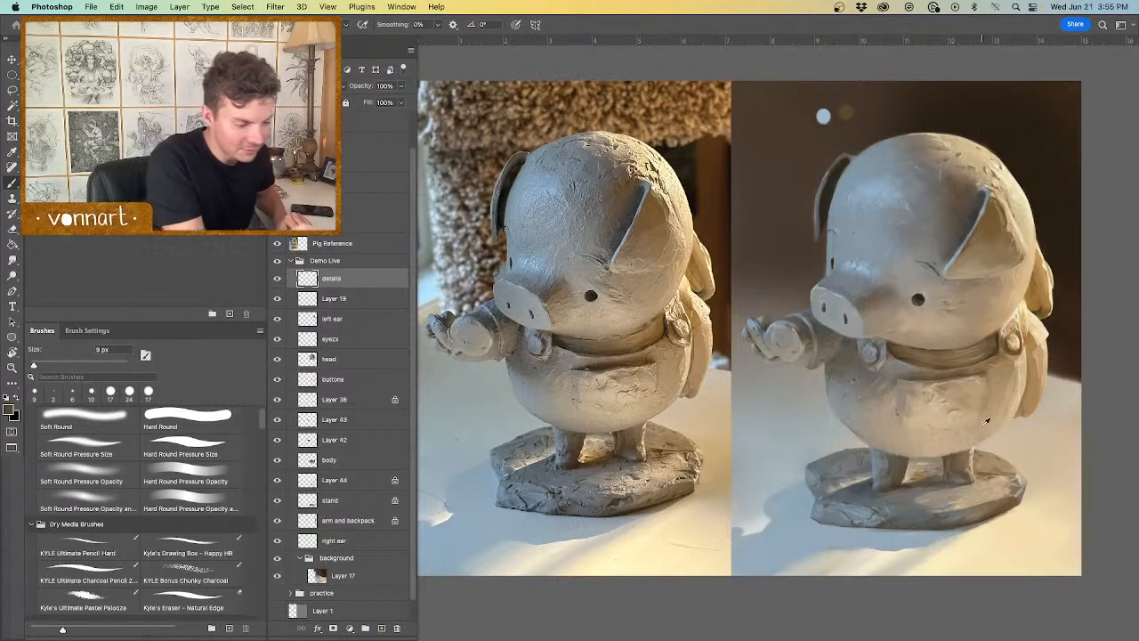
{"action": "left_click", "coordinate": [663, 408], "text": "alt"}
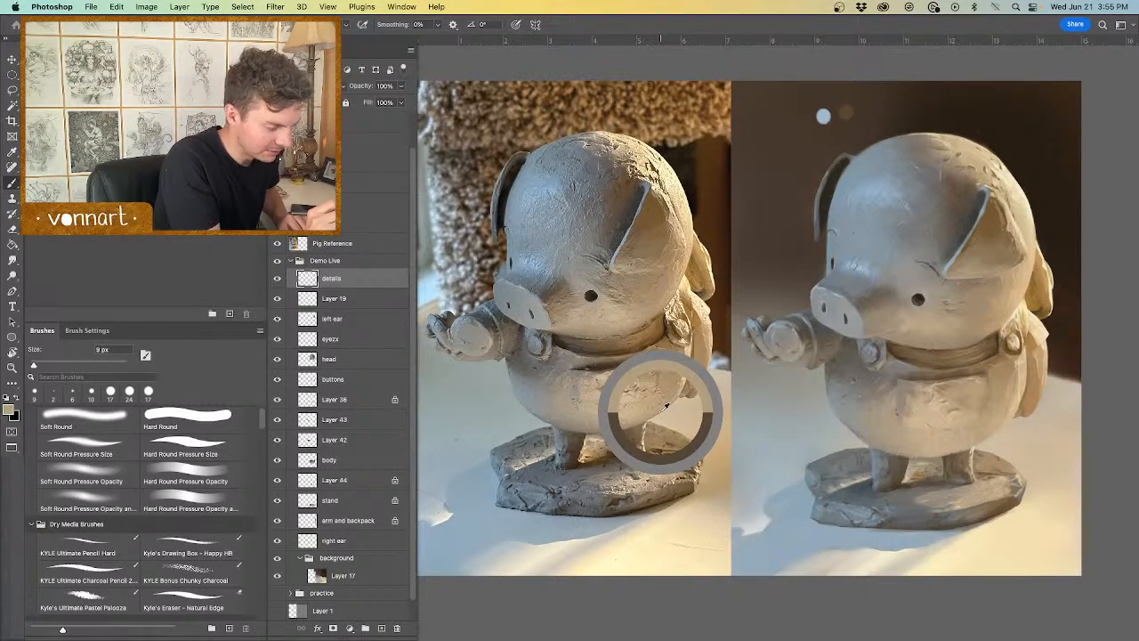
Step: Shade the body beside the lit-side strap and the backpack with sampled brown tones, at 13 px
{"action": "left_click_drag", "start_coordinate": [996, 434], "coordinate": [1002, 425]}
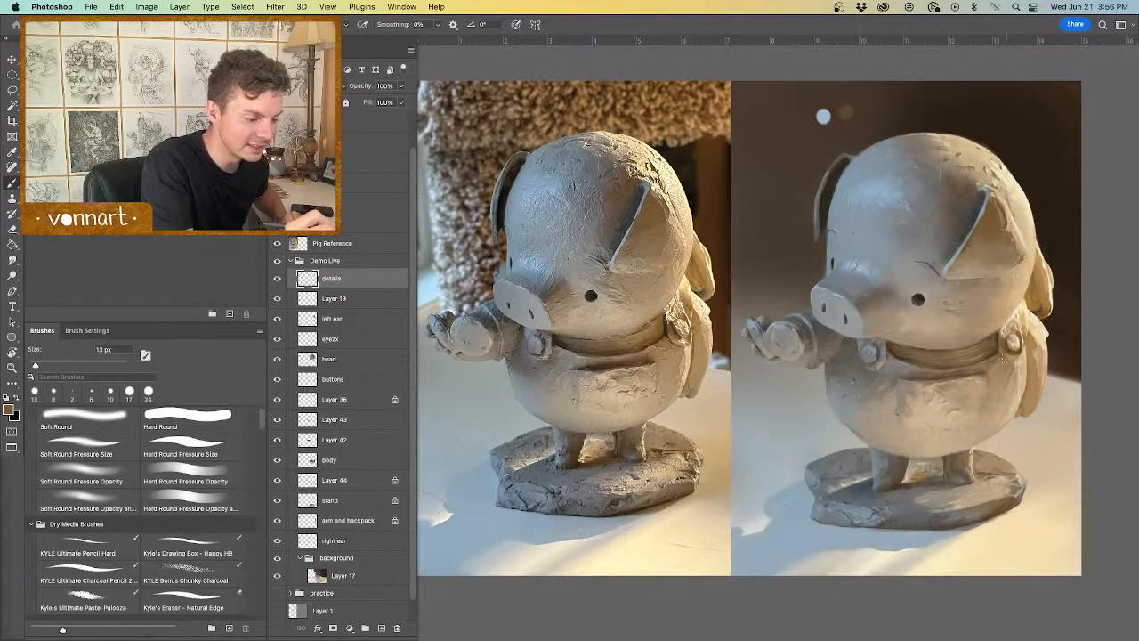
{"action": "left_click", "coordinate": [1007, 348], "text": "alt"}
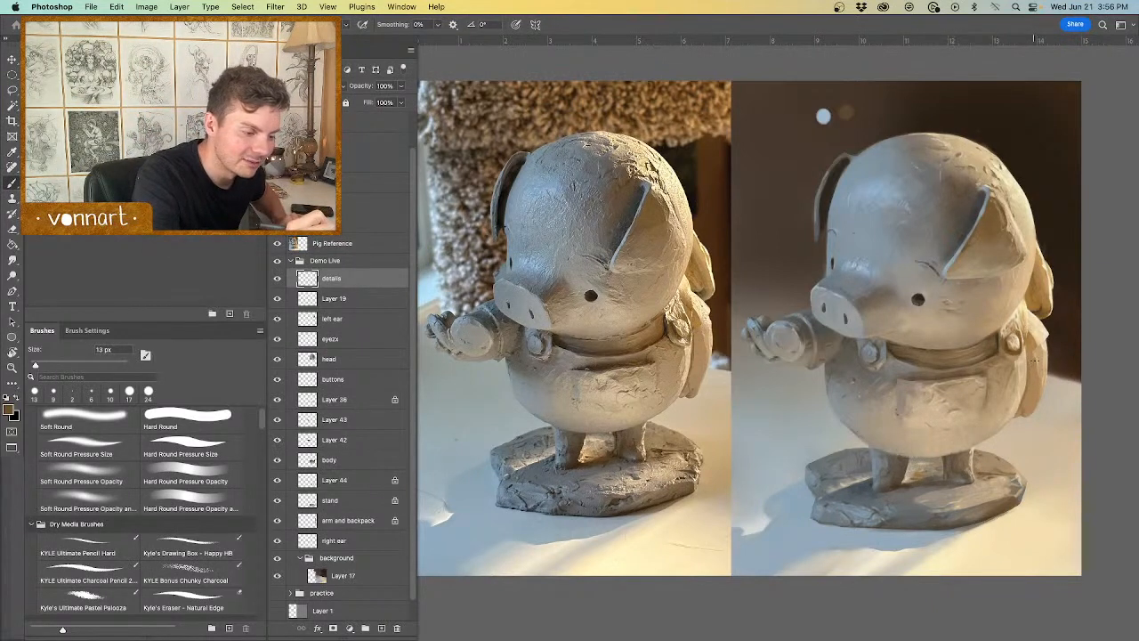
{"action": "left_click", "coordinate": [1035, 364], "text": "alt"}
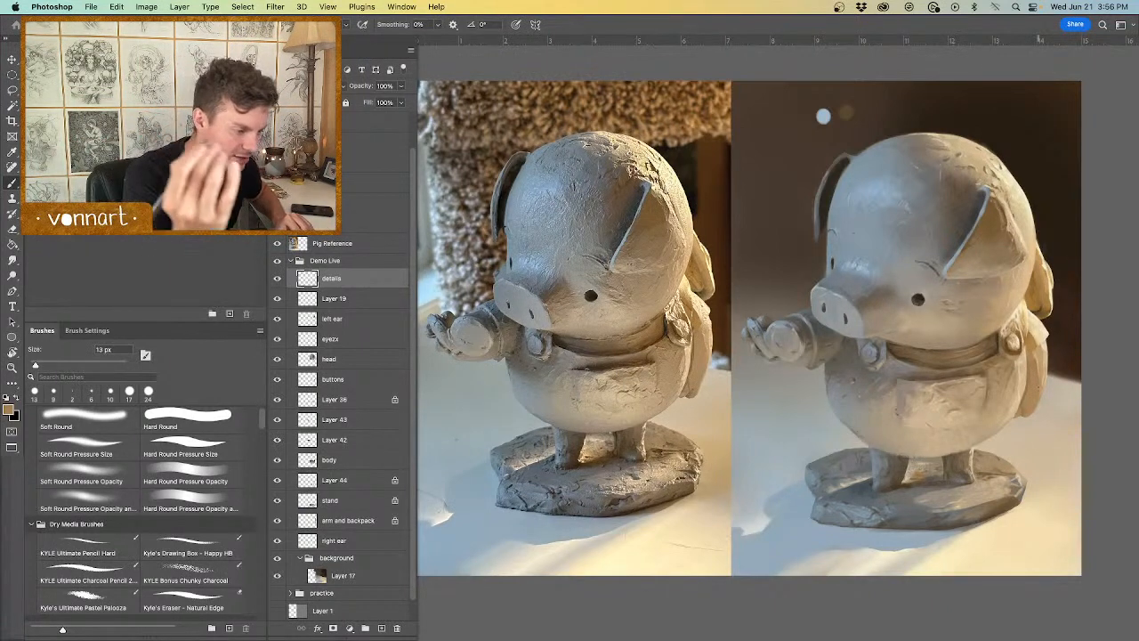
Step: Add clay highlights along the lit top edge of the head with white and sampled cream and tan, at 13 and 5 px
{"action": "key", "text": "x"}
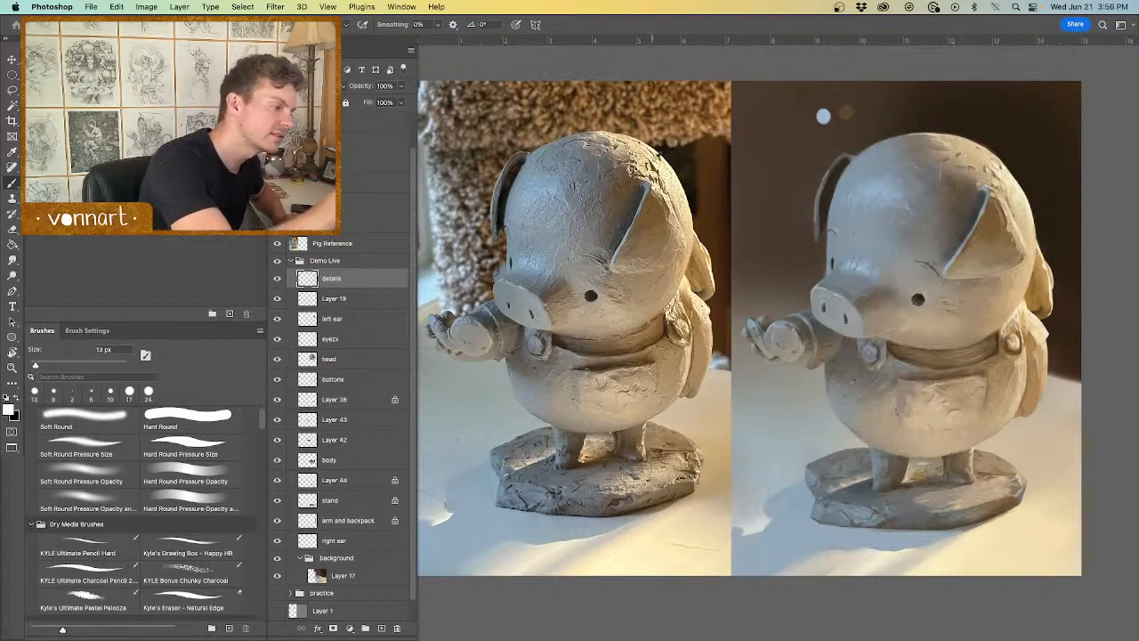
{"action": "left_click", "coordinate": [639, 162], "text": "alt"}
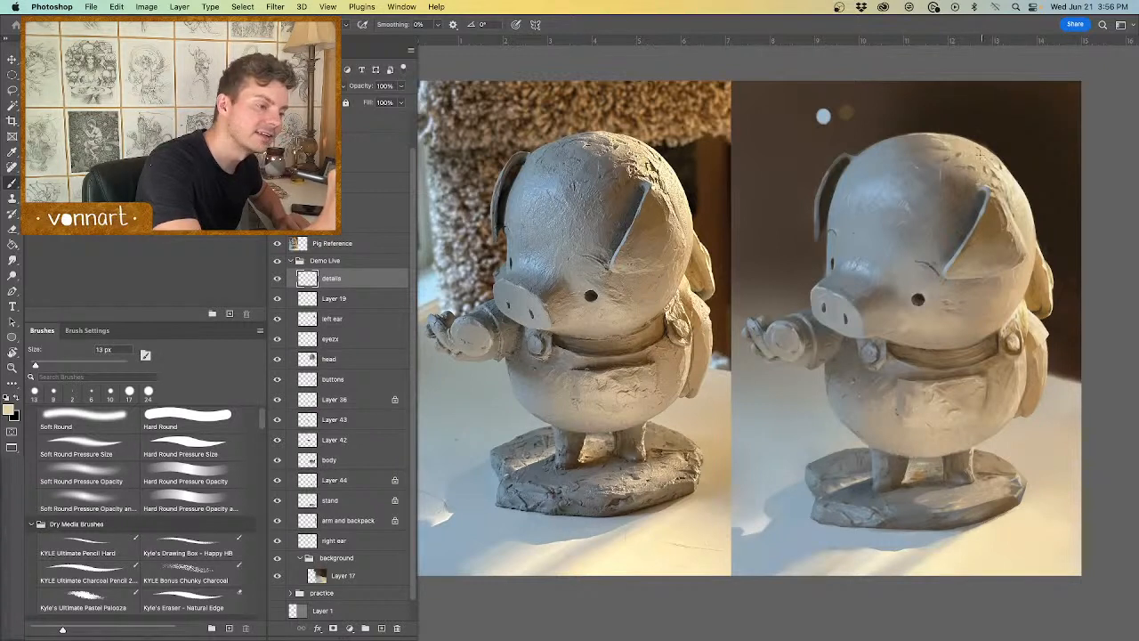
{"action": "left_click", "coordinate": [981, 145], "text": "alt"}
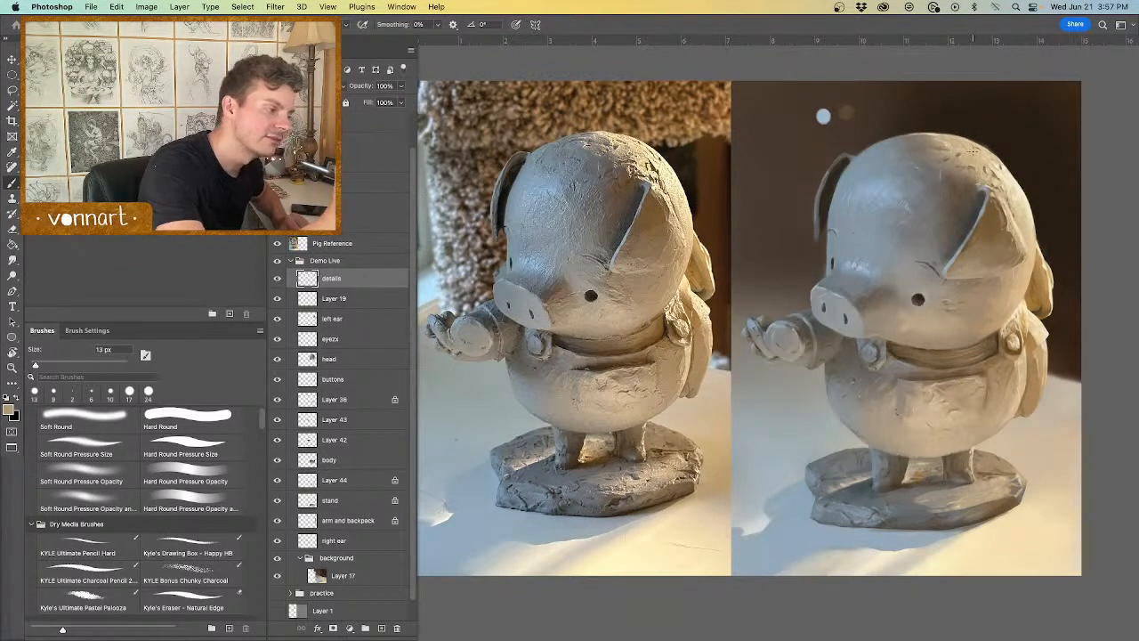
{"action": "key", "text": "x"}
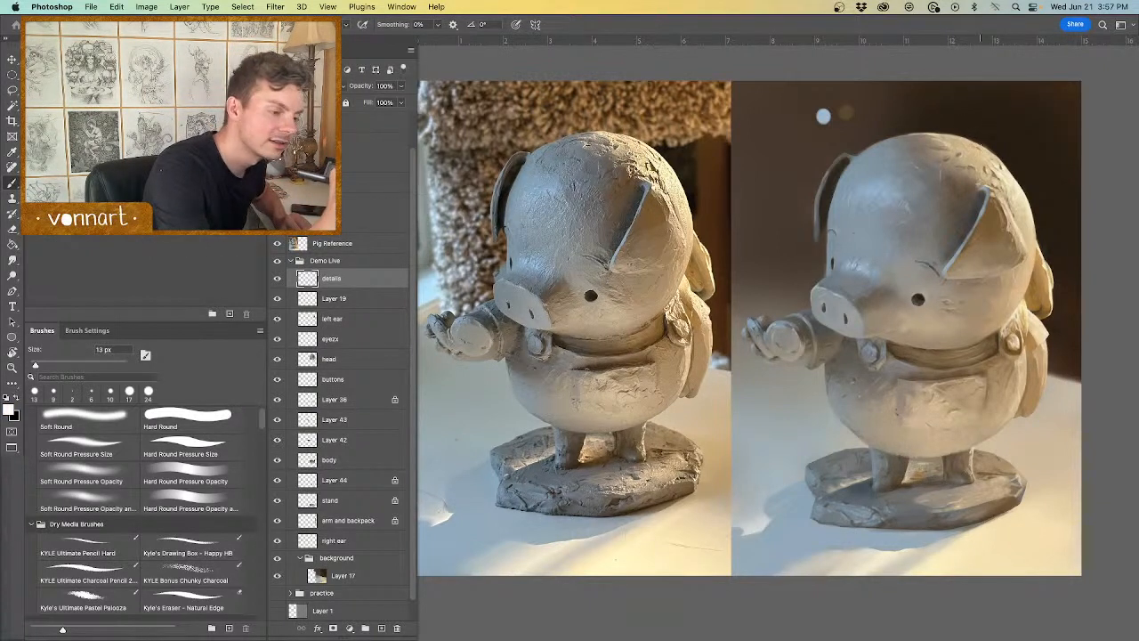
{"action": "left_click_drag", "start_coordinate": [981, 158], "coordinate": [985, 156]}
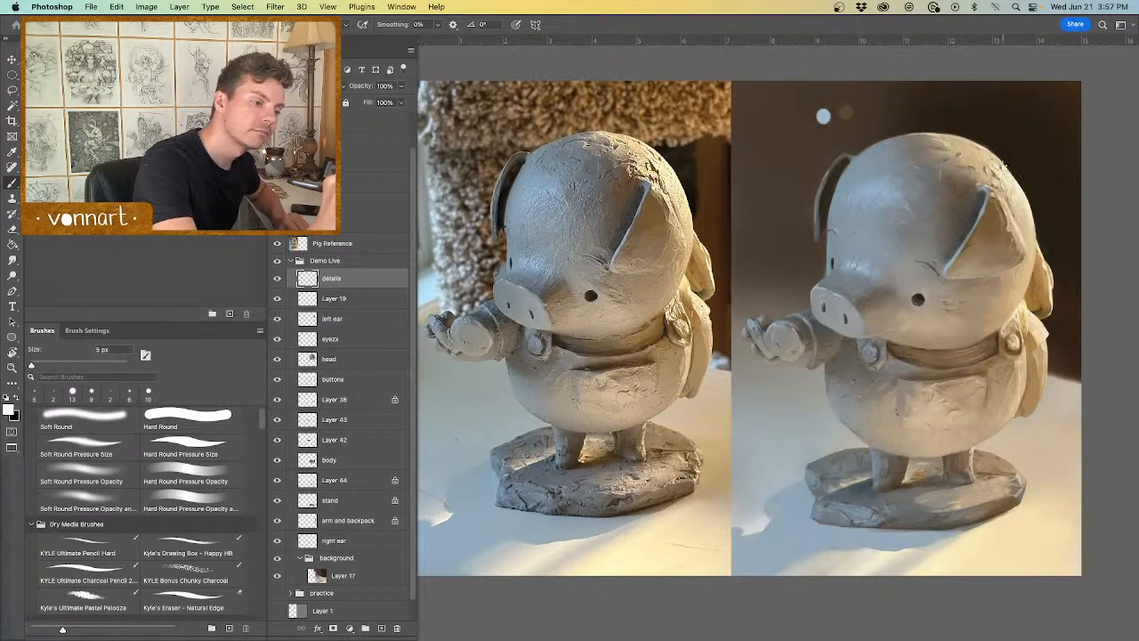
{"action": "left_click_drag", "start_coordinate": [1017, 176], "coordinate": [1013, 175]}
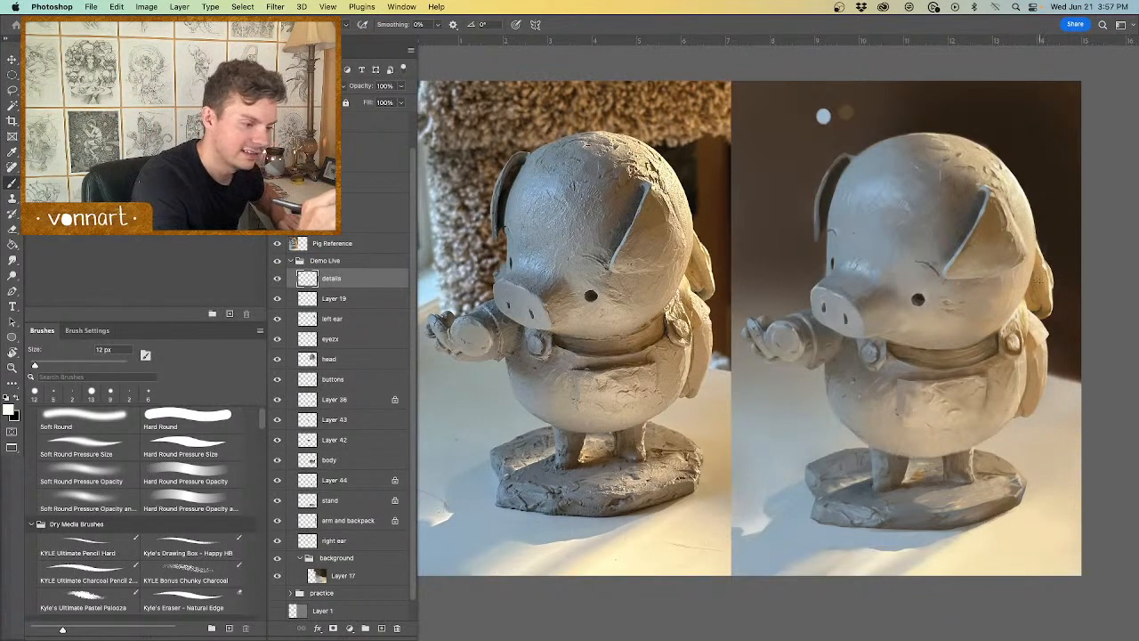
Step: Paint the lit side of the head below the ear with sampled dark brown and tan tones, at 12 px
{"action": "left_click", "coordinate": [1037, 303], "text": "alt"}
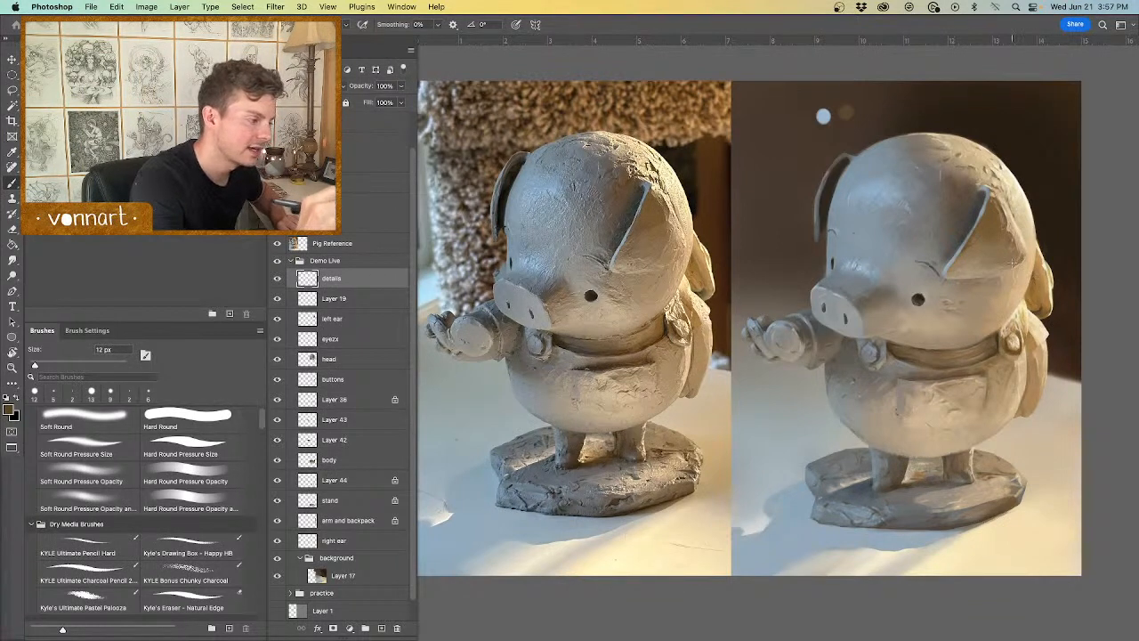
{"action": "left_click", "coordinate": [1017, 270], "text": "alt"}
{"action": "left_click", "coordinate": [1005, 278], "text": "alt"}
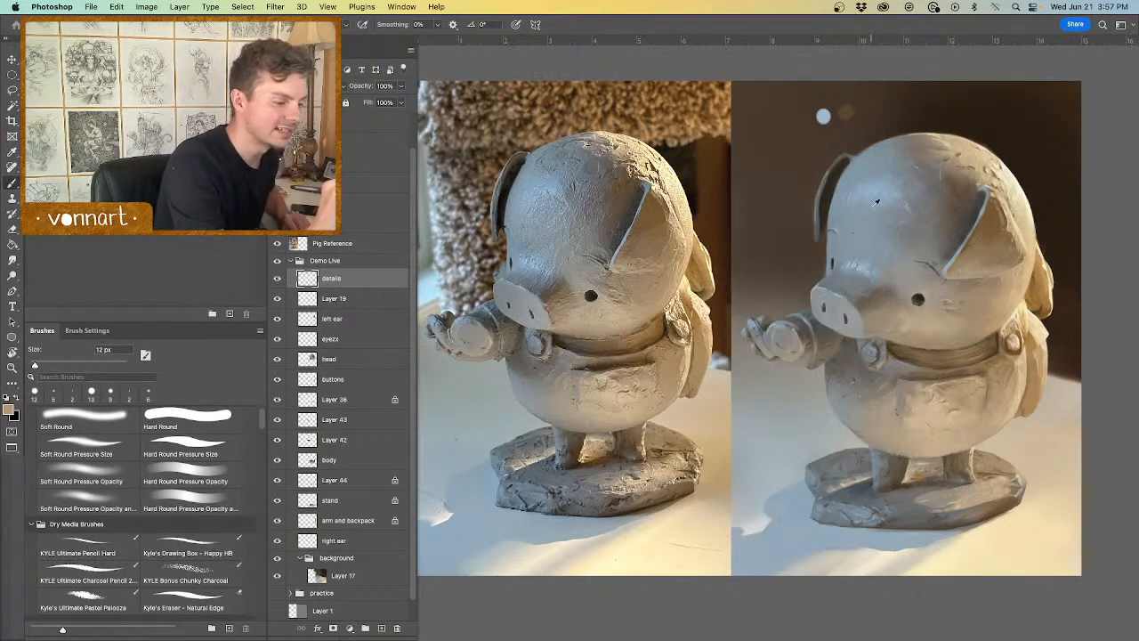
Step: Paint clay texture on the crown and forehead with sampled blue-grey tones, at 12 and 20 px
{"action": "left_click", "coordinate": [869, 264], "text": "alt"}
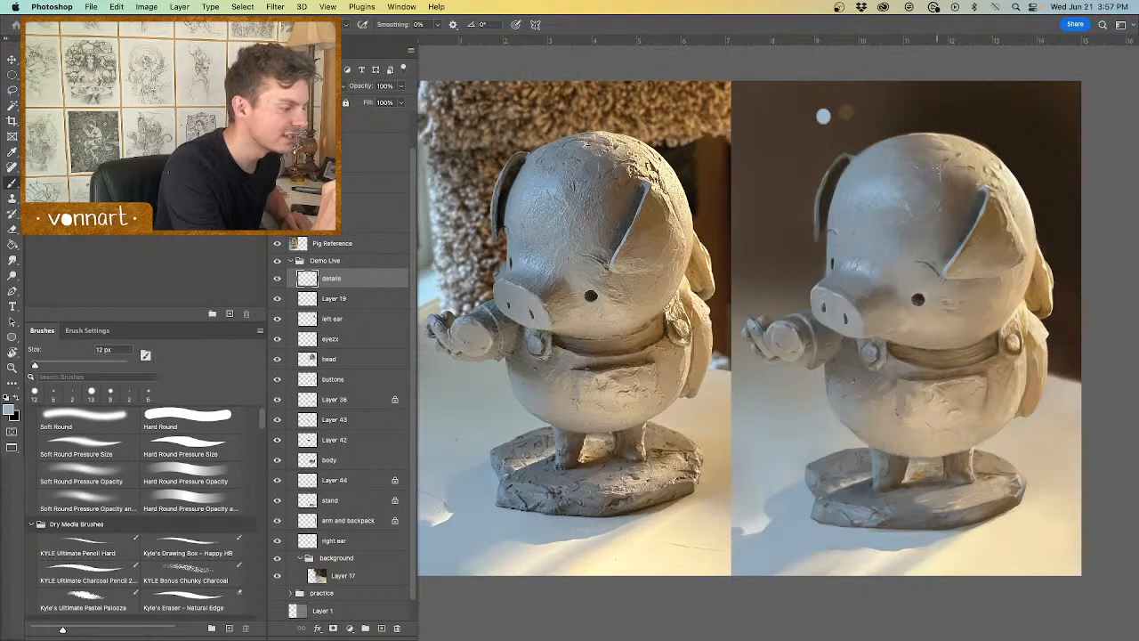
{"action": "left_click_drag", "start_coordinate": [926, 163], "coordinate": [919, 151]}
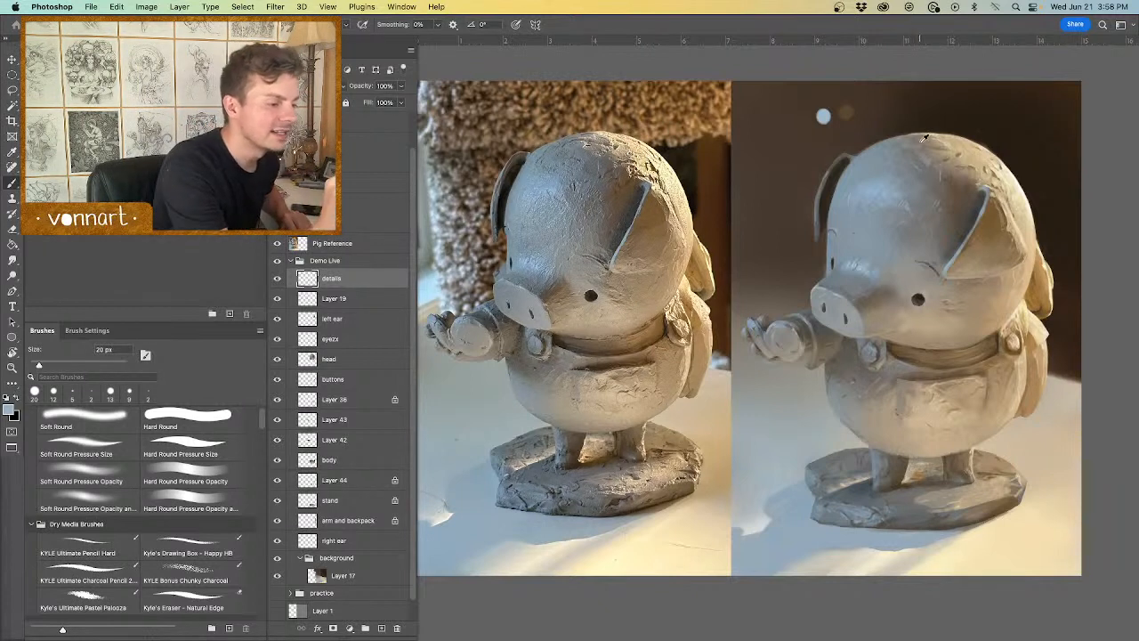
{"action": "left_click", "coordinate": [912, 147], "text": "alt"}
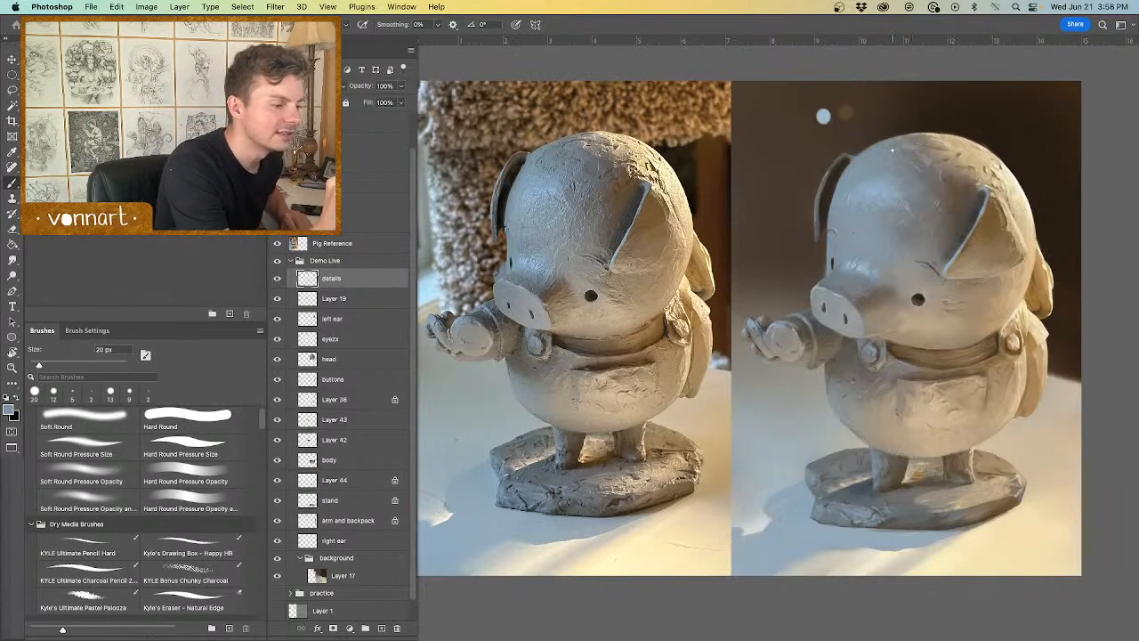
Step: Add fine clay ridges and highlights across the top of the head with sampled cream and tan, at 3 and 8 px
{"action": "left_click_drag", "start_coordinate": [930, 154], "coordinate": [927, 155]}
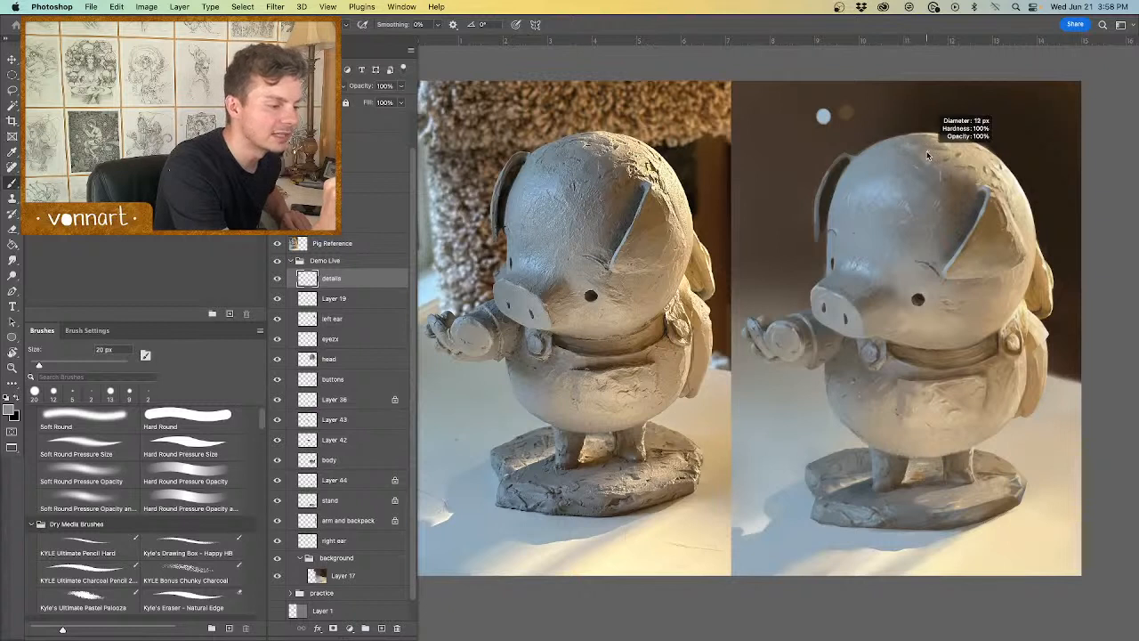
{"action": "left_click", "coordinate": [1008, 175], "text": "alt"}
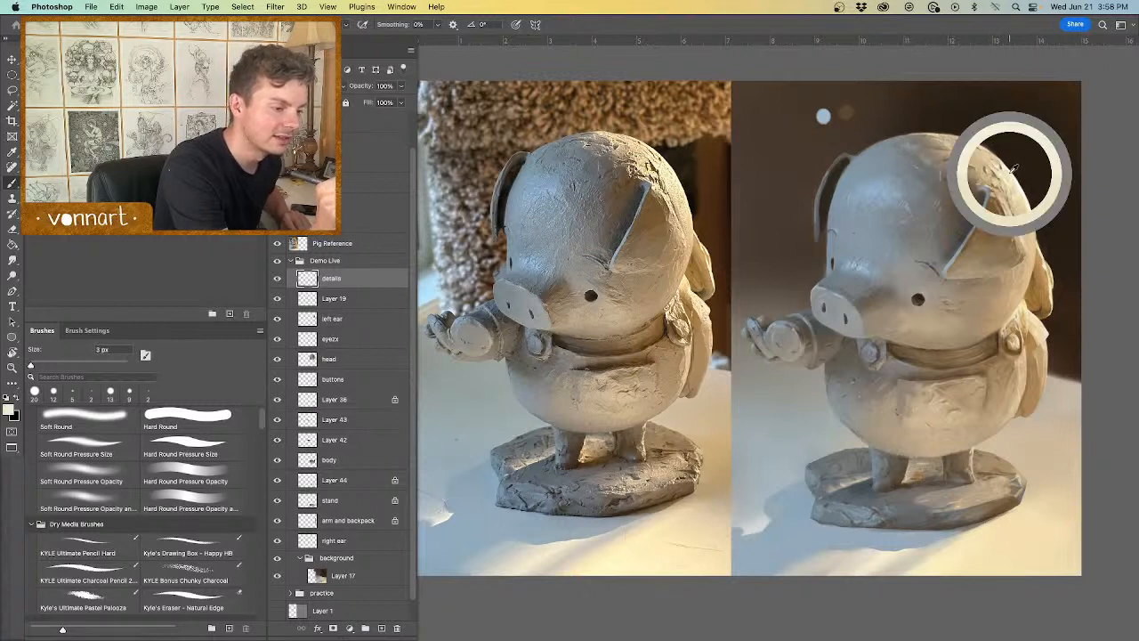
{"action": "left_click", "coordinate": [923, 145]}
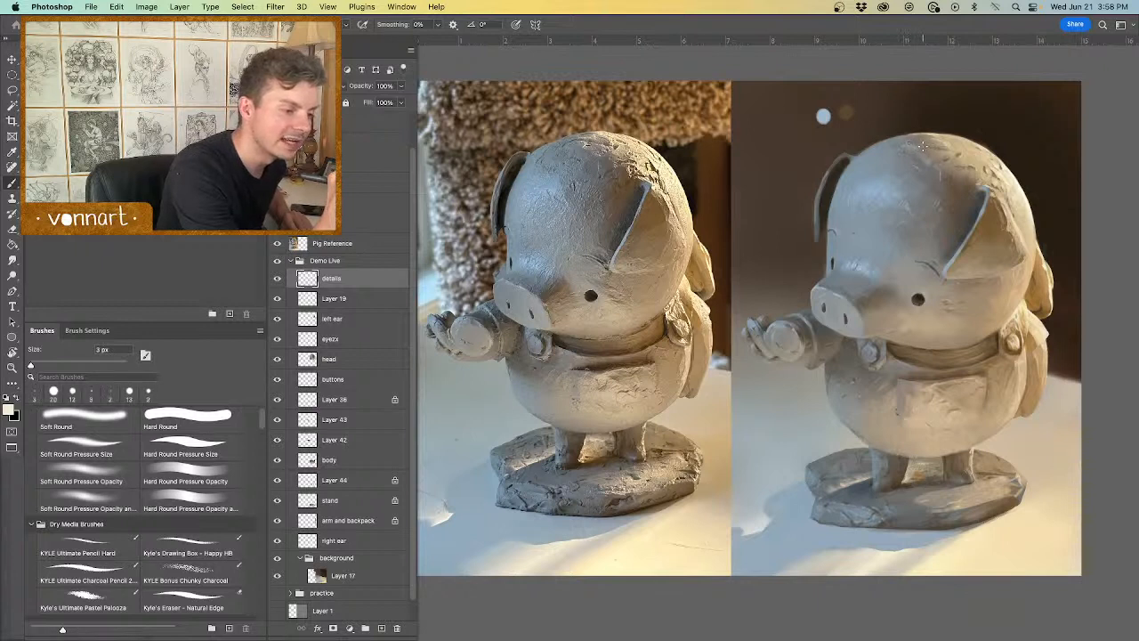
{"action": "left_click_drag", "start_coordinate": [923, 145], "coordinate": [926, 156]}
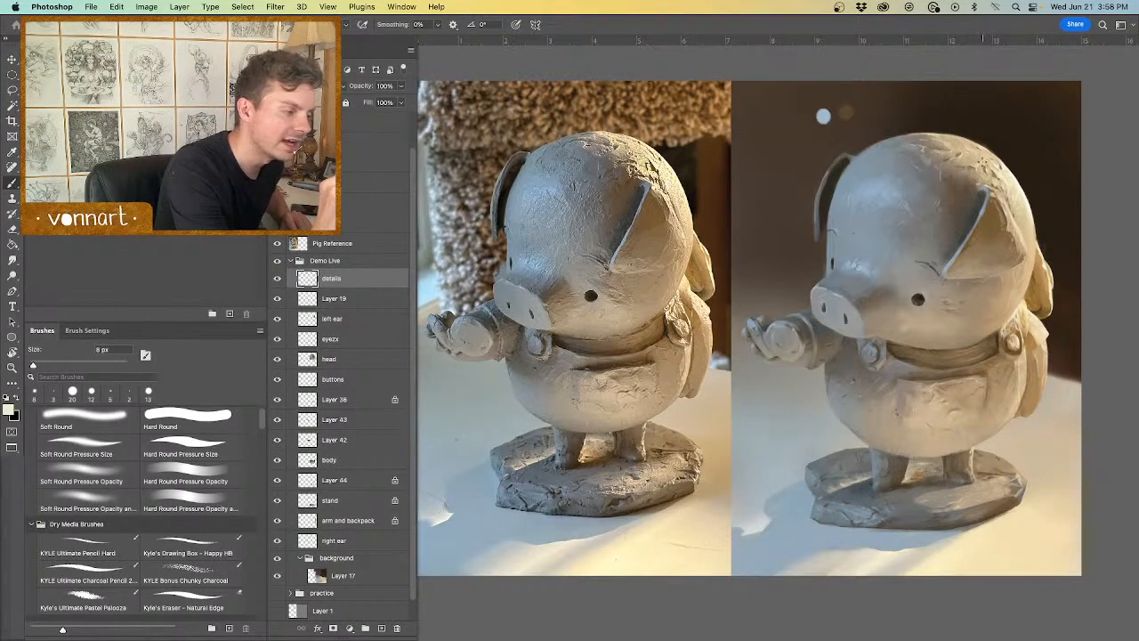
{"action": "left_click", "coordinate": [994, 168], "text": "alt"}
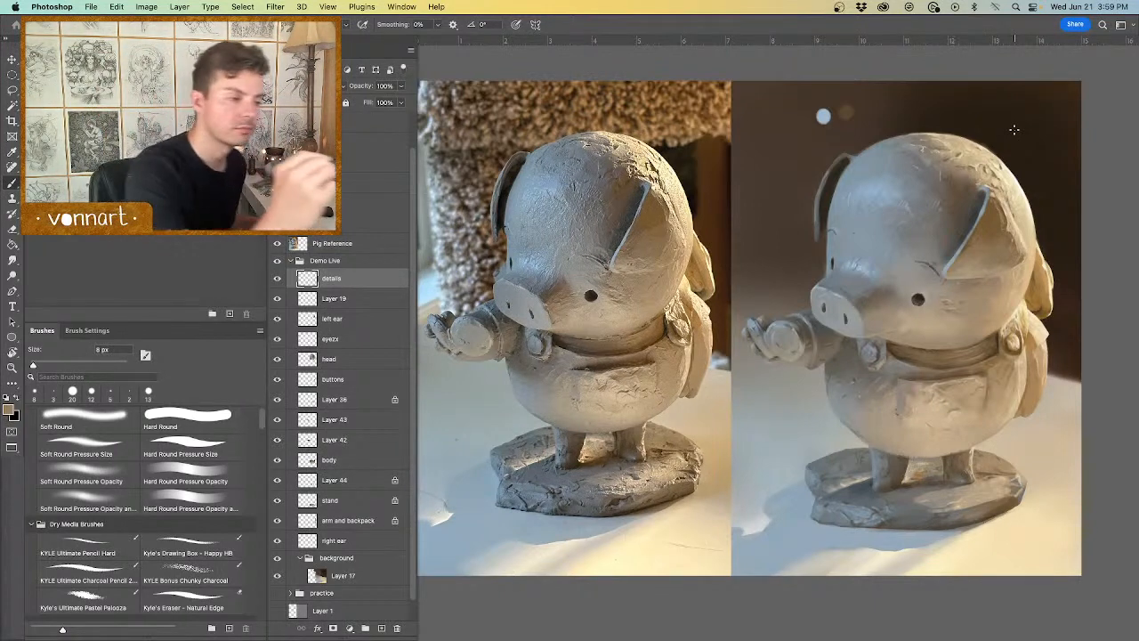
{"action": "left_click_drag", "start_coordinate": [999, 165], "coordinate": [986, 158]}
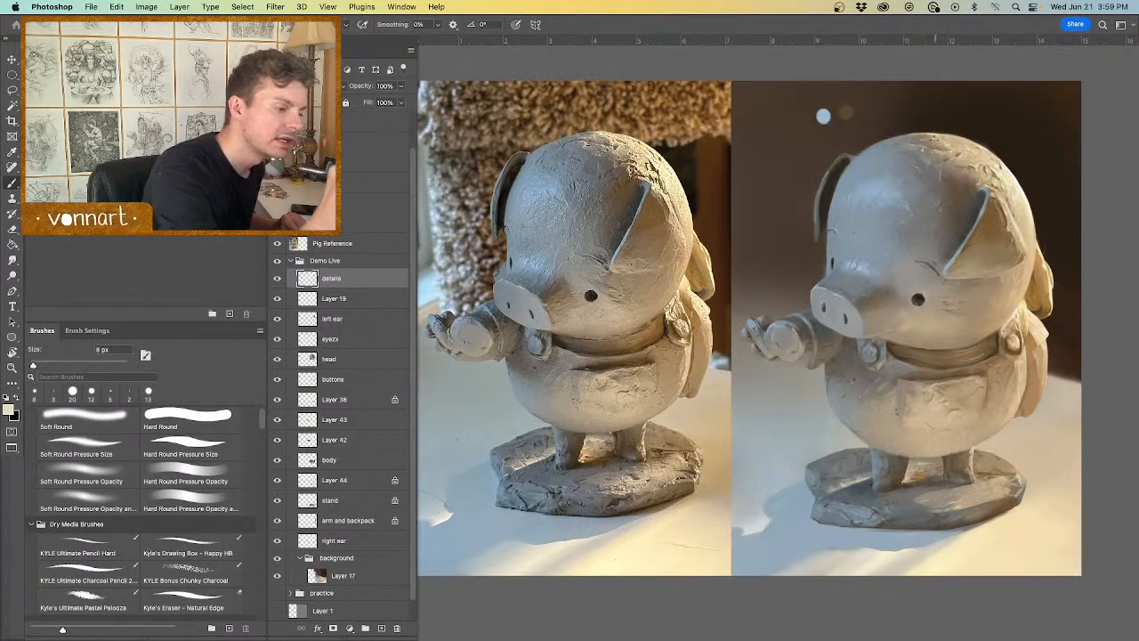
Step: Paint clay texture across the forehead and around the tip of the near ear with sampled dark, grey and blue-grey tones, at 8 and 15 px
{"action": "left_click", "coordinate": [981, 206], "text": "alt"}
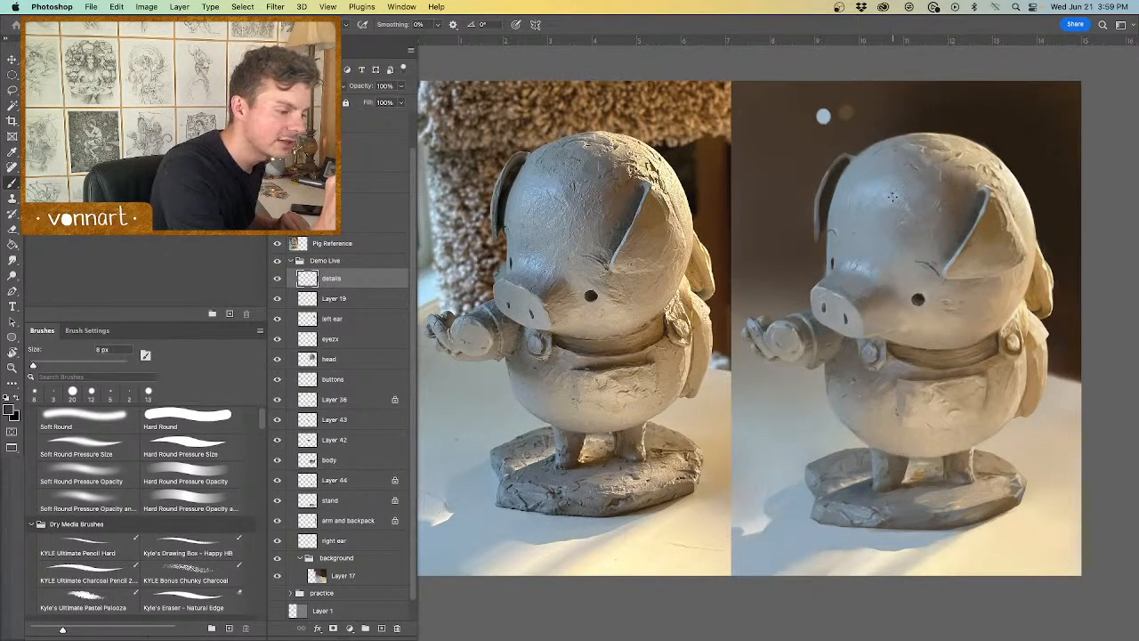
{"action": "left_click", "coordinate": [904, 172], "text": "alt"}
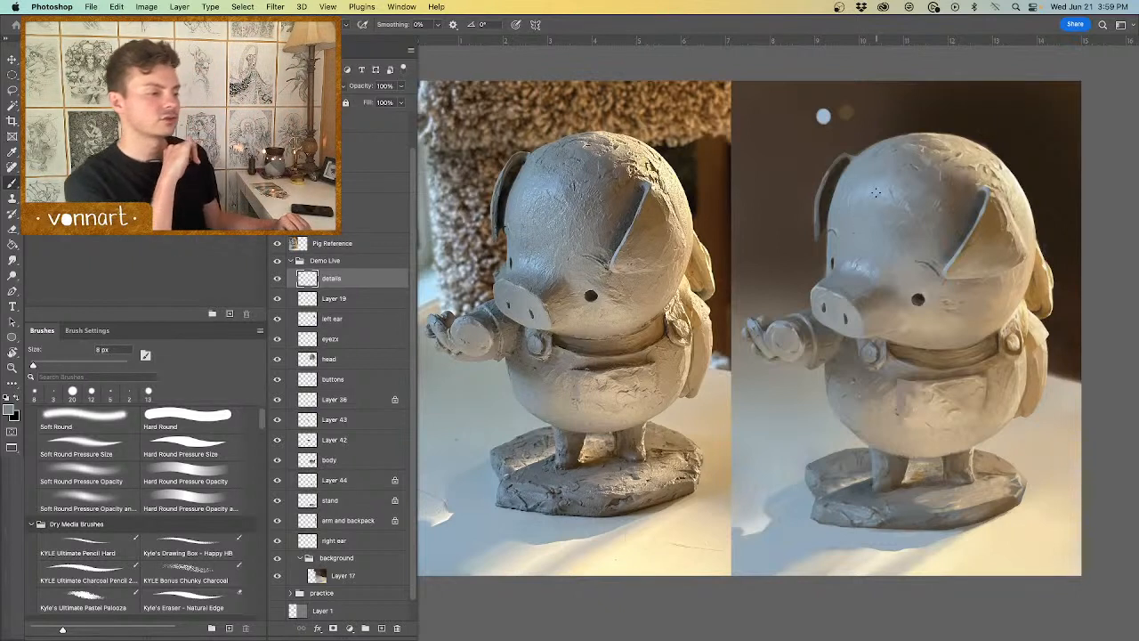
{"action": "left_click", "coordinate": [930, 274], "text": "alt"}
{"action": "left_click_drag", "start_coordinate": [939, 262], "coordinate": [944, 261]}
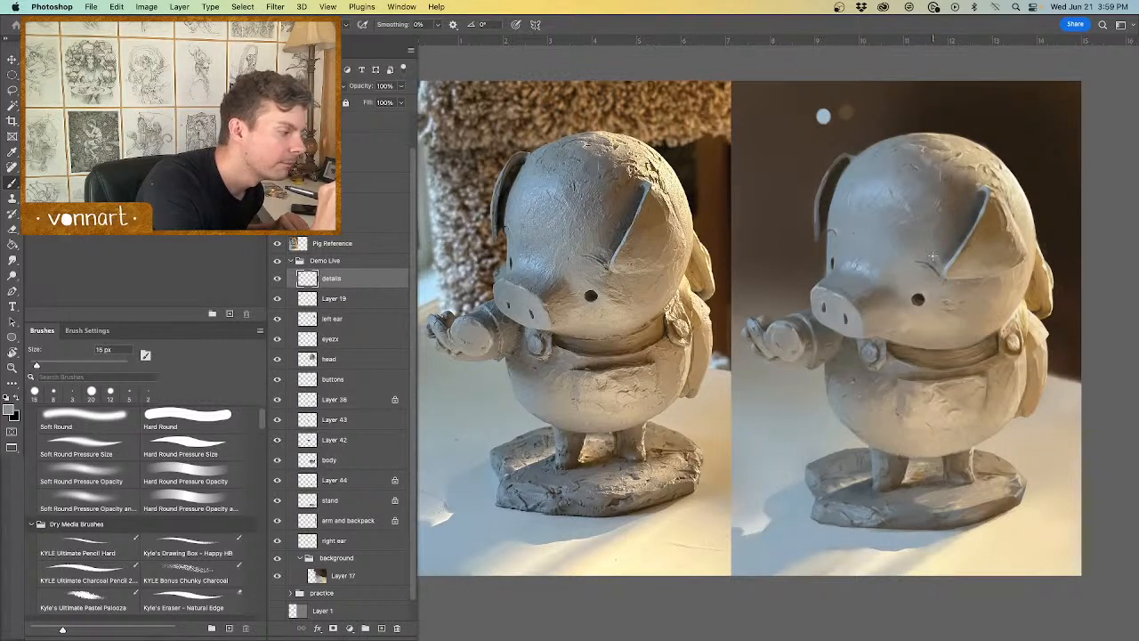
{"action": "left_click", "coordinate": [895, 190], "text": "alt"}
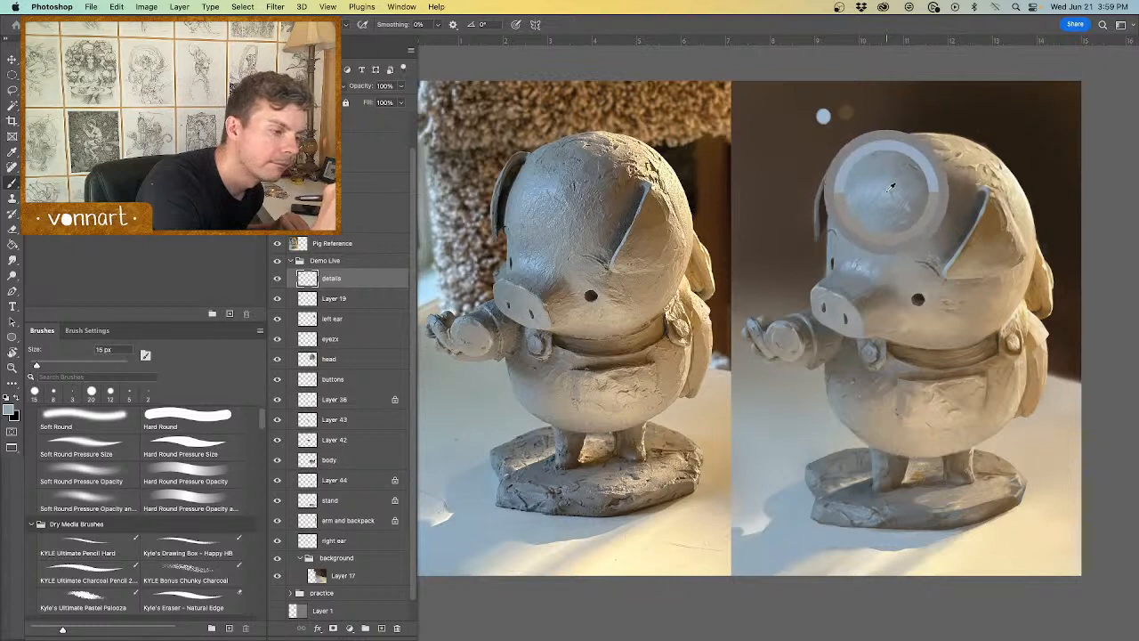
{"action": "left_click_drag", "start_coordinate": [944, 249], "coordinate": [942, 250]}
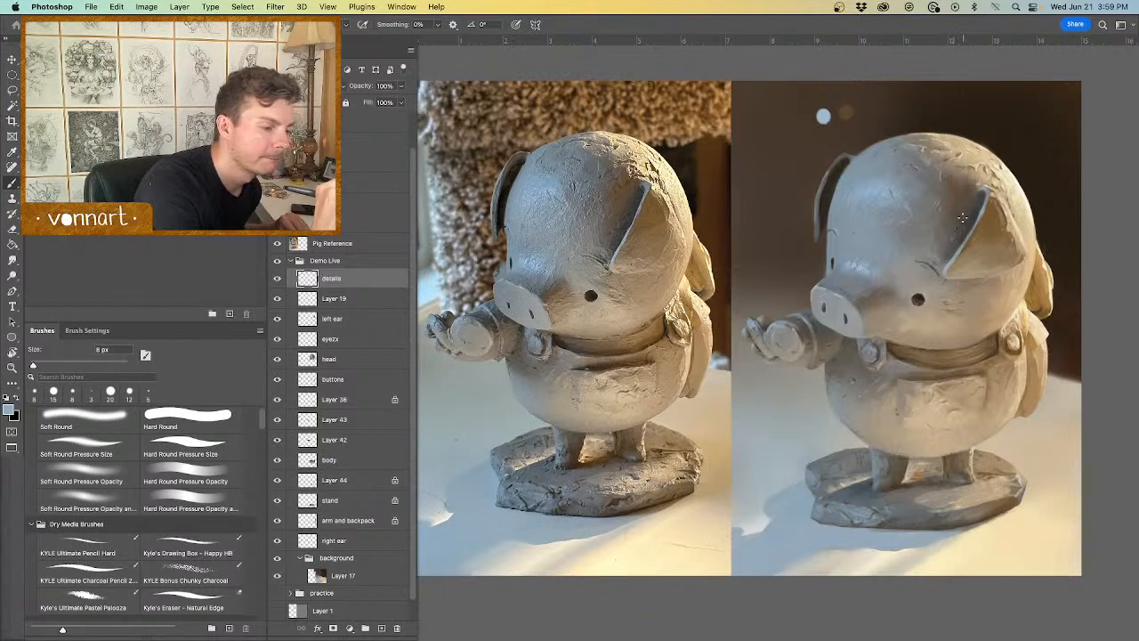
Step: Add fine clay marks to the shaded forehead with sampled brown and pale blue tones, at 8 px
{"action": "left_click", "coordinate": [958, 221], "text": "alt"}
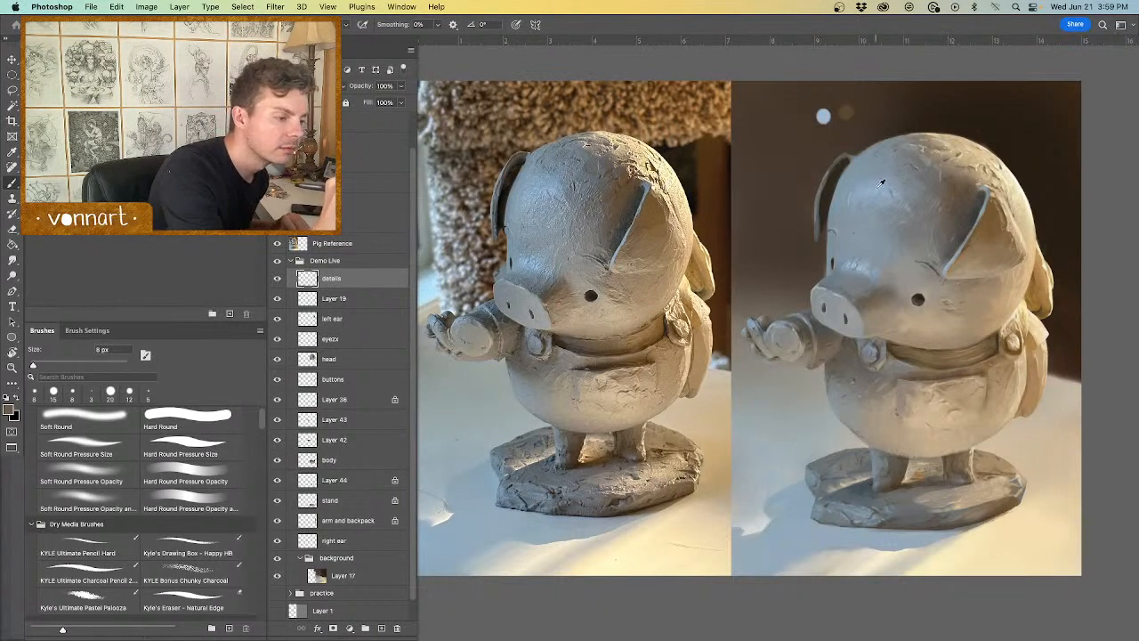
{"action": "left_click", "coordinate": [860, 265], "text": "alt"}
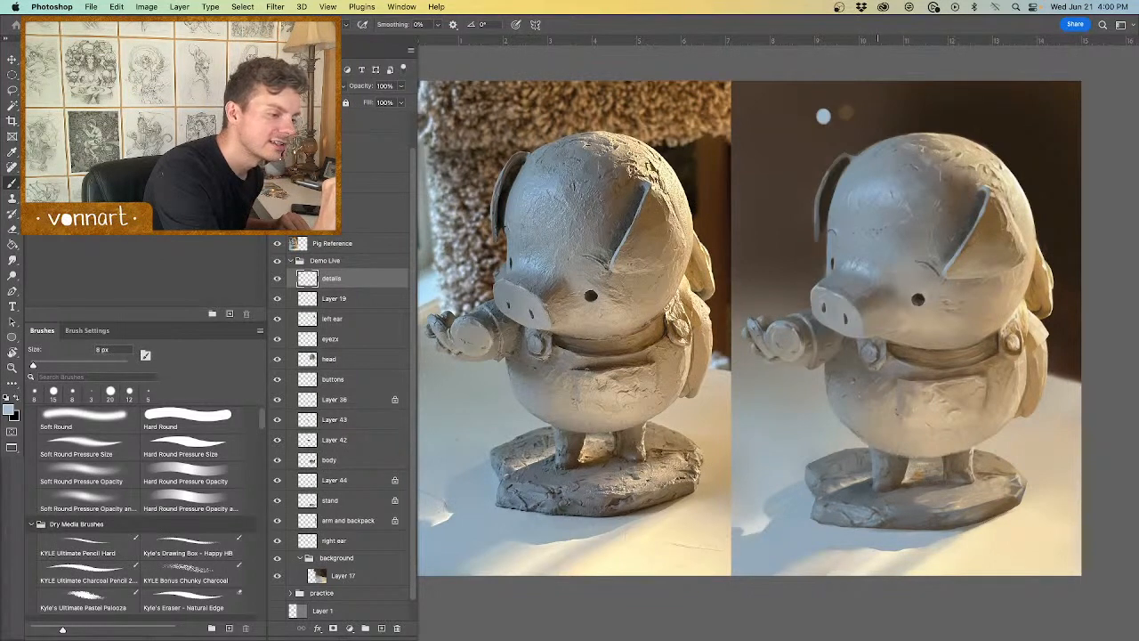
{"action": "left_click_drag", "start_coordinate": [882, 227], "coordinate": [872, 216]}
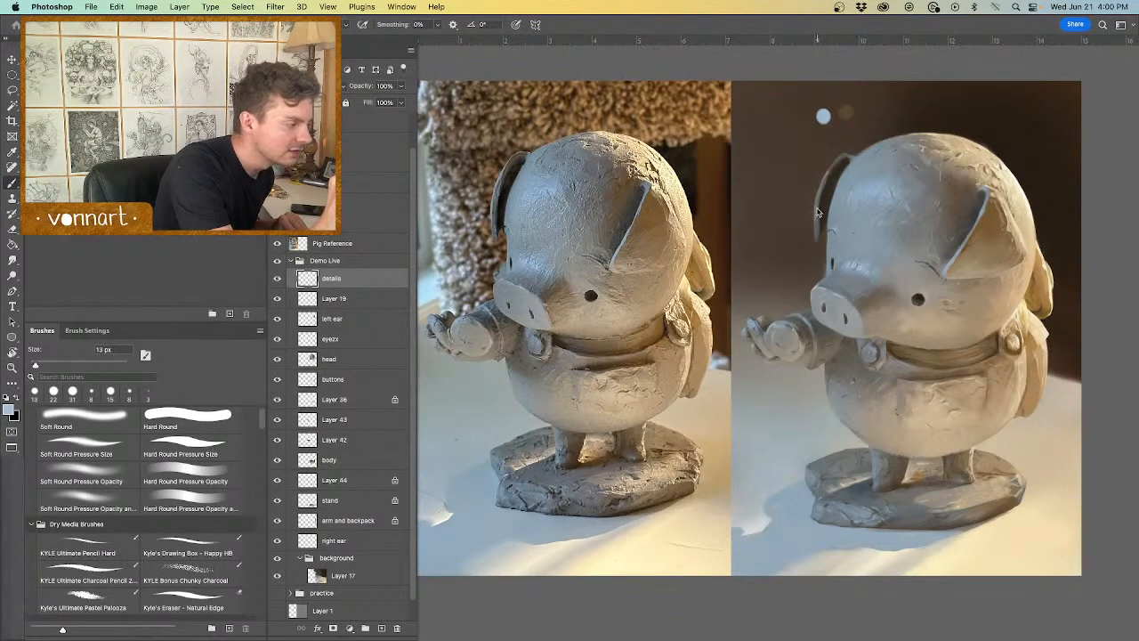
Step: Refine the rim of the far ear with sampled dark and blue-grey tones, at 13, 7 and 4 px
{"action": "left_click_drag", "start_coordinate": [819, 213], "coordinate": [813, 210]}
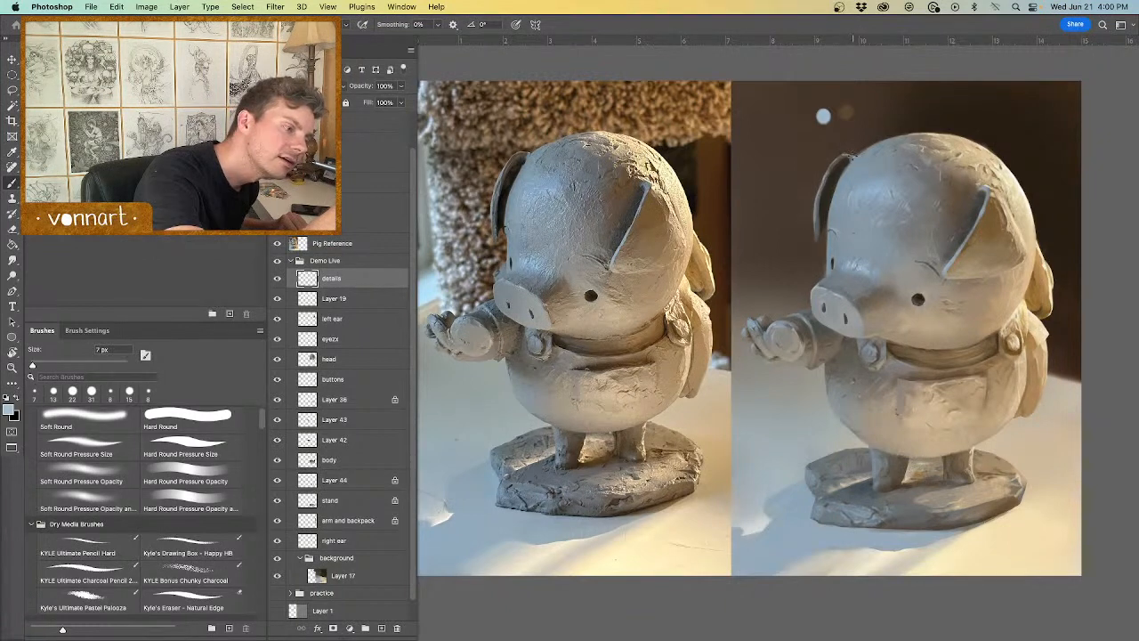
{"action": "left_click", "coordinate": [845, 152], "text": "alt"}
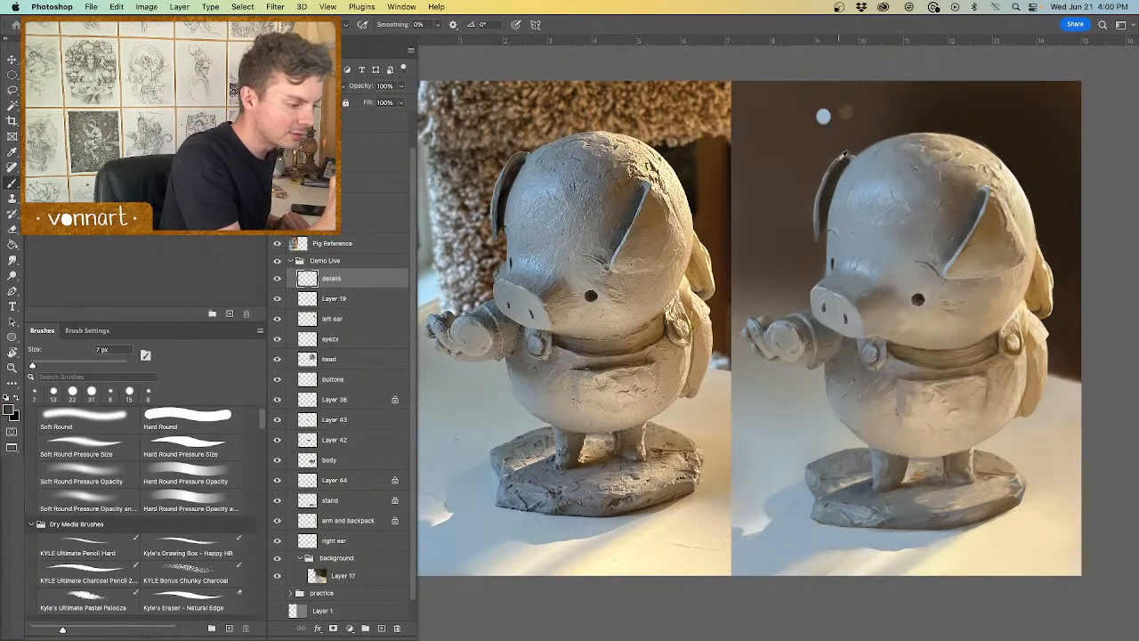
{"action": "left_click", "coordinate": [855, 161], "text": "alt"}
{"action": "left_click_drag", "start_coordinate": [836, 177], "coordinate": [829, 177]}
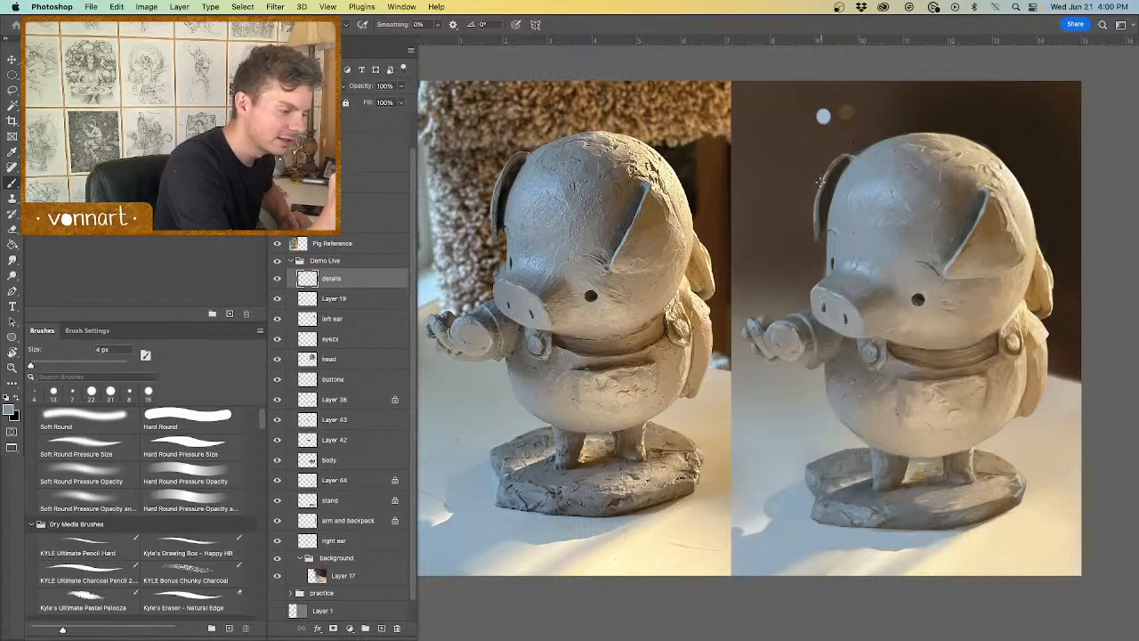
{"action": "left_click_drag", "start_coordinate": [820, 210], "coordinate": [817, 230]}
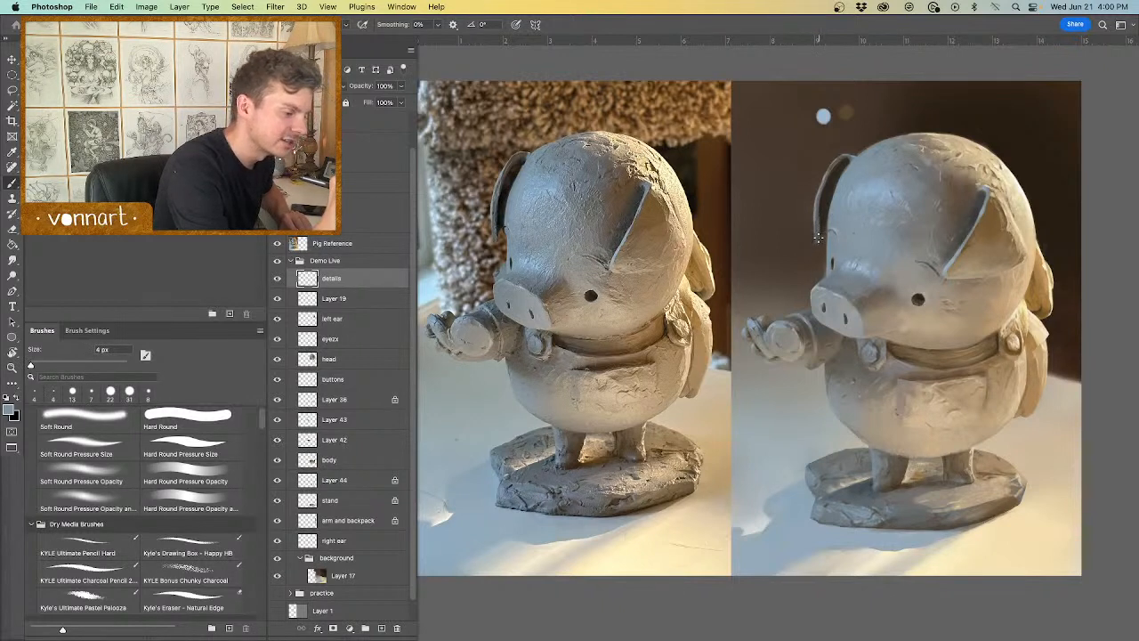
Step: Shade the inside and lower tip of the far ear with sampled grey tones, at 4, 18 and 10 px
{"action": "left_click", "coordinate": [831, 221], "text": "alt"}
{"action": "left_click", "coordinate": [815, 214], "text": "alt"}
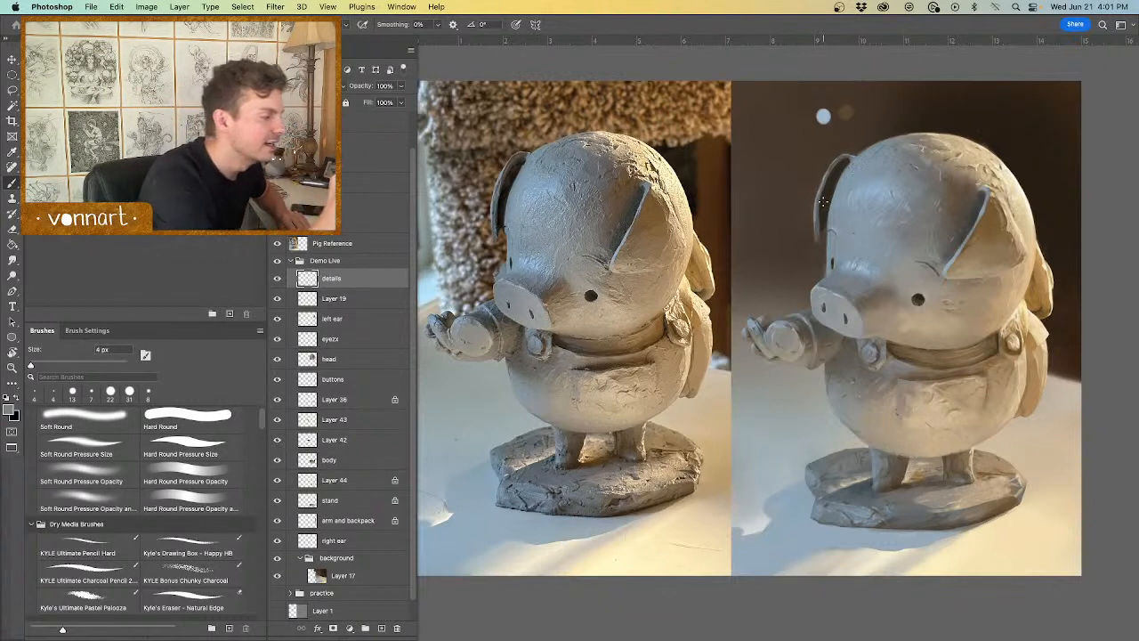
{"action": "left_click_drag", "start_coordinate": [821, 233], "coordinate": [827, 232]}
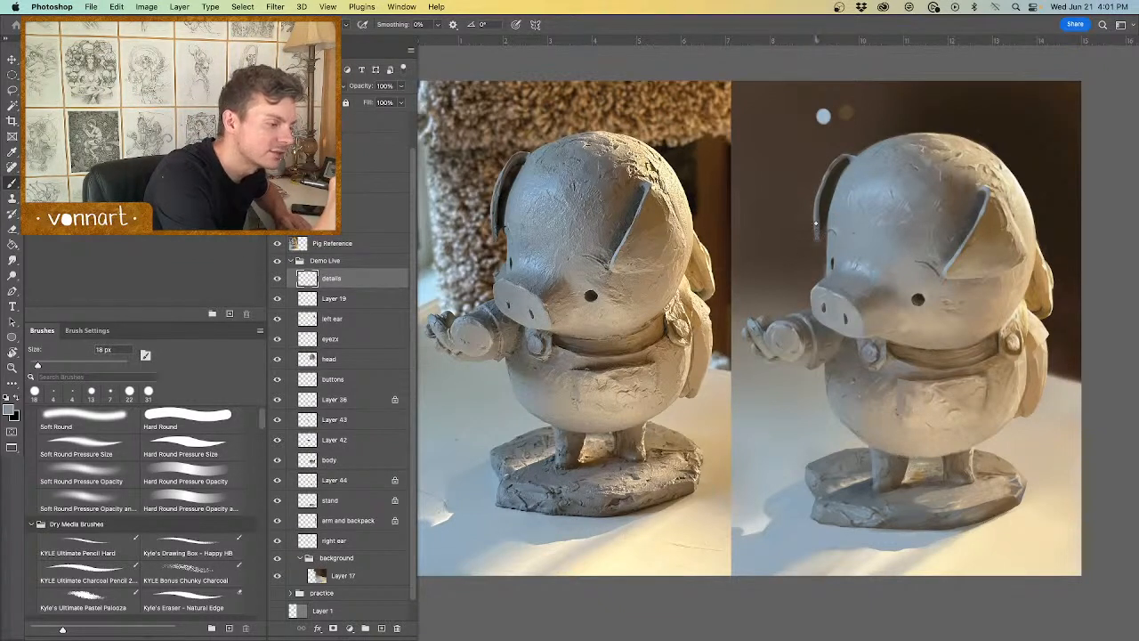
{"action": "left_click", "coordinate": [816, 234], "text": "alt"}
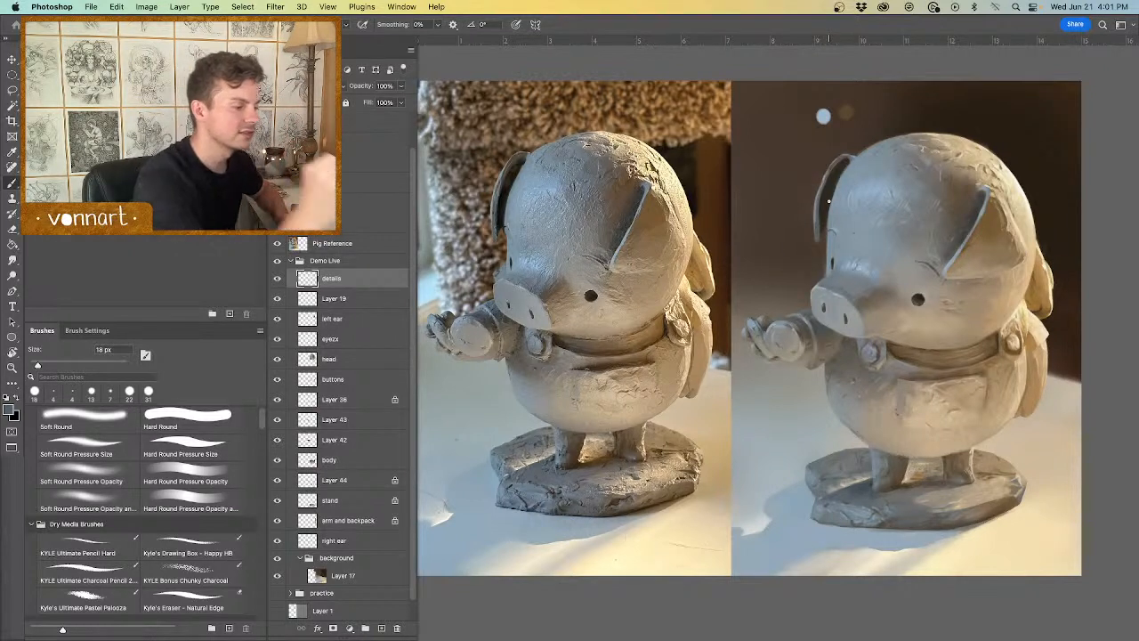
{"action": "left_click_drag", "start_coordinate": [831, 229], "coordinate": [828, 229]}
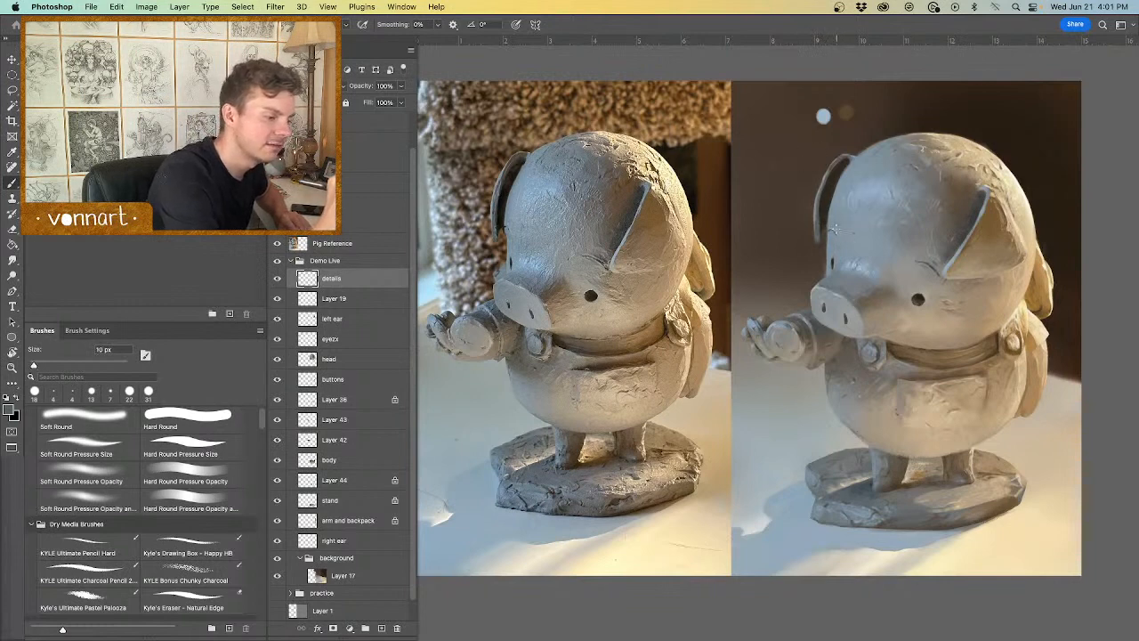
Step: Brush pale blue-grey highlights down the far side of the face at 10 px, and undo the trial outline beside the snout
{"action": "left_click", "coordinate": [858, 186], "text": "alt"}
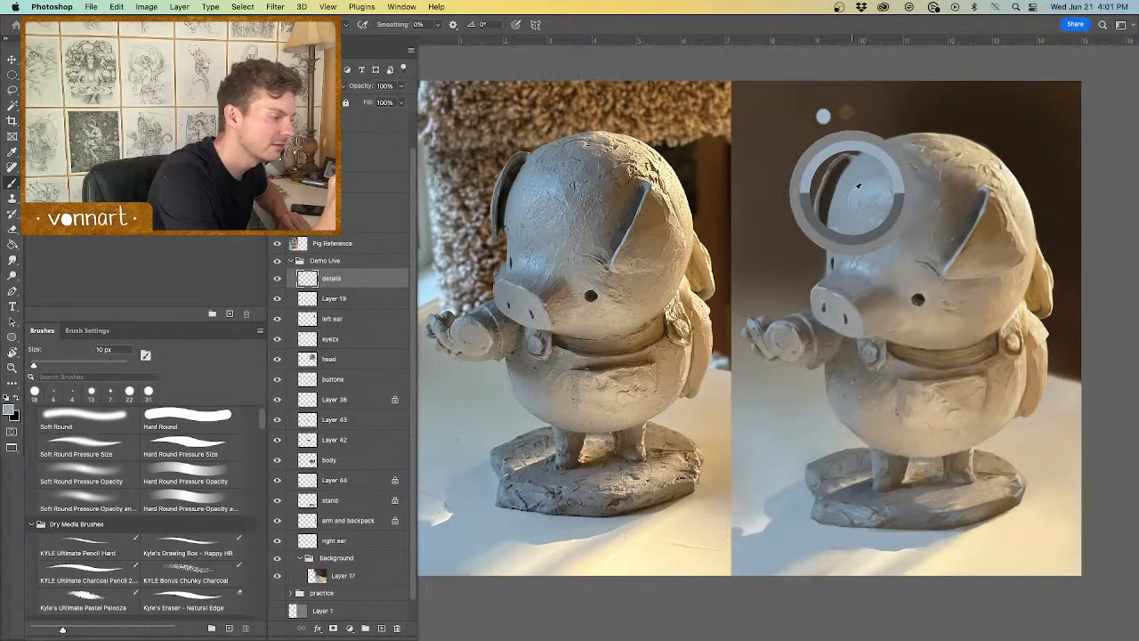
{"action": "left_click_drag", "start_coordinate": [854, 202], "coordinate": [836, 240]}
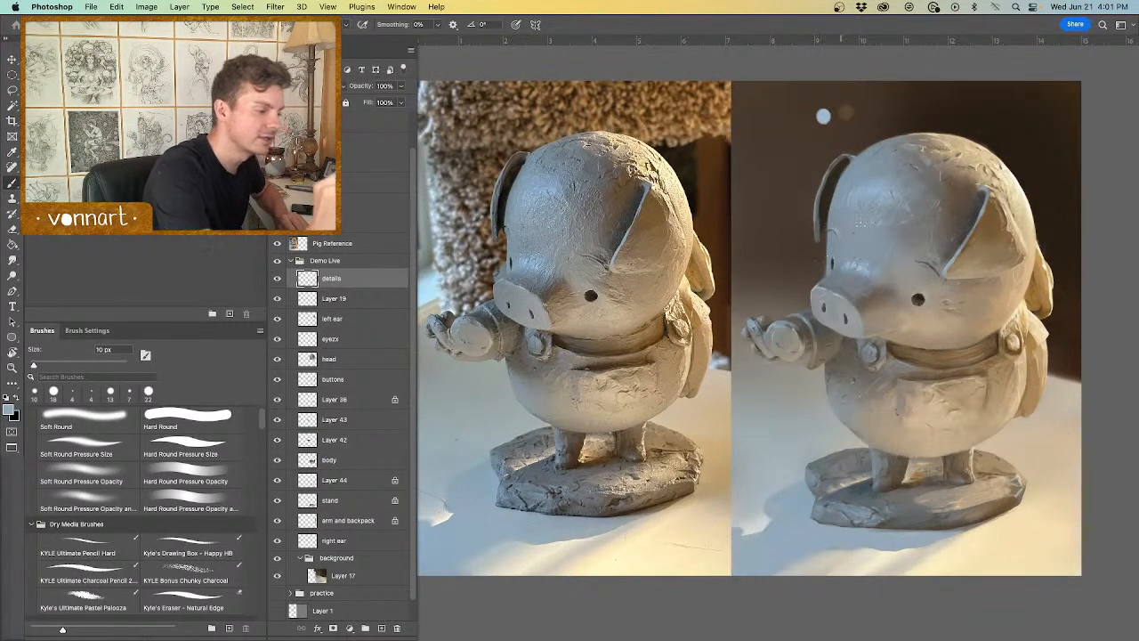
{"action": "left_click_drag", "start_coordinate": [827, 261], "coordinate": [802, 278]}
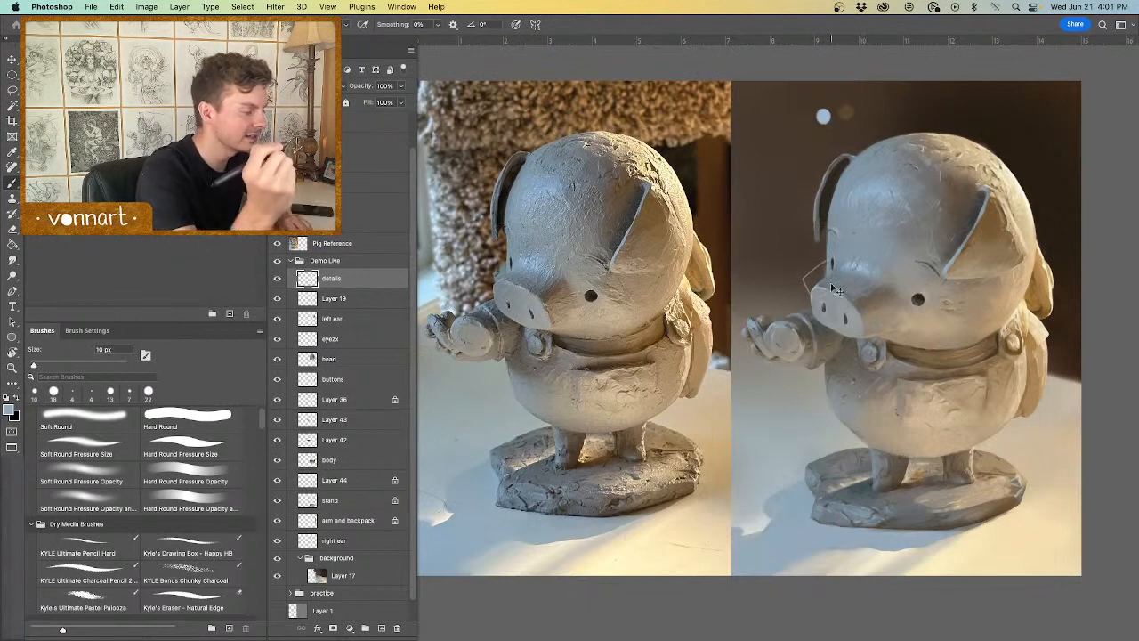
{"action": "key", "text": "super+z"}
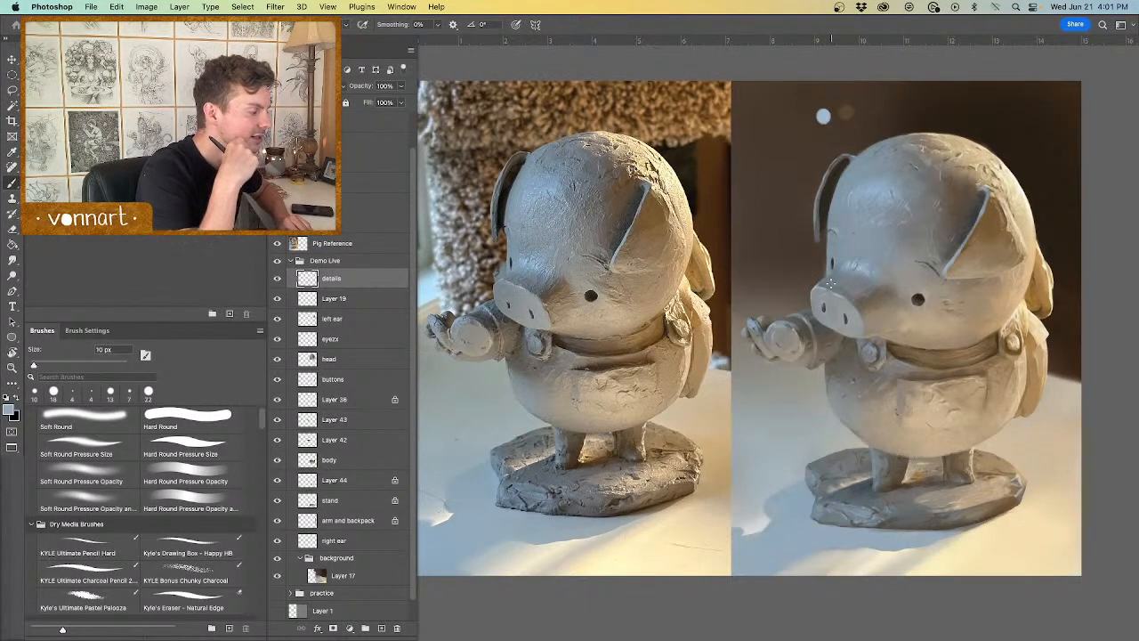
Step: Create a new layer above Layer 44 and choose the chalk brush from the smdg brush set
{"action": "left_click", "coordinate": [333, 482]}
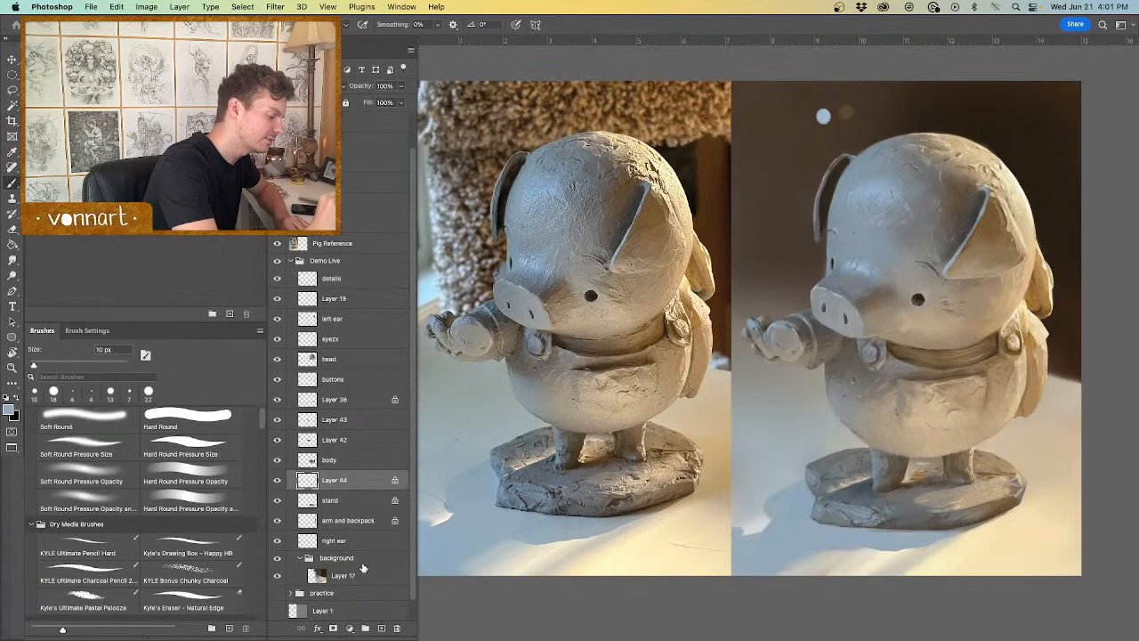
{"action": "left_click", "coordinate": [381, 628]}
{"action": "right_click", "coordinate": [883, 345]}
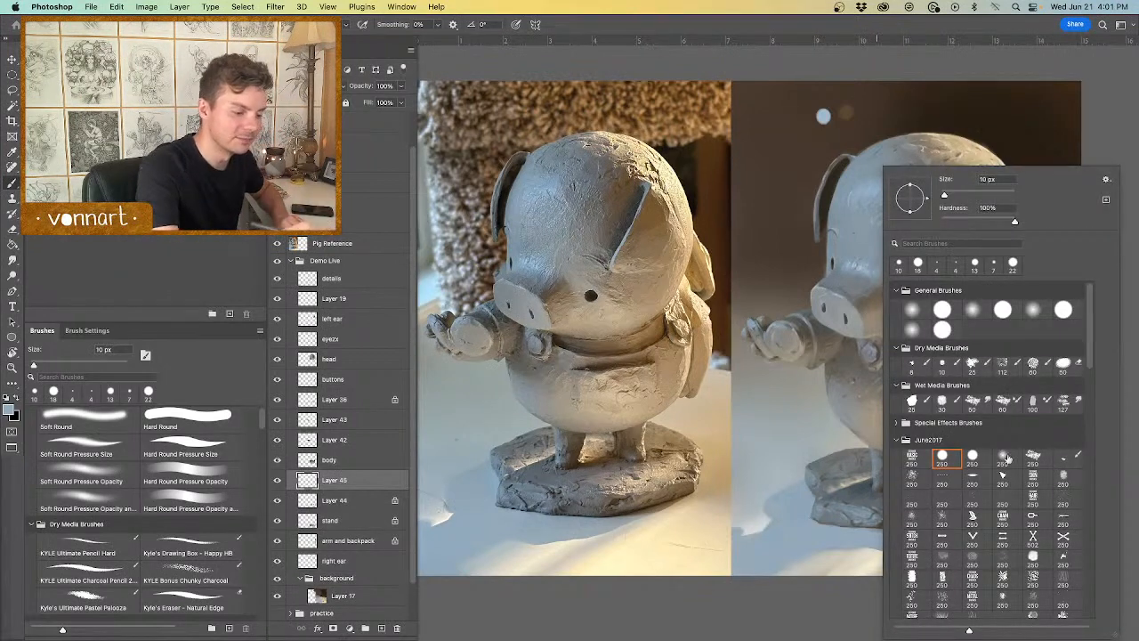
{"action": "scroll", "coordinate": [1093, 469], "scroll_direction": "down", "scroll_amount": 2}
{"action": "scroll", "coordinate": [1093, 469], "scroll_direction": "down", "scroll_amount": 10}
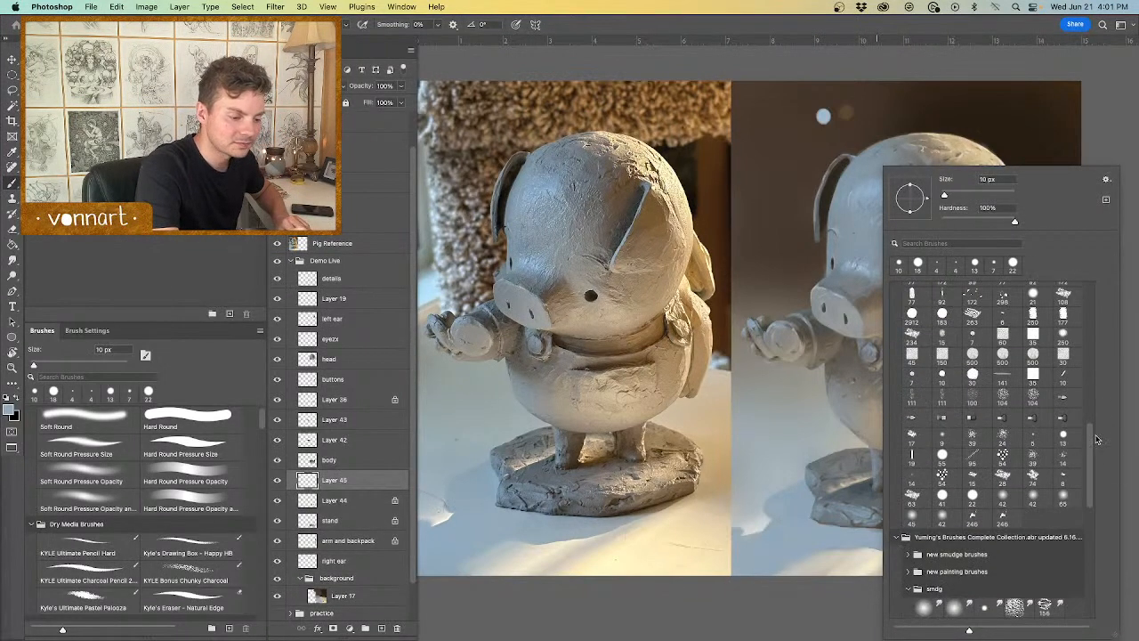
{"action": "left_click_drag", "start_coordinate": [1091, 512], "coordinate": [1090, 508]}
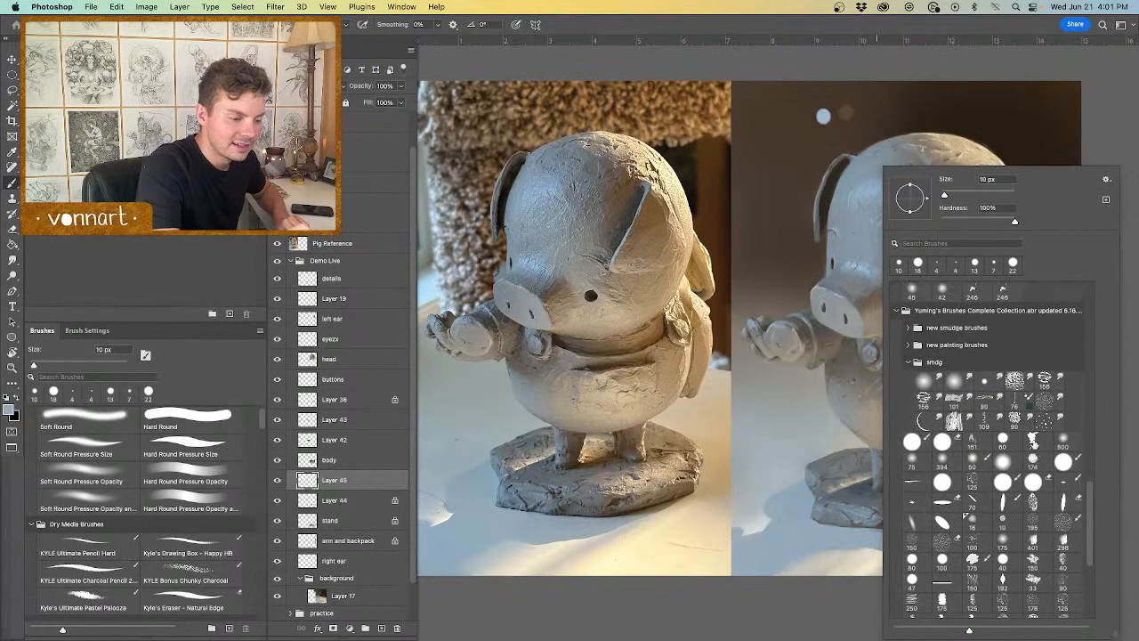
{"action": "left_click", "coordinate": [1033, 442]}
{"action": "left_click", "coordinate": [818, 378]}
Step: Block in the far cheek behind the snout with the chalk brush at 35 px, and lock the new layer's transparent pixels
{"action": "left_click_drag", "start_coordinate": [828, 282], "coordinate": [815, 279]}
{"action": "left_click", "coordinate": [834, 274], "text": "alt"}
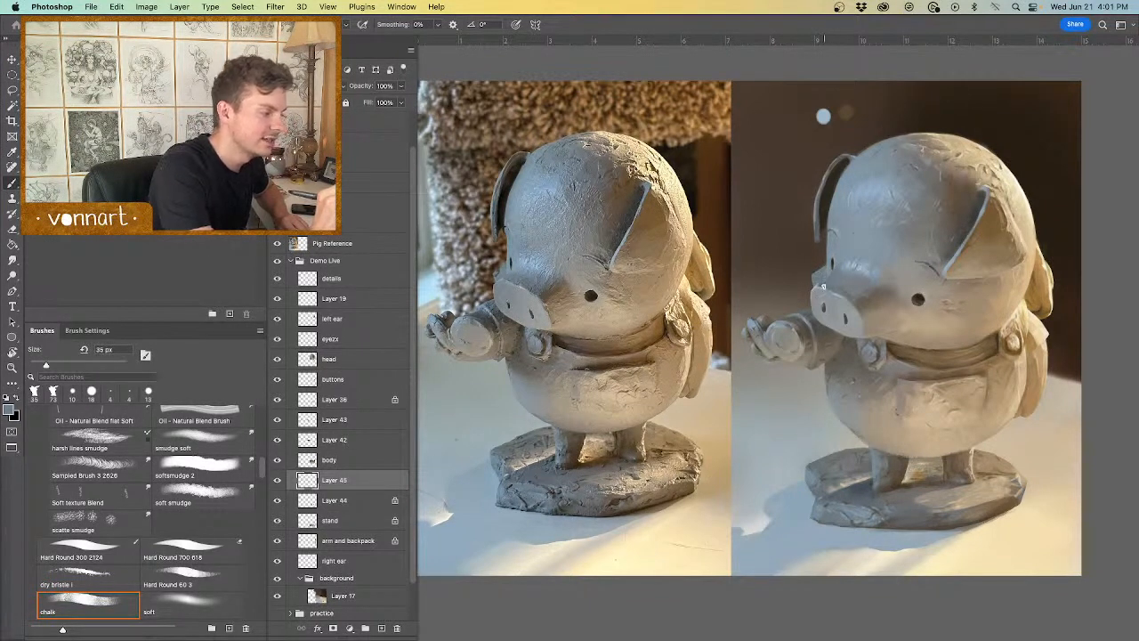
{"action": "key", "text": "/"}
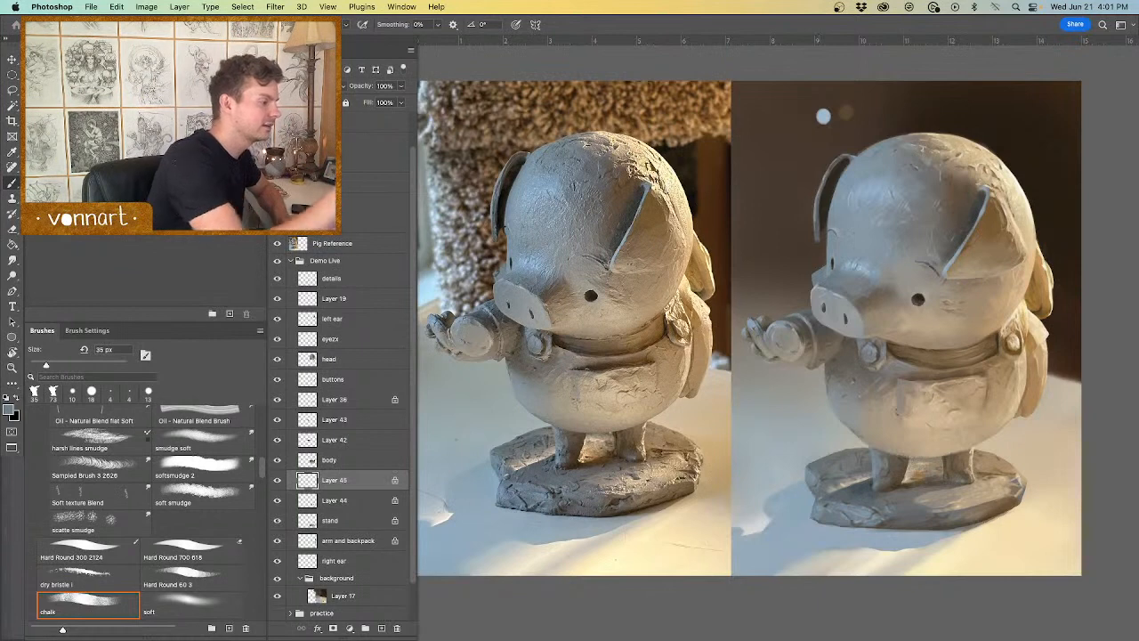
Step: Shade the far cheek behind the snout with dark tones sampled from the reference and painting, undoing one unwanted stroke, at 83 and 11 px
{"action": "left_click", "coordinate": [505, 264], "text": "alt"}
{"action": "left_click_drag", "start_coordinate": [830, 267], "coordinate": [838, 268], "text": "ctrl+alt"}
{"action": "left_click", "coordinate": [826, 260], "text": "alt"}
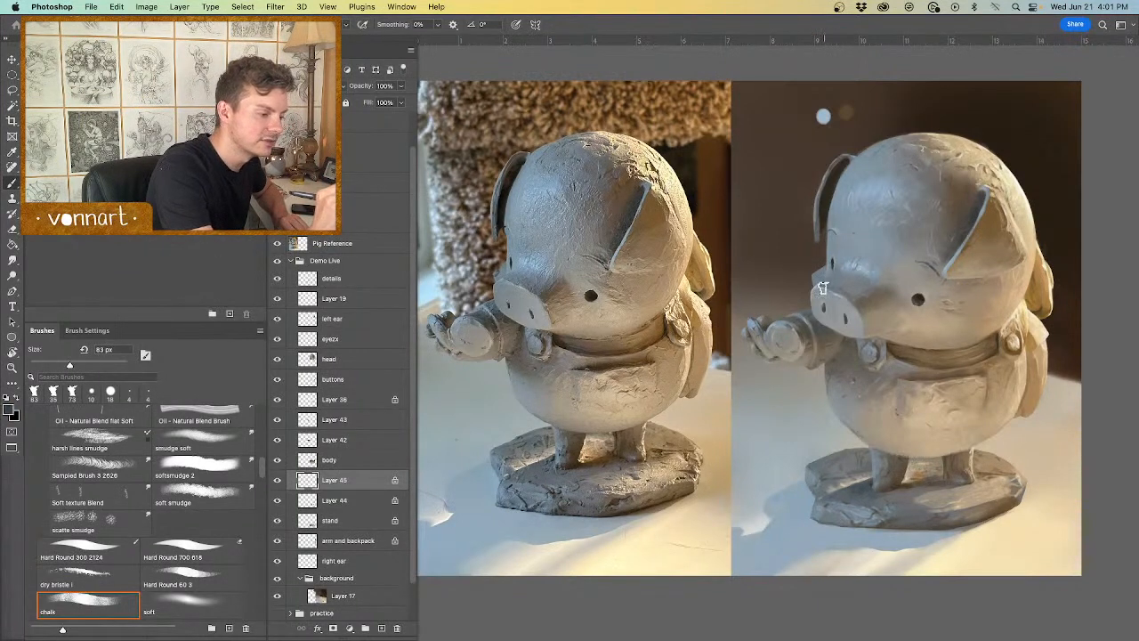
{"action": "key", "text": "super+z"}
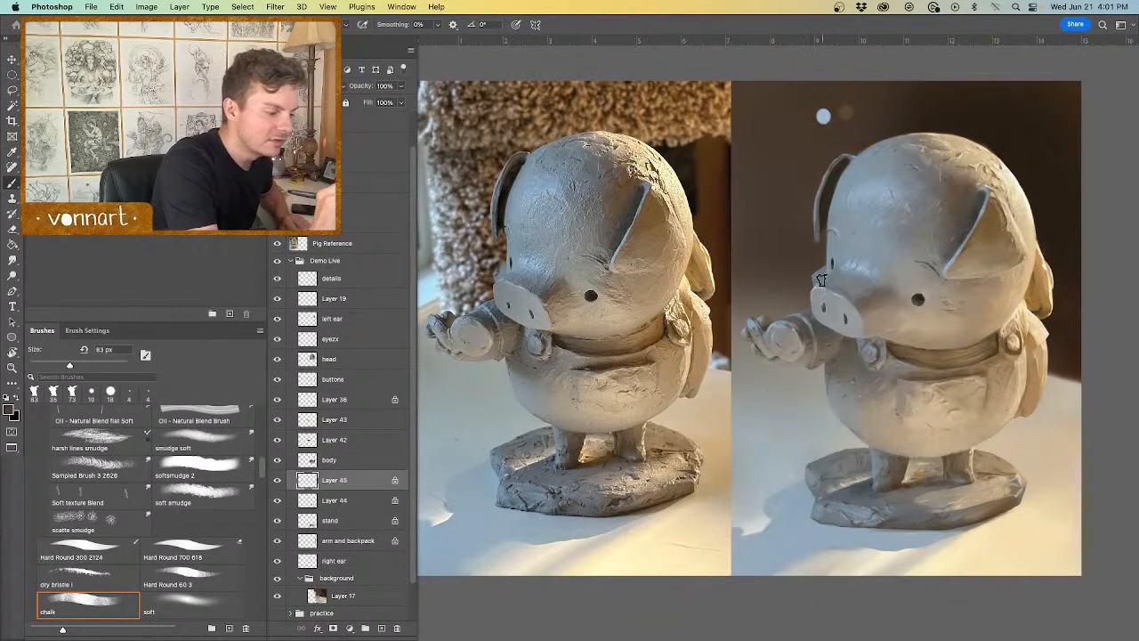
{"action": "left_click_drag", "start_coordinate": [824, 284], "coordinate": [816, 286]}
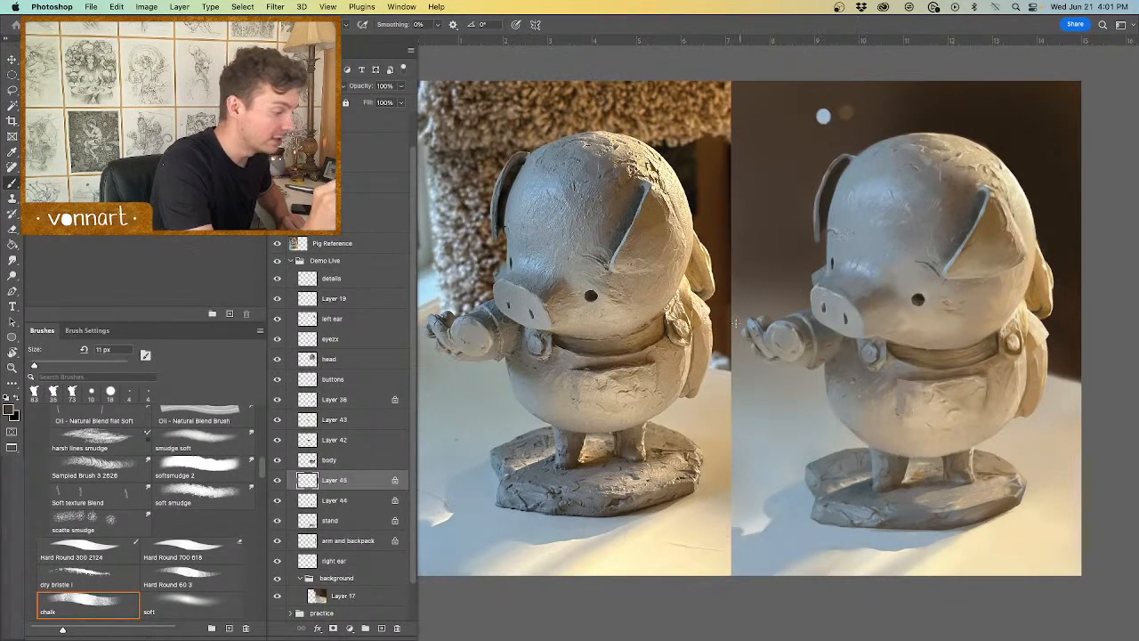
Step: Darken the inside of the far ear on the details layer with a sampled dark brown, using the chalk brush at 11 px
{"action": "left_click", "coordinate": [330, 281]}
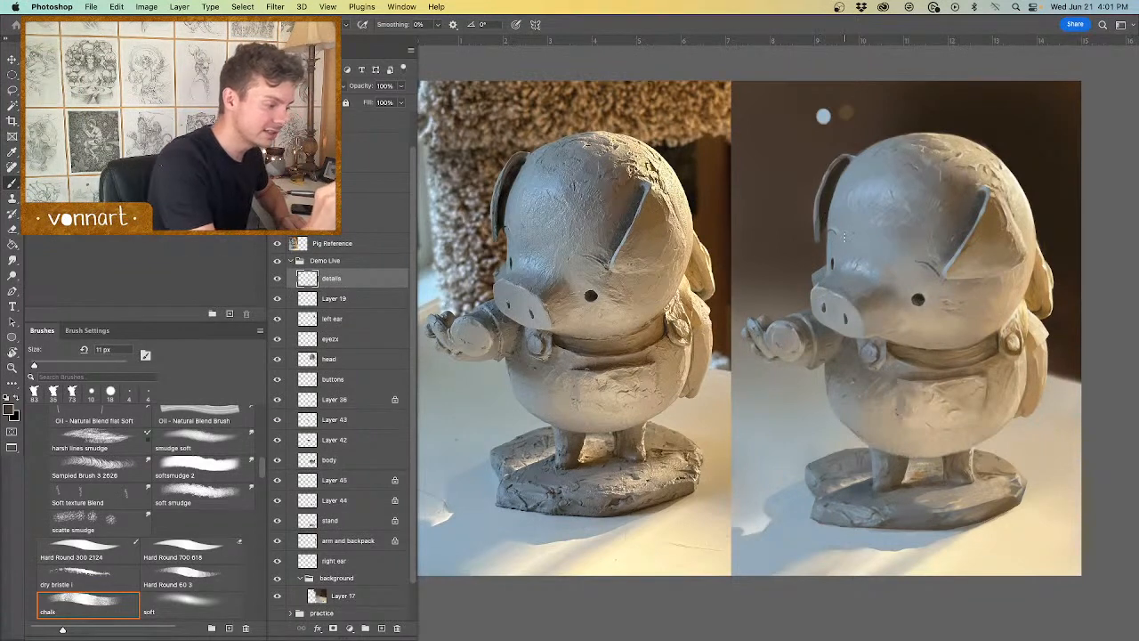
{"action": "left_click", "coordinate": [825, 209], "text": "alt"}
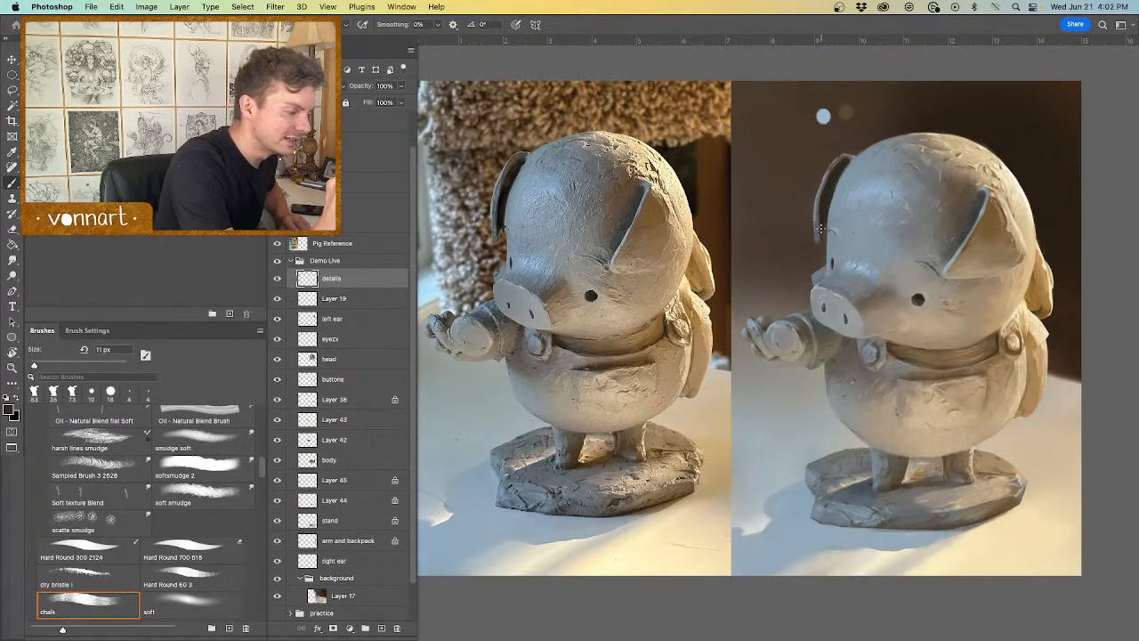
{"action": "left_click_drag", "start_coordinate": [819, 228], "coordinate": [824, 216]}
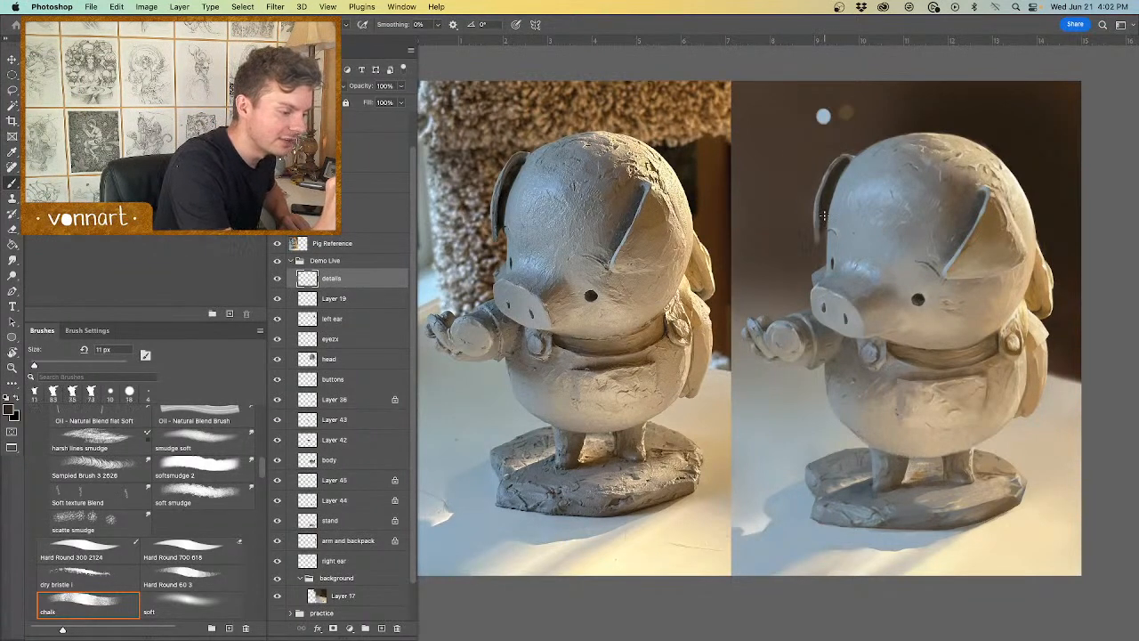
Step: Paint clay texture around the near ear's tip, the eye and the snout with sampled pale blue, grey and brown tones, at 11 px
{"action": "left_click", "coordinate": [859, 258], "text": "alt"}
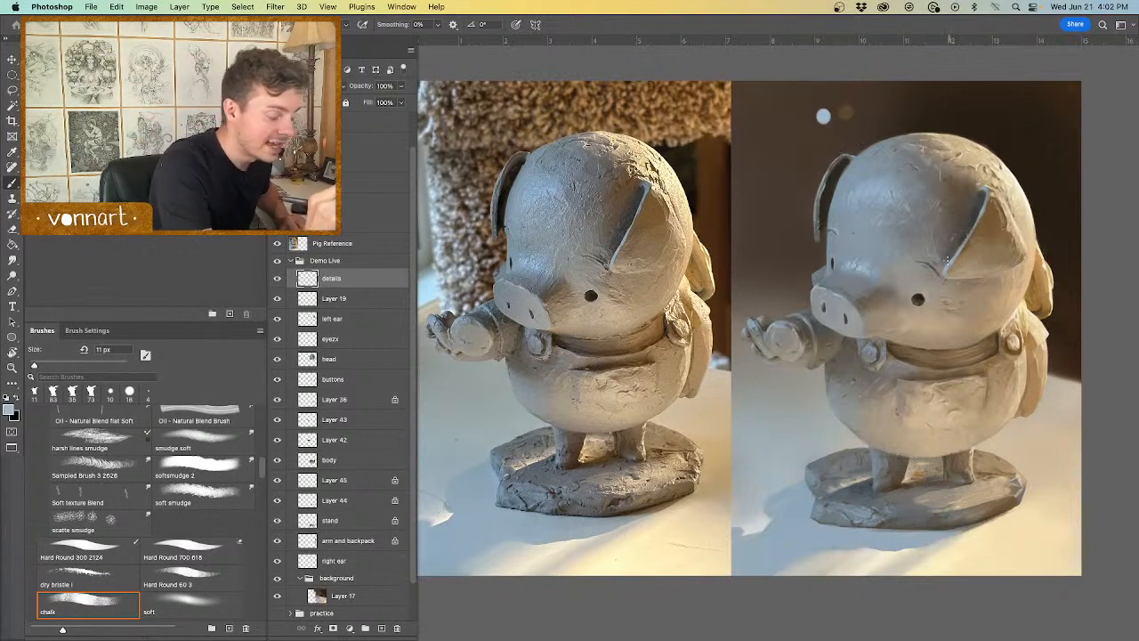
{"action": "left_click", "coordinate": [956, 249], "text": "alt"}
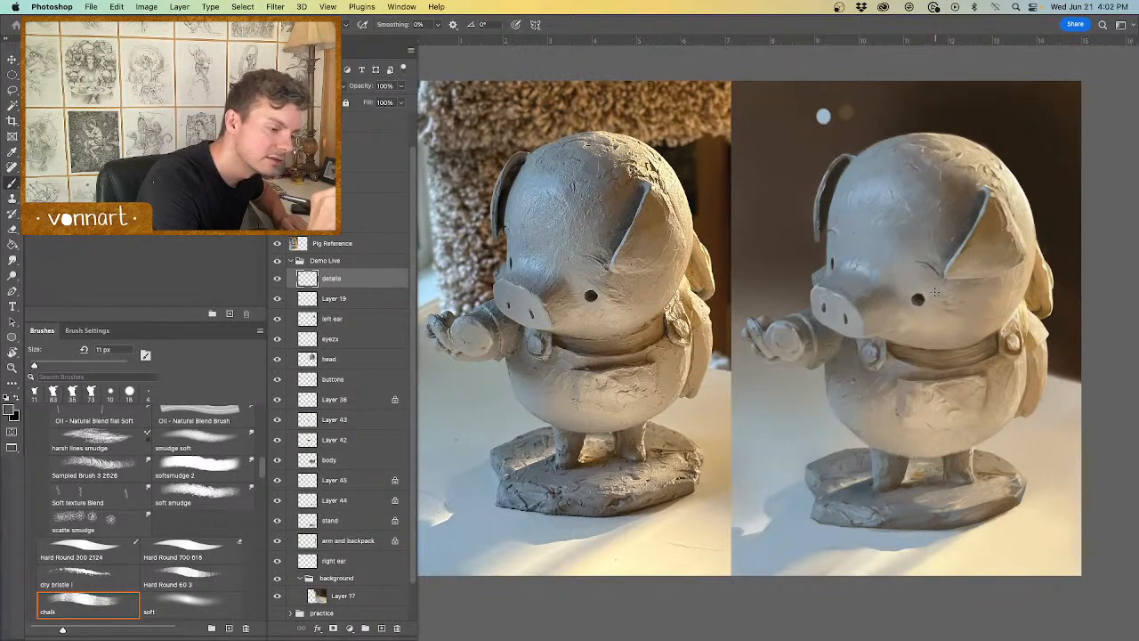
{"action": "left_click", "coordinate": [948, 271], "text": "alt"}
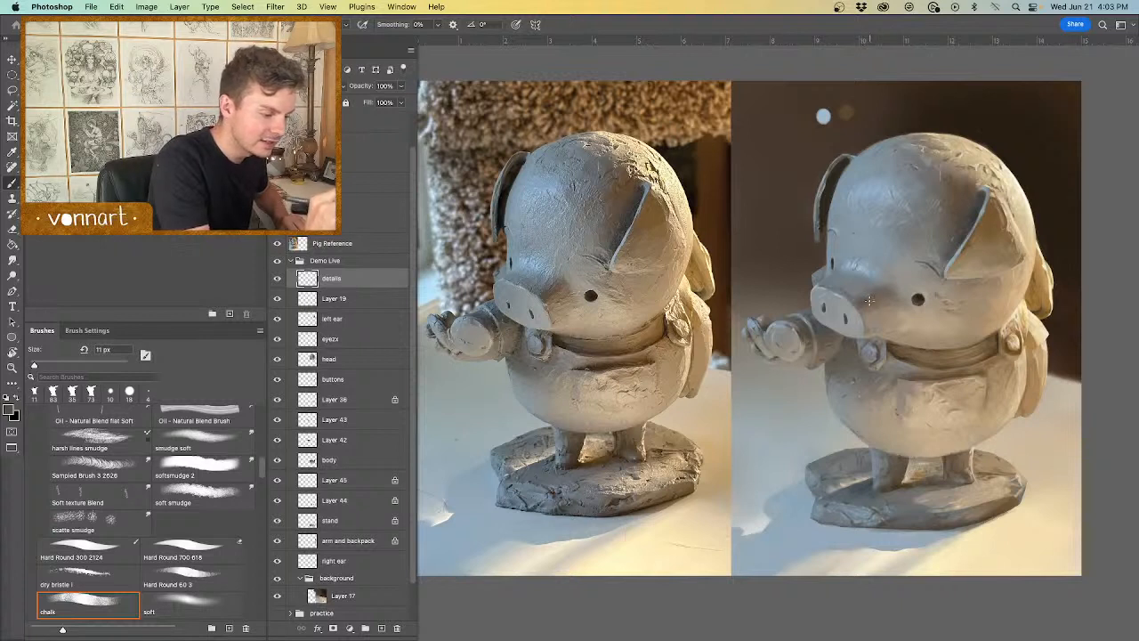
Step: Paint clay texture on the snout and around the strap button below it with sampled pale tones, using the chalk brush at 11, 17 and 7 px
{"action": "left_click_drag", "start_coordinate": [866, 301], "coordinate": [871, 300]}
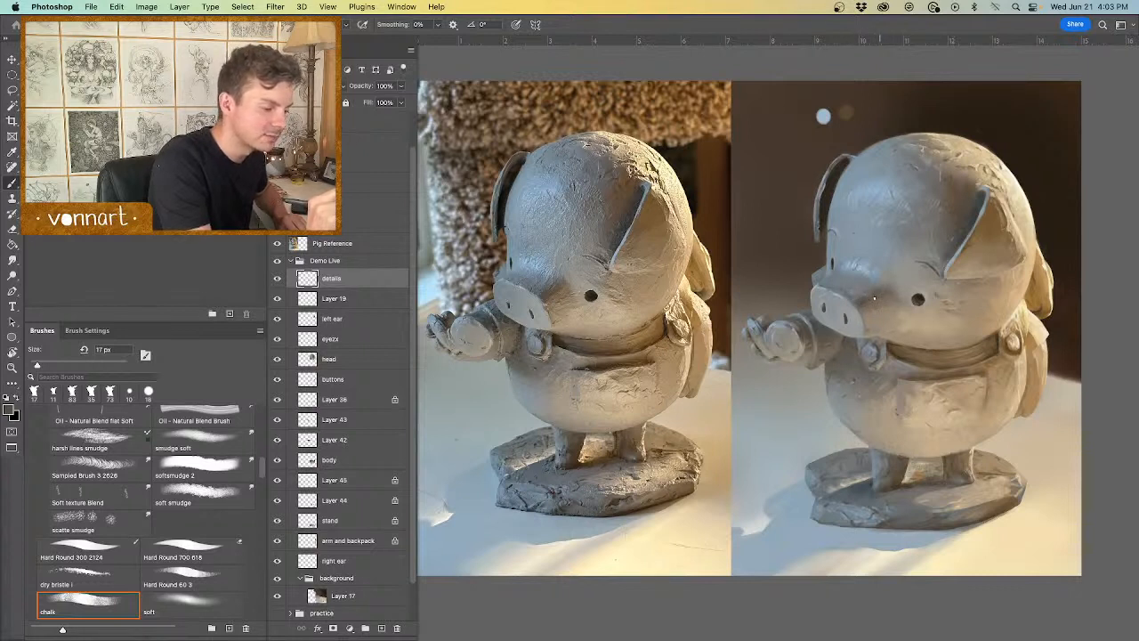
{"action": "left_click_drag", "start_coordinate": [874, 299], "coordinate": [871, 300]}
{"action": "left_click", "coordinate": [828, 110], "text": "alt"}
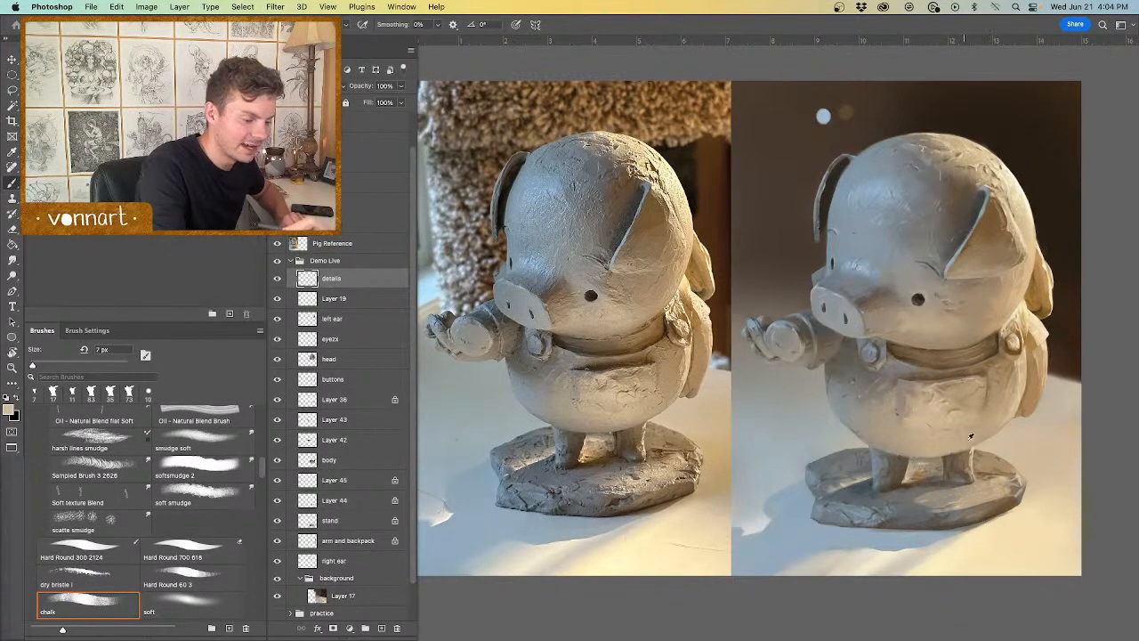
{"action": "left_click", "coordinate": [863, 265], "text": "alt"}
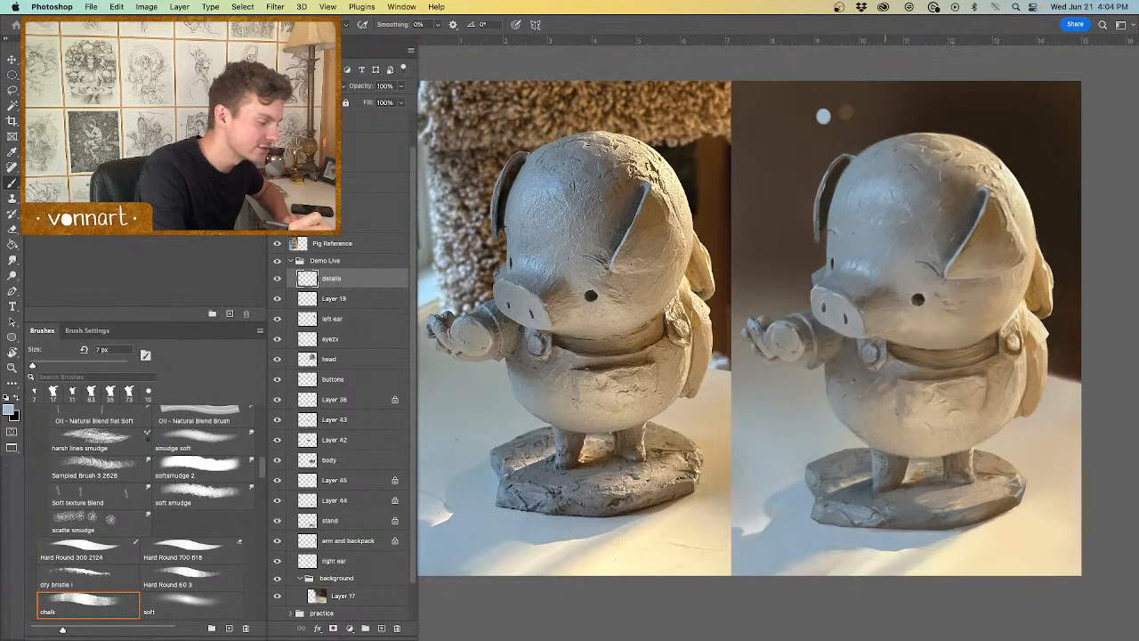
{"action": "left_click_drag", "start_coordinate": [879, 366], "coordinate": [860, 345]}
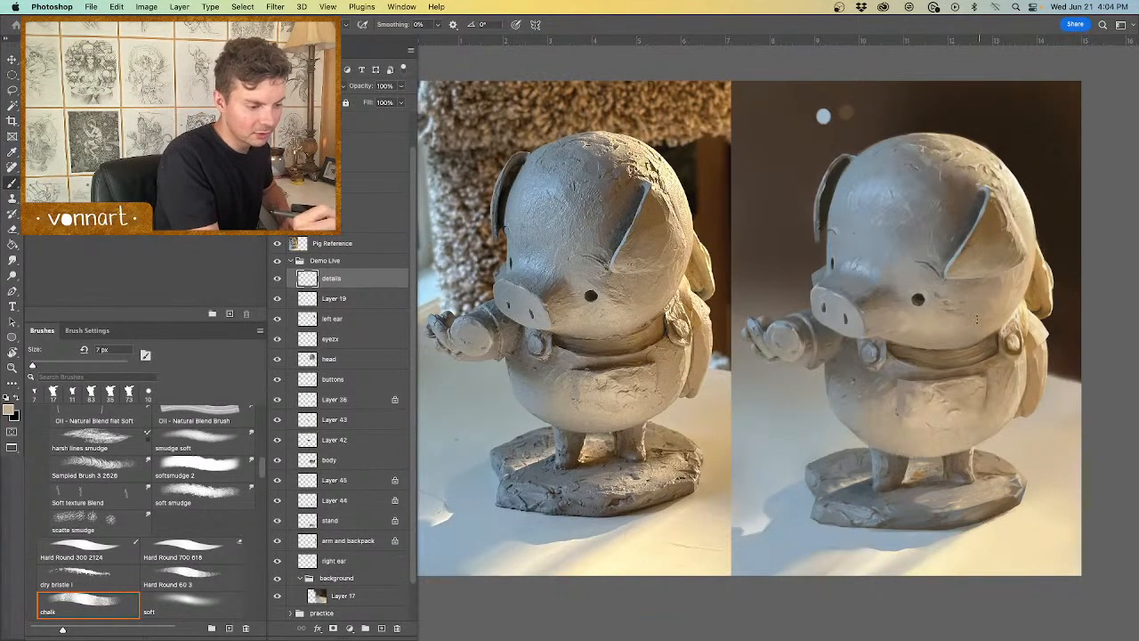
Step: Refine the clay texture on the near cheek and below the near ear with sampled grey, beige and brown tones at 7 px
{"action": "left_click", "coordinate": [953, 252], "text": "alt"}
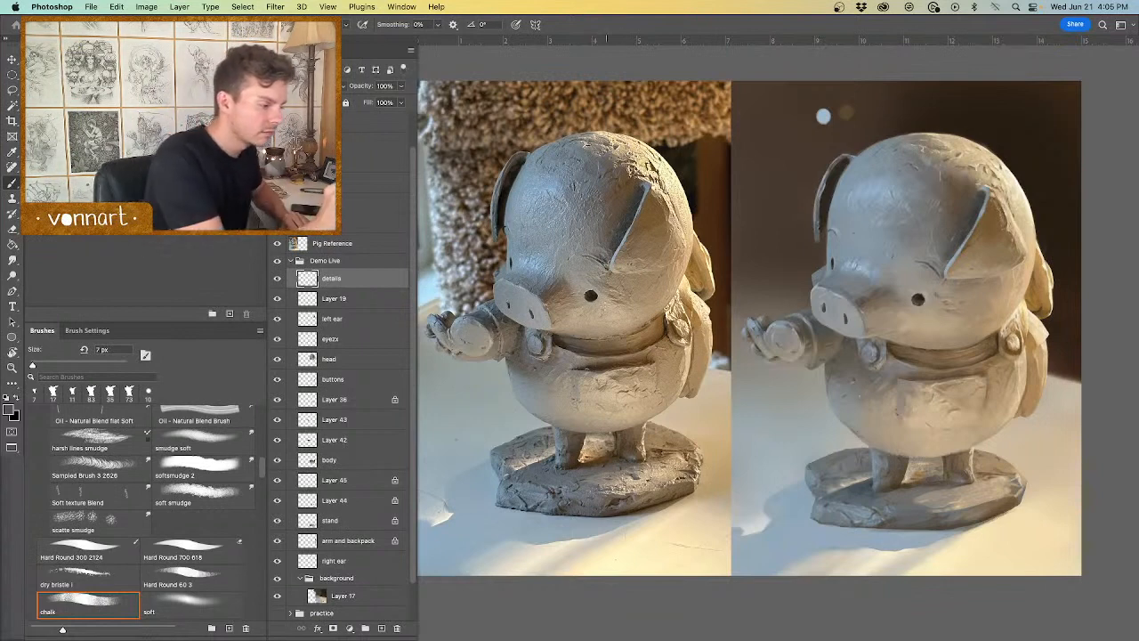
{"action": "left_click", "coordinate": [602, 308], "text": "alt"}
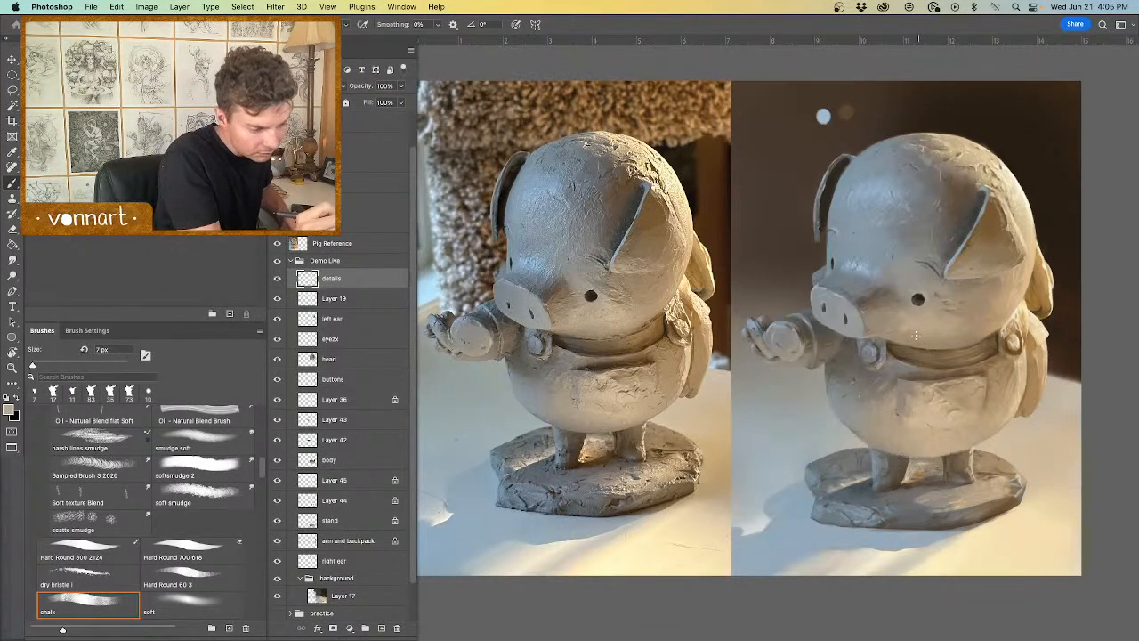
{"action": "left_click", "coordinate": [950, 323], "text": "alt"}
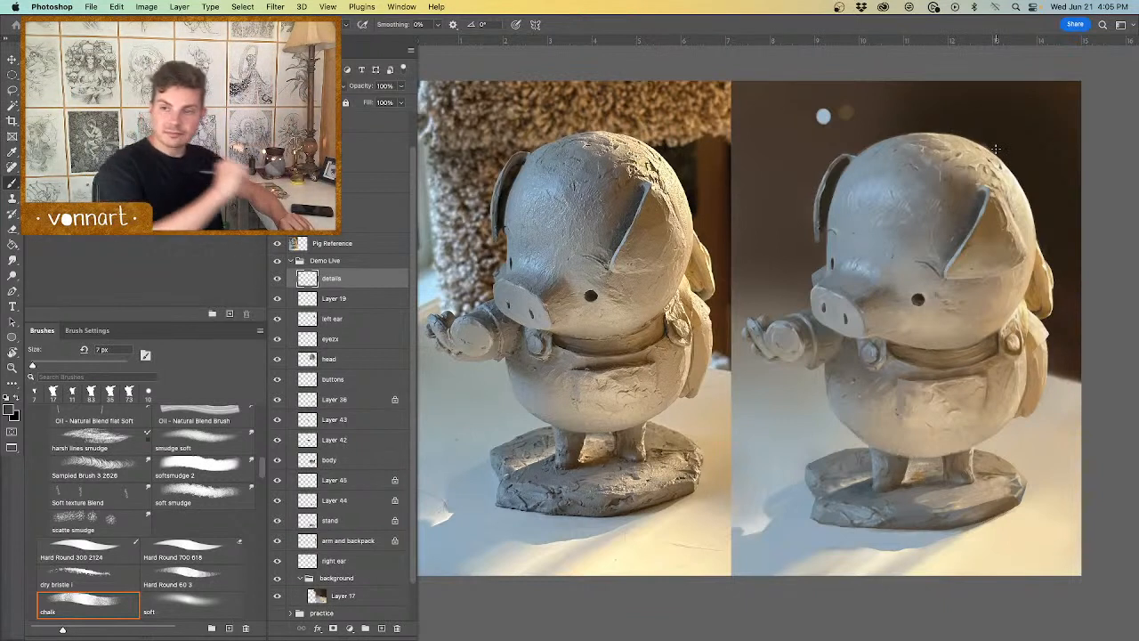
{"action": "left_click", "coordinate": [1009, 260], "text": "alt"}
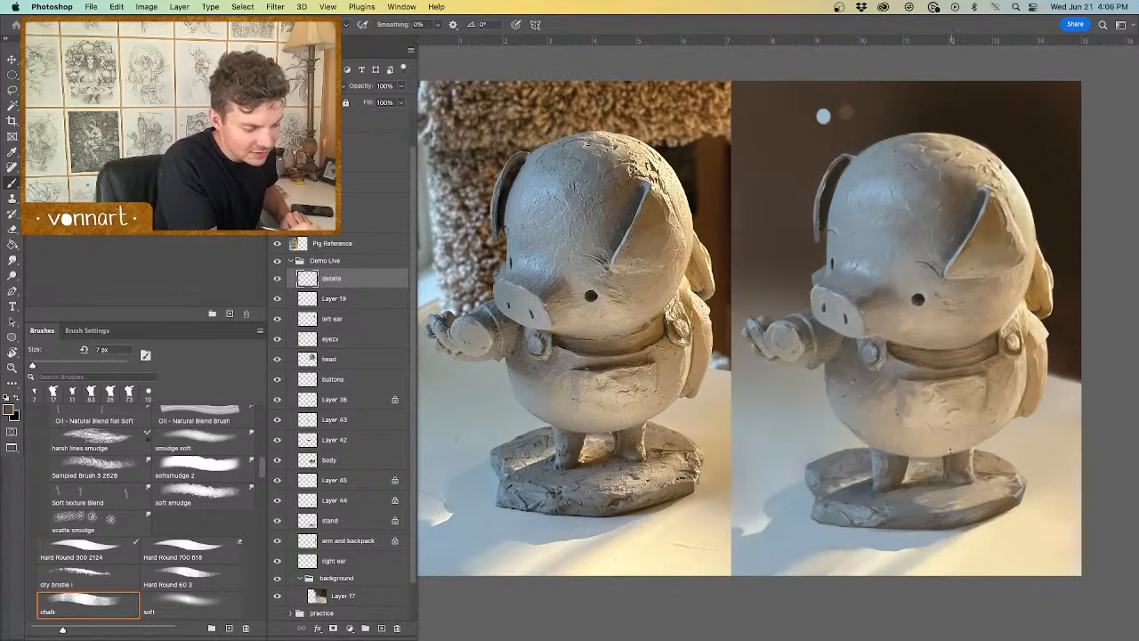
Step: Darken the belly's underside between the legs with brown tones sampled from the reference and the painting, at 7 and 19 px
{"action": "mouse_move", "coordinate": [948, 452]}
{"action": "left_mouse_down"}
{"action": "mouse_move", "coordinate": [961, 451]}
{"action": "mouse_move", "coordinate": [904, 455]}
{"action": "left_mouse_up"}
{"action": "left_click", "coordinate": [584, 427], "text": "alt"}
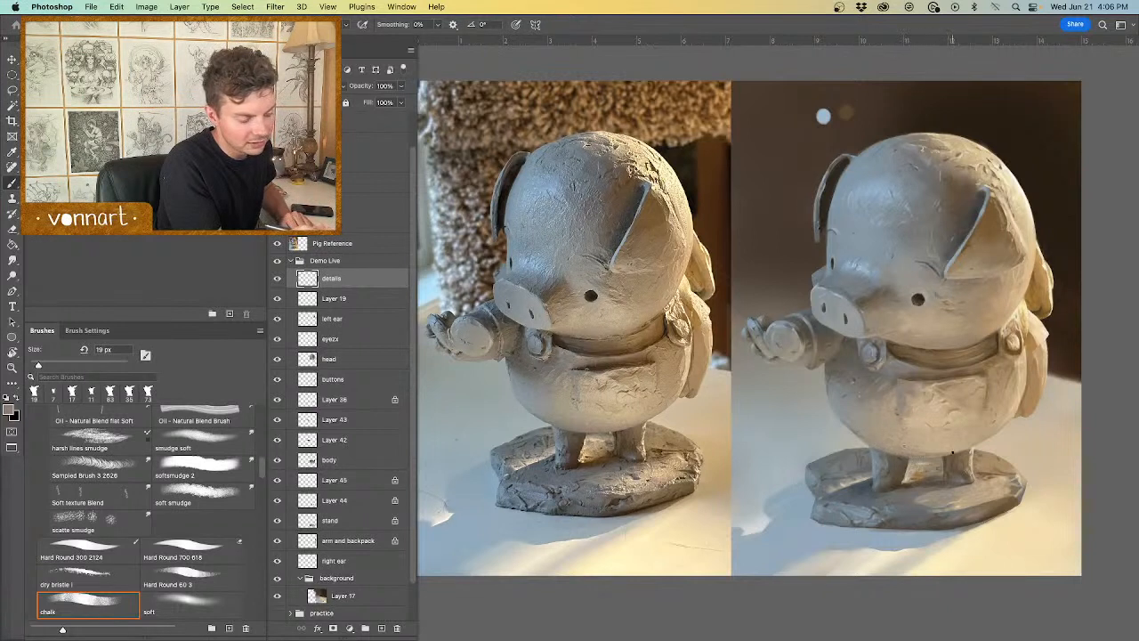
{"action": "left_click", "coordinate": [927, 483], "text": "alt"}
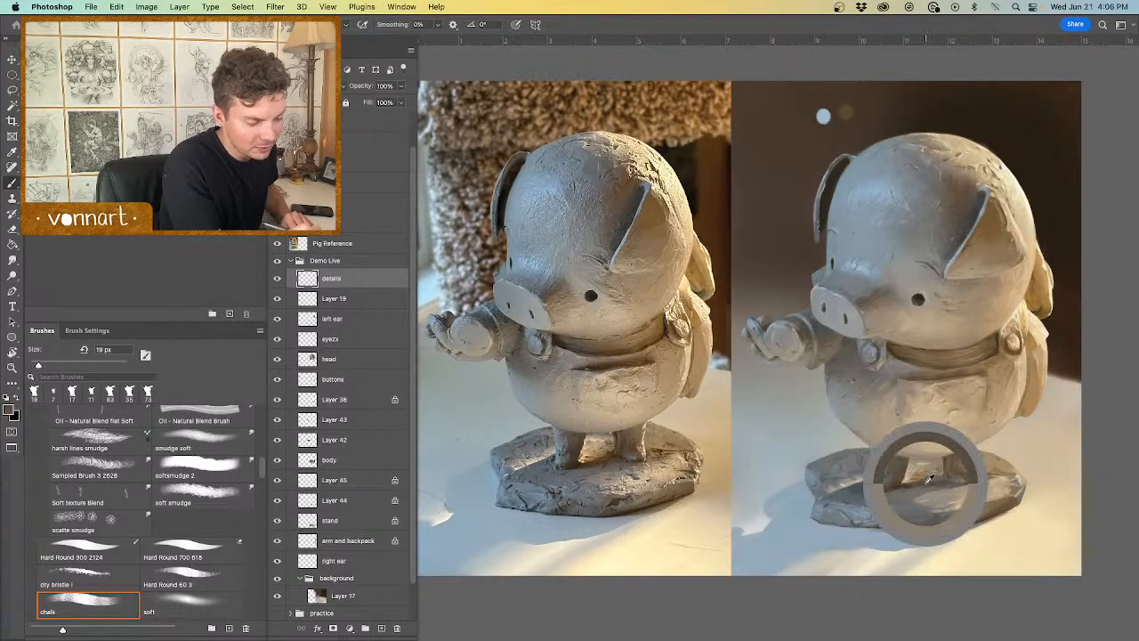
{"action": "left_click_drag", "start_coordinate": [937, 466], "coordinate": [918, 457]}
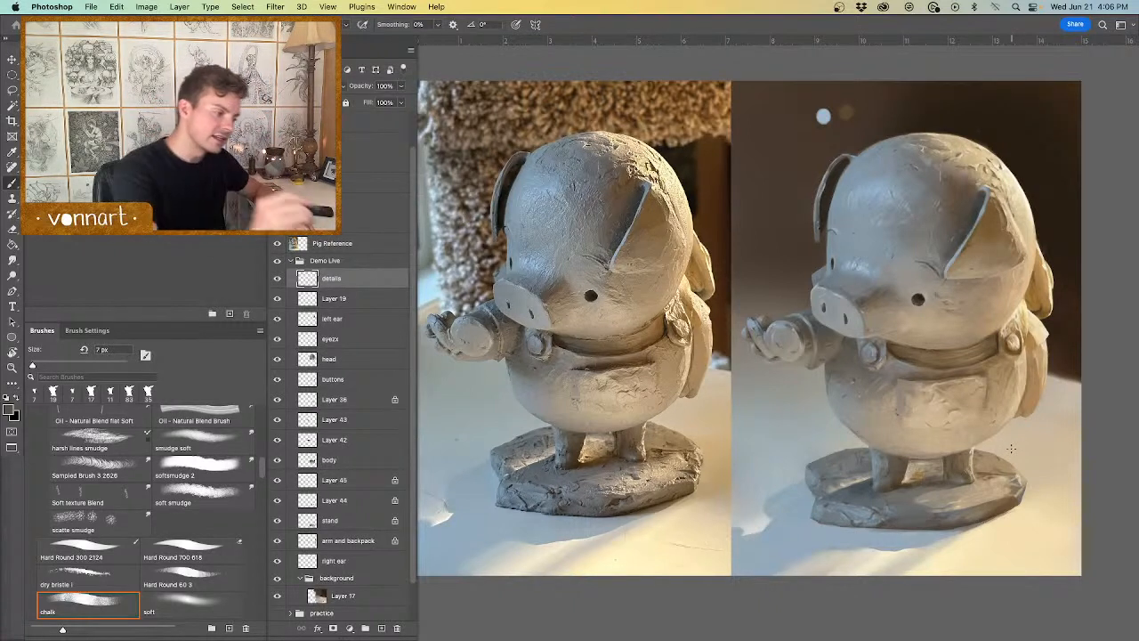
Step: Rework the belly's lower edge above the leg gap with tones sampled from the surrounding paint, at 7 and 24 px
{"action": "left_click", "coordinate": [928, 450], "text": "alt"}
{"action": "left_click_drag", "start_coordinate": [922, 451], "coordinate": [903, 455]}
{"action": "left_click", "coordinate": [903, 458], "text": "alt"}
{"action": "left_click", "coordinate": [908, 460], "text": "ctrl+alt"}
{"action": "left_click", "coordinate": [909, 450], "text": "alt"}
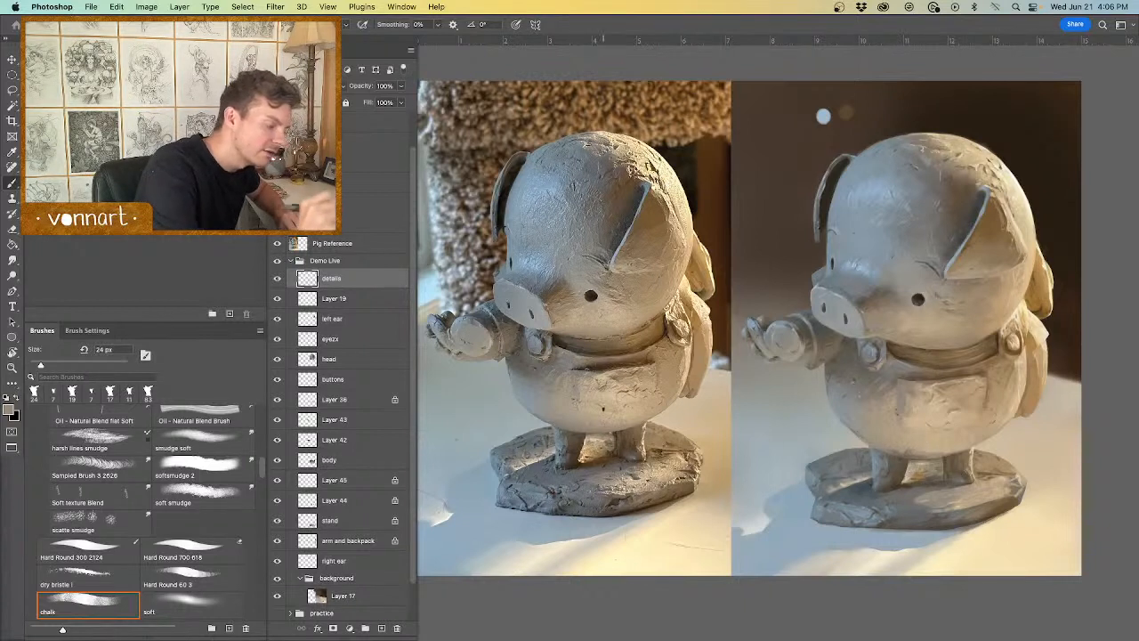
{"action": "left_click_drag", "start_coordinate": [914, 443], "coordinate": [904, 450]}
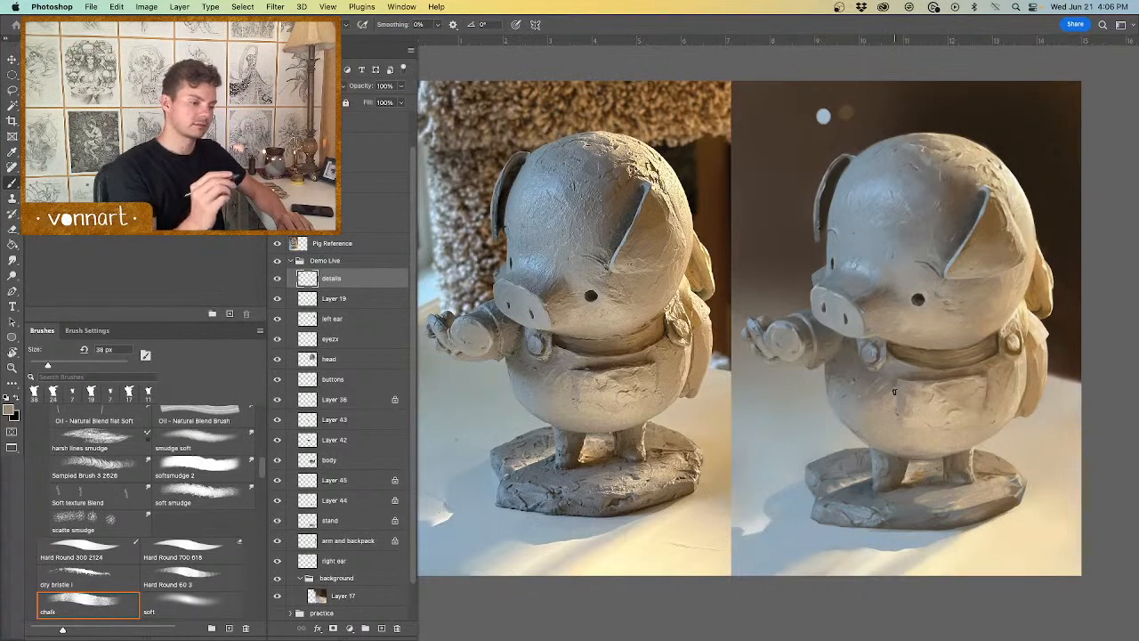
Step: Paint the stand's top and its lit outer edge with warm browns sampled from the reference and the painting, at 13 px
{"action": "mouse_move", "coordinate": [910, 500]}
{"action": "left_mouse_down"}
{"action": "mouse_move", "coordinate": [899, 500]}
{"action": "mouse_move", "coordinate": [909, 503]}
{"action": "left_mouse_up"}
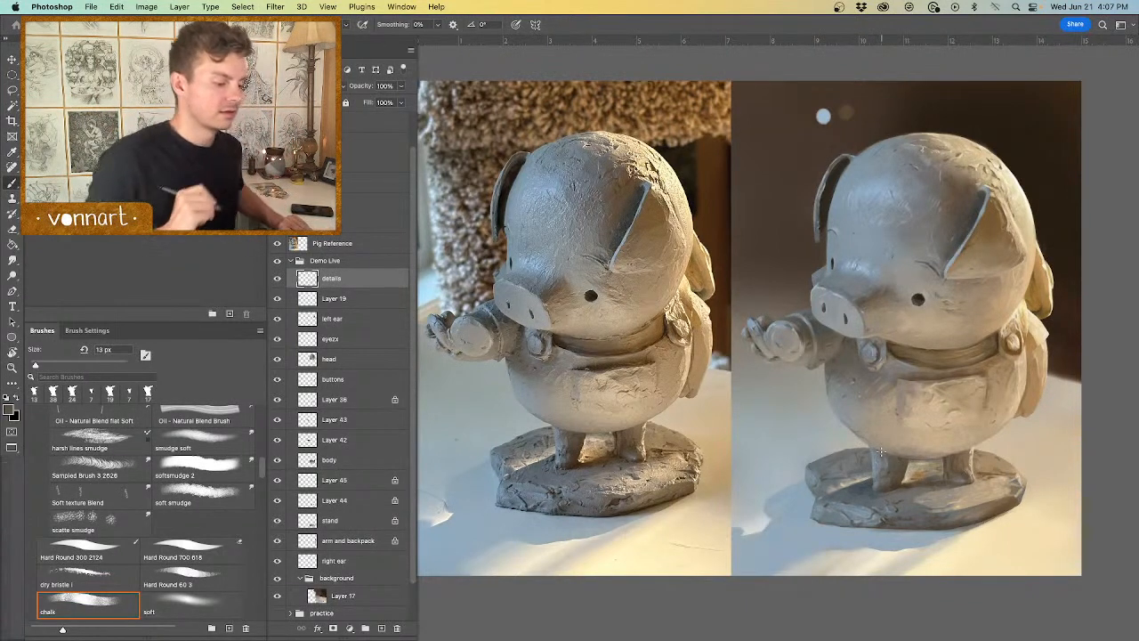
{"action": "left_click", "coordinate": [662, 452], "text": "alt"}
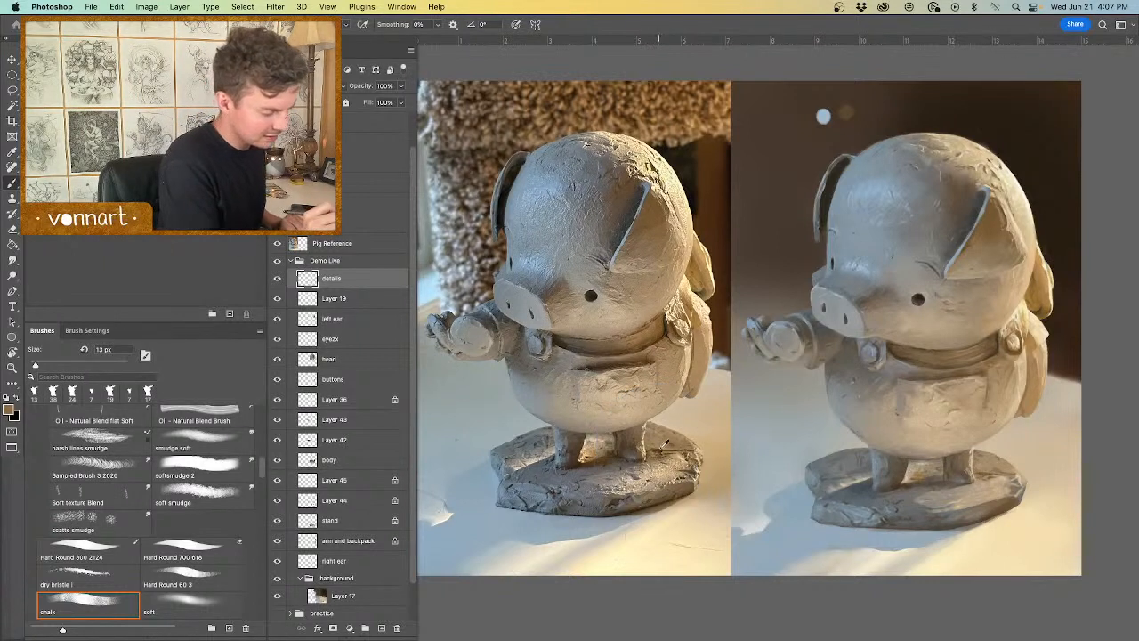
{"action": "left_click", "coordinate": [663, 442], "text": "alt"}
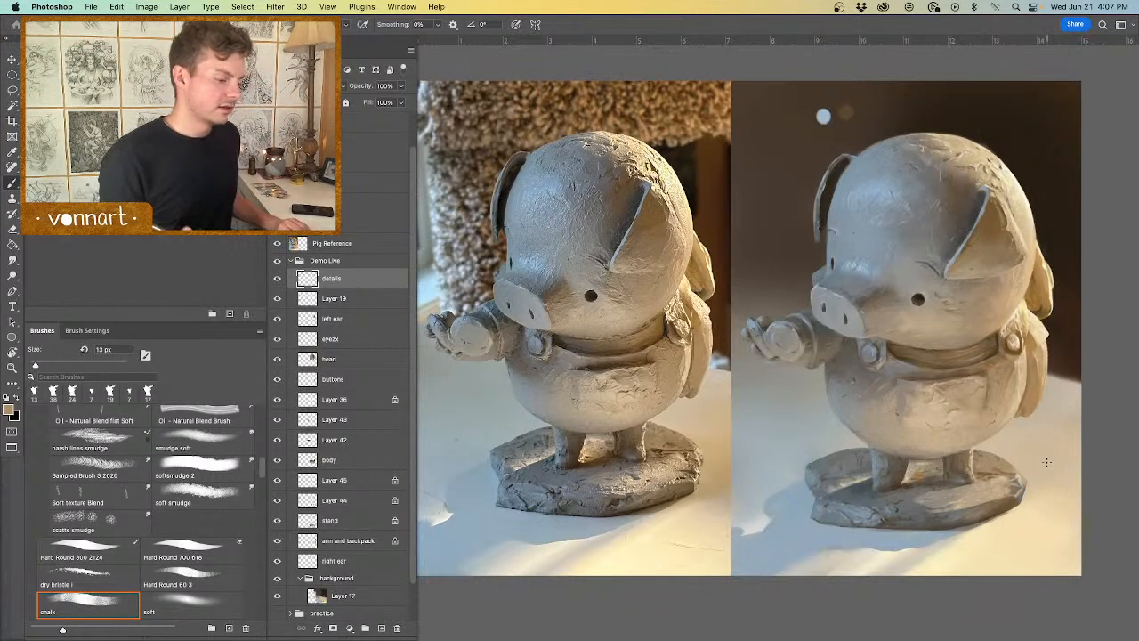
{"action": "left_click", "coordinate": [702, 442], "text": "alt"}
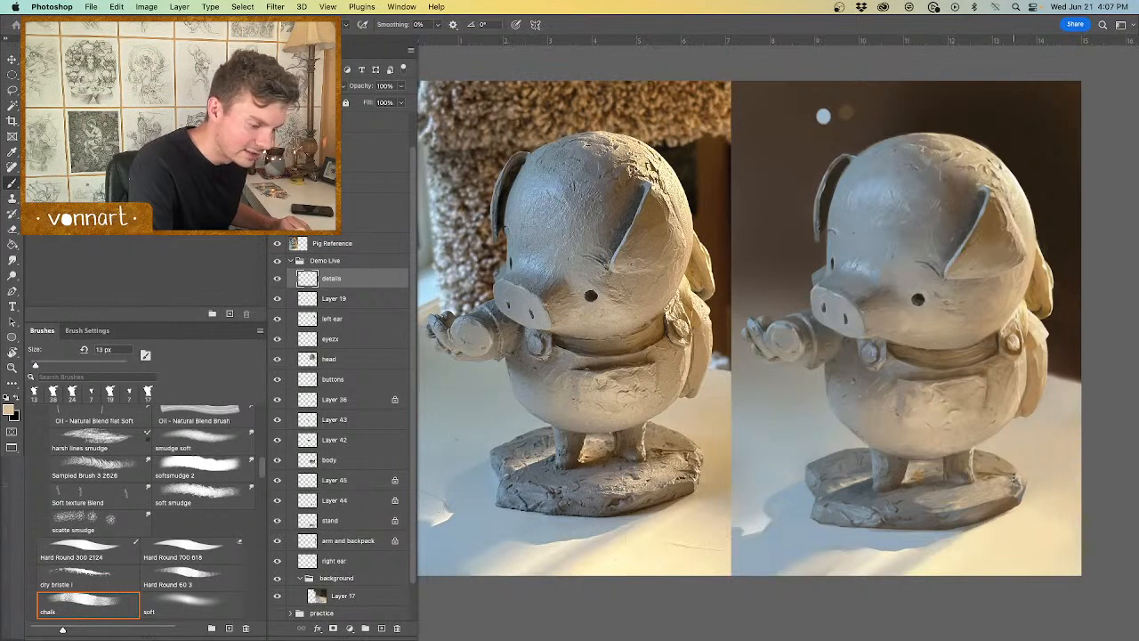
{"action": "left_click", "coordinate": [1015, 478], "text": "alt"}
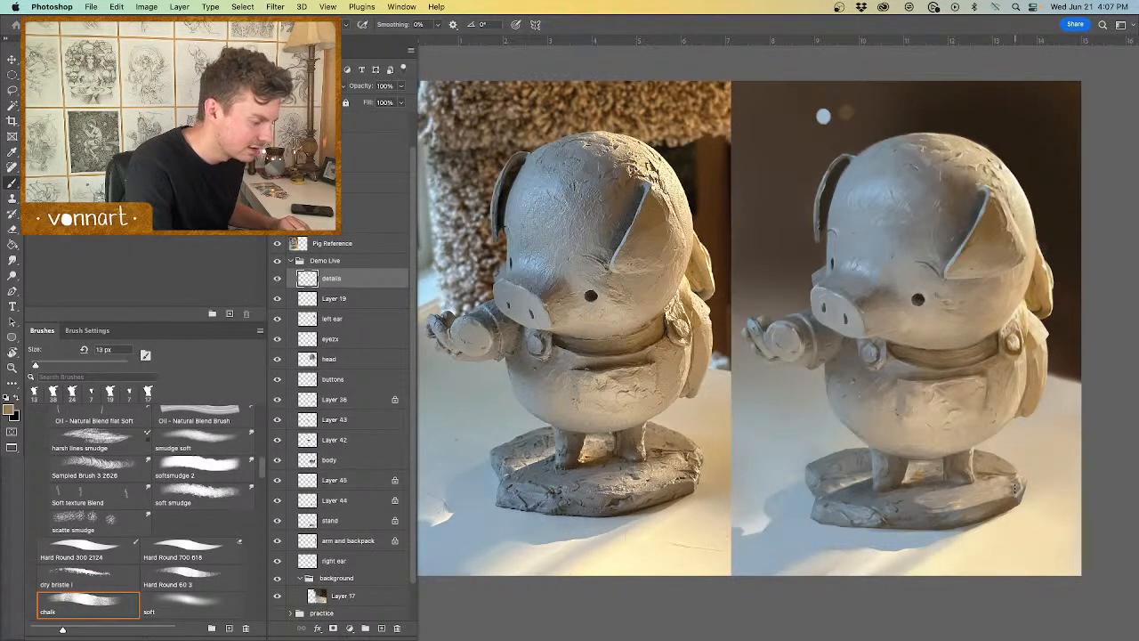
Step: Erase excess paint at the stand's lit outer edge and recut its outline with the chalk brush at 29 px in pale beige
{"action": "key", "text": "e"}
{"action": "mouse_move", "coordinate": [1041, 477]}
{"action": "left_mouse_down"}
{"action": "mouse_move", "coordinate": [1021, 489]}
{"action": "mouse_move", "coordinate": [1028, 481]}
{"action": "left_mouse_up"}
{"action": "key", "text": "b"}
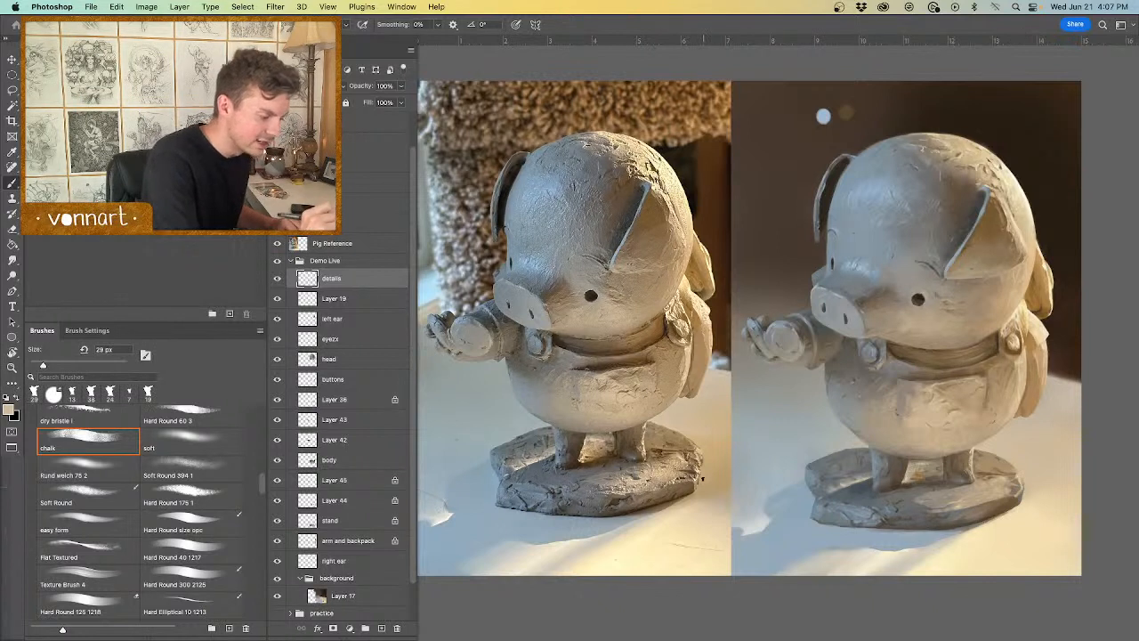
{"action": "left_click_drag", "start_coordinate": [1033, 485], "coordinate": [1020, 490]}
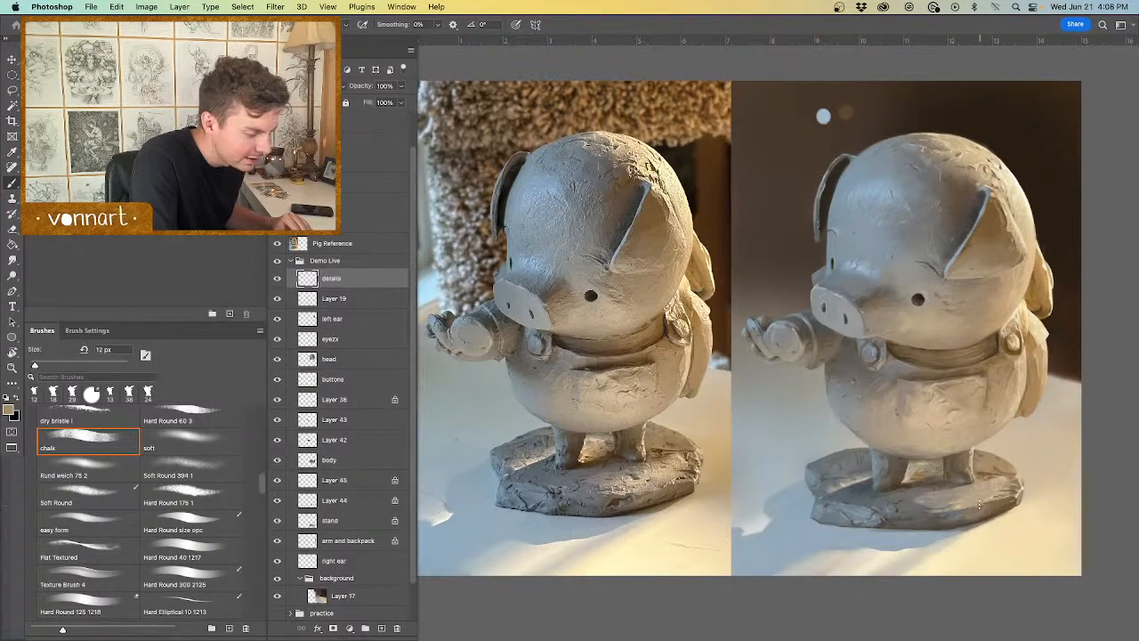
Step: Add highlights and dark cracks to the stand's front with sampled pale and brown tones at 12 px, and hide the interface panels
{"action": "left_click", "coordinate": [1026, 483], "text": "alt"}
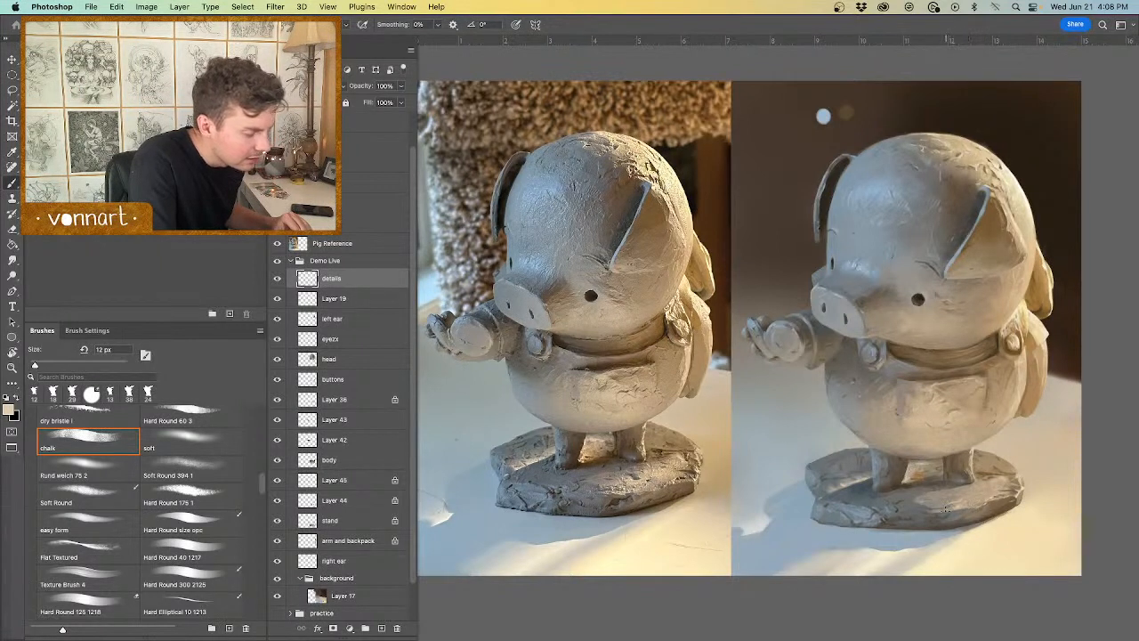
{"action": "left_click", "coordinate": [984, 507], "text": "alt"}
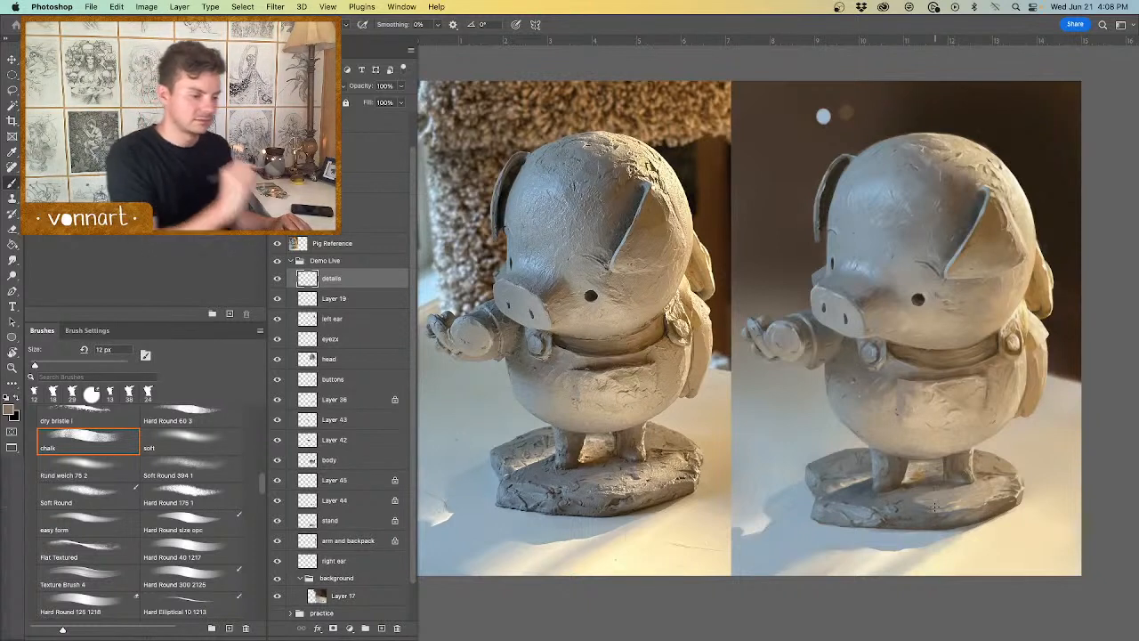
{"action": "left_click", "coordinate": [906, 482], "text": "alt"}
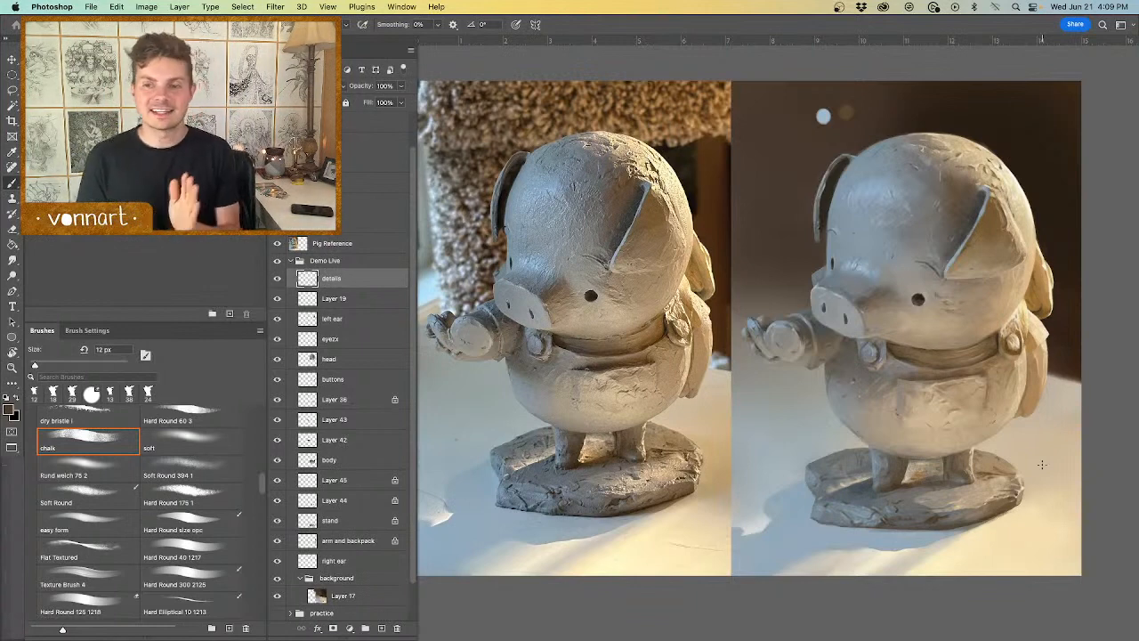
{"action": "key", "text": "Tab"}
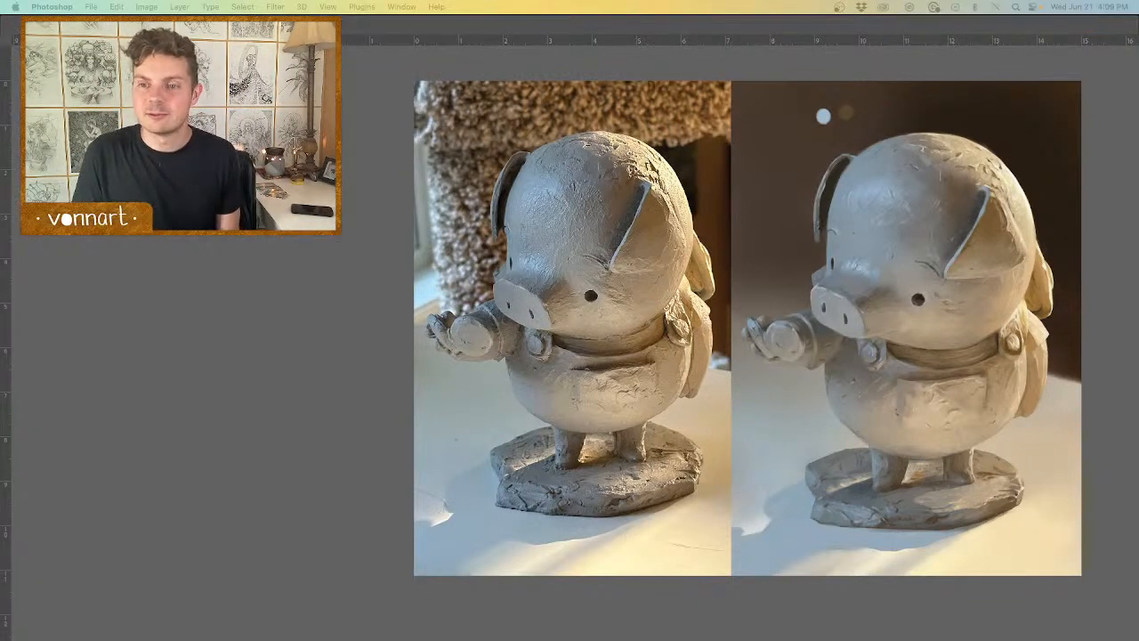